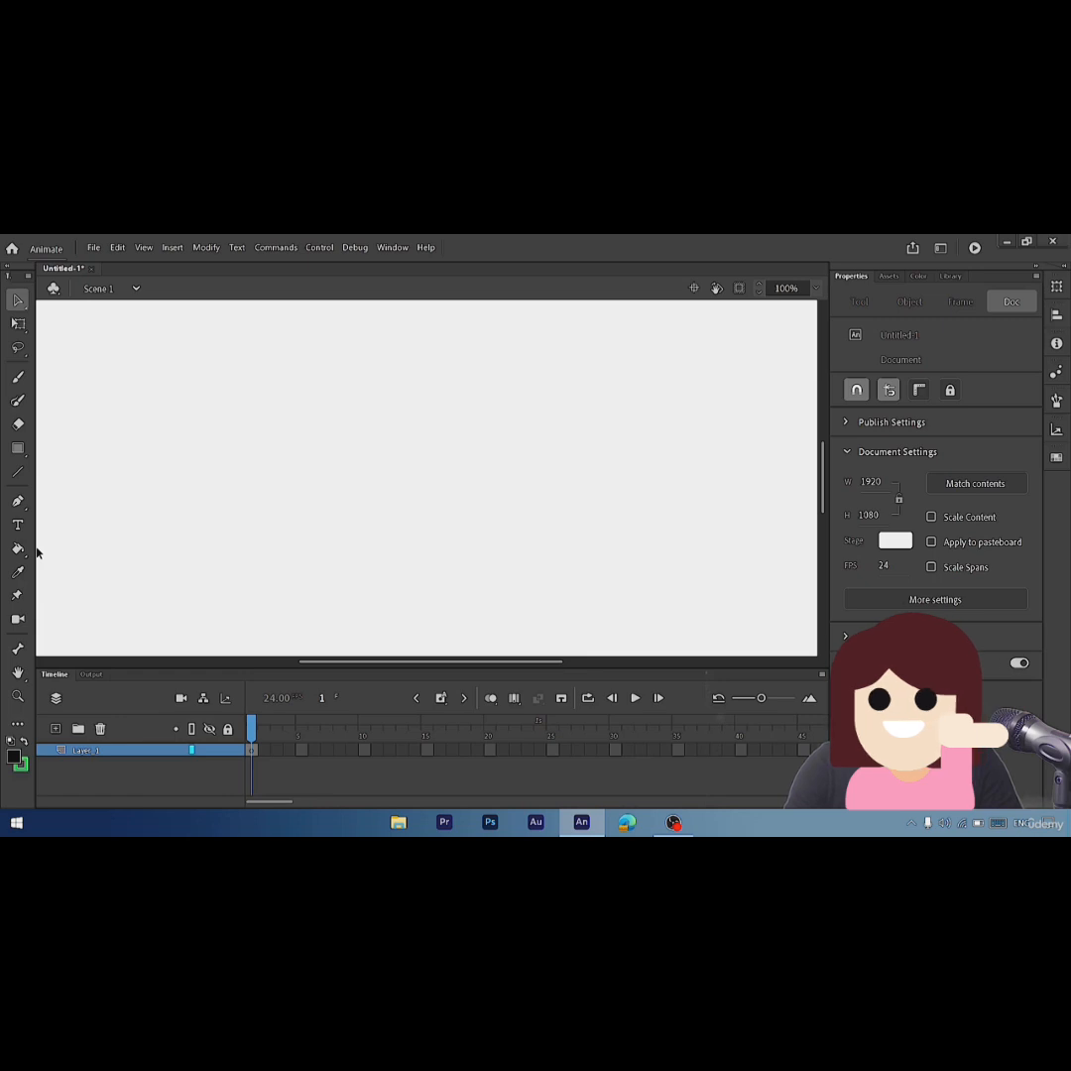
- Widen the Tools panel to two columns and fit the stage in the window
drag(34, 544, 78, 544)
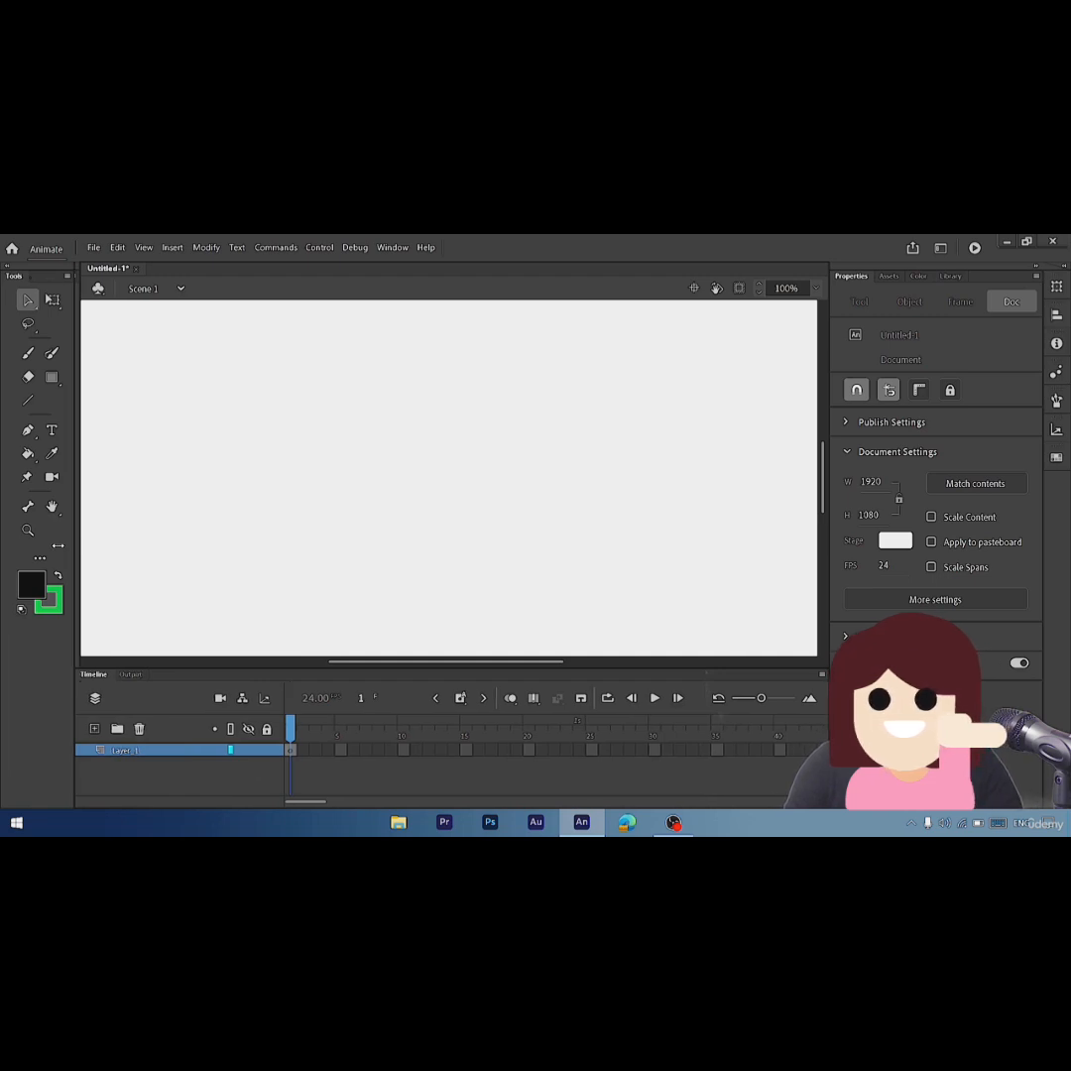
mouse_move(79, 544)
mouse_down()
mouse_move(38, 544)
mouse_move(65, 545)
mouse_up()
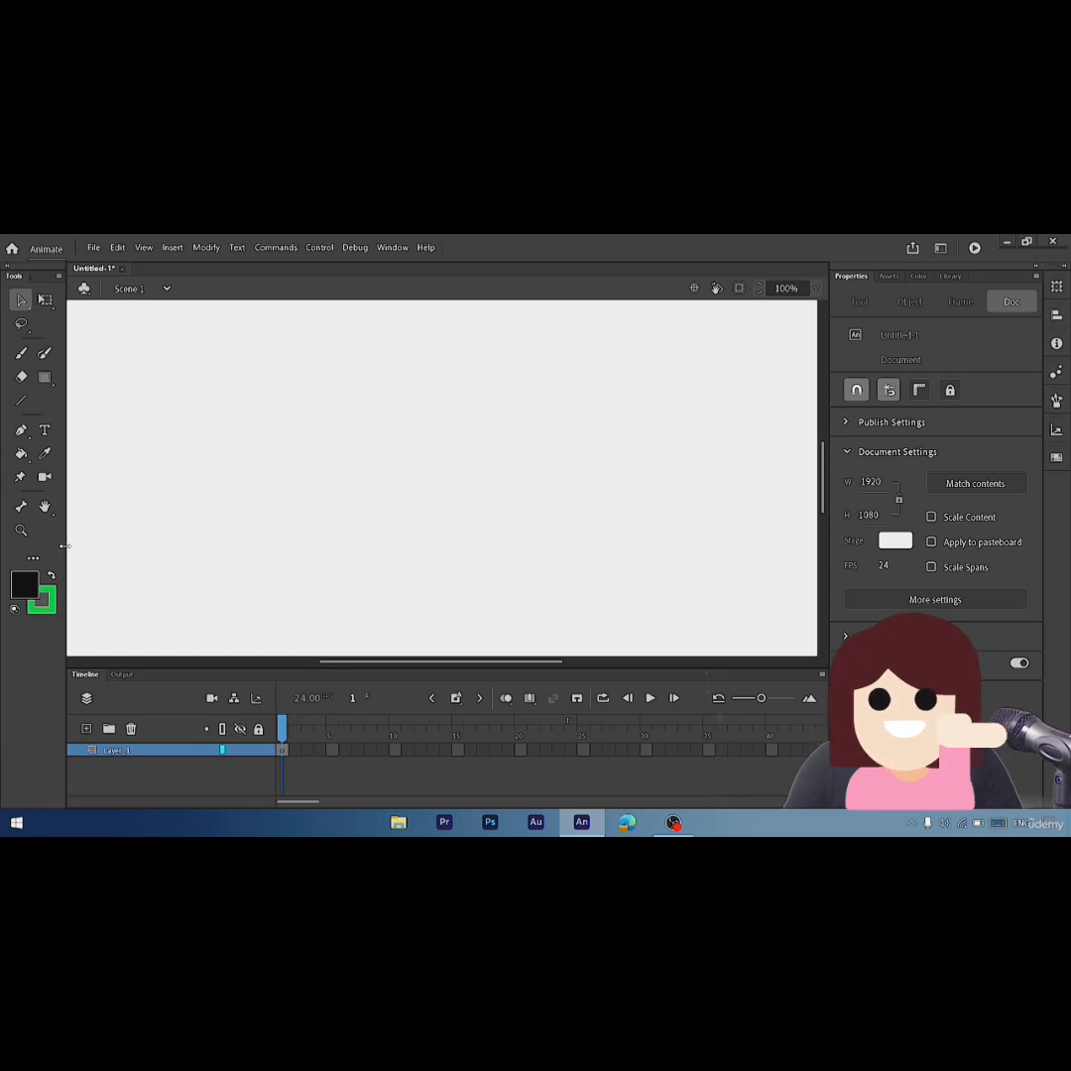
click(812, 287)
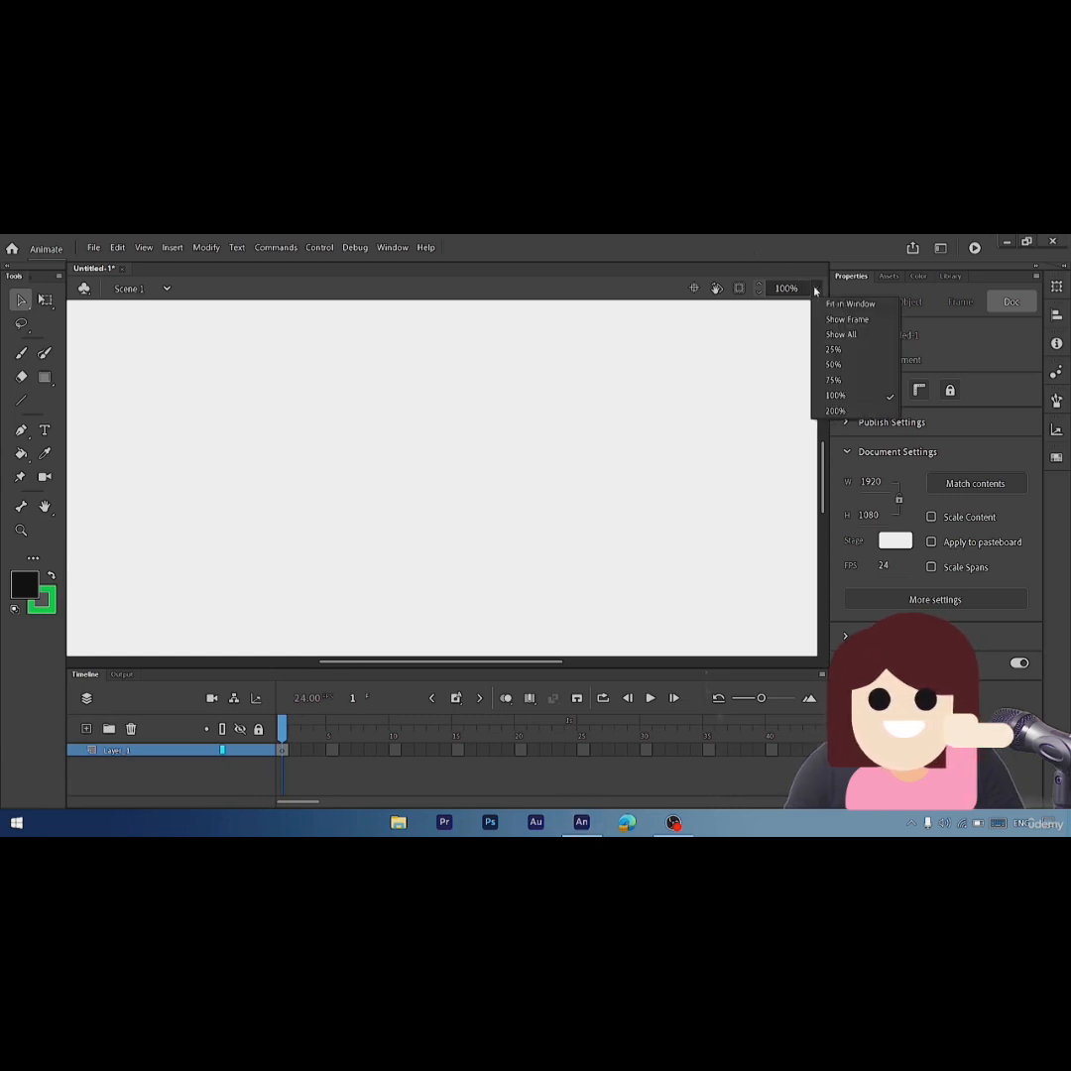
click(815, 303)
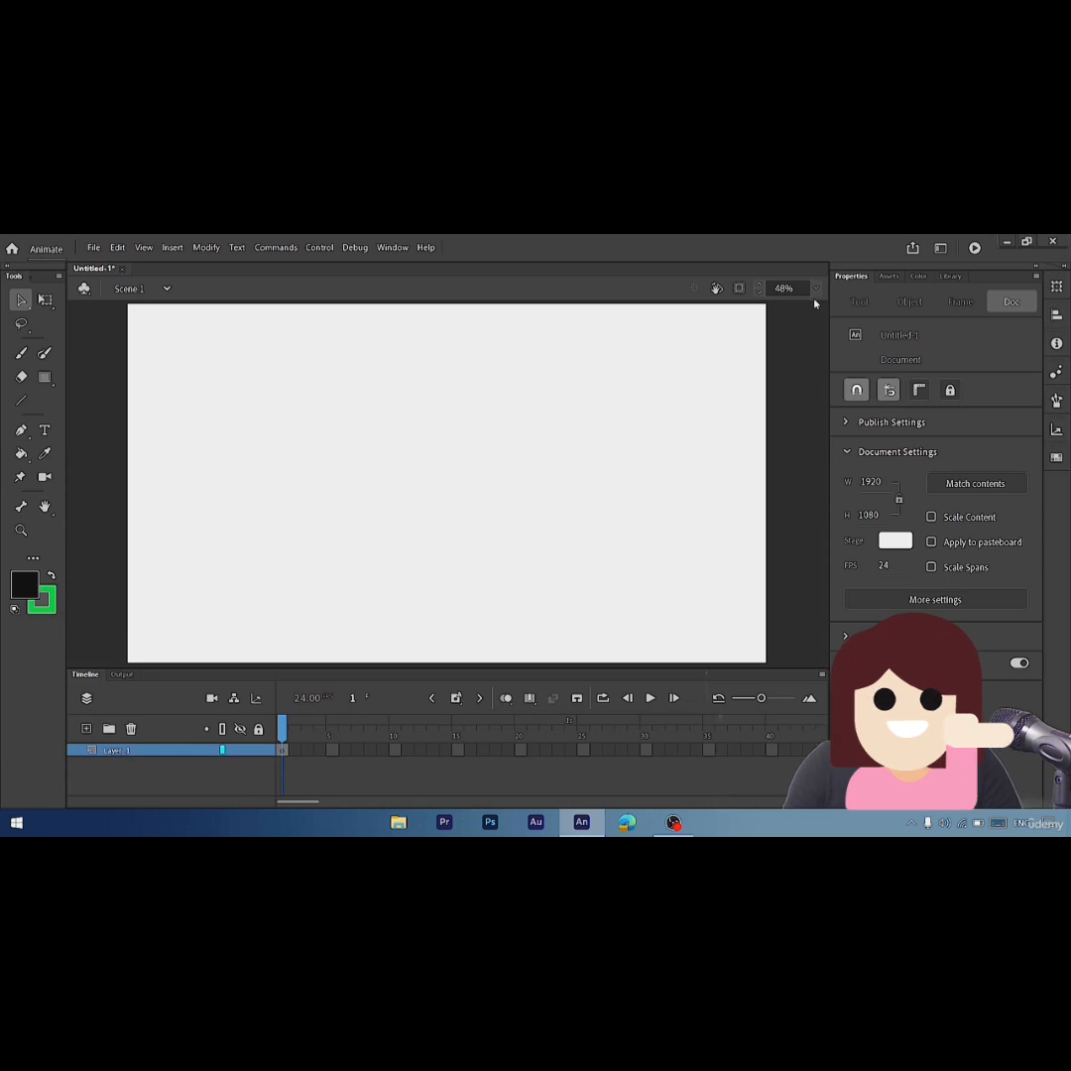
key(ctrl+minus)
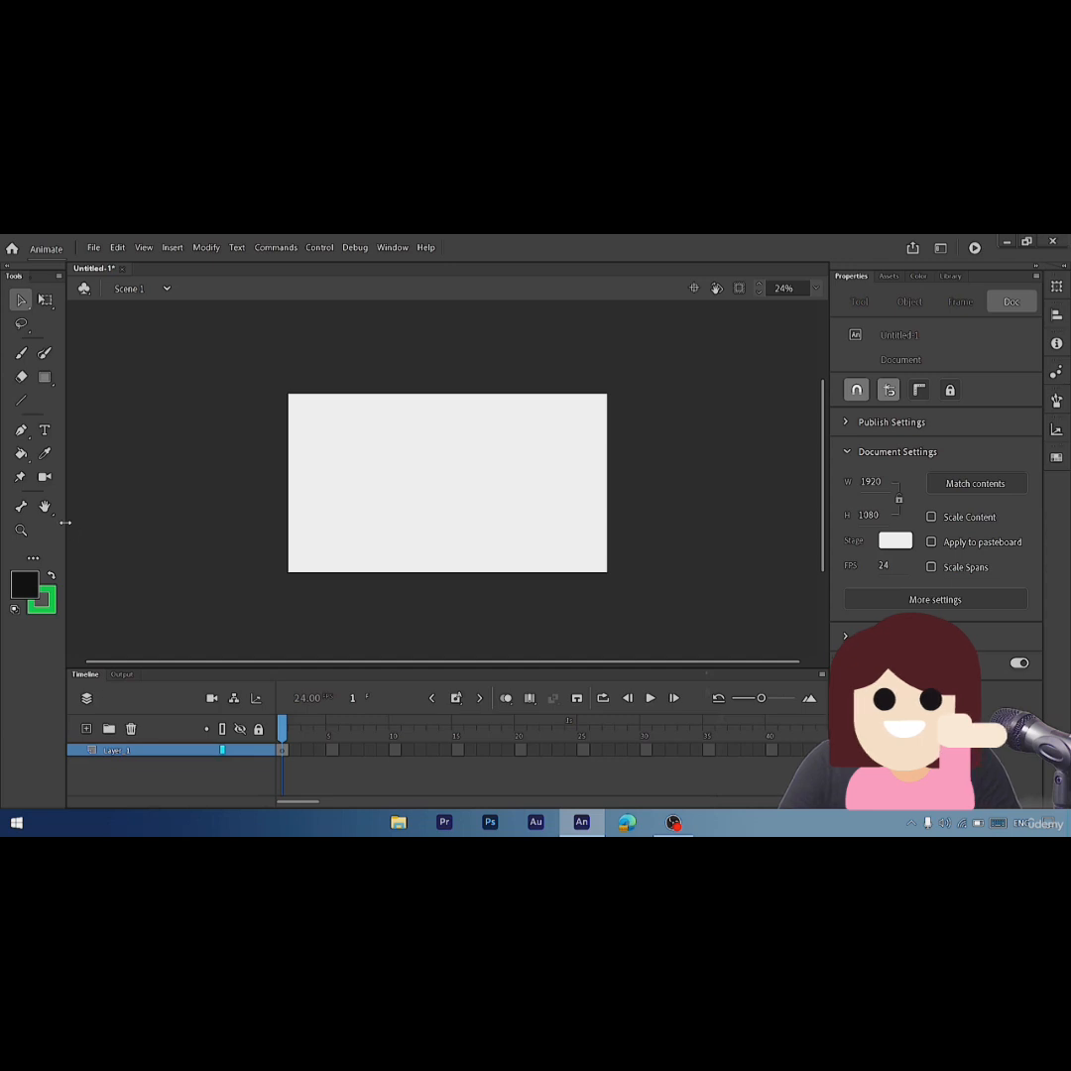
- Narrow the Tools panel to a single column and fit the whole stage in the window
drag(49, 522, 20, 522)
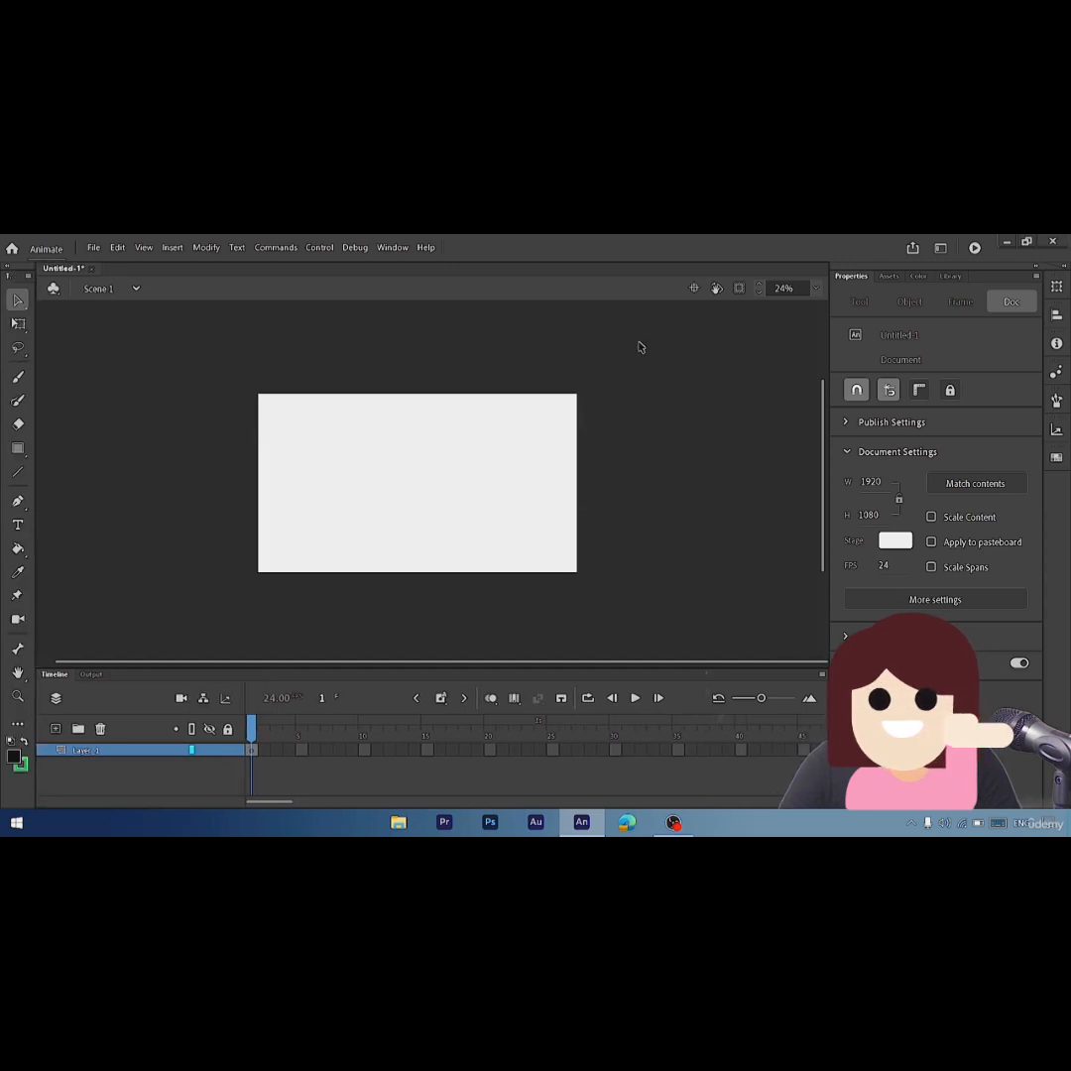
click(814, 287)
click(837, 303)
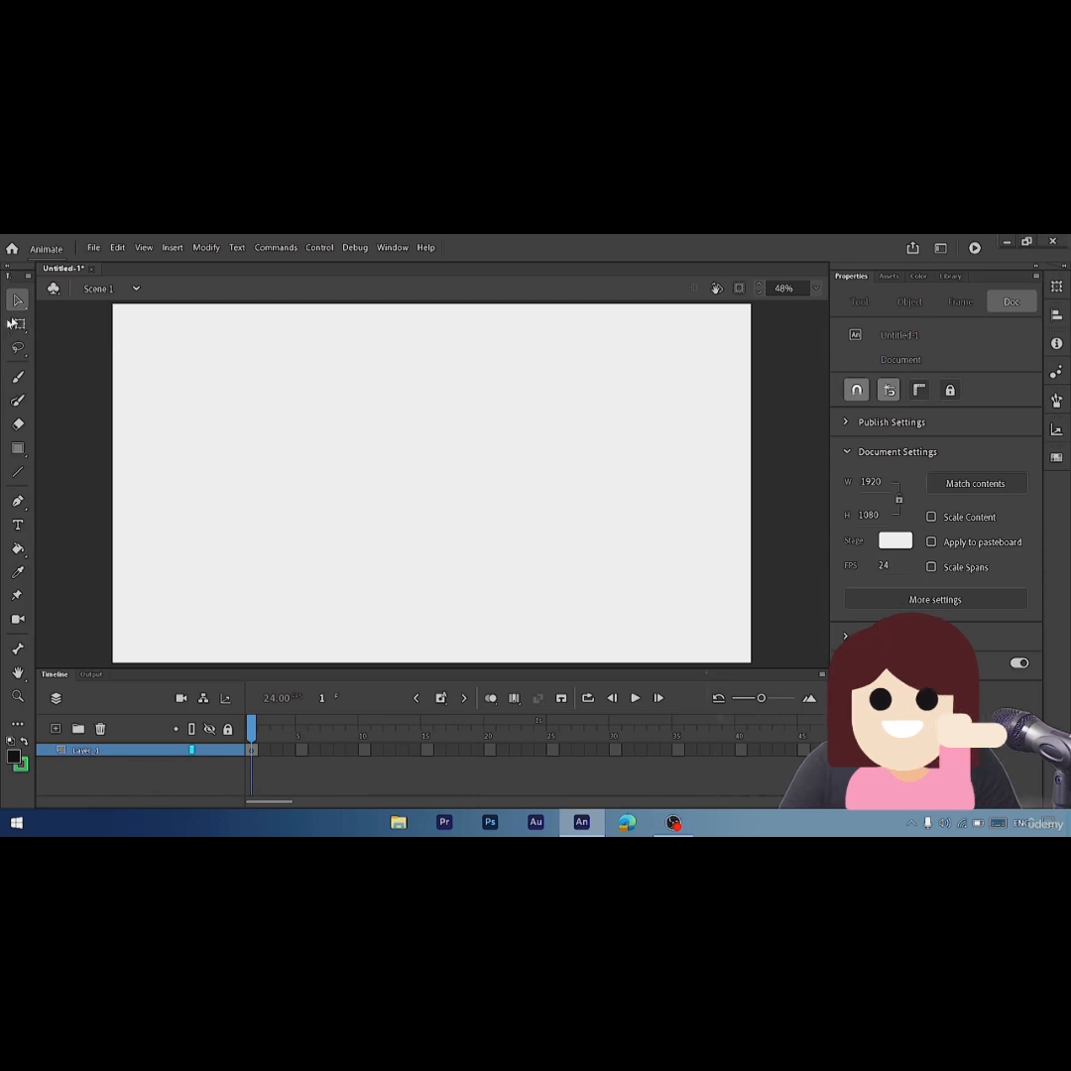
- Check which tool variants are grouped with the Selection tool
click(18, 299)
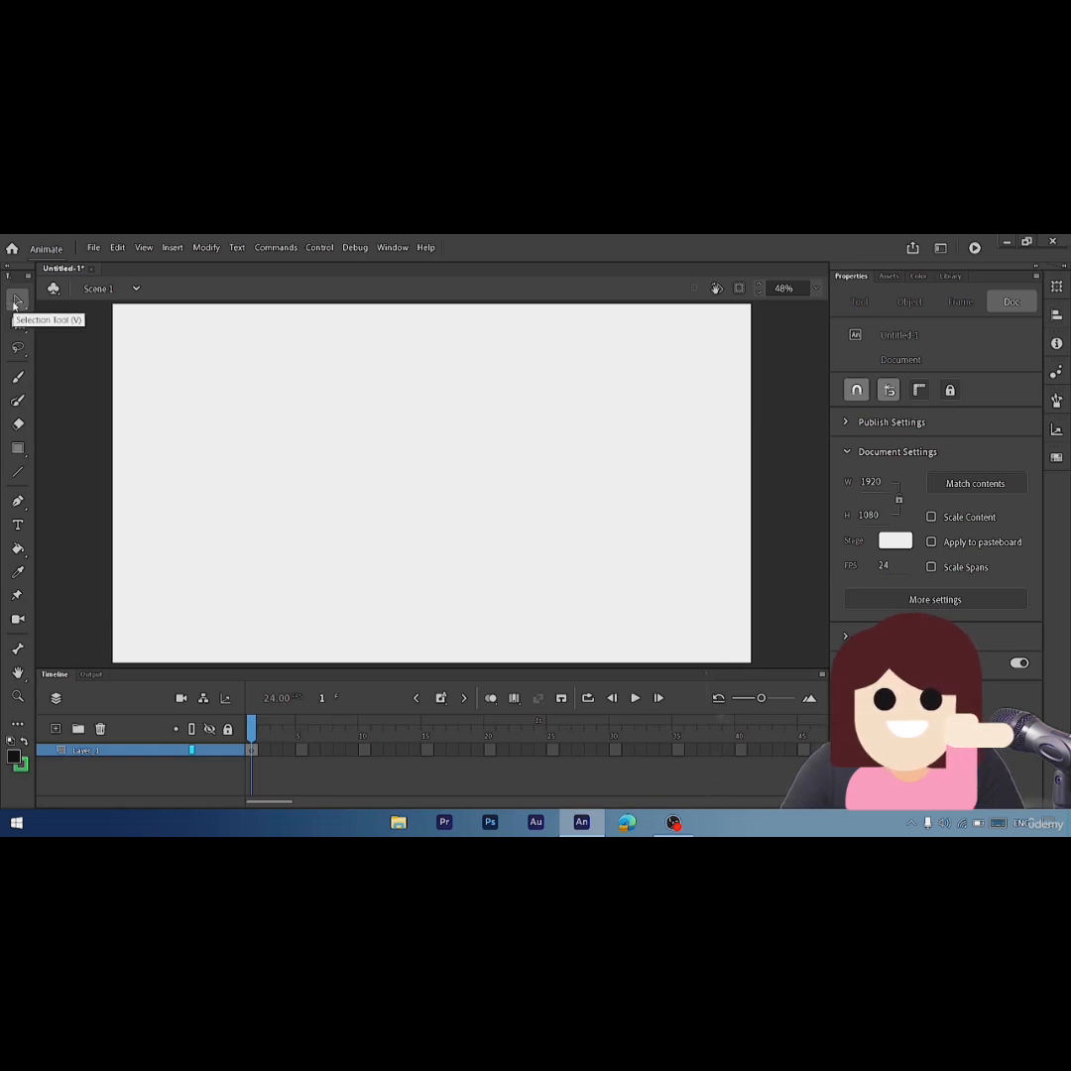
click(17, 302)
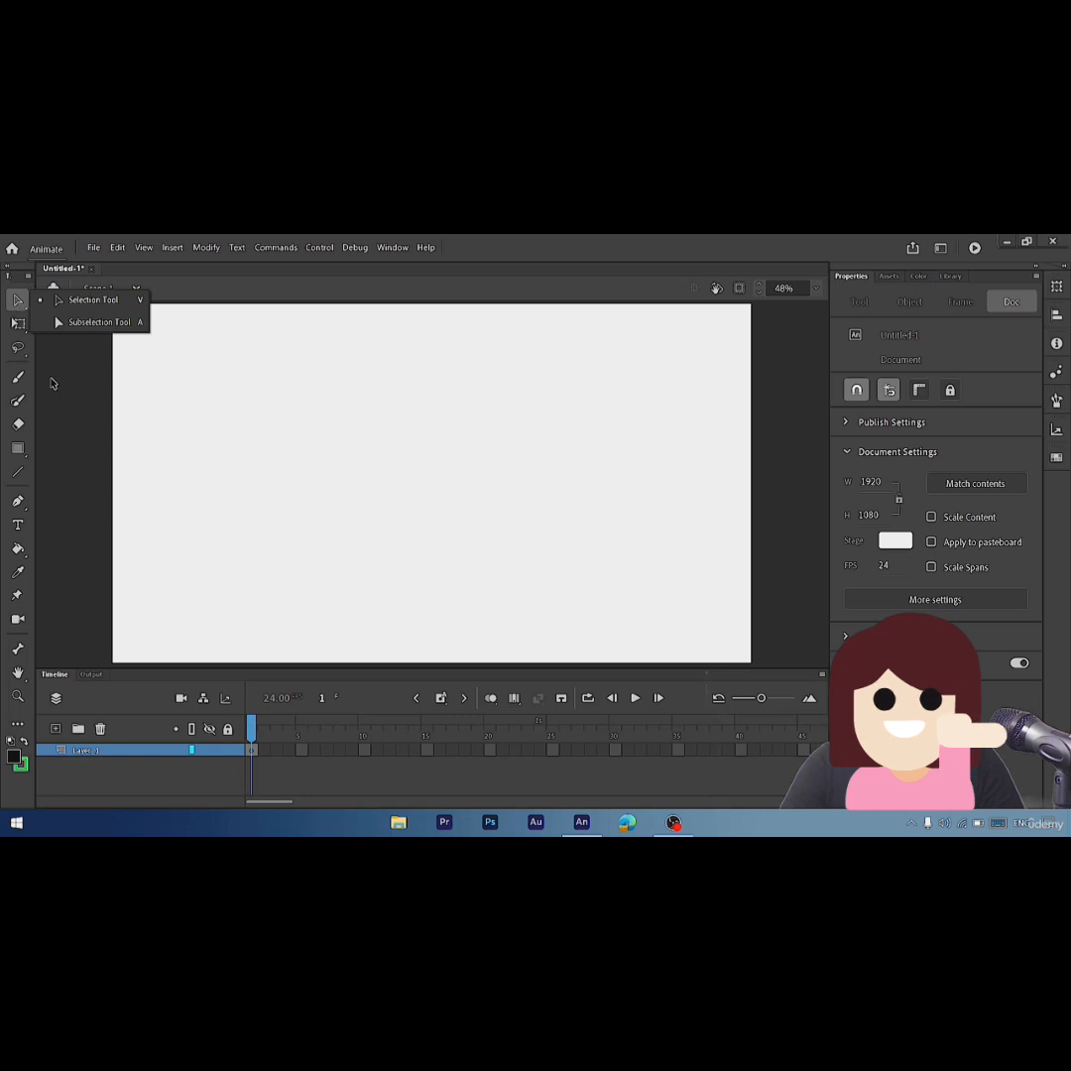
click(52, 381)
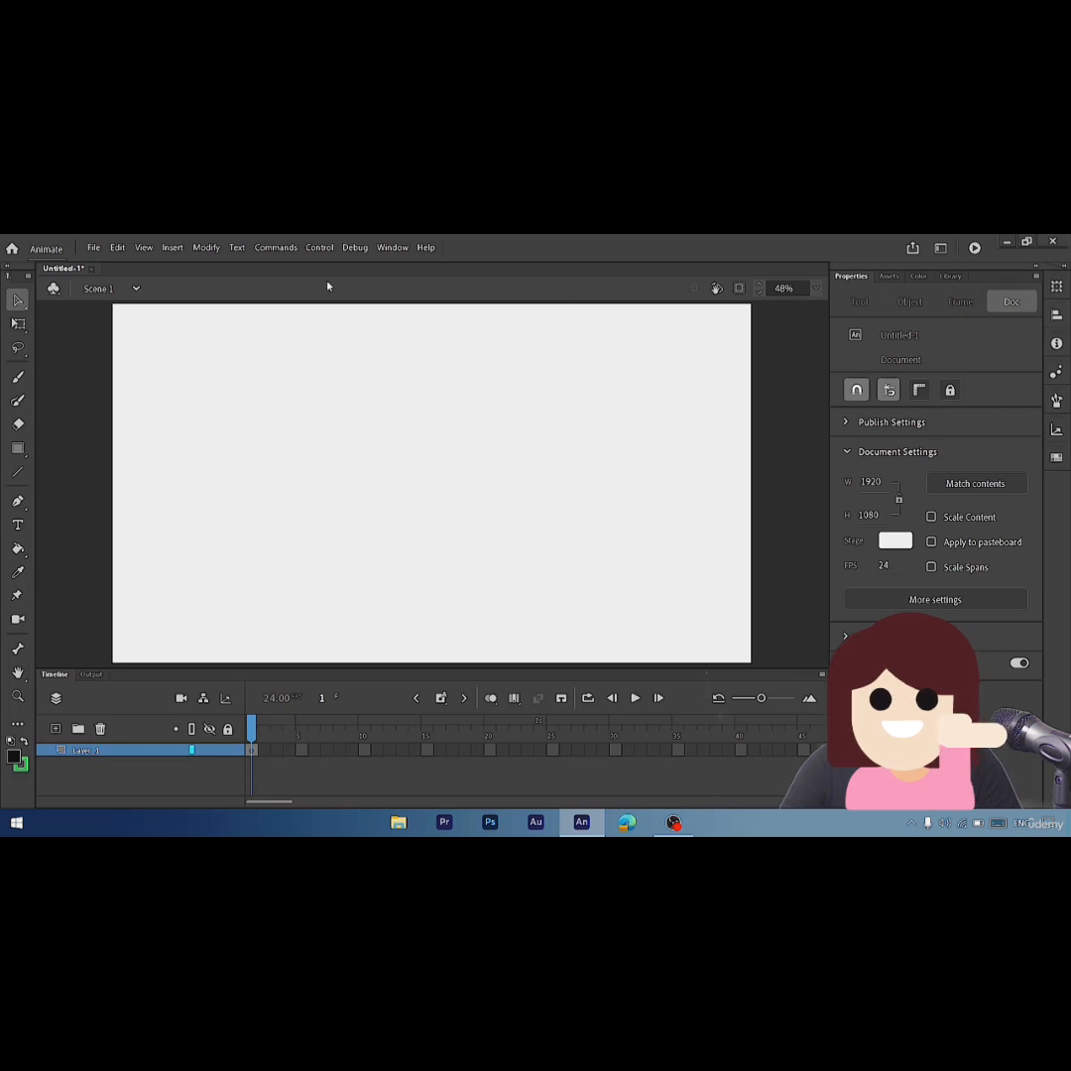
- Hide the Properties panel and show it again
click(381, 250)
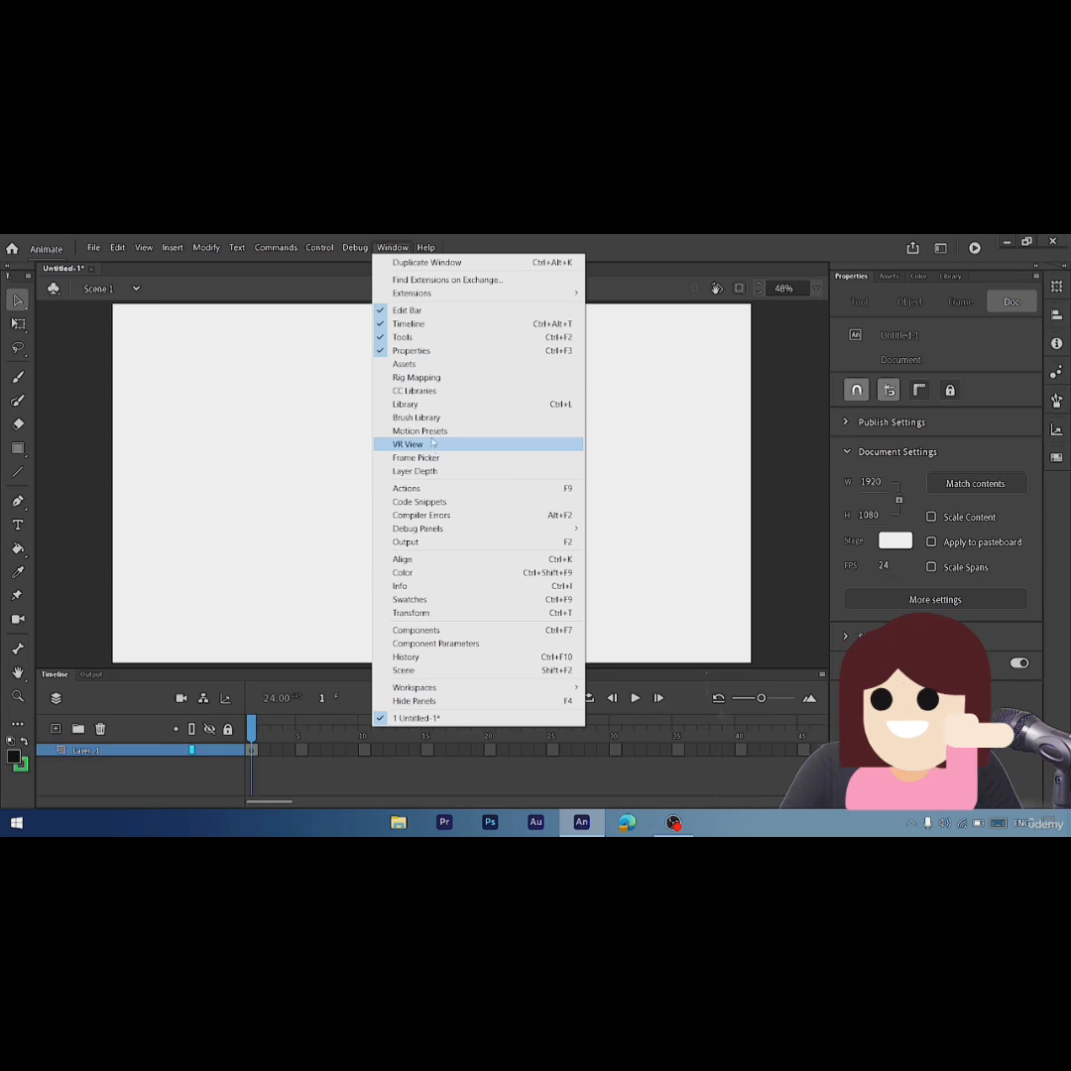
click(381, 352)
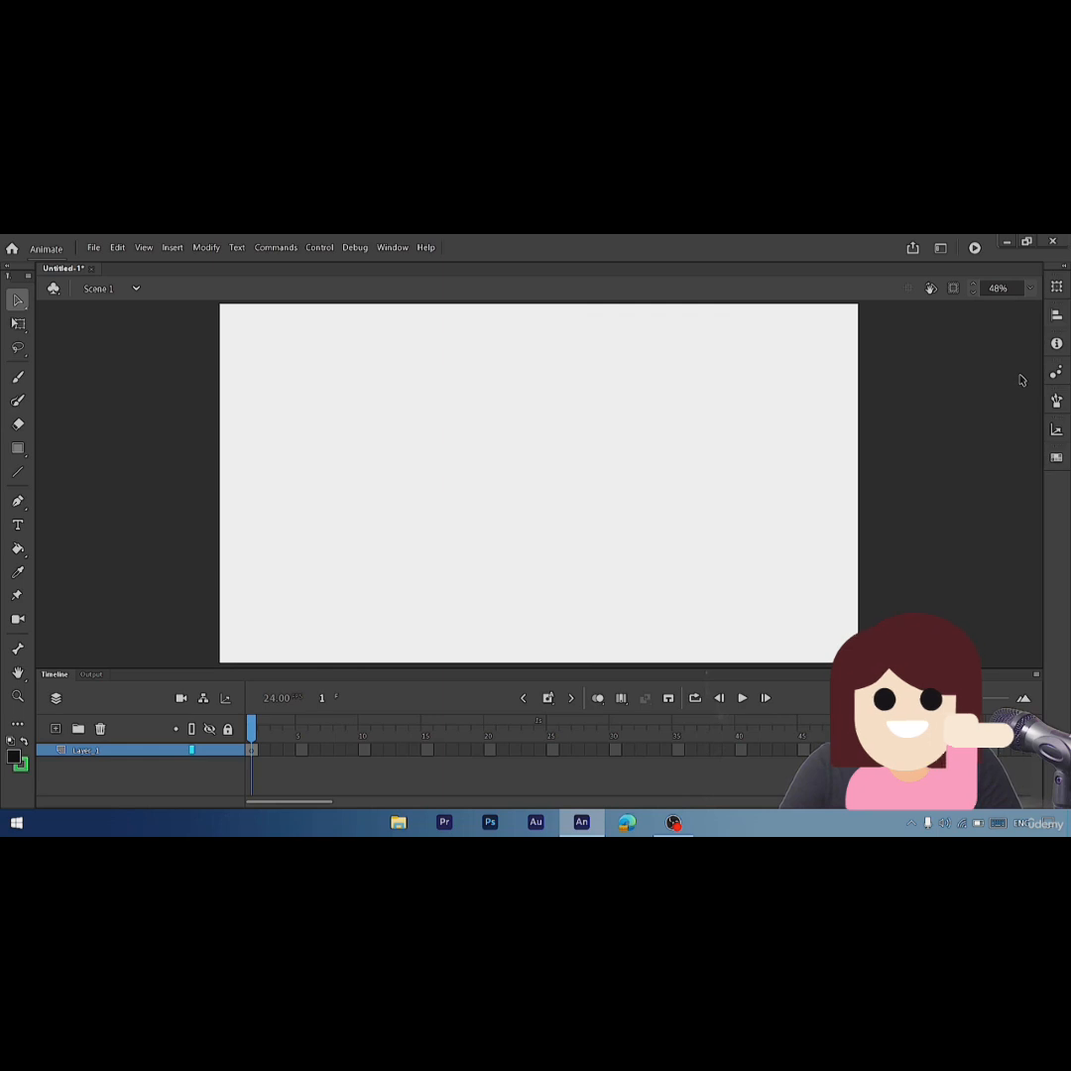
click(390, 248)
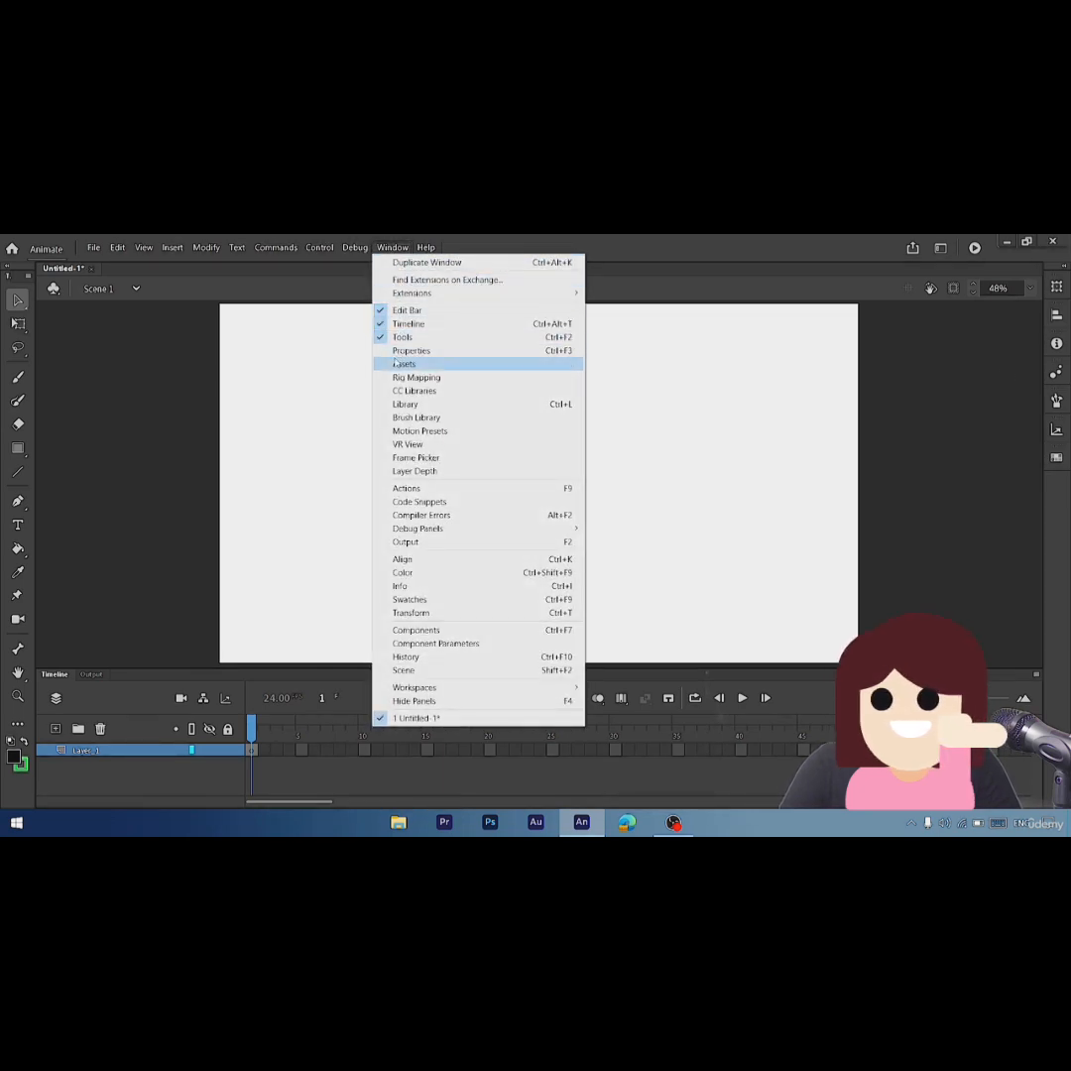
click(392, 352)
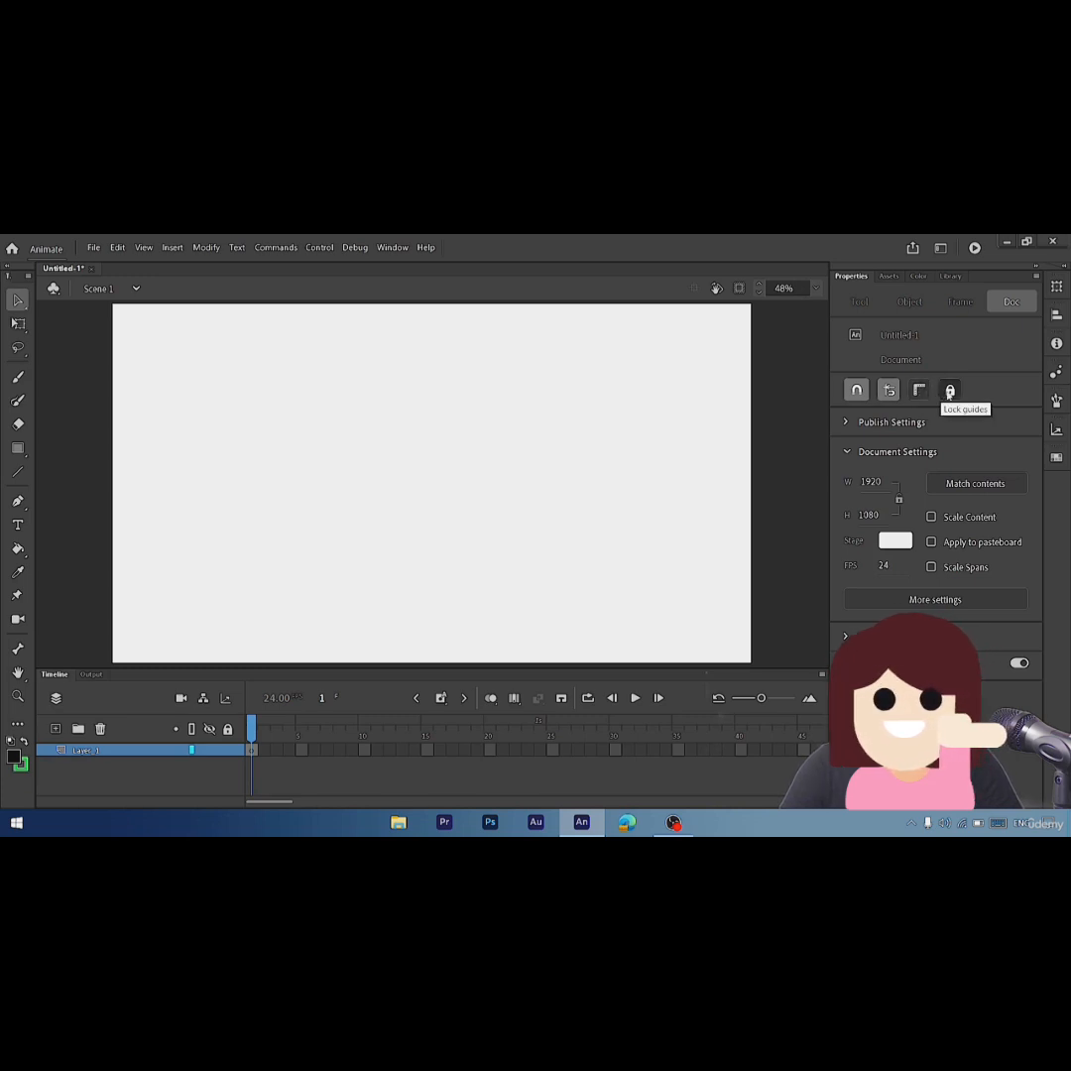
- Try out the document's guide locking, rulers and object snapping options, showing the rulers and hiding them again
click(948, 392)
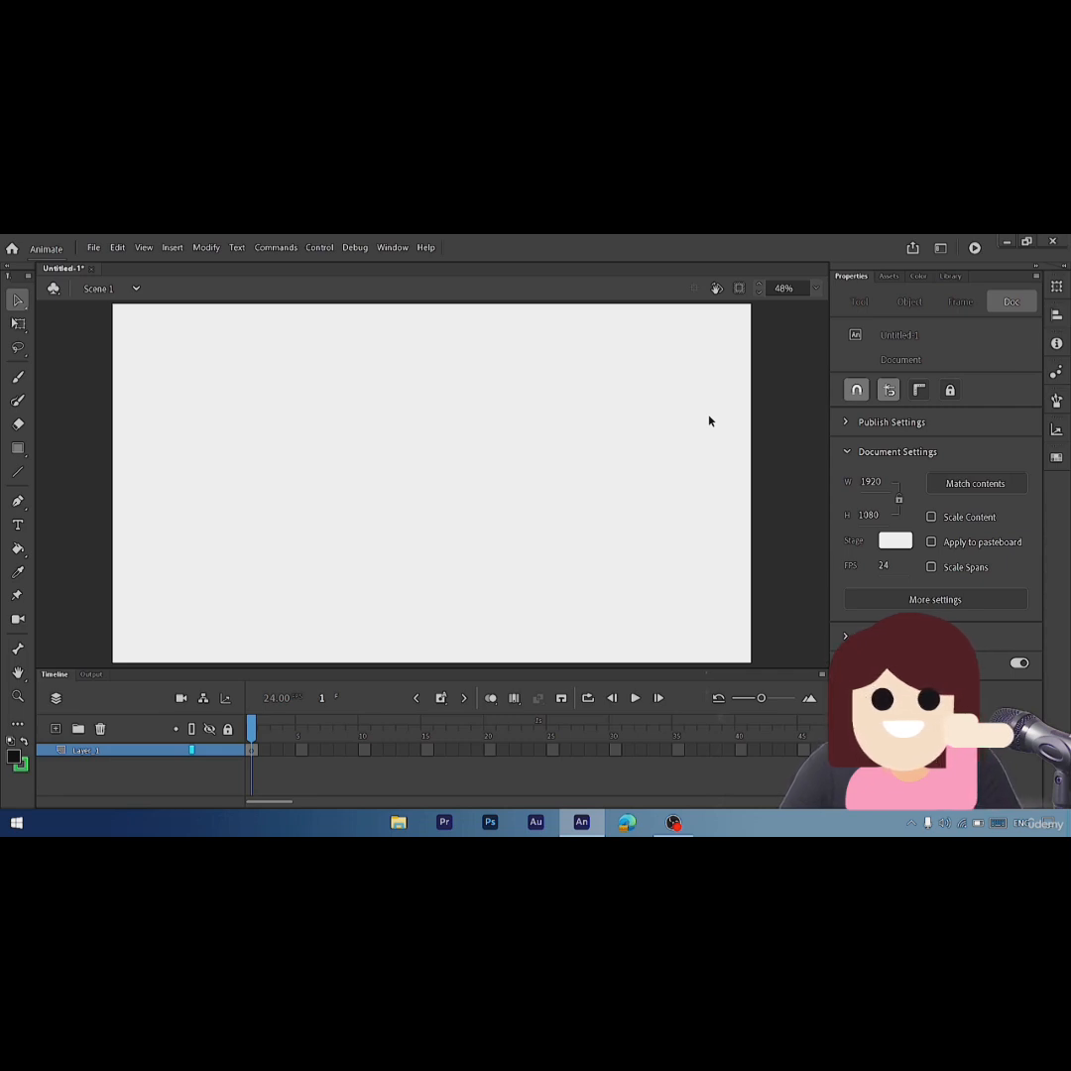
click(950, 391)
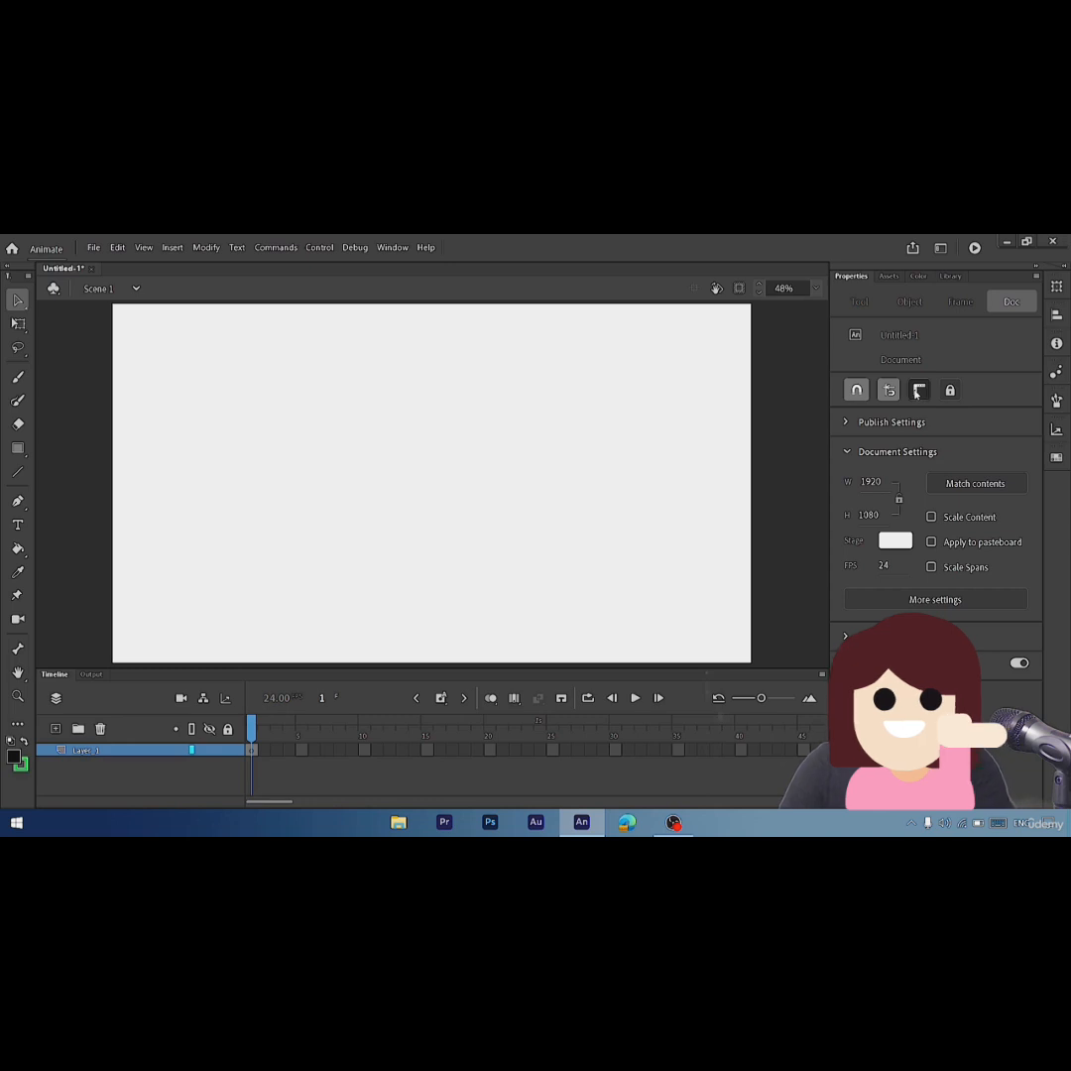
click(917, 390)
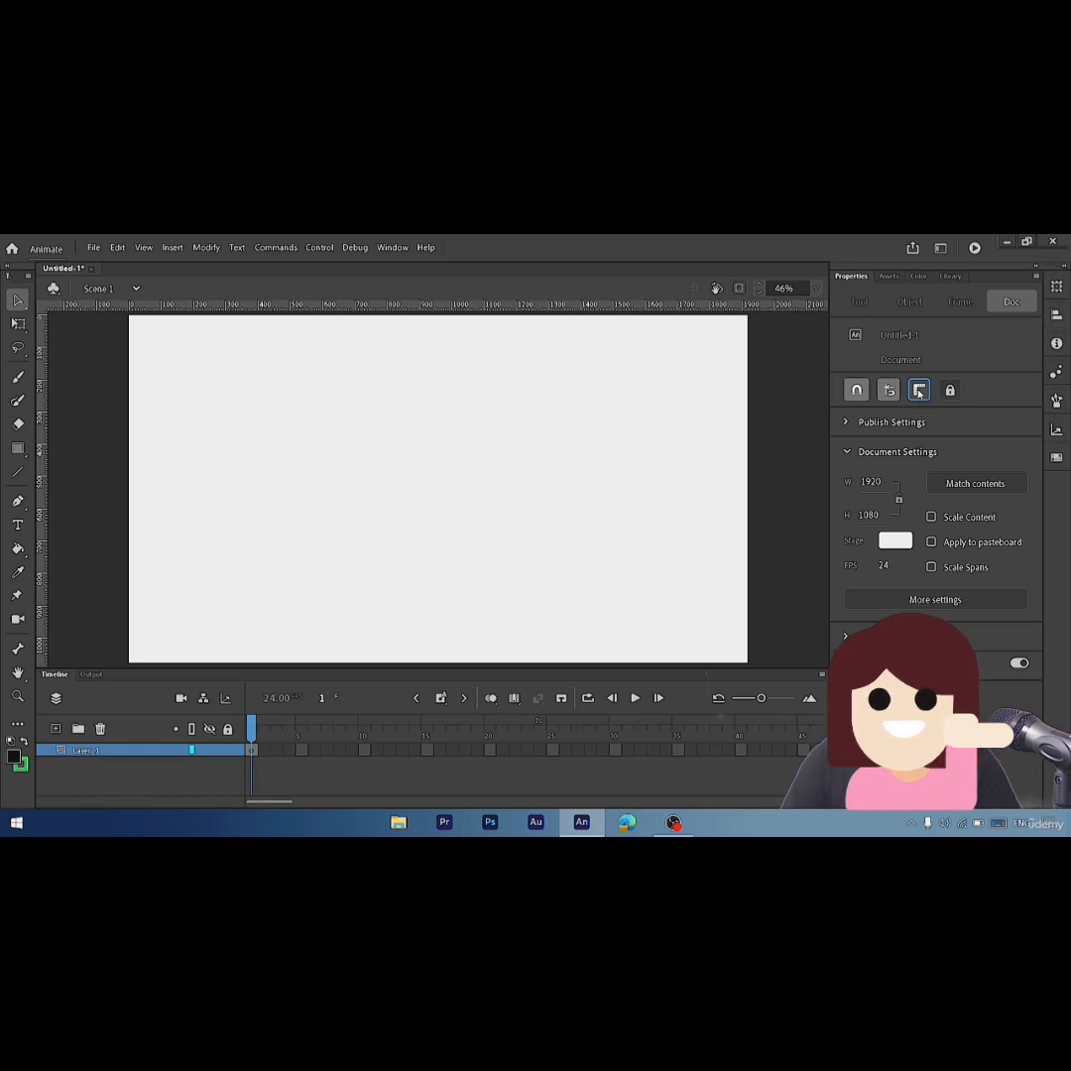
click(918, 391)
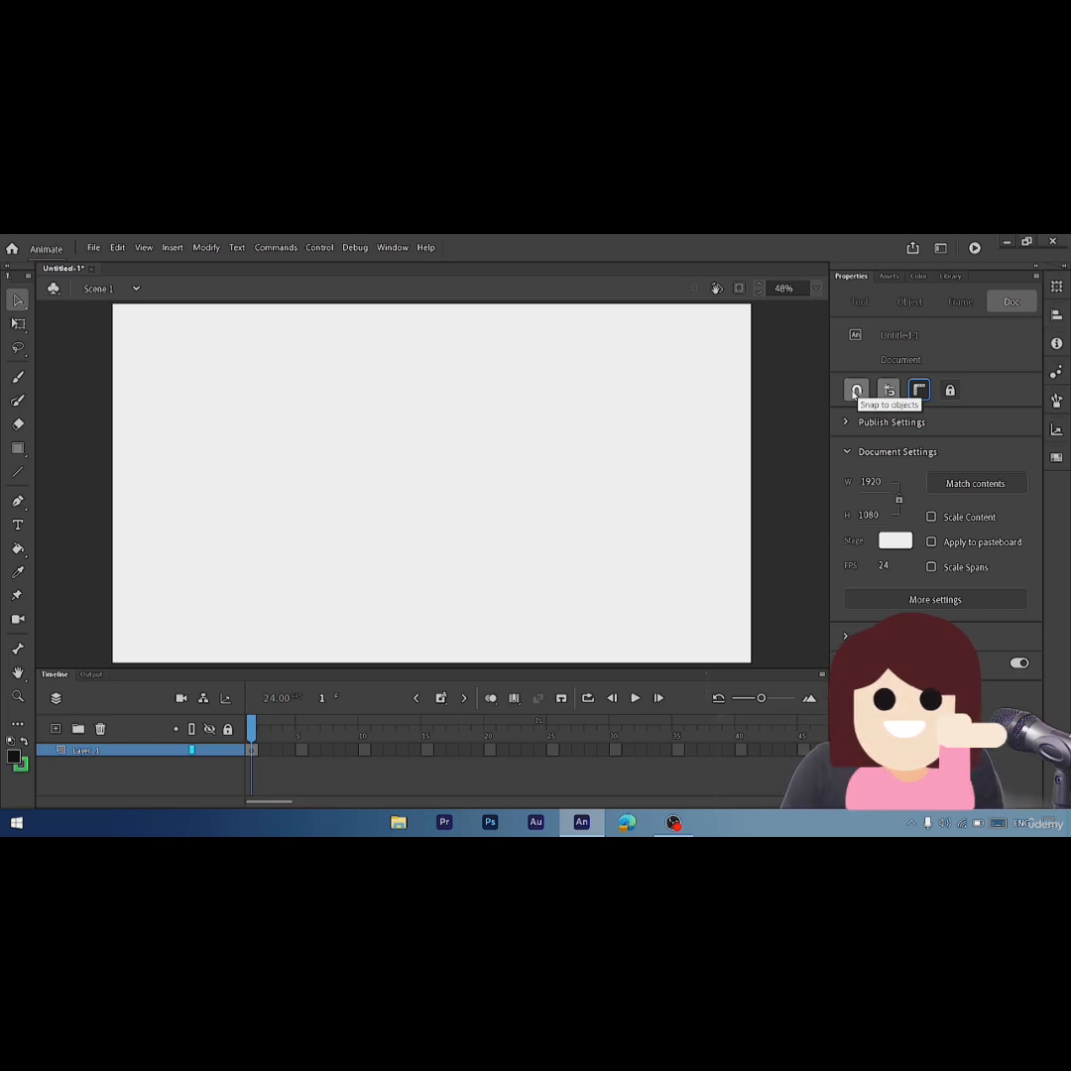
click(855, 390)
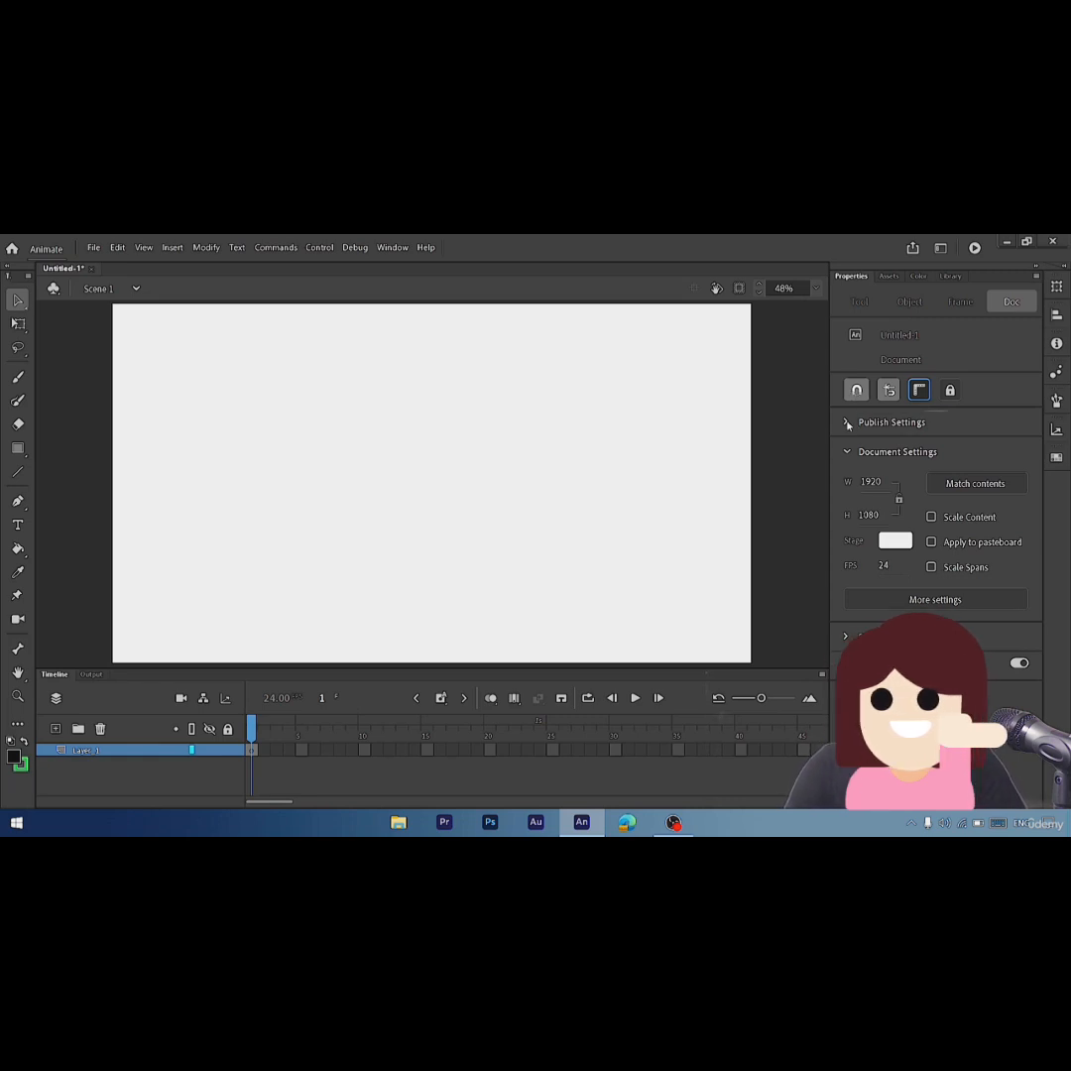
- Check the profile choices in the document's Publish Settings and collapse the section again
click(848, 423)
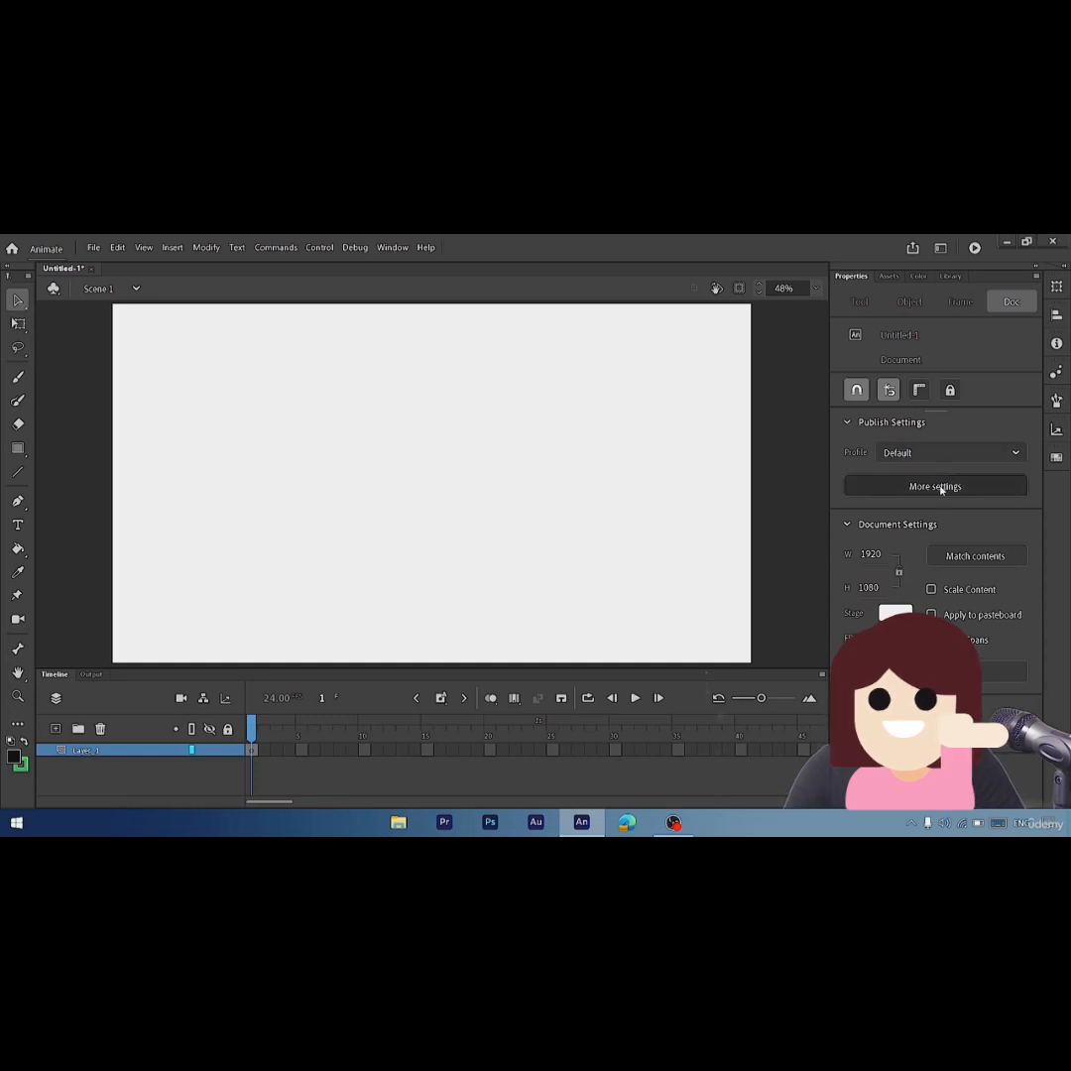
click(1015, 453)
click(994, 478)
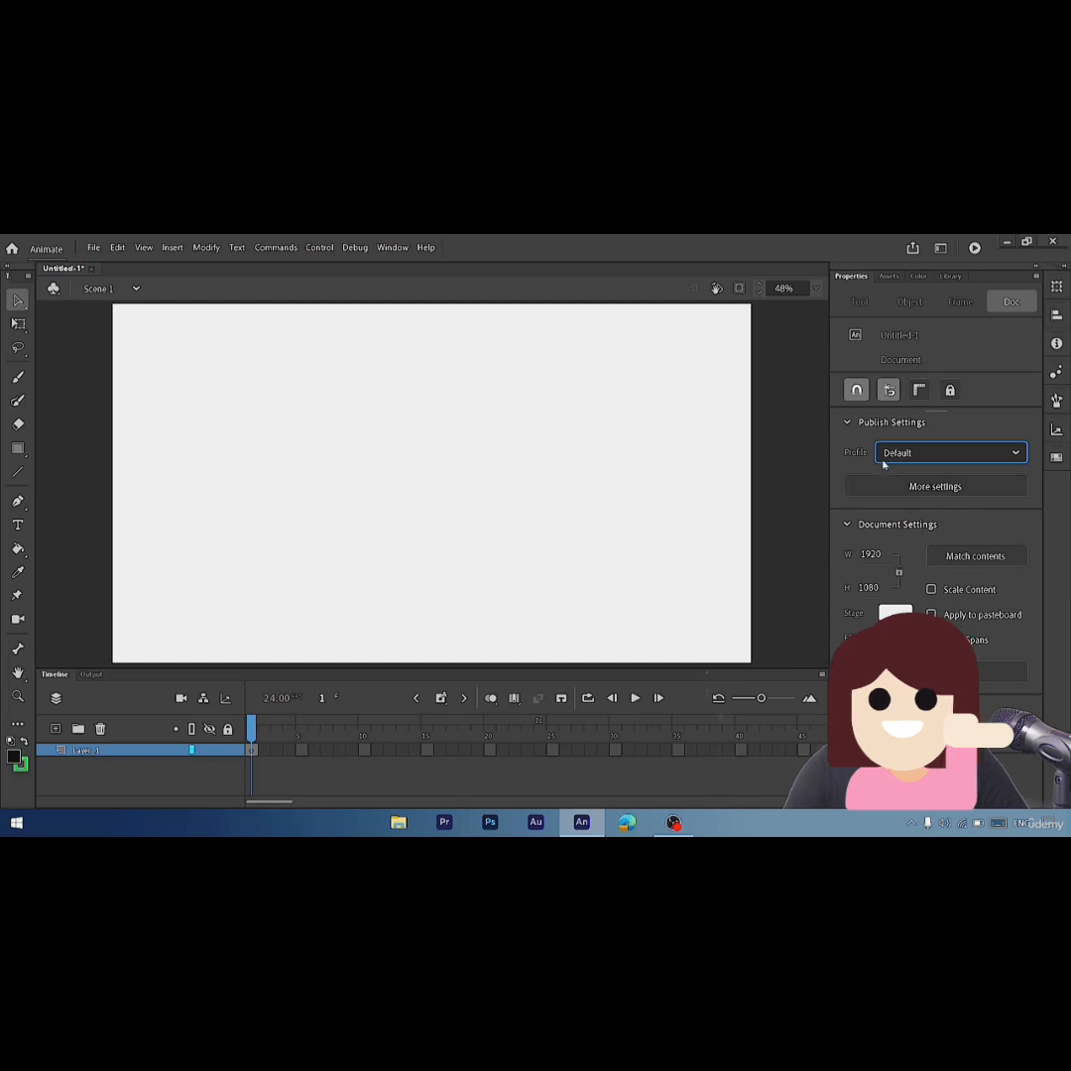
click(846, 423)
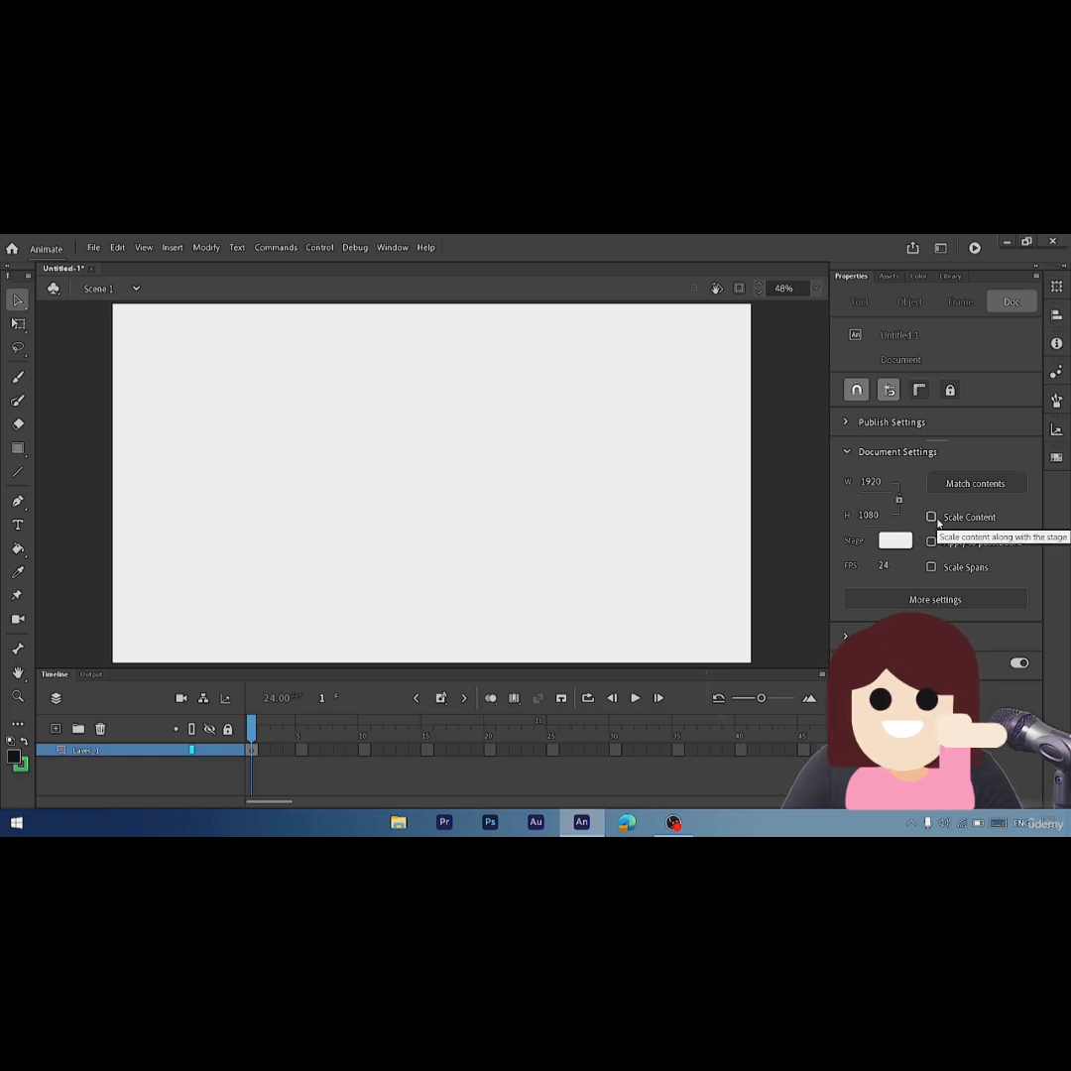
- Set the stage color to a light blue from the default swatches
click(895, 540)
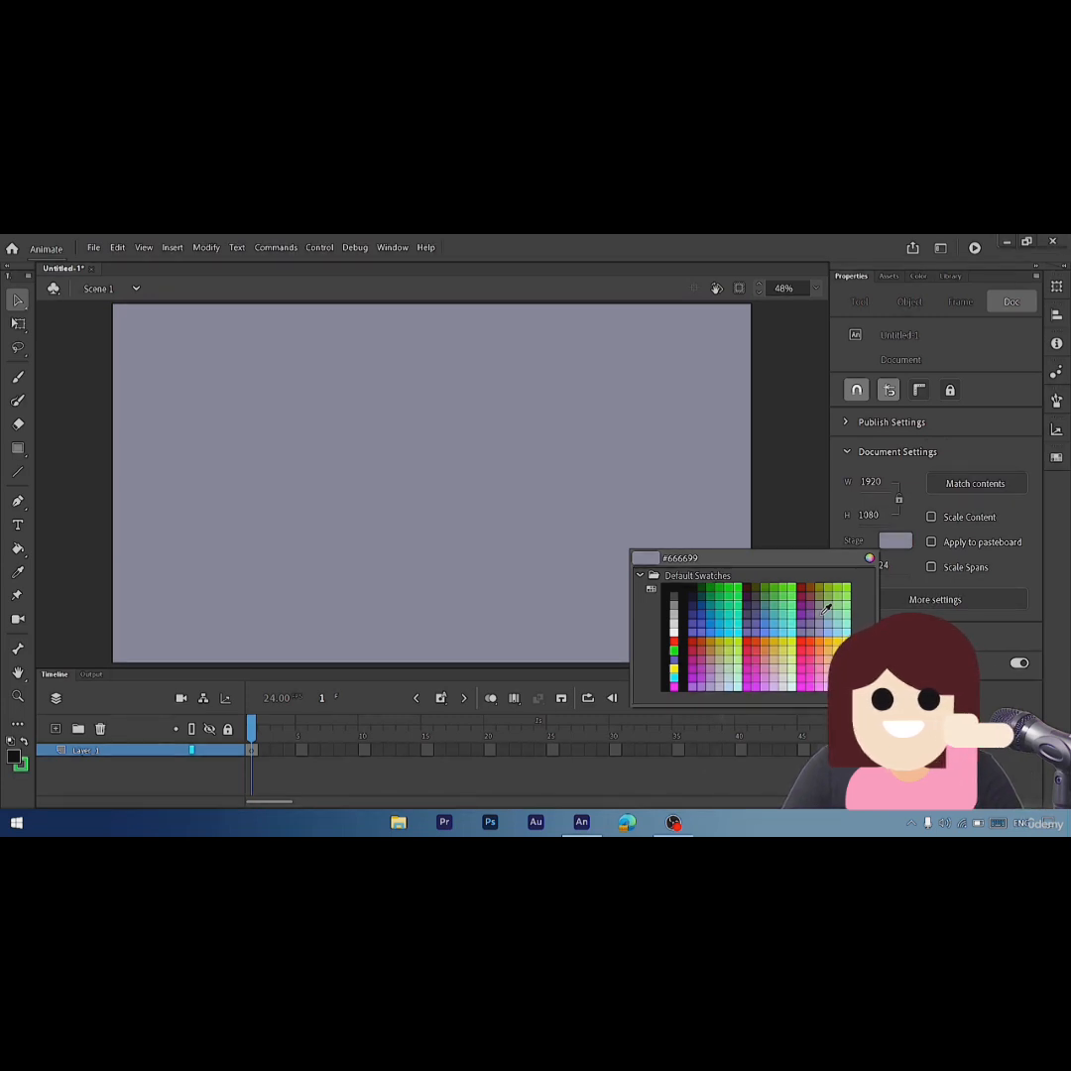
key(Escape)
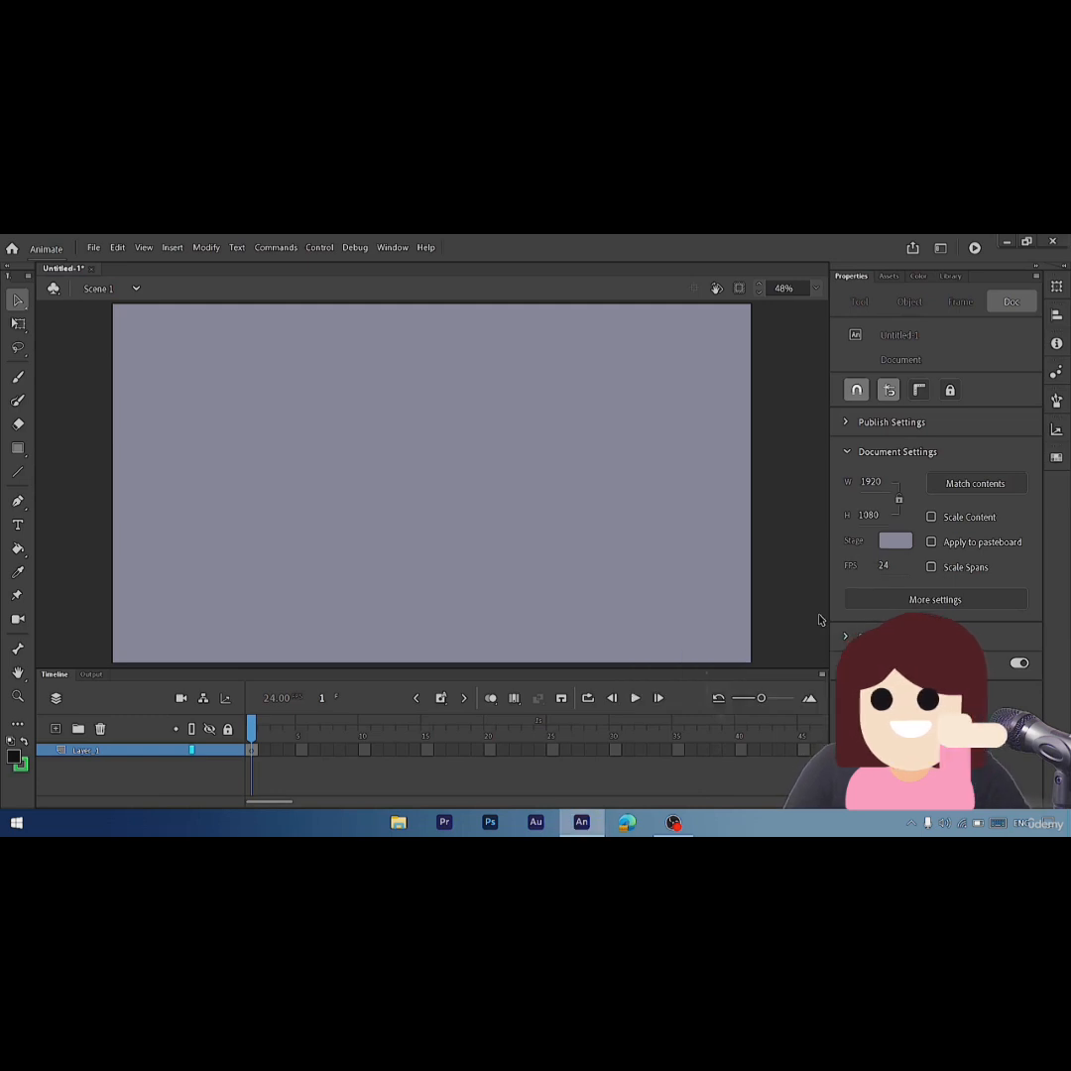
click(892, 541)
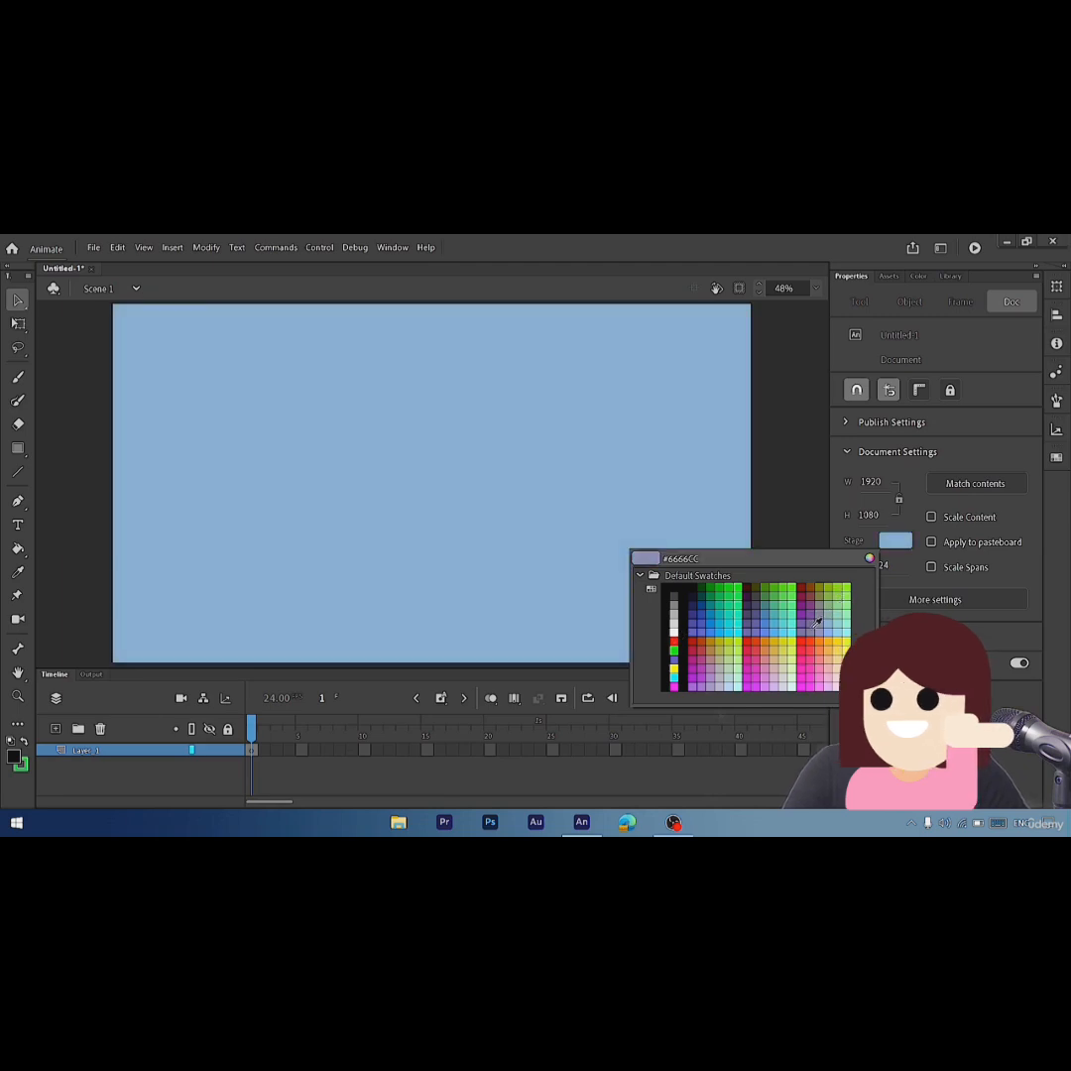
click(733, 671)
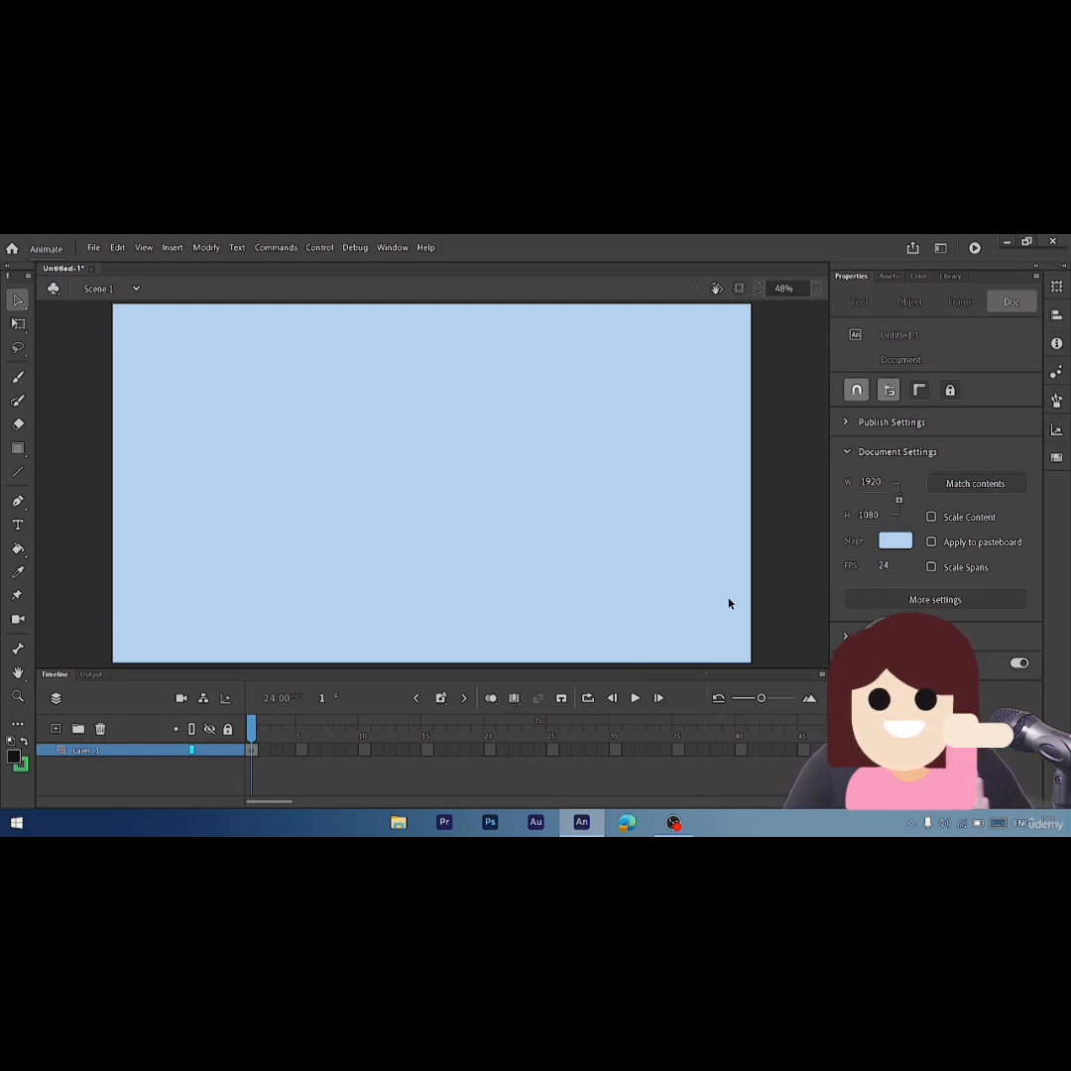
- Review the unit choices in the full document settings, cancel without changes, and look into the section below Document Settings
click(917, 601)
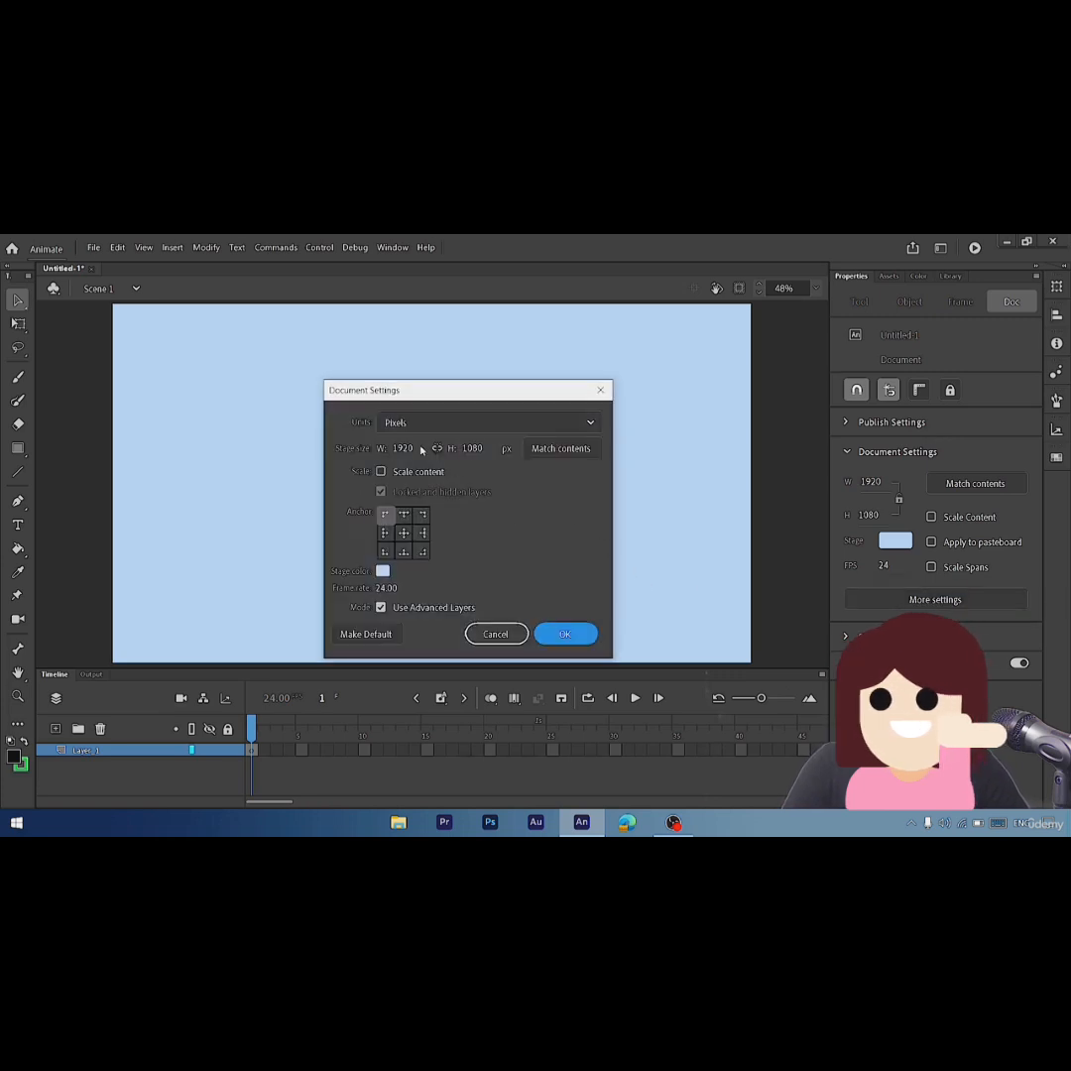
click(475, 431)
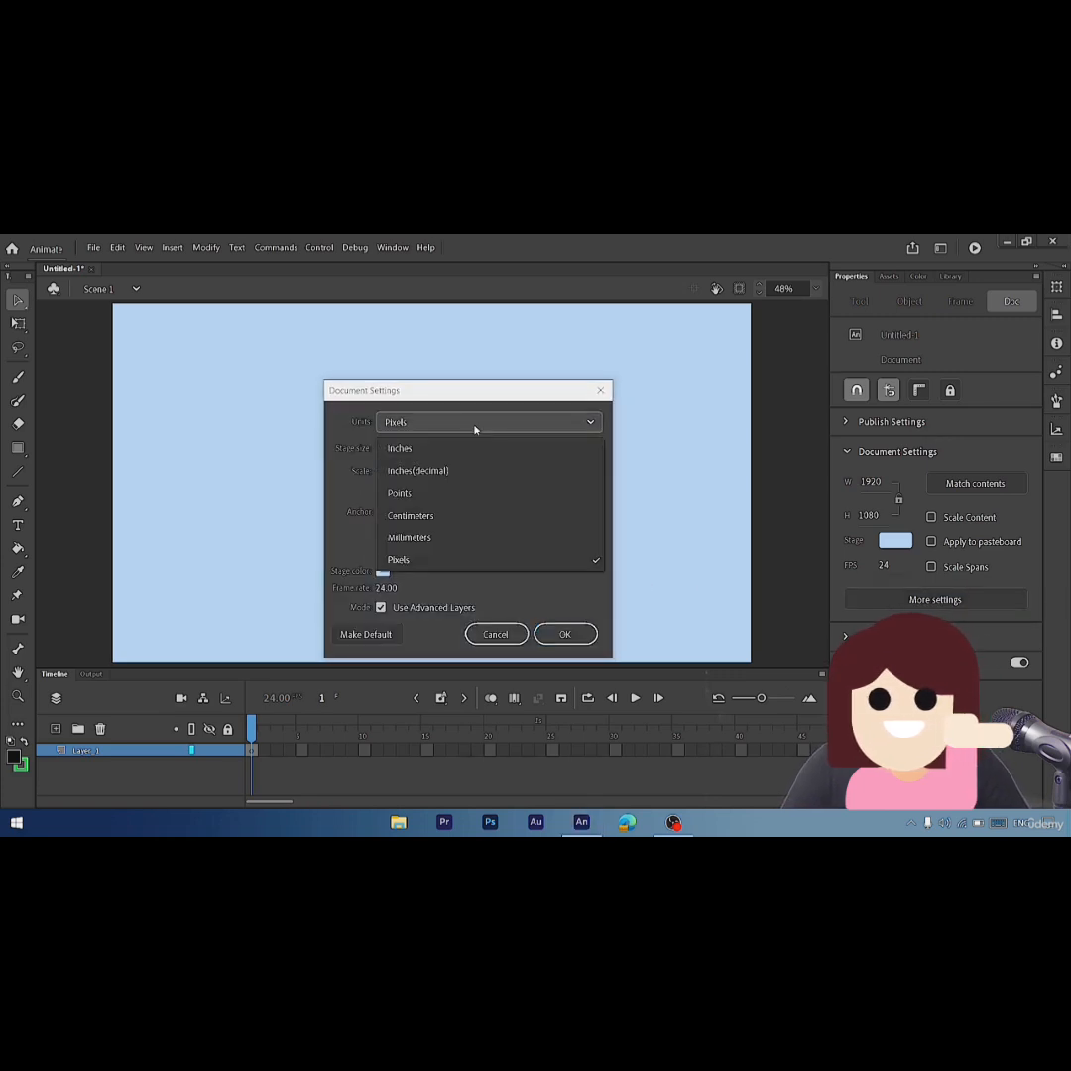
click(438, 563)
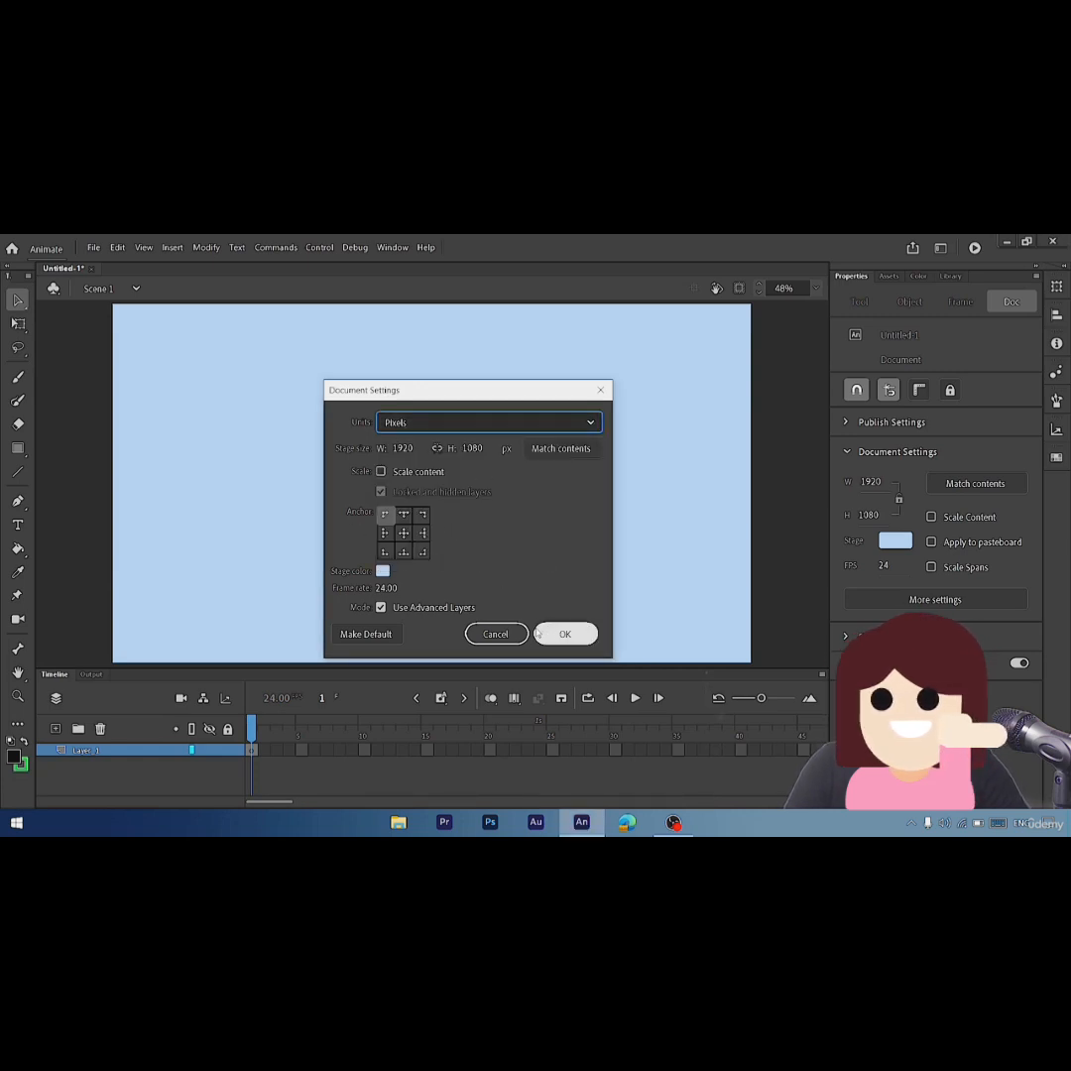
click(496, 633)
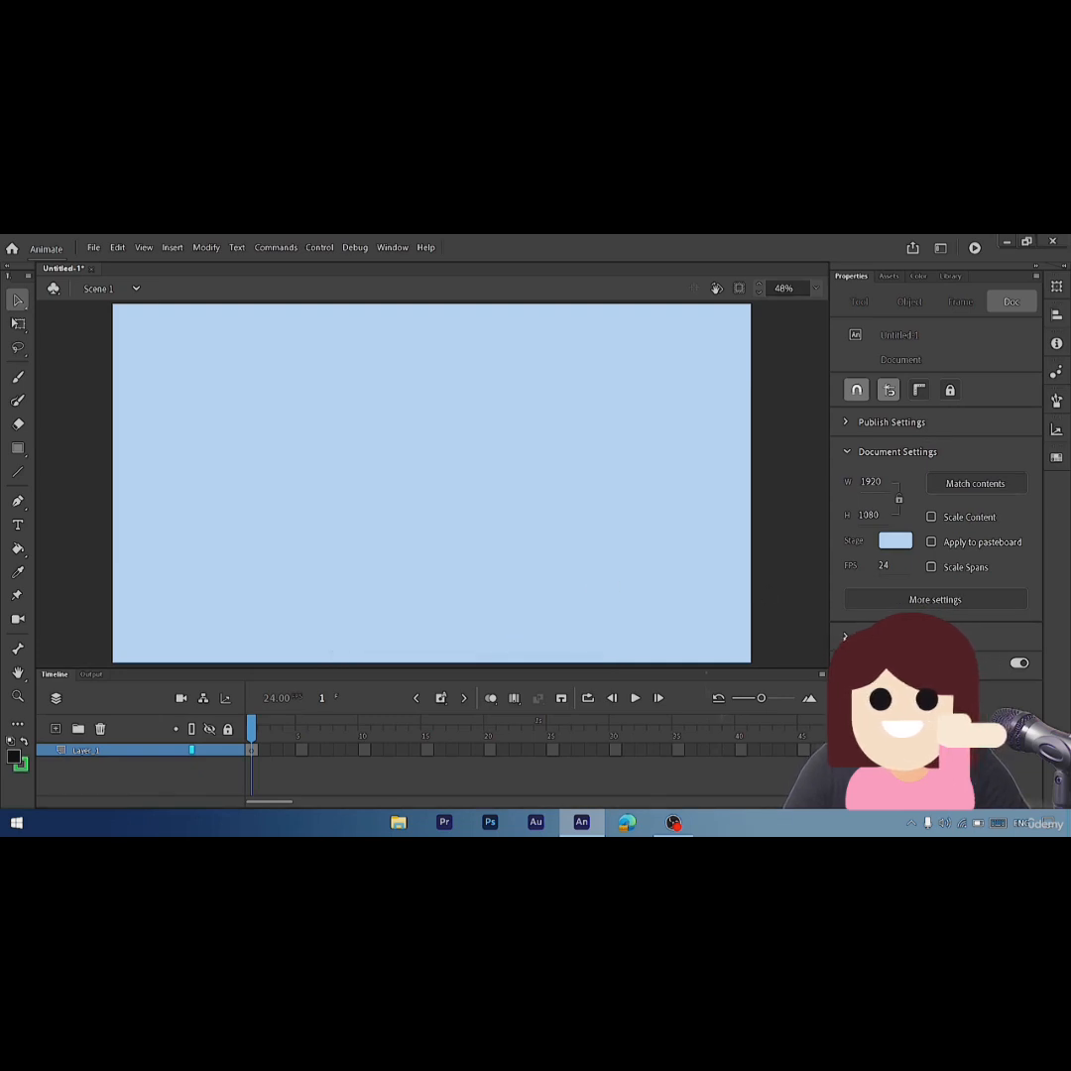
click(846, 638)
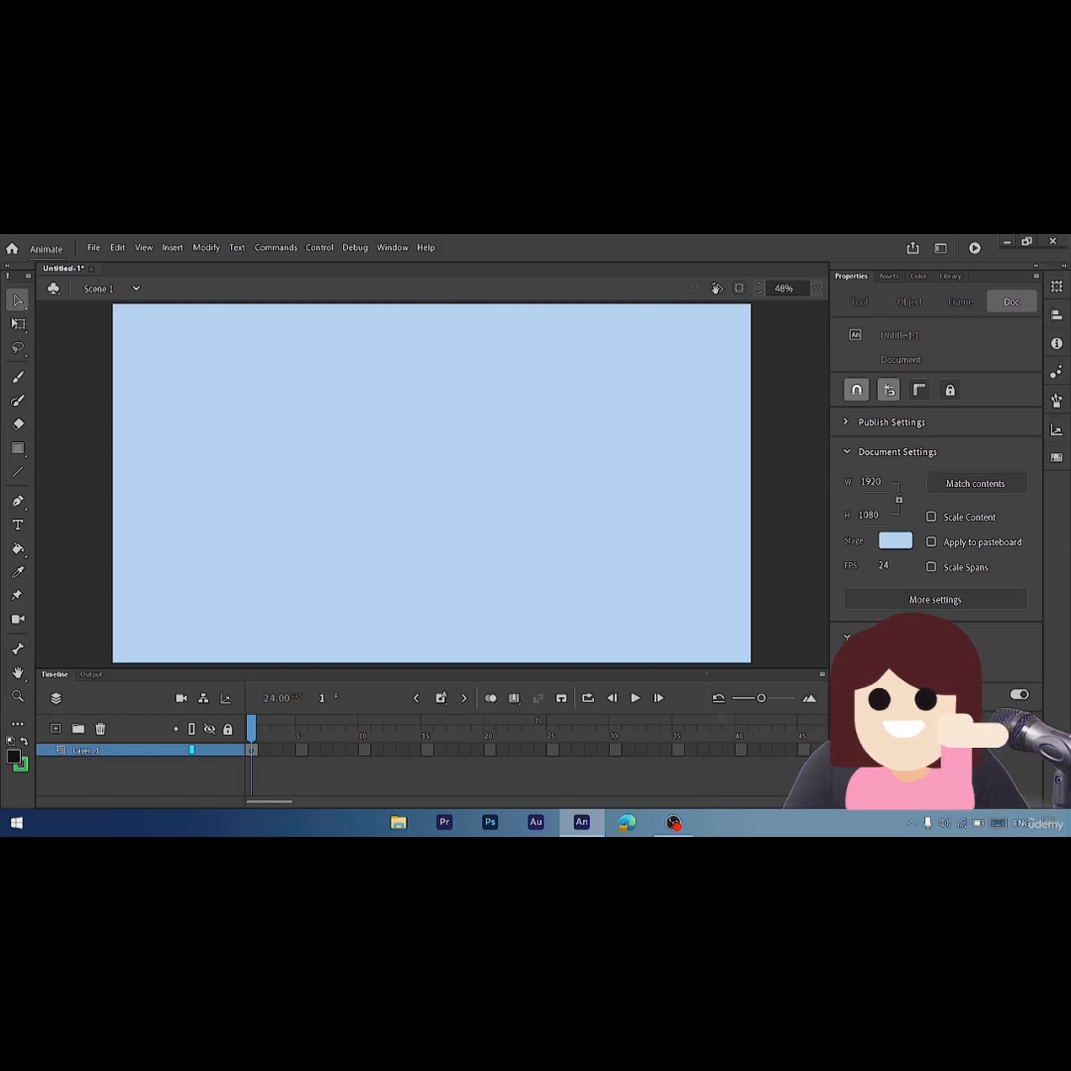
click(849, 636)
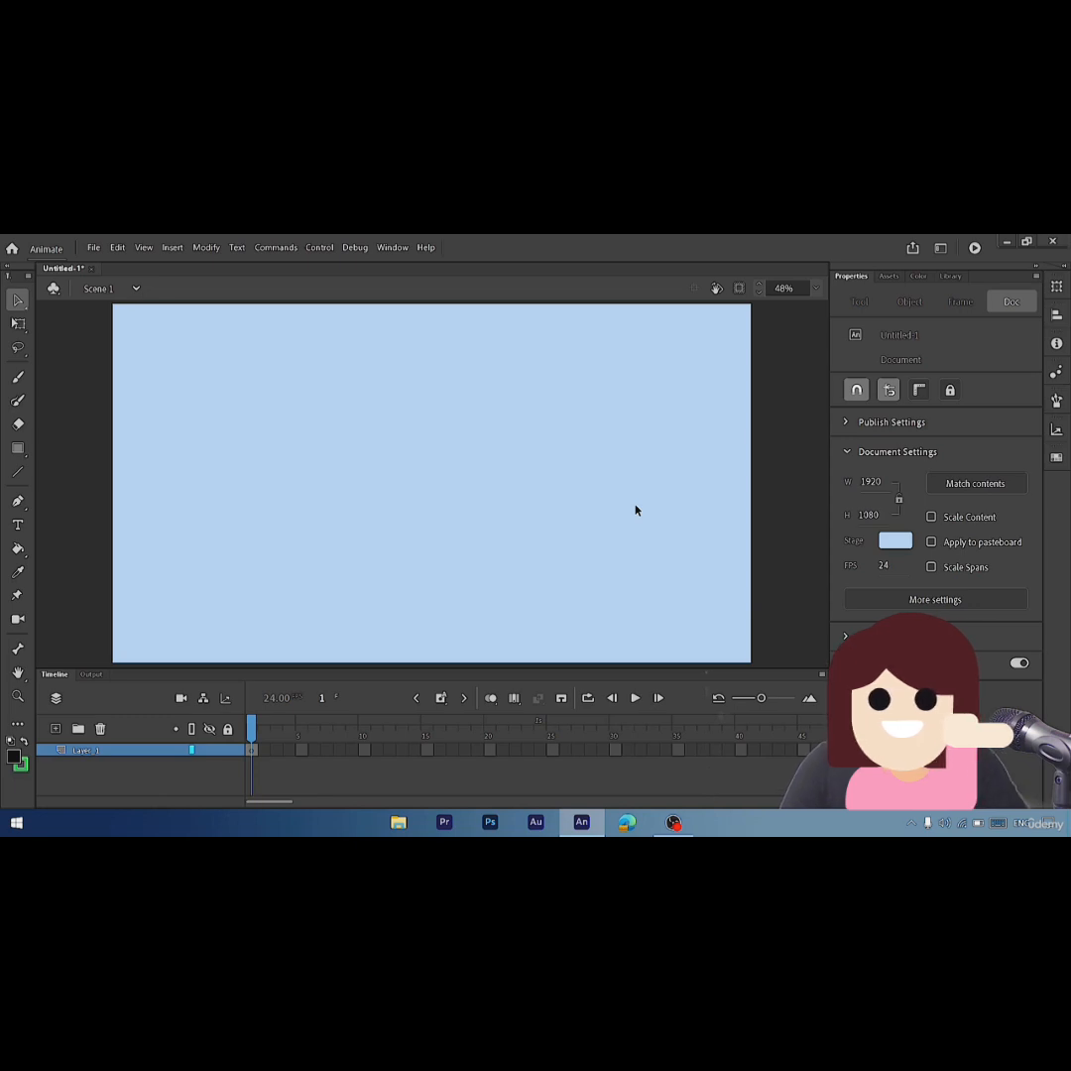
- Browse the default animated assets, switching the category from backgrounds to Characters
click(888, 277)
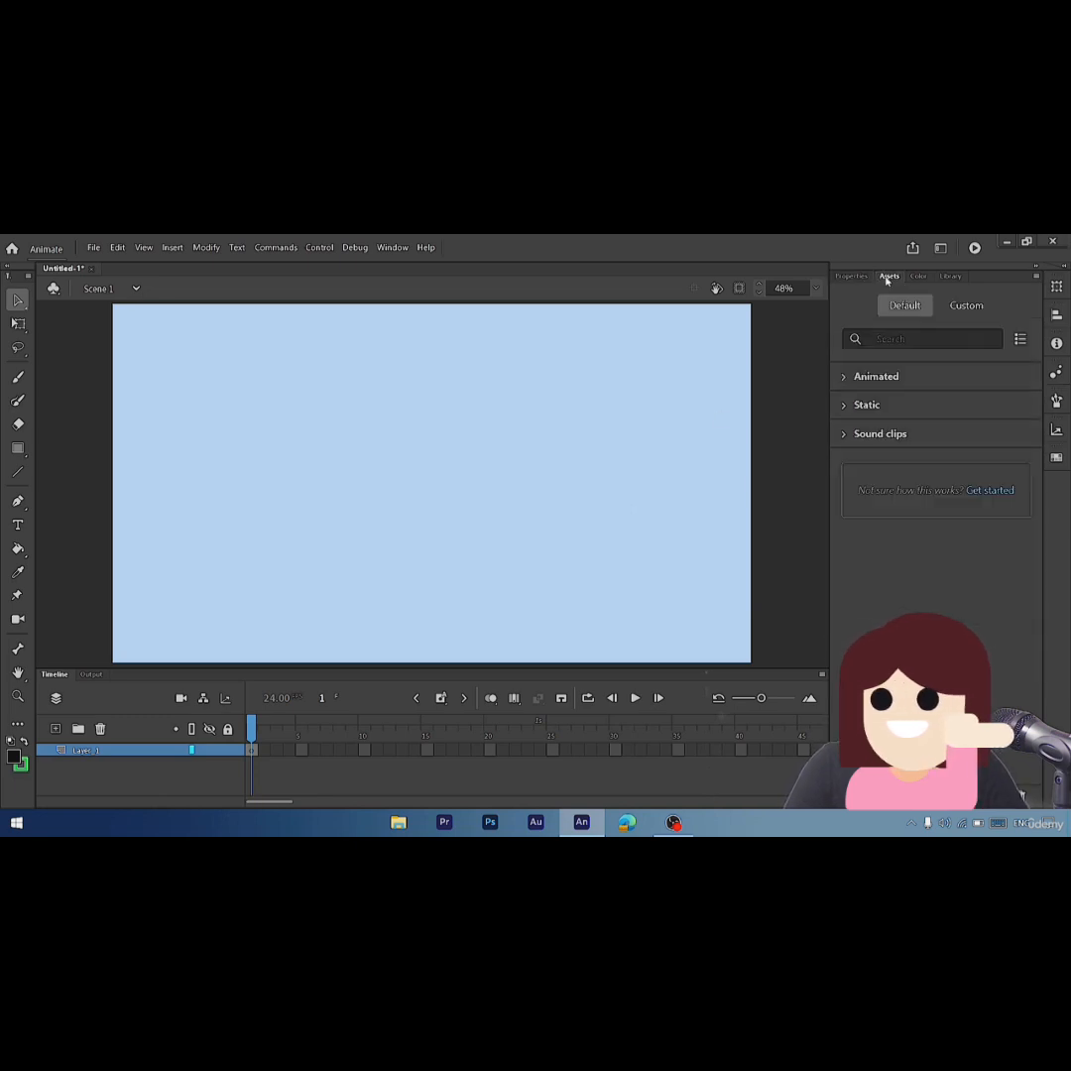
click(842, 378)
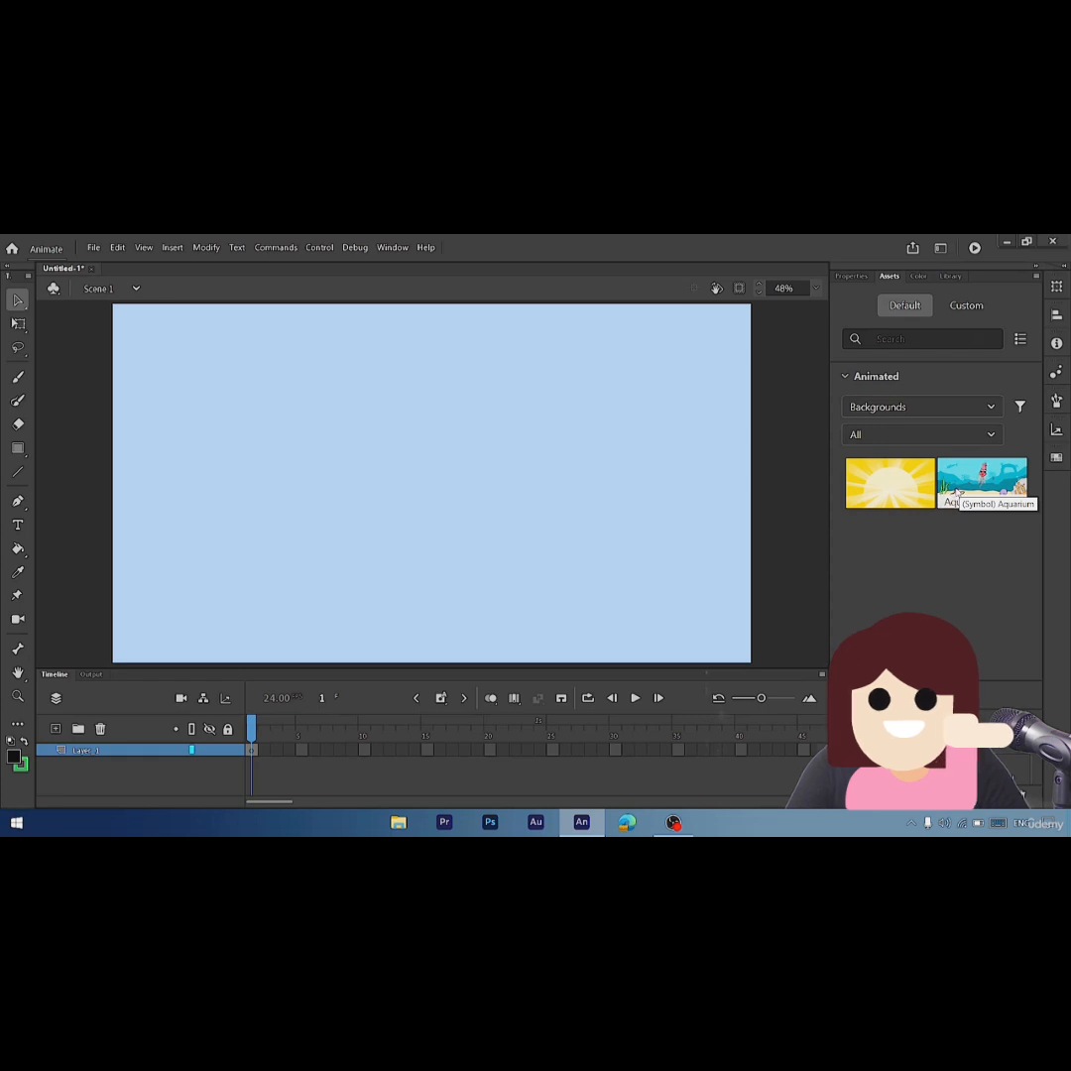
click(988, 411)
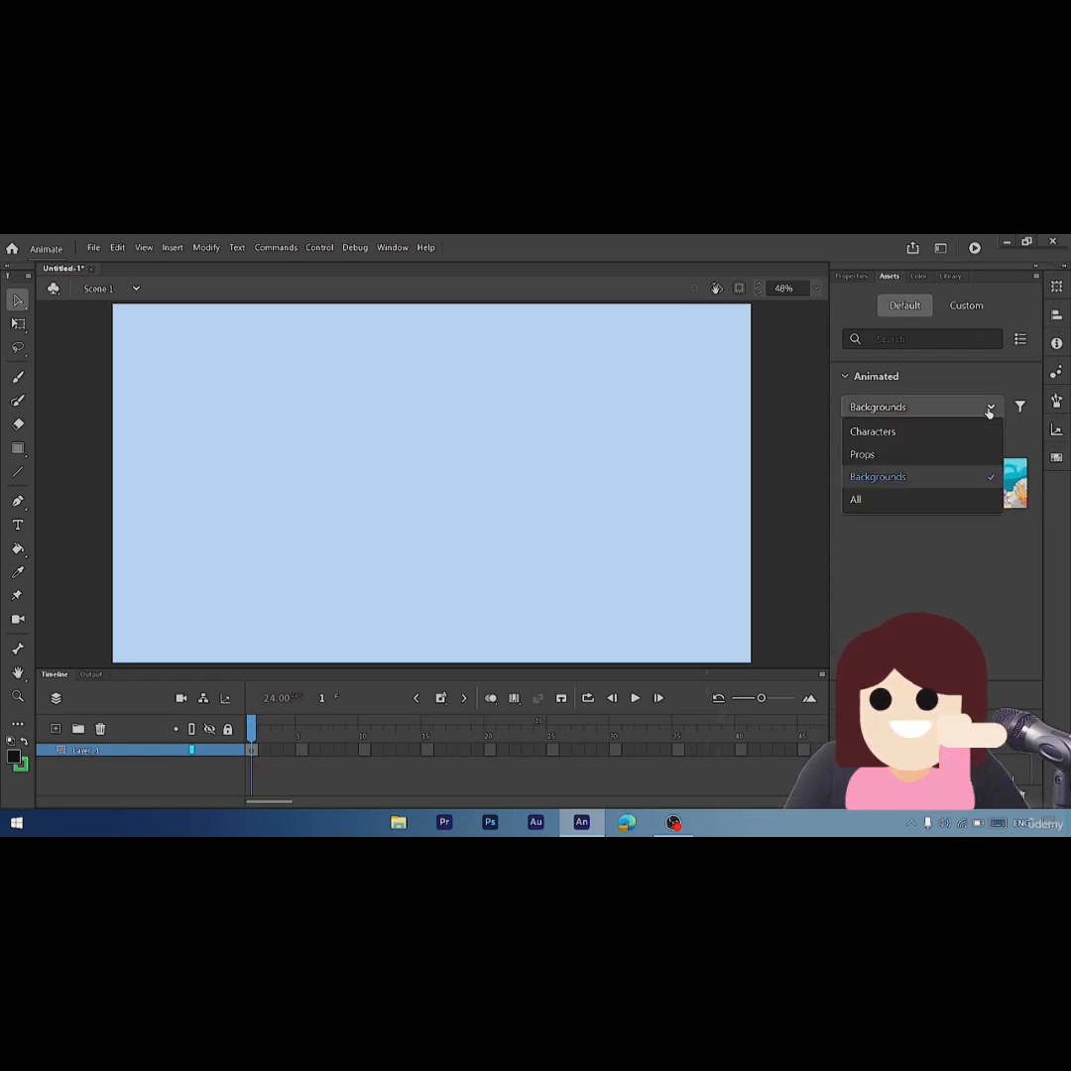
click(903, 436)
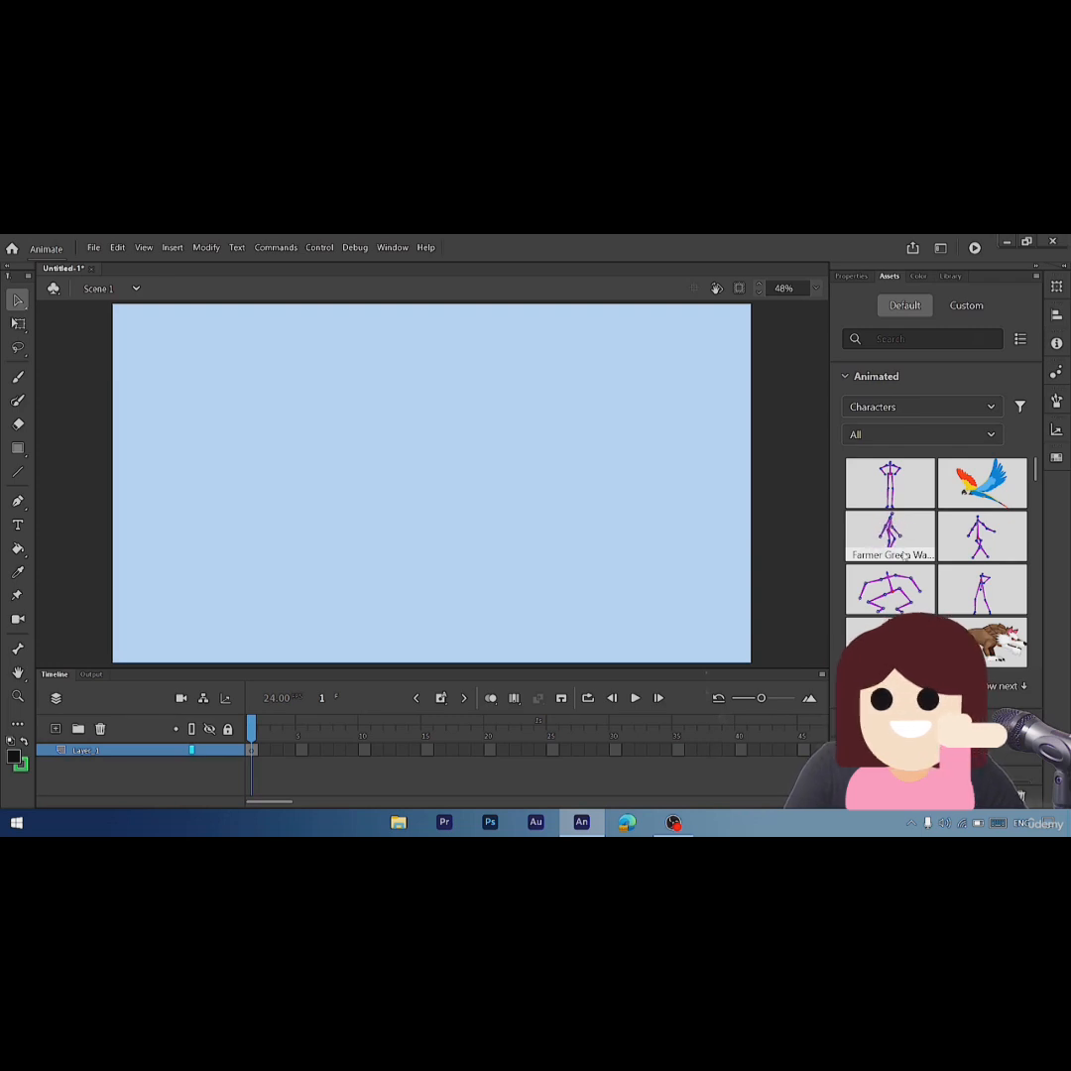
- Review the category and type filters for animated assets, browse further through the characters, and collapse the Animated section
click(989, 404)
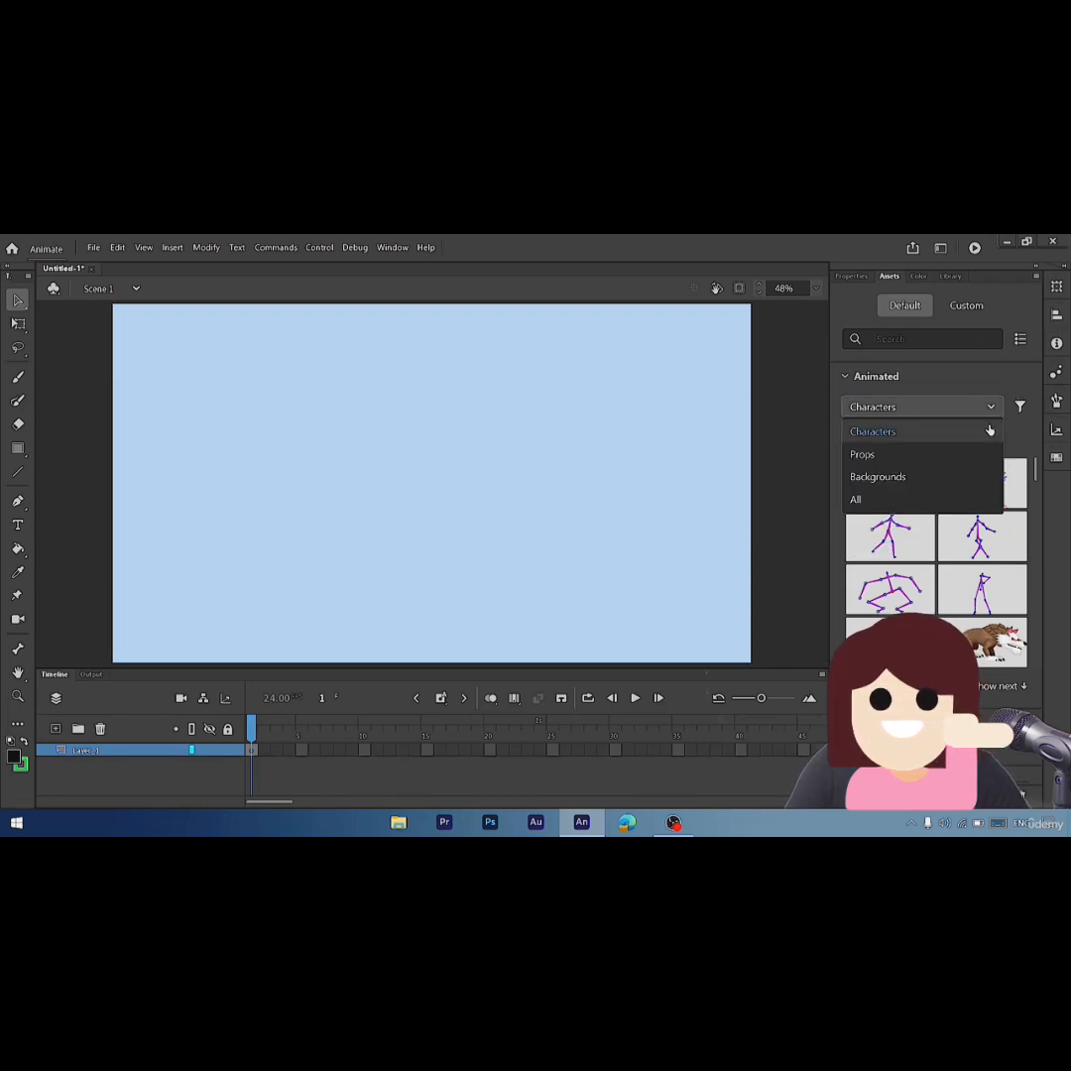
click(1004, 427)
click(989, 434)
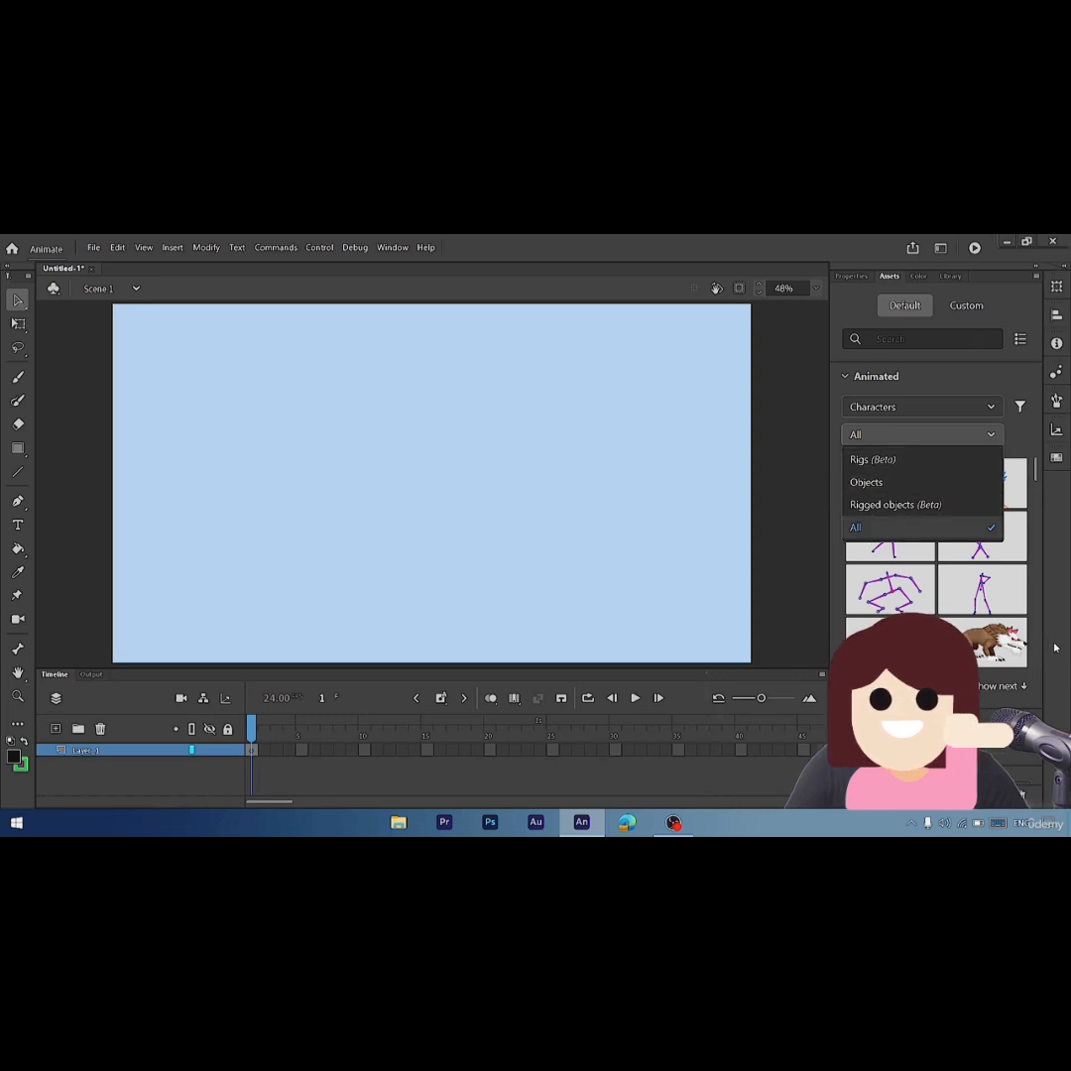
click(999, 691)
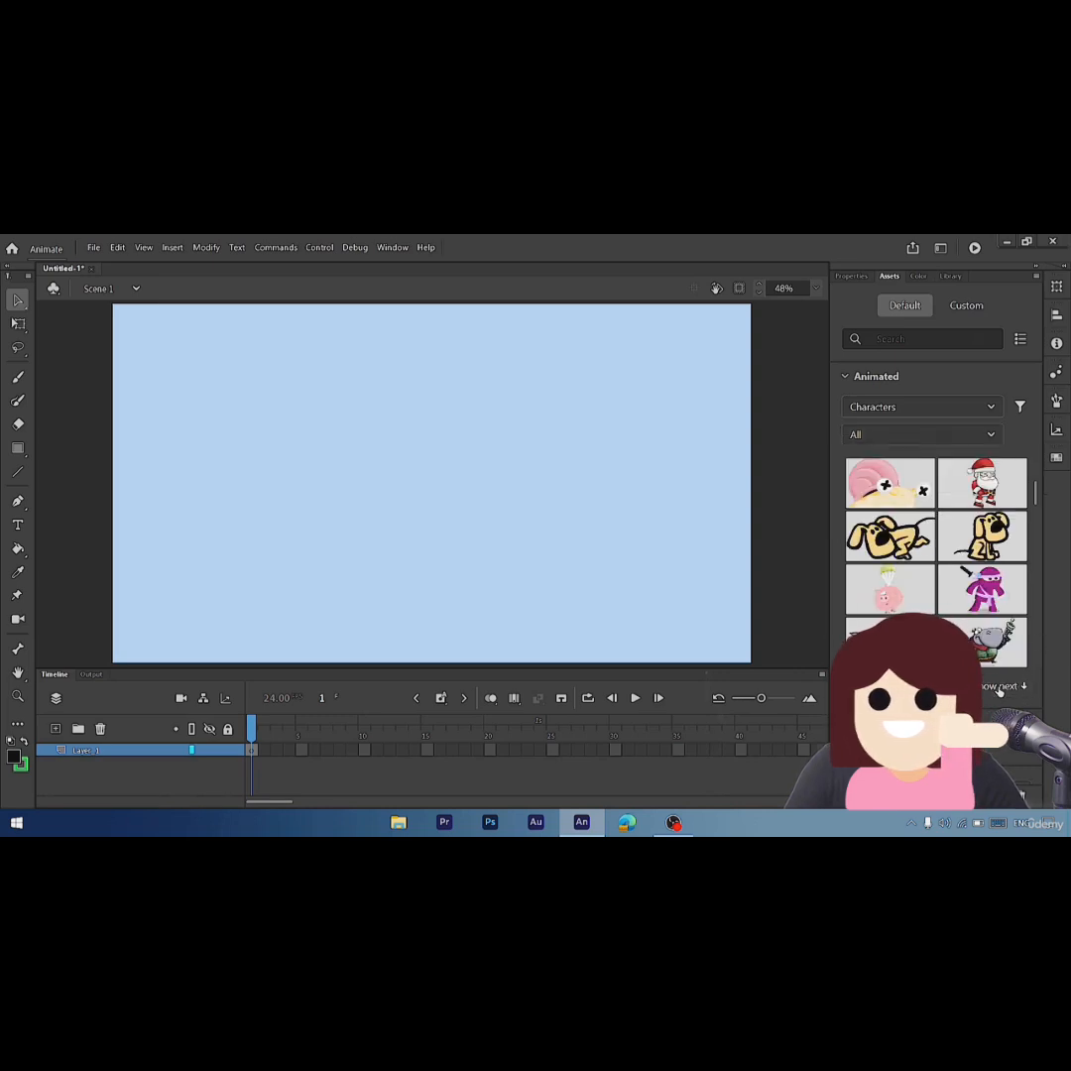
scroll(935, 555, down, 10)
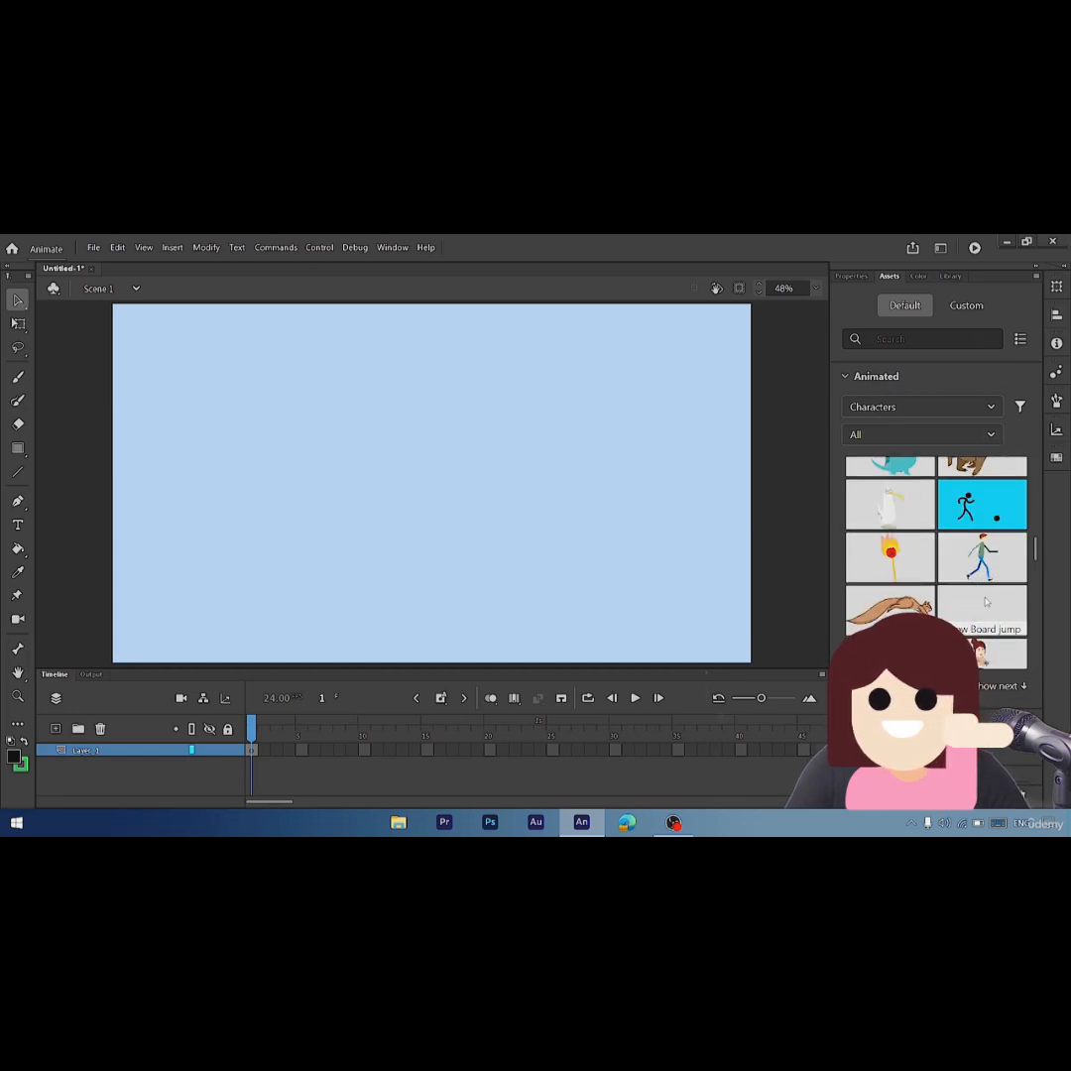
scroll(986, 602, down, 1)
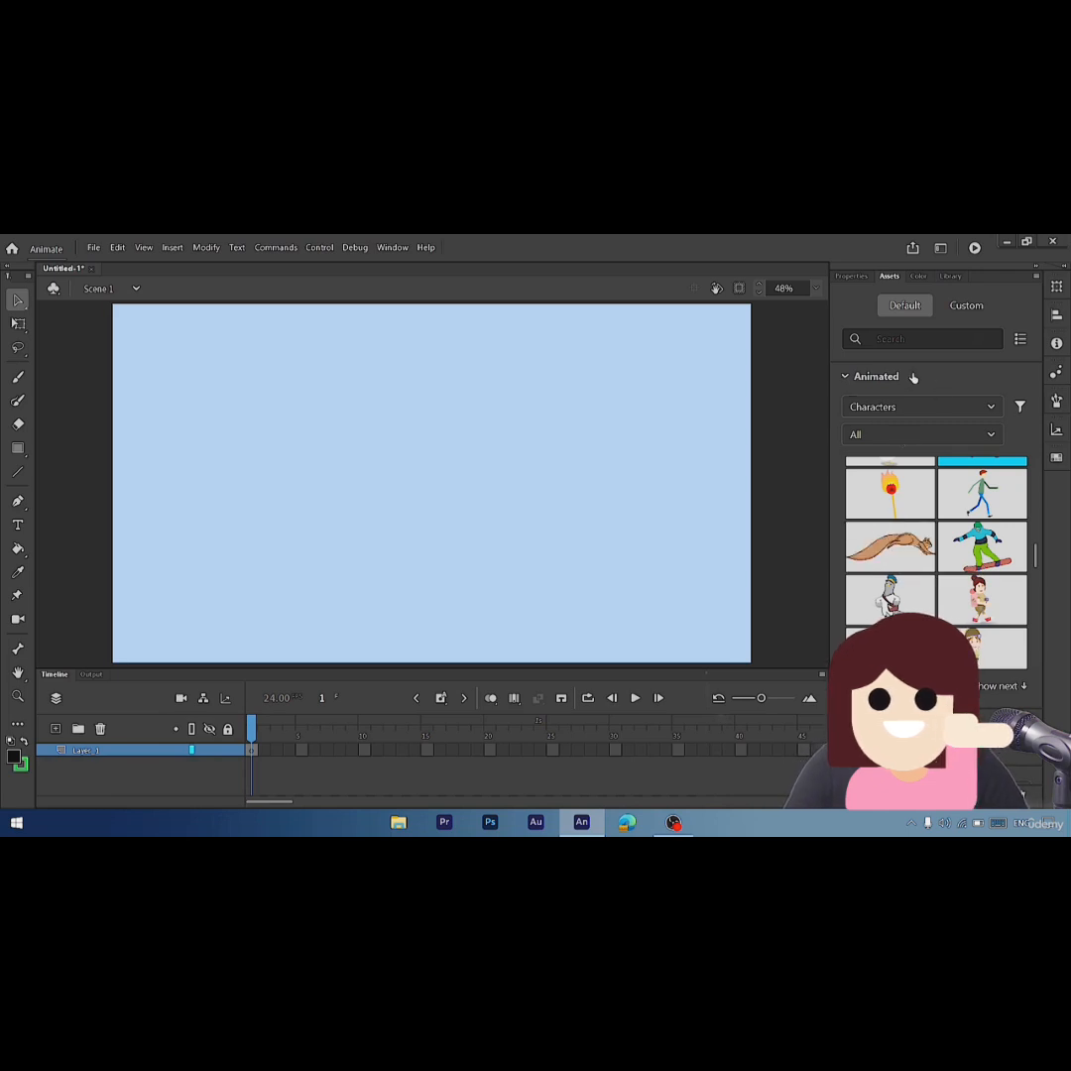
click(844, 378)
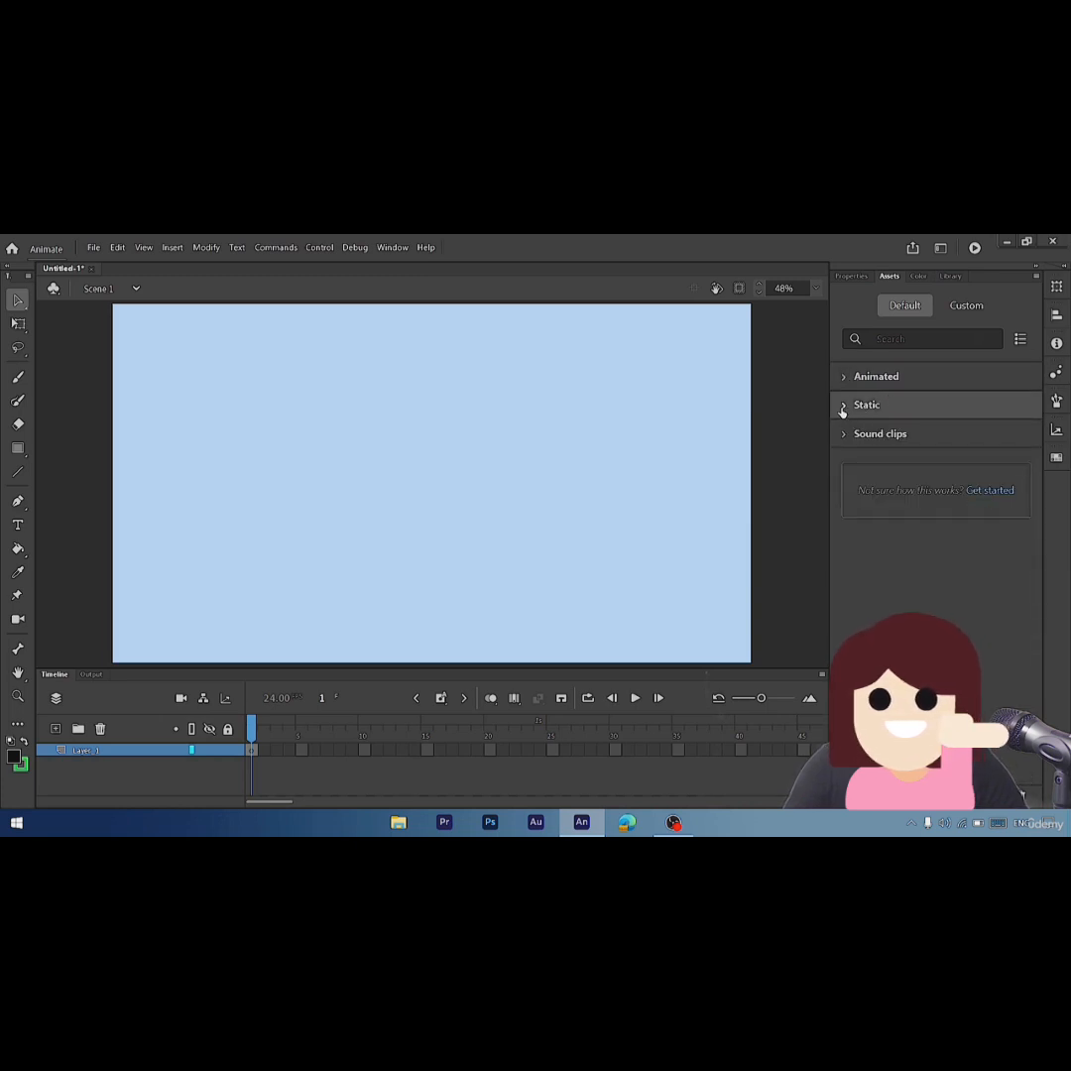
- Look over the default static backgrounds and their object type choices, and collapse the Static section
click(843, 412)
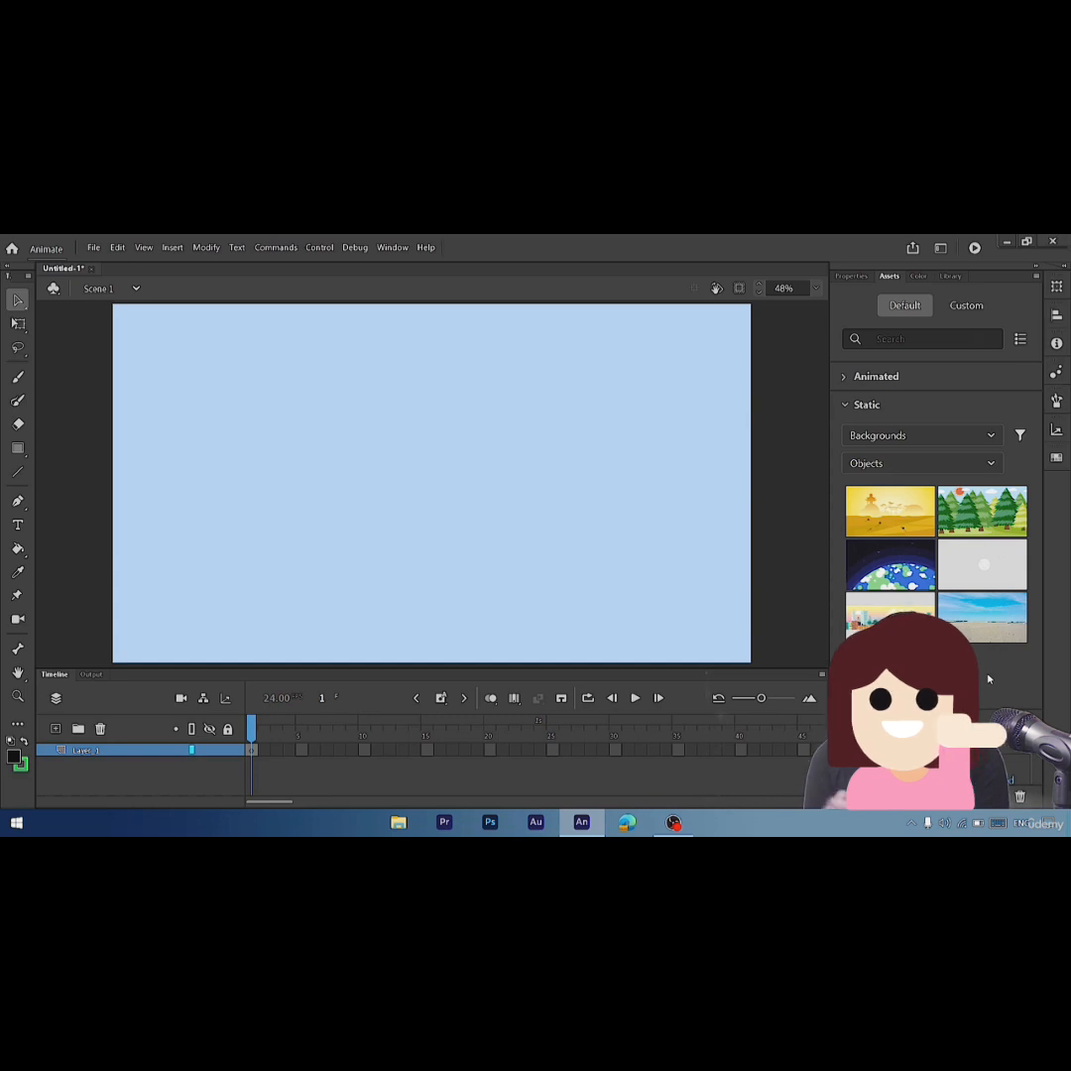
click(989, 464)
click(988, 463)
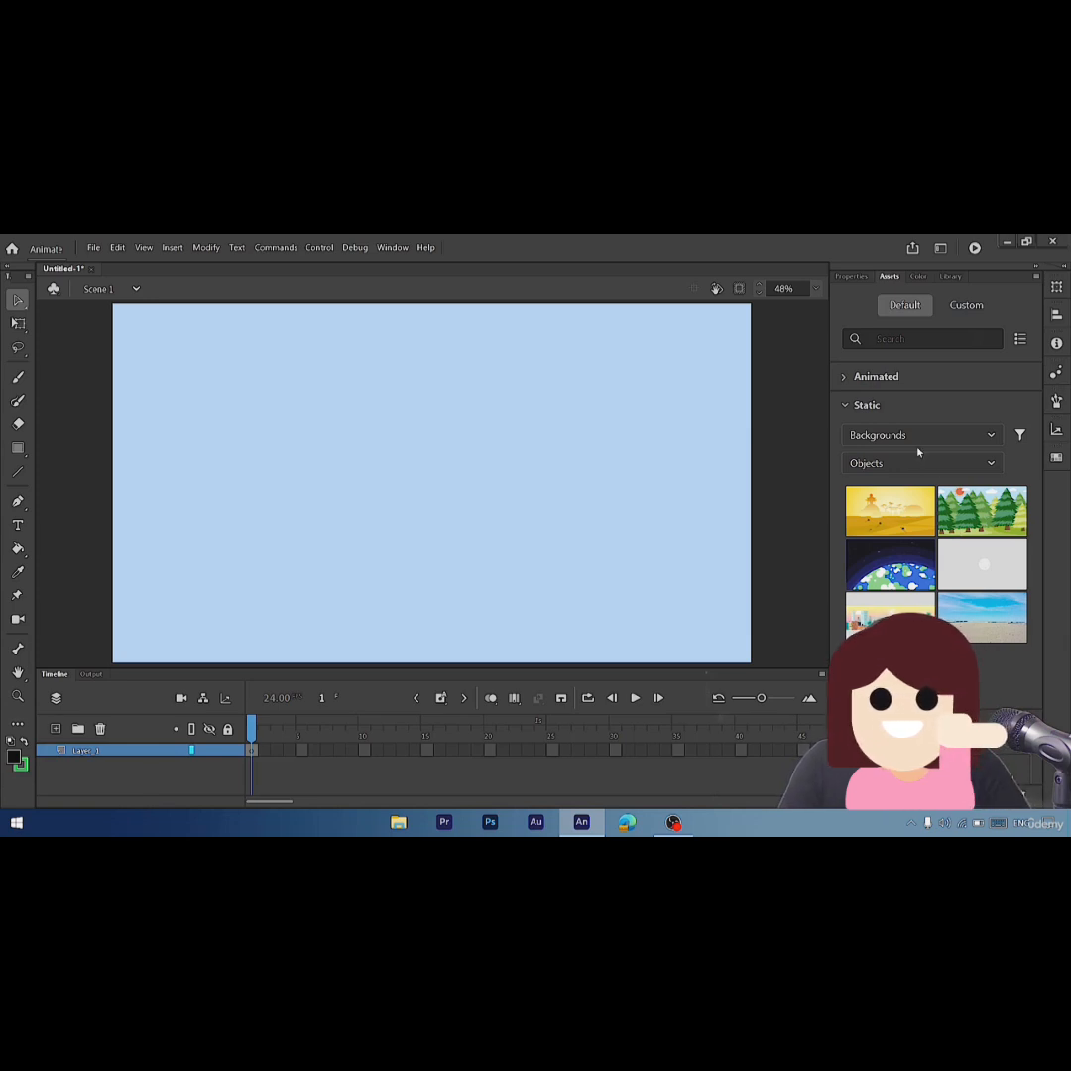
click(848, 405)
- Browse the sound effects in the default Sound clips assets and collapse the section again
click(851, 434)
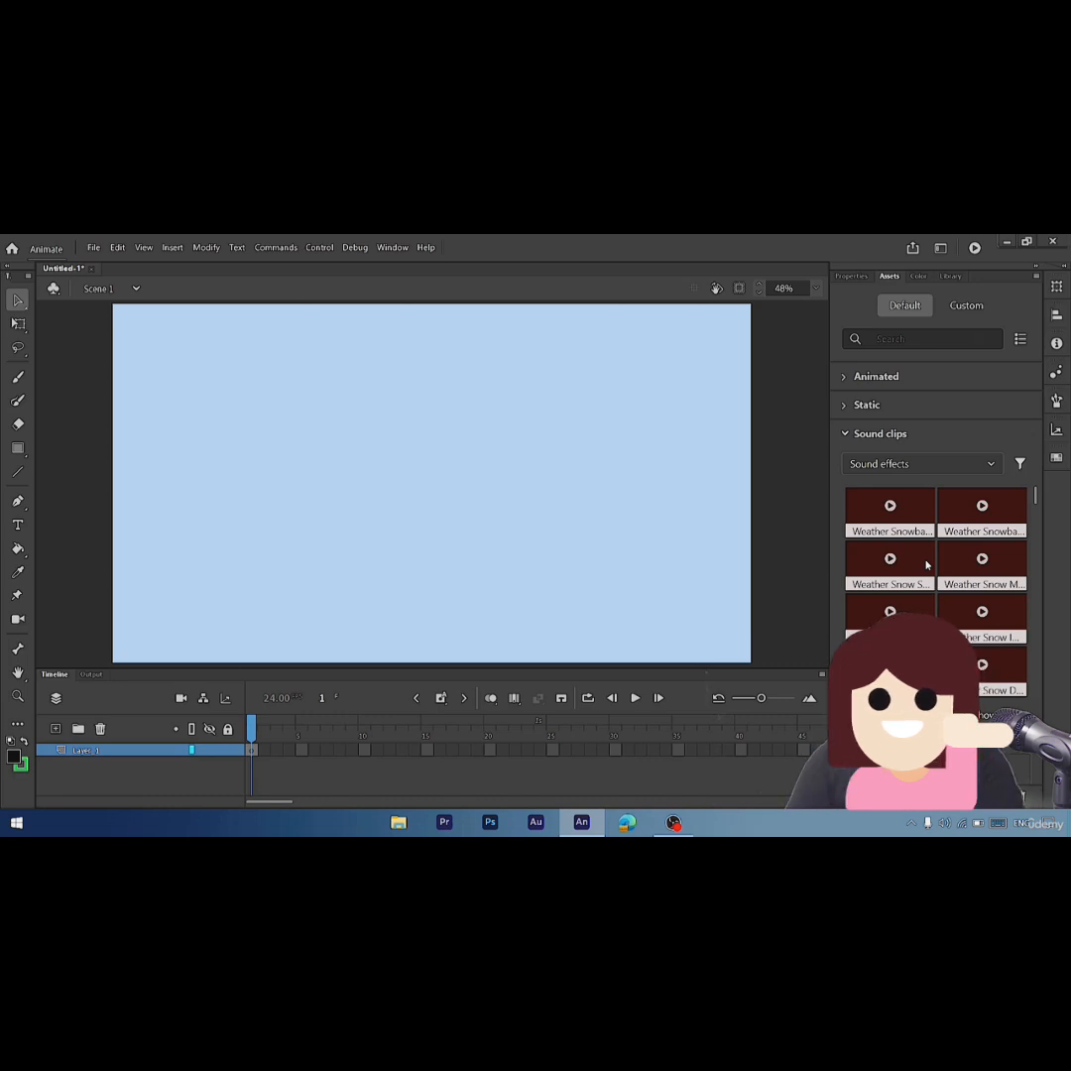
scroll(926, 564, down, 2)
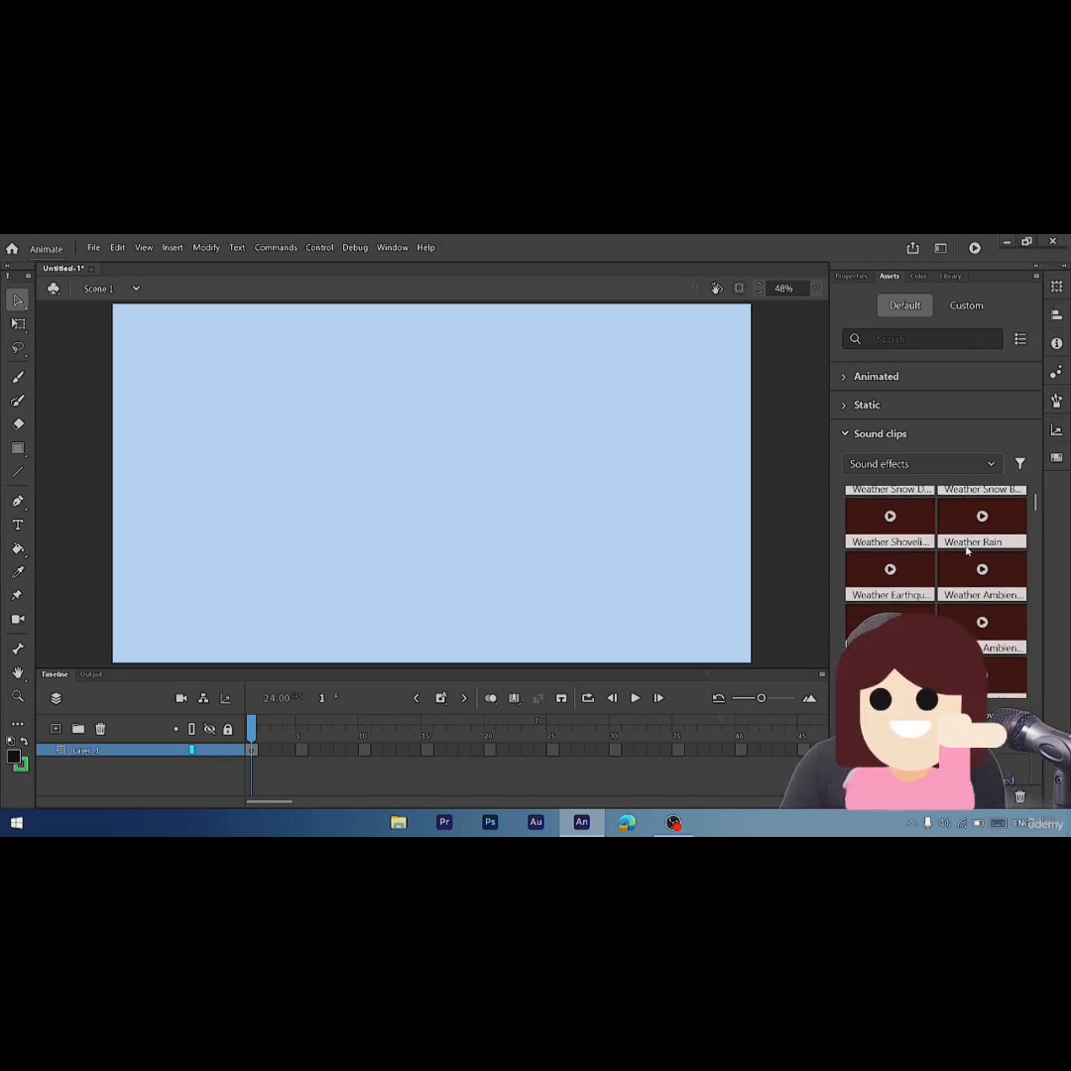
scroll(966, 550, down, 4)
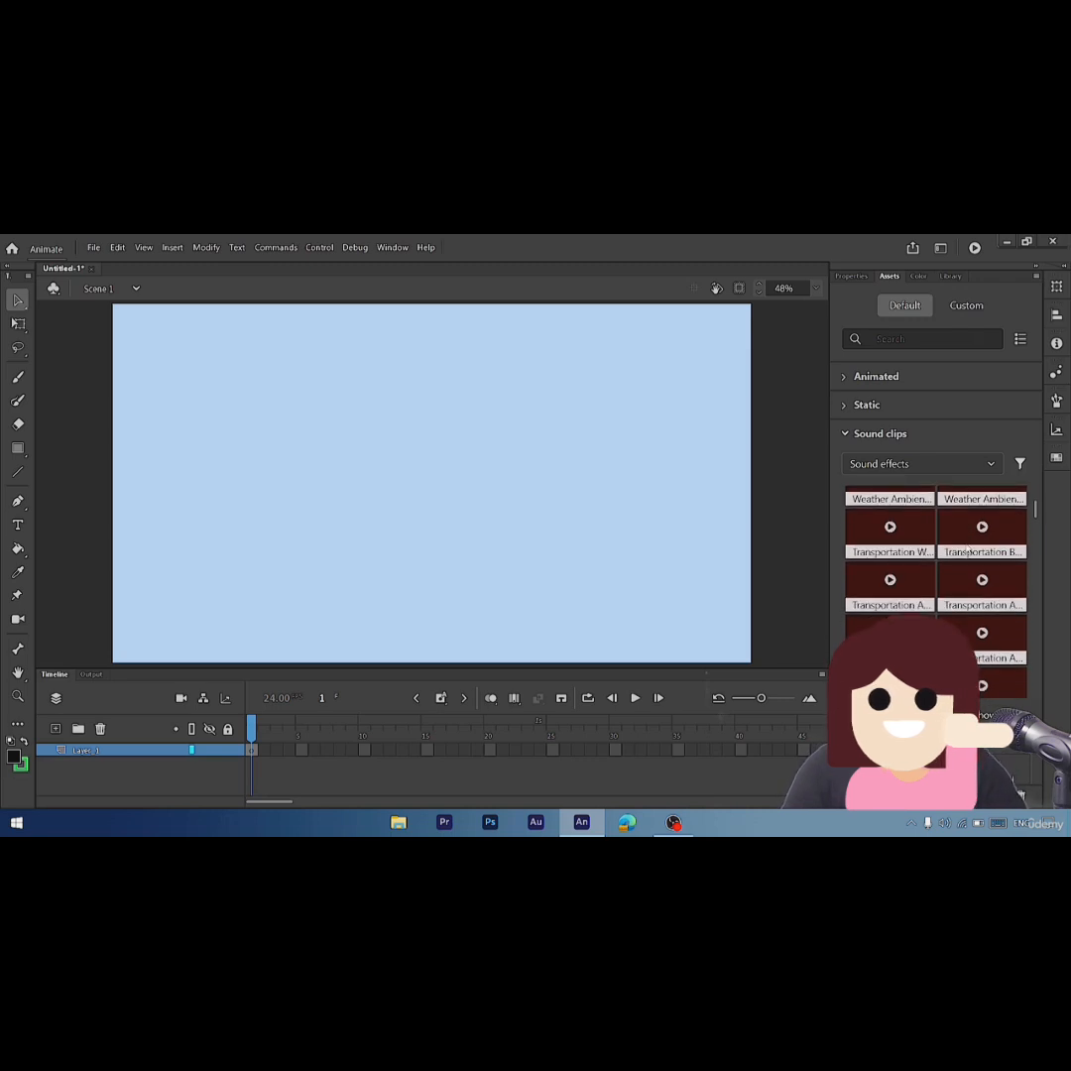
scroll(966, 549, down, 2)
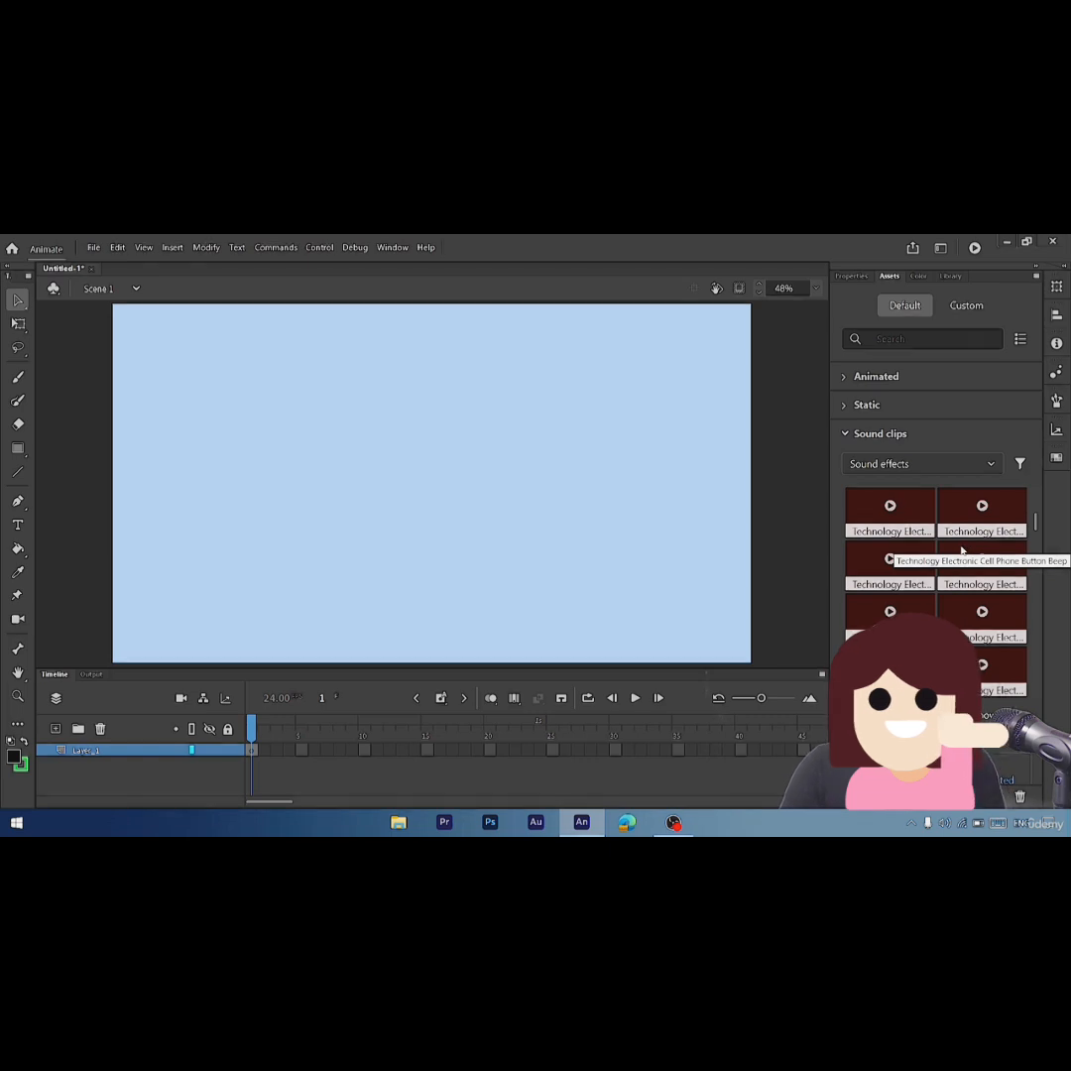
scroll(961, 550, down, 1)
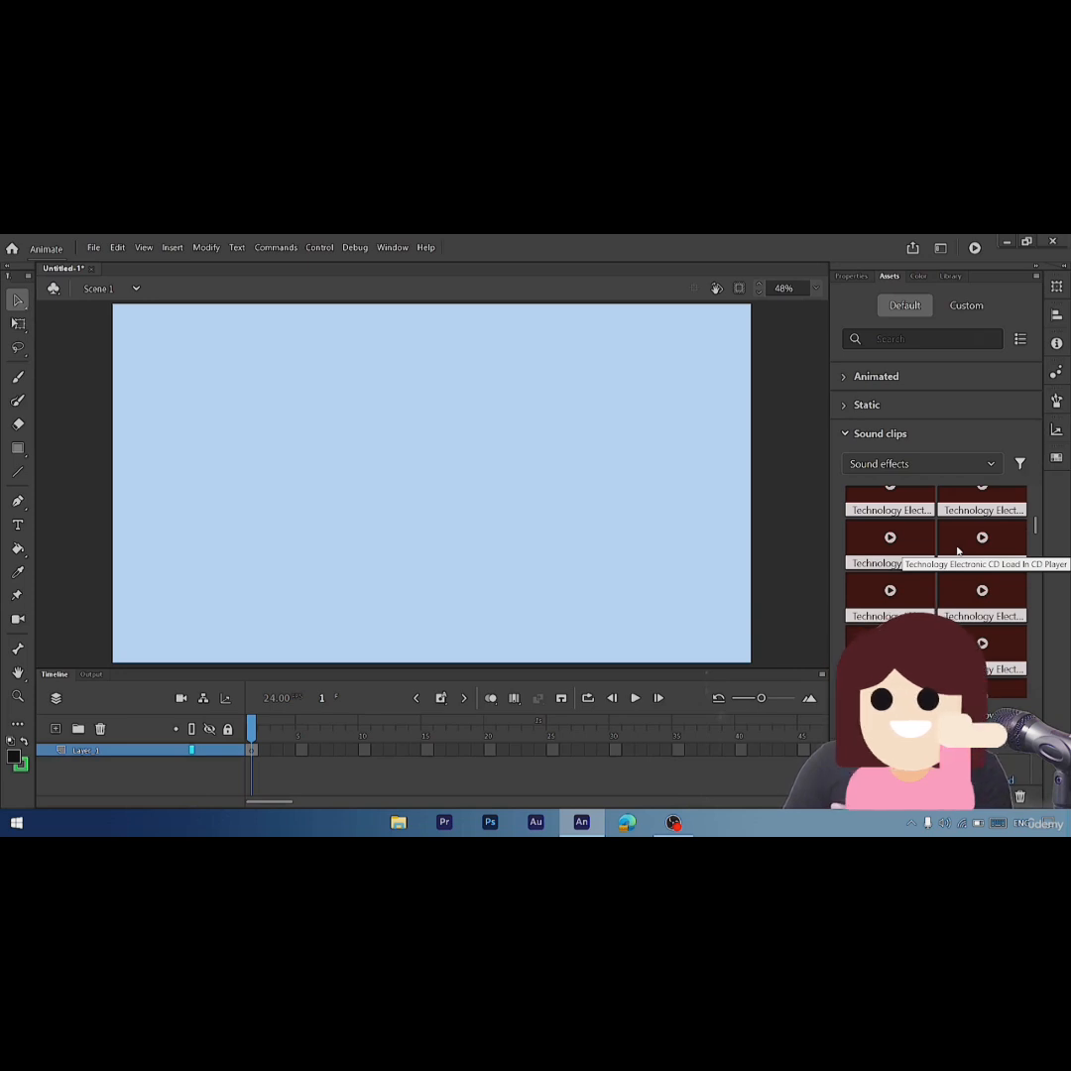
scroll(958, 551, down, 1)
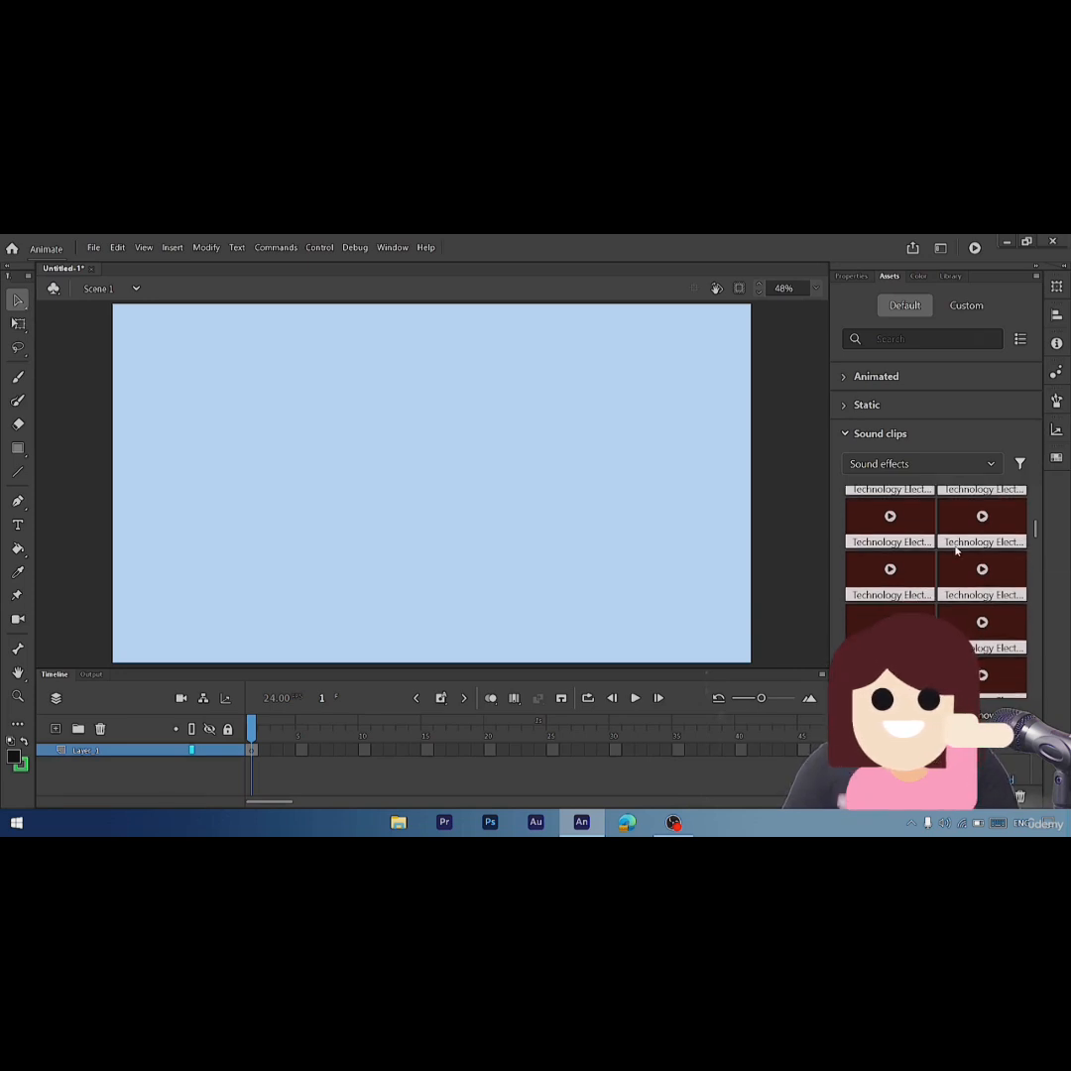
scroll(957, 551, down, 5)
scroll(955, 550, down, 1)
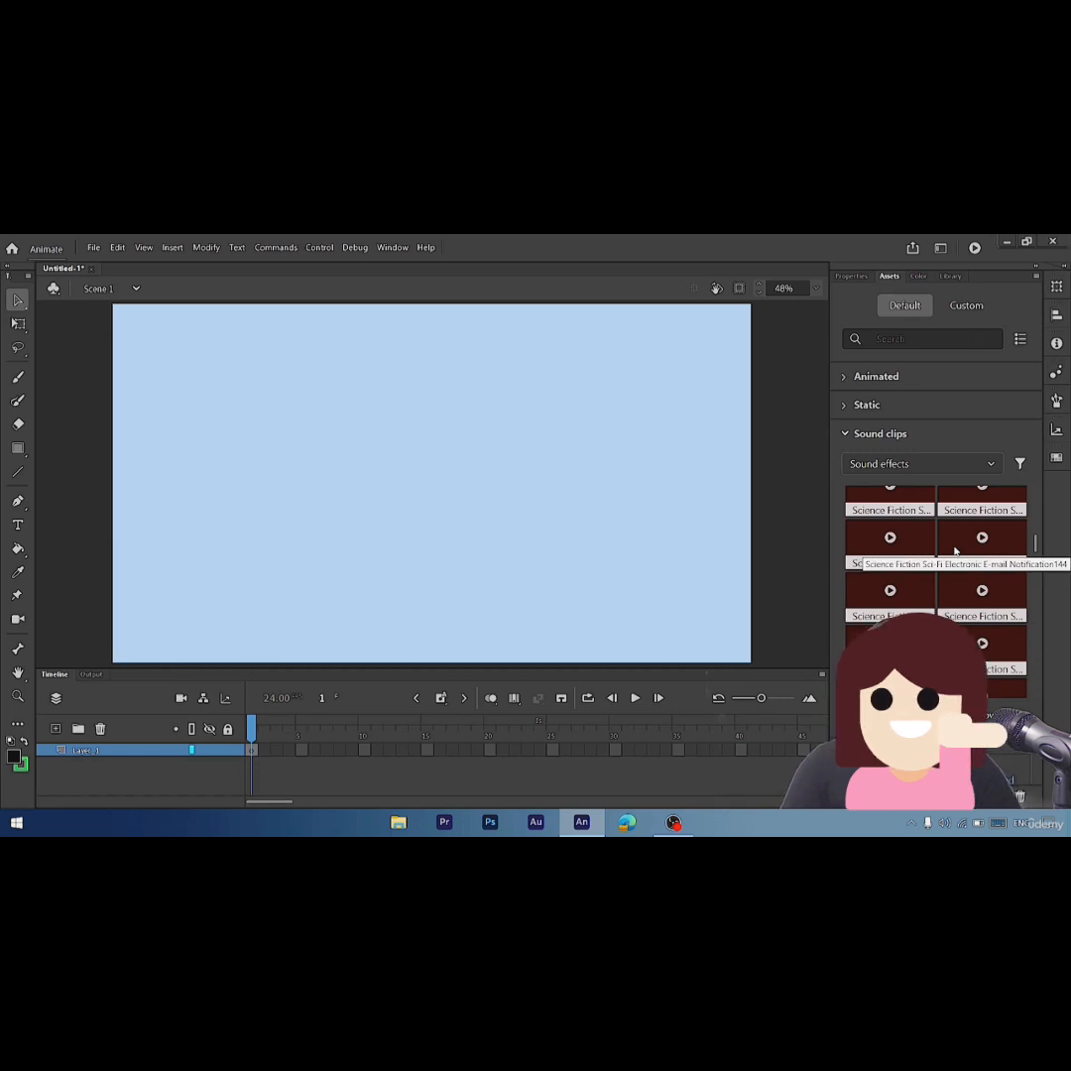
scroll(949, 553, up, 2)
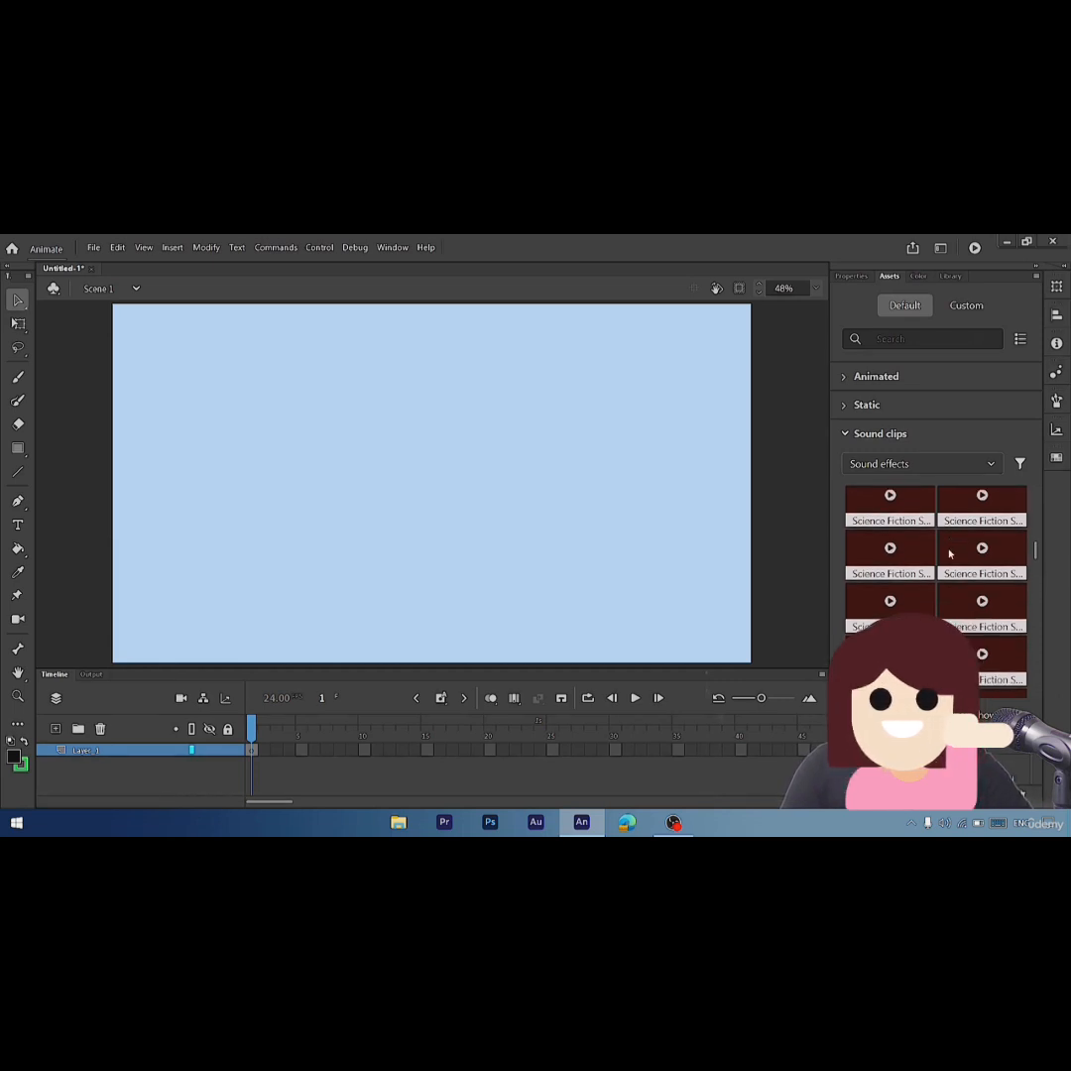
scroll(949, 553, down, 3)
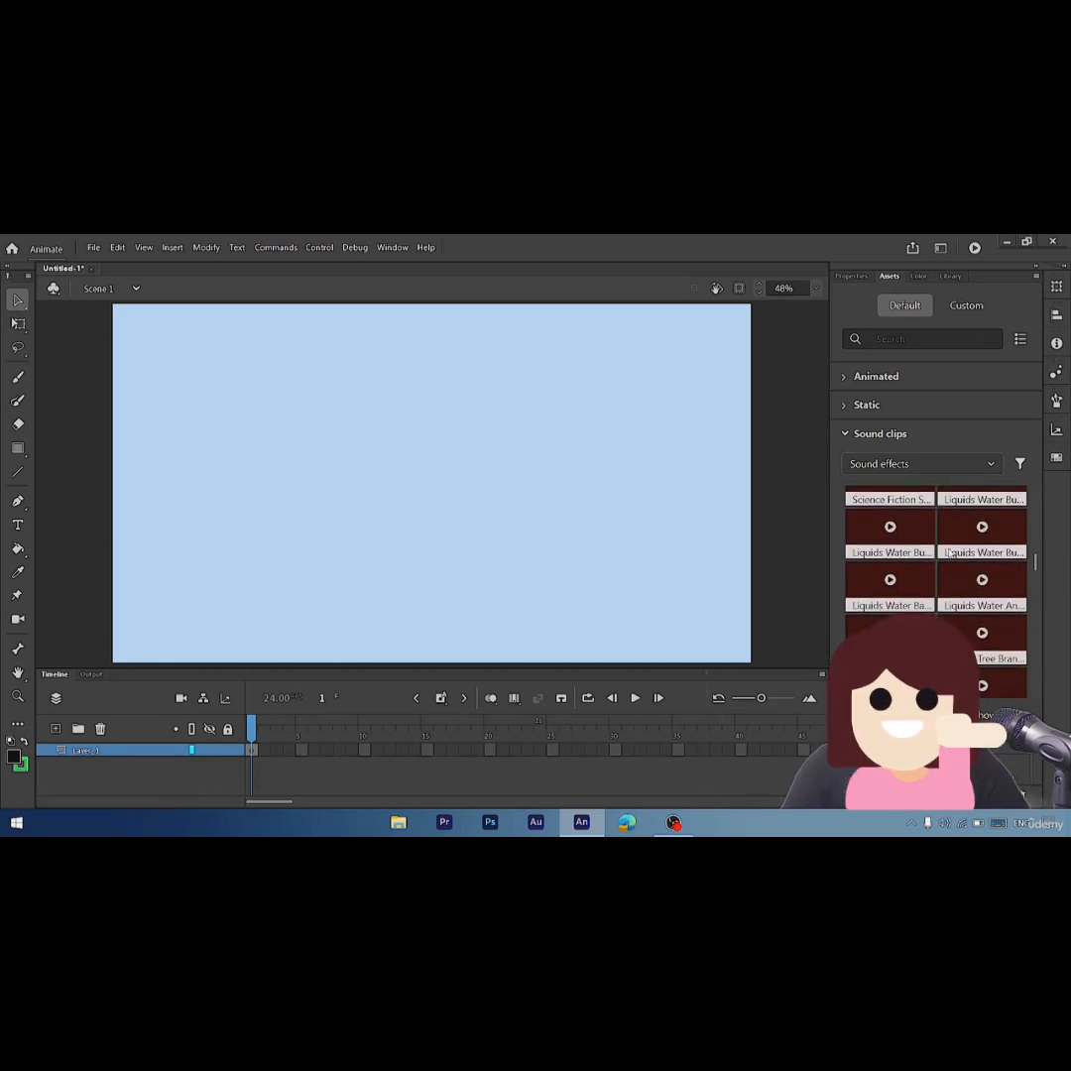
scroll(949, 551, down, 3)
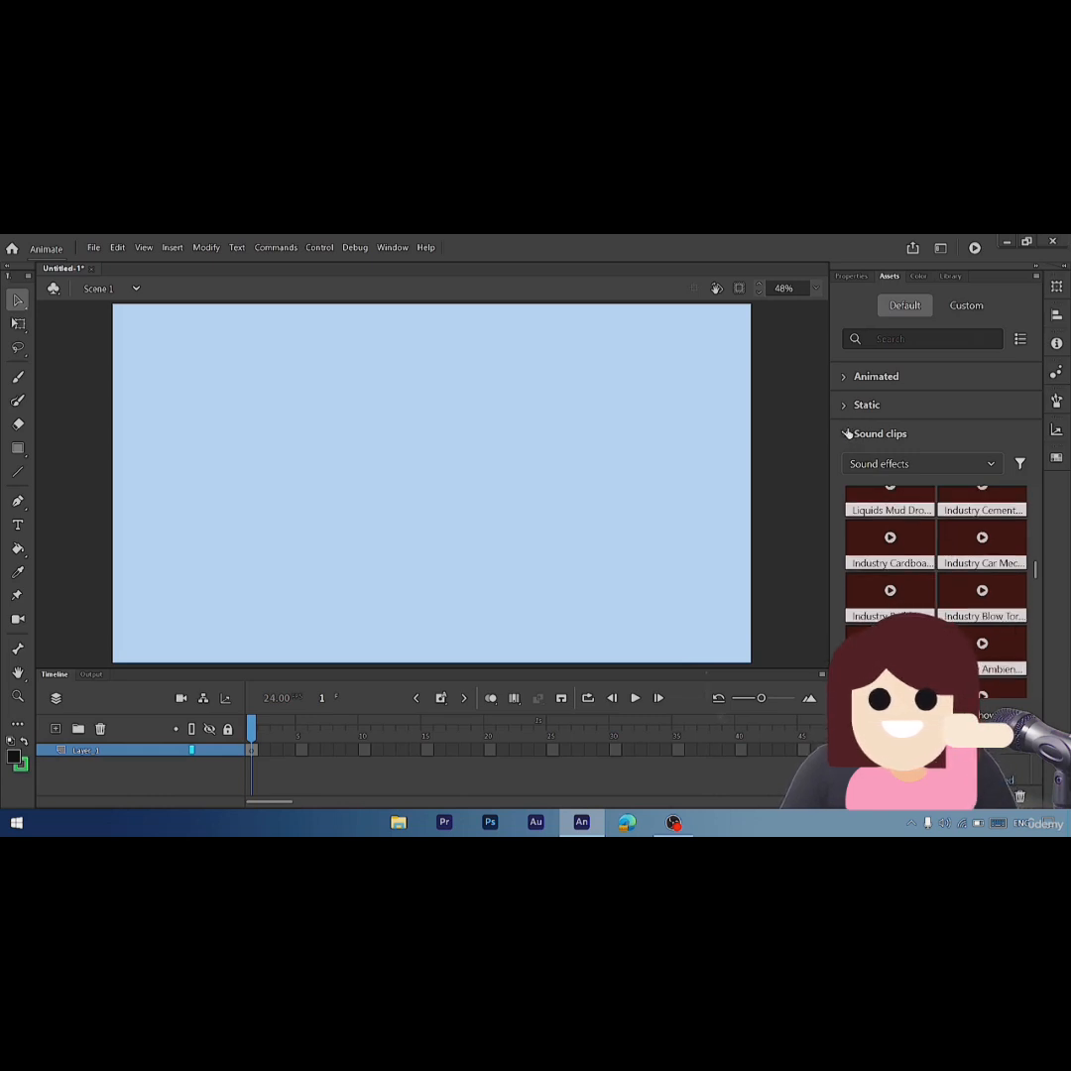
scroll(974, 563, down, 5)
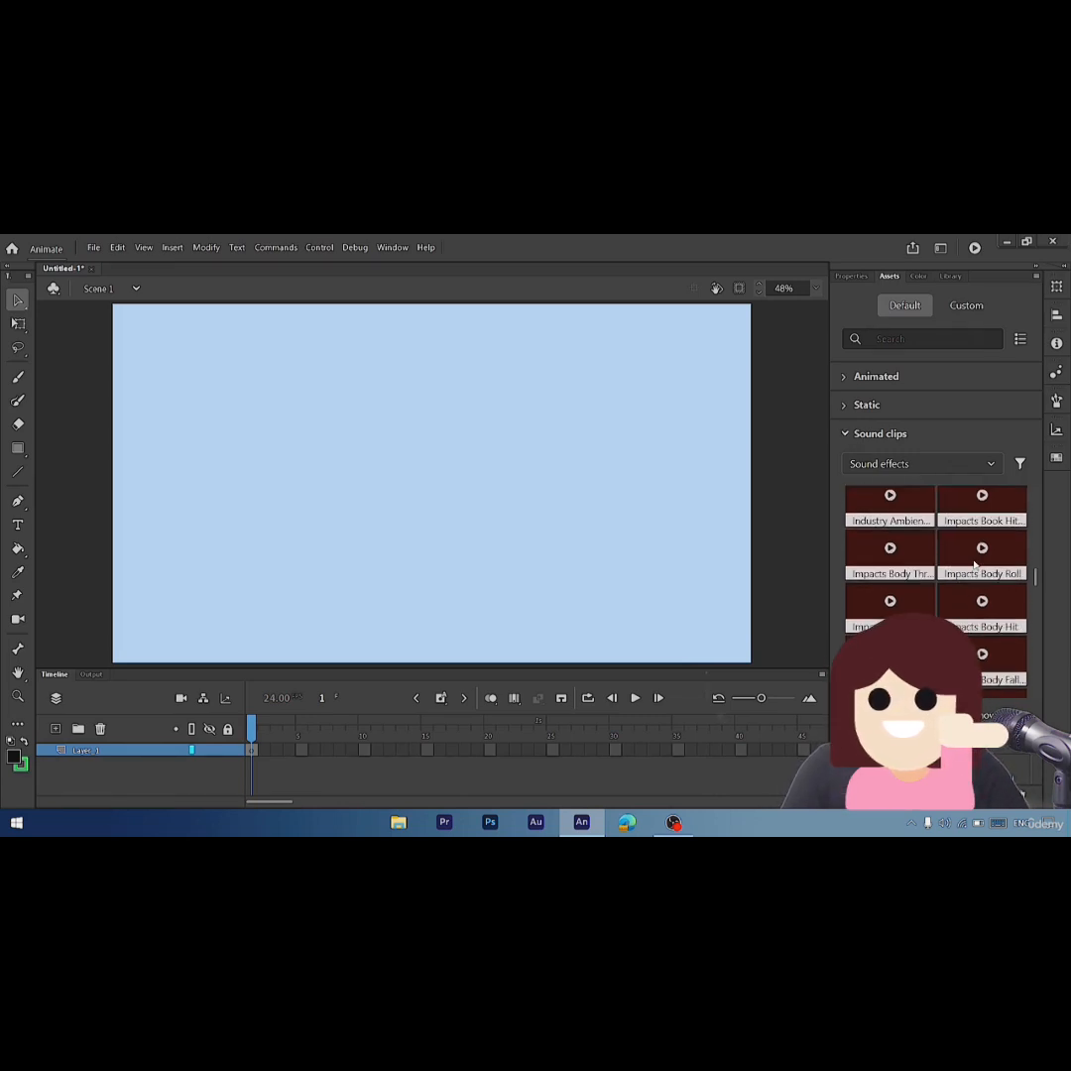
click(843, 434)
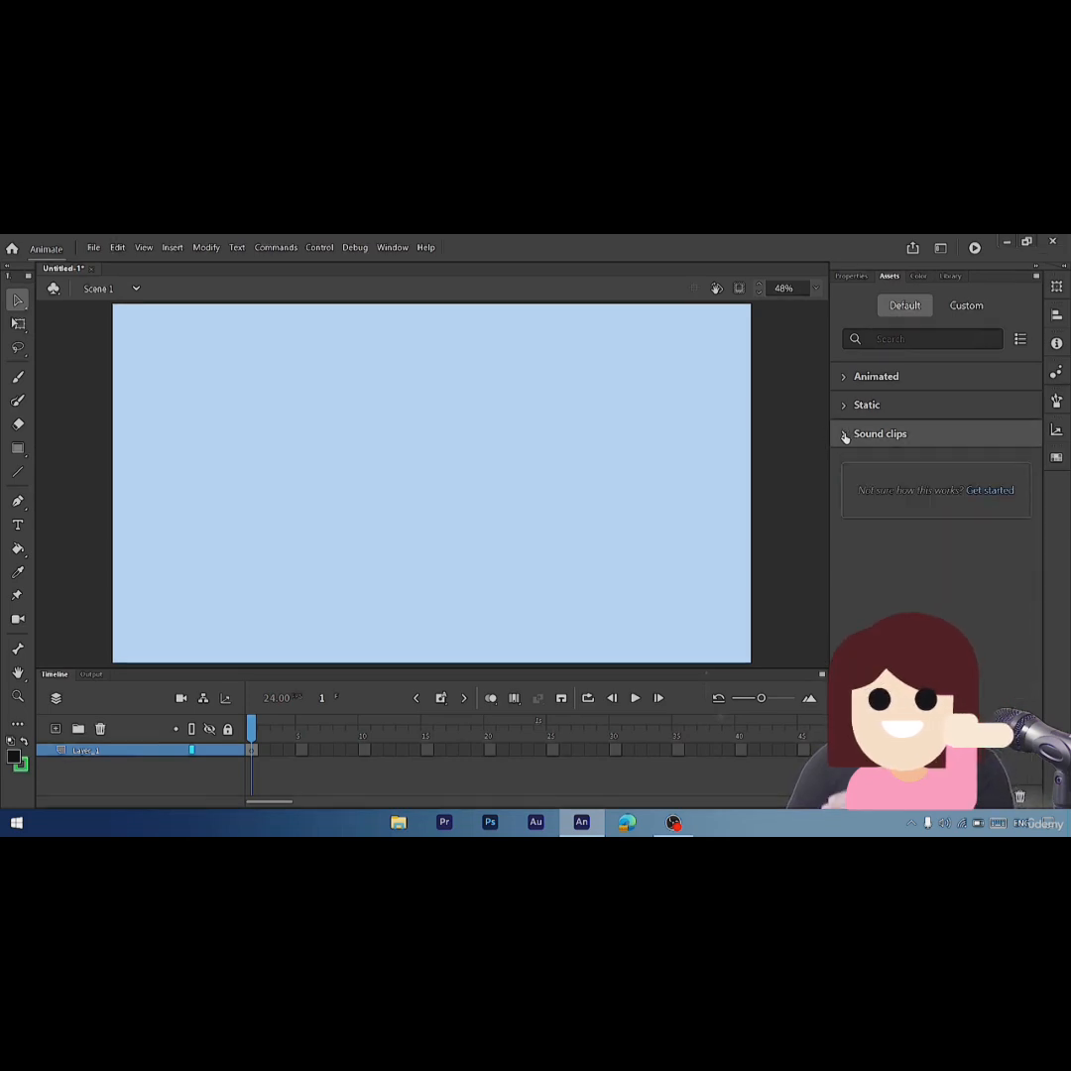
- Check the Animated and Static sections of the custom assets
click(954, 307)
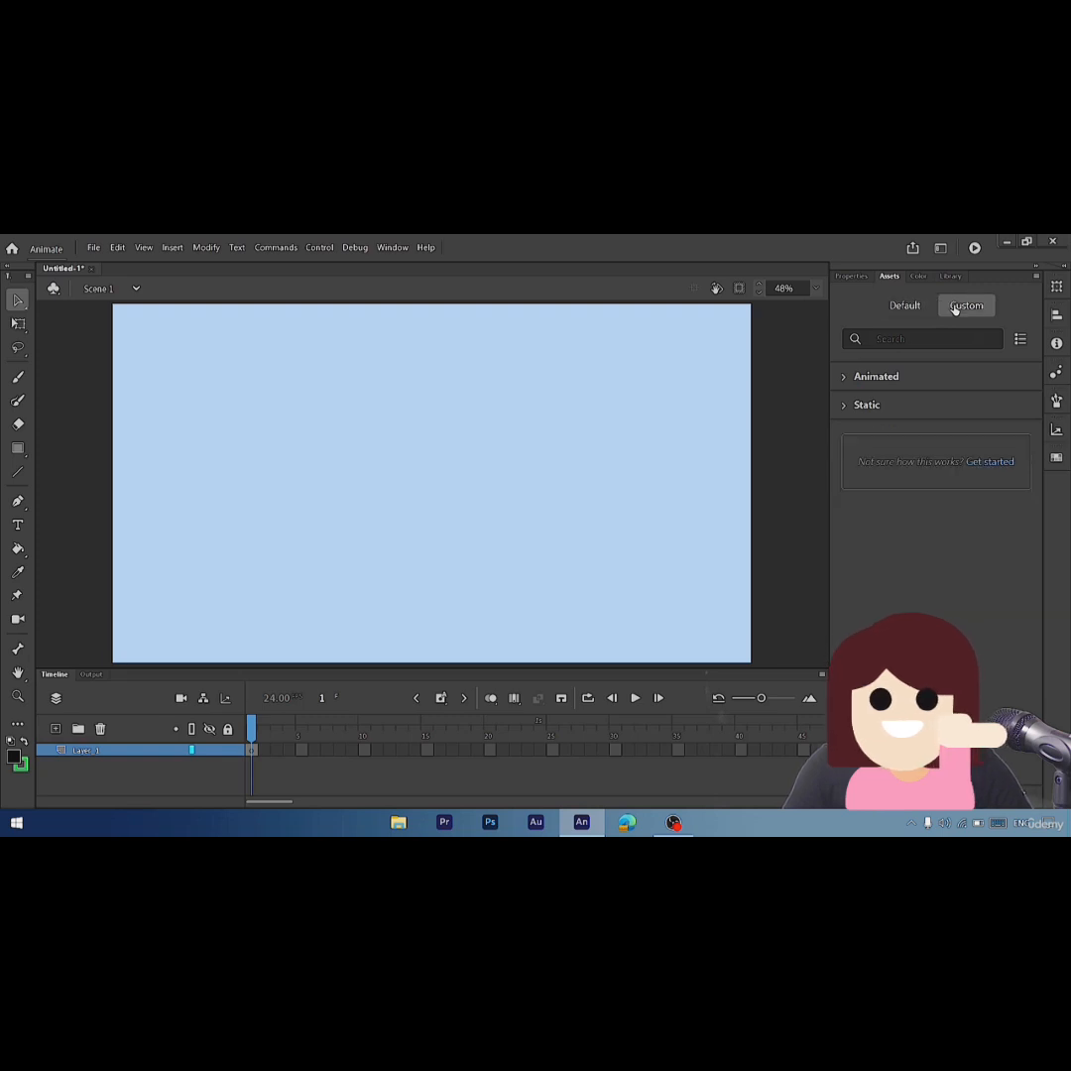
click(843, 377)
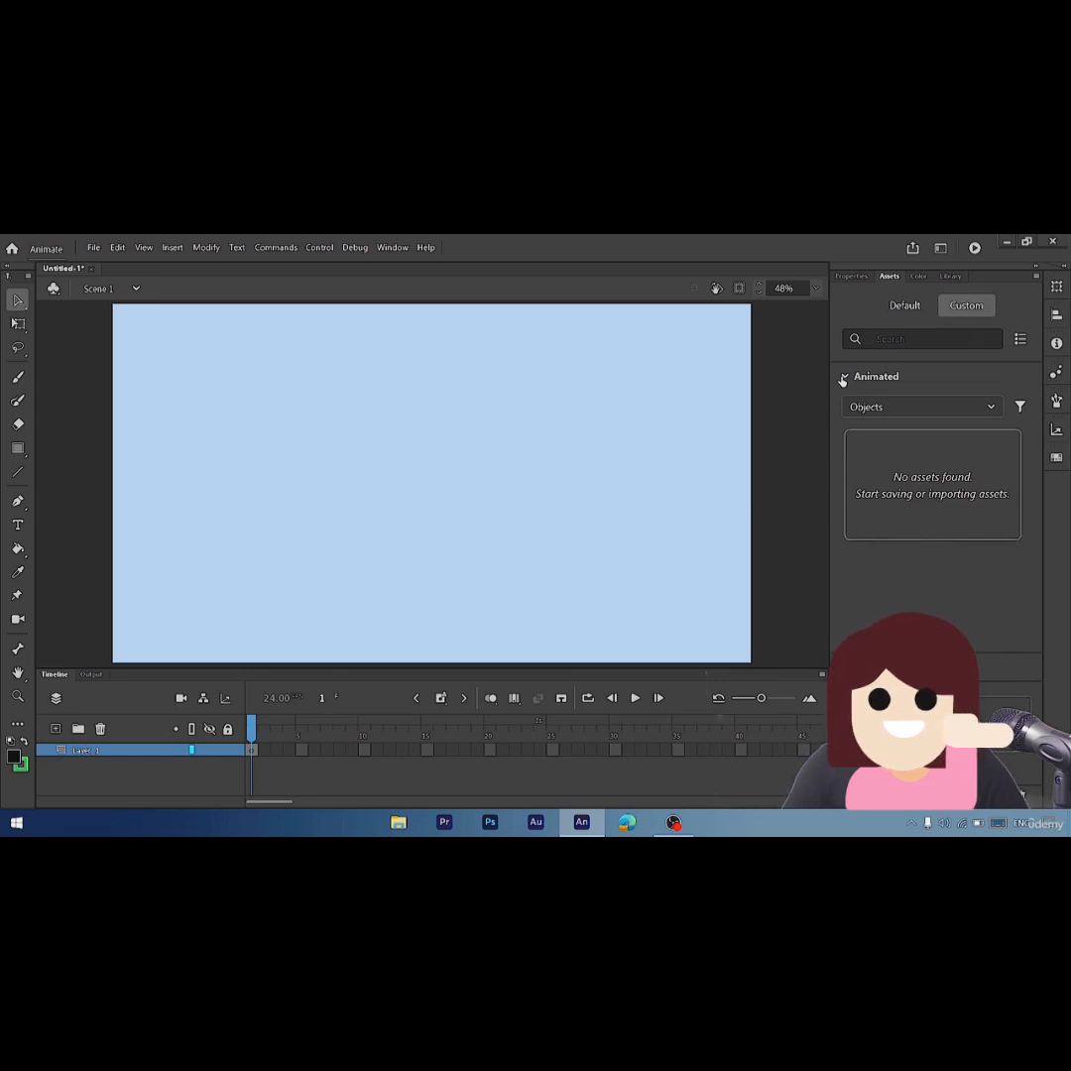
click(842, 378)
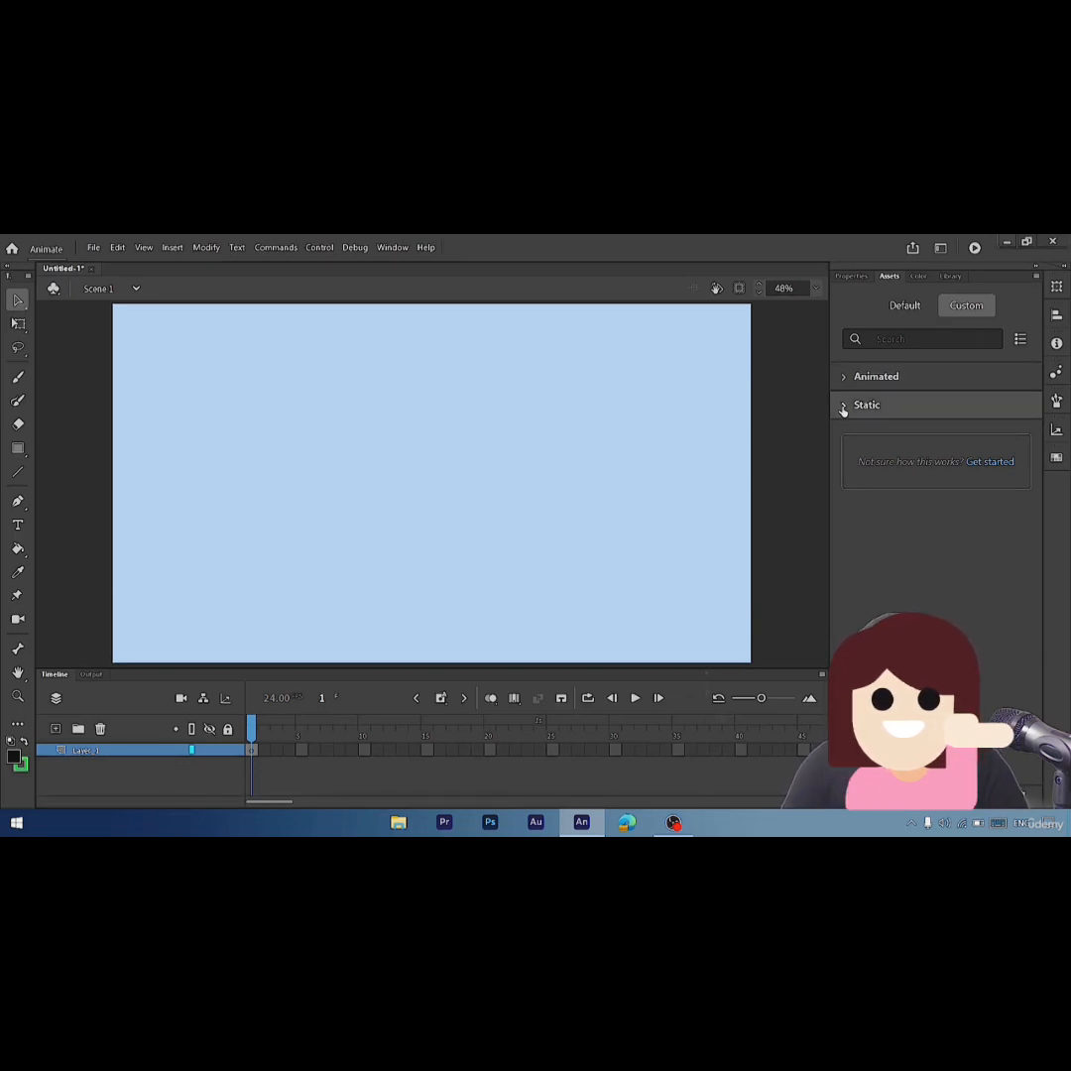
click(844, 406)
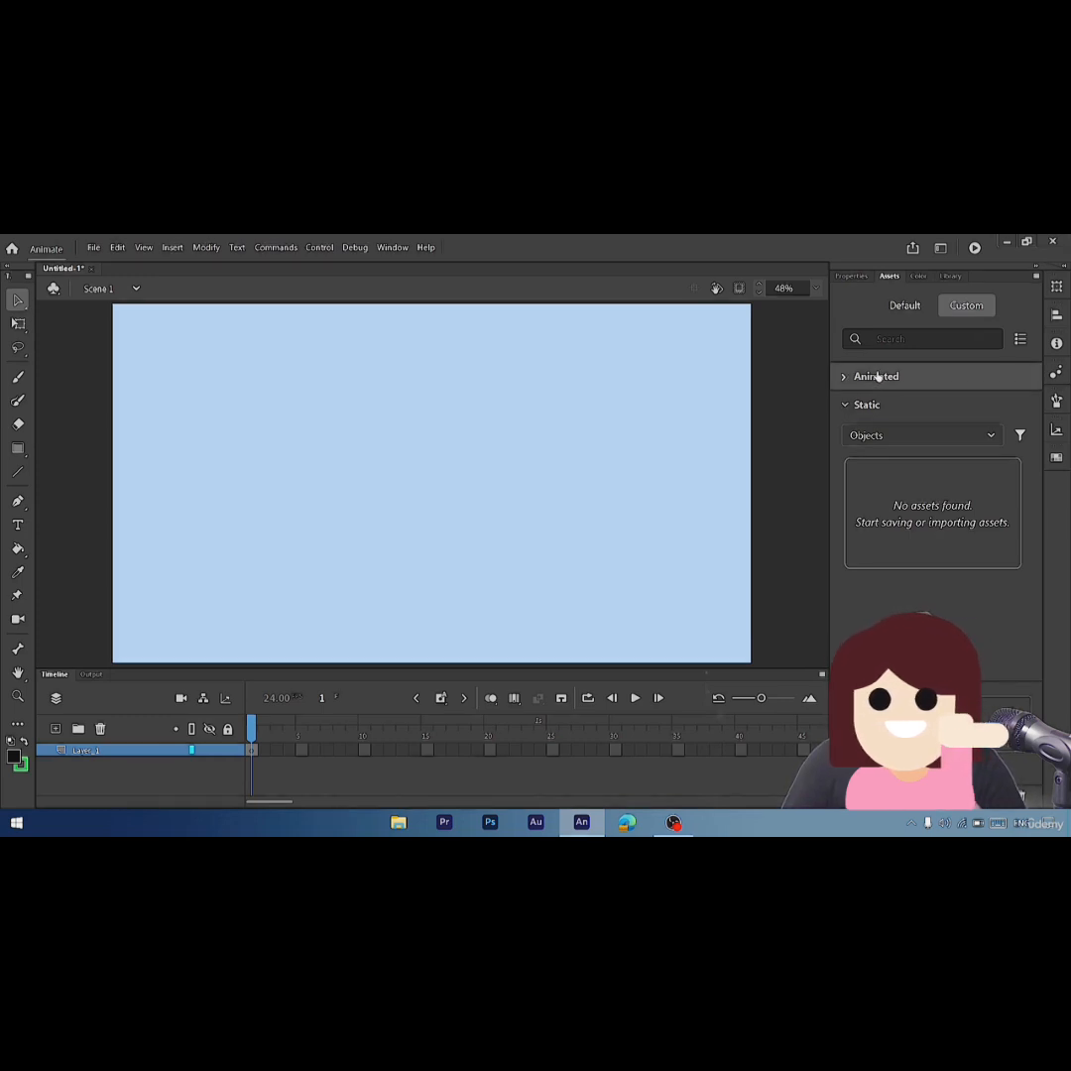
- Show the color settings and draw a wide black rectangle with a green outline near the middle of the stage
click(918, 277)
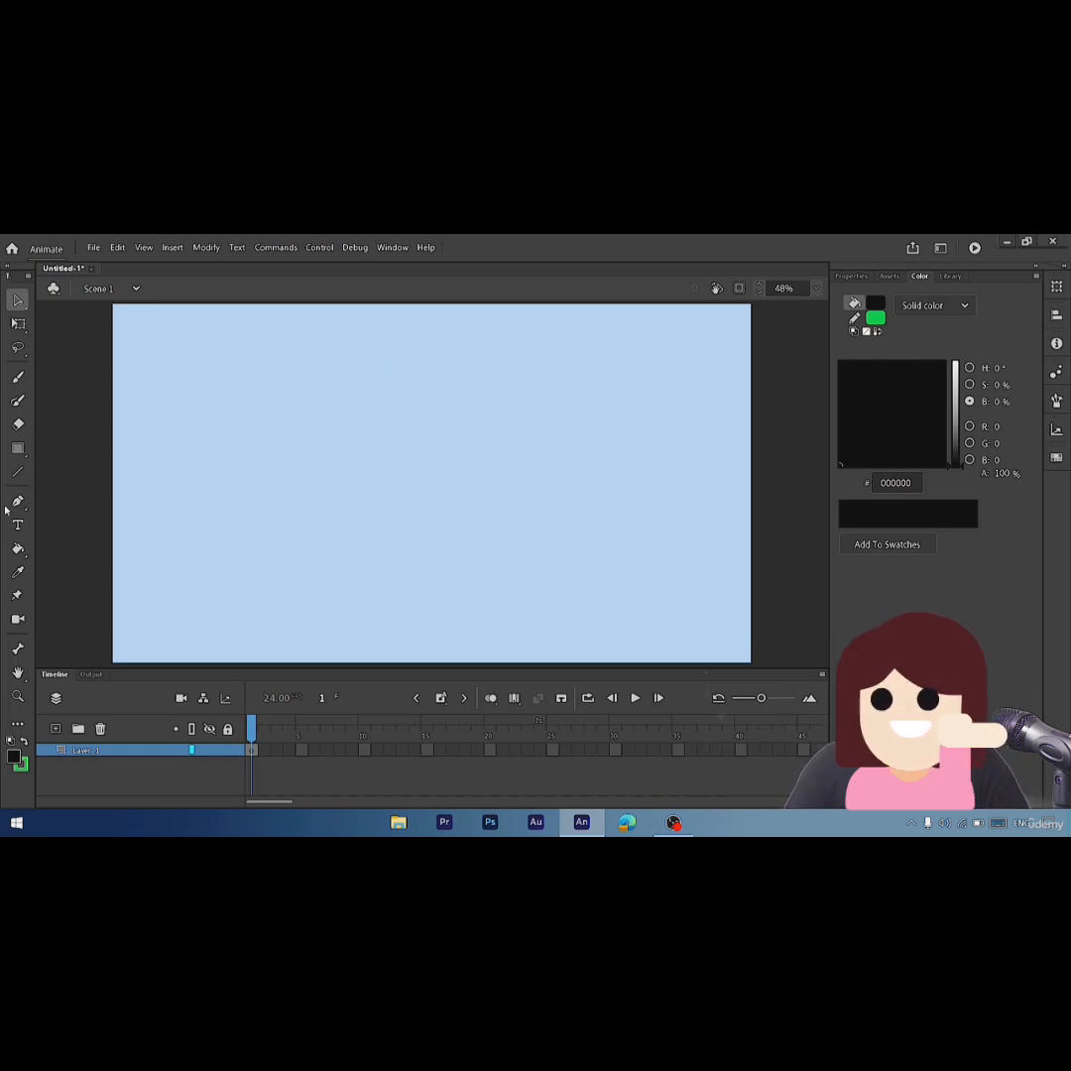
click(18, 448)
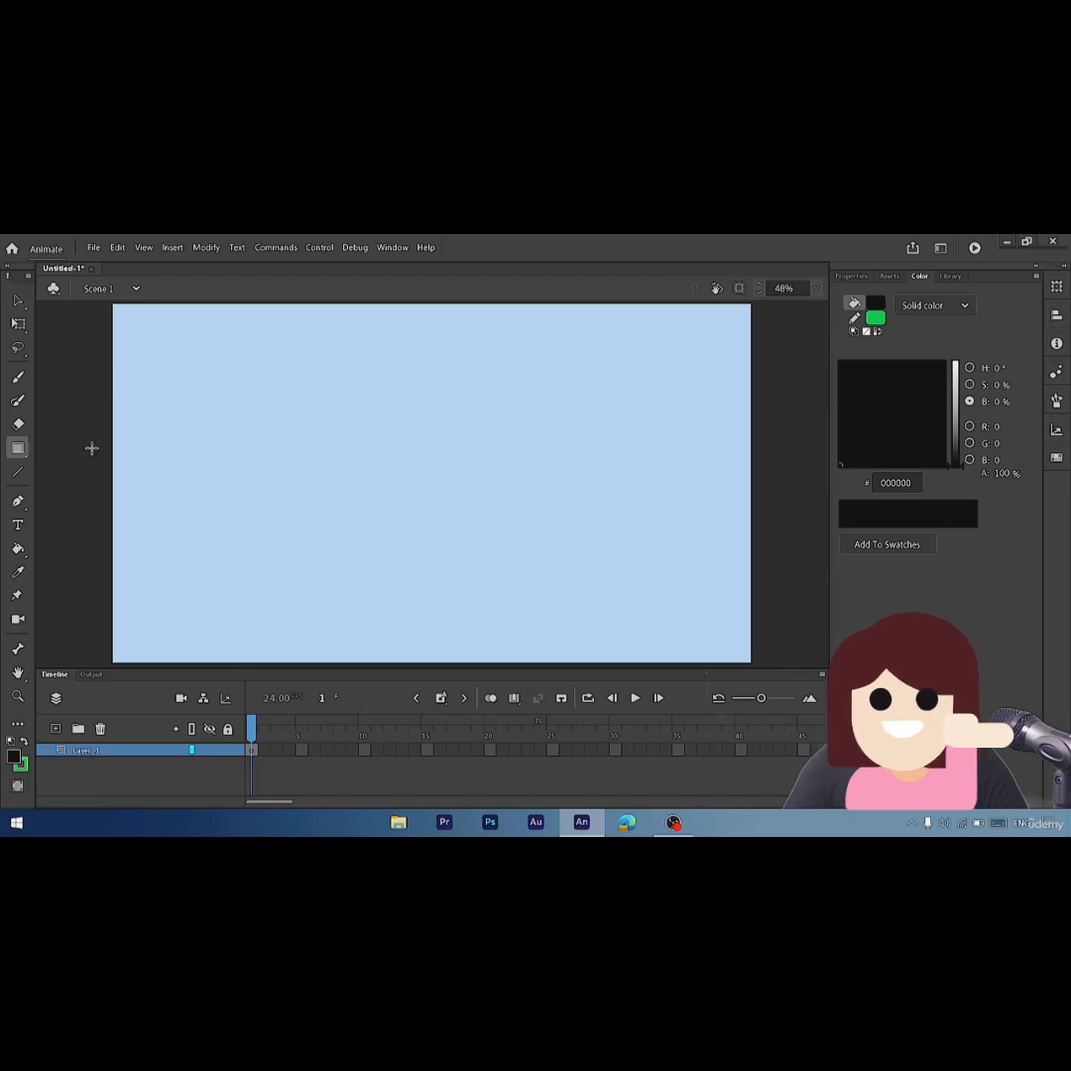
mouse_move(231, 409)
mouse_down()
mouse_move(256, 485)
mouse_move(558, 550)
mouse_move(560, 563)
mouse_up()
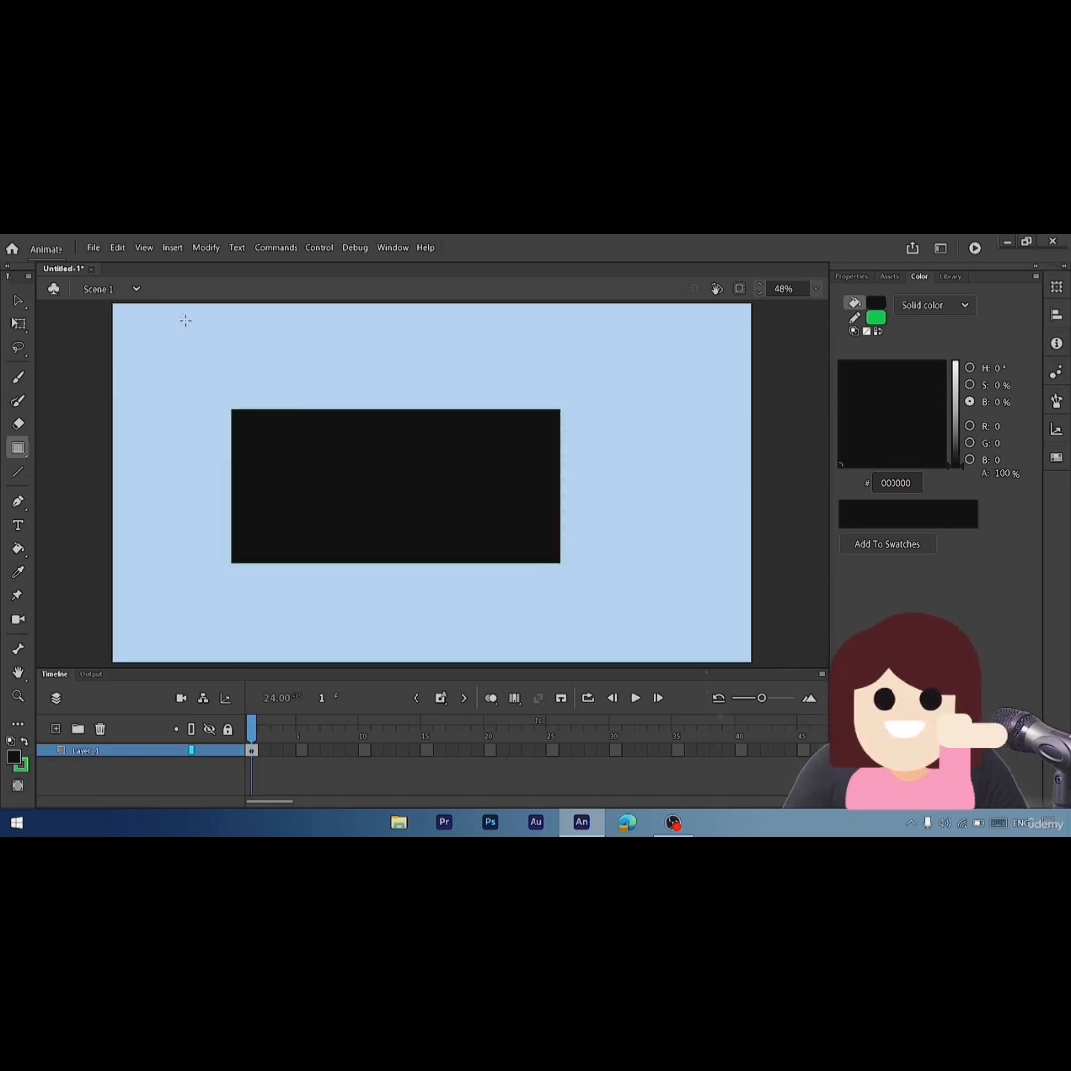
- Change the rectangle's fill to a black-to-white linear gradient, deselect it to view the result, and select the fill again
key(v)
click(454, 485)
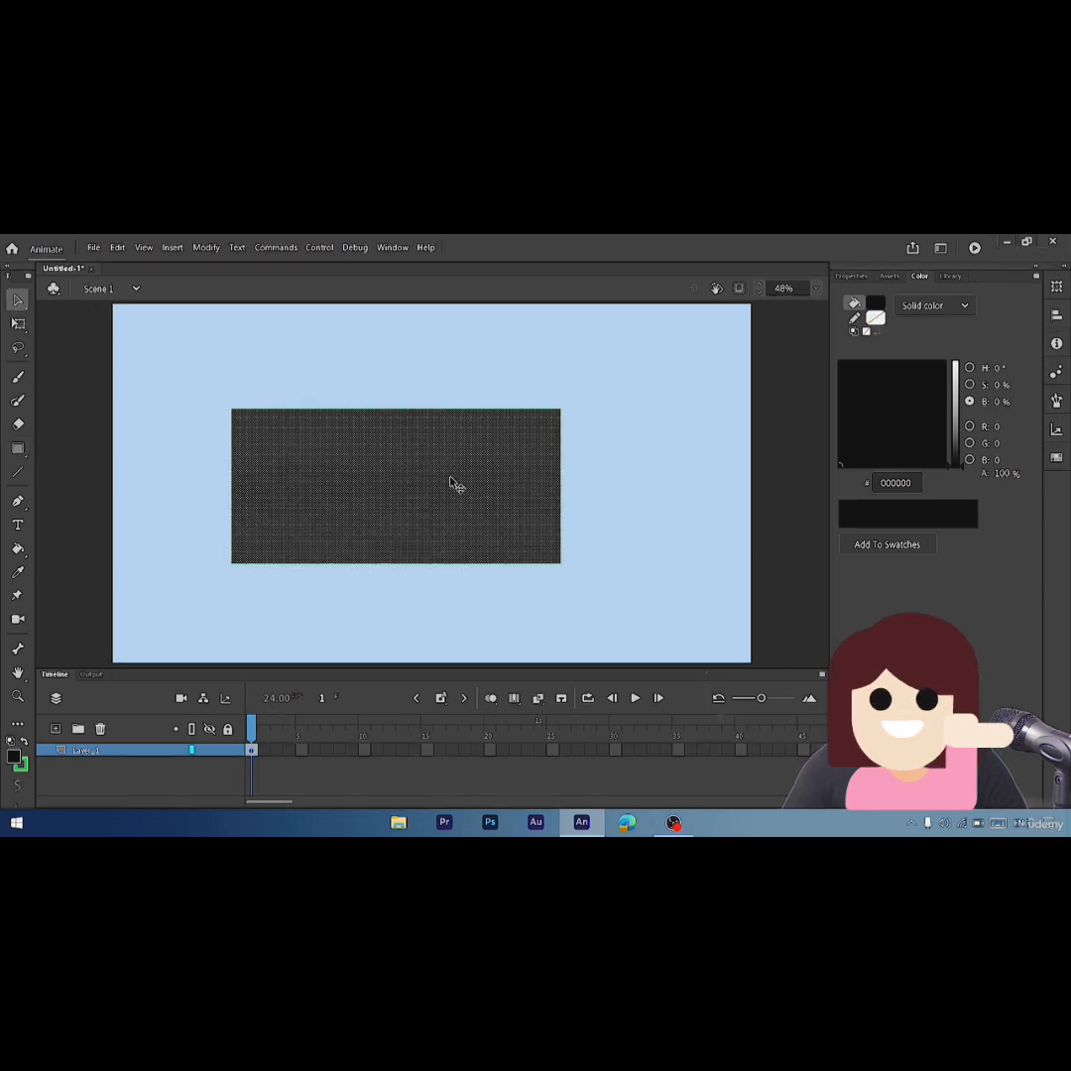
click(932, 305)
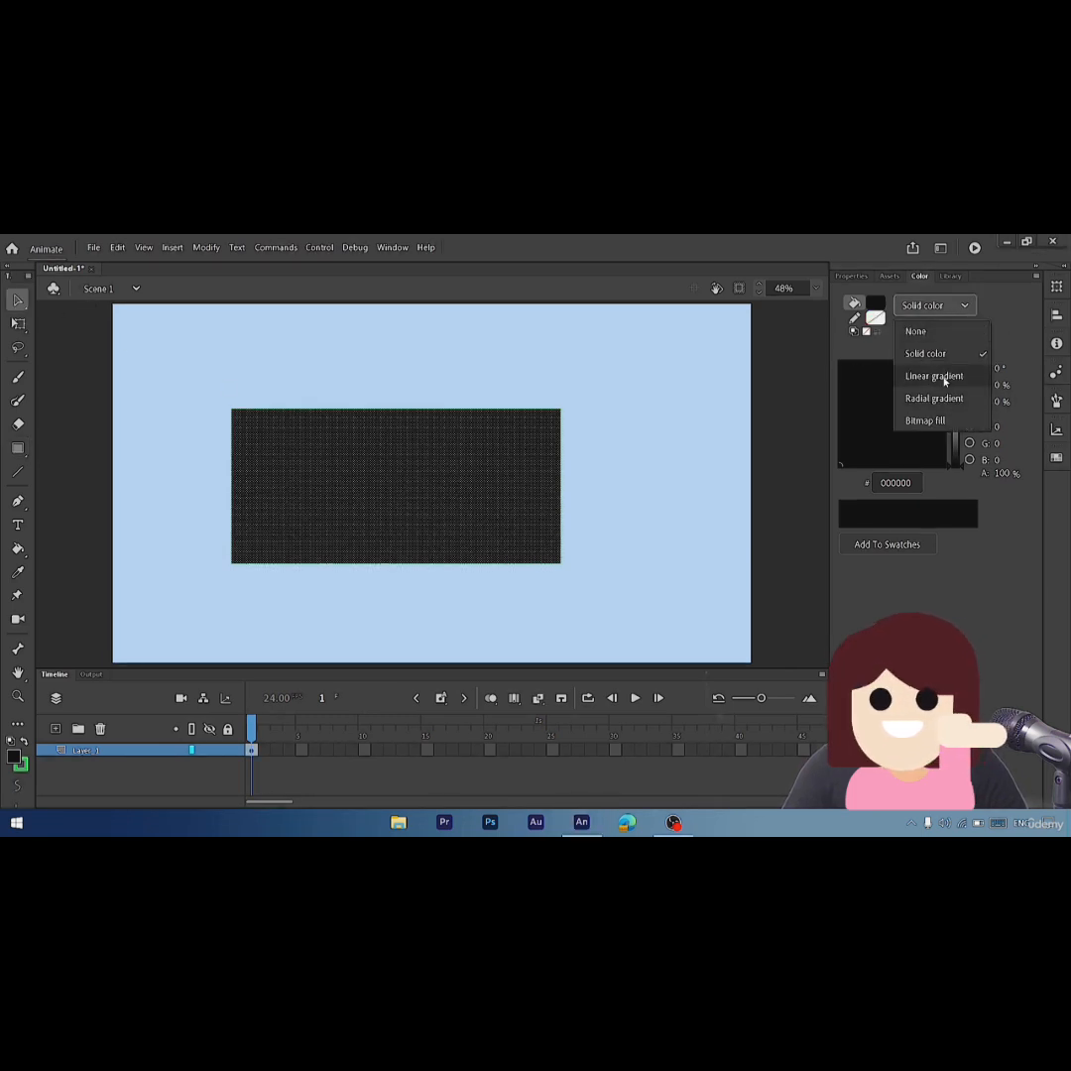
click(944, 376)
click(693, 382)
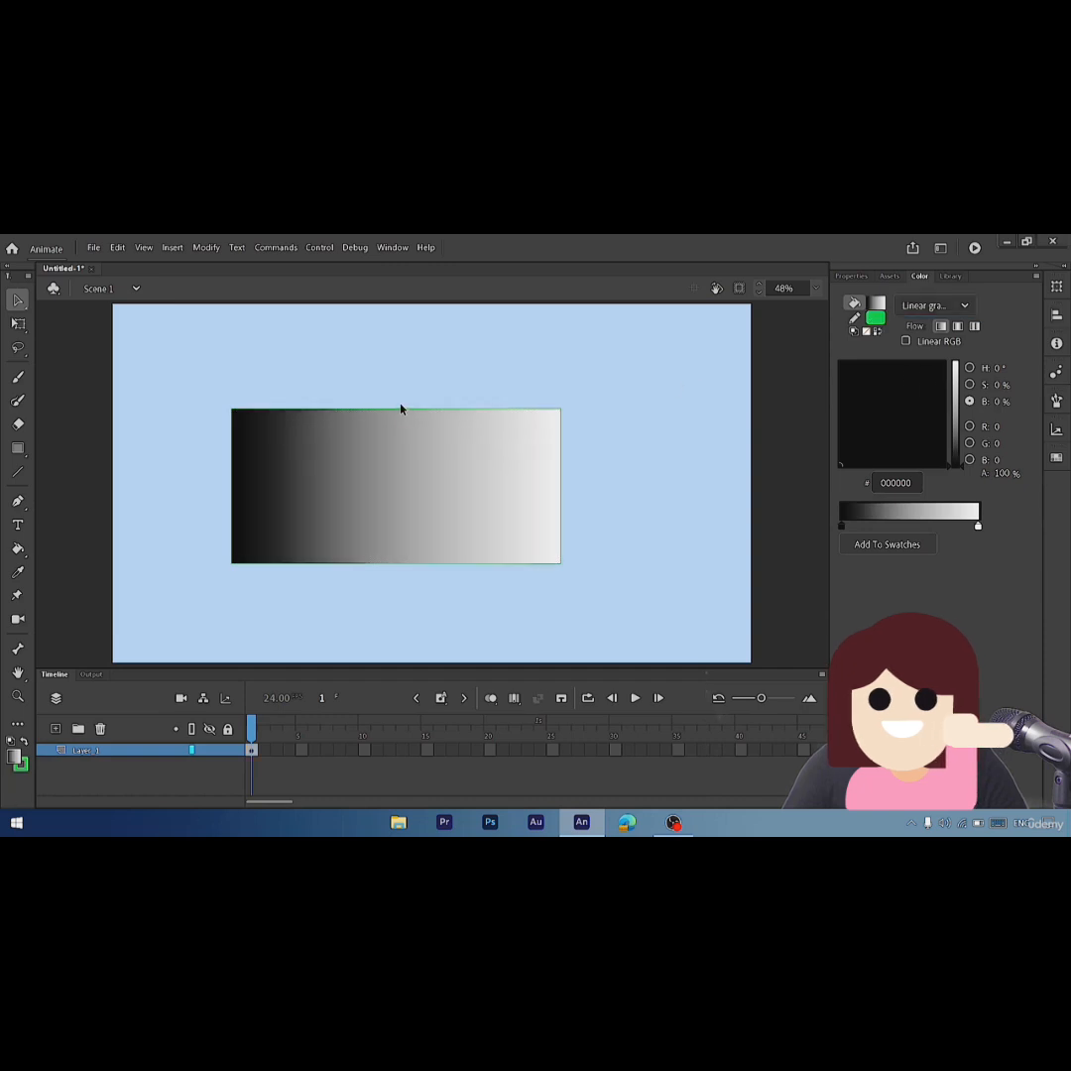
click(410, 468)
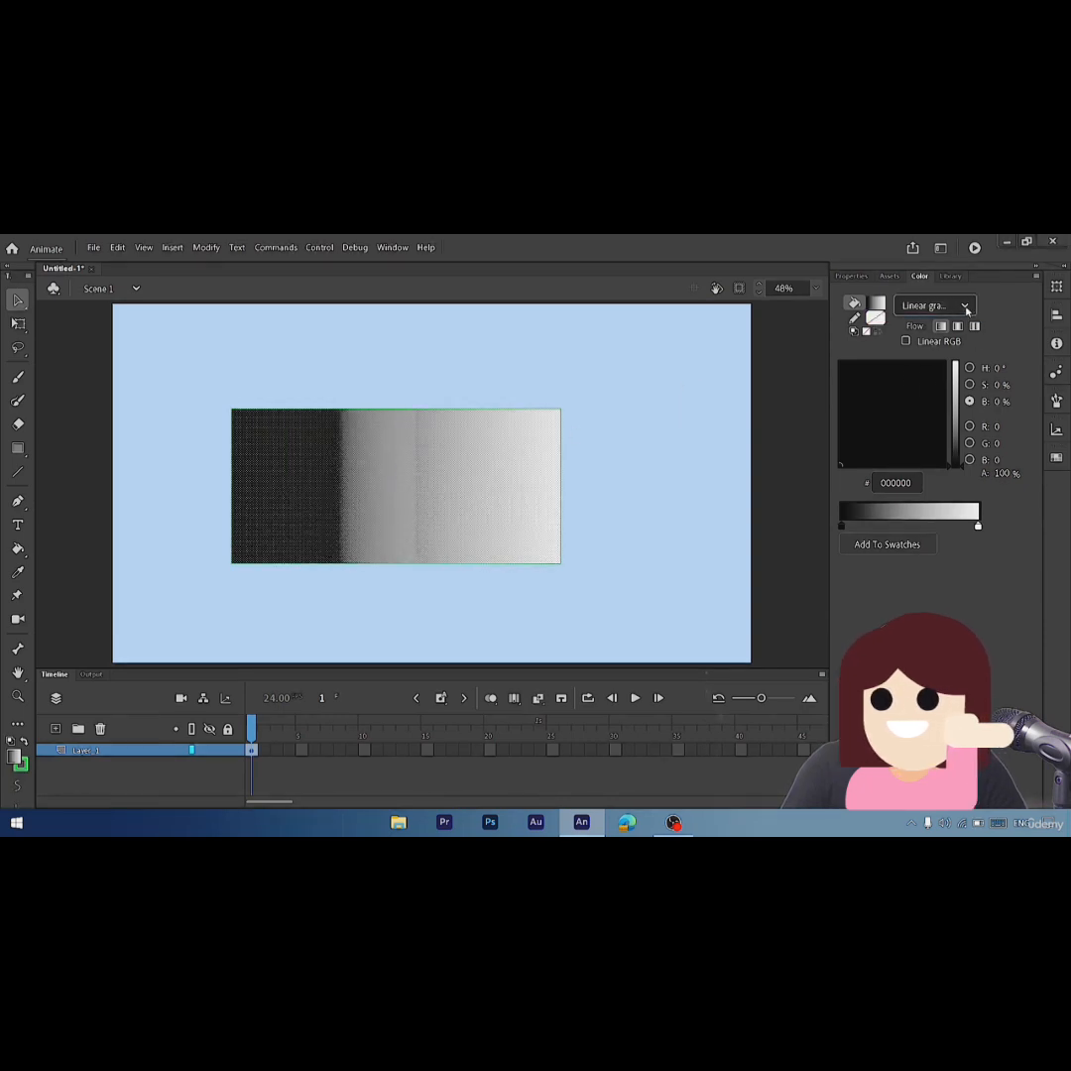
- Change the rectangle's fill to a radial gradient and deselect it to view the result
click(964, 306)
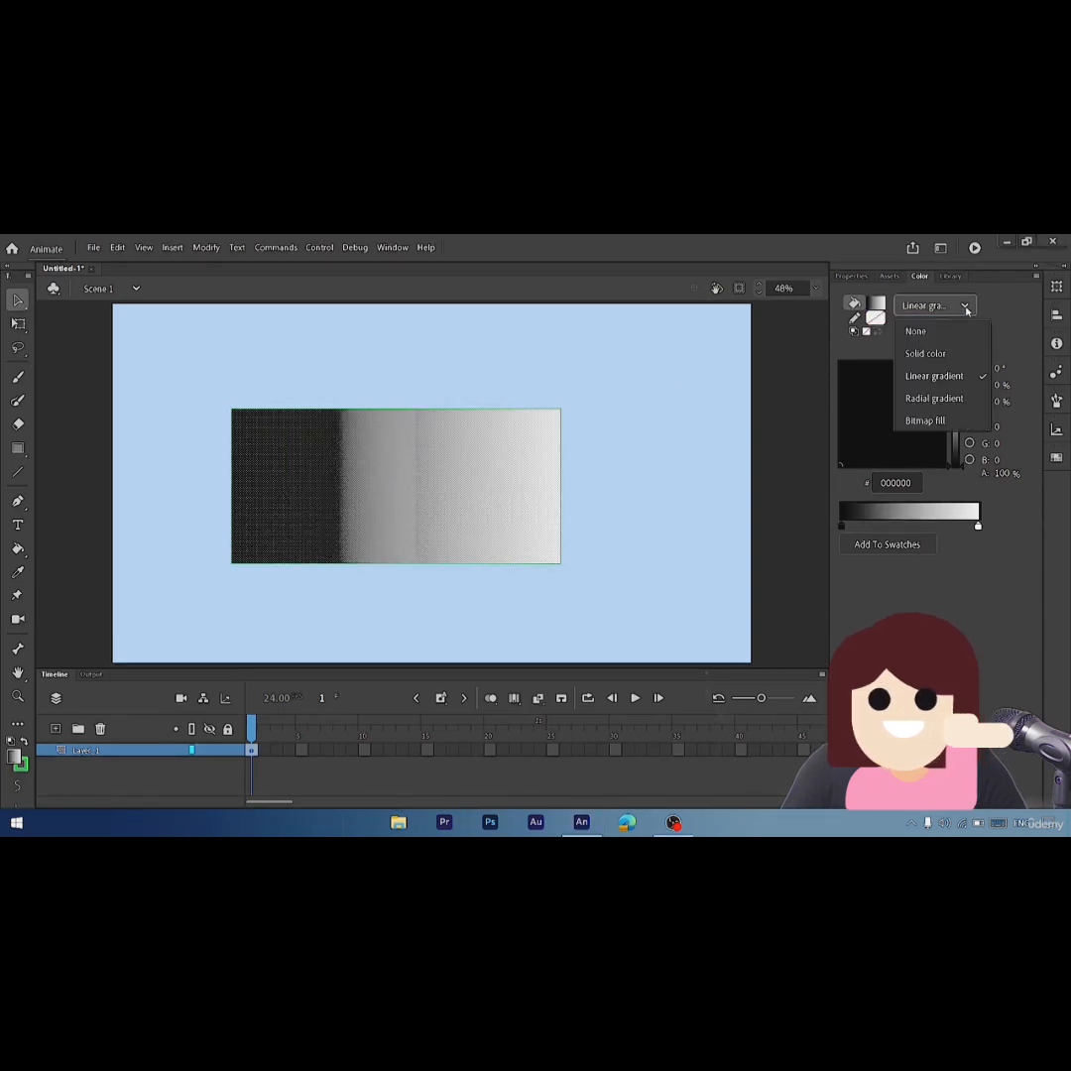
click(918, 403)
click(602, 406)
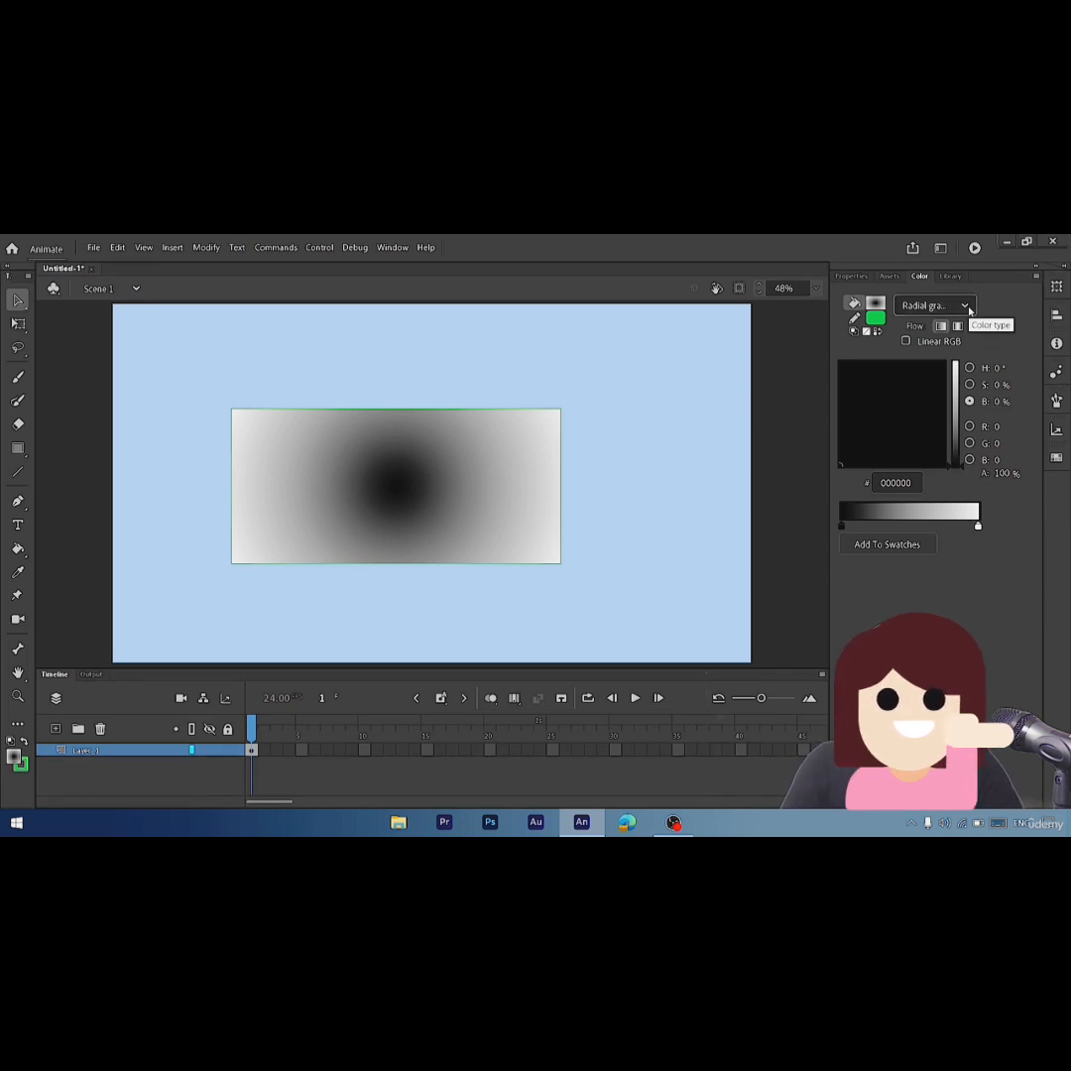
- Delete the whole rectangle including its outline and show the document's library
drag(628, 382, 169, 600)
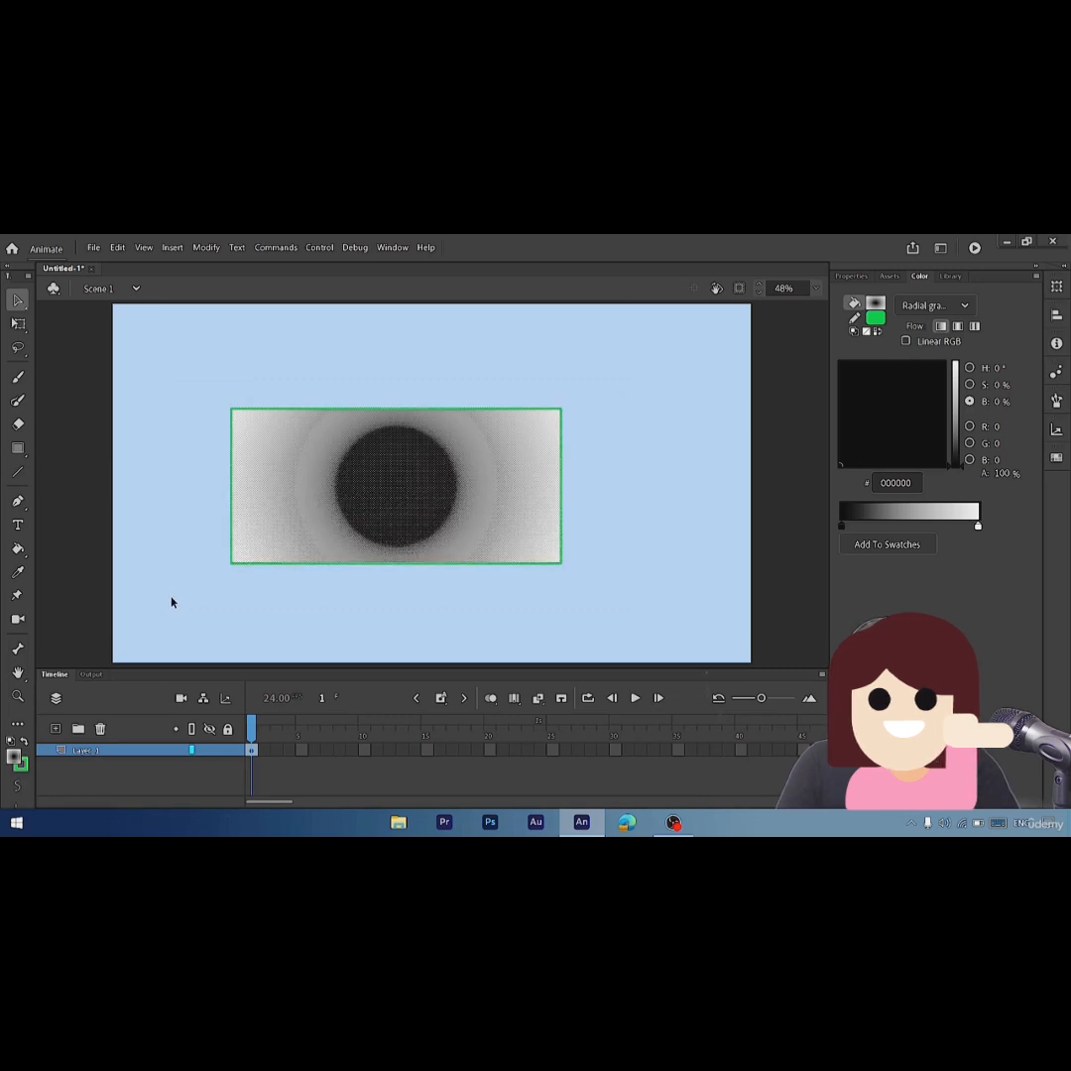
key(Delete)
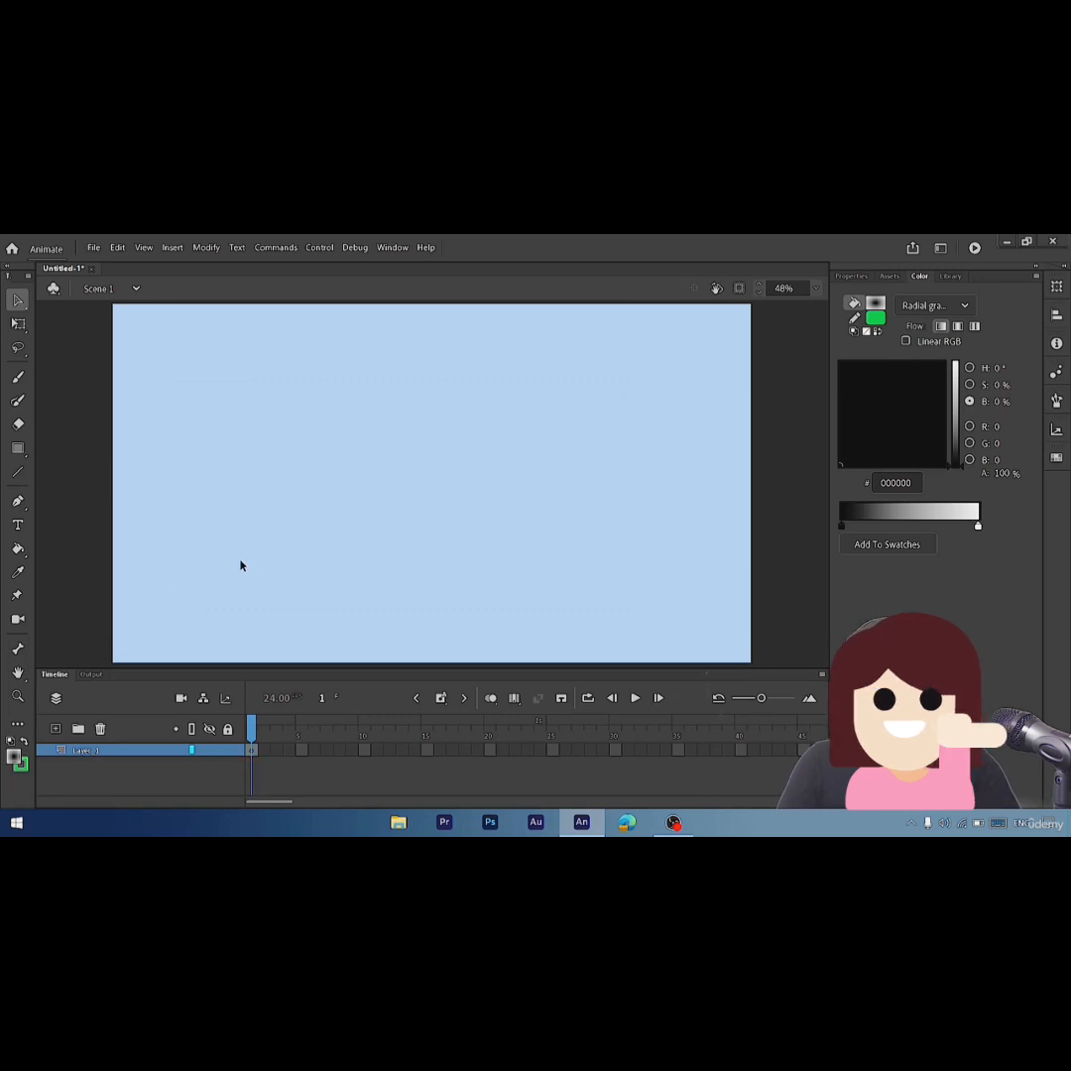
click(950, 278)
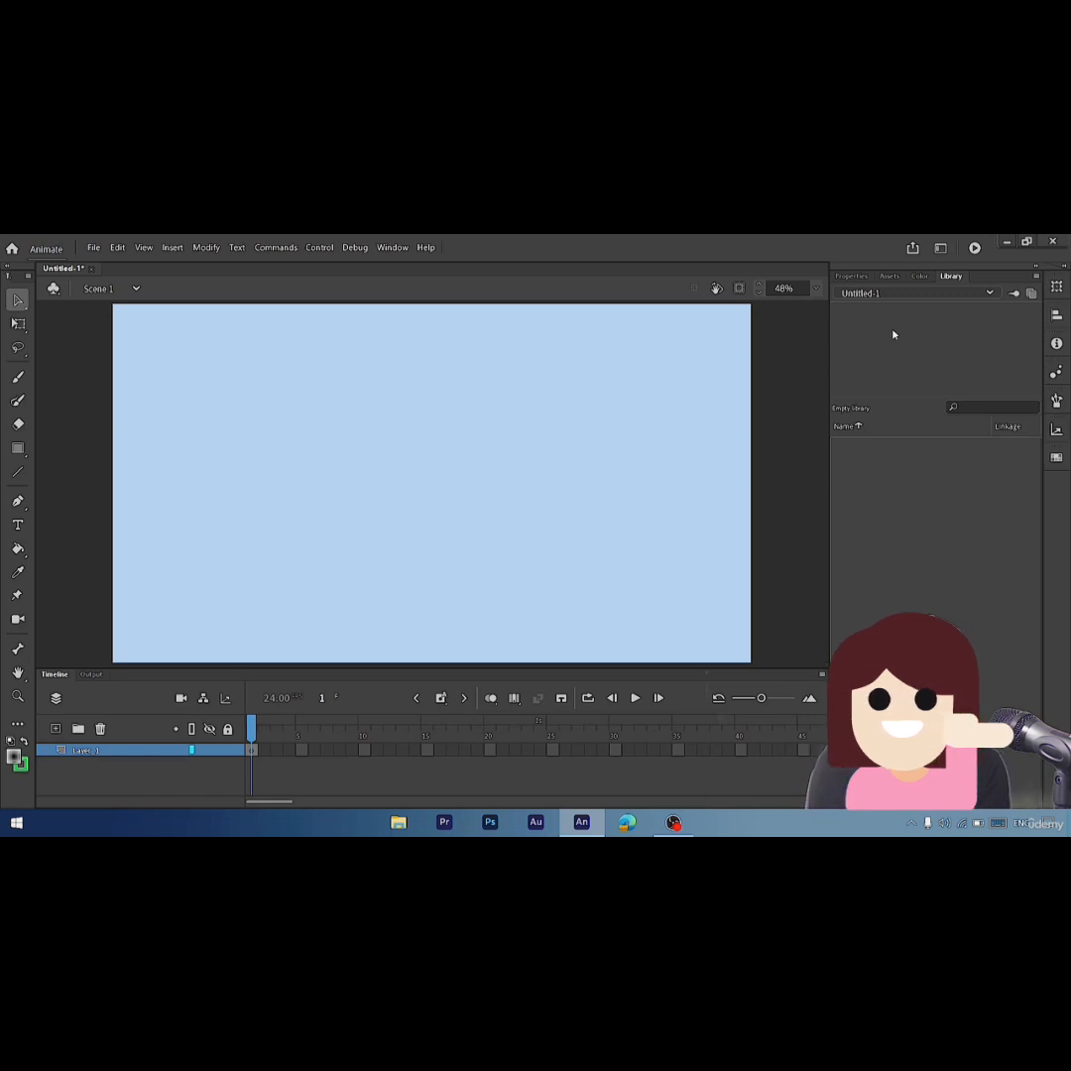
click(818, 290)
click(819, 301)
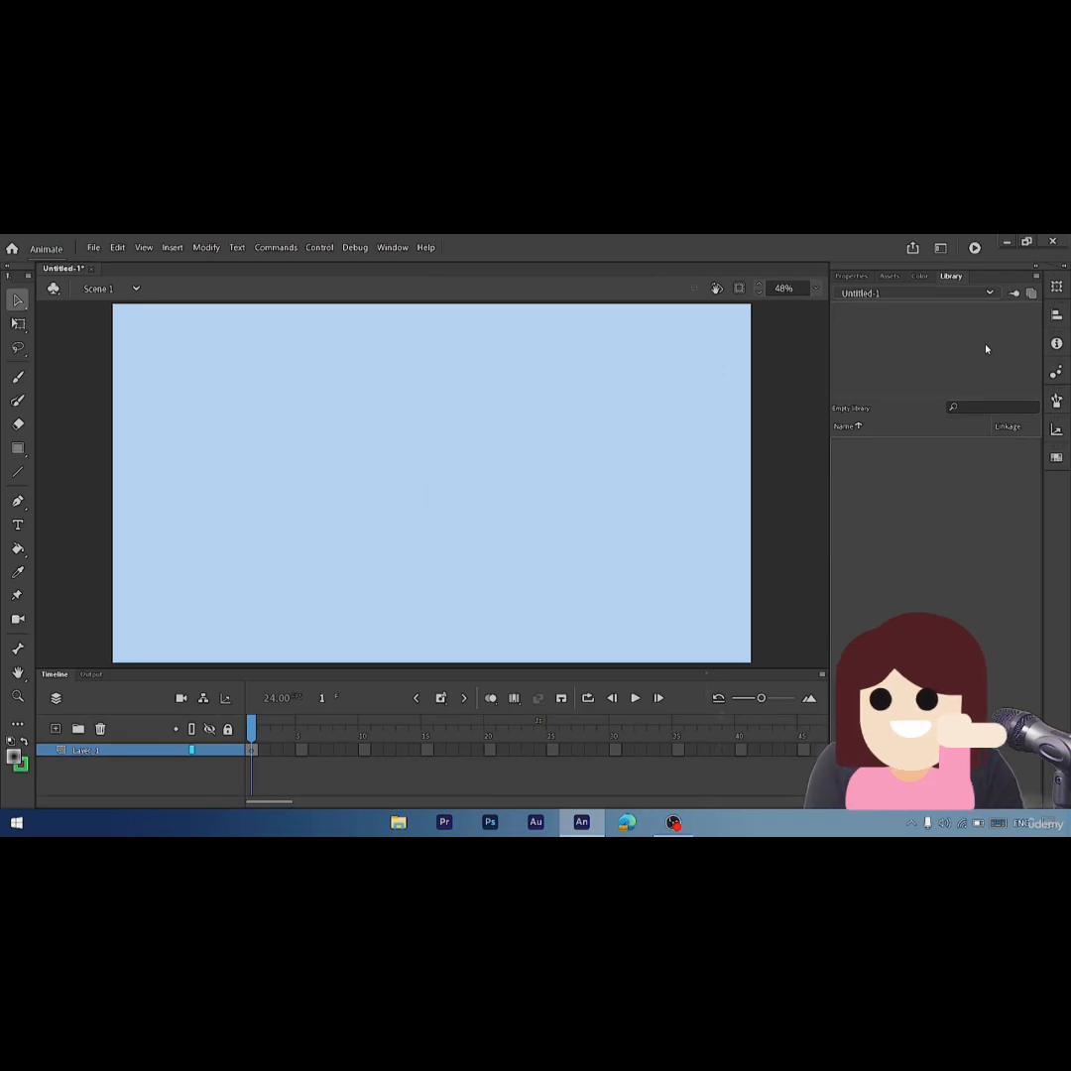
- Draw three small radial-gradient circles with the Oval tool, spread across the middle of the stage
click(18, 447)
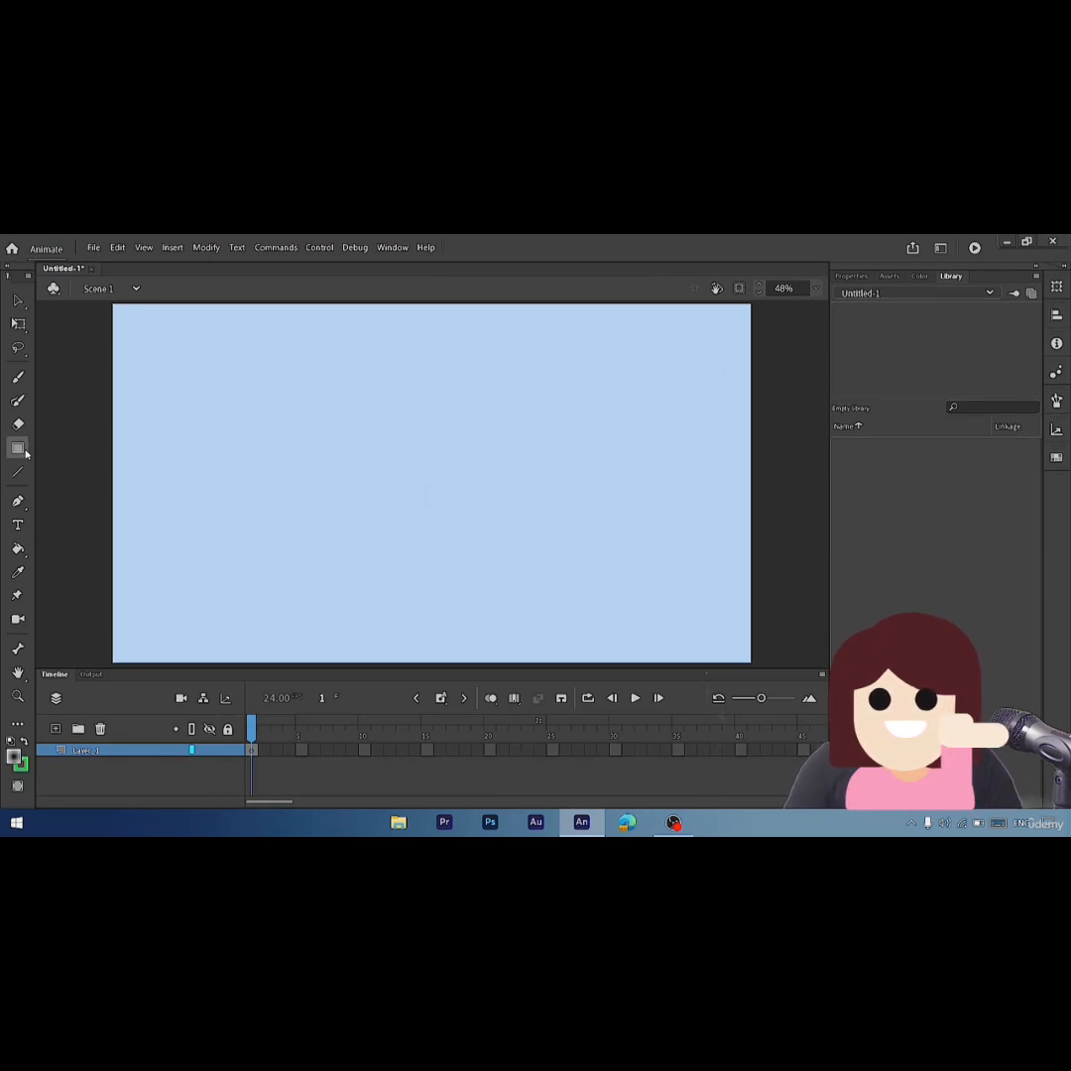
click(57, 495)
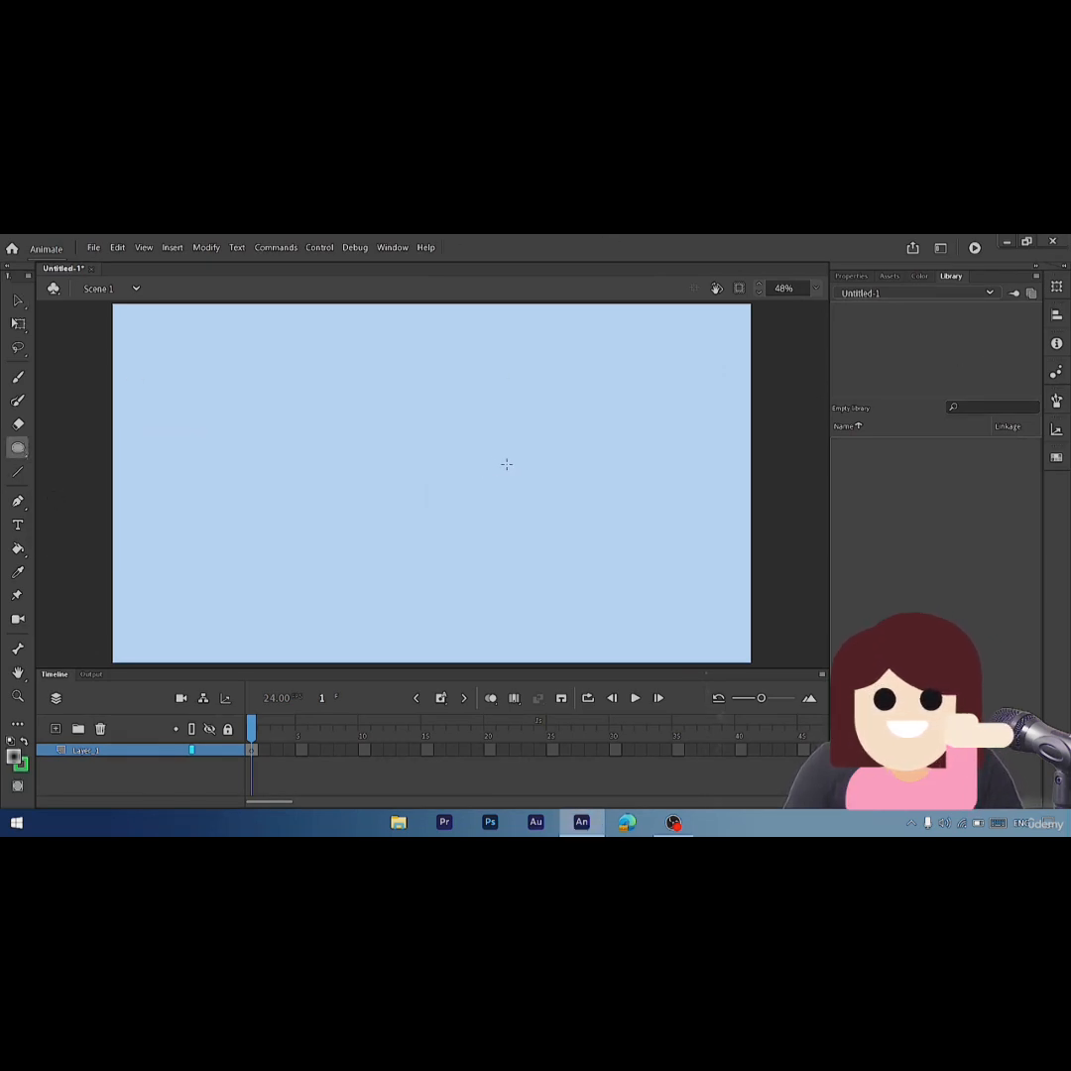
drag(551, 419, 593, 464)
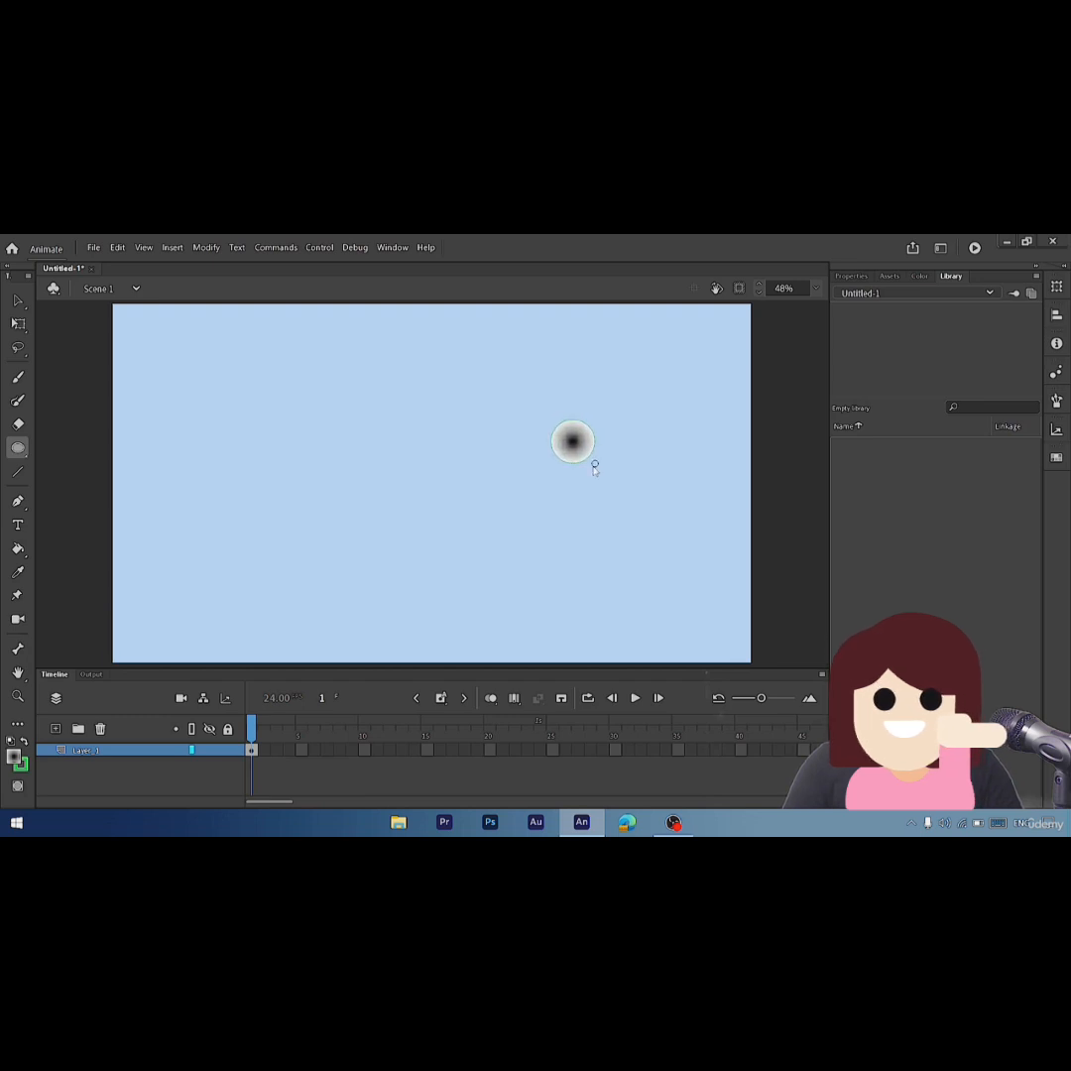
drag(483, 524, 527, 573)
drag(312, 460, 366, 518)
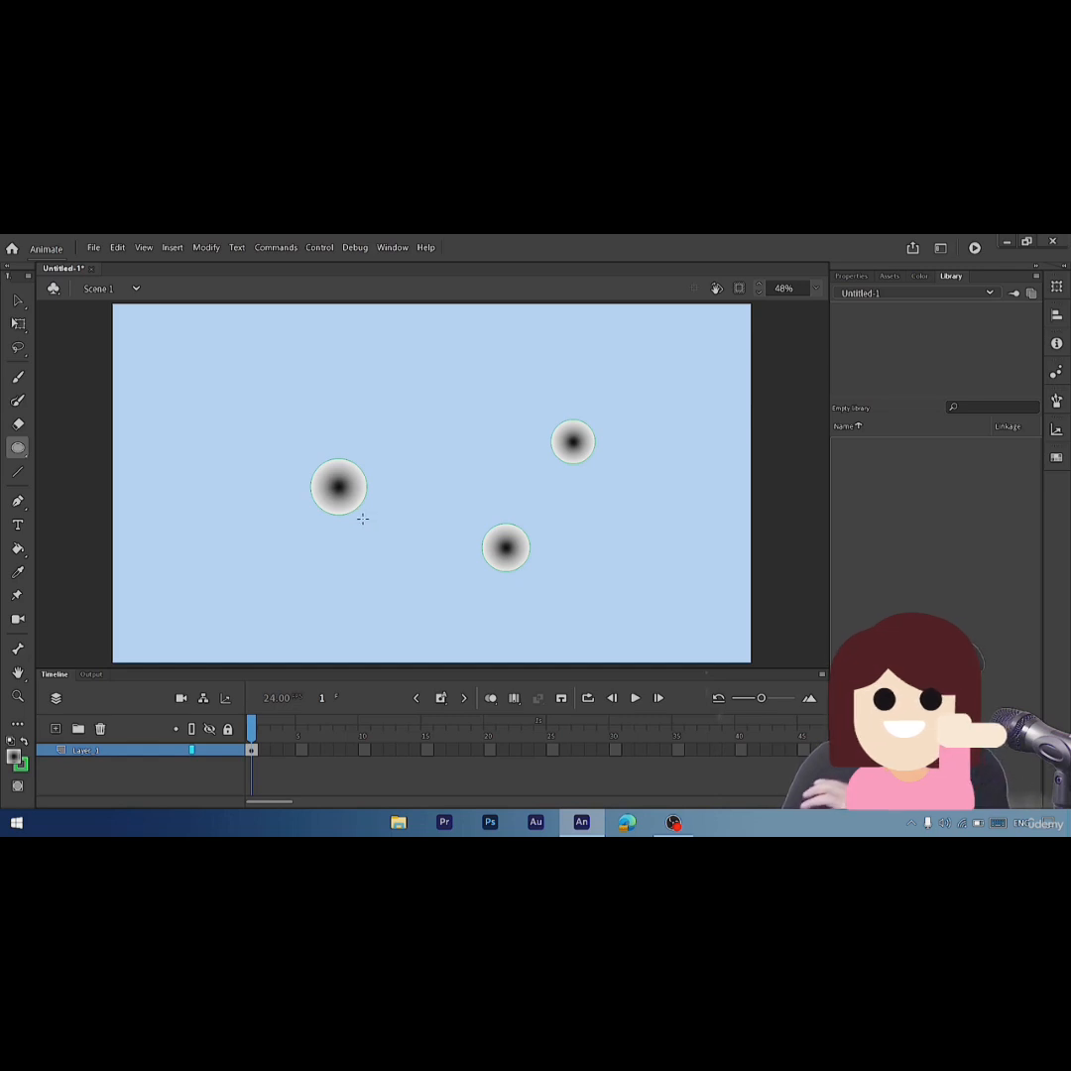
- Draw a small pentagon with the PolyStar tool in the upper middle of the stage, above the circles
click(21, 453)
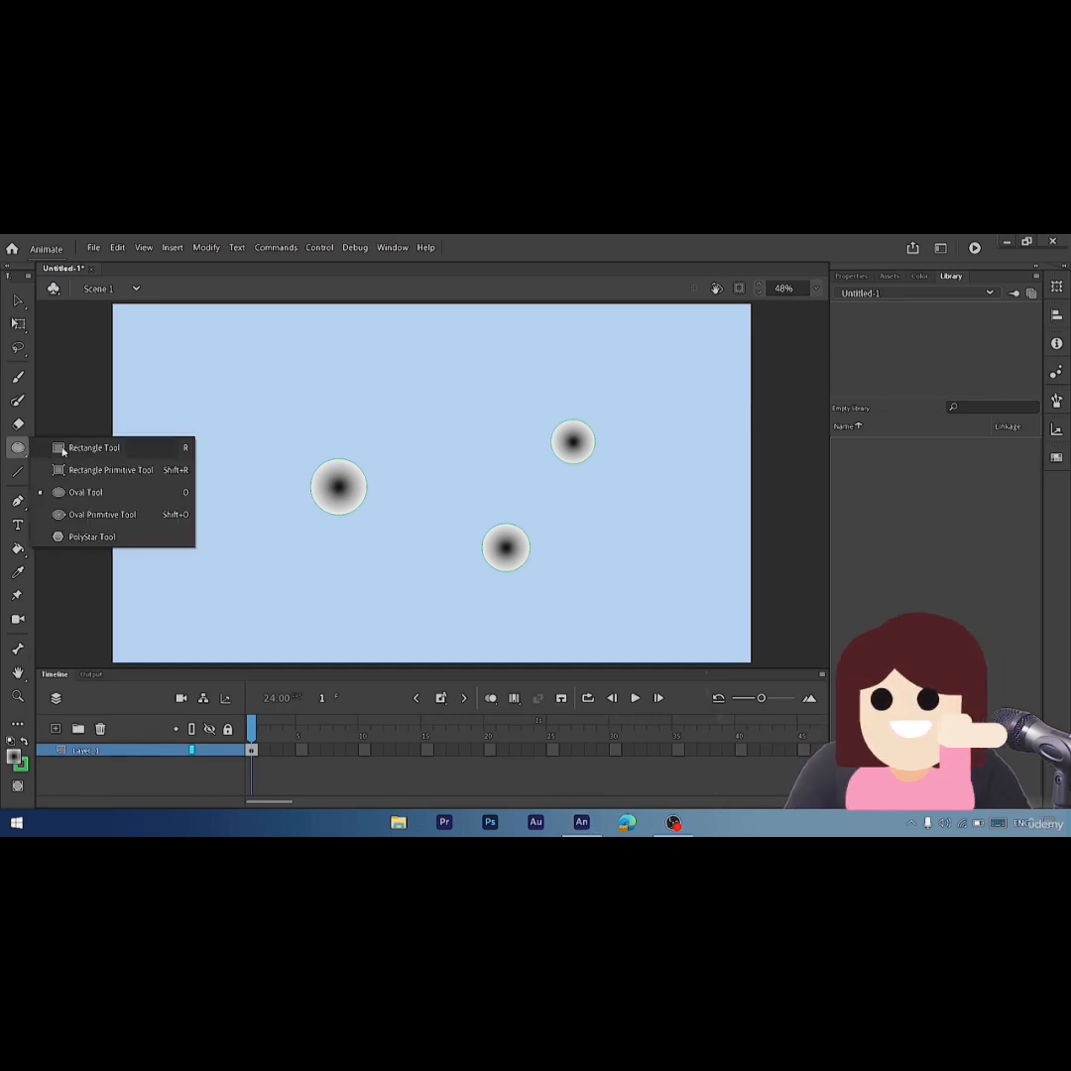
click(69, 447)
click(18, 447)
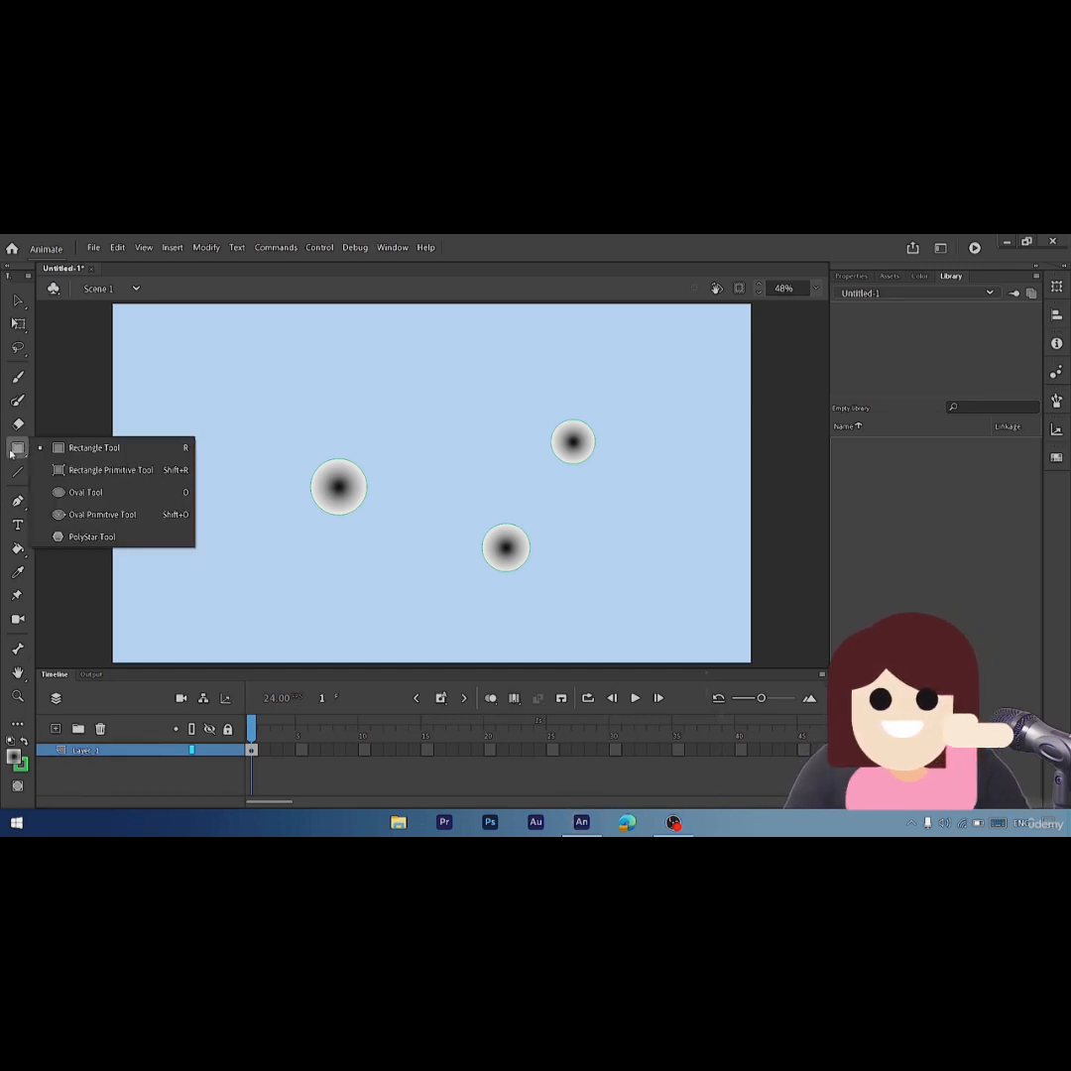
click(85, 535)
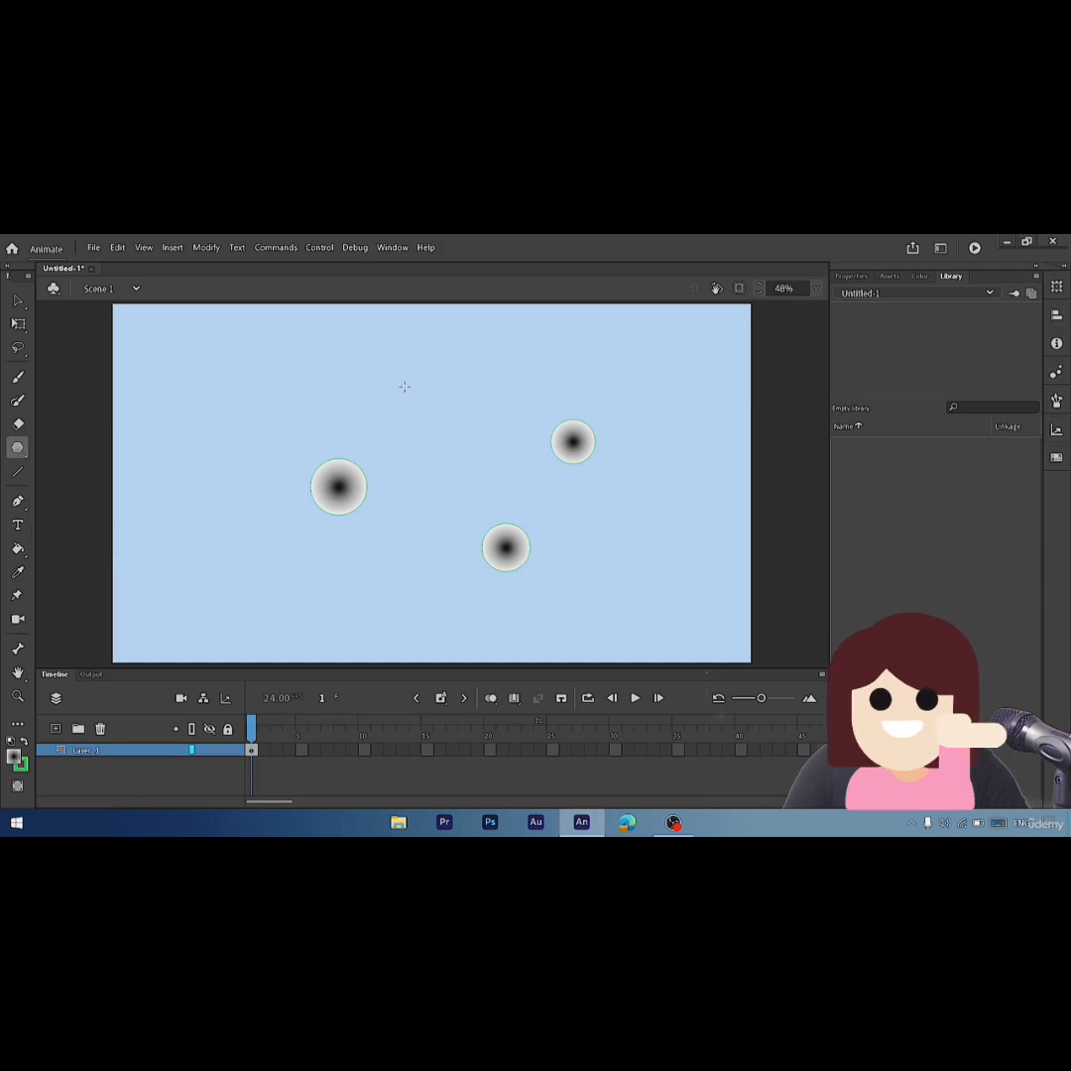
drag(403, 385, 426, 415)
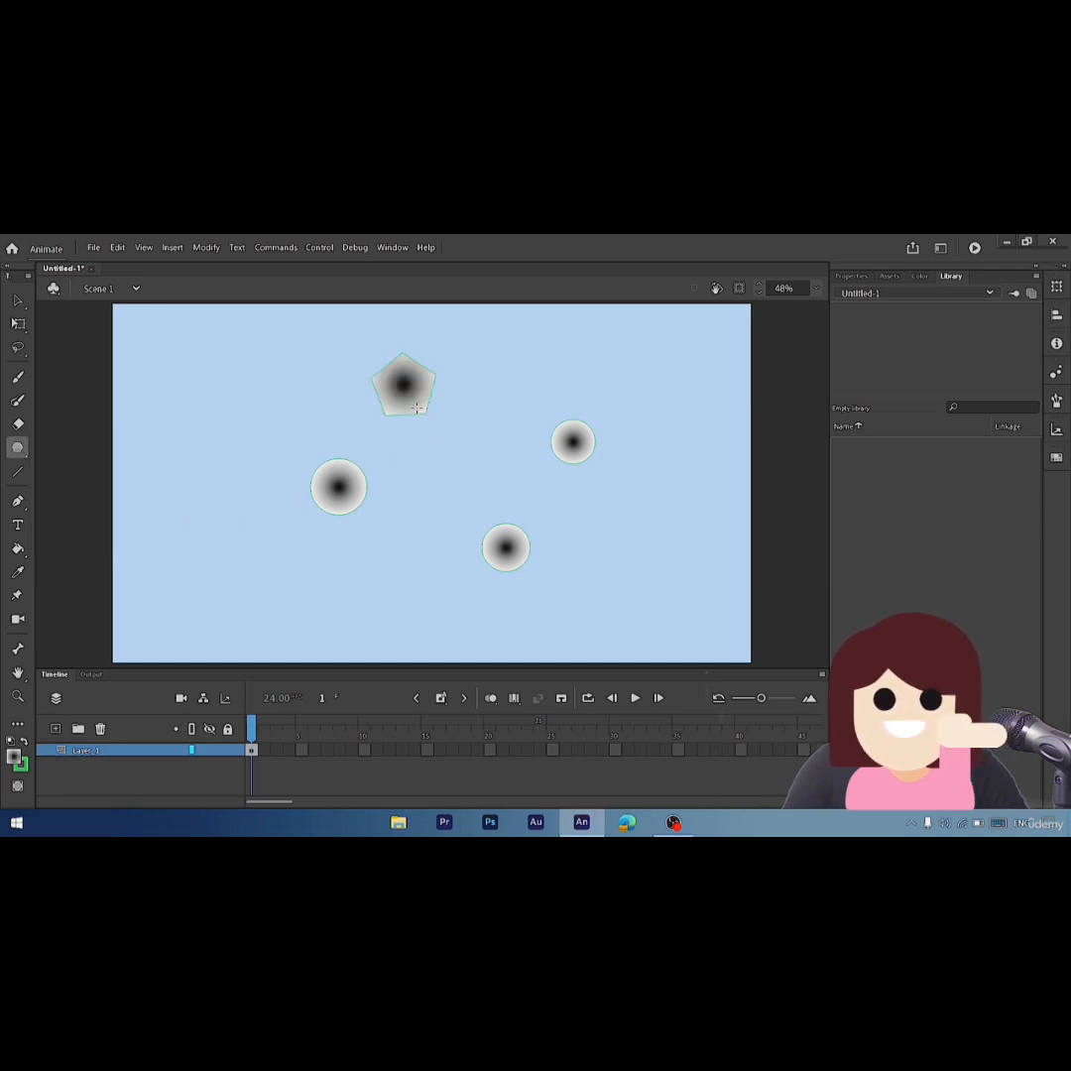
- Select the pentagon together with its outline and convert it to a symbol with the default settings
key(v)
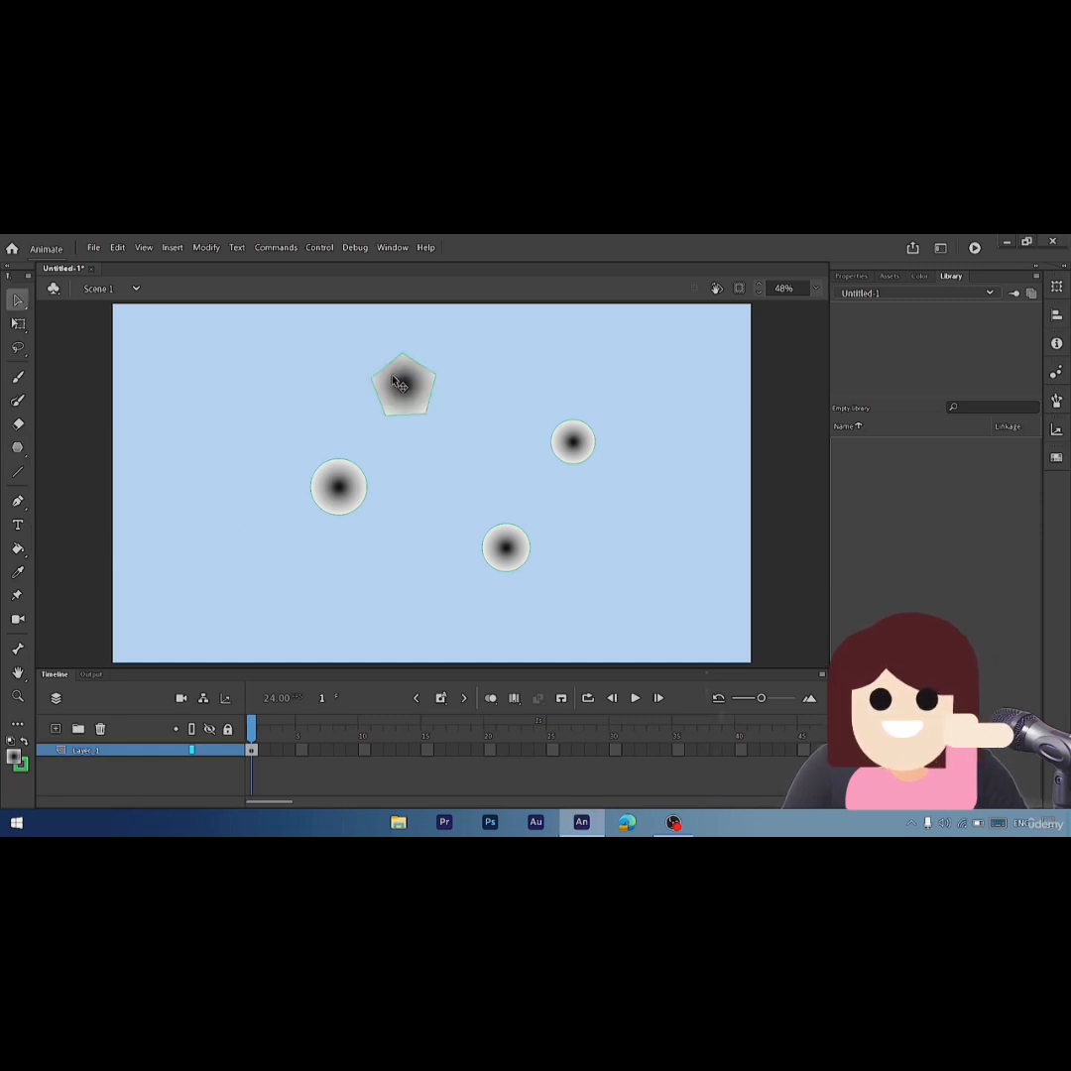
click(402, 386)
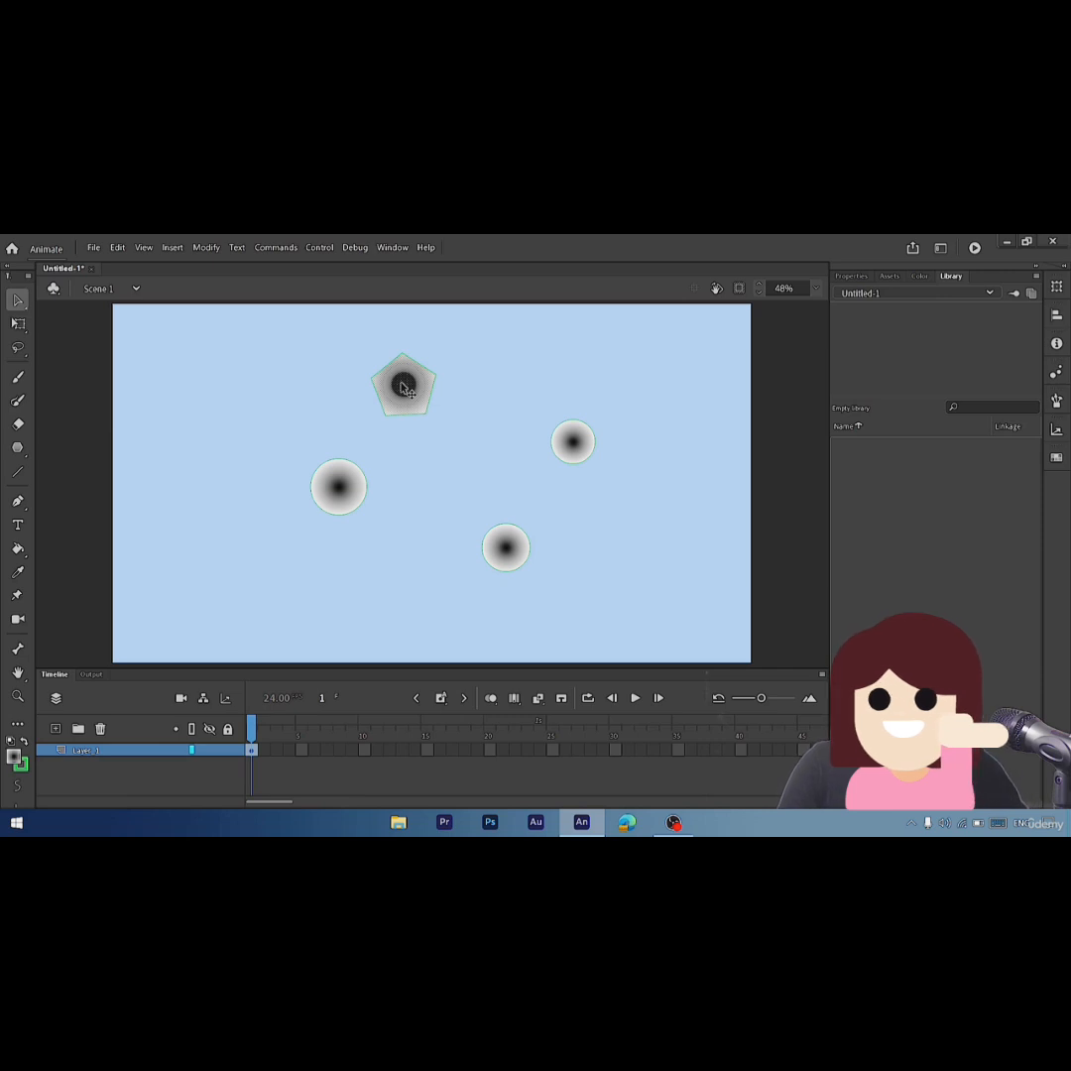
drag(359, 349, 460, 427)
right_click(391, 382)
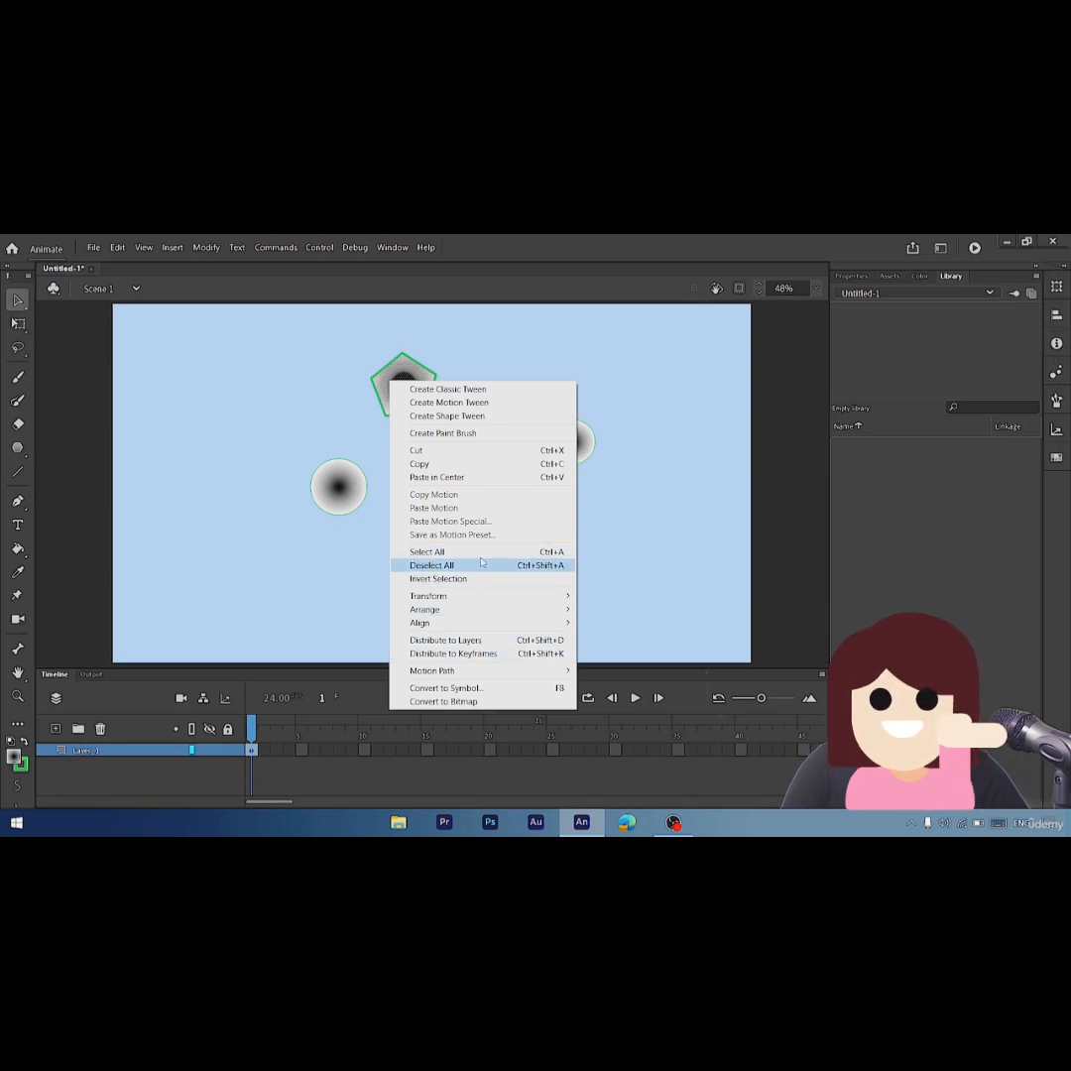
click(489, 686)
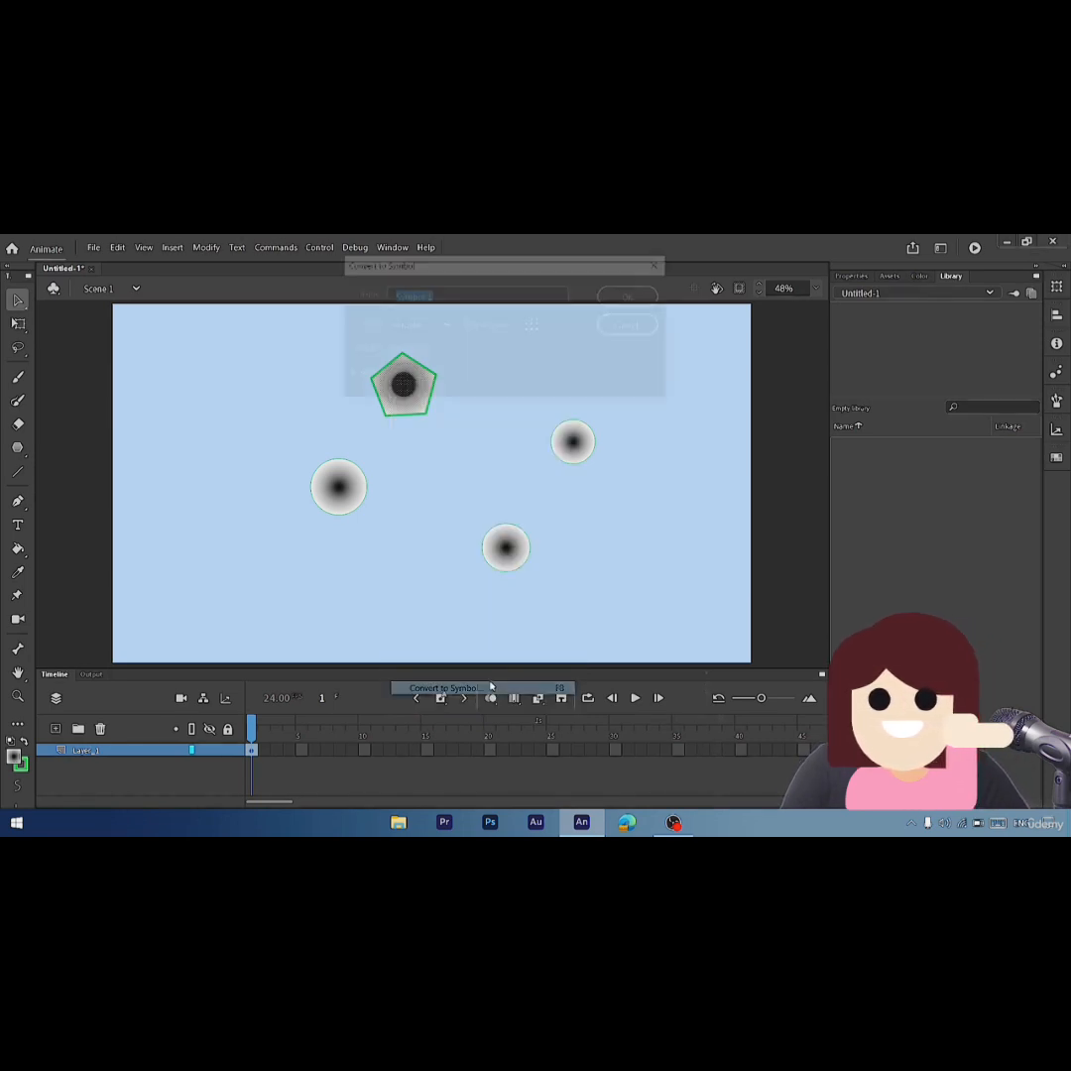
click(629, 296)
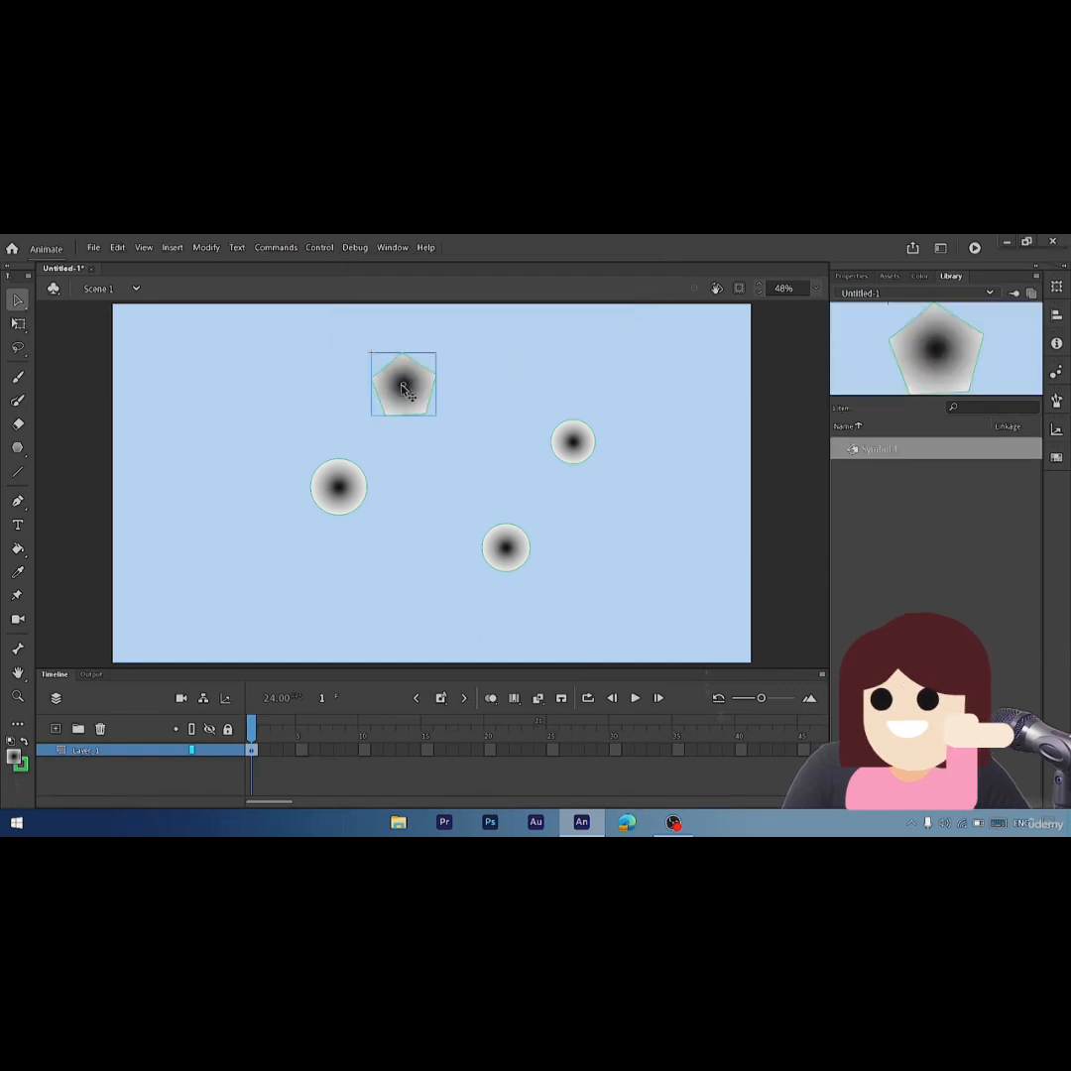
- Move the pentagon symbol down beside the largest circle and place two more copies near the other circles
drag(409, 405, 393, 454)
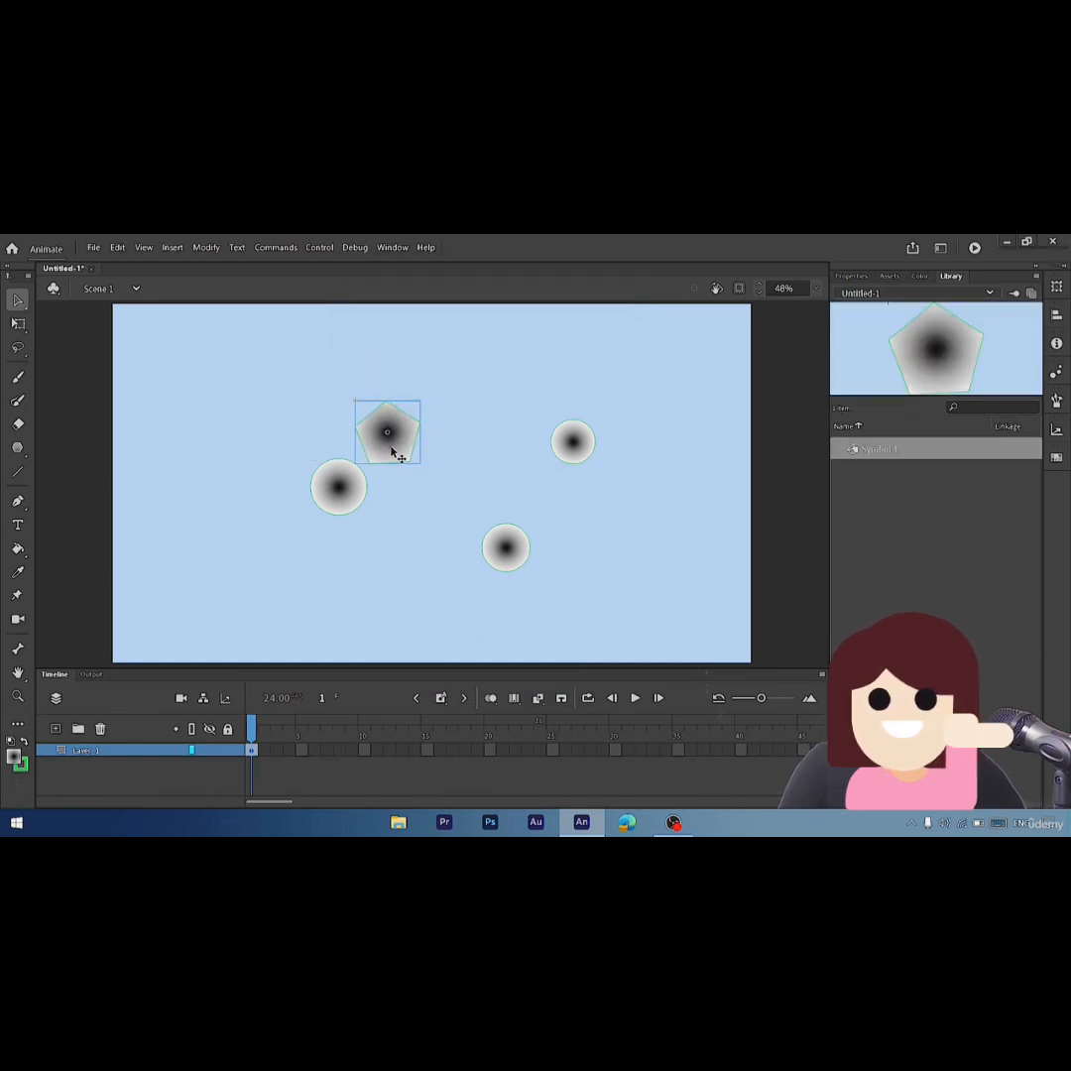
drag(393, 453, 478, 510)
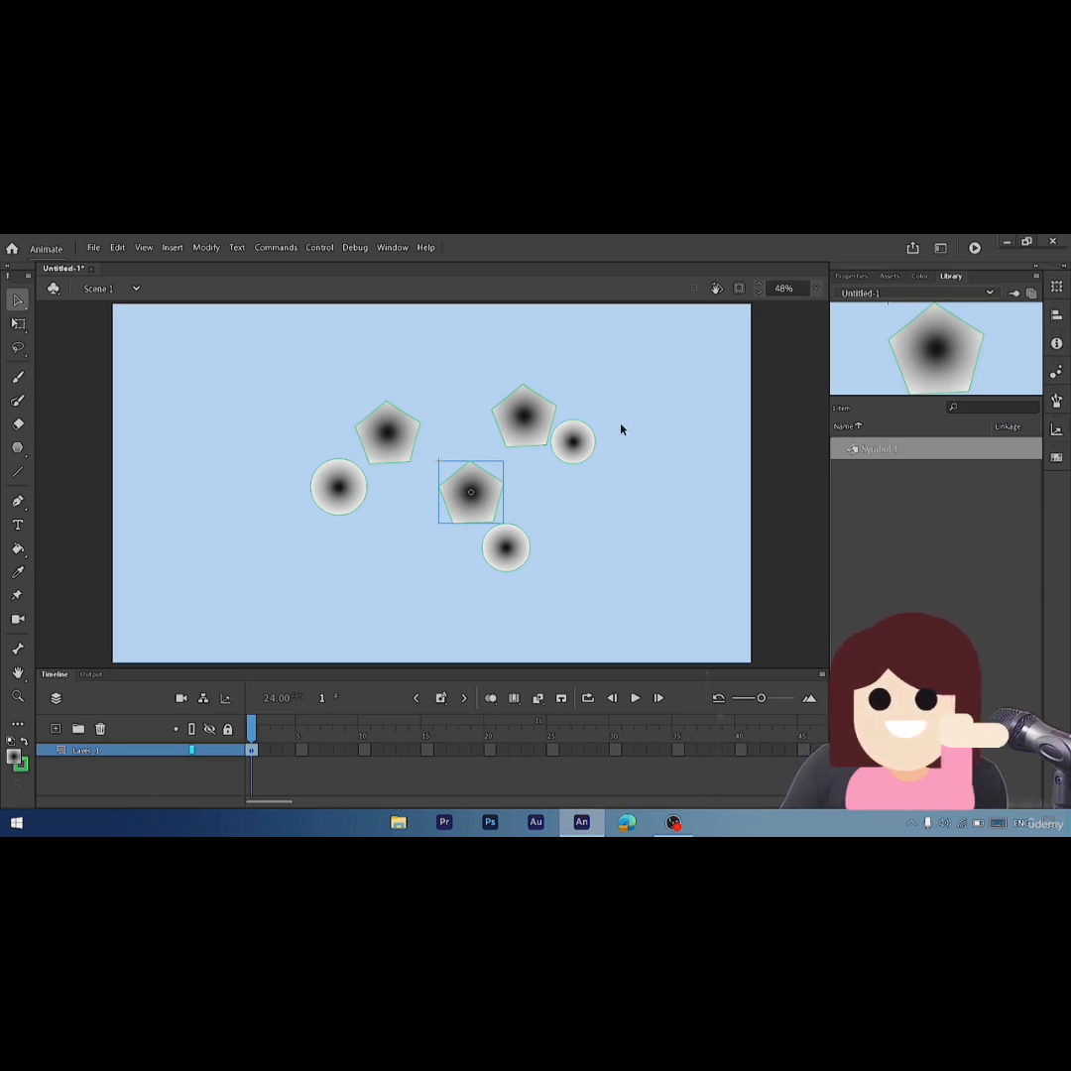
click(694, 477)
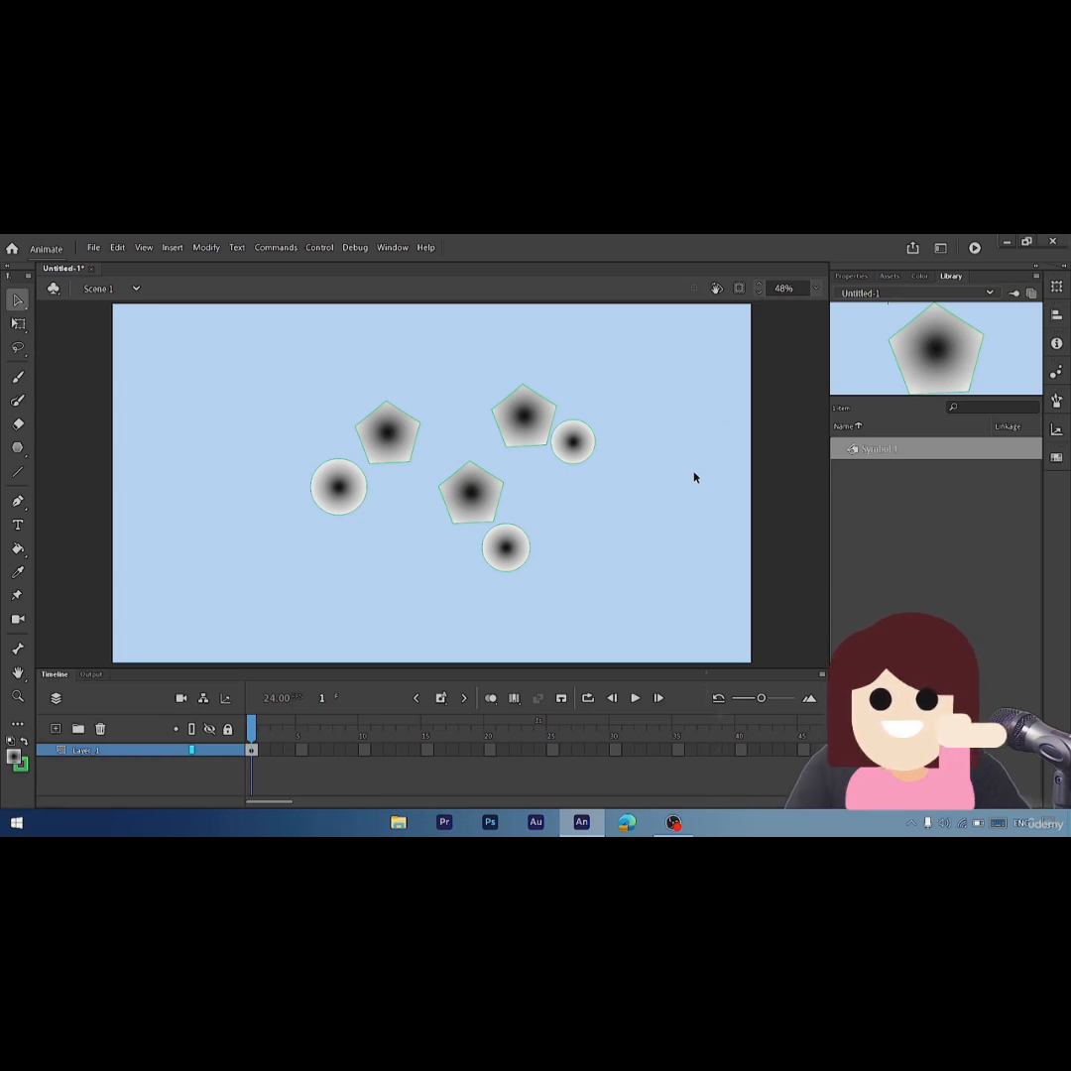
- Open the pentagon symbol from the library for editing and deselect its contents
double_click(886, 451)
click(872, 480)
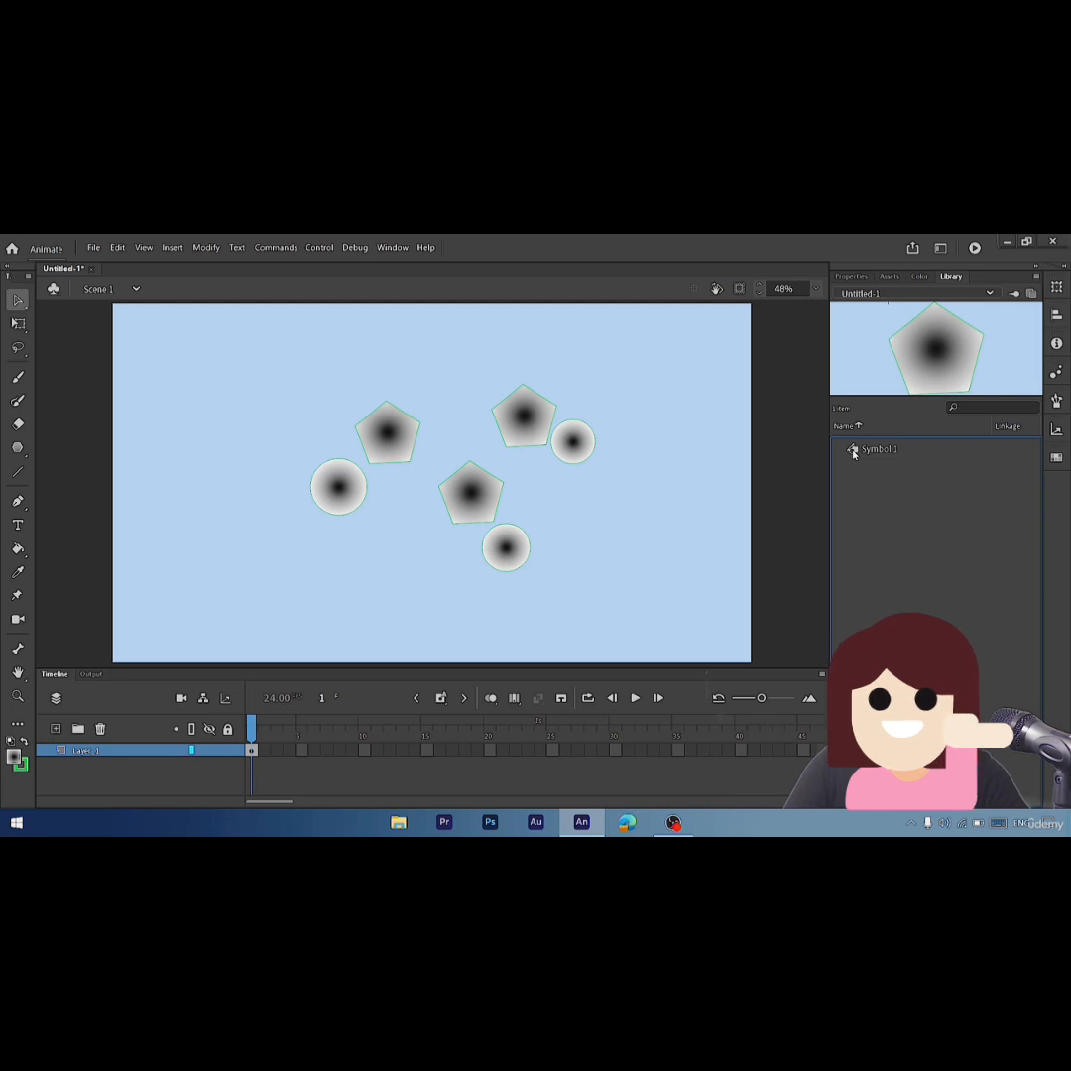
double_click(853, 451)
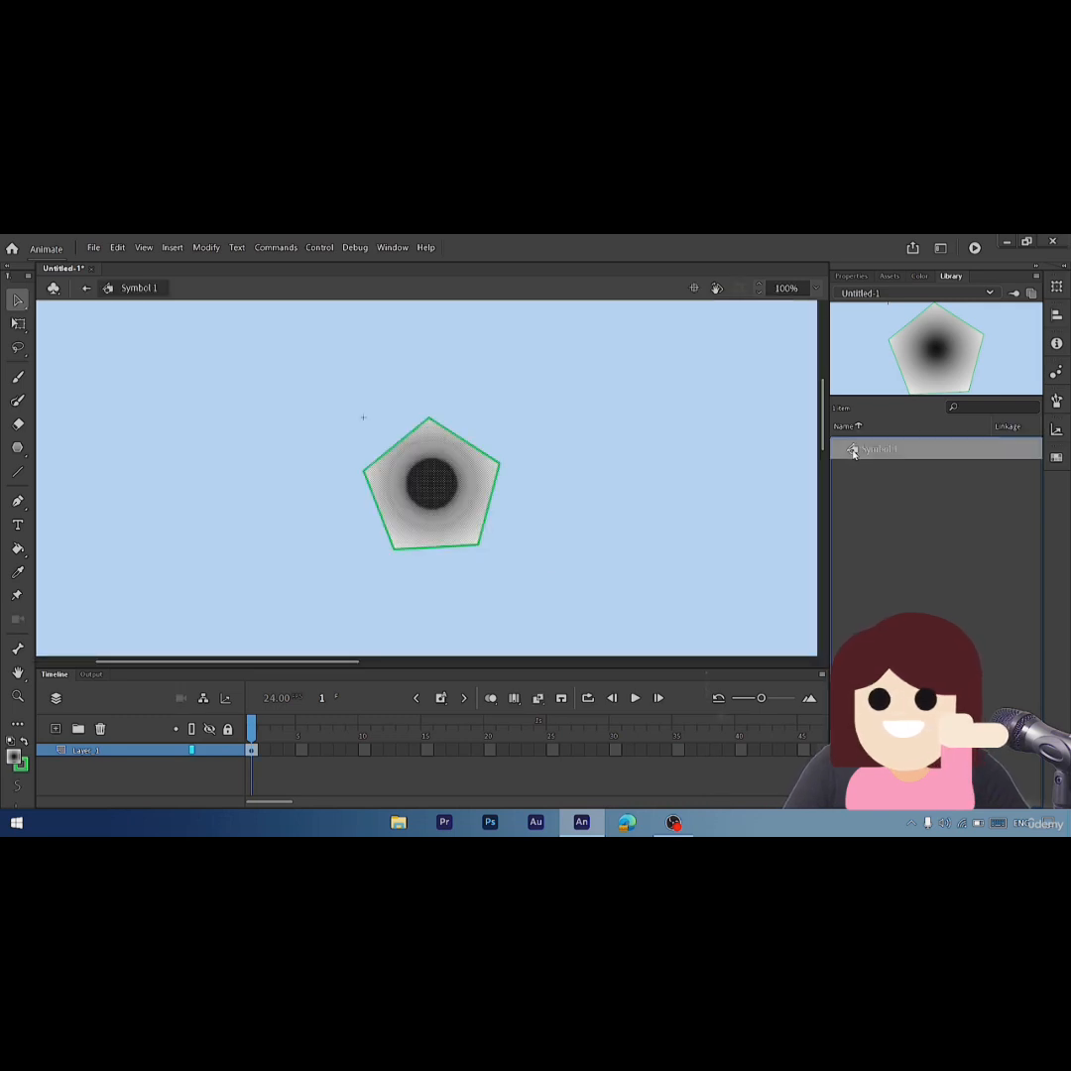
click(576, 546)
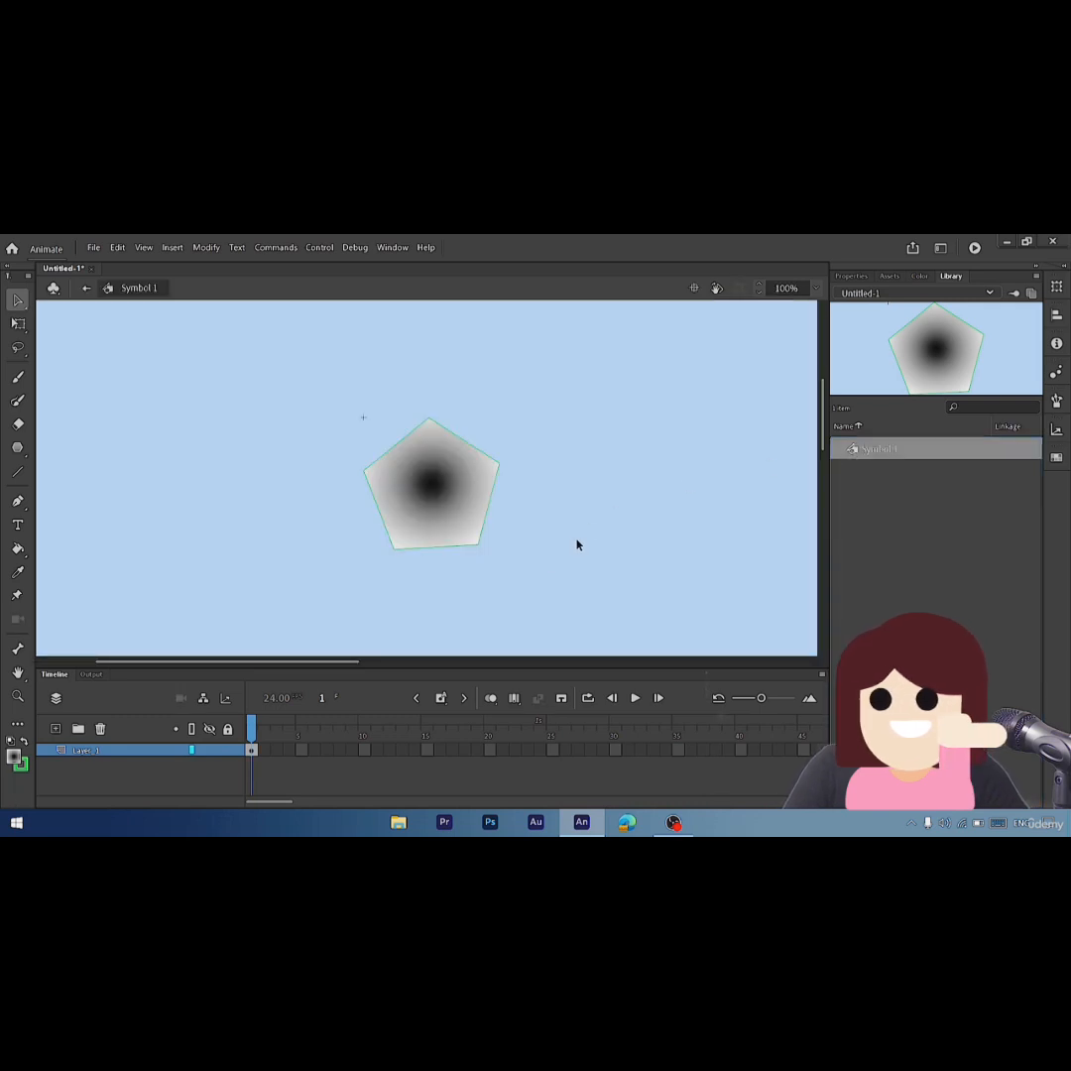
- Change the pentagon's fill to a linear gradient and add a purple 9243EB color stop near its white end
click(458, 508)
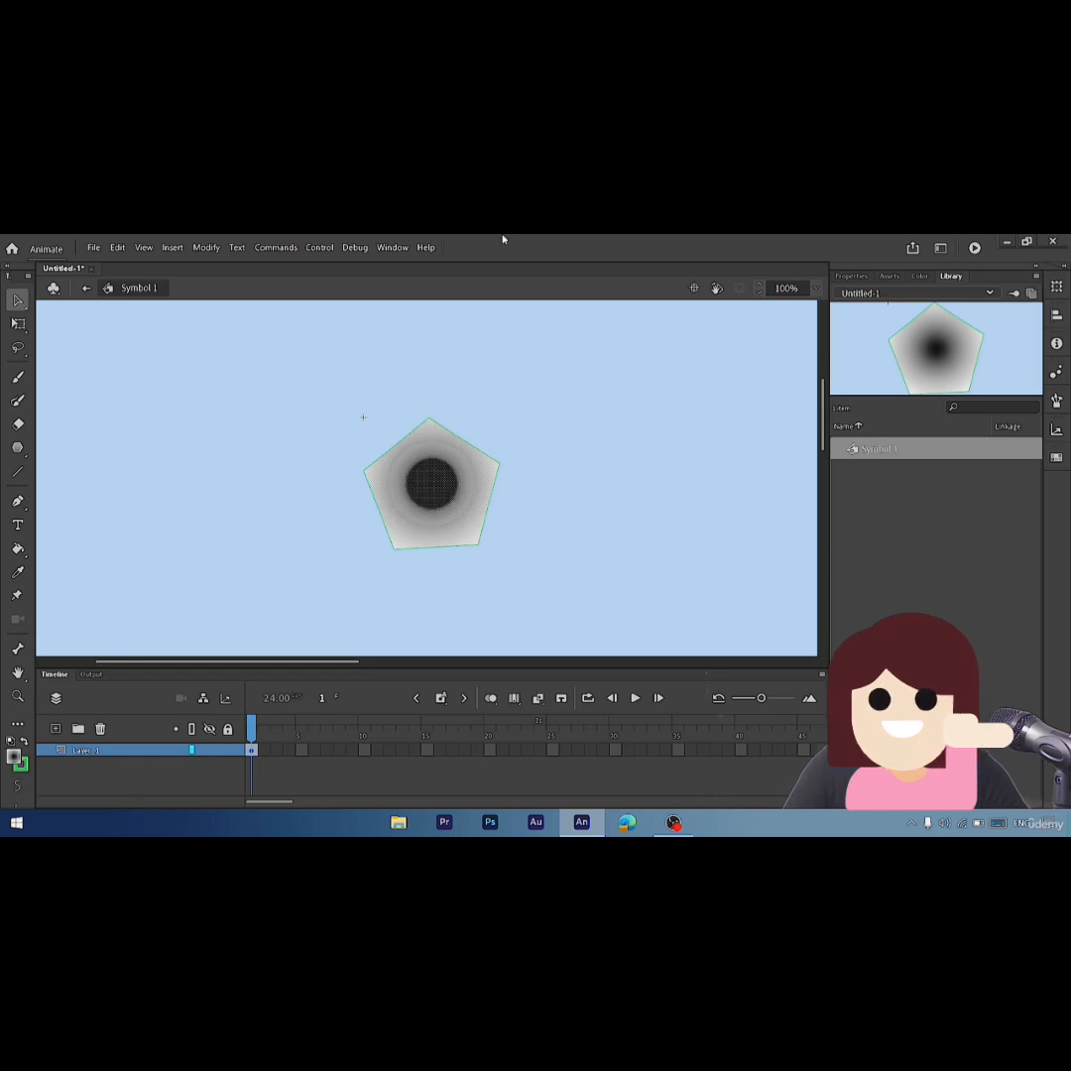
click(919, 275)
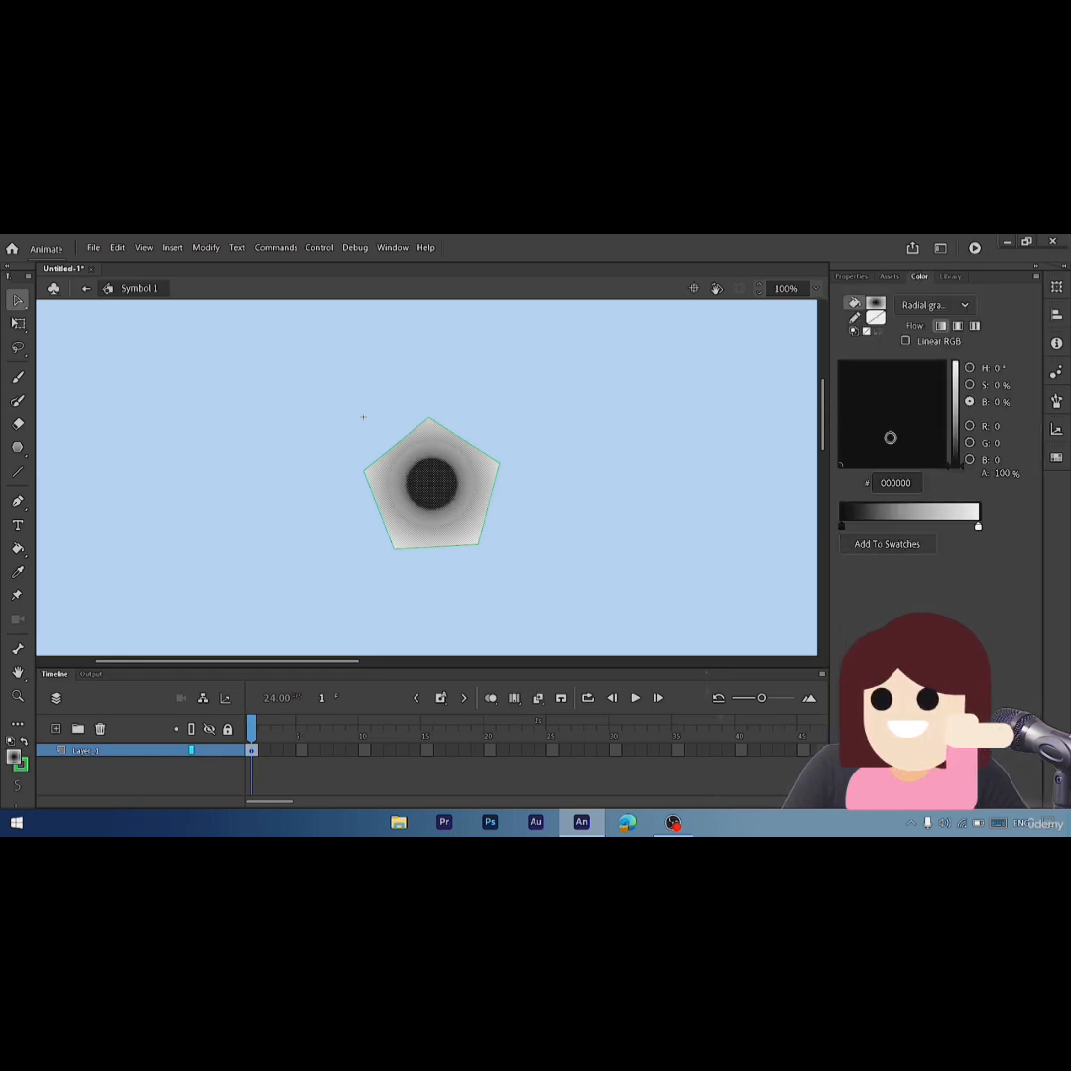
click(937, 306)
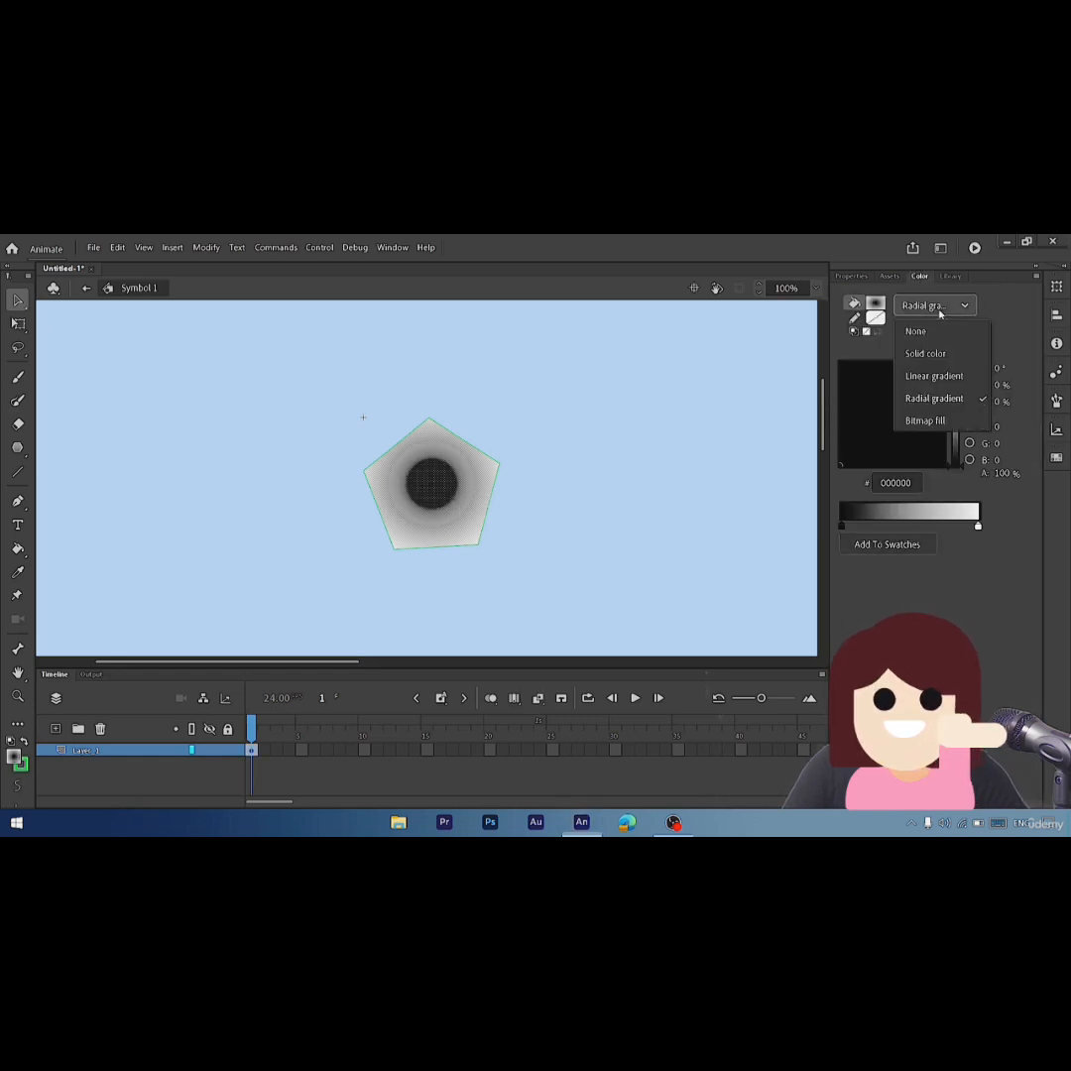
click(932, 377)
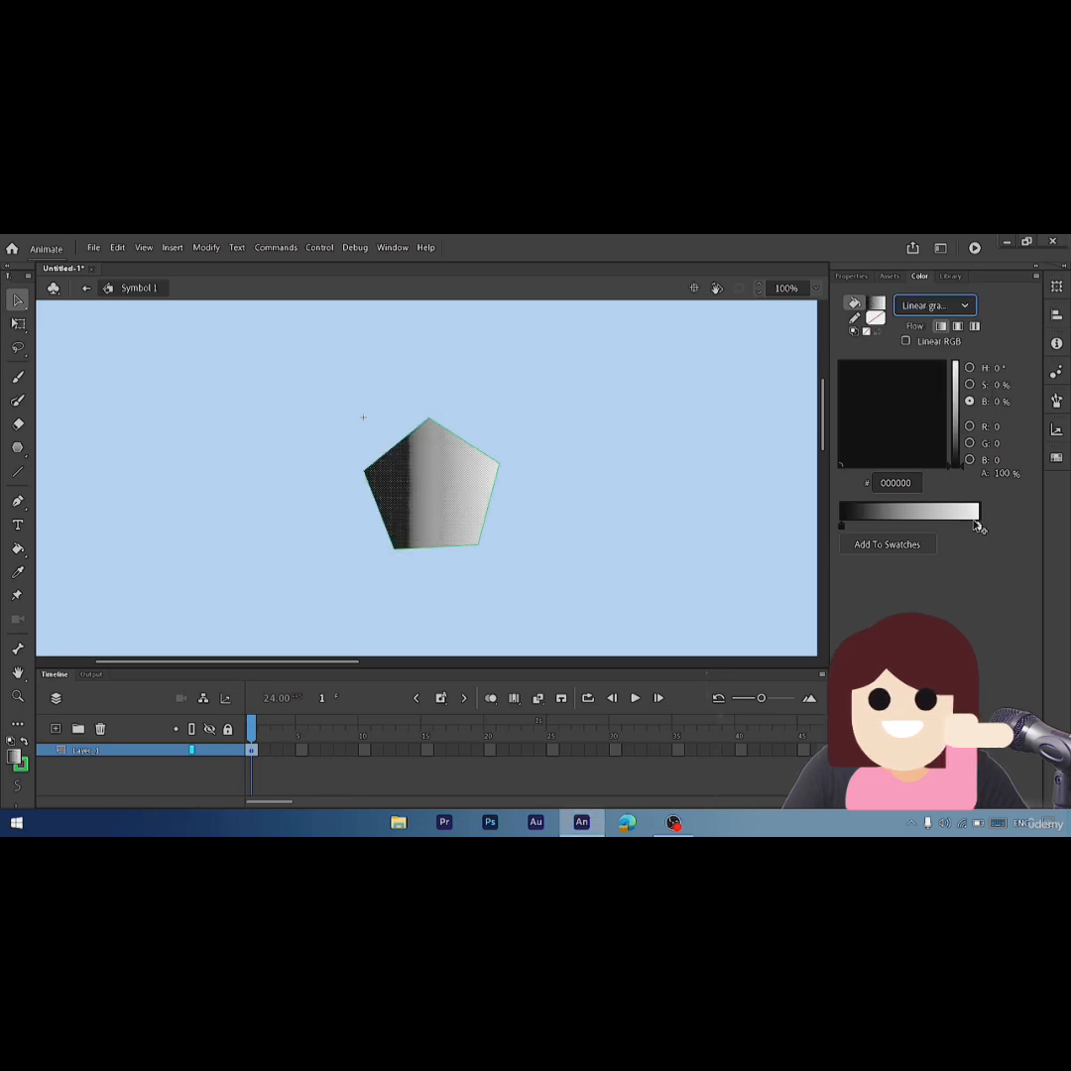
click(968, 516)
click(917, 389)
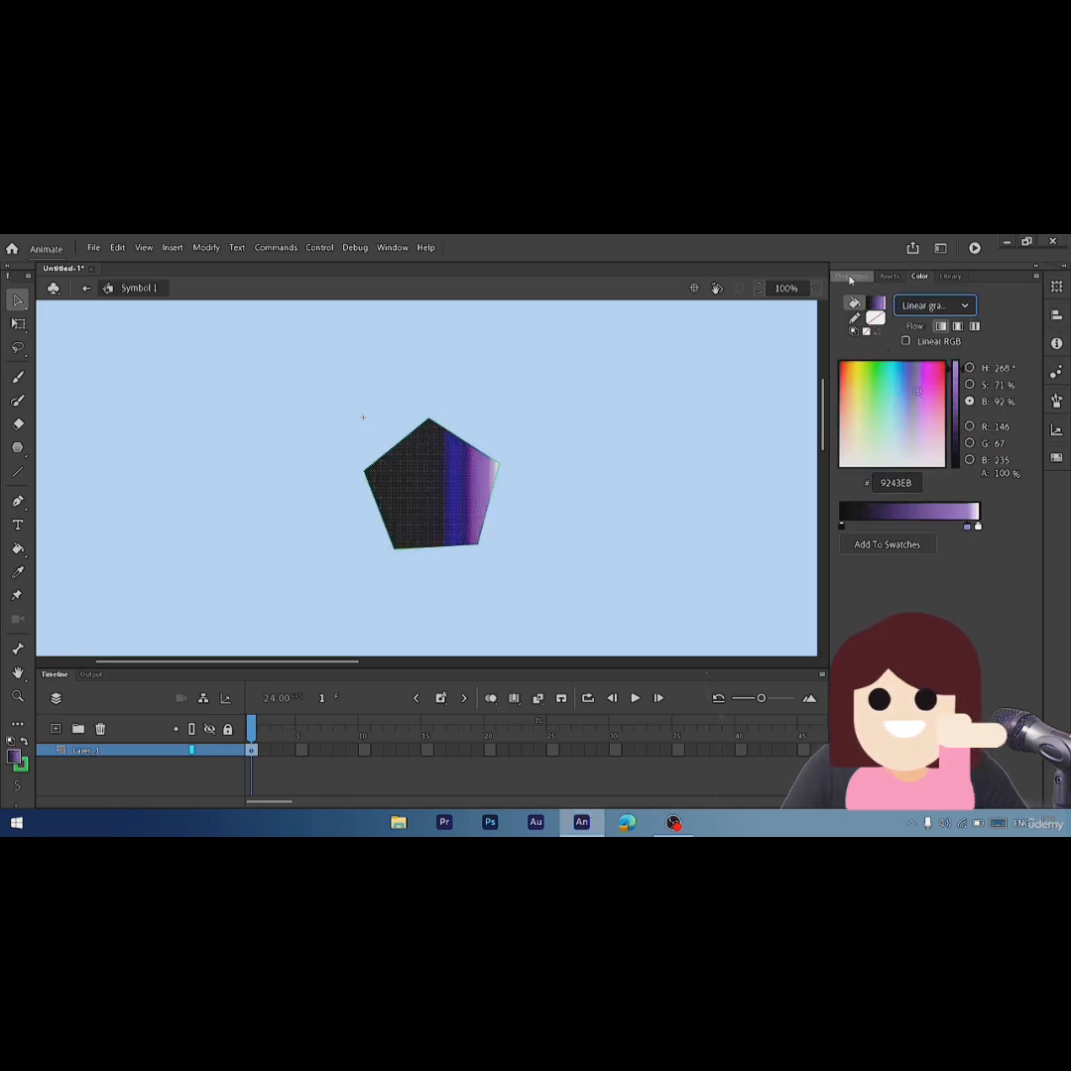
- Return to Scene 1 with the library shown and delete all the pentagons and circles from the stage
click(949, 276)
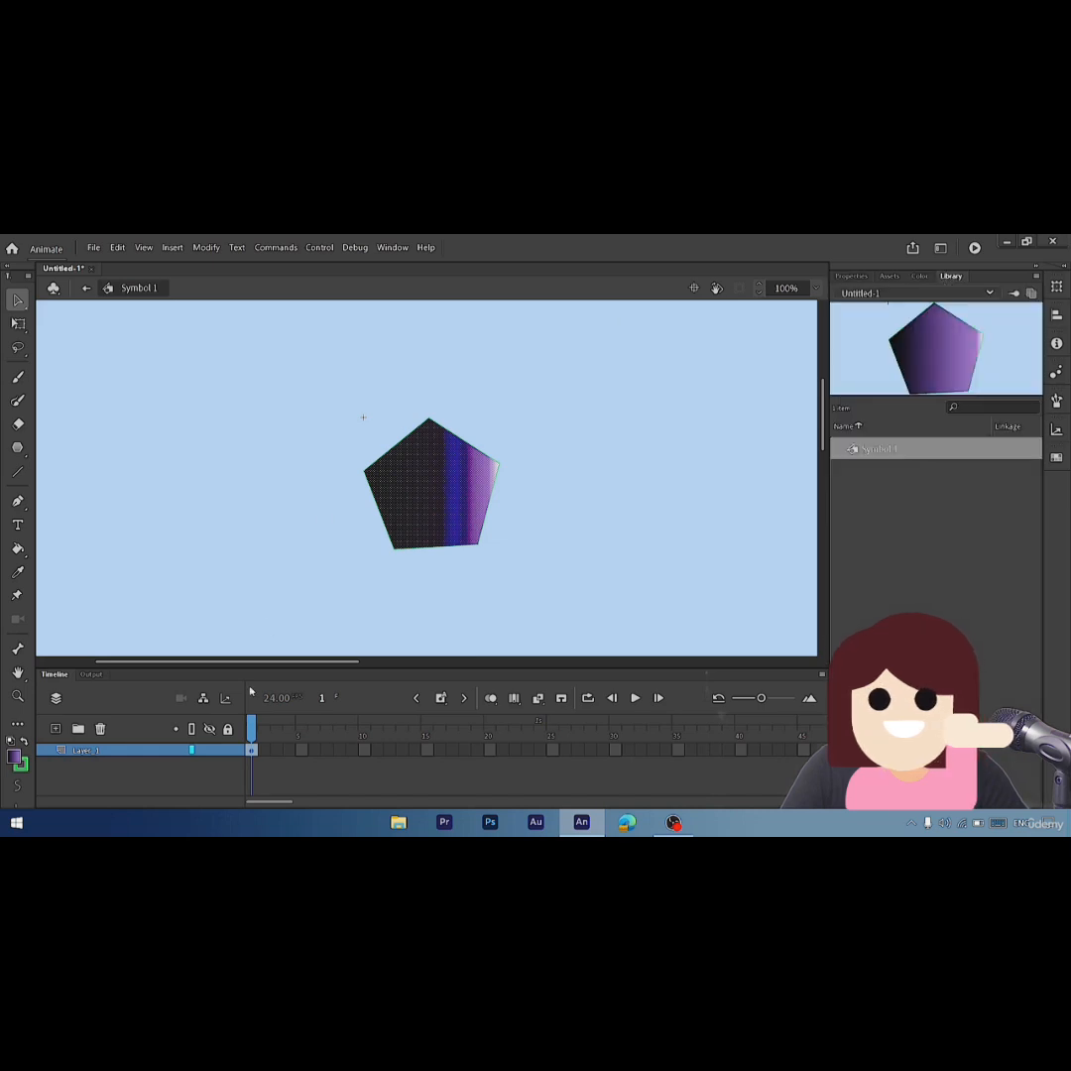
click(86, 287)
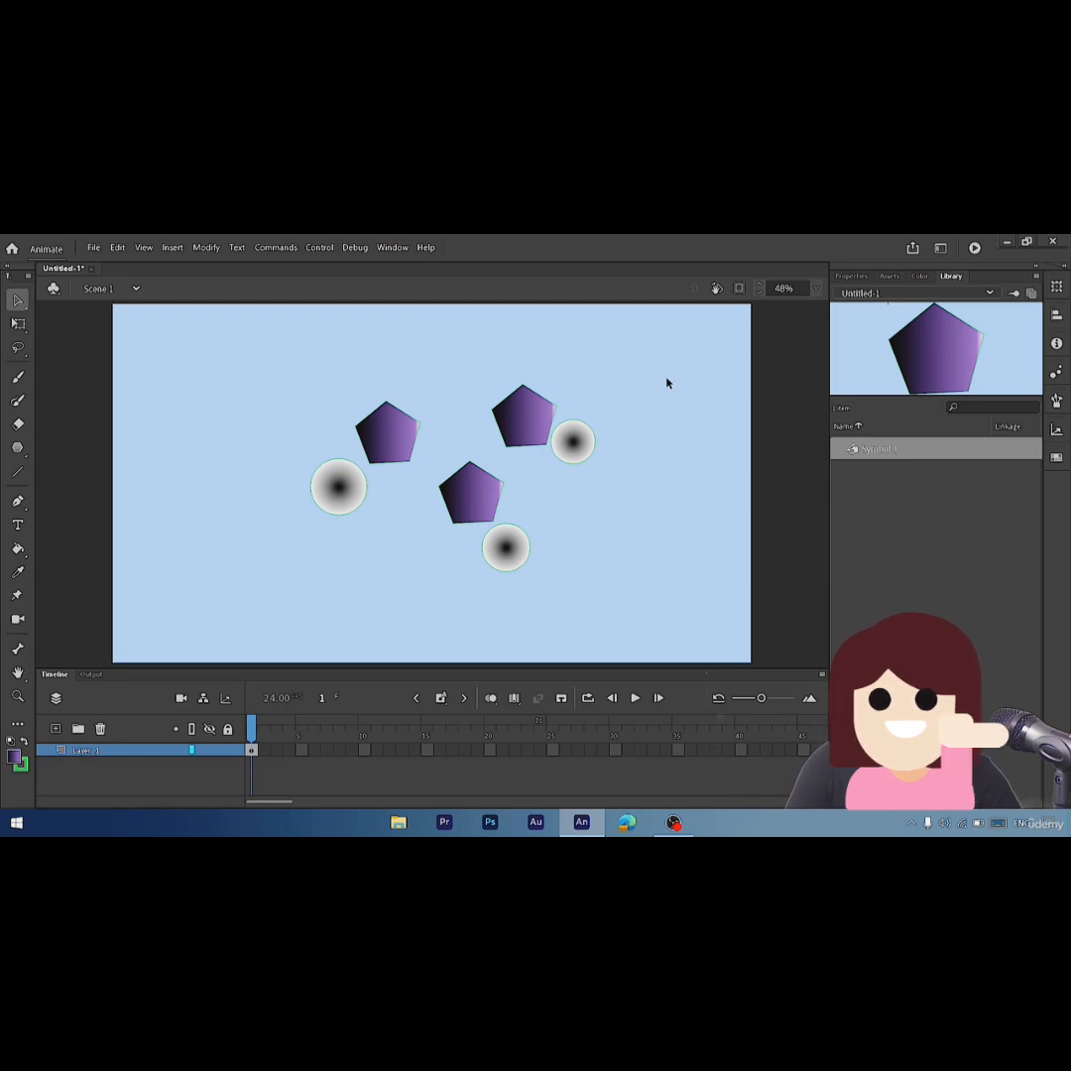
drag(665, 376, 596, 552)
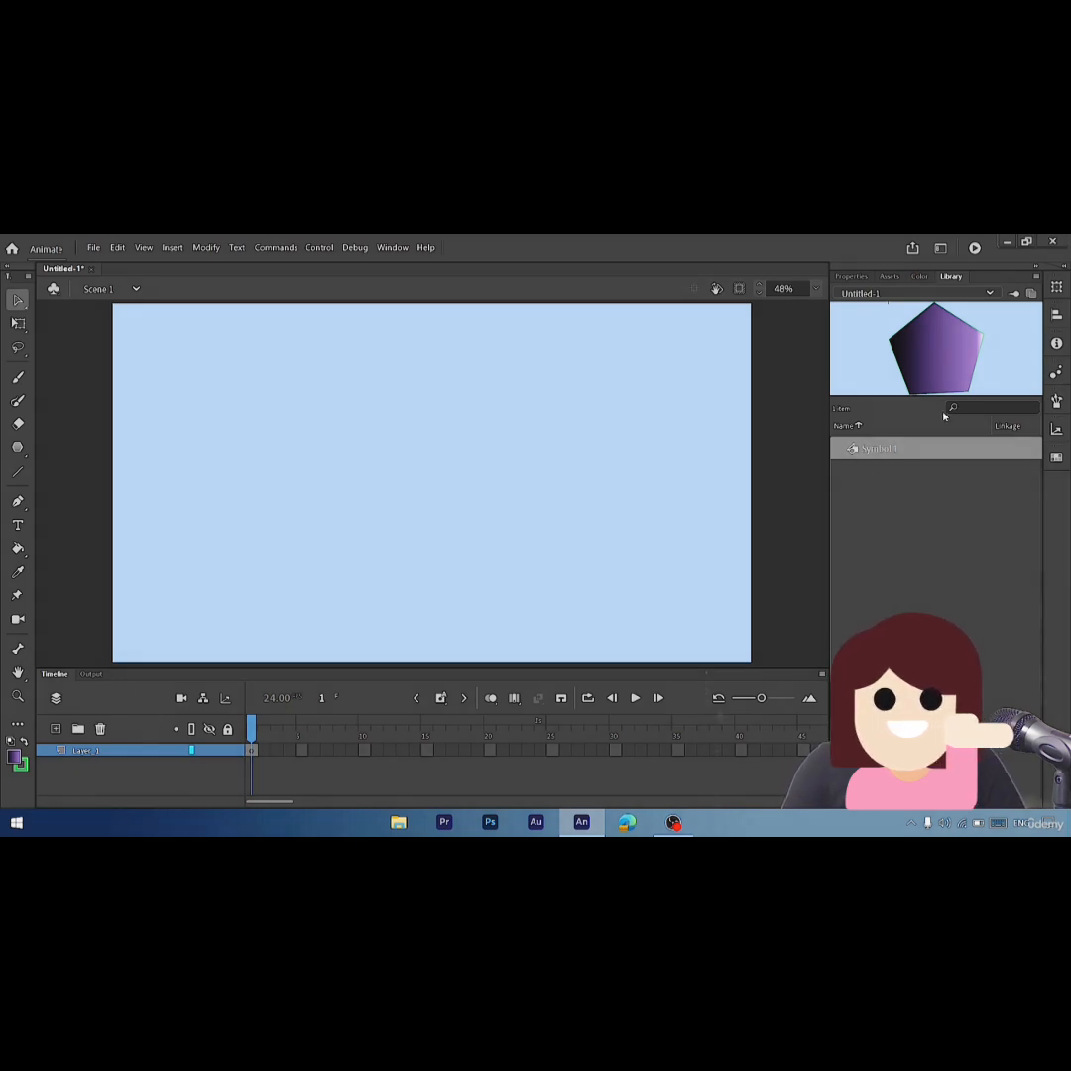
- Look at the rotate, skew and 3D rotation settings in Transform and close them again
click(1057, 287)
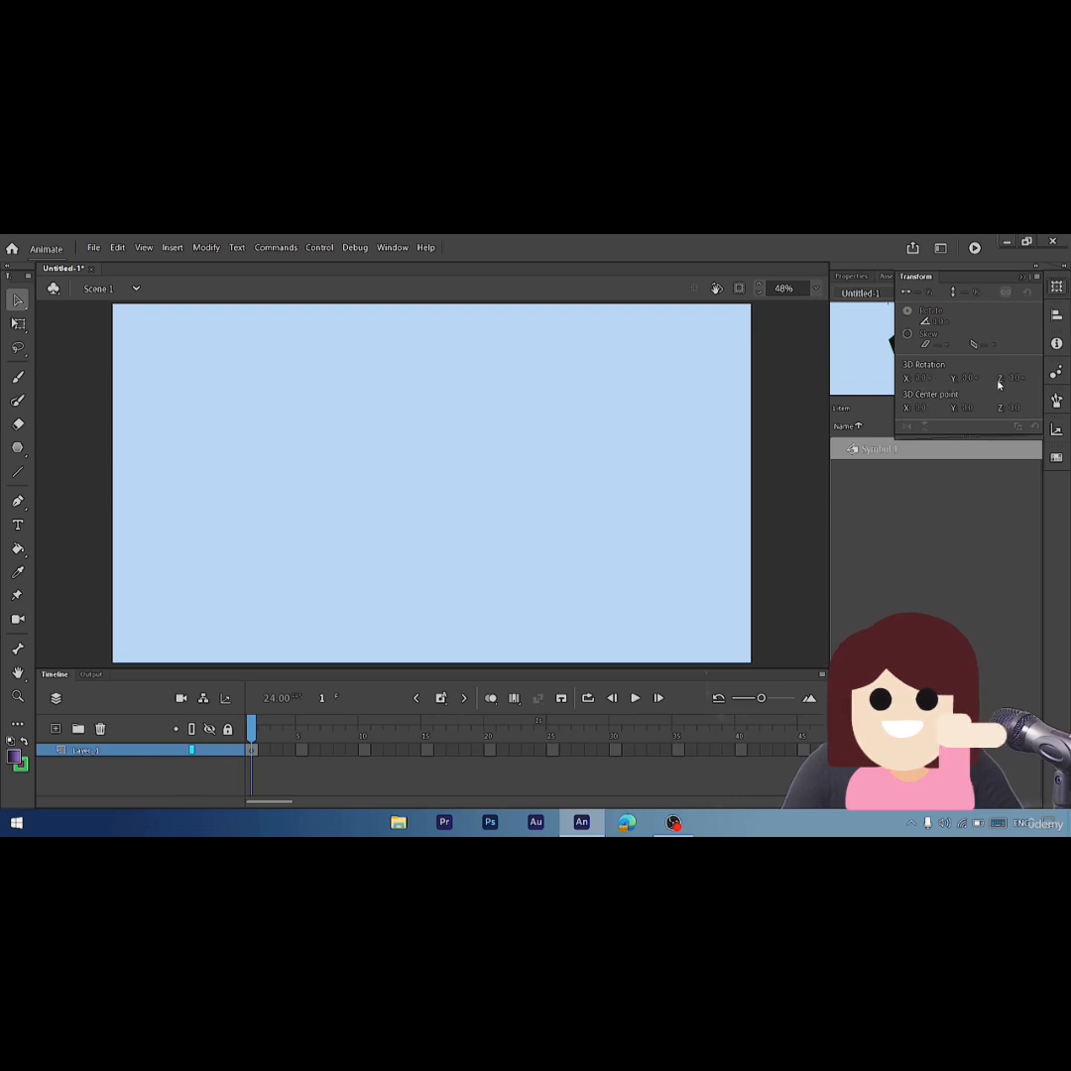
click(1060, 288)
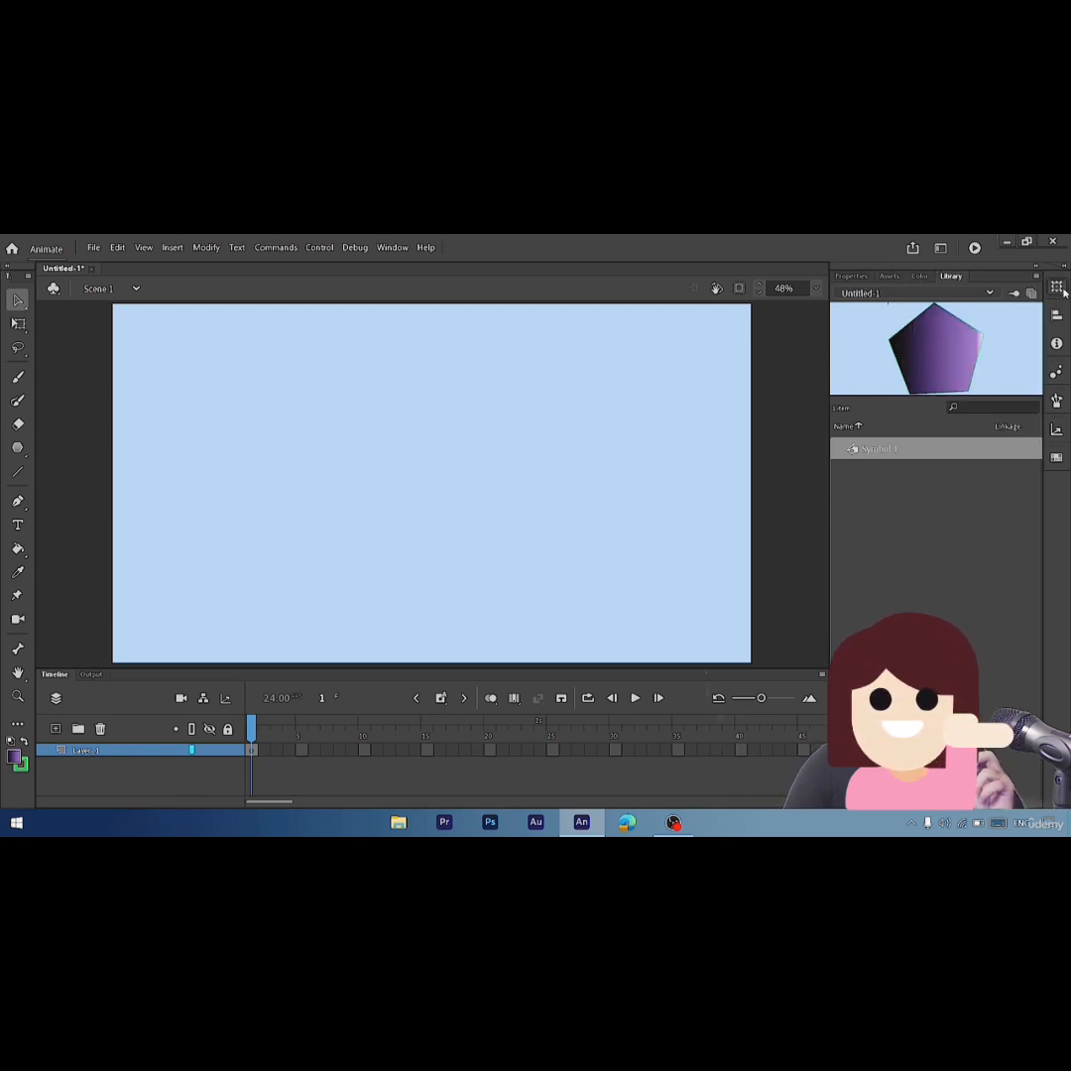
- Draw a purple gradient pentagon in the upper-left part of the stage and look at the Transform settings
click(19, 448)
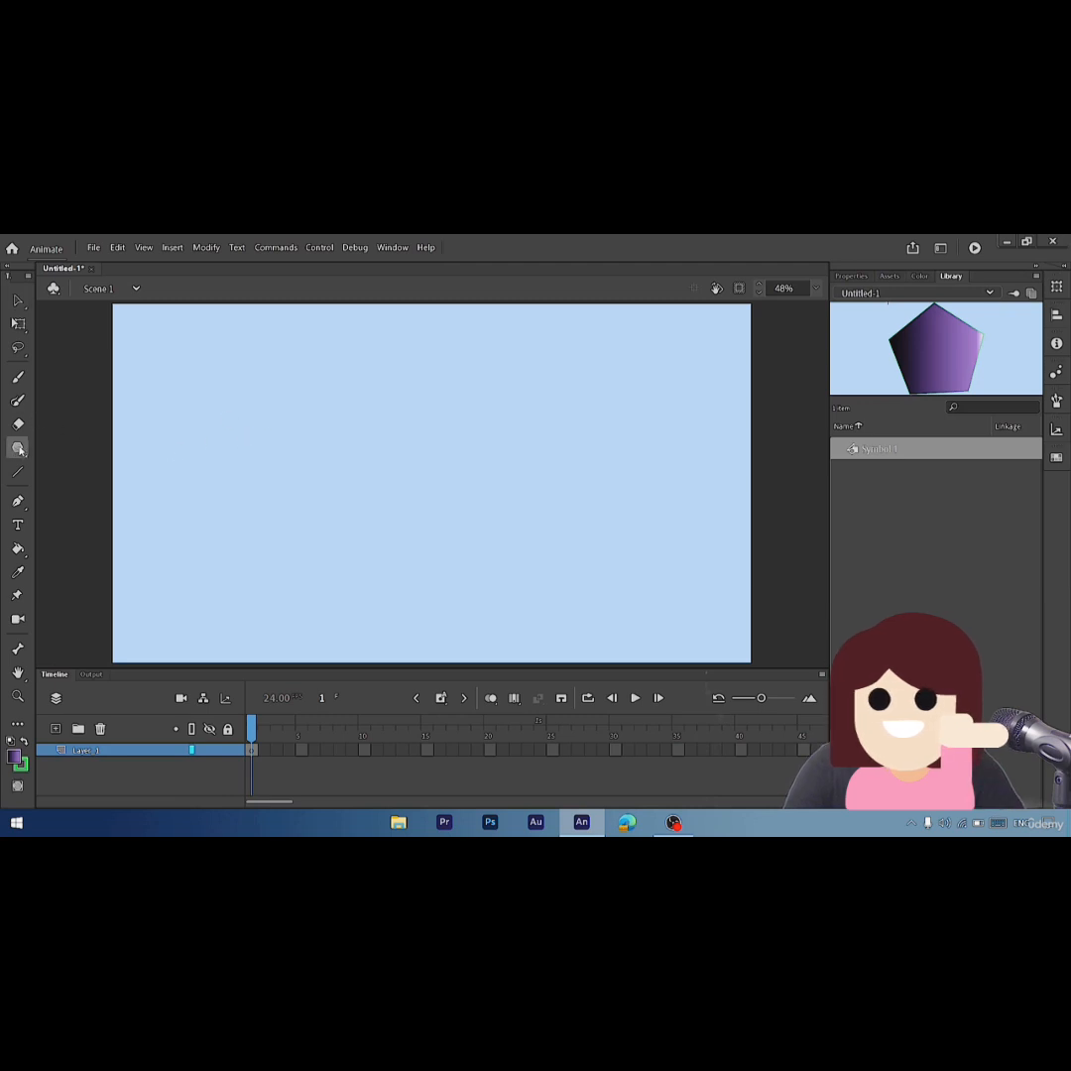
drag(326, 426, 397, 515)
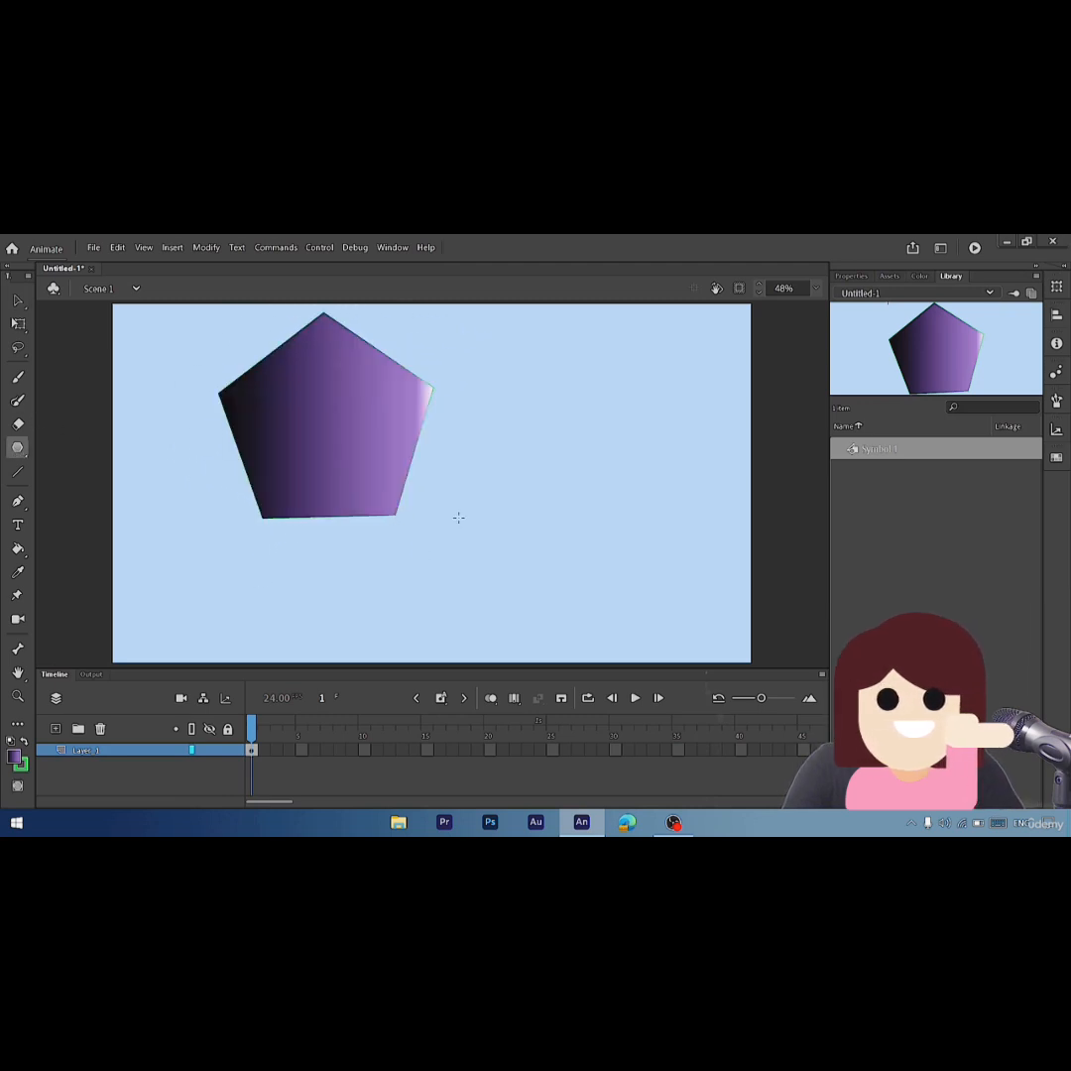
click(1059, 290)
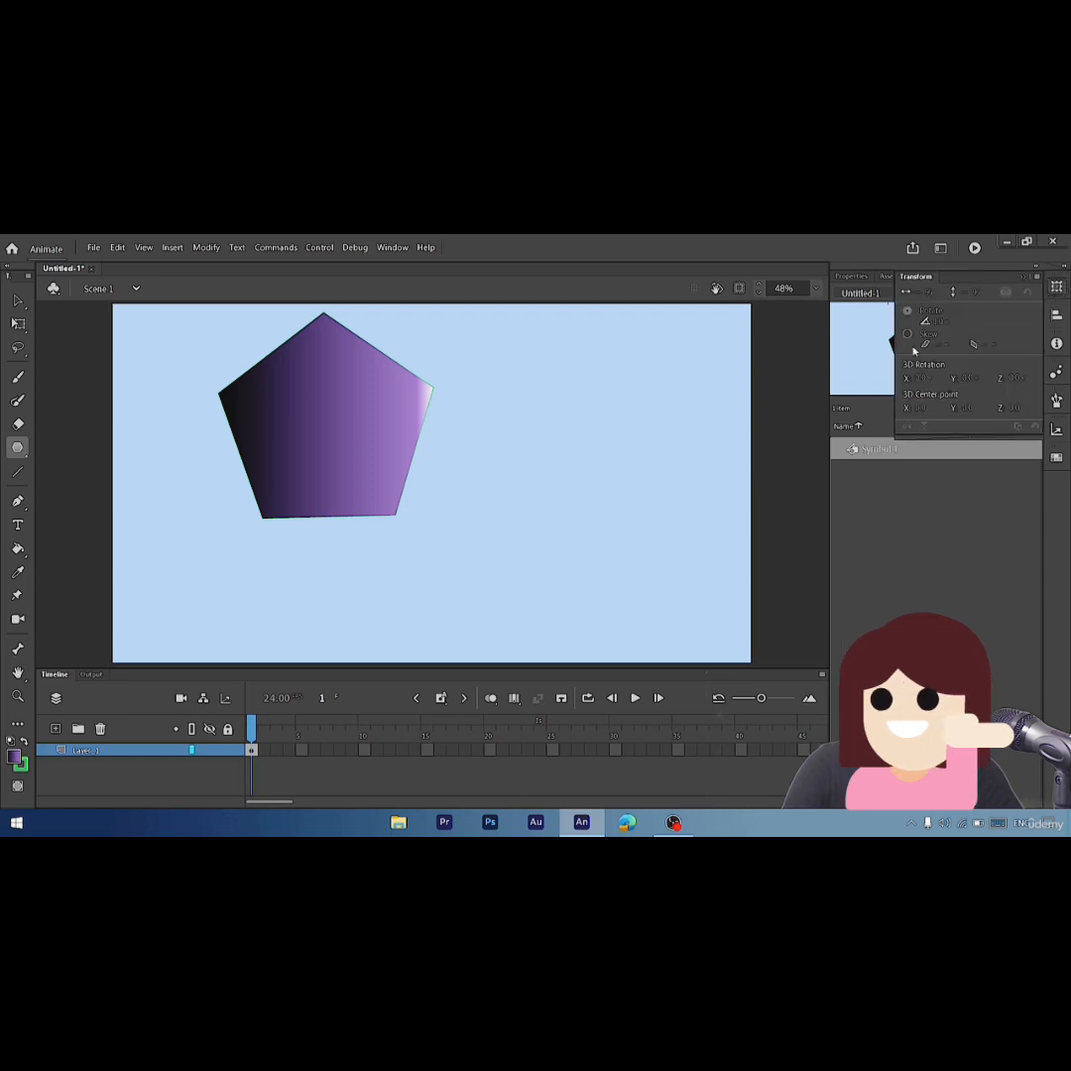
click(1058, 290)
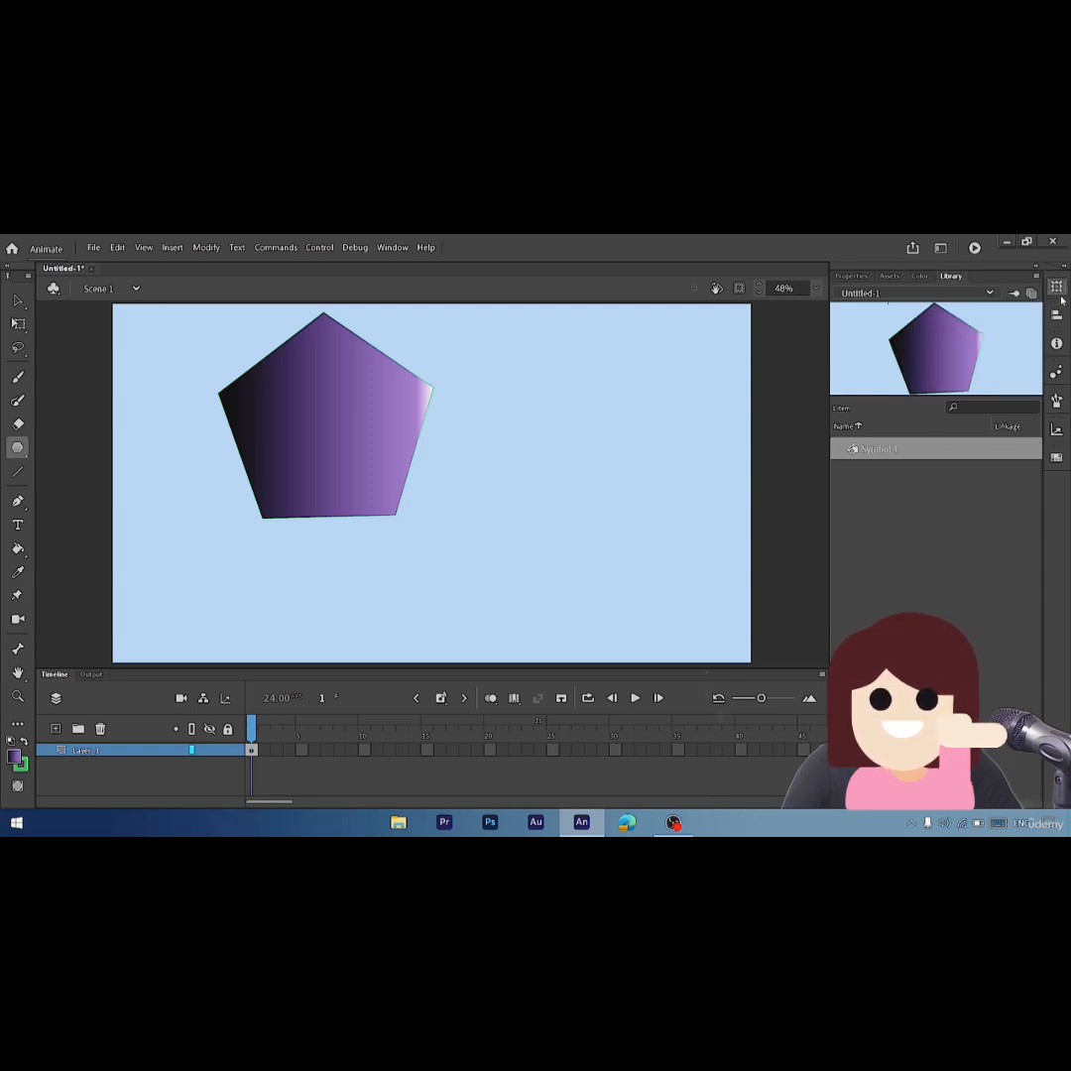
- Center the whole pentagon horizontally and vertically on the stage with Align to stage, and deselect it
click(1059, 317)
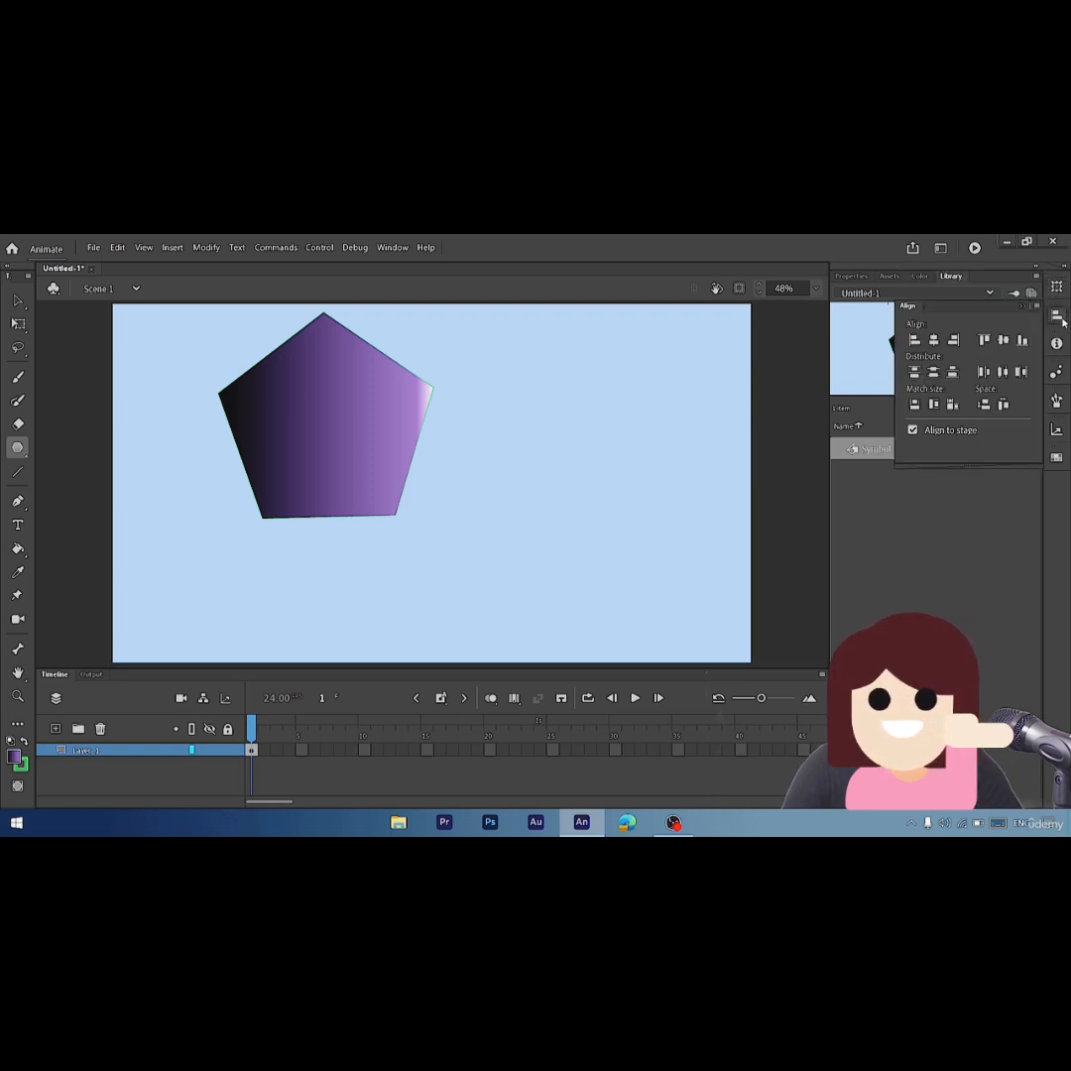
click(586, 250)
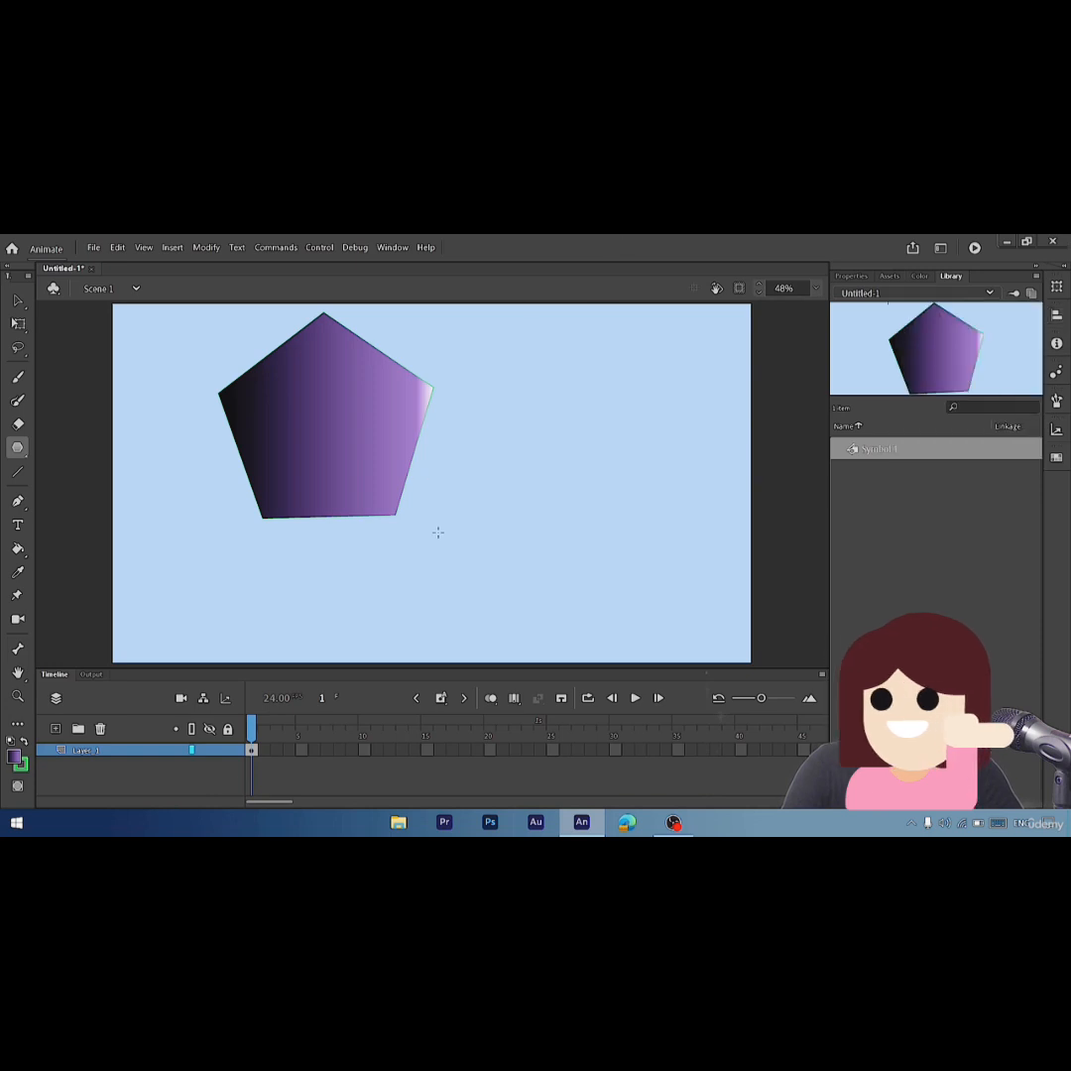
click(20, 301)
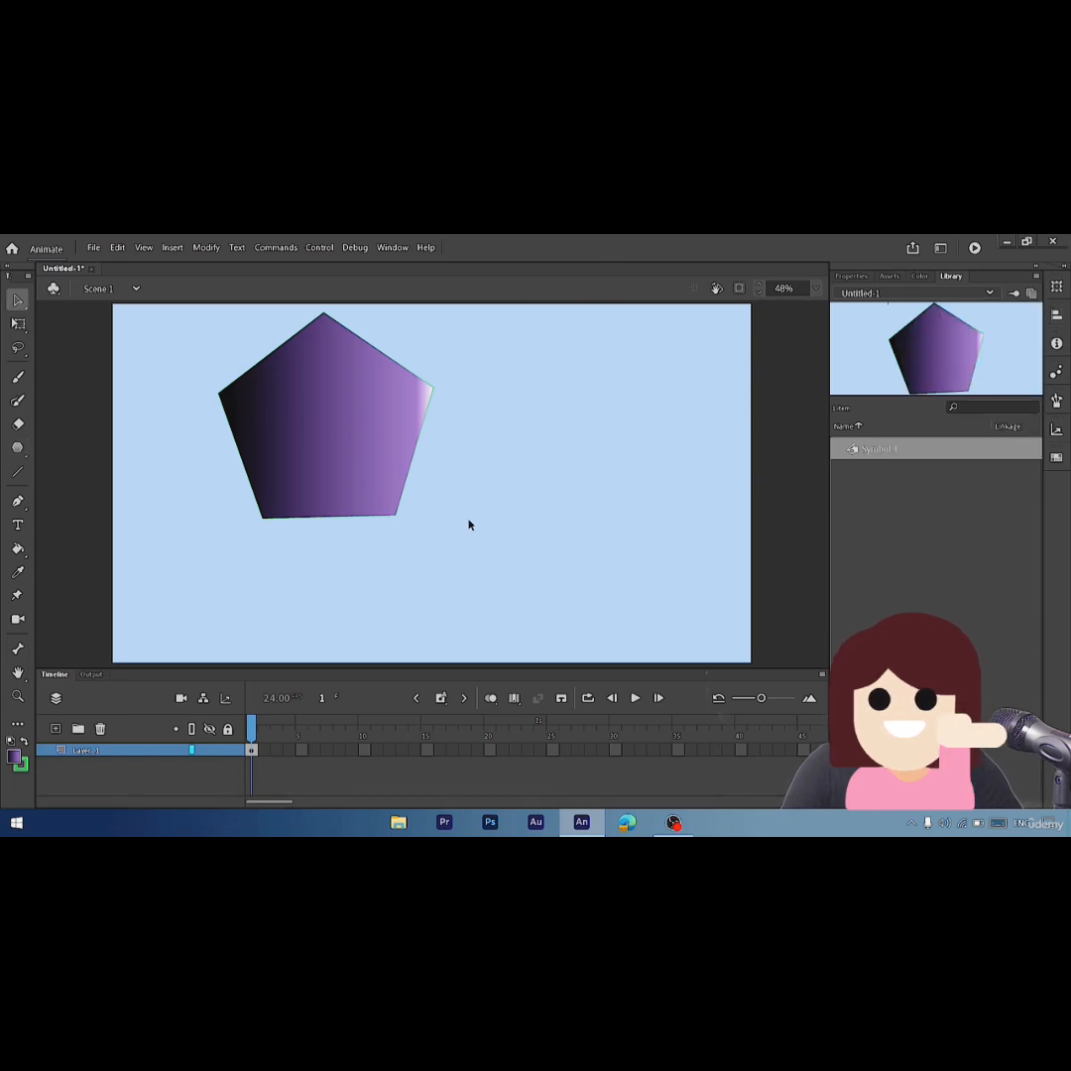
drag(481, 530, 139, 303)
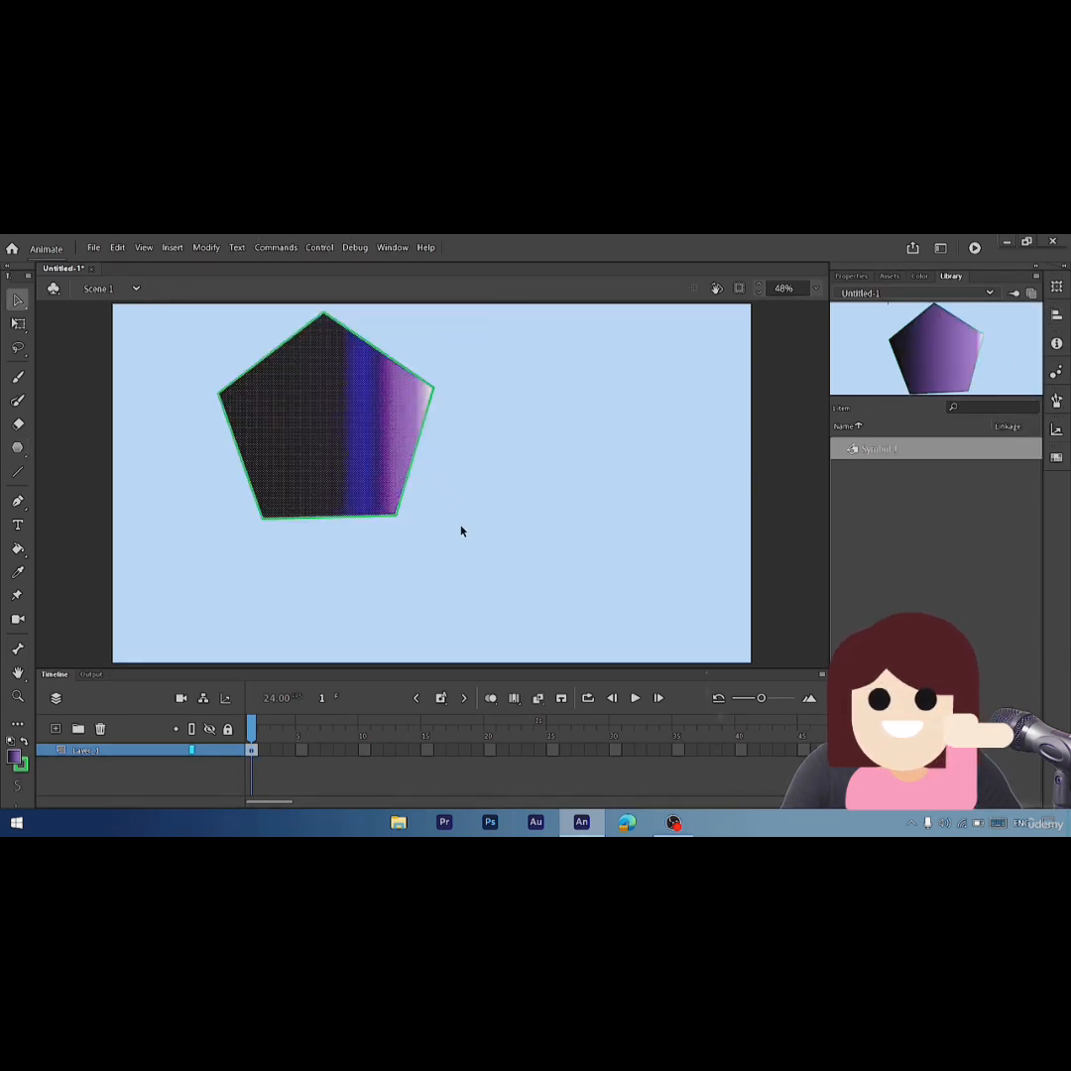
click(1055, 317)
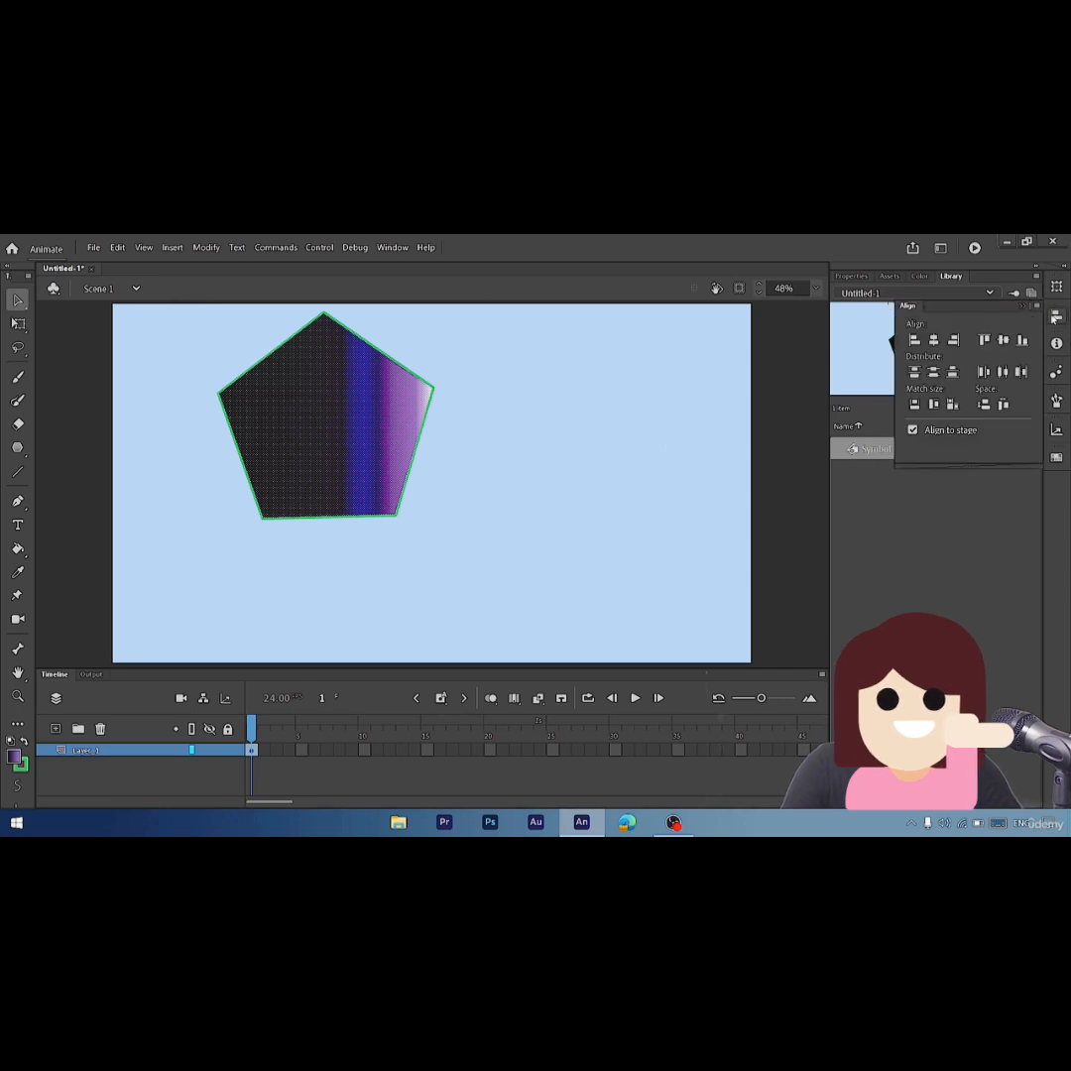
click(933, 342)
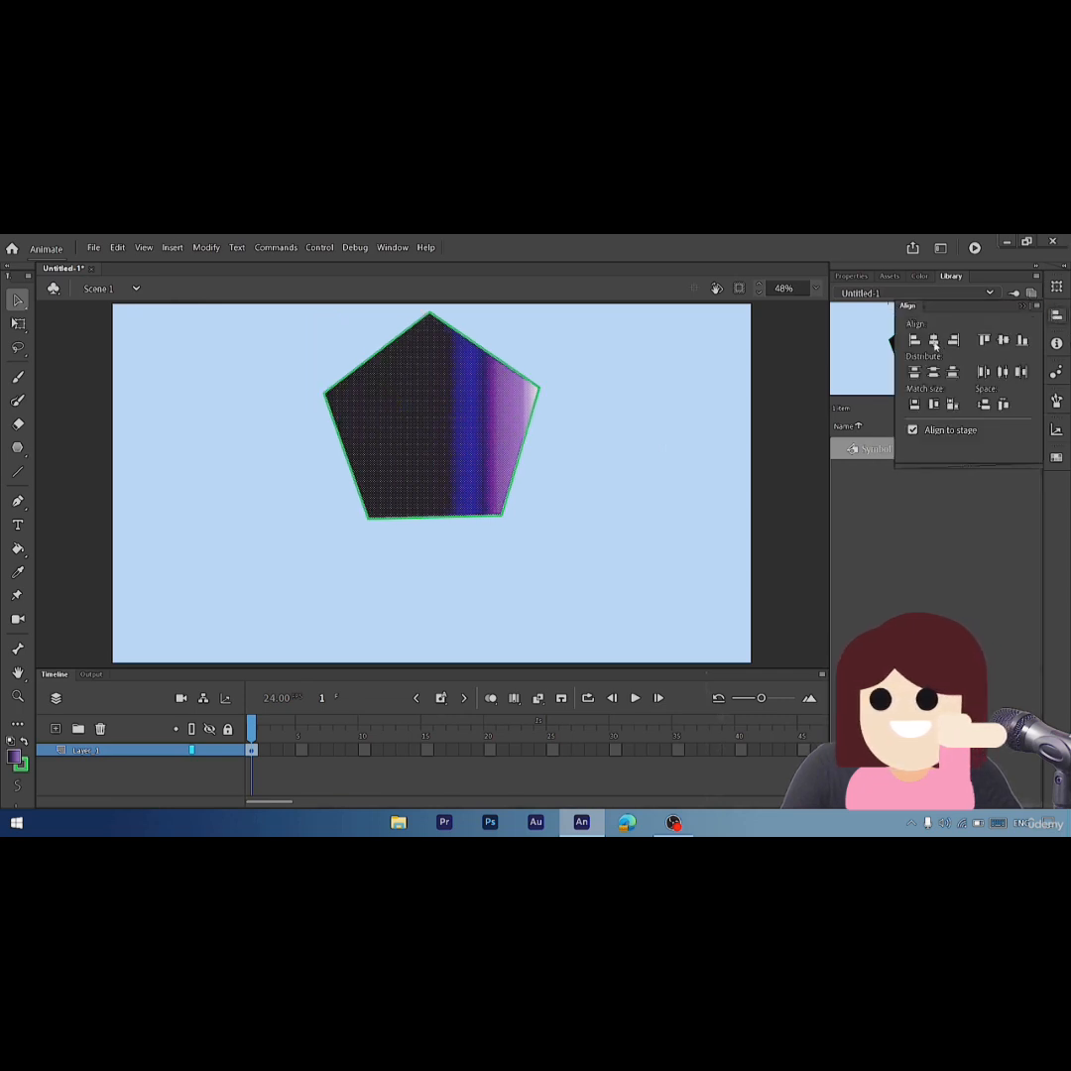
click(1004, 341)
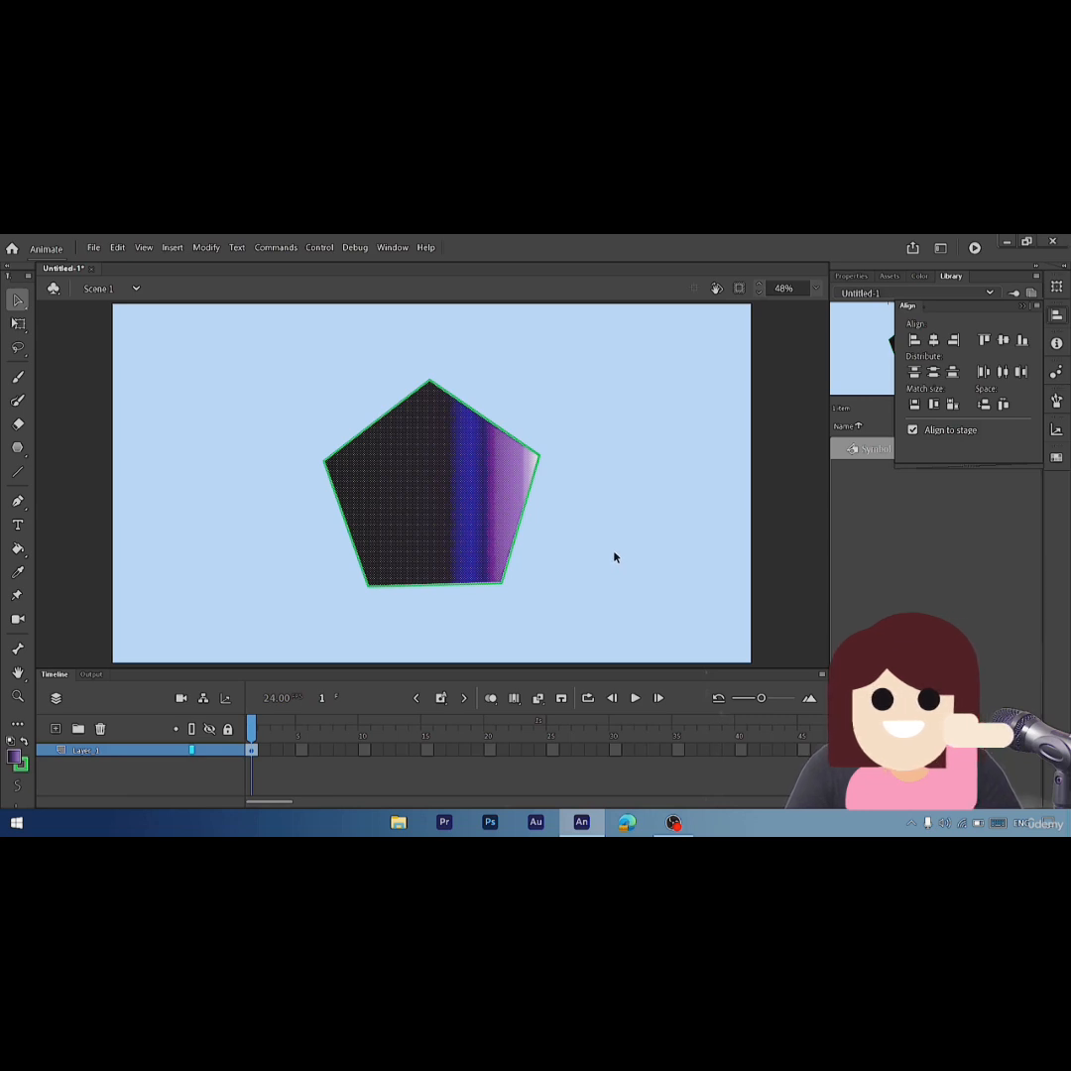
key(ctrl+minus)
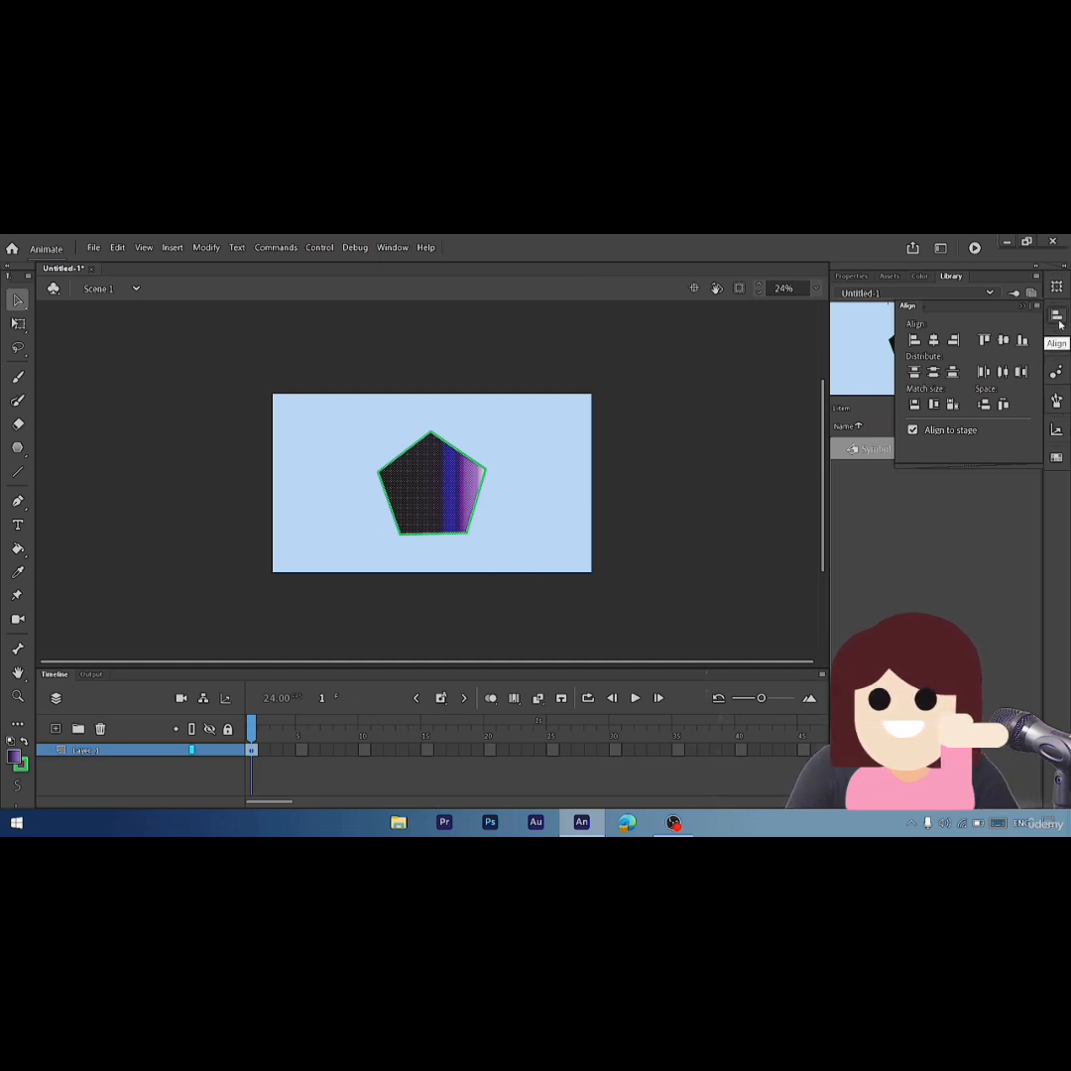
key(ctrl+equal)
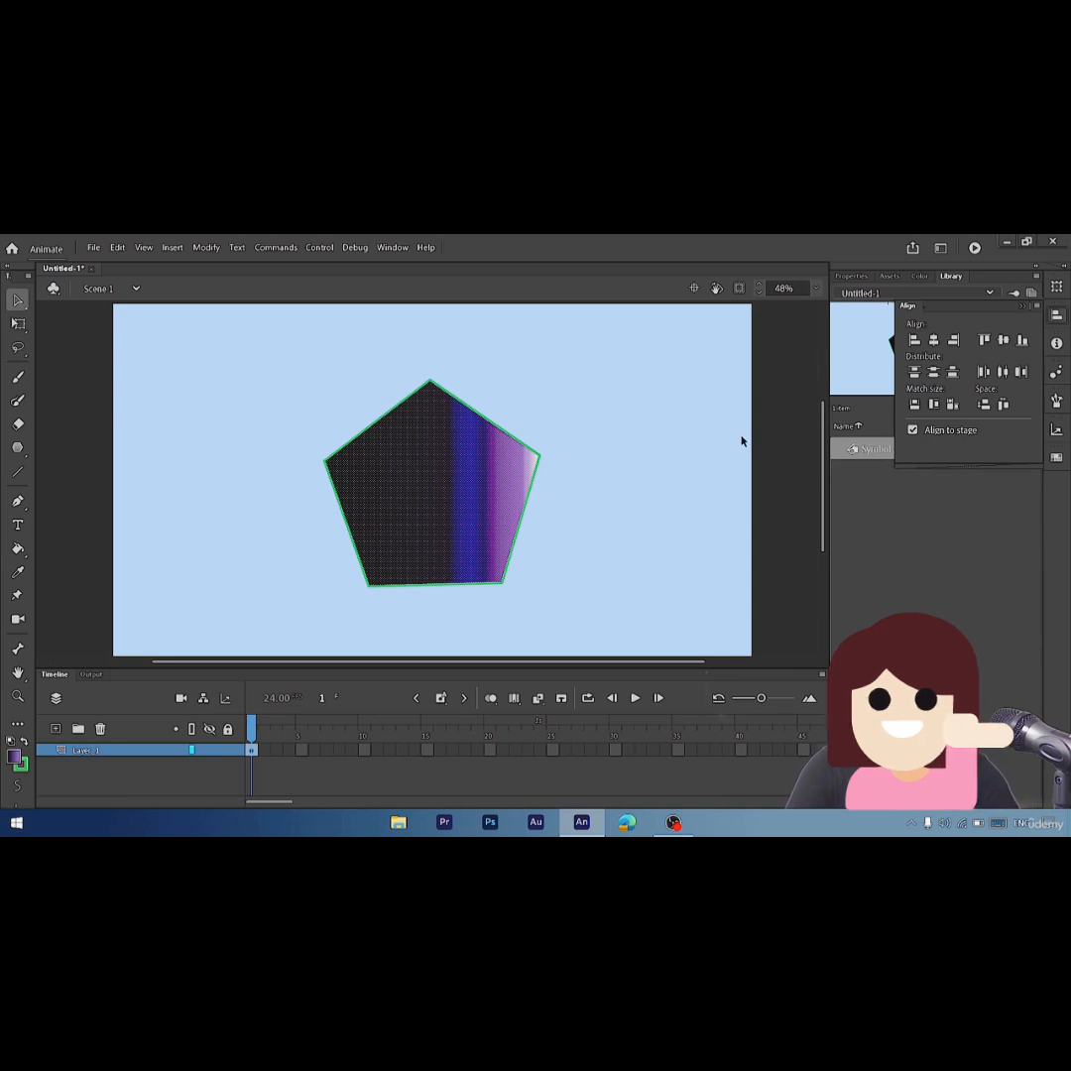
click(712, 449)
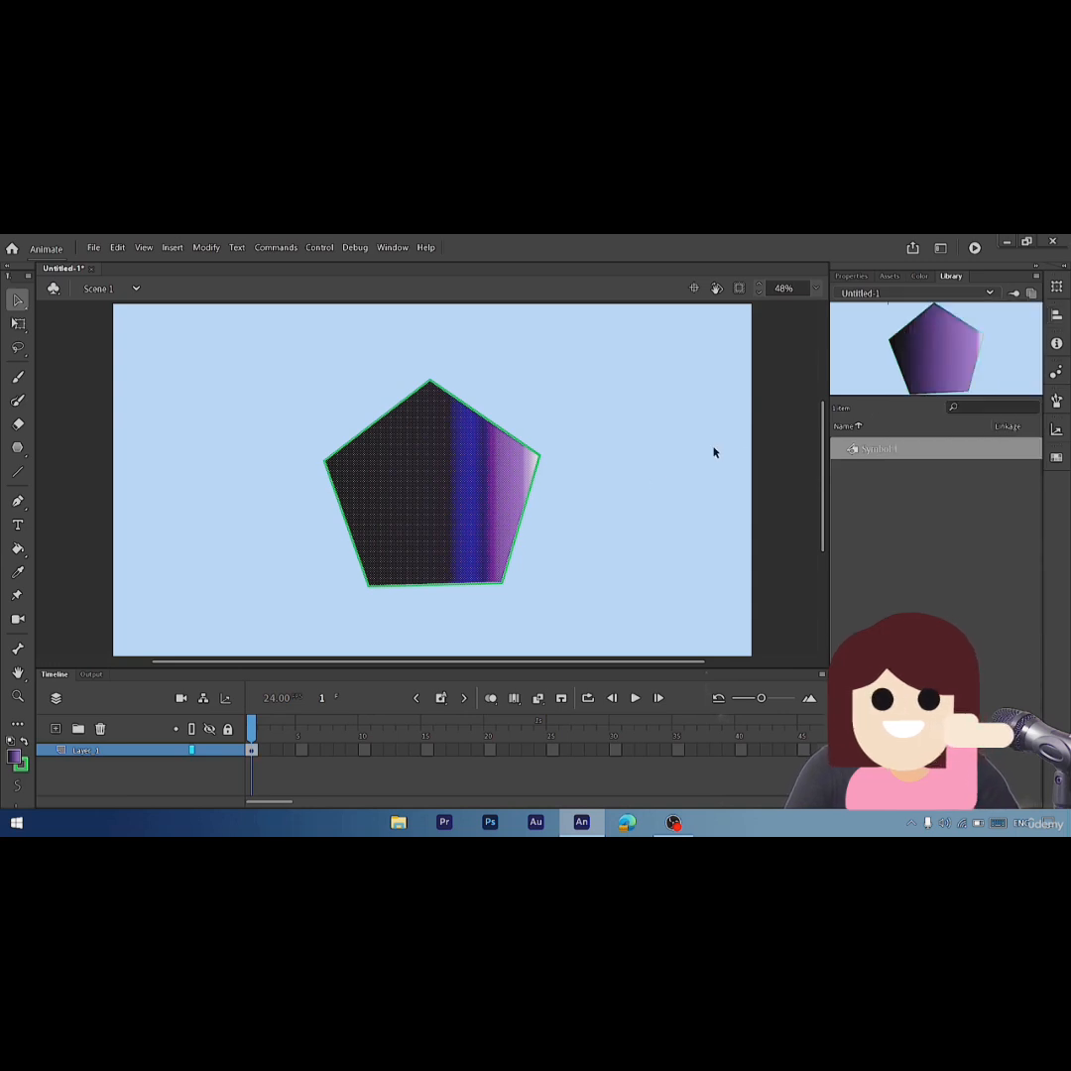
- Preview the fly-in-bottom, fly-in-left and fly-in-right motion presets
click(1059, 371)
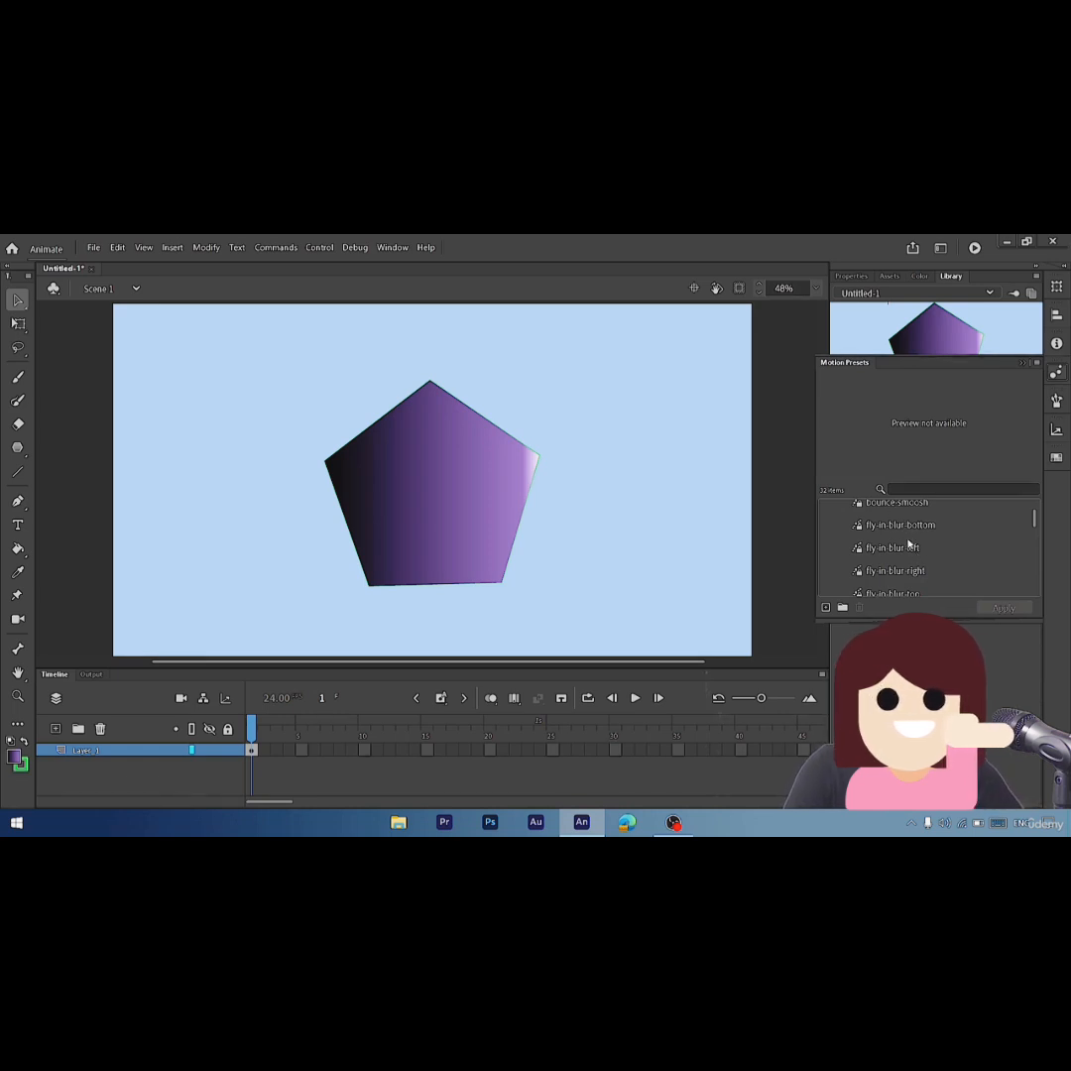
drag(1035, 521, 1035, 531)
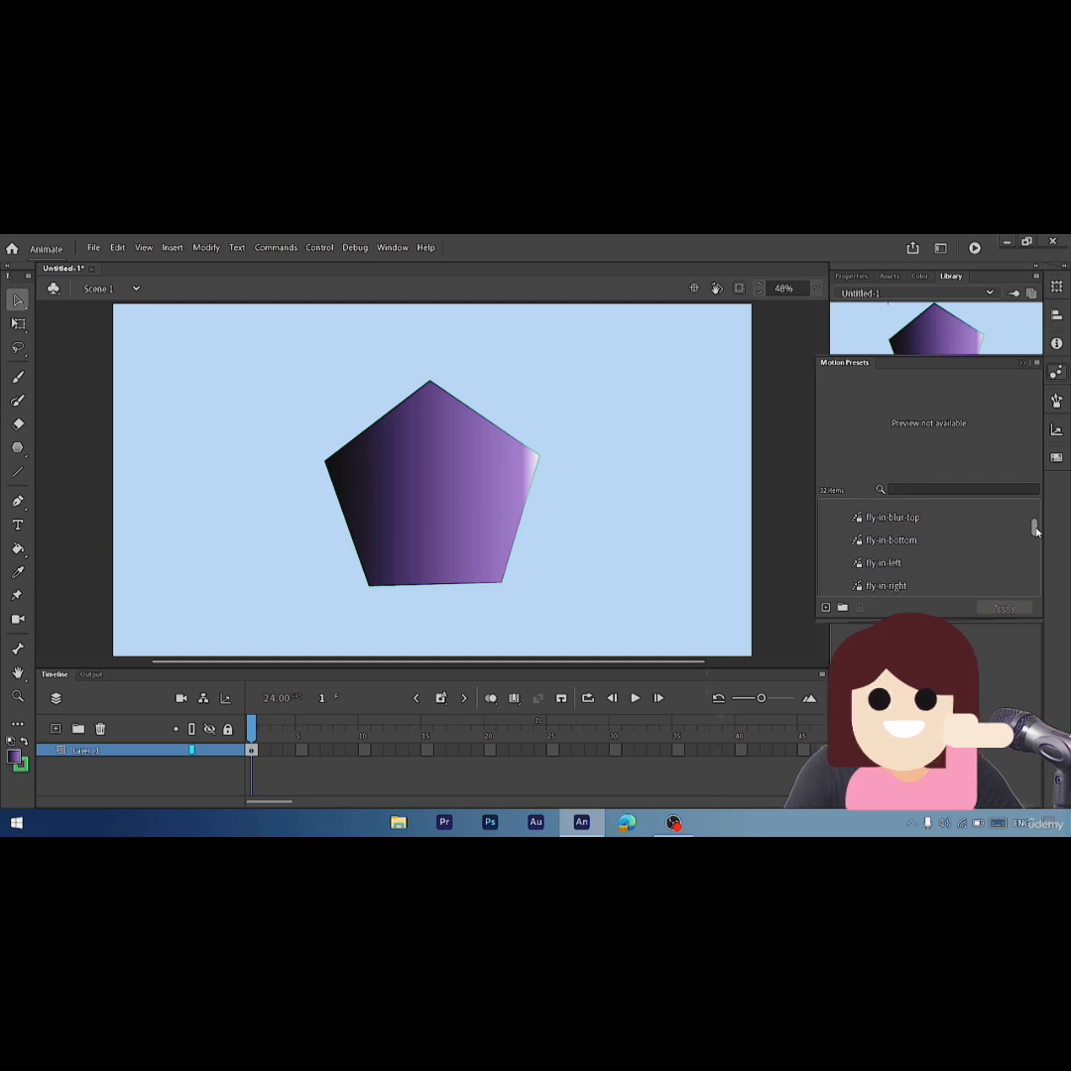
click(922, 541)
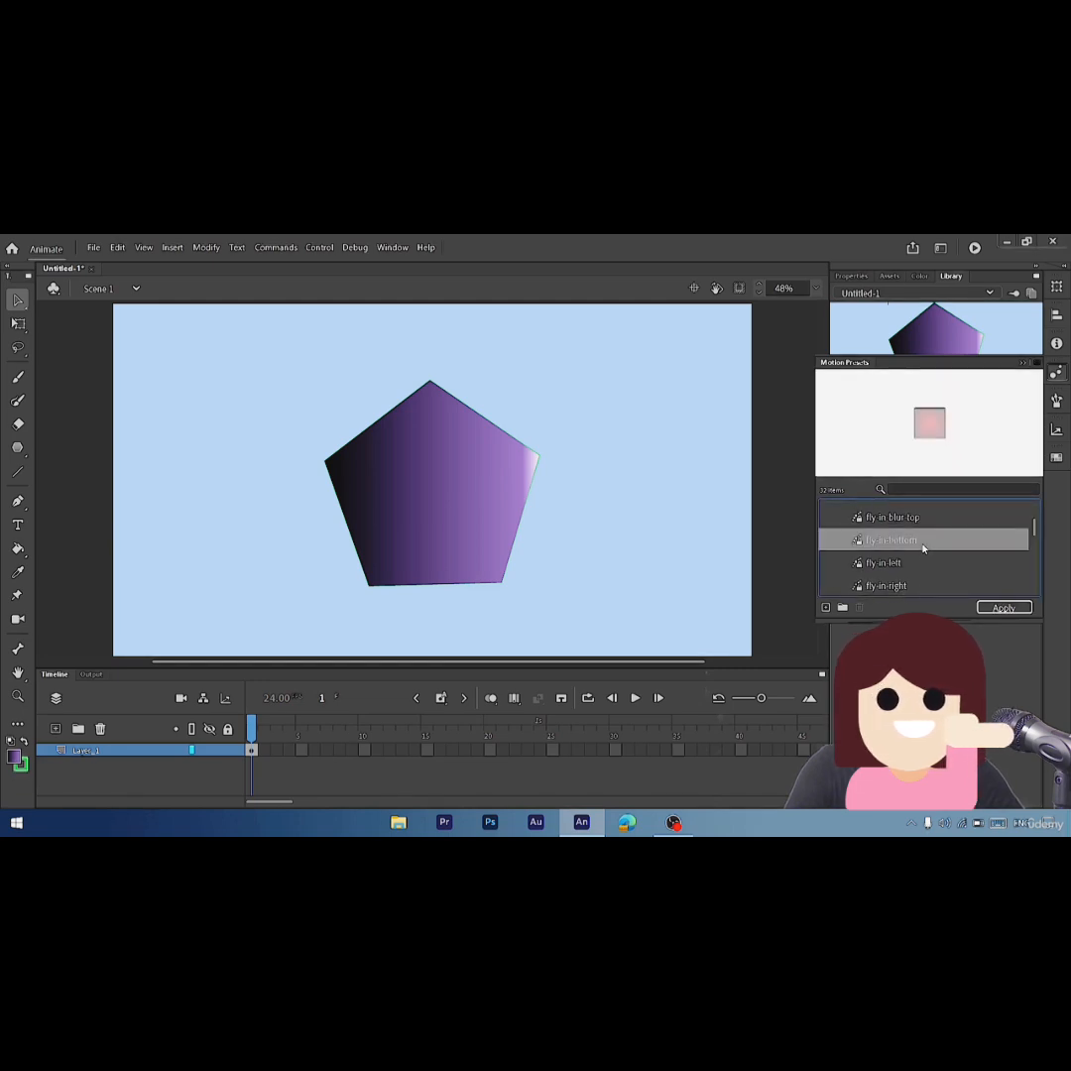
click(868, 565)
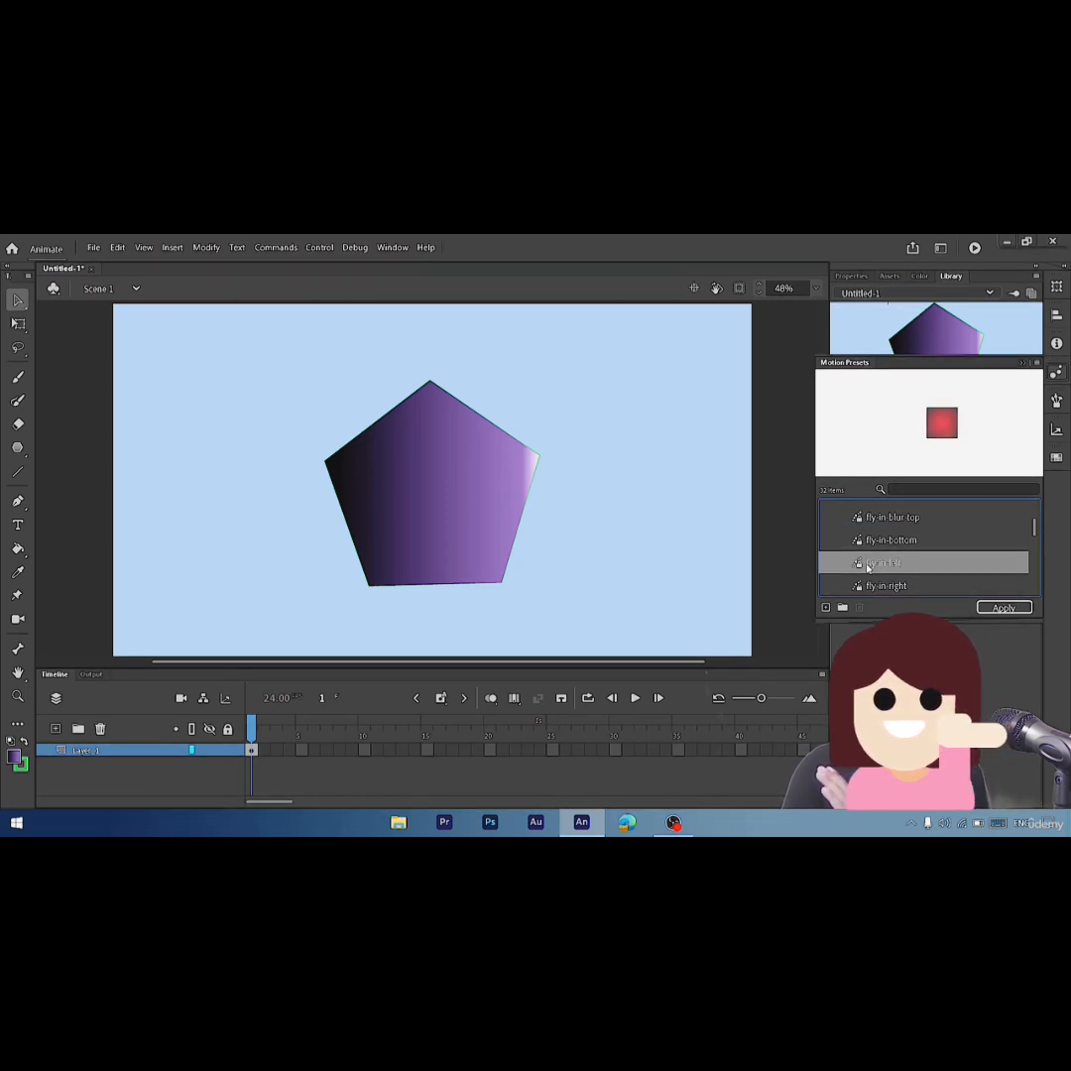
click(855, 585)
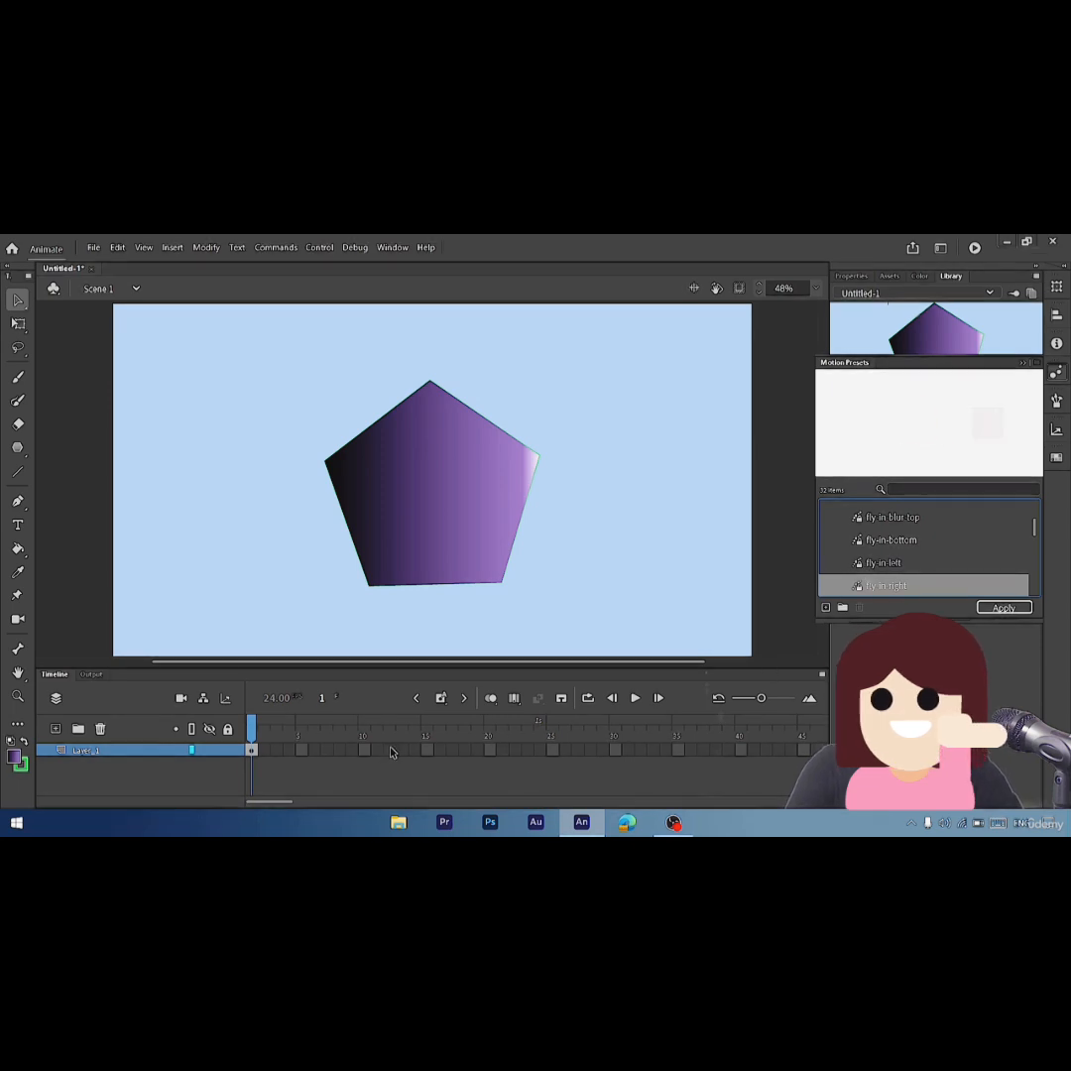
- Insert a keyframe at frame 10 of the pentagon's layer and return the playhead to frame 1
click(365, 756)
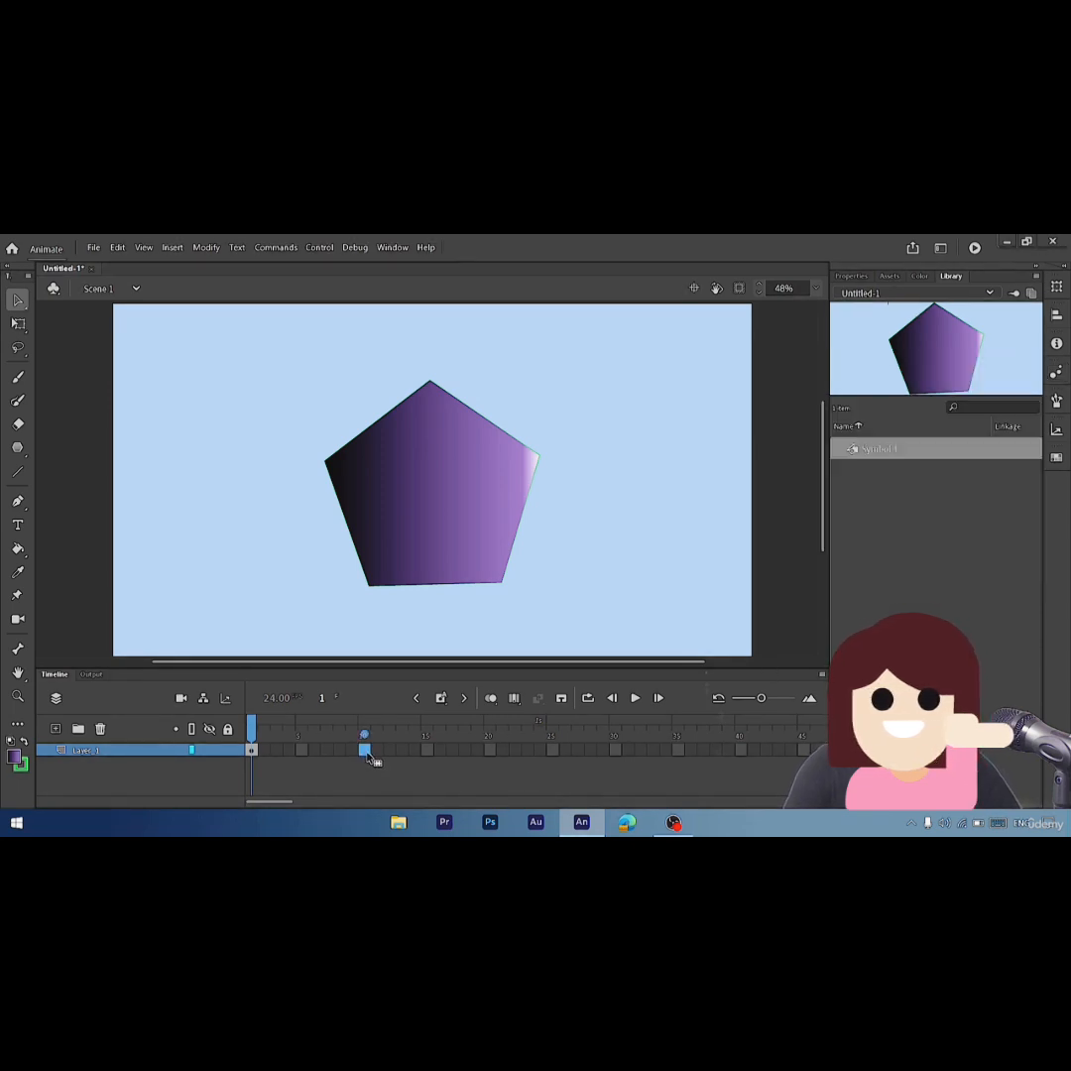
right_click(368, 756)
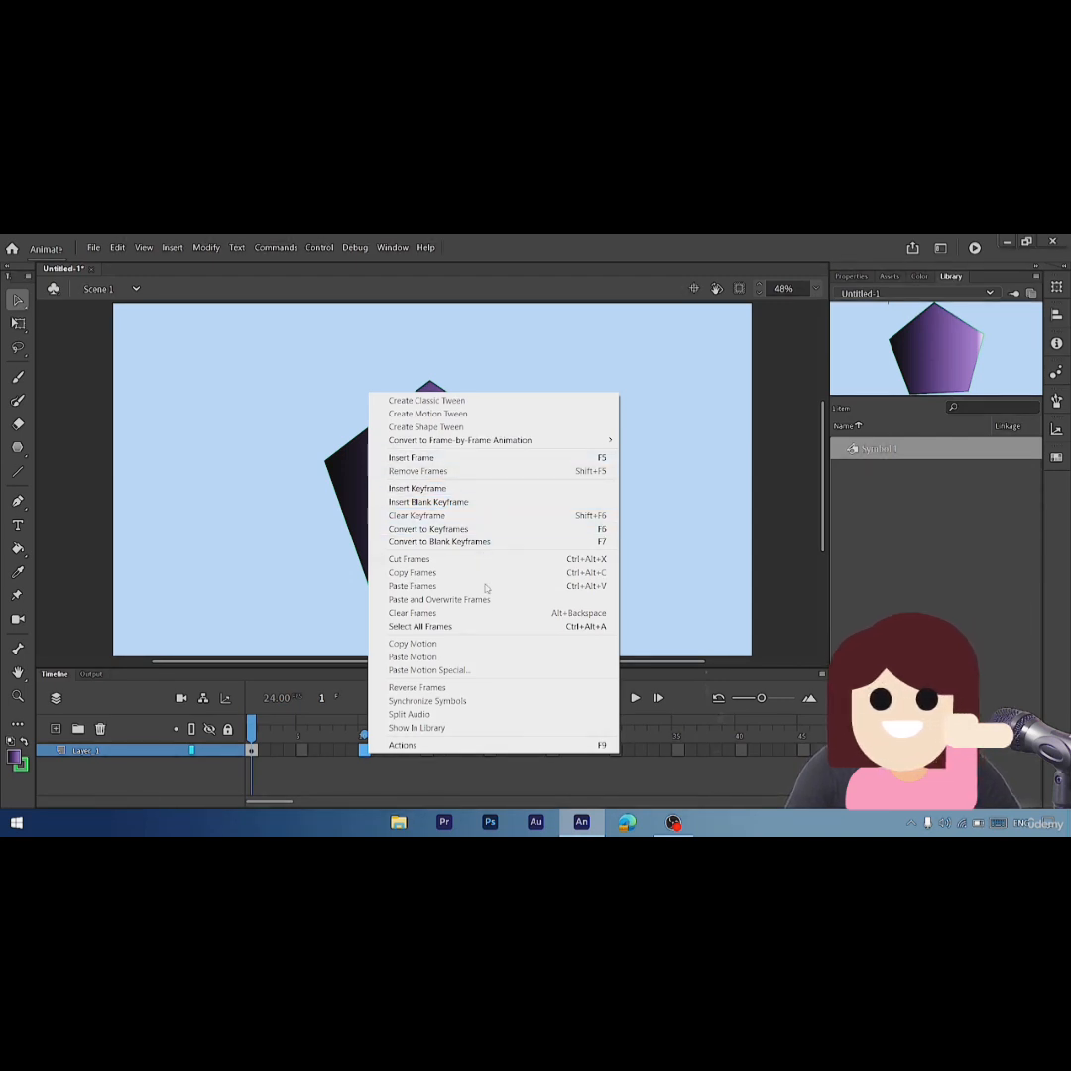
click(455, 490)
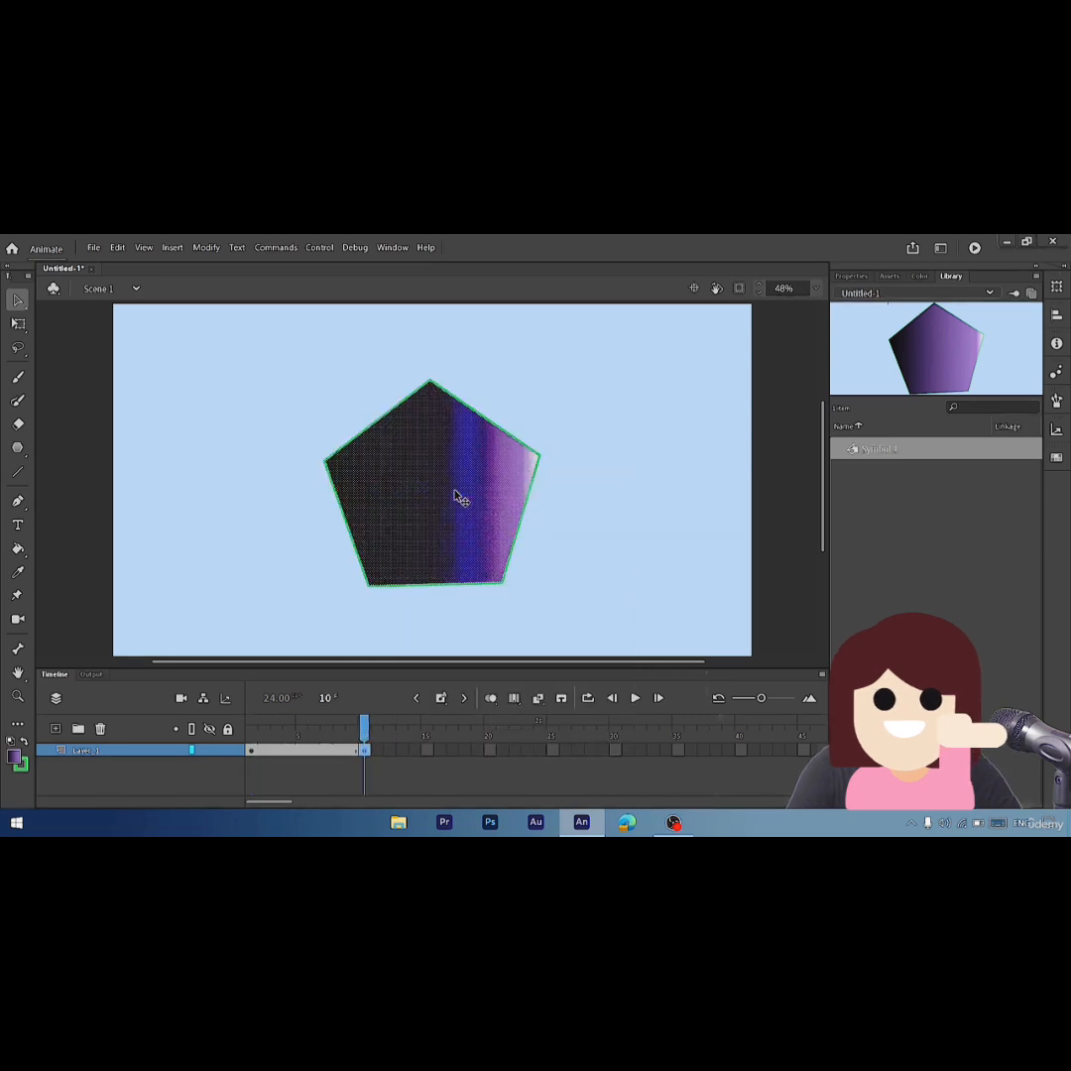
drag(364, 734, 251, 734)
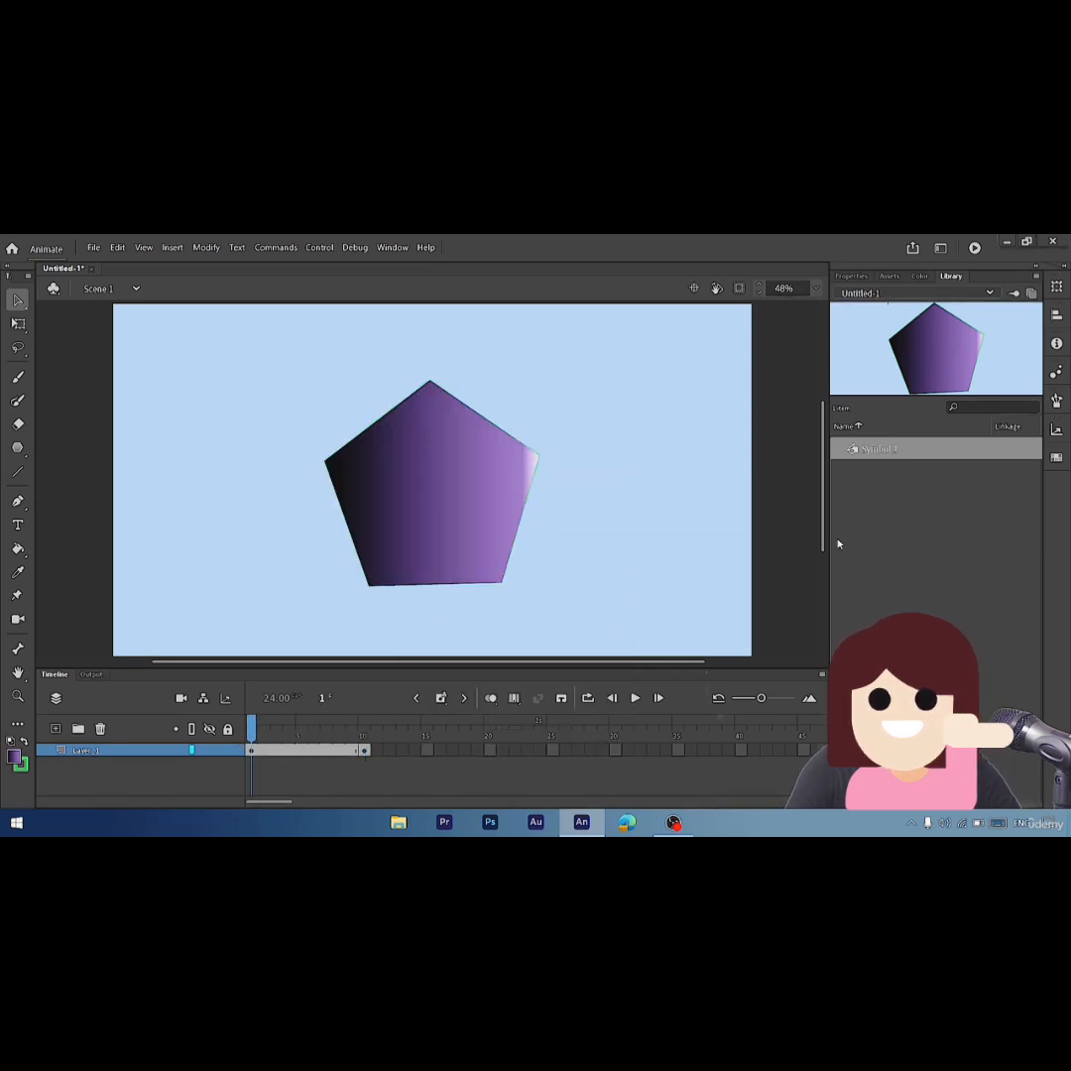
- Apply the fly-in-right motion preset to the pentagon, converting it to a symbol for the tween, and play the animation
click(1056, 370)
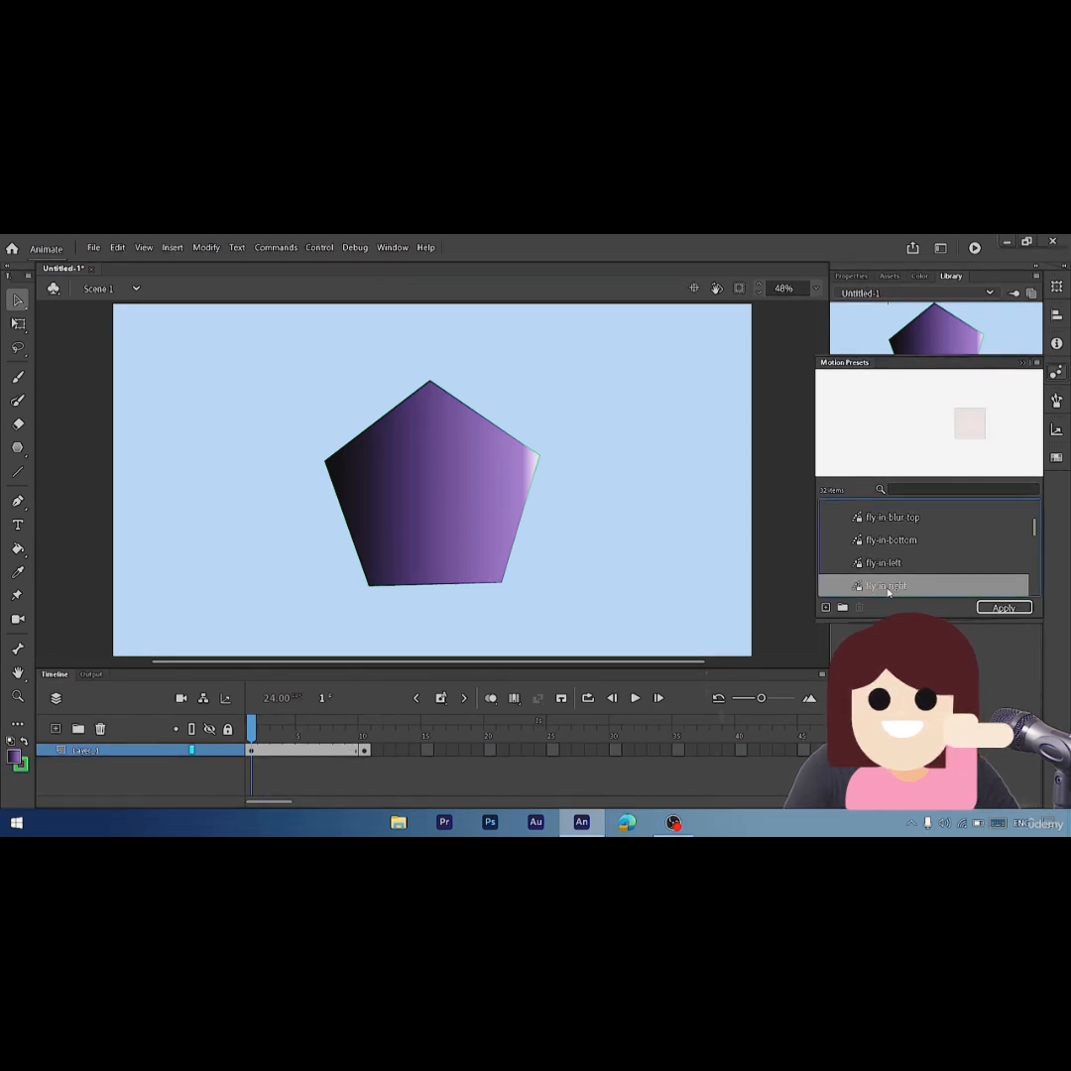
click(1019, 614)
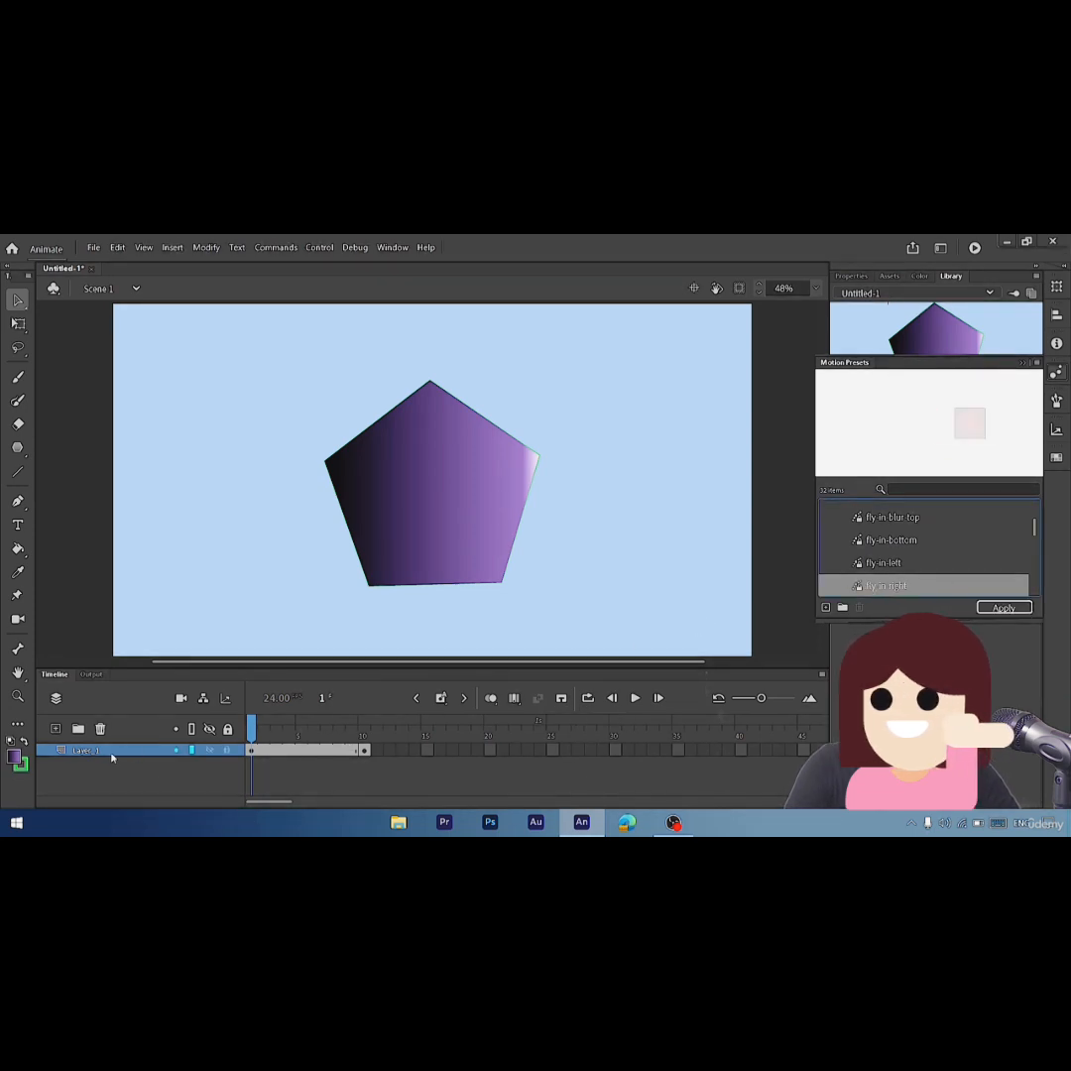
click(1056, 371)
click(1003, 607)
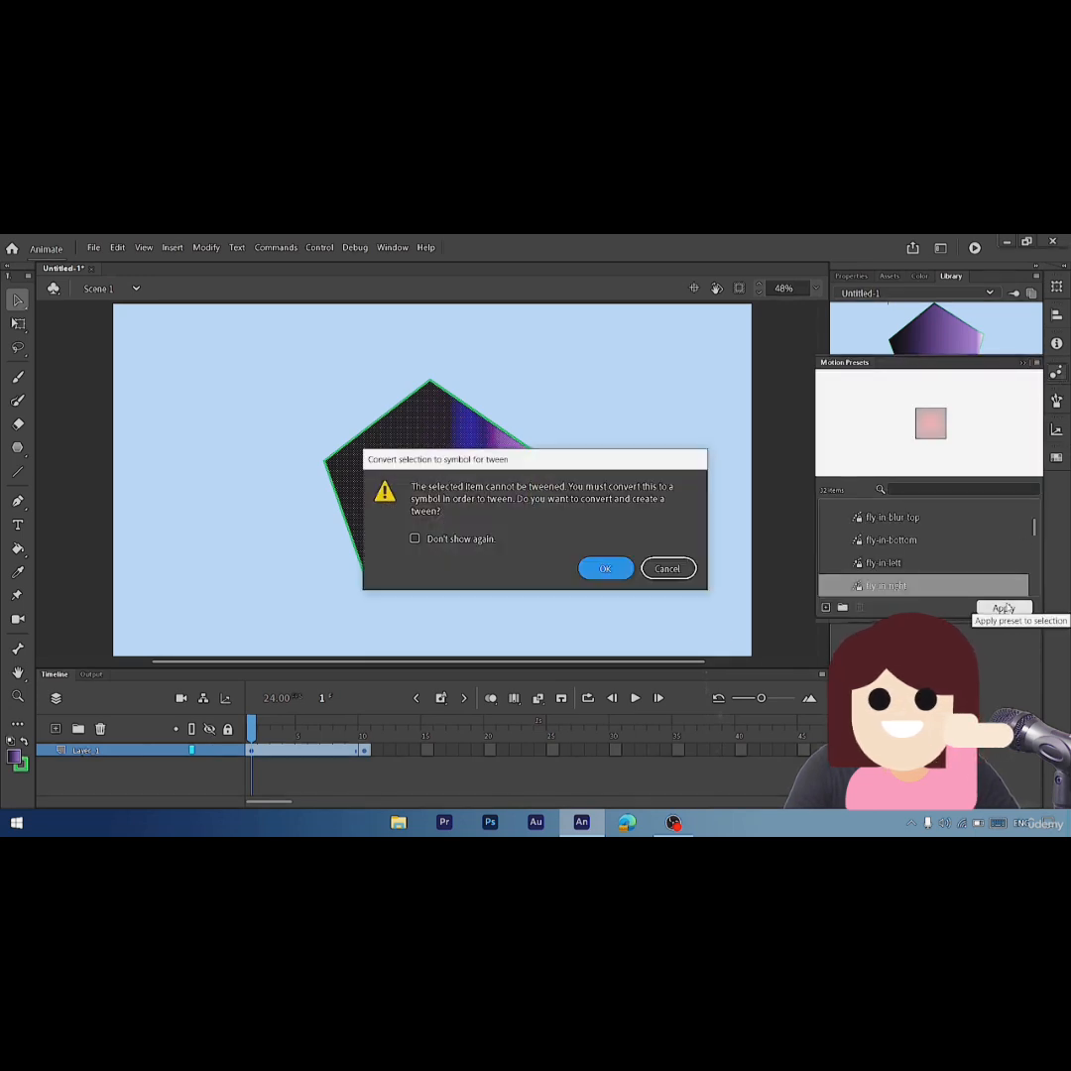
click(603, 569)
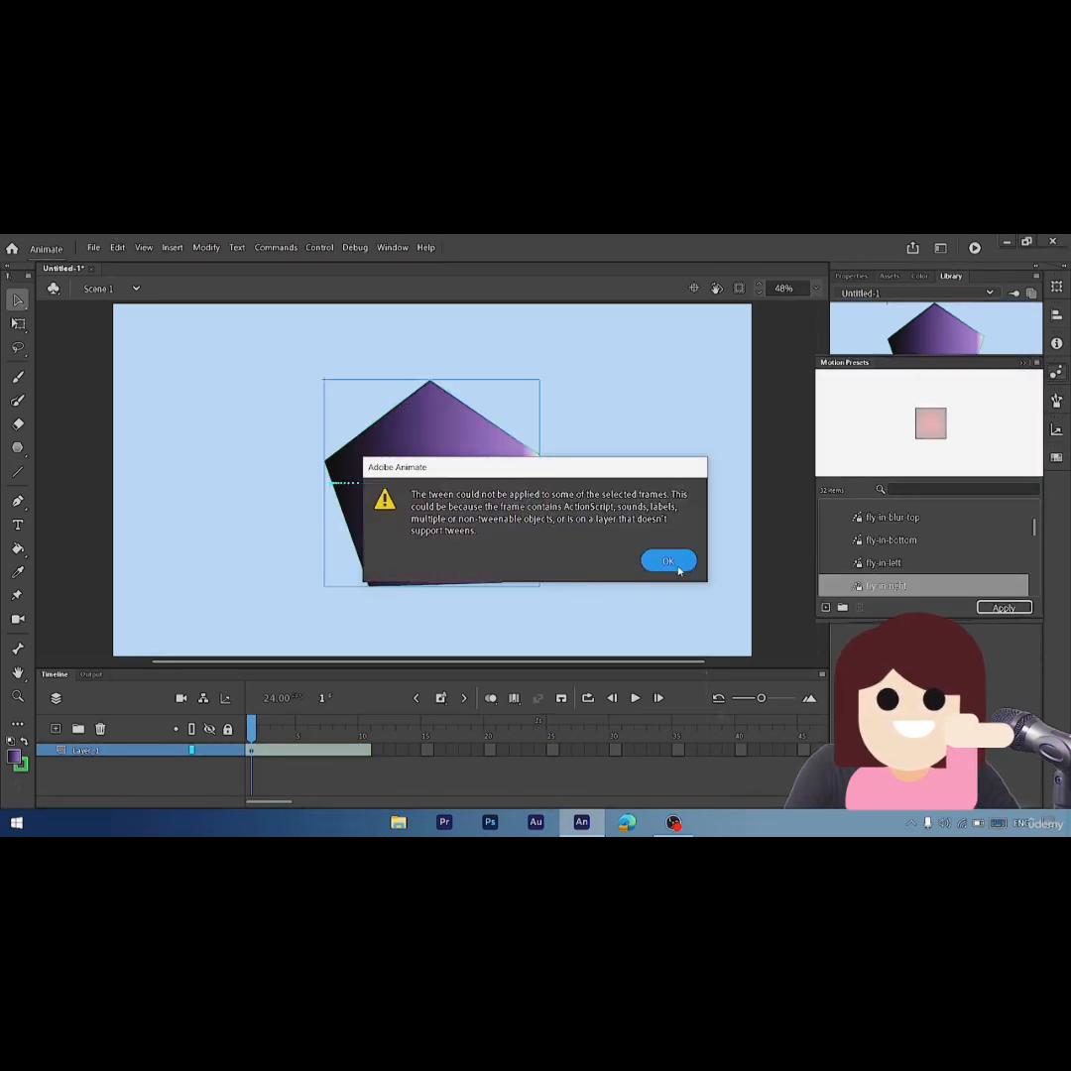
click(669, 559)
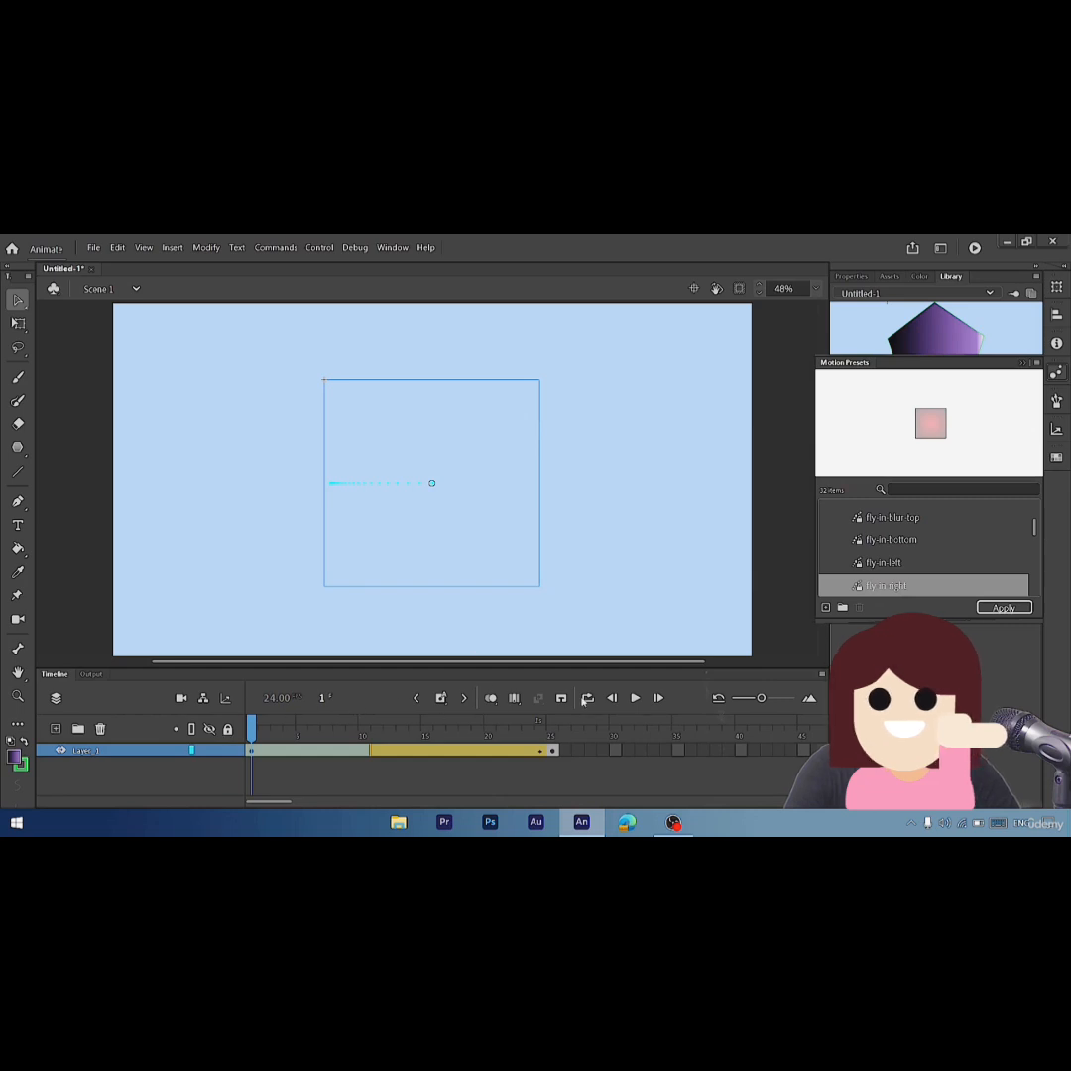
click(635, 698)
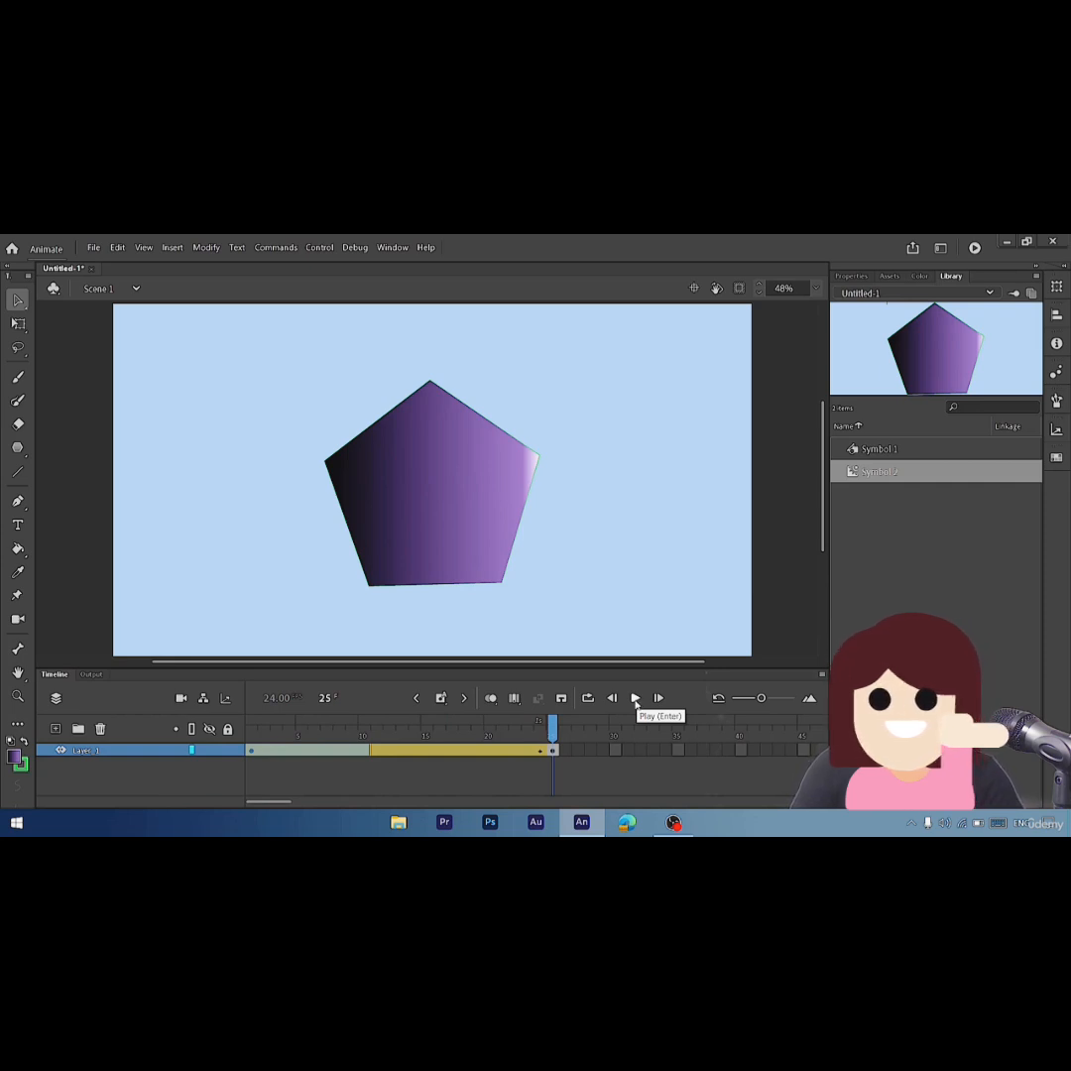
click(635, 697)
- Undo the motion preset and the symbol conversion, and deselect the pentagon
key(ctrl+z)
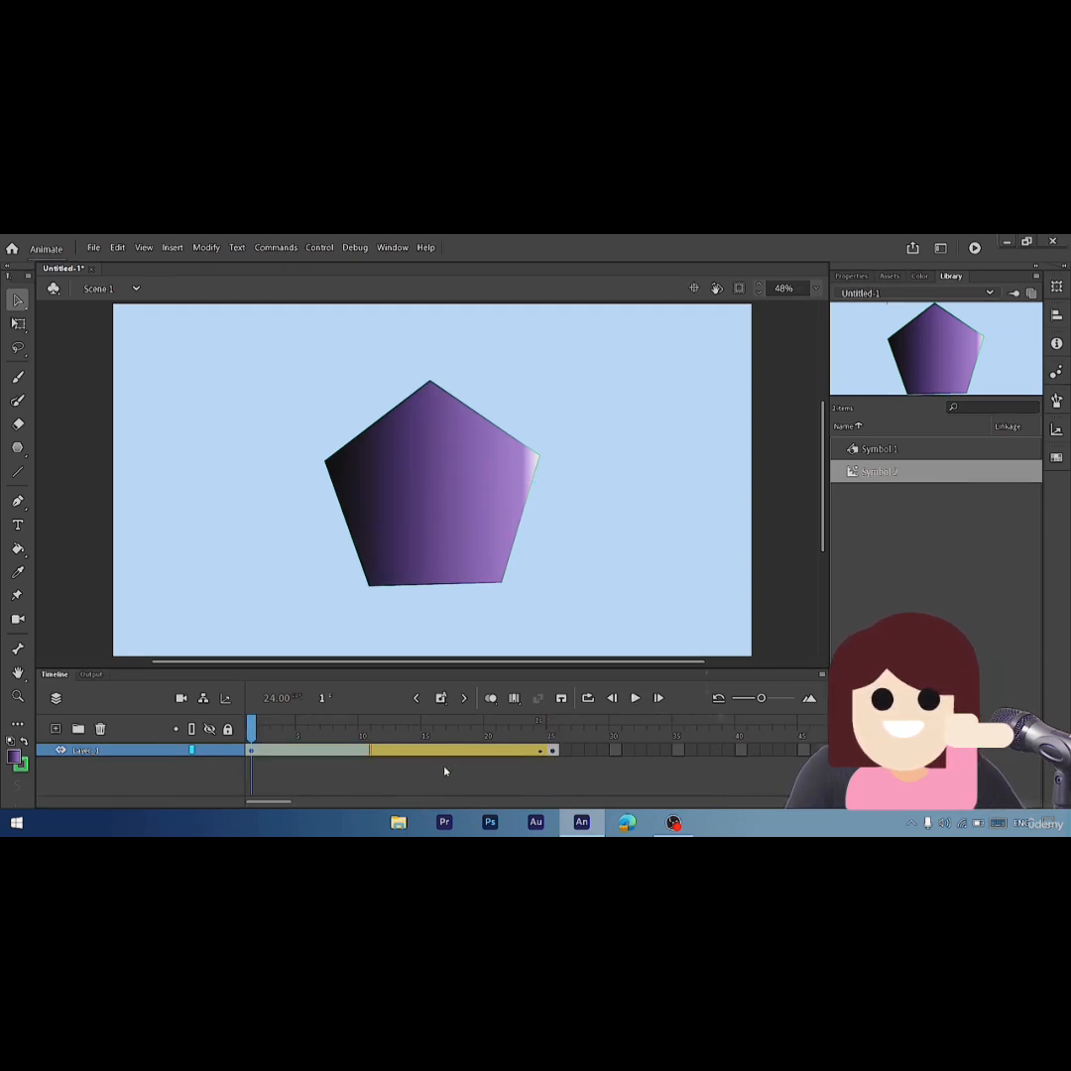
key(ctrl+z)
key(ctrl+z)
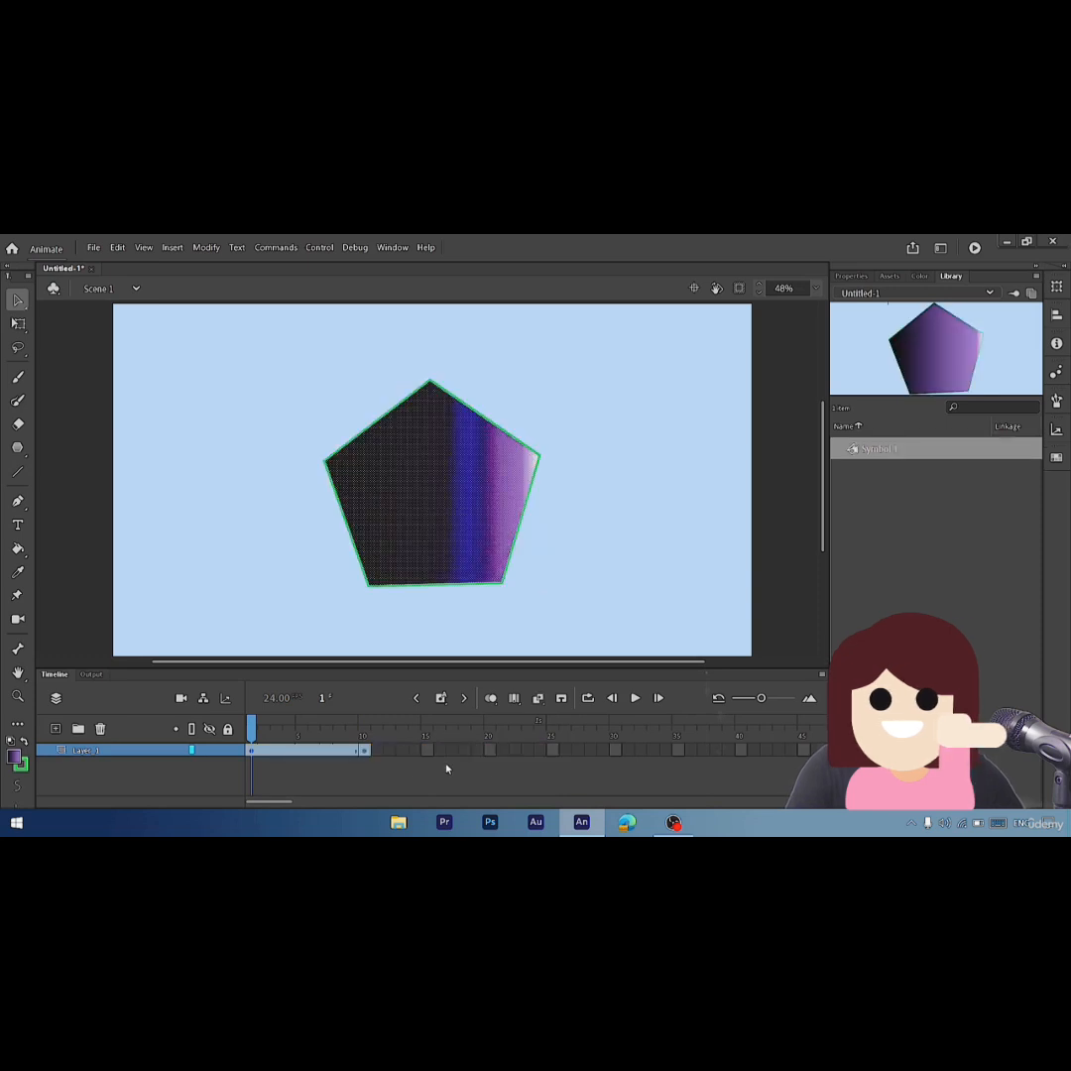
click(524, 601)
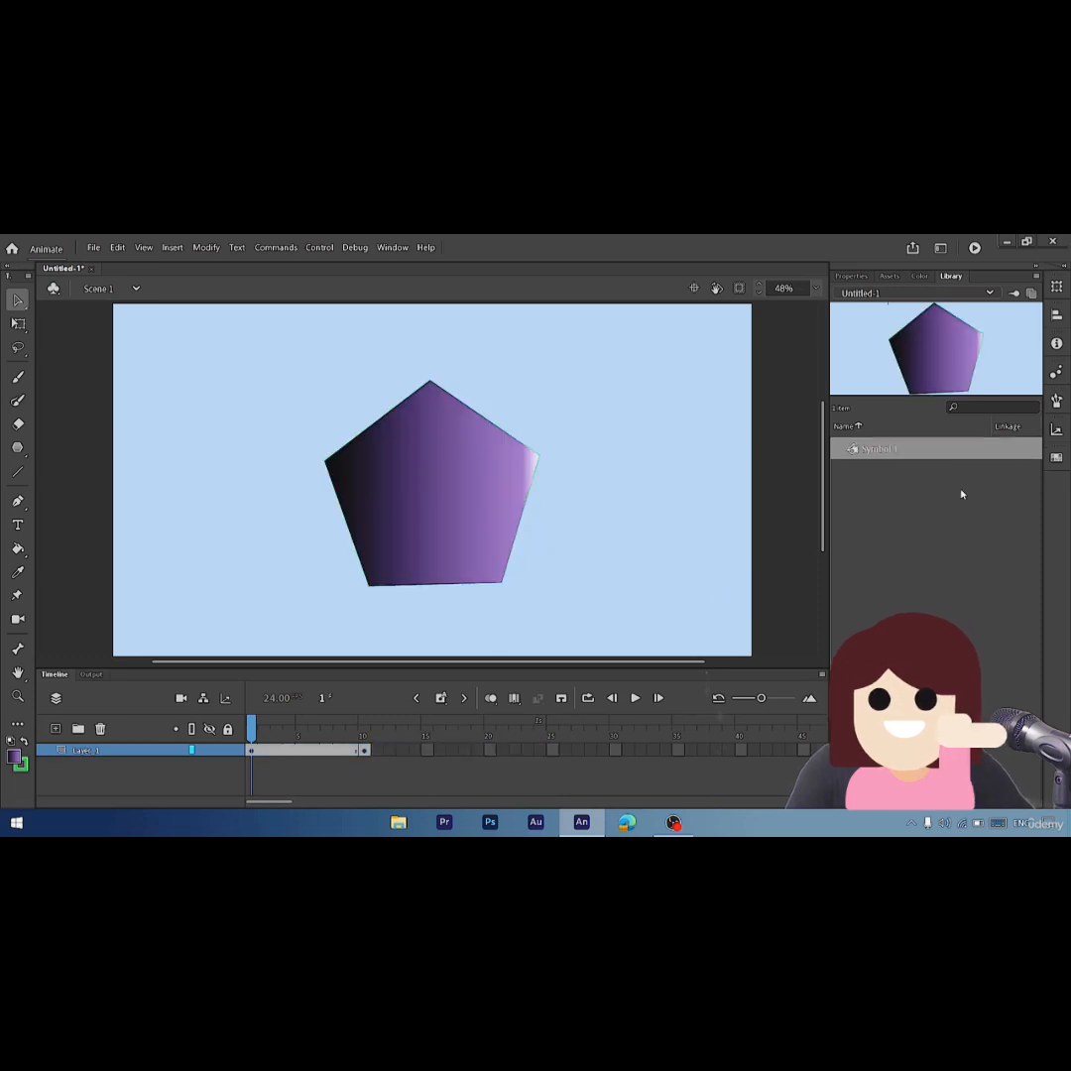
- Browse the Arrows and Artistic categories of the Brush Library and list the Chalk Charcoal Pencil brushes
click(1057, 401)
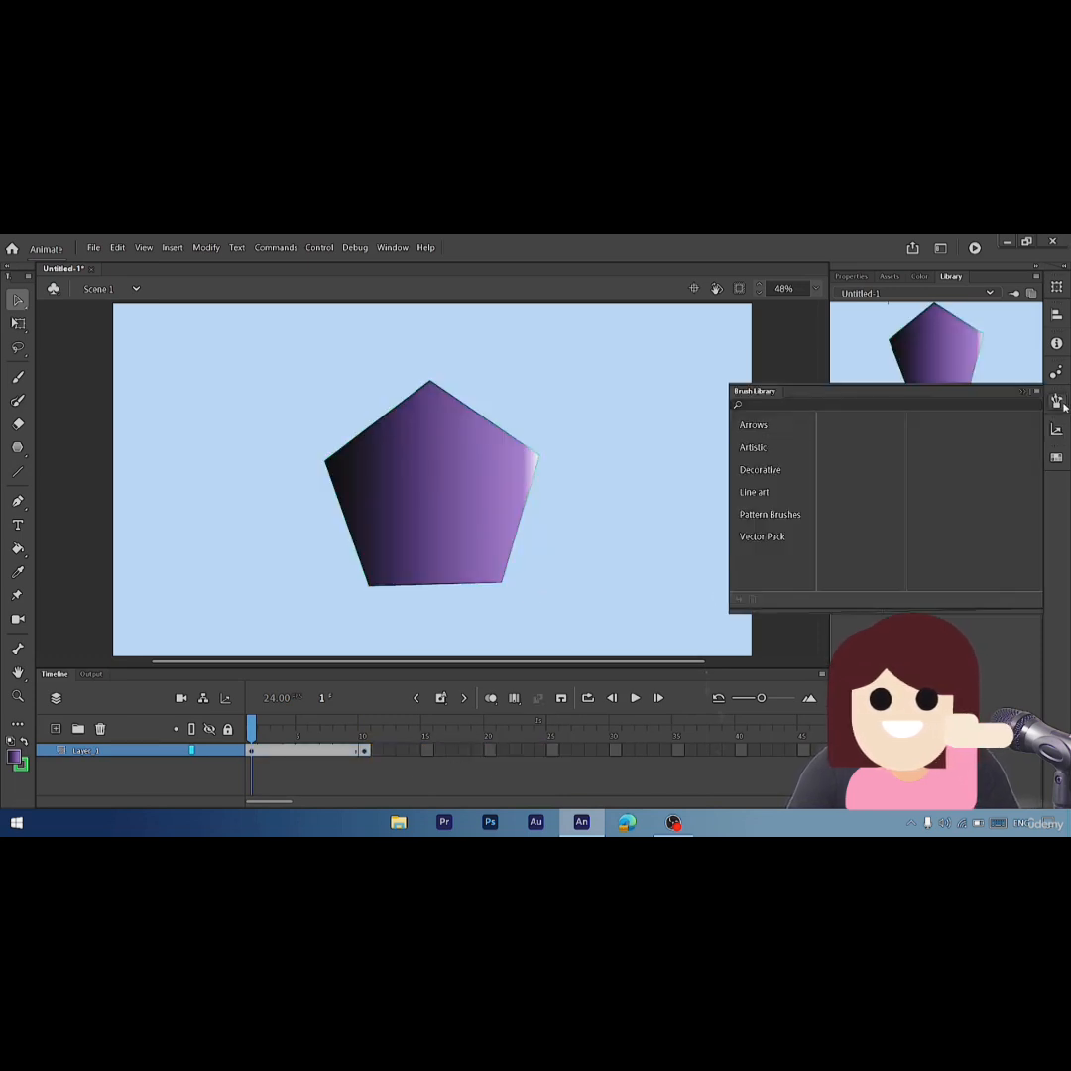
click(761, 425)
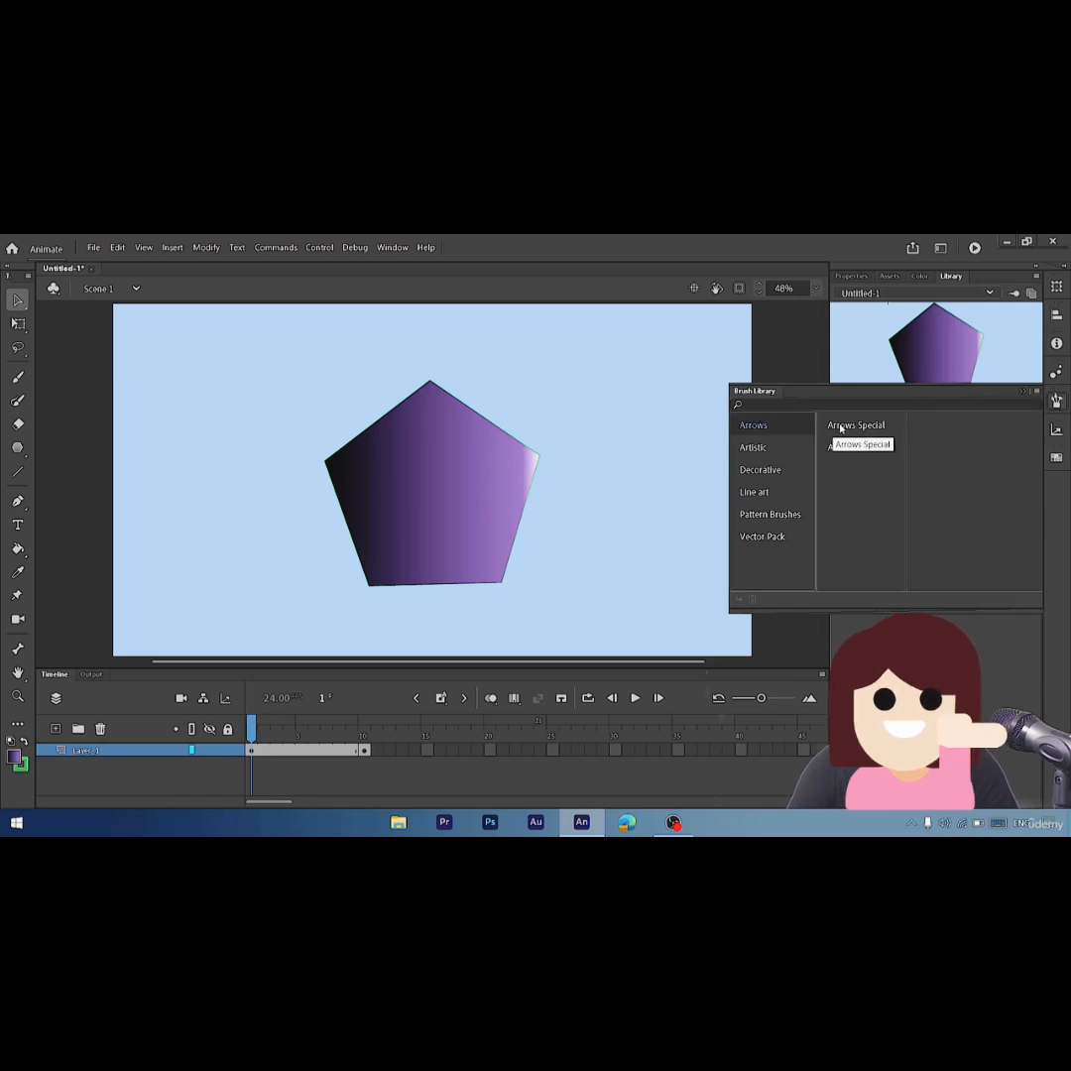
click(757, 448)
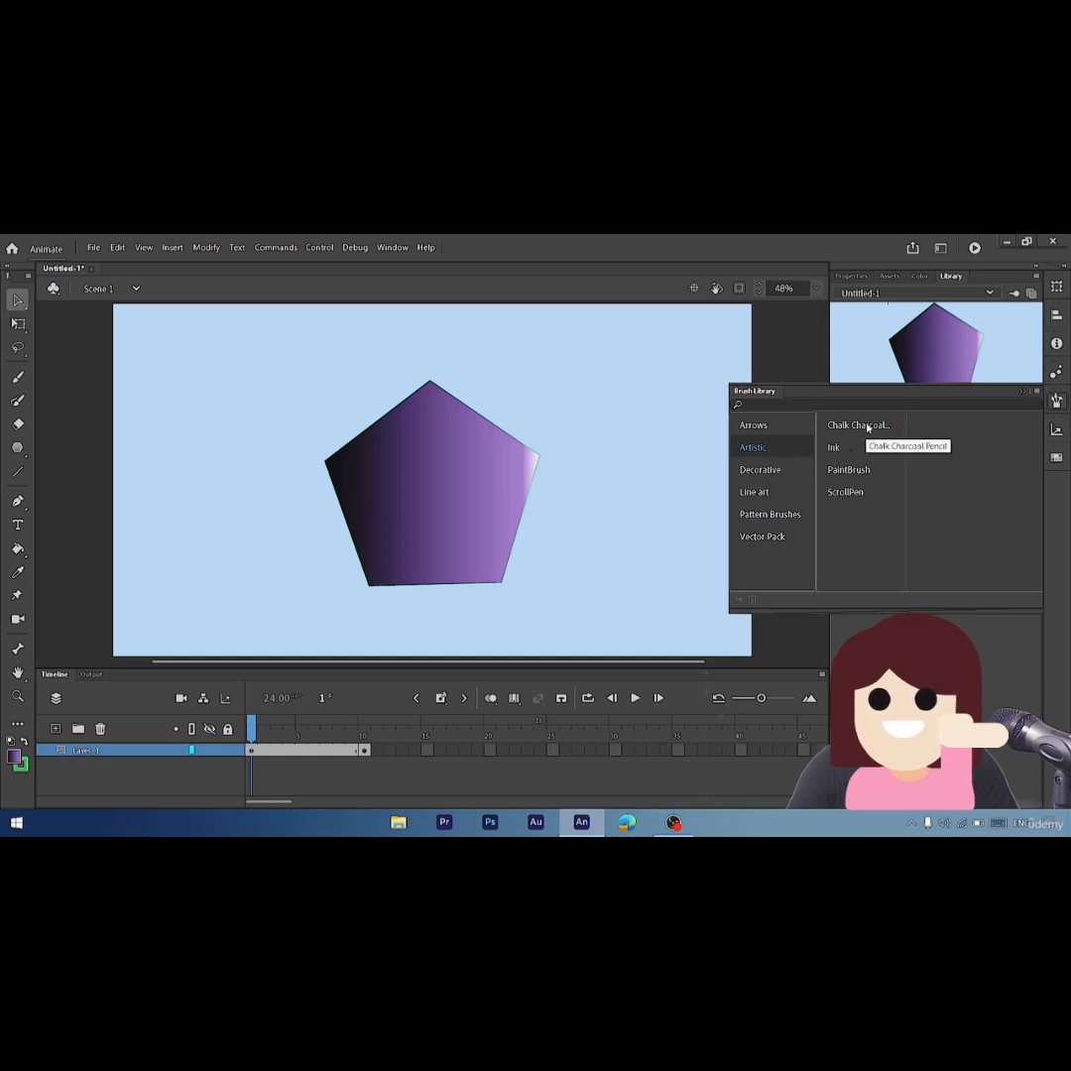
click(866, 427)
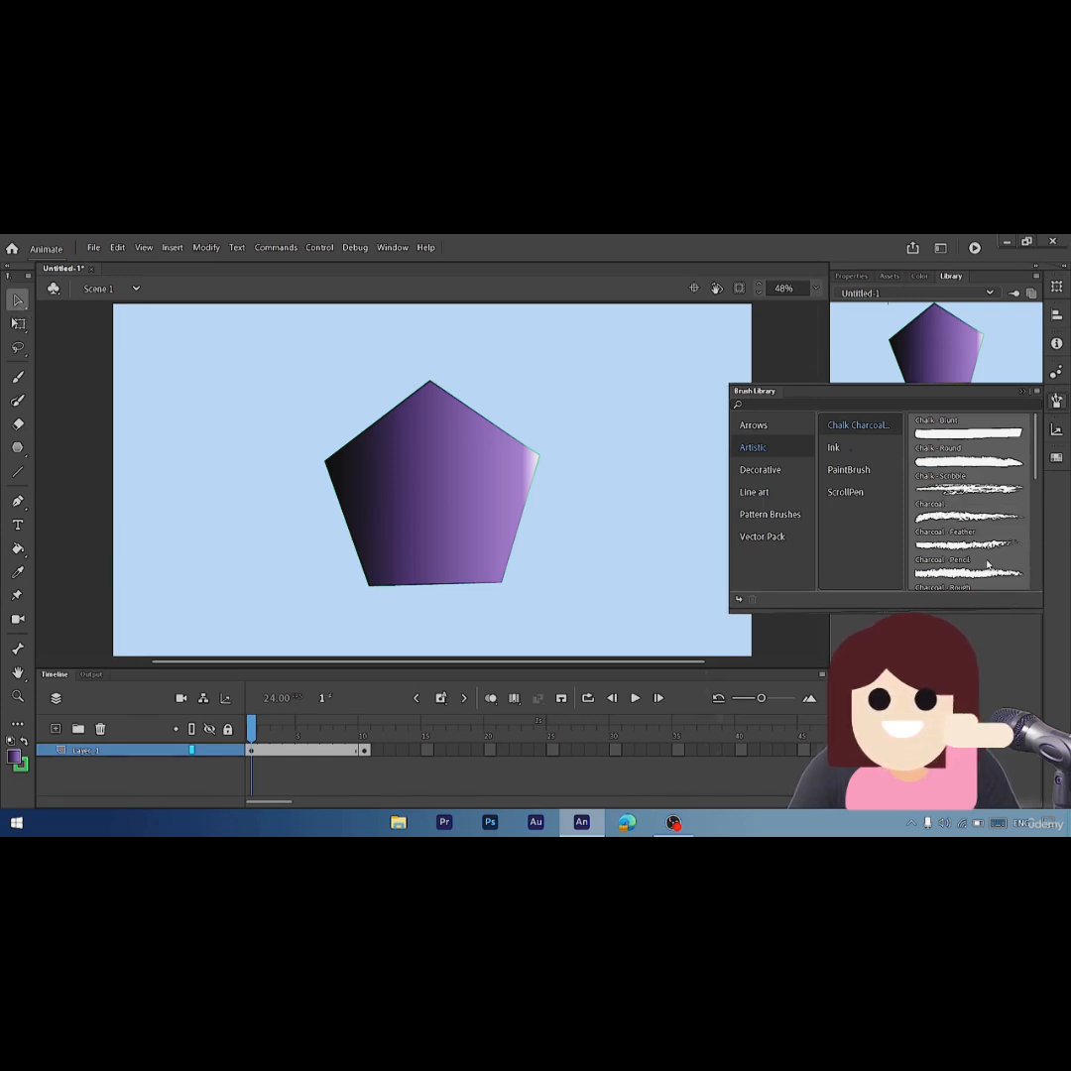
- Set the Classic Brush size to 23 and paint two curved strokes on the left side of the pentagon
click(16, 384)
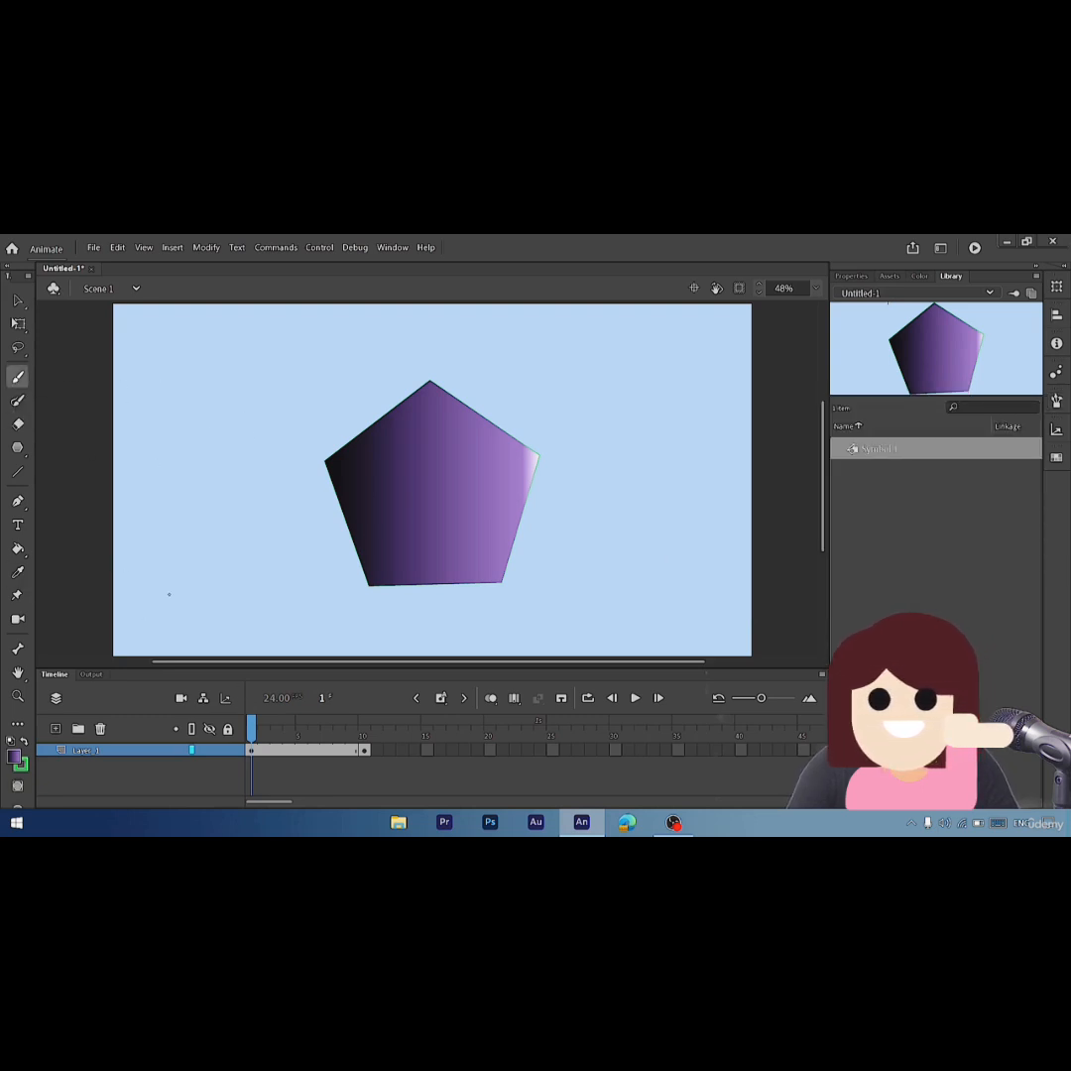
click(850, 276)
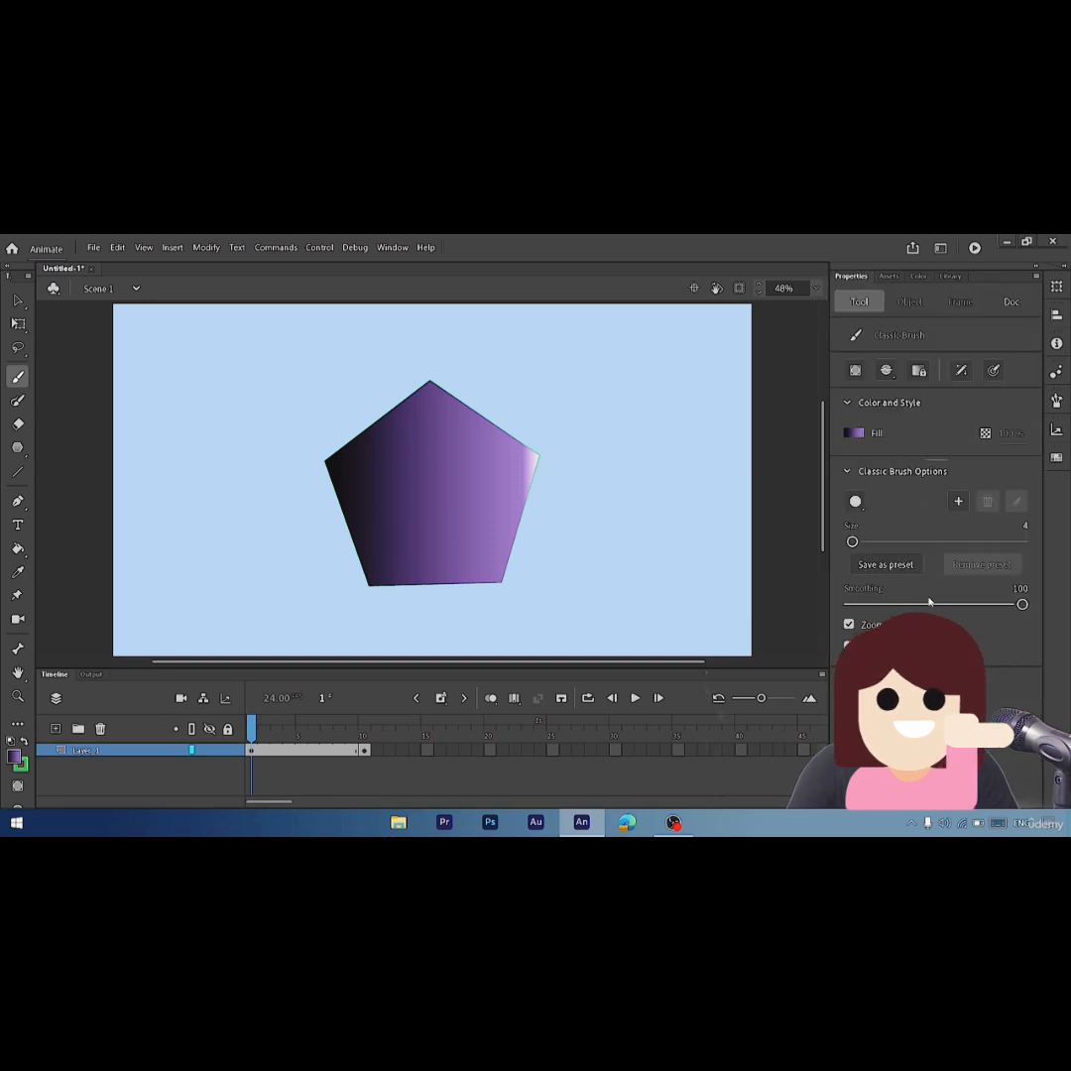
drag(851, 541, 868, 541)
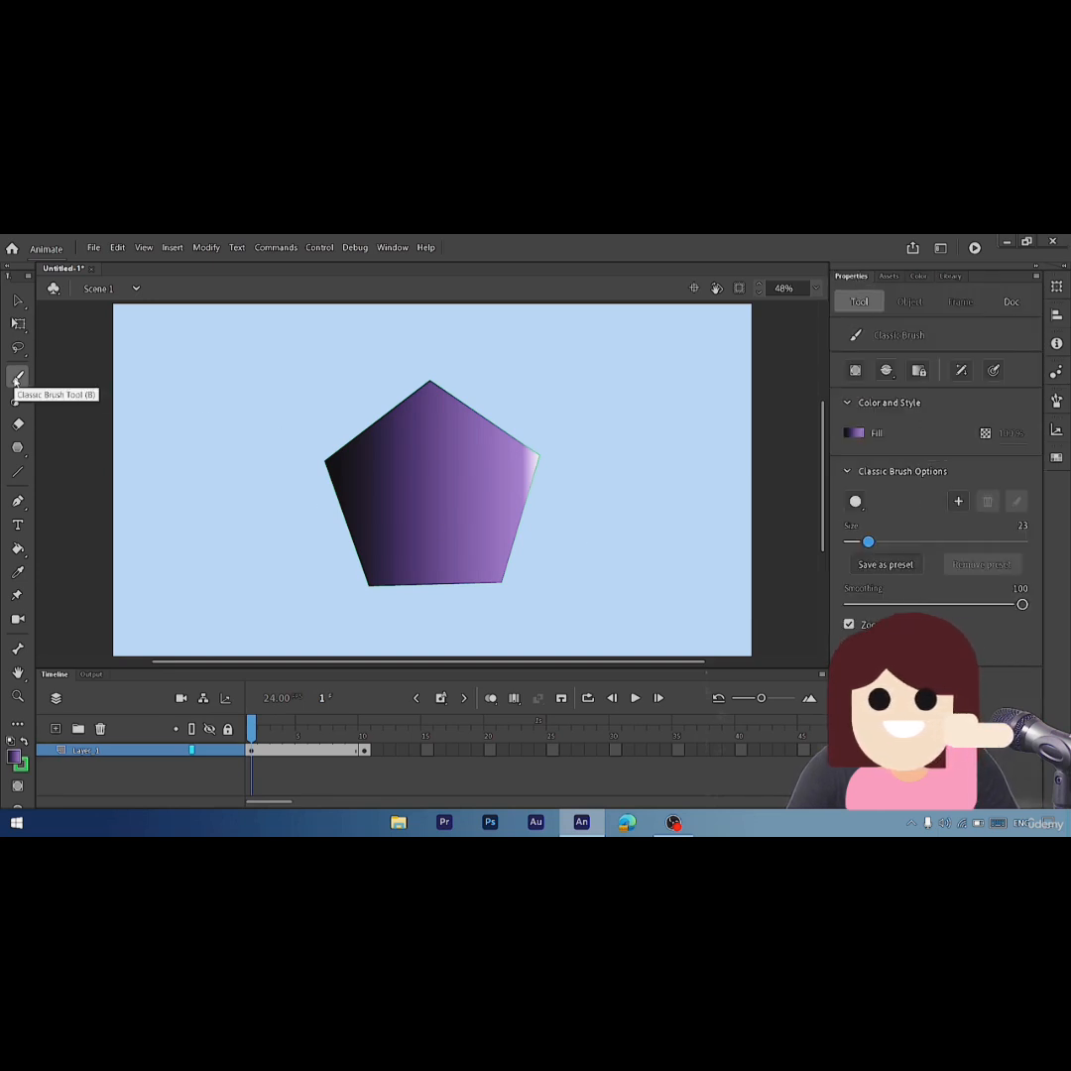
mouse_move(222, 379)
mouse_down()
mouse_move(185, 450)
mouse_move(236, 538)
mouse_up()
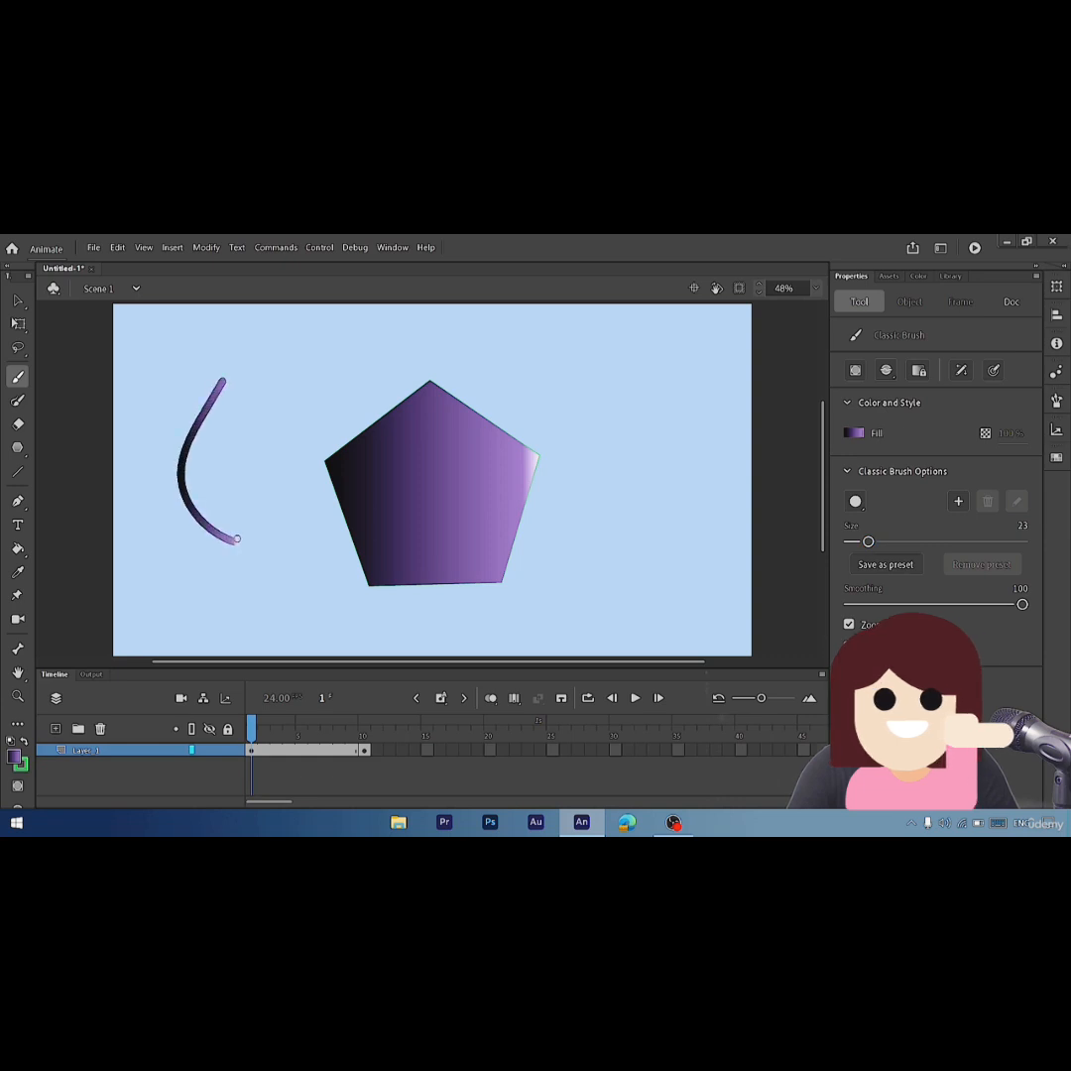
drag(307, 400, 325, 568)
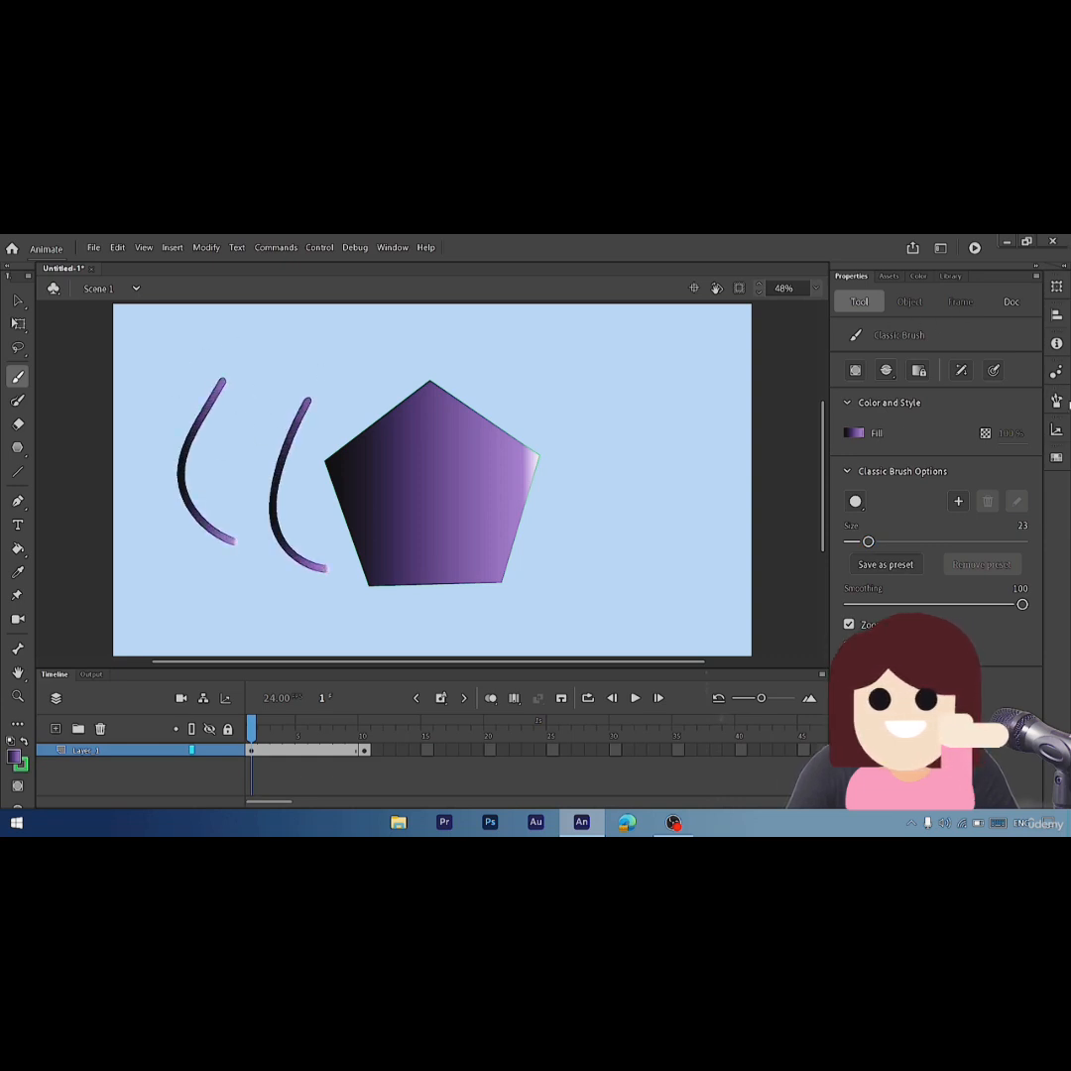
- Add the Charcoal brush from the Brush Library to the Paint Brush tool and paint thin strokes on the right side of the pentagon
click(1056, 399)
click(961, 490)
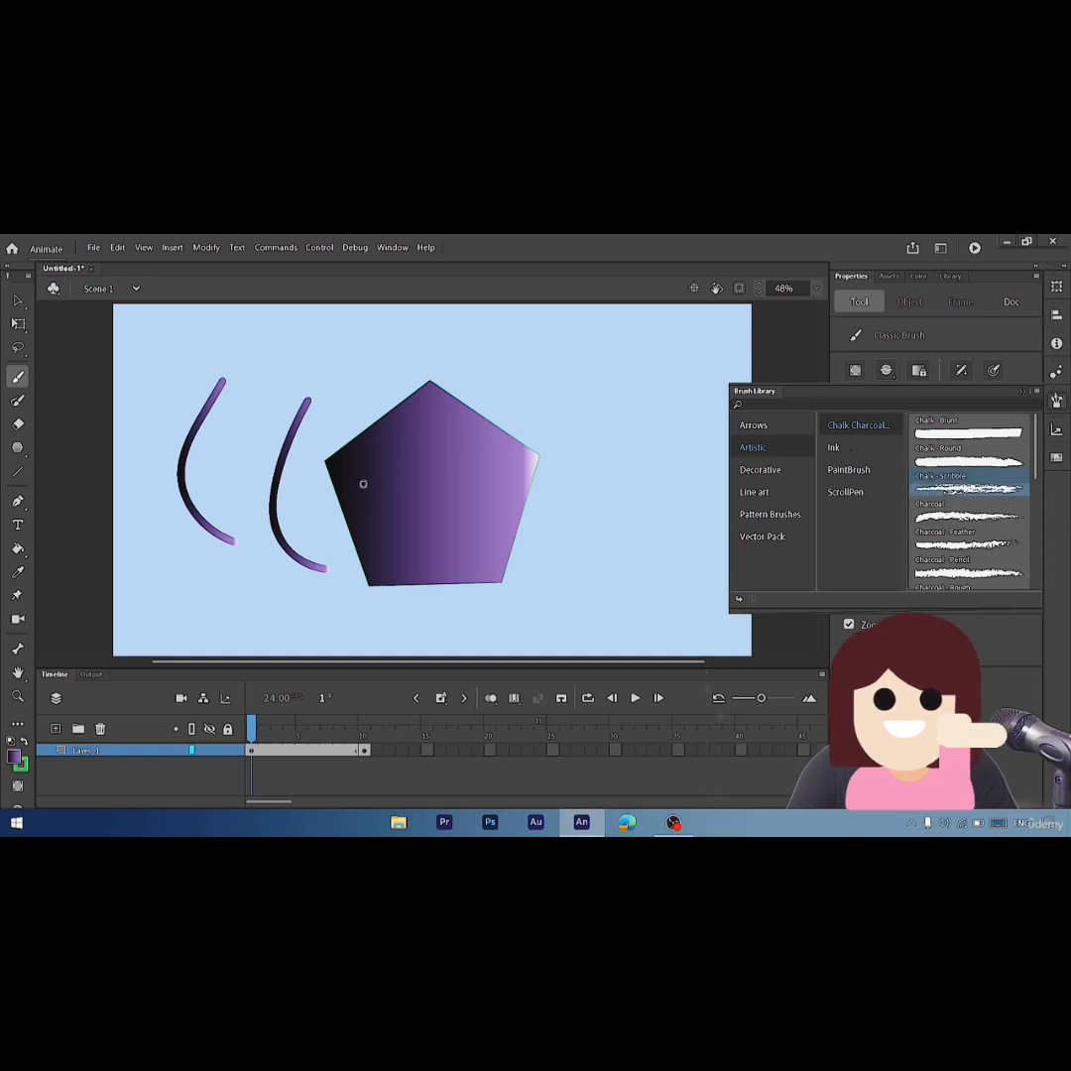
click(19, 400)
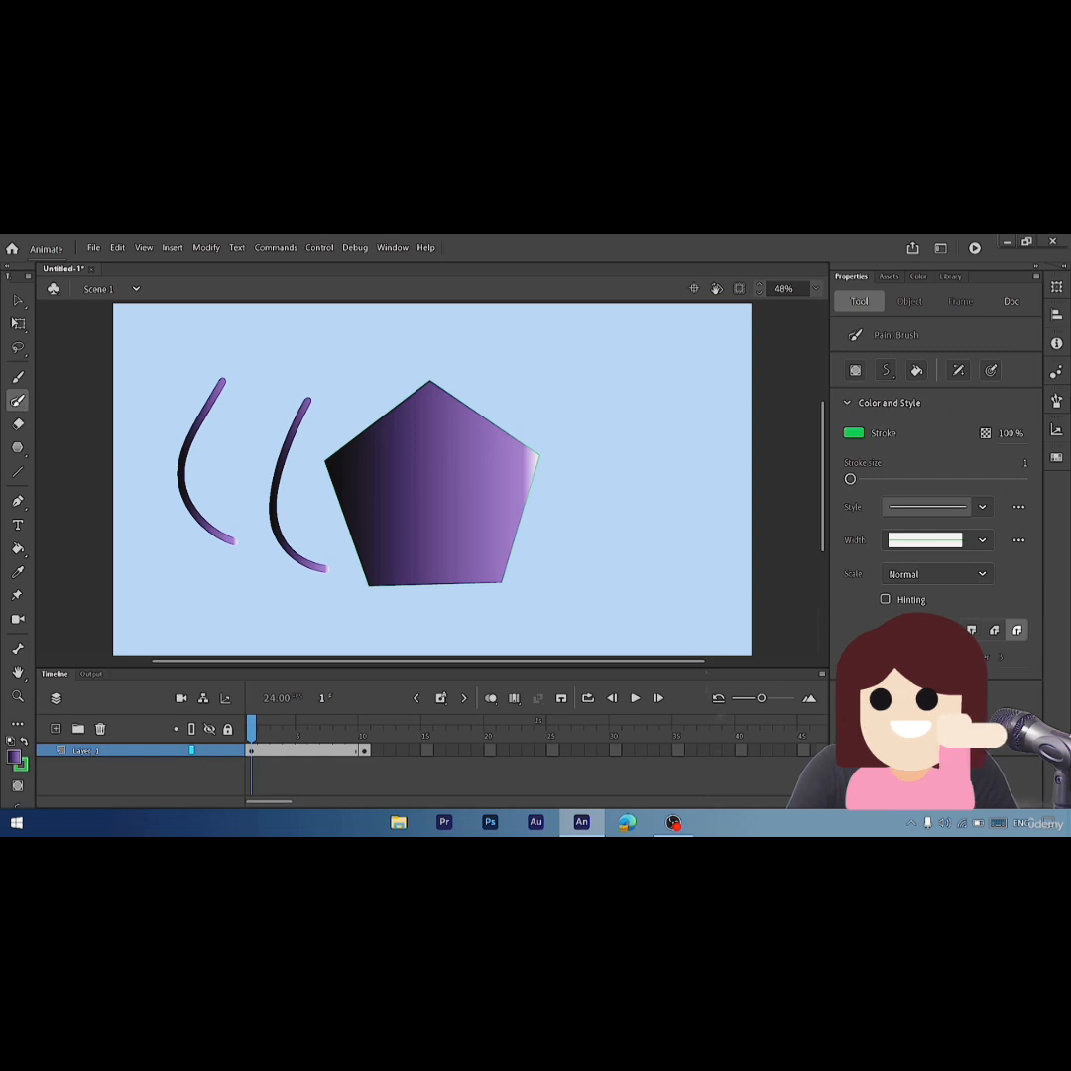
click(1058, 402)
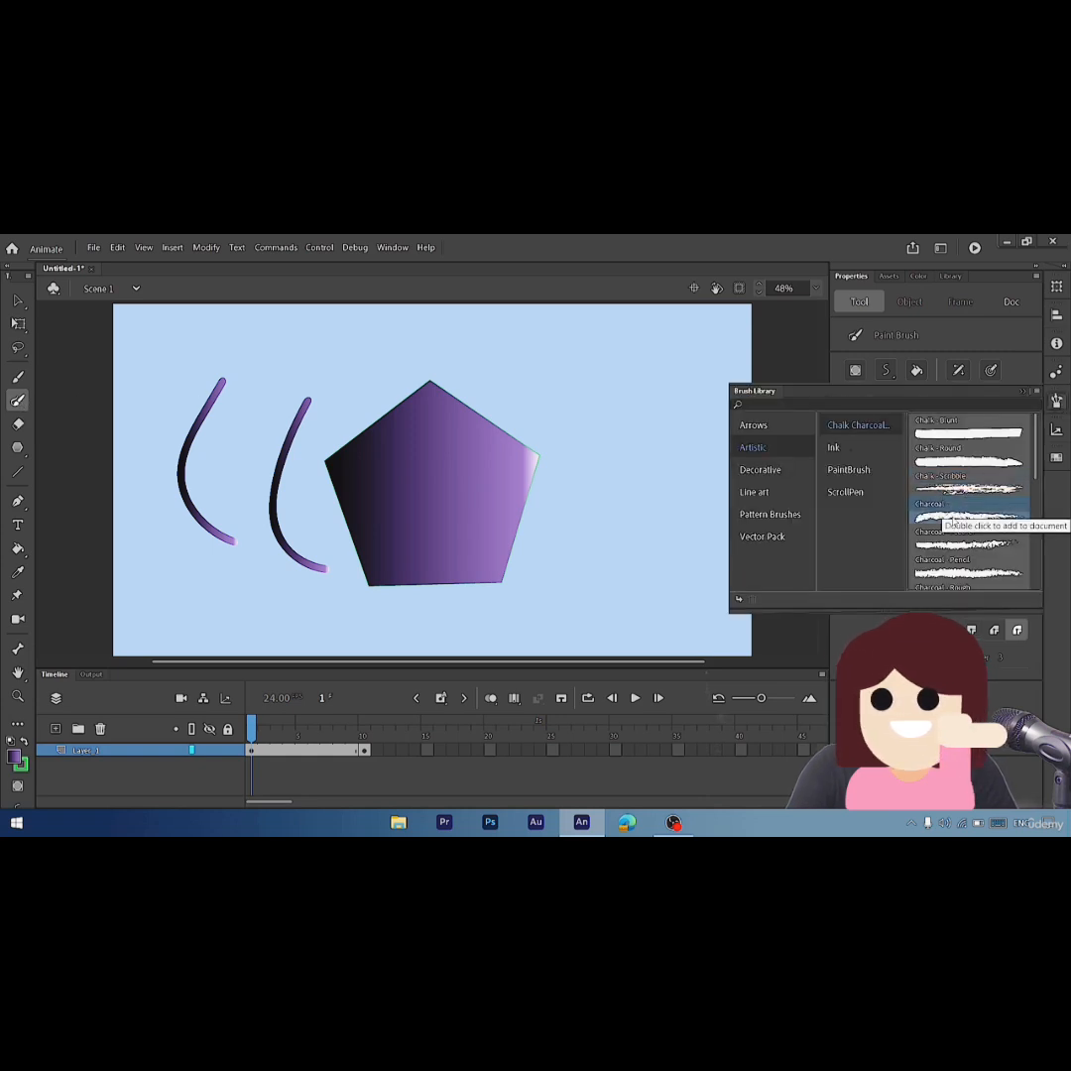
double_click(953, 521)
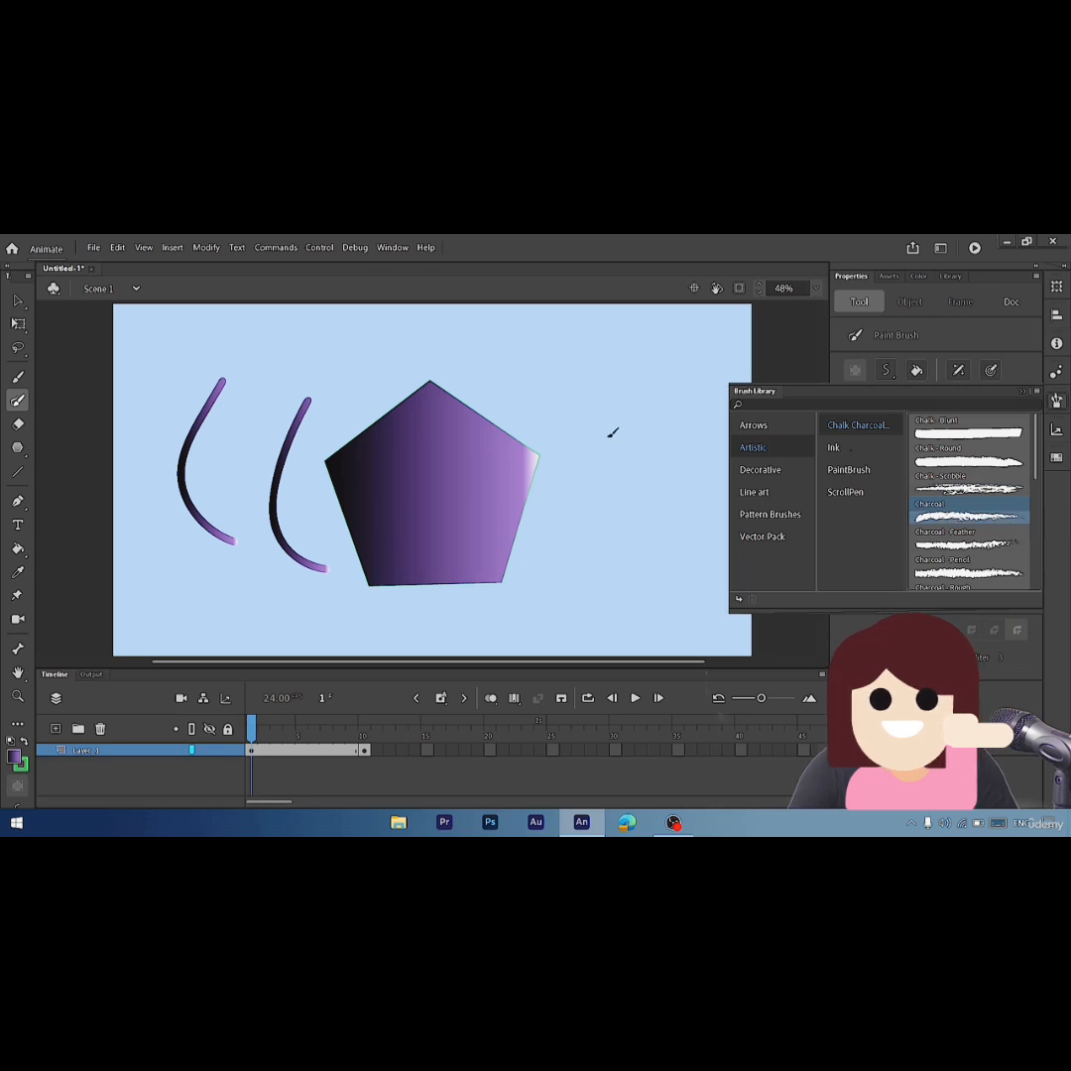
mouse_move(594, 370)
mouse_down()
mouse_move(623, 487)
mouse_move(657, 511)
mouse_up()
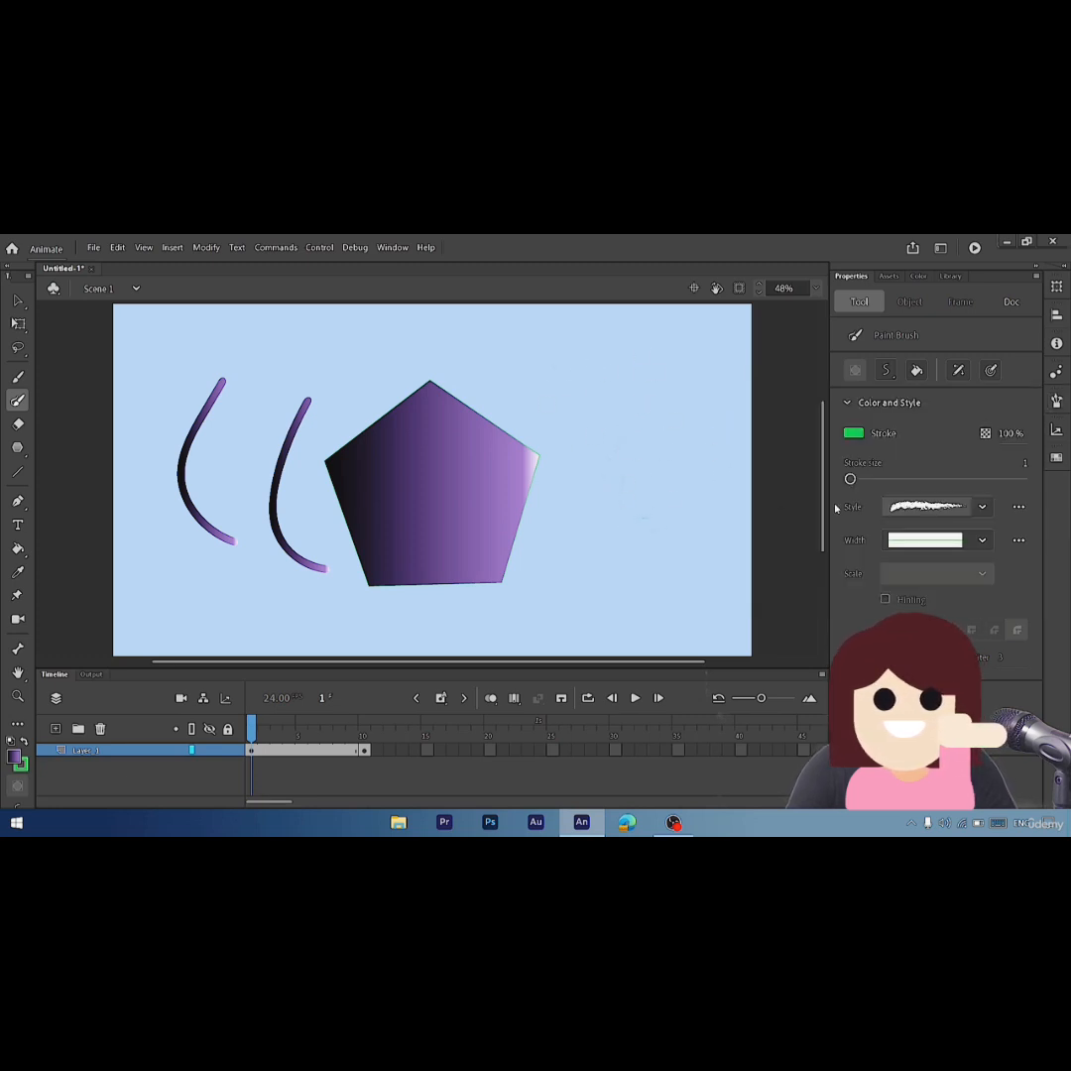
- Set the Paint Brush stroke size to 70 and paint three green wavy charcoal strokes on the right side of the pentagon
drag(891, 481, 909, 480)
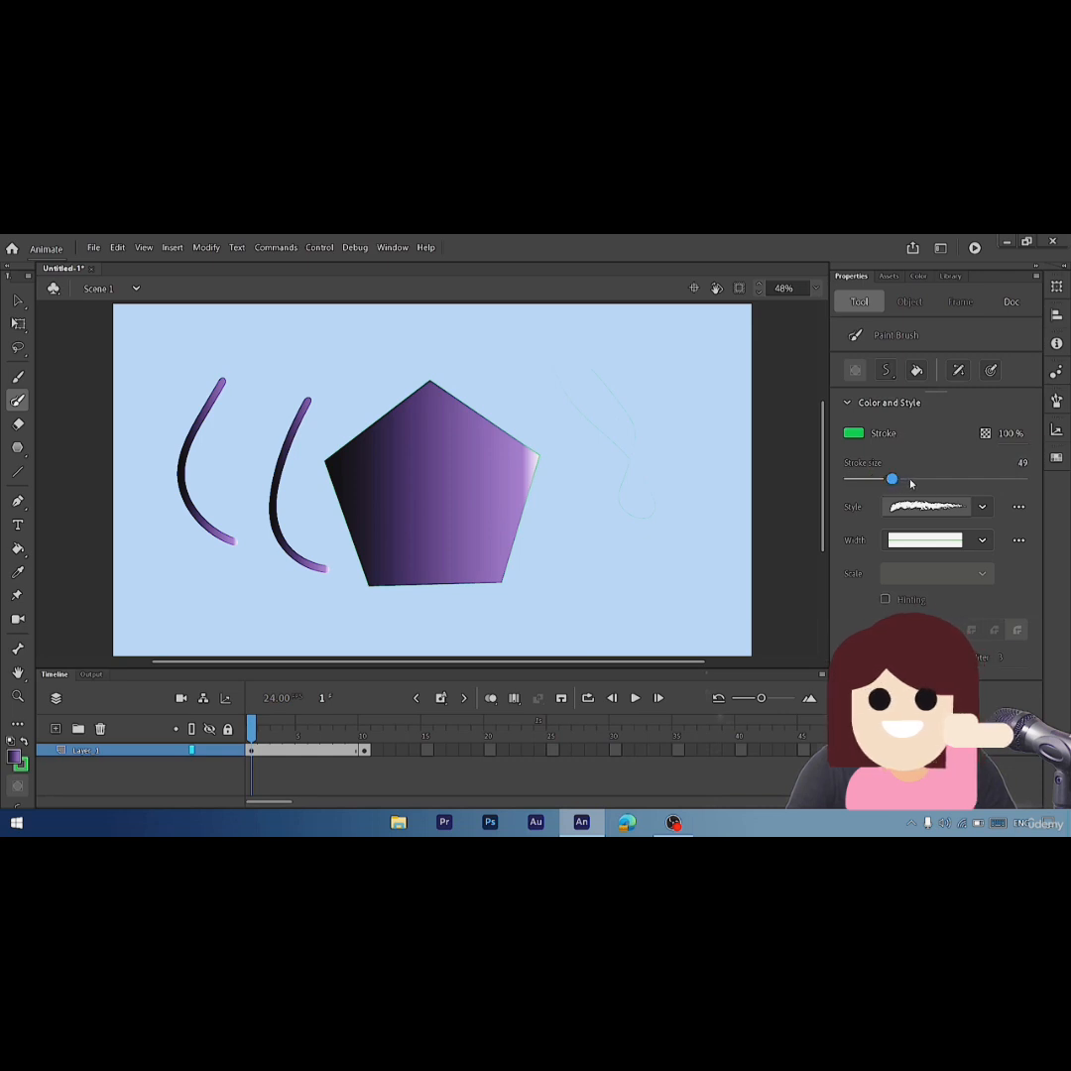
mouse_move(528, 369)
mouse_down()
mouse_move(587, 424)
mouse_move(625, 535)
mouse_move(666, 494)
mouse_up()
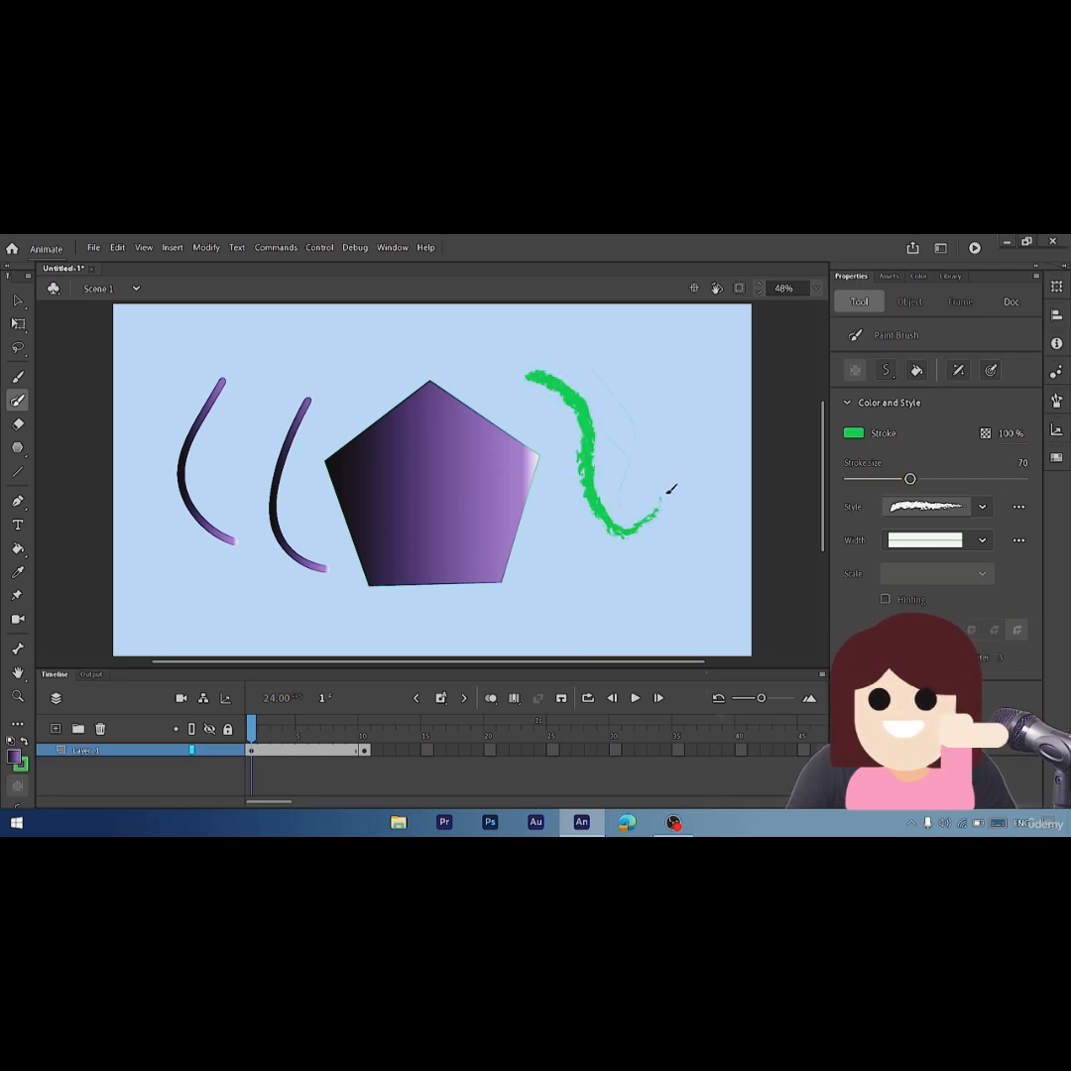
mouse_move(518, 395)
mouse_down()
mouse_move(558, 451)
mouse_move(624, 571)
mouse_up()
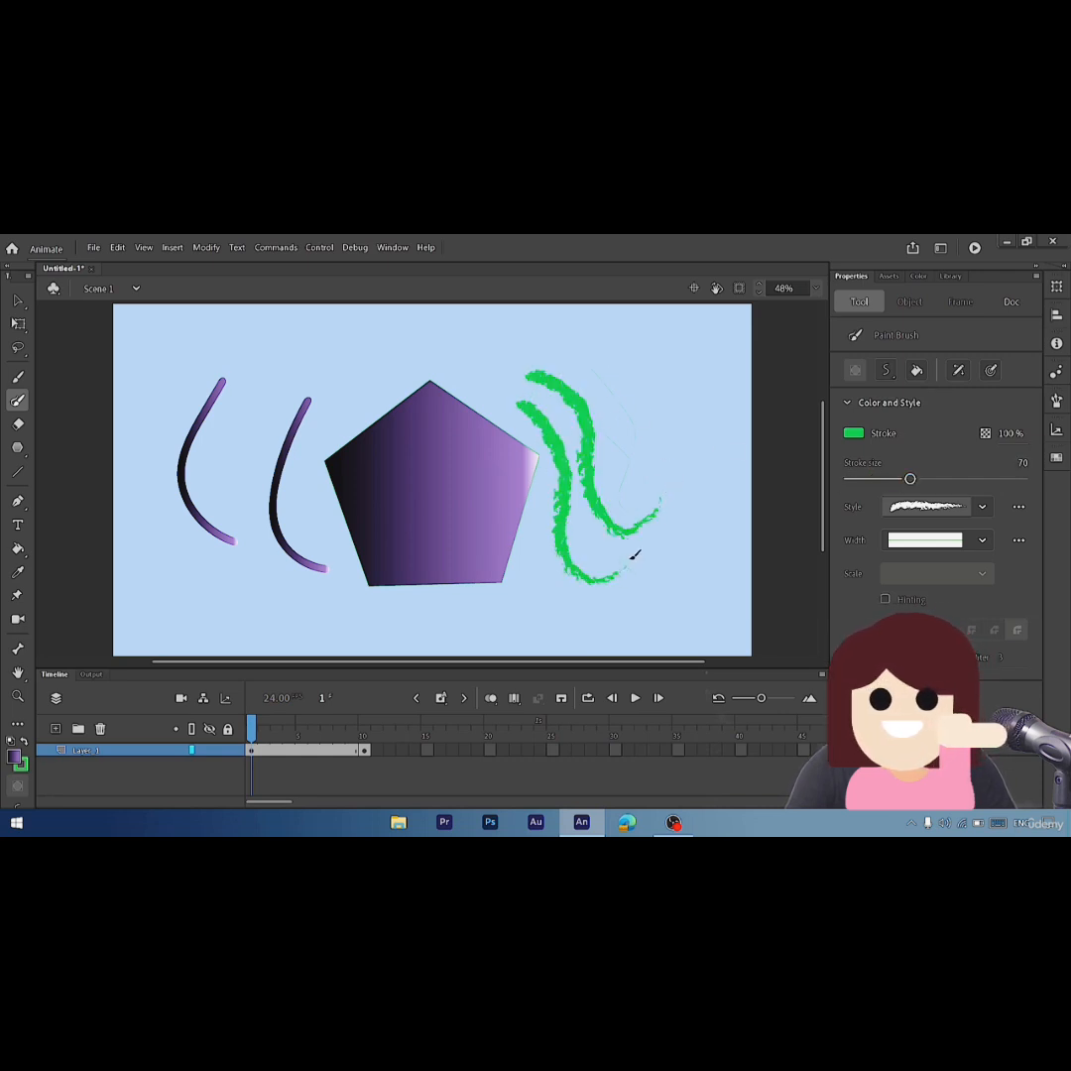
mouse_move(613, 357)
mouse_down()
mouse_move(669, 527)
mouse_move(713, 489)
mouse_up()
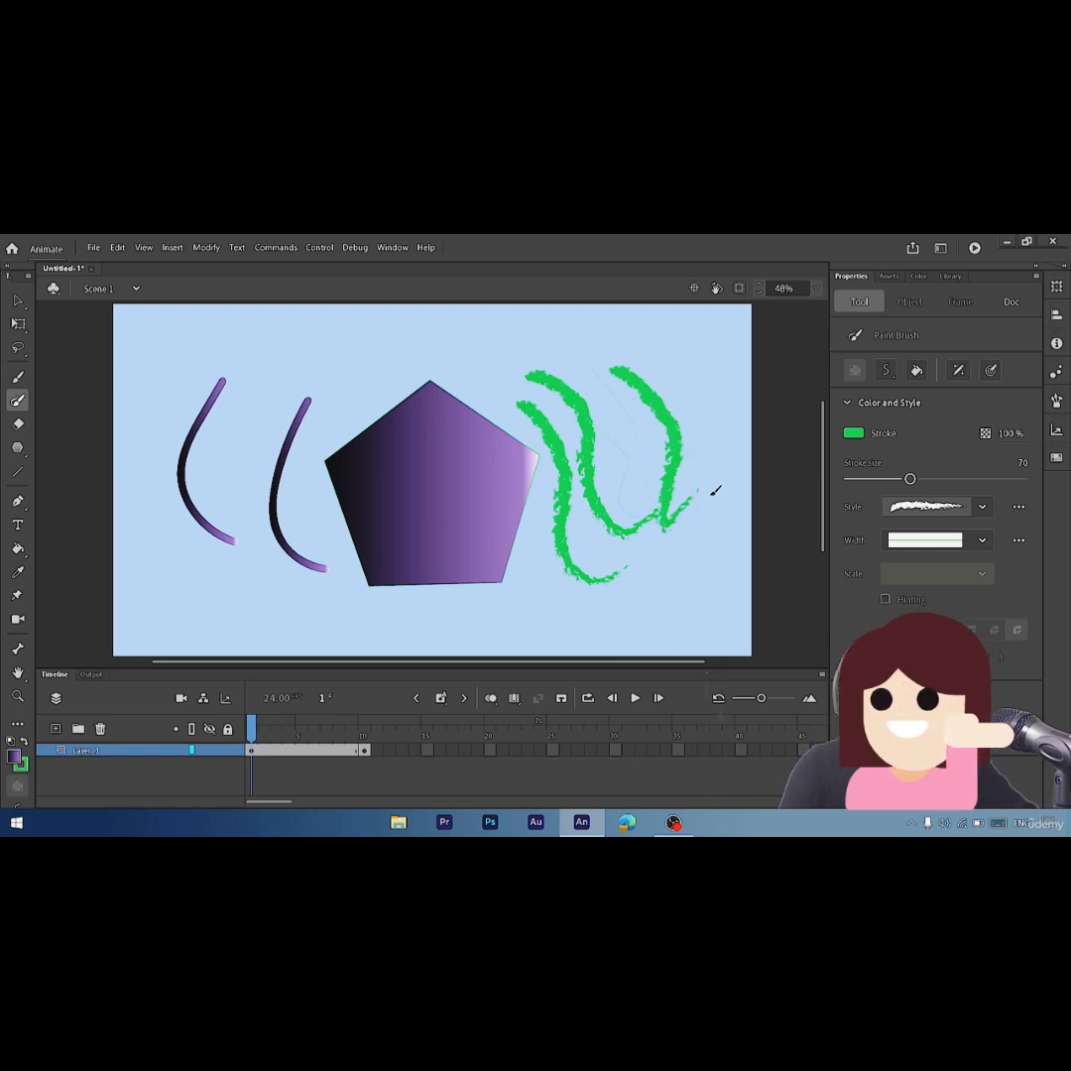
- Undo all the brush strokes, the pentagon's keyframe and the earlier edits back to the three small pentagons and three circles
key(ctrl+z)
key(ctrl+z)
key(ctrl+z)
key(ctrl+z)
key(ctrl+z)
key(ctrl+z)
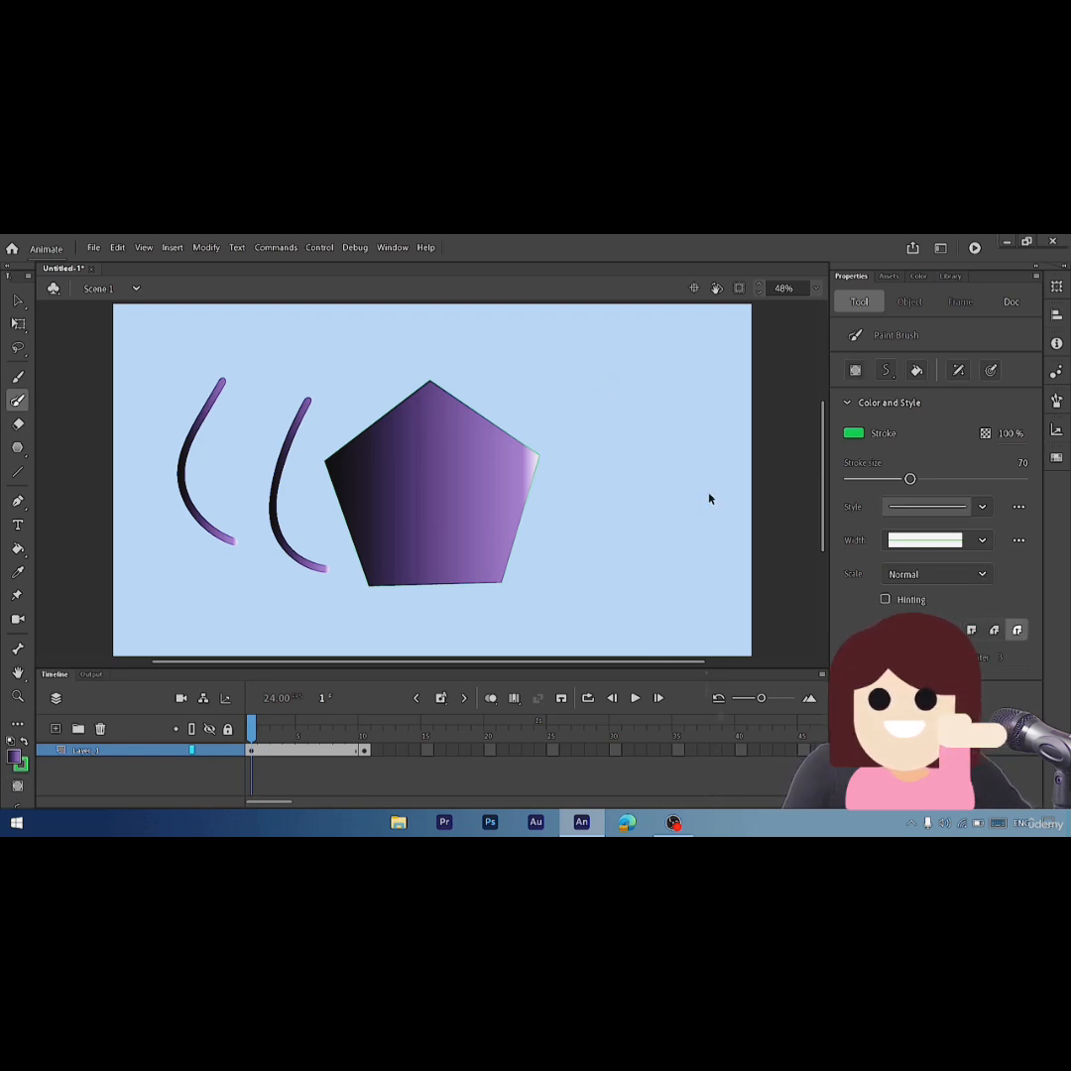
key(ctrl+z)
key(ctrl+z)
key(ctrl+z)
key(ctrl+z)
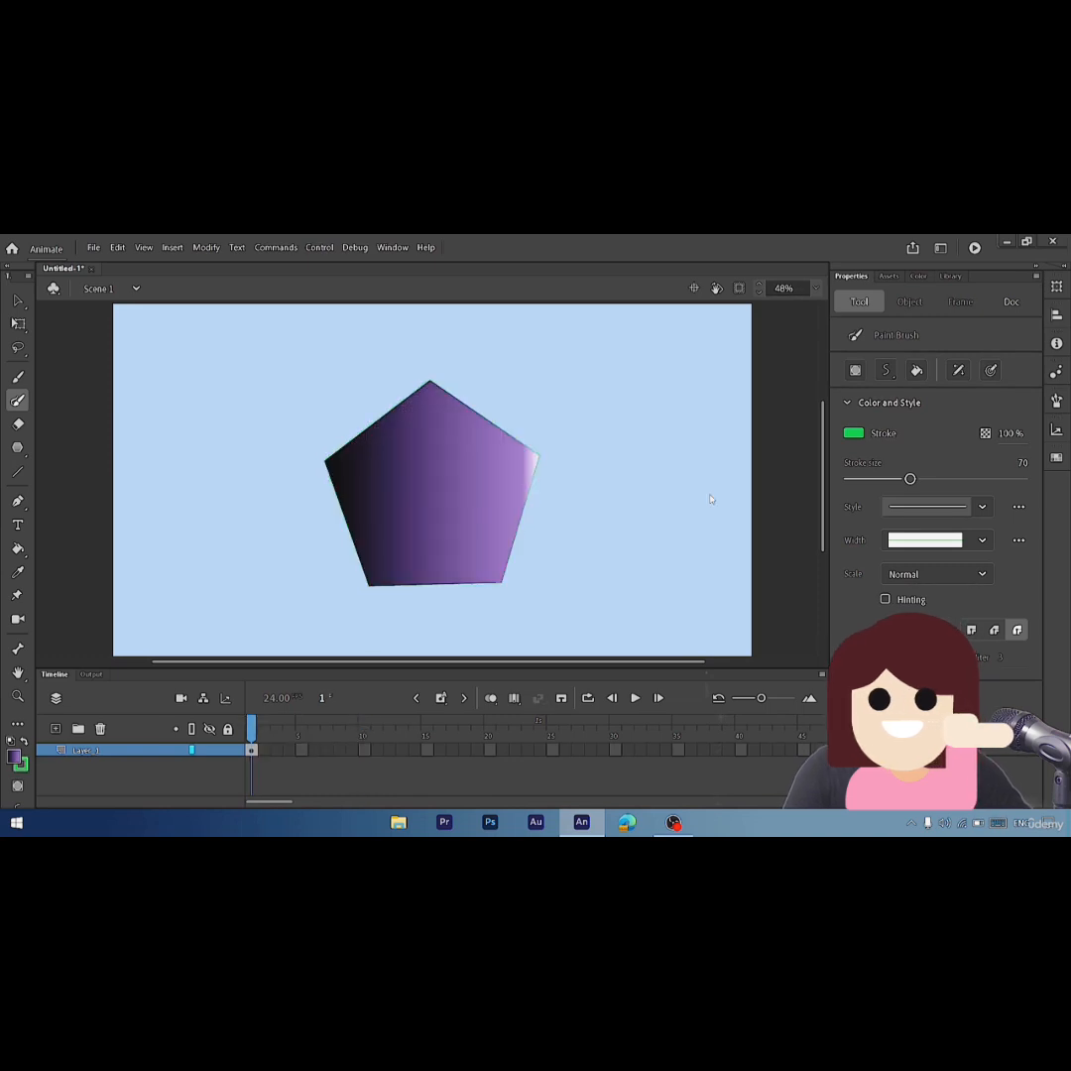
key(ctrl+z)
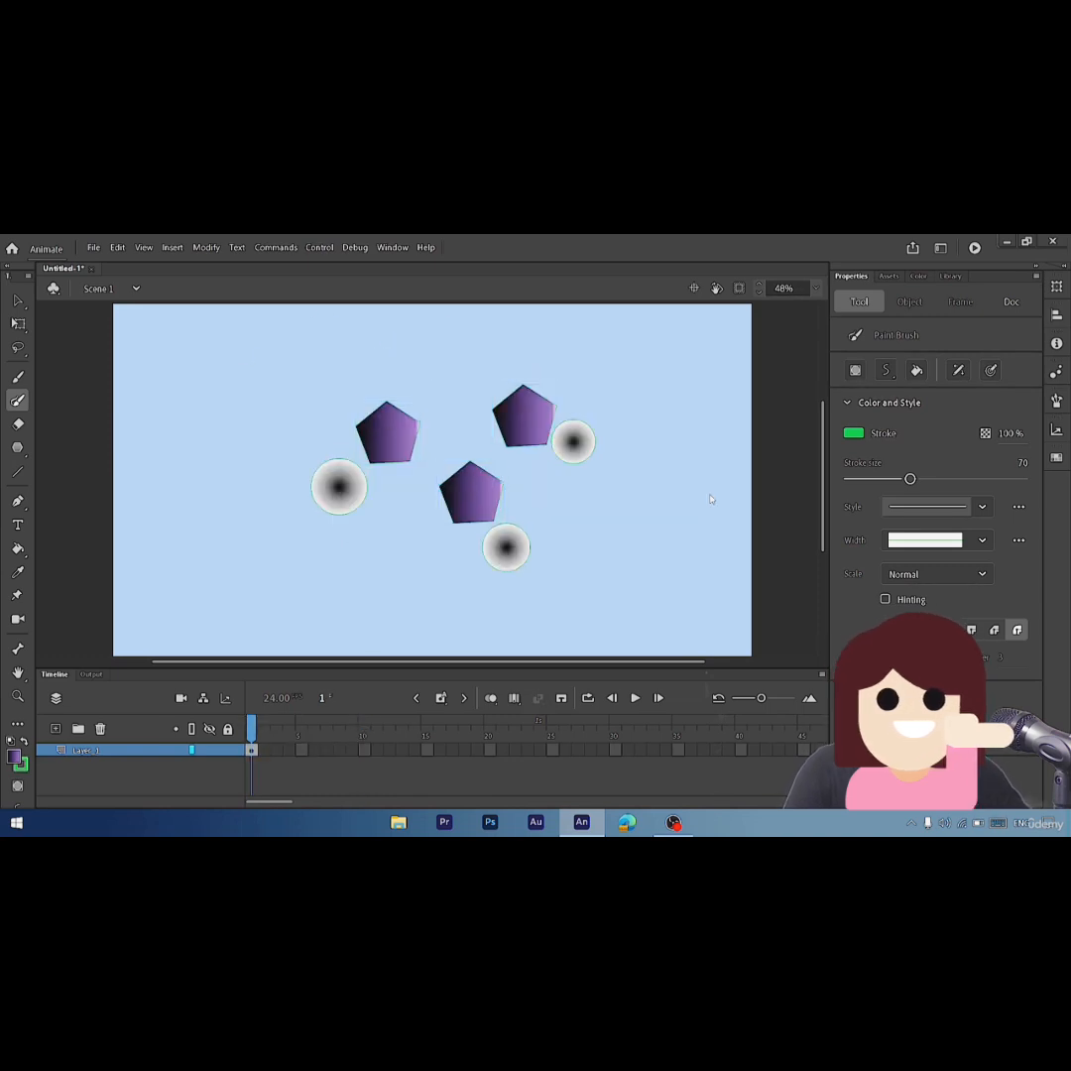
- Delete all the pentagons and circles from the stage, and view the Default Swatches
click(18, 300)
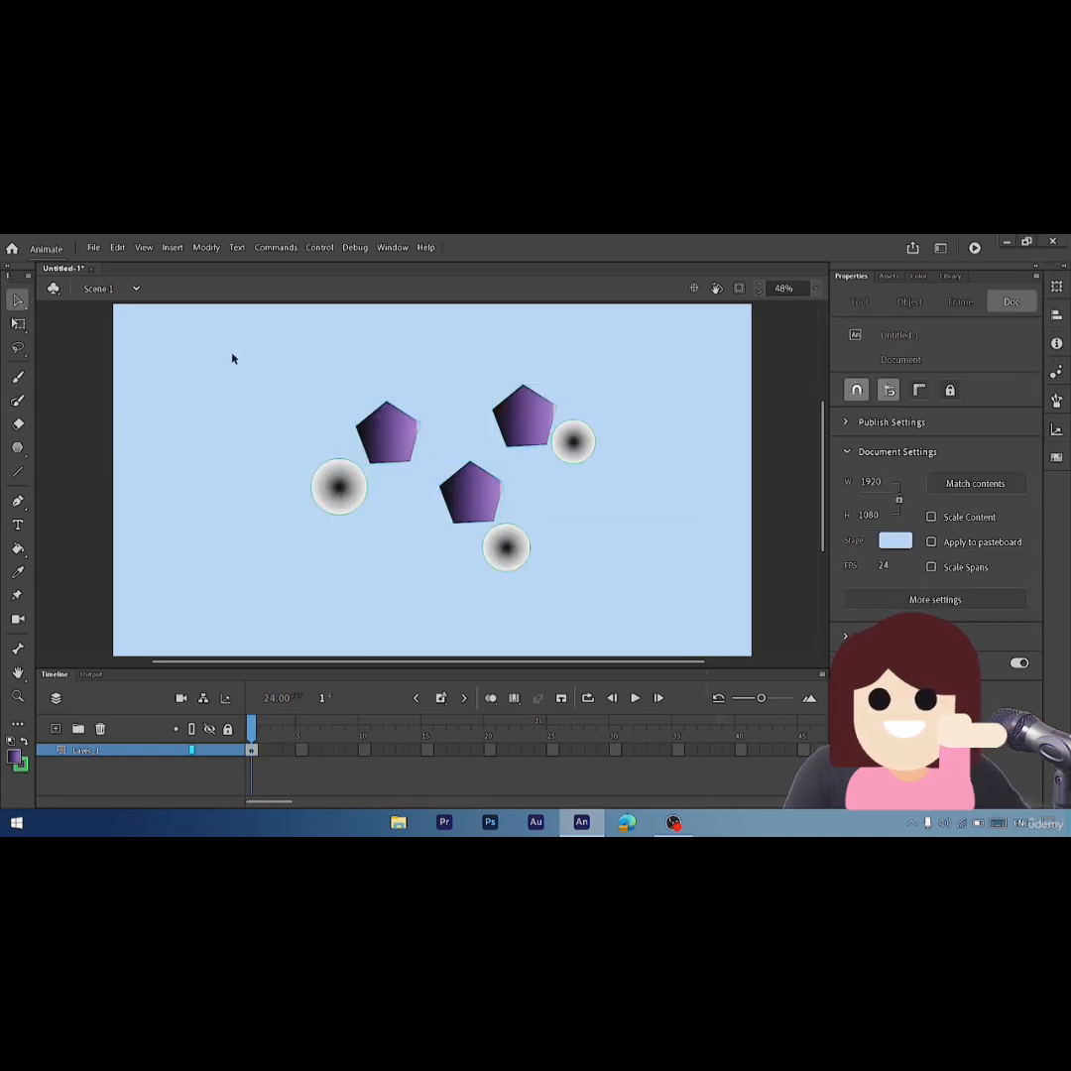
drag(233, 344, 662, 606)
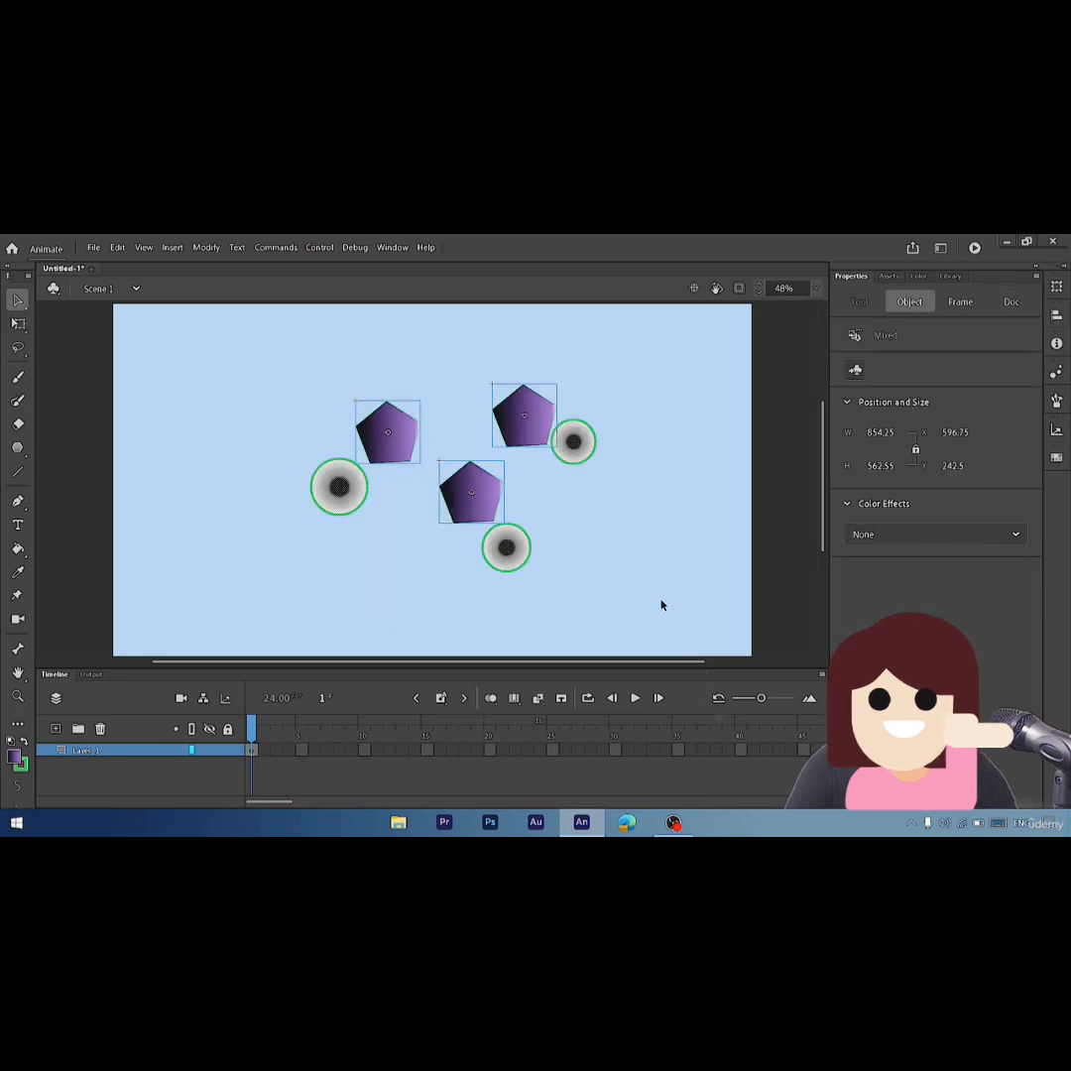
key(Delete)
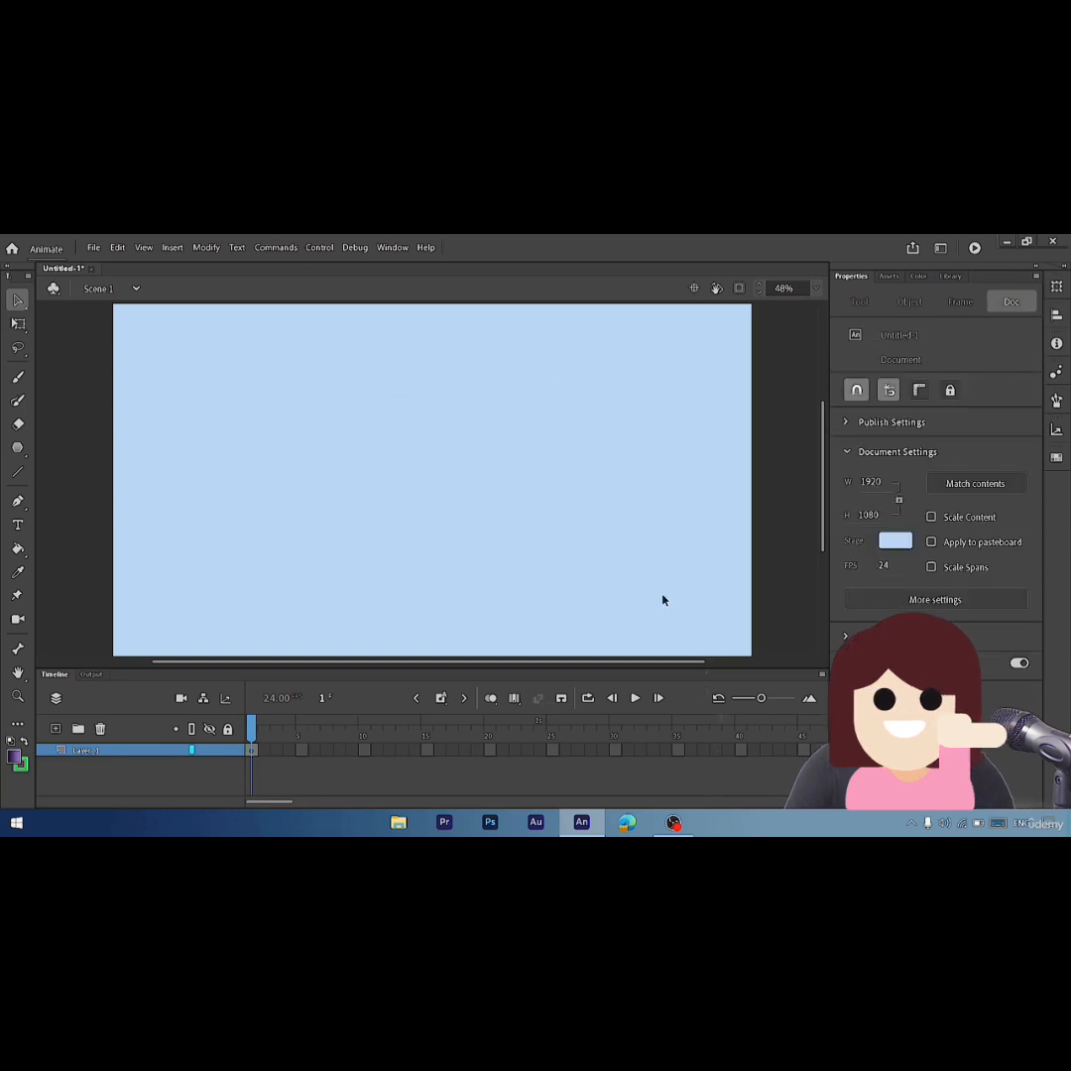
click(1056, 461)
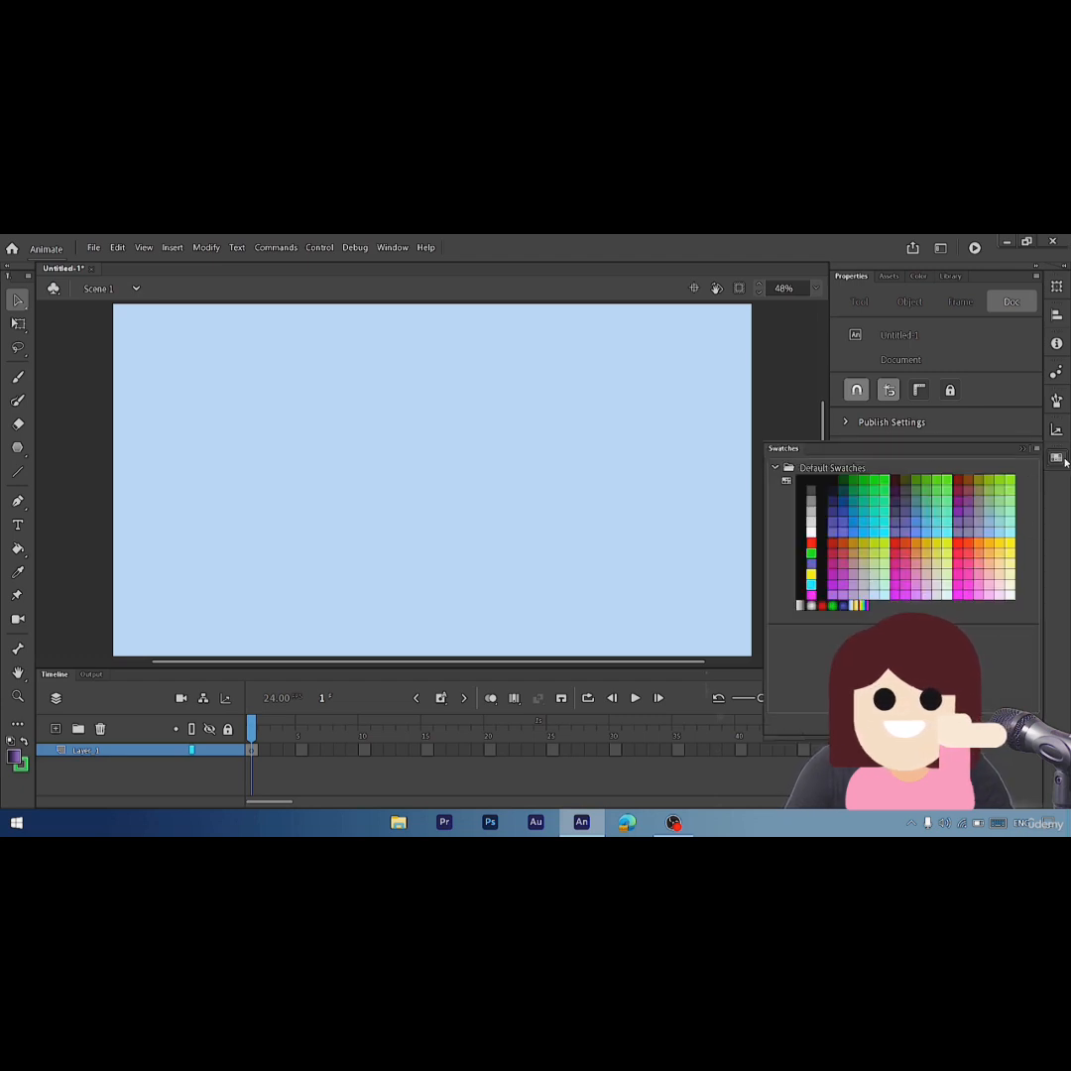
click(1063, 460)
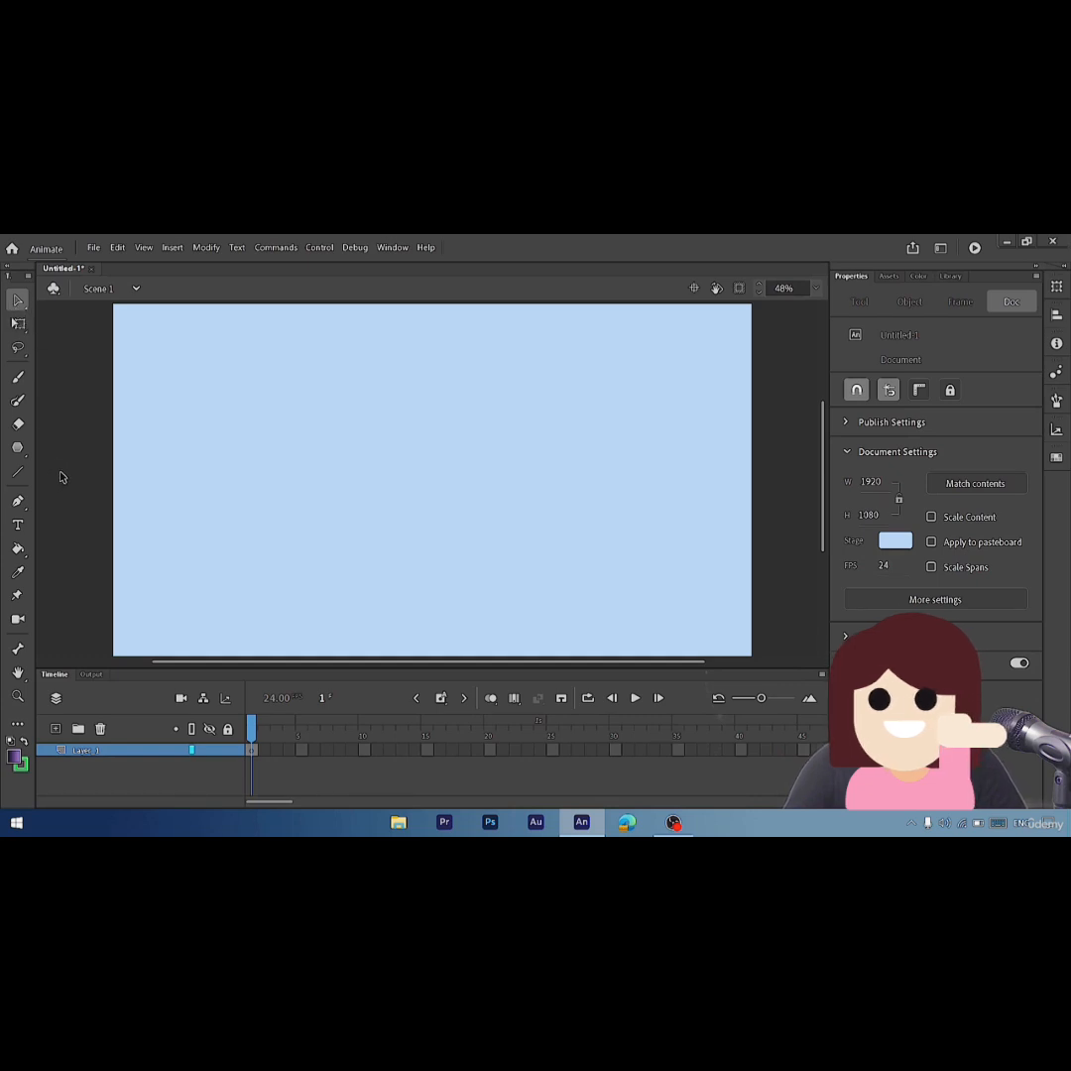
- Draw a rectangle about 719 by 300 px near the stage centre with the purple gradient fill and green stroke
click(18, 447)
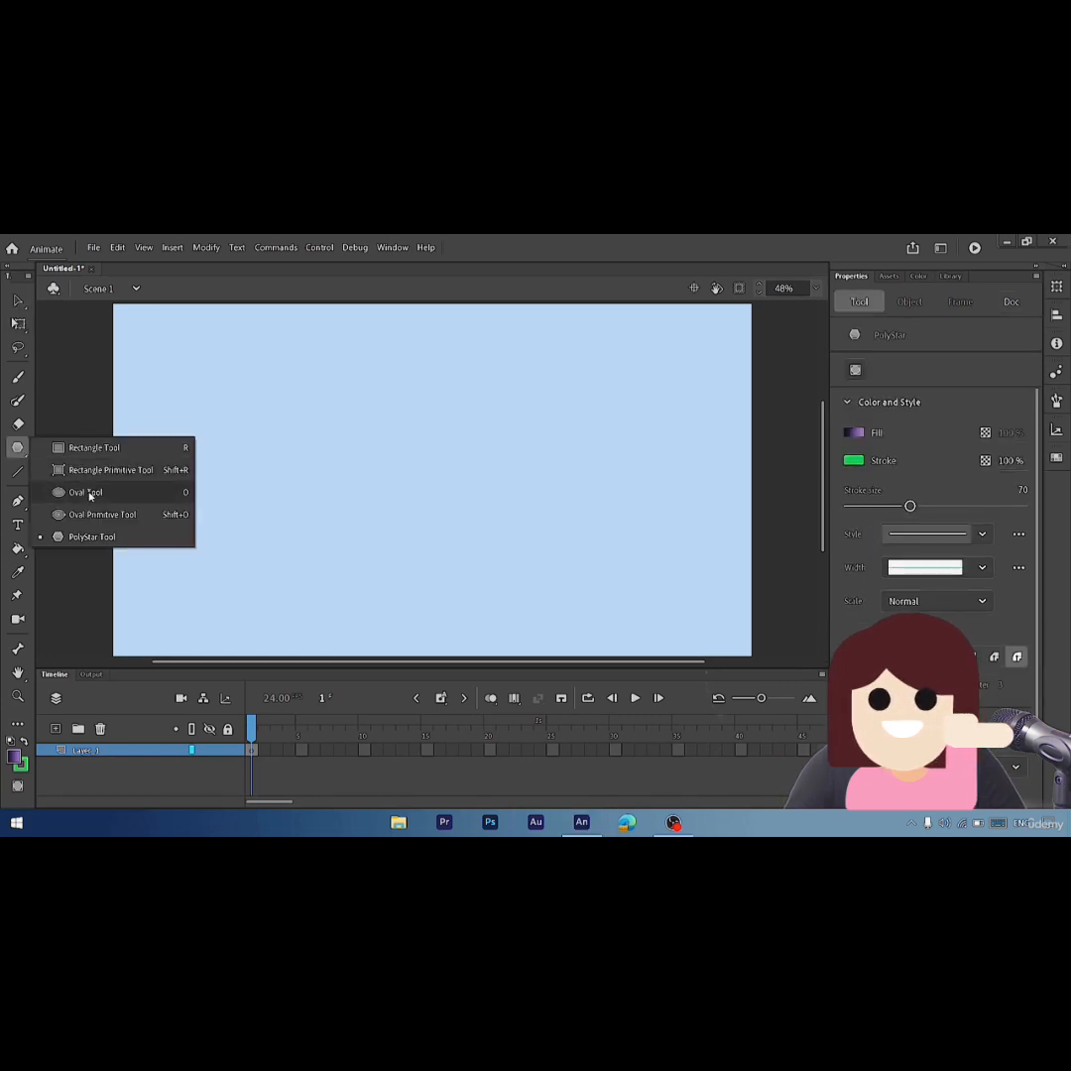
click(87, 447)
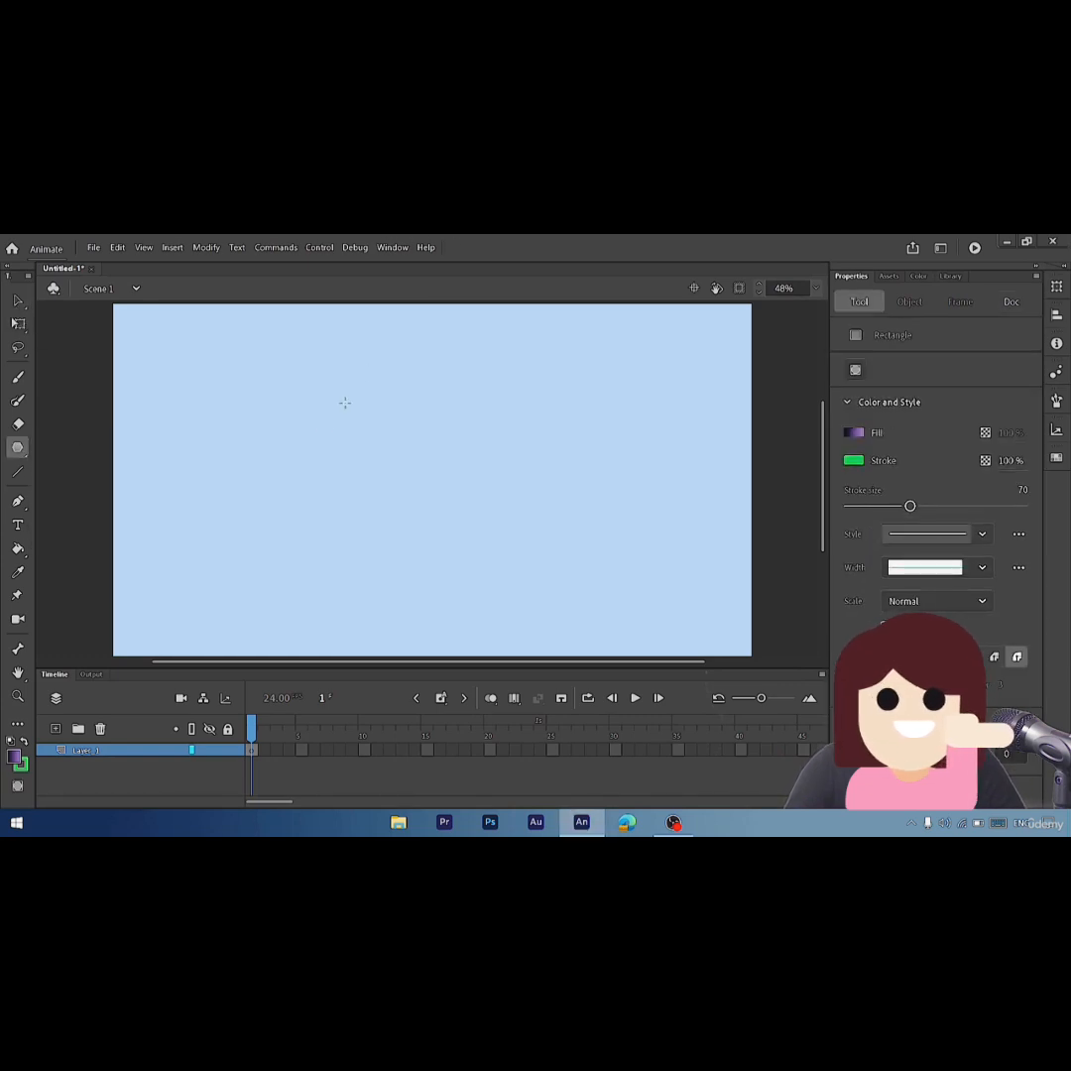
mouse_move(315, 438)
mouse_down()
mouse_move(361, 522)
mouse_move(499, 527)
mouse_move(563, 545)
mouse_up()
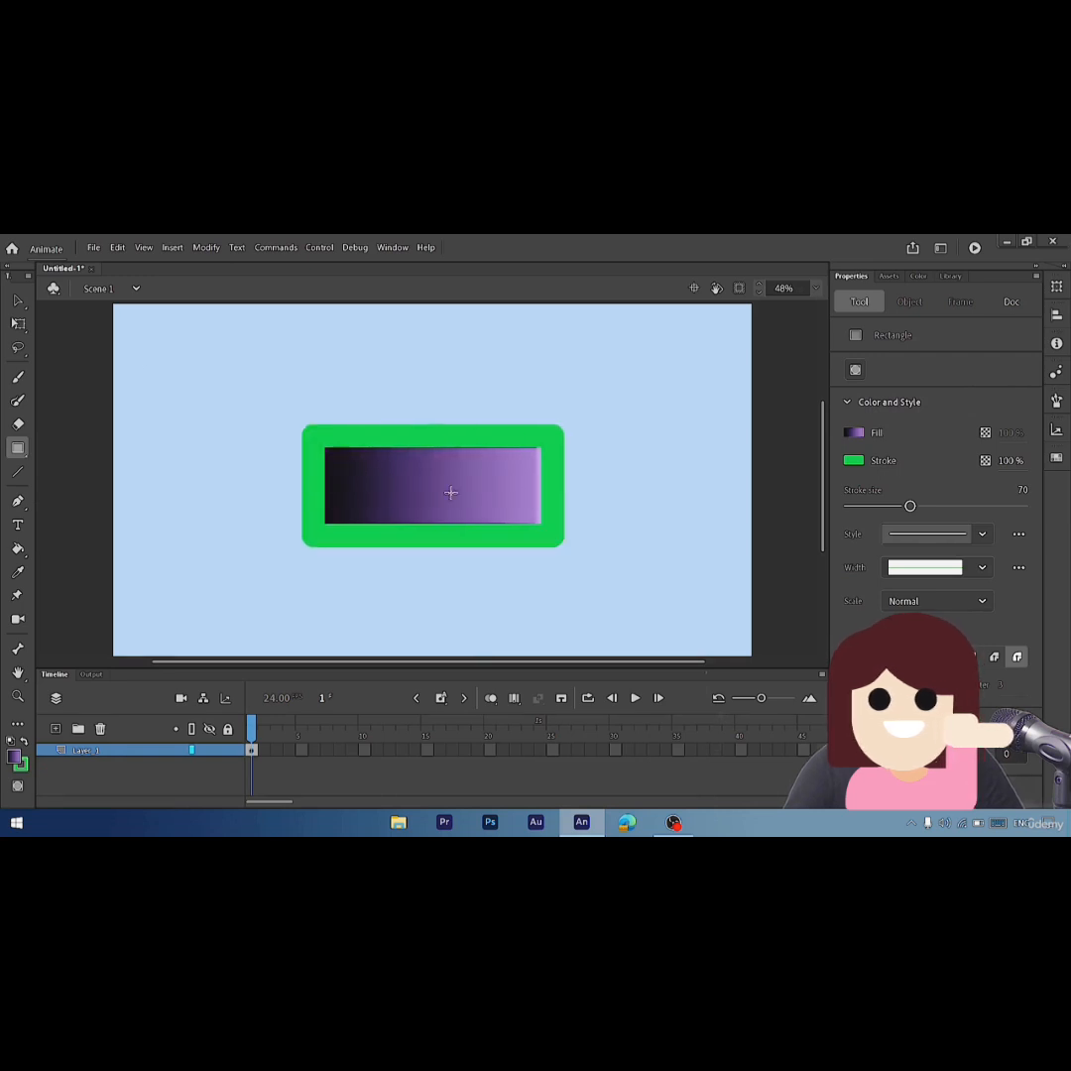
- Set the rectangle's stroke size to 11 on all sides, and reselect its whole fill and outline
click(19, 302)
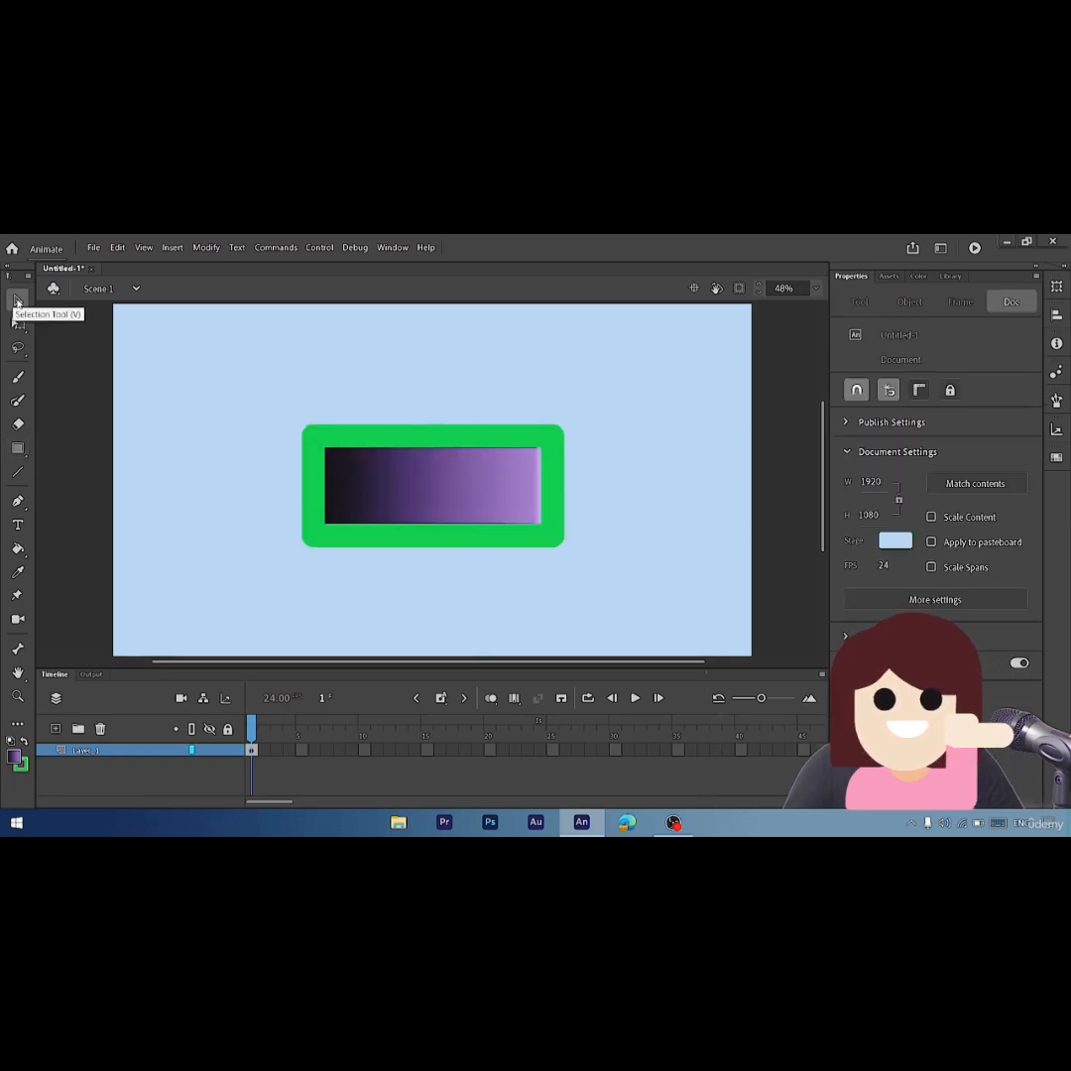
click(462, 441)
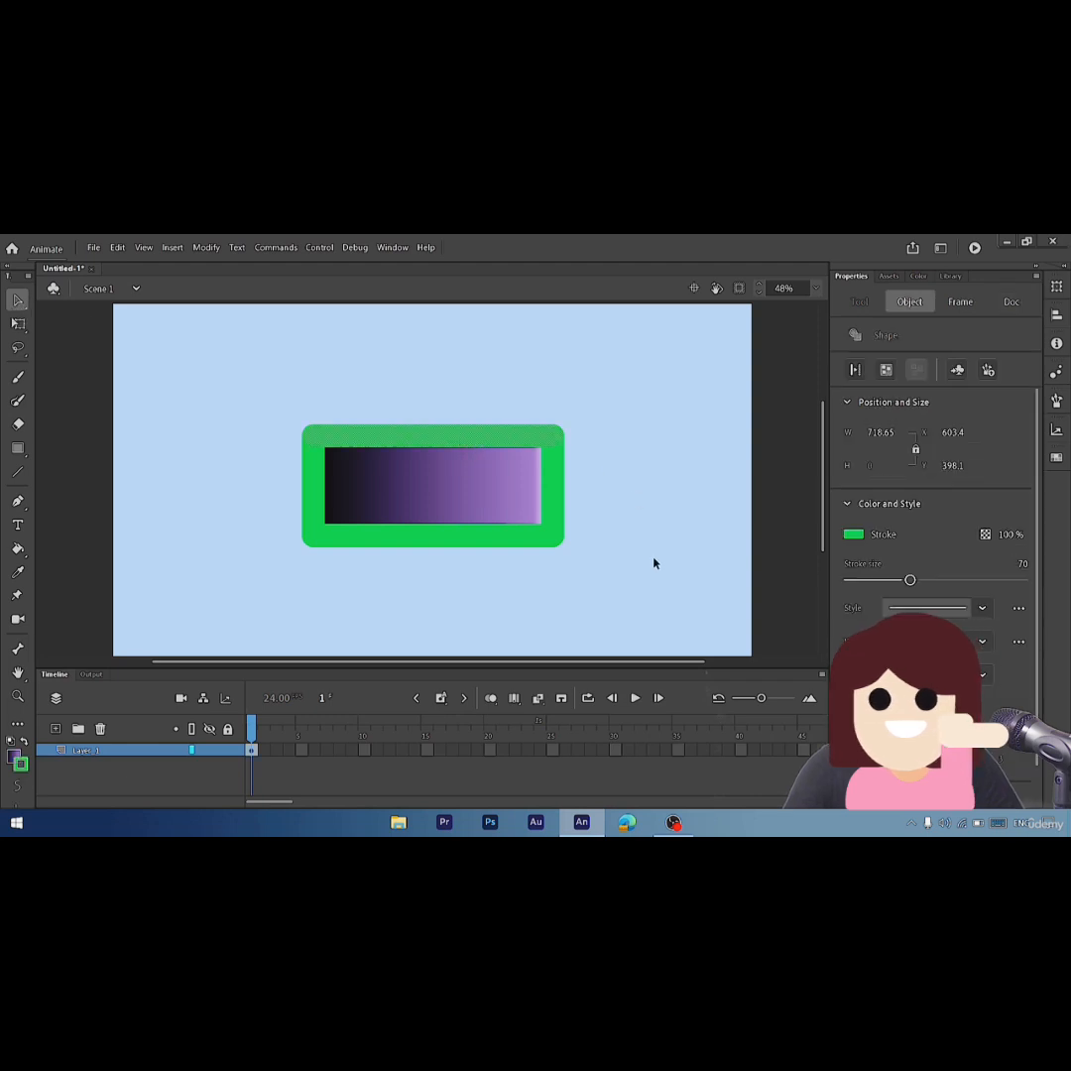
mouse_move(640, 568)
mouse_down()
mouse_move(258, 432)
mouse_move(232, 401)
mouse_move(269, 403)
mouse_up()
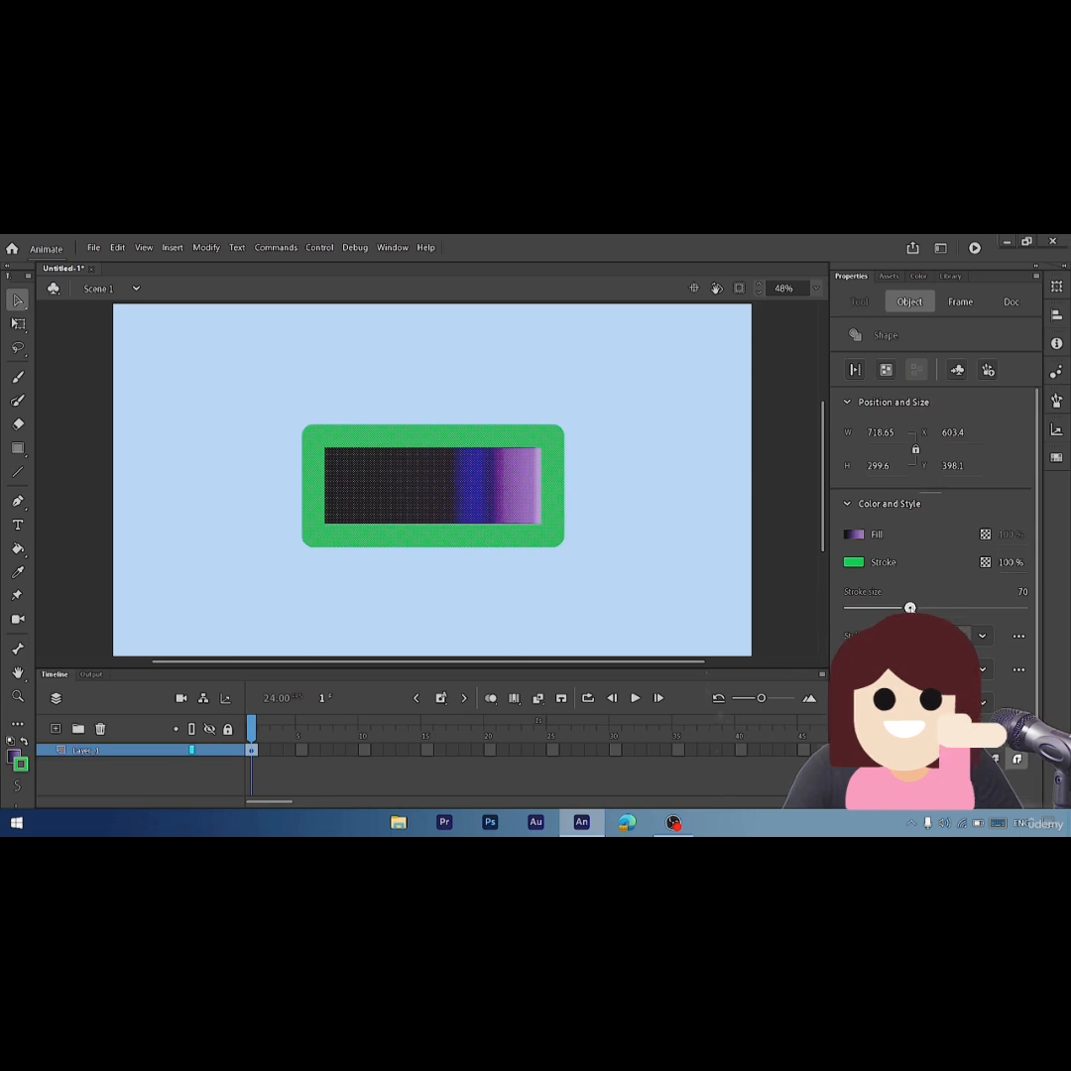
drag(910, 606, 859, 608)
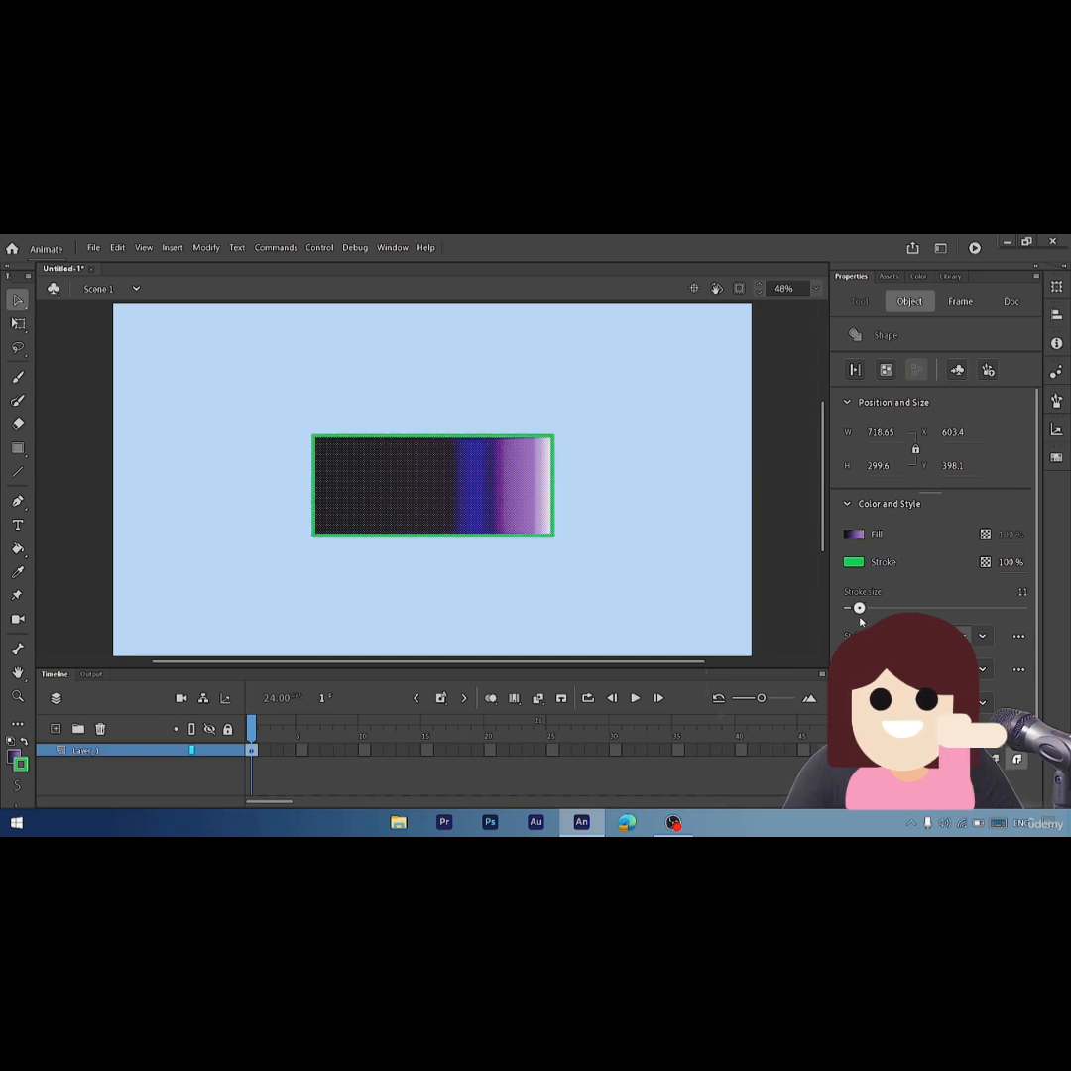
click(732, 542)
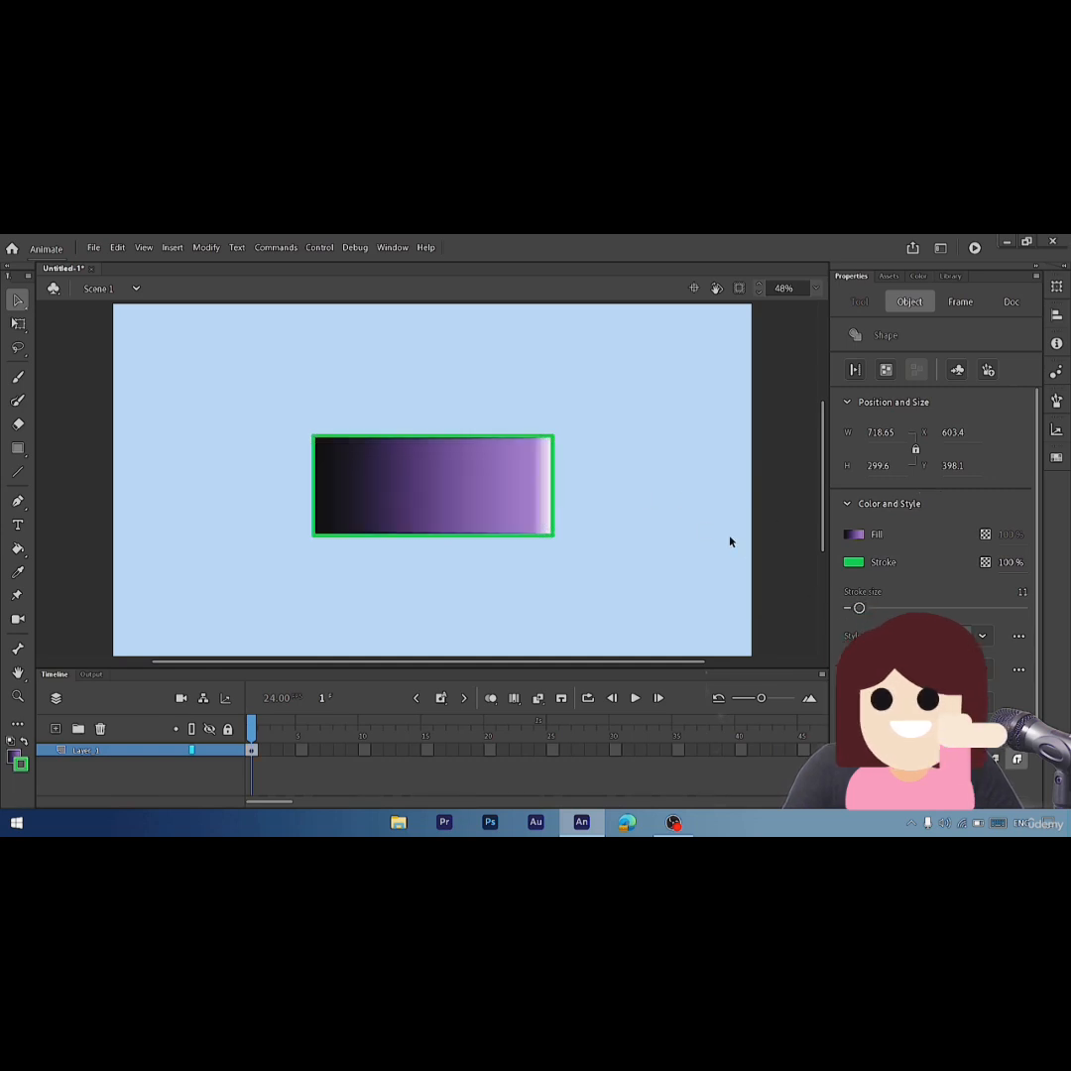
drag(660, 578, 270, 401)
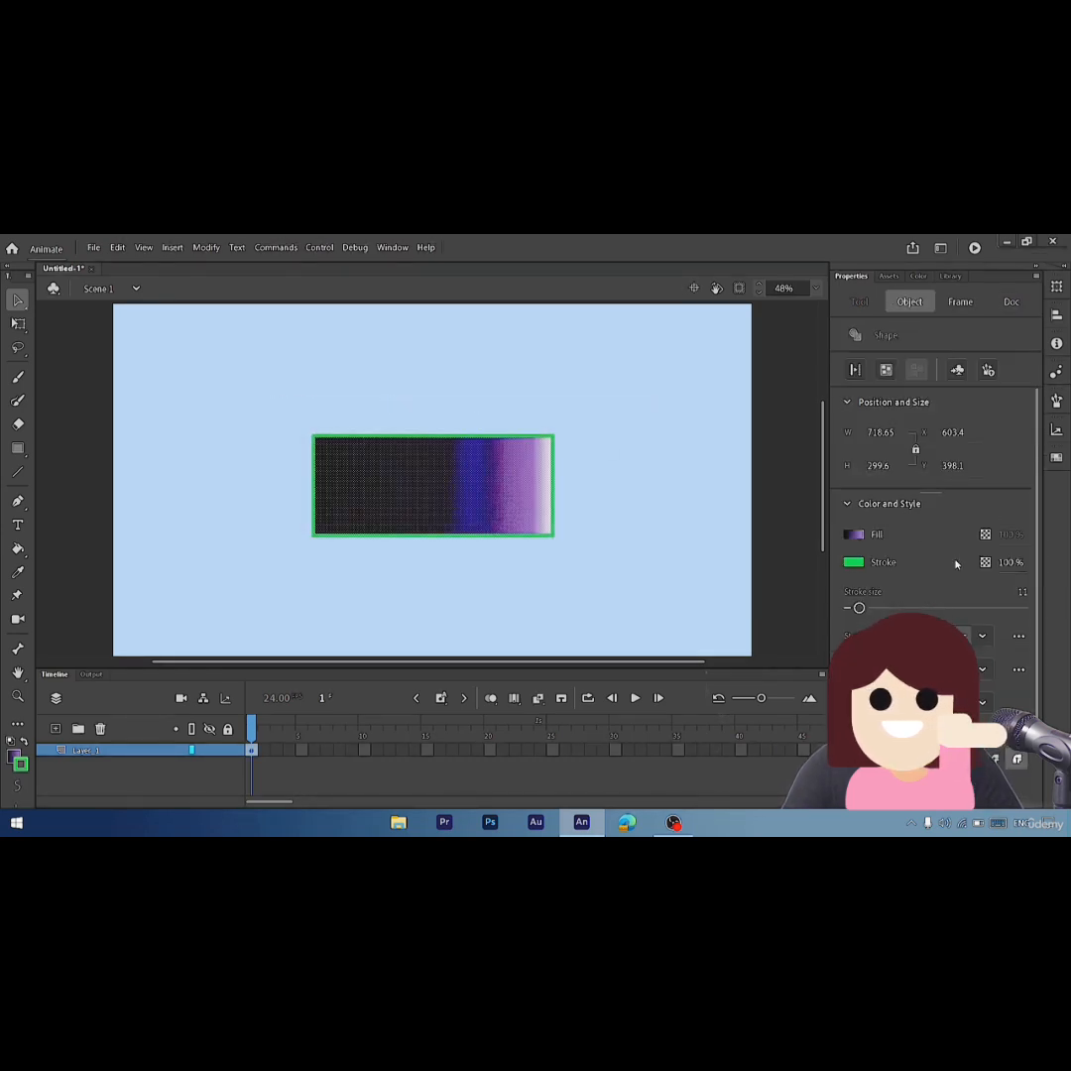
- Change the rectangle's stroke color to white and deselect it
click(859, 565)
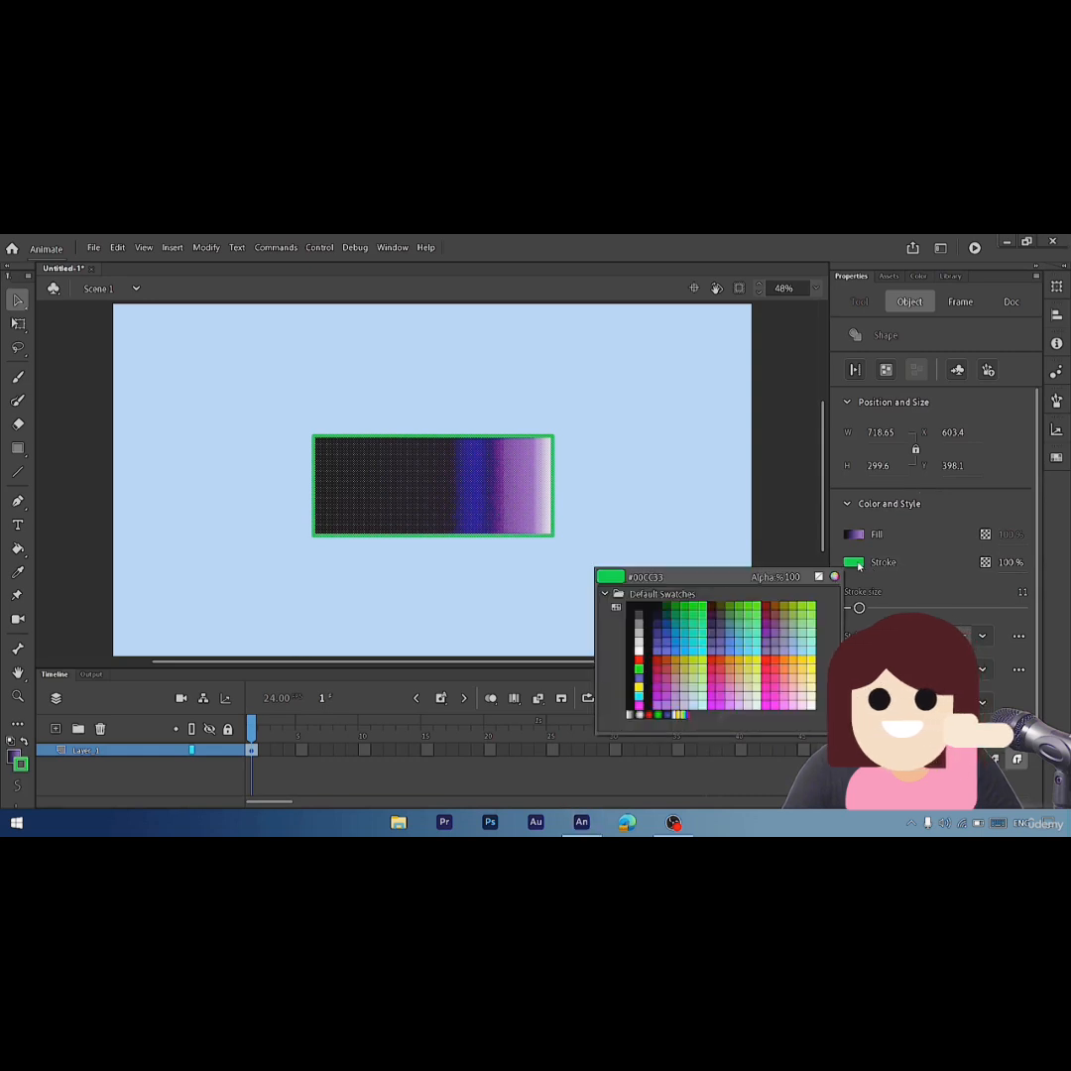
click(637, 652)
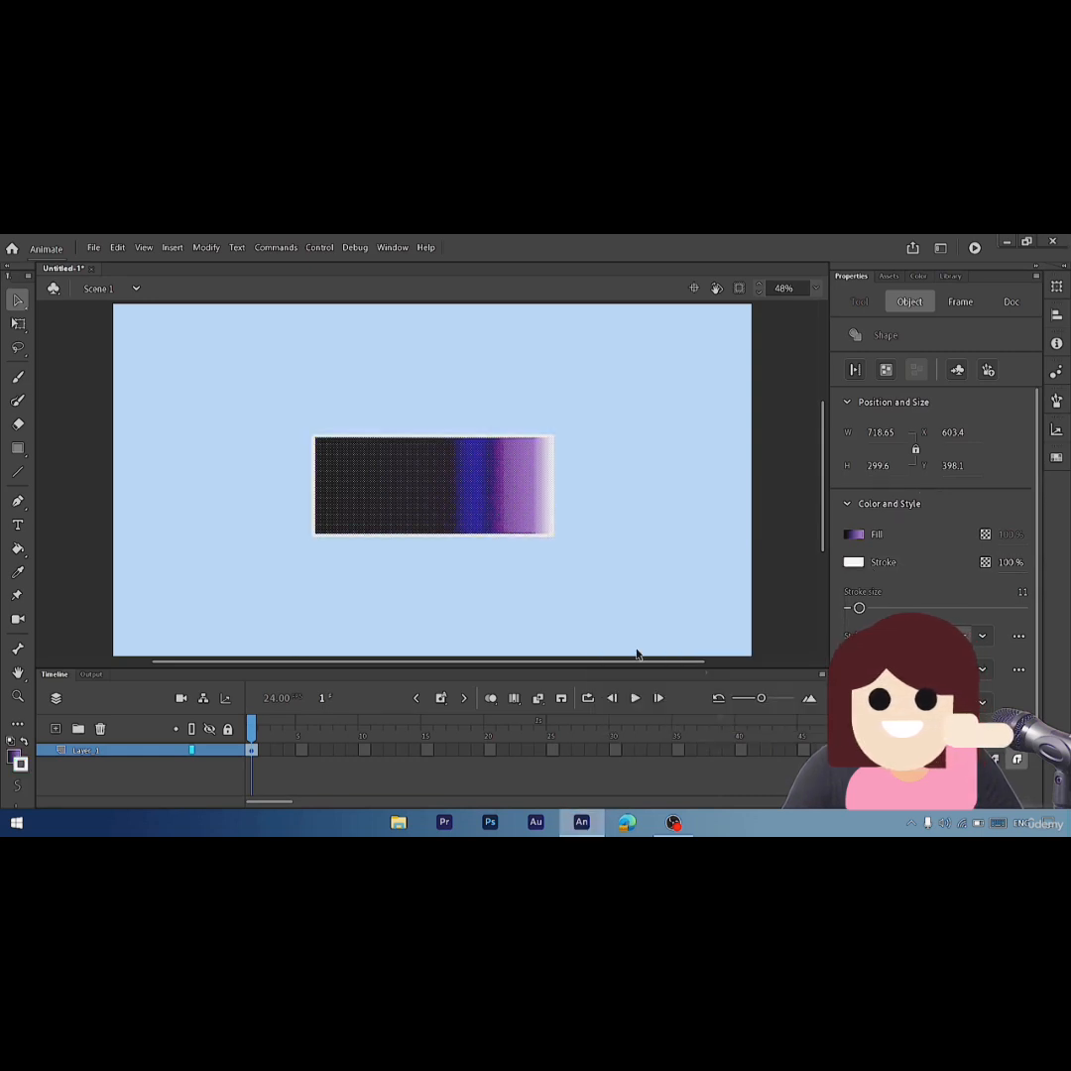
click(628, 605)
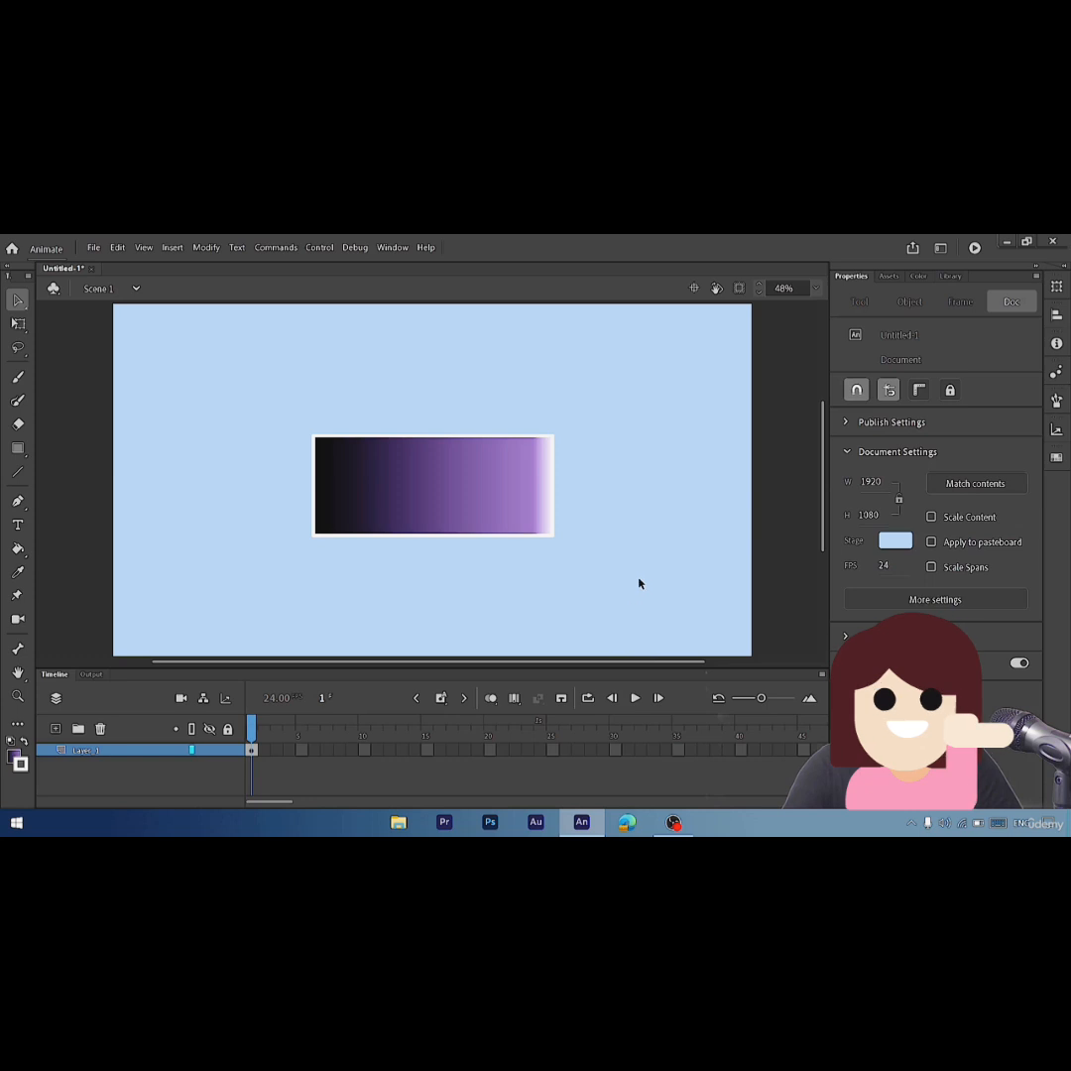
- Replace the rectangle's purple gradient fill with a solid medium-blue swatch and deselect it
click(486, 503)
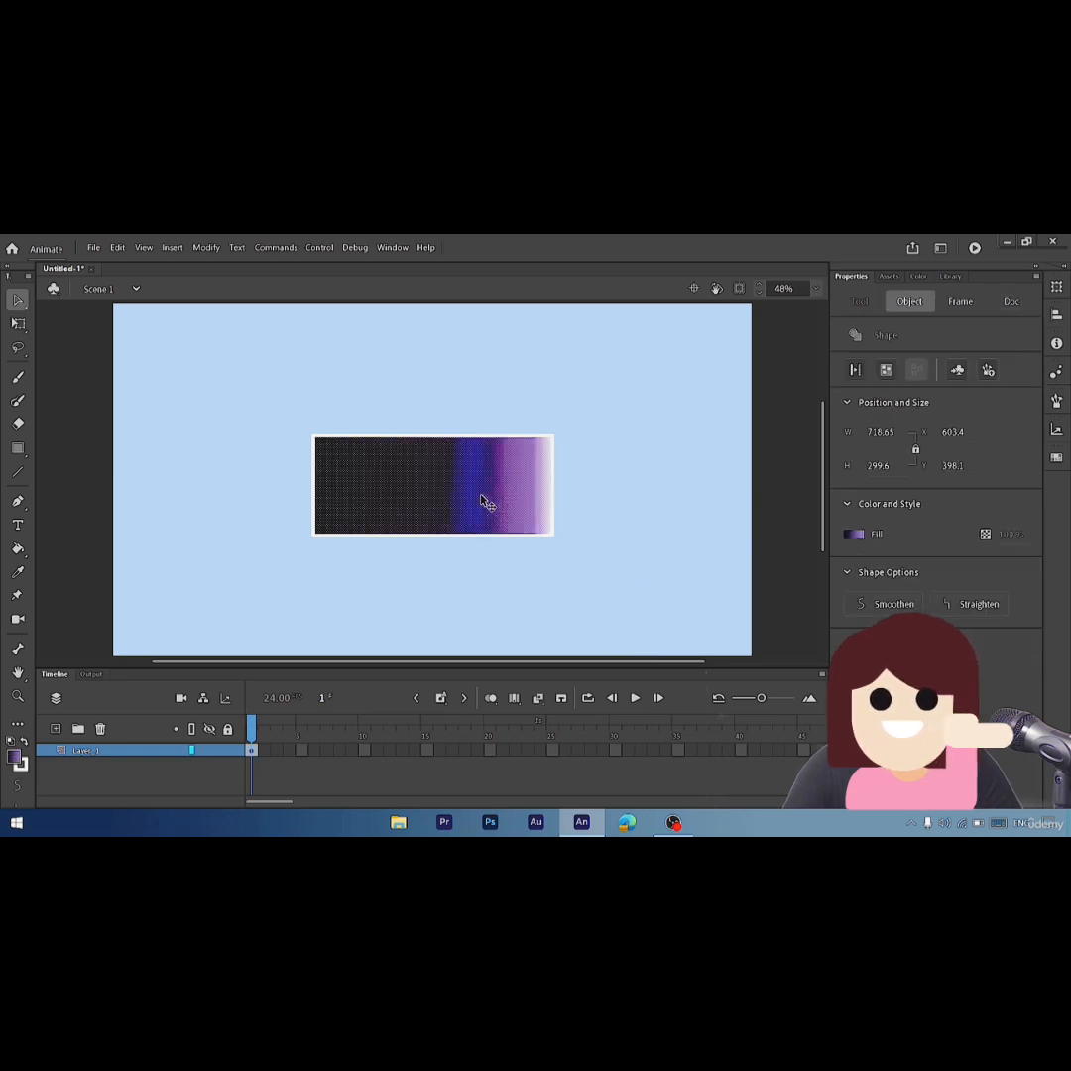
click(18, 301)
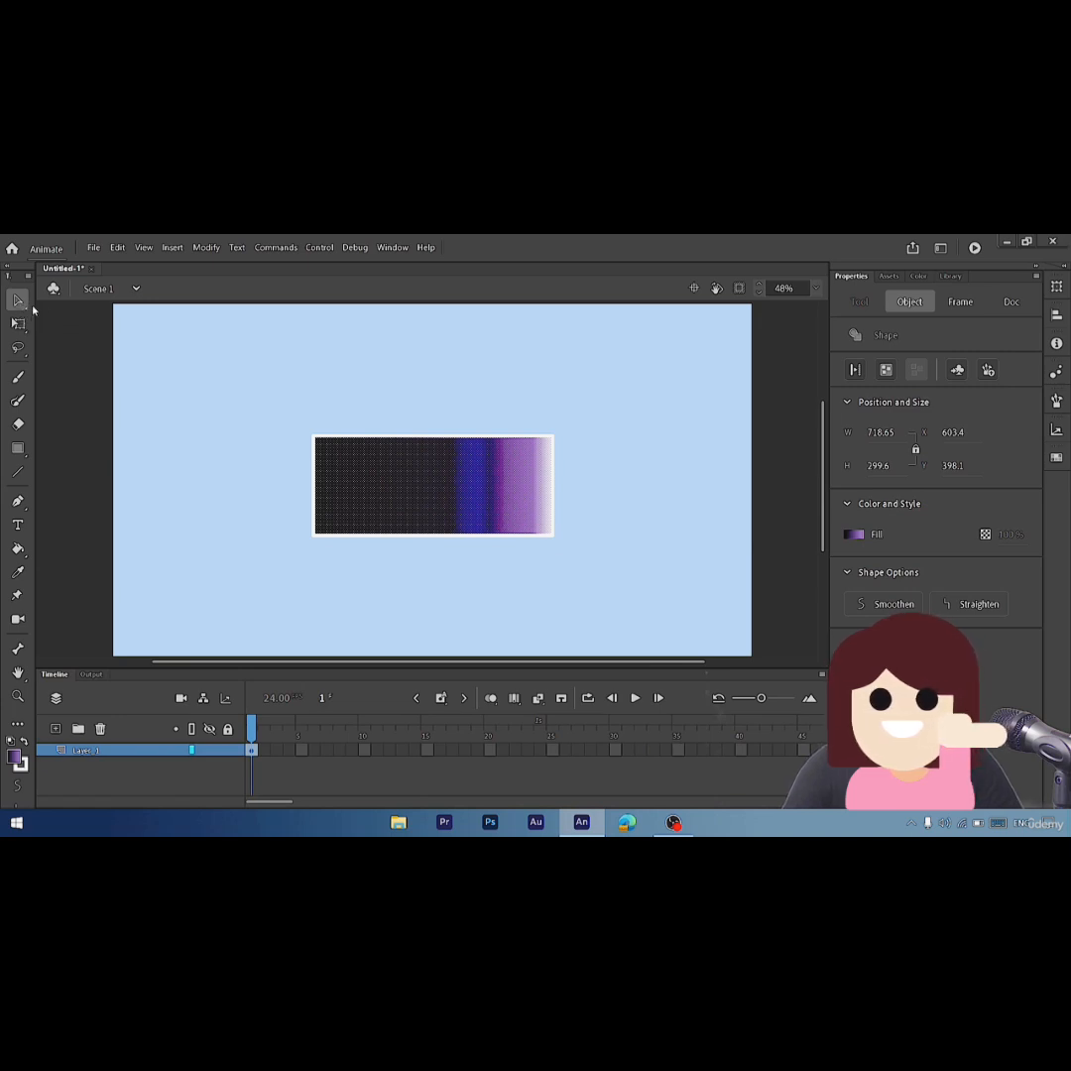
click(857, 537)
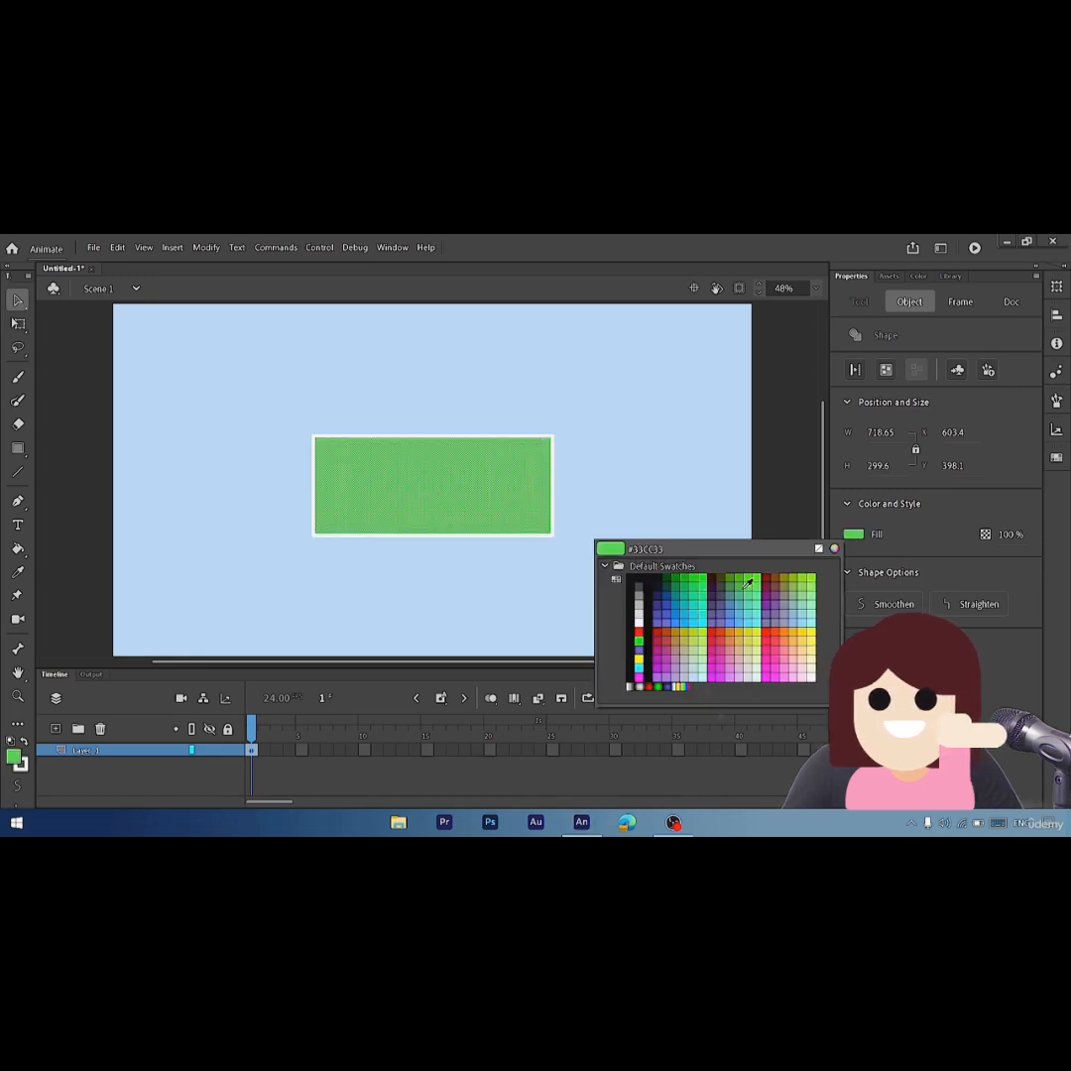
click(687, 604)
click(645, 474)
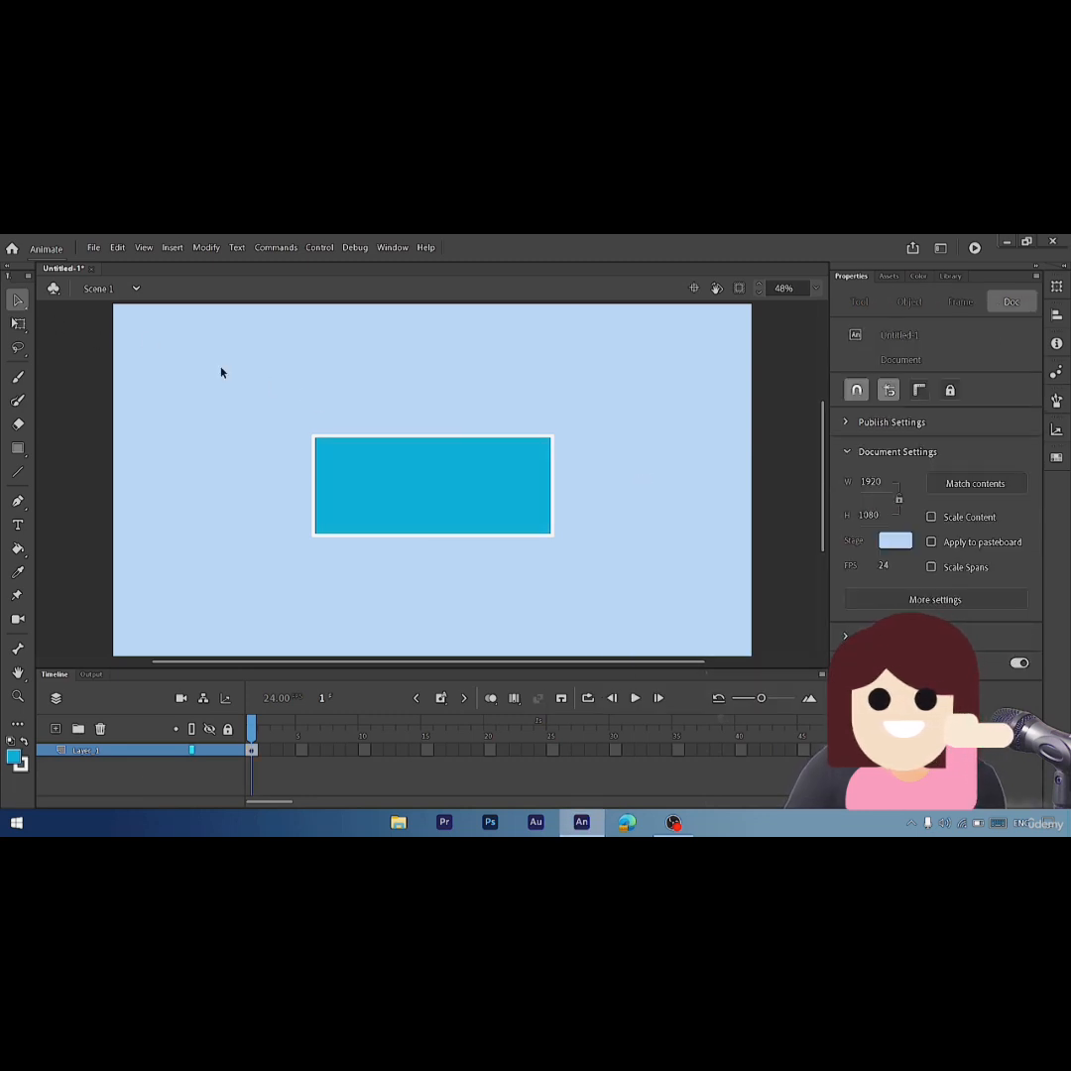
- With the Selection tool, bend the rectangle's upper edge into an arch and pull its lower edge down into a corner point
click(19, 300)
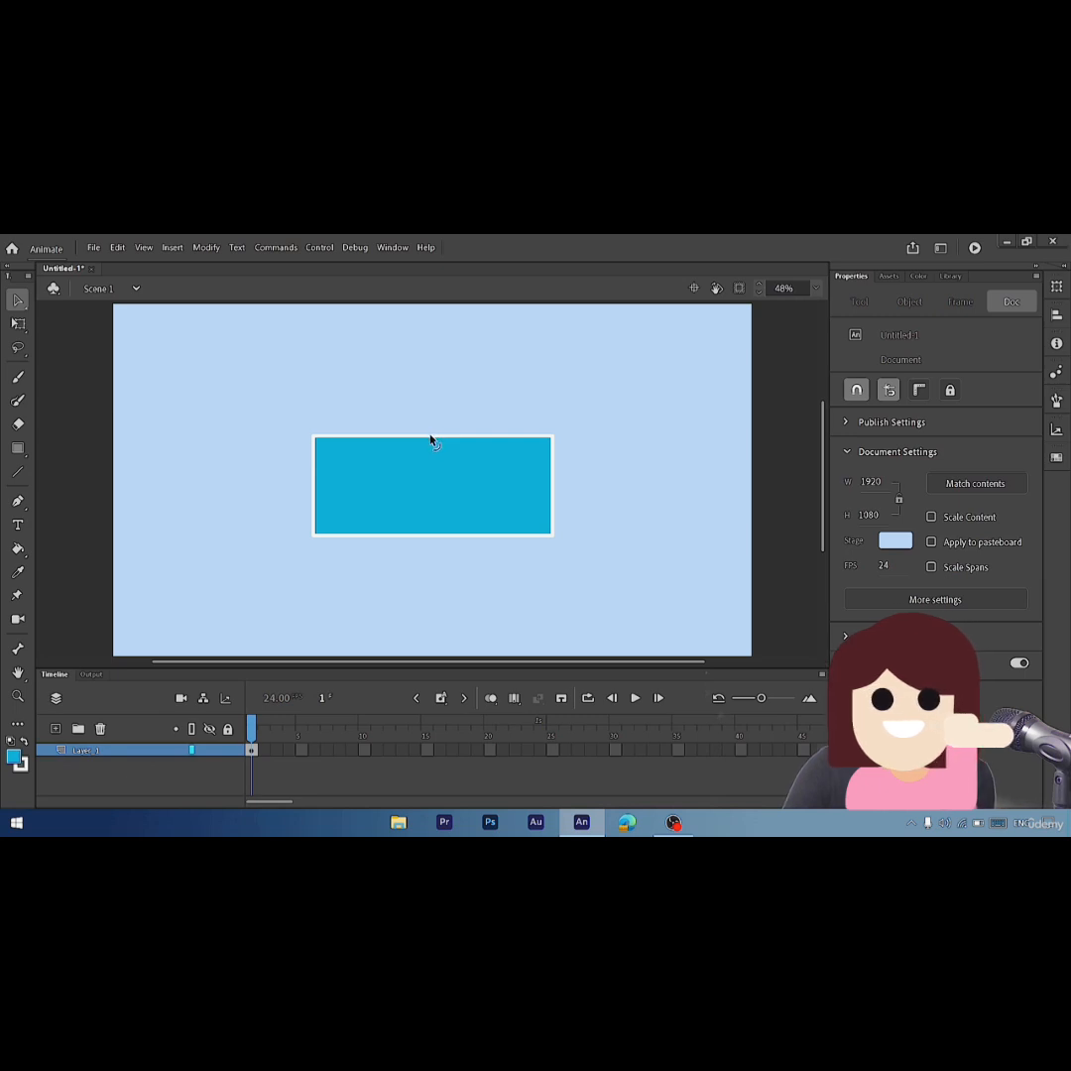
drag(432, 439, 428, 385)
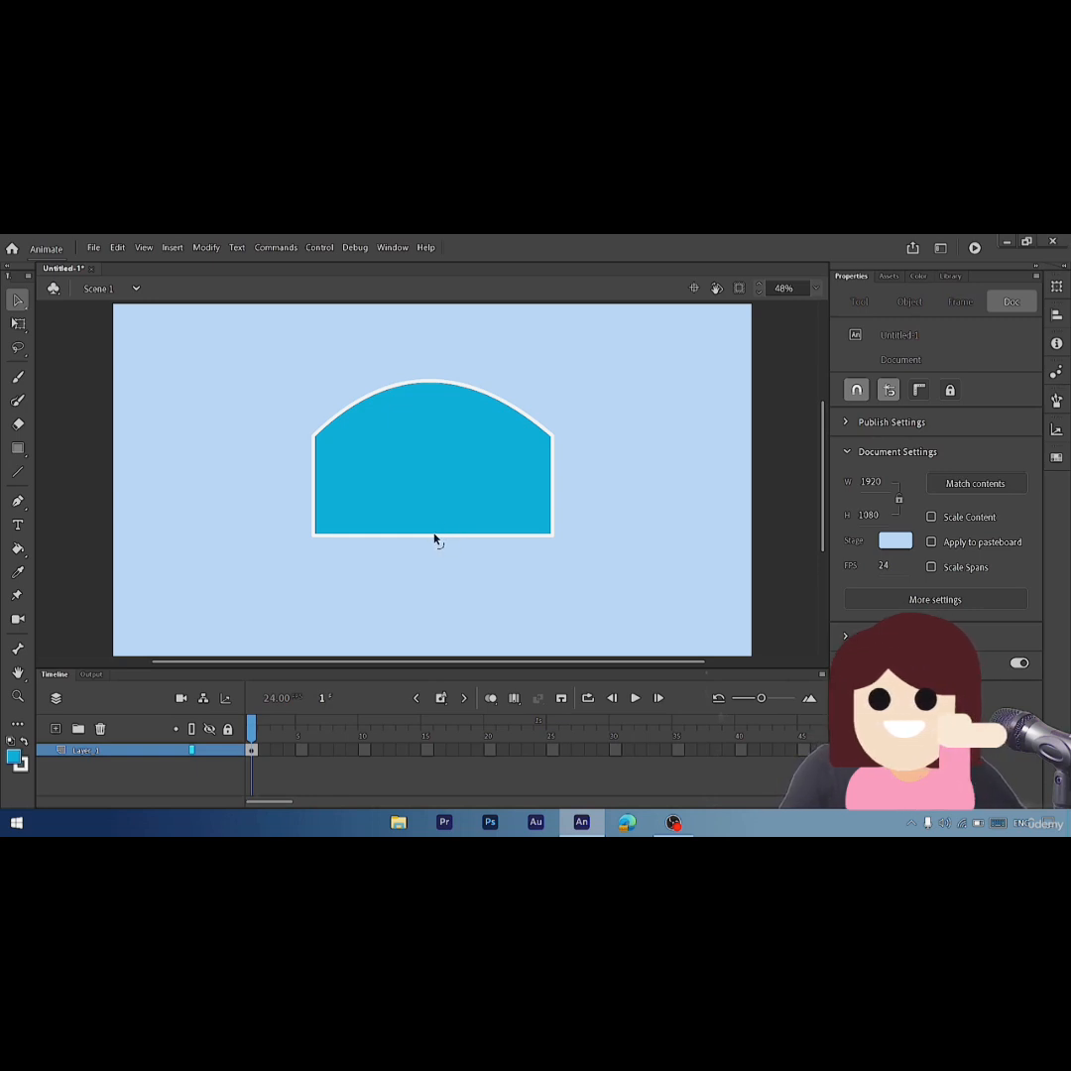
drag(435, 539, 429, 593)
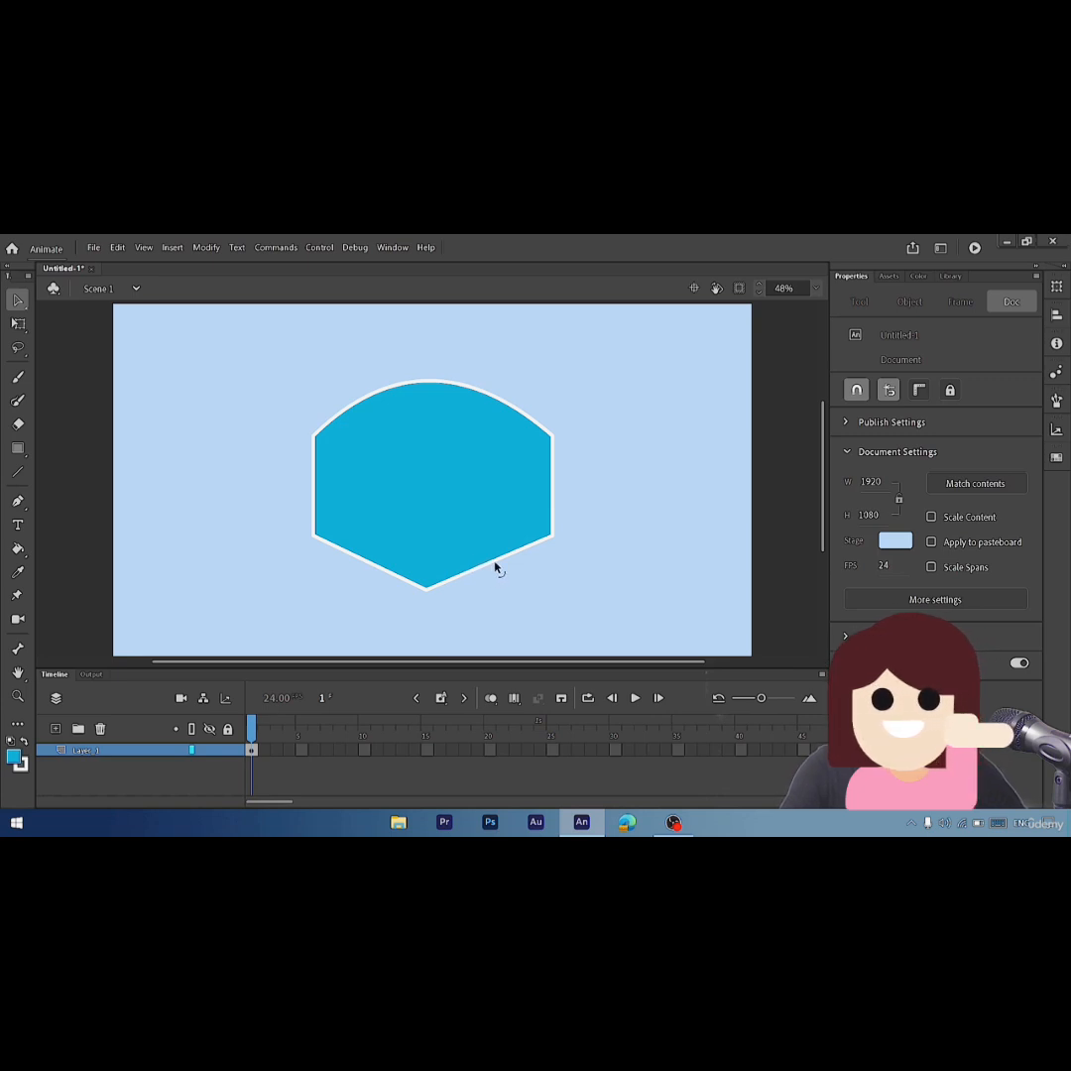
- Try curving the shape's two lower sloping edges outward, and undo both curves
drag(497, 567, 507, 582)
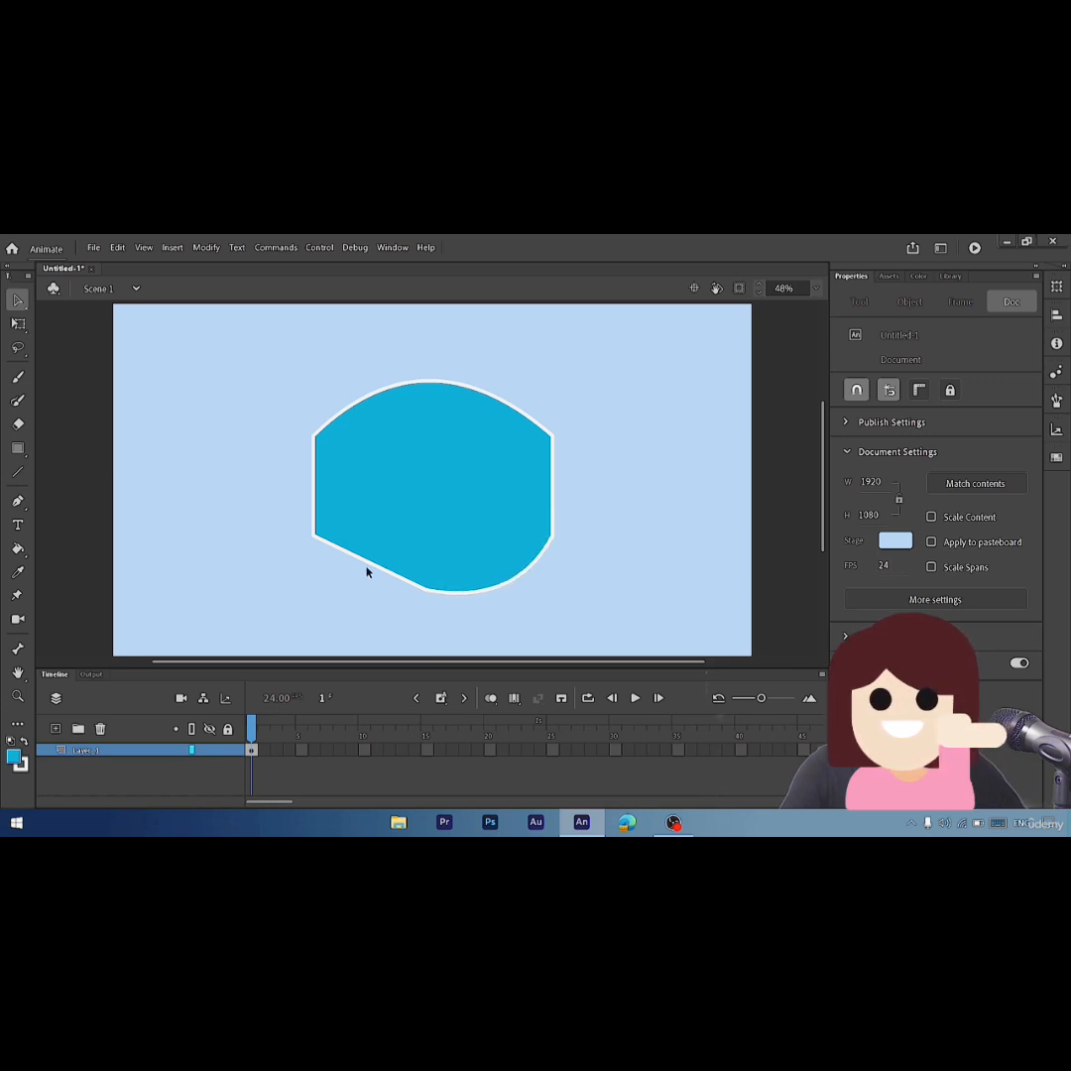
drag(362, 566, 354, 584)
key(z)
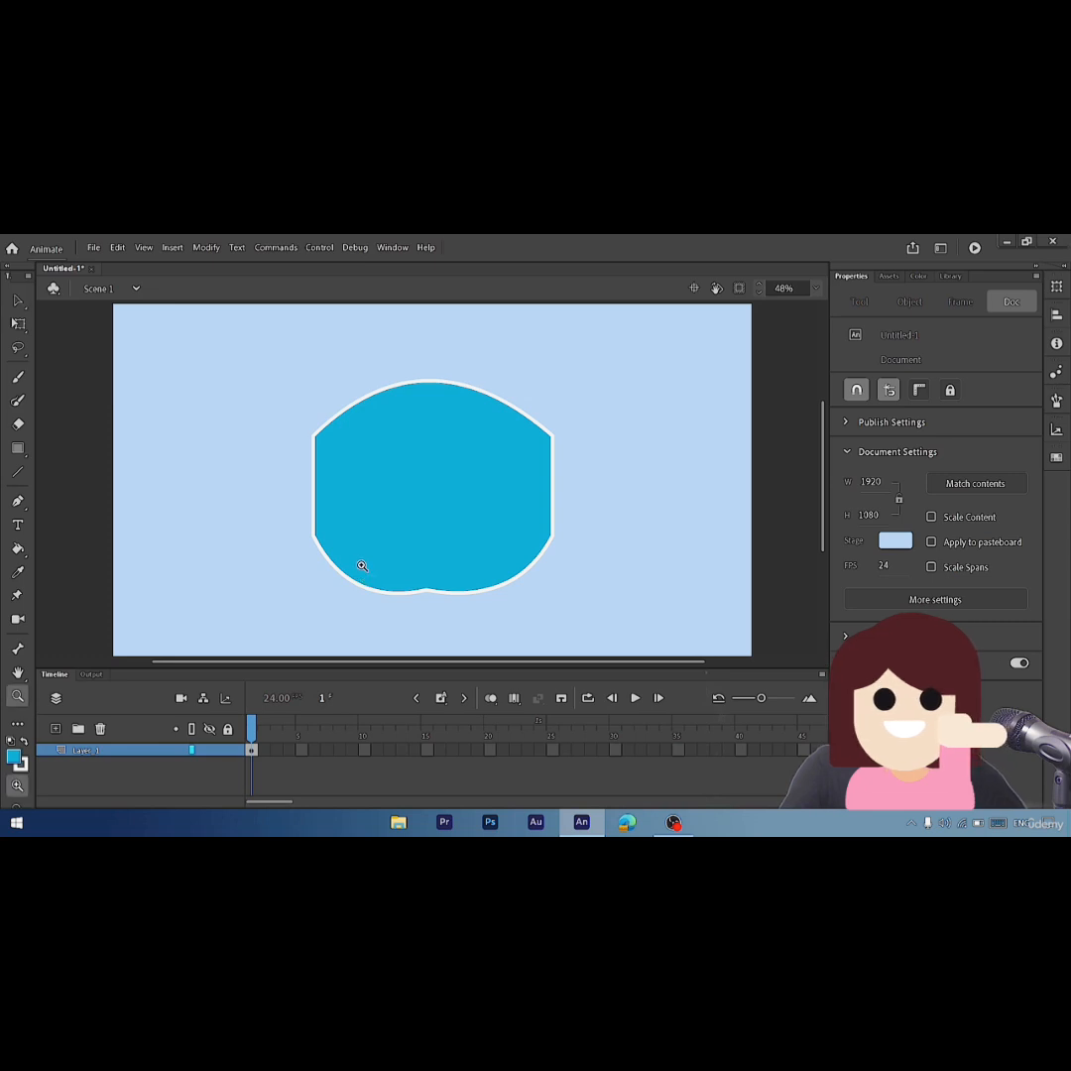
key(ctrl+z)
key(ctrl+z)
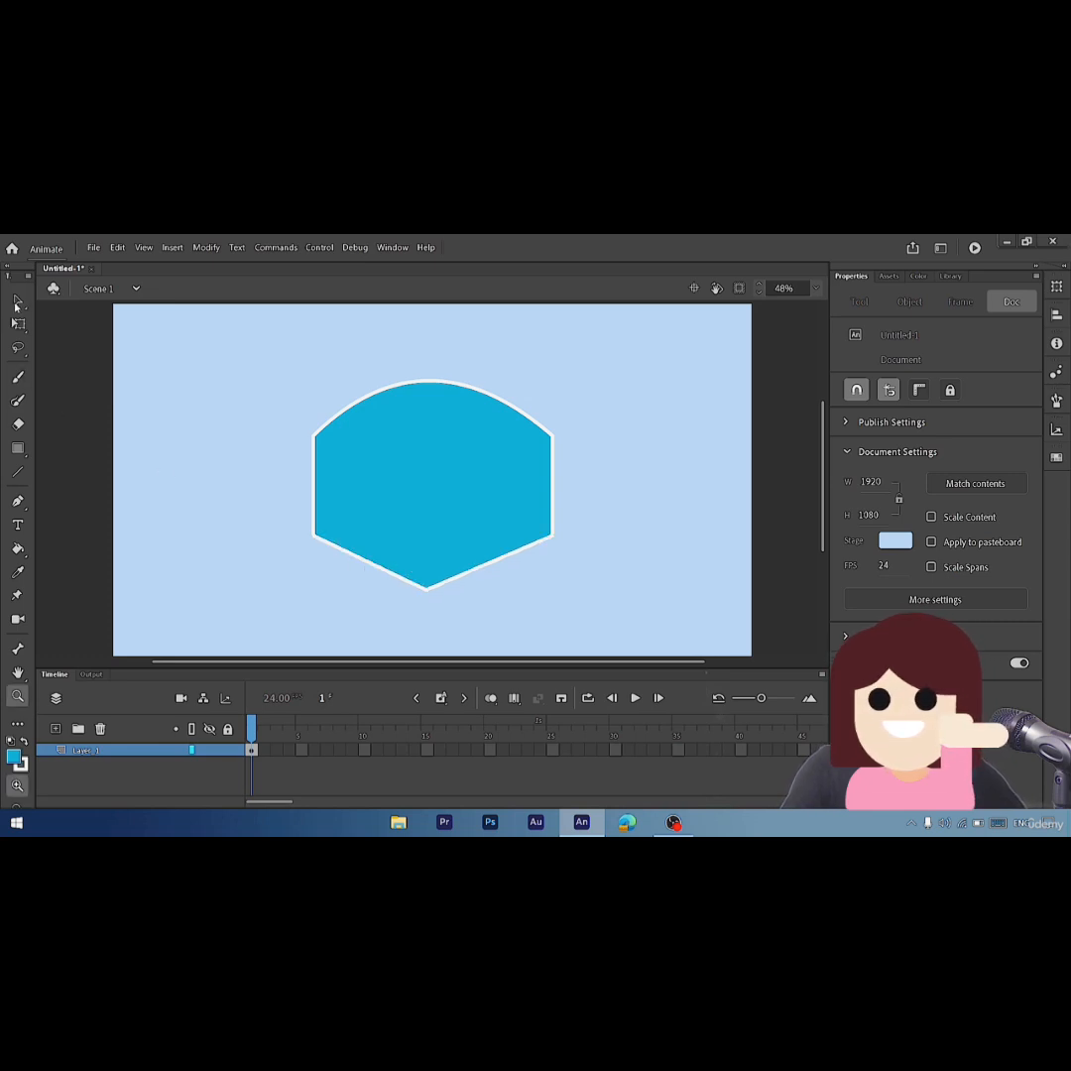
- With the Subselection tool, move the shape toward the stage's upper left and reposition its corner anchor points to enlarge it
click(16, 306)
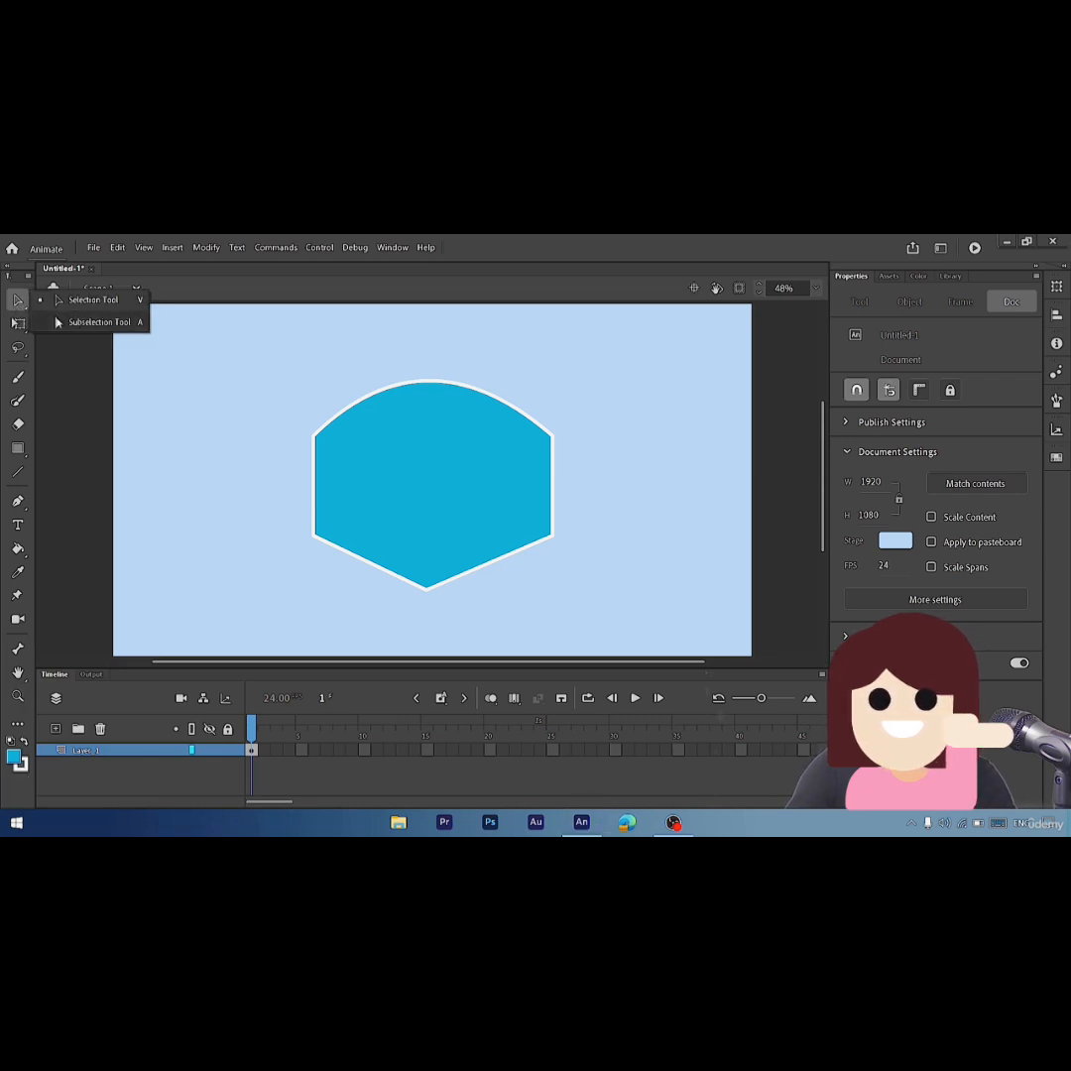
click(81, 321)
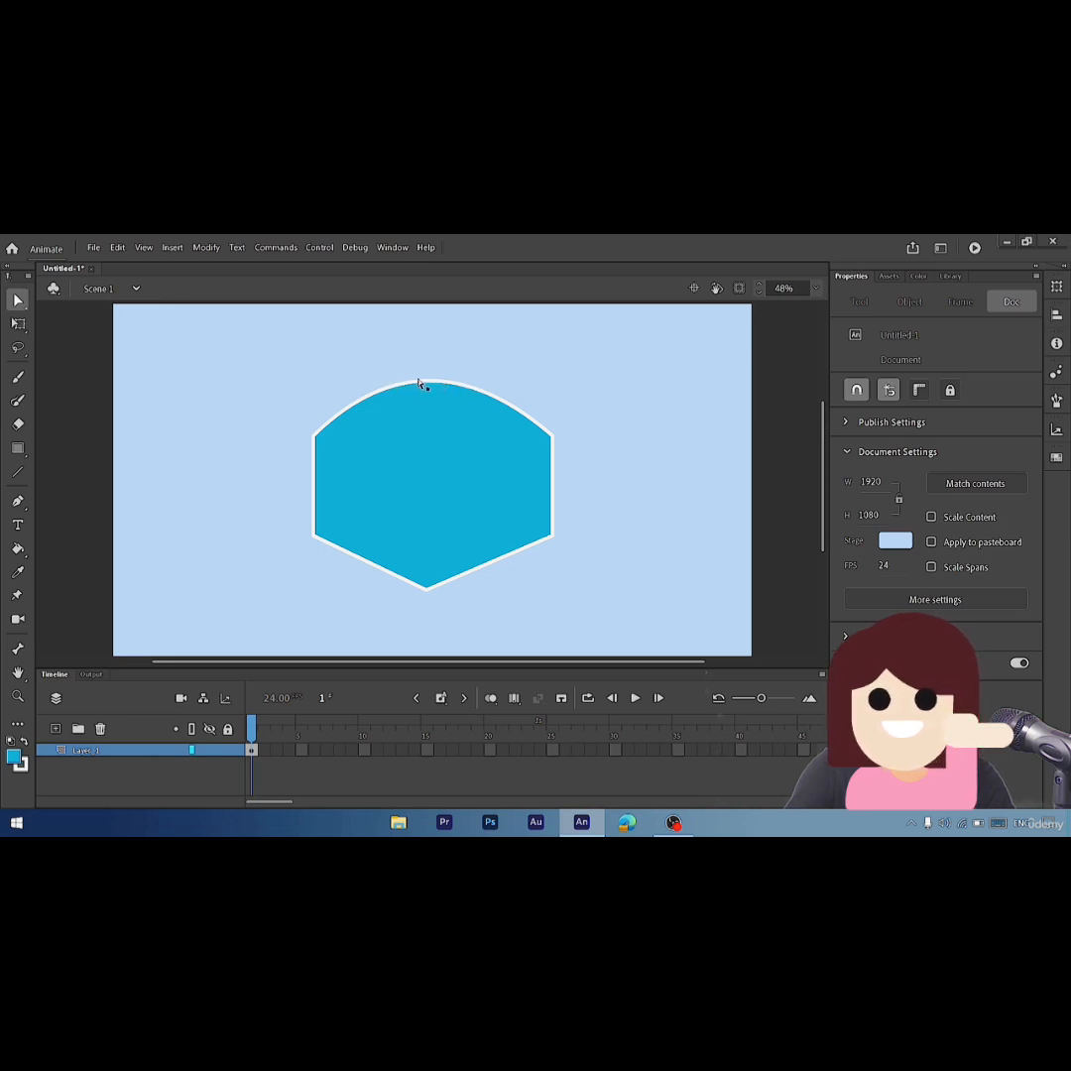
drag(421, 390, 340, 374)
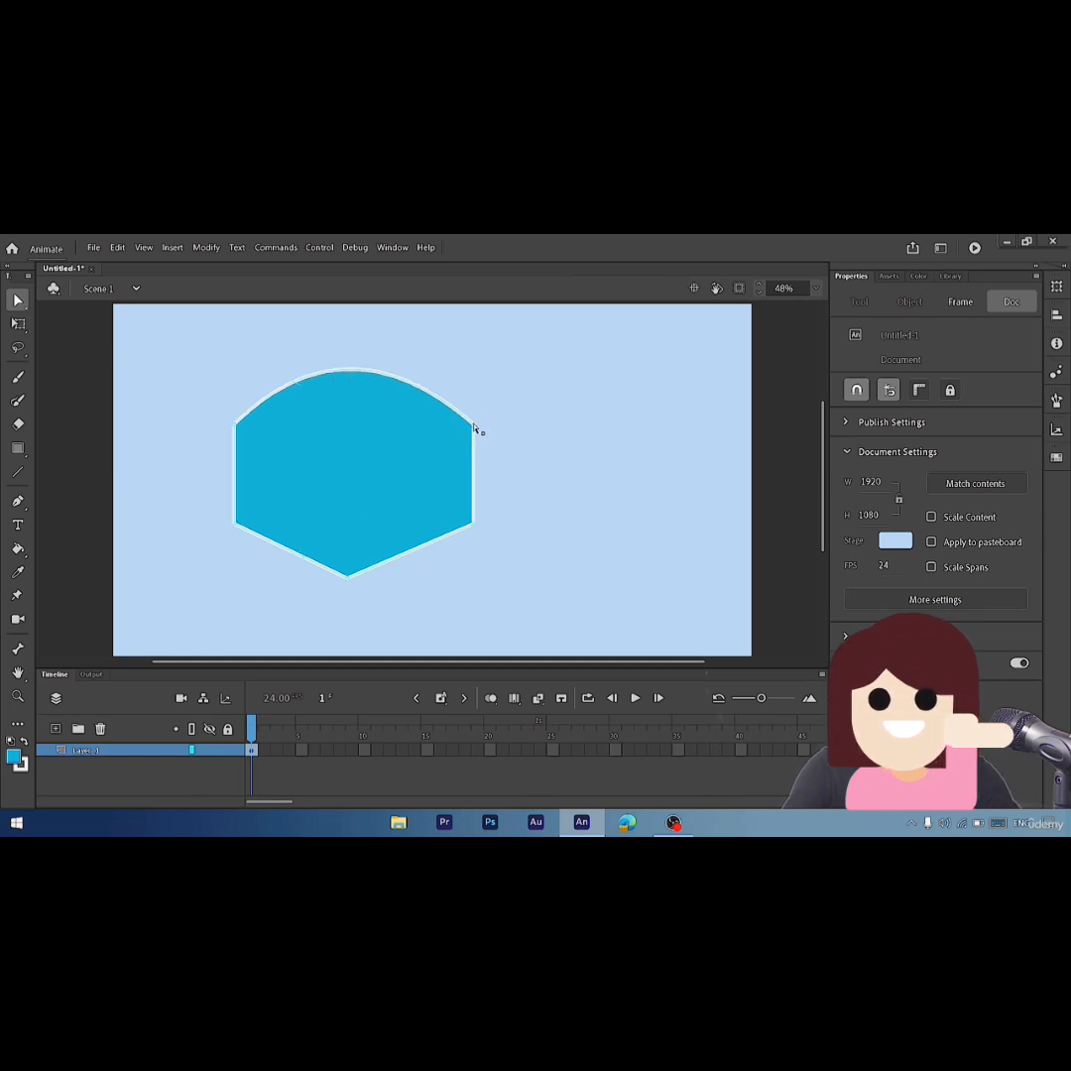
drag(474, 428, 534, 410)
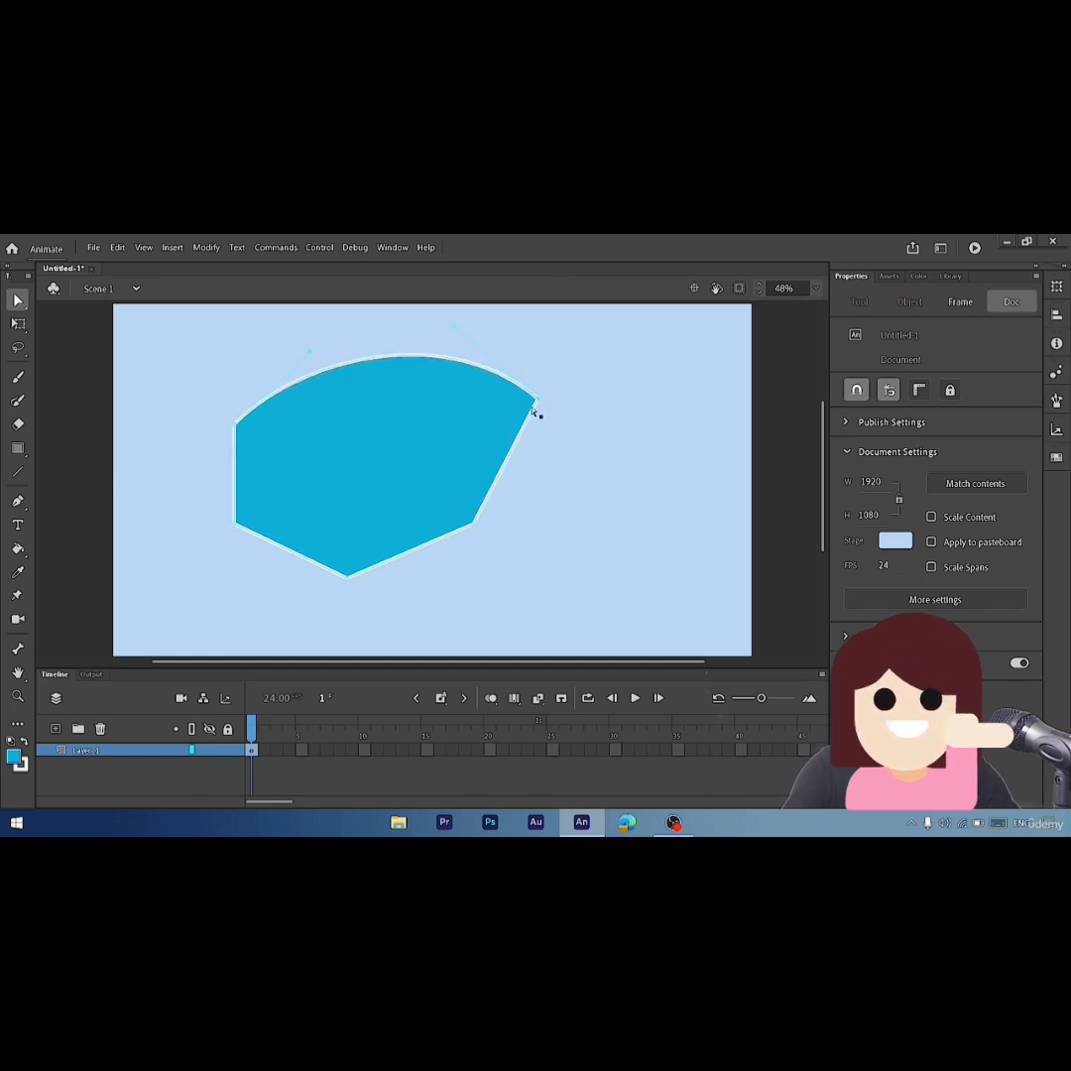
drag(474, 527, 537, 565)
drag(349, 583, 427, 617)
drag(234, 523, 209, 542)
drag(235, 427, 211, 383)
- Pull the tangent handles of the shape's two upper anchors outward so the upper edge bulges past both sides
drag(362, 347, 392, 365)
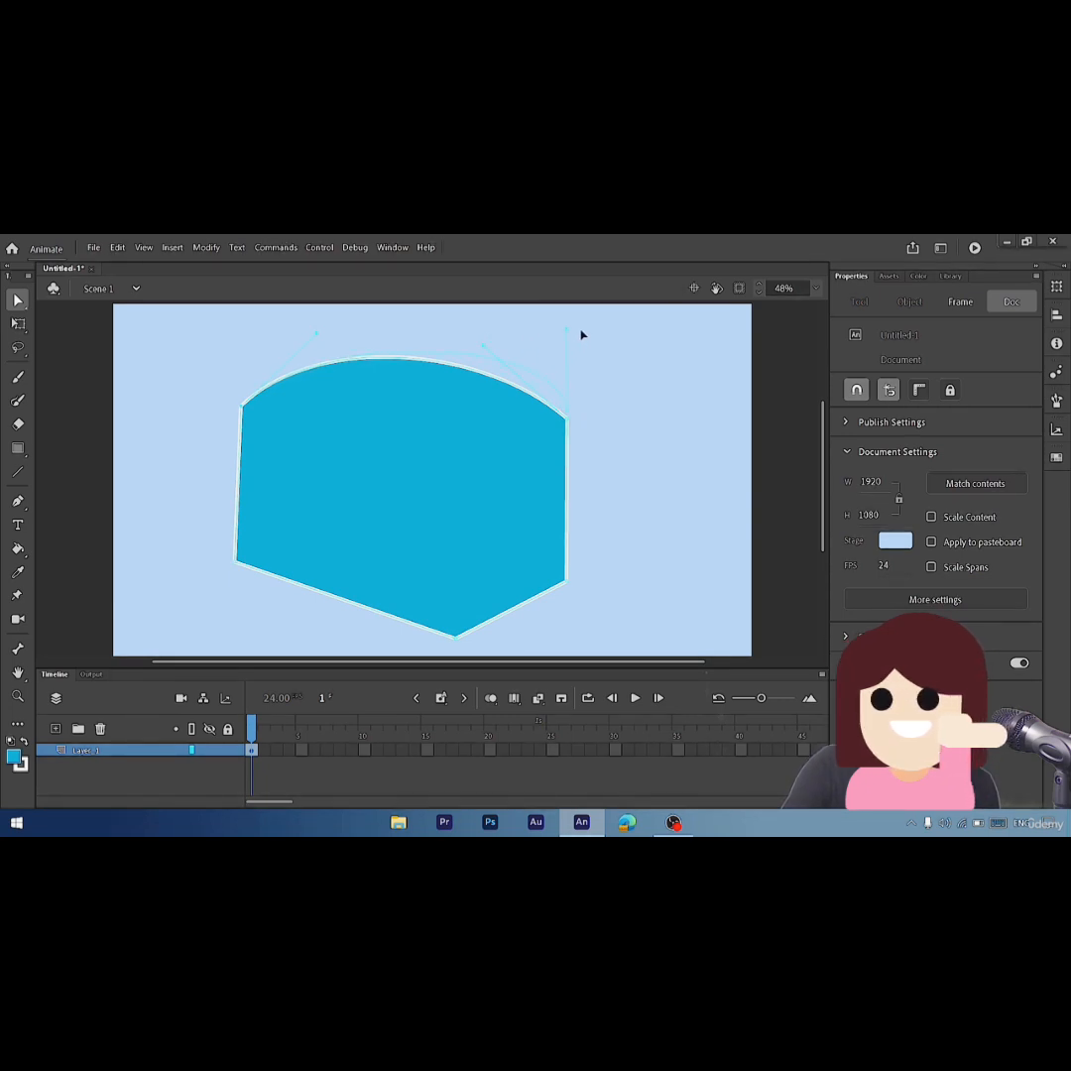
drag(641, 348, 605, 334)
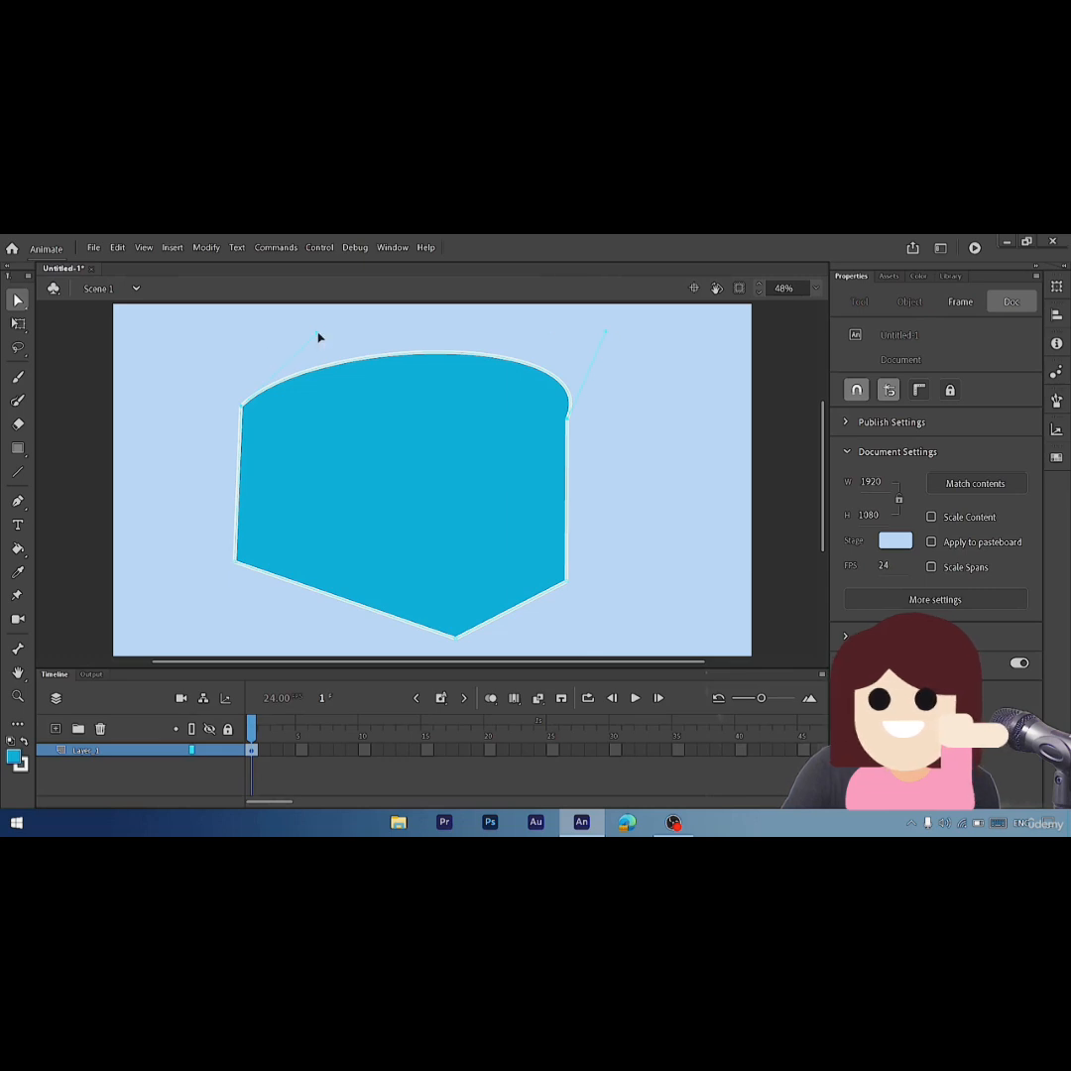
drag(318, 338, 157, 339)
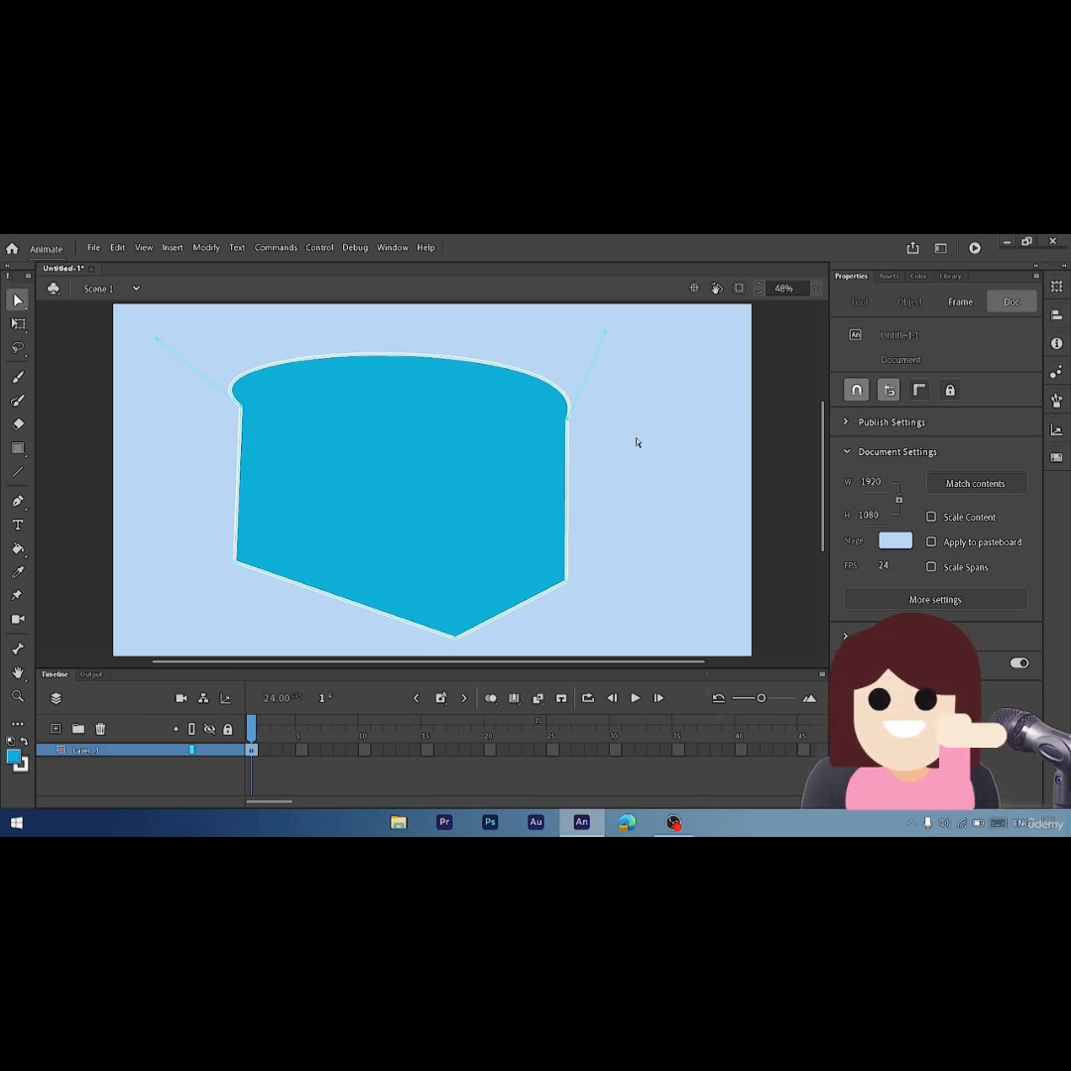
- Delete the layer holding the reshaped shape, and draw a blue rectangle about 654 by 417 px with a white stroke near the stage centre
click(100, 729)
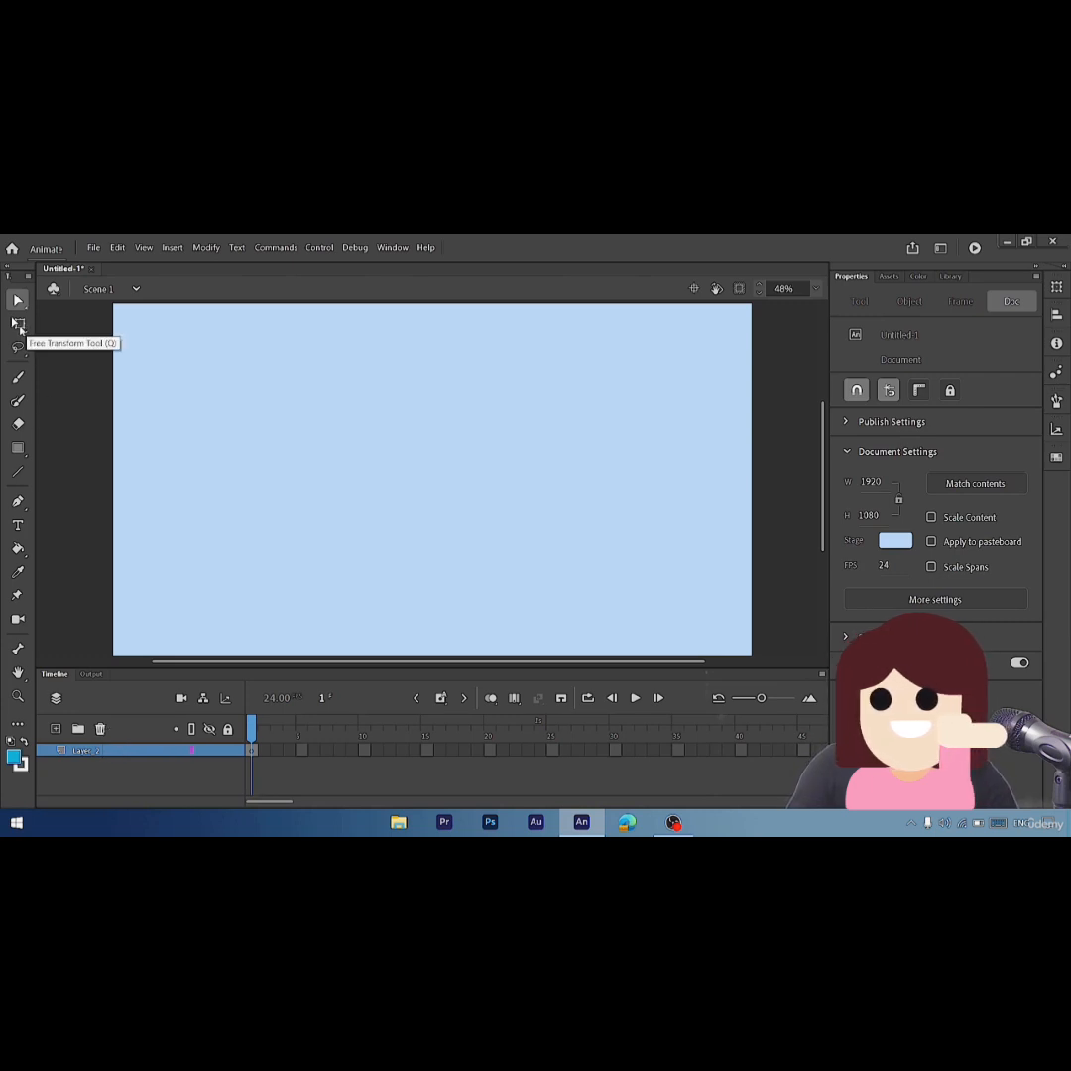
click(19, 448)
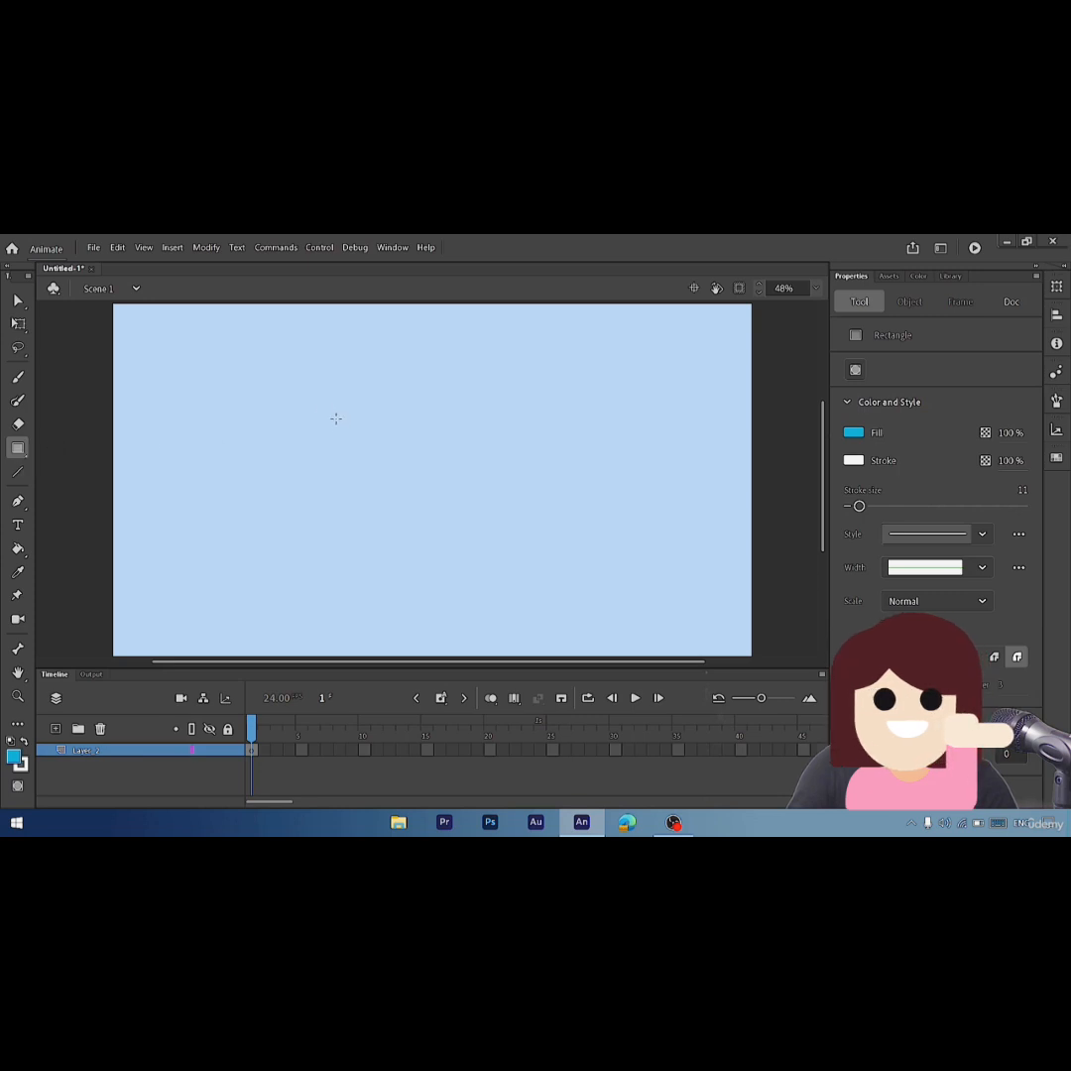
mouse_move(324, 408)
mouse_down()
mouse_move(377, 533)
mouse_move(541, 551)
mouse_up()
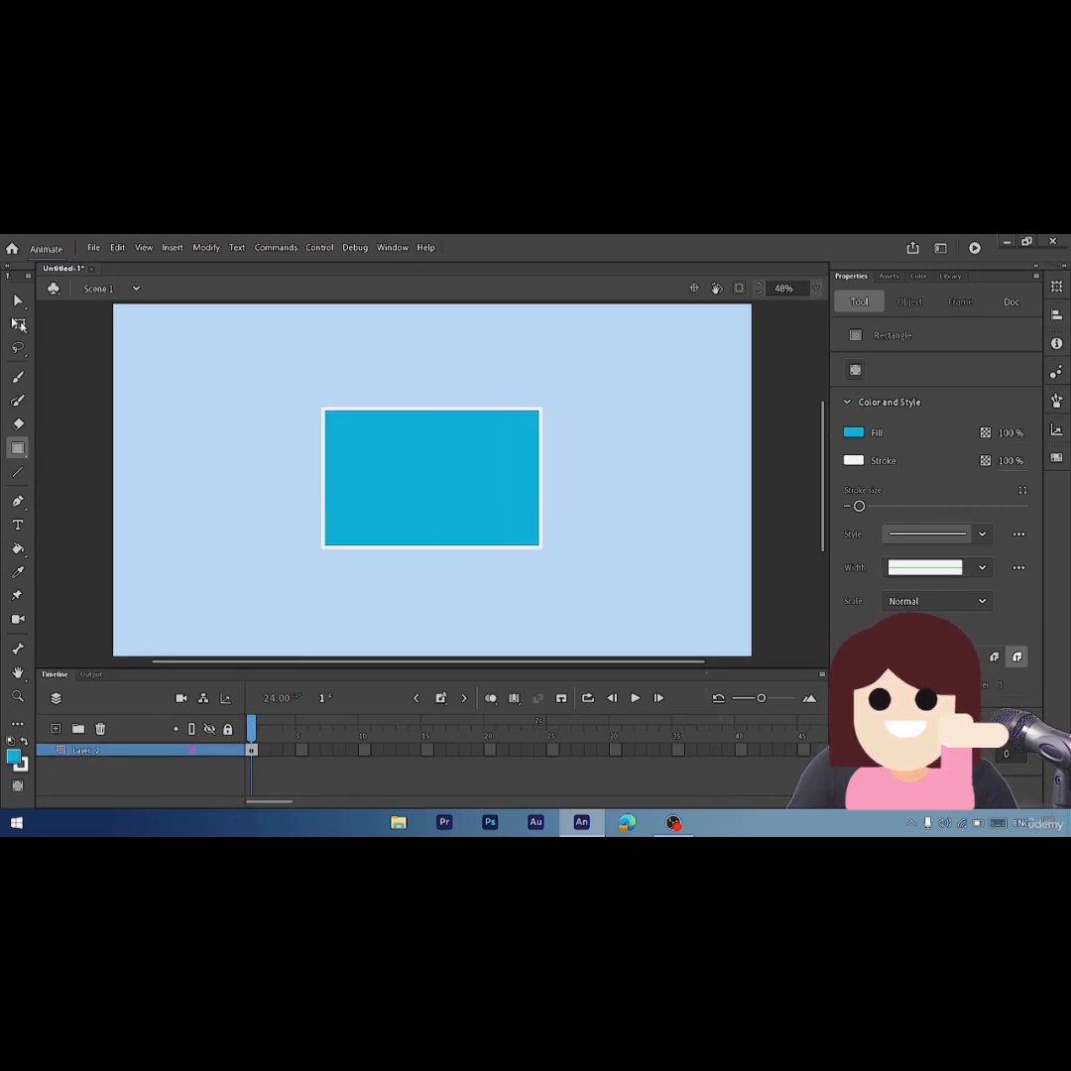
- Resize the whole rectangle about its centre with the Free Transform tool to about 653 by 486 px, and reselect its fill and outline
click(19, 324)
drag(265, 376, 661, 603)
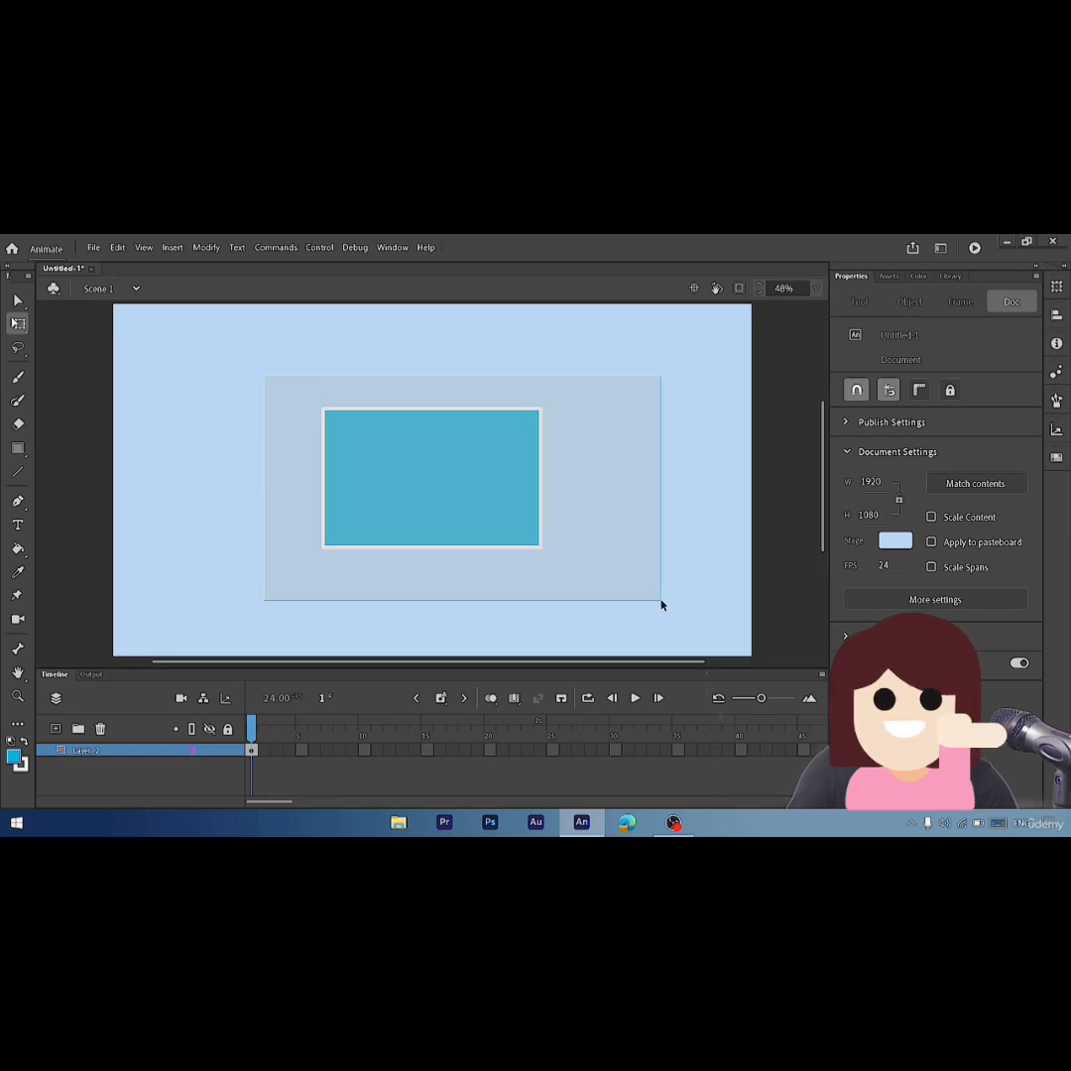
drag(661, 604, 661, 604)
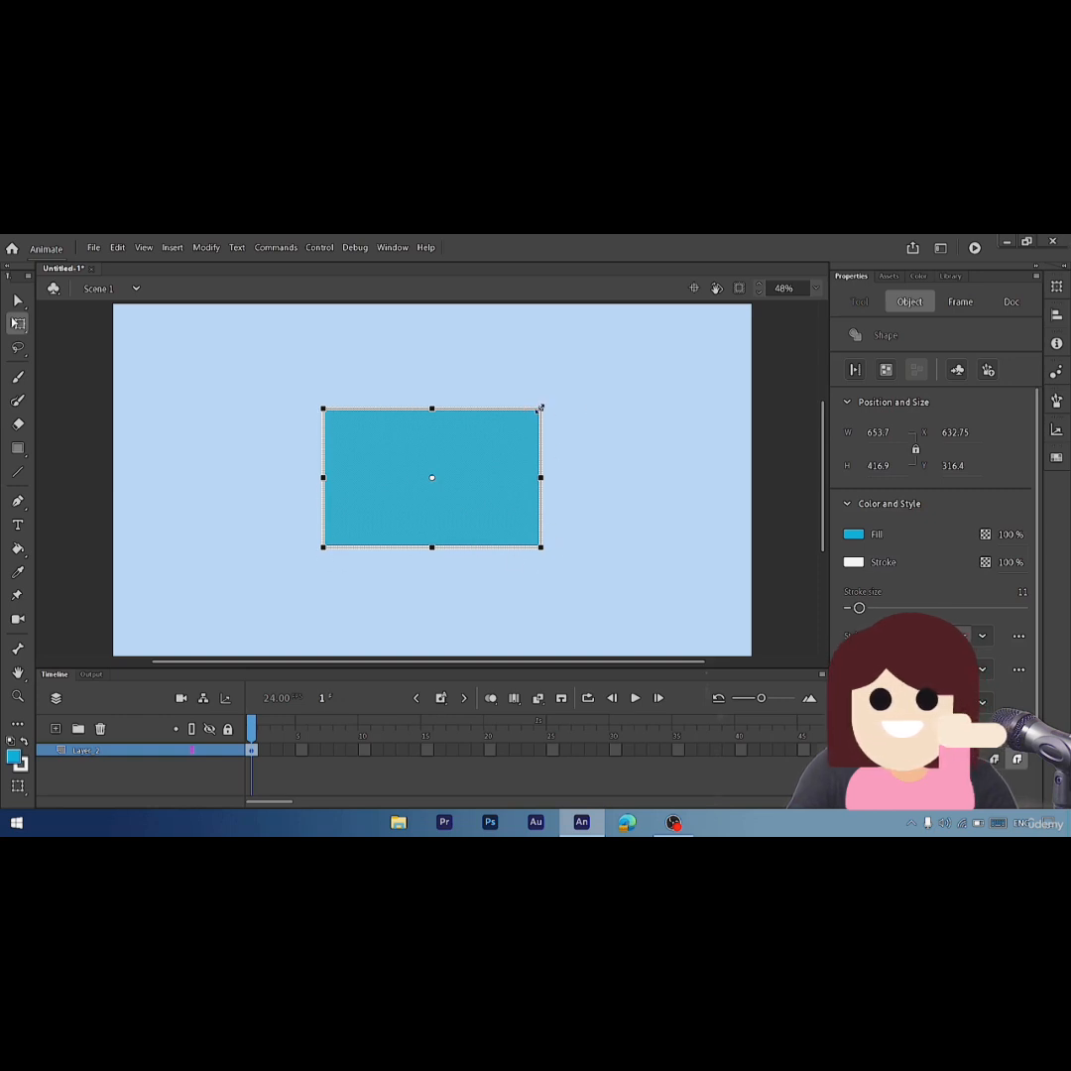
drag(541, 407, 640, 431)
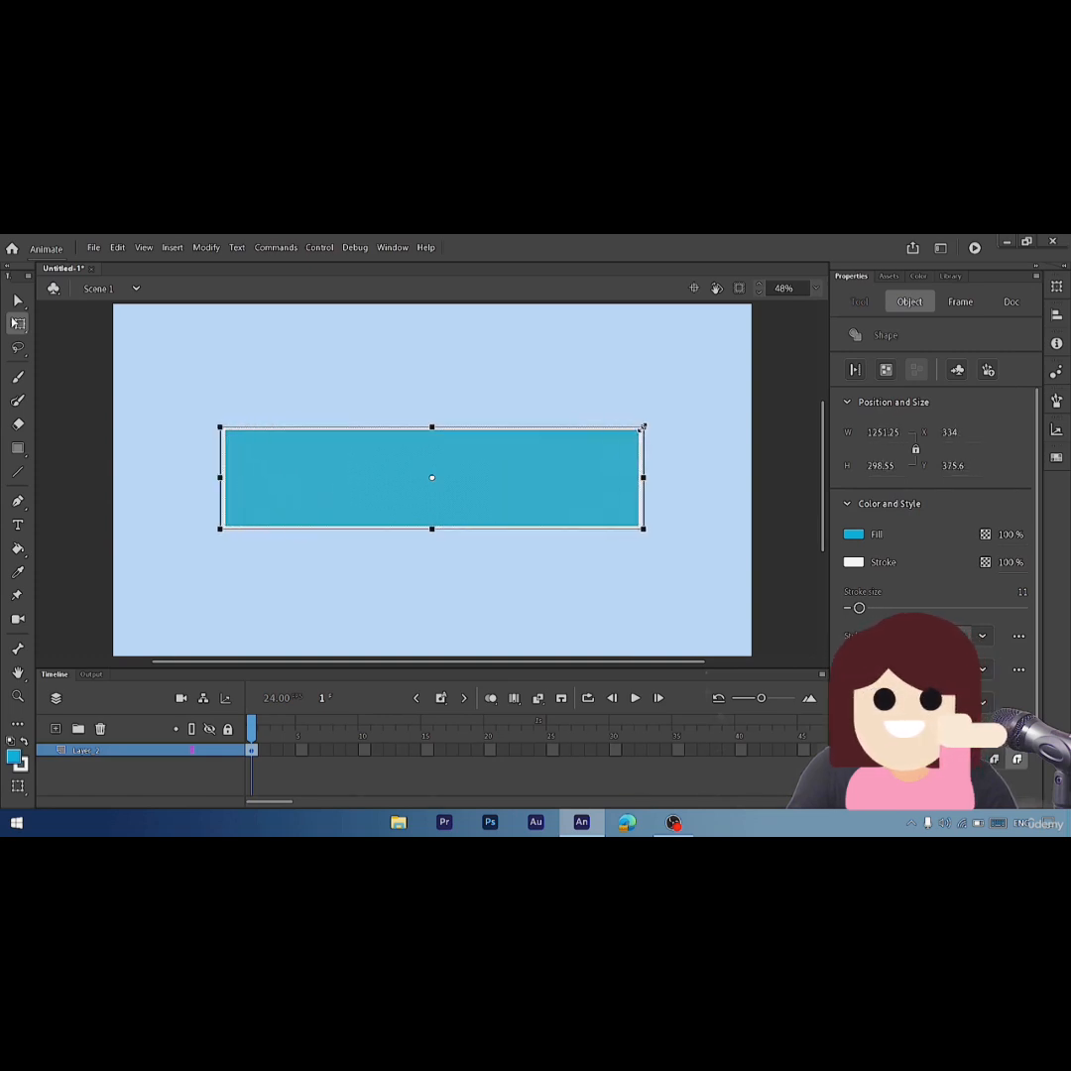
drag(642, 427, 581, 366)
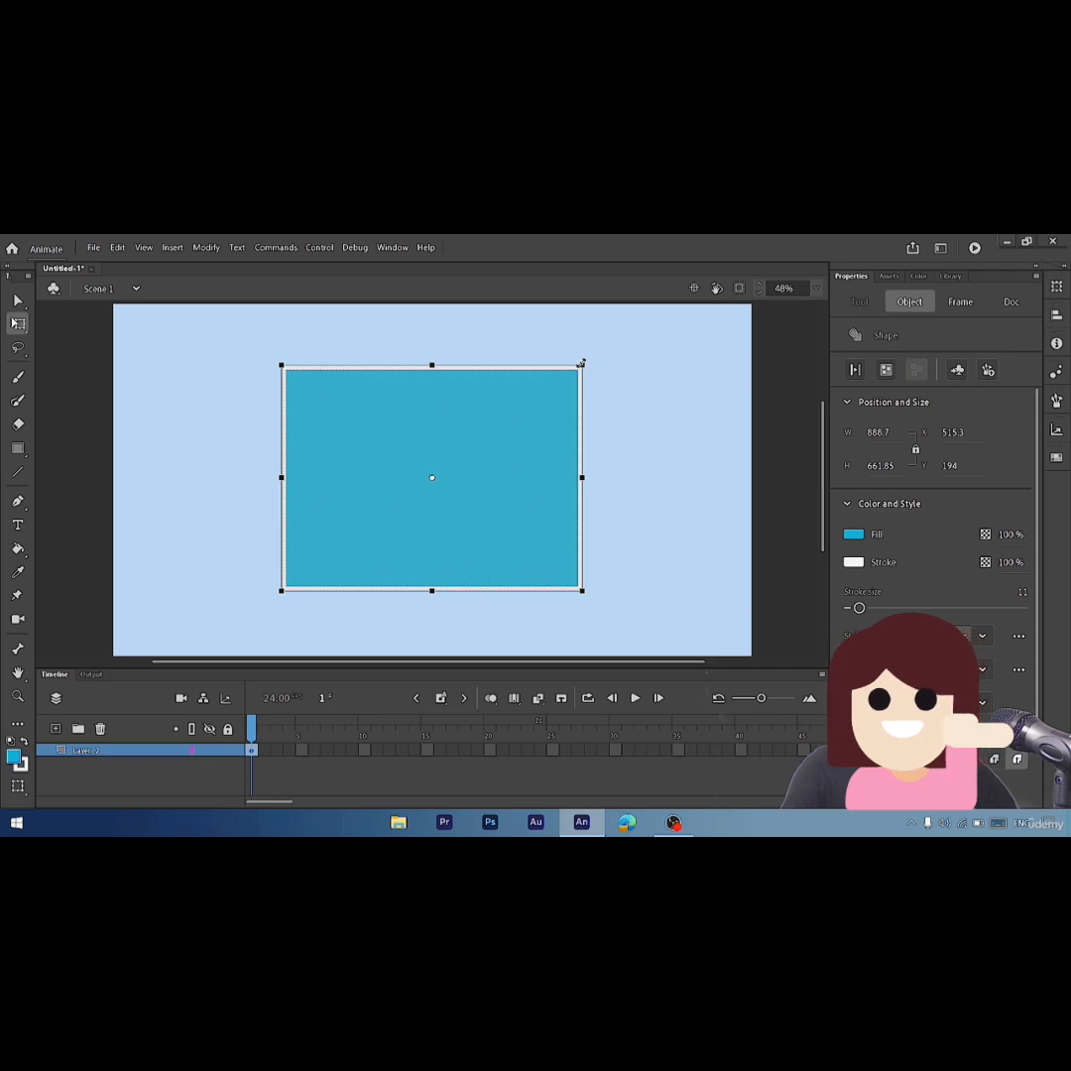
drag(581, 365, 614, 395)
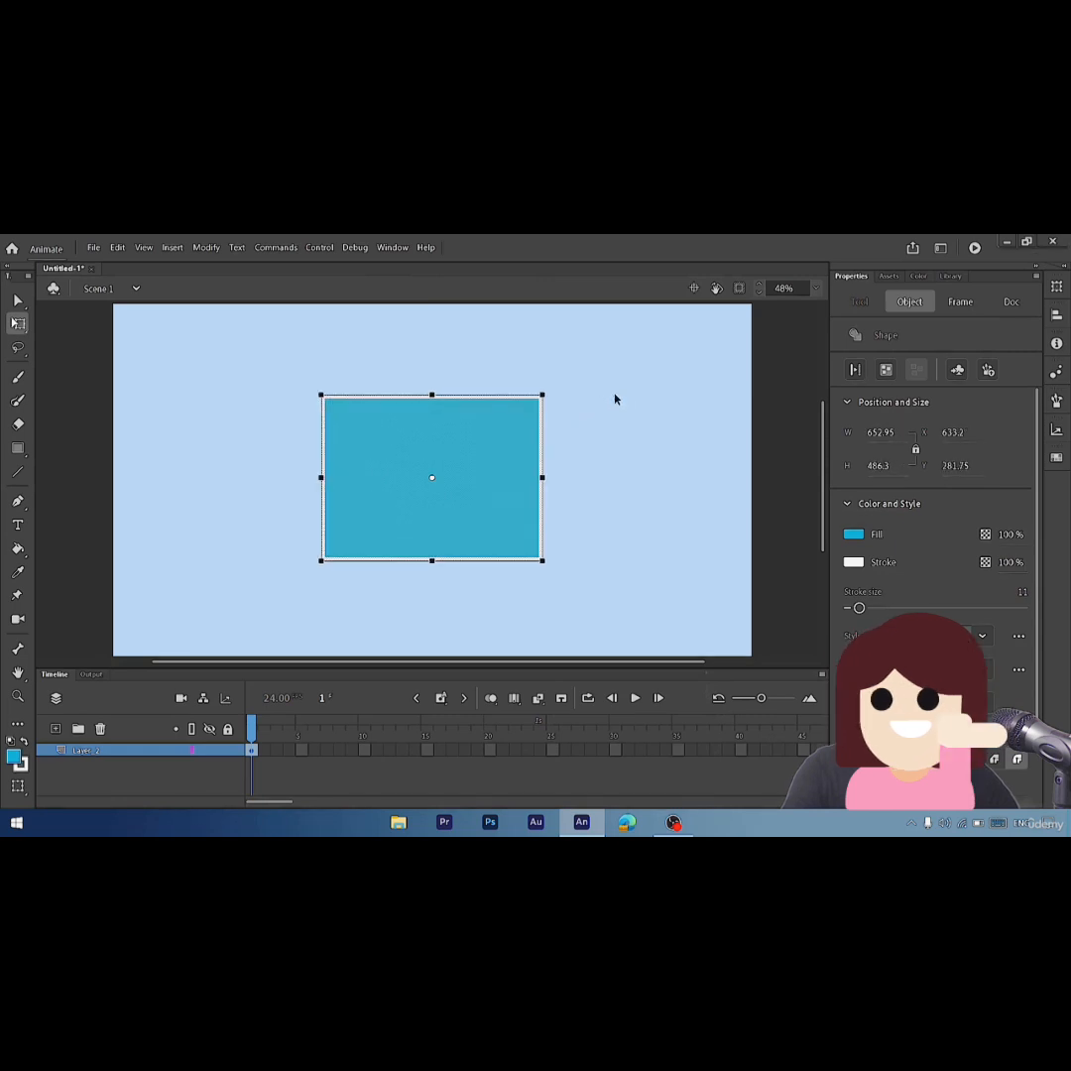
click(354, 357)
key(ctrl+a)
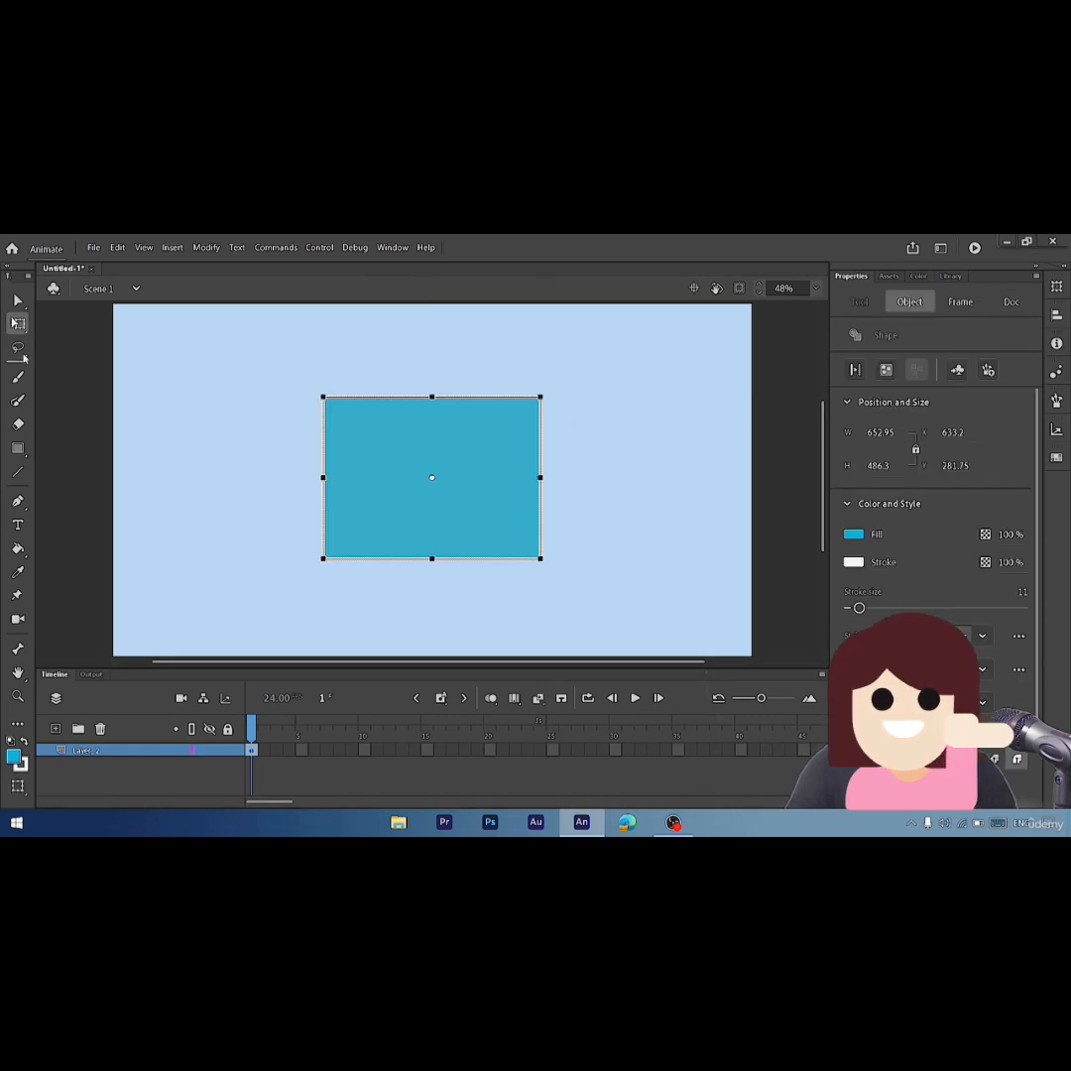
- Switch to the Gradient Transform tool, return to the Free Transform tool, and select the whole rectangle
click(19, 328)
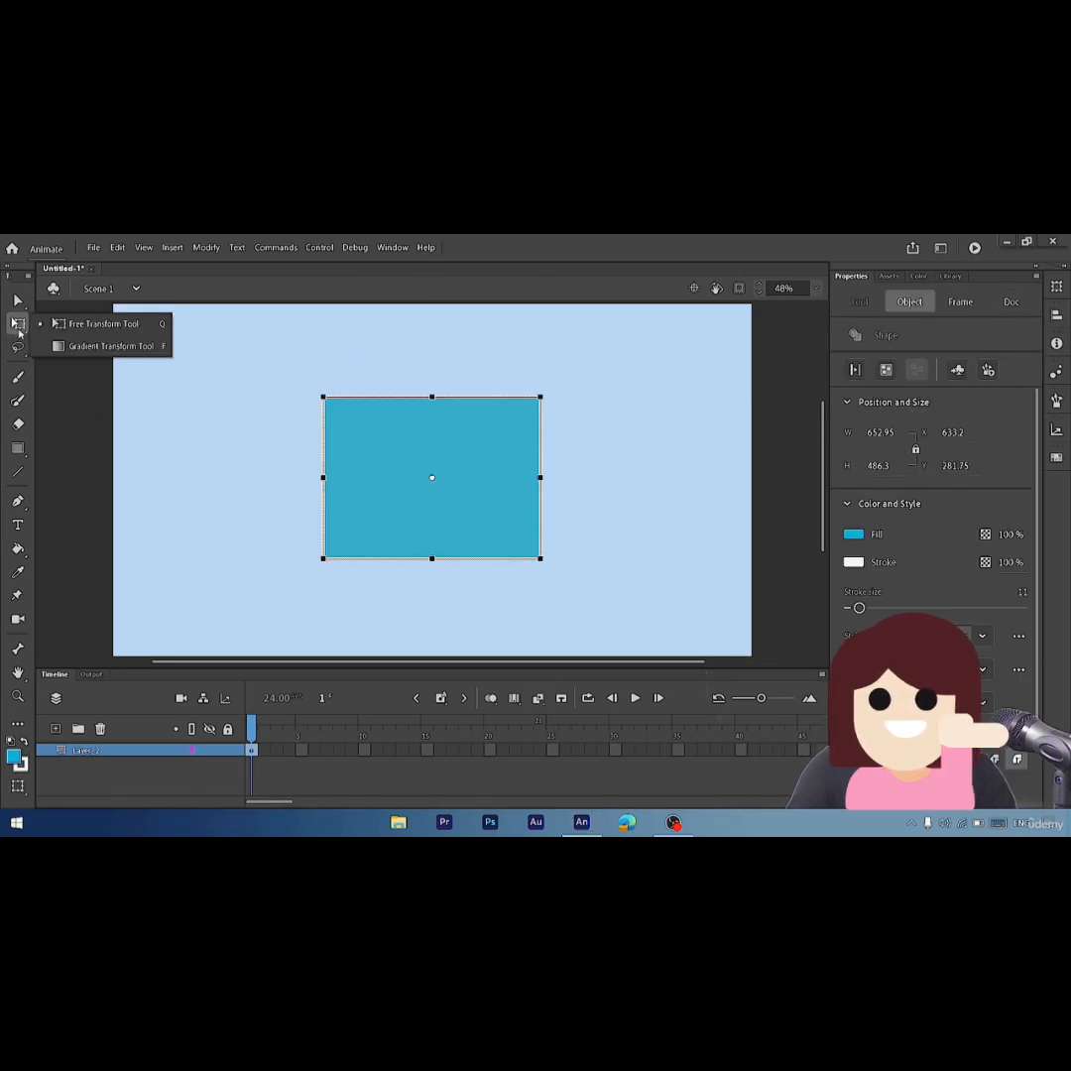
click(110, 347)
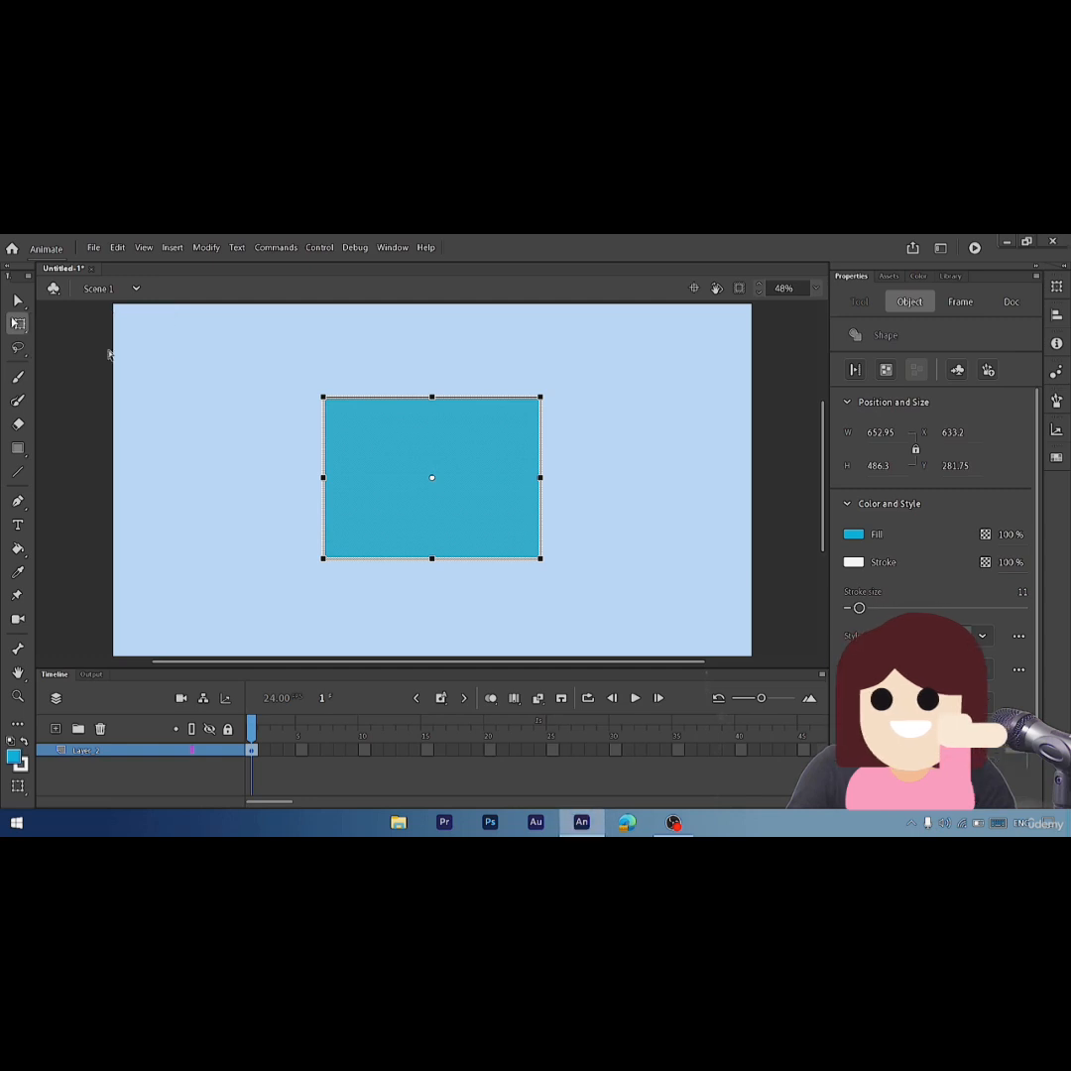
click(115, 357)
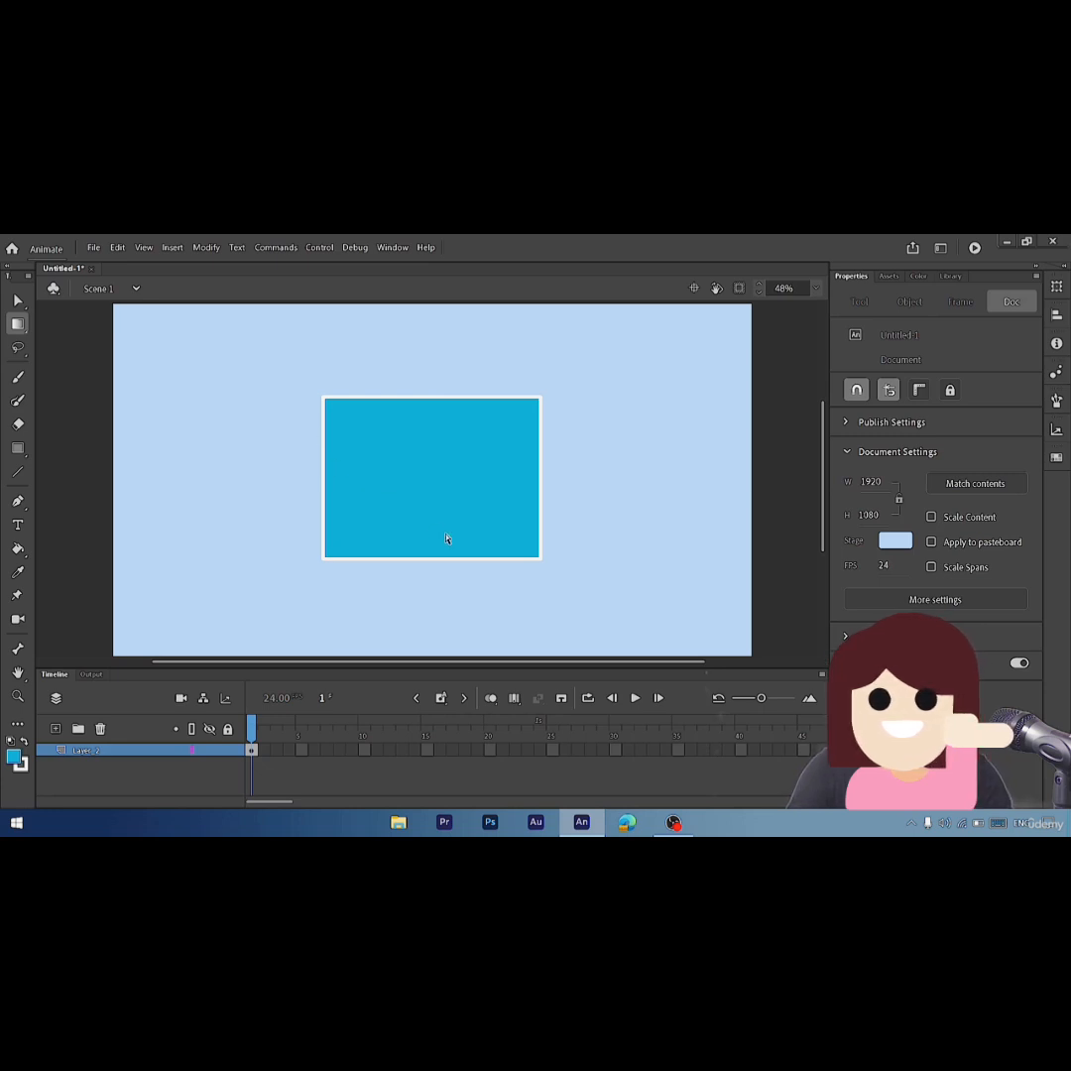
click(22, 329)
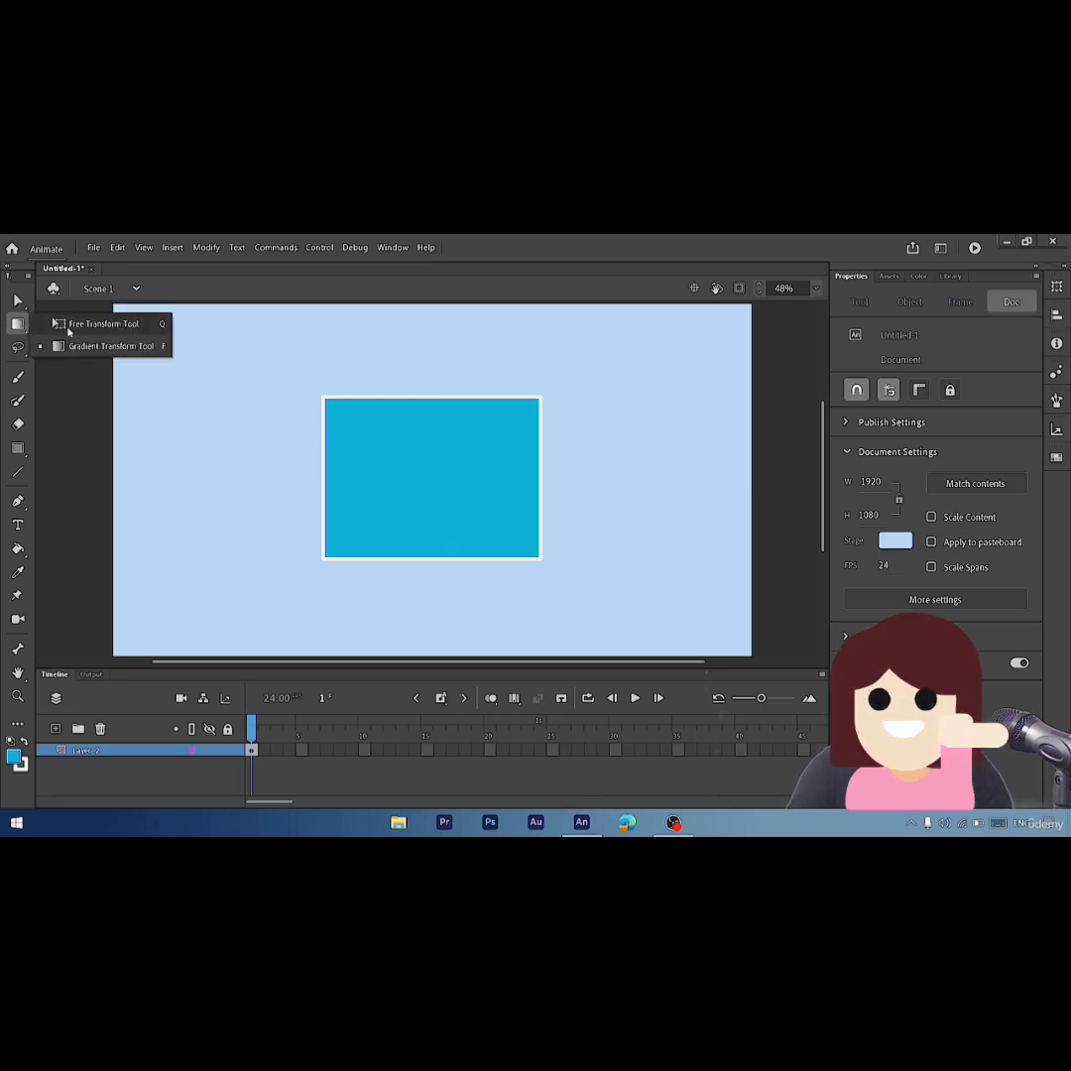
click(89, 341)
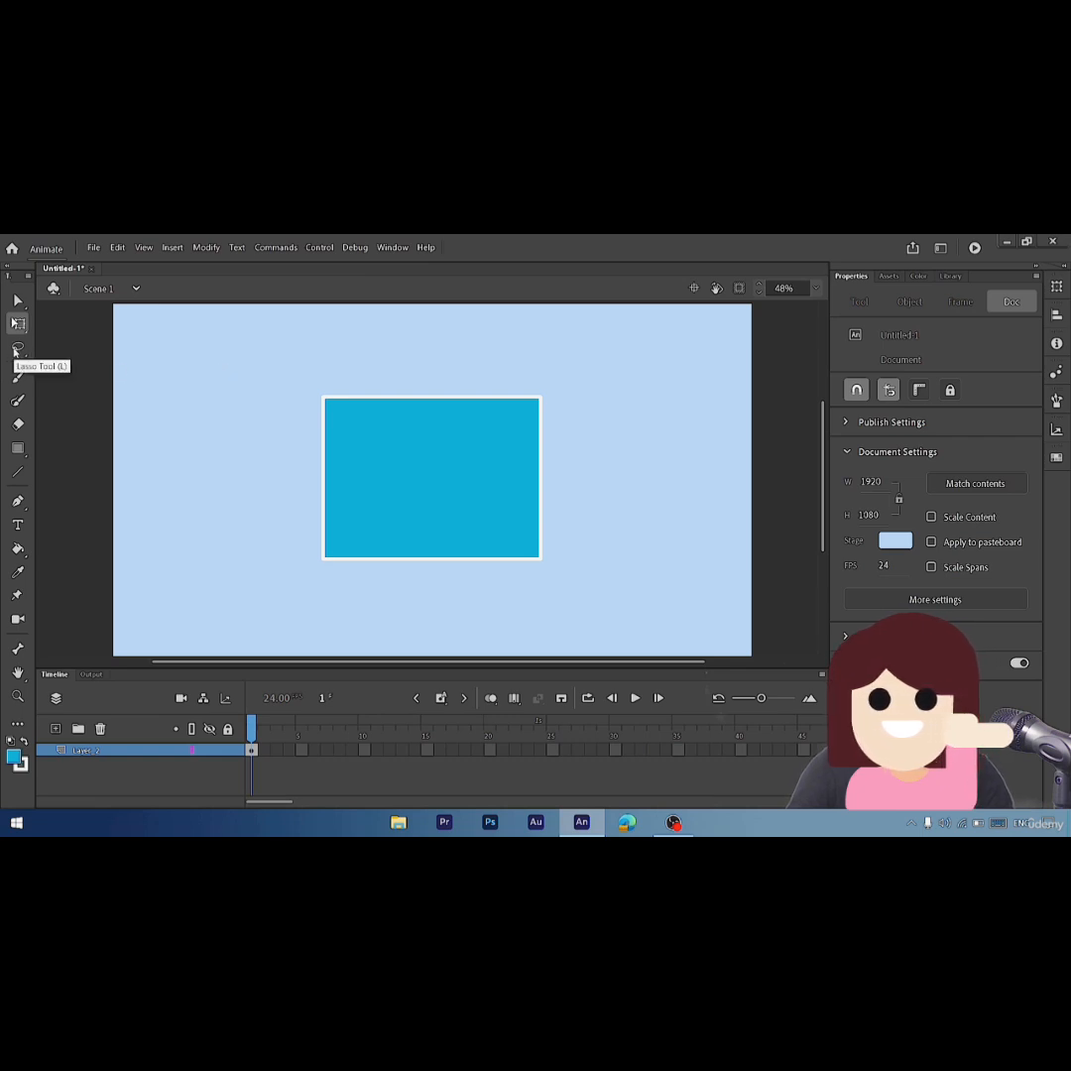
drag(286, 370, 585, 579)
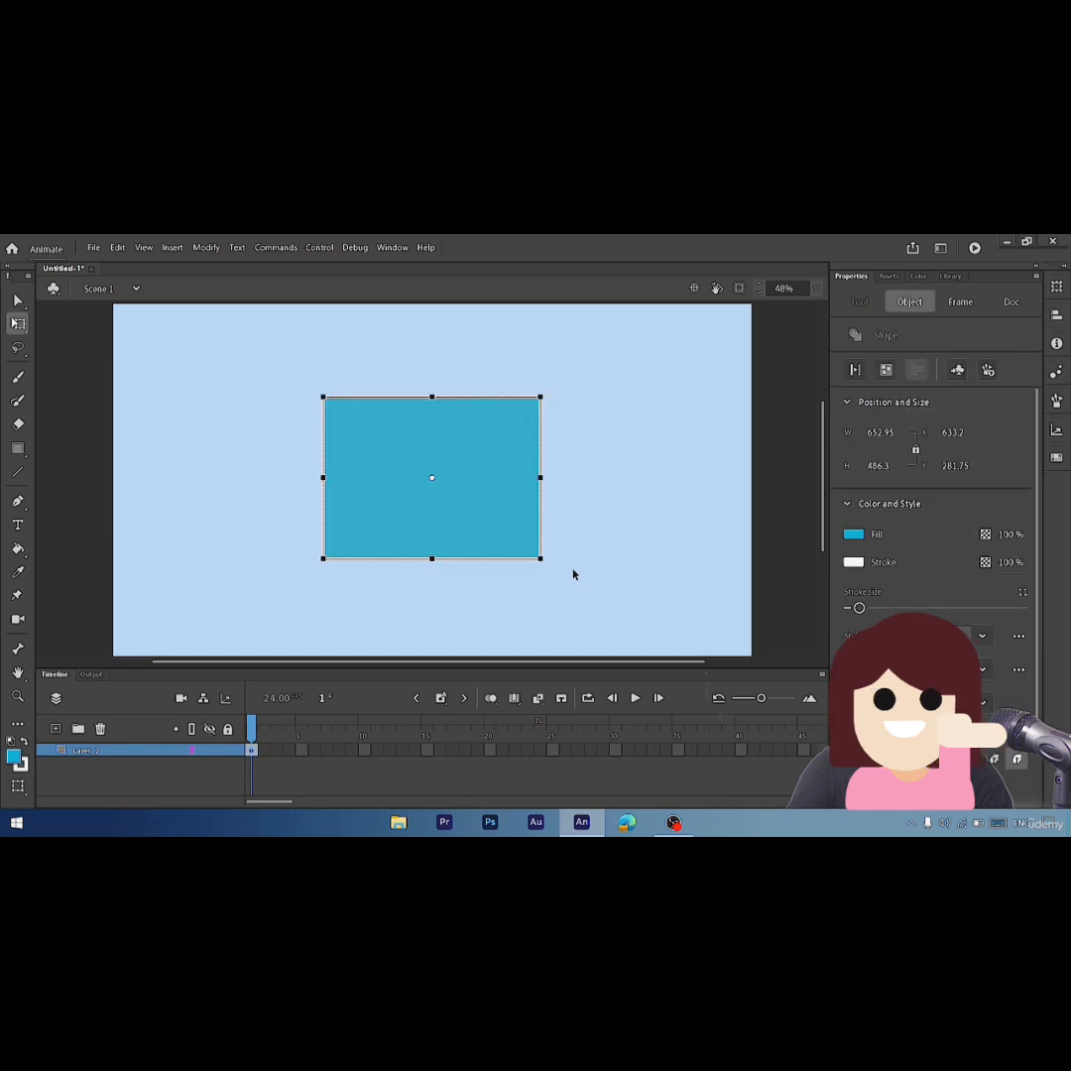
- Cut away the rectangle's upper-left, upper-right and lower-right corners by selecting each with the Lasso tool and deleting it
click(167, 434)
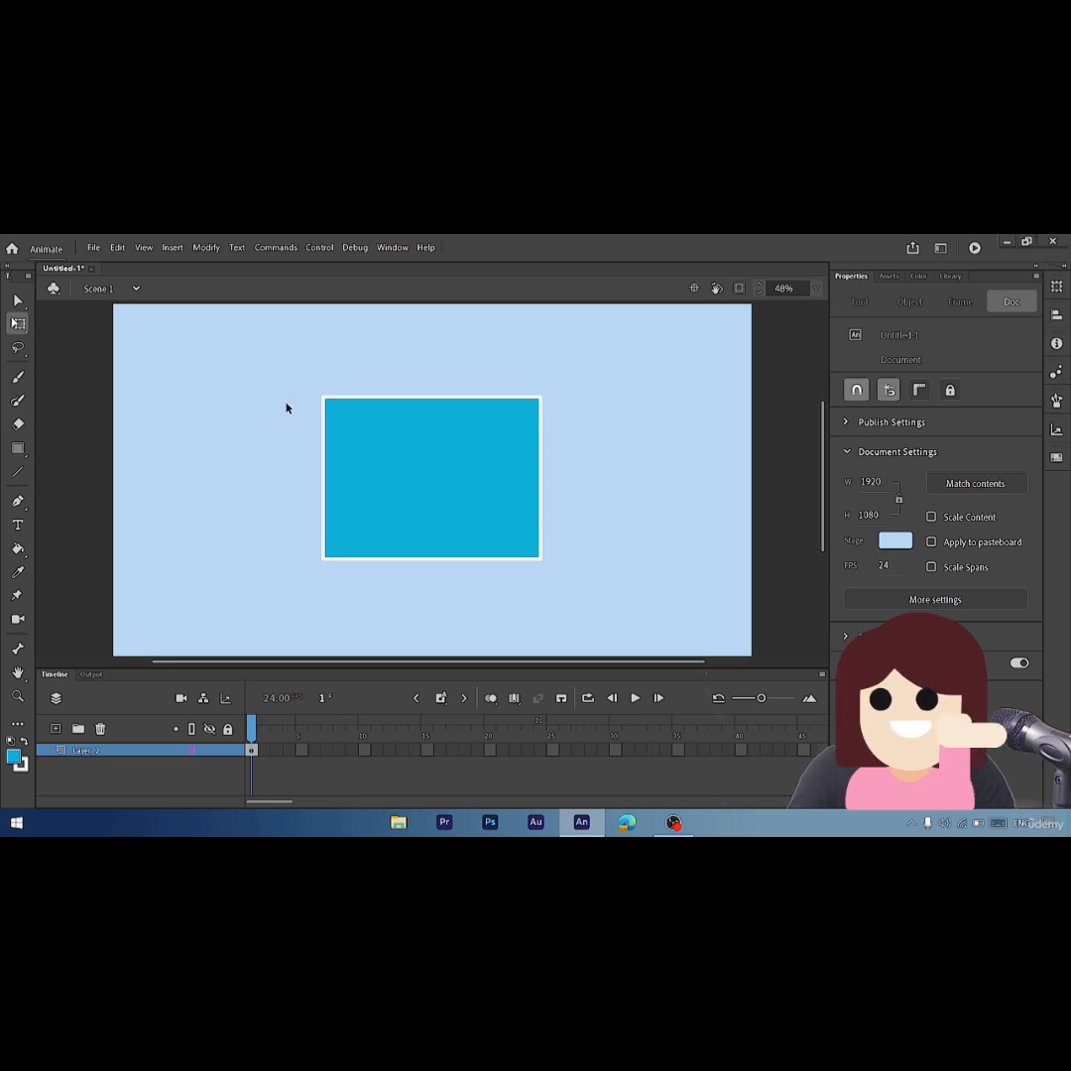
click(19, 348)
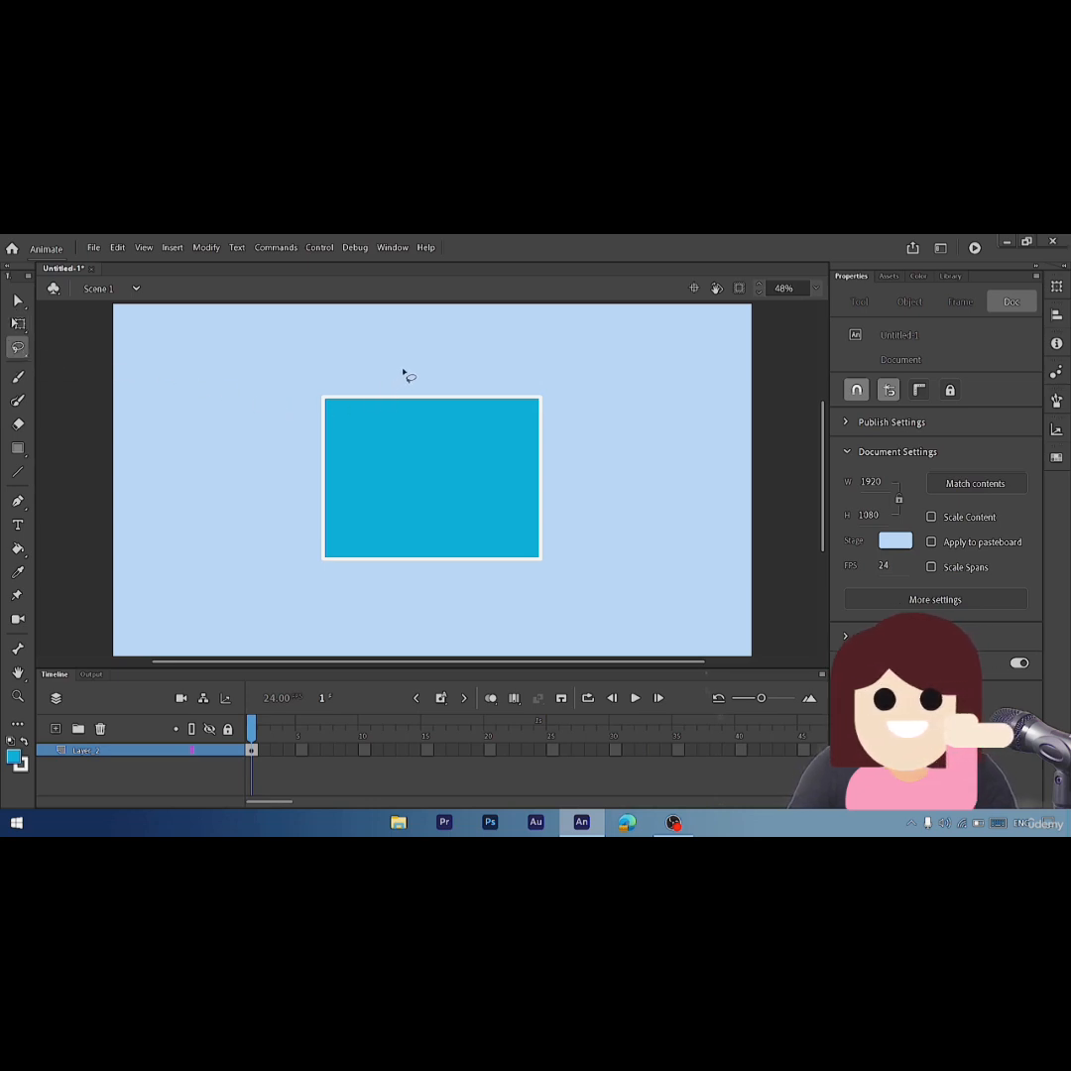
mouse_move(404, 375)
mouse_down()
mouse_move(405, 438)
mouse_move(351, 474)
mouse_move(296, 475)
mouse_move(265, 416)
mouse_move(294, 362)
mouse_move(366, 353)
mouse_move(408, 379)
mouse_up()
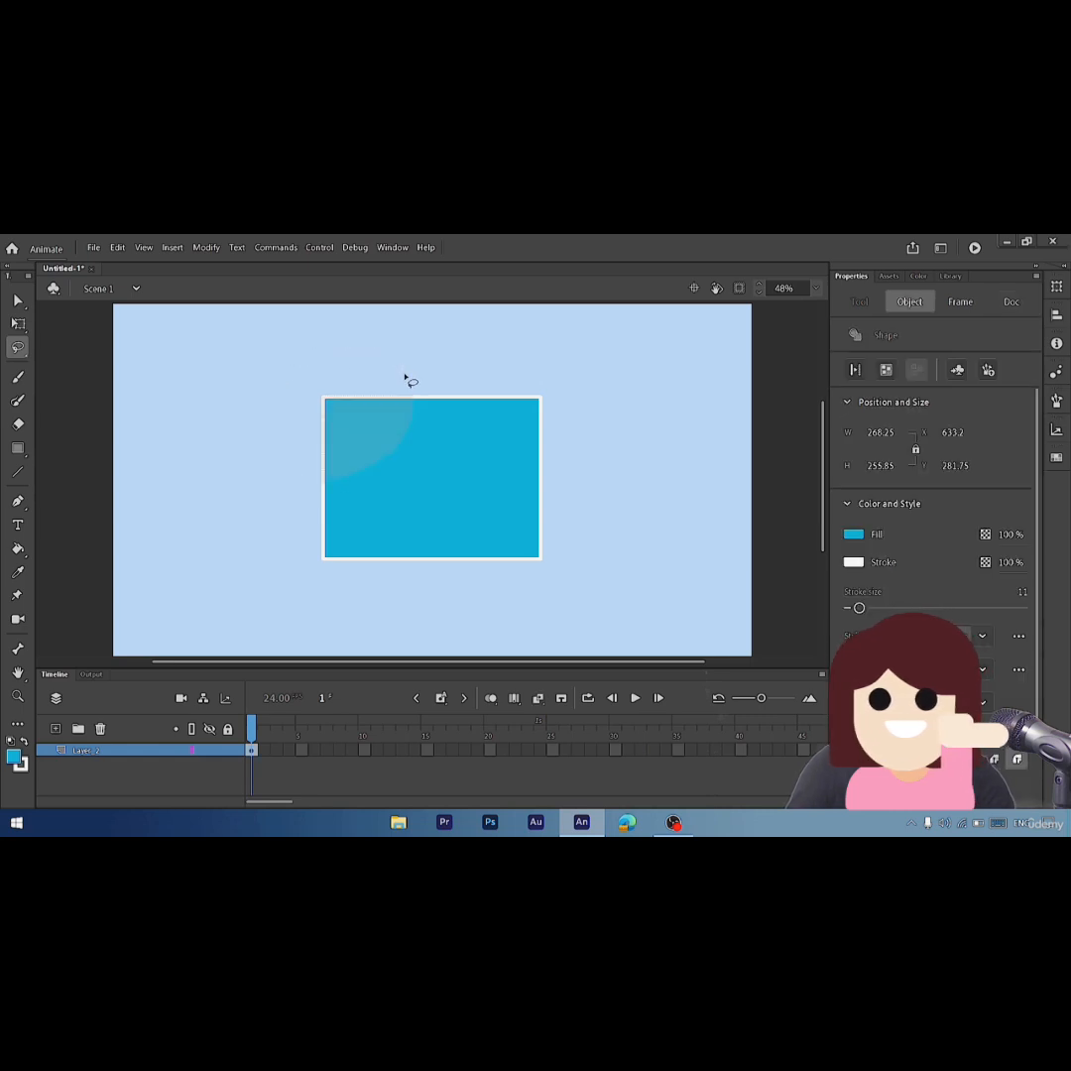
key(Delete)
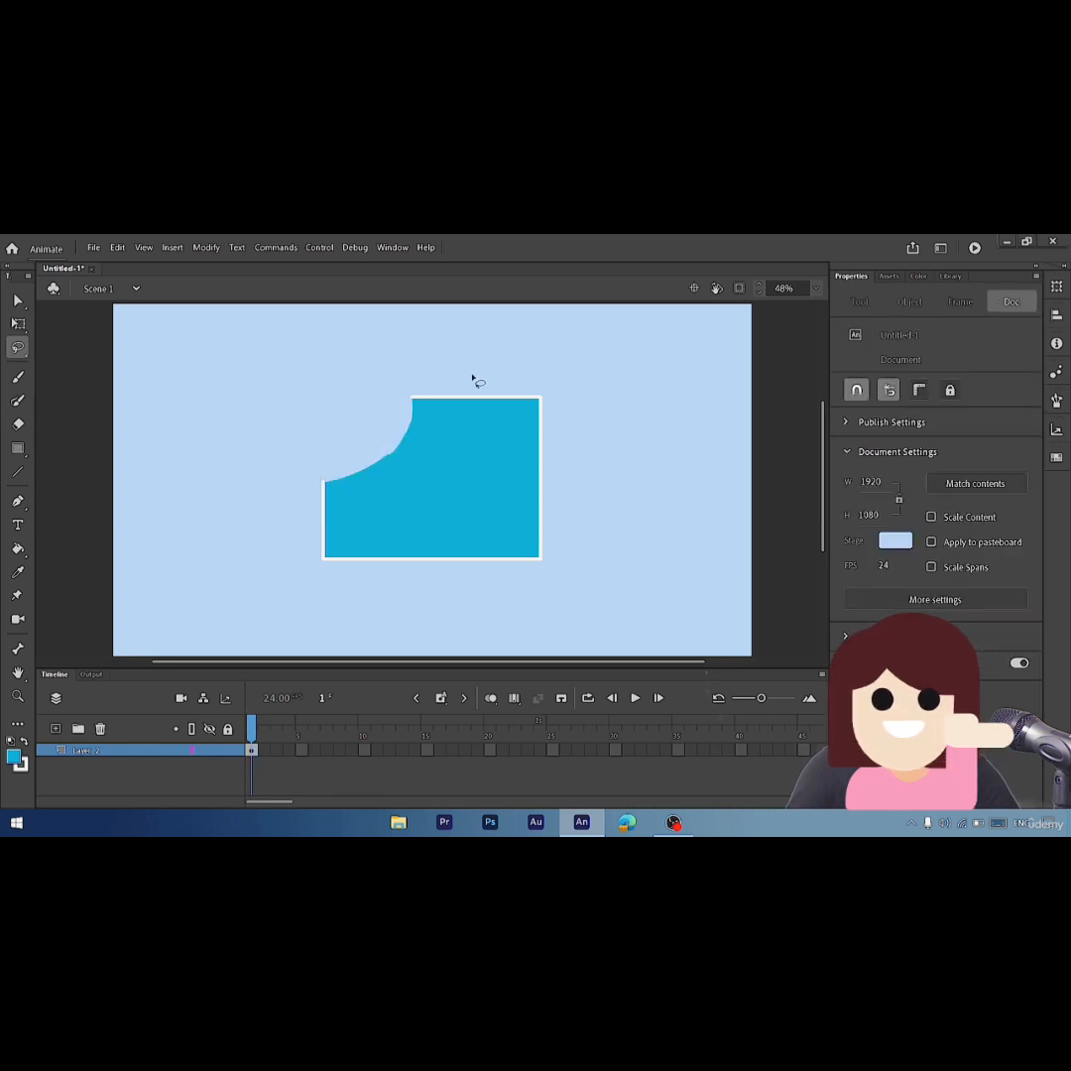
mouse_move(474, 378)
mouse_down()
mouse_move(598, 521)
mouse_move(631, 415)
mouse_move(482, 383)
mouse_up()
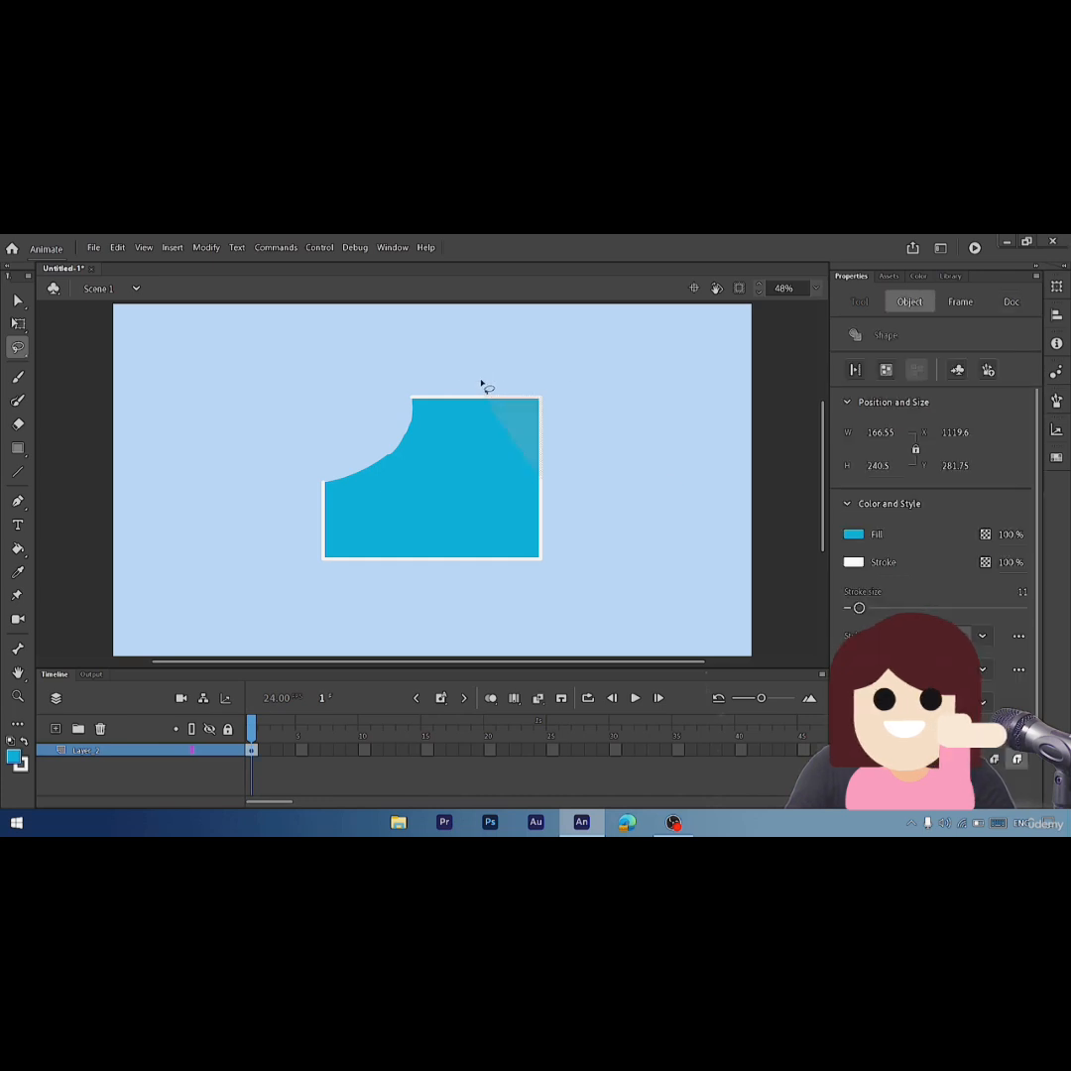
key(Delete)
mouse_move(543, 526)
mouse_down()
mouse_move(596, 591)
mouse_move(585, 553)
mouse_up()
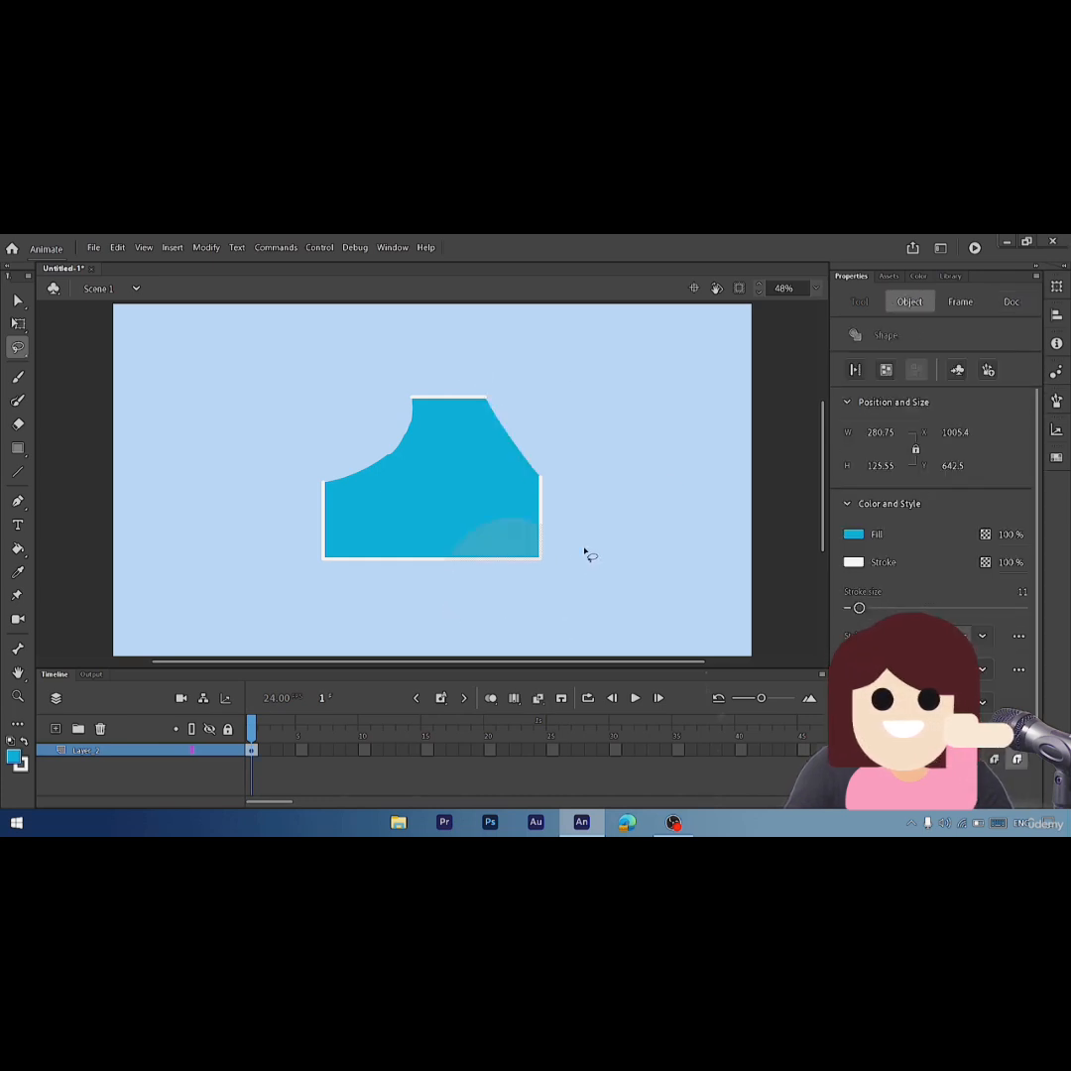
key(Delete)
- Undo the lasso cuts and the rectangle's earlier Free Transform resize
key(ctrl+z)
key(ctrl+z)
key(ctrl+z)
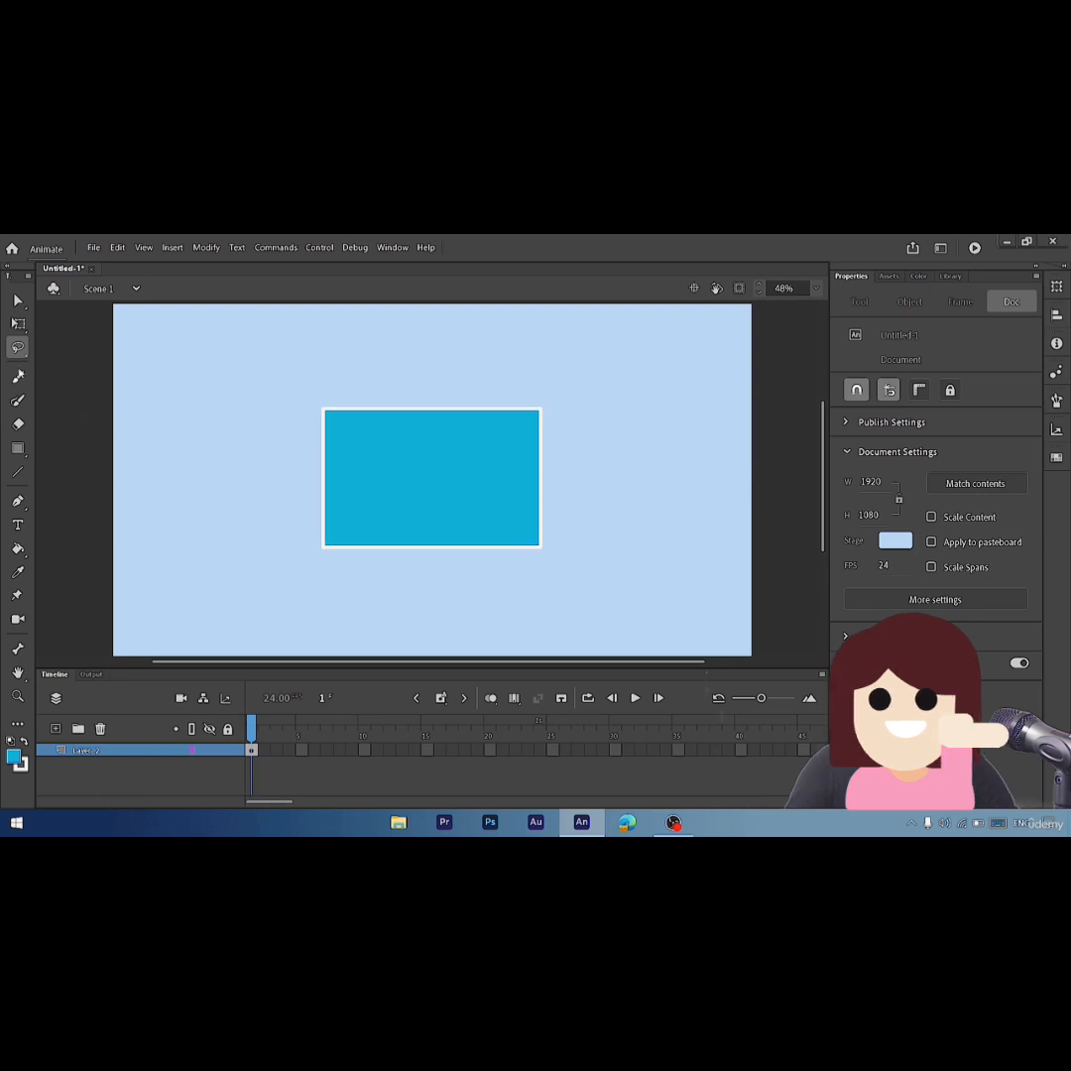
- Select an angular region about 260 by 248 px inside the rectangle's fill with the Polygon tool
click(20, 348)
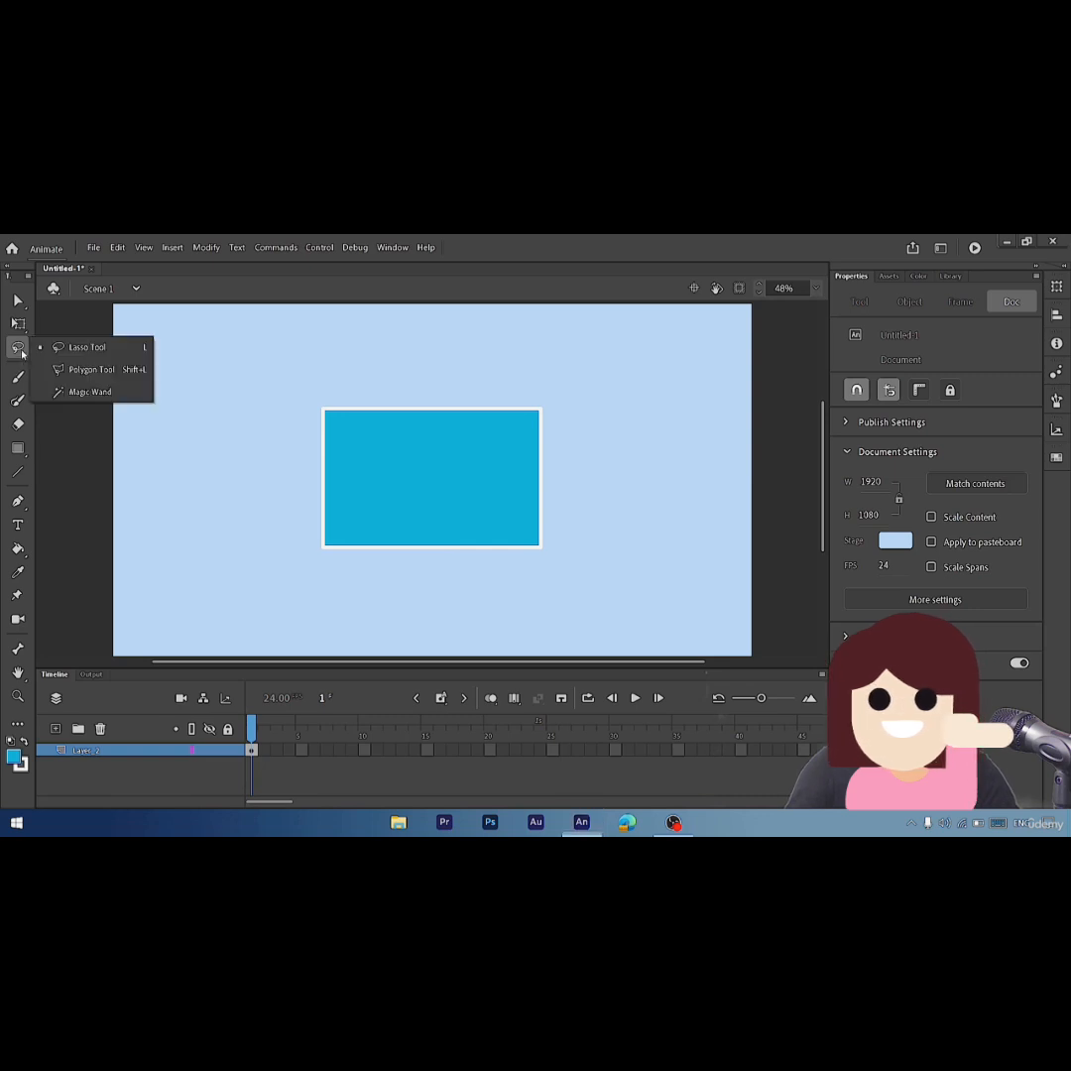
click(81, 370)
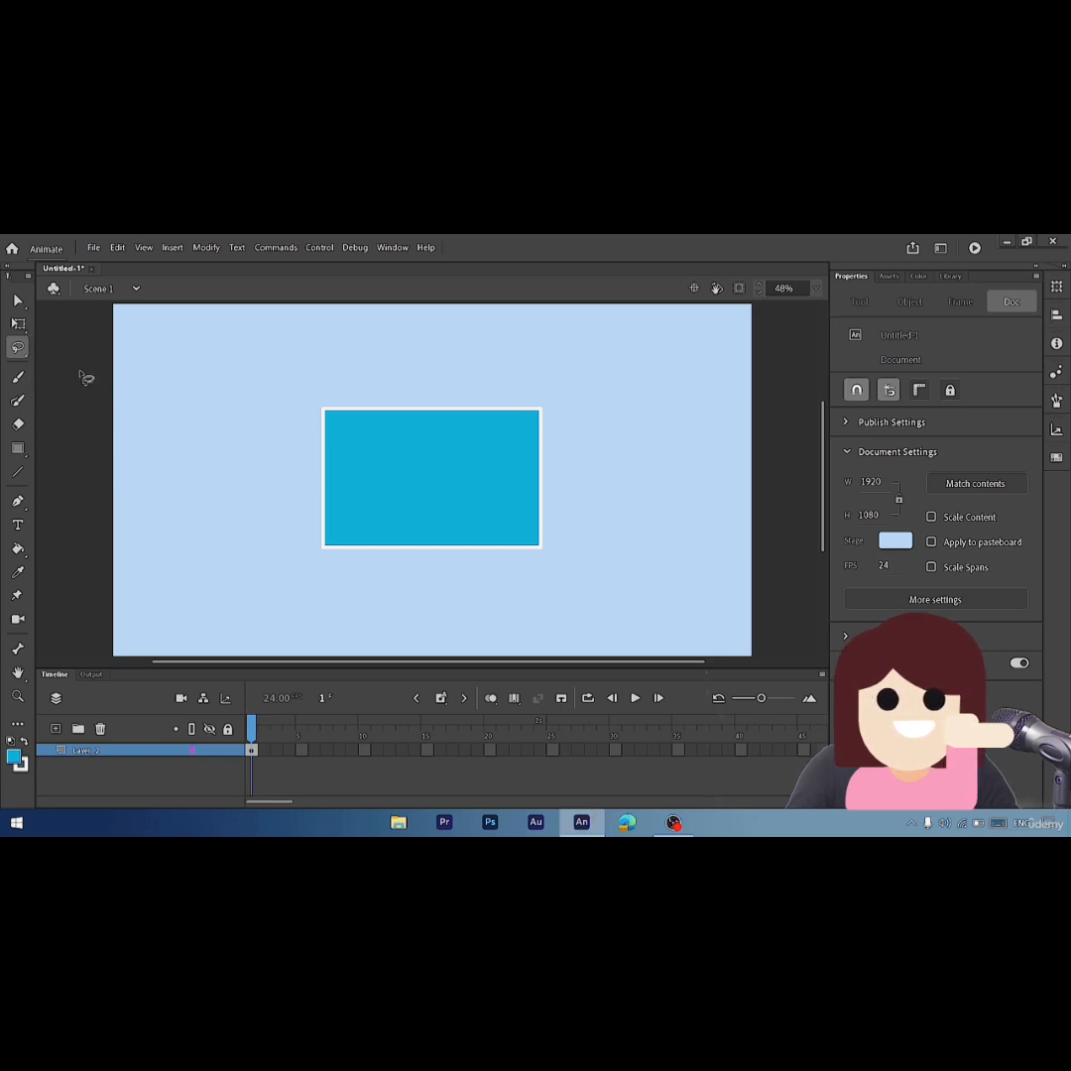
click(460, 440)
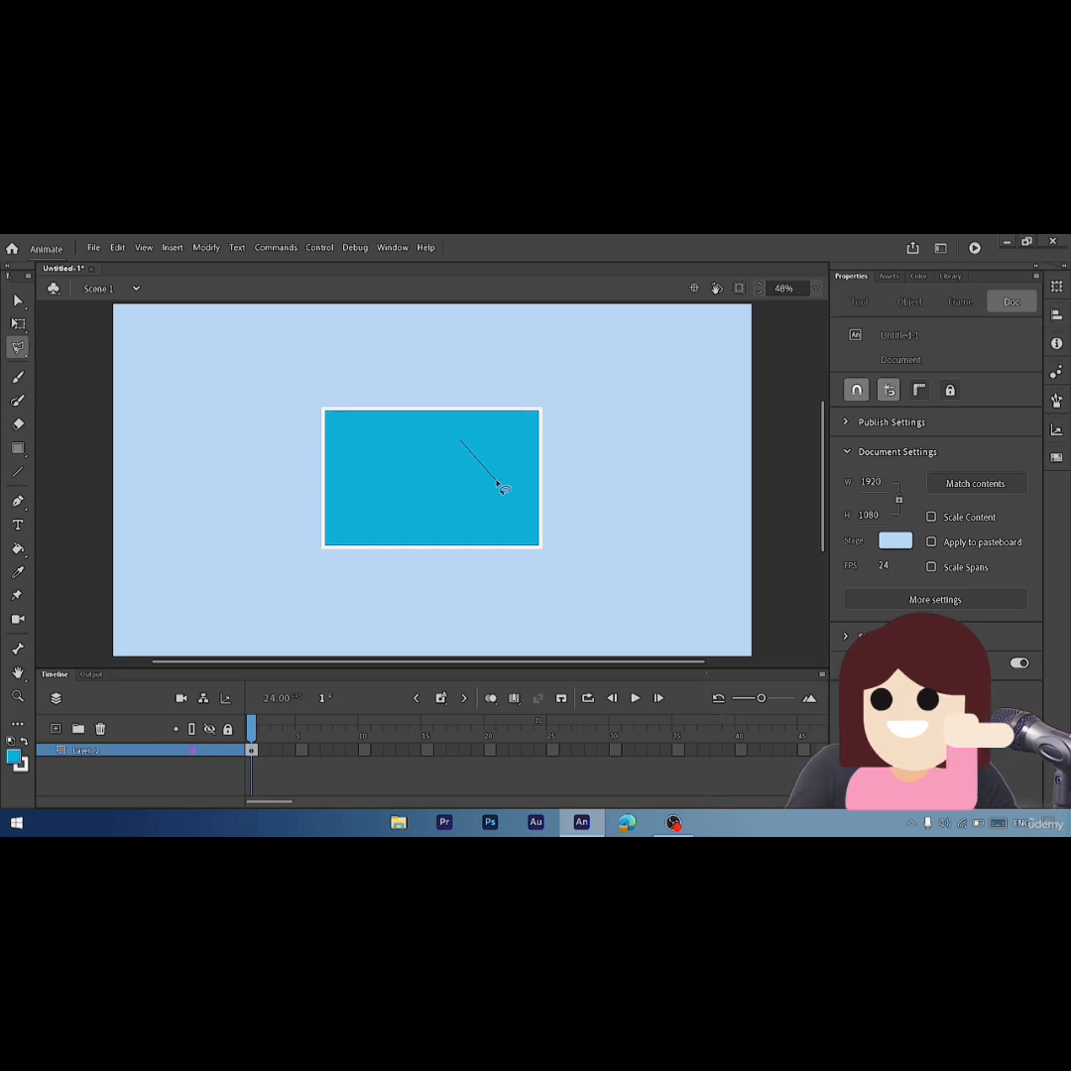
click(496, 483)
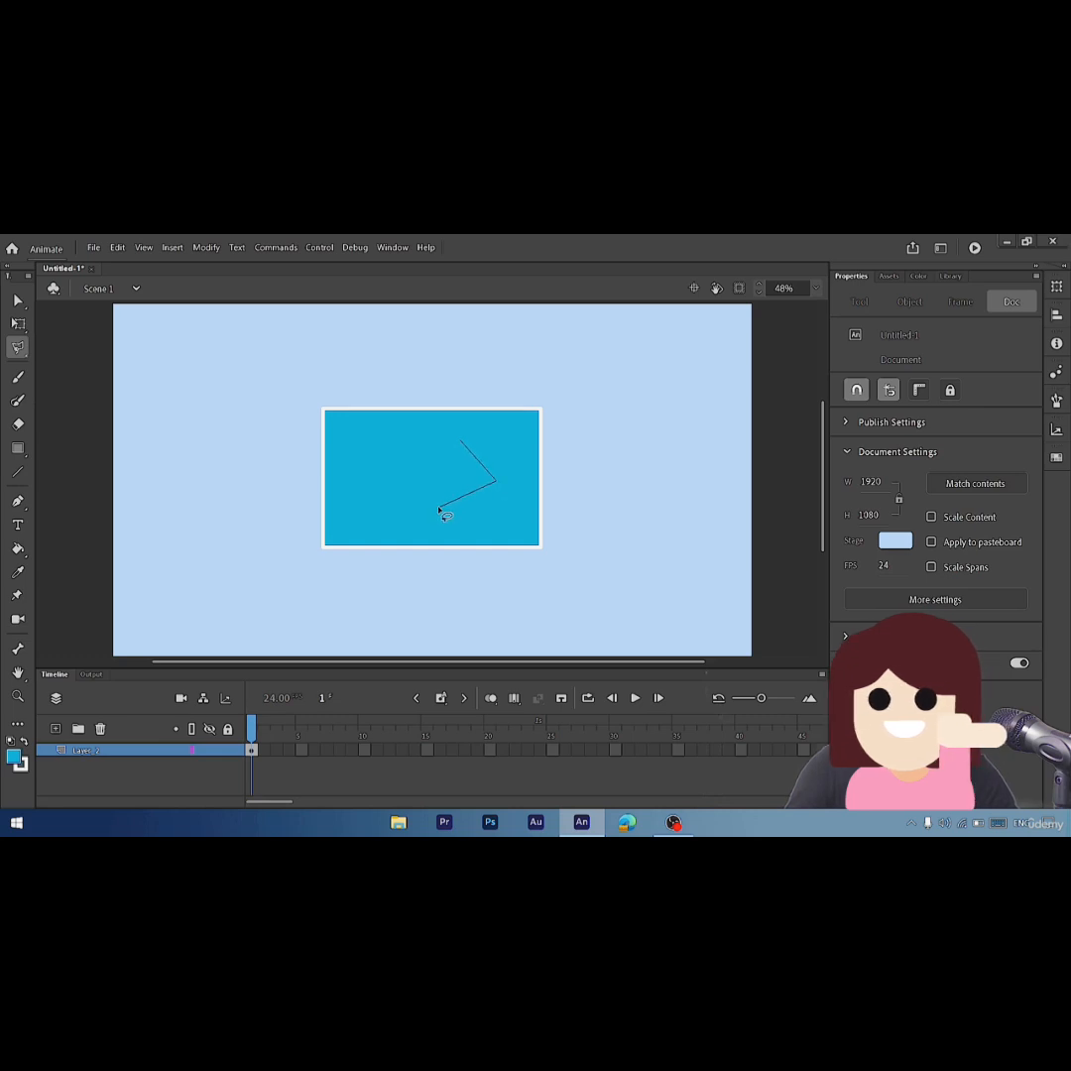
click(436, 507)
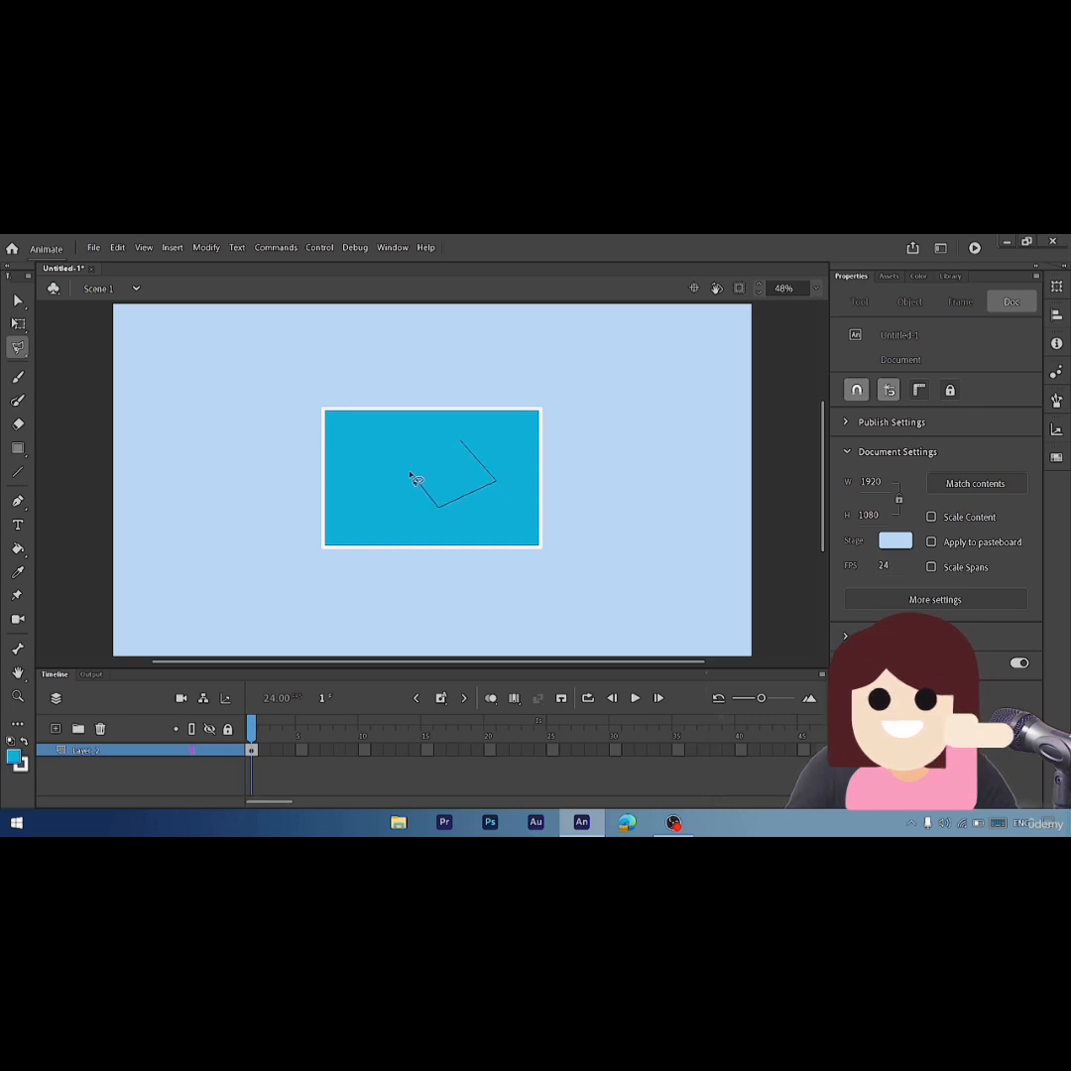
click(411, 472)
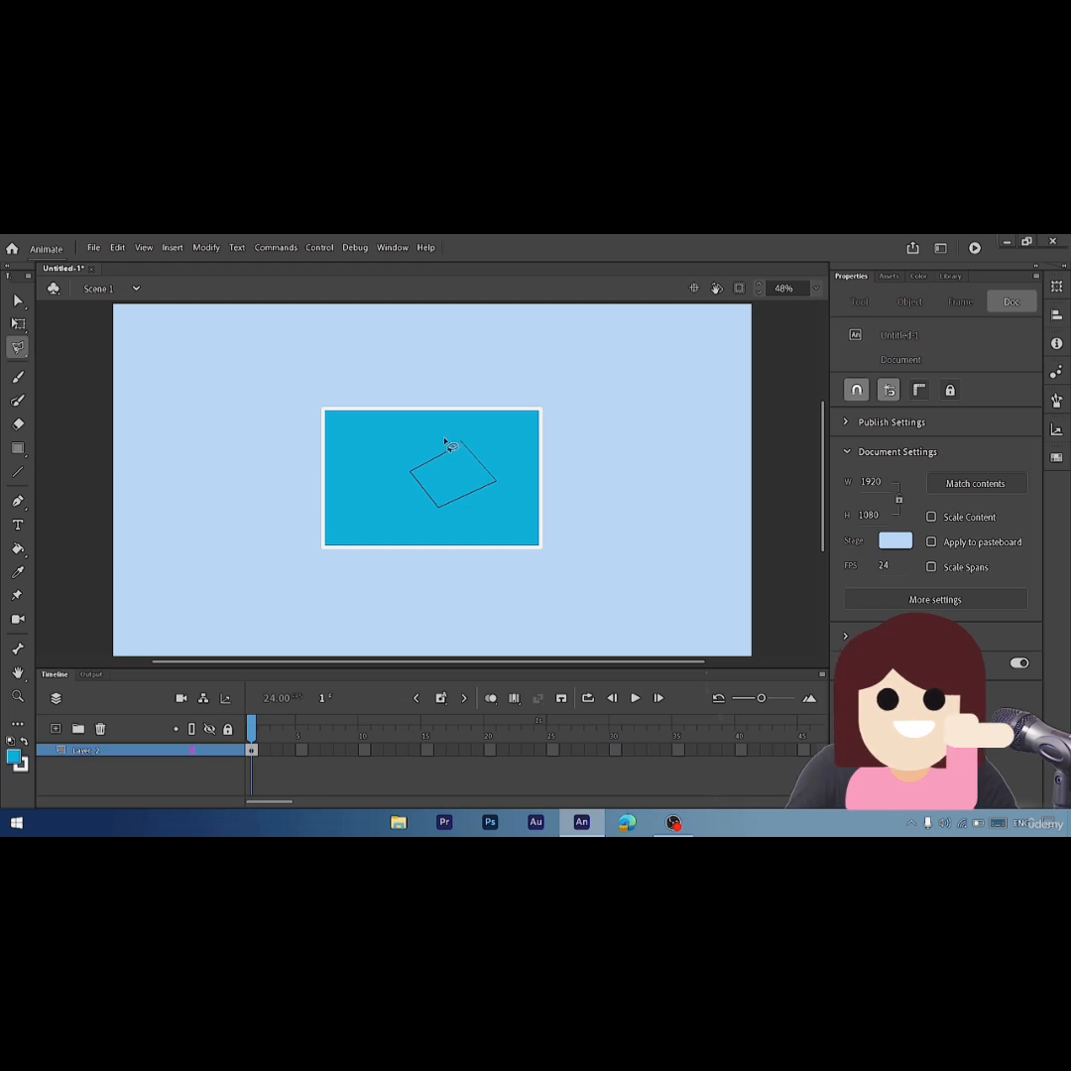
click(440, 429)
click(452, 425)
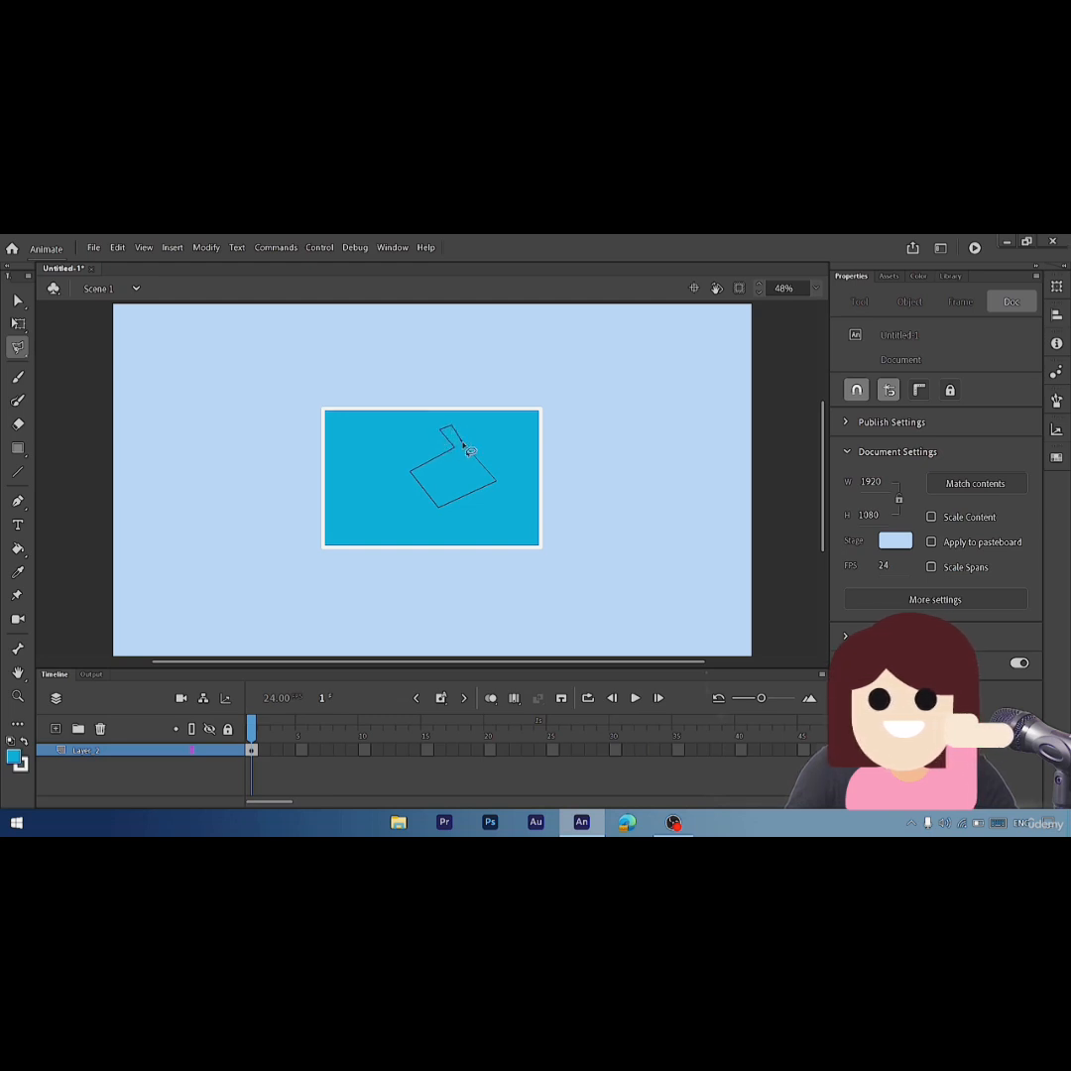
click(470, 451)
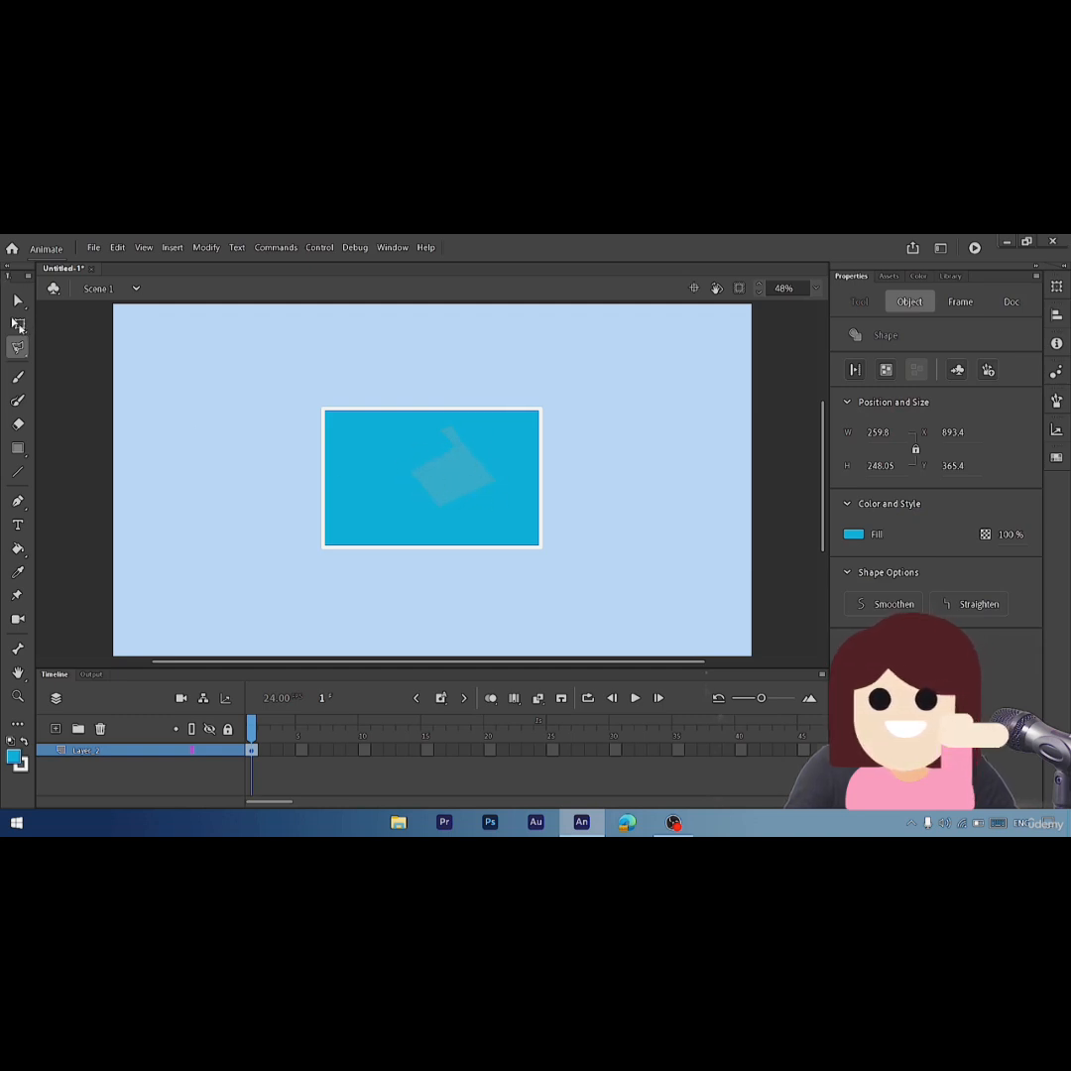
- Move the selected piece outside the rectangle's right side with the Free Transform tool, then undo the move and deselect the piece
click(18, 324)
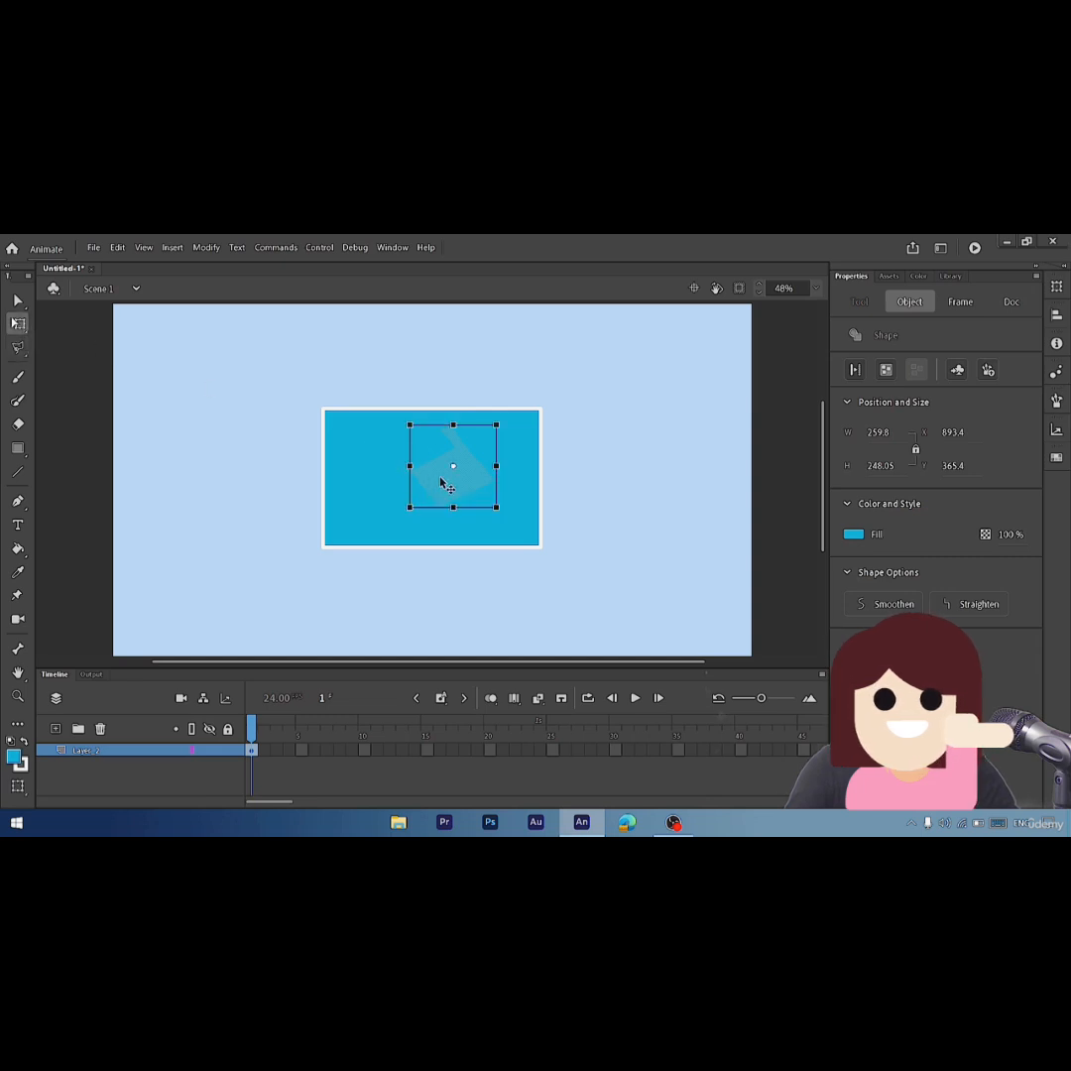
drag(443, 482, 604, 491)
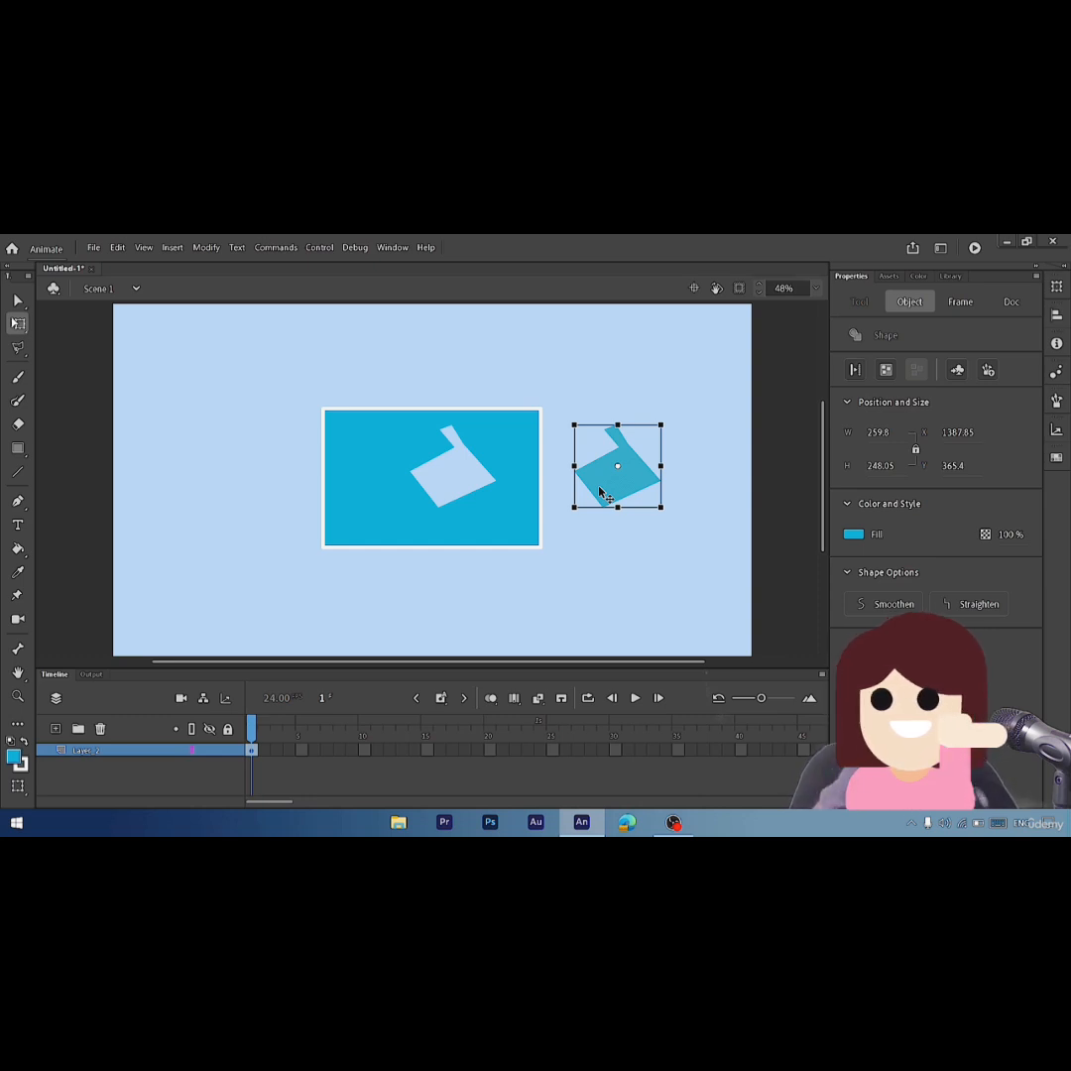
click(359, 366)
key(ctrl+z)
key(ctrl+z)
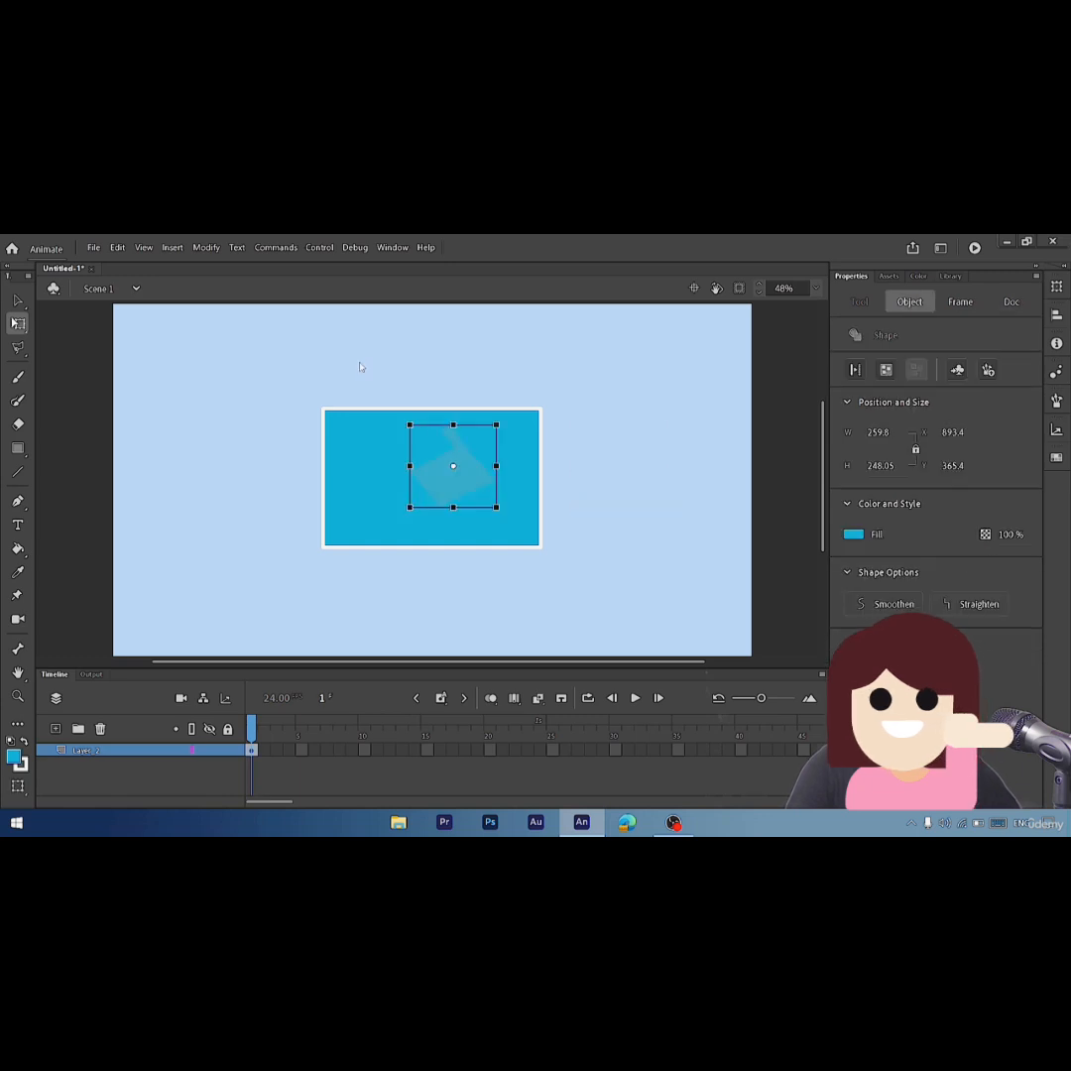
click(334, 360)
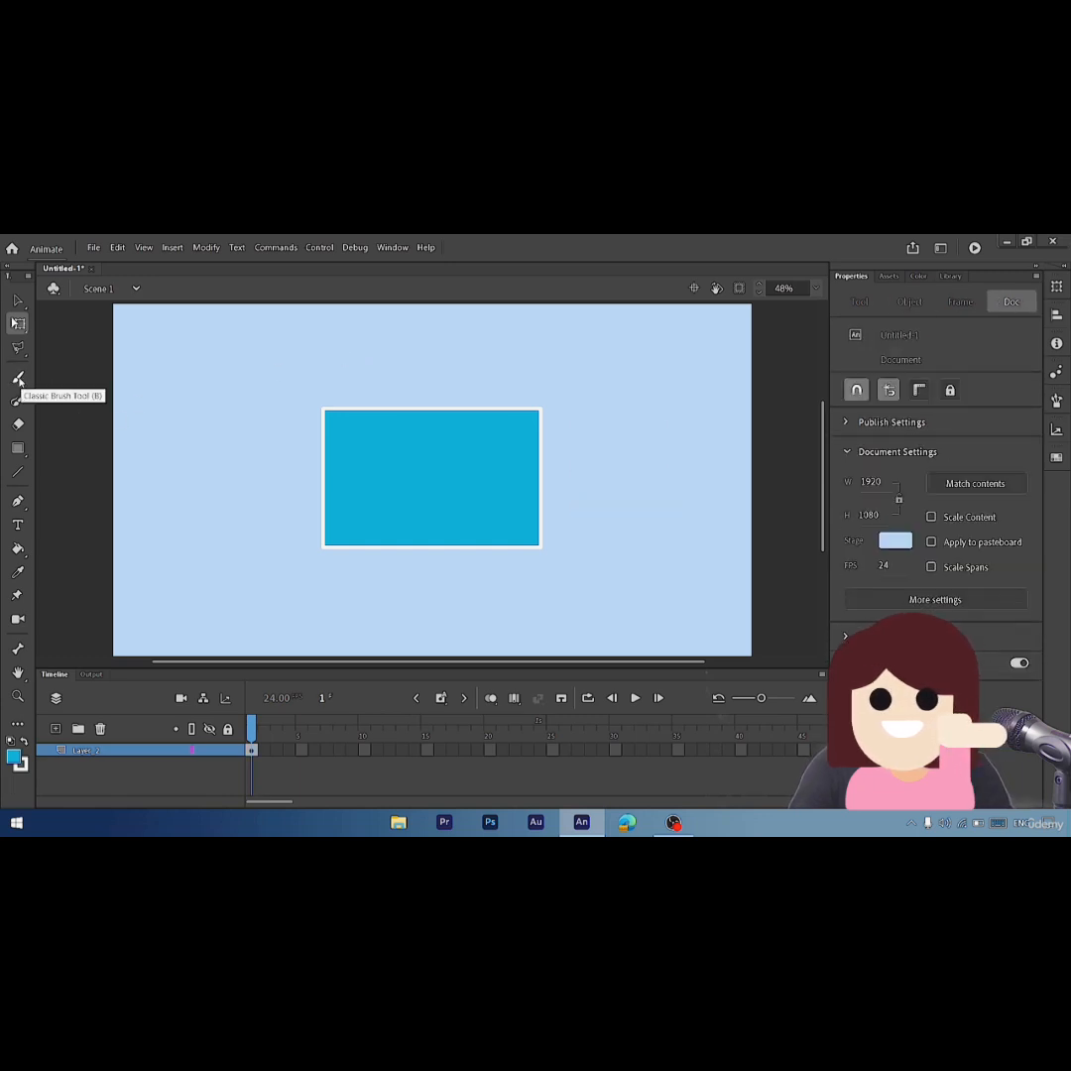
- Delete the whole rectangle, fill and outline, from the stage and switch to the Classic Brush tool
drag(298, 383, 561, 584)
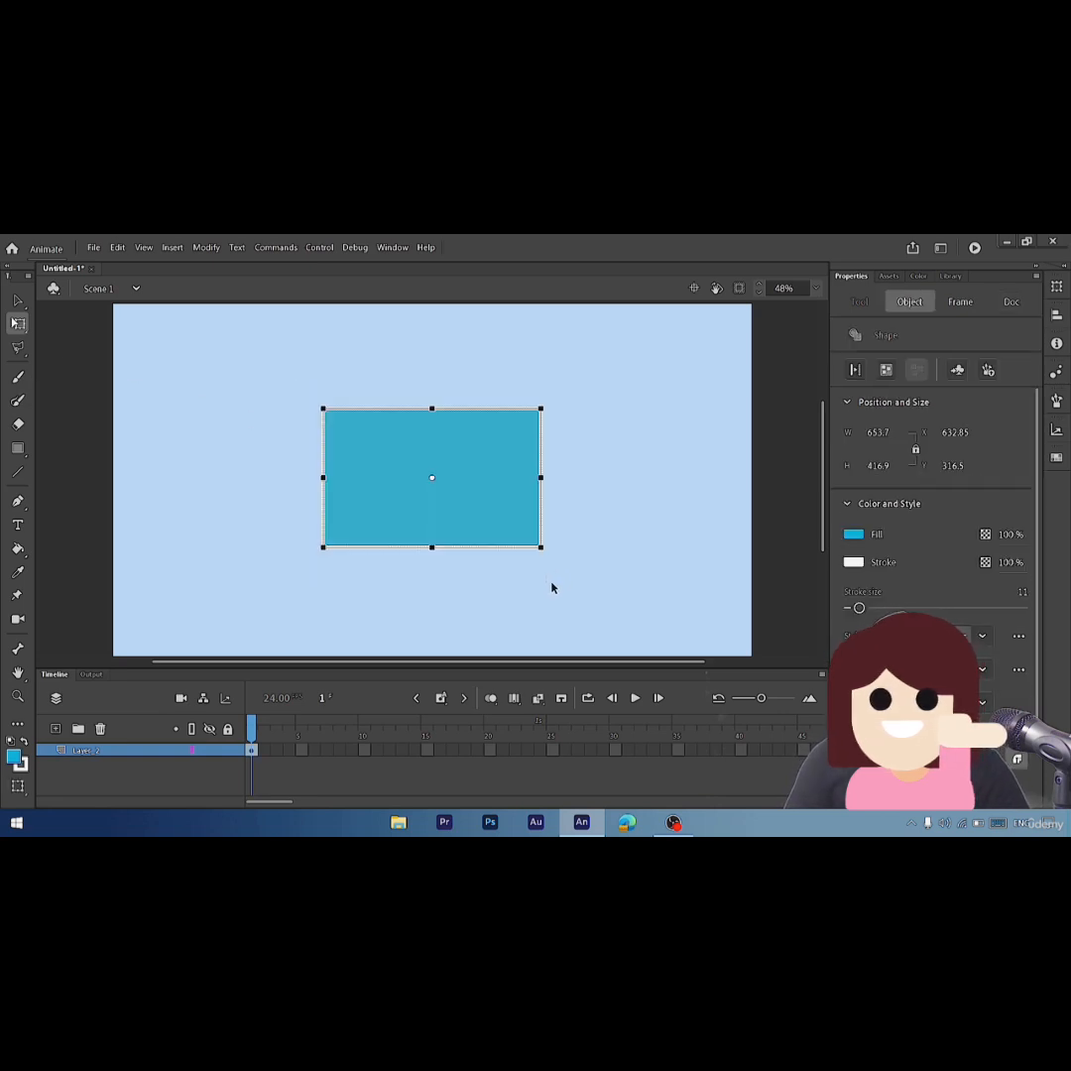
key(Delete)
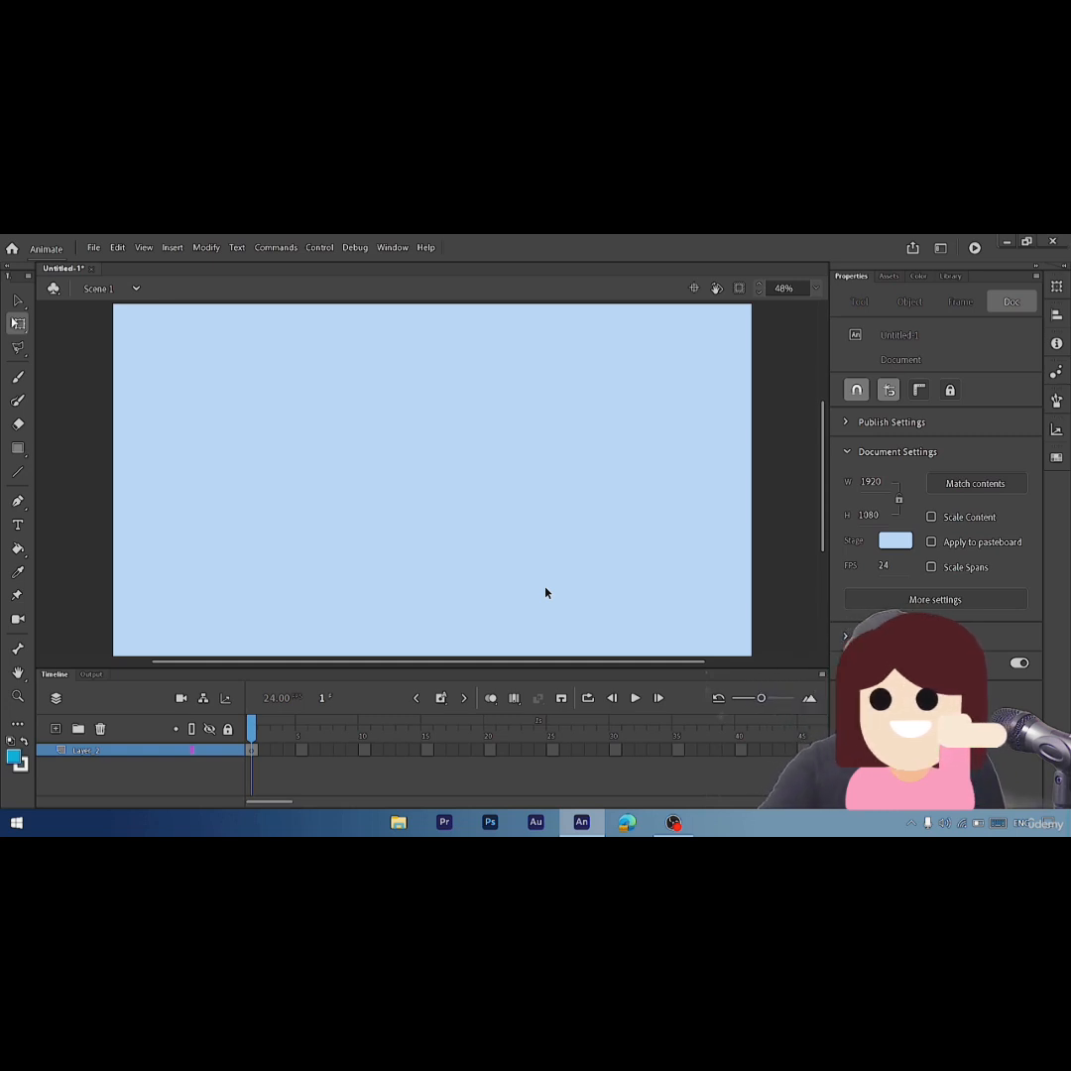
click(17, 377)
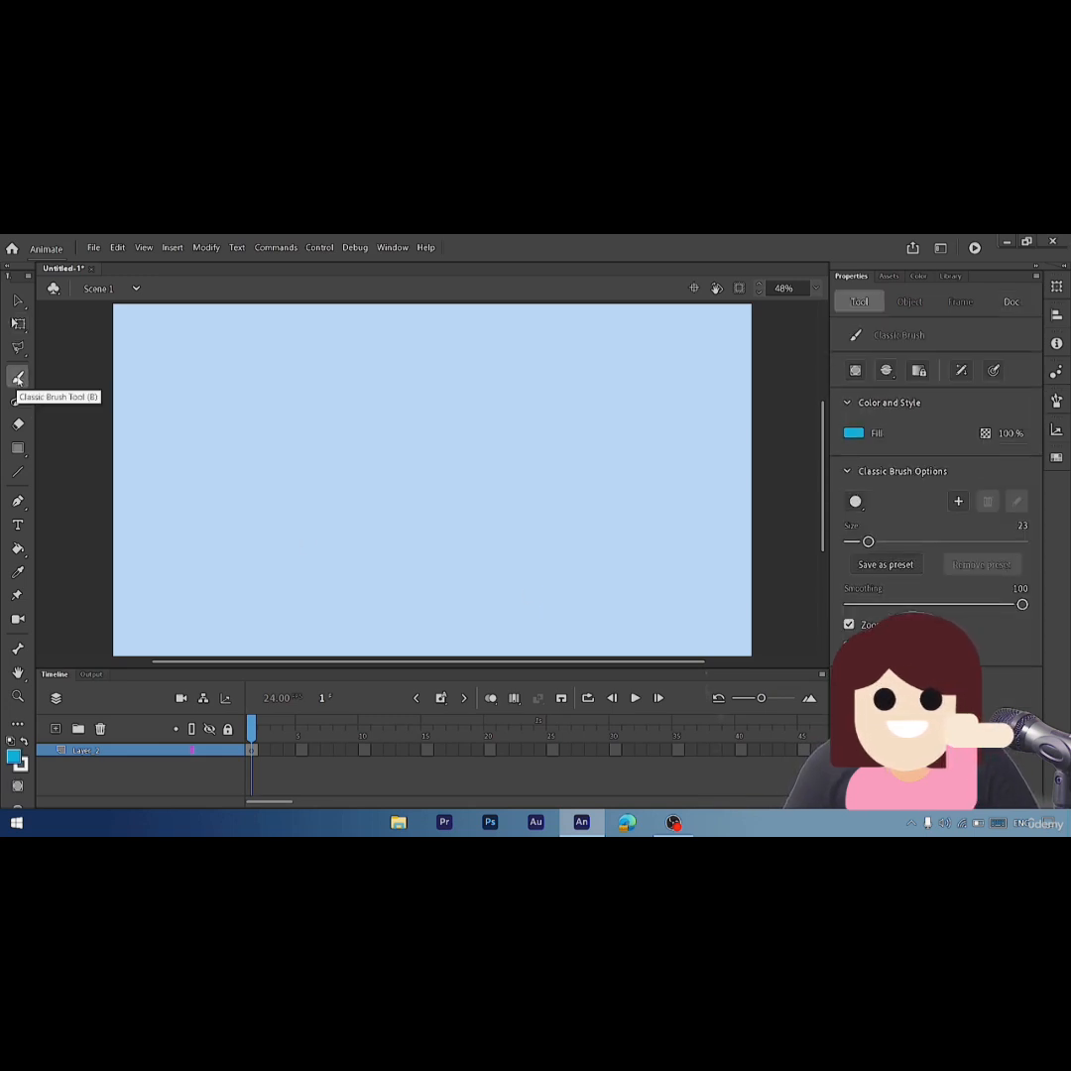
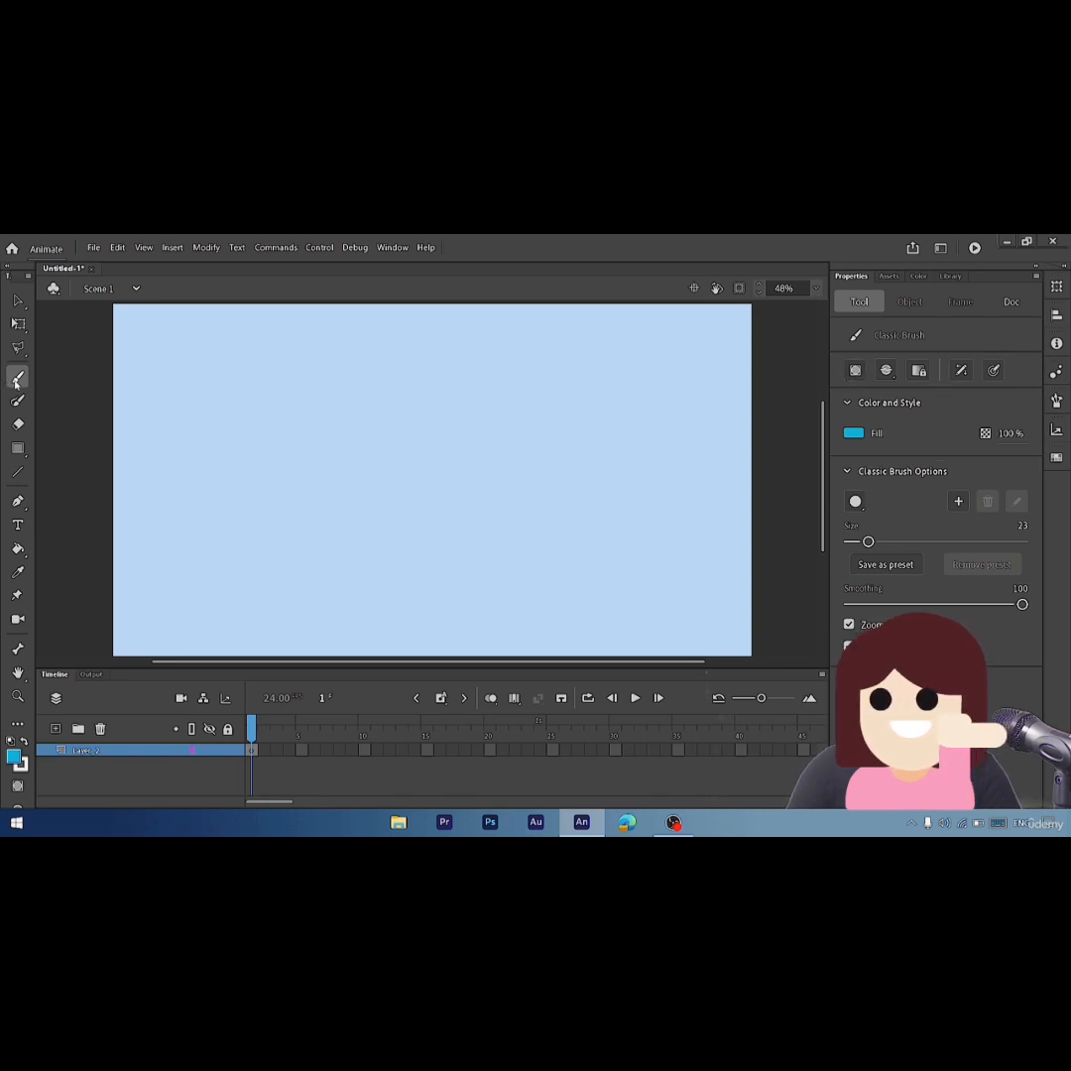
- Set the Classic Brush to the narrow vertical oval tip at size 25, and turn off brush size scaling with zoom
click(856, 502)
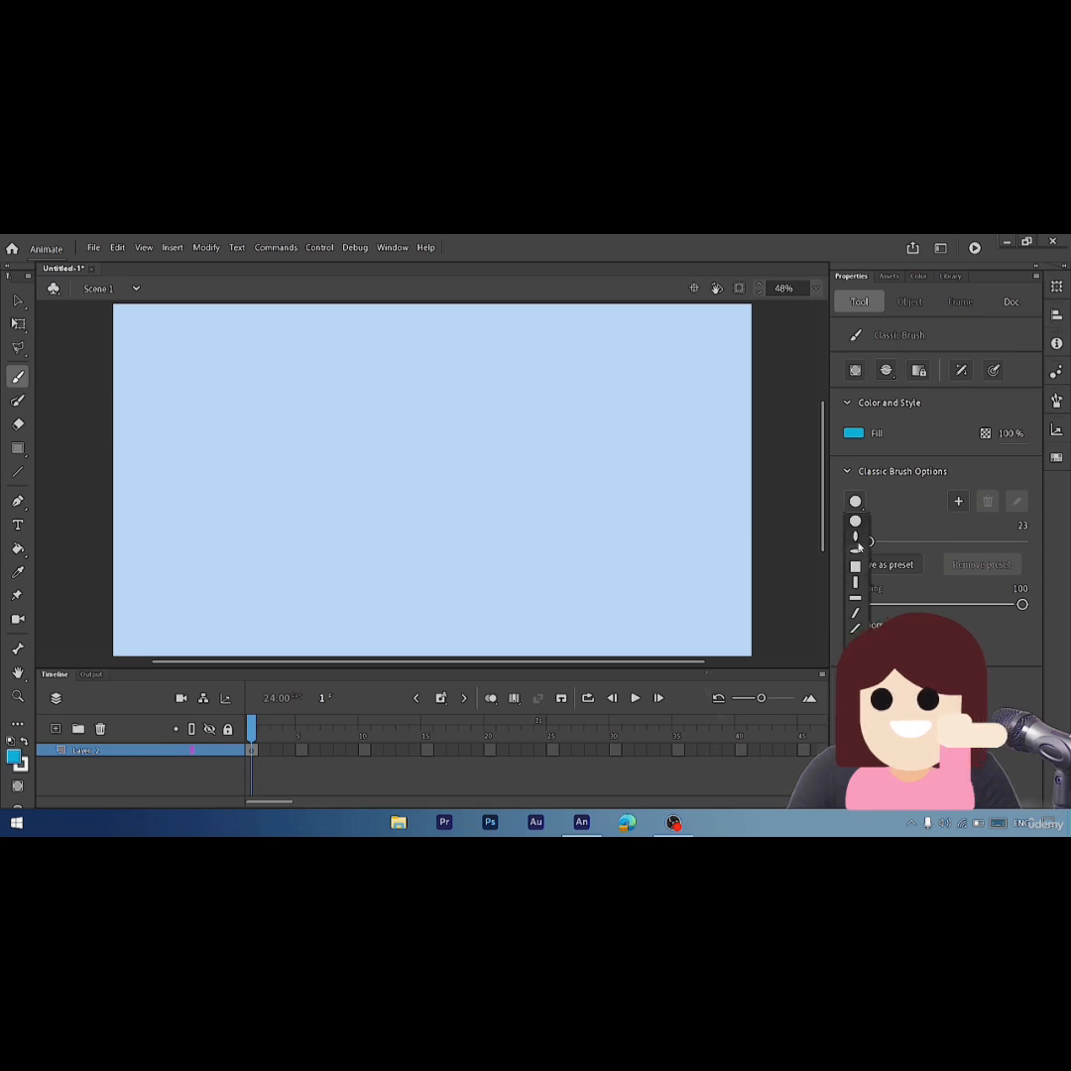
click(855, 536)
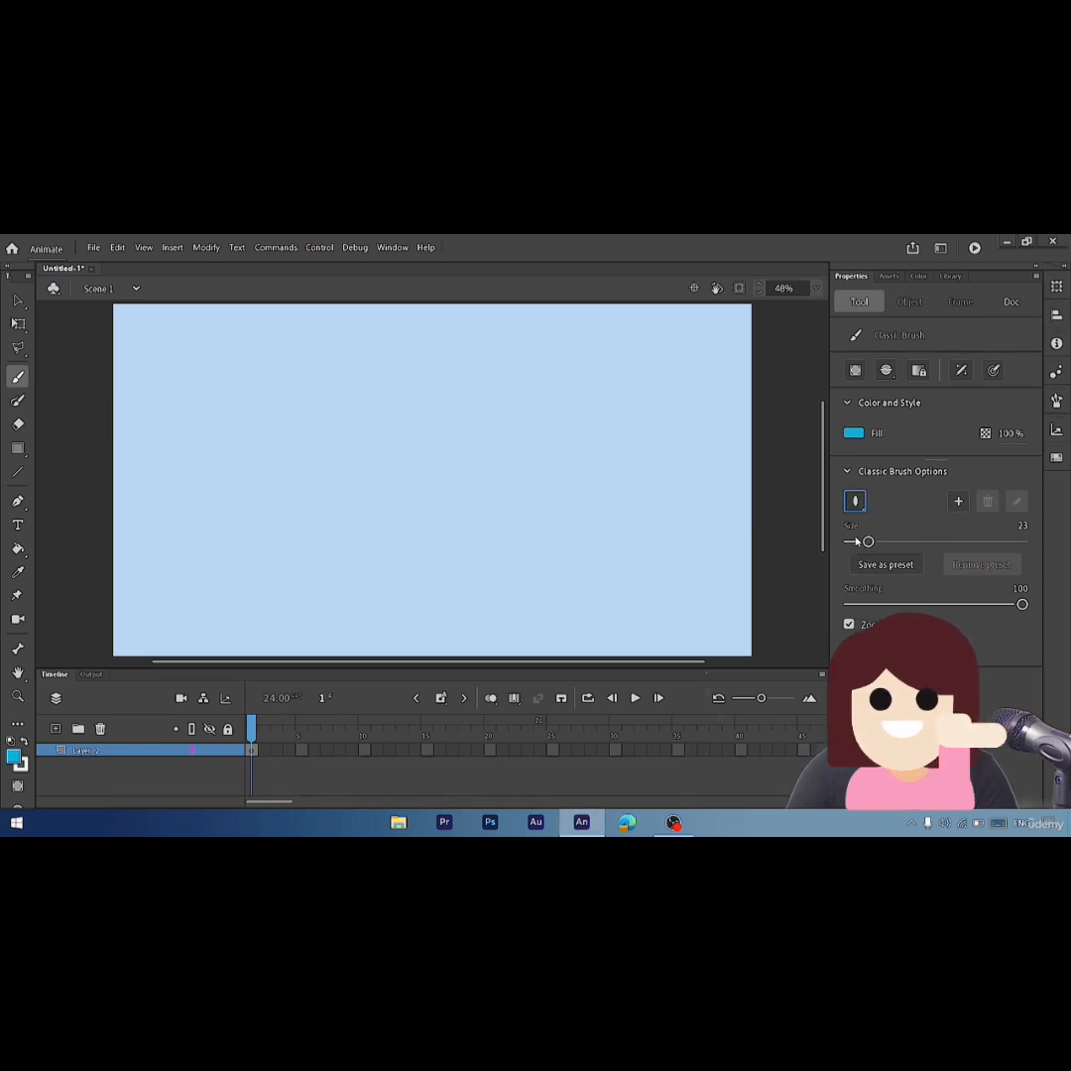
drag(867, 543, 869, 542)
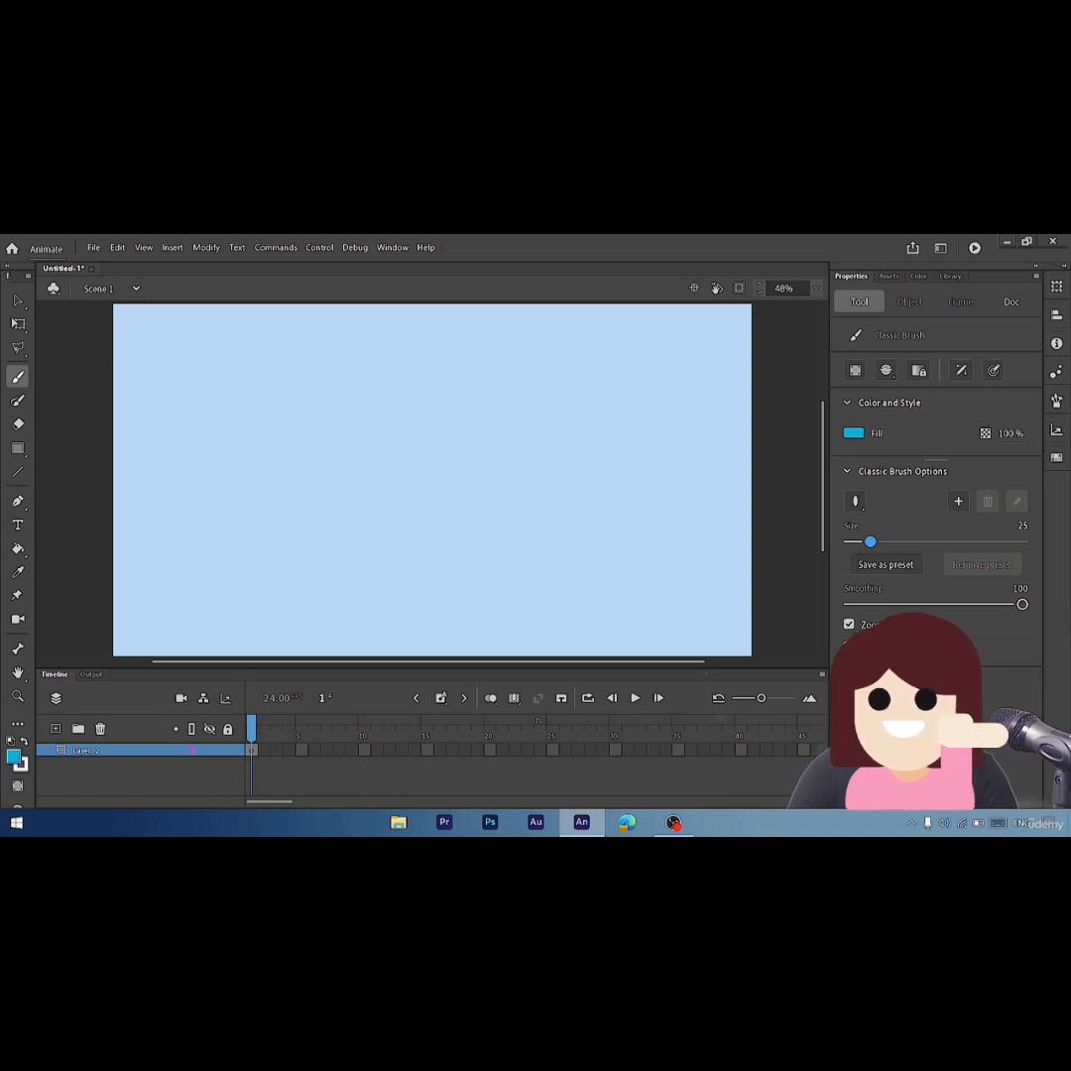
click(848, 626)
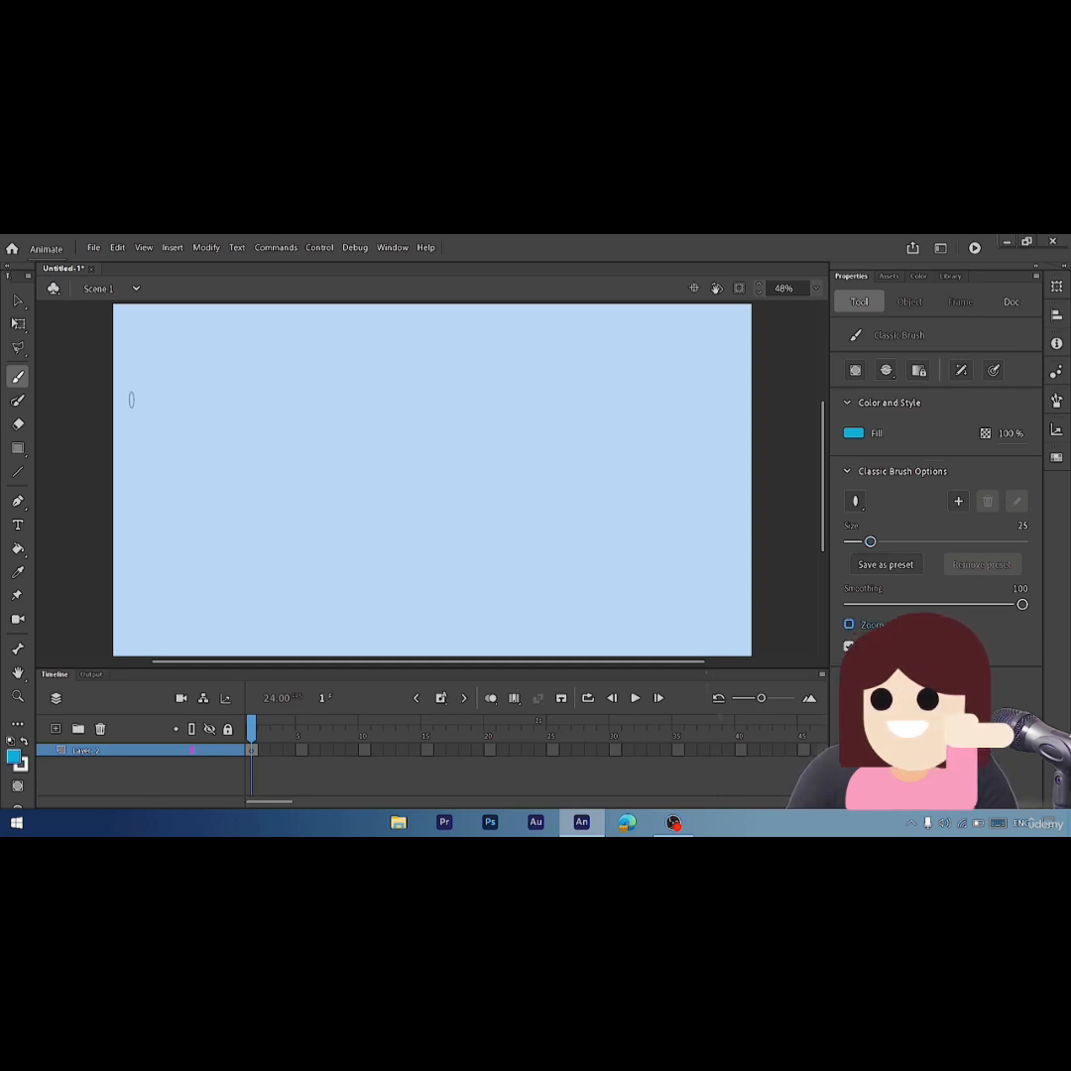
- Paint a looping blue test stroke across the middle of the stage and undo it
mouse_move(482, 432)
mouse_down()
mouse_move(455, 414)
mouse_move(402, 446)
mouse_move(379, 438)
mouse_move(311, 505)
mouse_move(617, 530)
mouse_up()
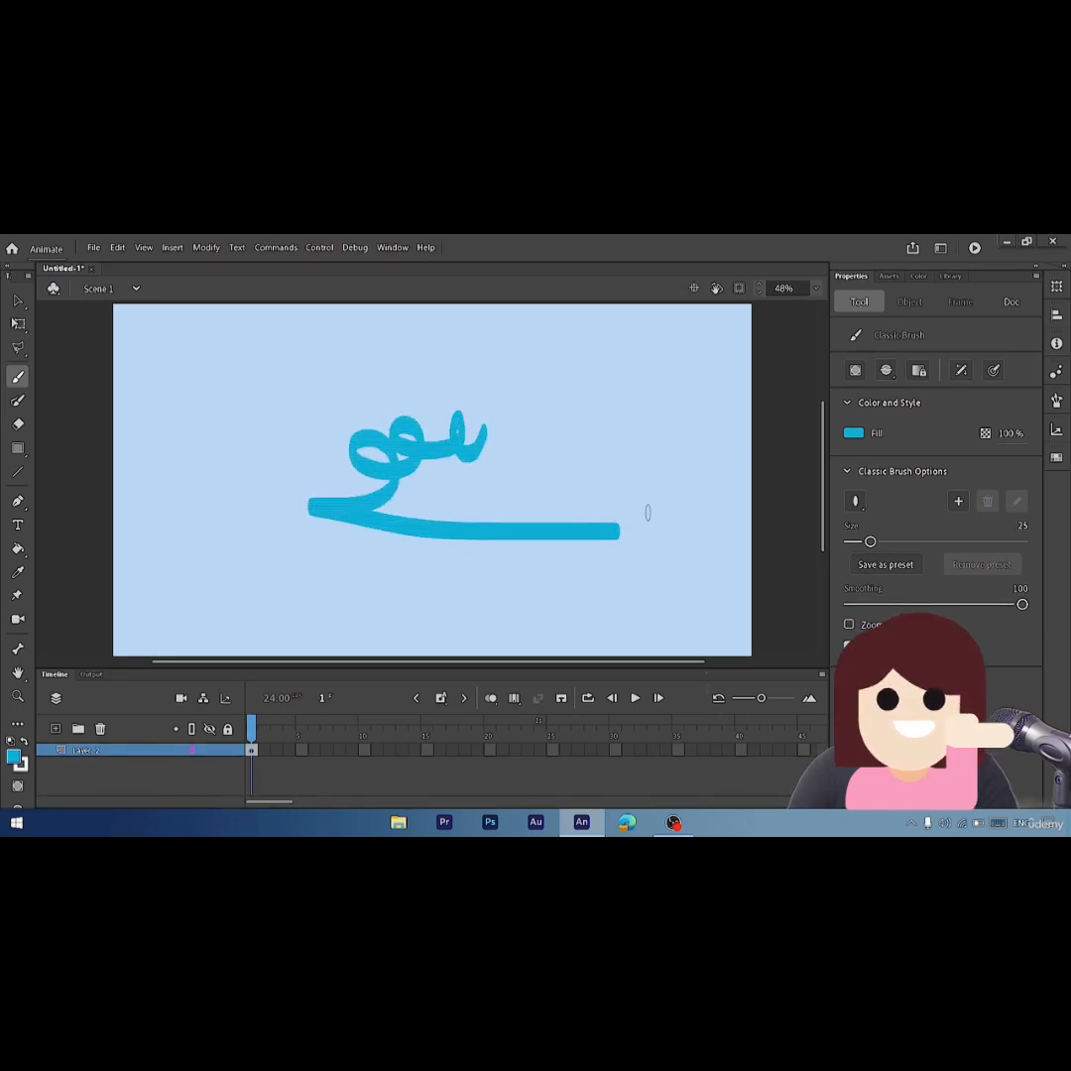
key(ctrl+z)
- Change the brush fill to near-black and paint two roughly horizontal strokes, one below the other, near the stage centre
click(852, 433)
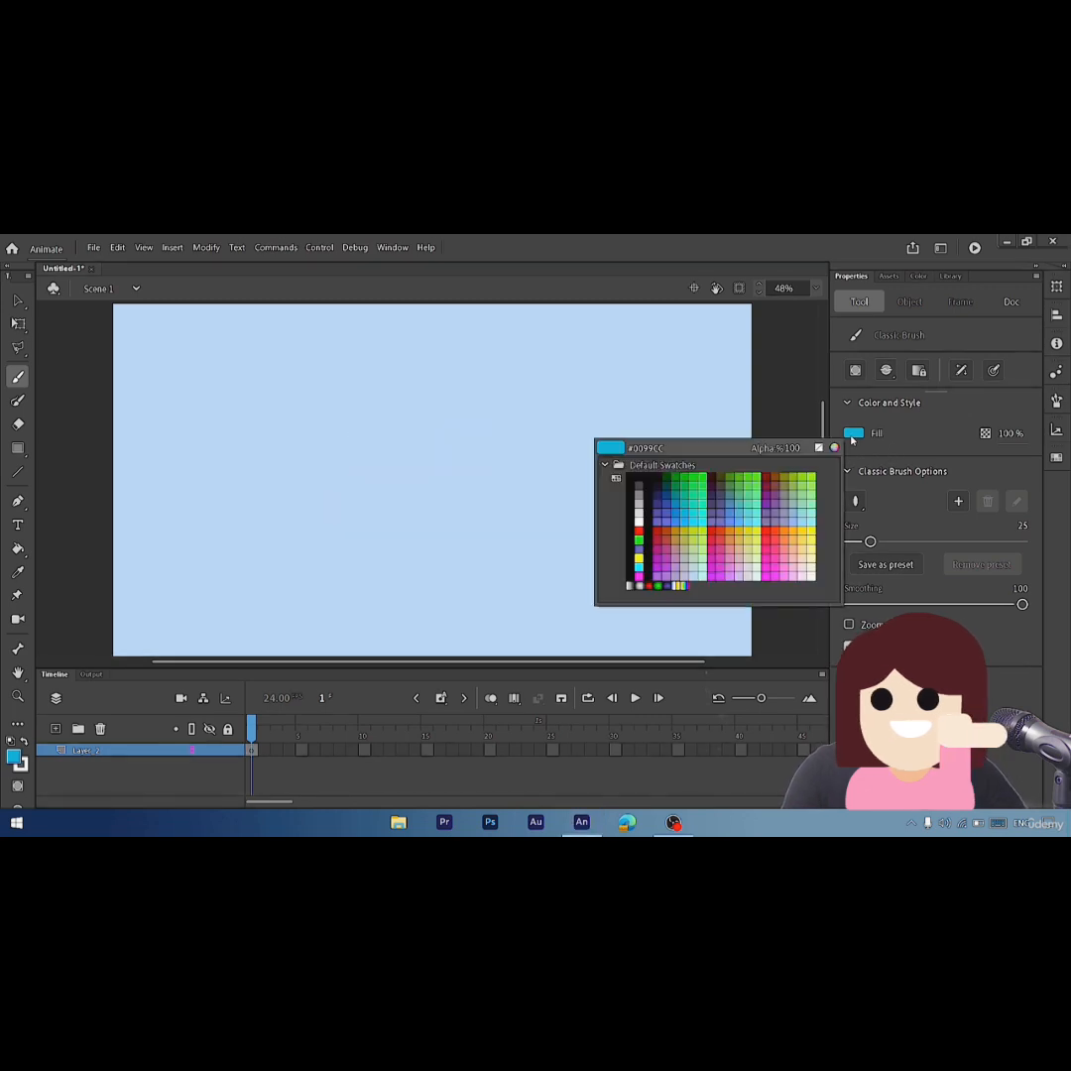
click(638, 484)
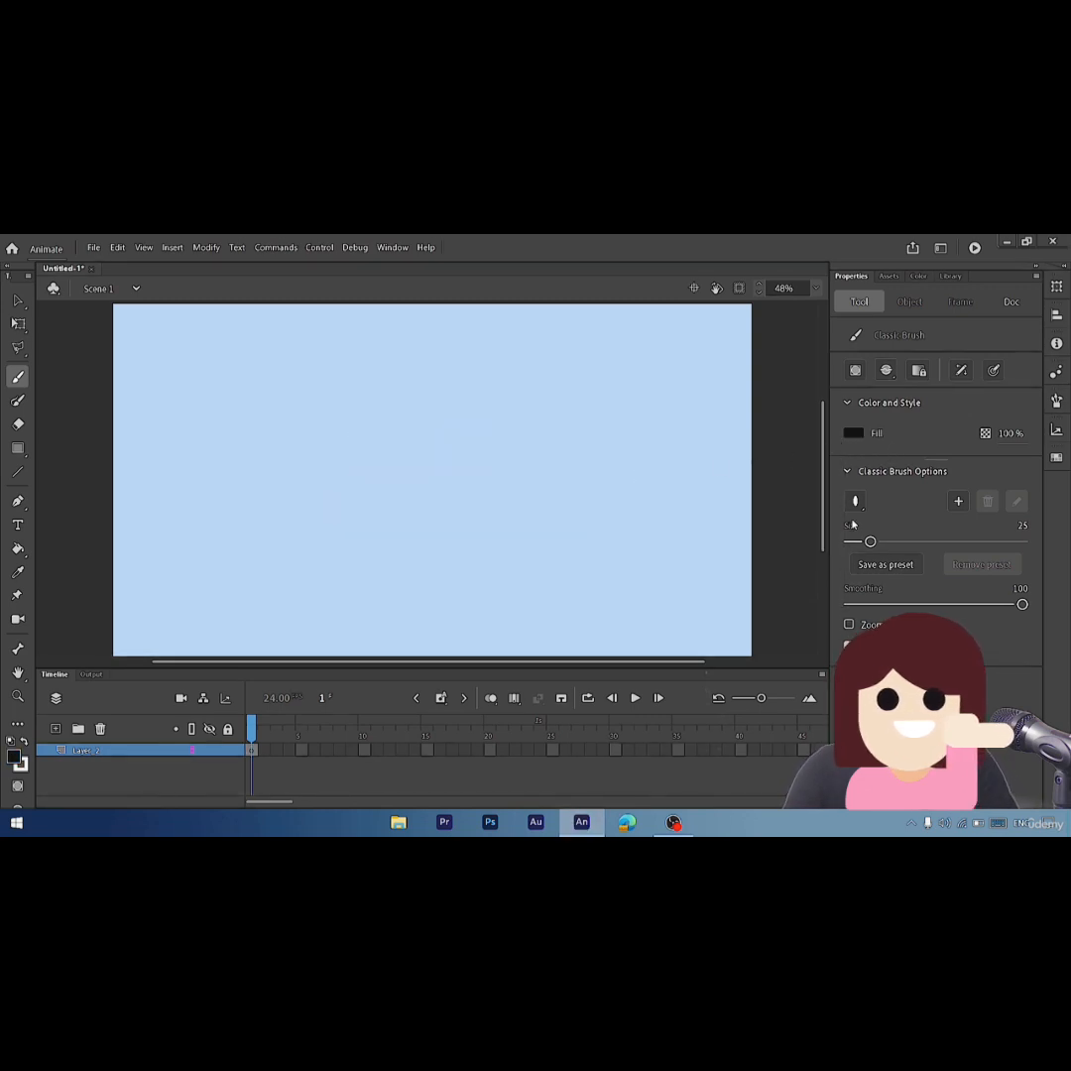
drag(297, 447, 518, 457)
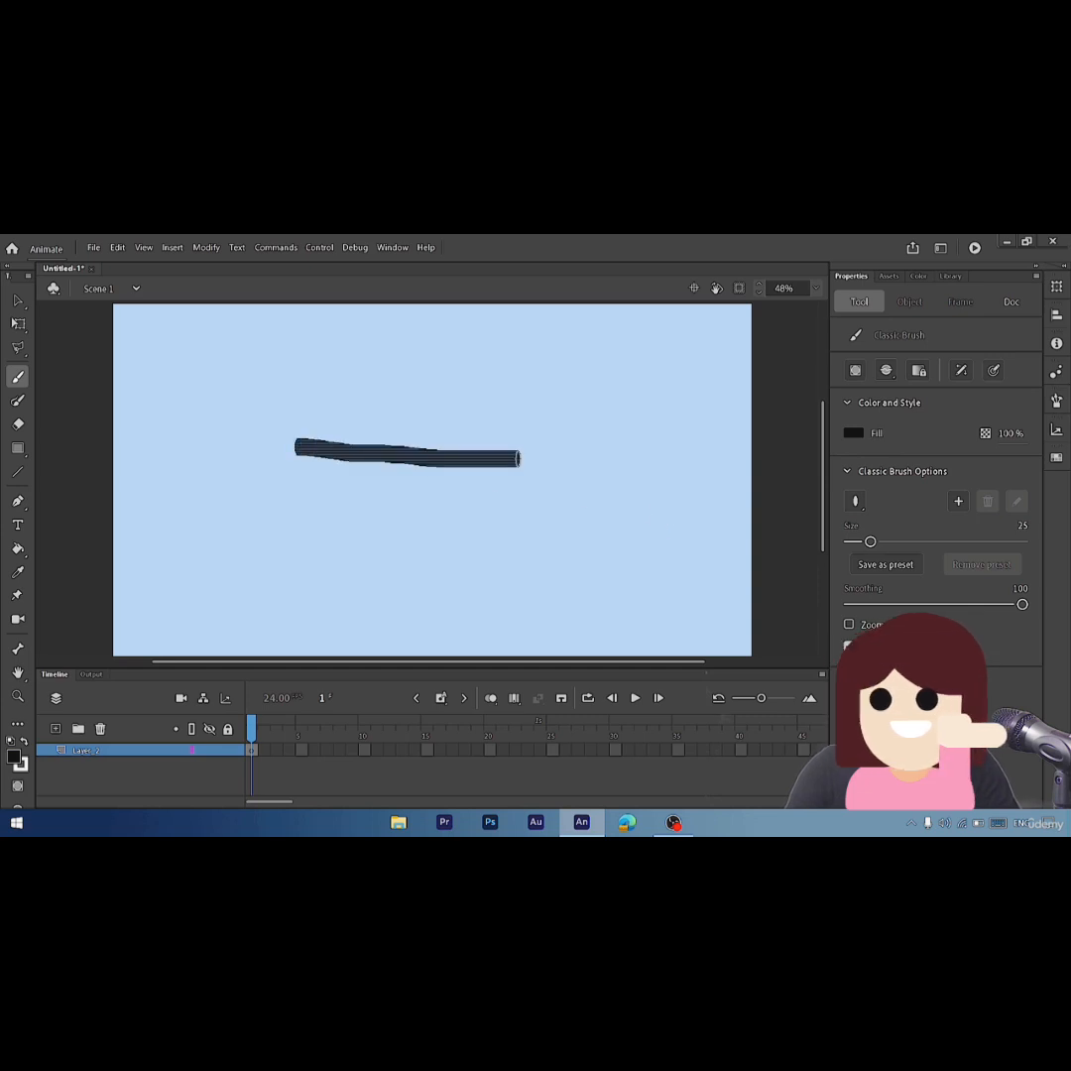
drag(330, 497, 583, 508)
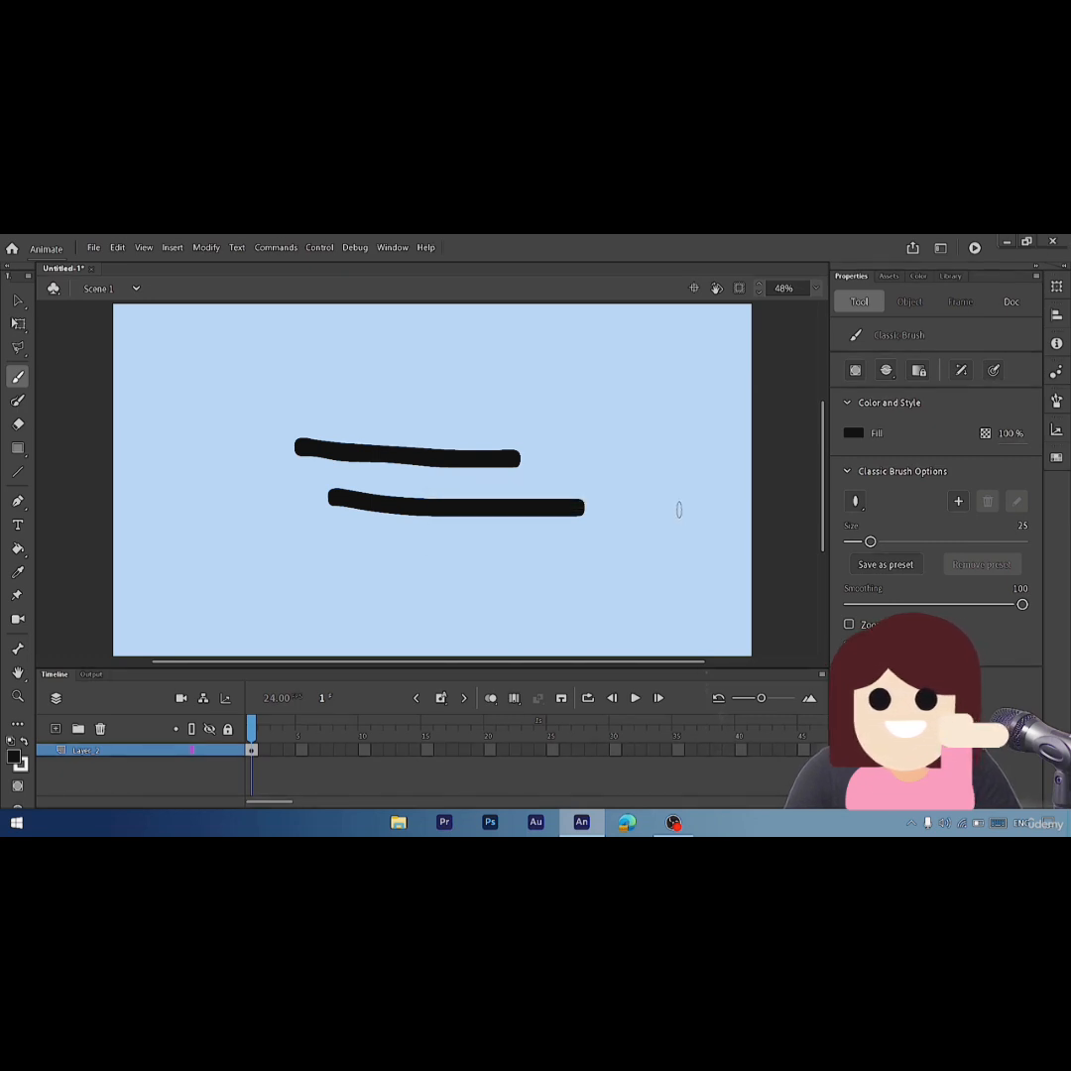
- At 12% zoom, paint a horizontal stroke above the two lines, turn zoom-based brush scaling back on, and paint another stroke below them
key(ctrl+minus)
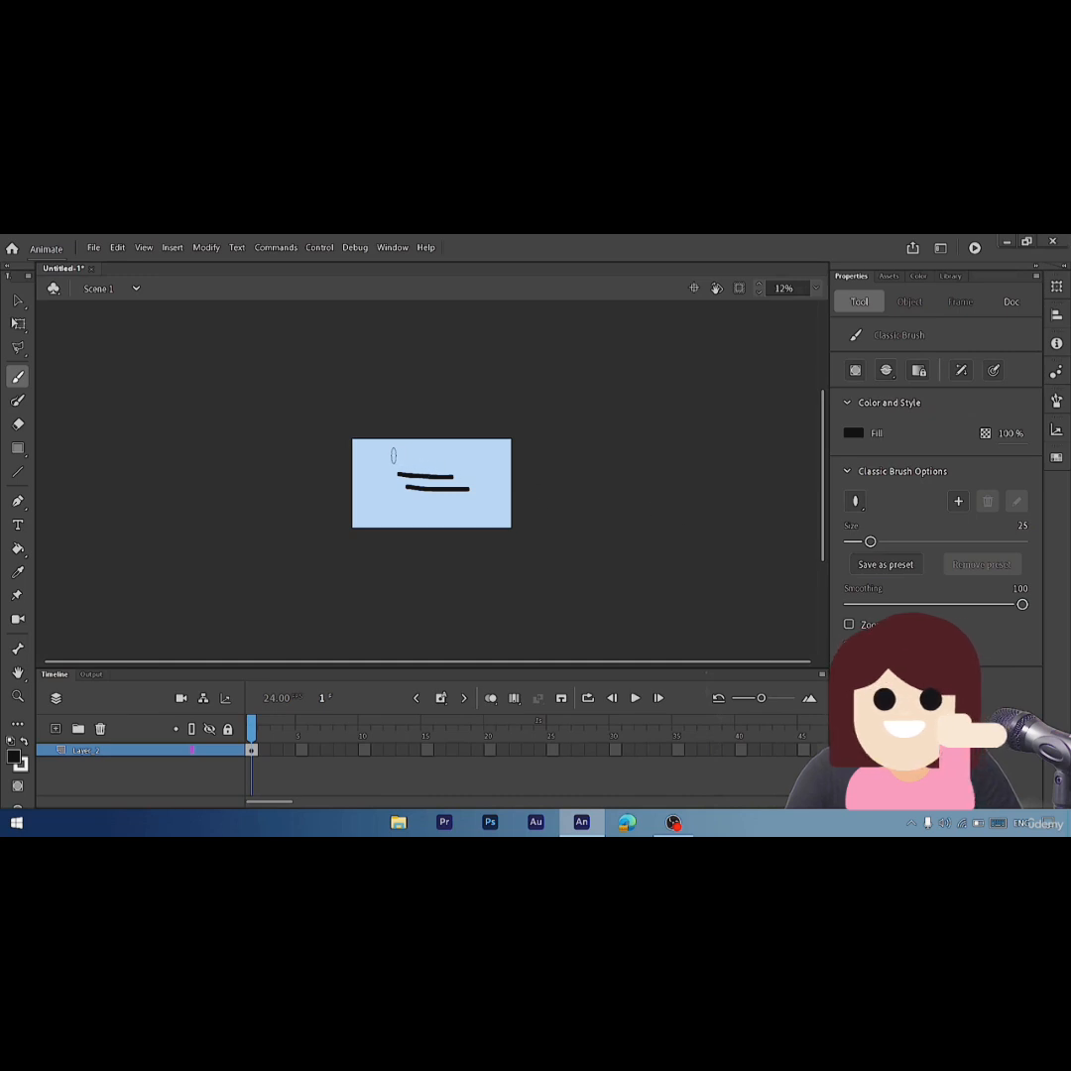
drag(393, 455, 474, 454)
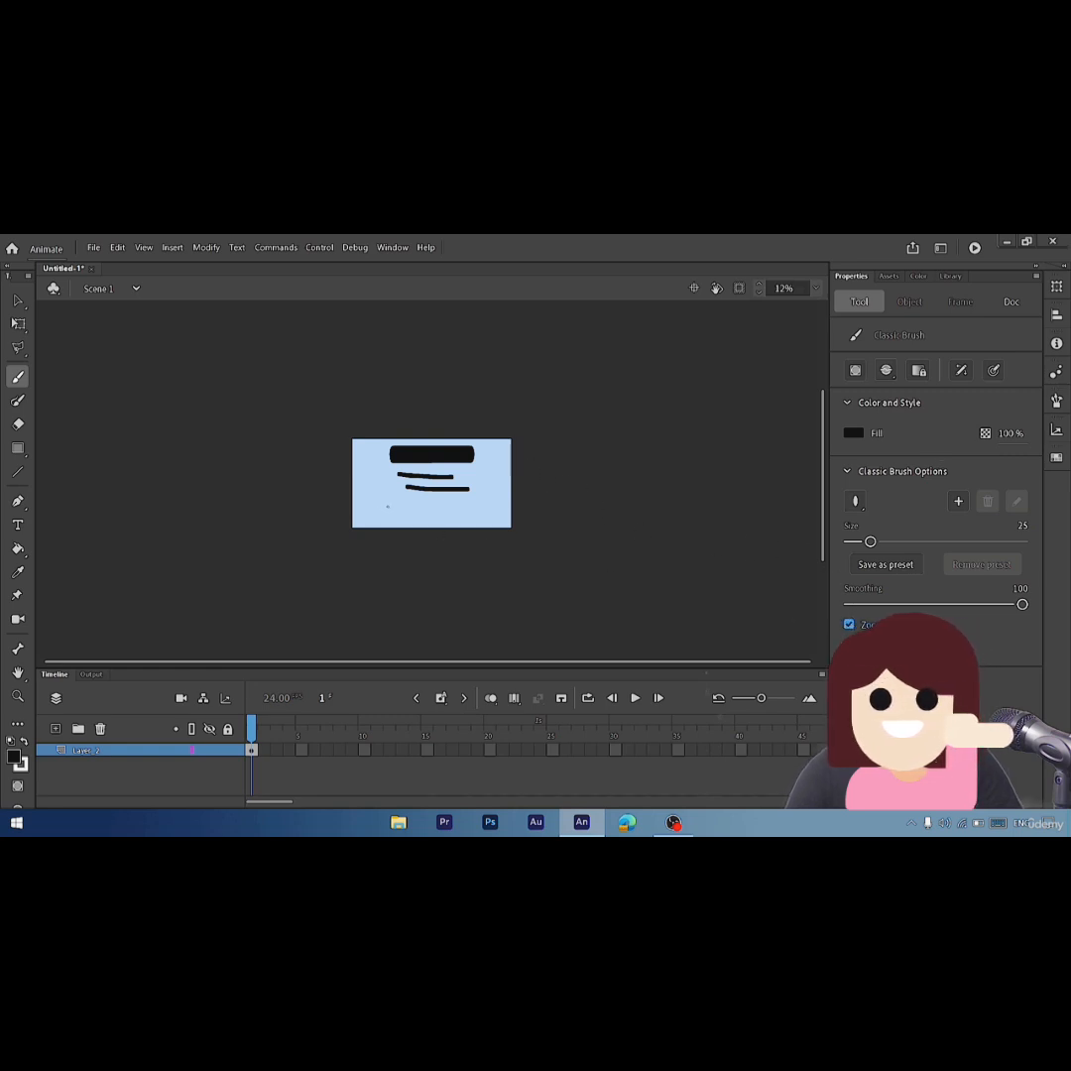
drag(402, 501, 466, 500)
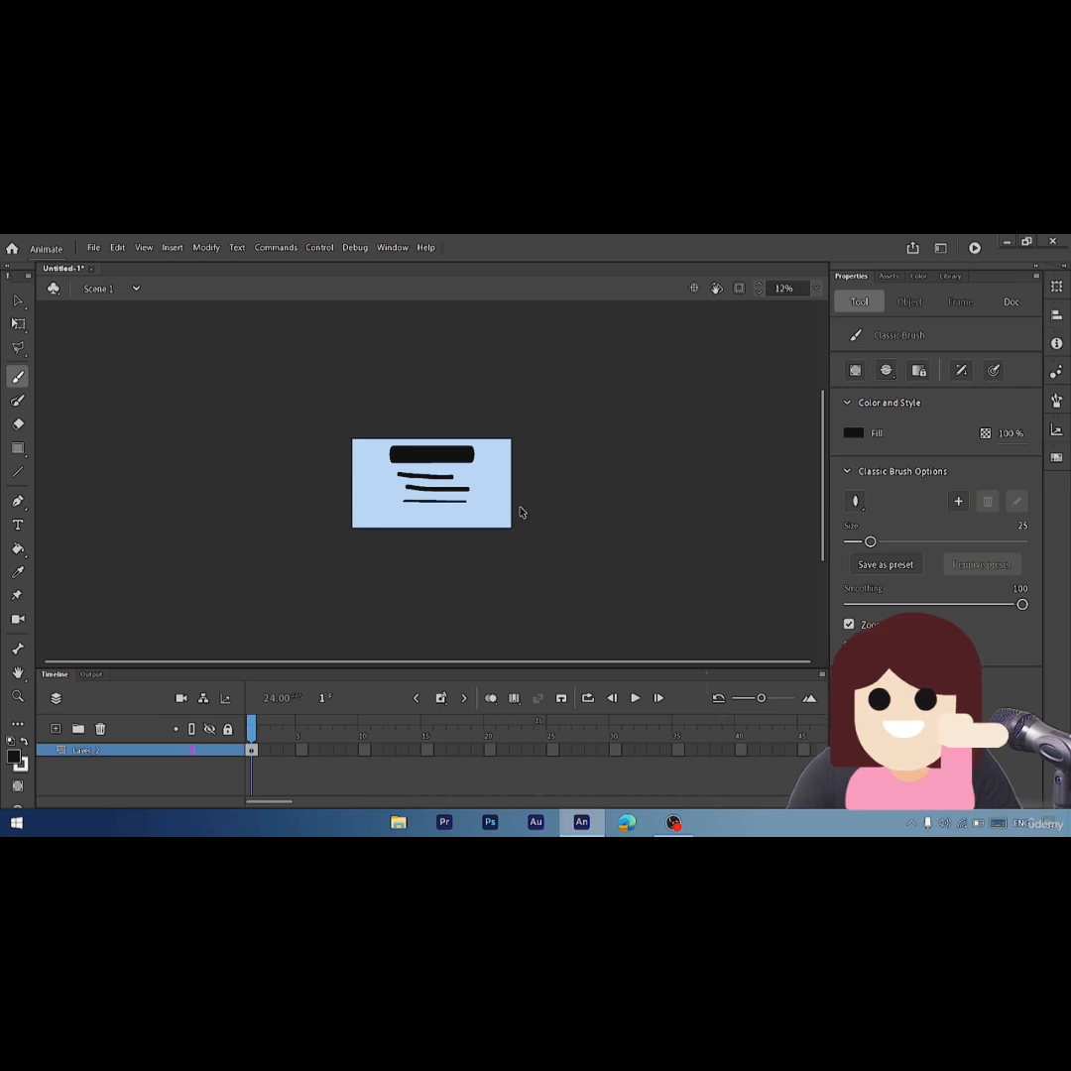
- Delete all four black brush strokes from the stage
key(ctrl+equal)
key(ctrl+equal)
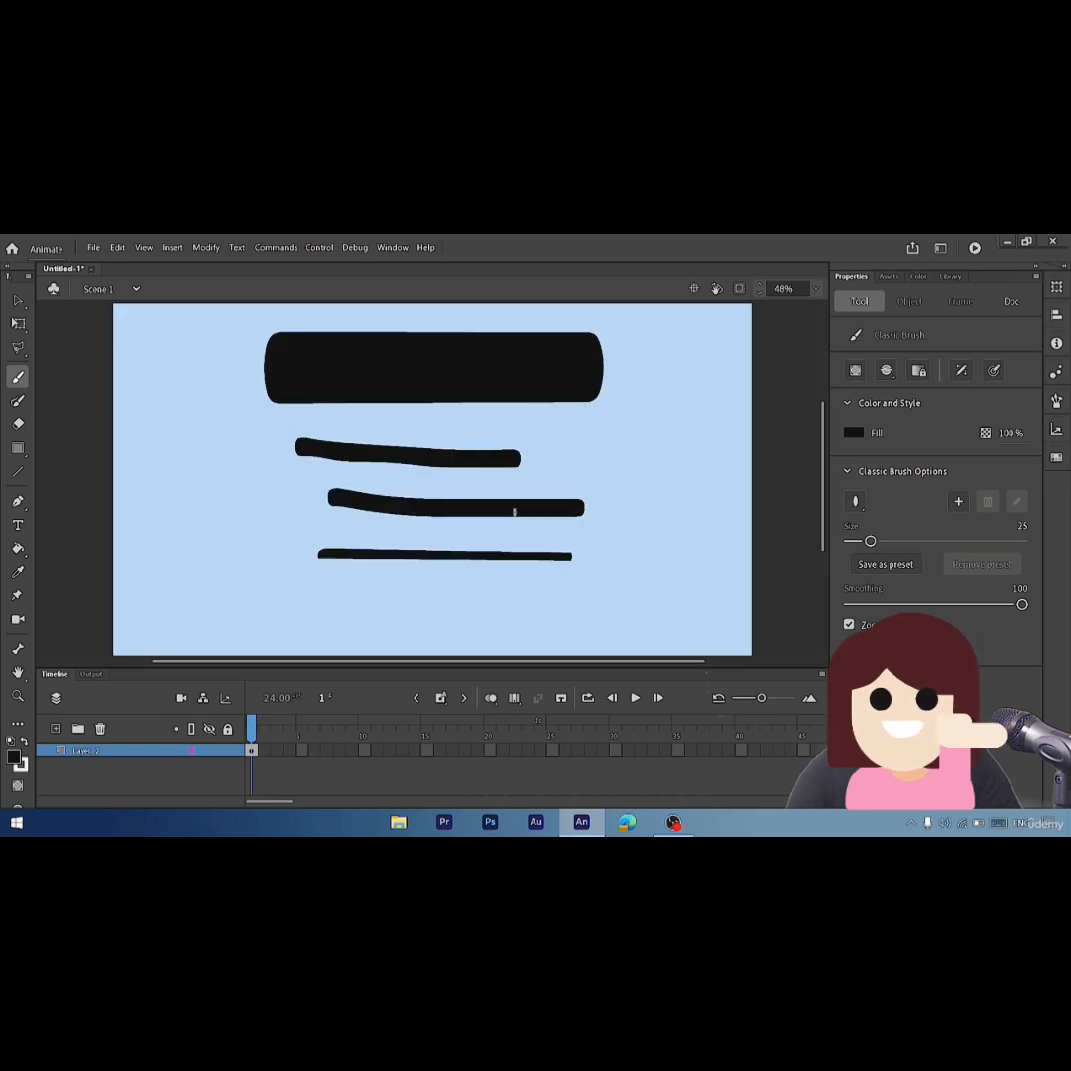
click(20, 303)
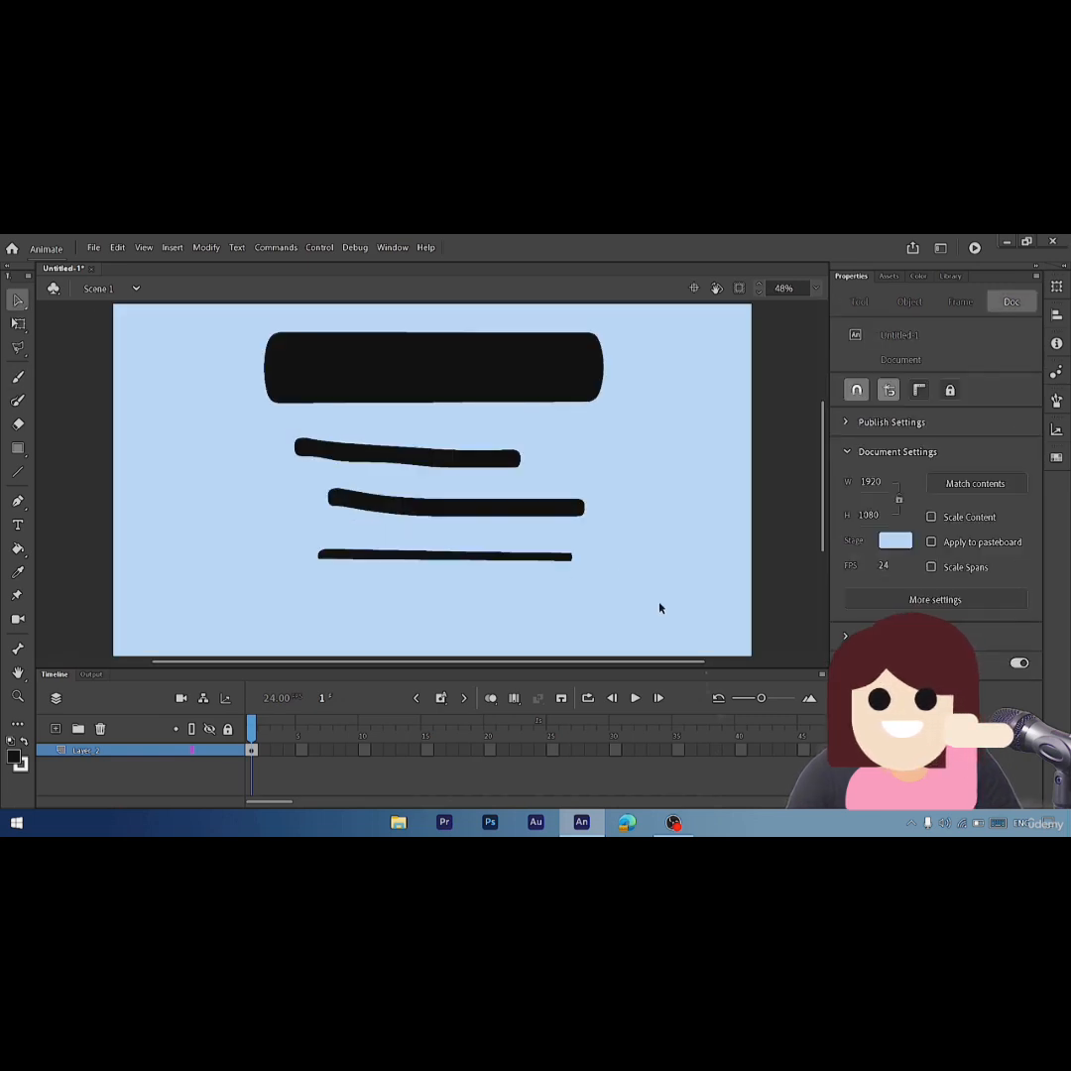
mouse_move(660, 606)
mouse_down()
mouse_move(509, 484)
mouse_move(180, 313)
mouse_up()
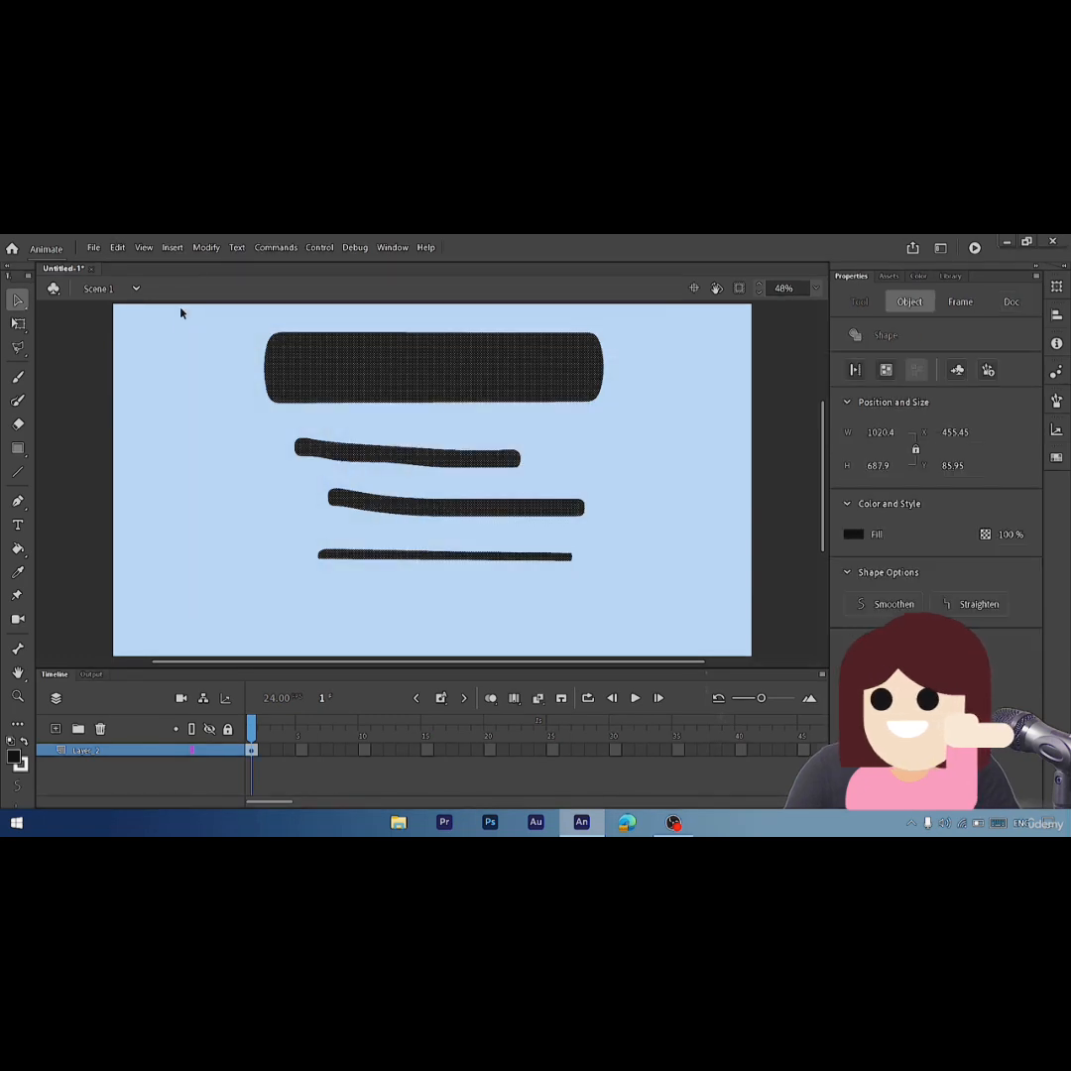
key(Delete)
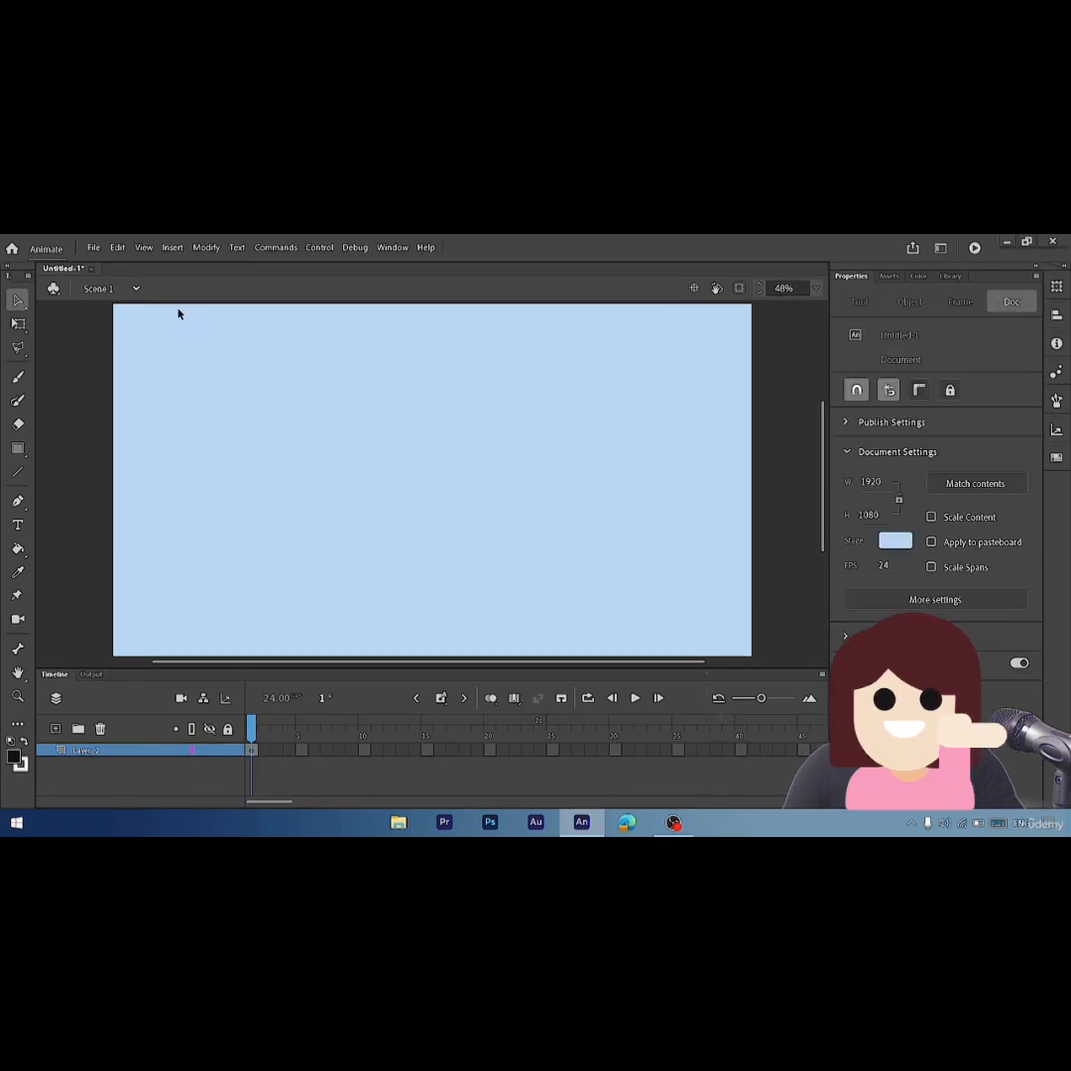
- With the Classic Brush at size 21, hand-letter "جناب عالی" across the stage and paint a long horizontal line beneath it
click(17, 378)
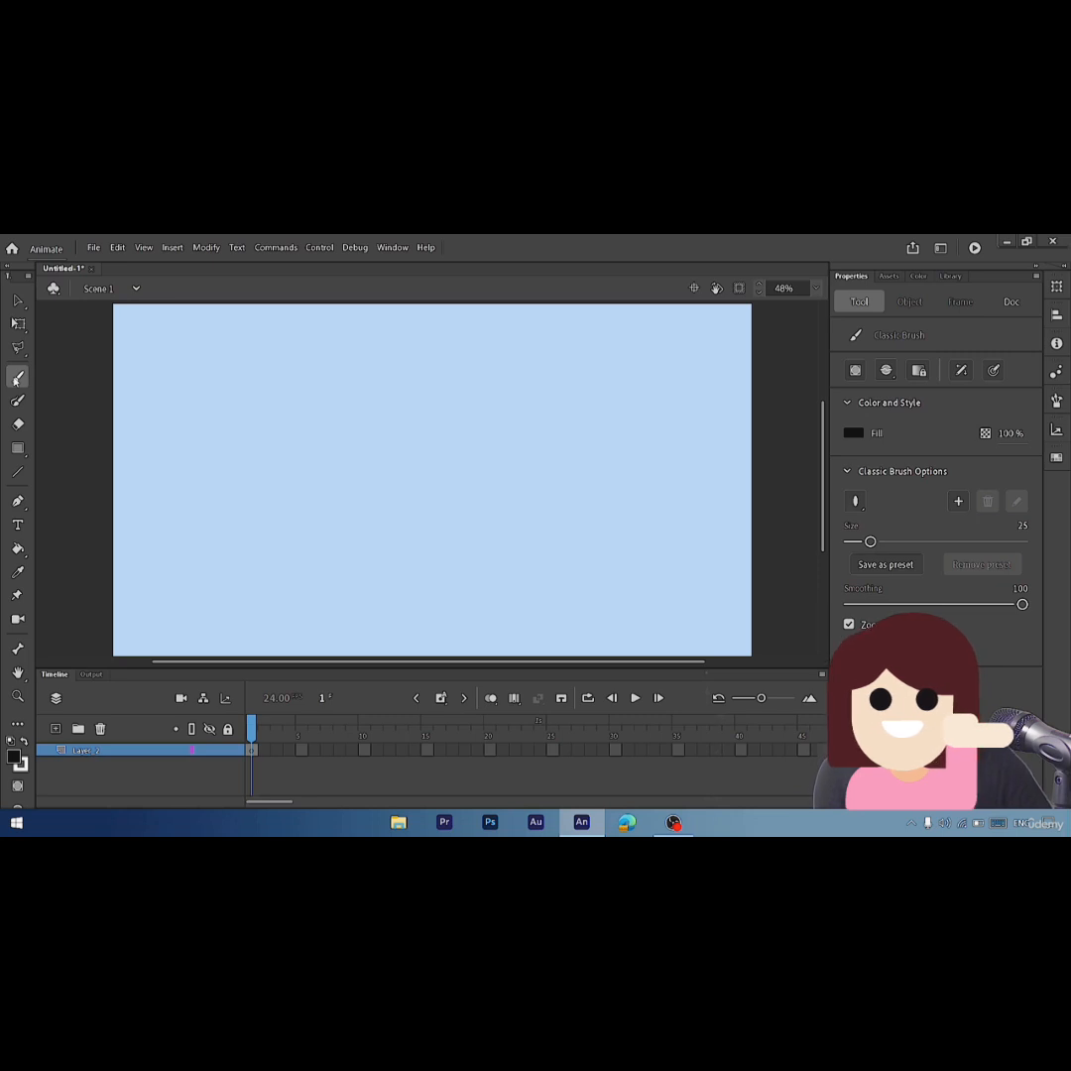
drag(869, 542, 866, 542)
mouse_move(664, 472)
mouse_down()
mouse_move(679, 453)
mouse_move(662, 476)
mouse_move(507, 490)
mouse_move(488, 426)
mouse_up()
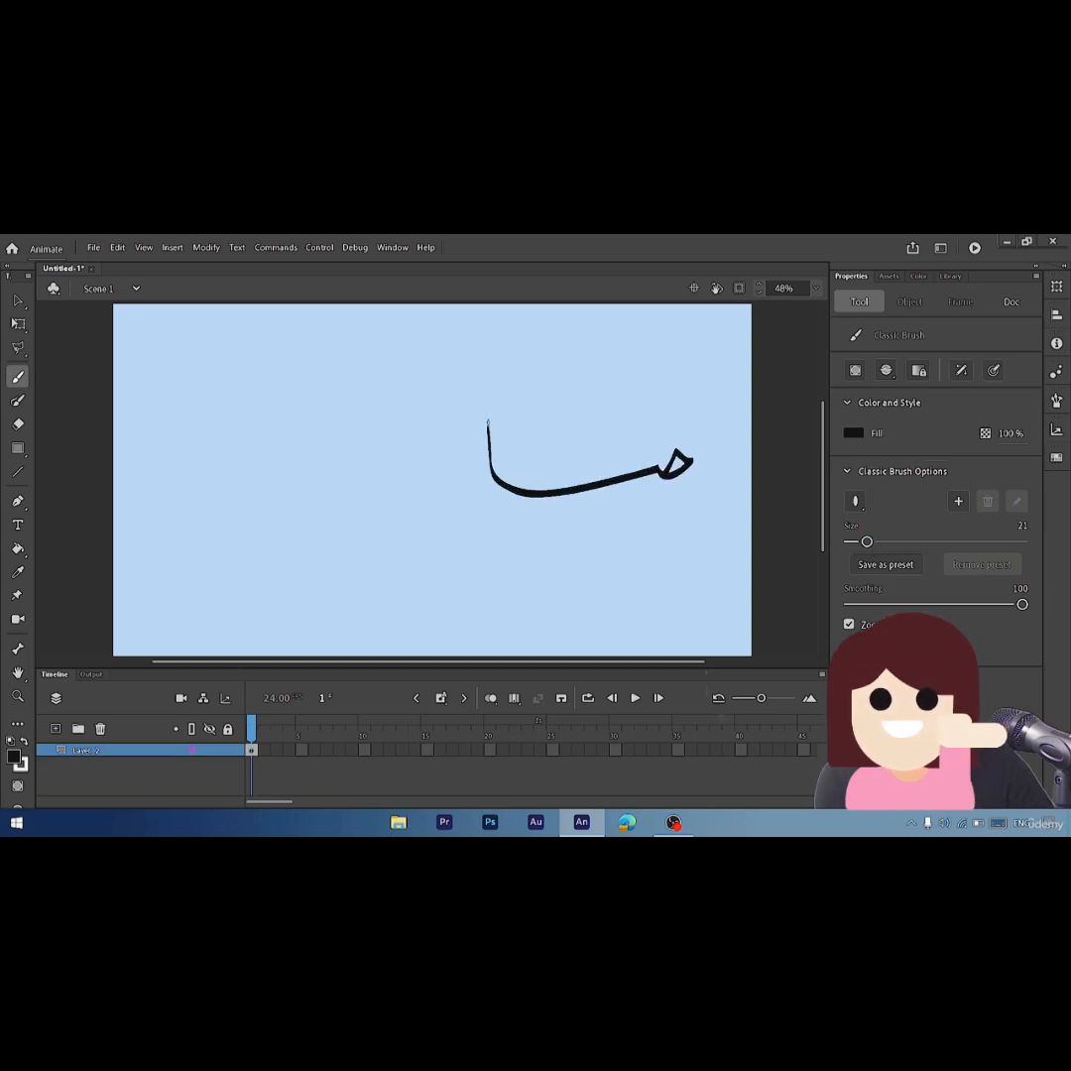
drag(591, 444, 605, 444)
click(681, 498)
drag(468, 478, 335, 484)
drag(415, 513, 434, 513)
mouse_move(429, 429)
mouse_down()
mouse_move(448, 446)
mouse_move(357, 367)
mouse_move(329, 452)
mouse_move(303, 427)
mouse_up()
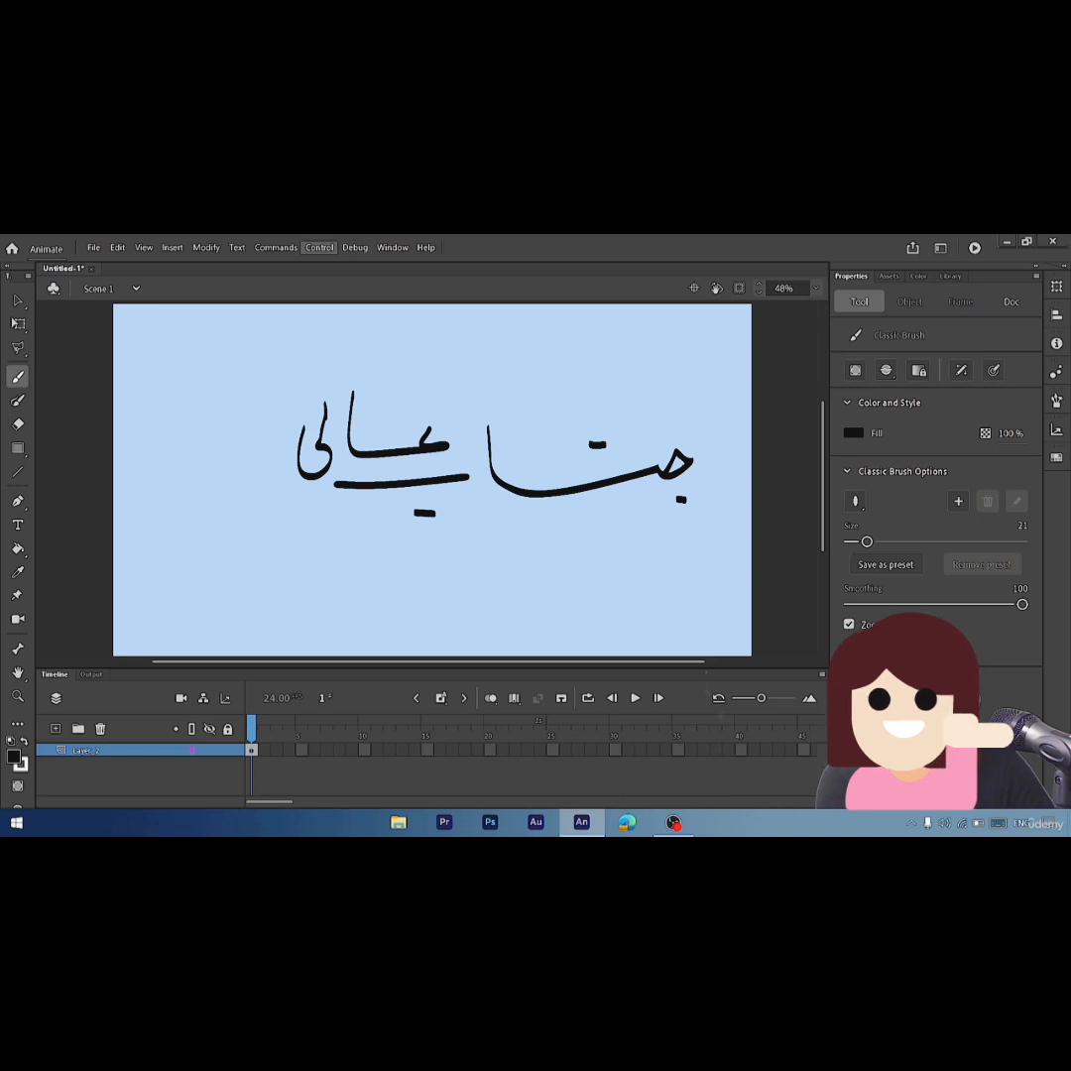
click(319, 247)
mouse_move(337, 439)
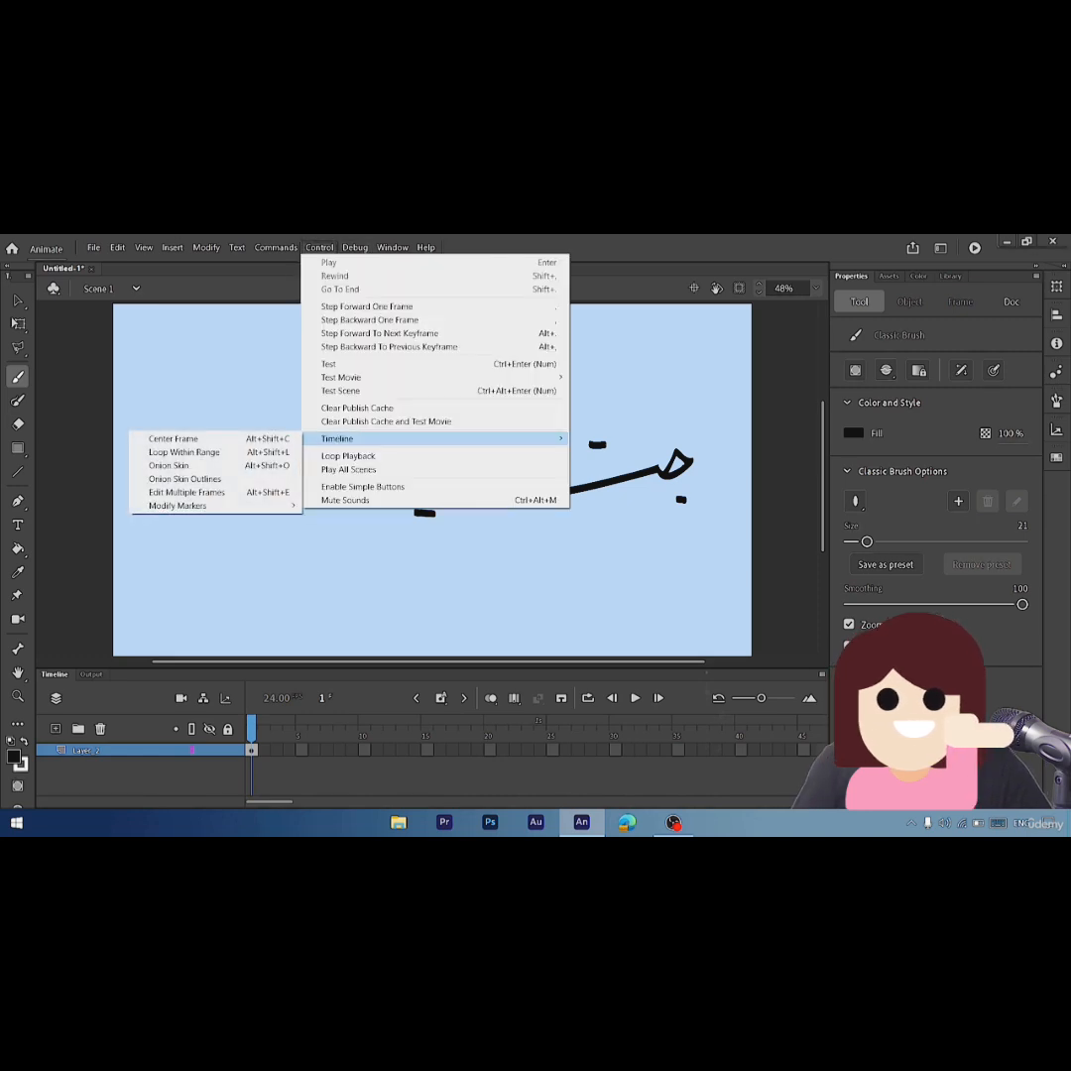
click(279, 529)
drag(316, 409, 320, 427)
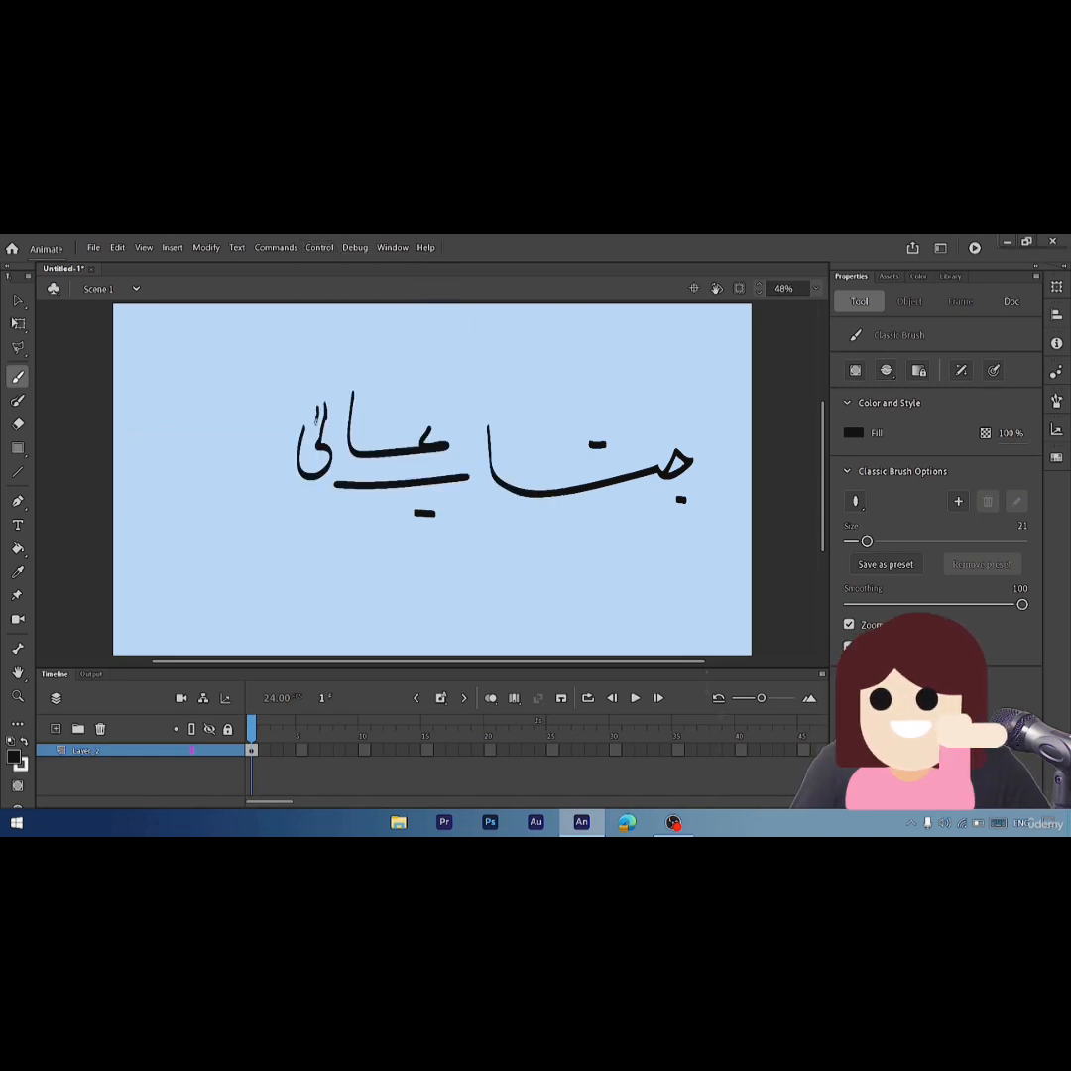
drag(346, 563, 818, 563)
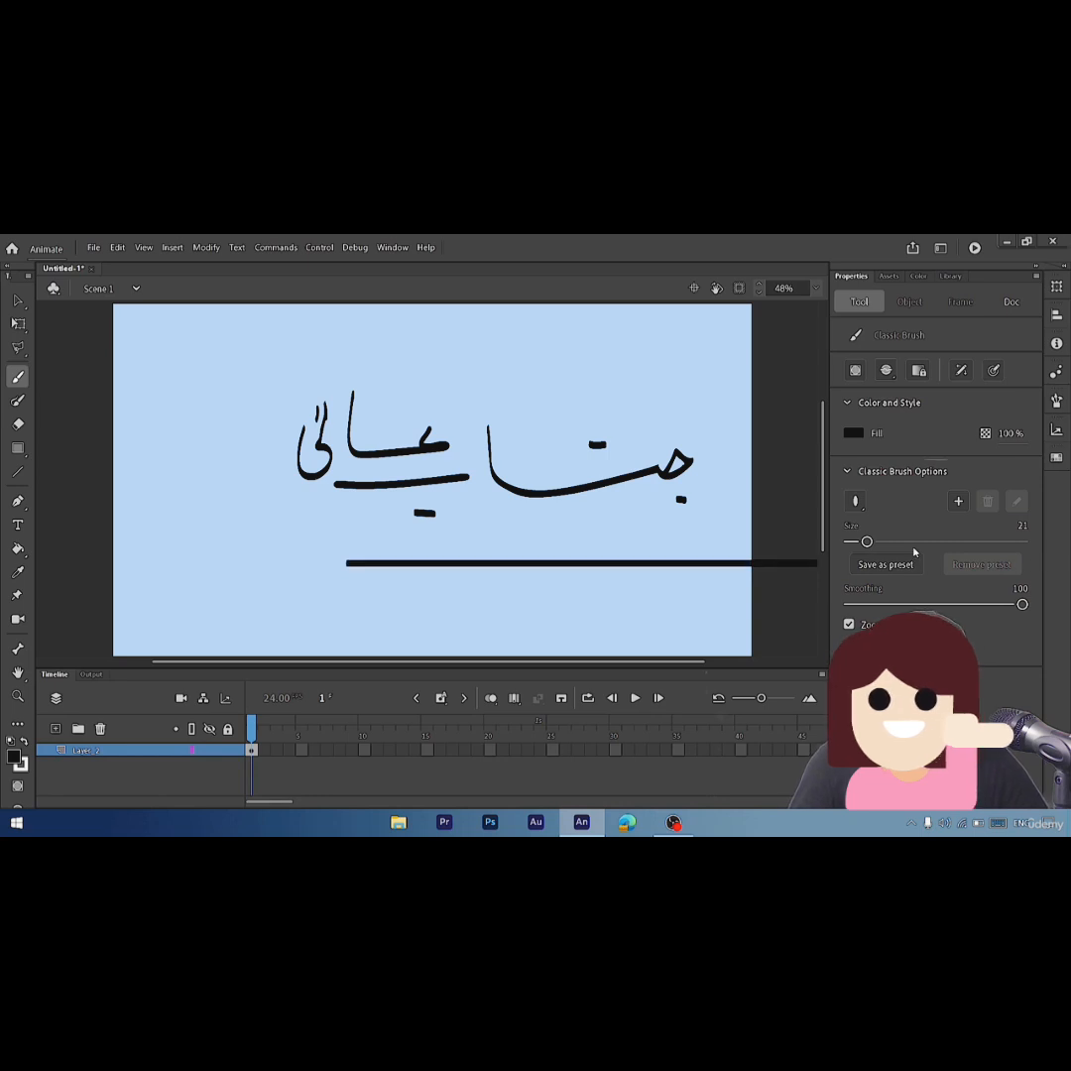
- Switch the Classic Brush to the square tip and enlarge its size to 57
click(856, 504)
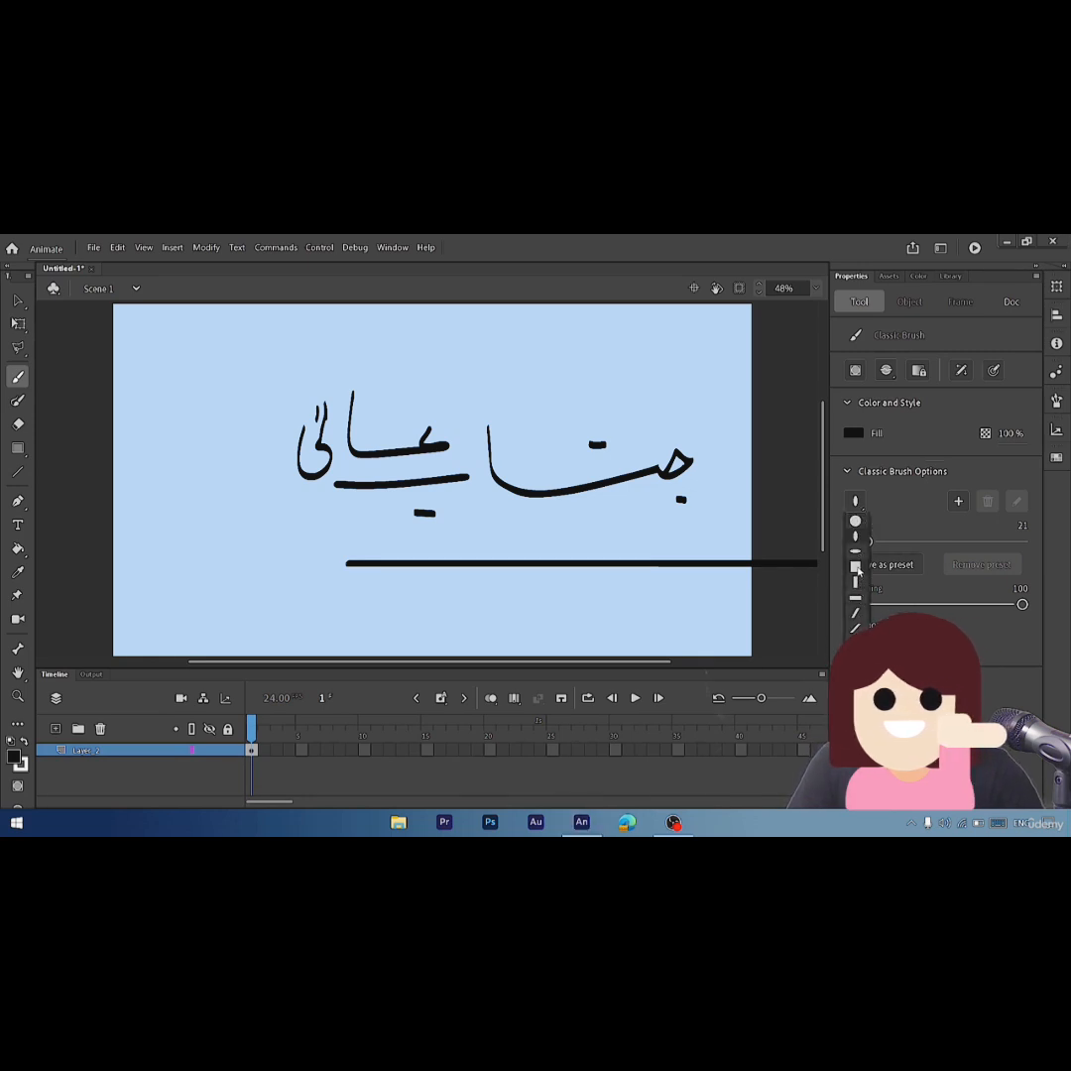
click(855, 566)
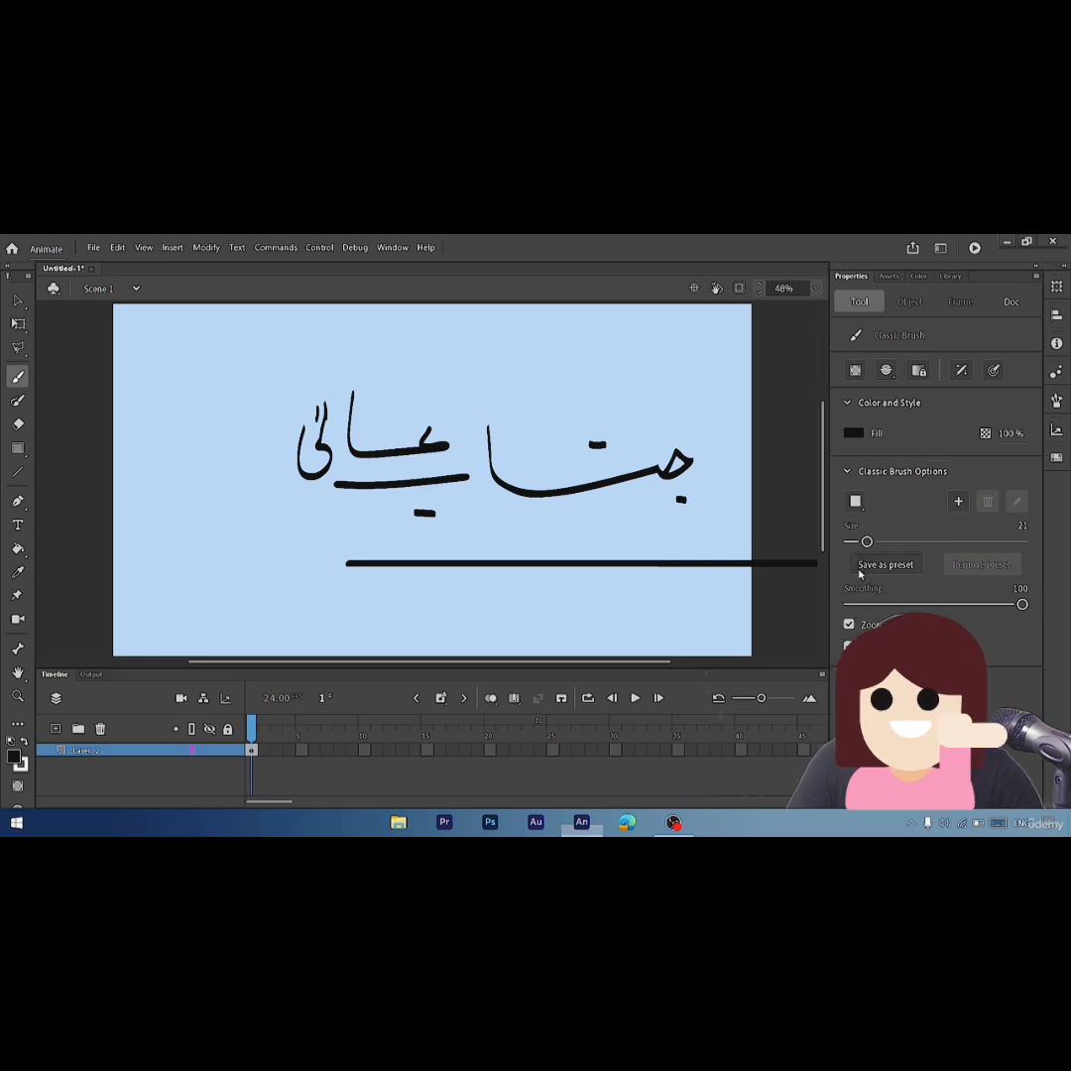
right_click(618, 504)
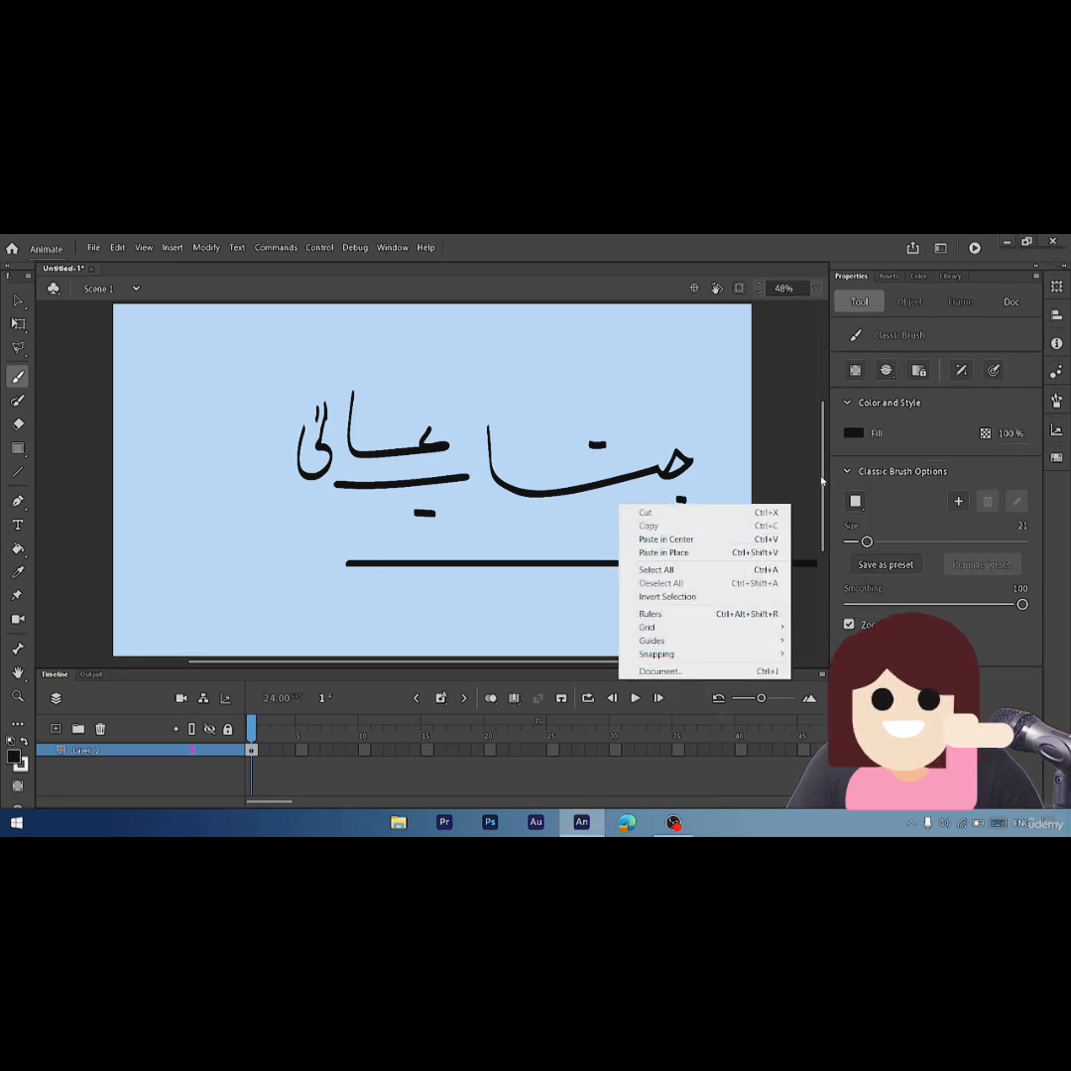
drag(885, 542, 898, 541)
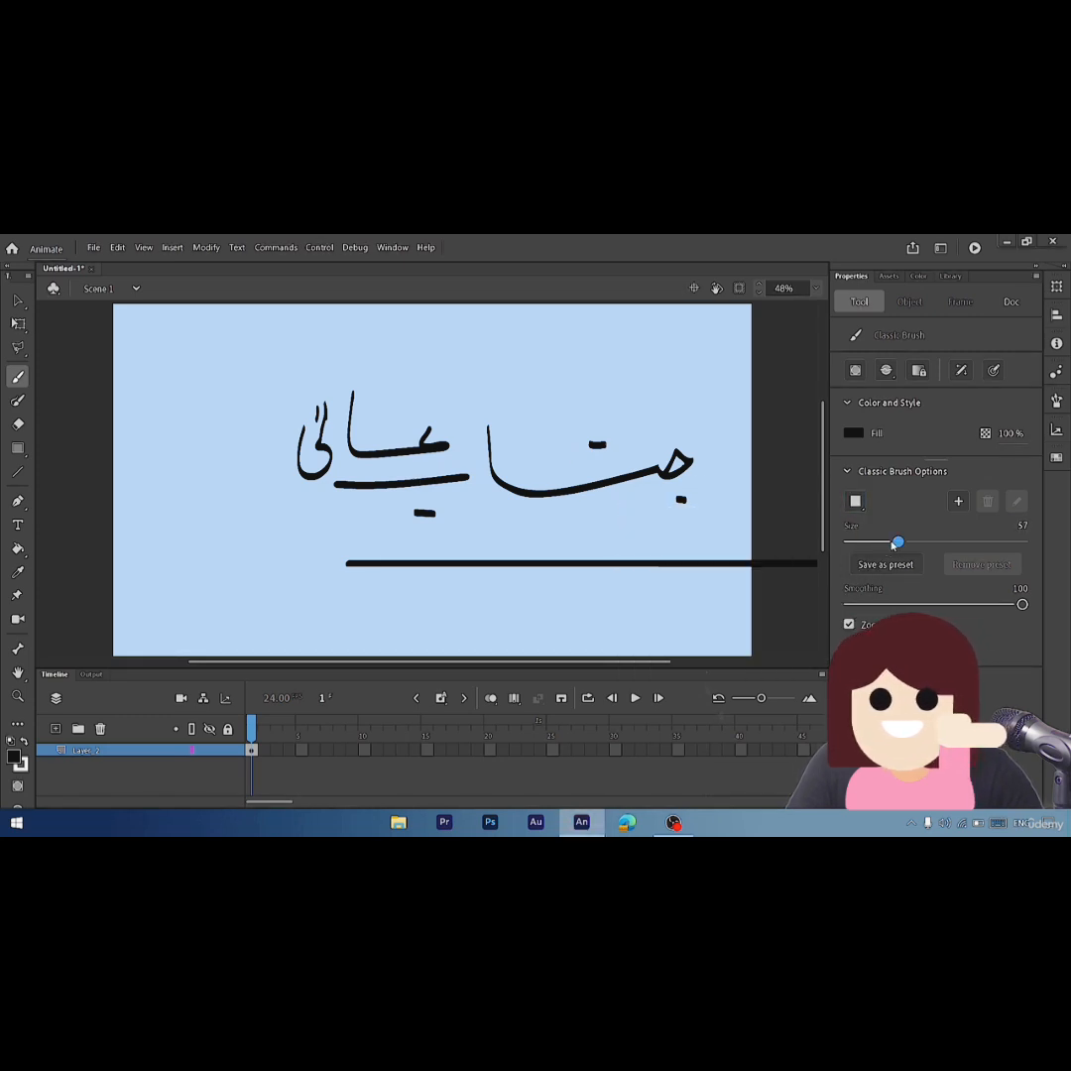
- Undo the long horizontal line and delete all the lettering from the stage
key(ctrl+z)
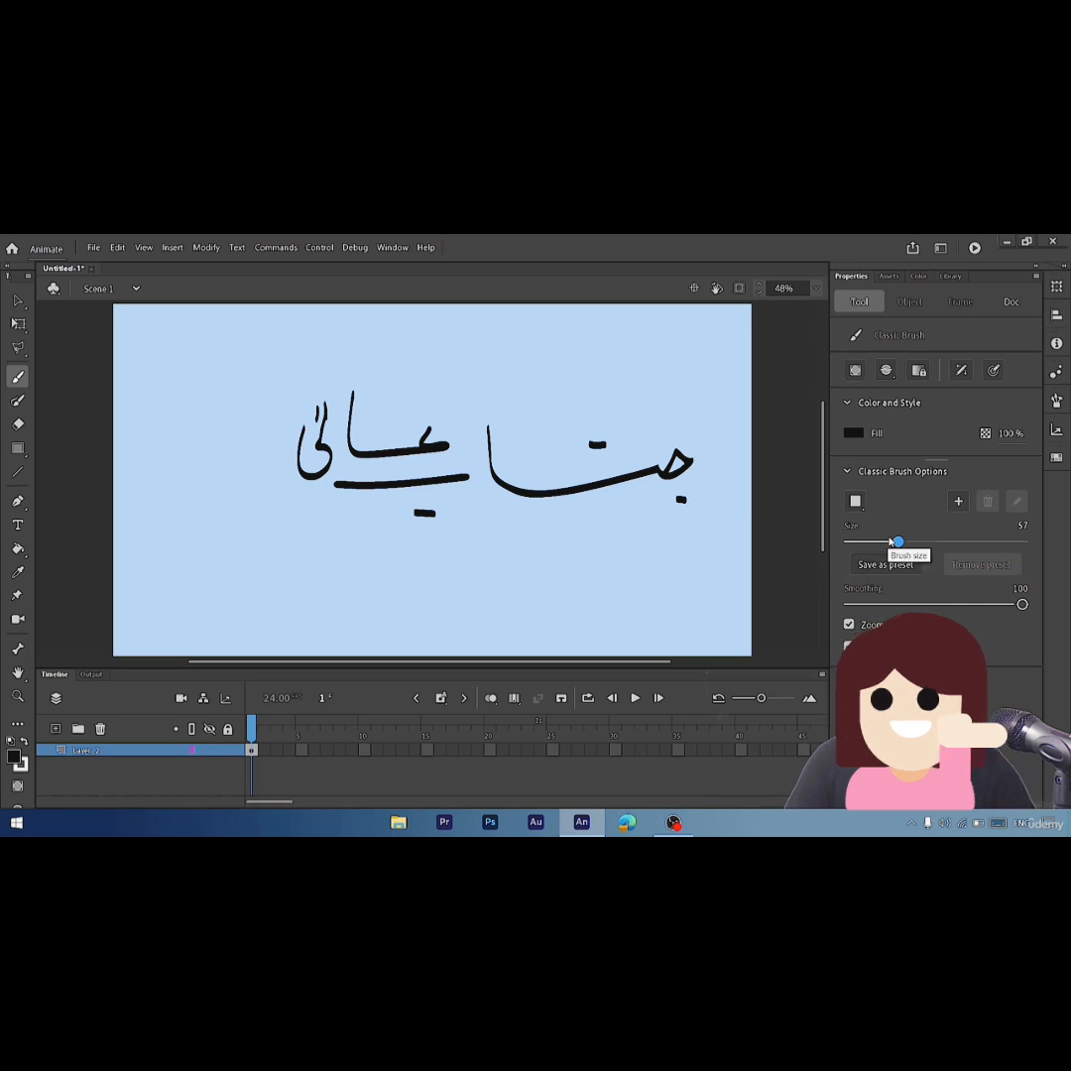
click(94, 750)
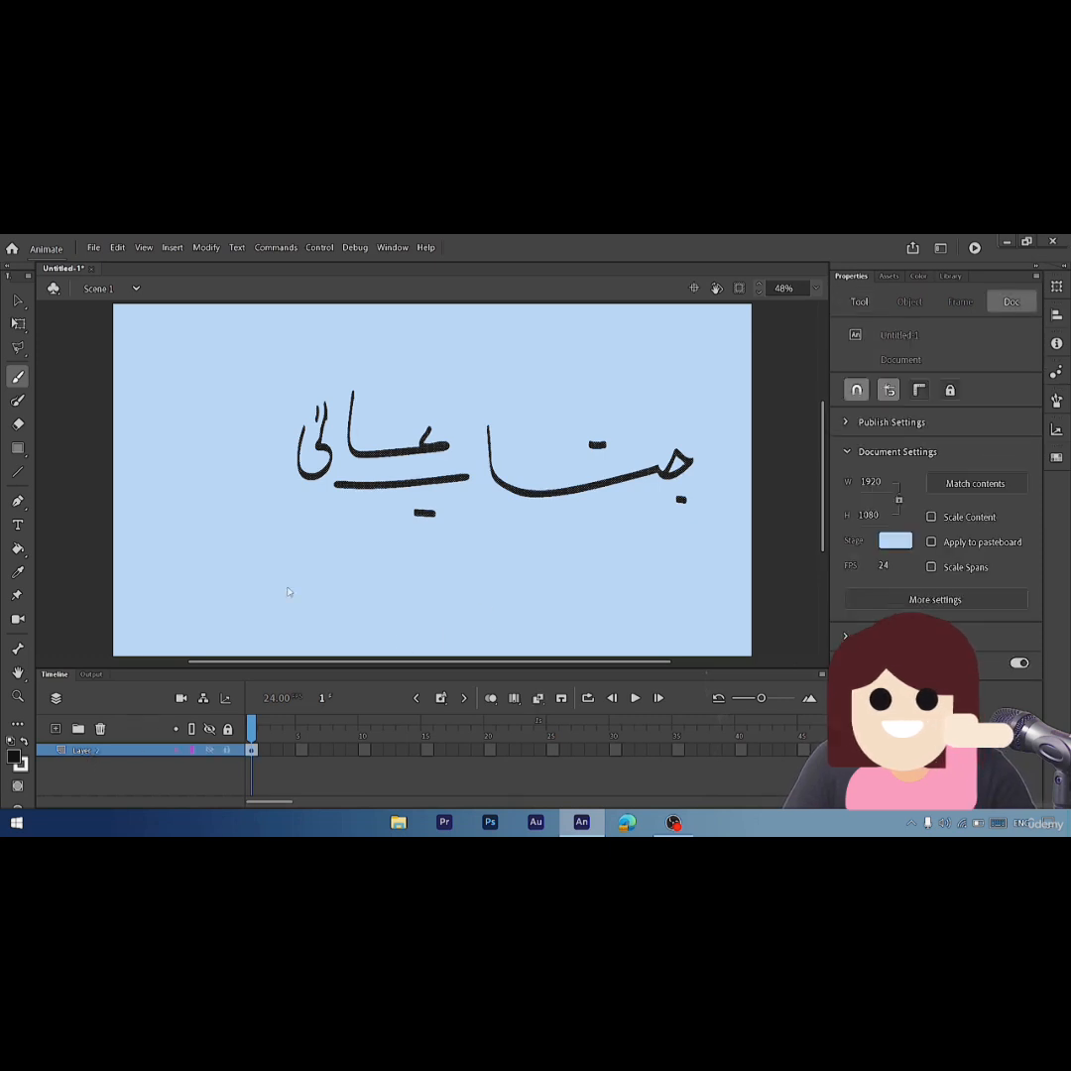
key(Delete)
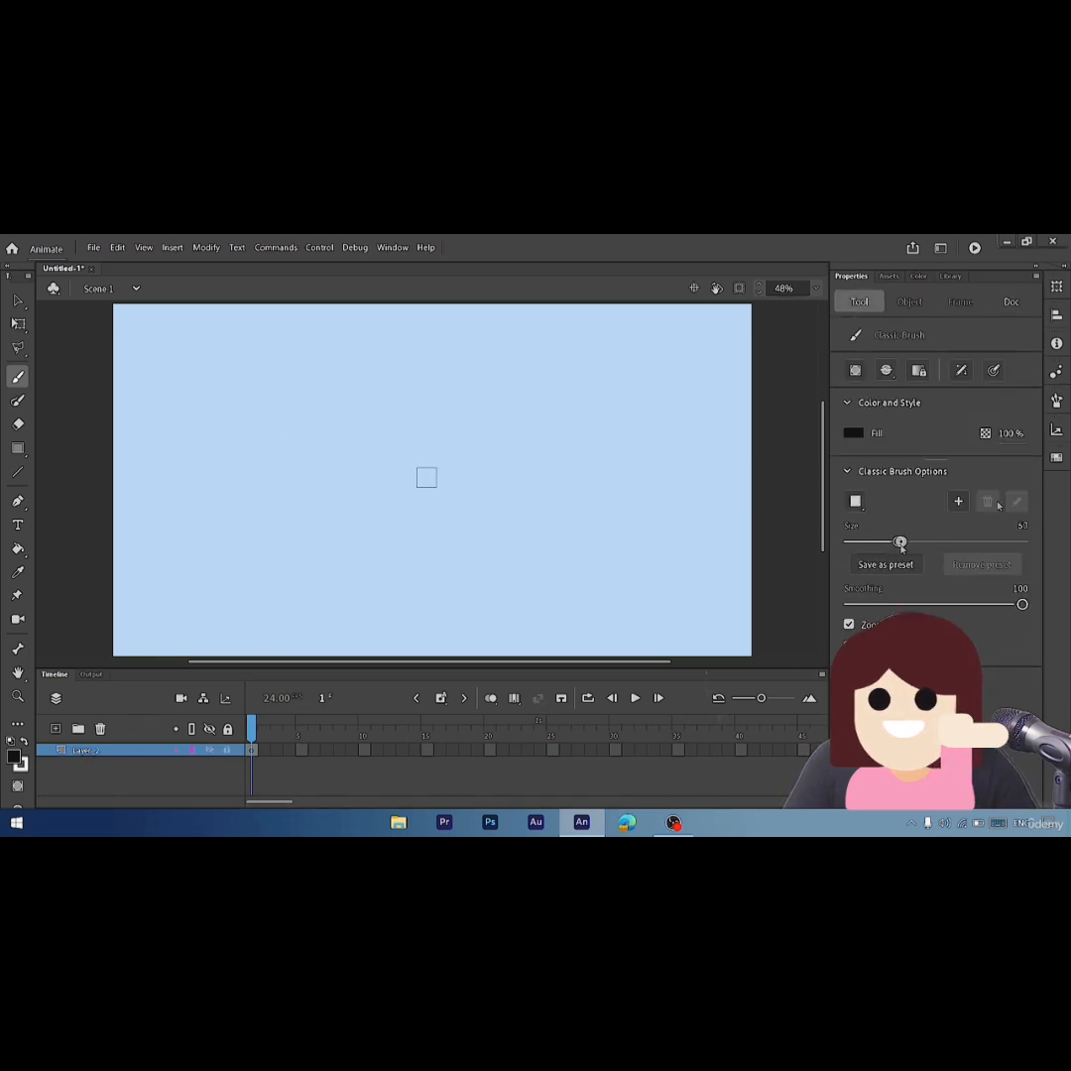
- Set the brush size to 99 with a blue-violet fill and stamp one square near the stage's upper-left corner
drag(899, 542, 934, 543)
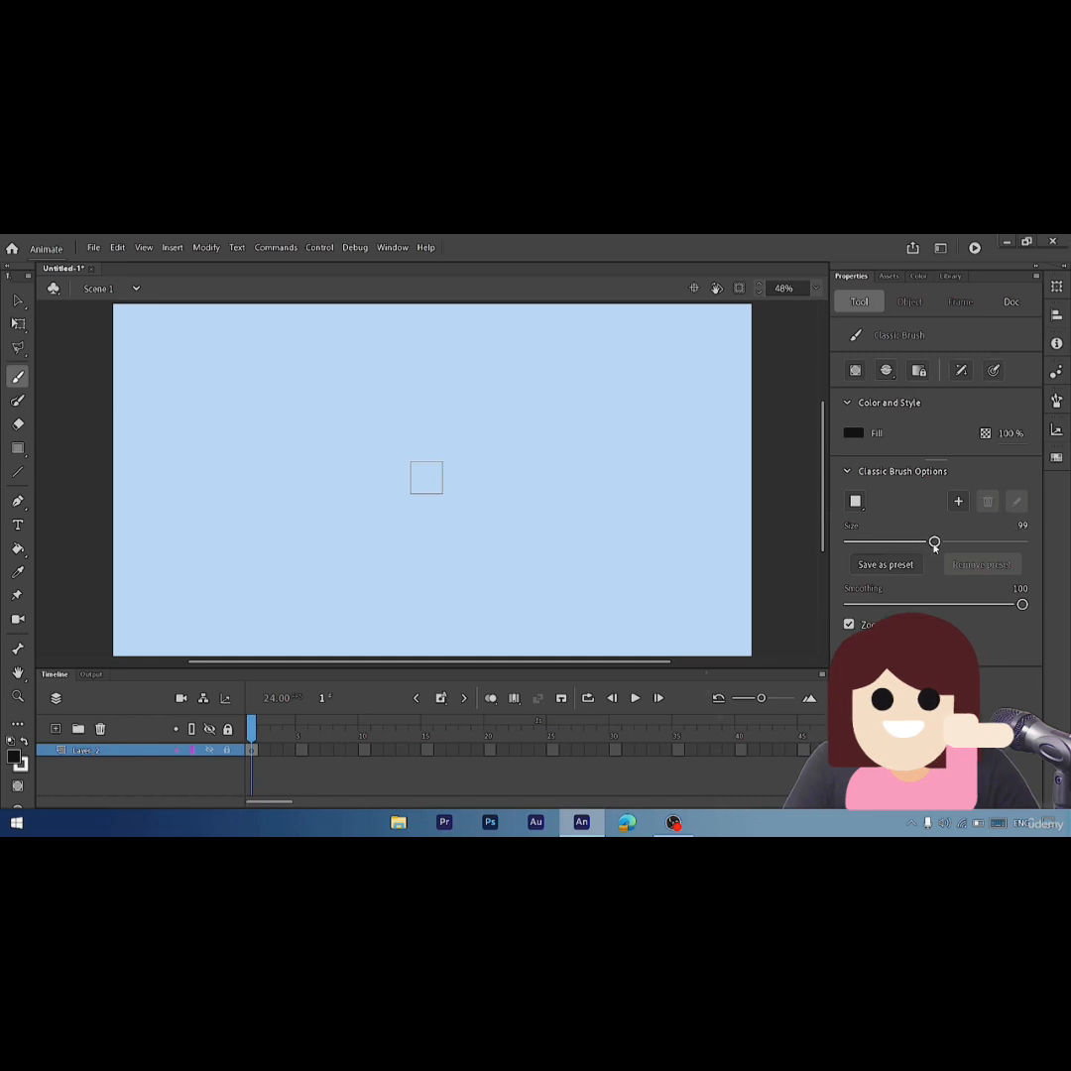
click(852, 432)
click(667, 508)
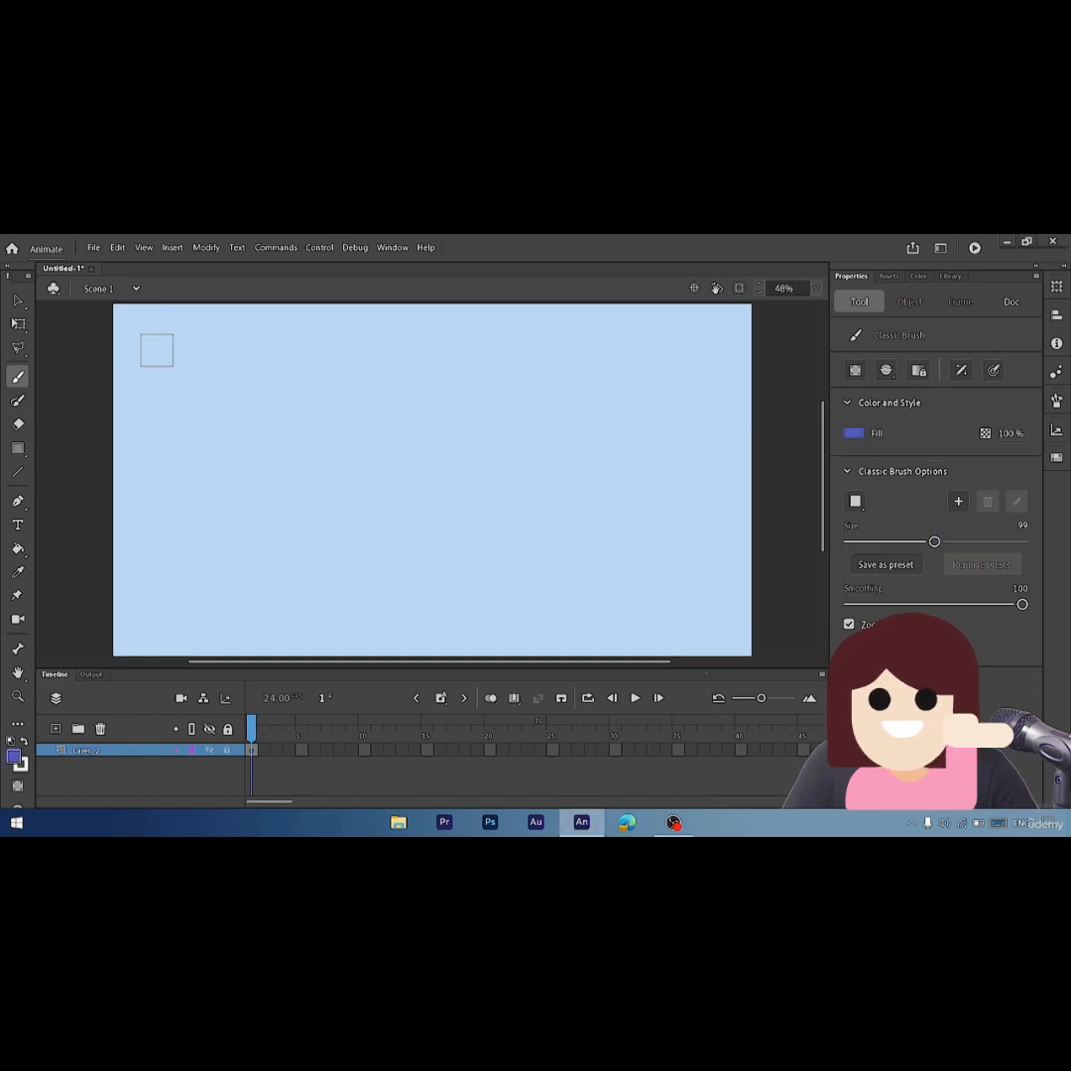
click(156, 350)
- Change the fill to yellow-green, set the brush size to 148, and stamp a square diagonally below the blue-violet one
click(853, 432)
click(796, 513)
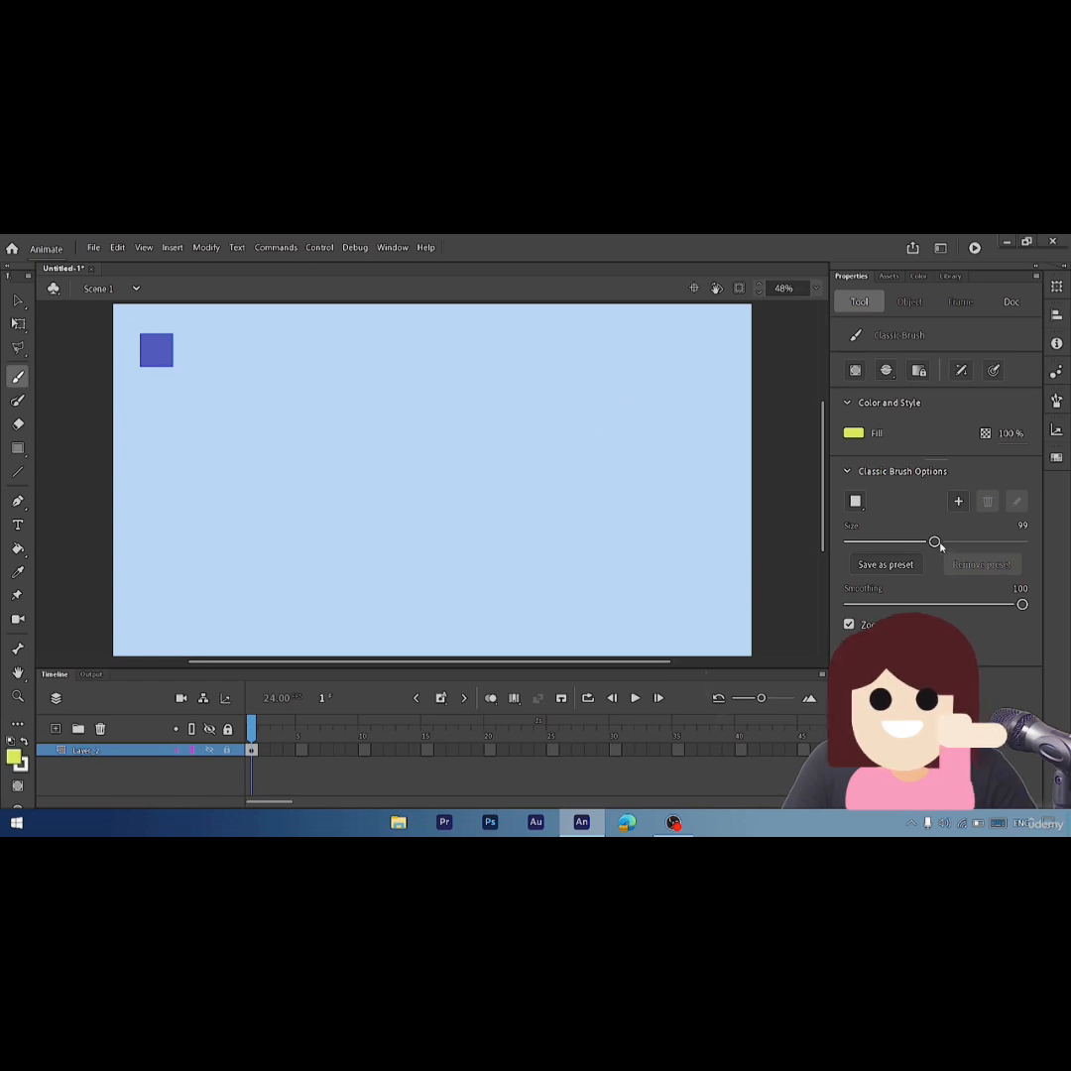
drag(934, 543, 966, 543)
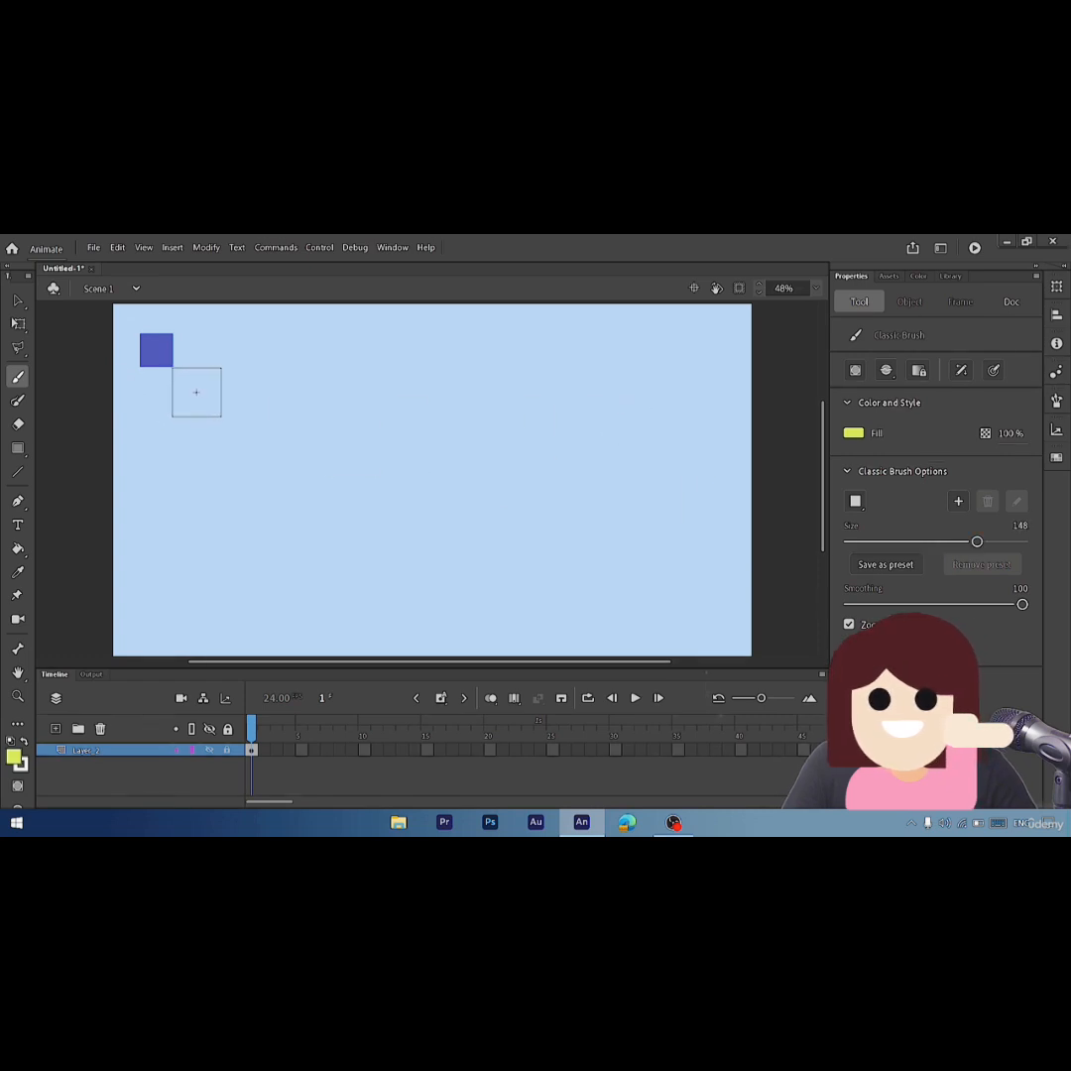
click(196, 392)
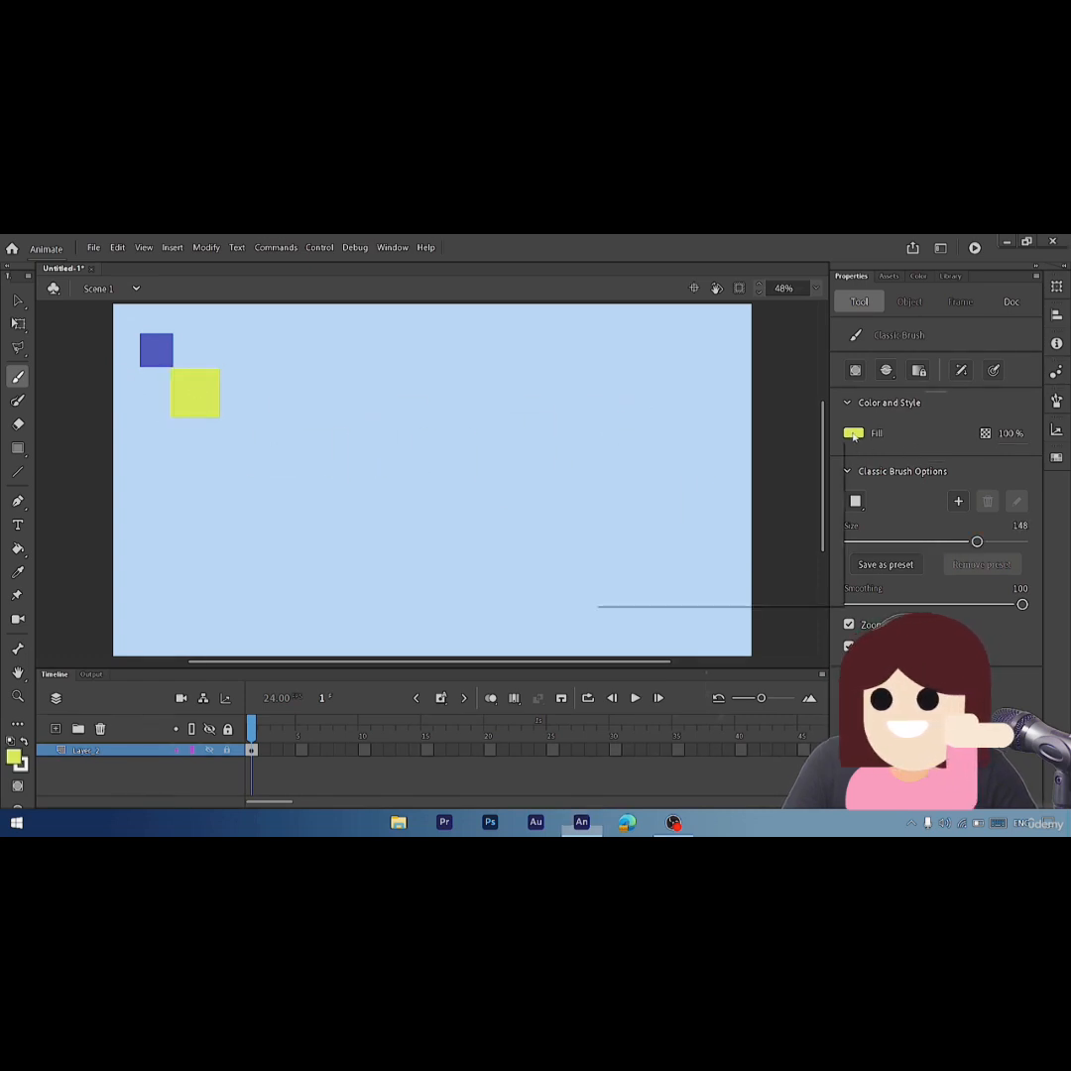
- Stamp a sky-blue square diagonally above the yellow-green one and a pale turquoise square diagonally below it
click(852, 433)
click(741, 509)
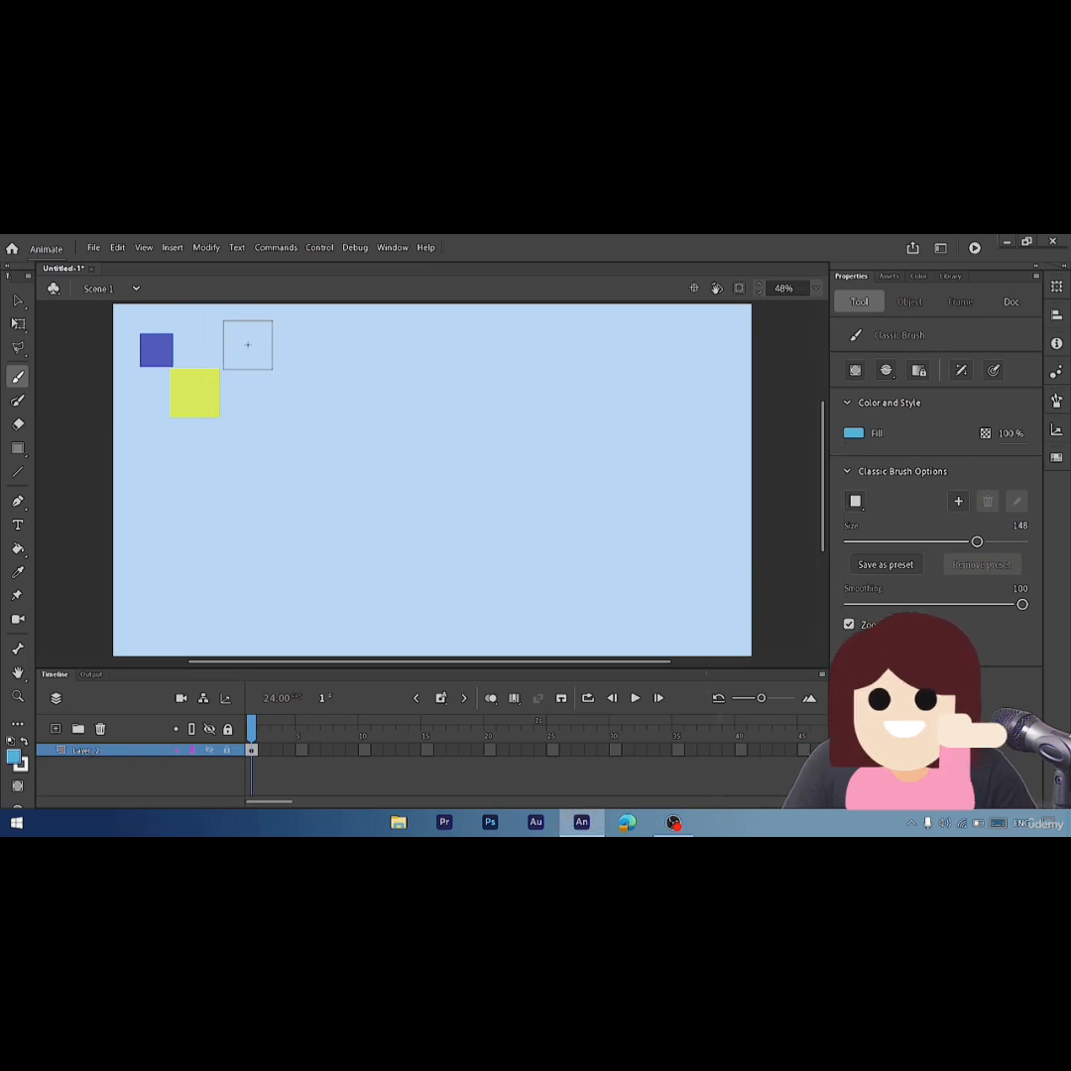
click(244, 344)
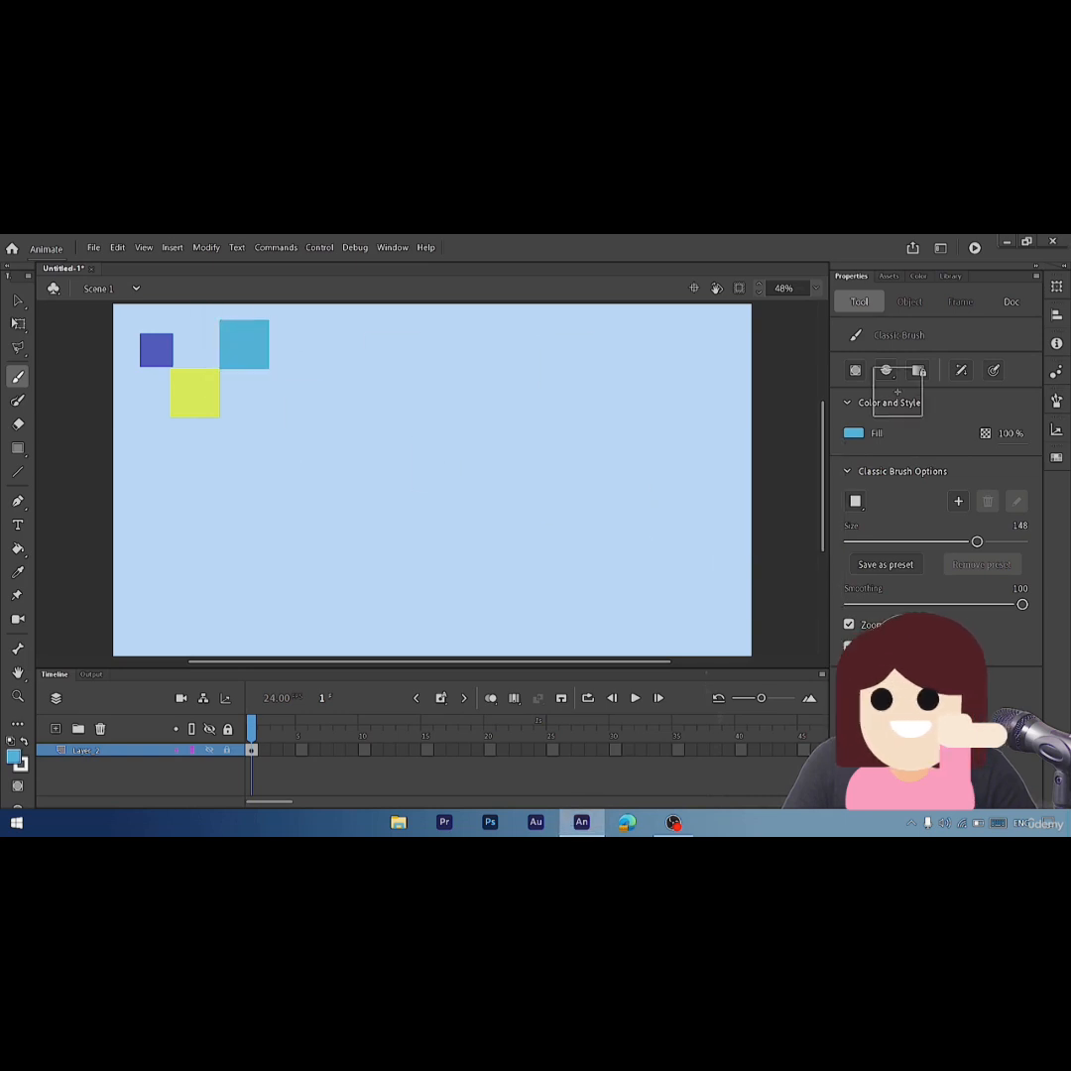
click(853, 433)
click(800, 506)
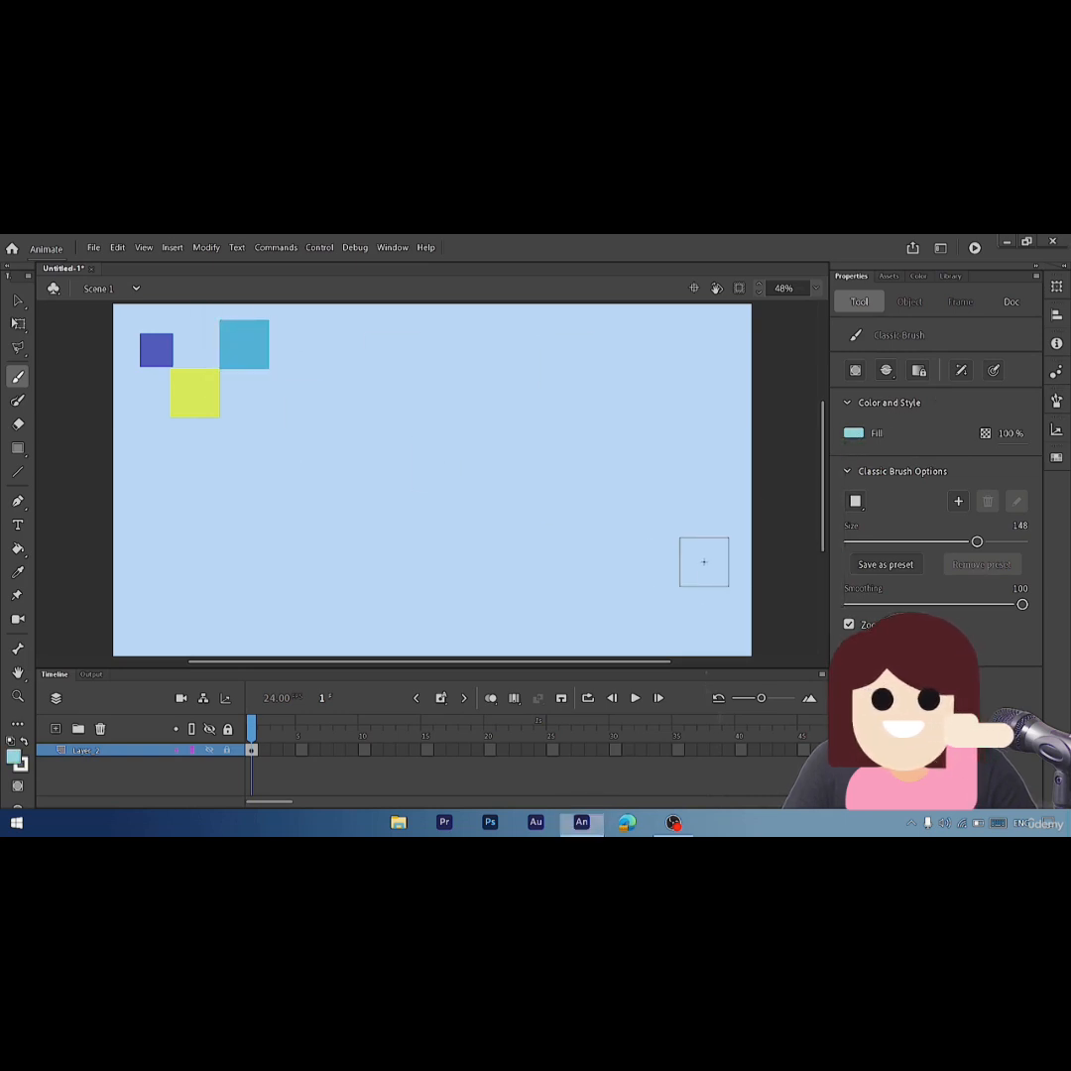
click(244, 443)
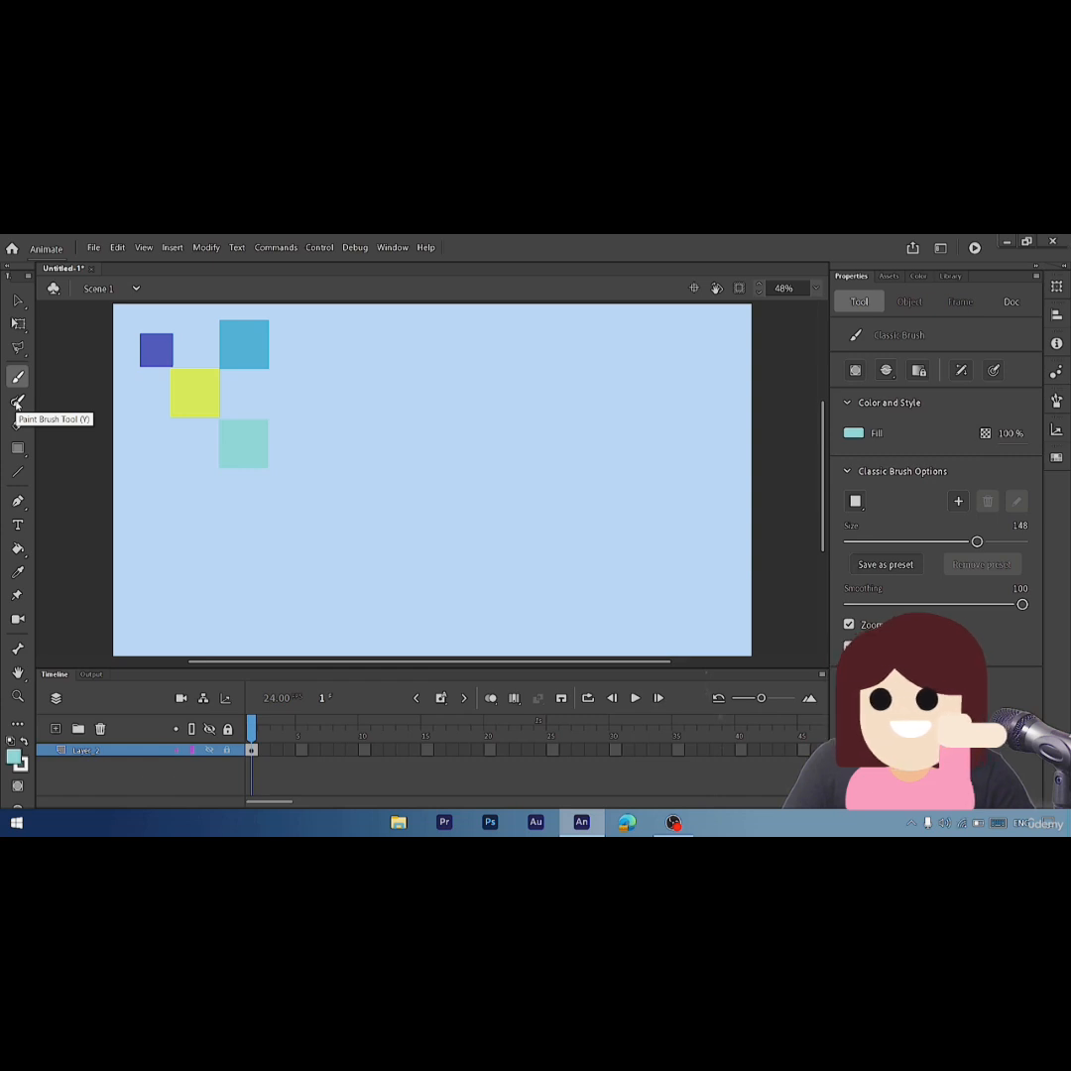
- Stamp another turquoise square near the stage centre and clear all the squares from the stage
click(469, 467)
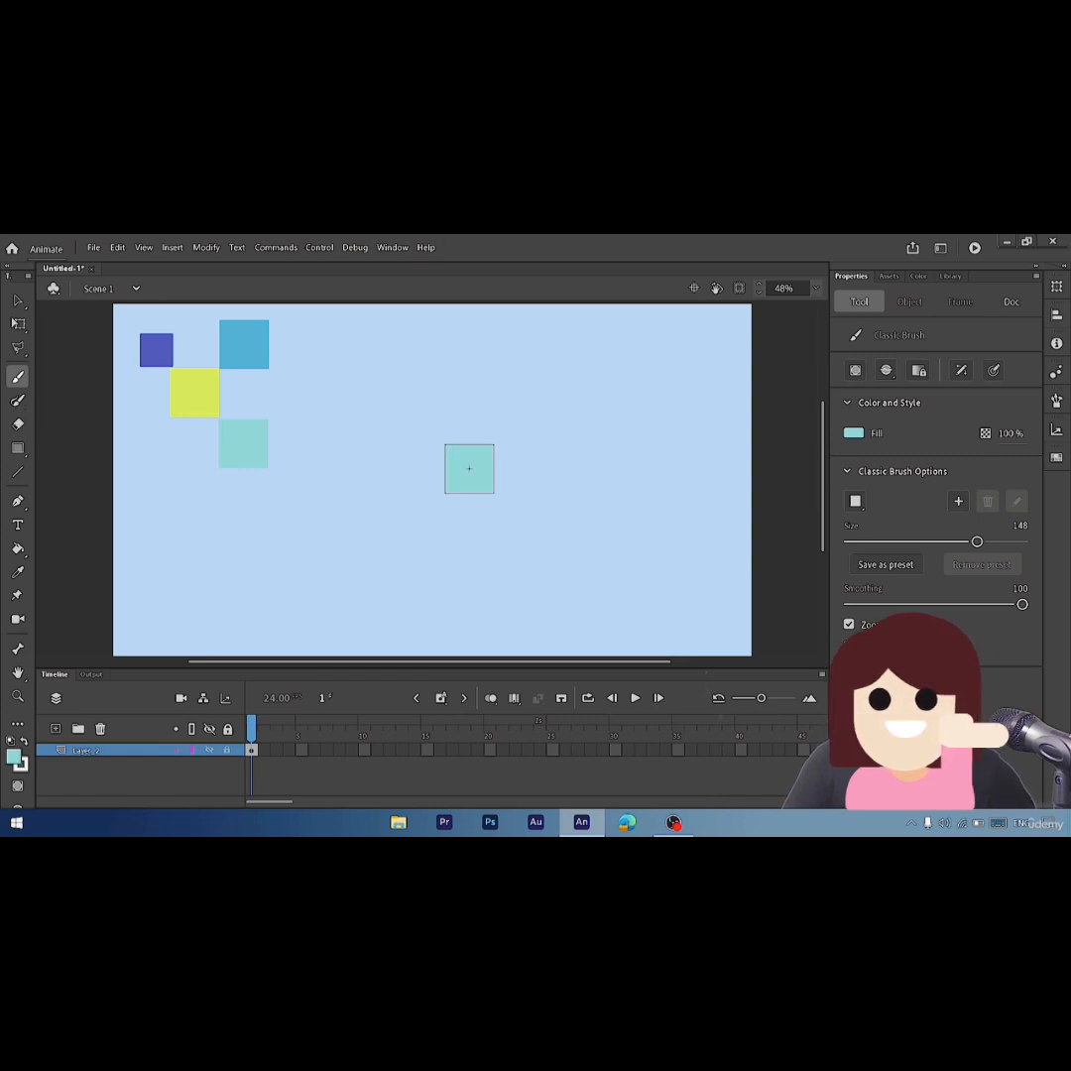
key(ctrl+a)
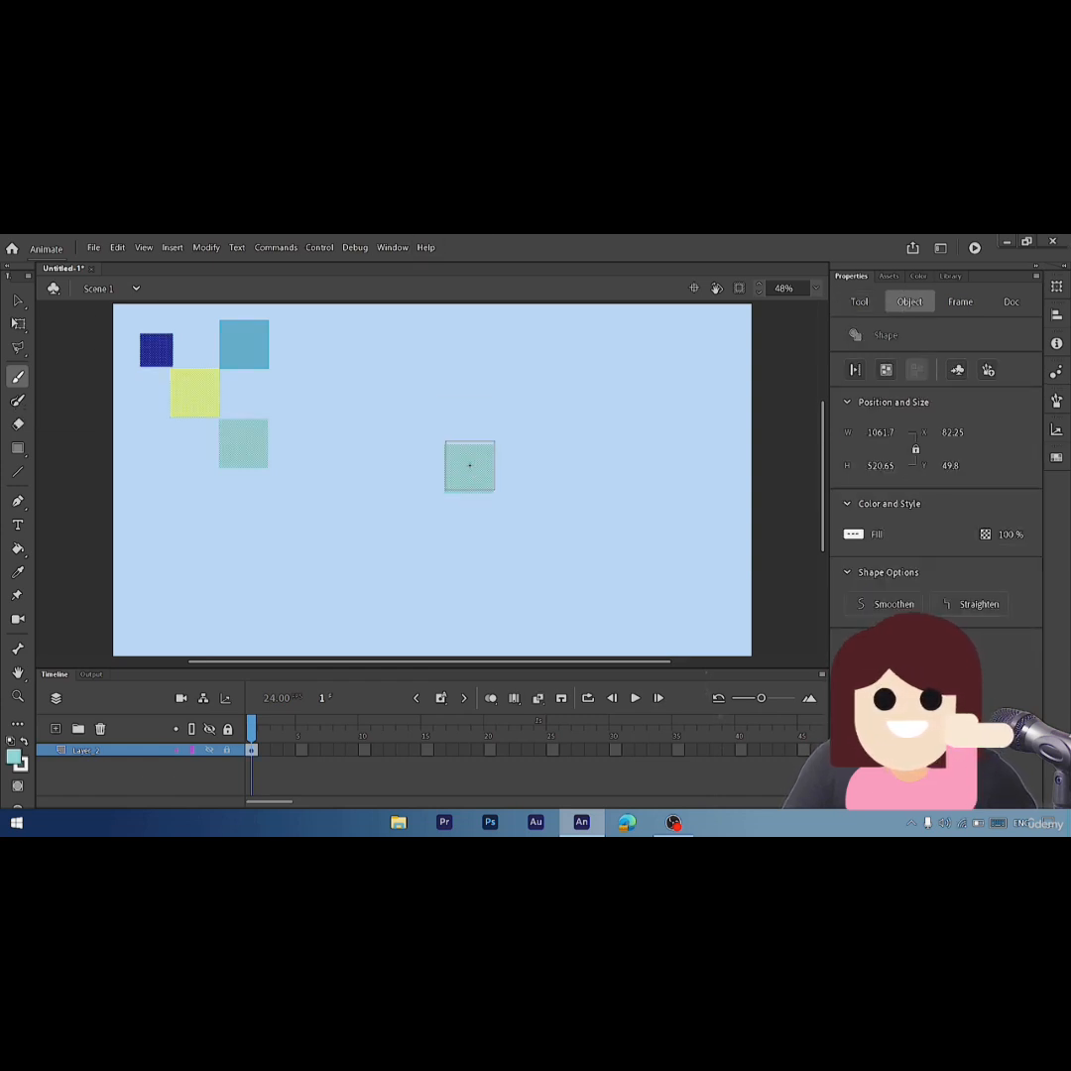
key(Delete)
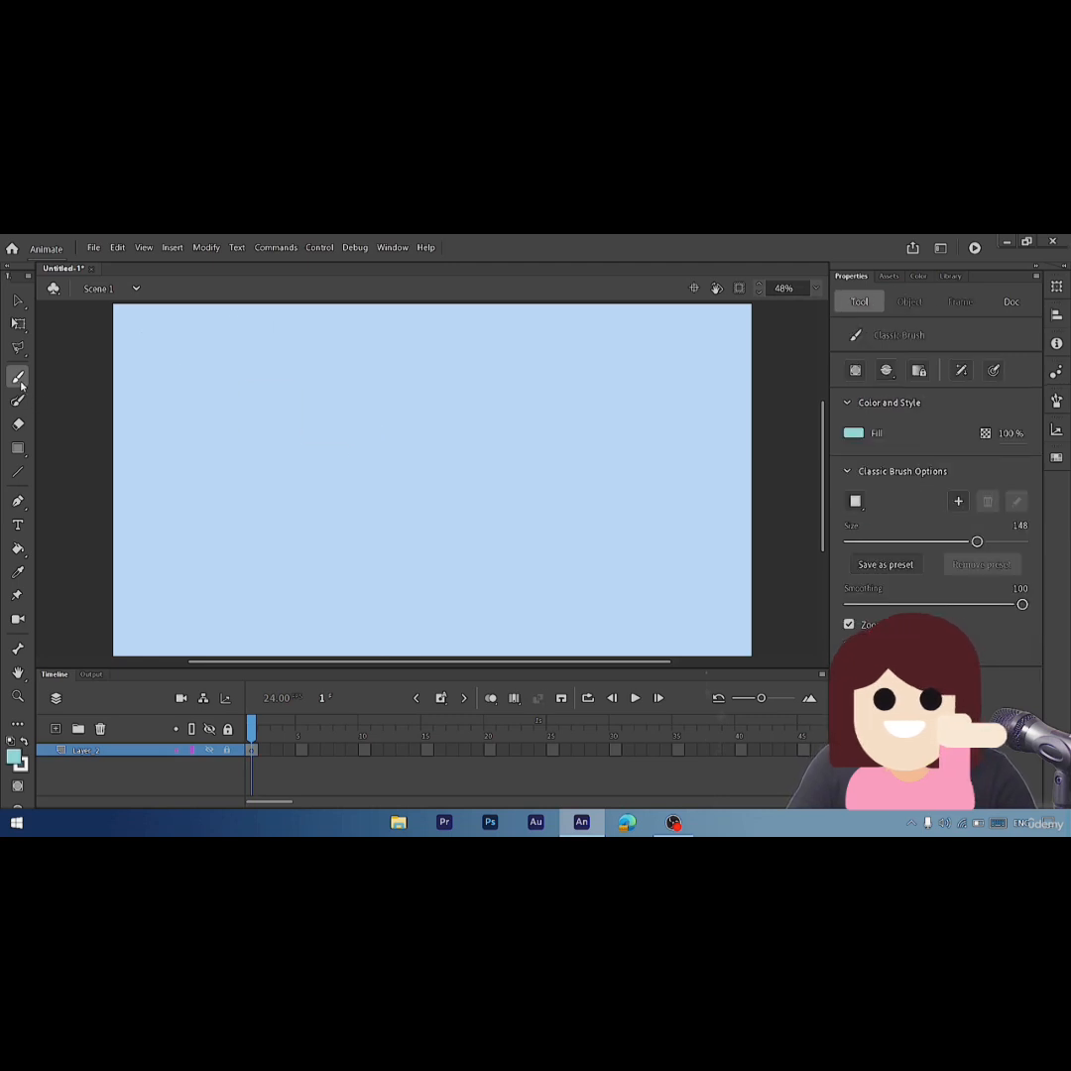
- Using the Paint Brush at stroke size 8 with Width Profile 3, paint a white horizontal stroke across the middle of the stage
click(20, 401)
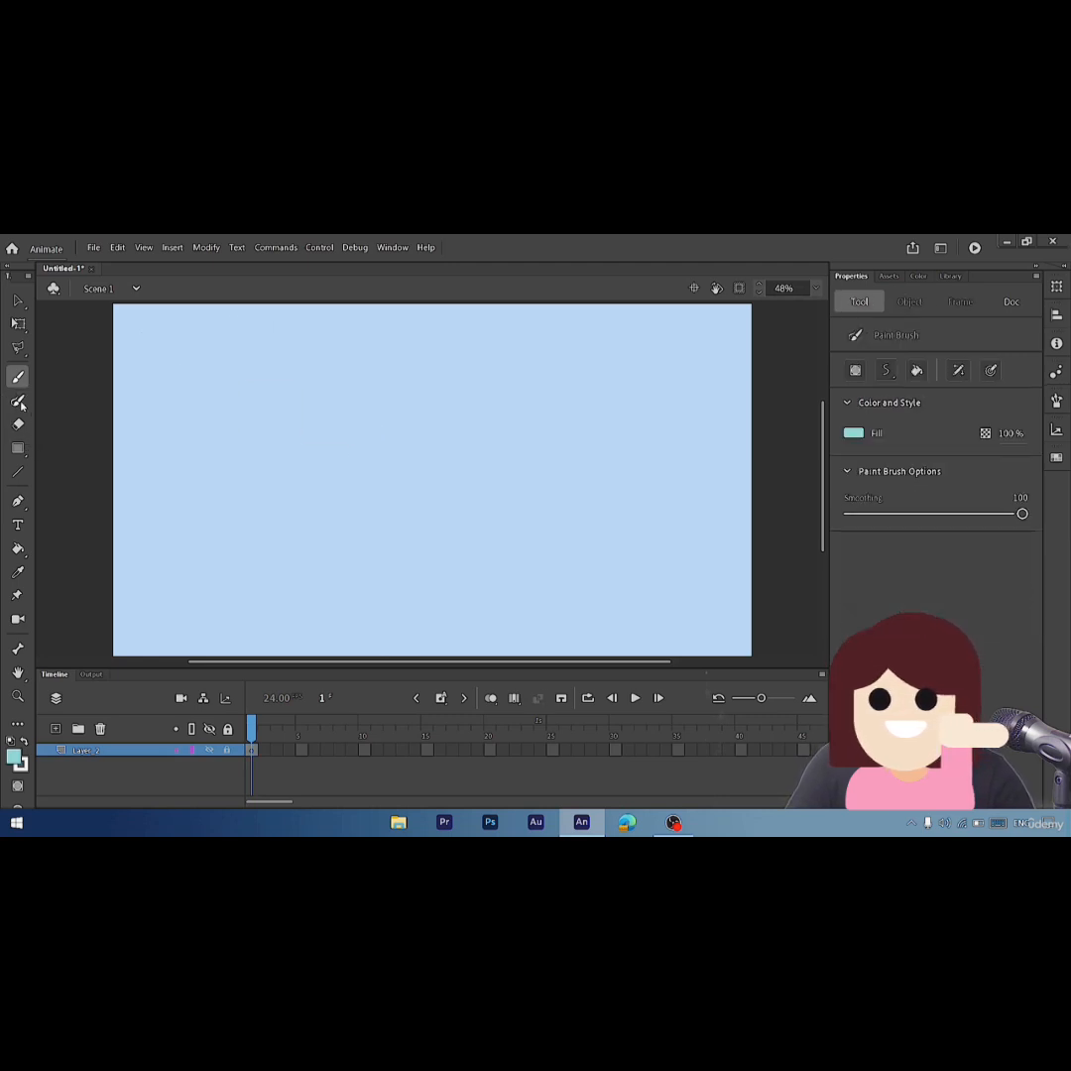
click(19, 402)
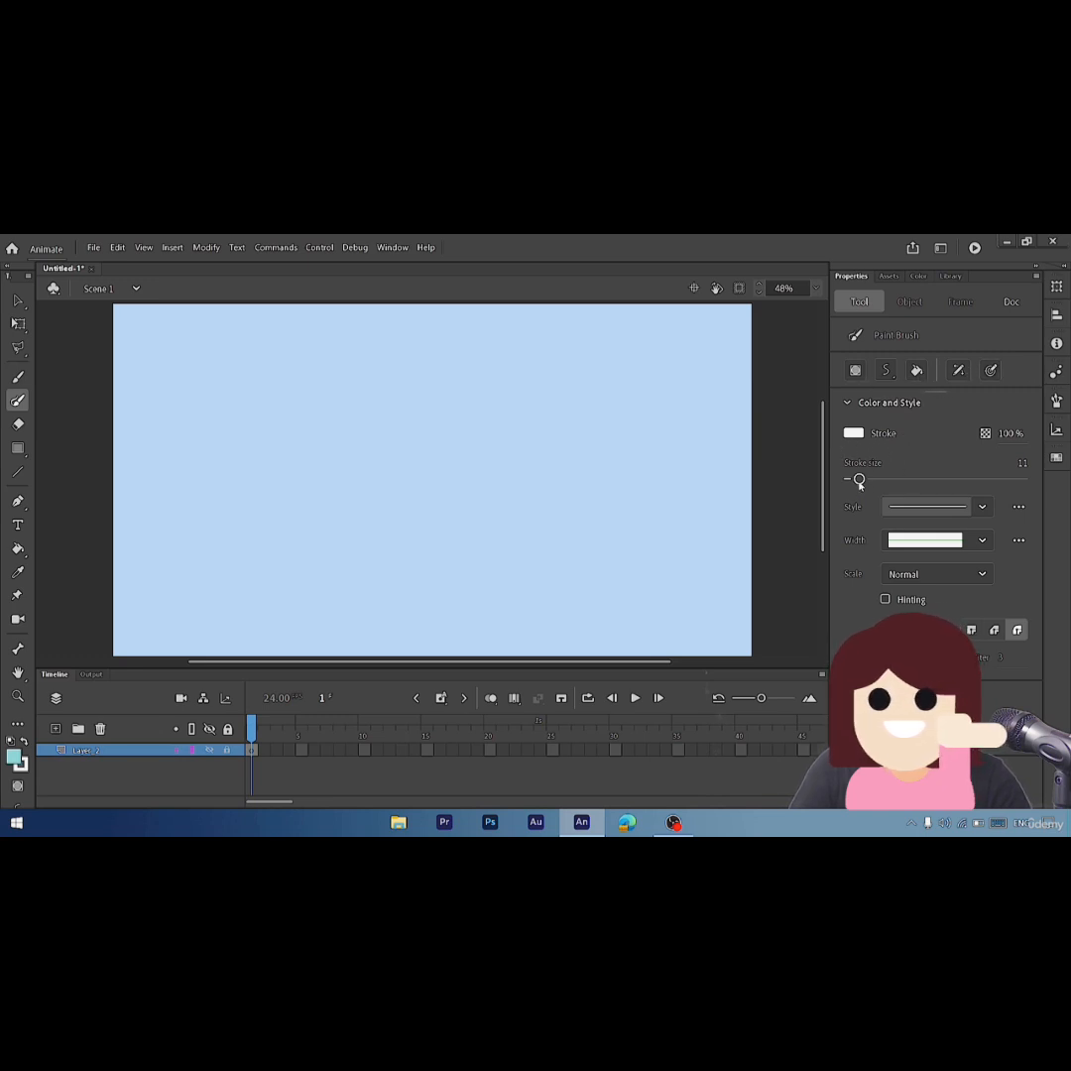
drag(858, 483, 835, 475)
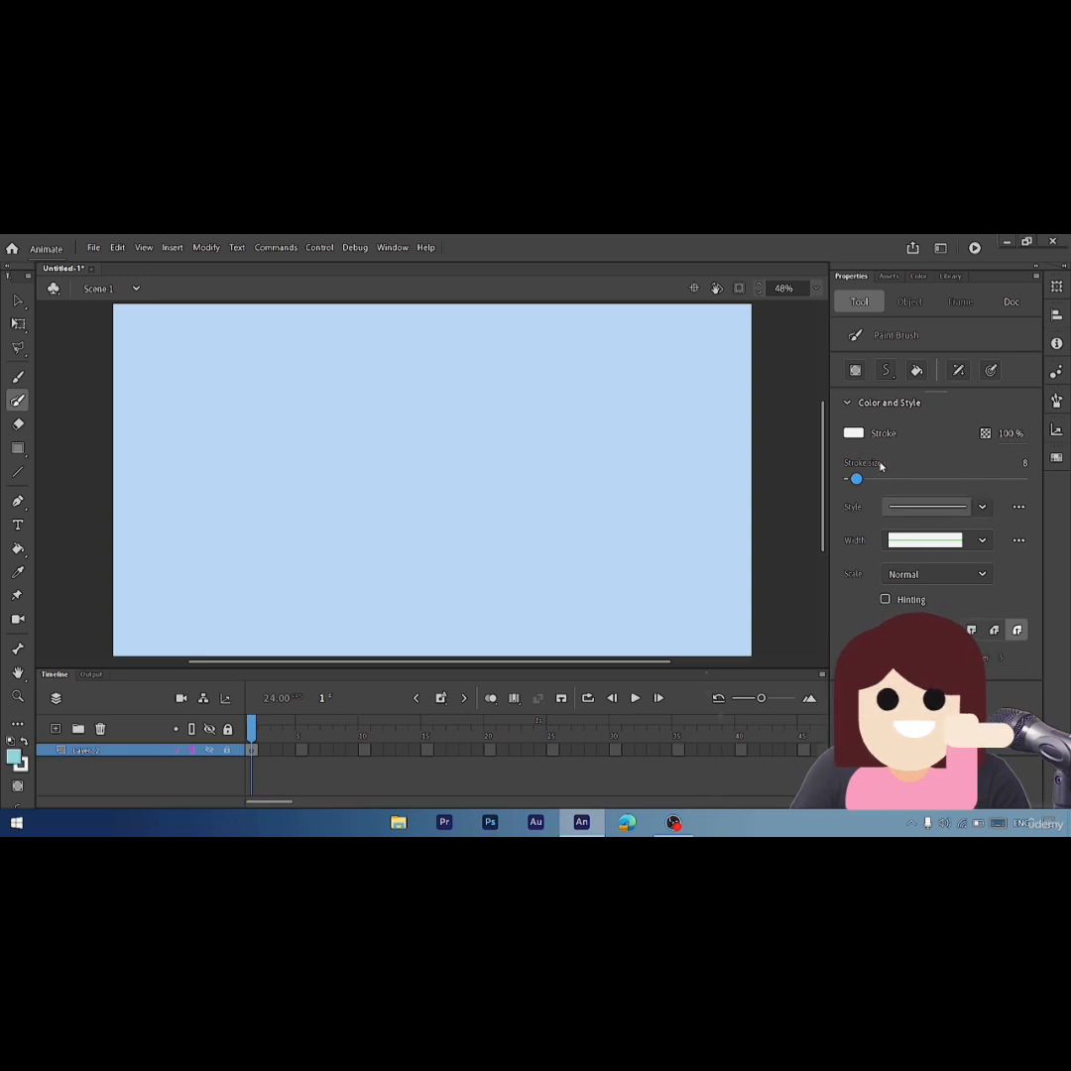
click(977, 540)
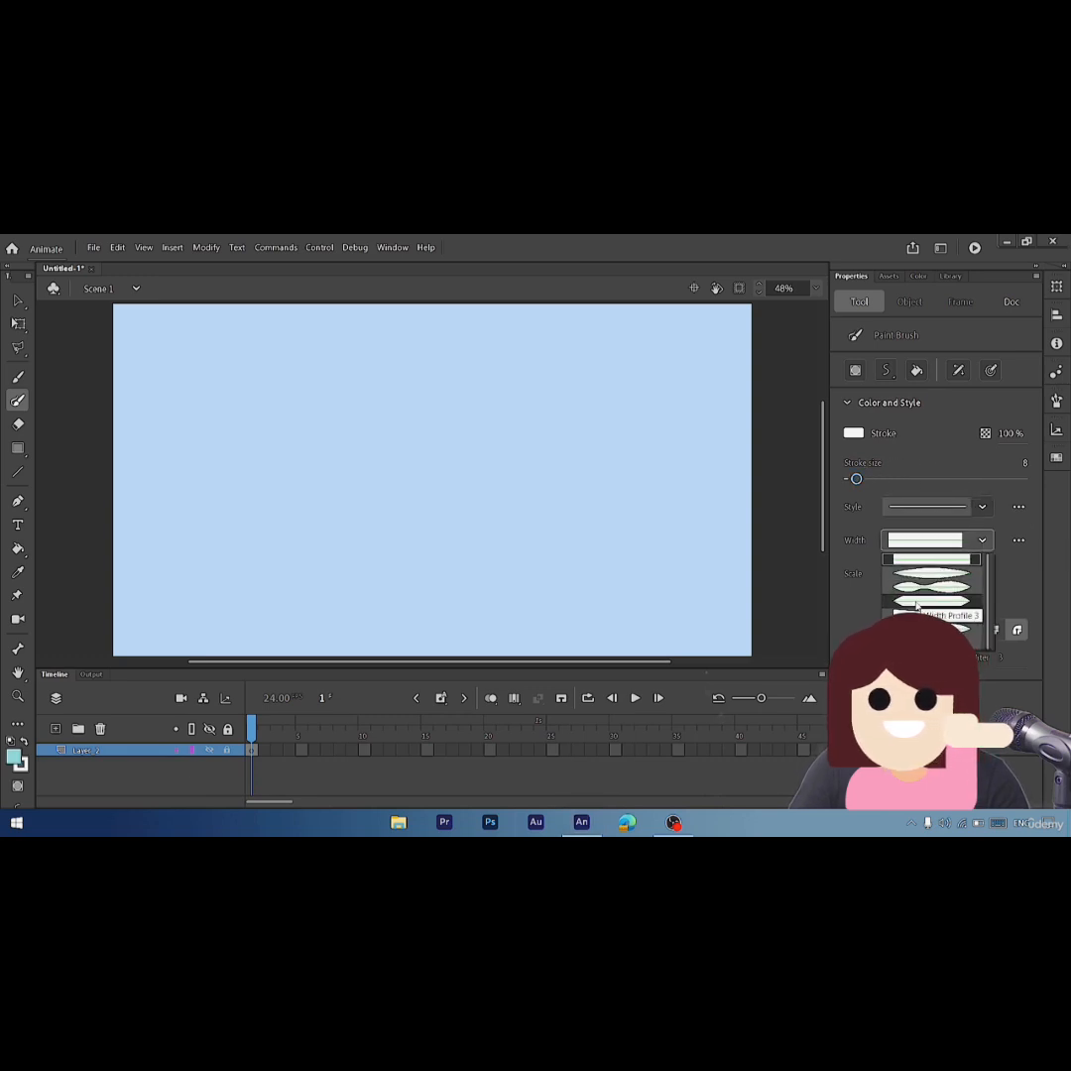
click(917, 603)
drag(224, 477, 595, 477)
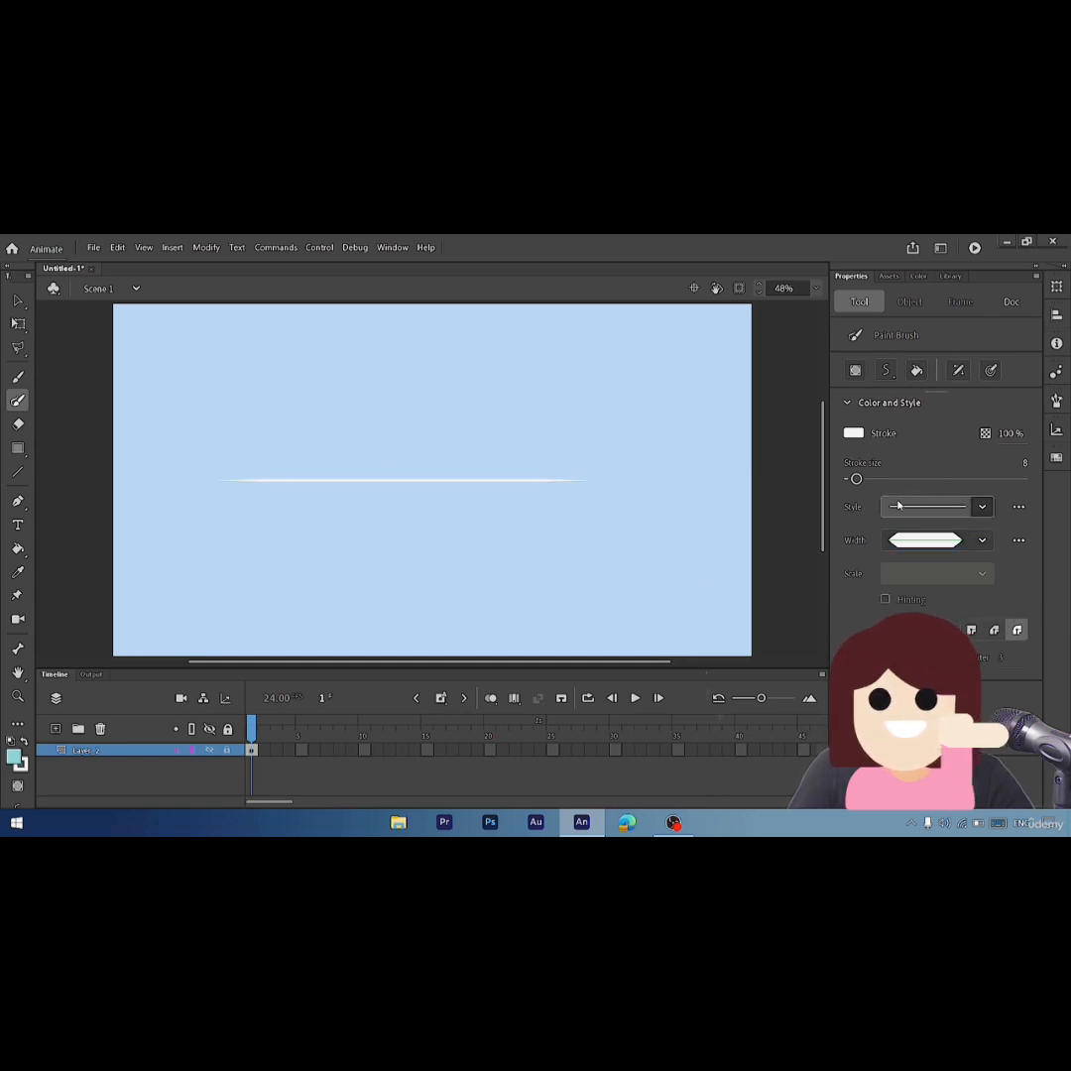
key(v)
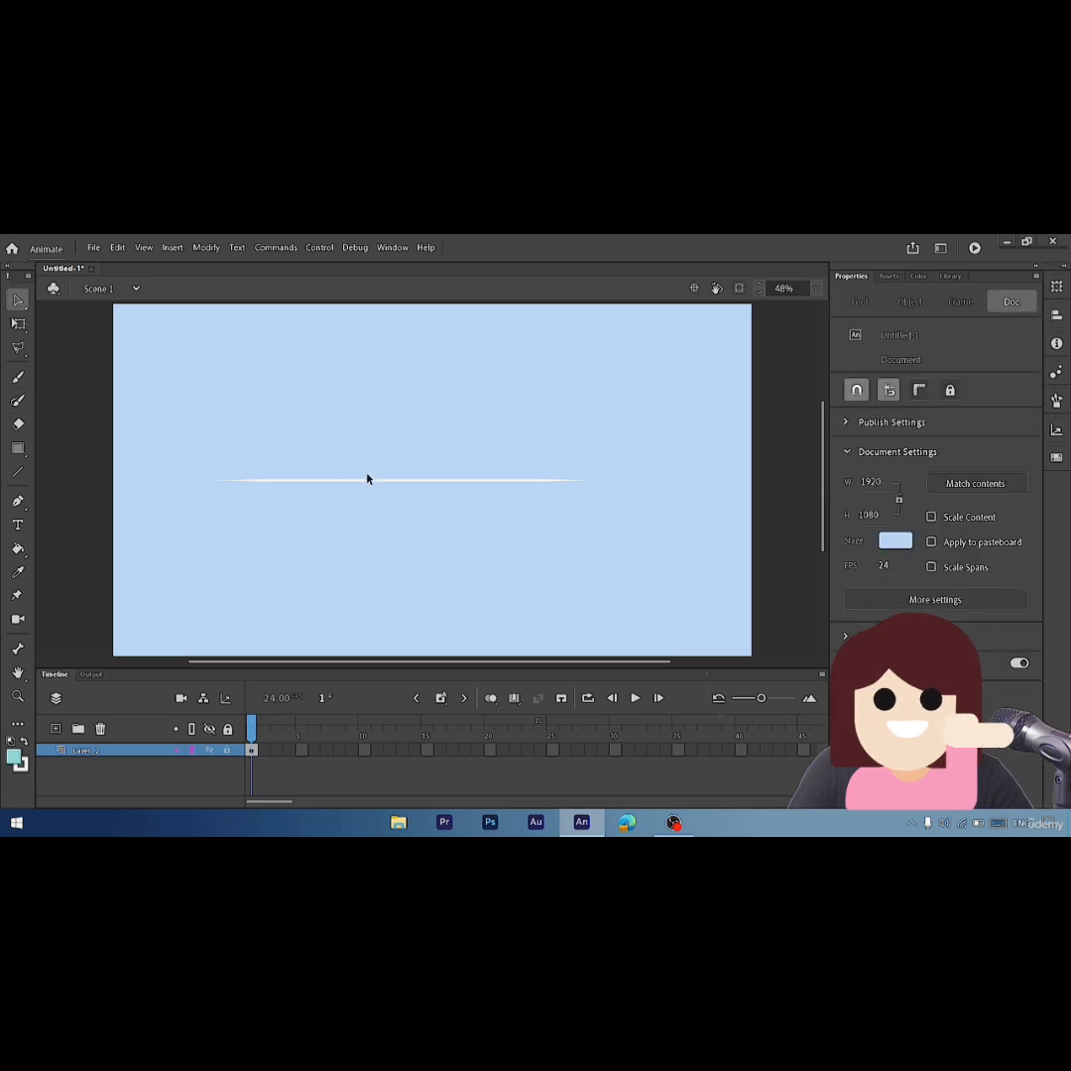
- Set the stroke size of the white horizontal stroke in the middle of the stage to 23
click(372, 483)
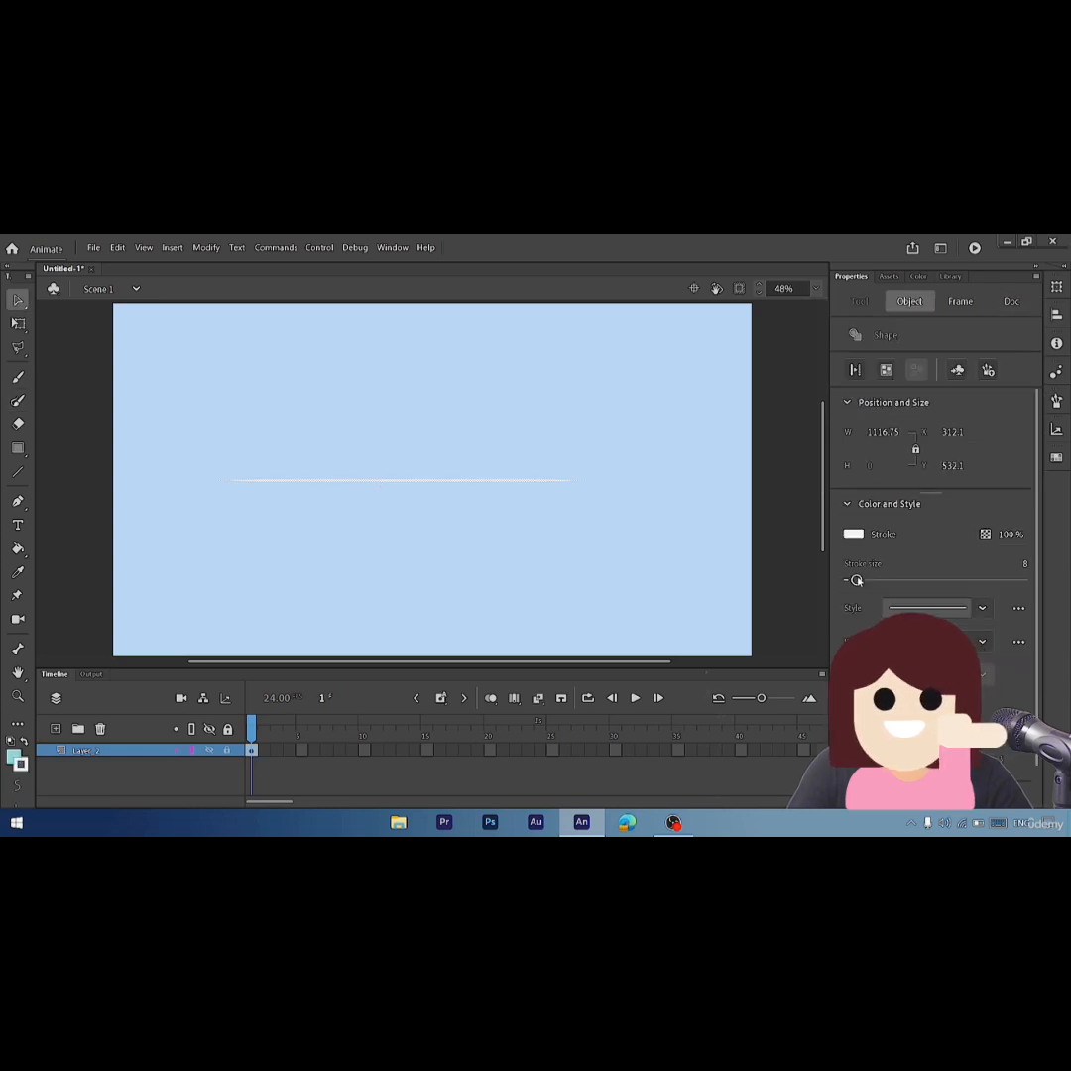
drag(857, 580, 869, 580)
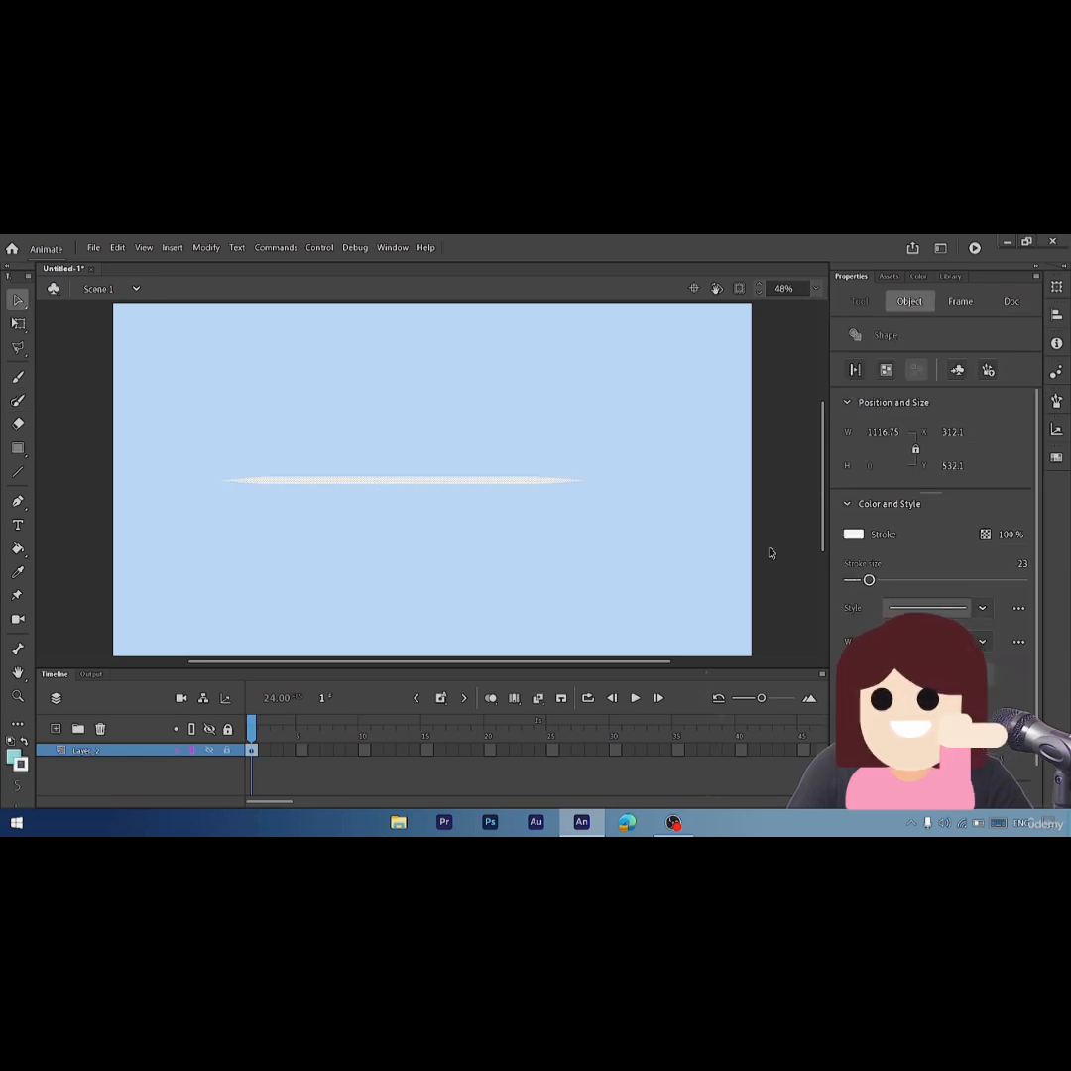
click(124, 404)
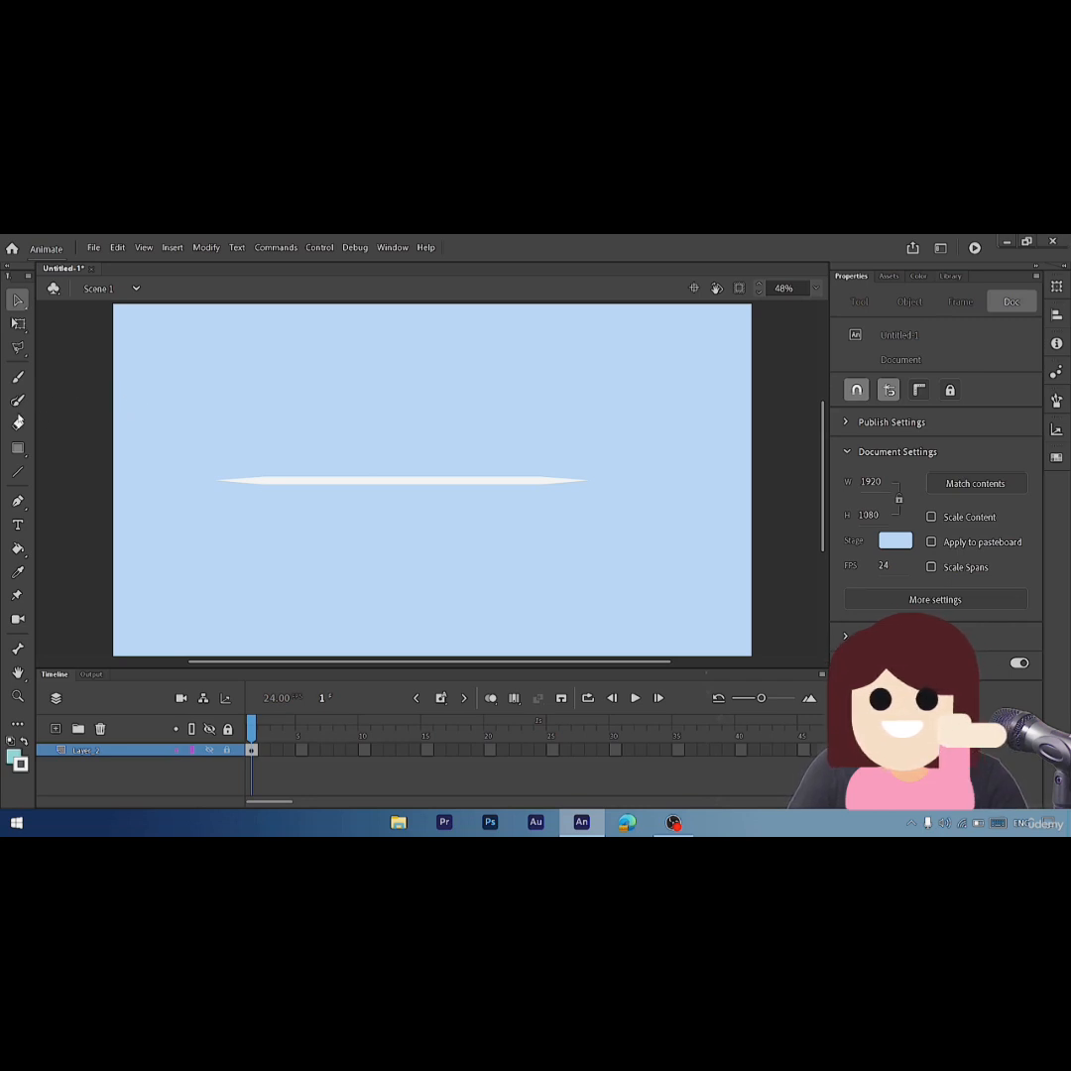
- With the Paint Brush and the teardrop-shaped width profile, paint two curves above the horizontal stroke, a wave below it and a brace shape beside it
click(17, 403)
click(979, 540)
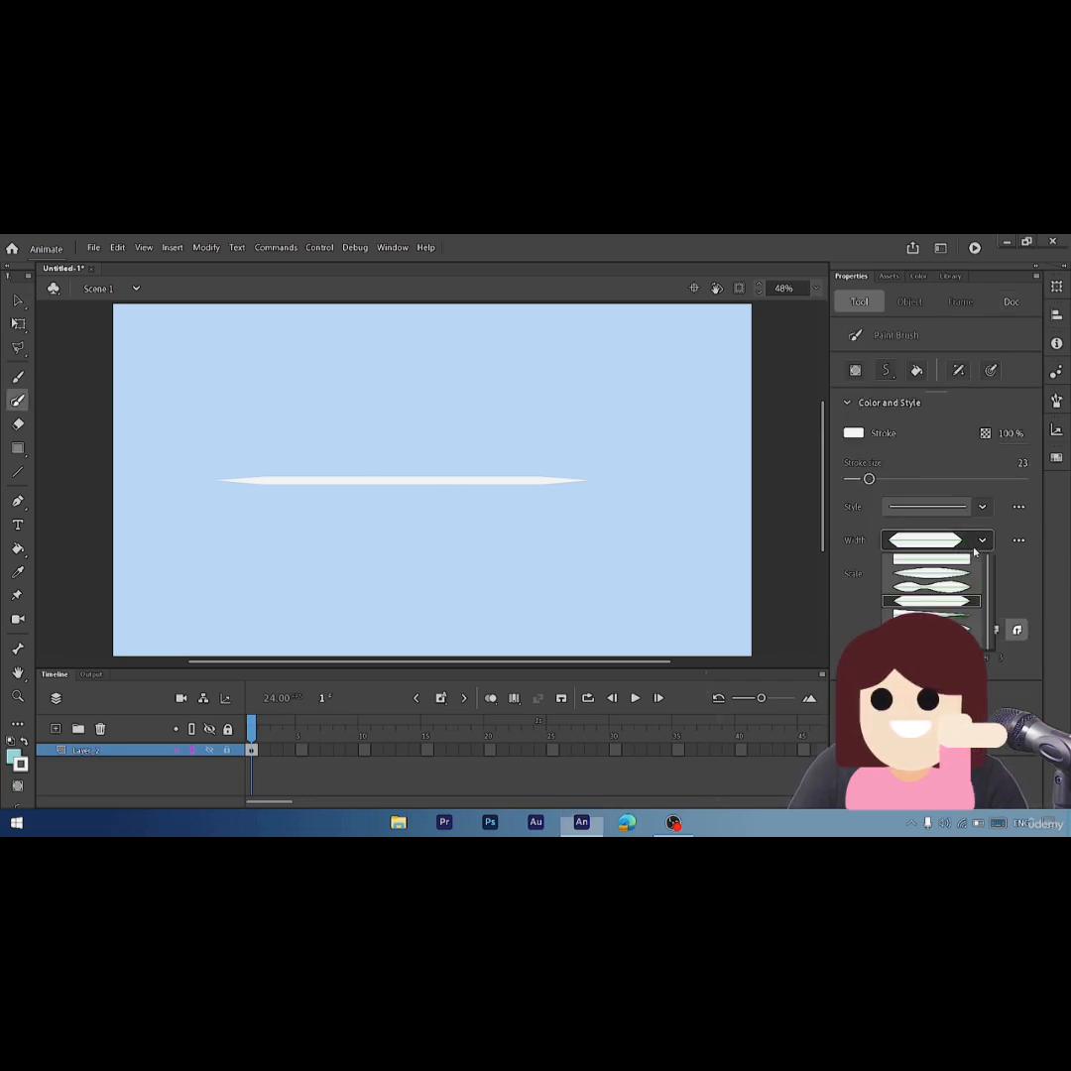
click(932, 601)
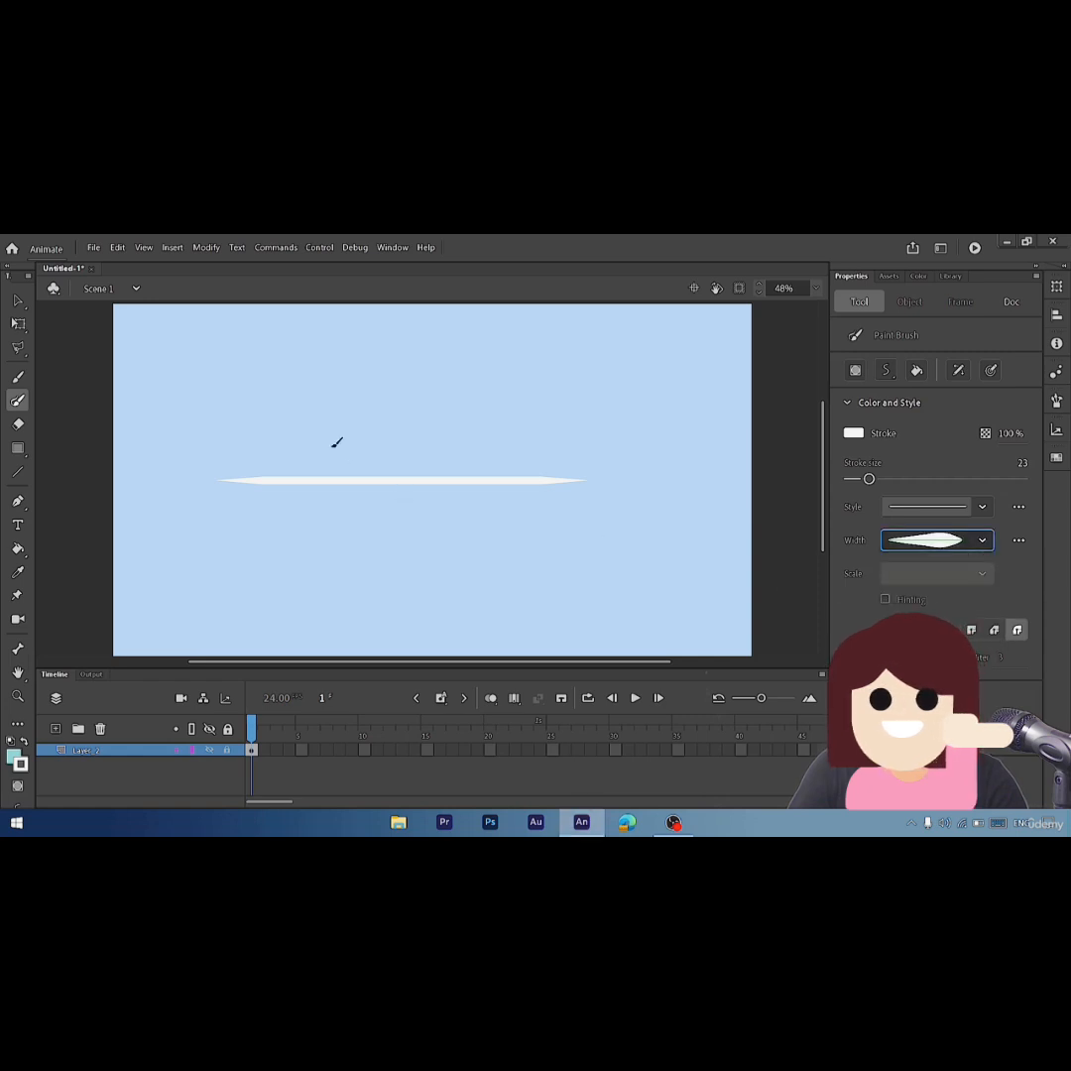
drag(505, 432, 507, 432)
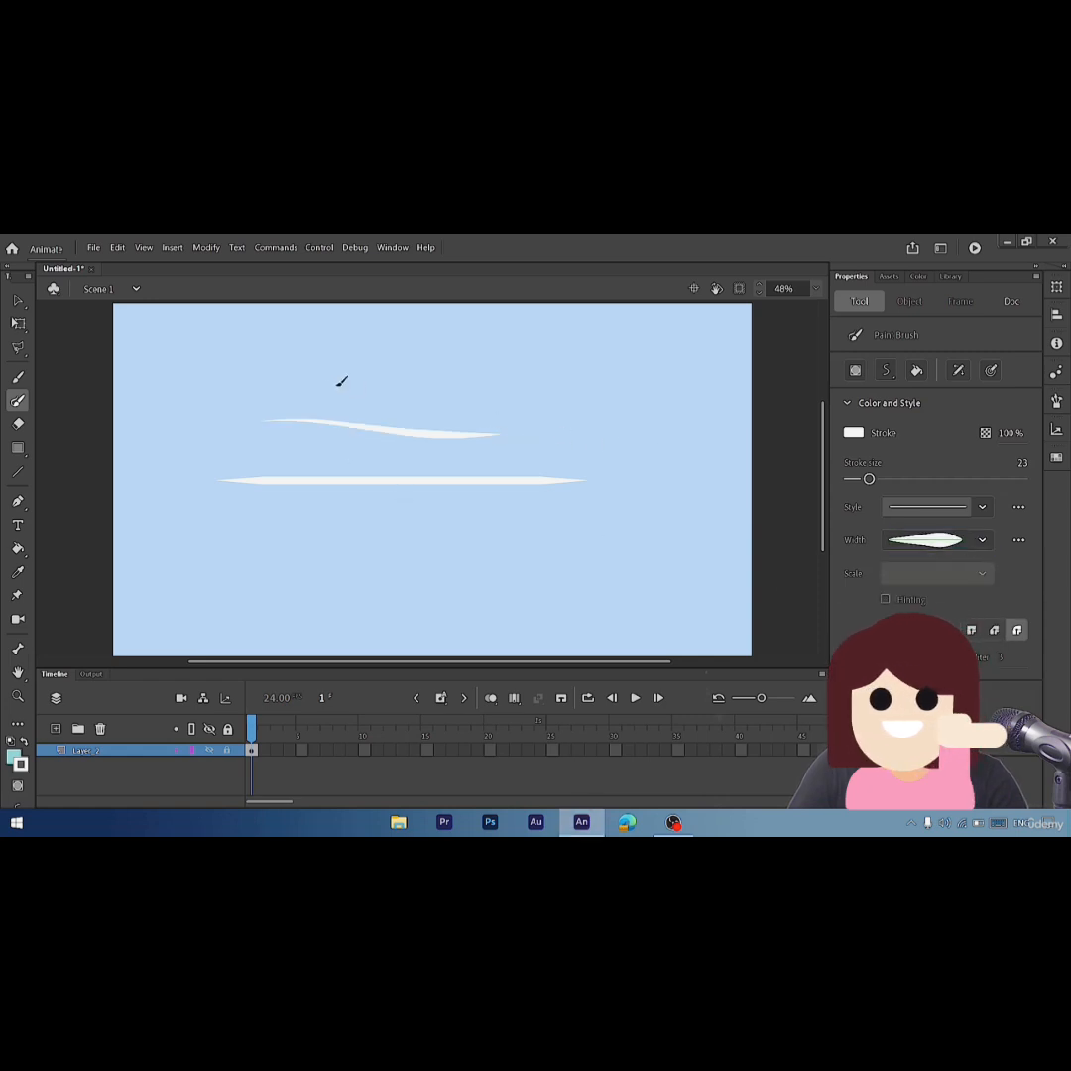
drag(644, 375, 639, 381)
drag(301, 529, 610, 546)
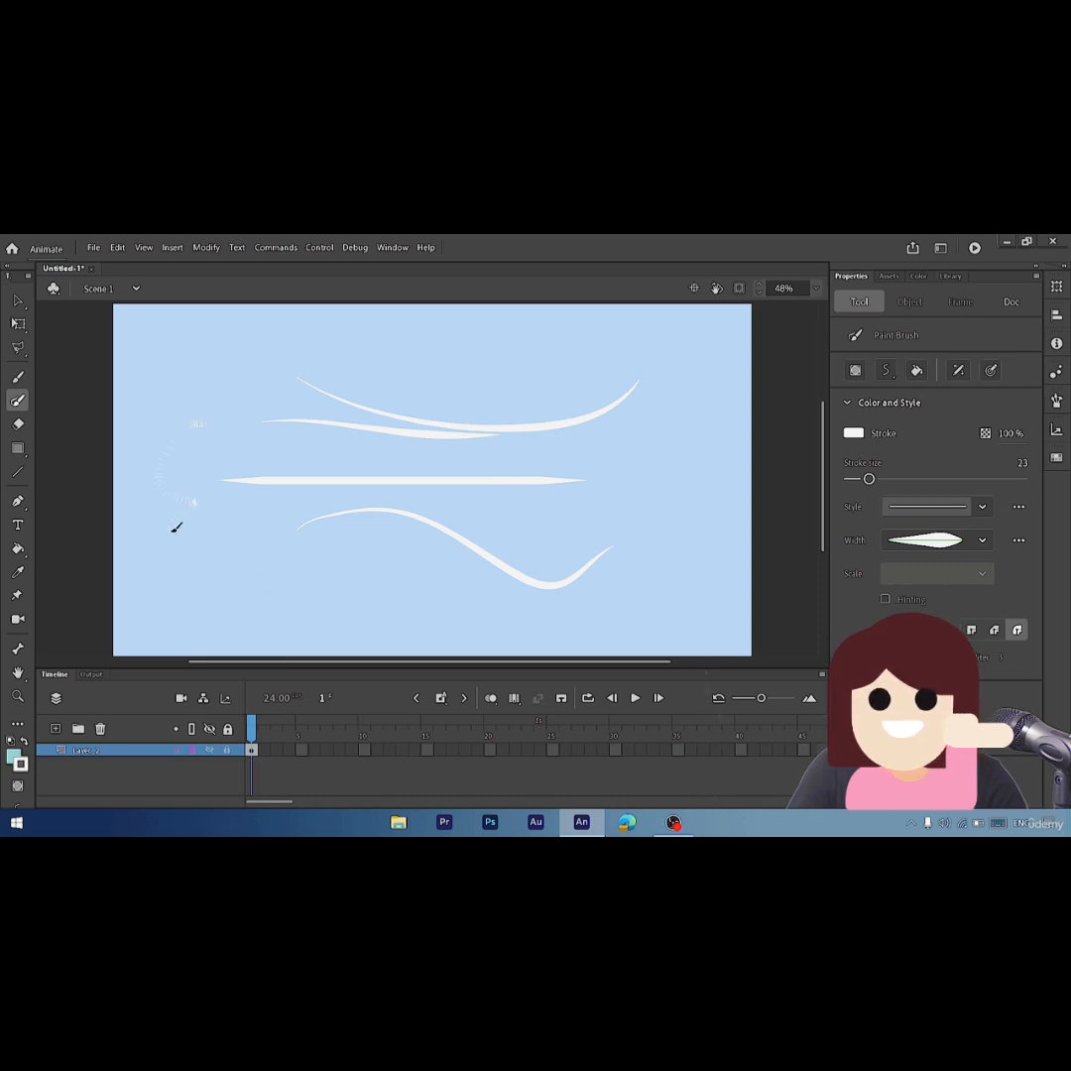
drag(177, 527, 270, 568)
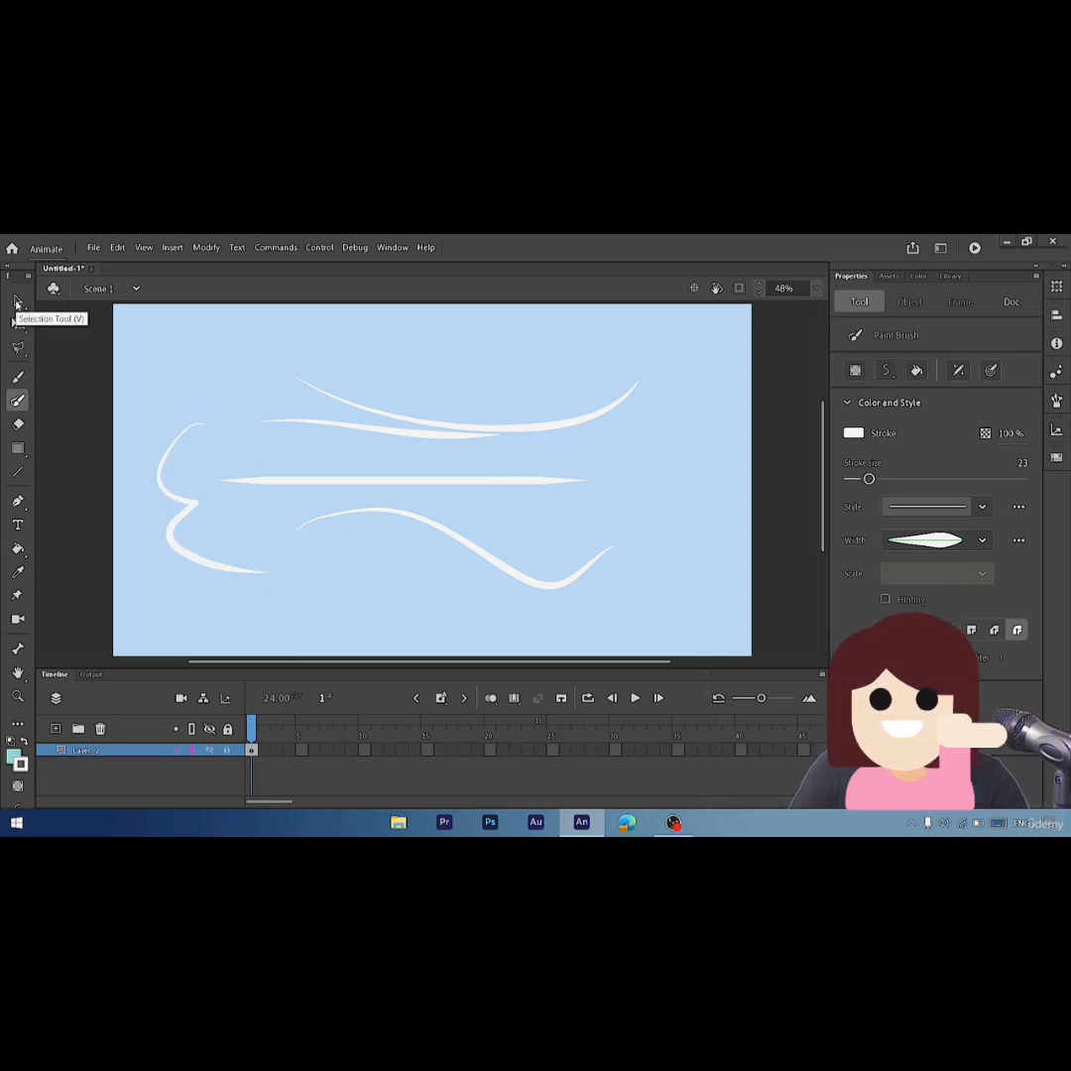
- Undo the brace-shaped stroke and delete all remaining white strokes from the stage
click(19, 300)
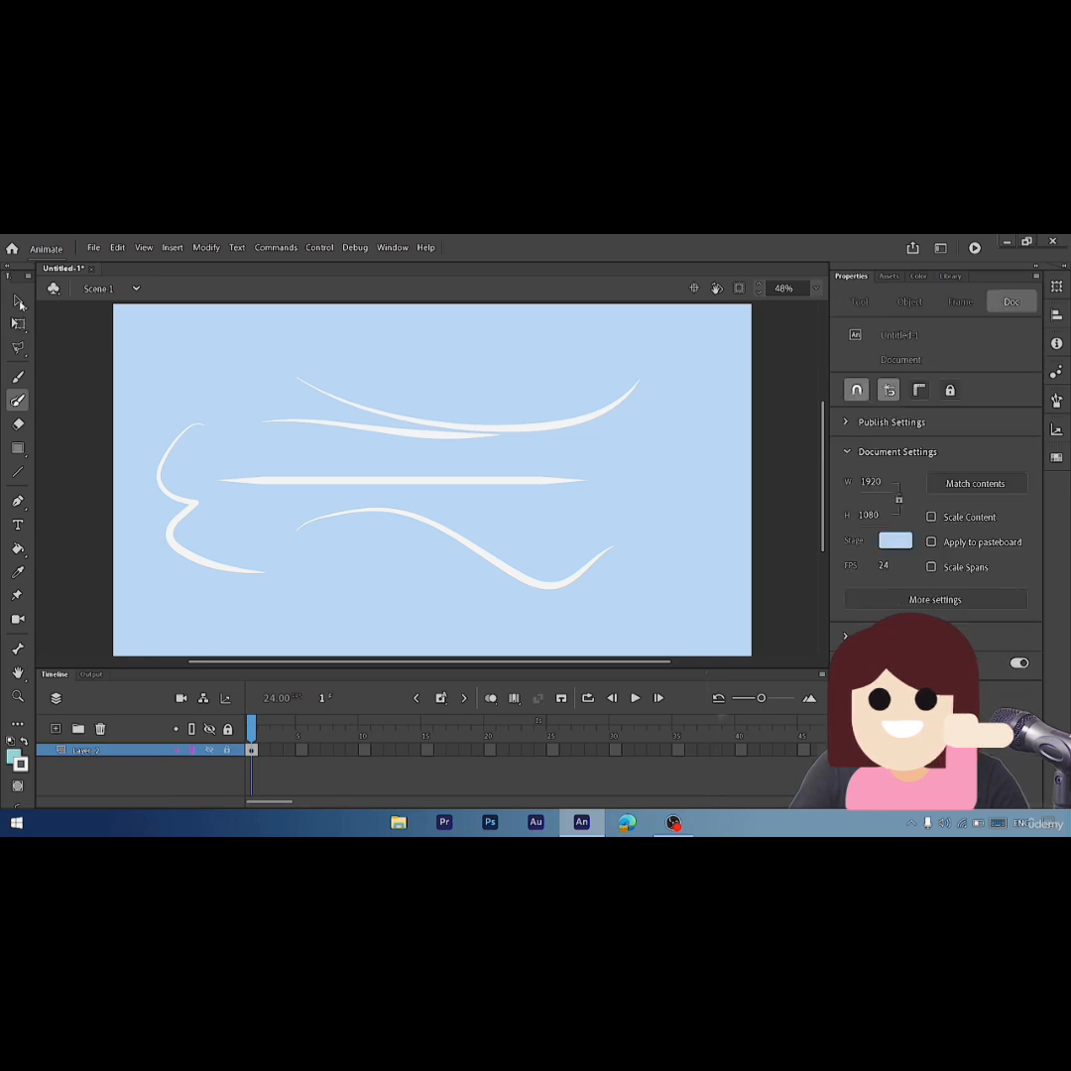
key(ctrl+z)
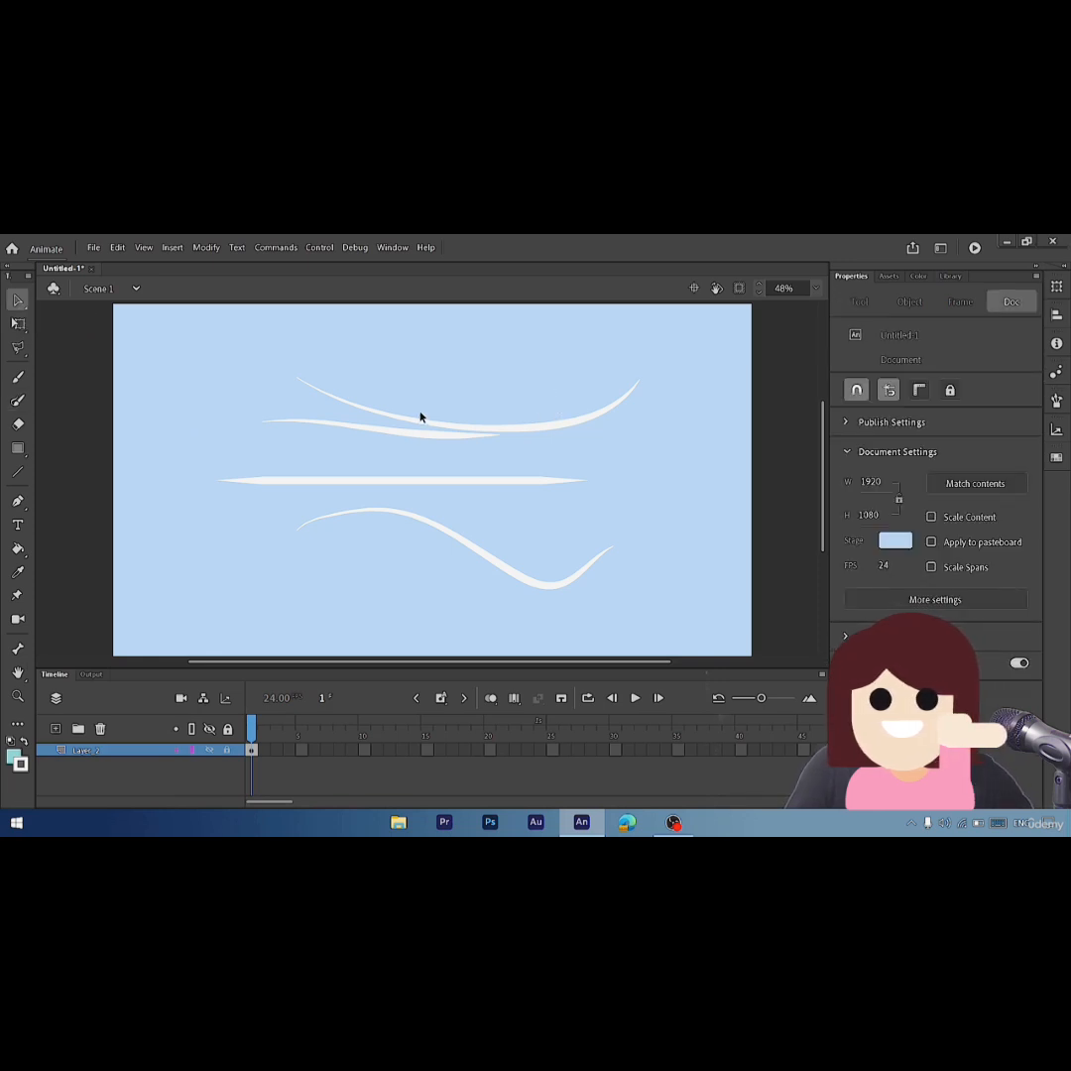
key(ctrl+a)
key(Delete)
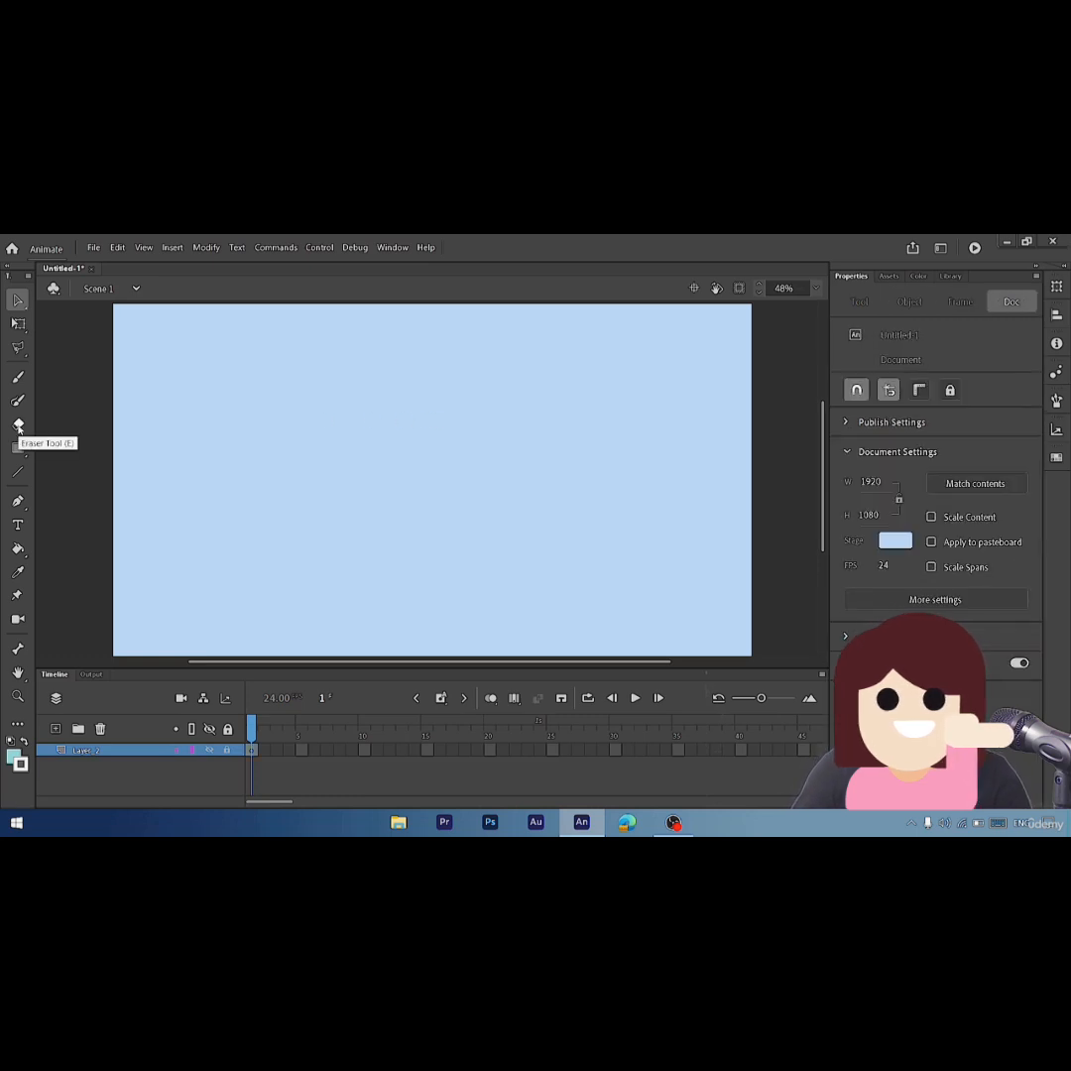
- Paint a thick turquoise hook-shaped stroke with the Classic Brush and erase its long slanted arm with the Eraser at size 84
click(18, 377)
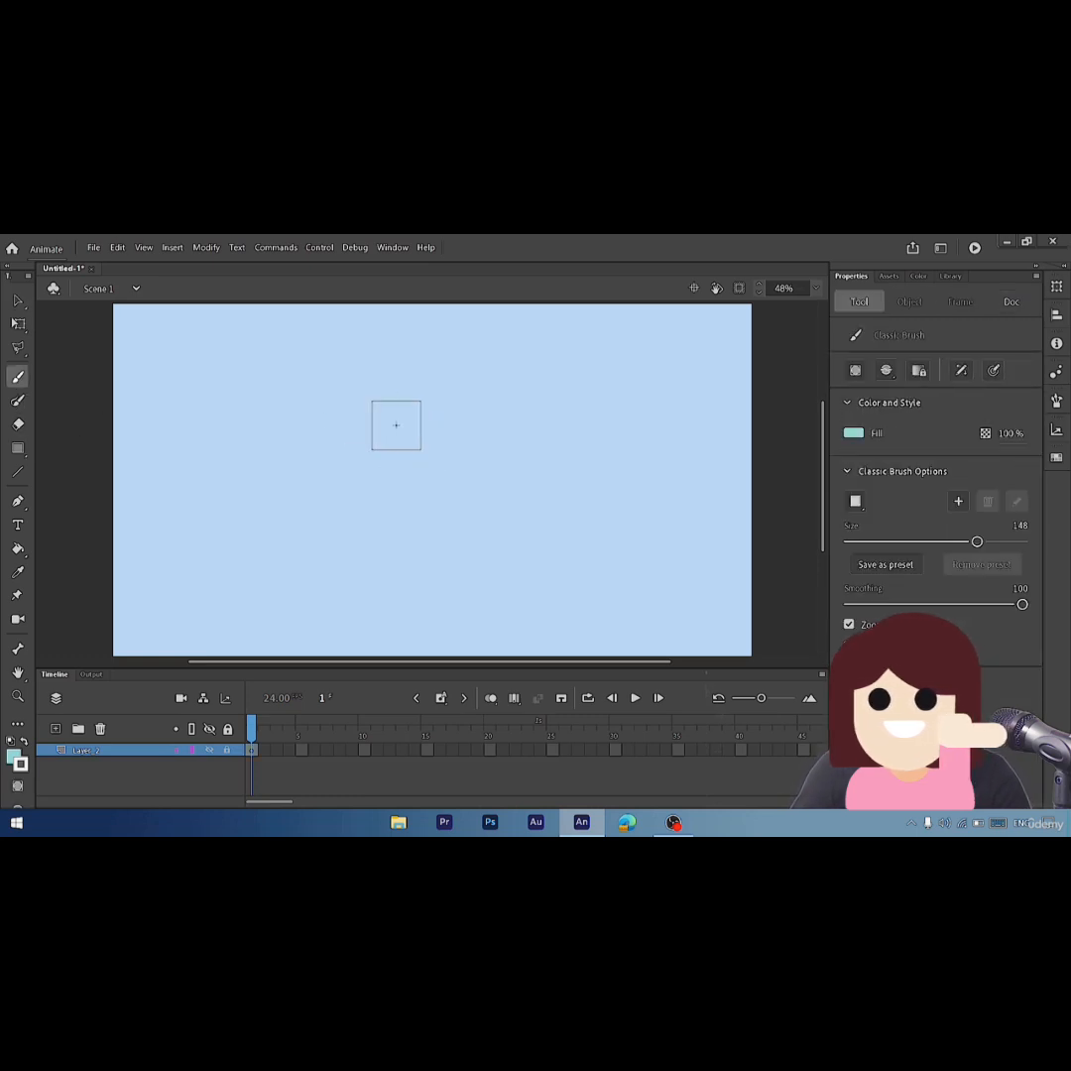
mouse_move(377, 435)
mouse_down()
mouse_move(568, 538)
mouse_move(674, 447)
mouse_up()
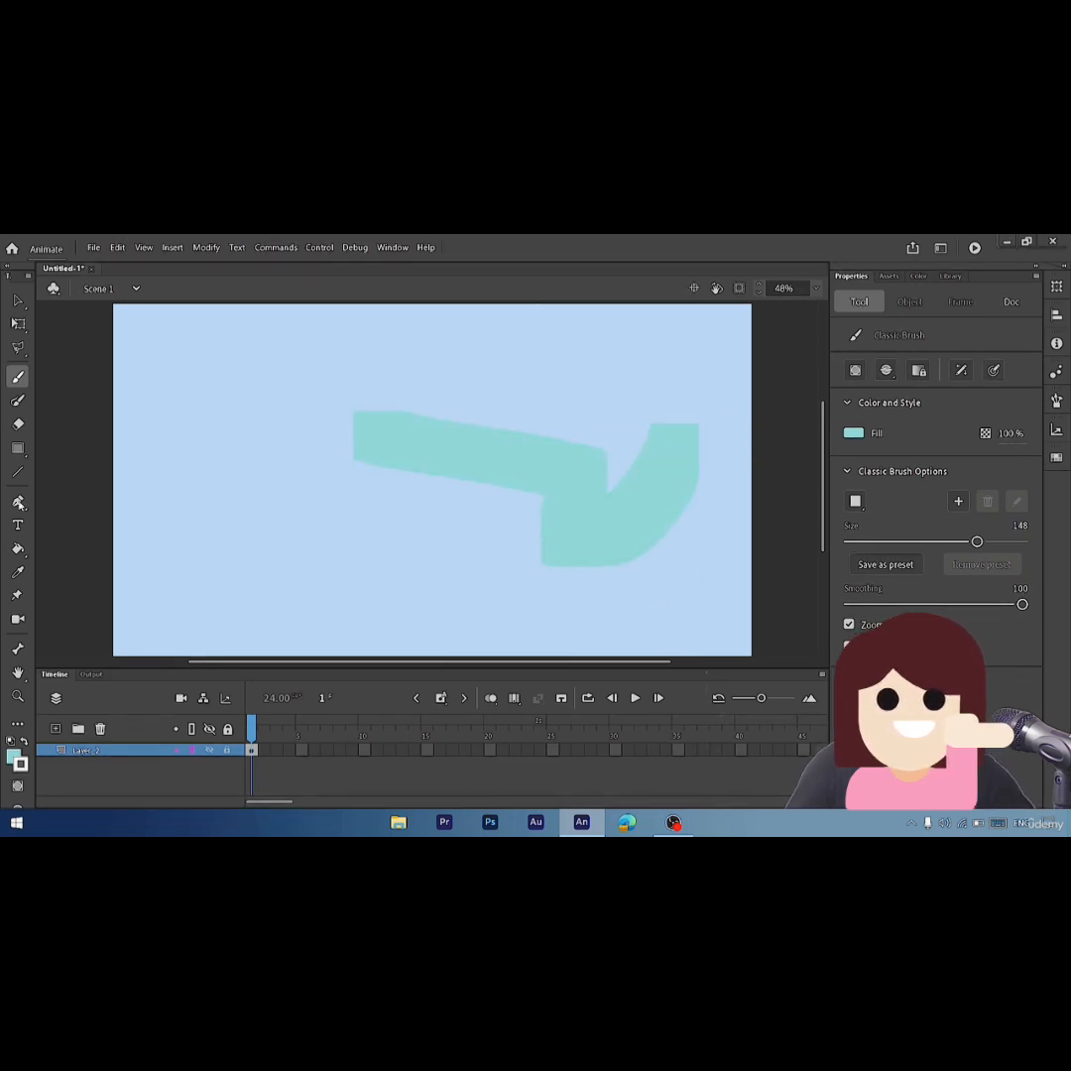
click(18, 424)
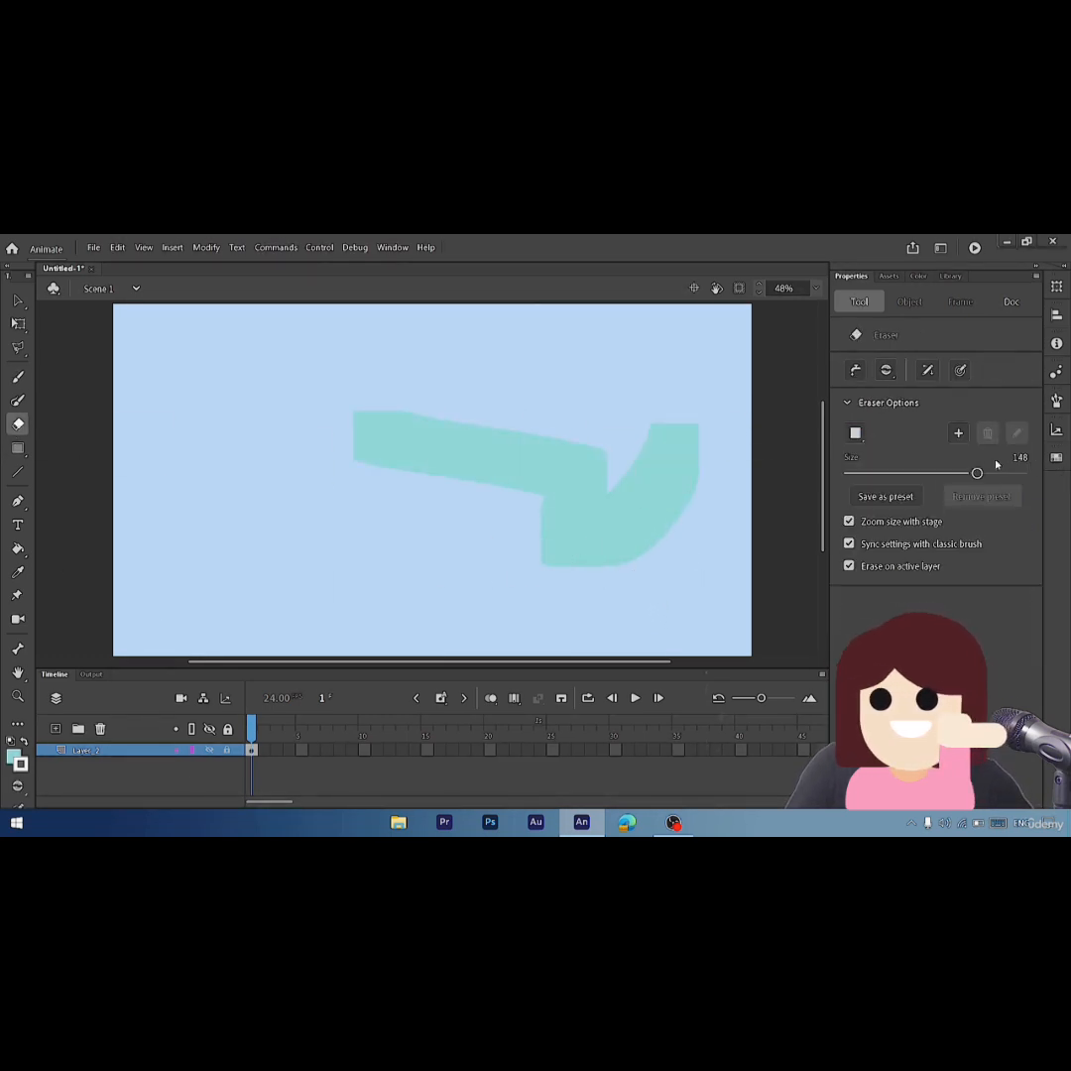
drag(976, 473, 909, 479)
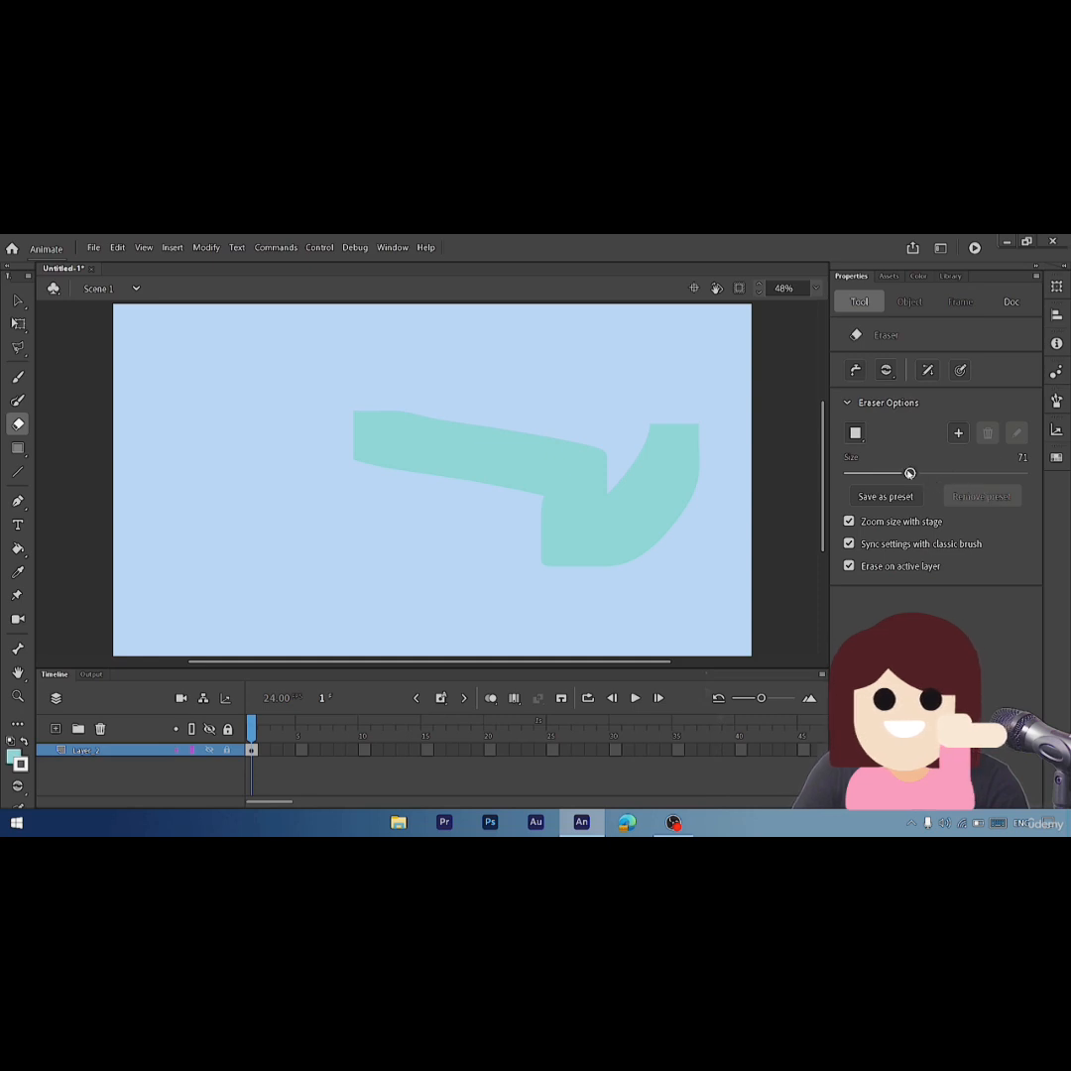
drag(910, 473, 921, 472)
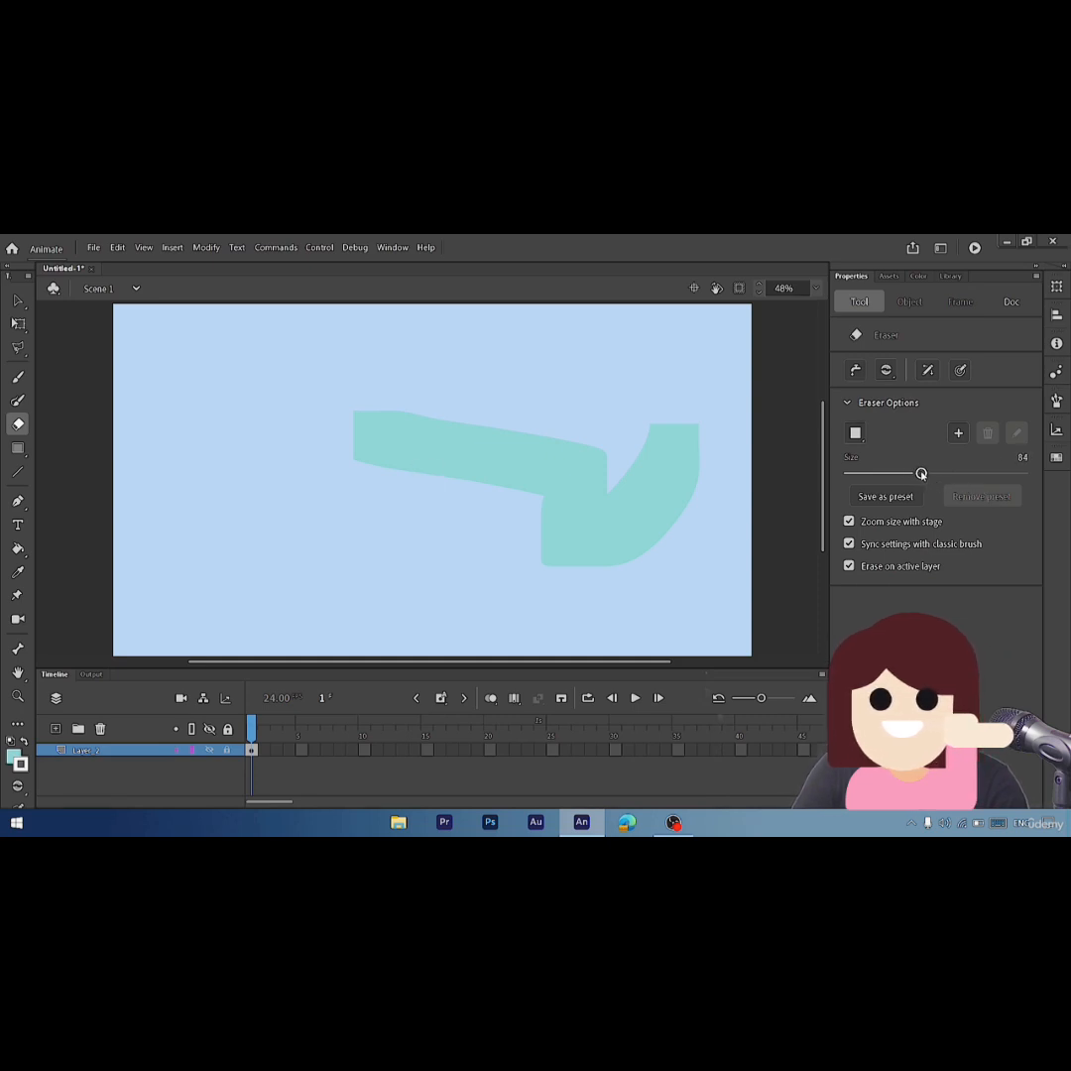
mouse_move(362, 436)
mouse_down()
mouse_move(404, 487)
mouse_move(439, 424)
mouse_move(389, 462)
mouse_move(403, 447)
mouse_move(461, 451)
mouse_move(446, 474)
mouse_move(472, 426)
mouse_move(489, 456)
mouse_move(531, 427)
mouse_move(553, 481)
mouse_move(536, 489)
mouse_move(529, 447)
mouse_up()
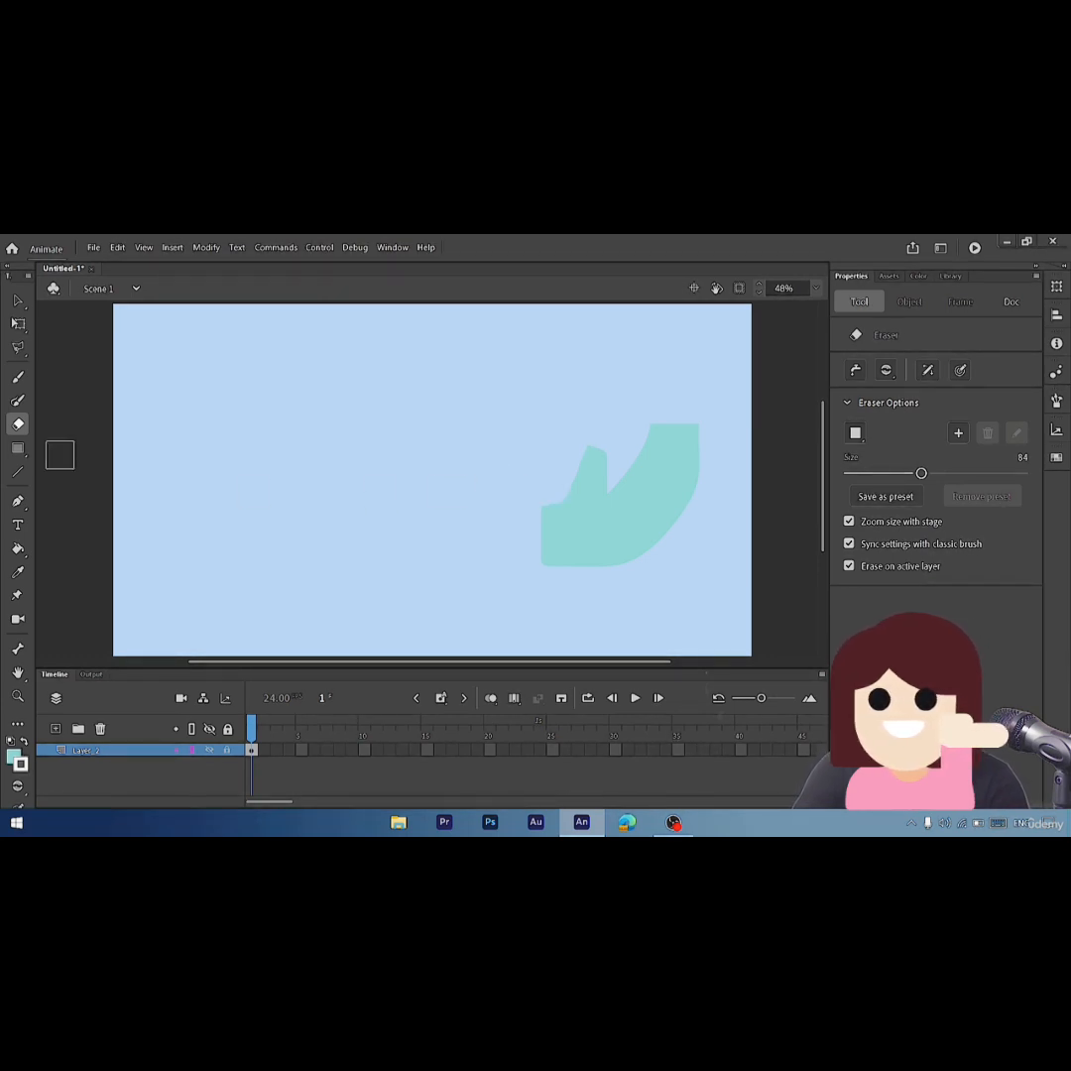
- Delete the remaining turquoise shape so the stage is empty
click(18, 448)
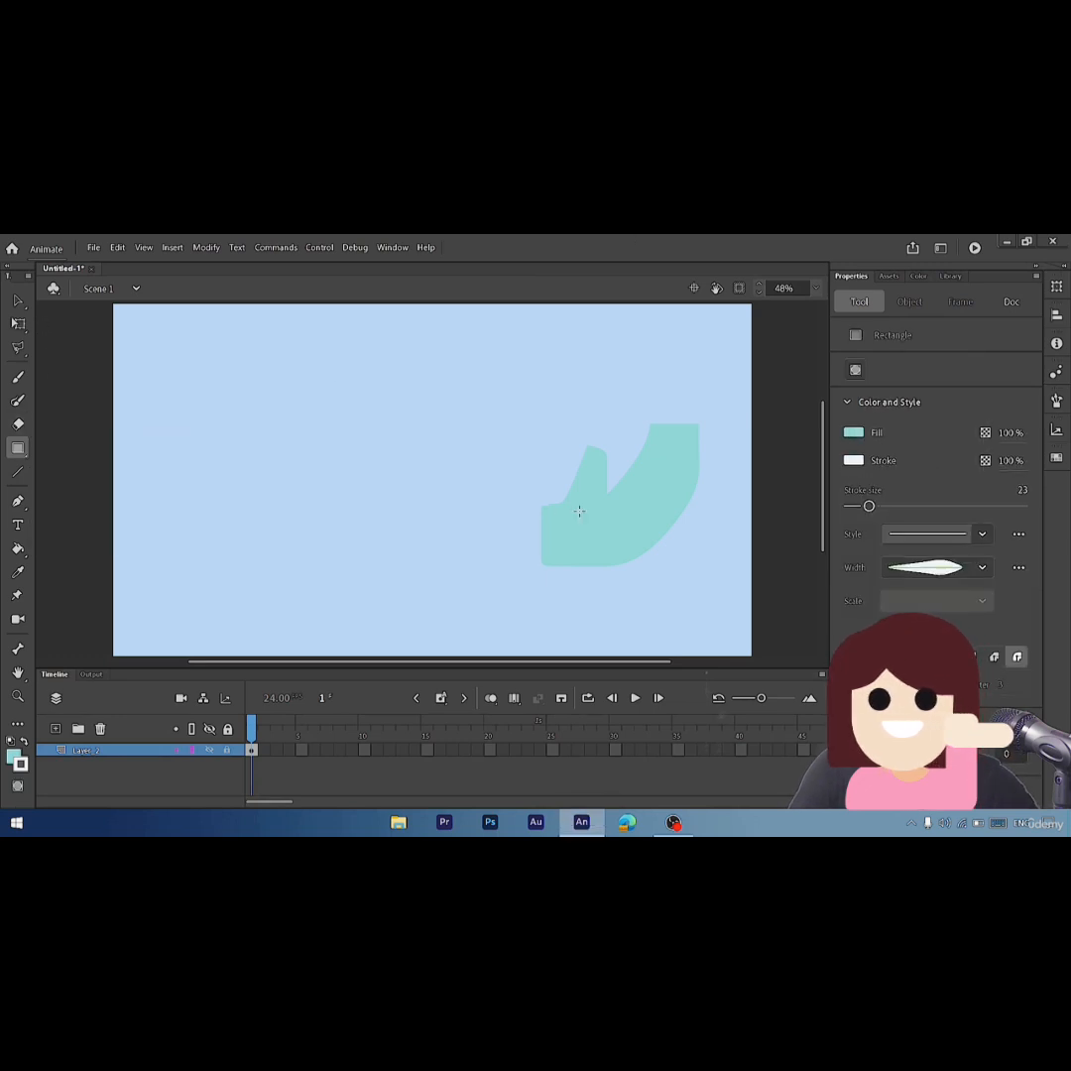
click(19, 301)
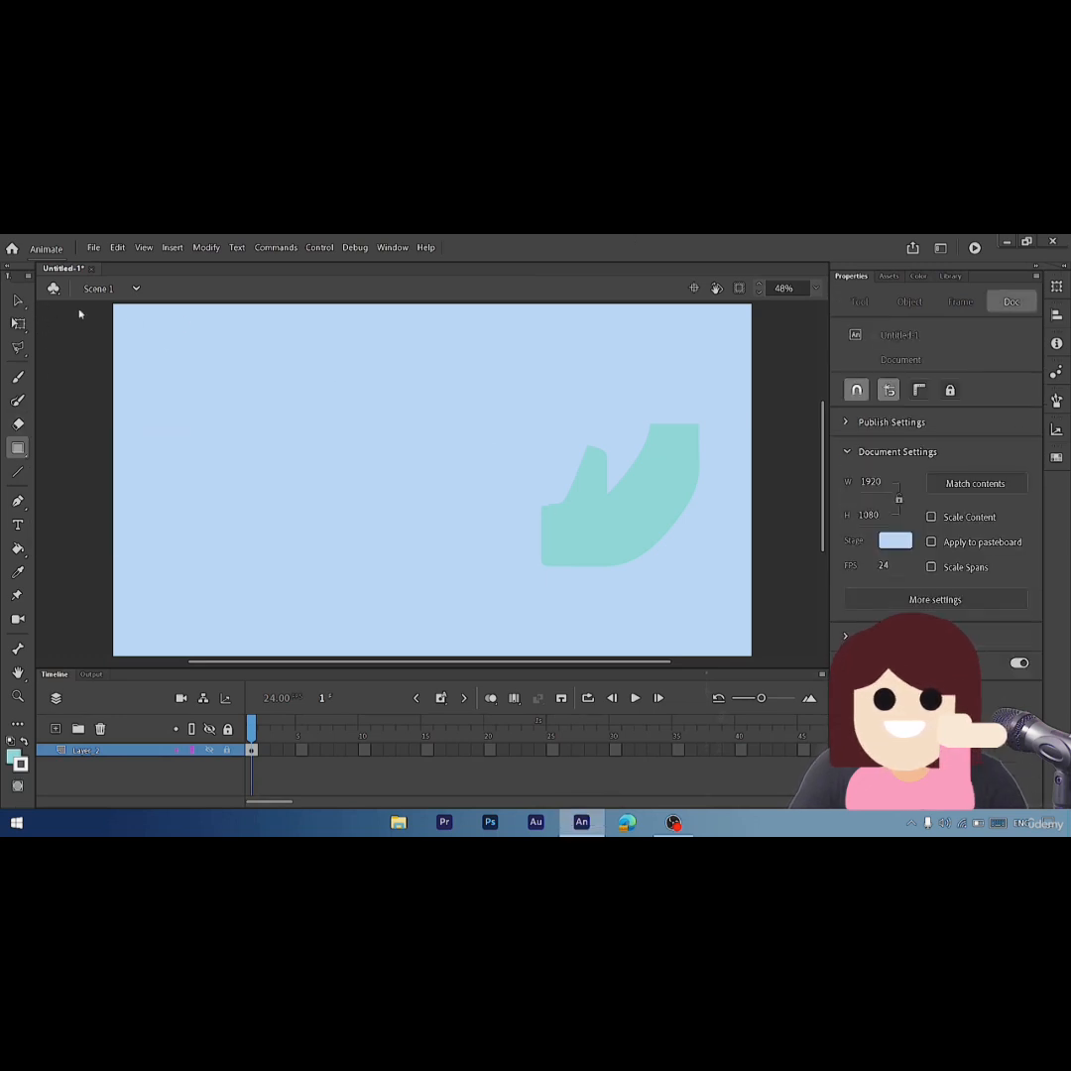
click(669, 493)
key(Delete)
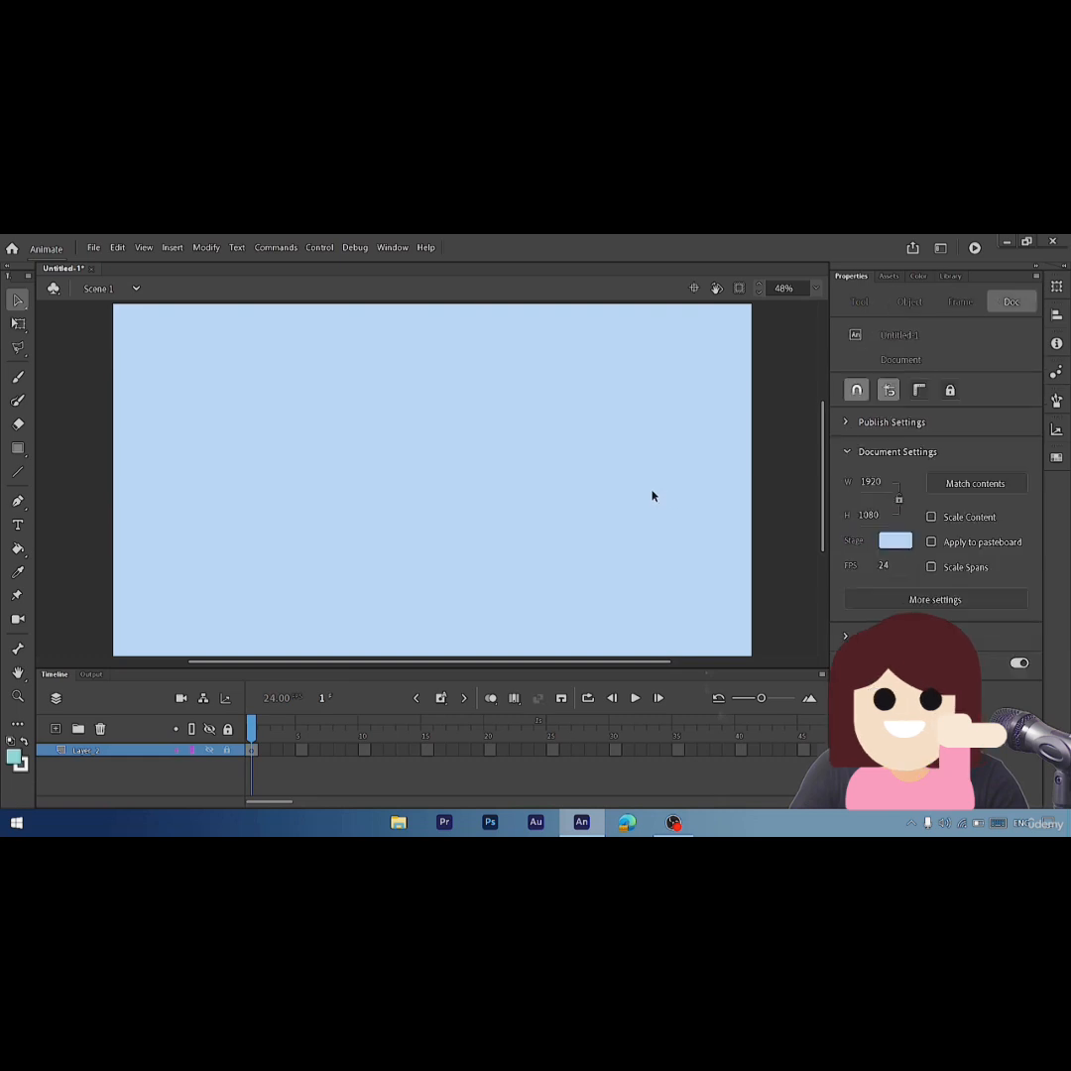
- Draw a tall, narrow turquoise rectangle with a white outline, about 96 by 511 px, near the stage's left edge
click(20, 452)
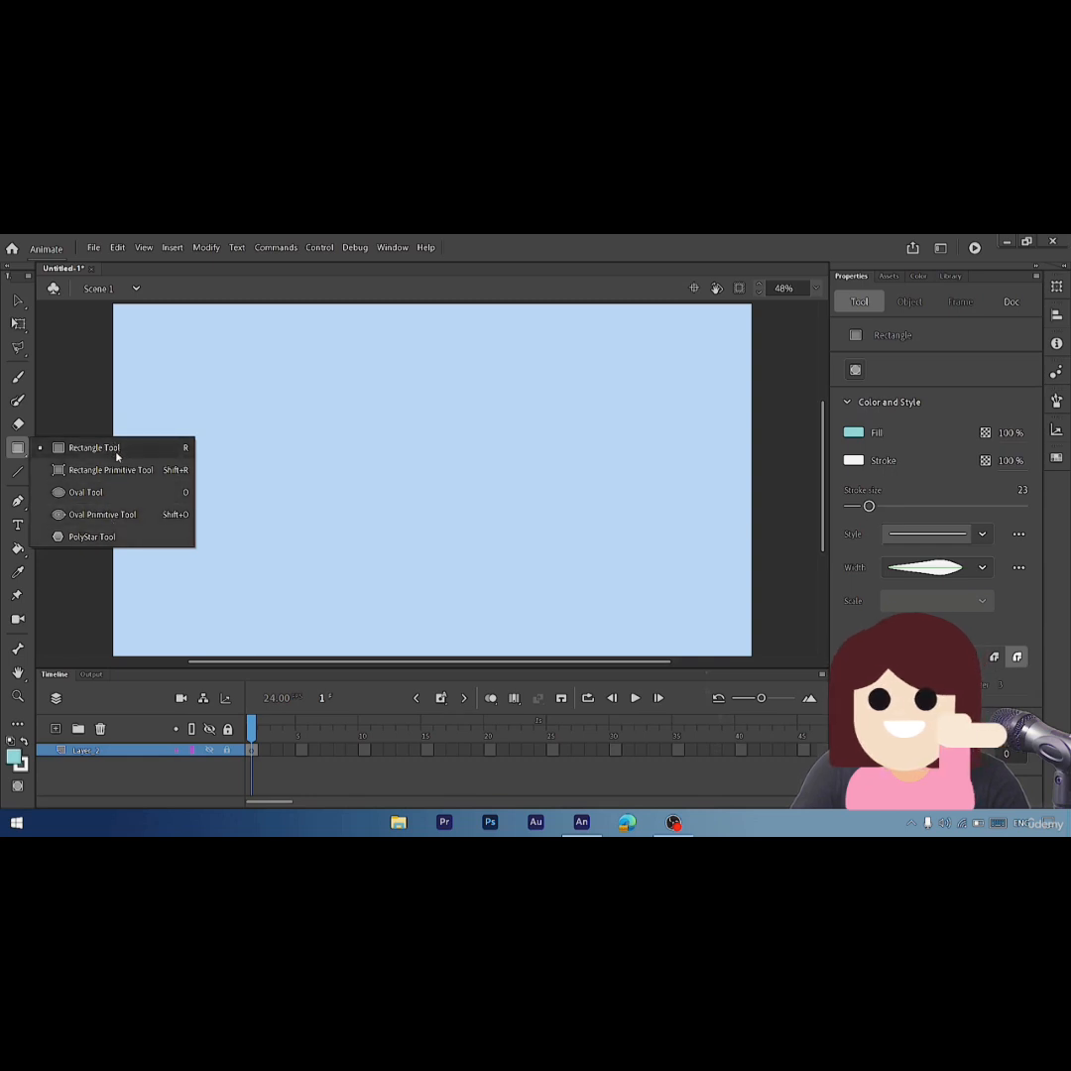
click(84, 447)
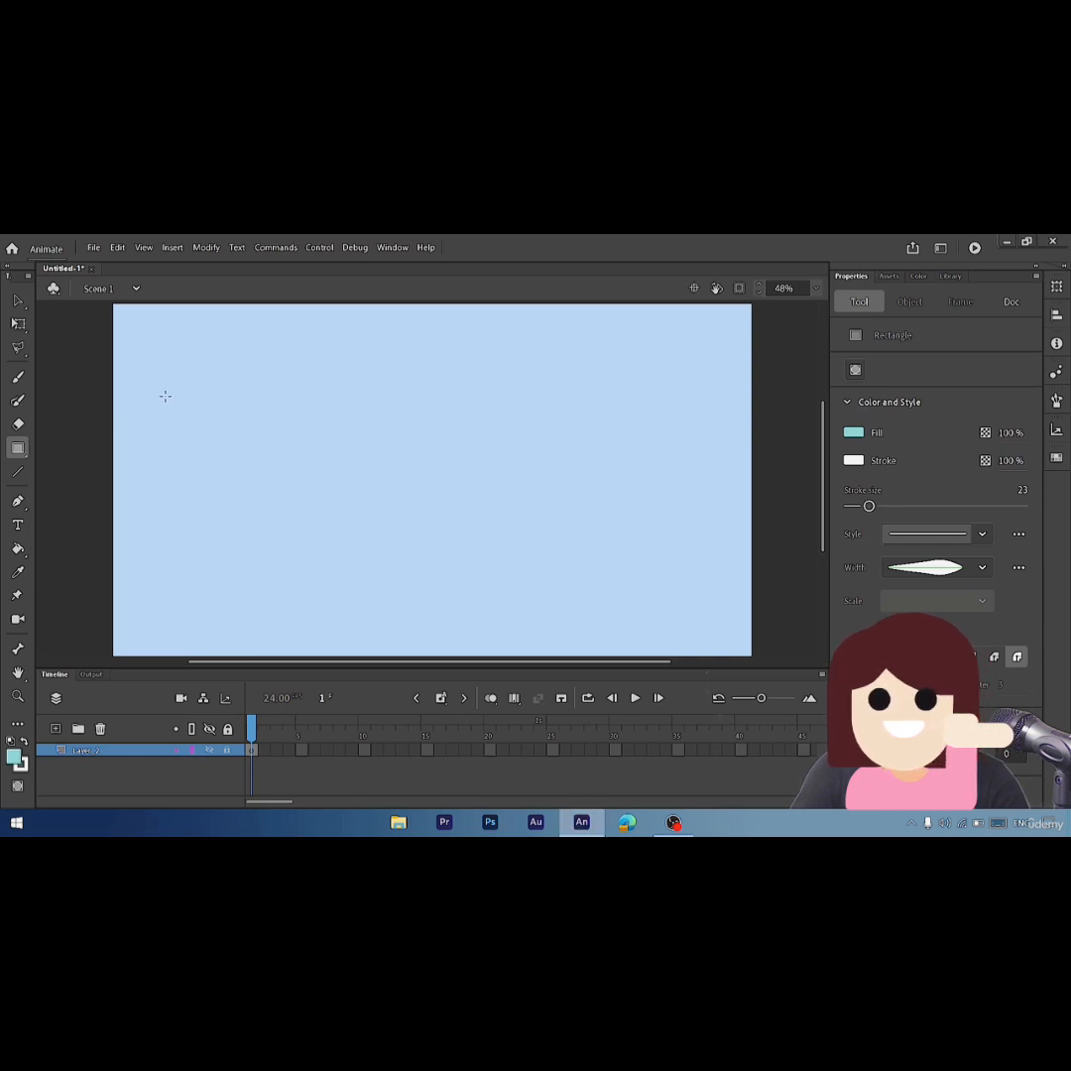
drag(165, 397, 197, 569)
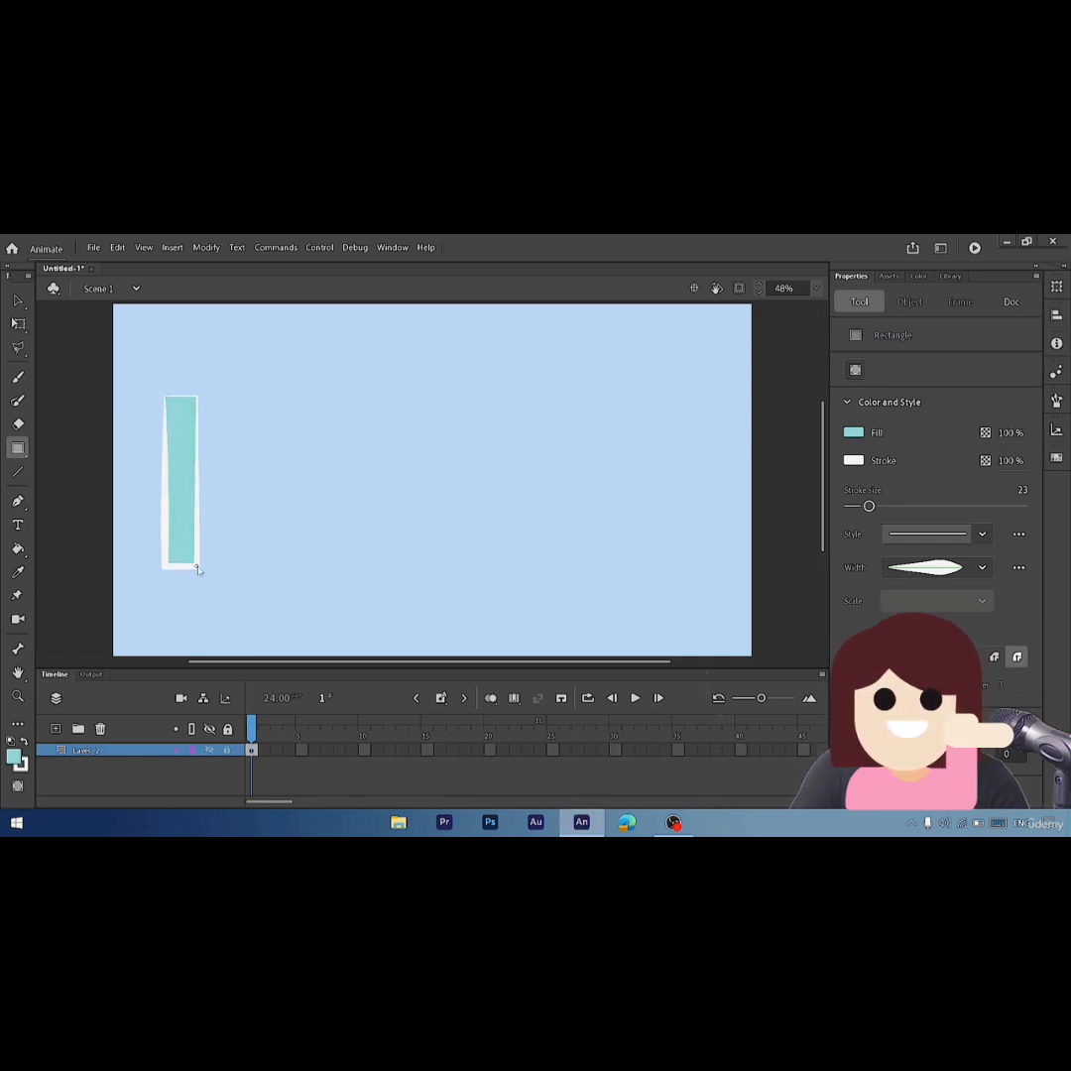
key(v)
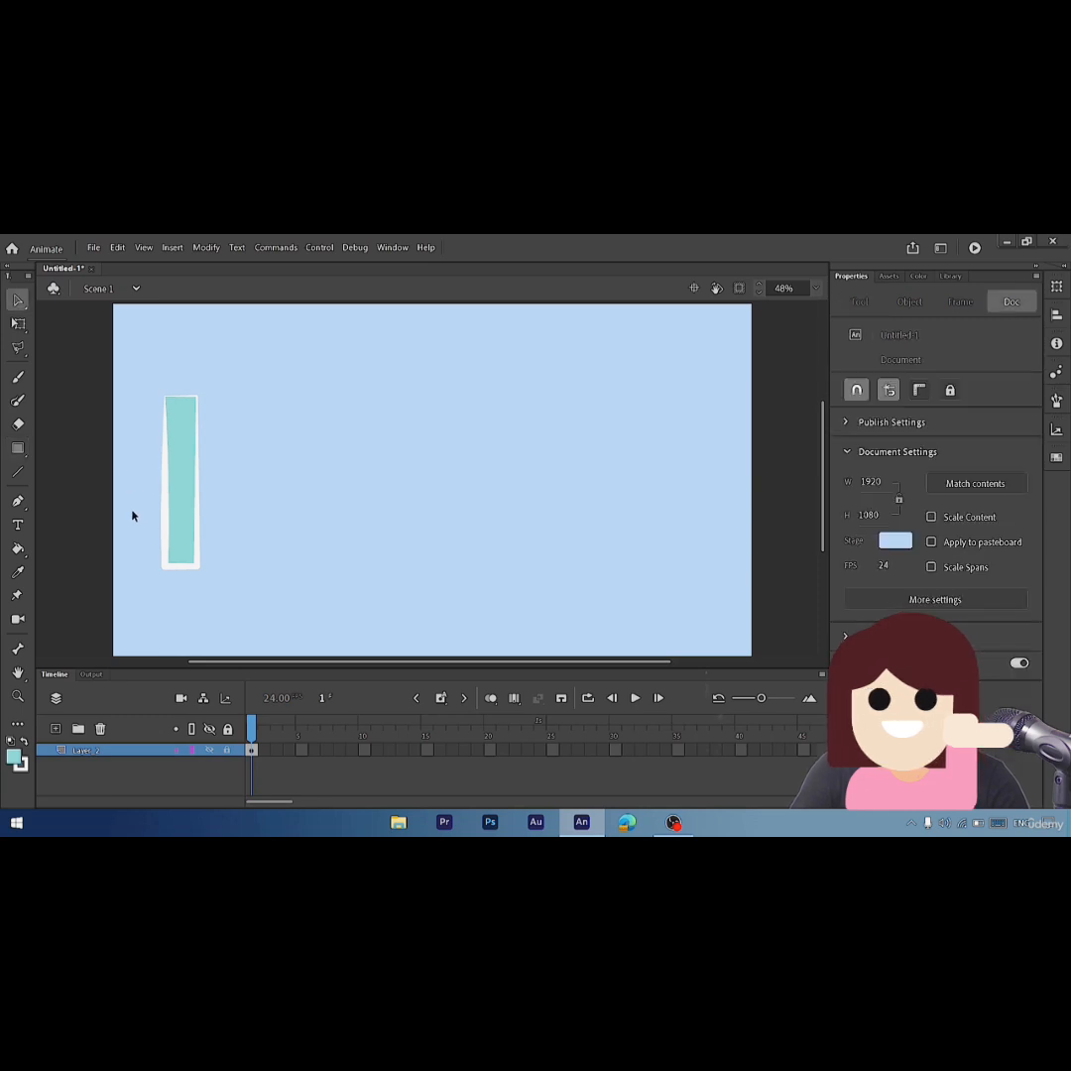
- Apply the uniform width profile to the rectangle's entire outline and set its stroke size to 11
click(164, 552)
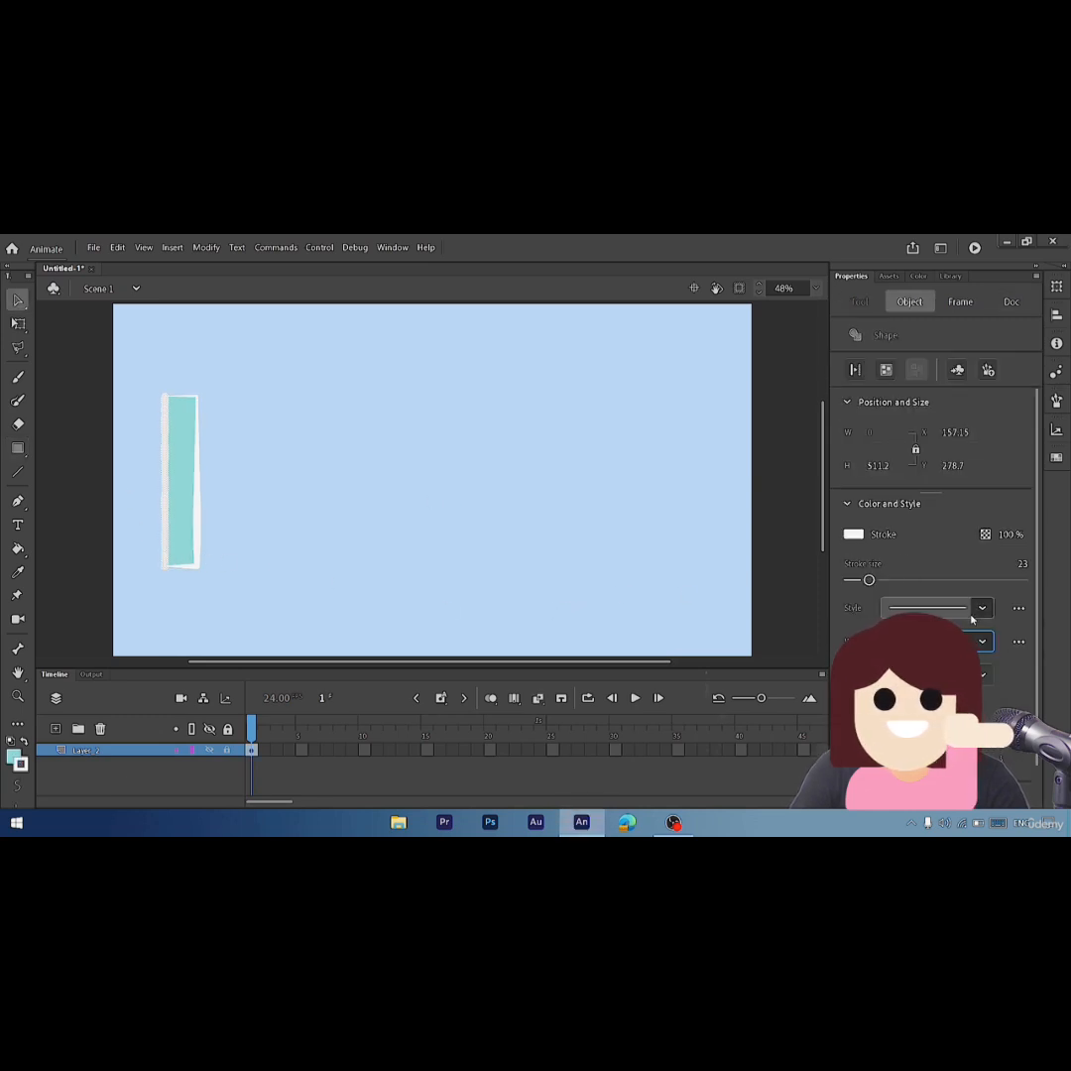
drag(292, 589, 125, 317)
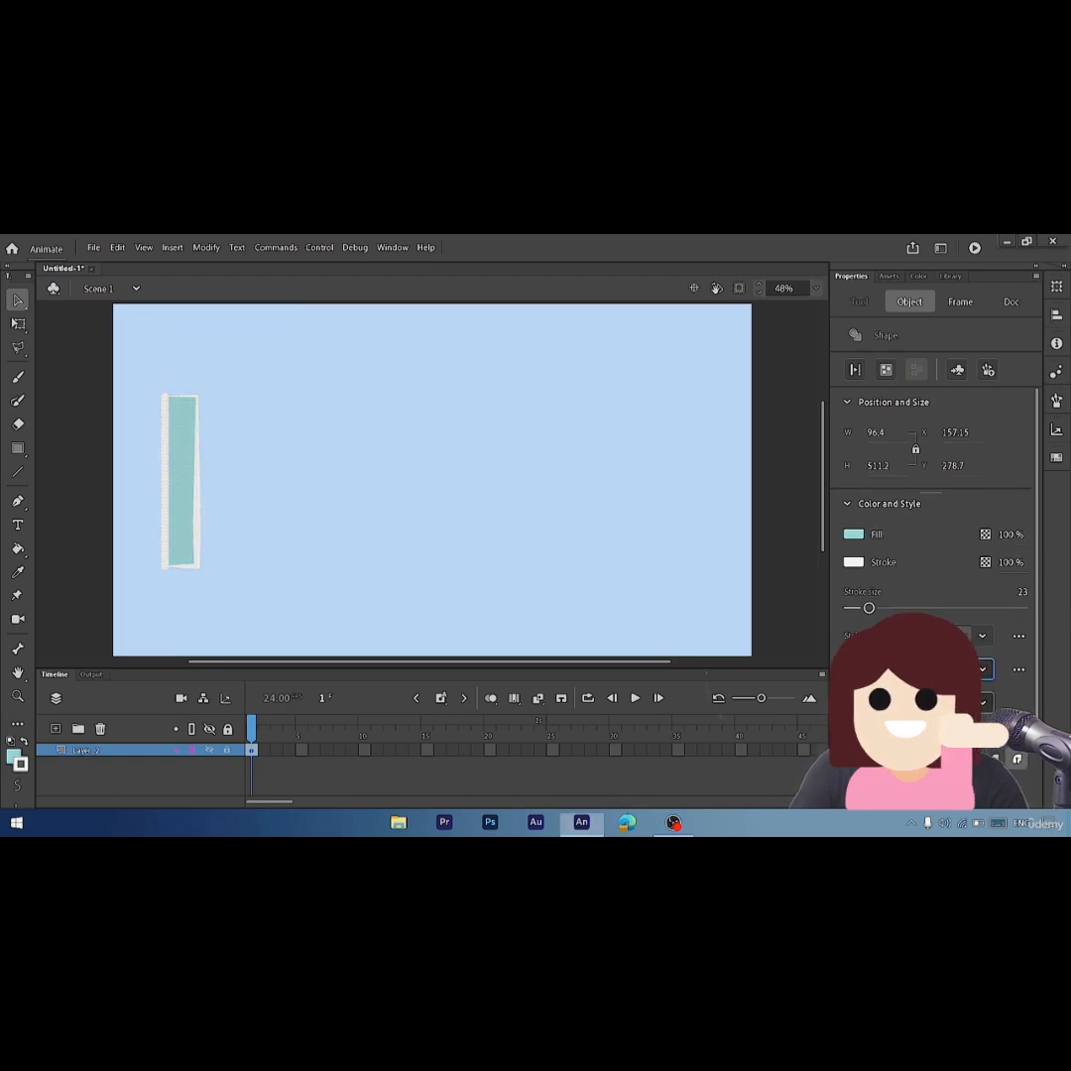
click(427, 485)
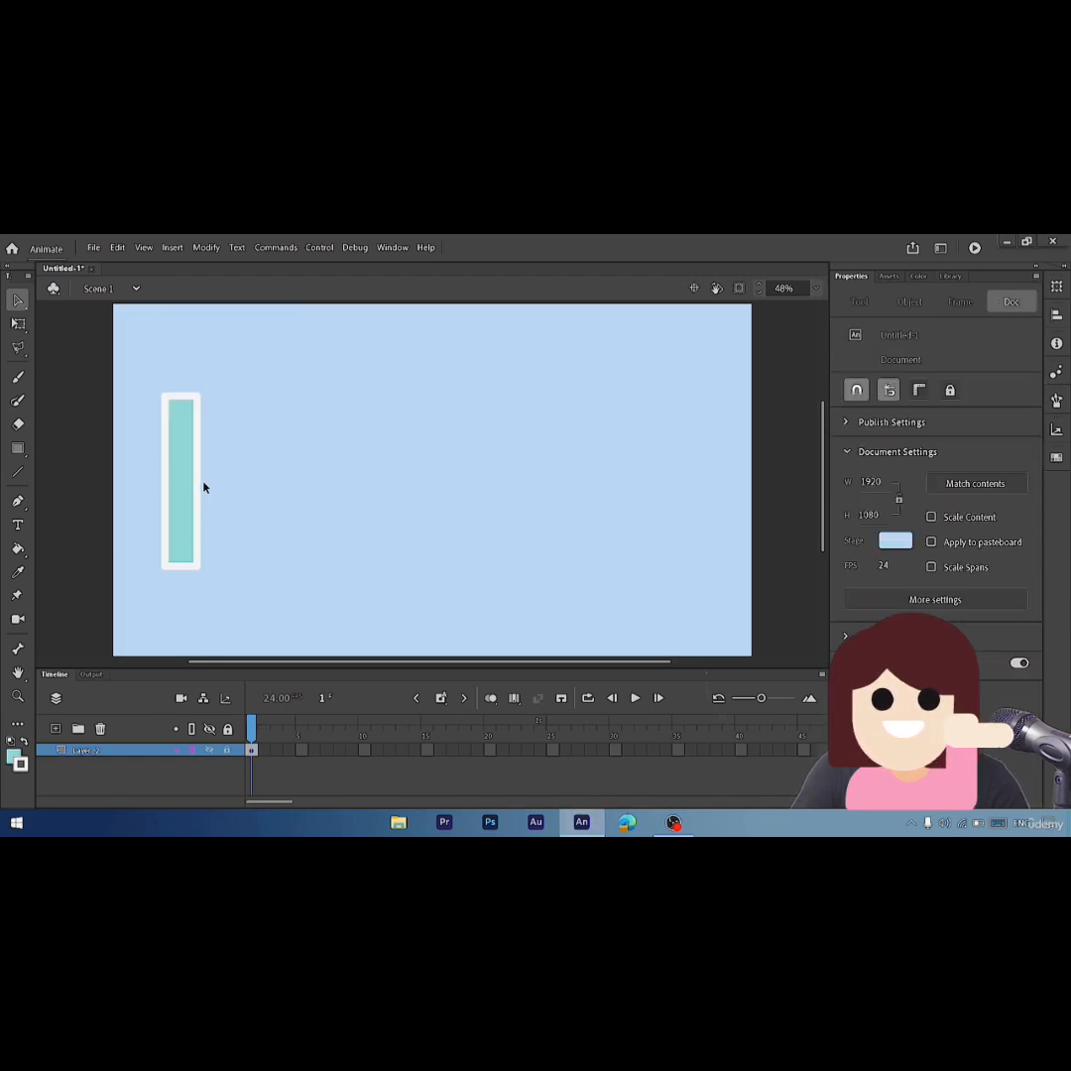
mouse_move(217, 601)
mouse_down()
mouse_move(129, 404)
mouse_move(133, 364)
mouse_up()
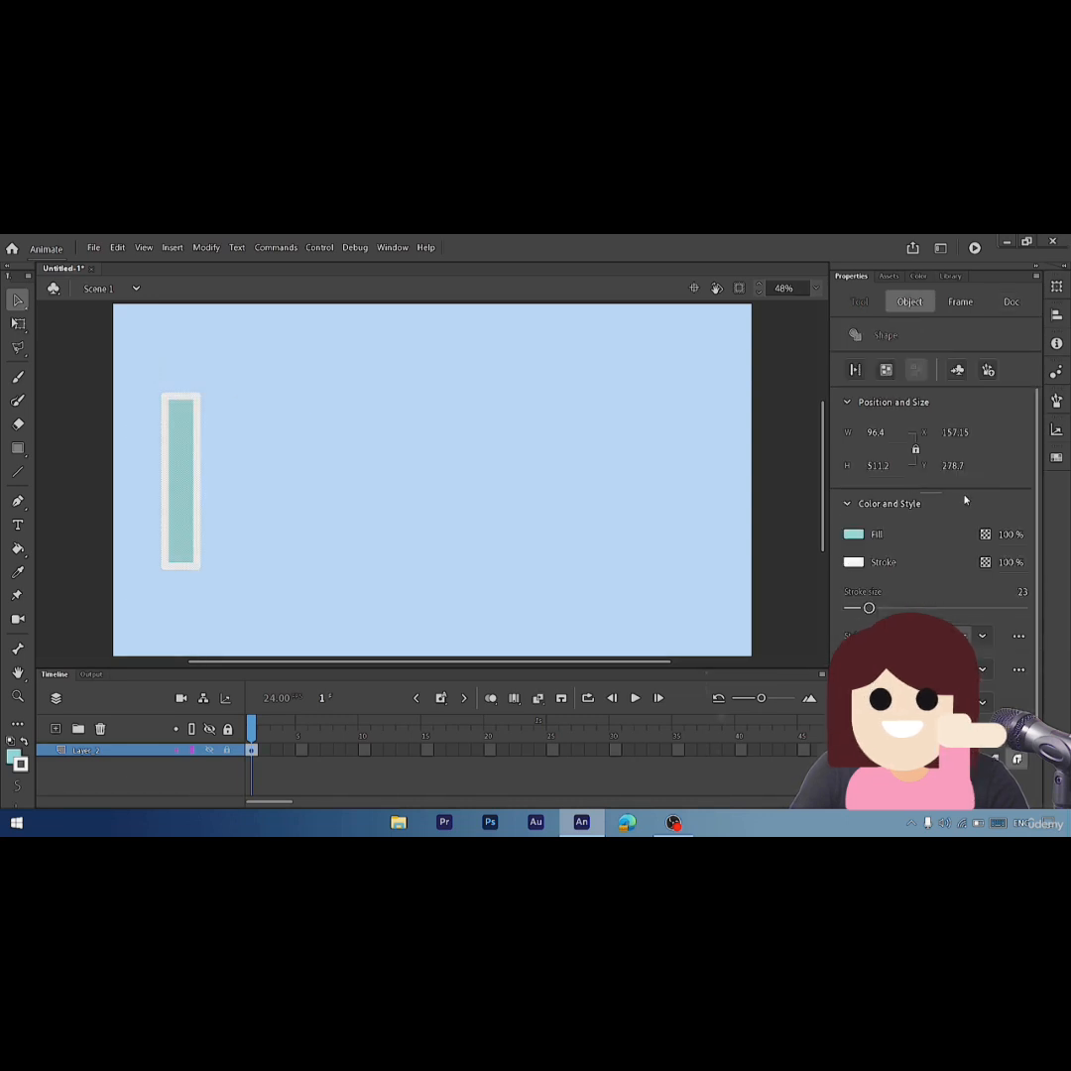
drag(868, 609, 859, 609)
click(372, 543)
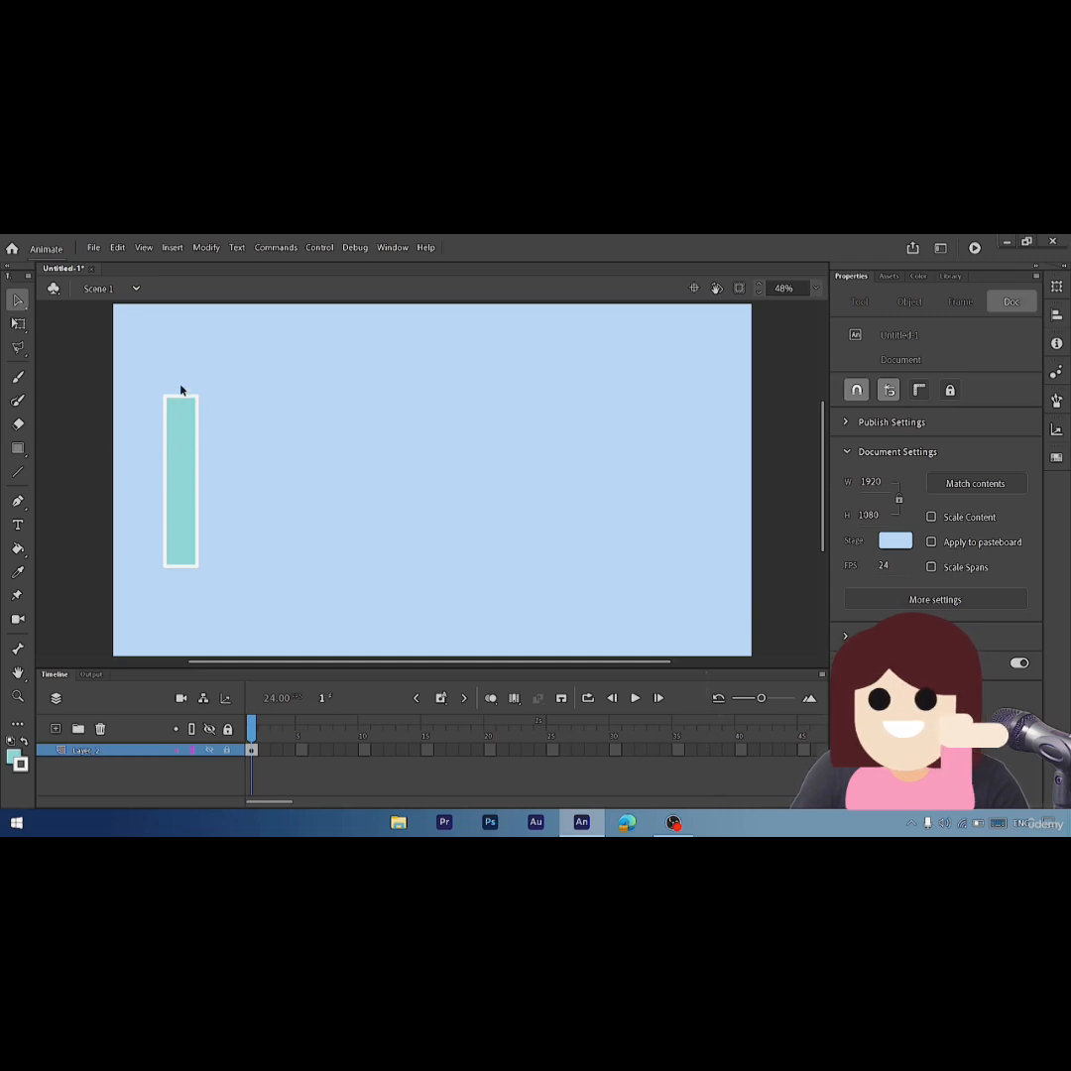
- Examine the stroke scale options for the whole rectangle without changing them
drag(237, 598, 151, 337)
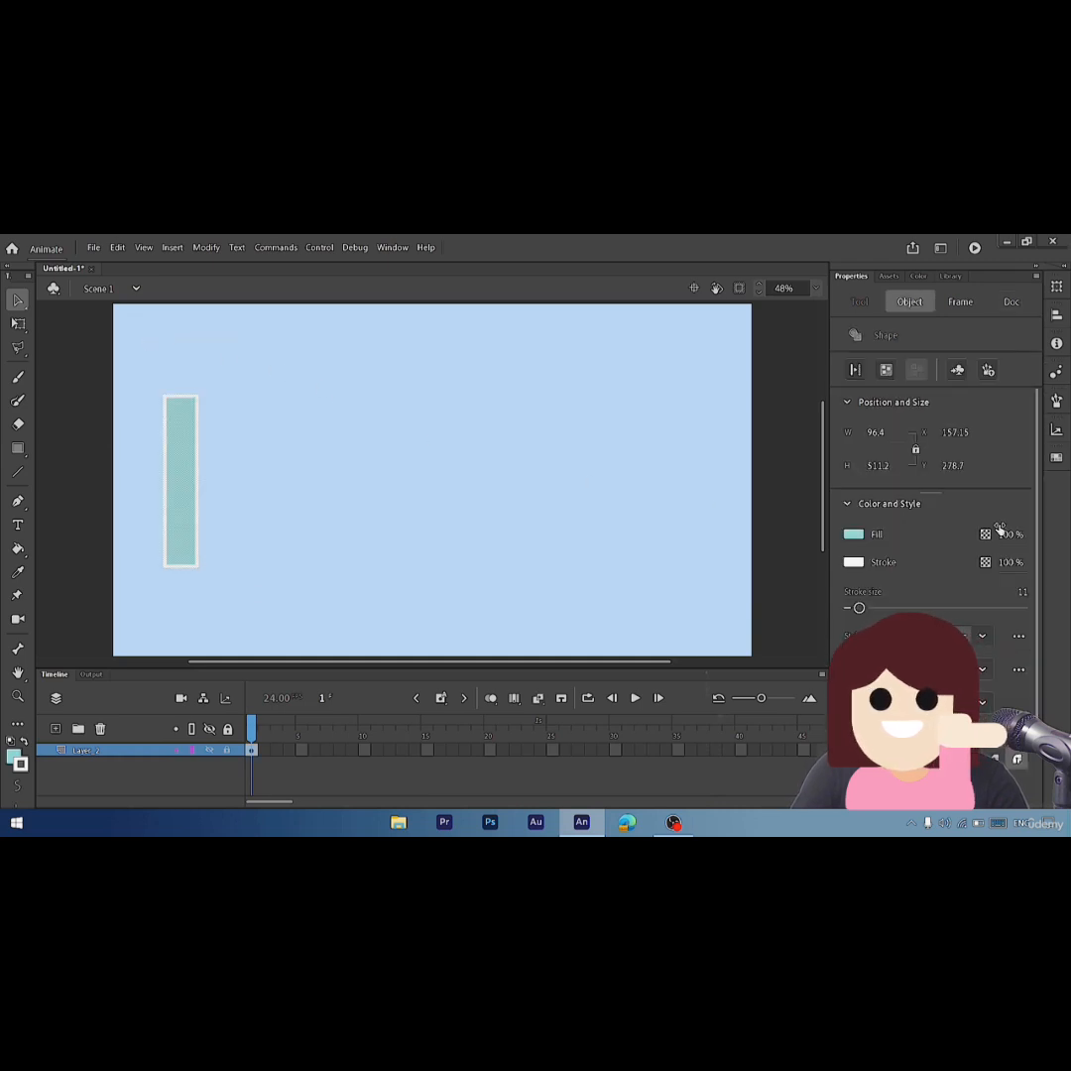
scroll(1040, 556, down, 2)
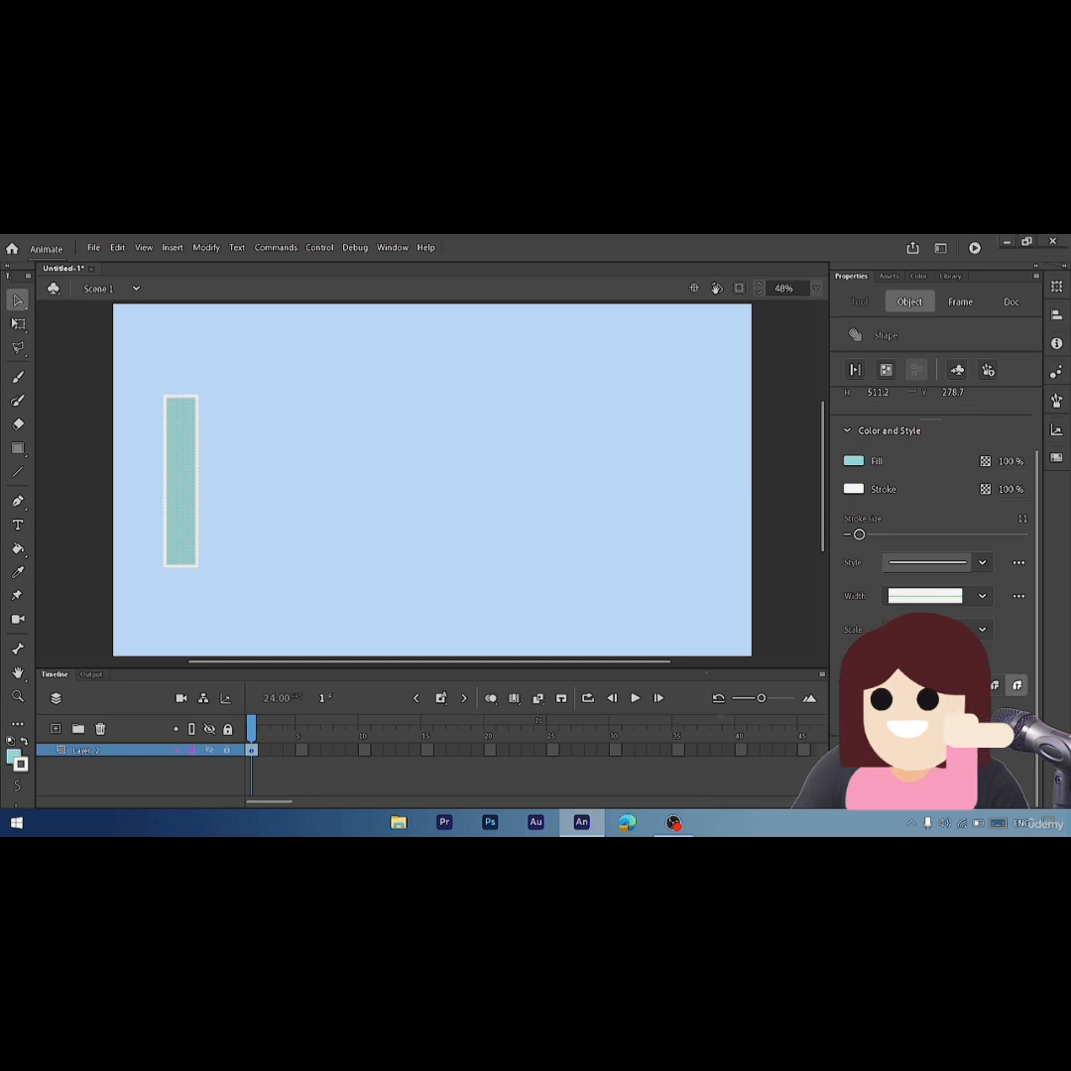
click(983, 631)
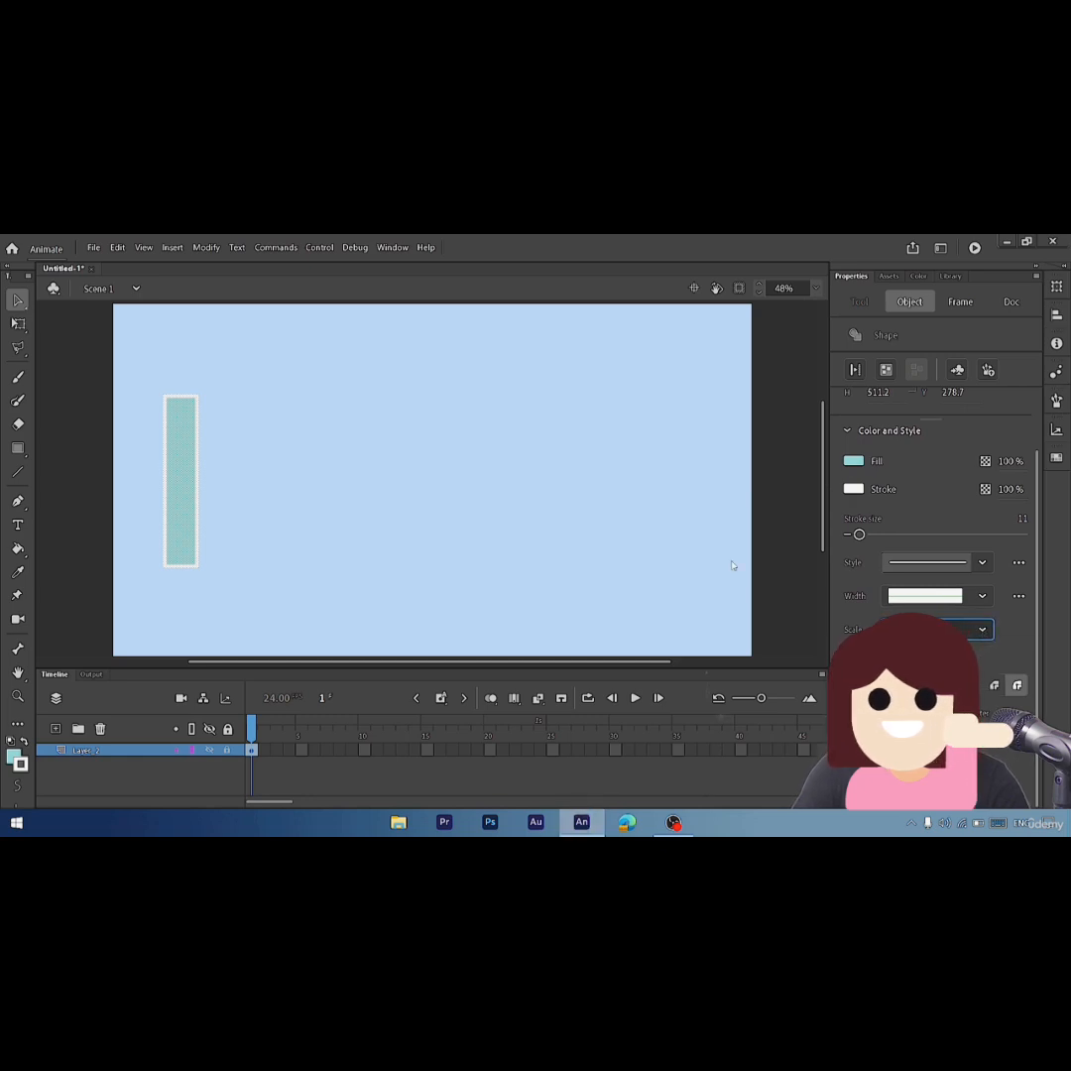
click(234, 382)
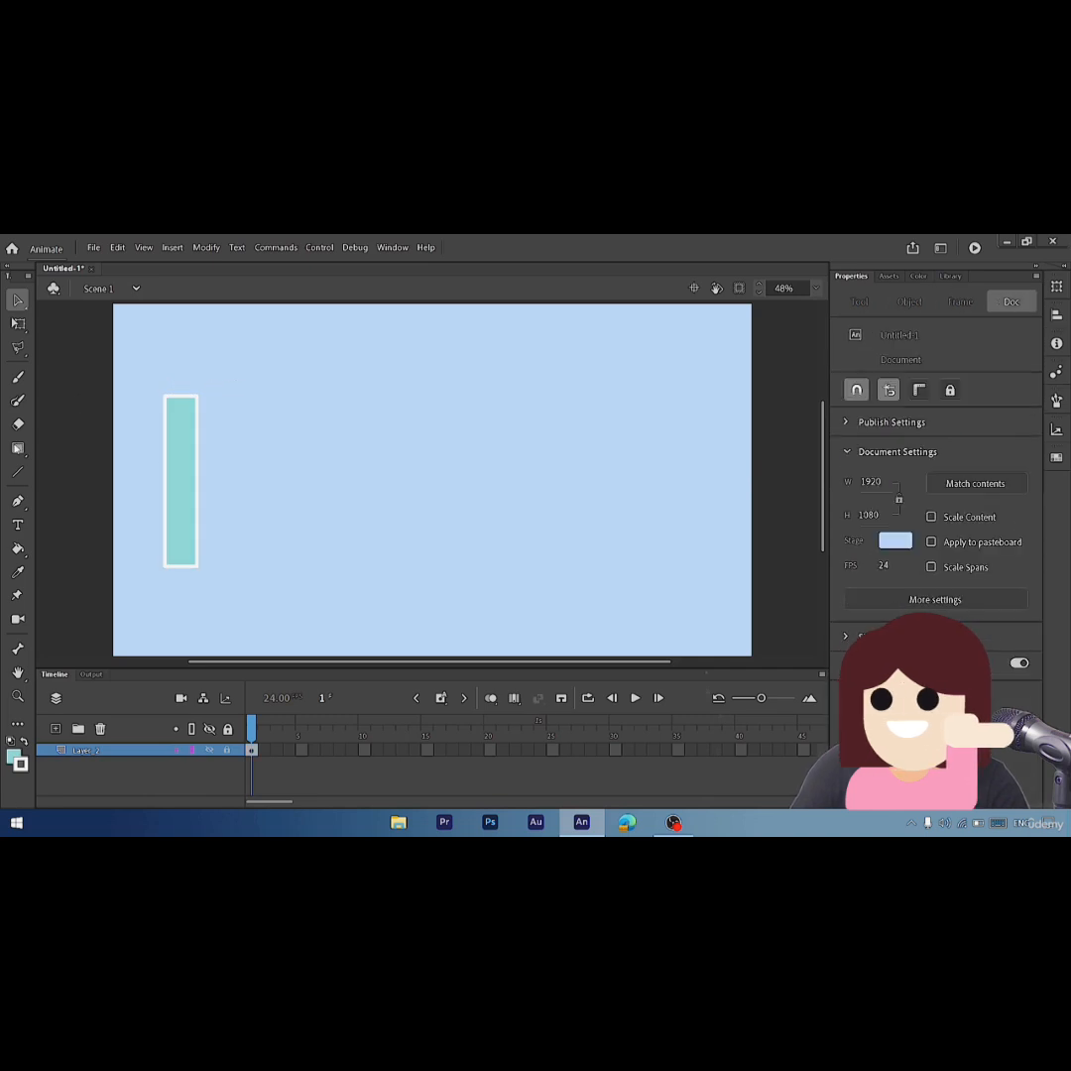
- Draw a pink rectangle primitive with a white outline, about 434 by 534 px, to the right of the turquoise bar
click(18, 447)
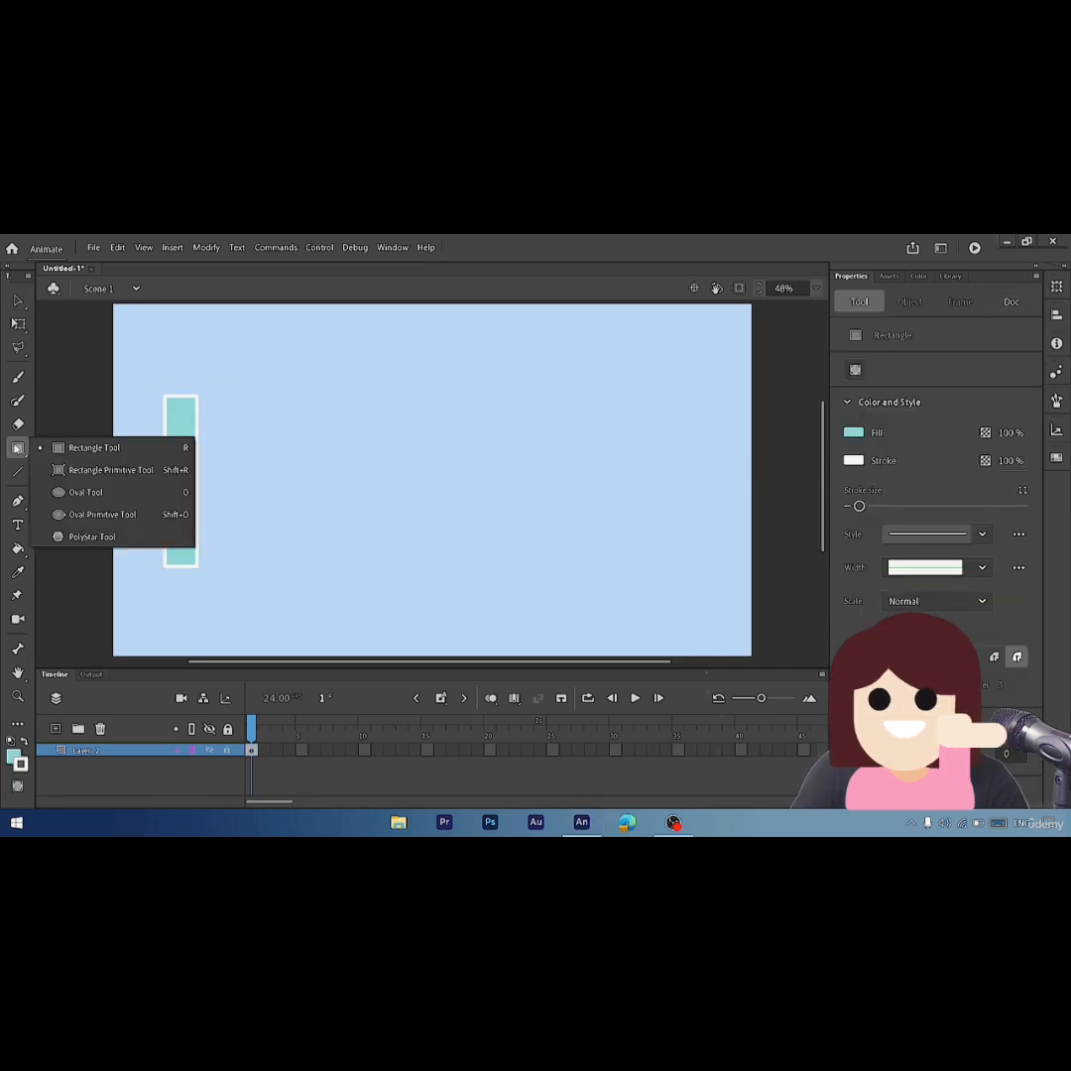
click(90, 471)
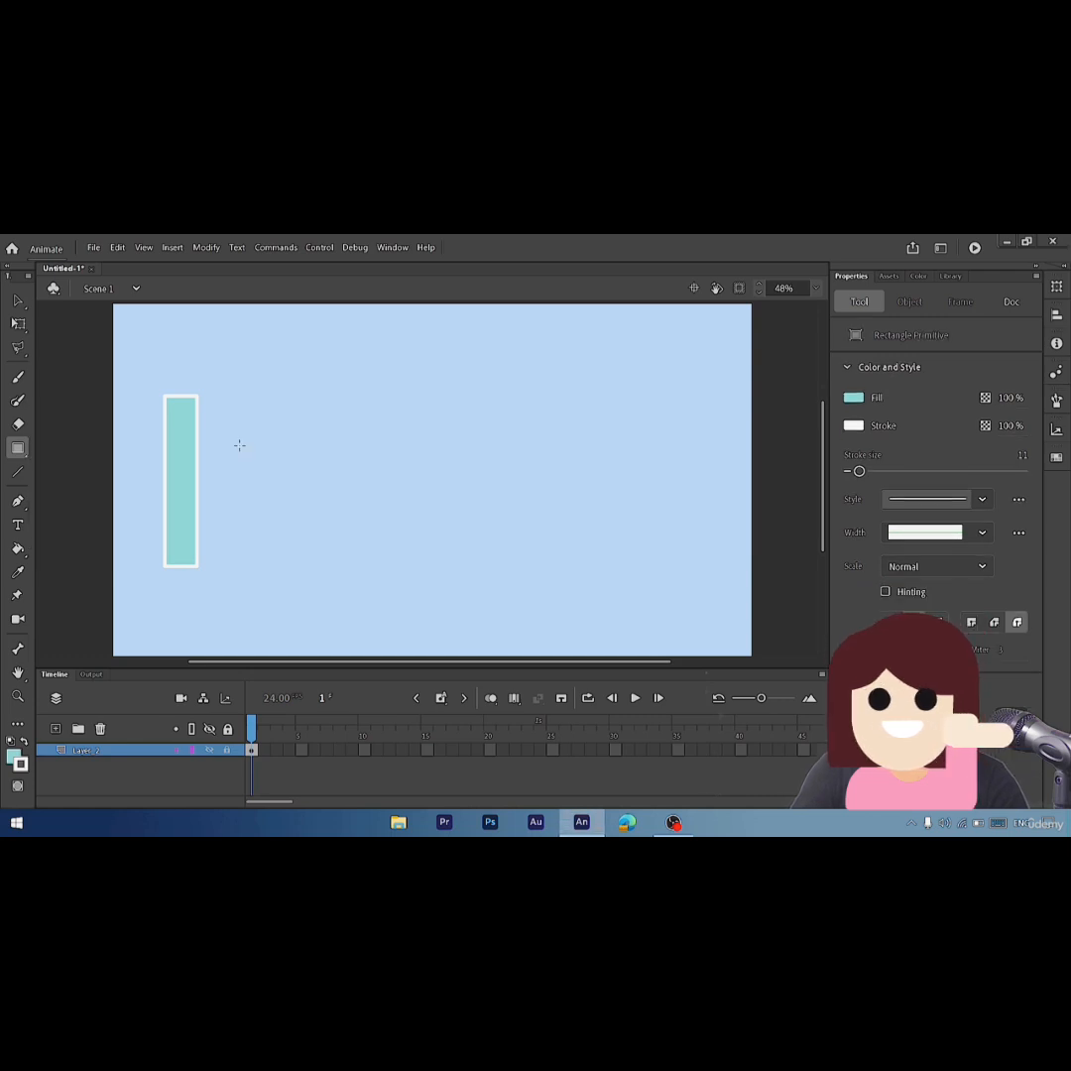
click(854, 399)
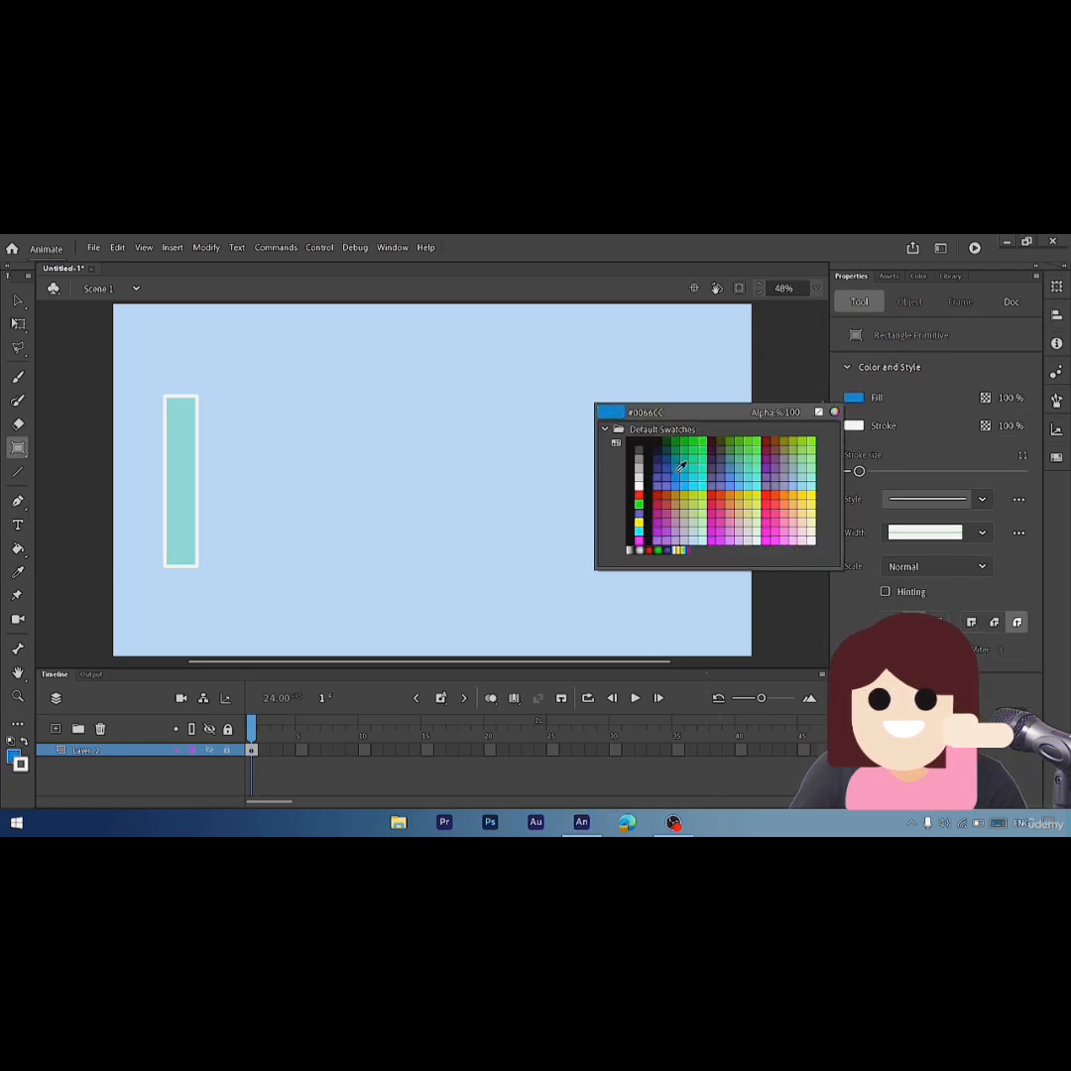
click(785, 505)
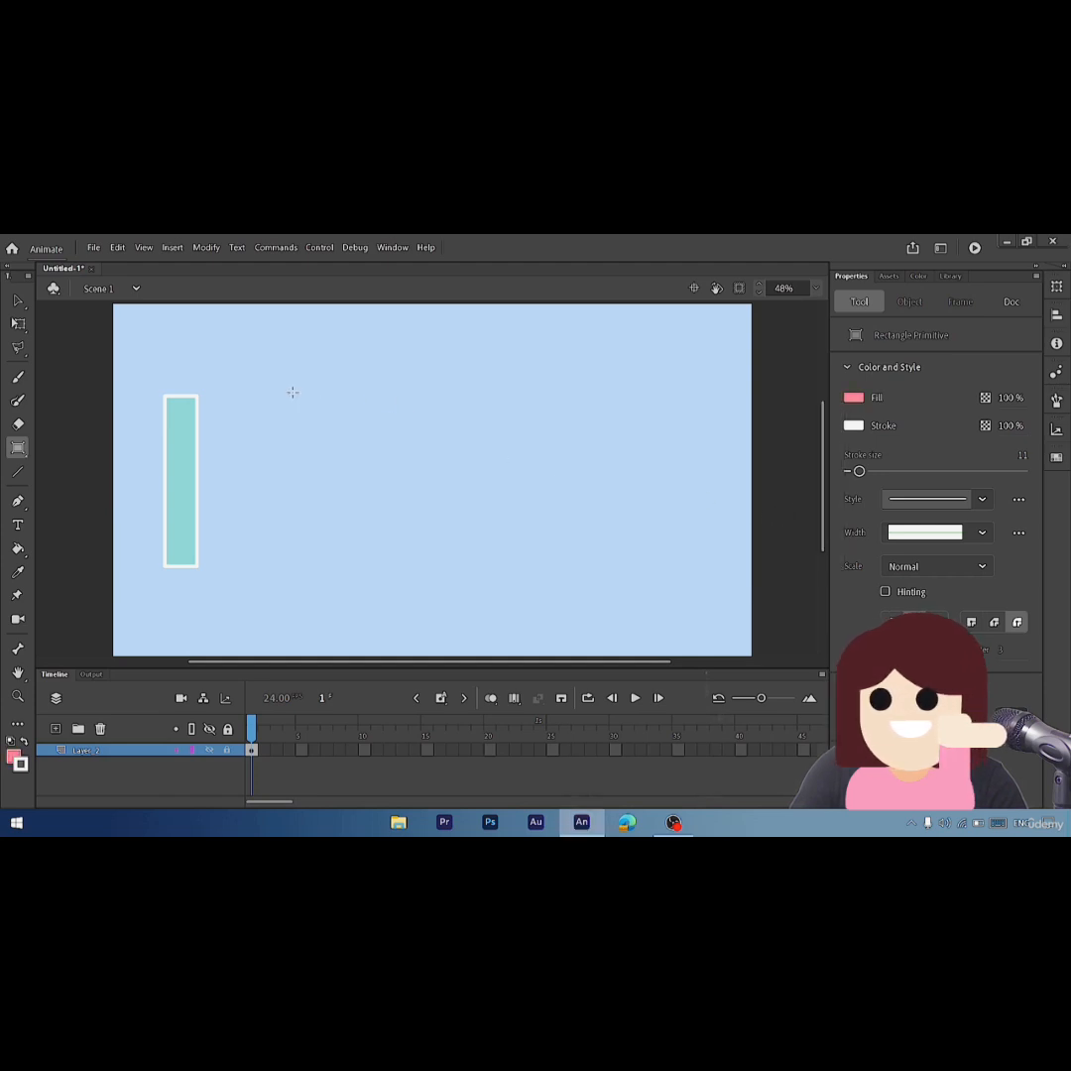
drag(291, 390, 437, 573)
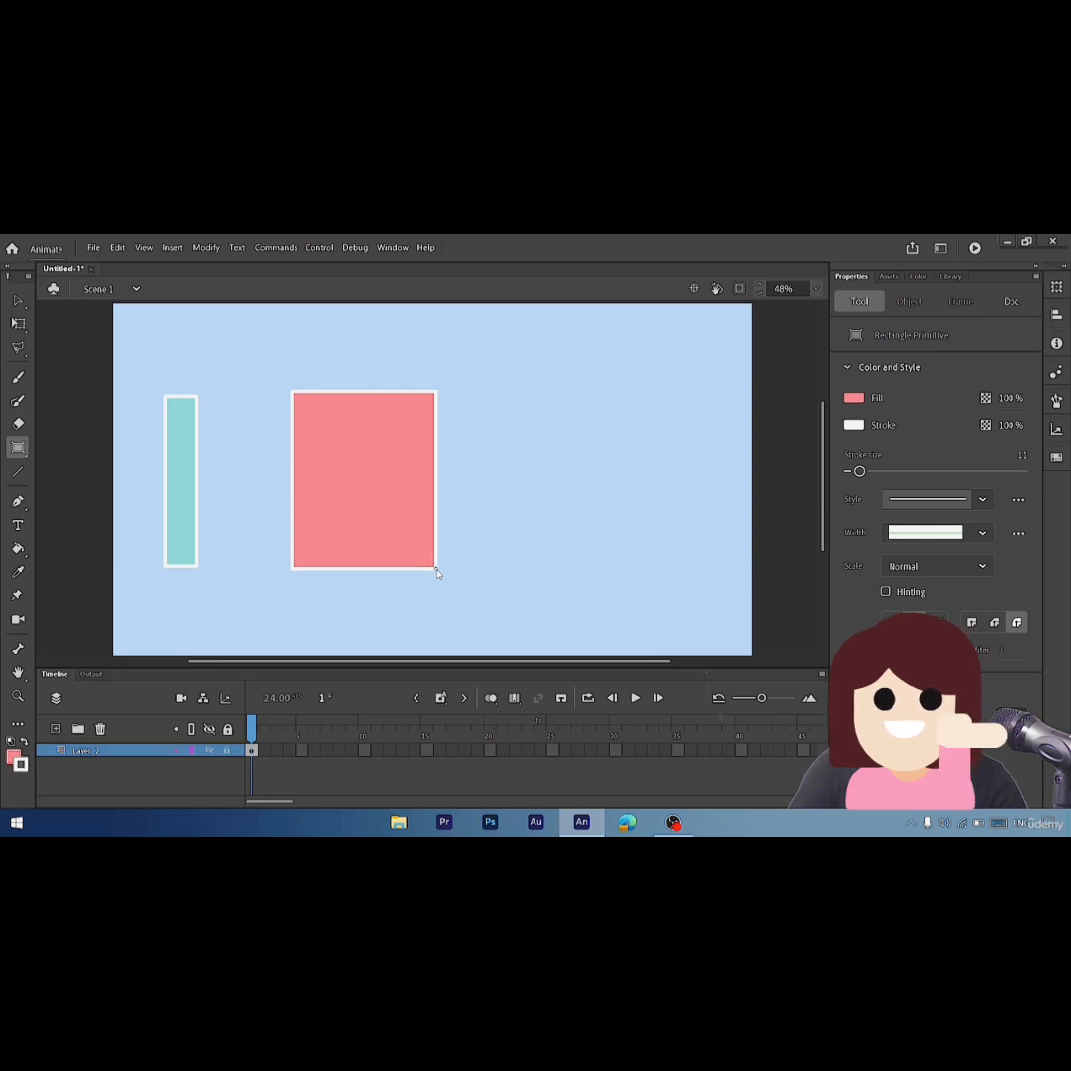
drag(437, 573, 437, 573)
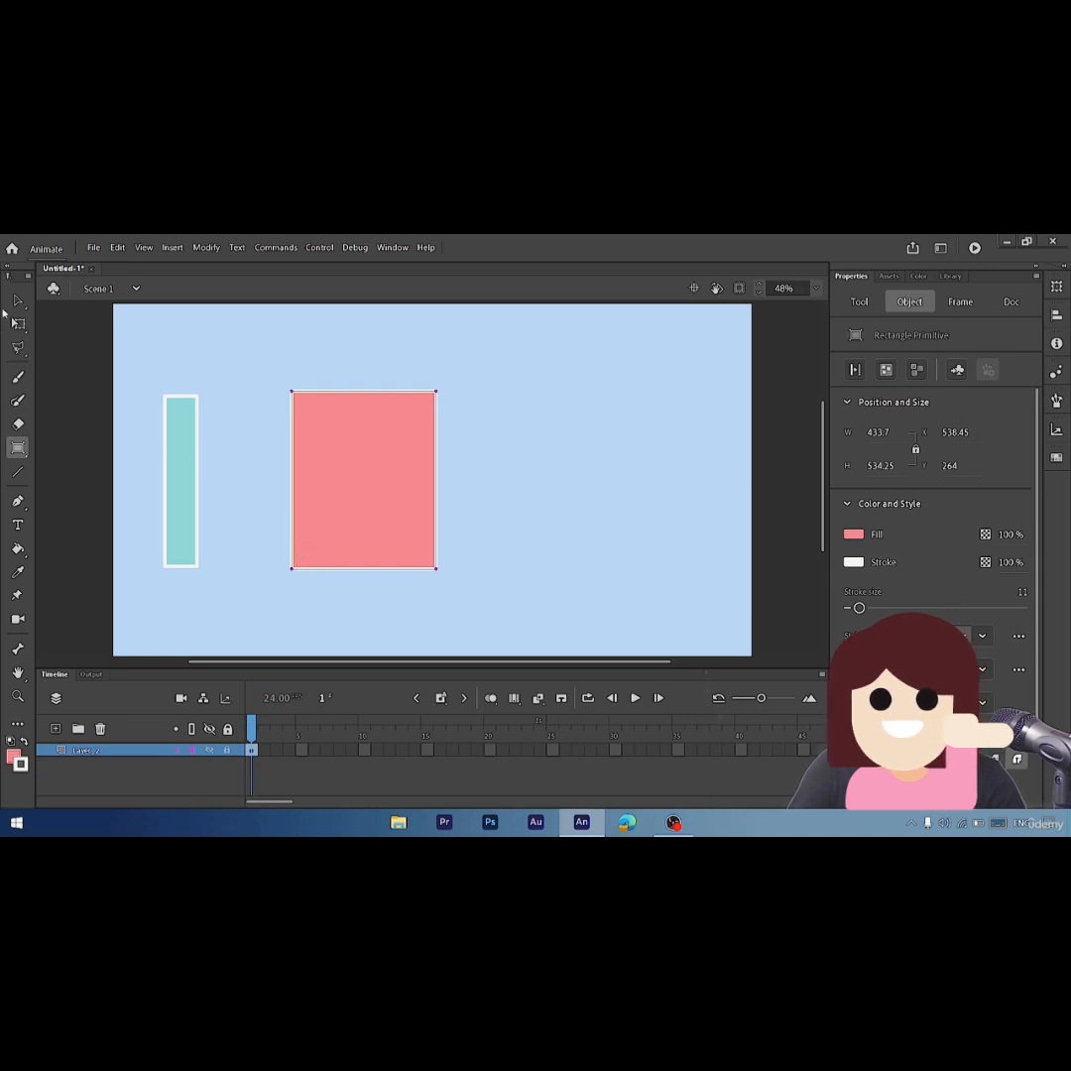
- Round all four corners of the pink rectangle primitive by pulling its corner points inward, and fine-tune the rounding
click(16, 299)
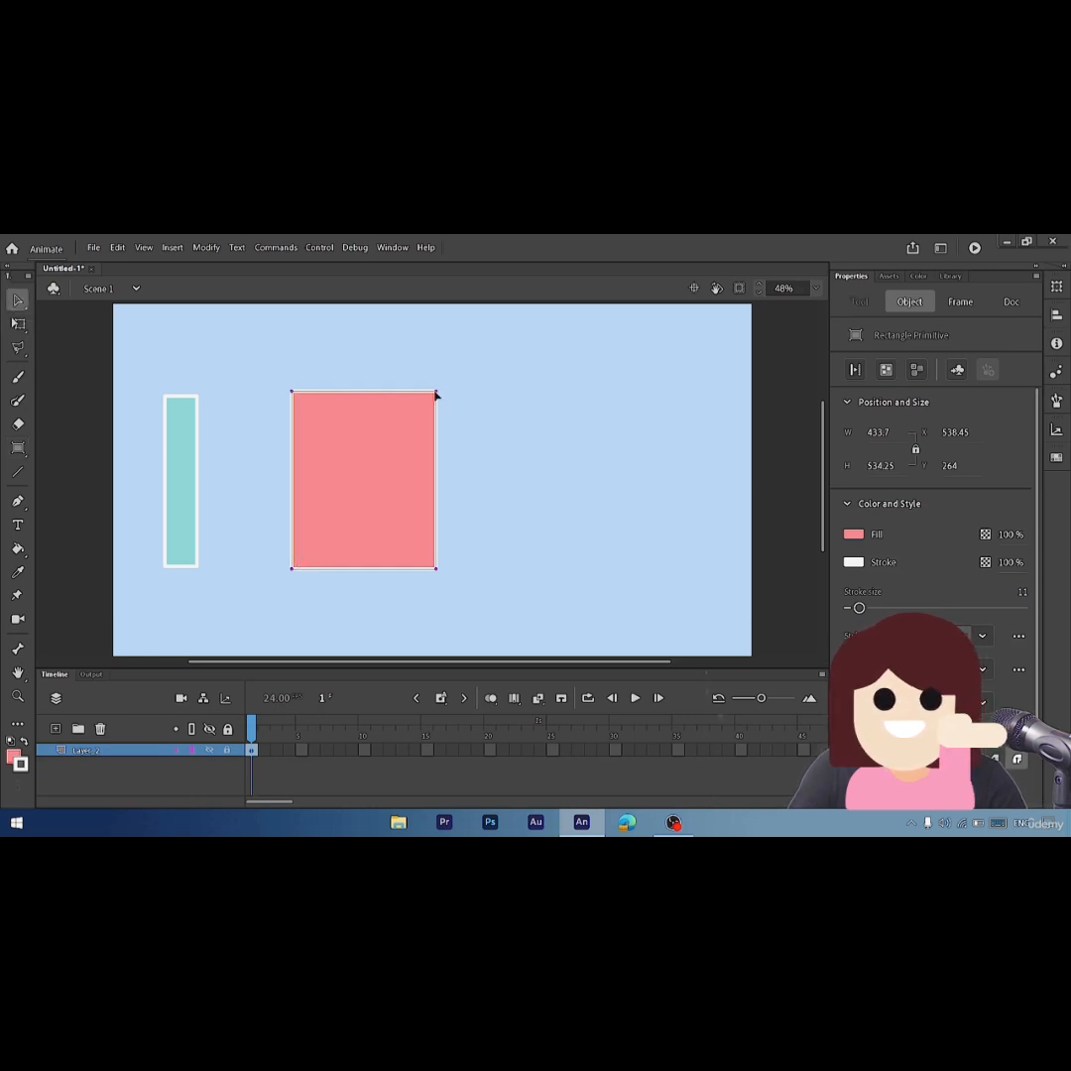
drag(436, 395, 403, 433)
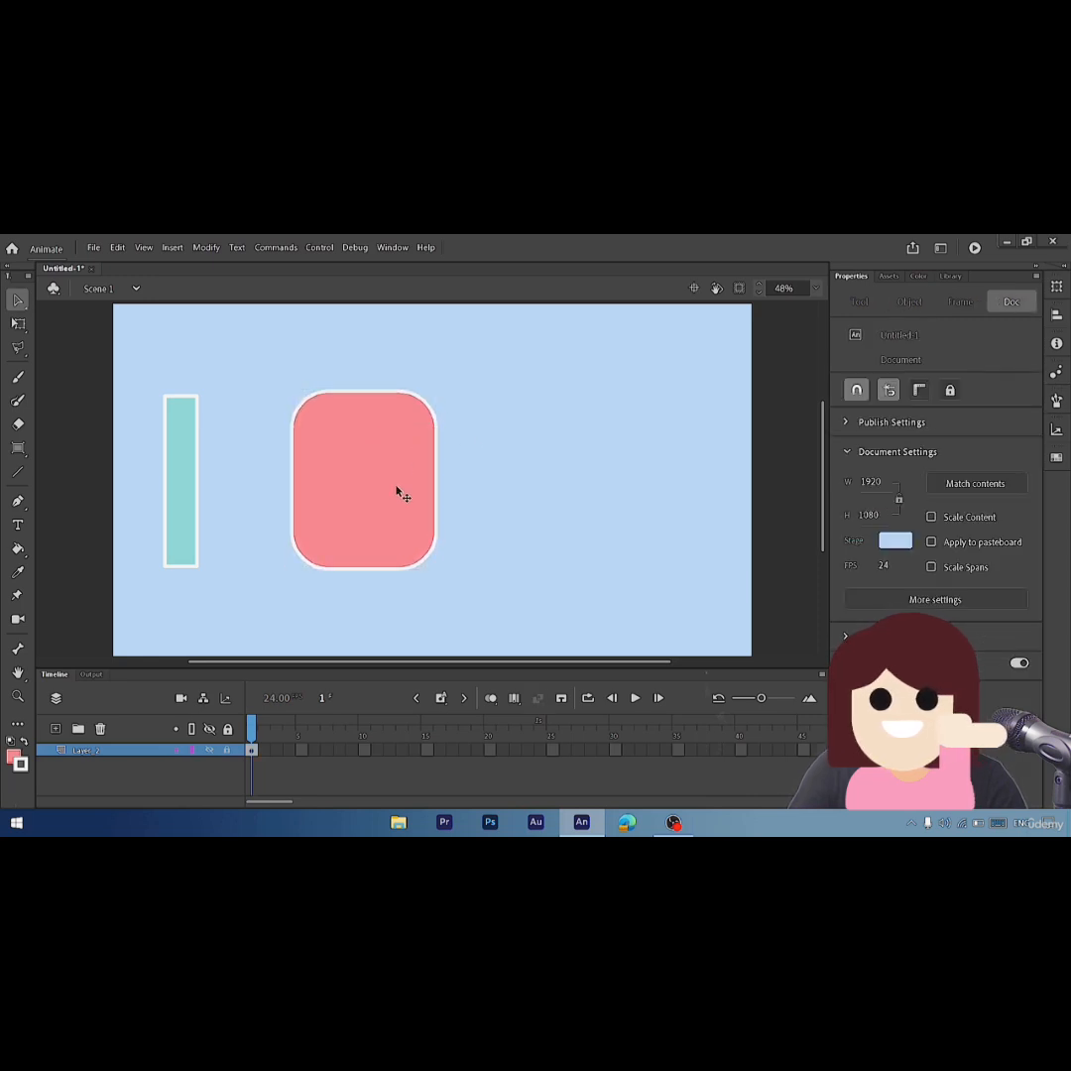
mouse_move(121, 381)
mouse_down()
mouse_move(232, 586)
mouse_move(232, 575)
mouse_up()
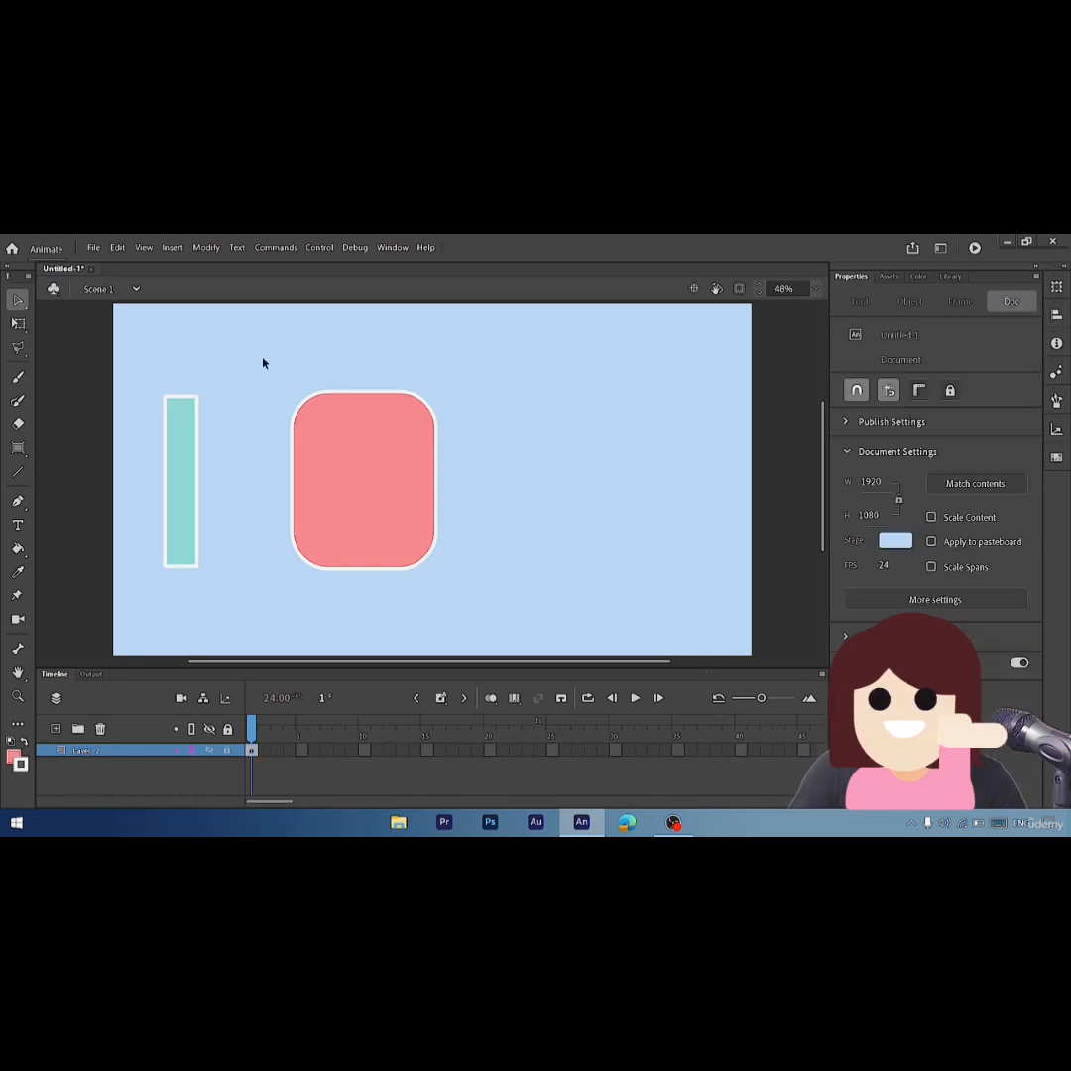
drag(263, 360, 488, 592)
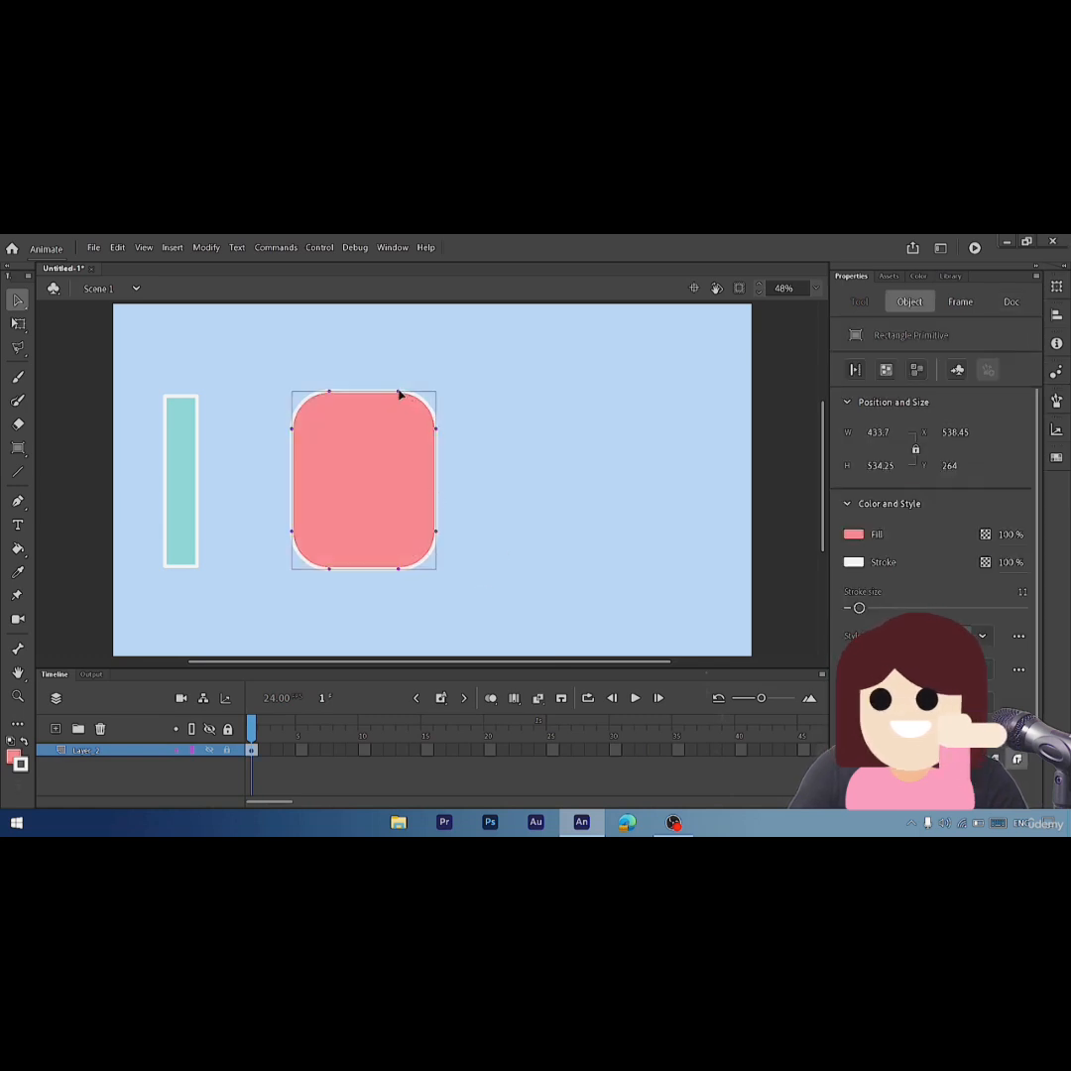
drag(398, 394, 397, 486)
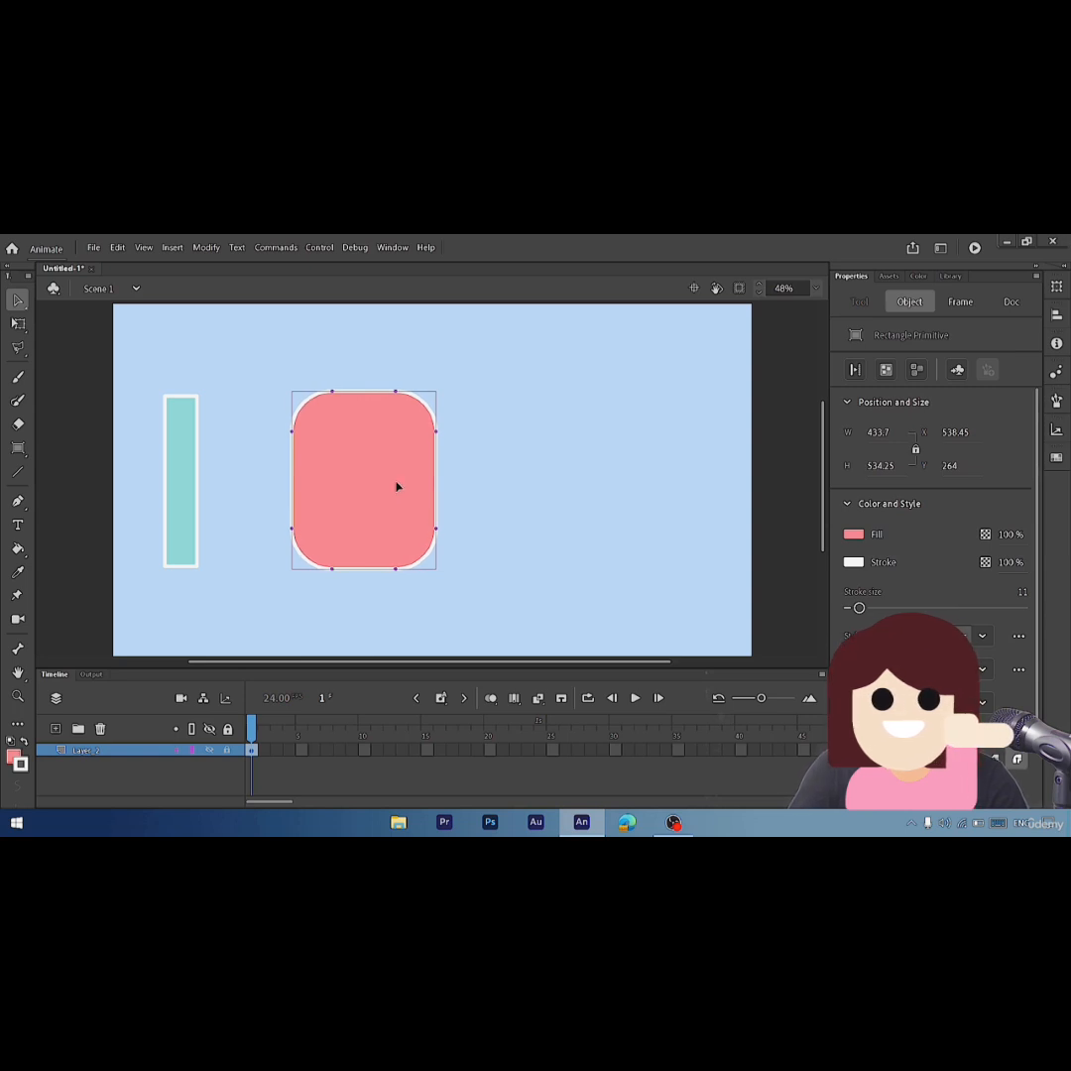
click(613, 471)
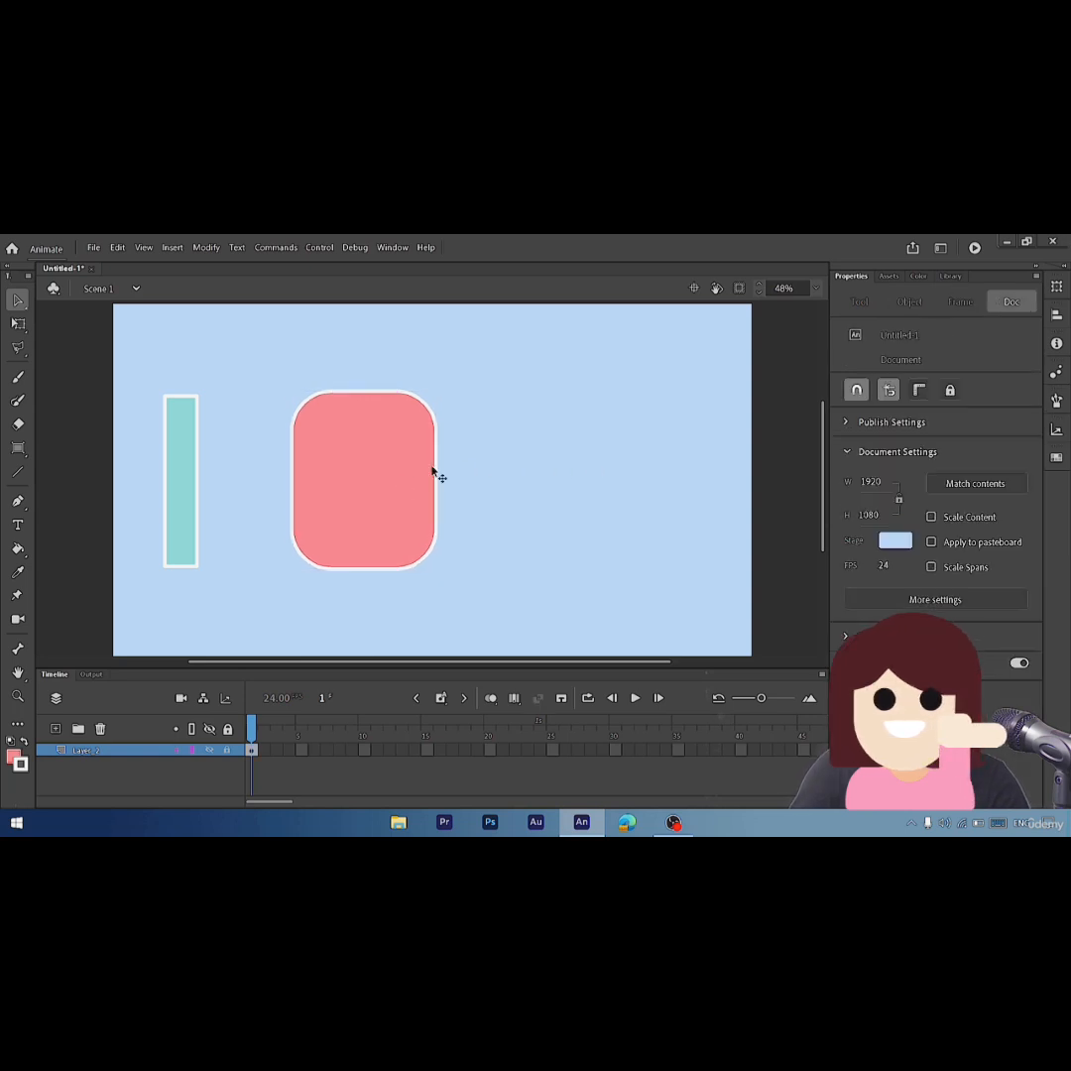
- Draw a pink circle with a white outline to the right of the rounded rectangle using the Oval Tool
click(20, 449)
click(19, 449)
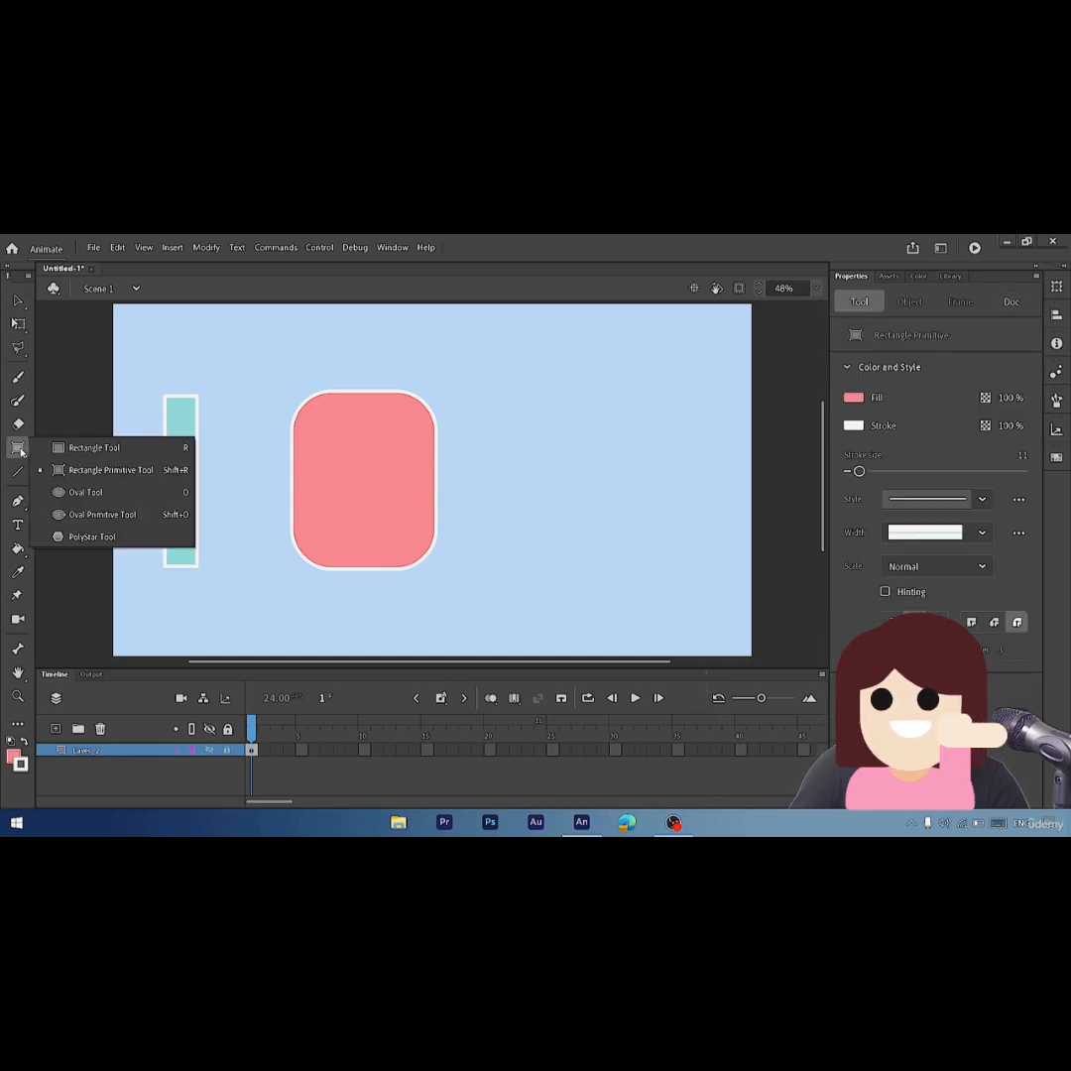
click(86, 491)
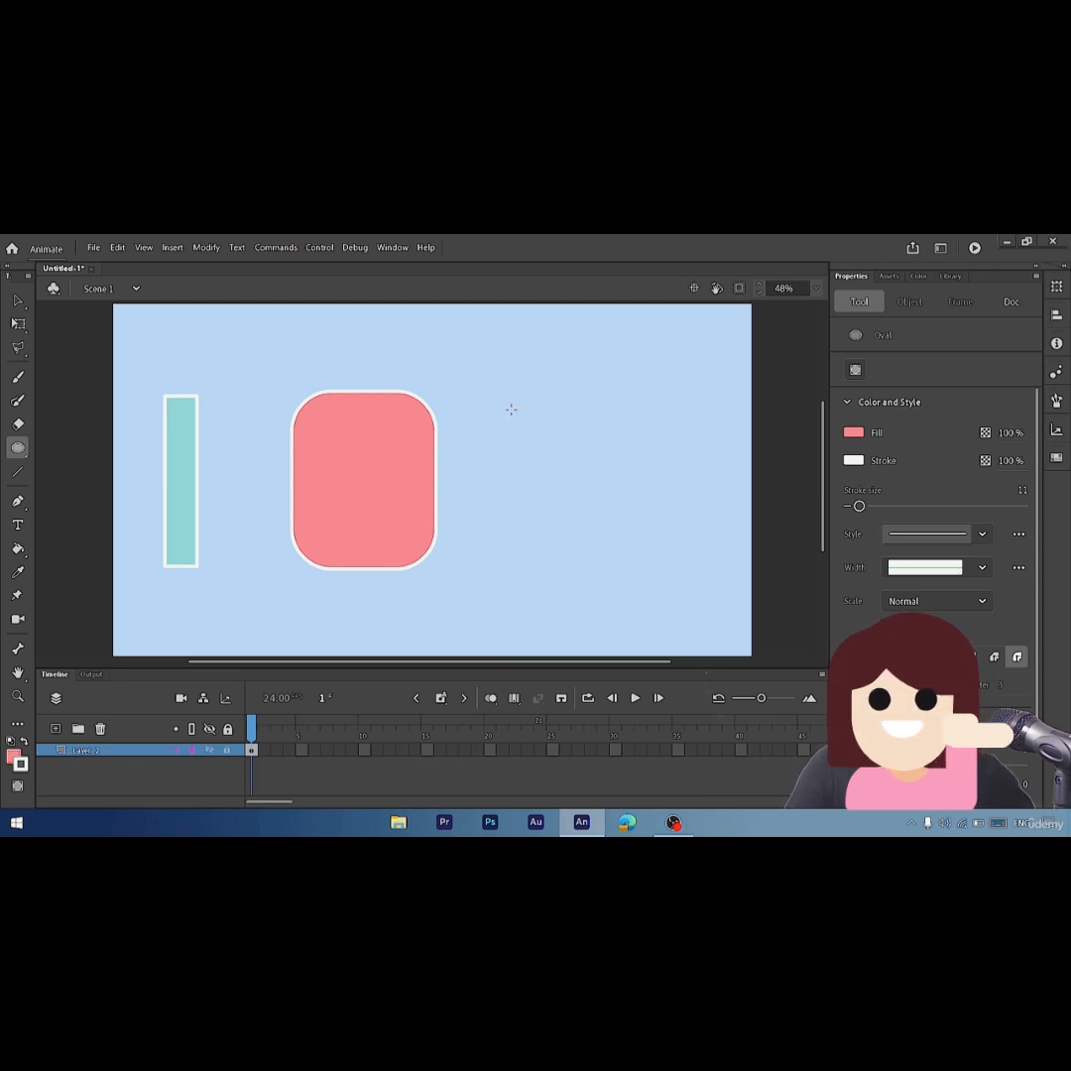
mouse_move(511, 408)
mouse_down()
mouse_move(635, 556)
mouse_move(614, 530)
mouse_move(581, 533)
mouse_move(606, 566)
mouse_up()
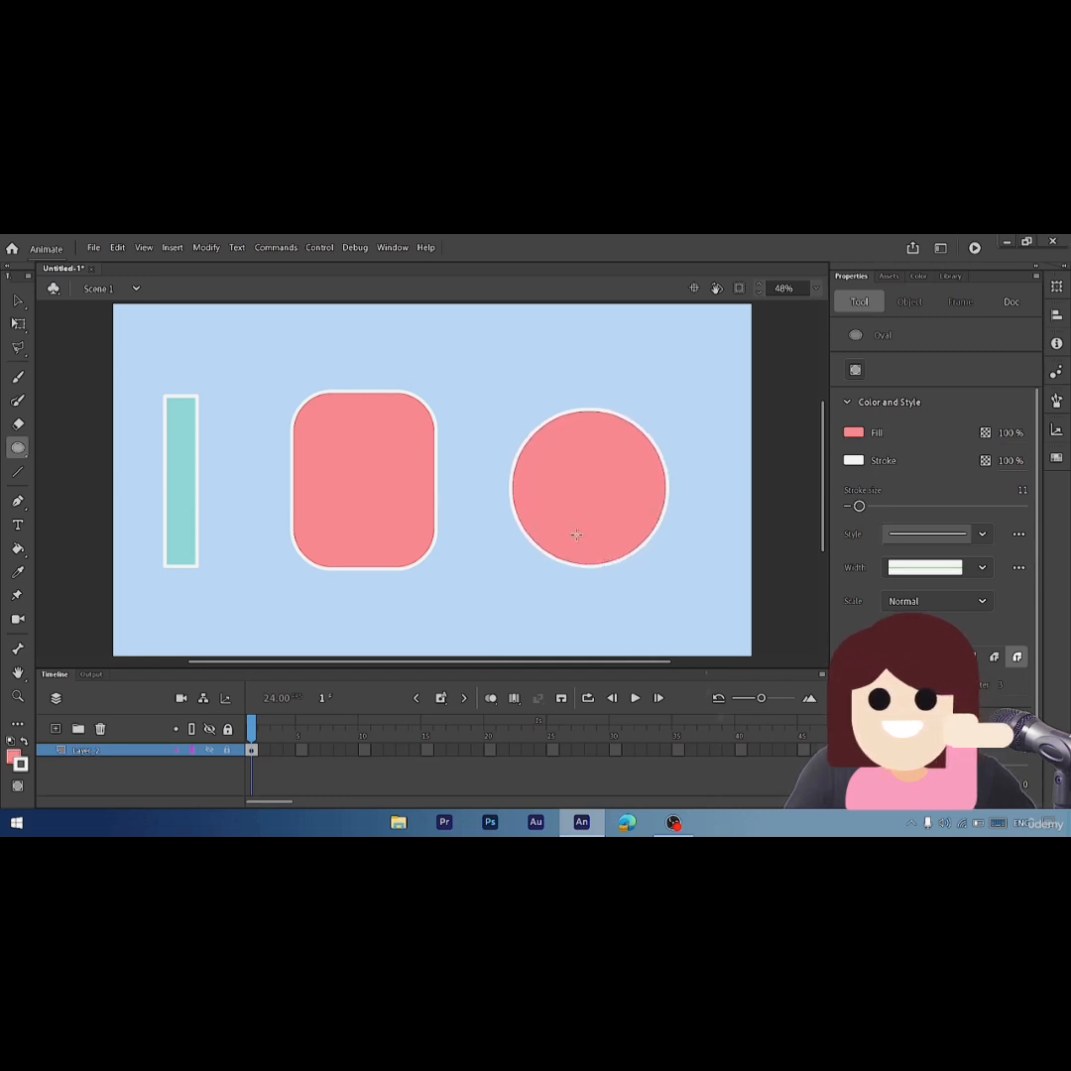
- Undo the last circle and draw a wide oval, a narrow upright oval and a small circle on the stage
key(ctrl+z)
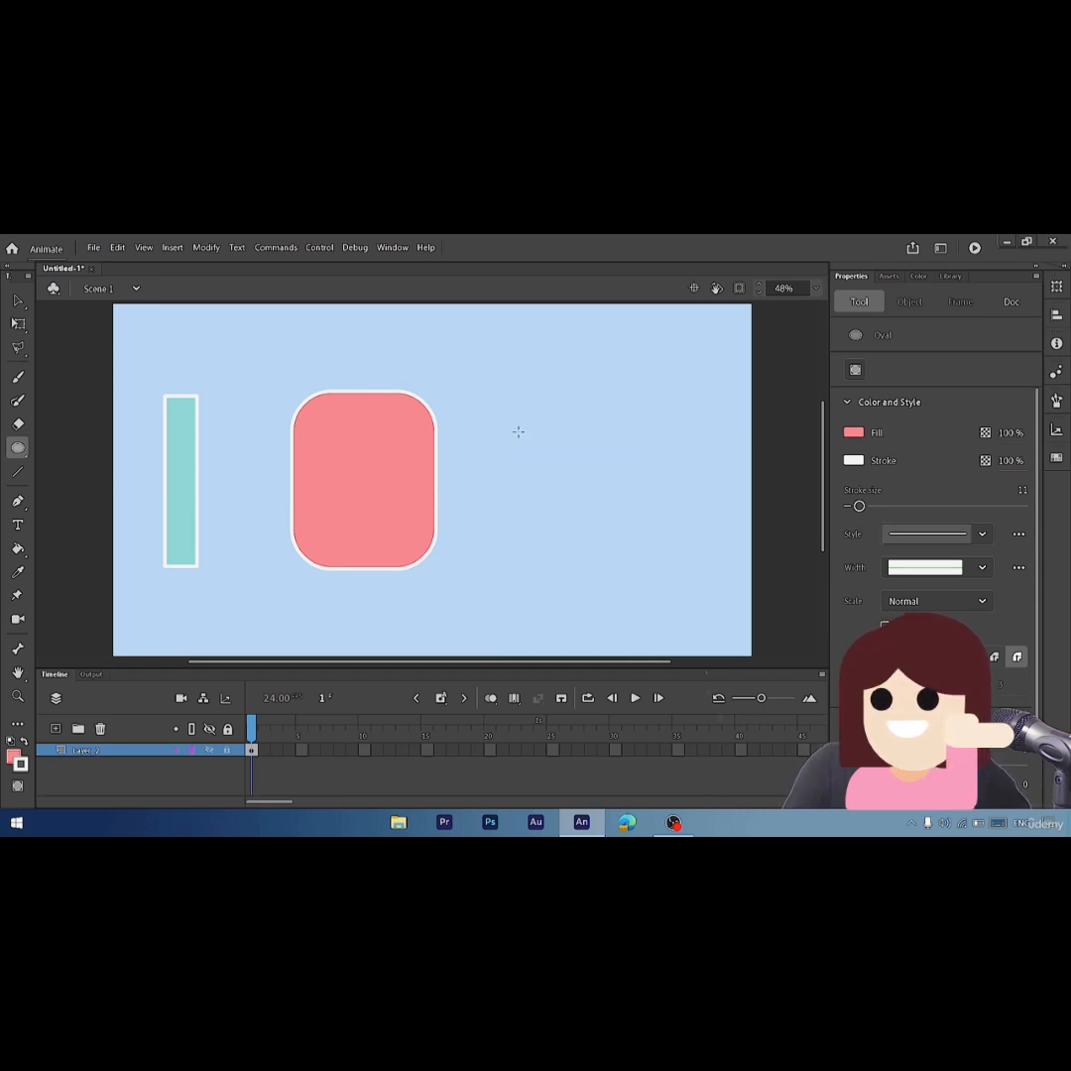
mouse_move(516, 420)
mouse_down()
mouse_move(530, 445)
mouse_move(682, 528)
mouse_up()
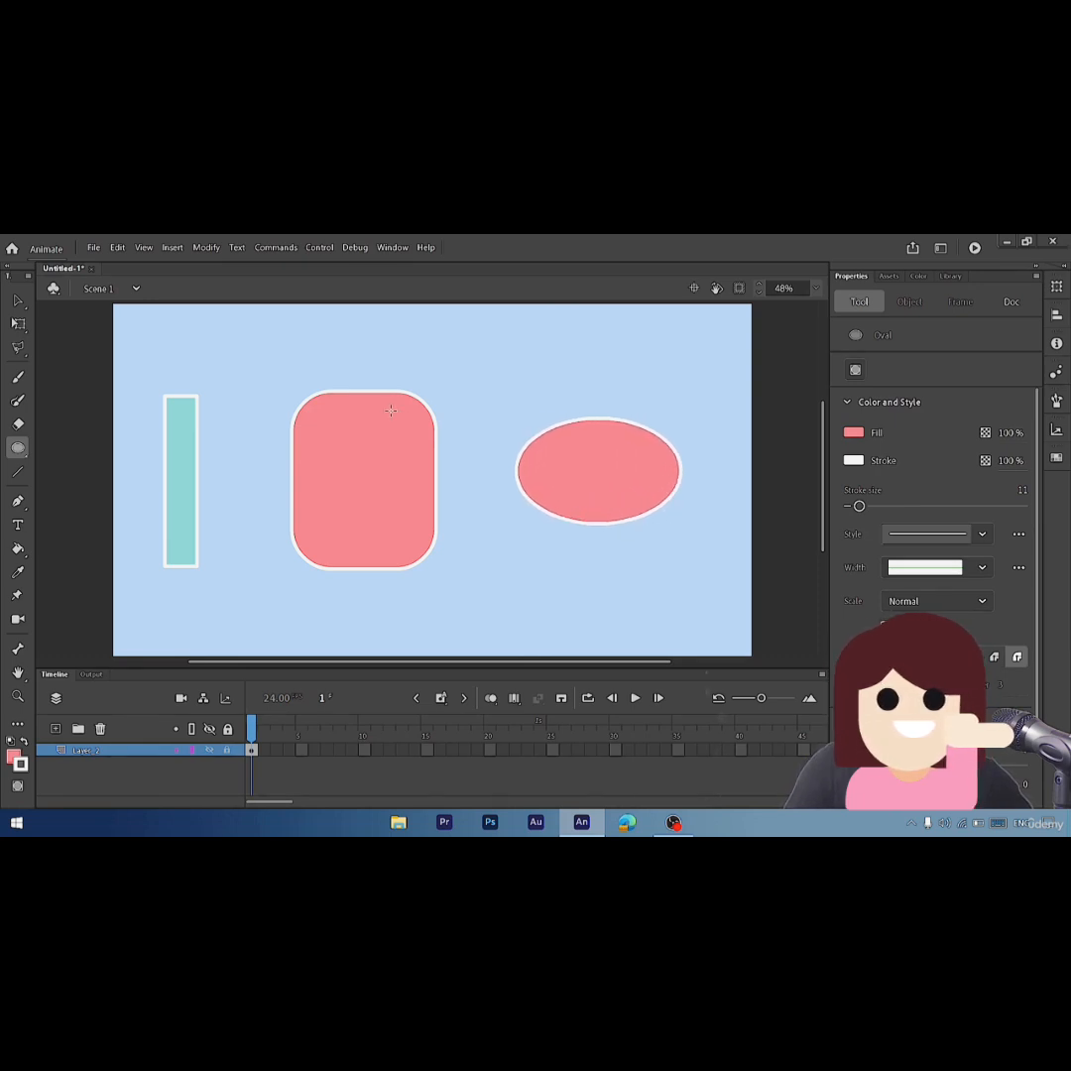
drag(471, 363, 500, 557)
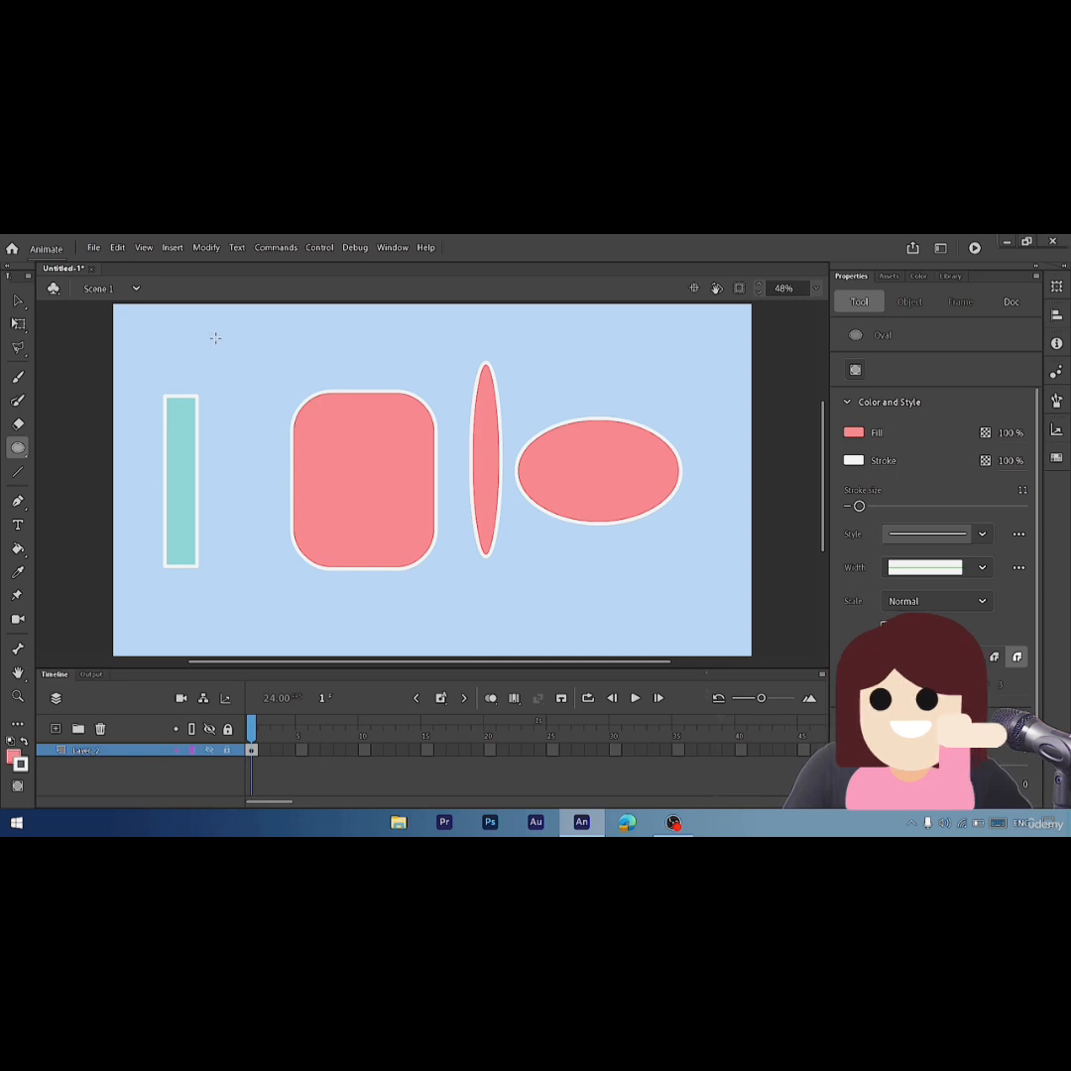
mouse_move(210, 335)
mouse_down()
mouse_move(305, 430)
mouse_move(288, 423)
mouse_up()
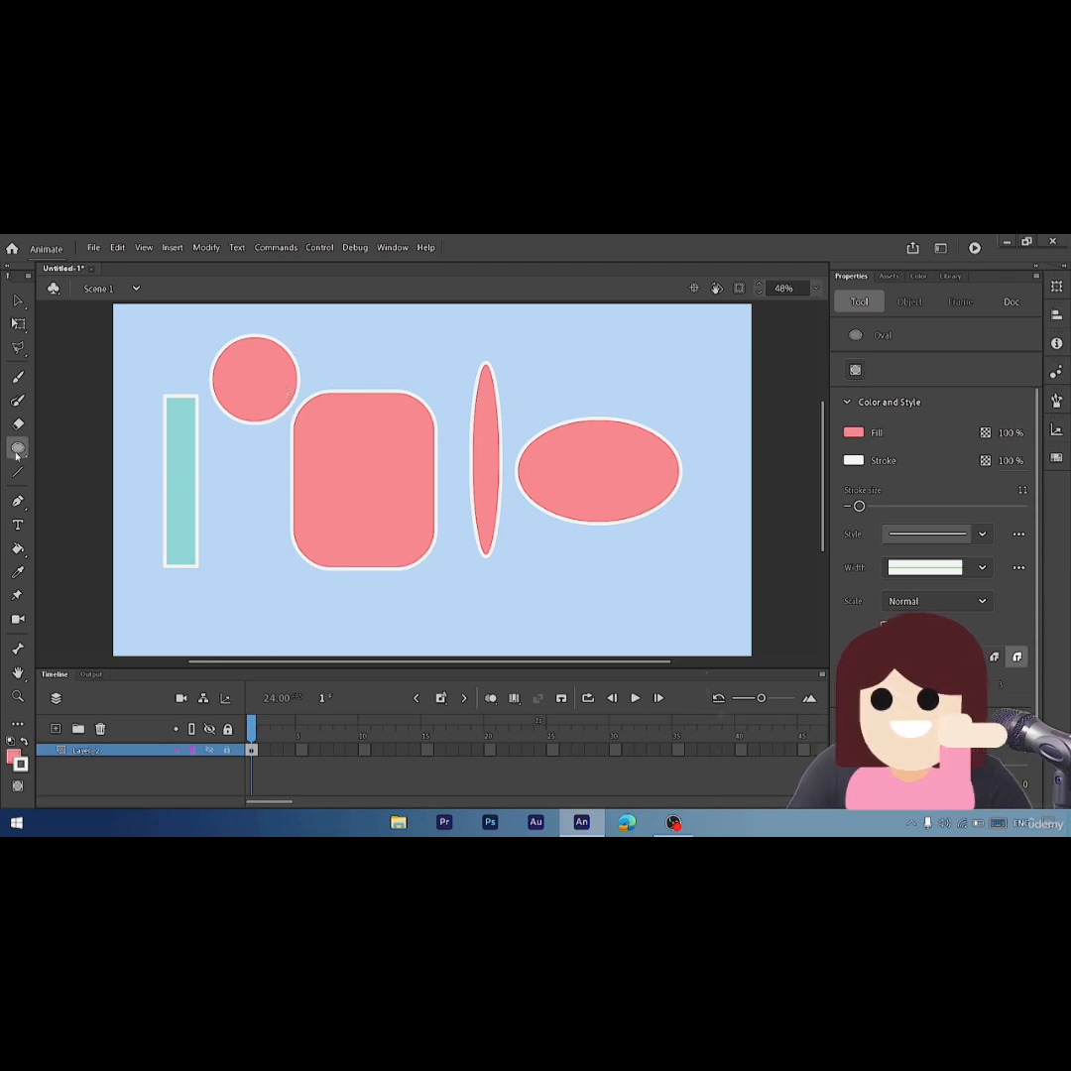
- Switch the shape tool to Oval Primitive and delete all the shapes from the stage
click(13, 452)
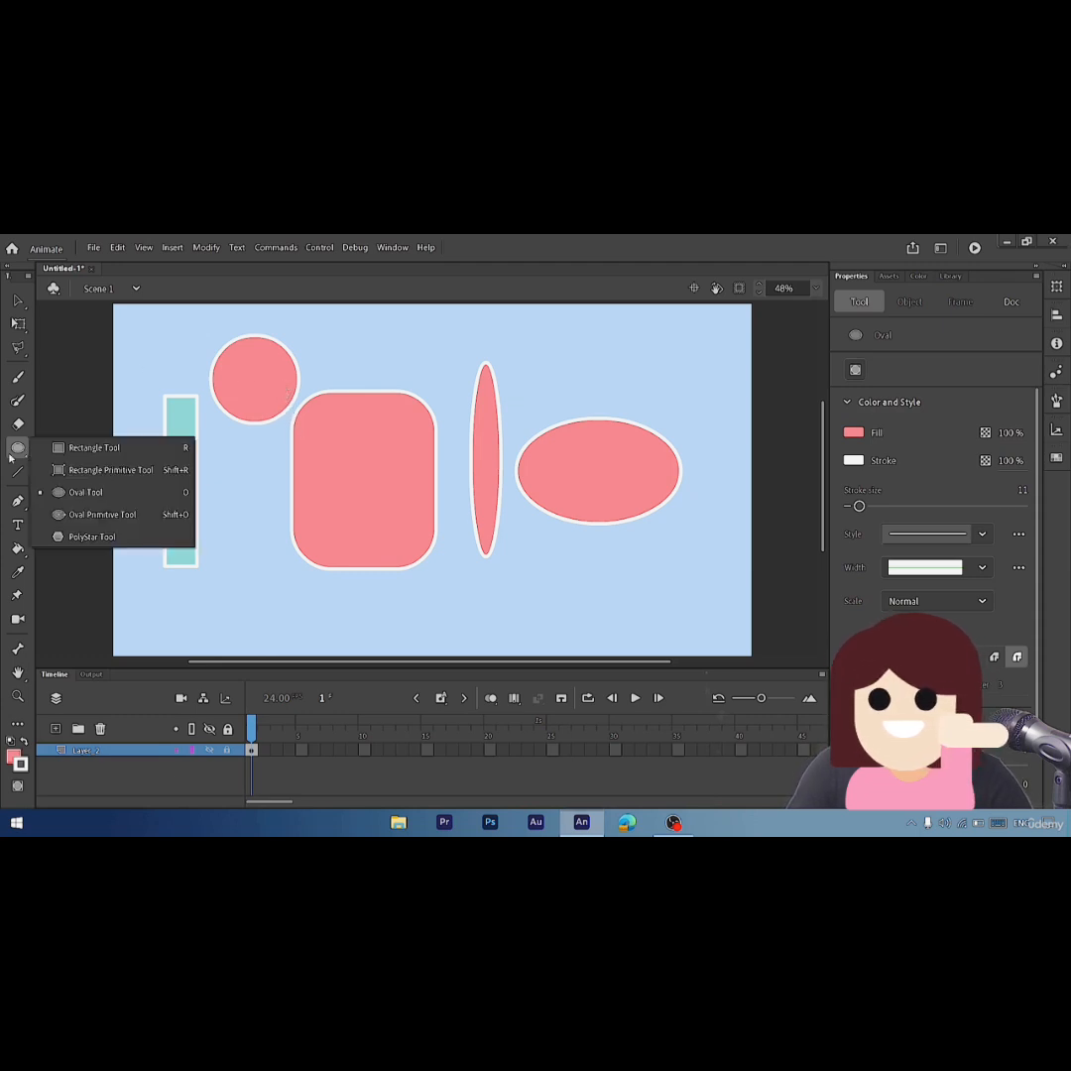
click(101, 514)
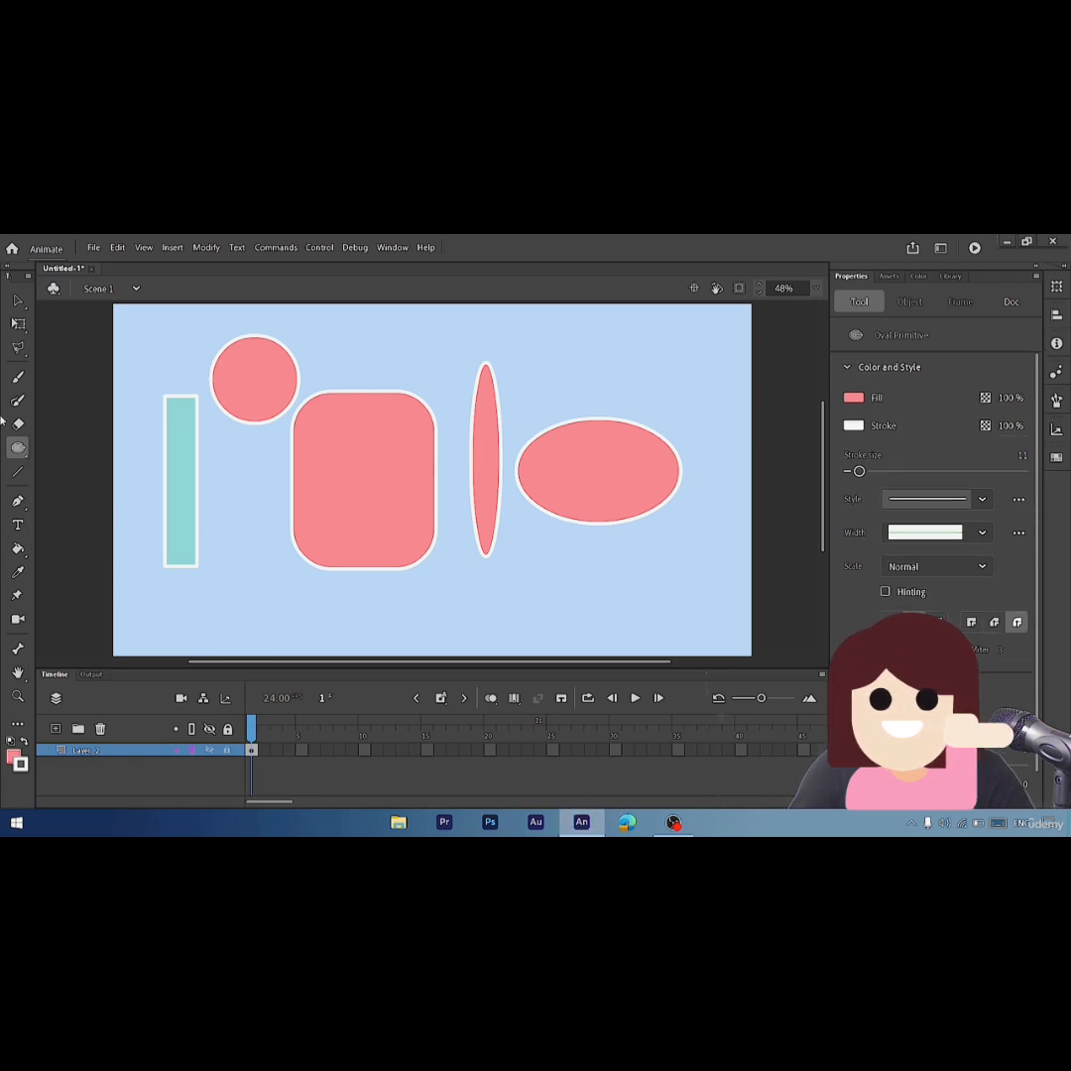
key(v)
drag(698, 640, 8, 299)
key(Delete)
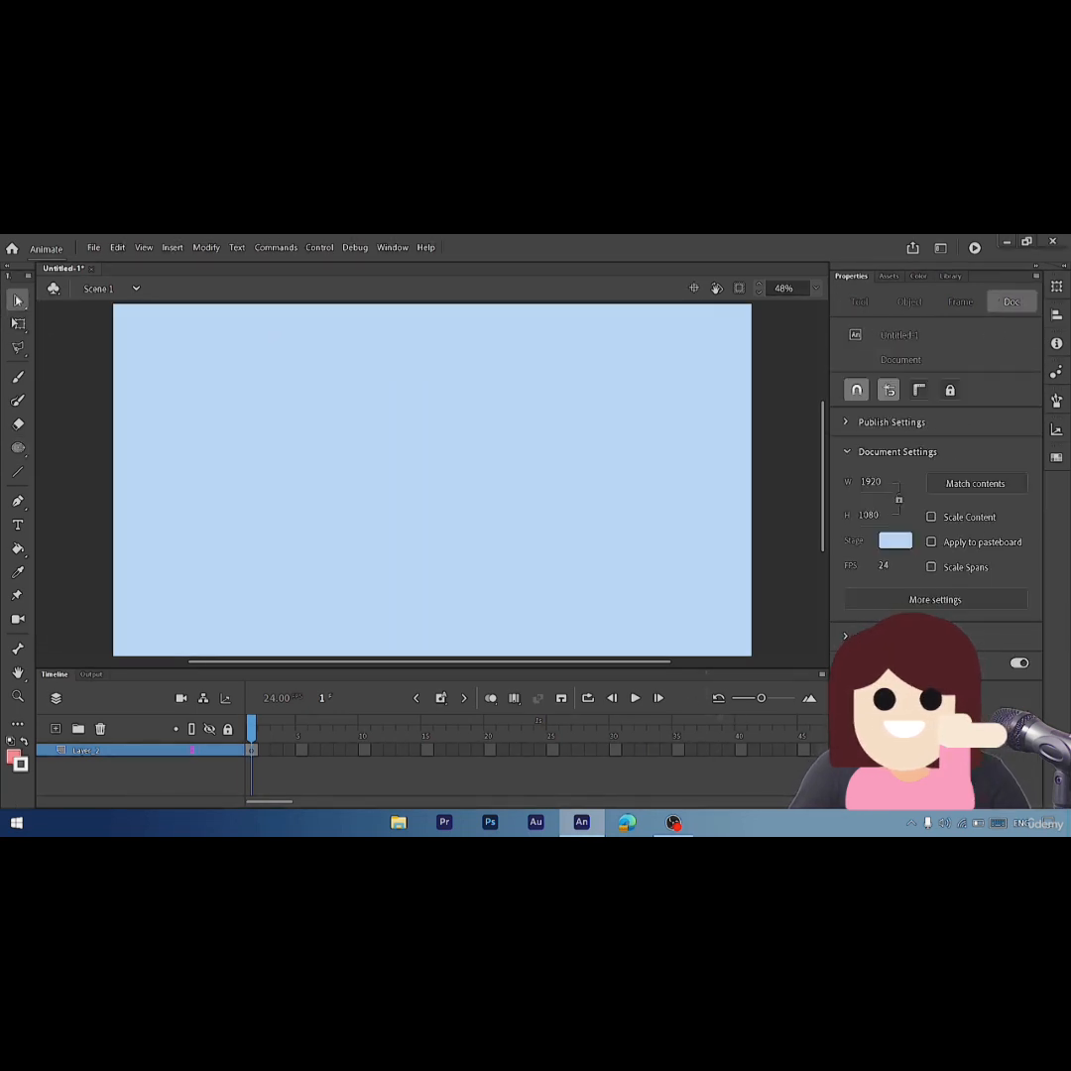
- Draw an oval primitive circle about 505 px in diameter on the left half of the blue canvas
click(18, 447)
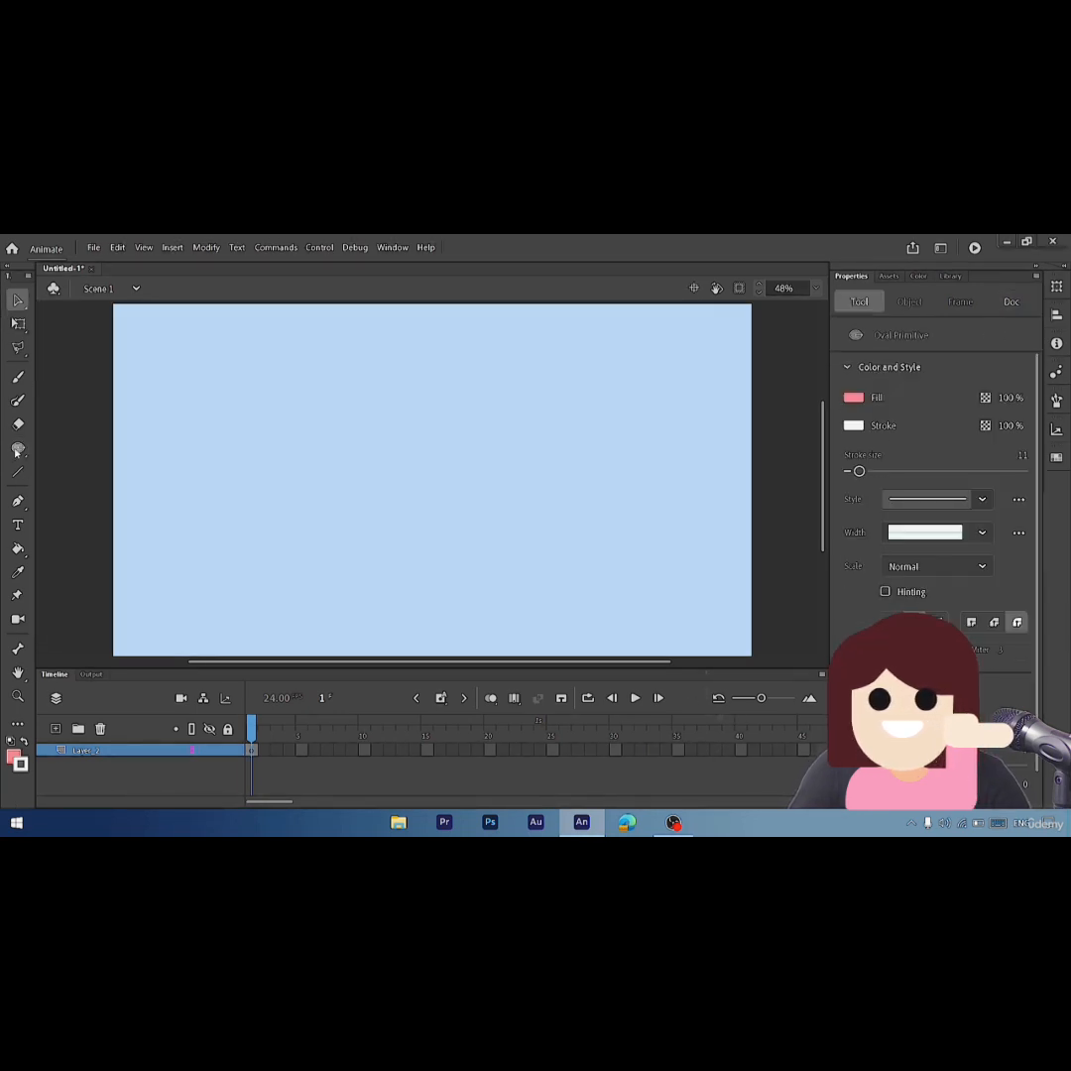
mouse_move(230, 397)
mouse_down()
mouse_move(265, 465)
mouse_move(326, 528)
mouse_move(399, 566)
mouse_up()
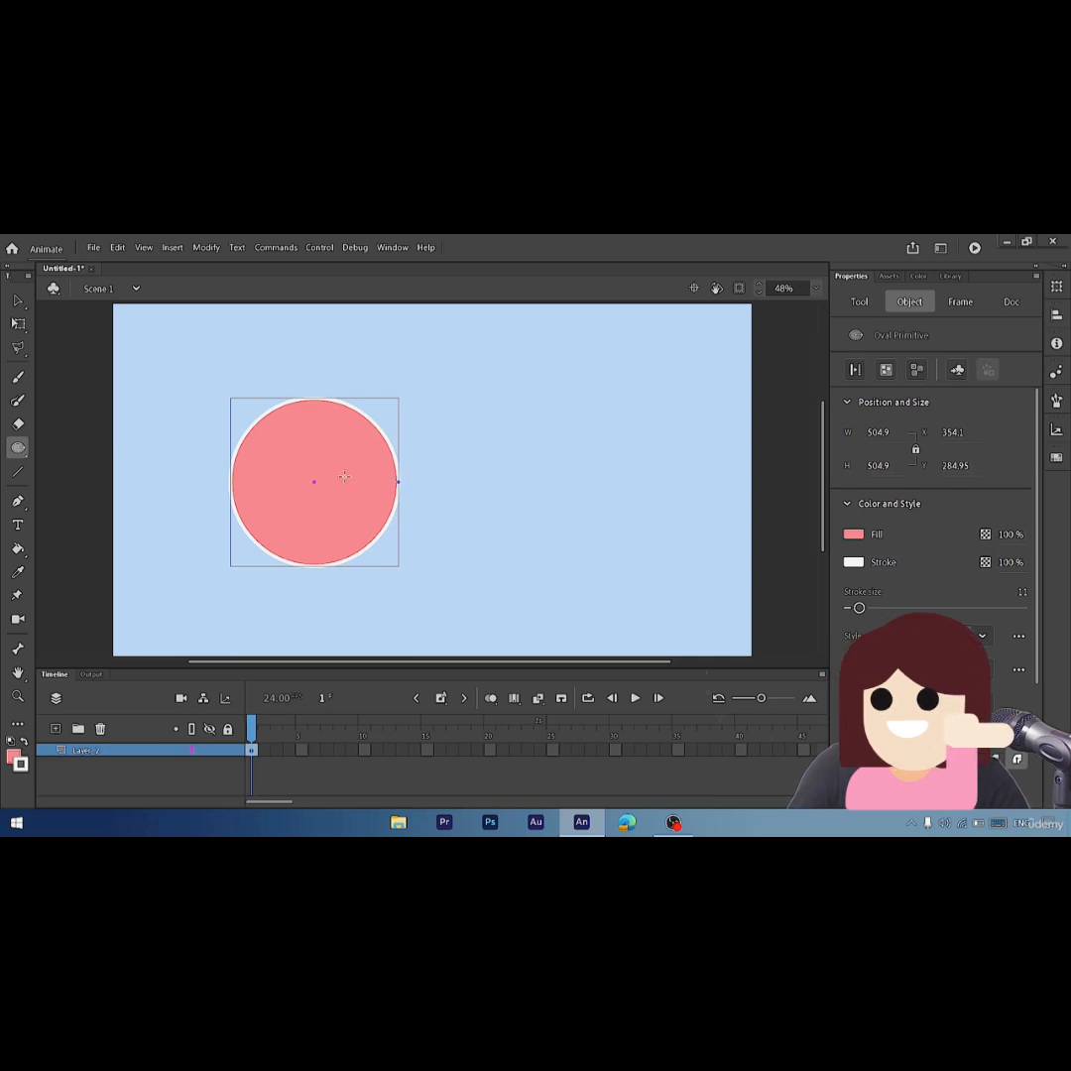
- Cut a wedge out of the primitive circle with a start angle of about 40 and end angle of about 354, and reset the shape
click(17, 300)
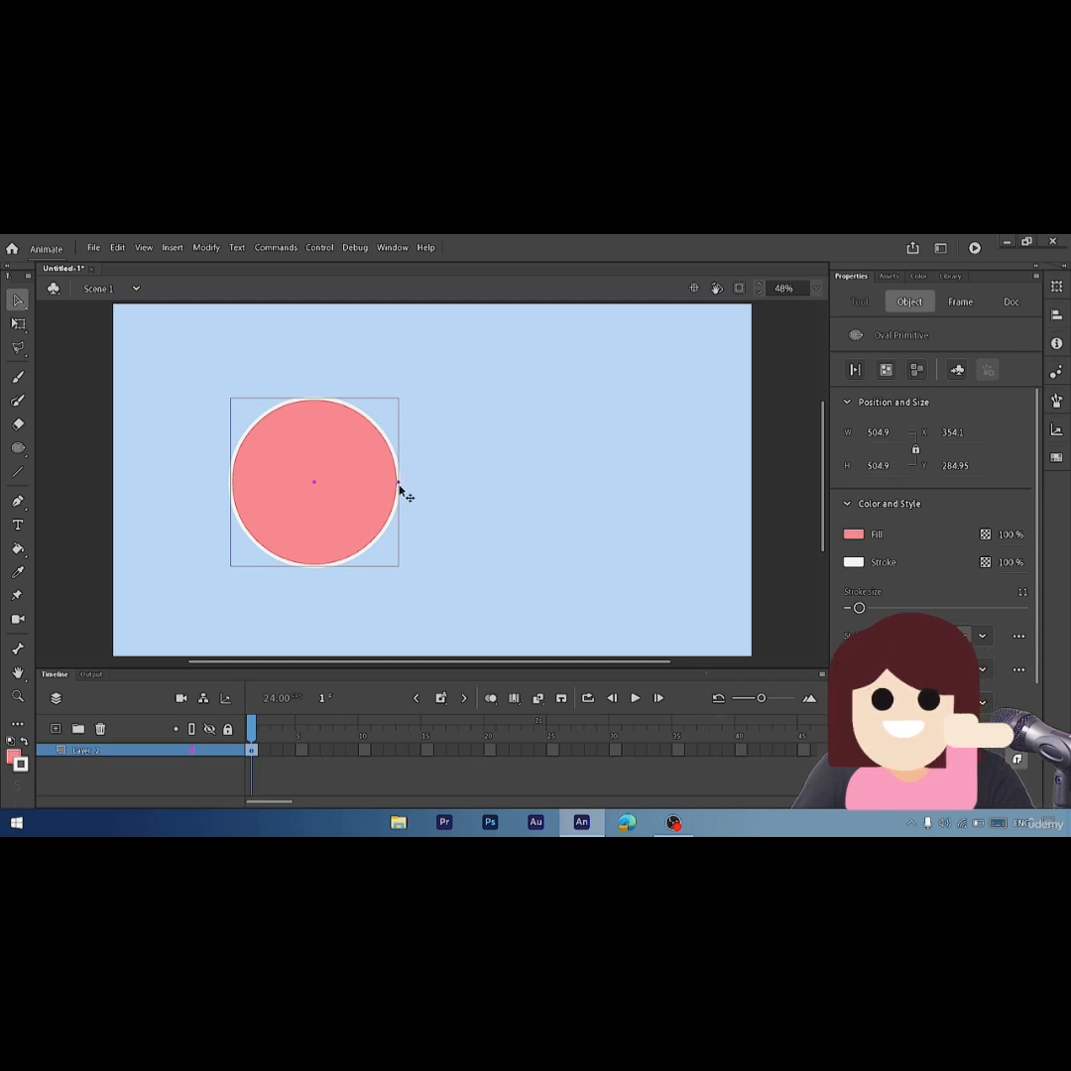
drag(400, 485, 426, 567)
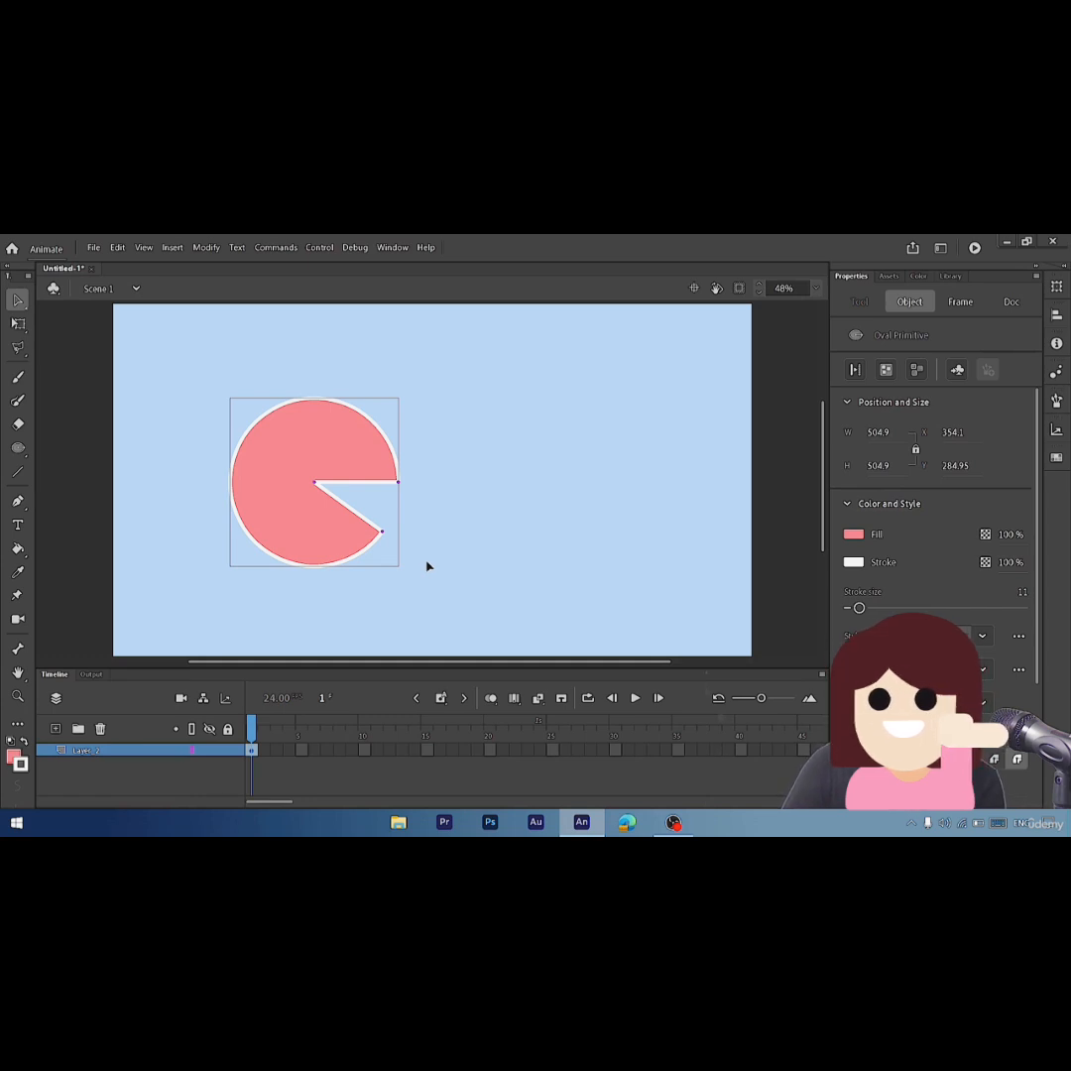
mouse_move(427, 566)
mouse_down()
mouse_move(432, 552)
mouse_move(412, 568)
mouse_up()
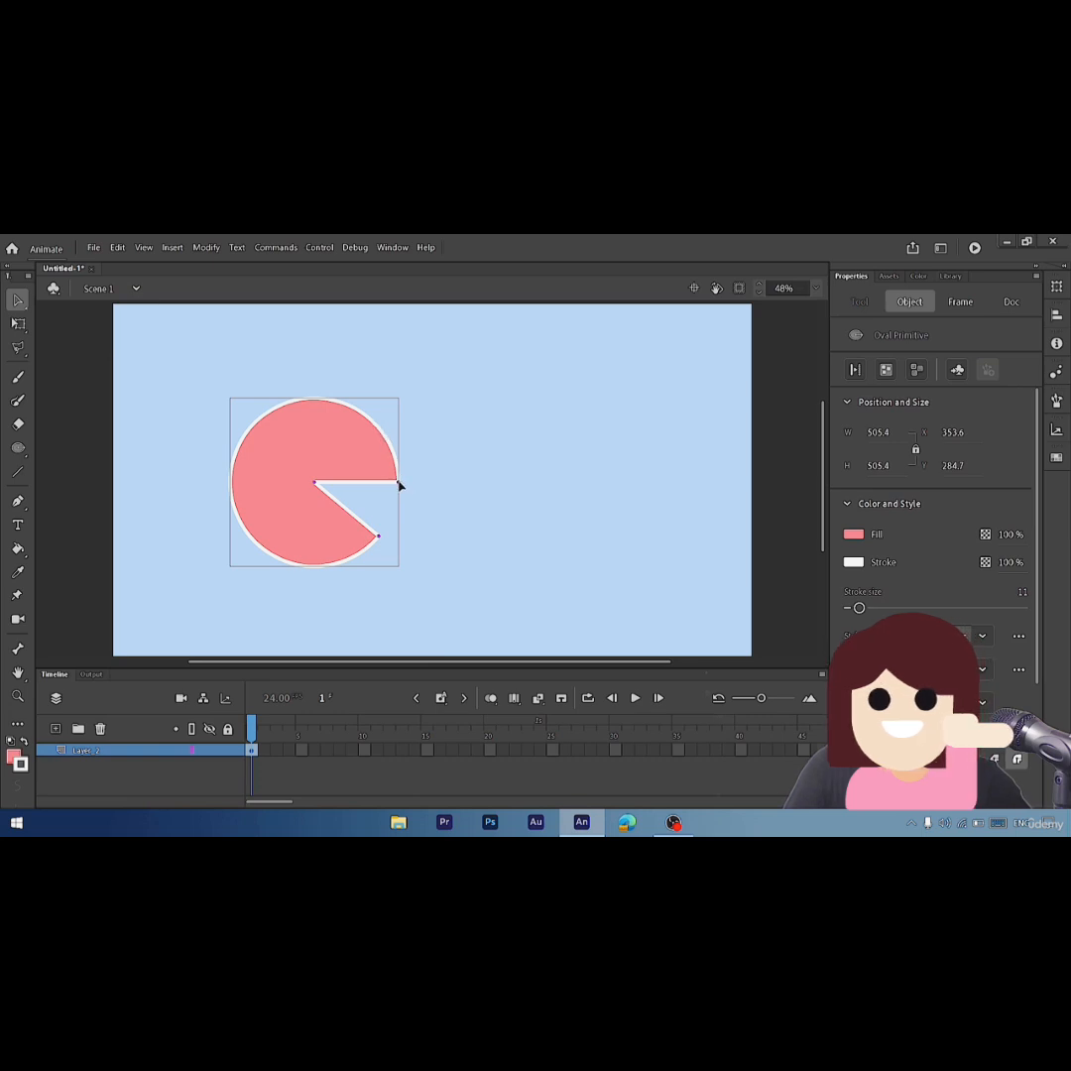
mouse_move(398, 482)
mouse_down()
mouse_move(395, 452)
mouse_move(403, 477)
mouse_up()
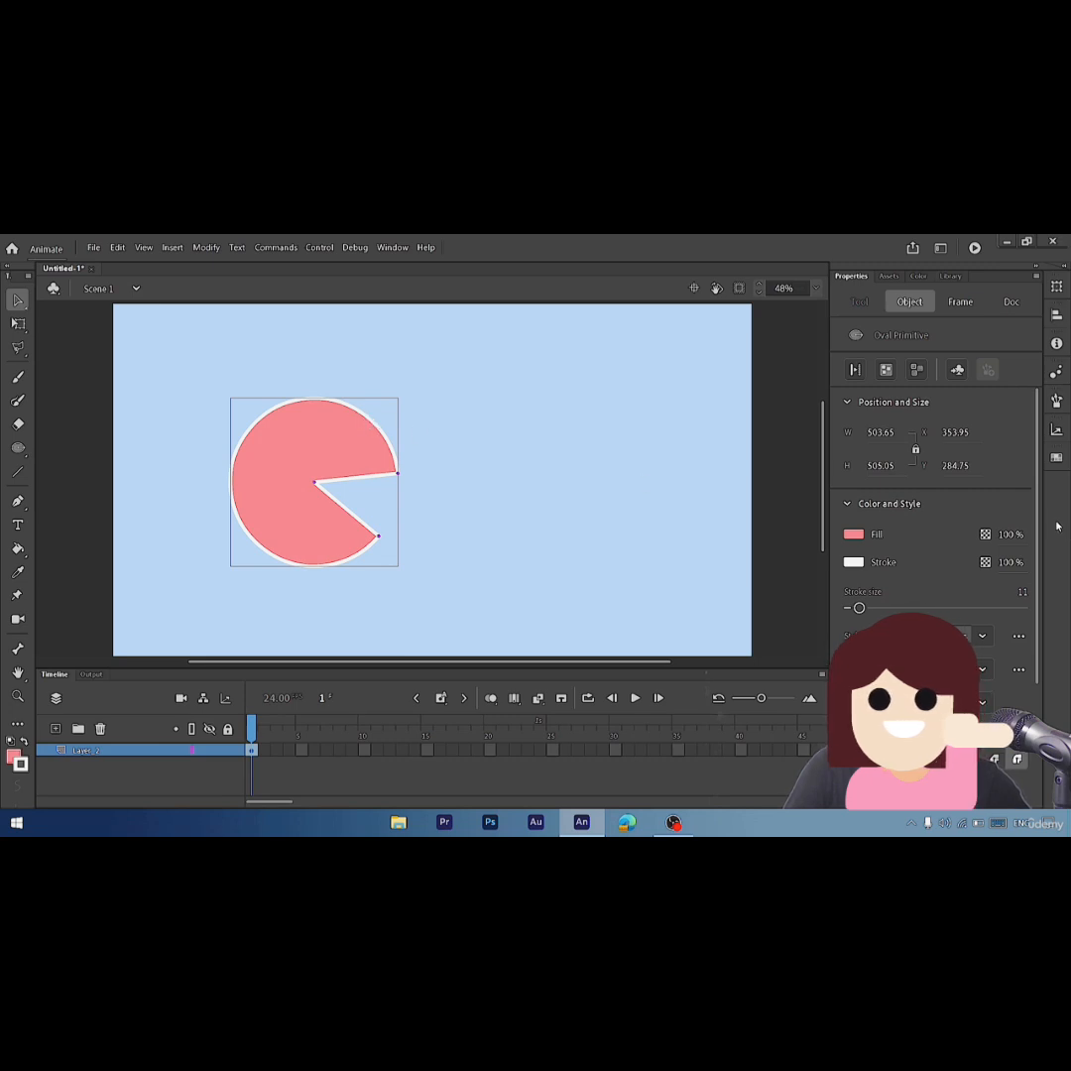
mouse_move(1035, 536)
mouse_down()
mouse_move(1057, 652)
mouse_move(1040, 701)
mouse_up()
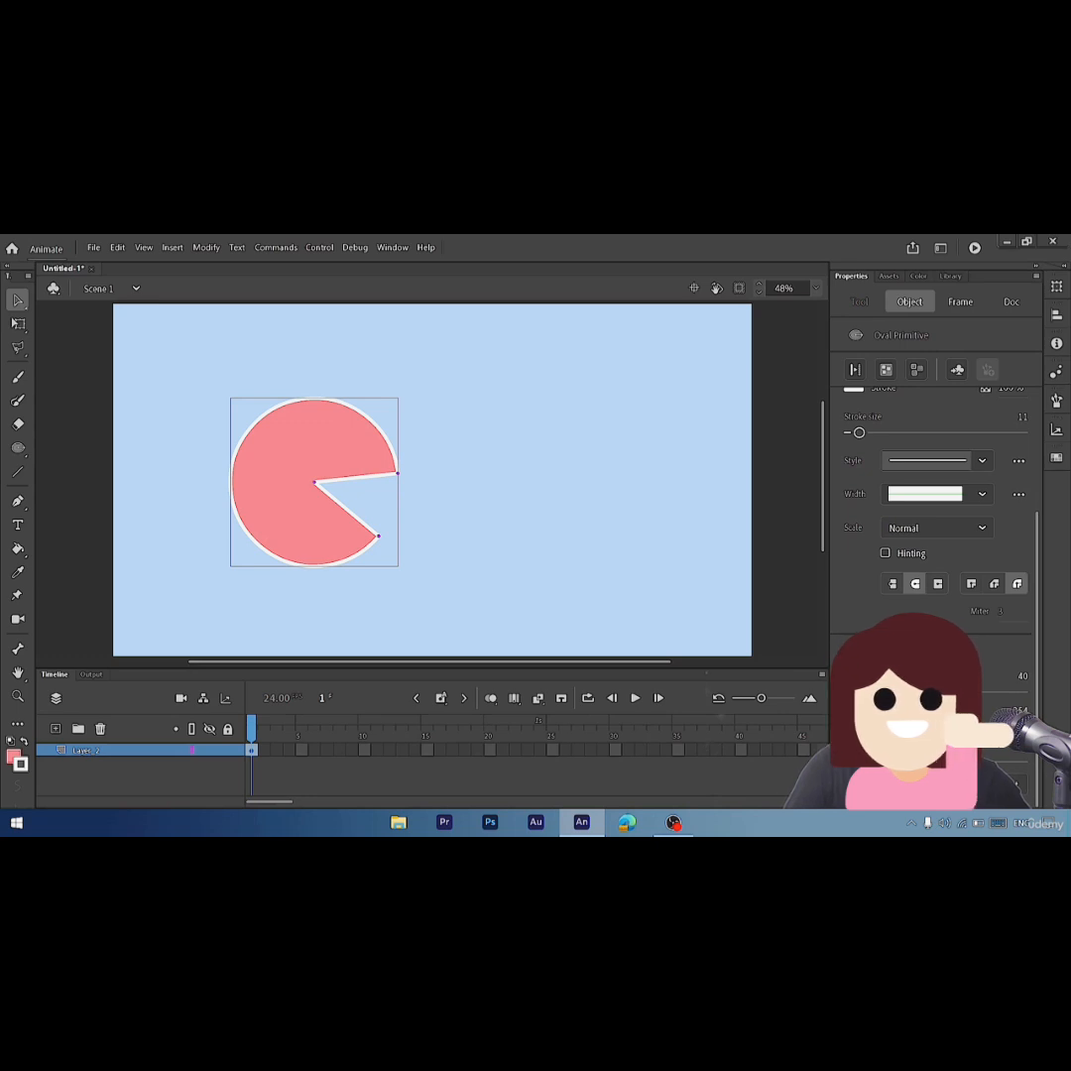
click(1016, 783)
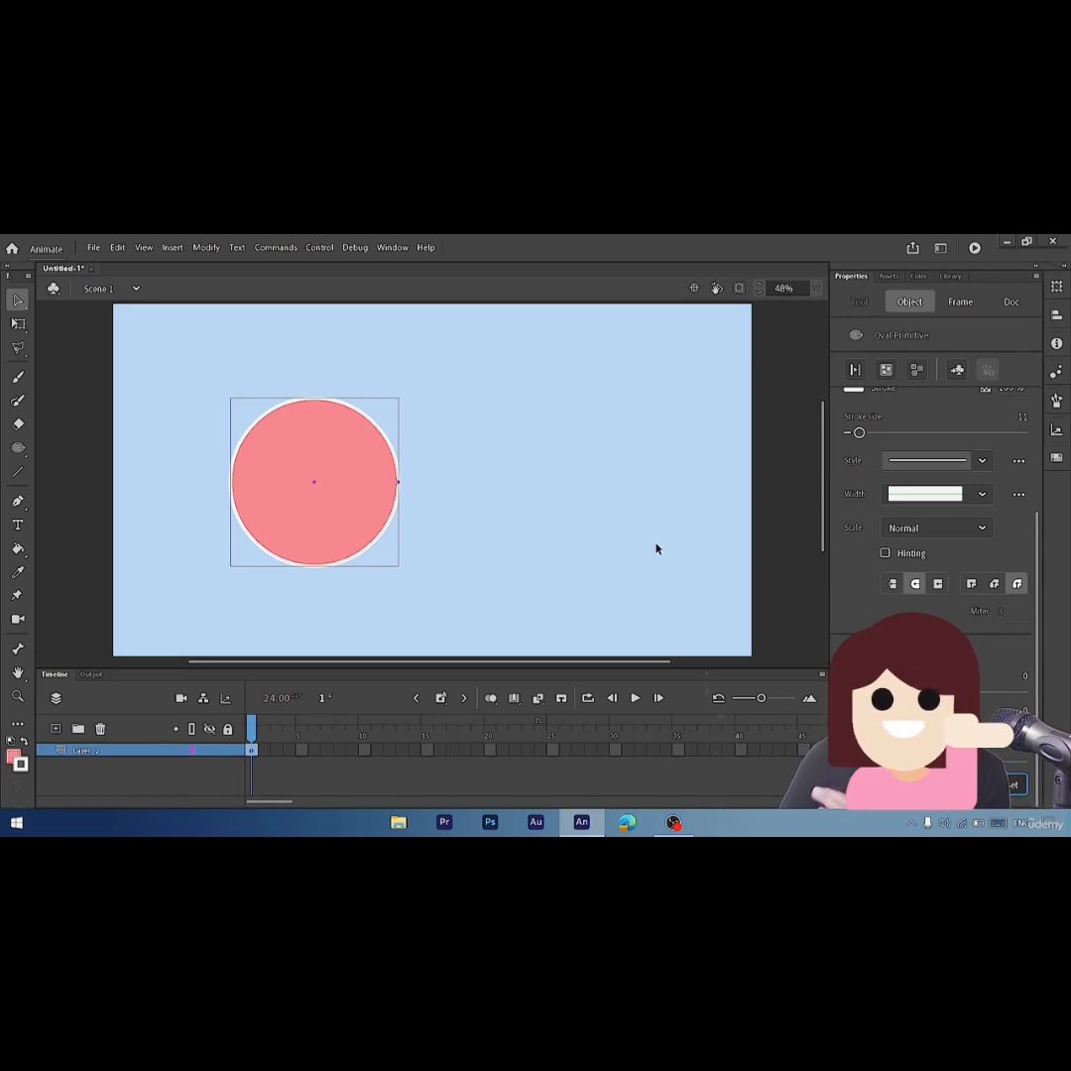
- Draw a straight horizontal white line above the circle with the Line tool
click(18, 475)
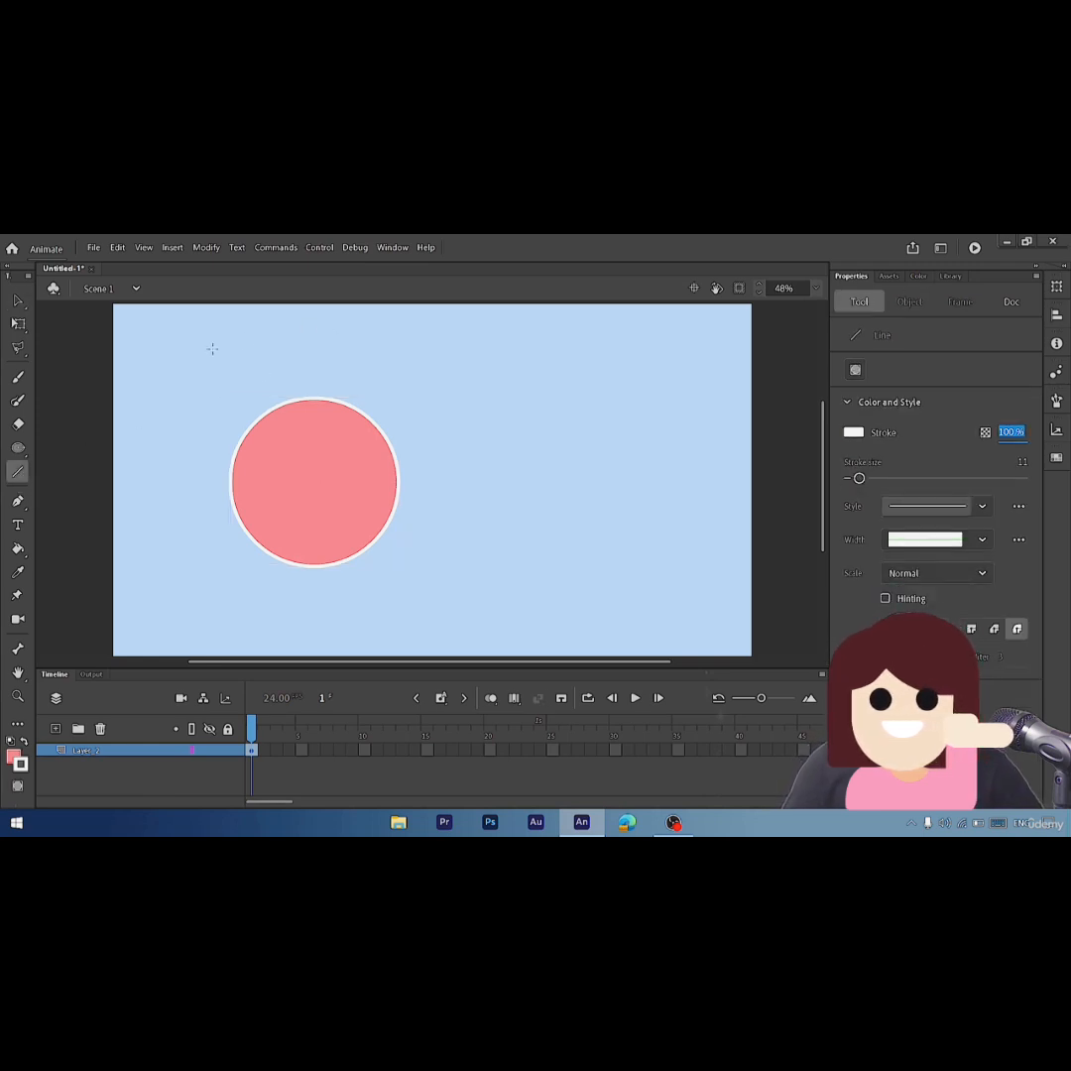
drag(208, 361, 612, 363)
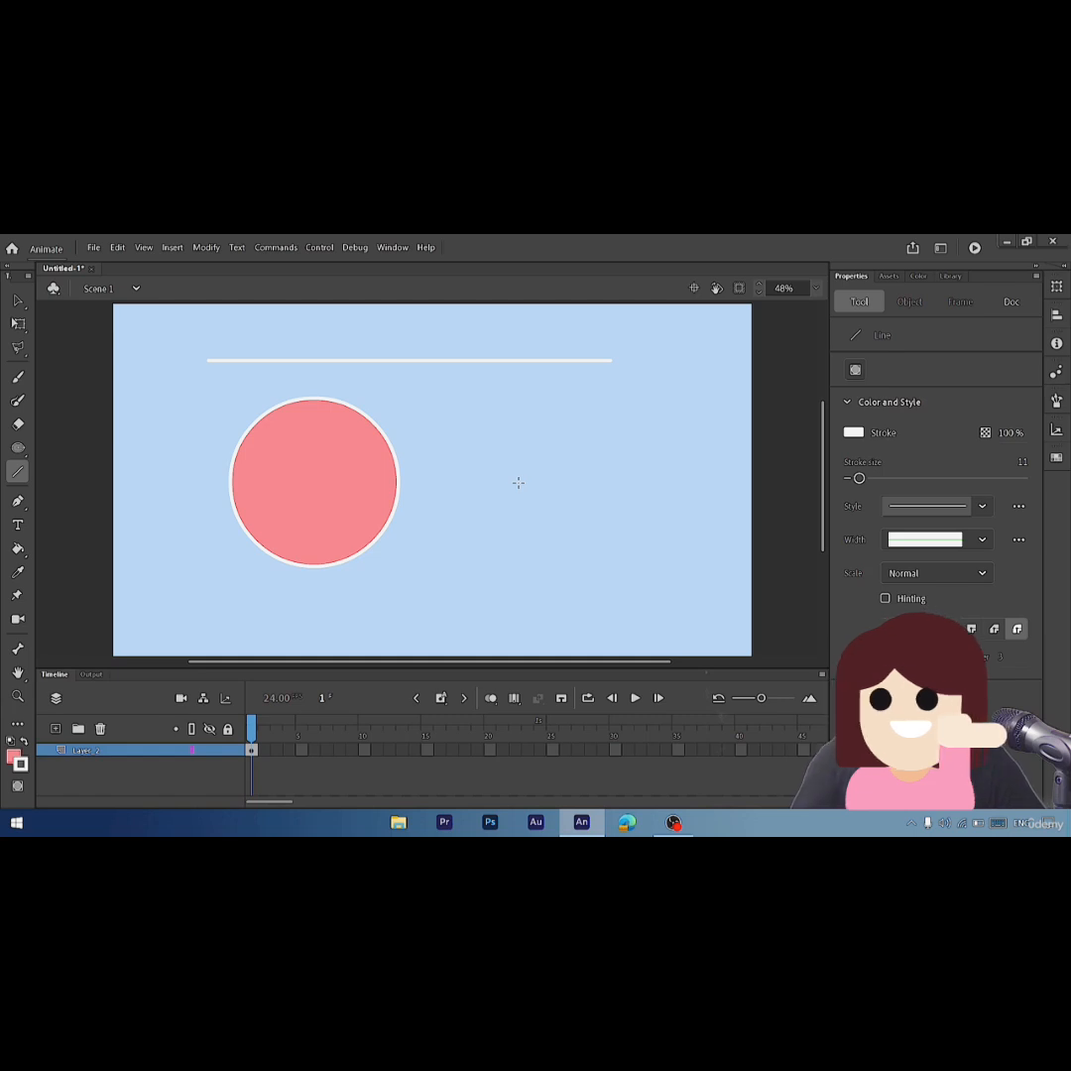
- Add a new layer above Layer_2 and set the Pen tool's stroke colour to black
click(18, 502)
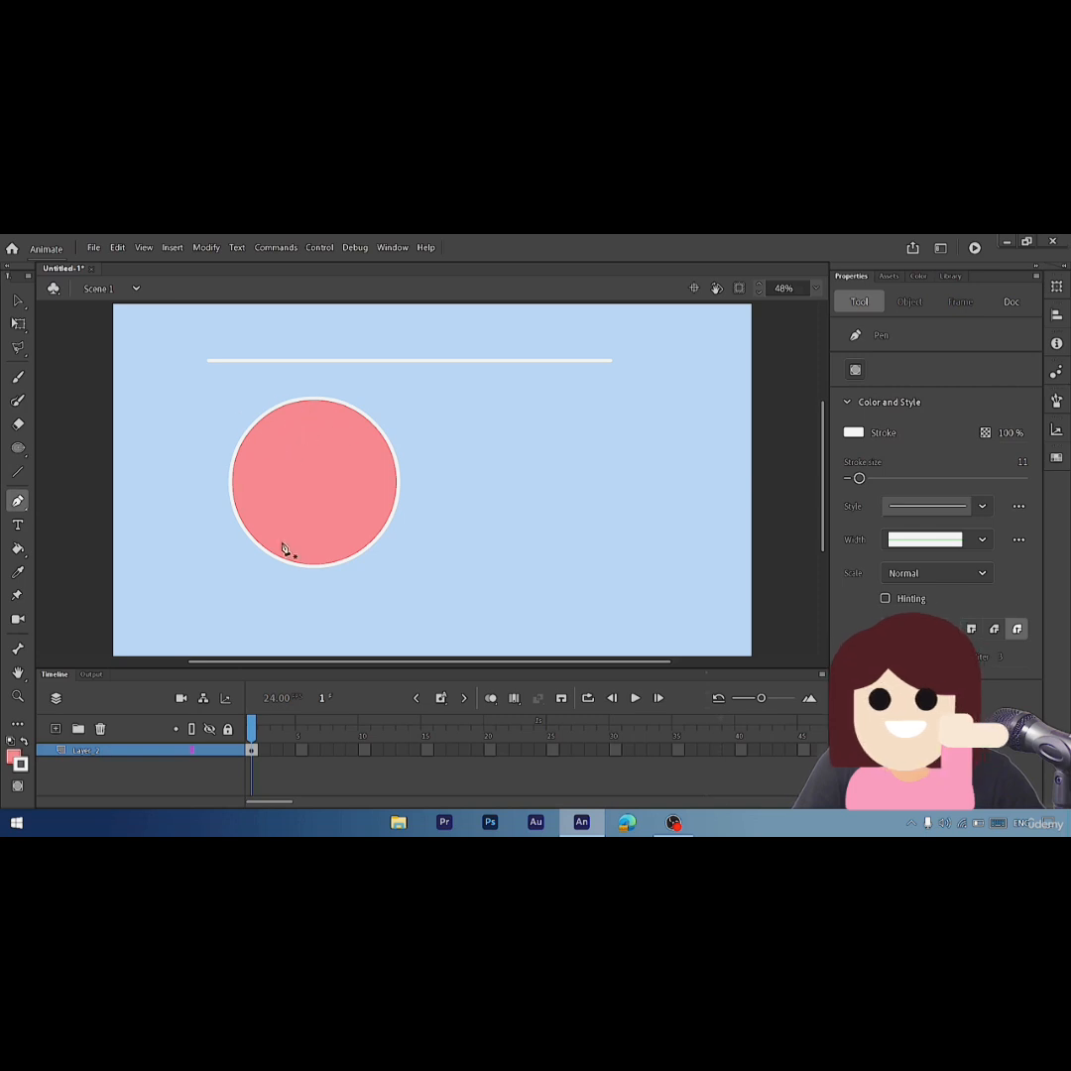
click(56, 729)
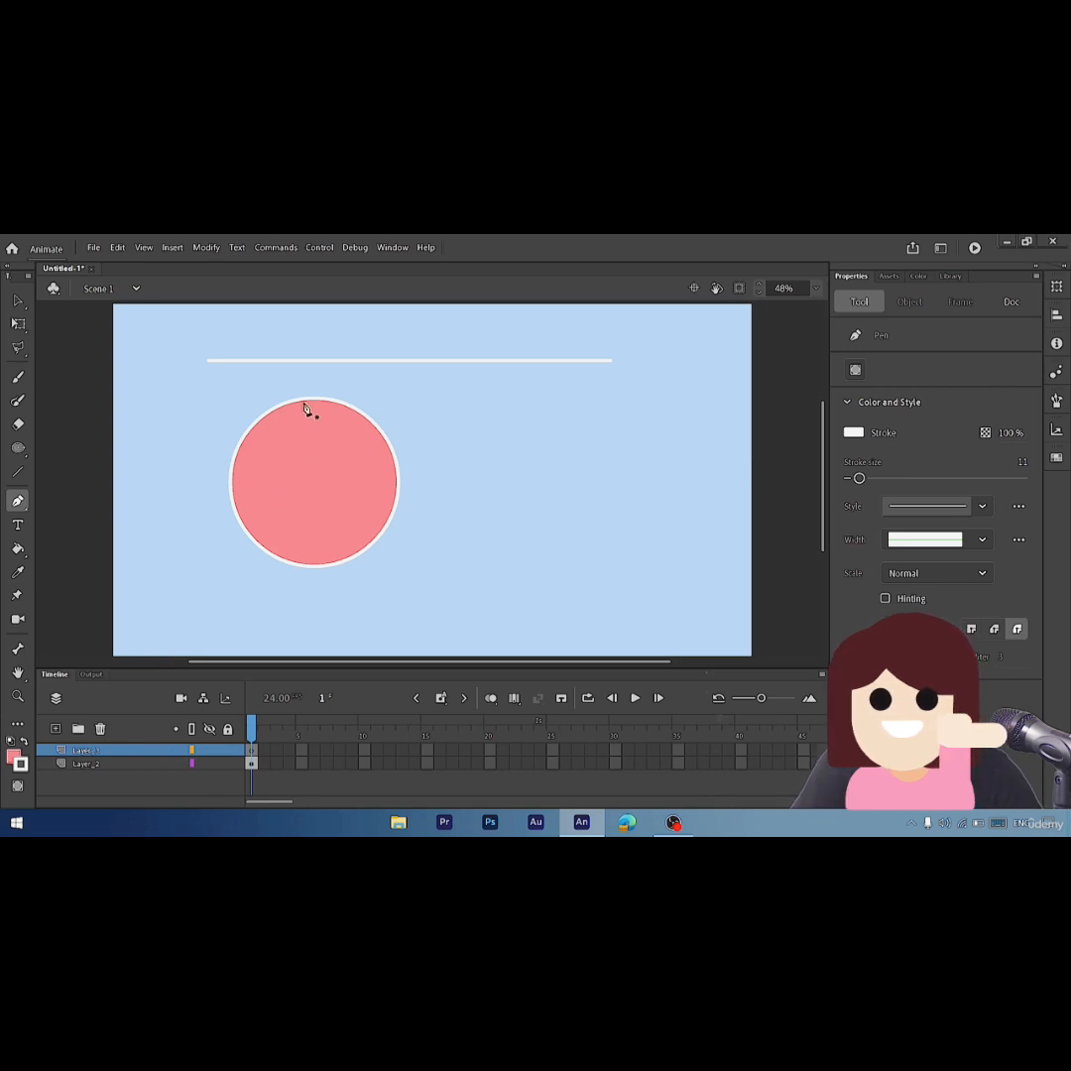
click(852, 432)
click(654, 482)
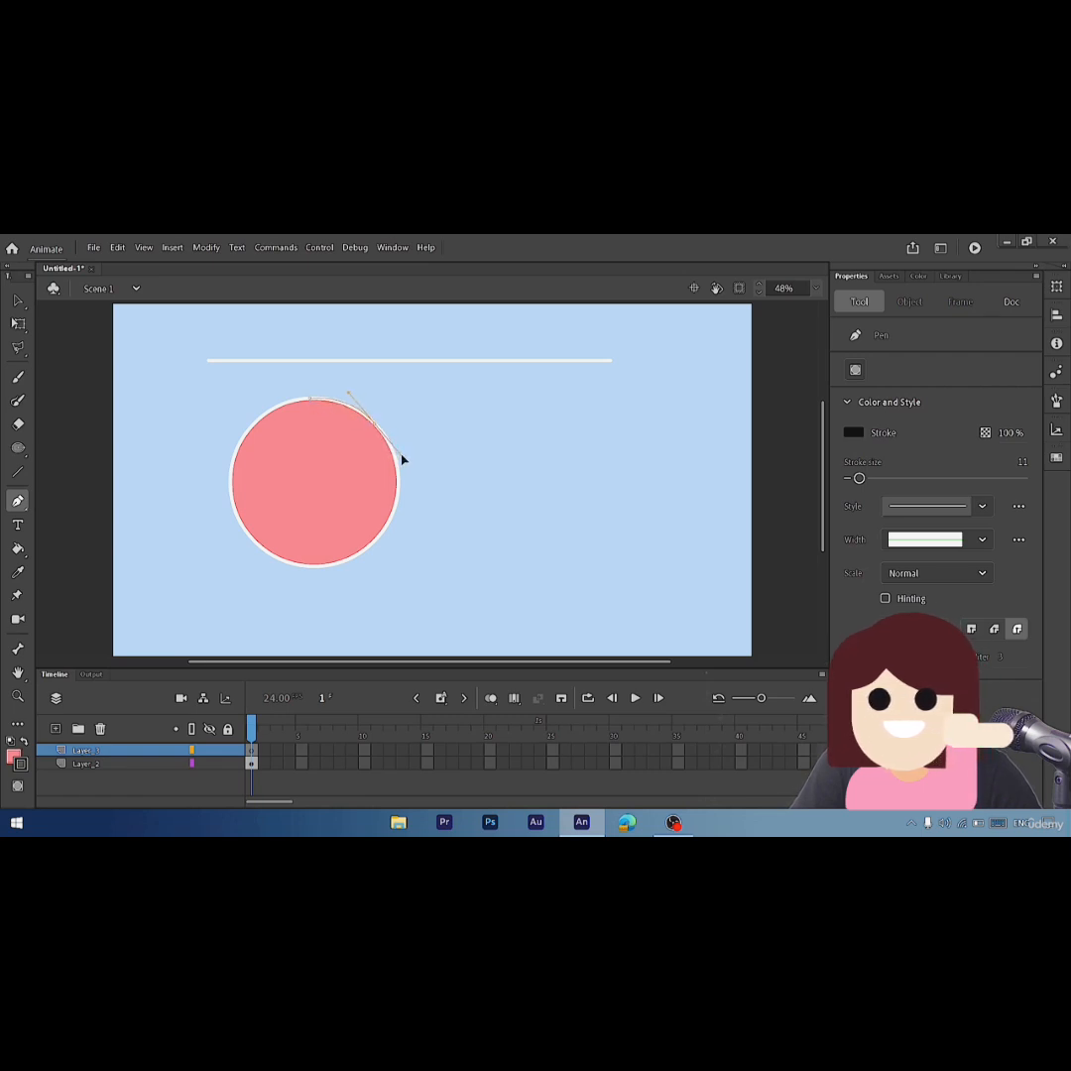
- Trace the circle's outline with curved Pen segments from its top around the right side and underside to the lower left
drag(402, 459, 401, 460)
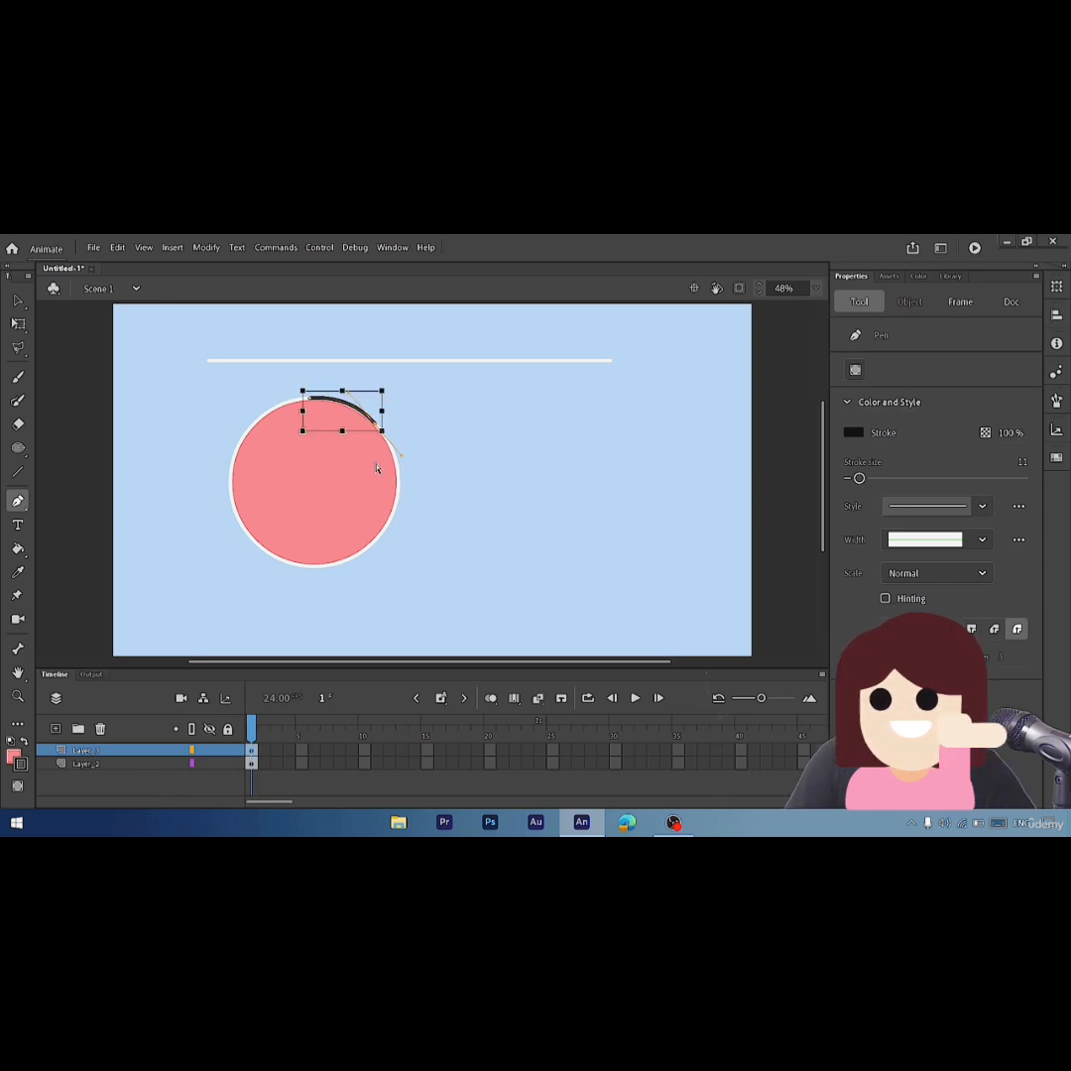
key(ctrl+equal)
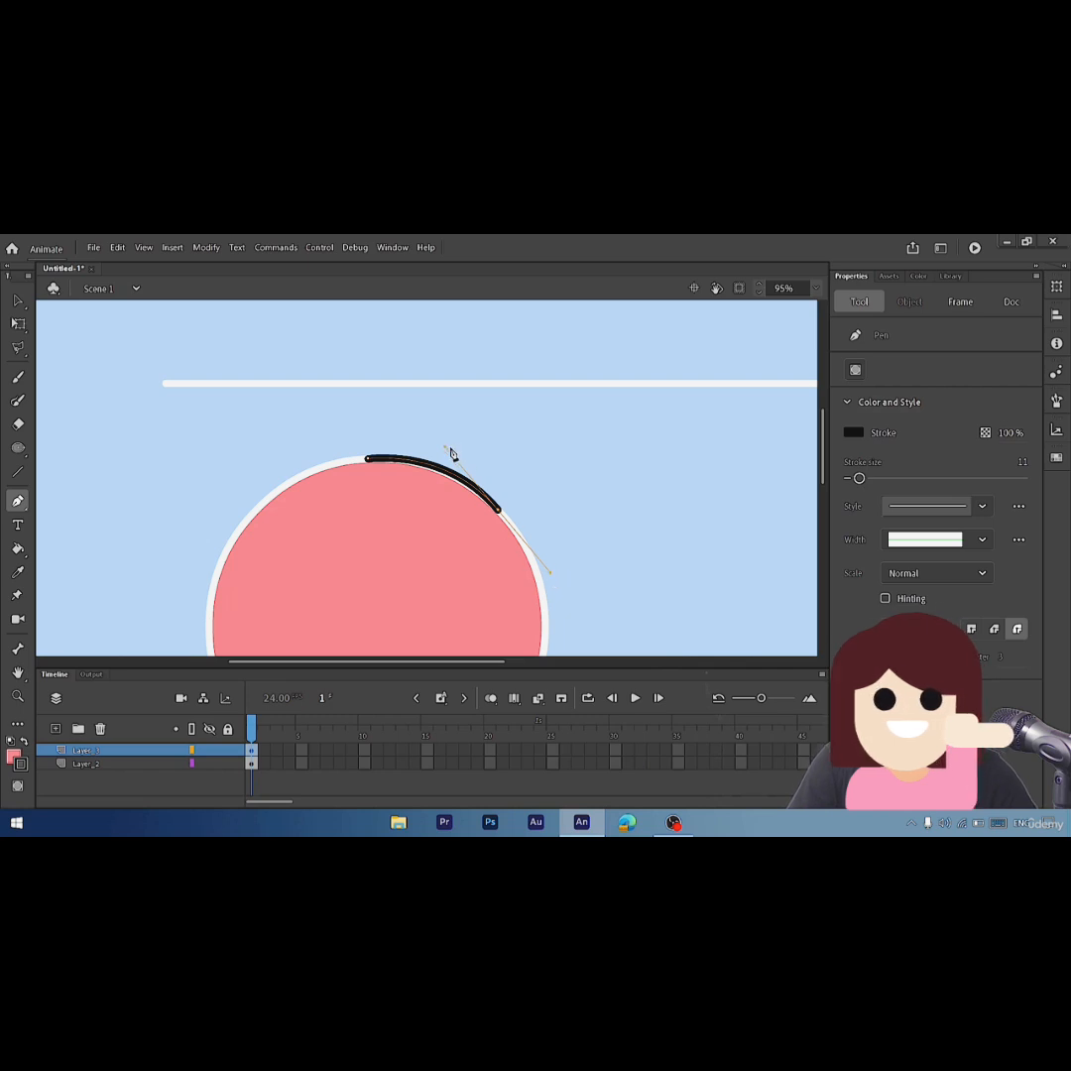
scroll(825, 451, down, 3)
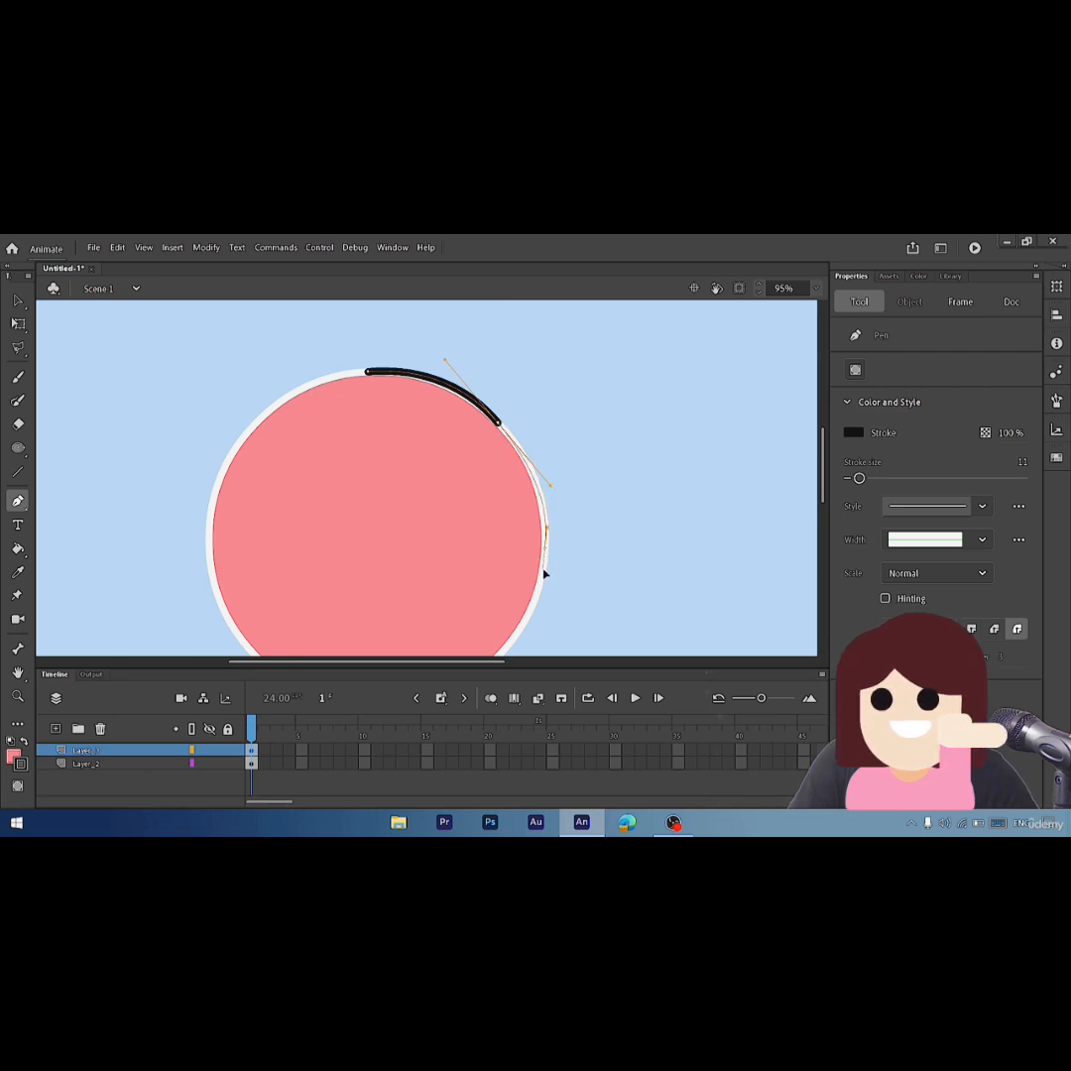
drag(544, 549, 543, 573)
scroll(826, 479, down, 2)
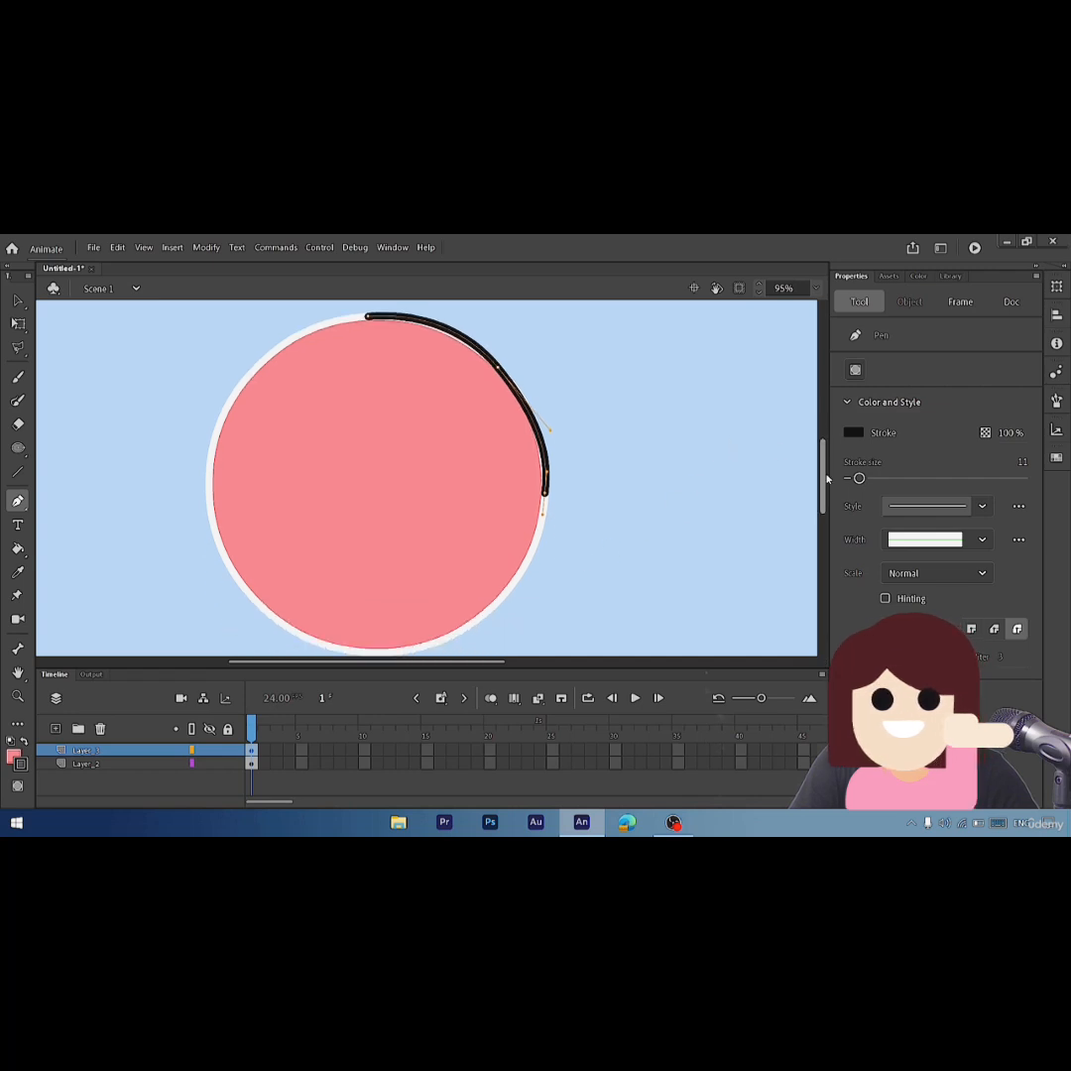
scroll(826, 479, down, 1)
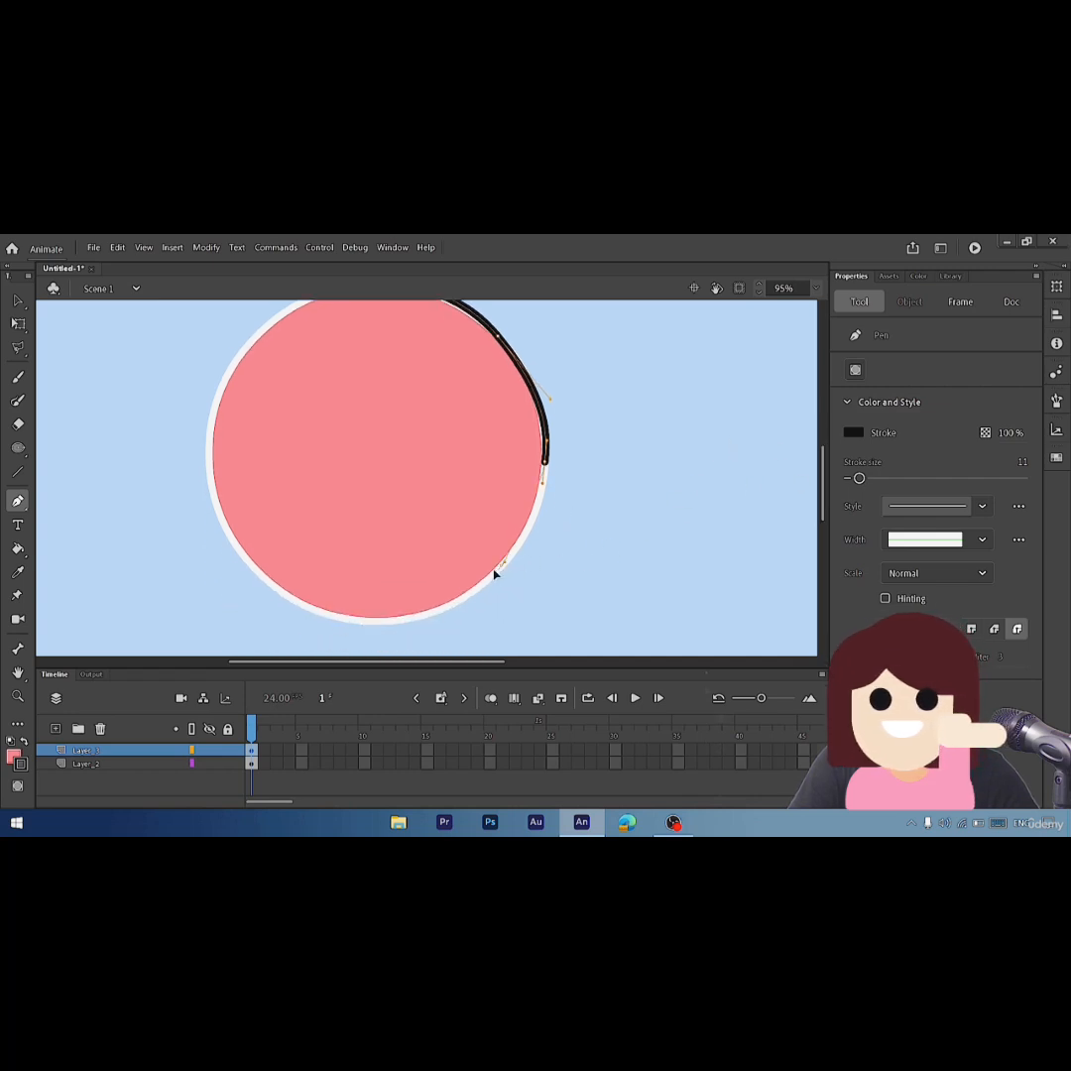
drag(495, 573, 463, 600)
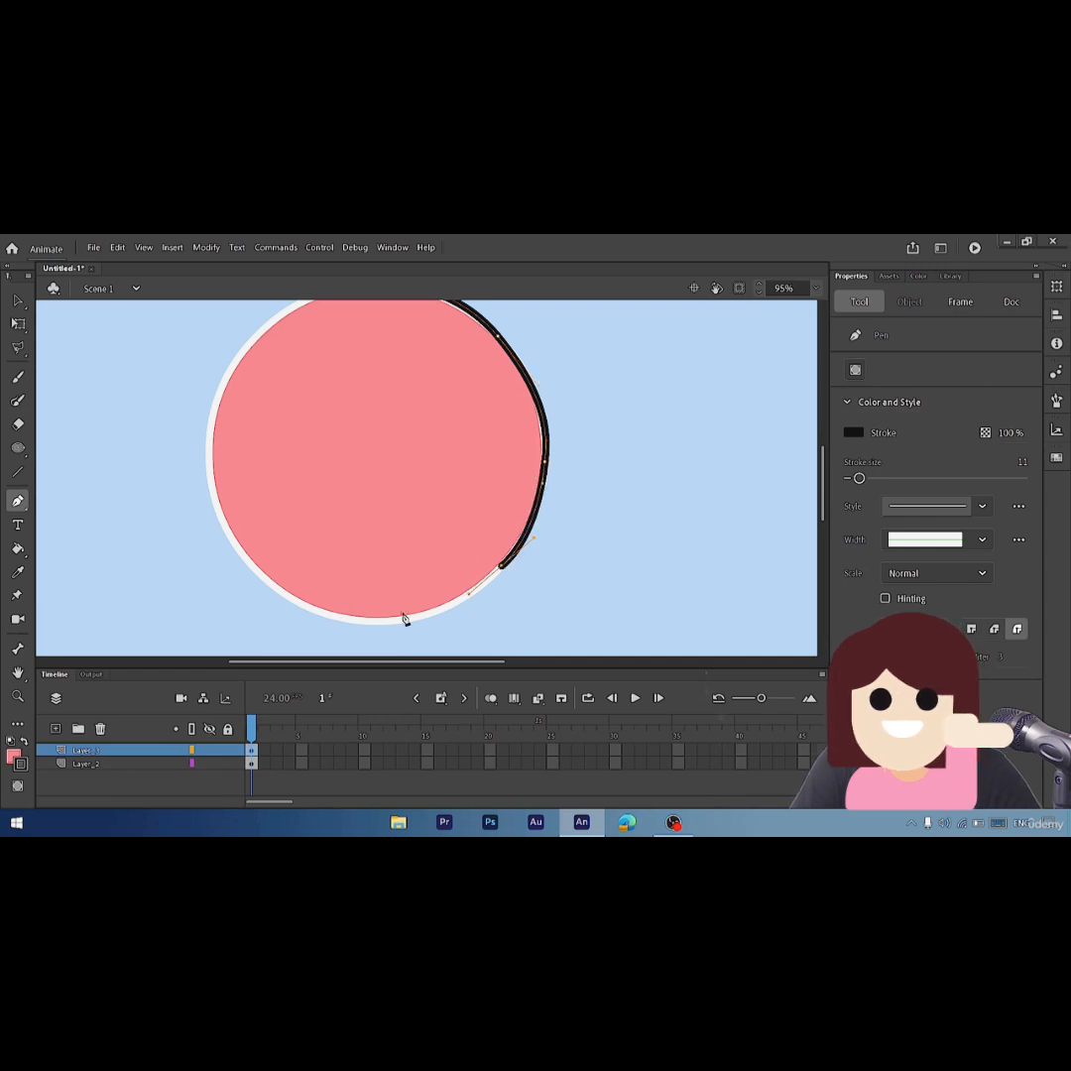
drag(342, 625, 258, 608)
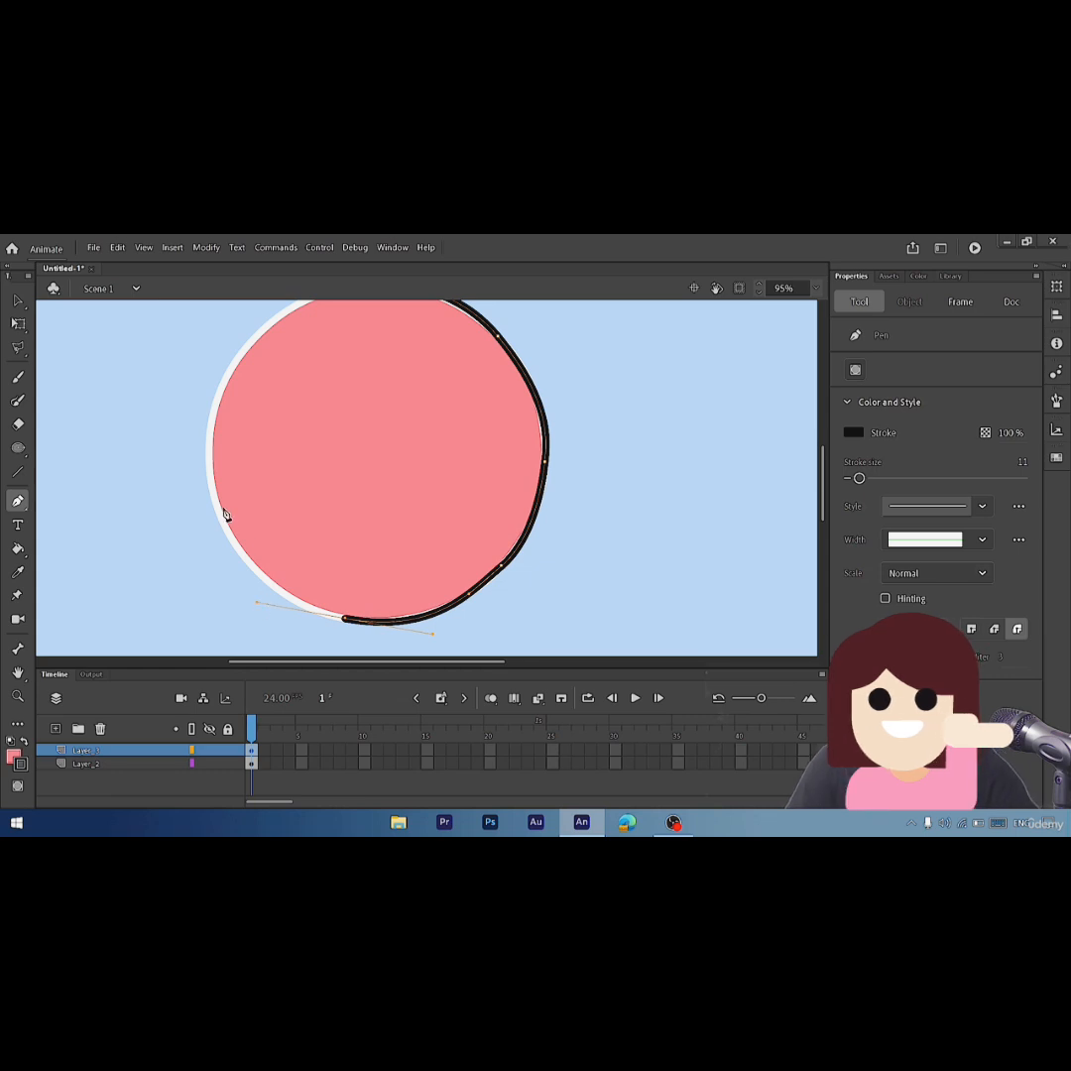
drag(218, 508, 217, 493)
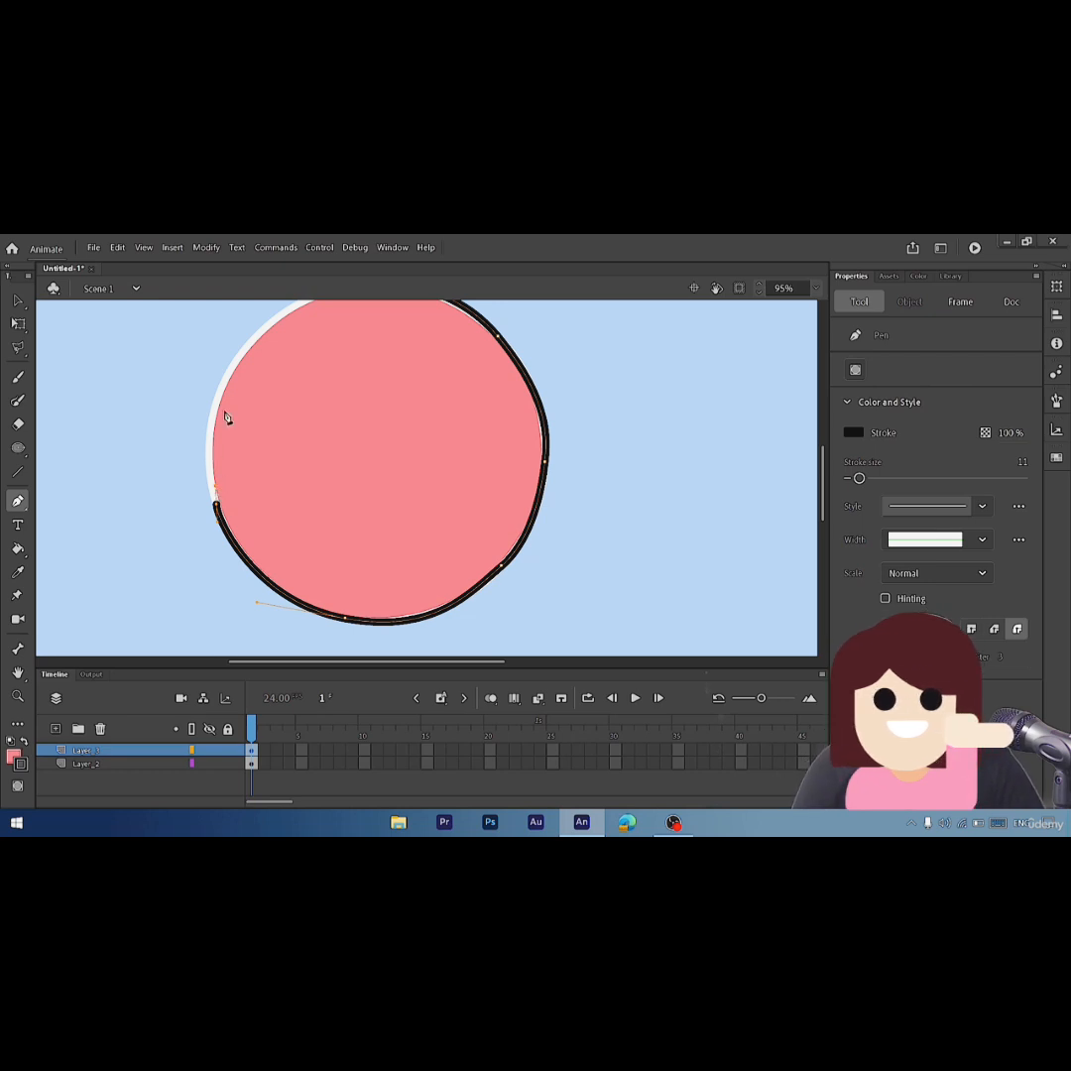
- Continue the Pen path along the circle's left side with curved segments and close it at its starting point on top
drag(229, 372, 251, 354)
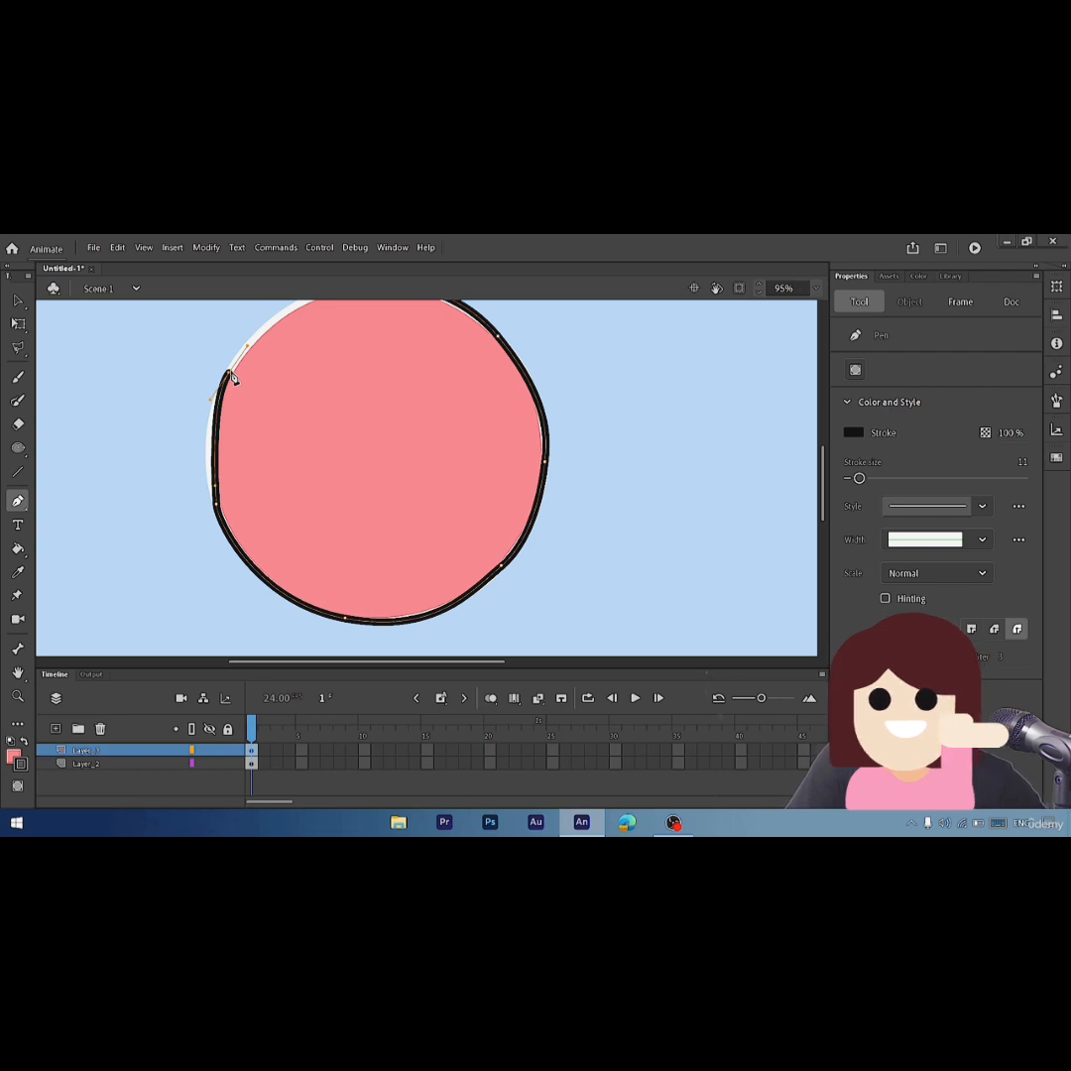
key(ctrl+z)
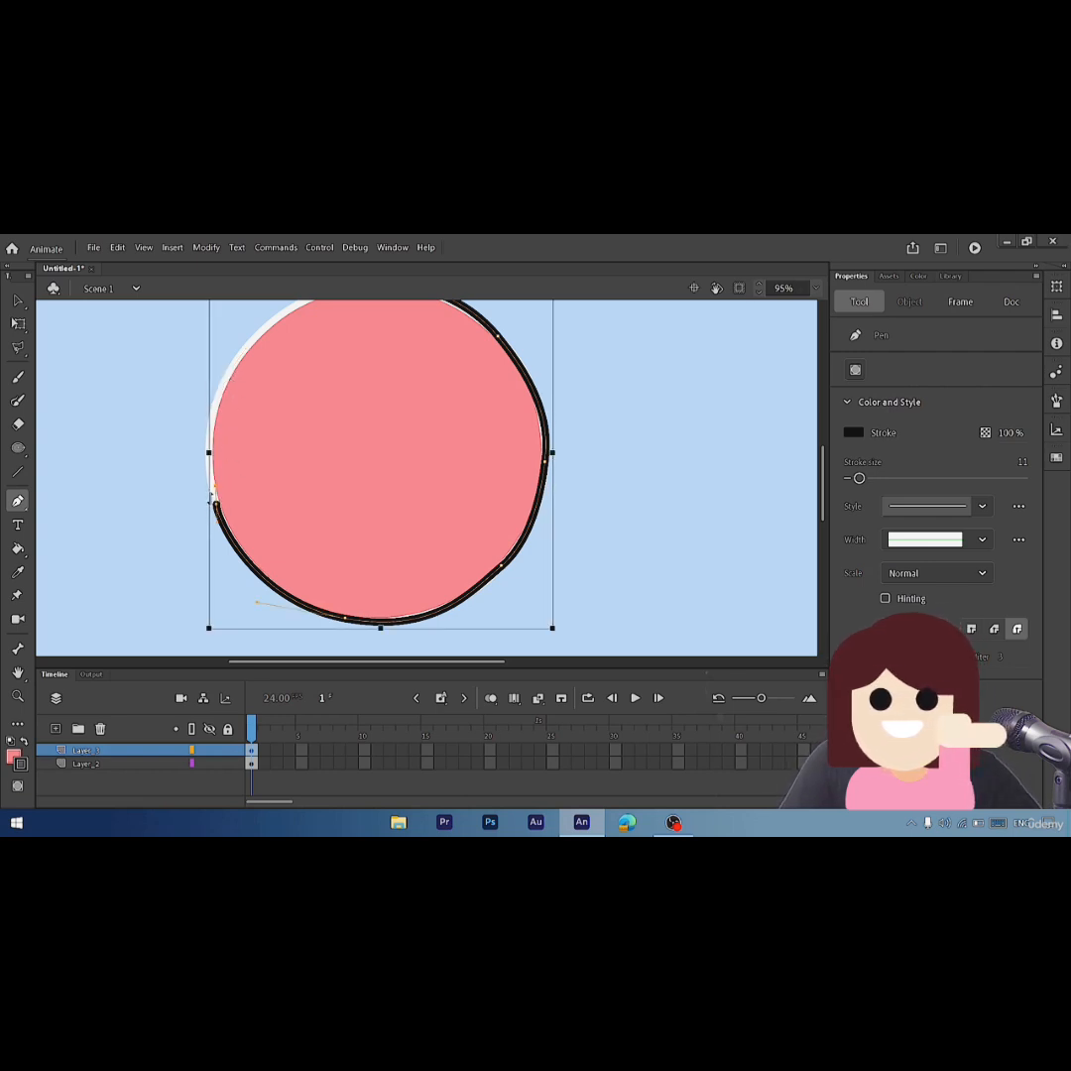
key(ctrl+=)
scroll(822, 493, down, 5)
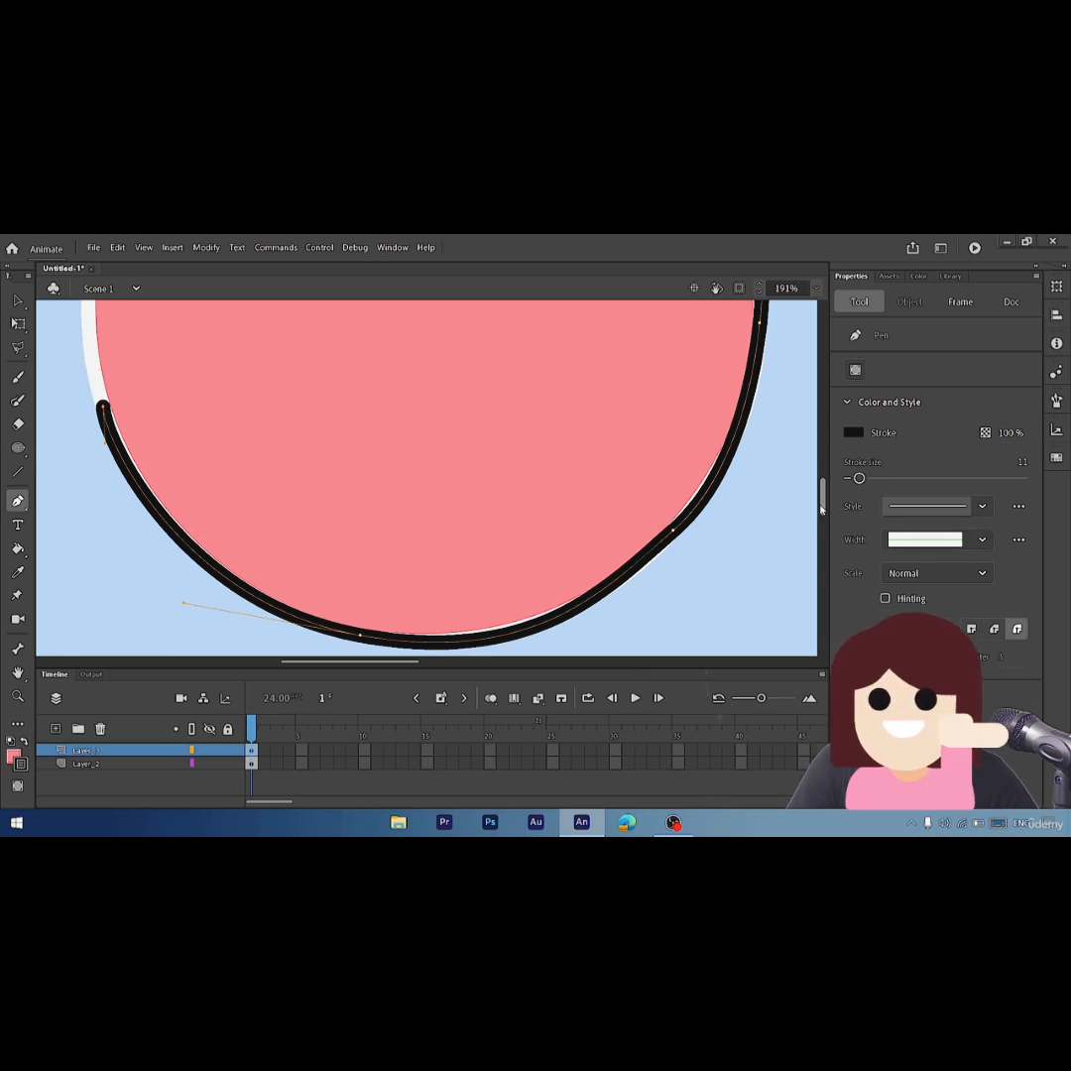
key(ctrl+minus)
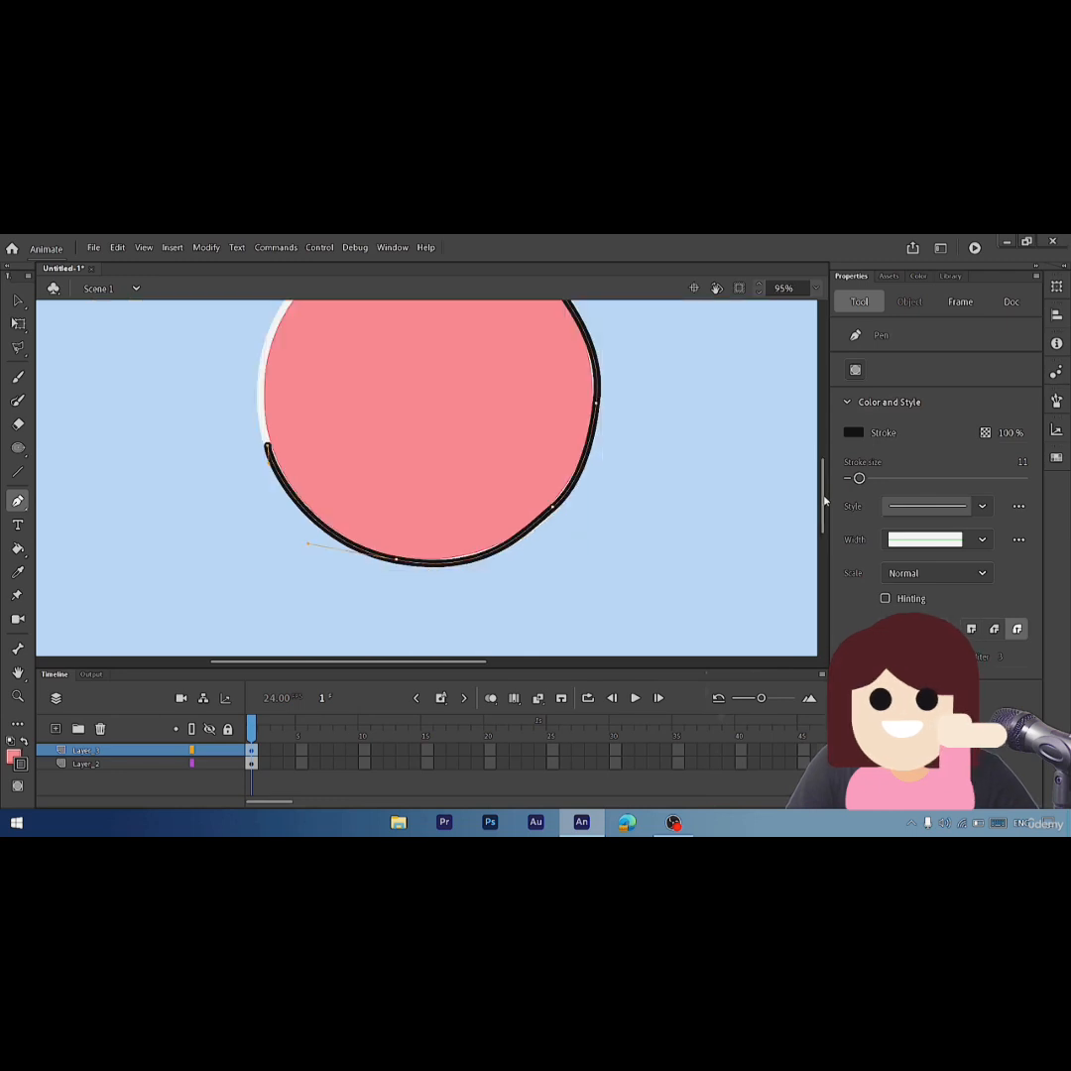
drag(823, 500, 821, 485)
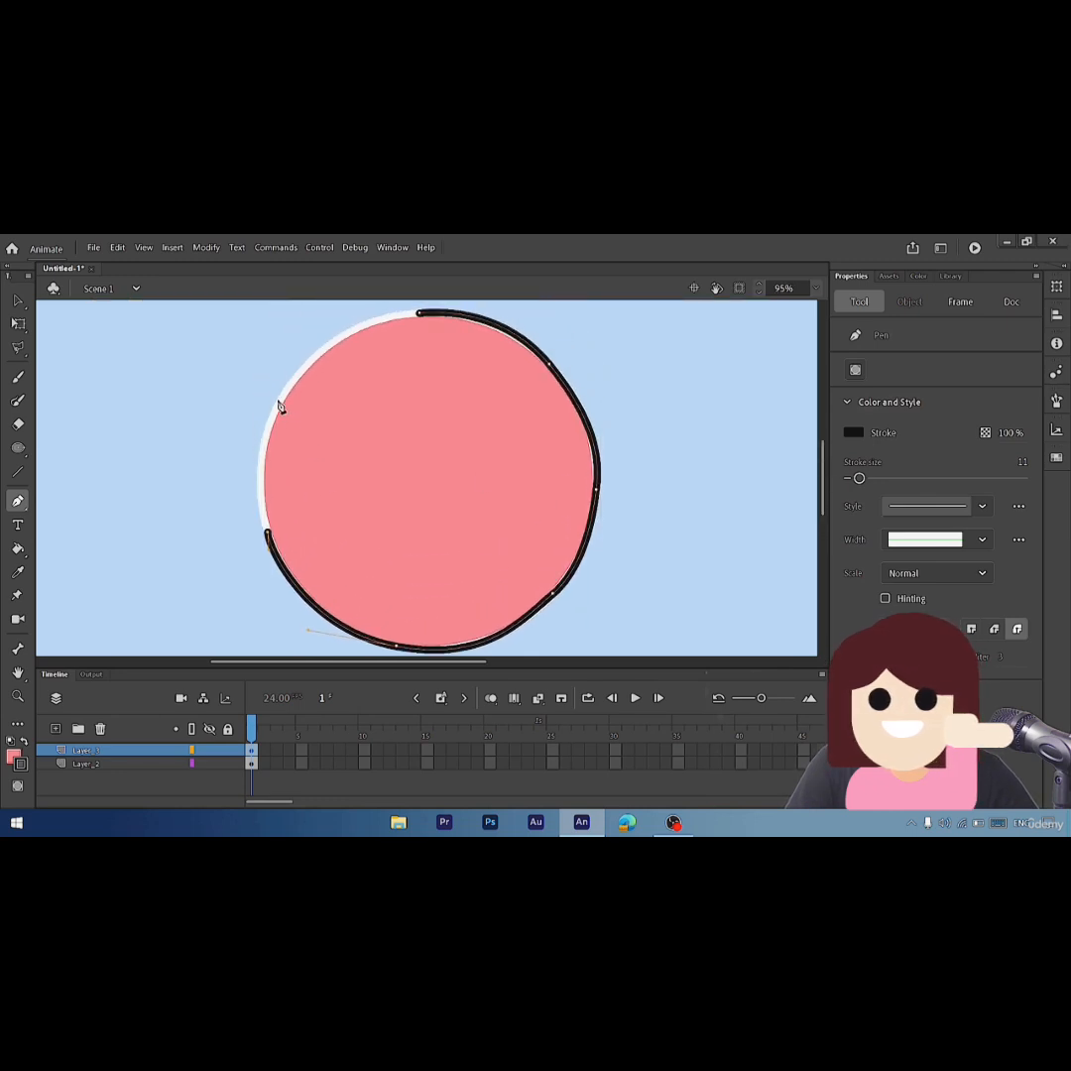
mouse_move(301, 395)
mouse_down()
mouse_move(313, 382)
mouse_move(310, 351)
mouse_move(320, 354)
mouse_up()
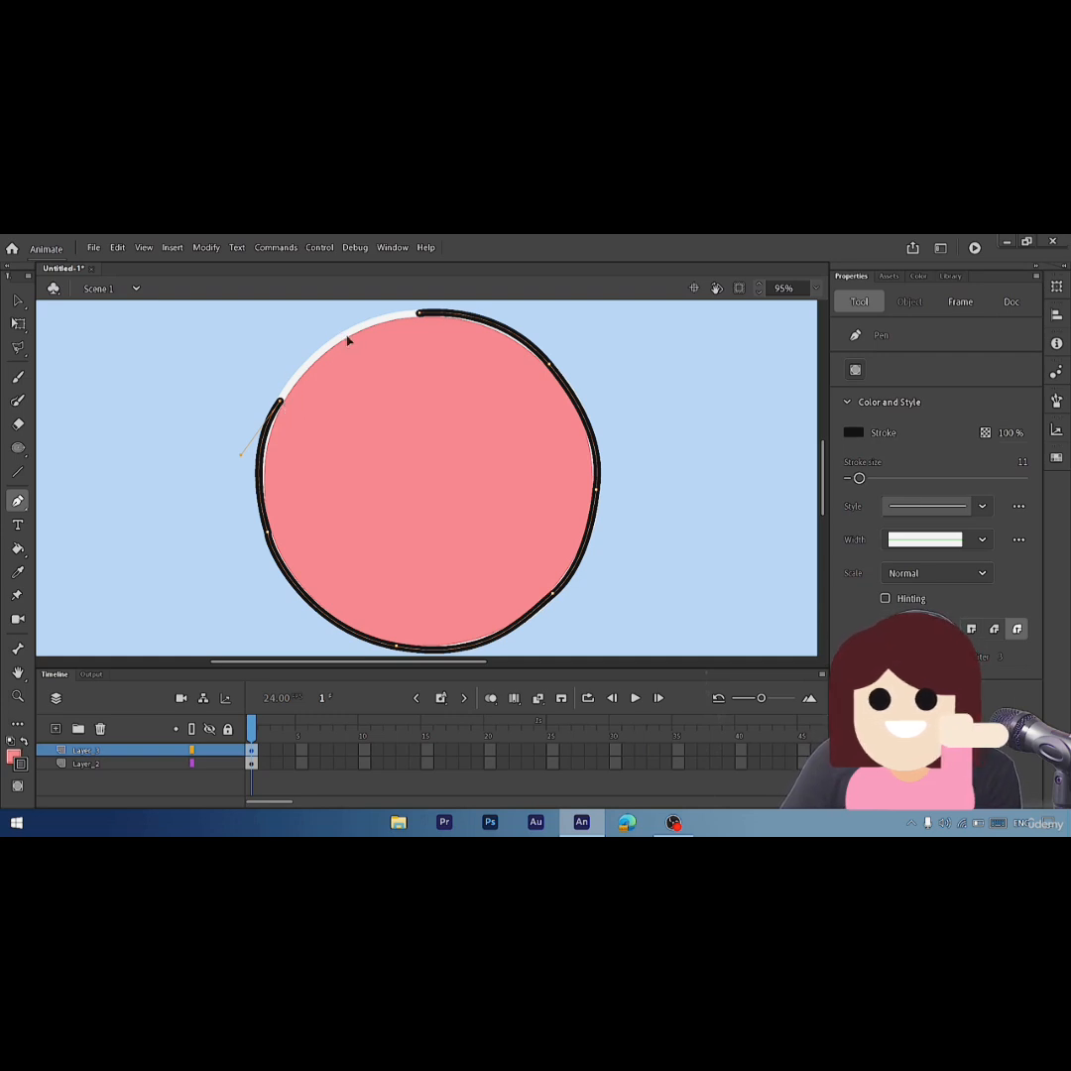
drag(344, 336, 371, 330)
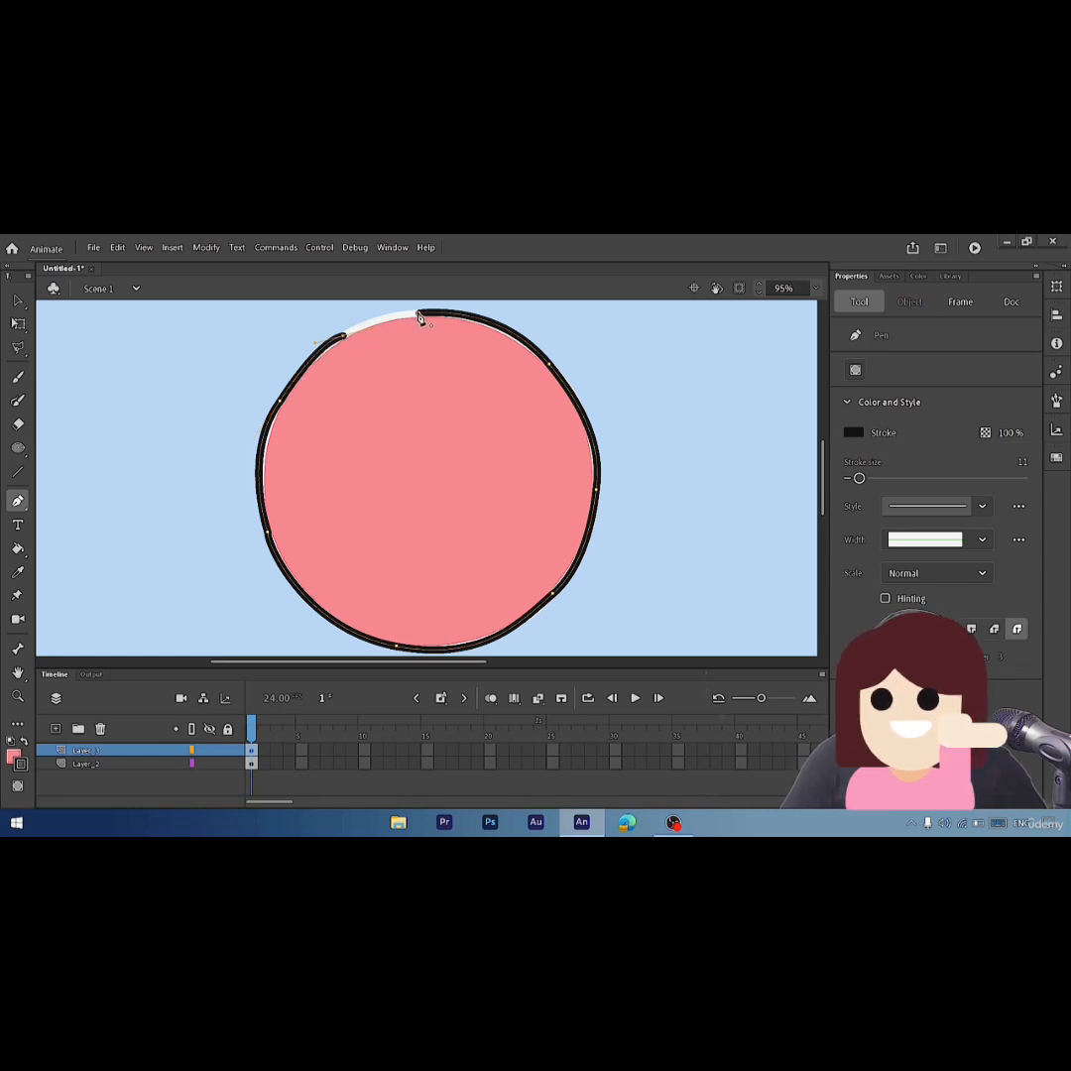
click(420, 315)
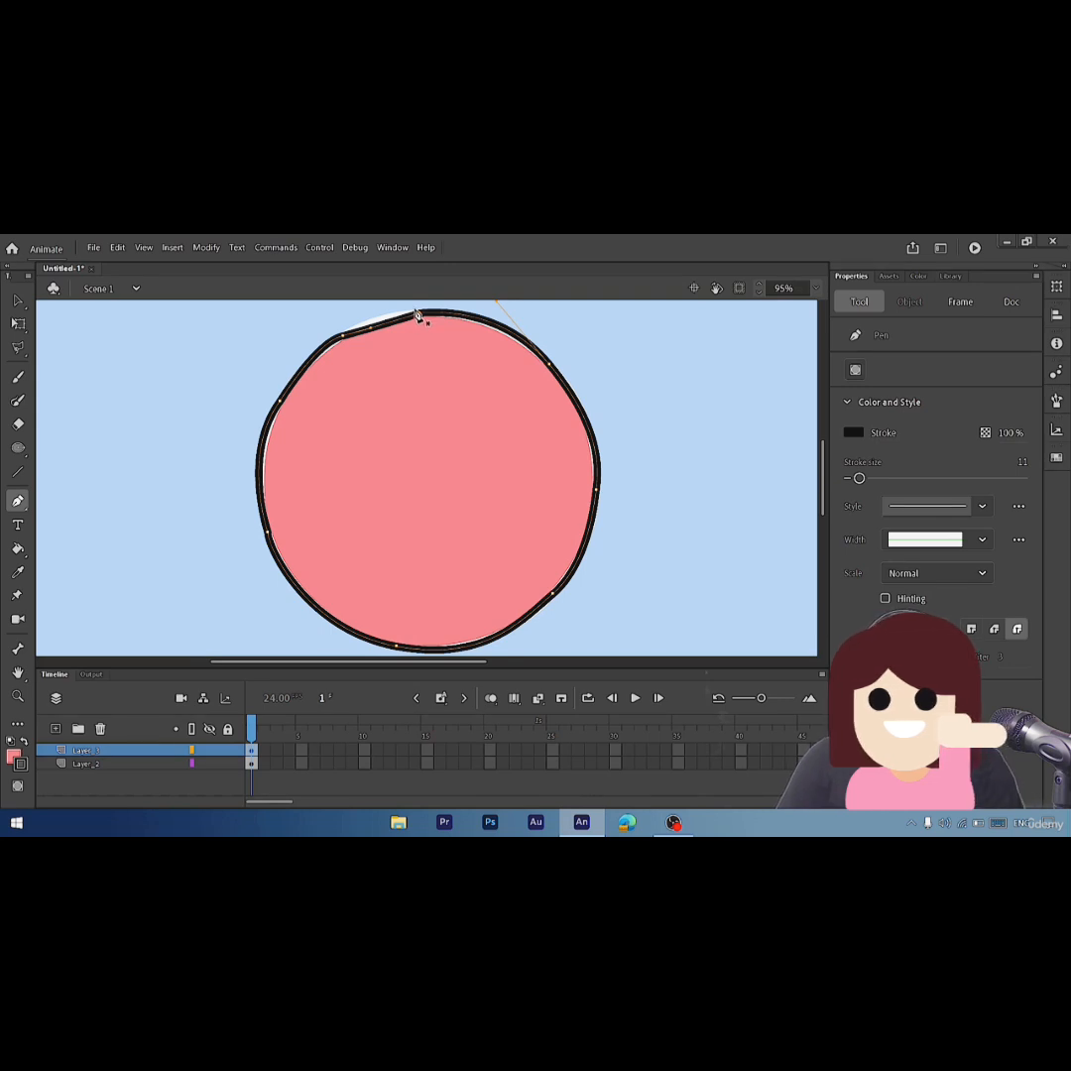
- Select the circle, its traced outline and the horizontal line together and delete them from the stage
click(18, 300)
key(ctrl+minus)
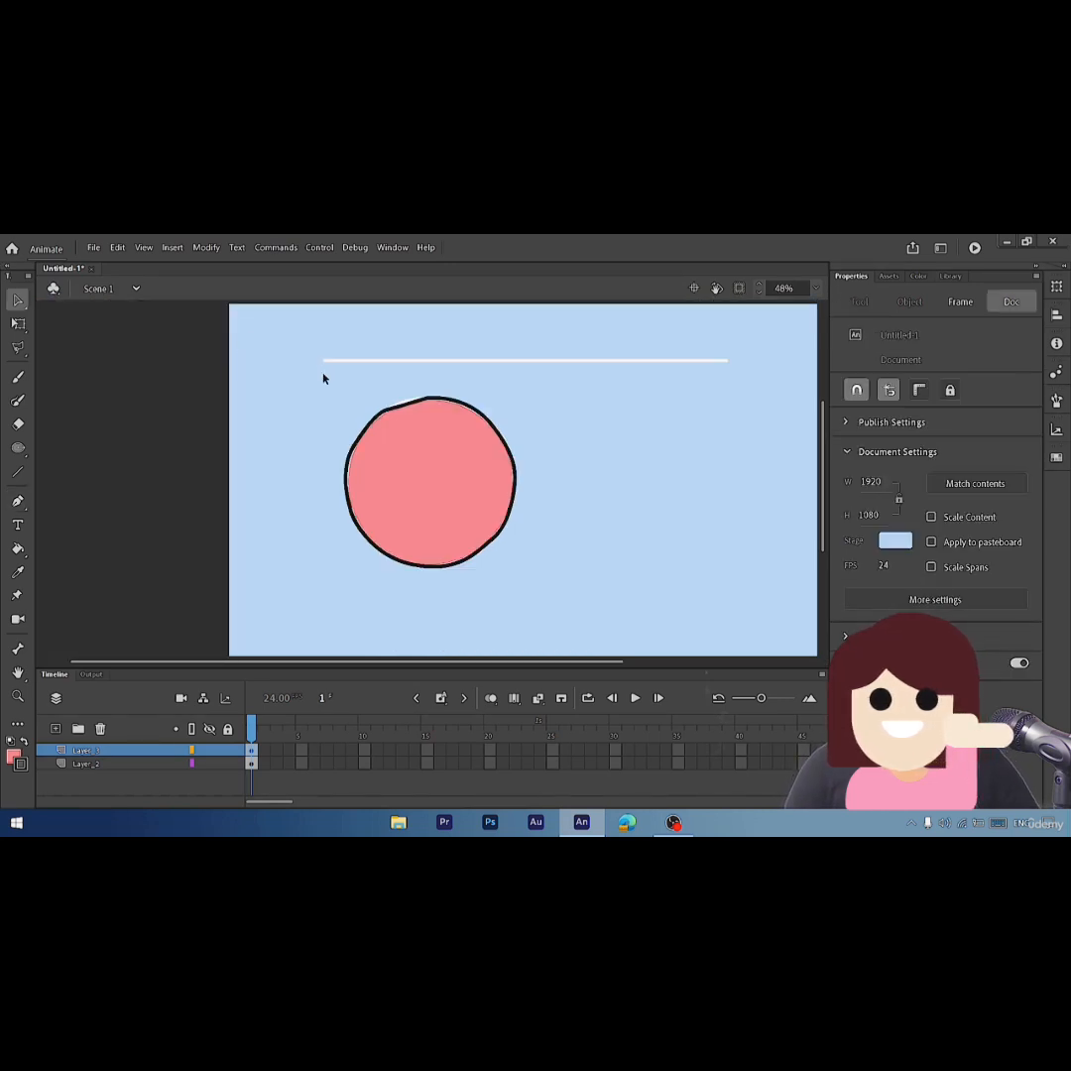
drag(763, 603, 180, 242)
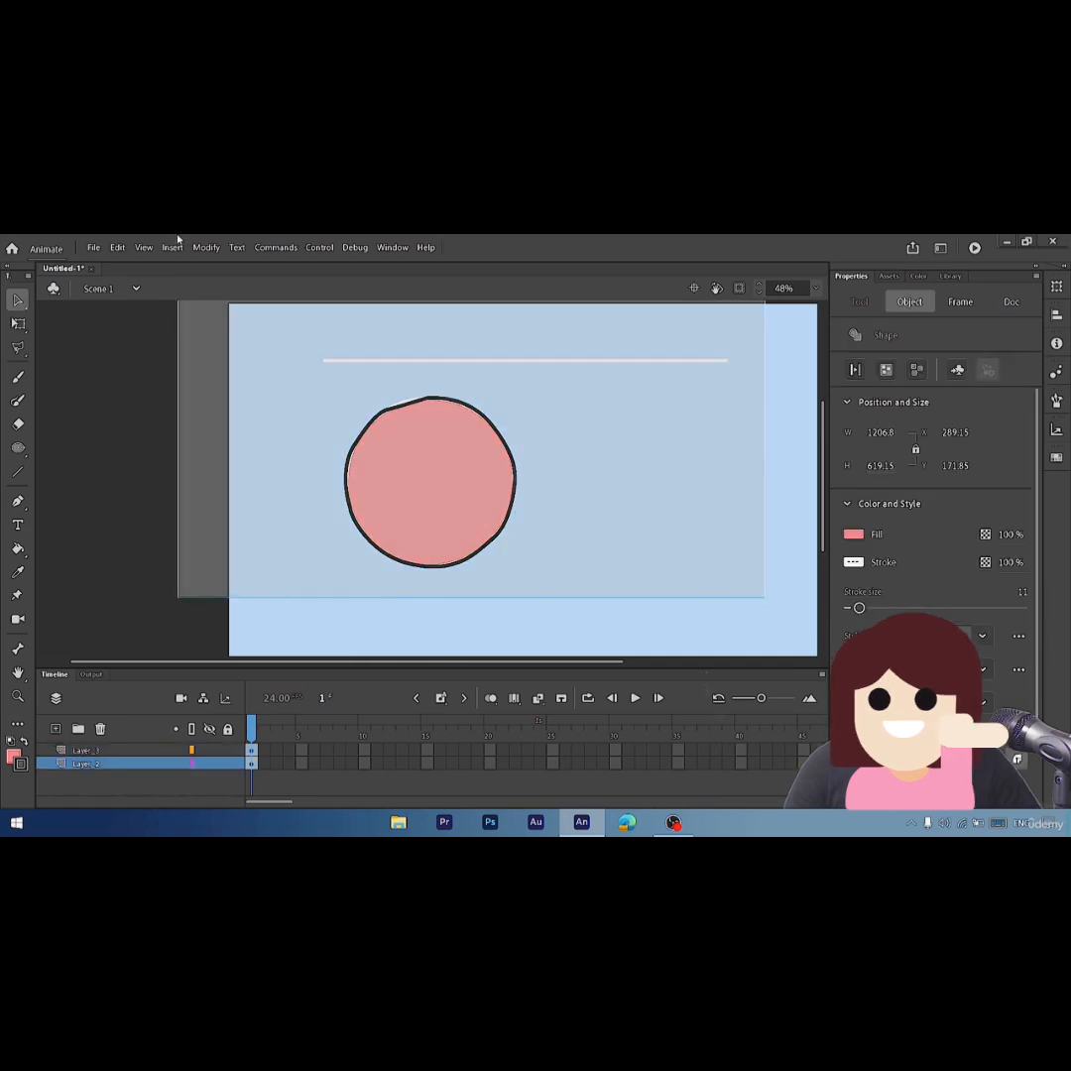
key(Delete)
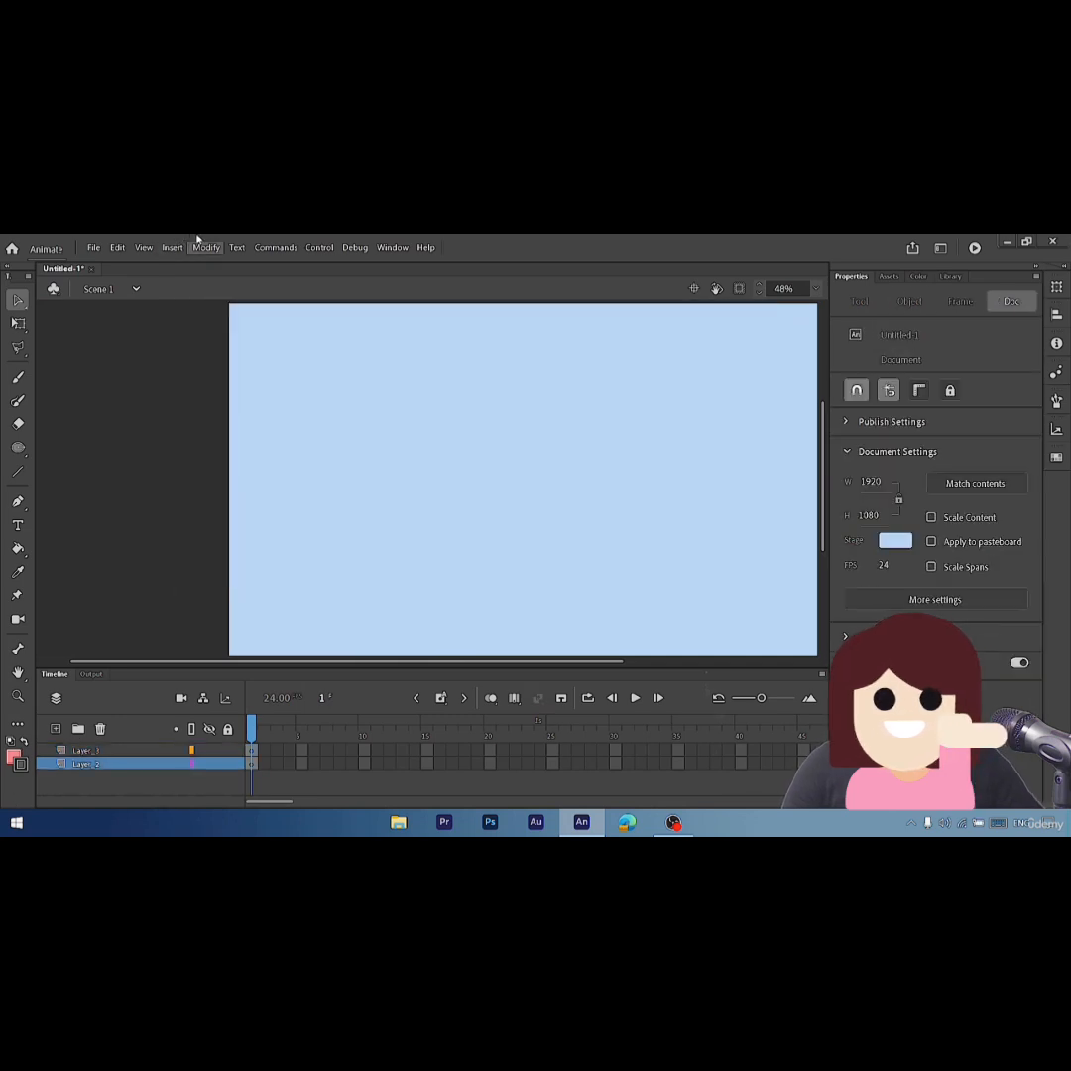
- Add a static text reading "Digital HUB" on the empty stage with the Text tool
key(ctrl+equal)
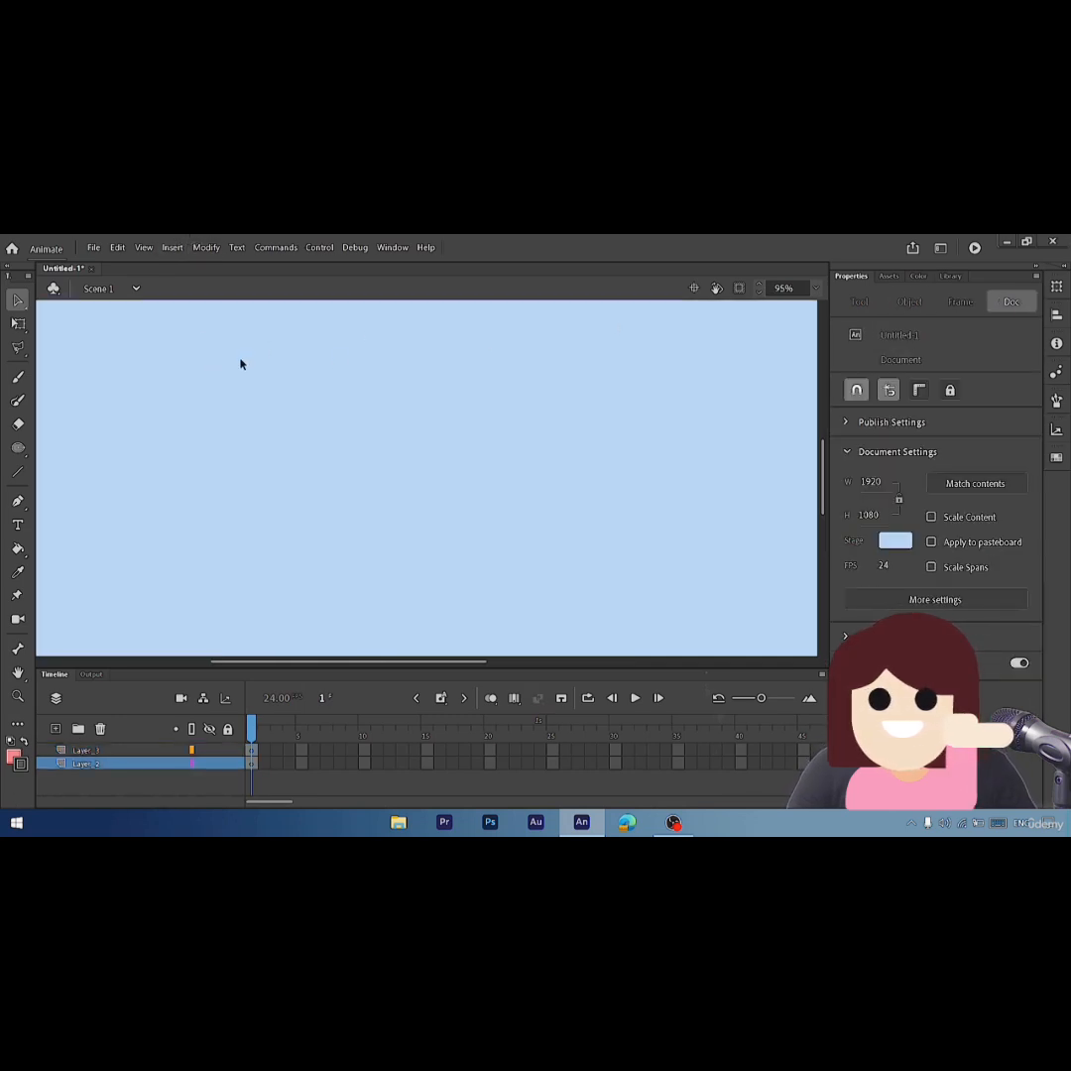
click(18, 524)
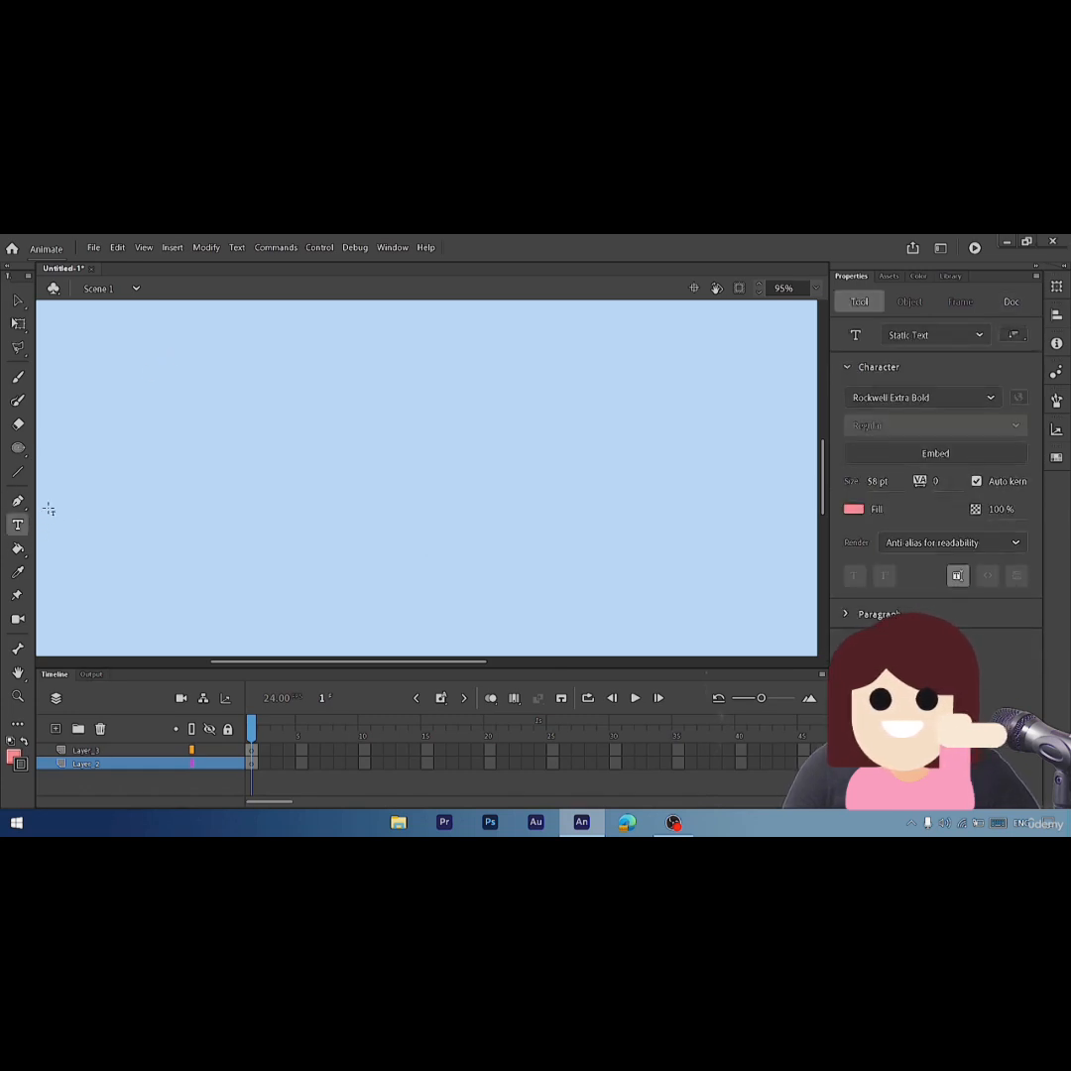
click(208, 458)
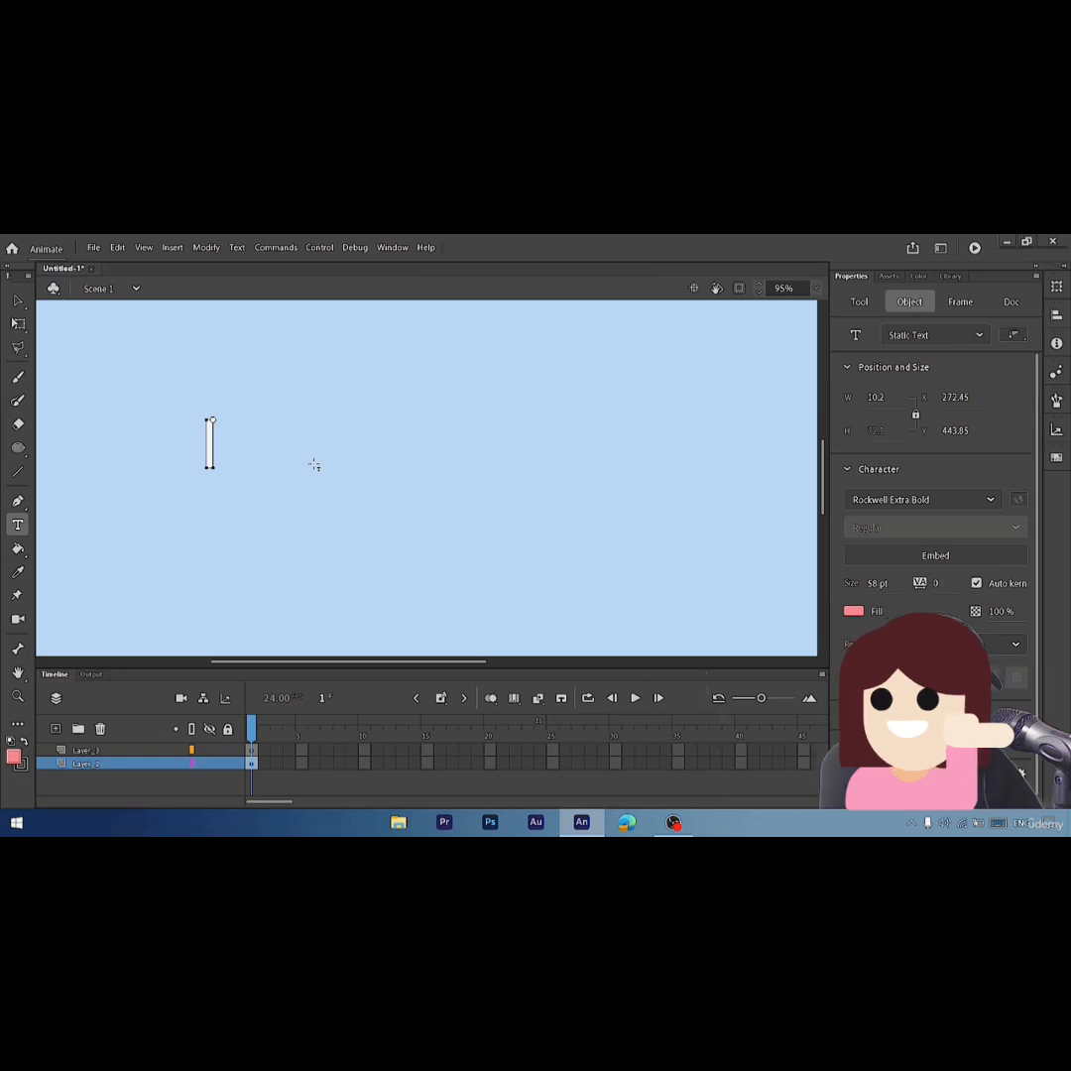
text(Di)
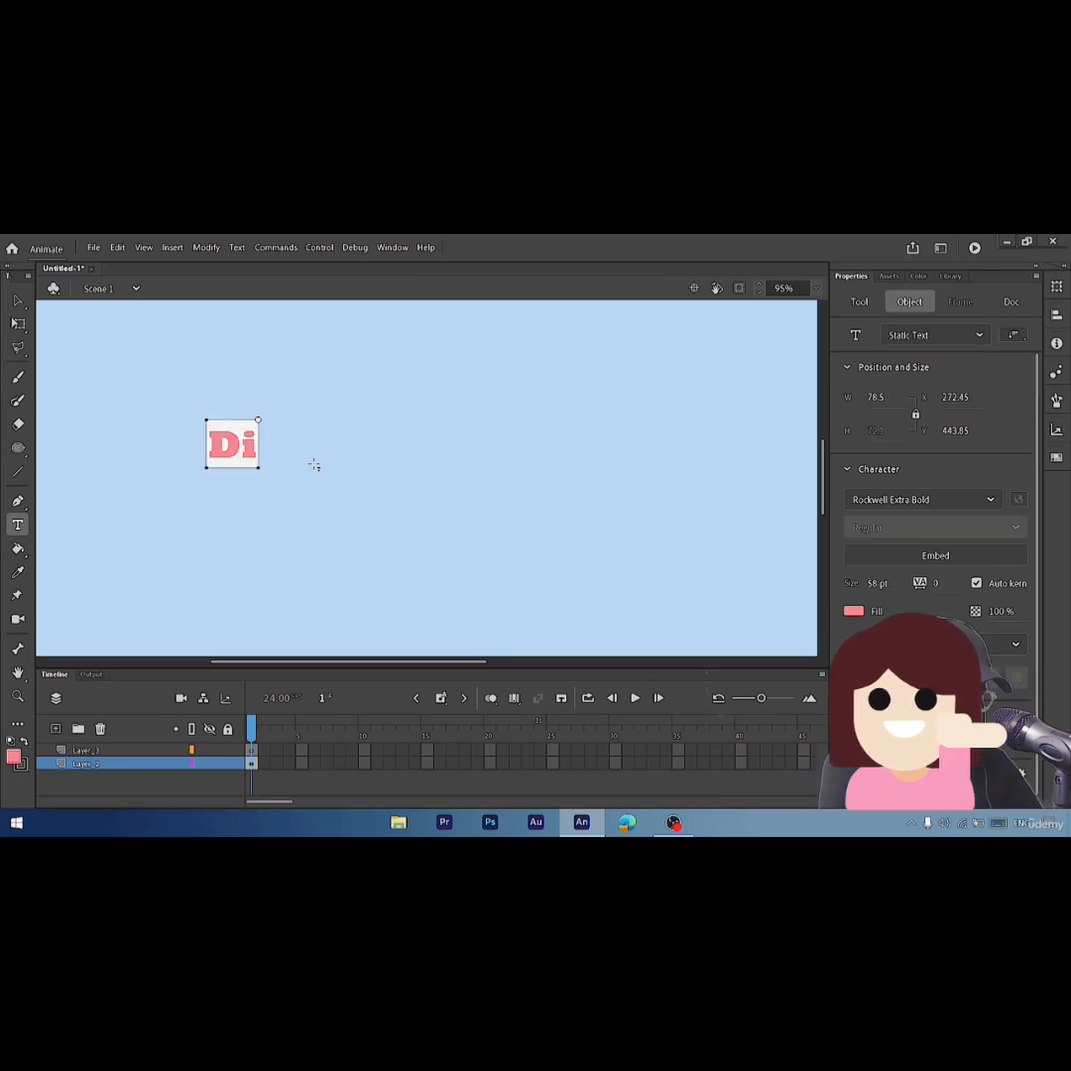
text(gital hub)
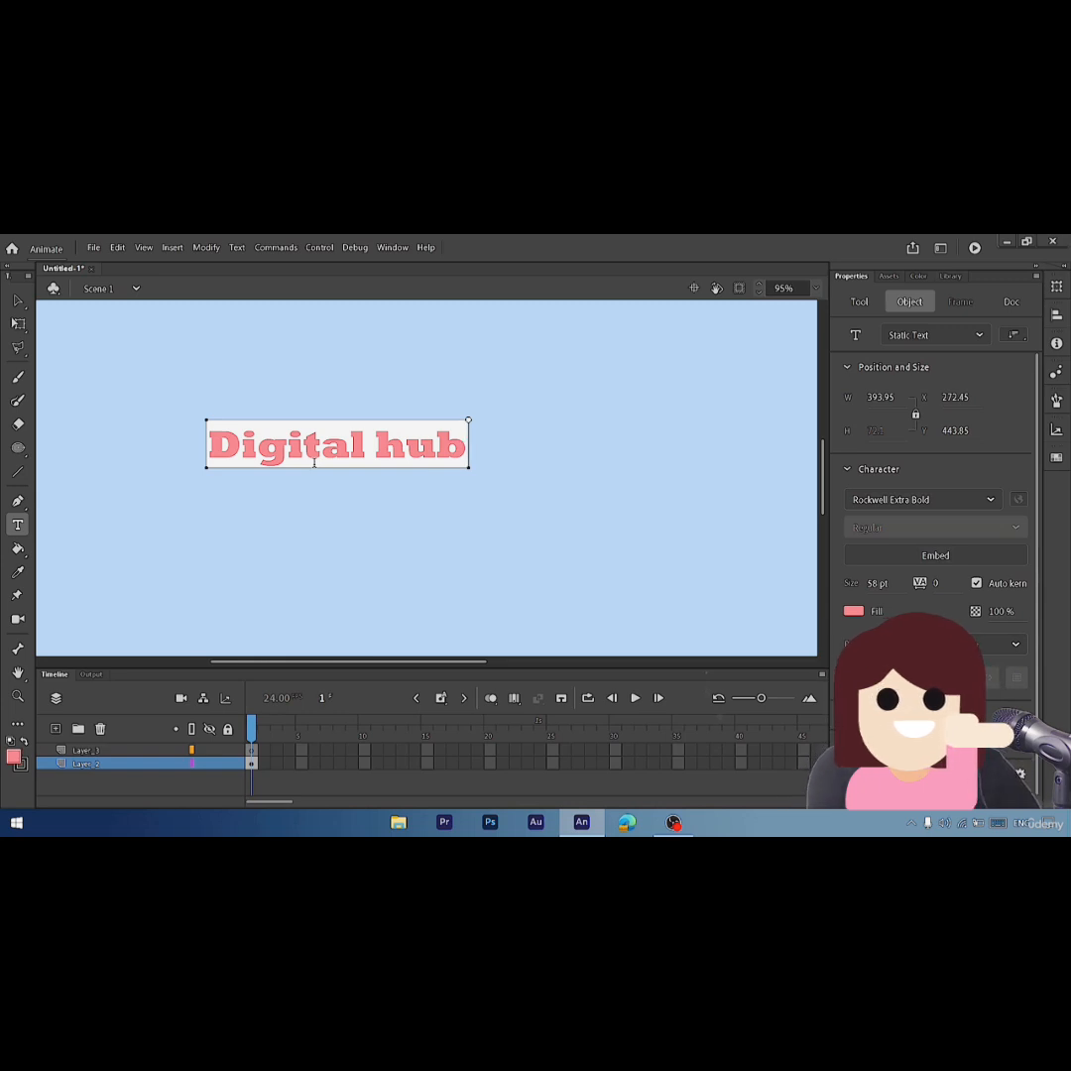
key(BackSpace)
key(BackSpace)
key(BackSpace)
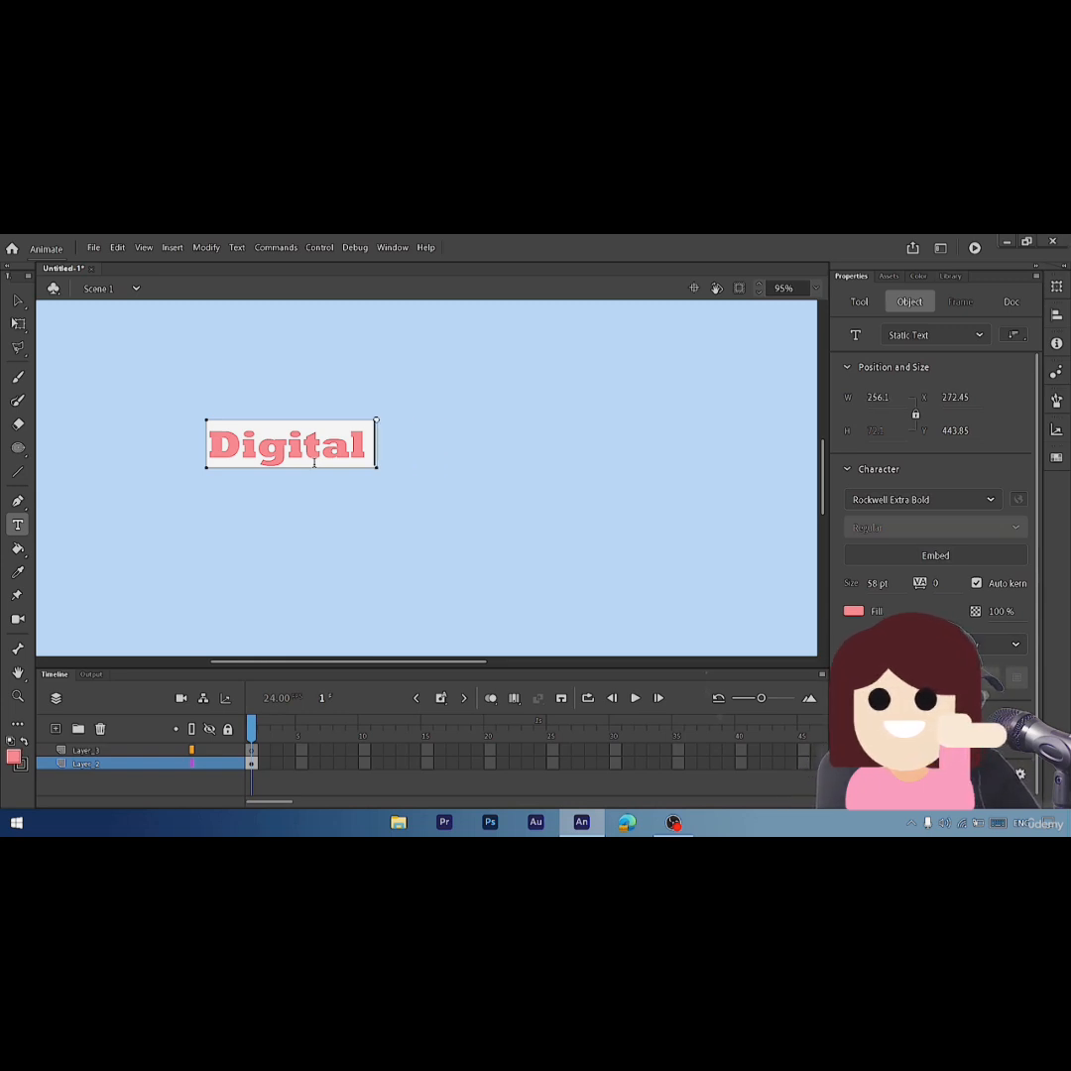
text(HUB)
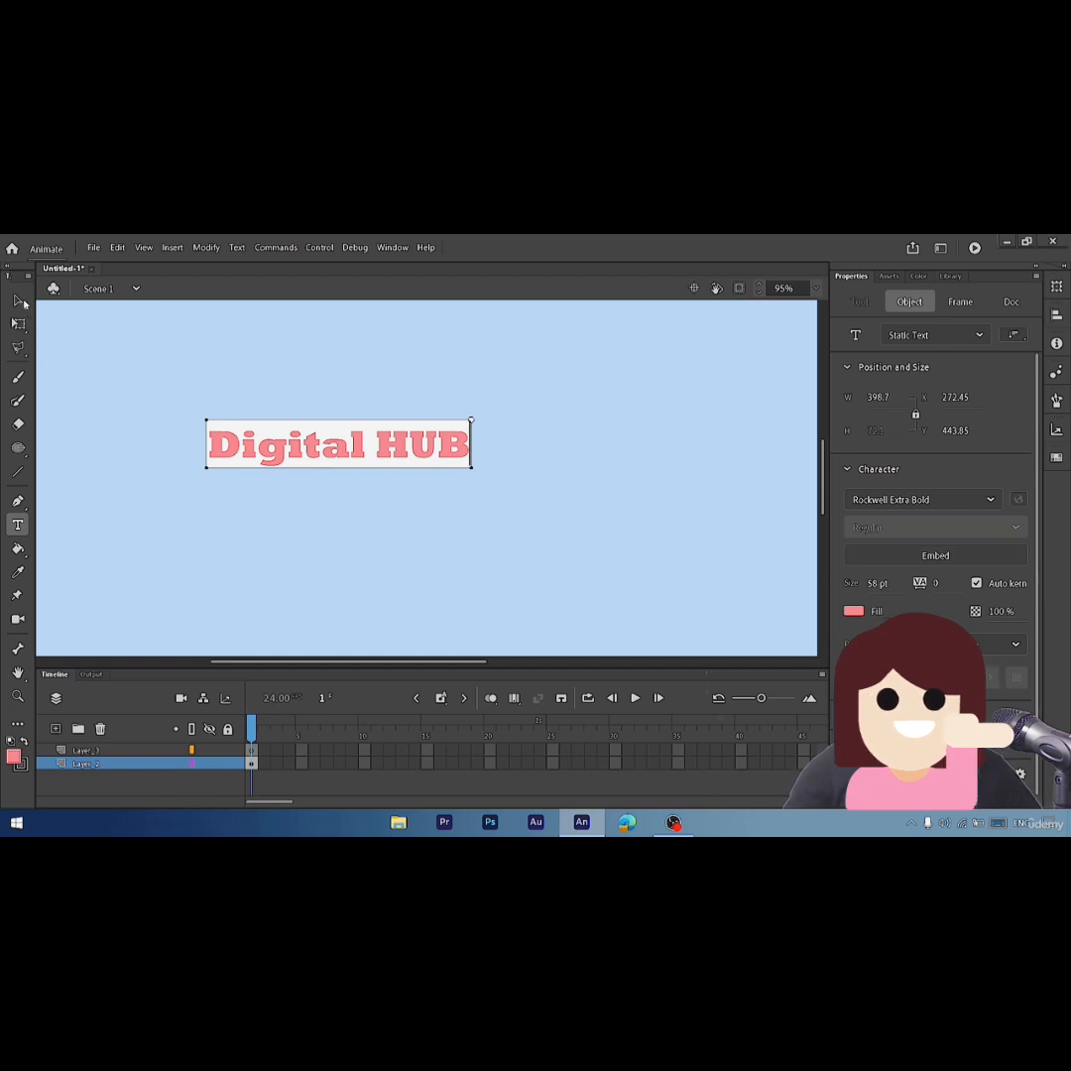
- Enlarge the "Digital HUB" text to about 780 px wide with Free Transform, move it down and to the right, and deselect it
click(18, 300)
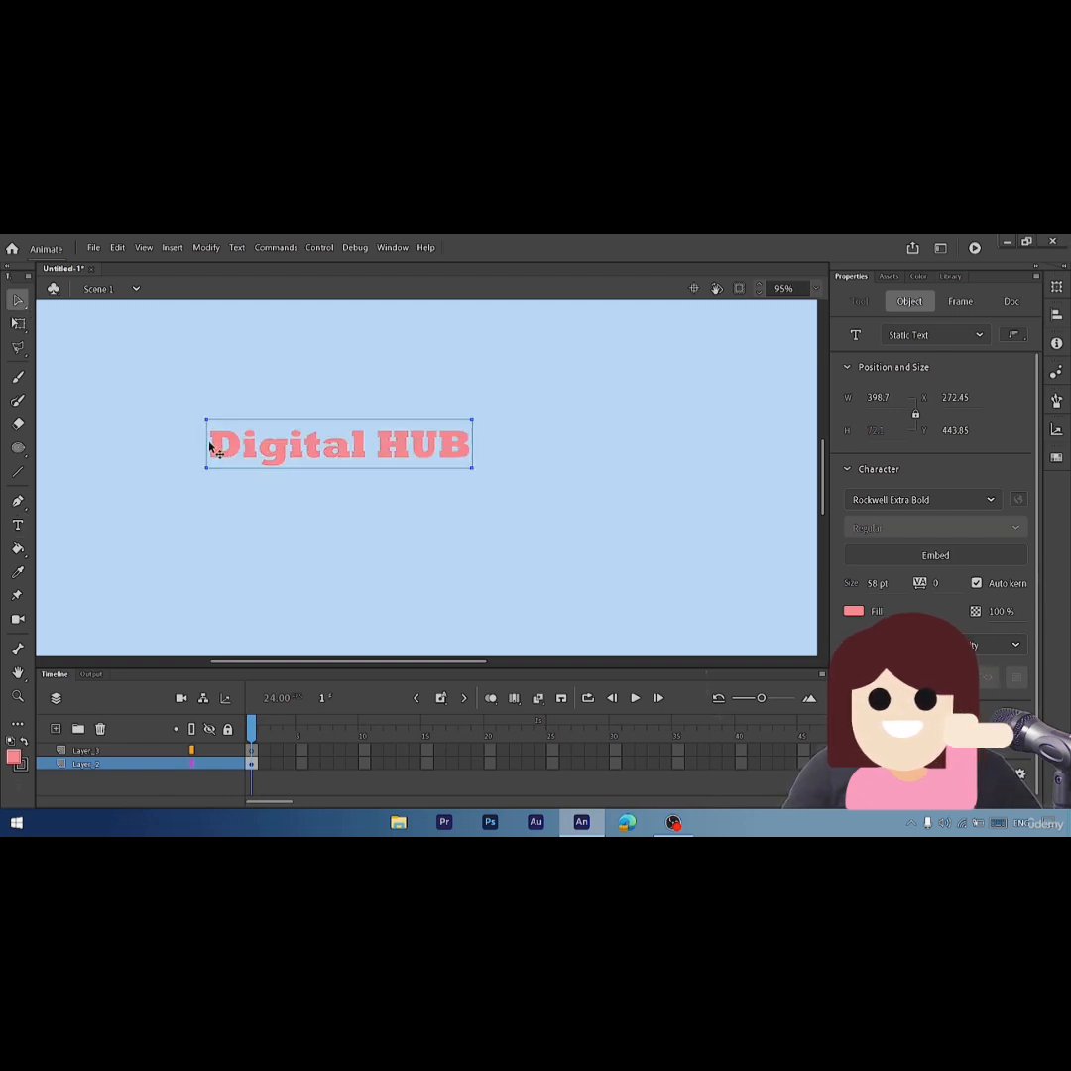
click(18, 323)
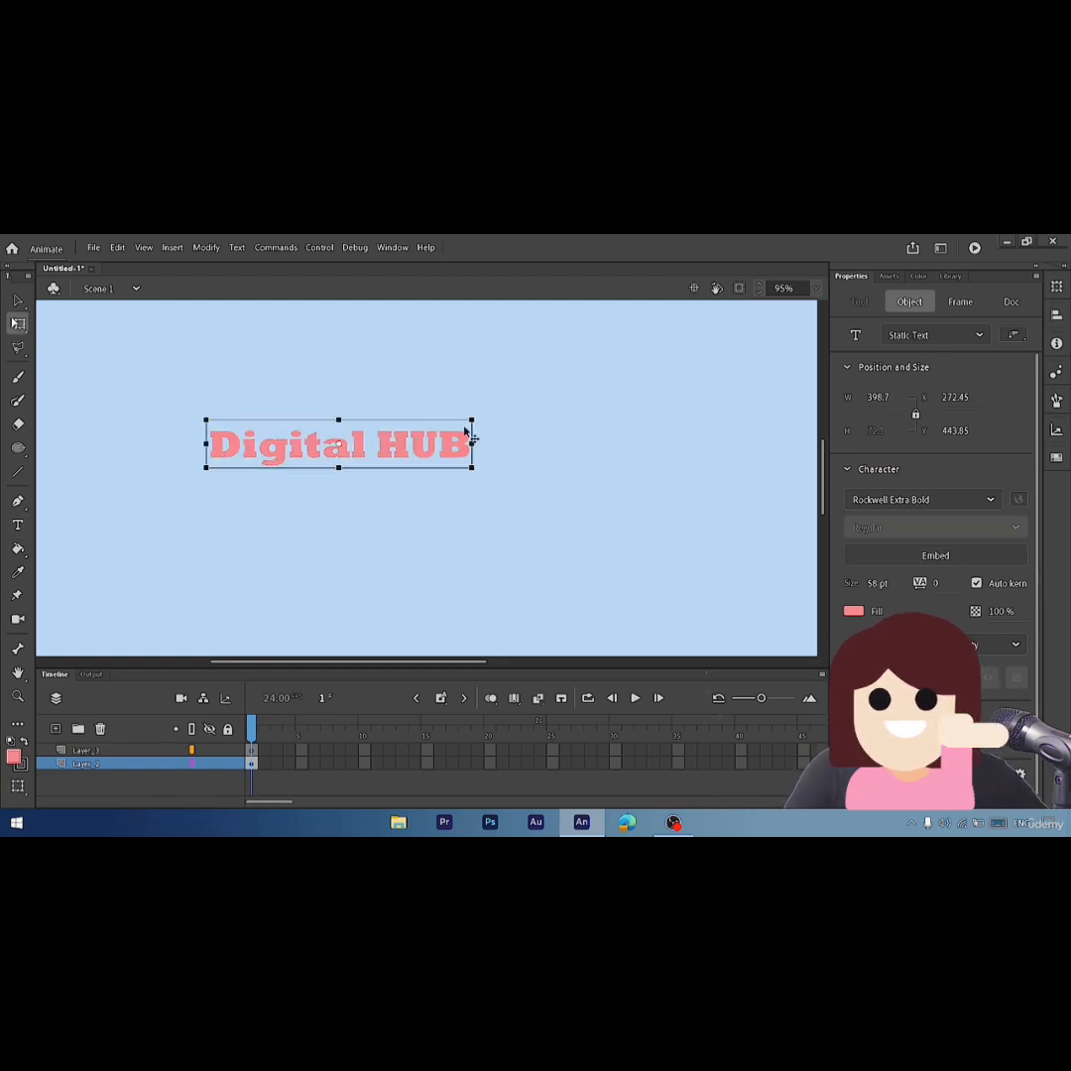
drag(472, 419, 597, 386)
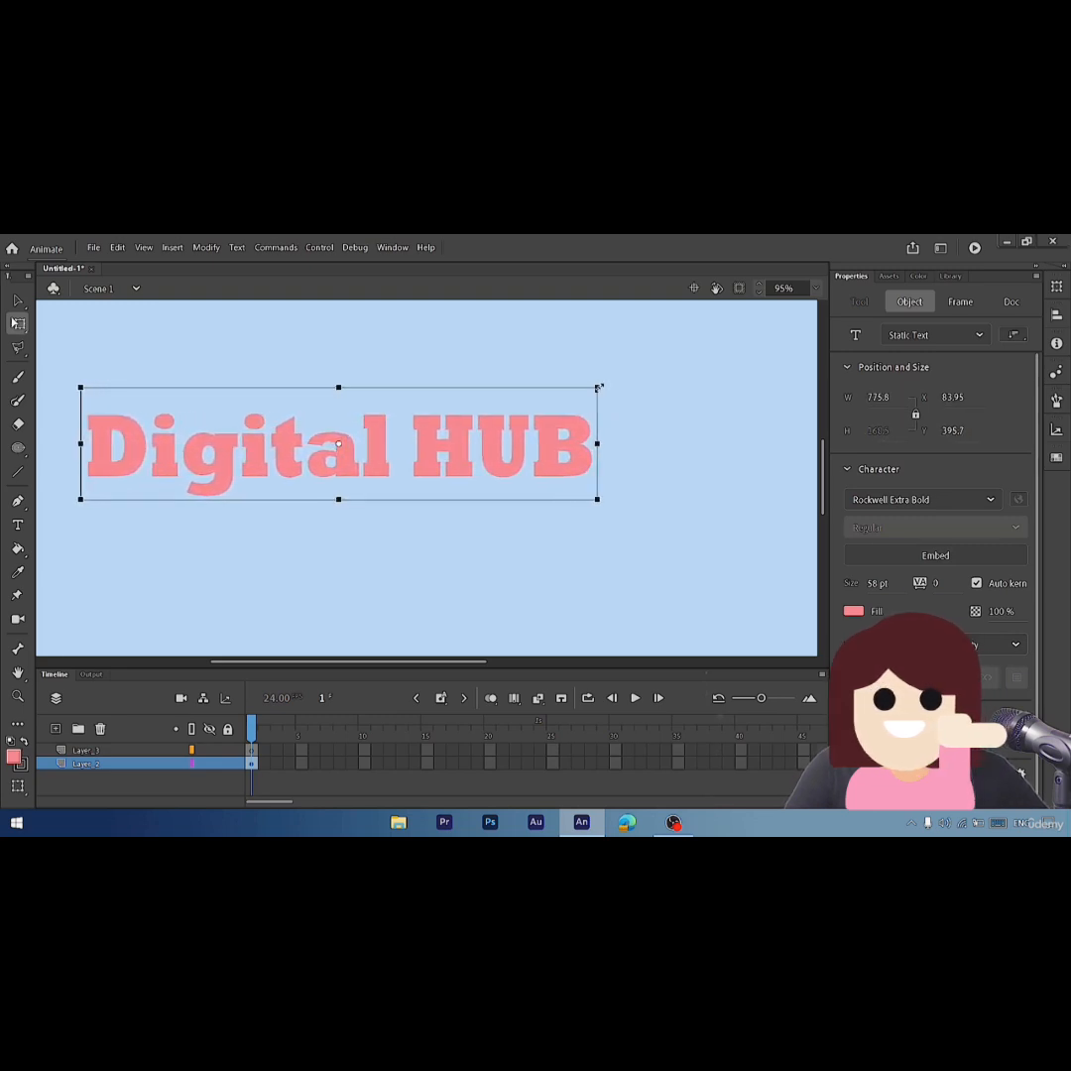
drag(518, 462, 572, 499)
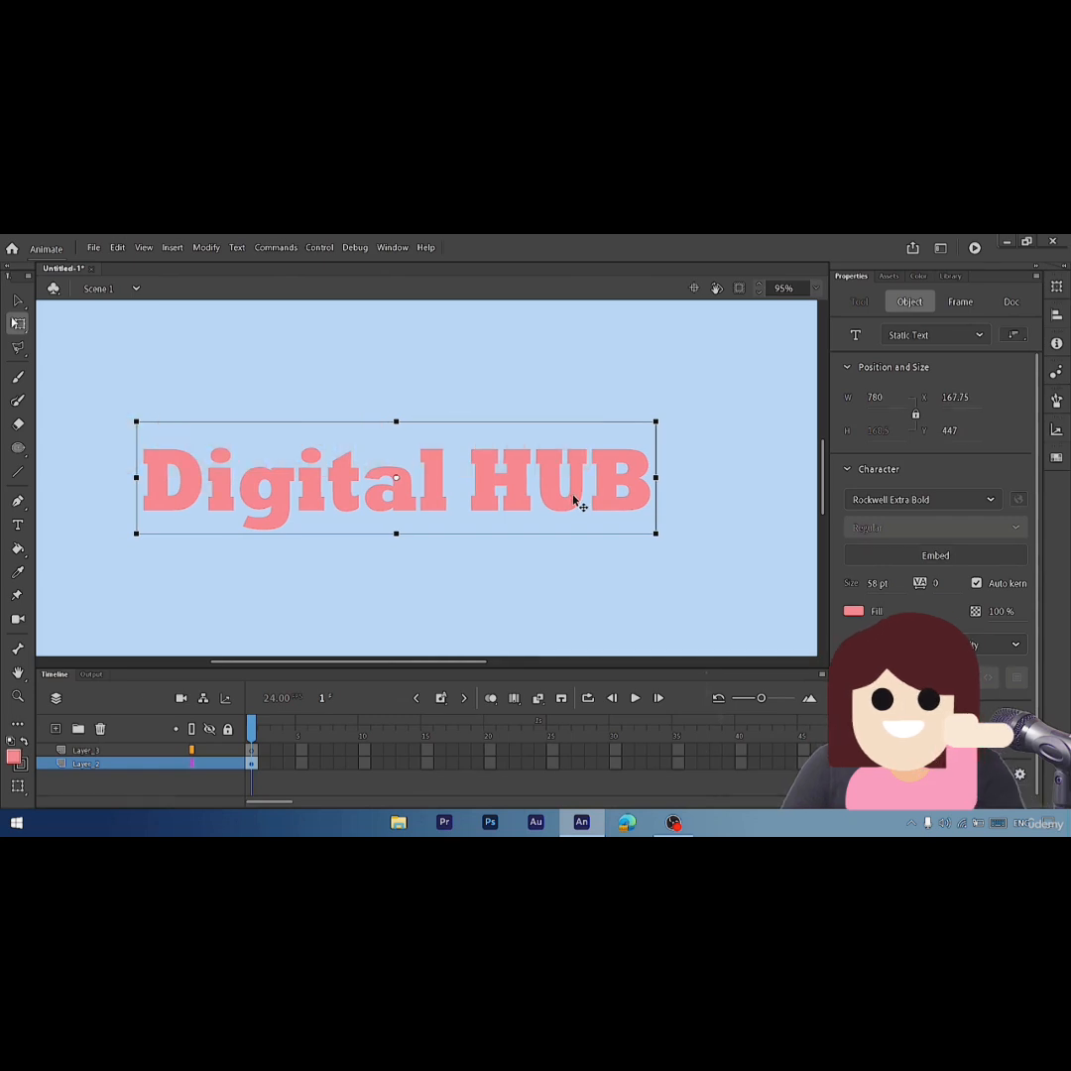
click(421, 388)
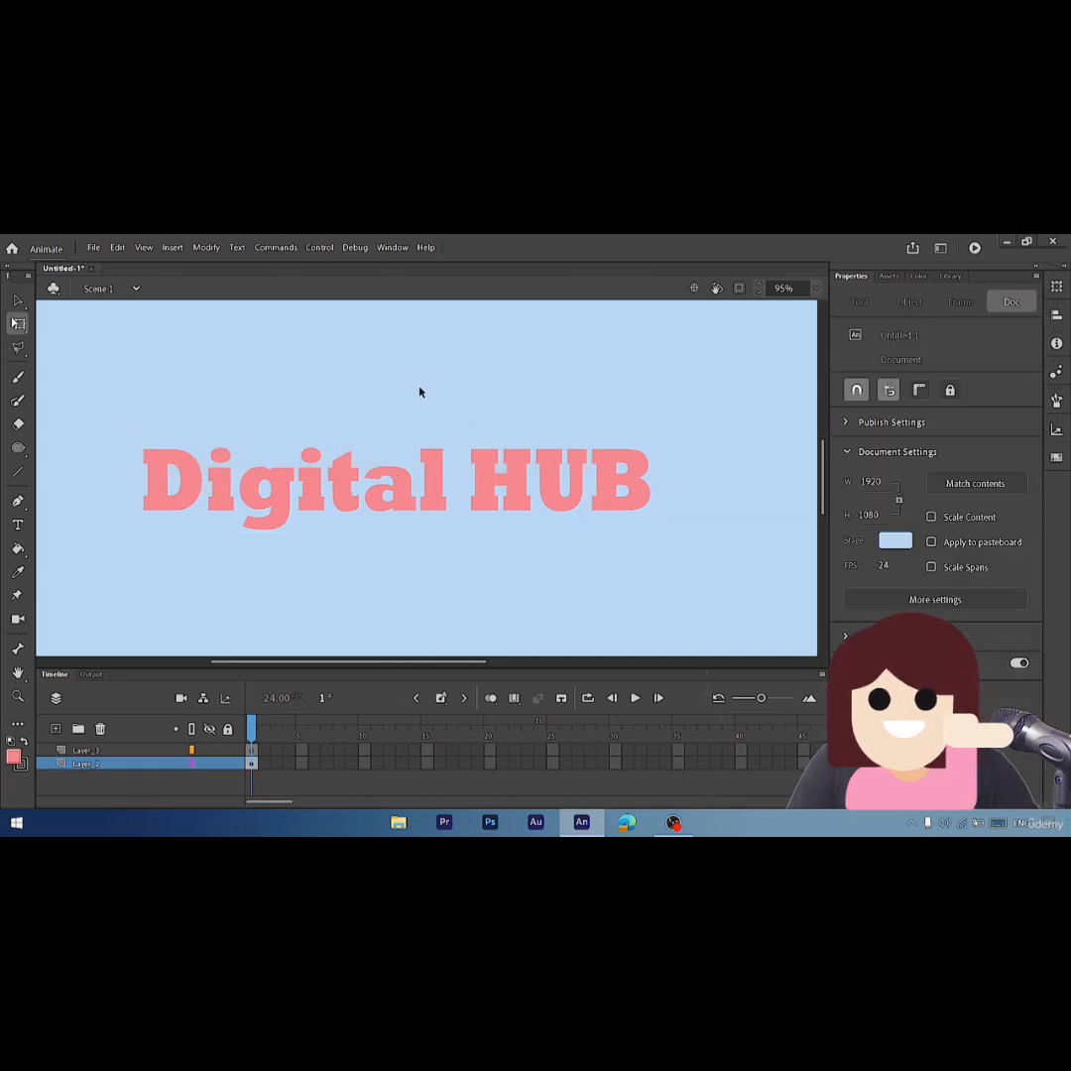
- Set the text's font to Showcard Gothic after trying Rounds Black, and look at the font embedding options without applying any
click(489, 486)
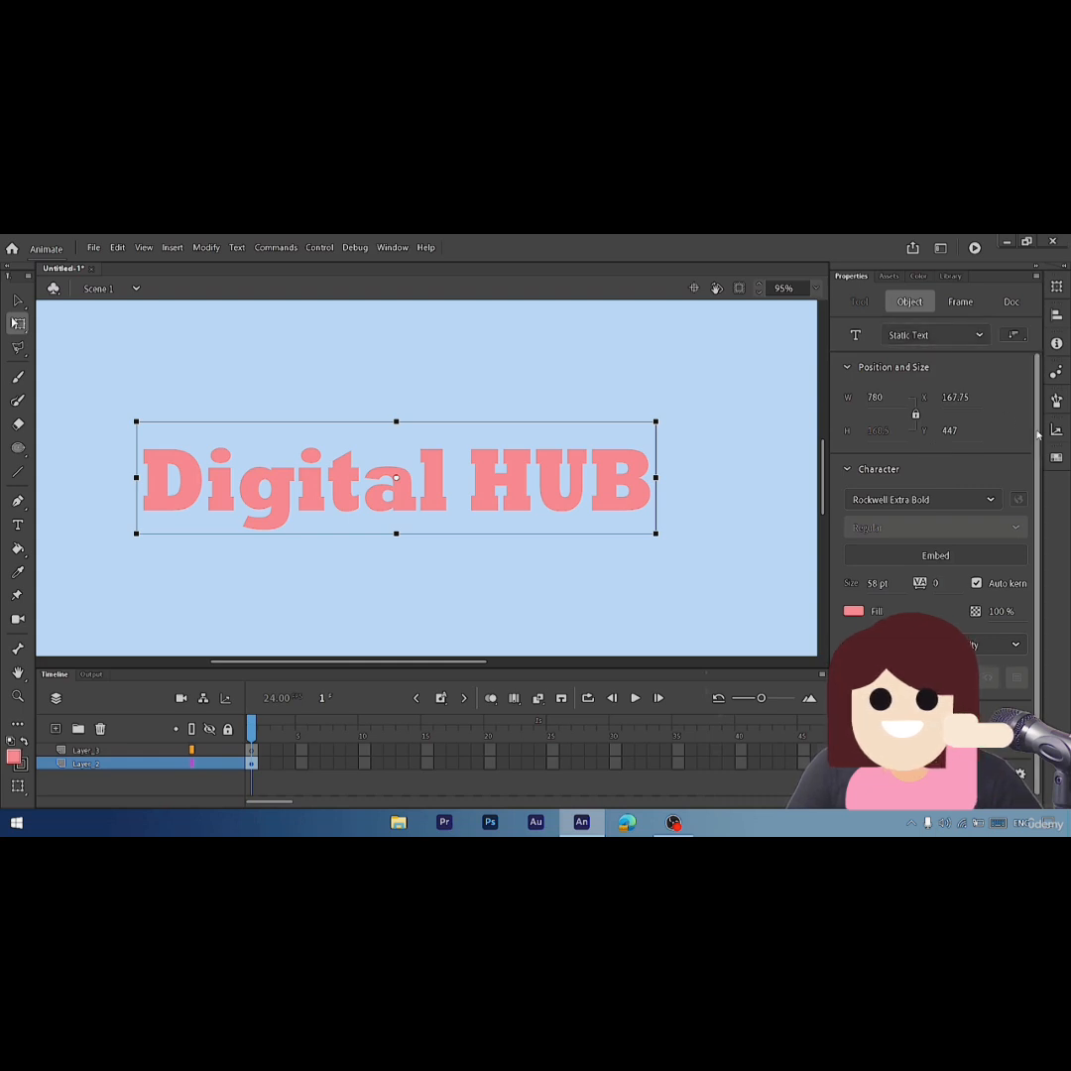
scroll(1001, 485, down, 1)
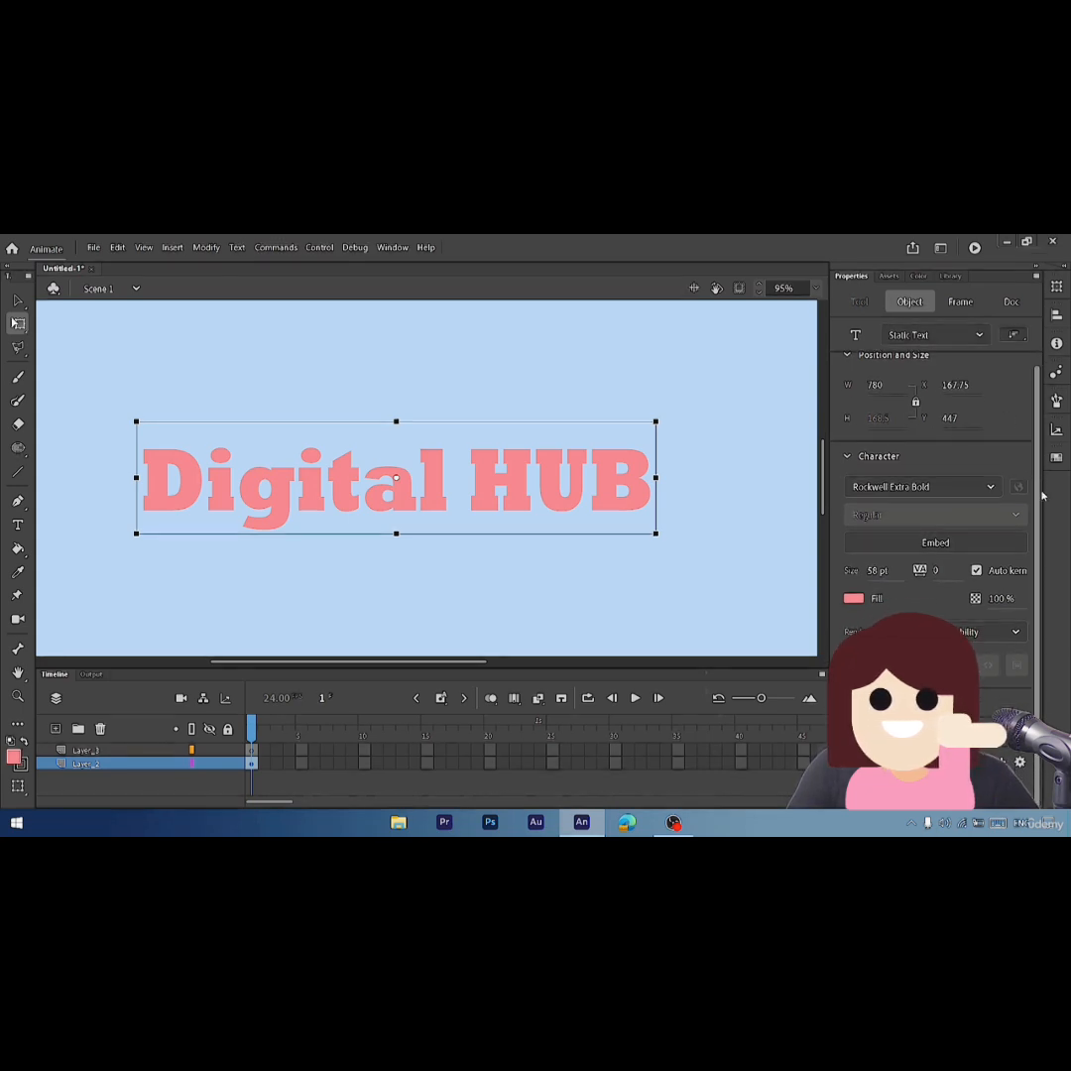
click(989, 488)
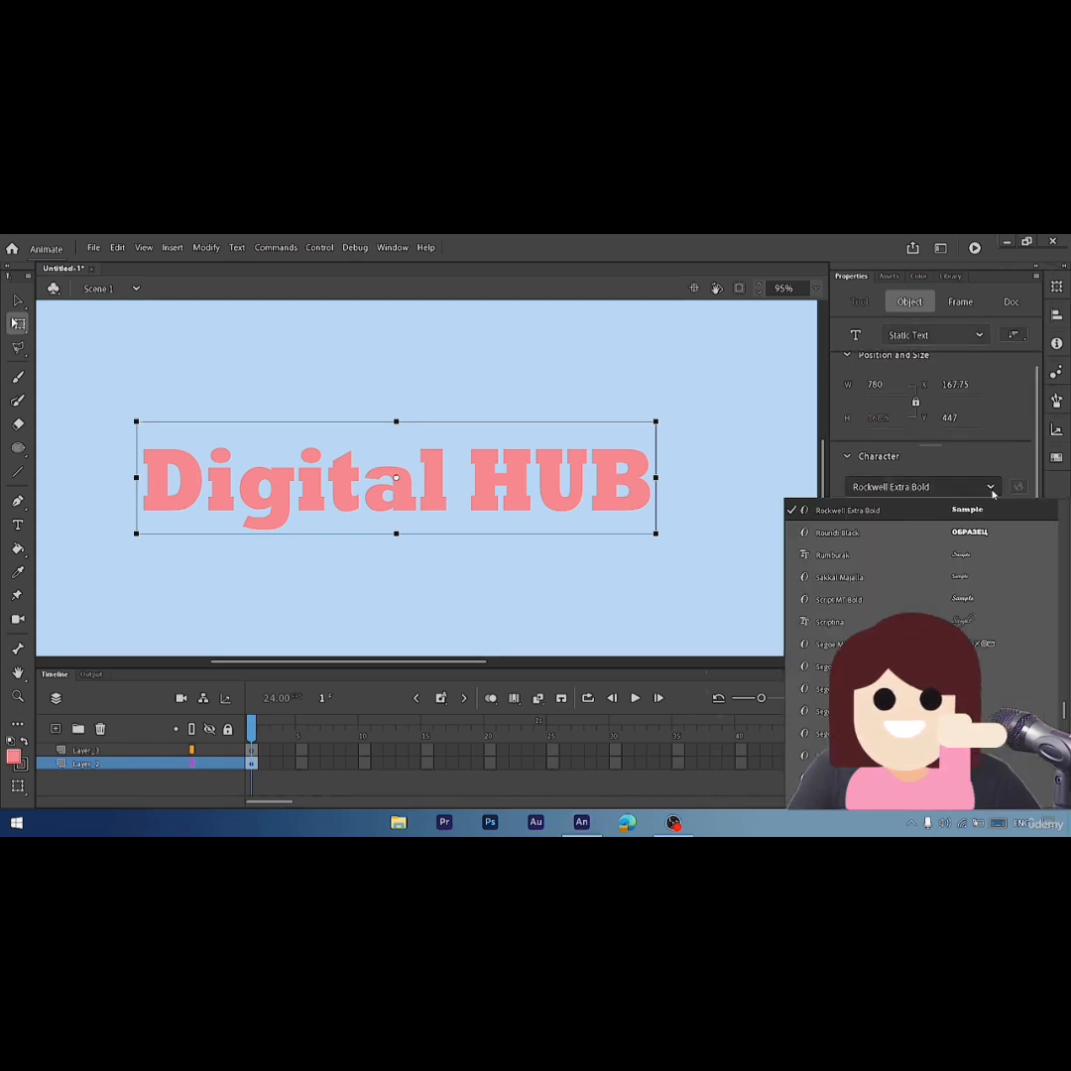
click(977, 537)
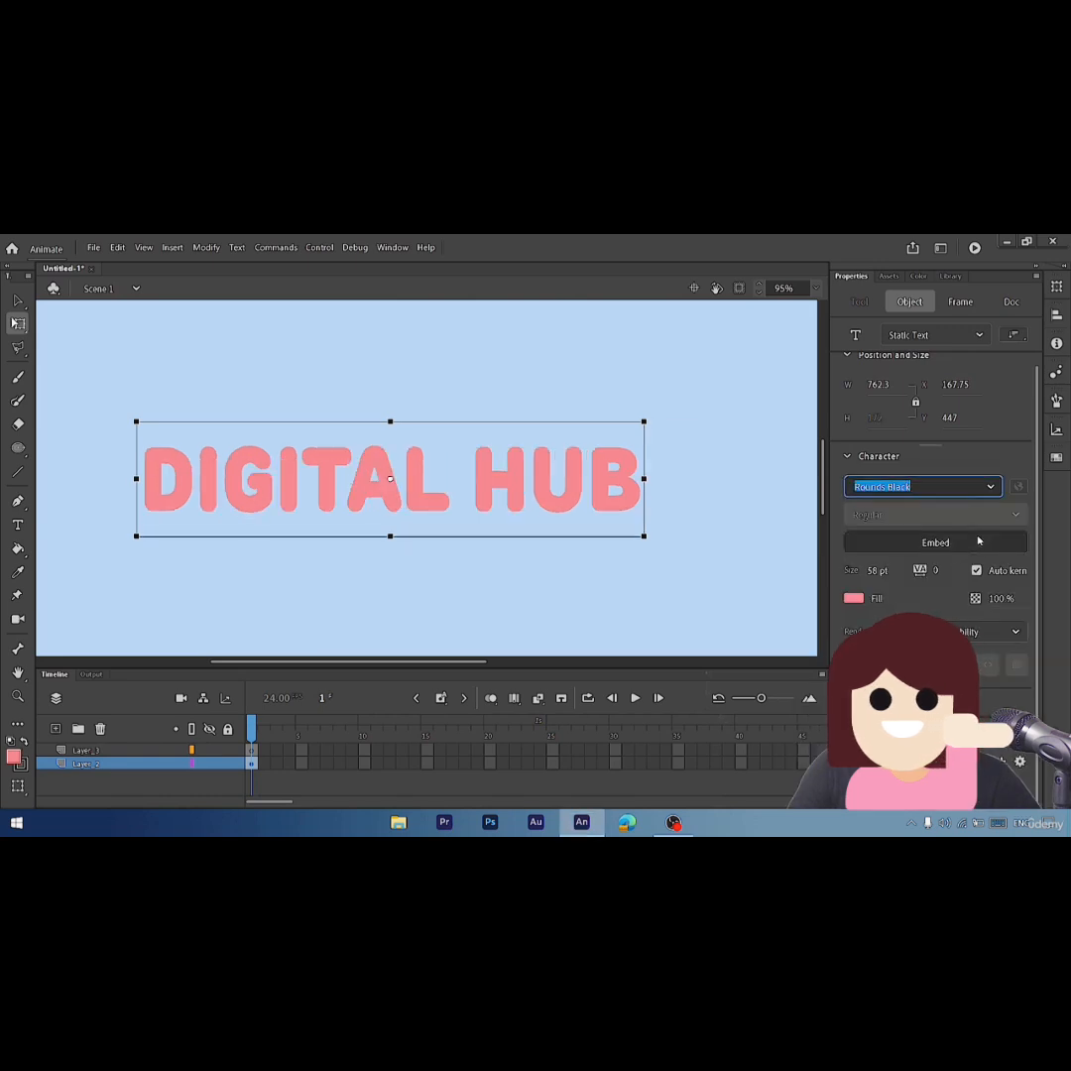
click(989, 486)
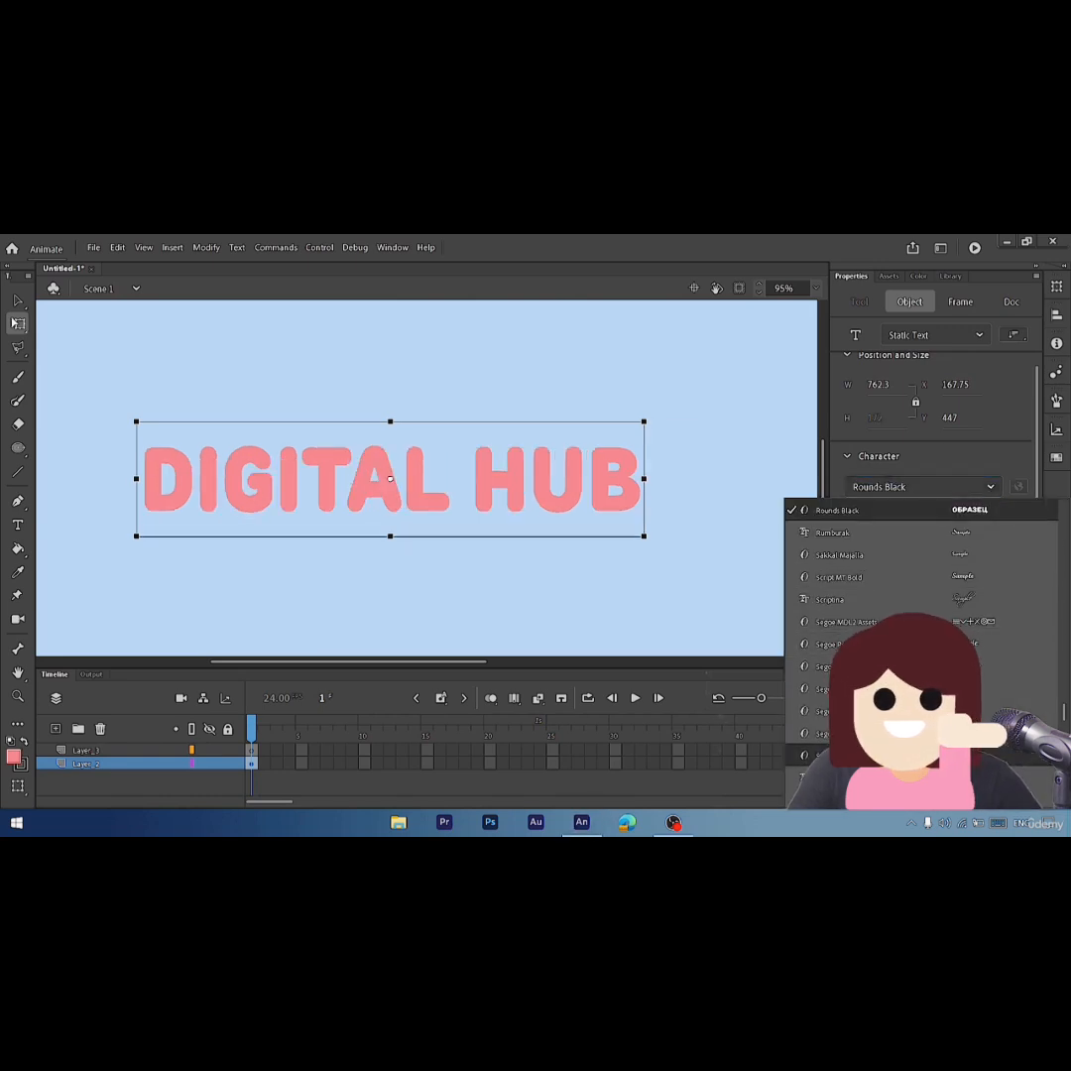
click(823, 755)
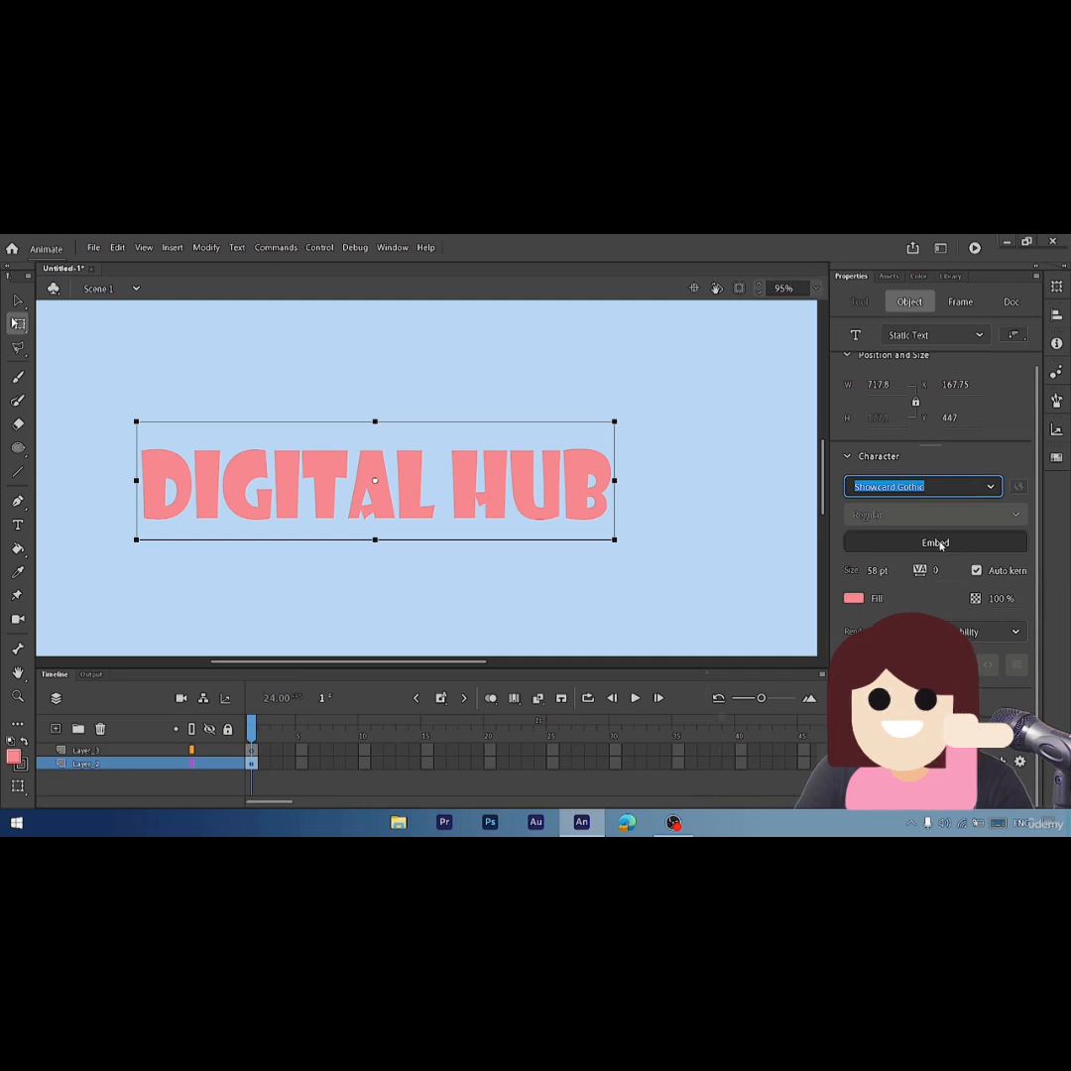
click(939, 544)
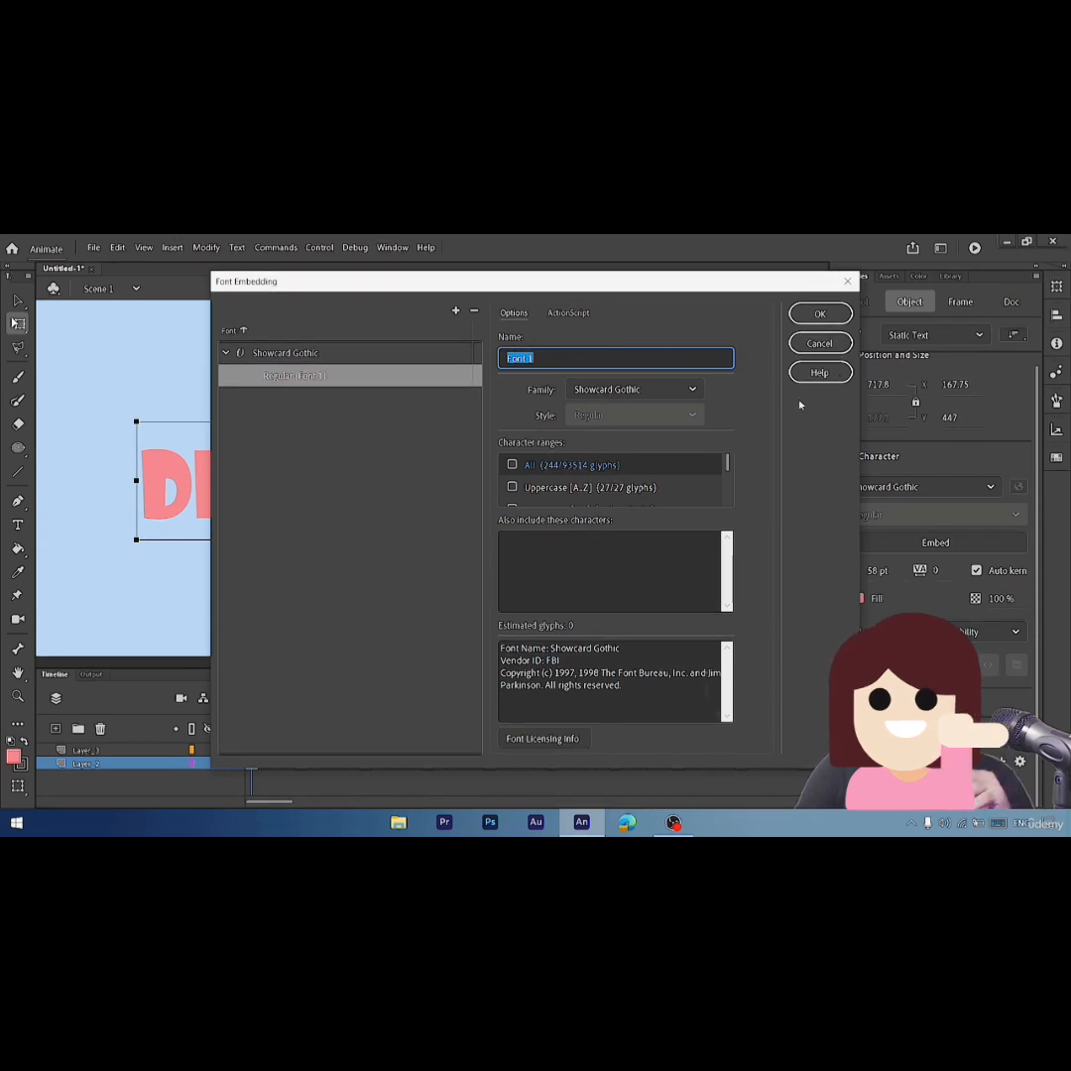
click(818, 345)
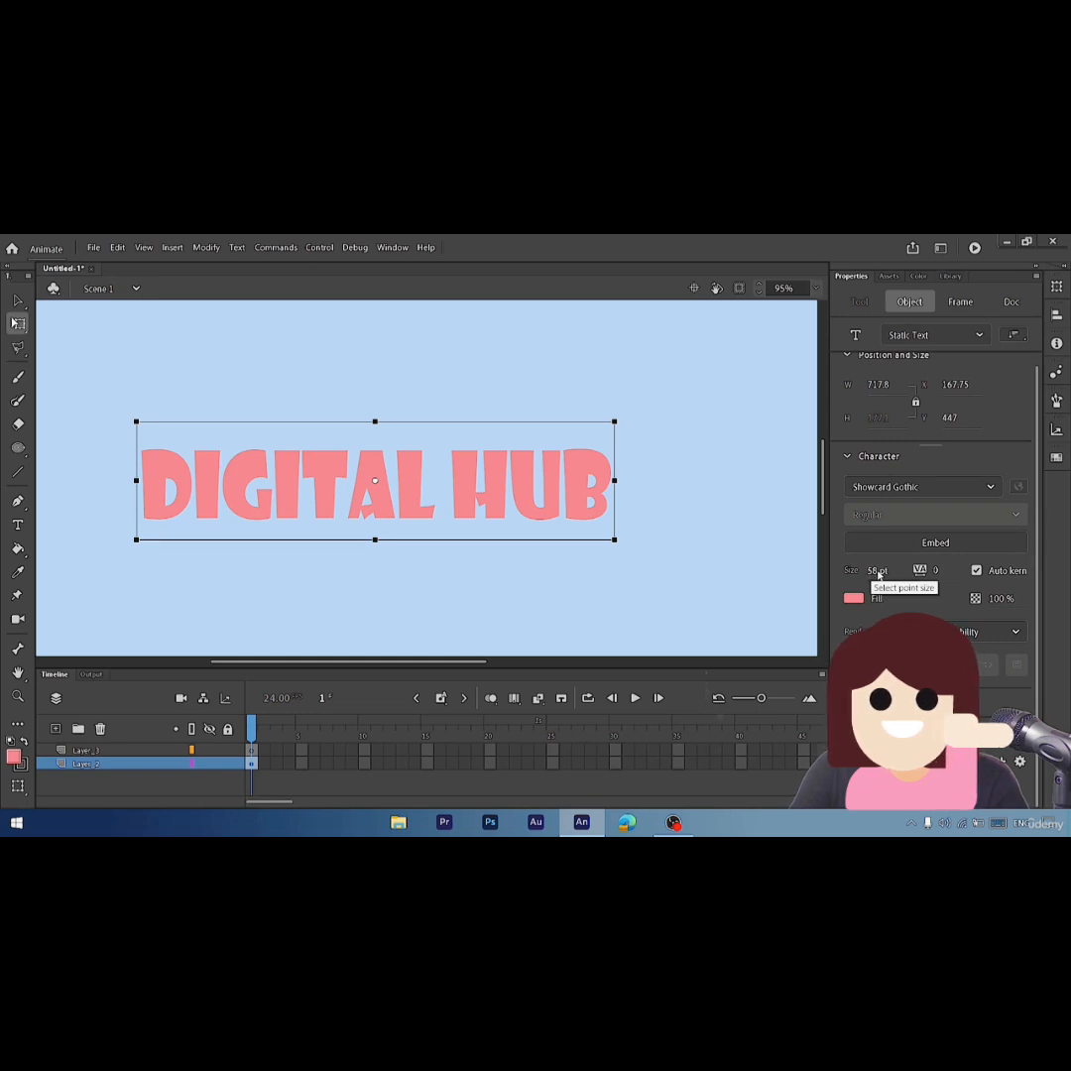
- Set the text's size to 60 pt and its letter spacing to 9
mouse_move(878, 573)
mouse_down()
mouse_move(897, 573)
mouse_move(878, 574)
mouse_up()
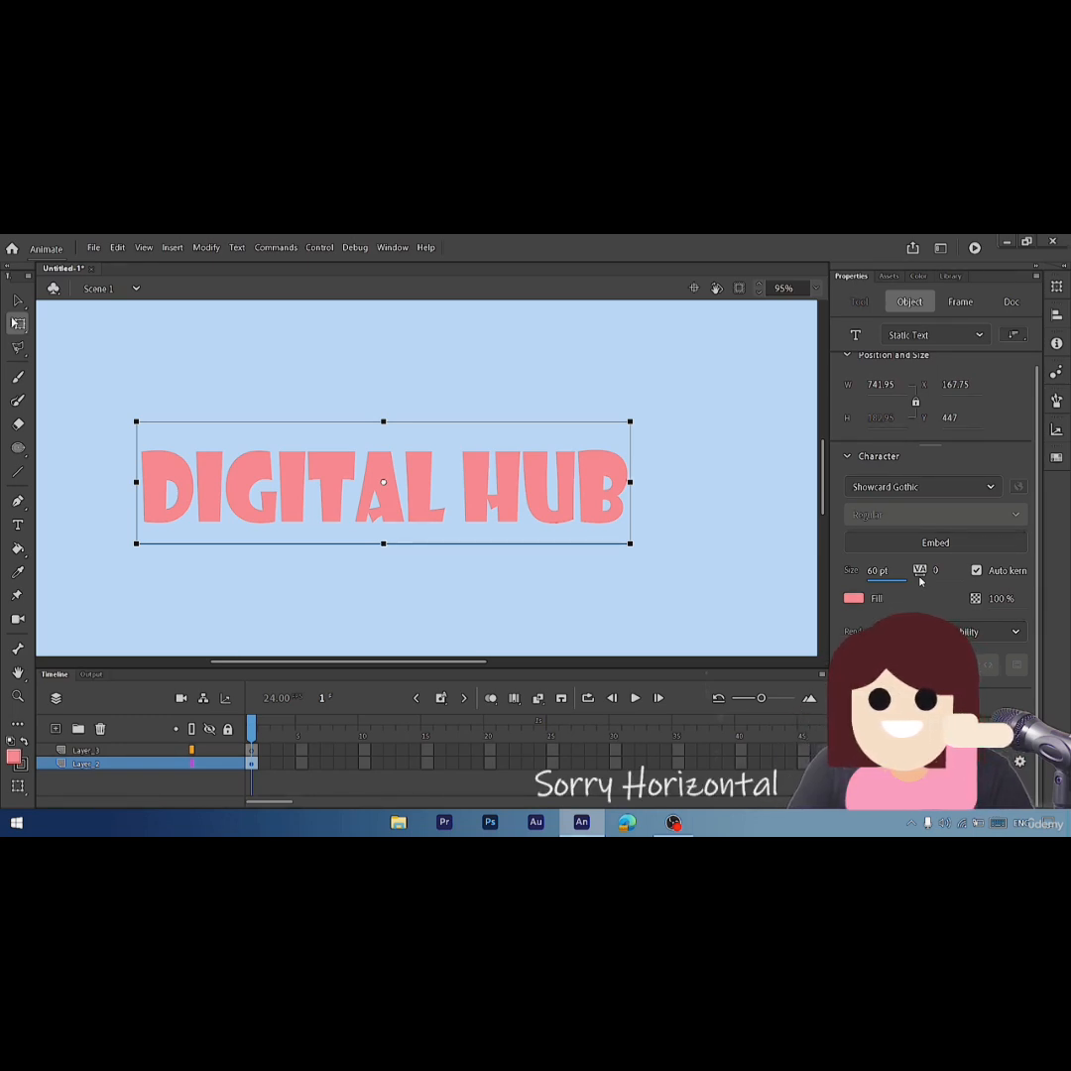
mouse_move(935, 570)
mouse_down()
mouse_move(960, 571)
mouse_move(931, 572)
mouse_move(948, 574)
mouse_up()
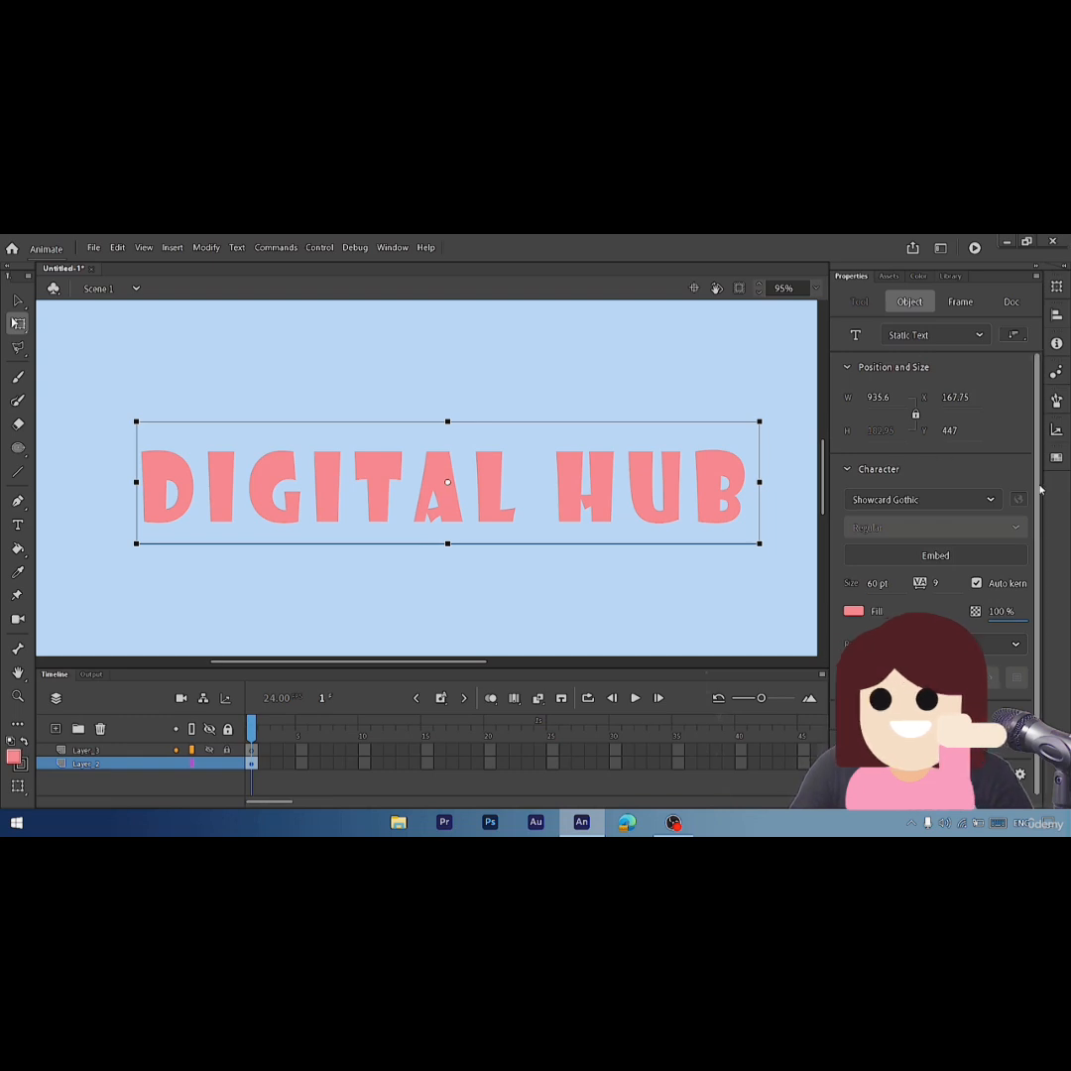
- Look through the text's font rendering options, keeping Anti-alias for readability
scroll(882, 416, down, 1)
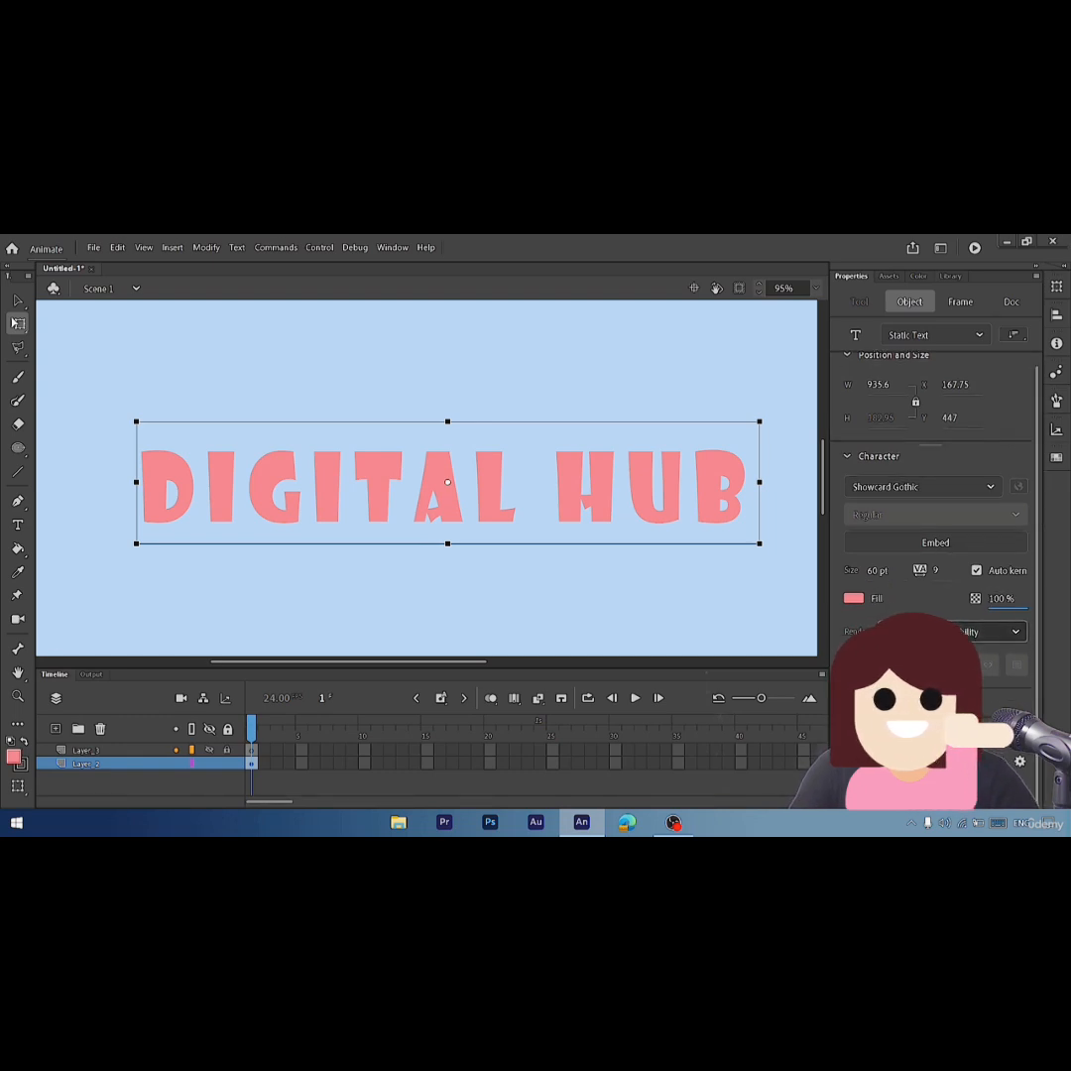
click(1011, 638)
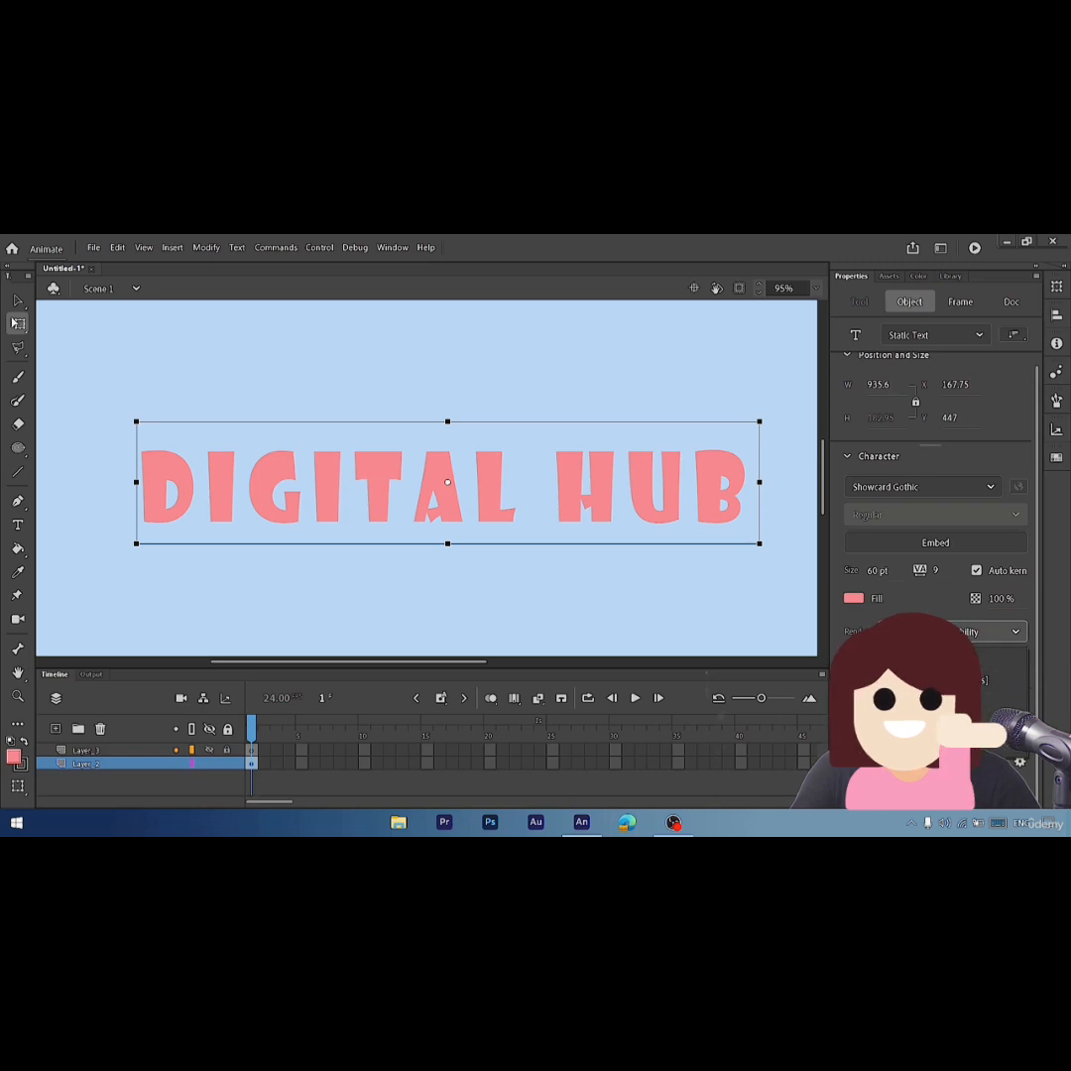
click(937, 633)
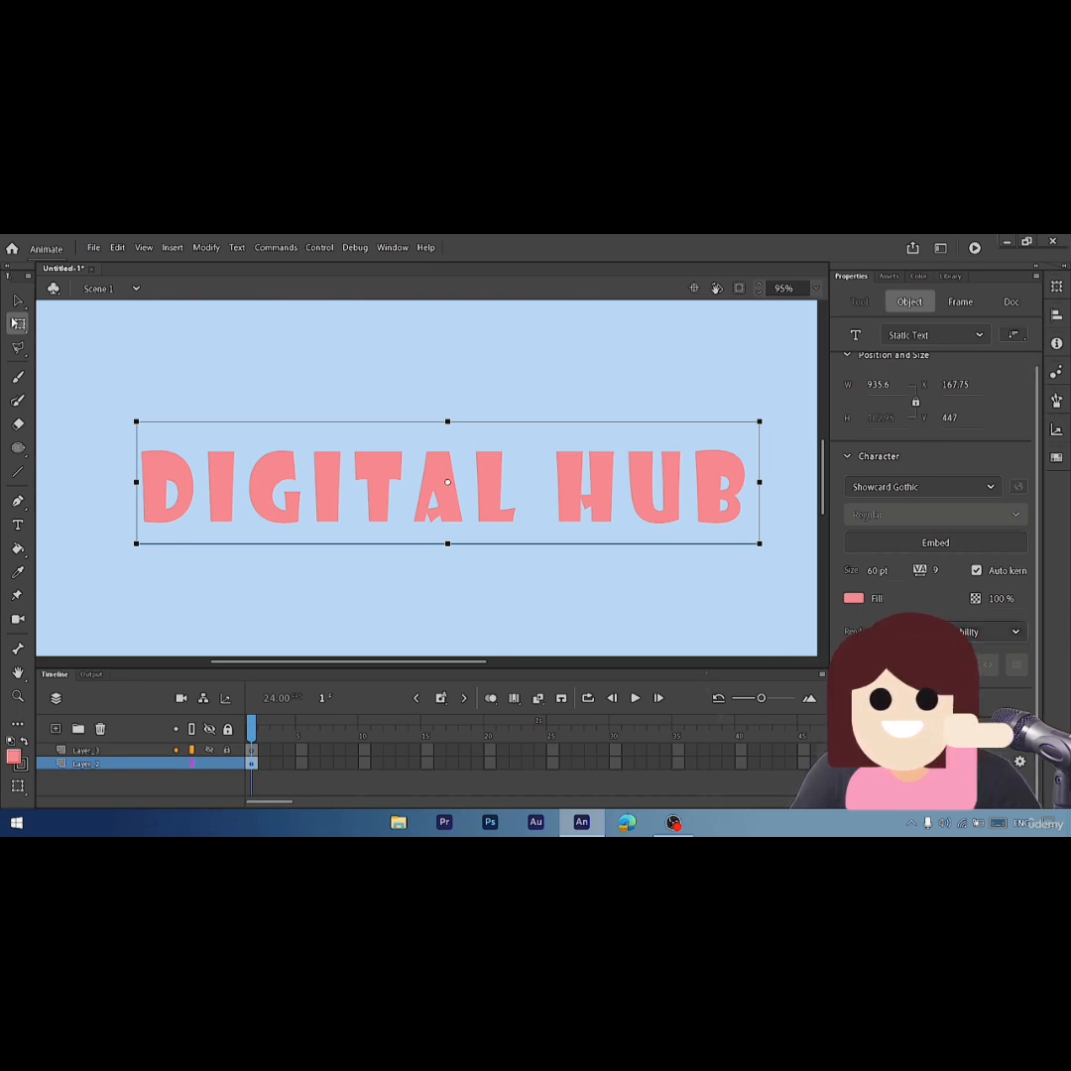
- Try the other paragraph alignments on the "Digital HUB" text and return it to left alignment
scroll(936, 476, down, 1)
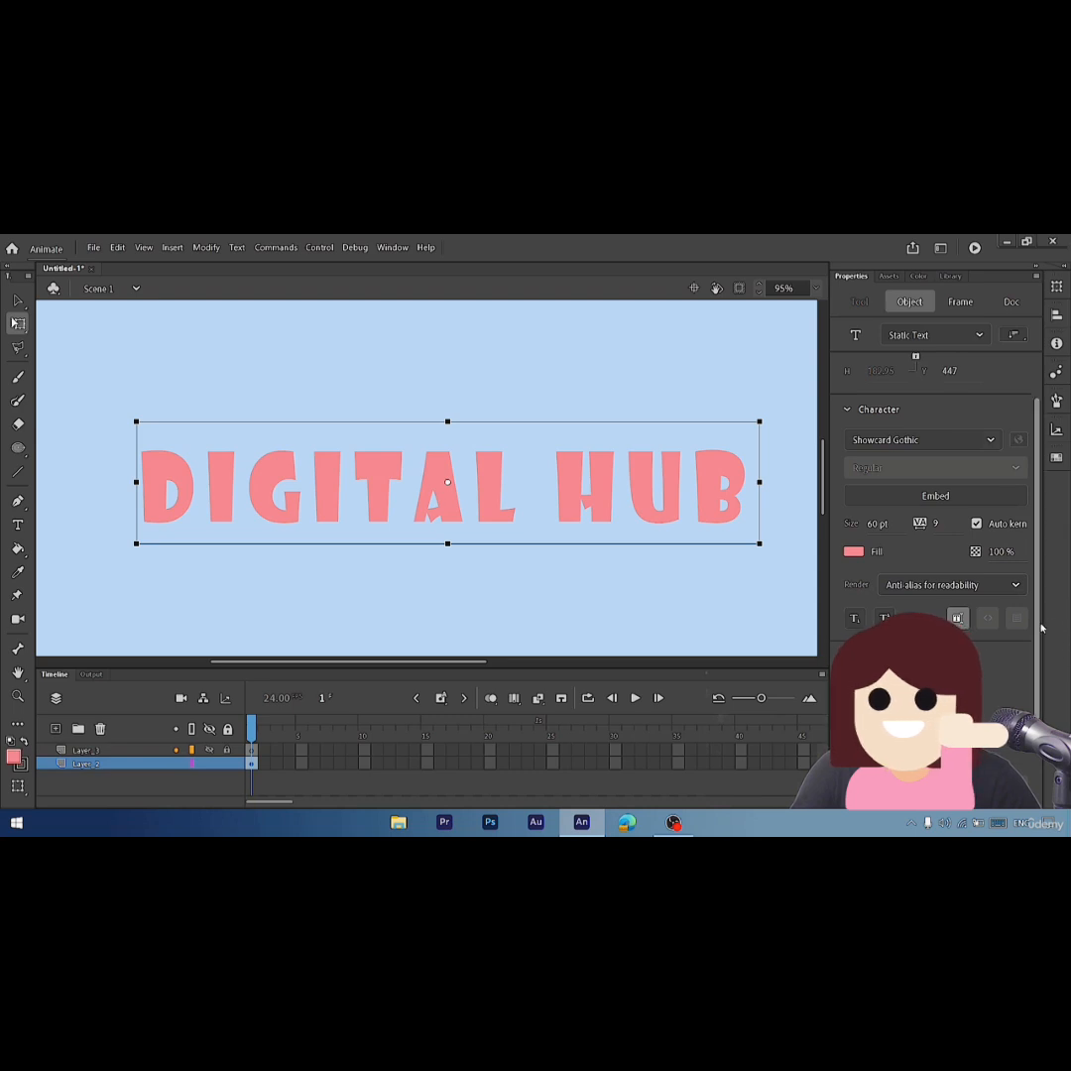
scroll(884, 612, down, 2)
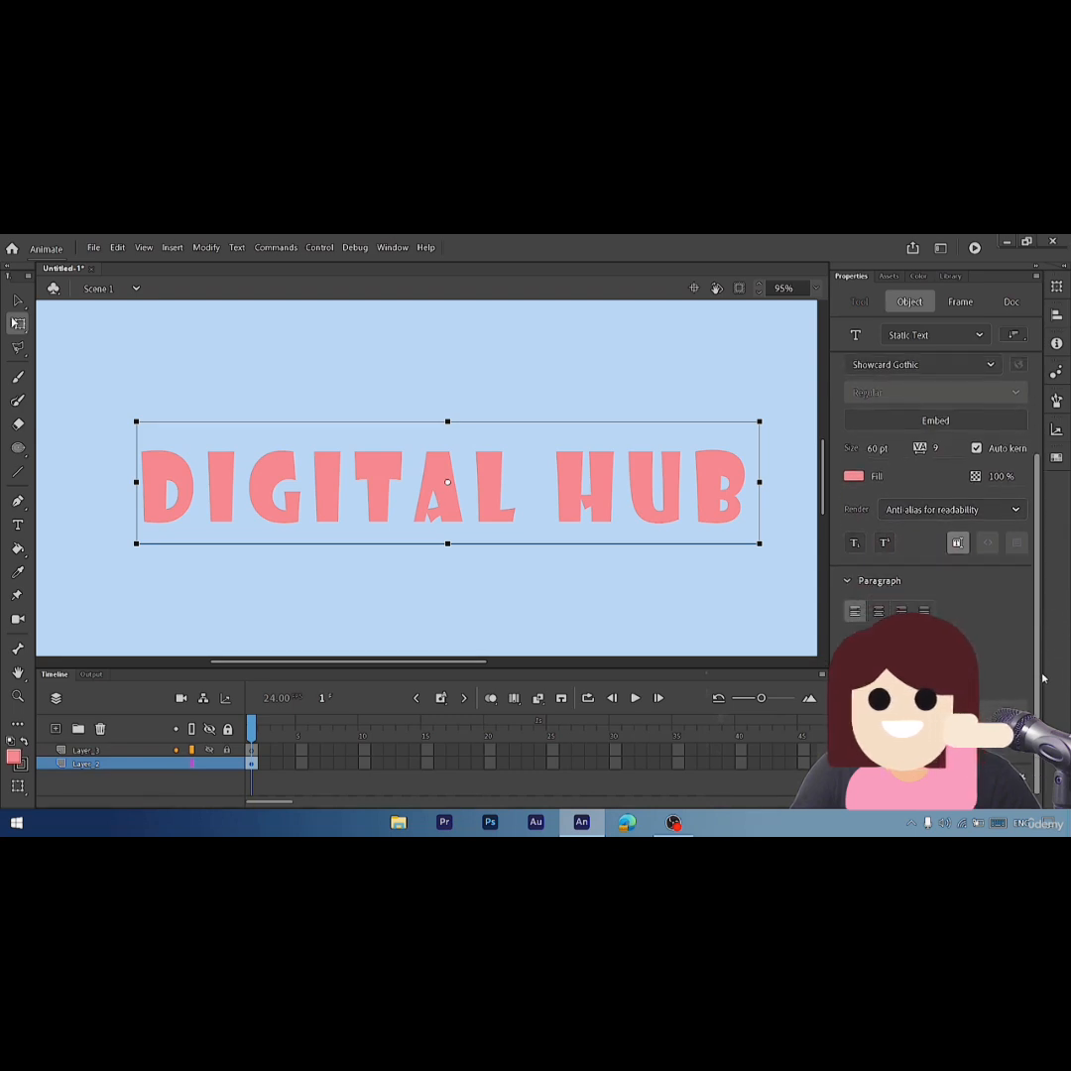
click(900, 607)
click(924, 608)
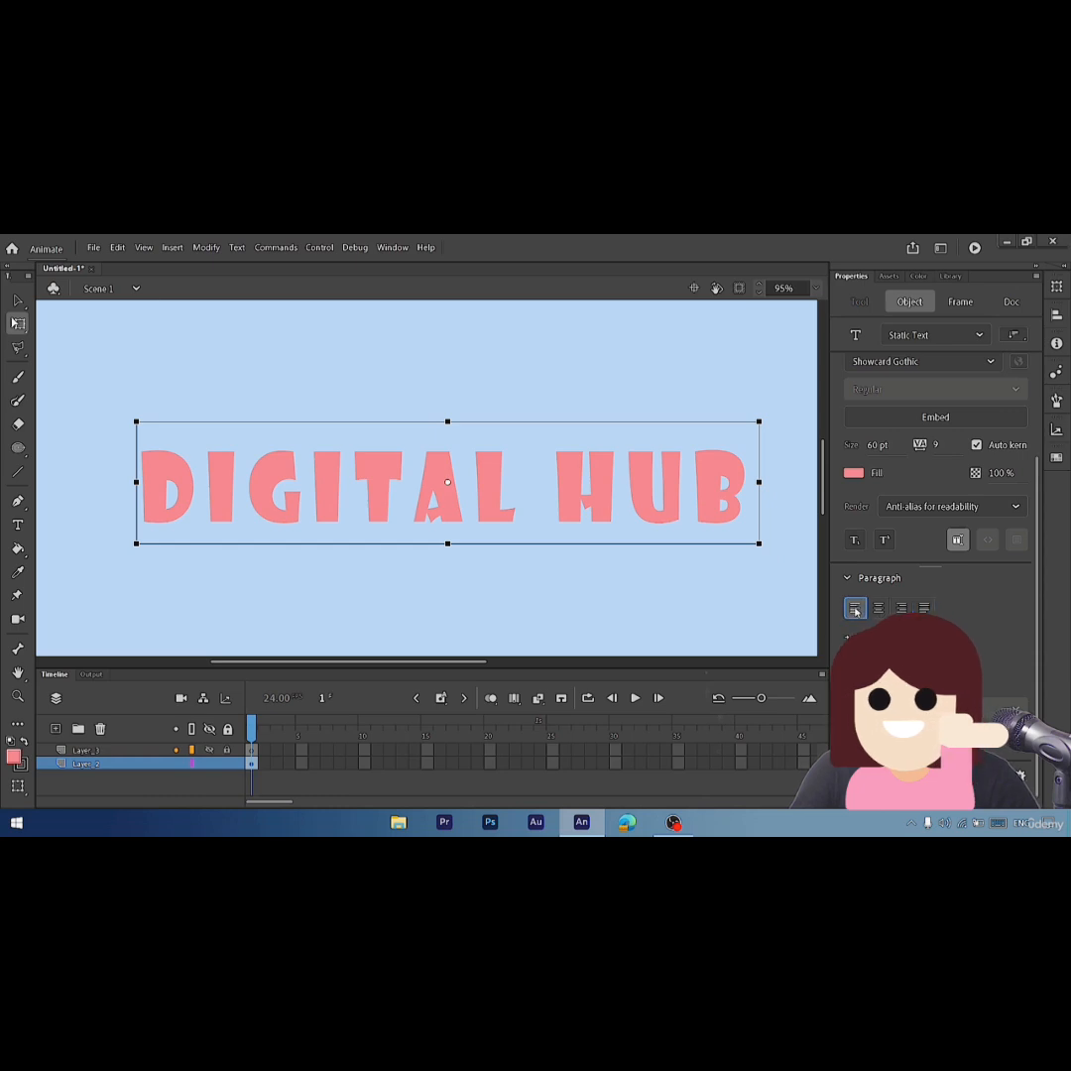
scroll(848, 584, up, 3)
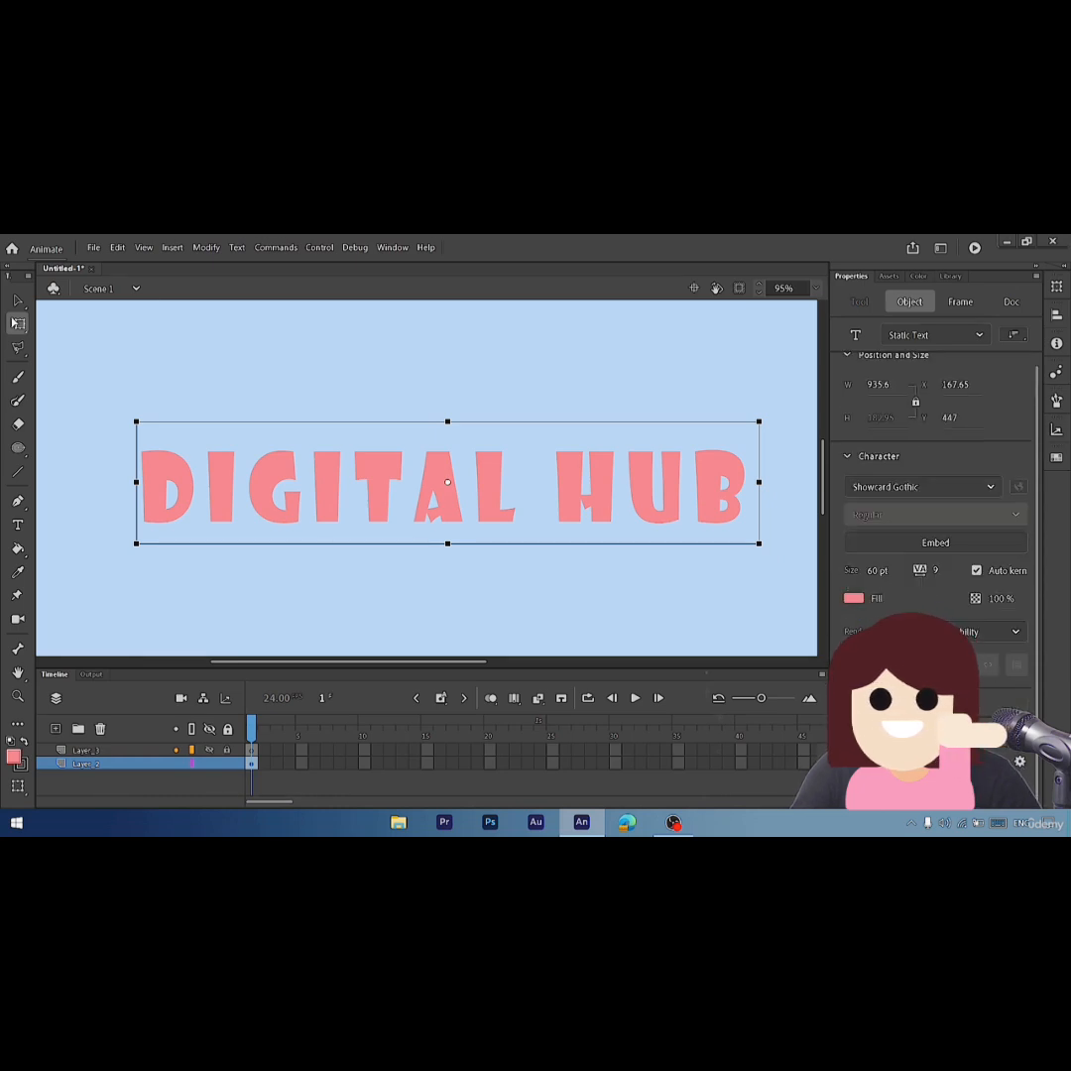
scroll(935, 515, down, 1)
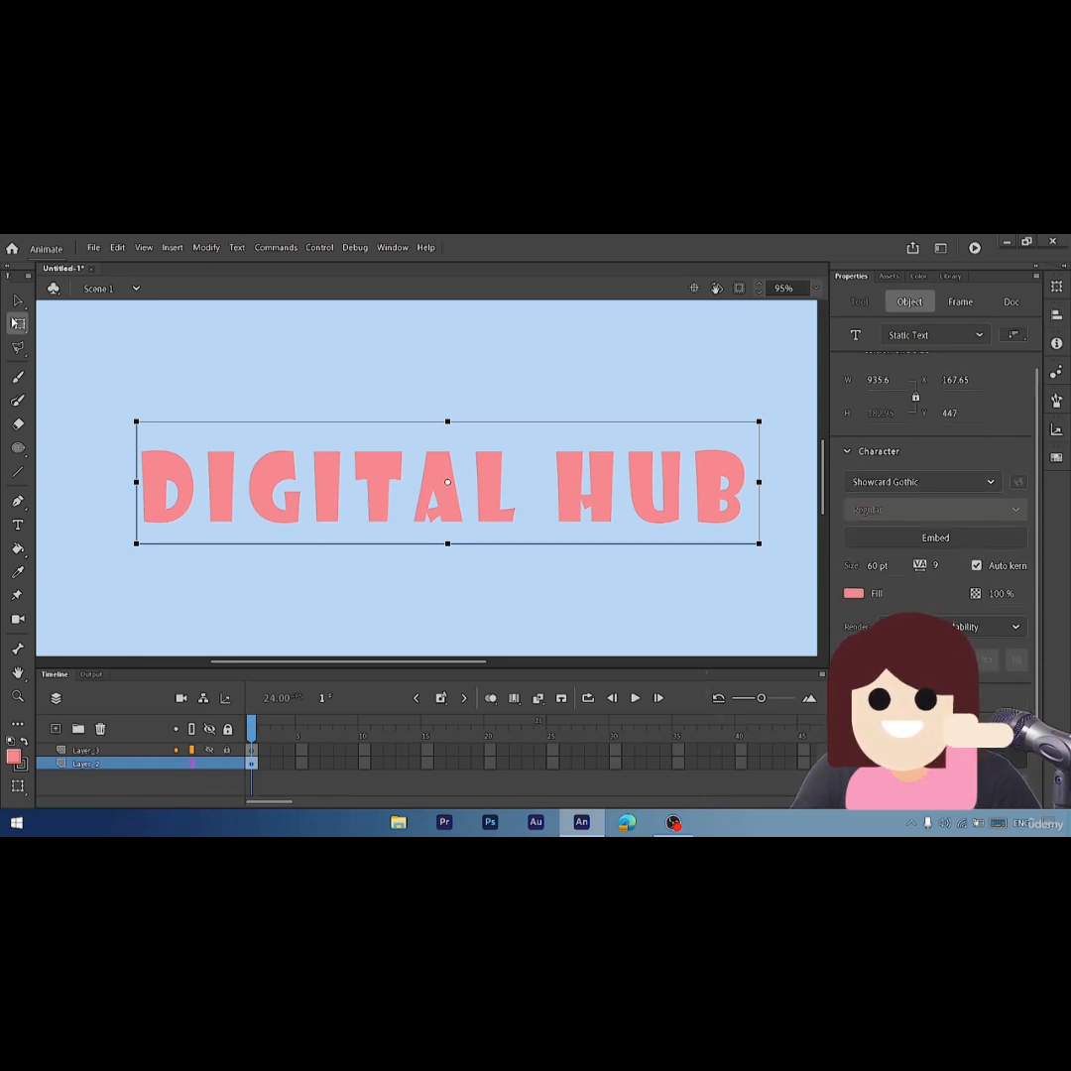
scroll(935, 516, down, 2)
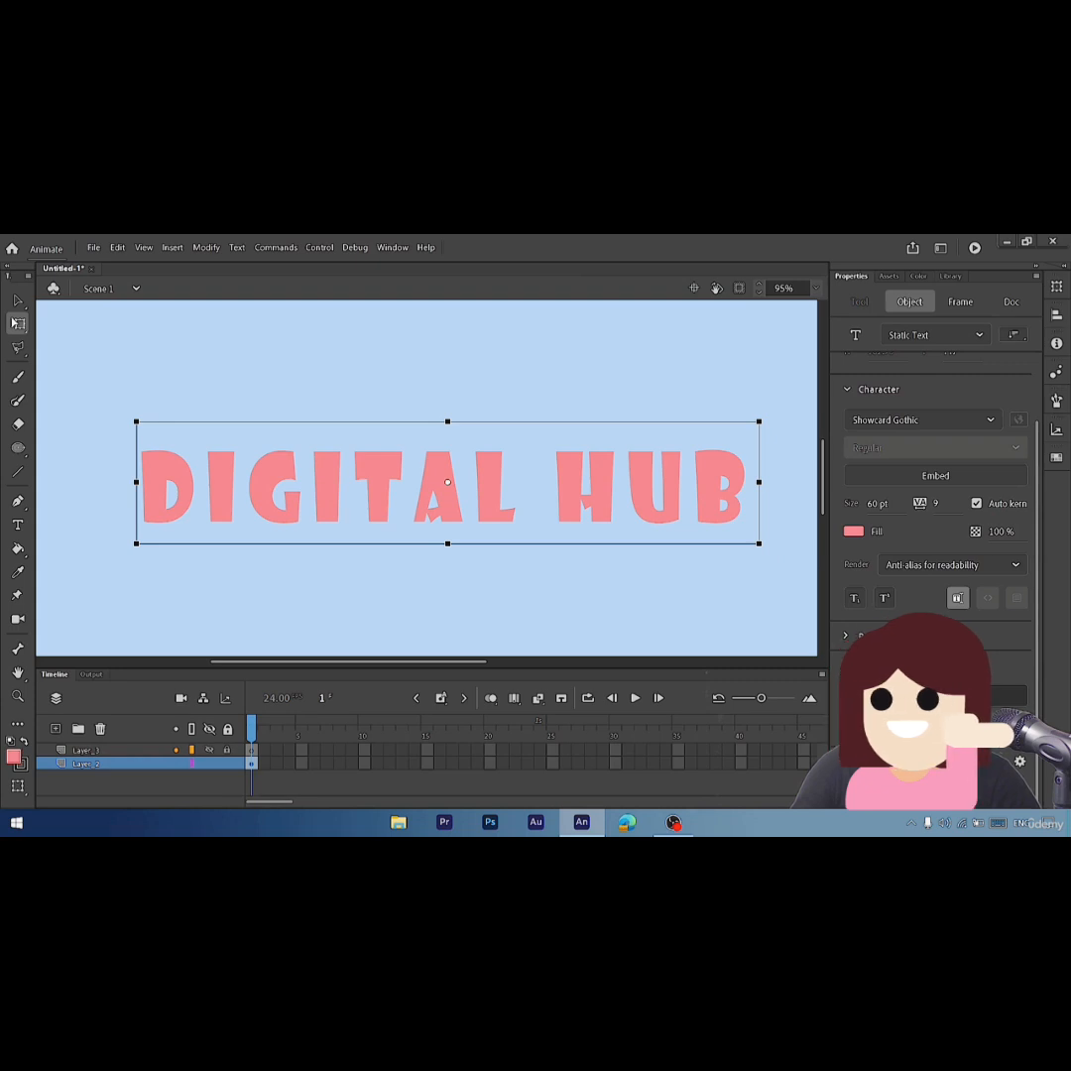
scroll(935, 515, up, 2)
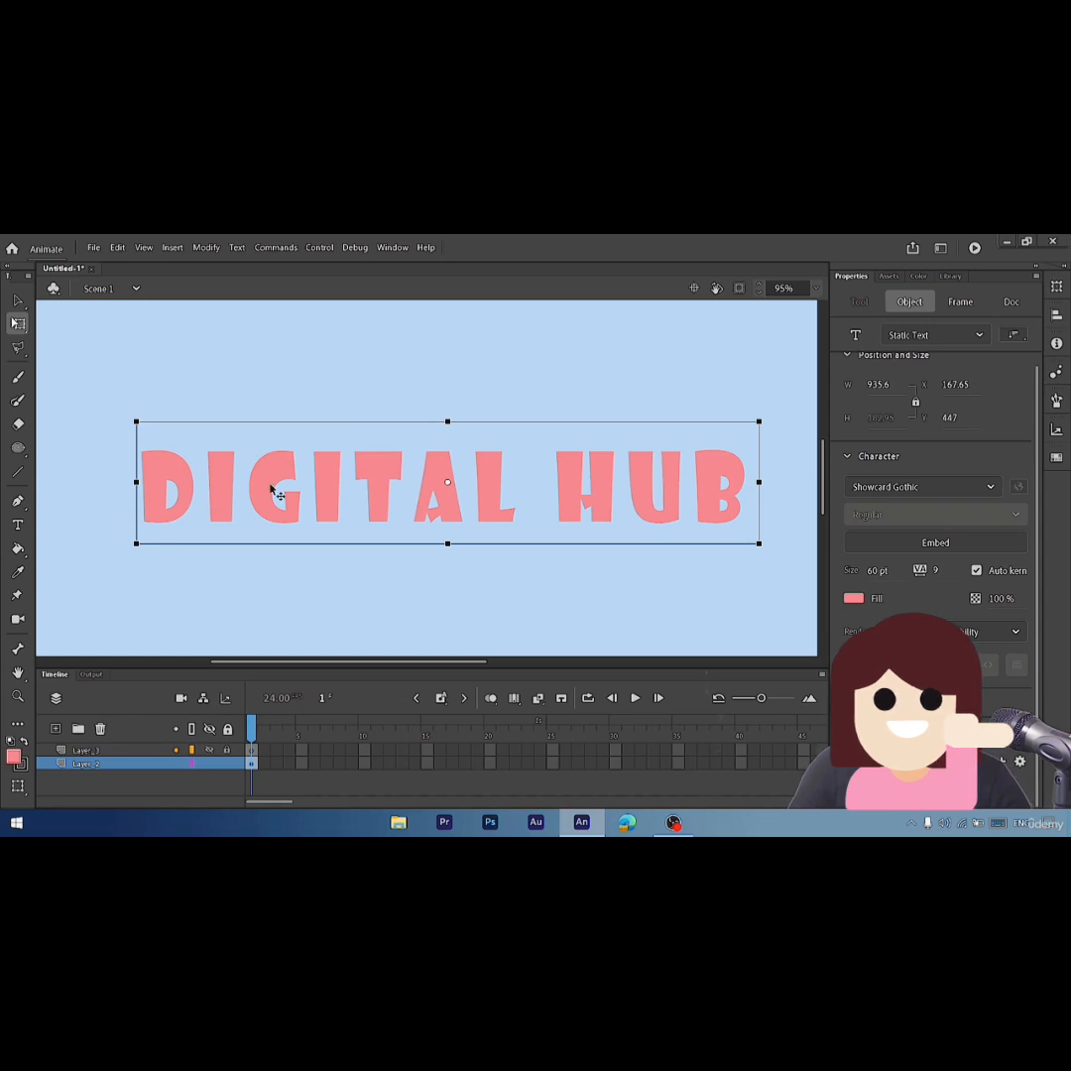
- Change the text's fill from the default swatches to a dark muted purple and deselect the text
click(850, 599)
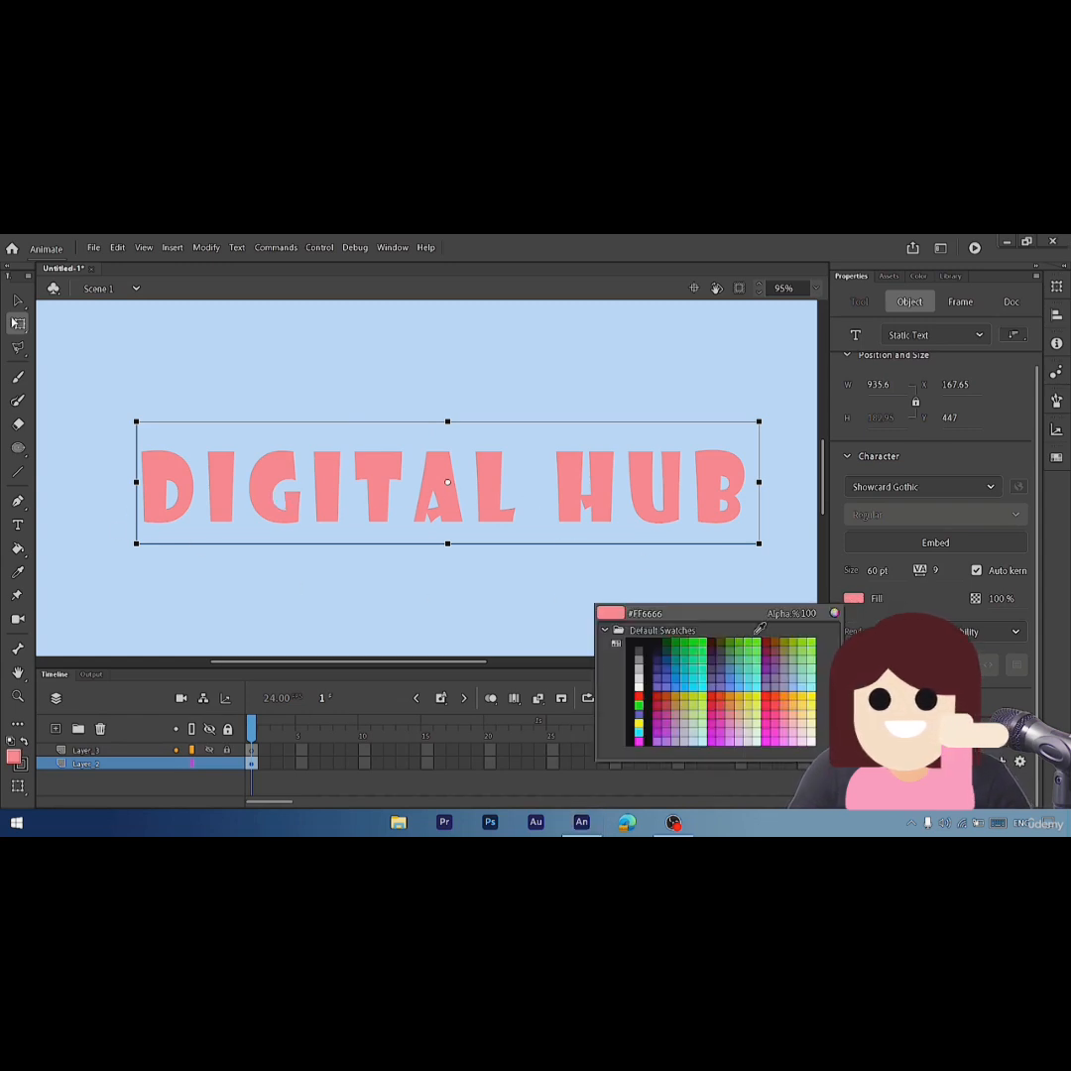
click(716, 662)
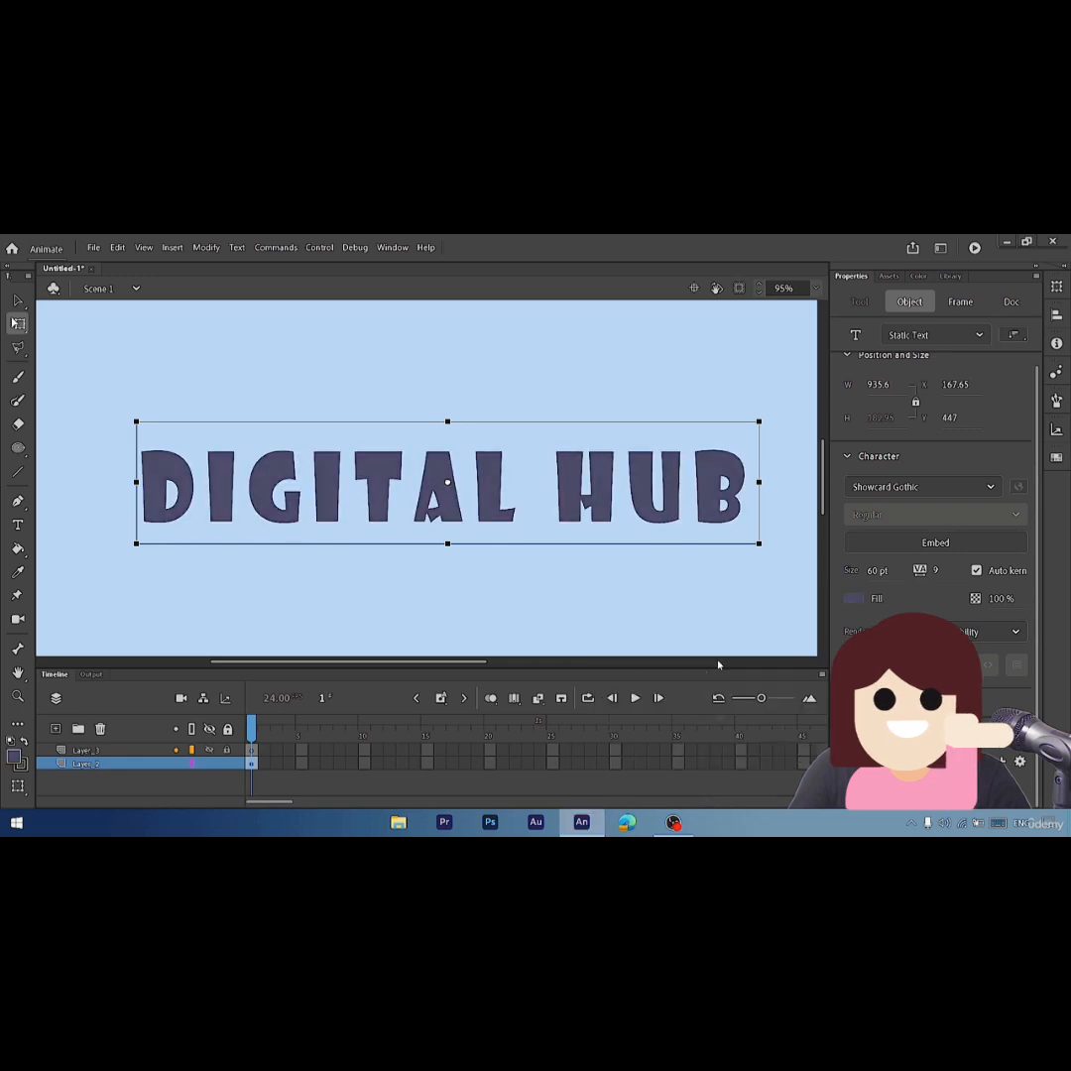
click(410, 405)
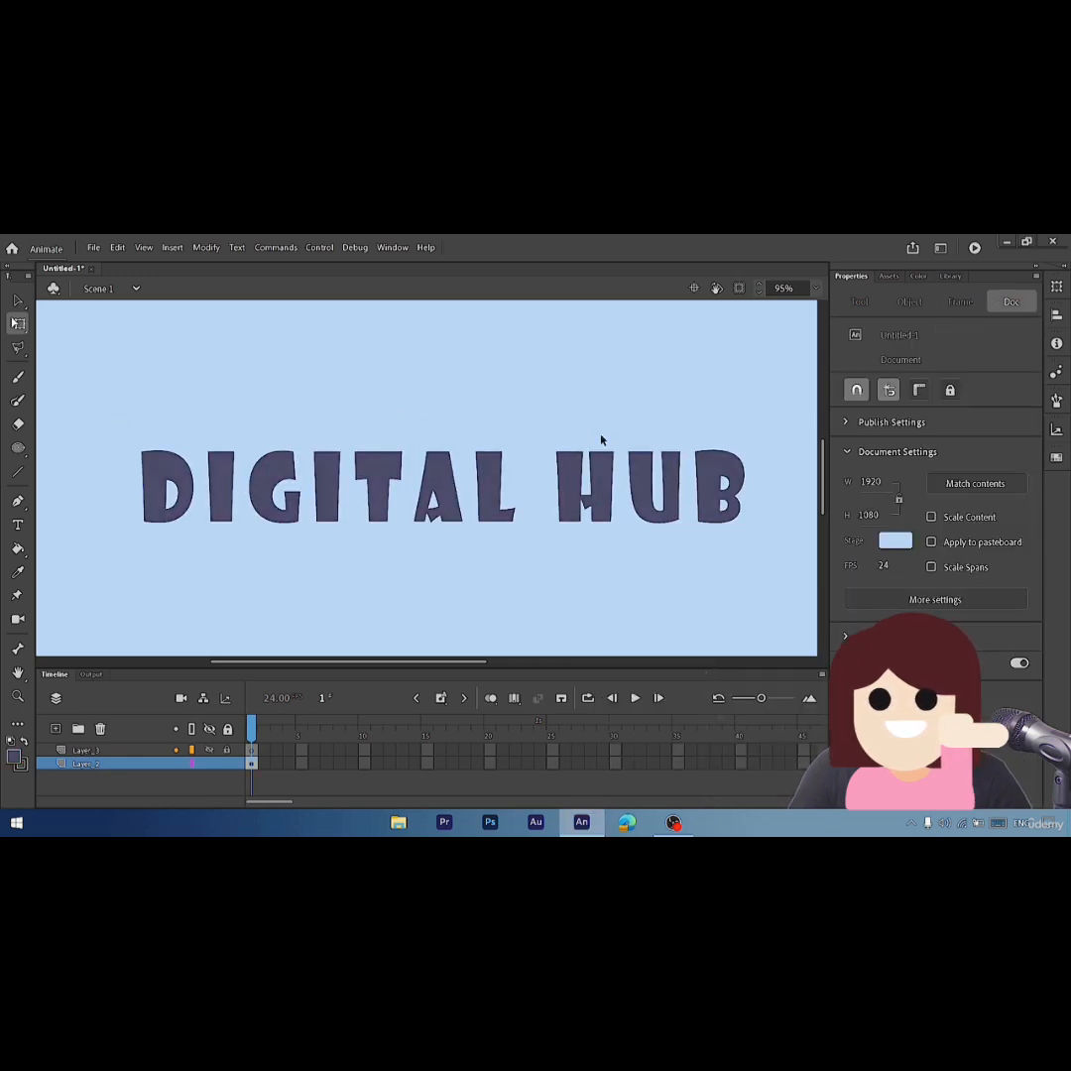
- Add a Drop Shadow filter to the "Digital HUB" text, make the shadow yellow and widen its blur around the letters
click(390, 475)
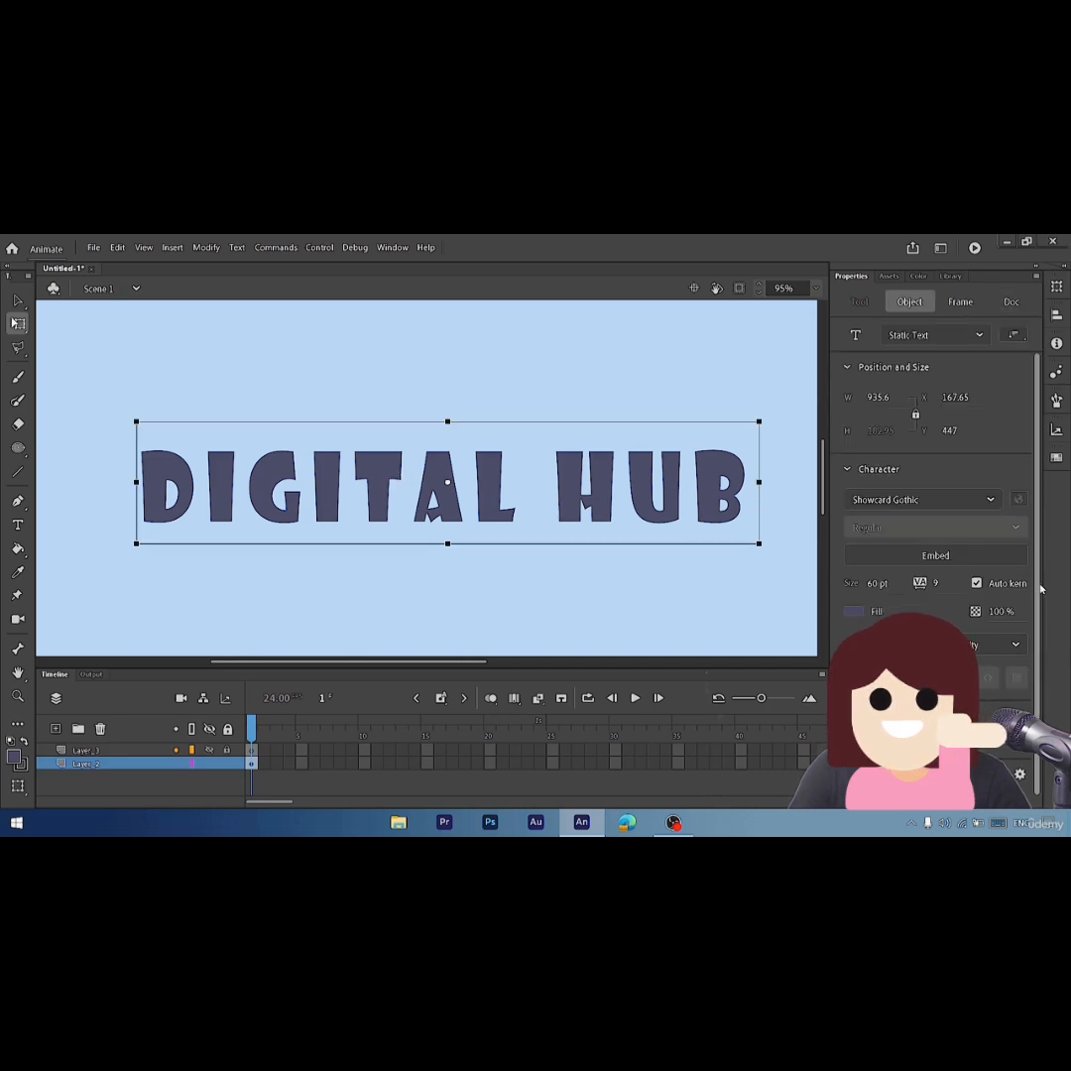
scroll(1008, 420, down, 1)
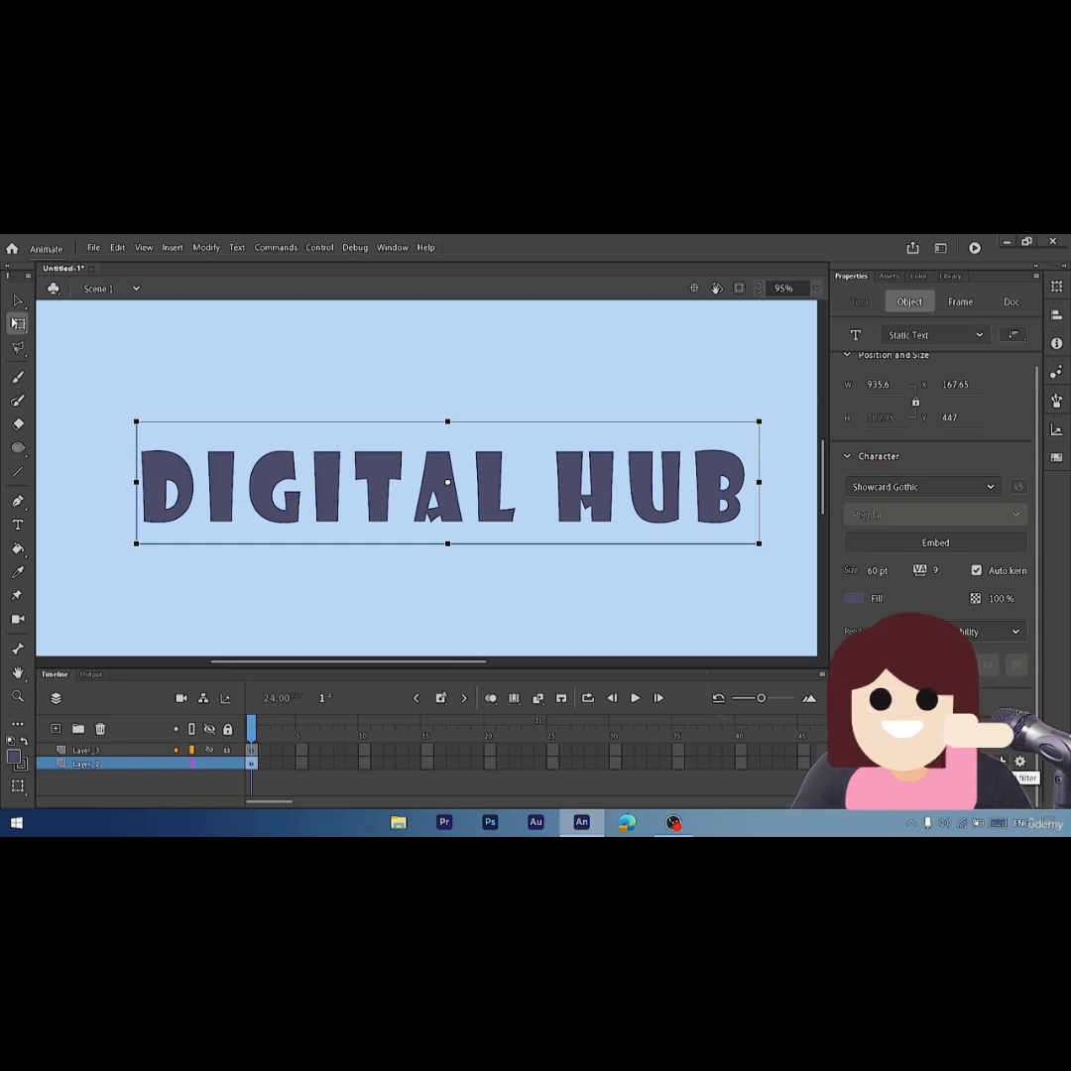
click(1019, 761)
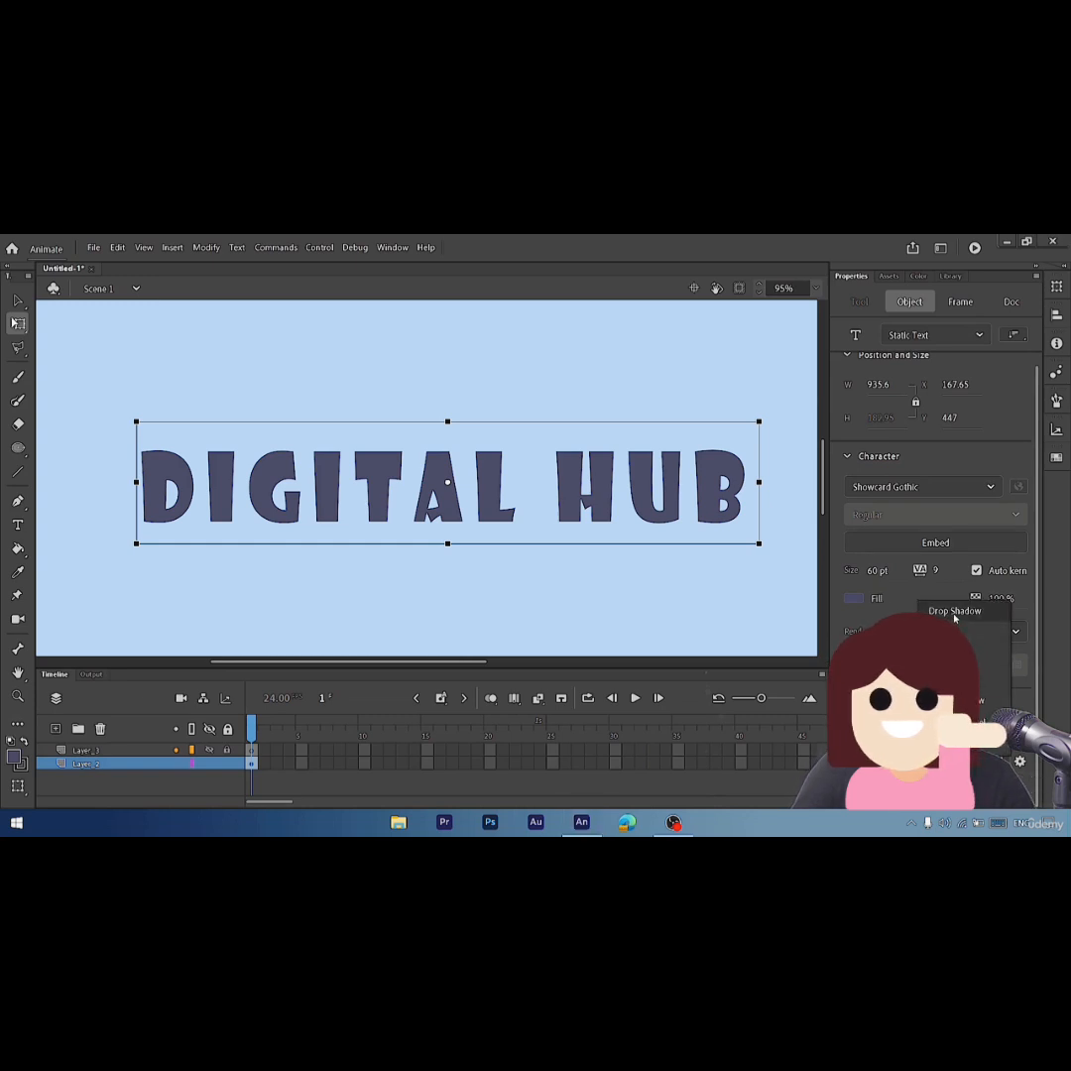
click(954, 615)
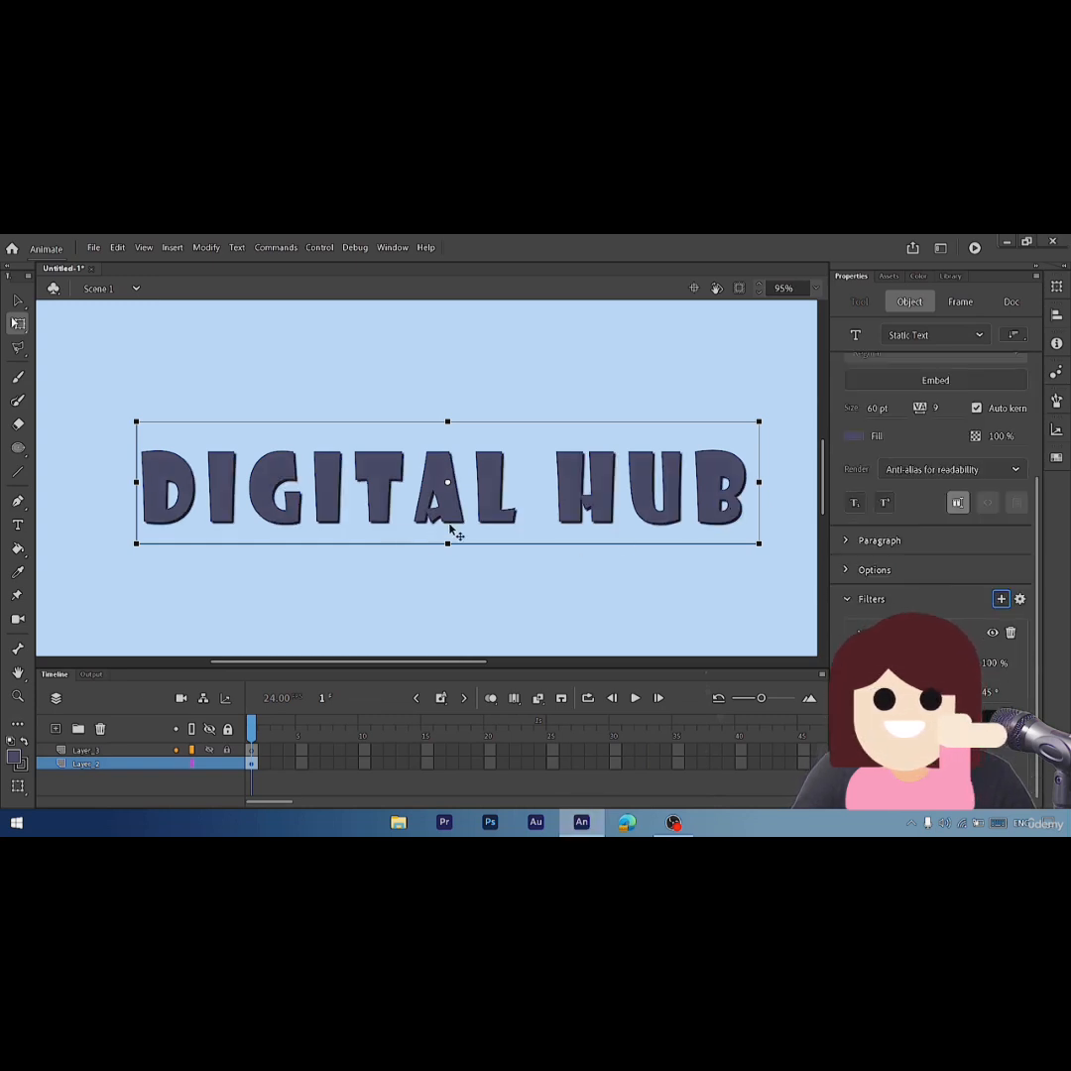
click(967, 764)
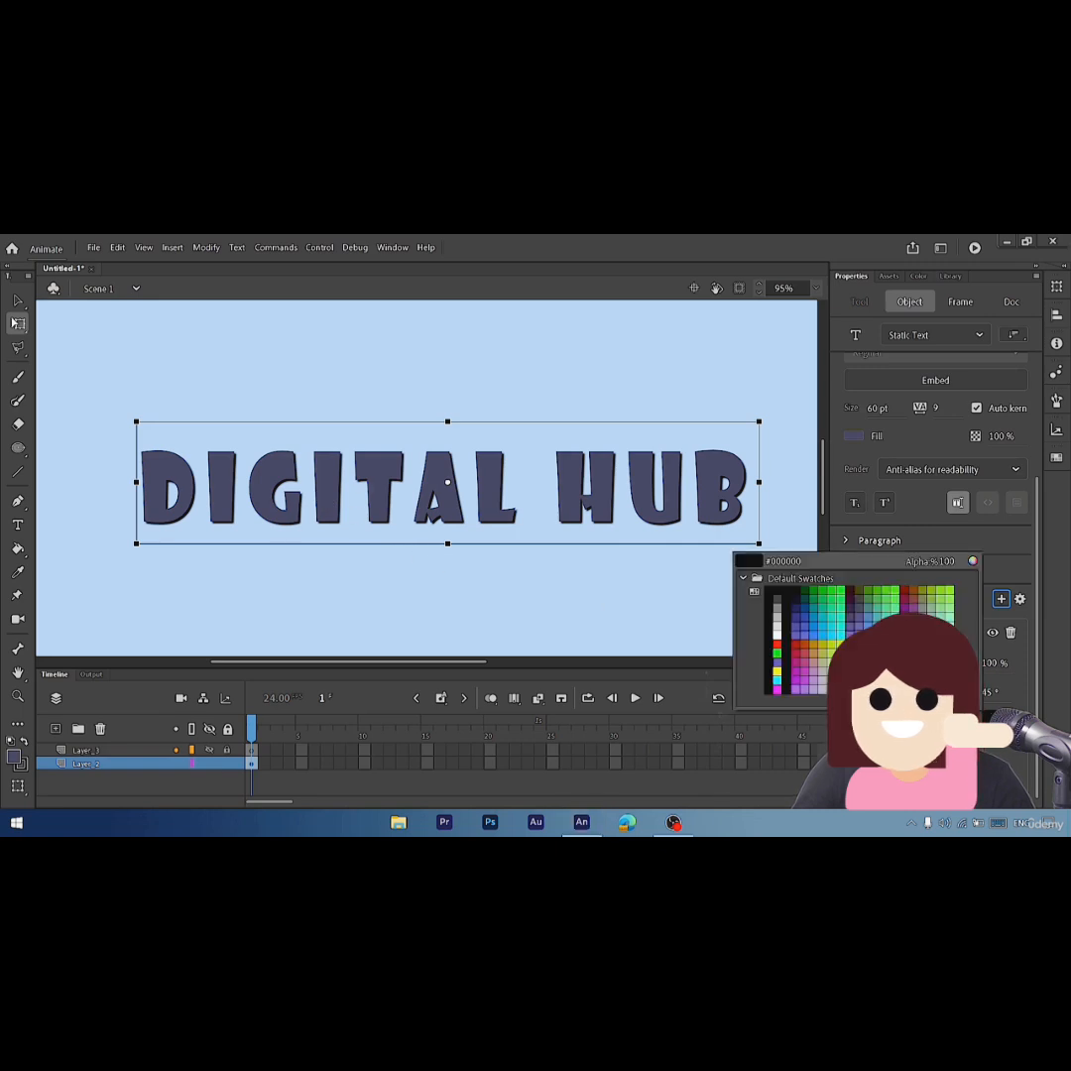
click(777, 669)
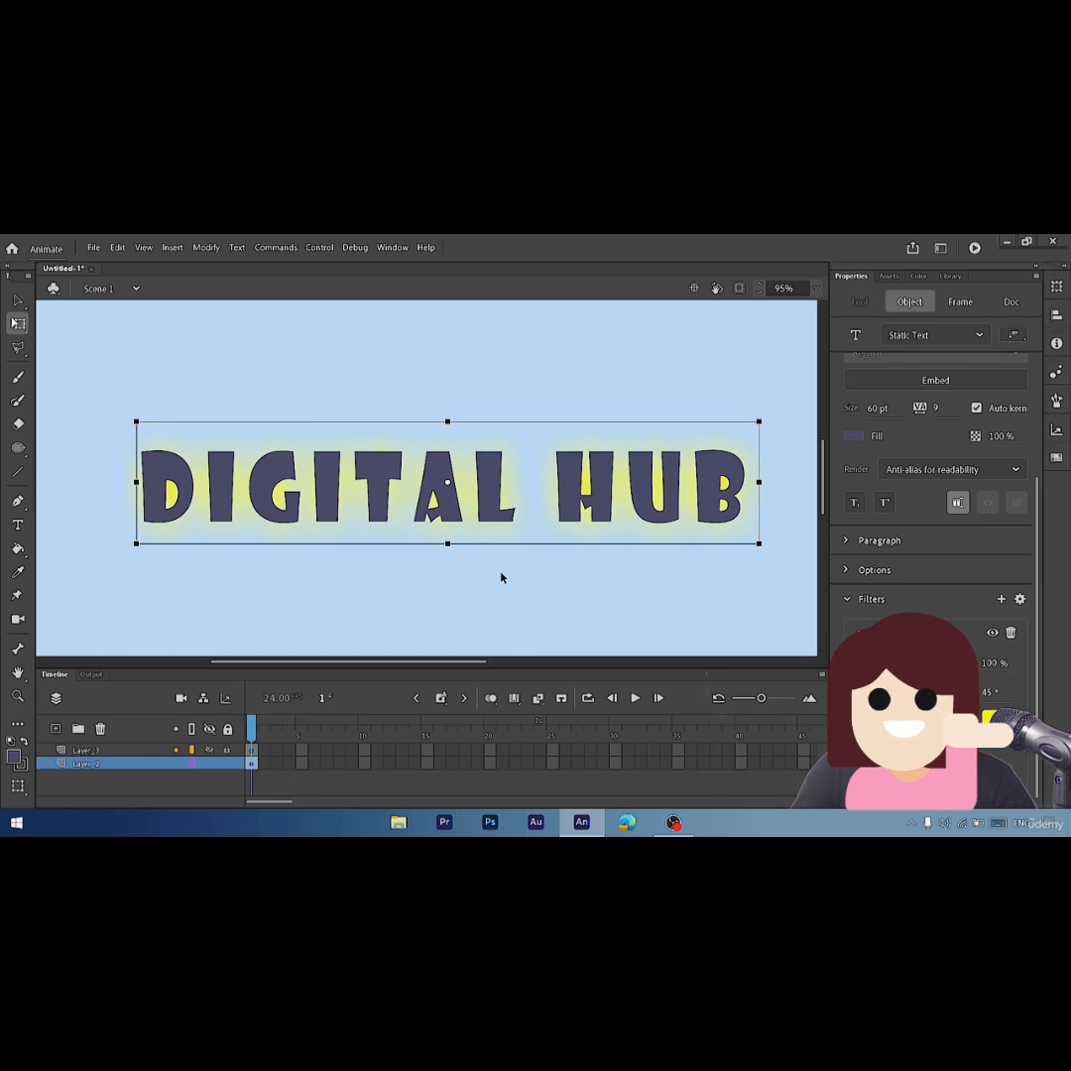
click(503, 578)
- Add a Glow filter to the text and set its color to black after trying green
click(432, 514)
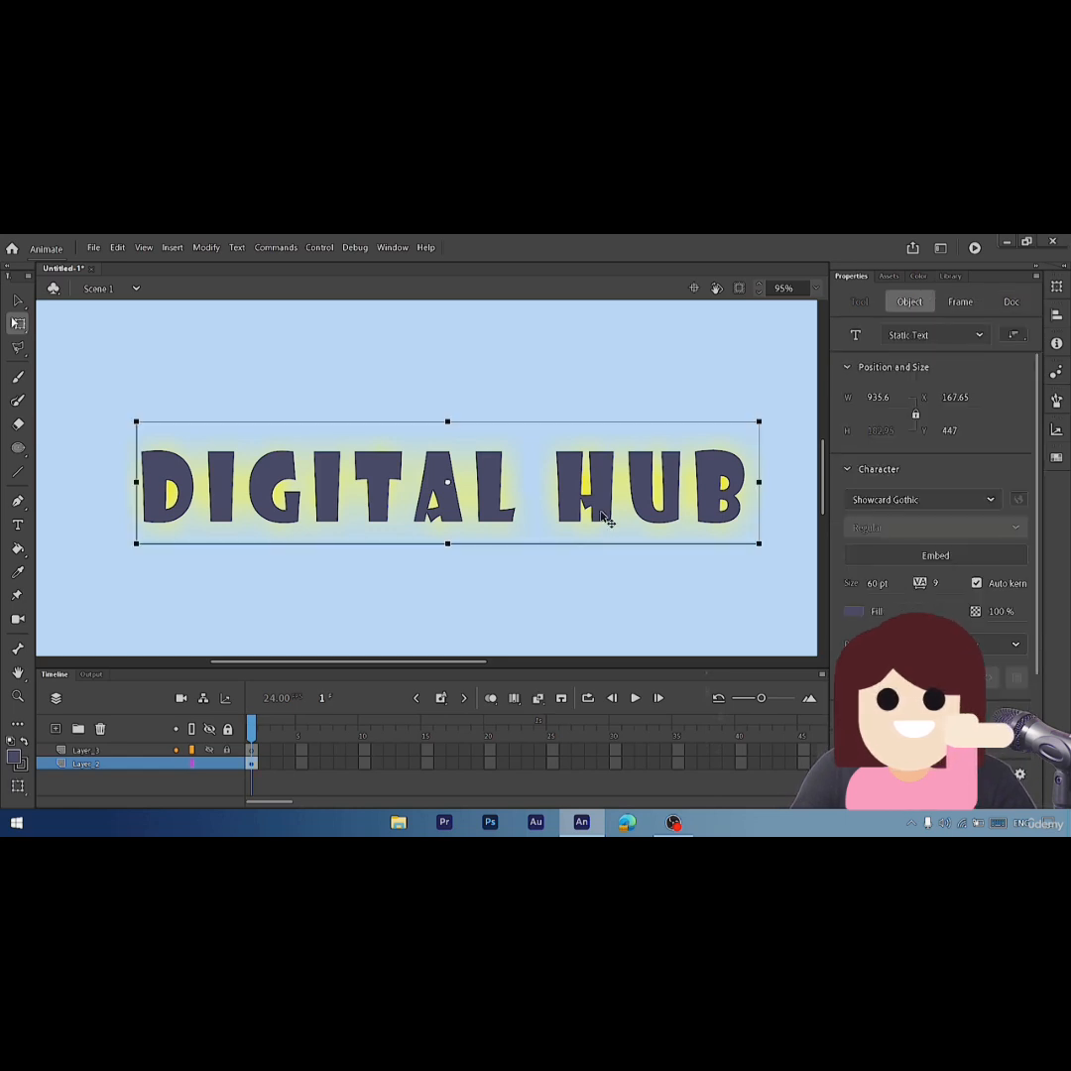
click(999, 773)
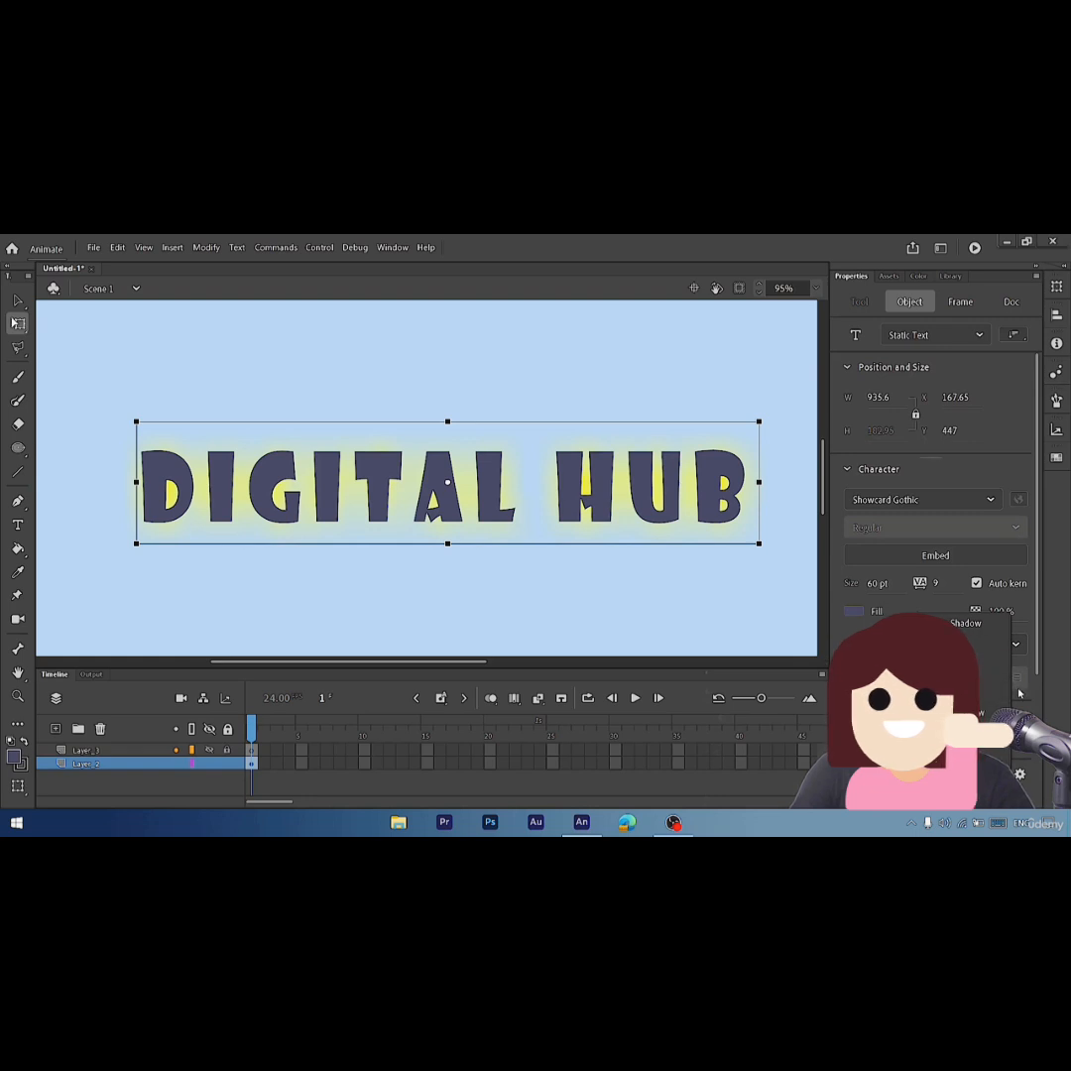
click(960, 667)
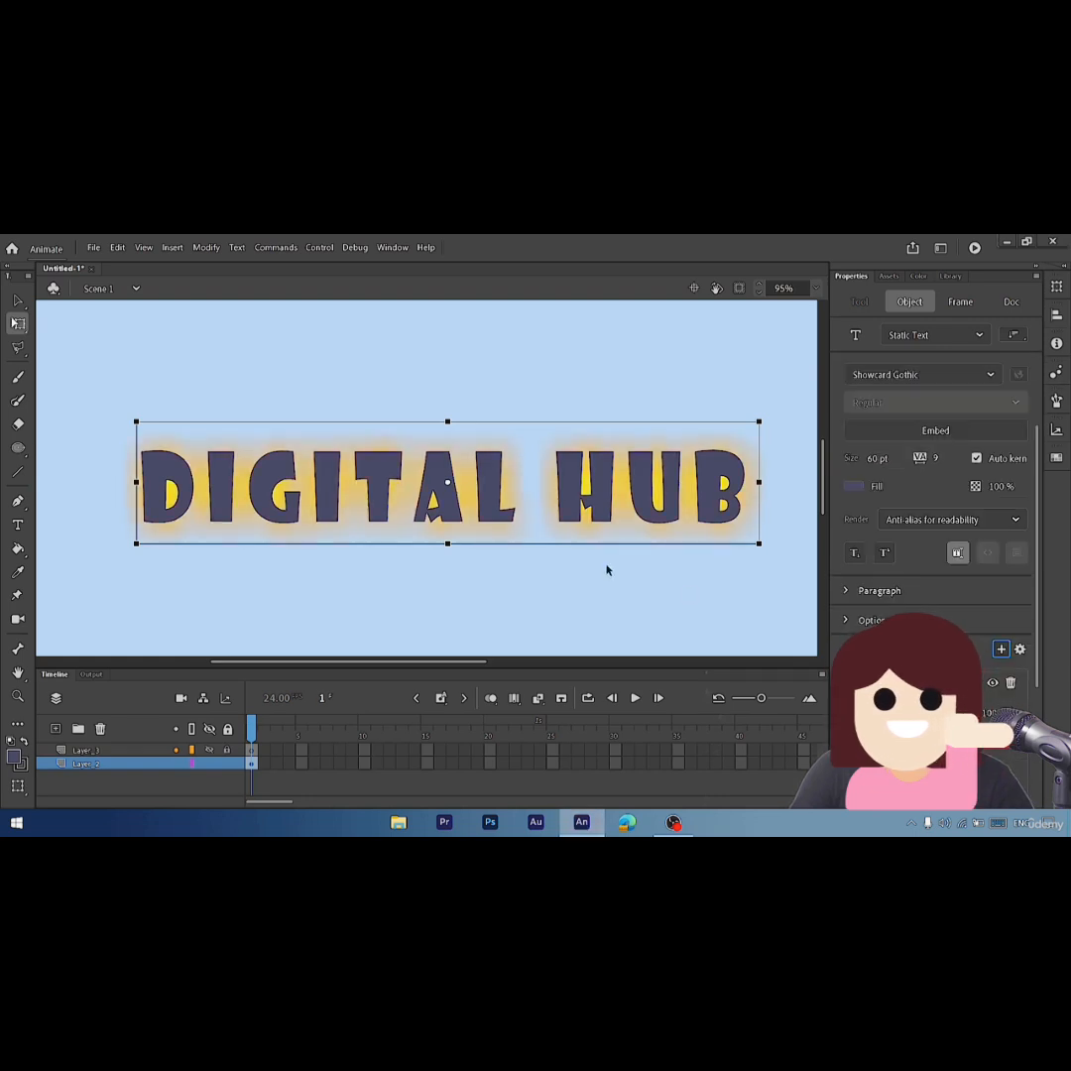
click(996, 746)
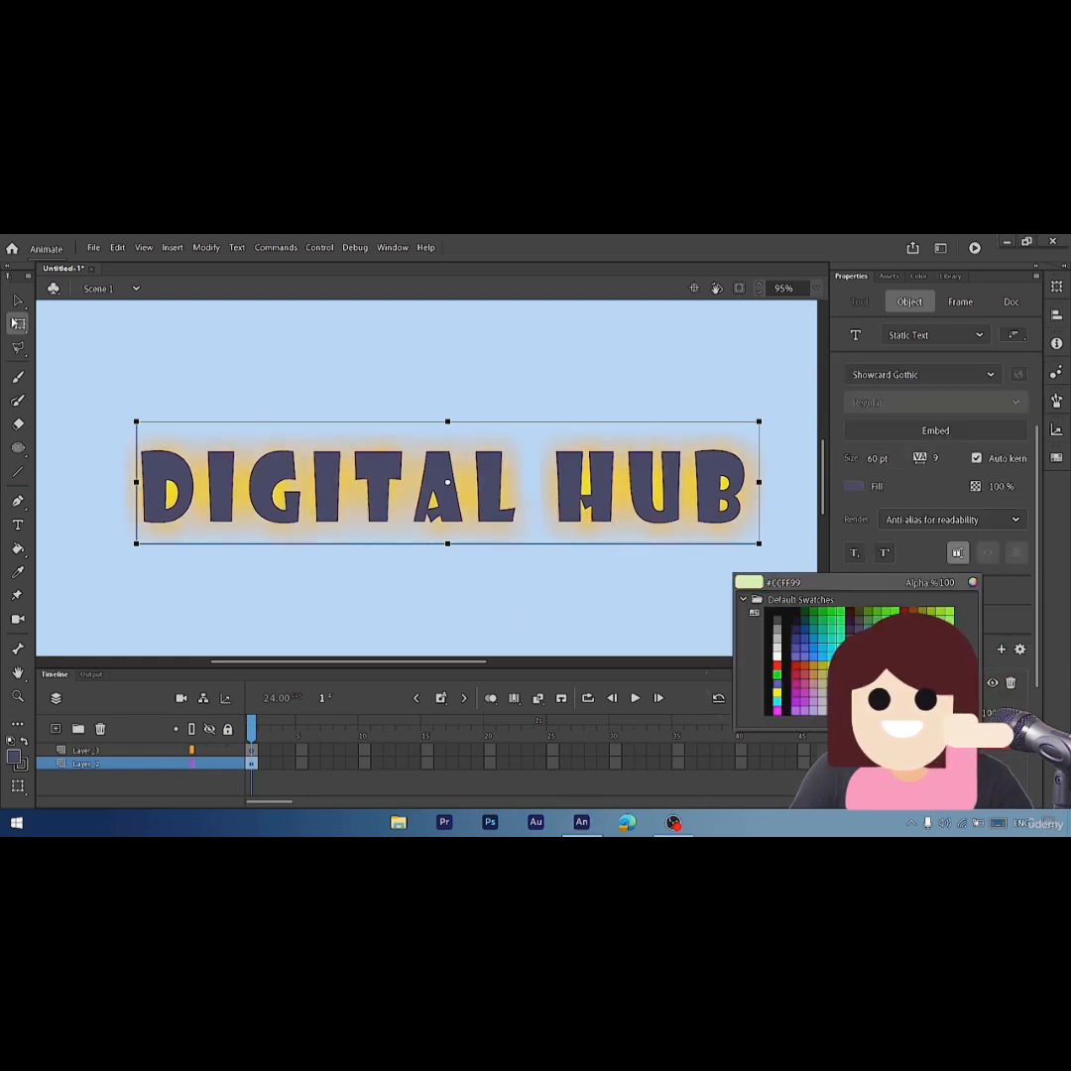
click(843, 644)
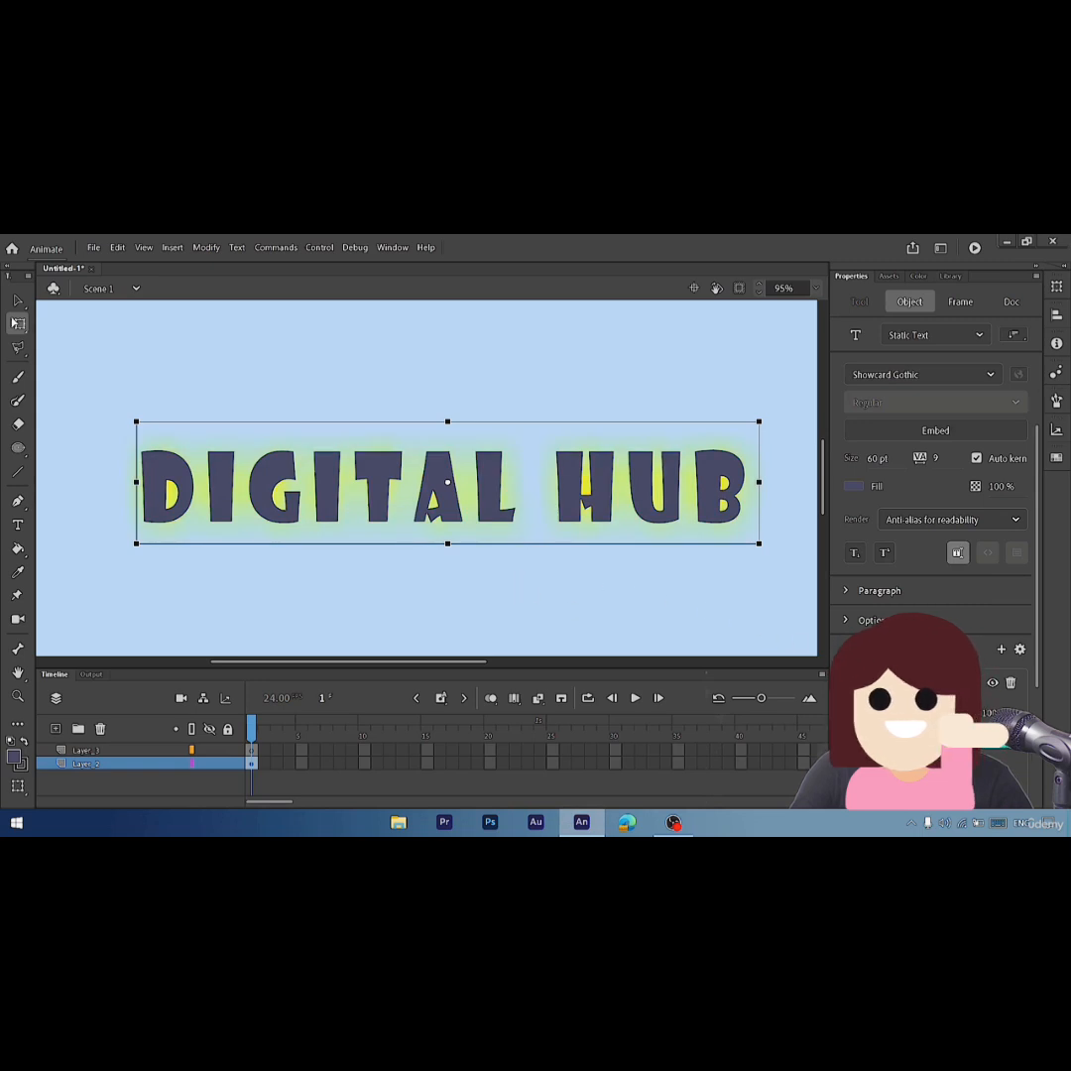
click(997, 747)
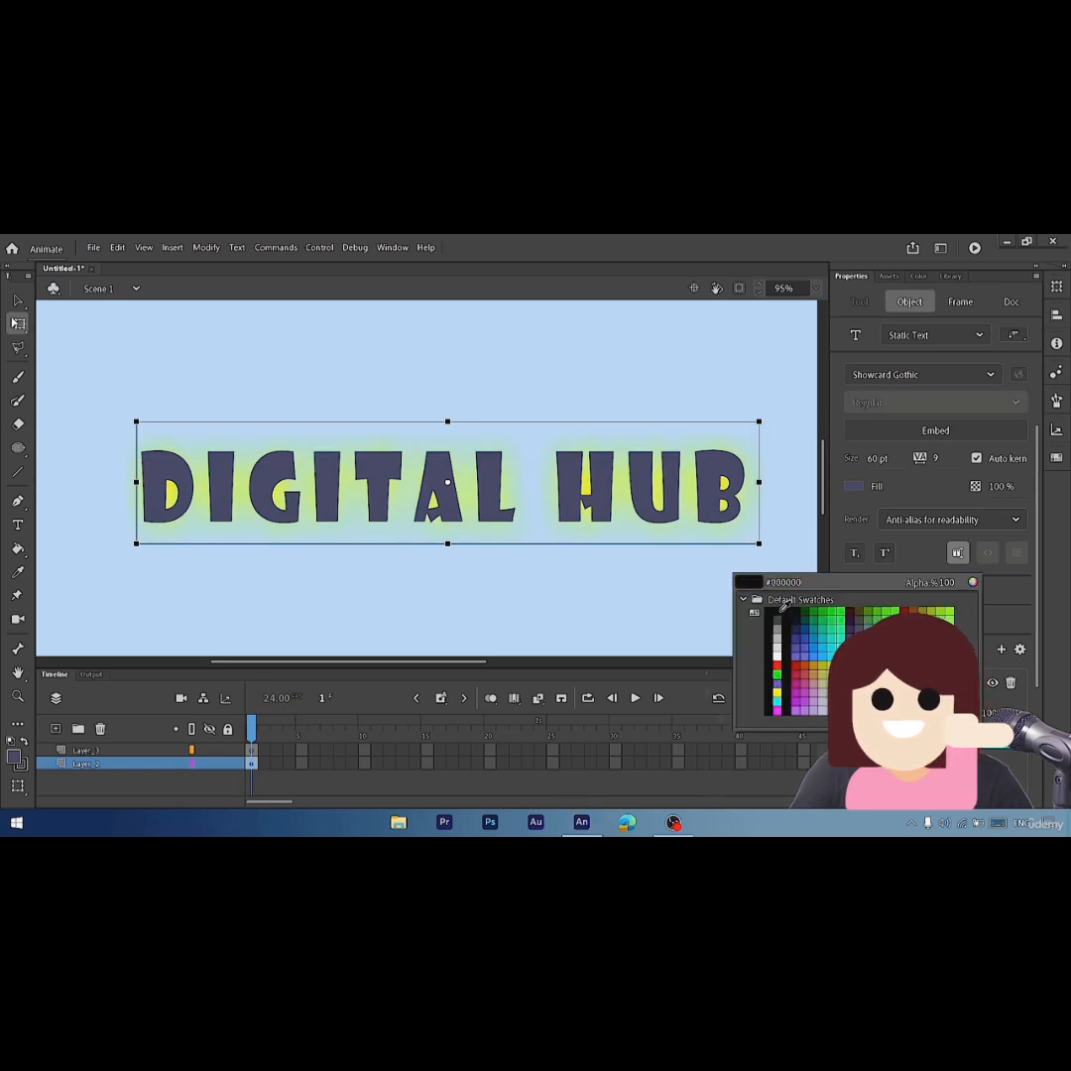
click(777, 690)
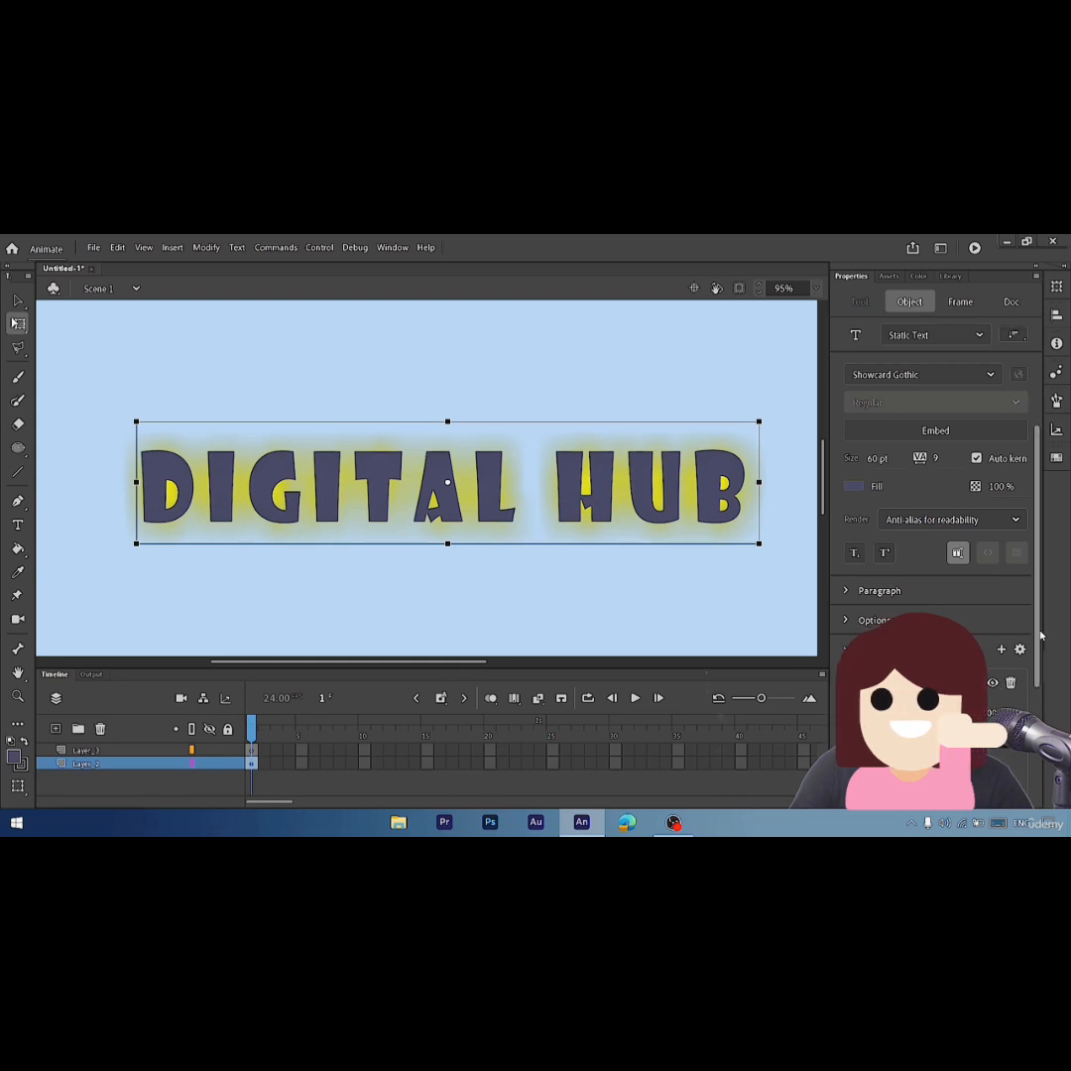
- Remove the Glow and Drop Shadow filters from the text and delete the text from the stage
scroll(1012, 546, down, 3)
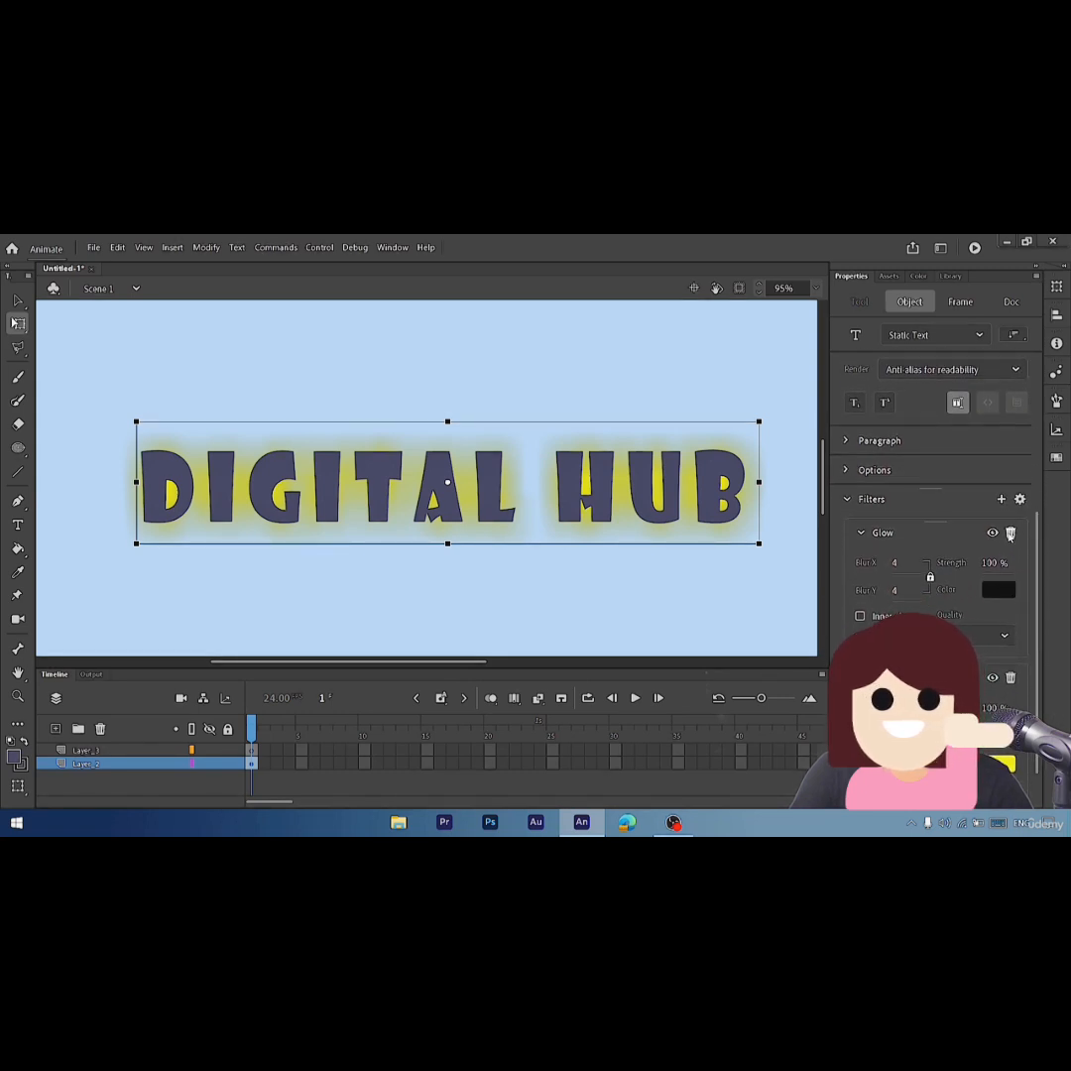
click(1010, 533)
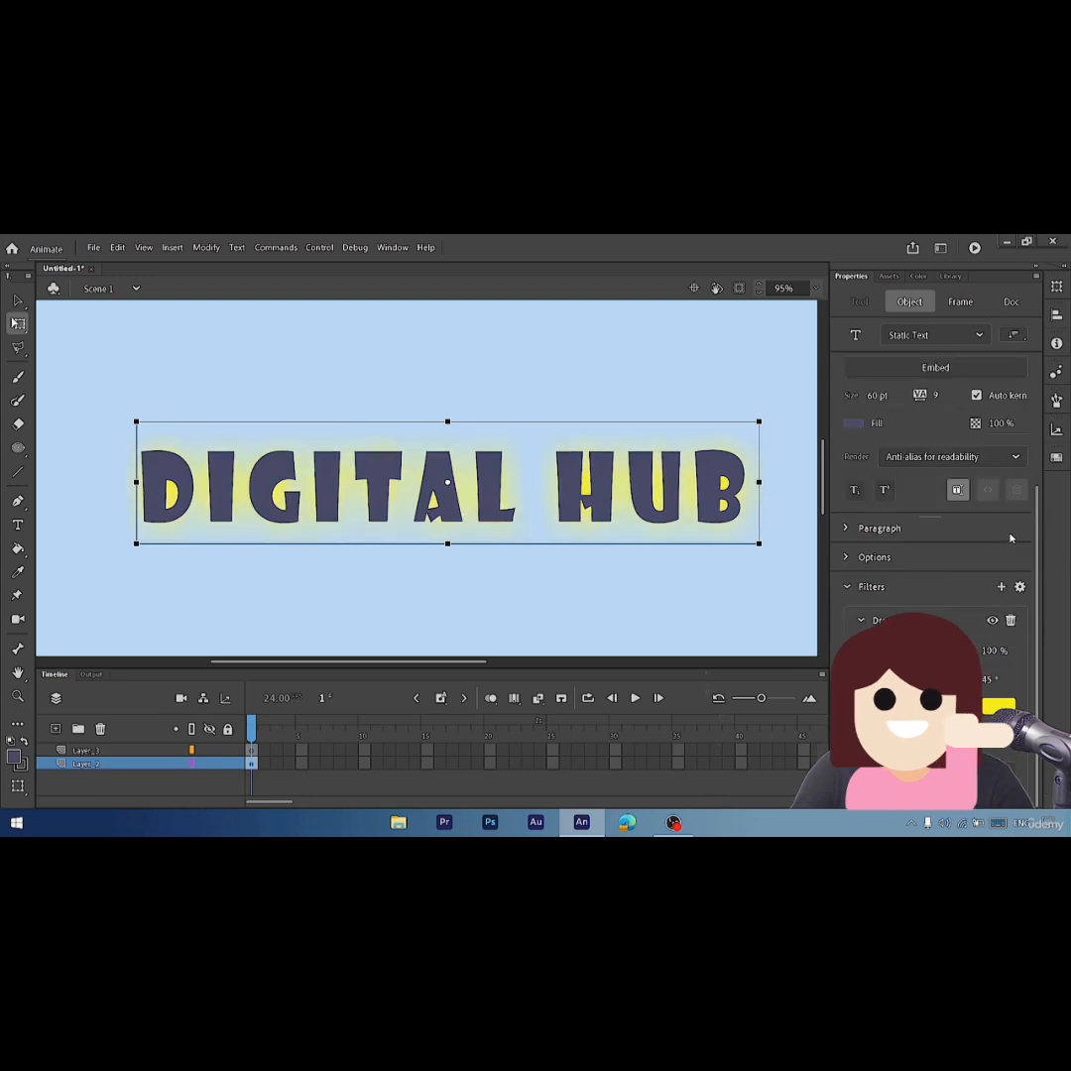
click(1010, 620)
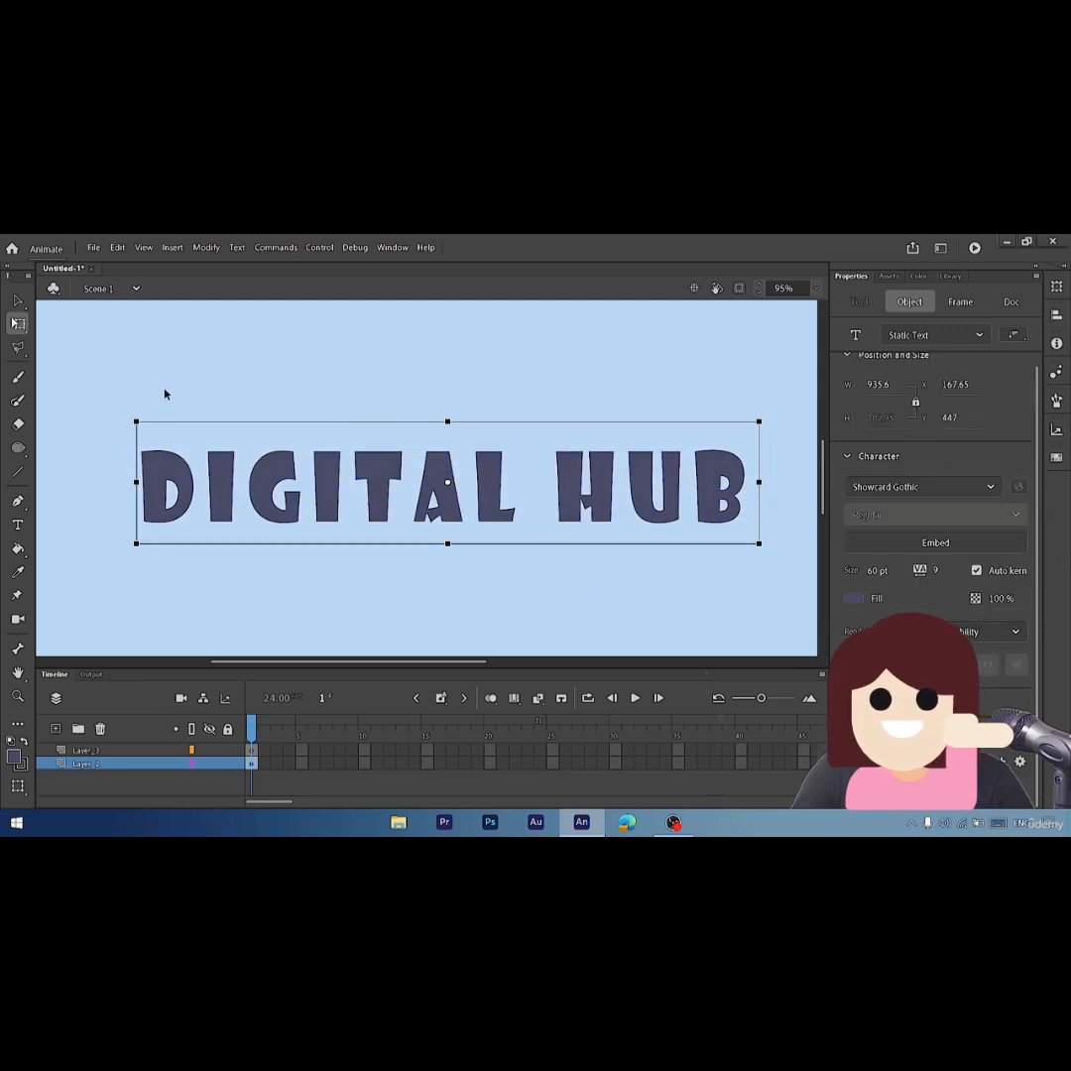
drag(99, 380, 776, 612)
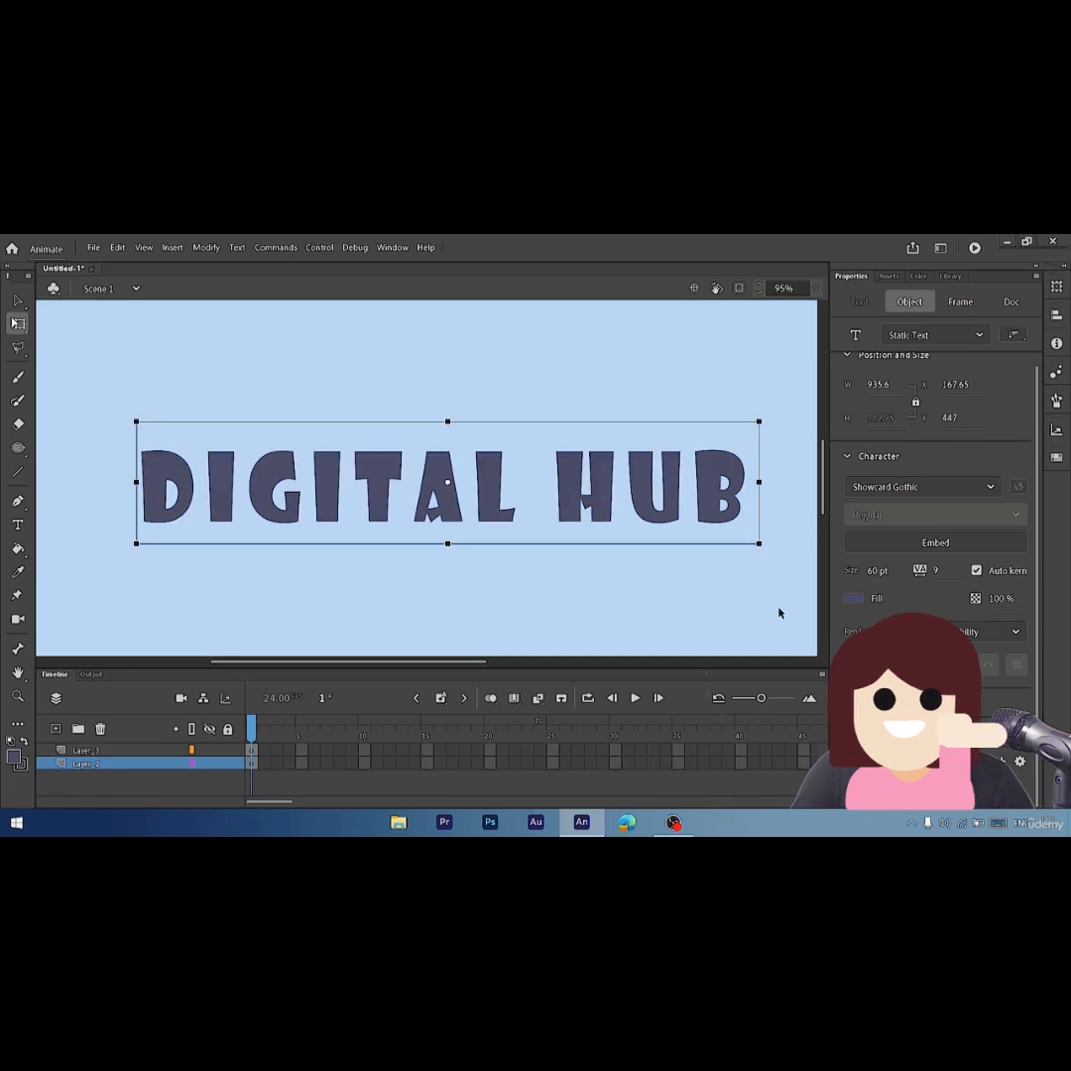
key(Delete)
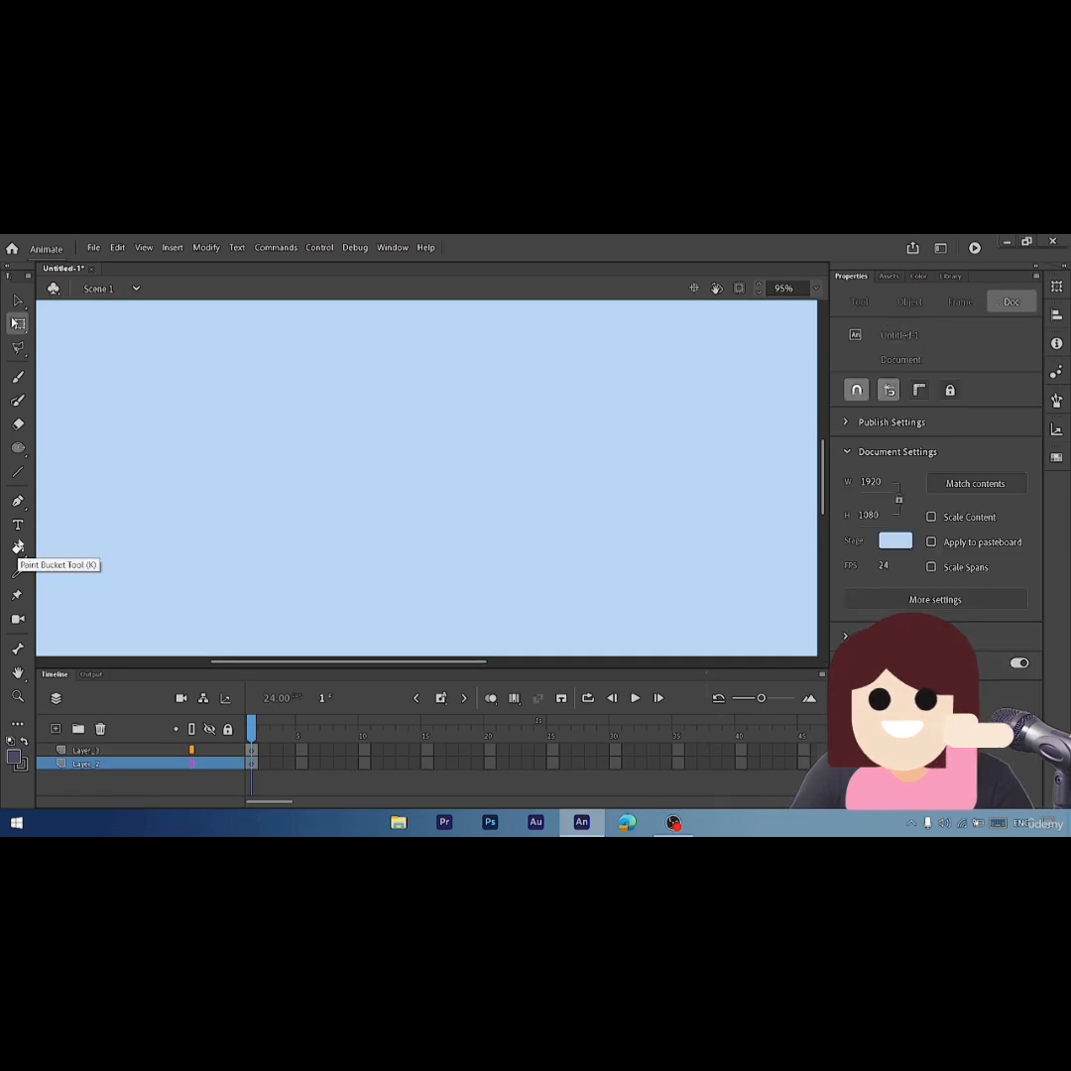
- Set the Classic Brush size to 9 and paint a closed, rounded freehand outline in the middle of the stage
click(18, 376)
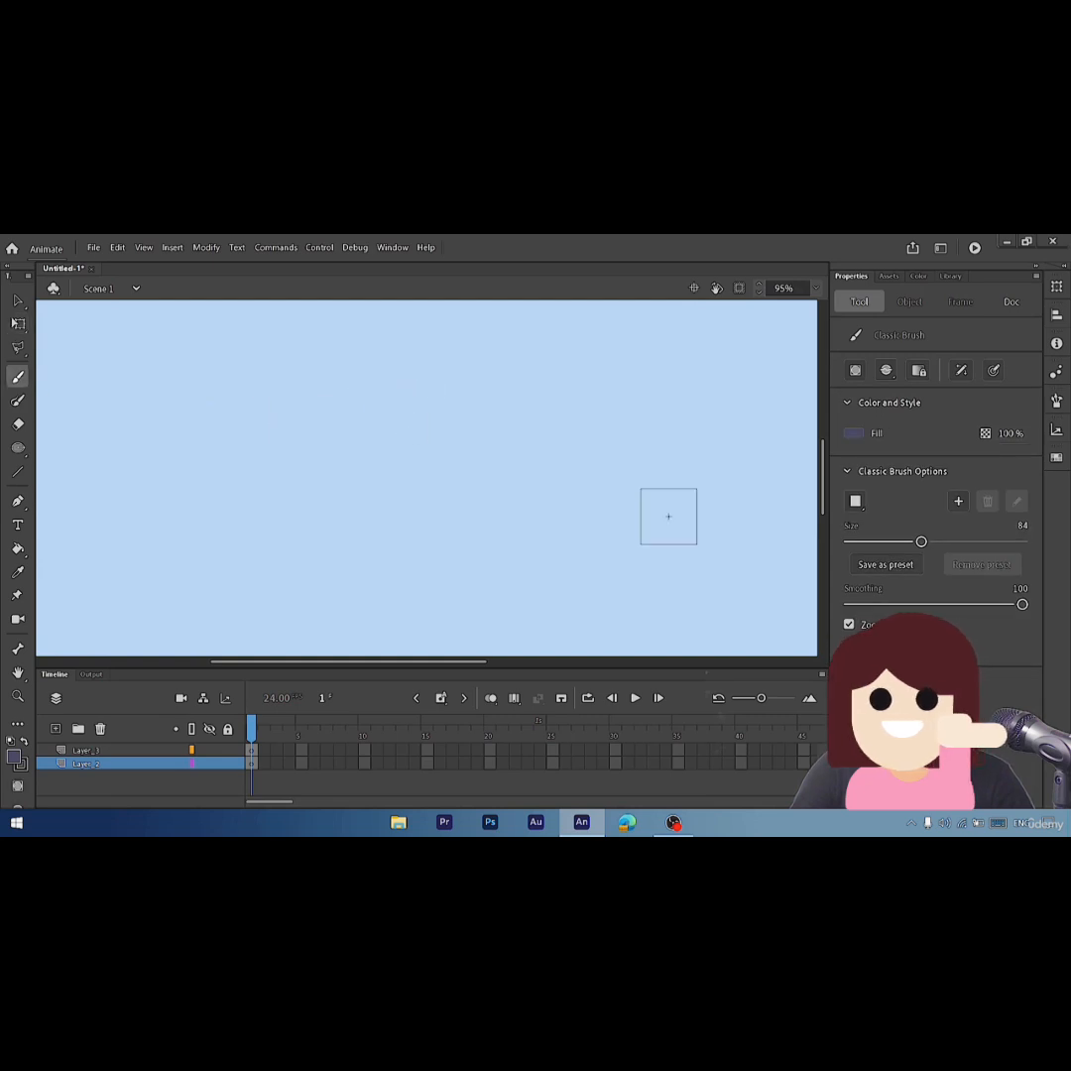
drag(921, 541, 855, 544)
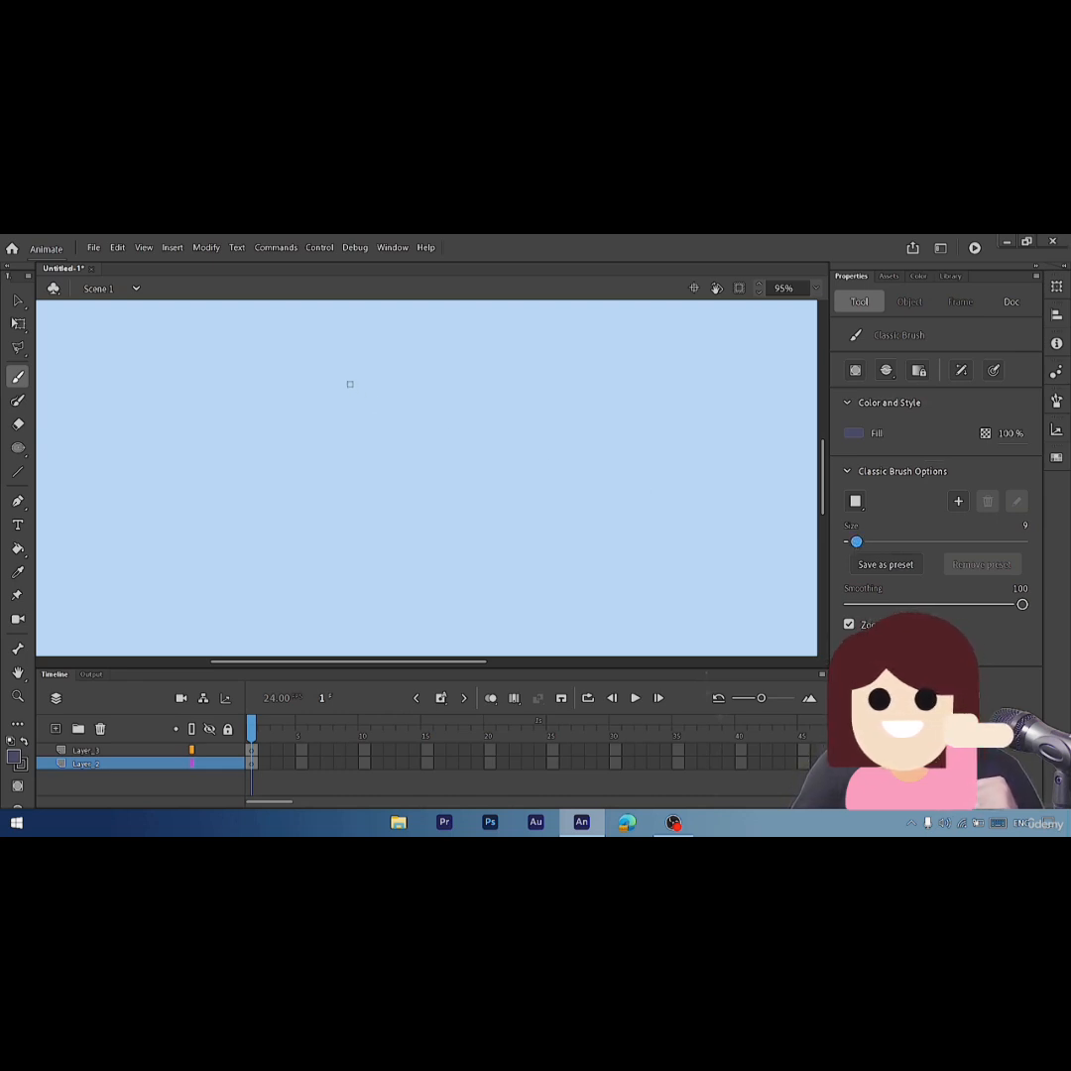
mouse_move(336, 374)
mouse_down()
mouse_move(278, 390)
mouse_move(236, 477)
mouse_move(311, 575)
mouse_move(524, 552)
mouse_move(539, 414)
mouse_move(431, 376)
mouse_move(328, 375)
mouse_up()
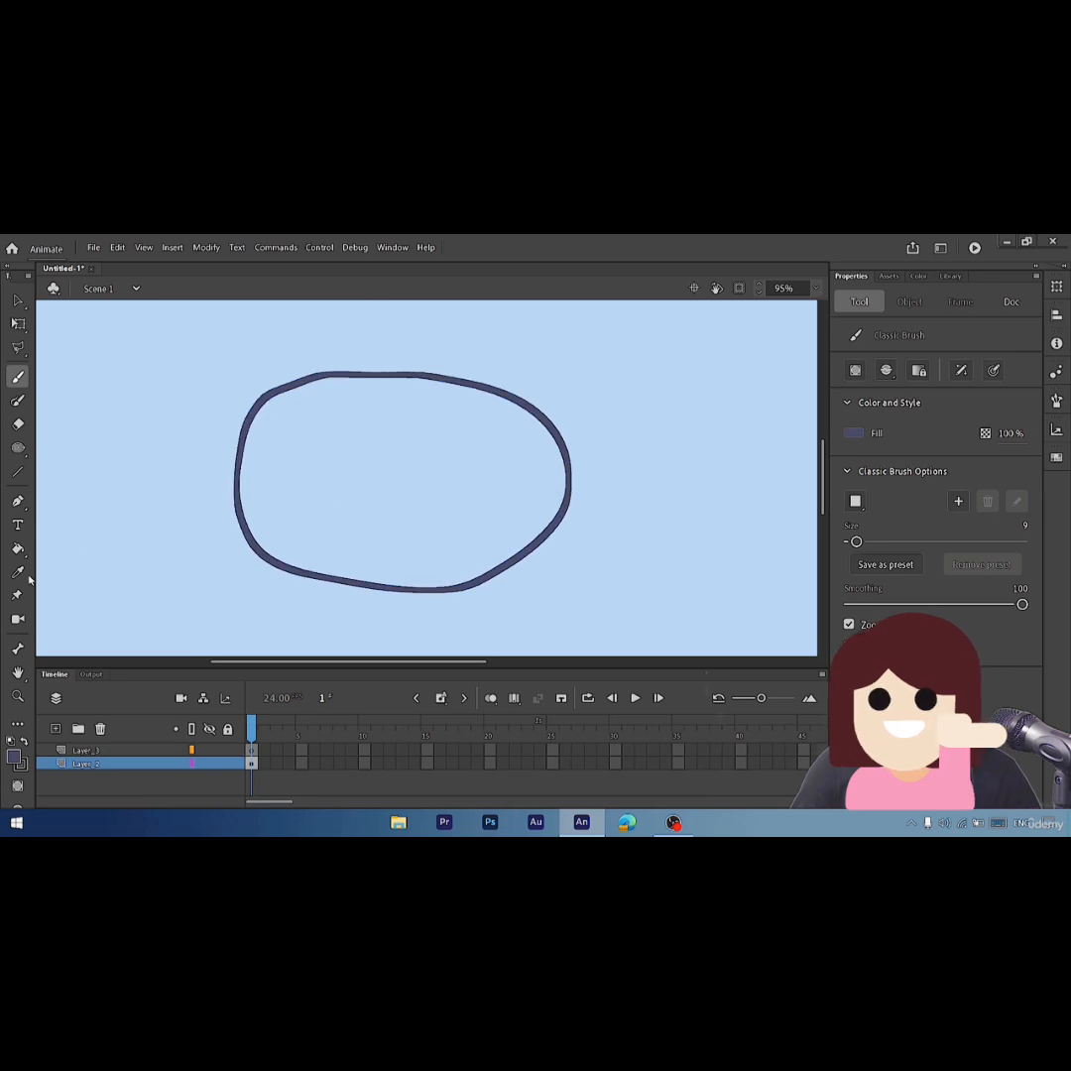
- Fill the inside of the rounded freehand outline with cyan using the Paint Bucket
key(k)
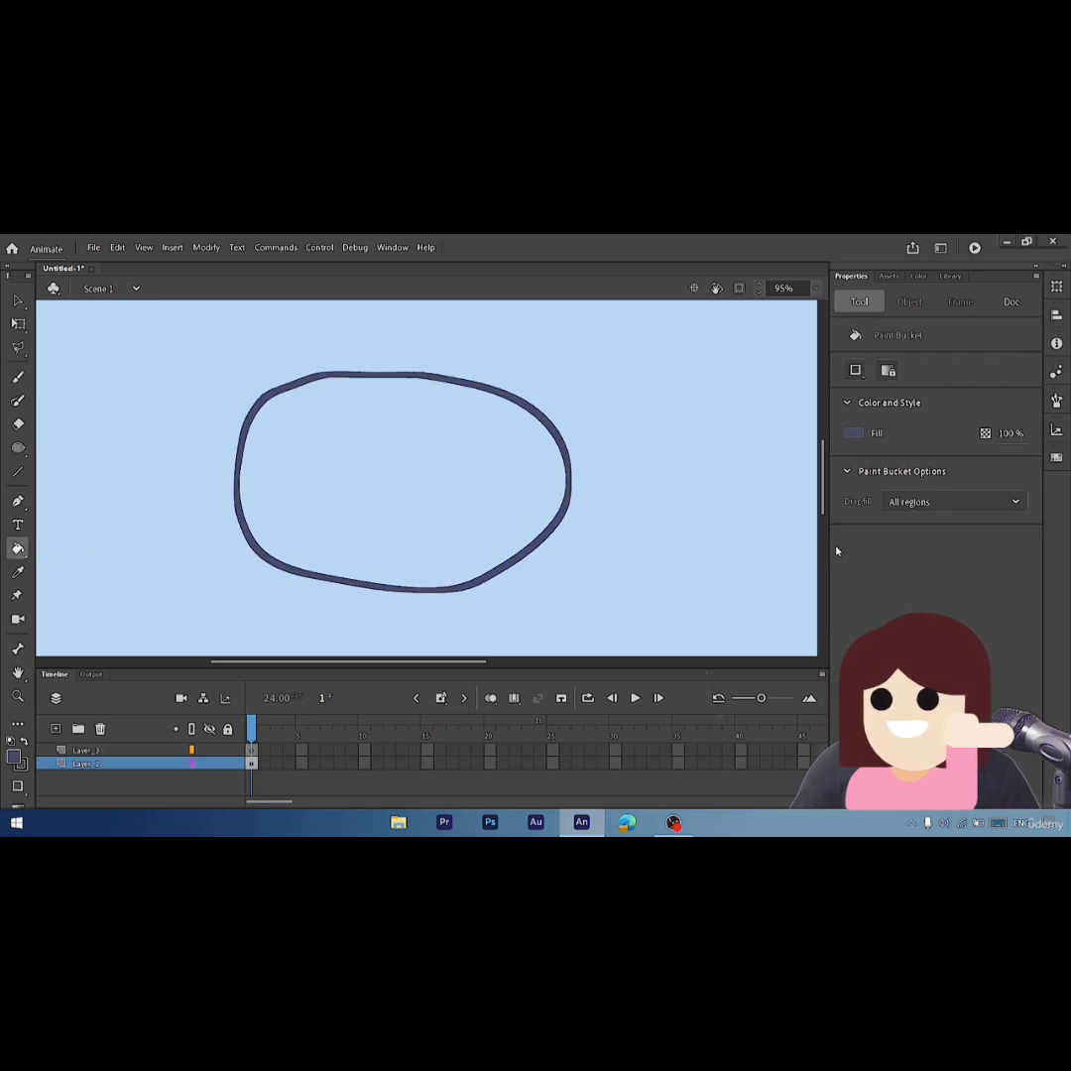
click(853, 432)
click(632, 573)
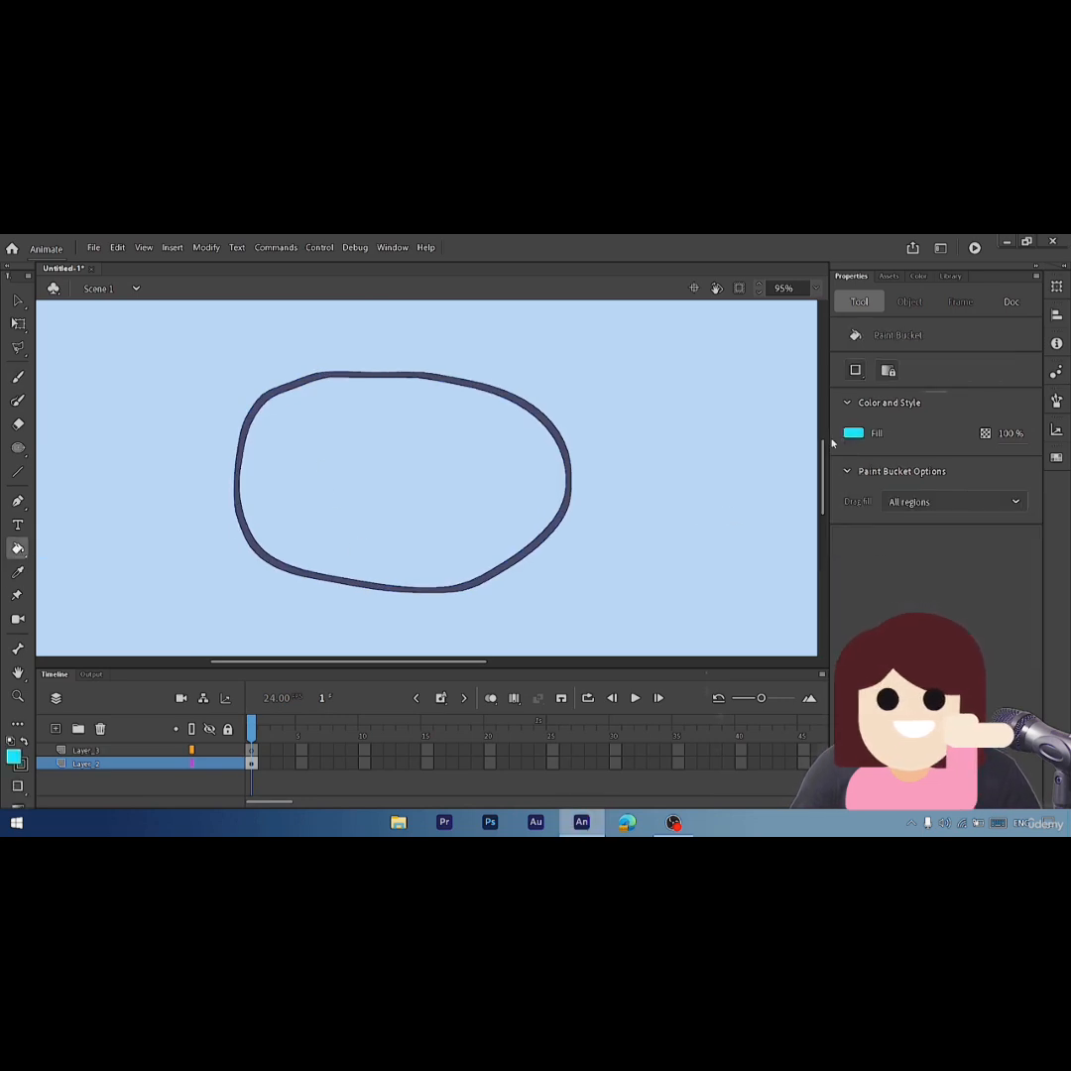
click(443, 508)
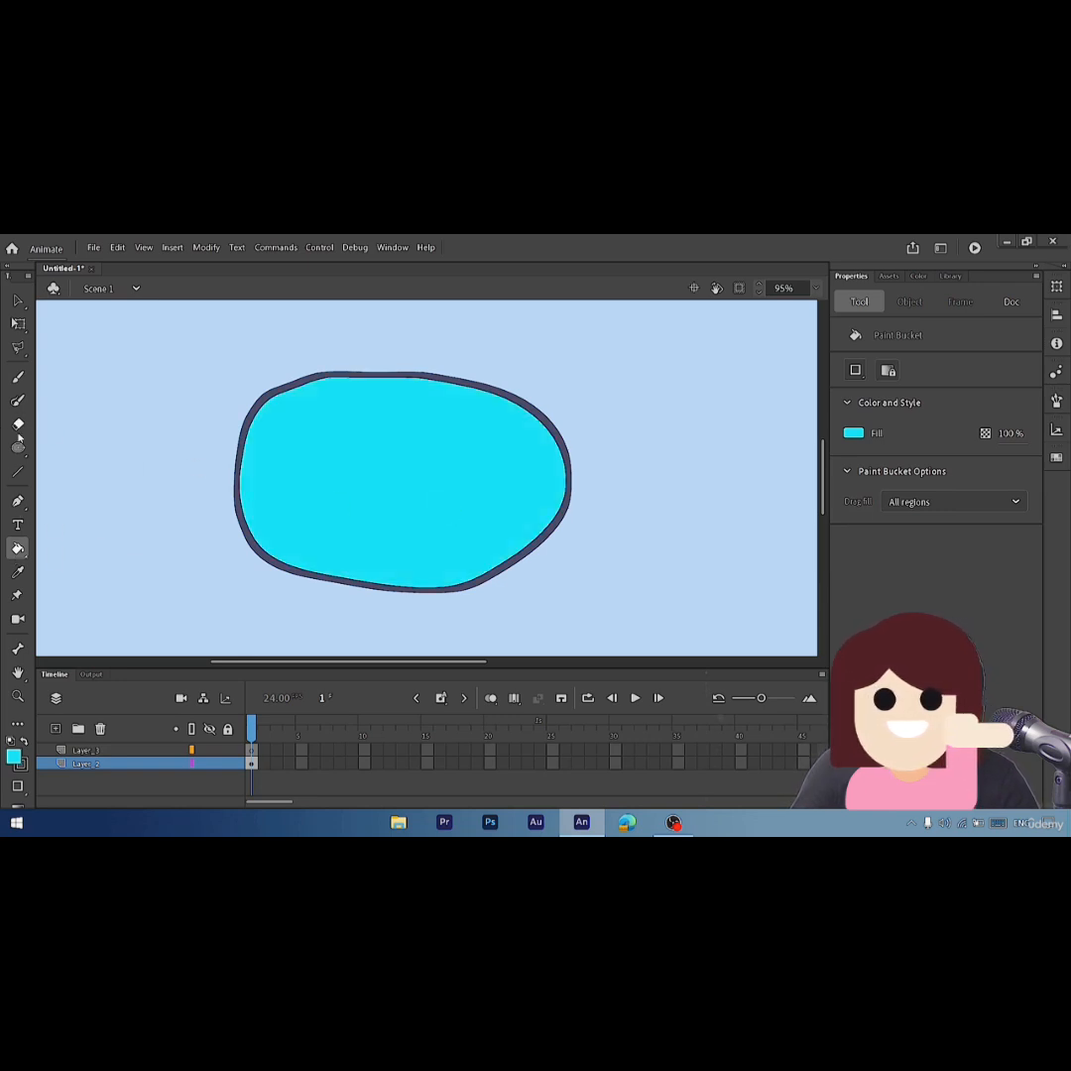
- Switch the Classic Brush to a round tip and paint a small cyan star-like outline beside the filled shape
click(18, 376)
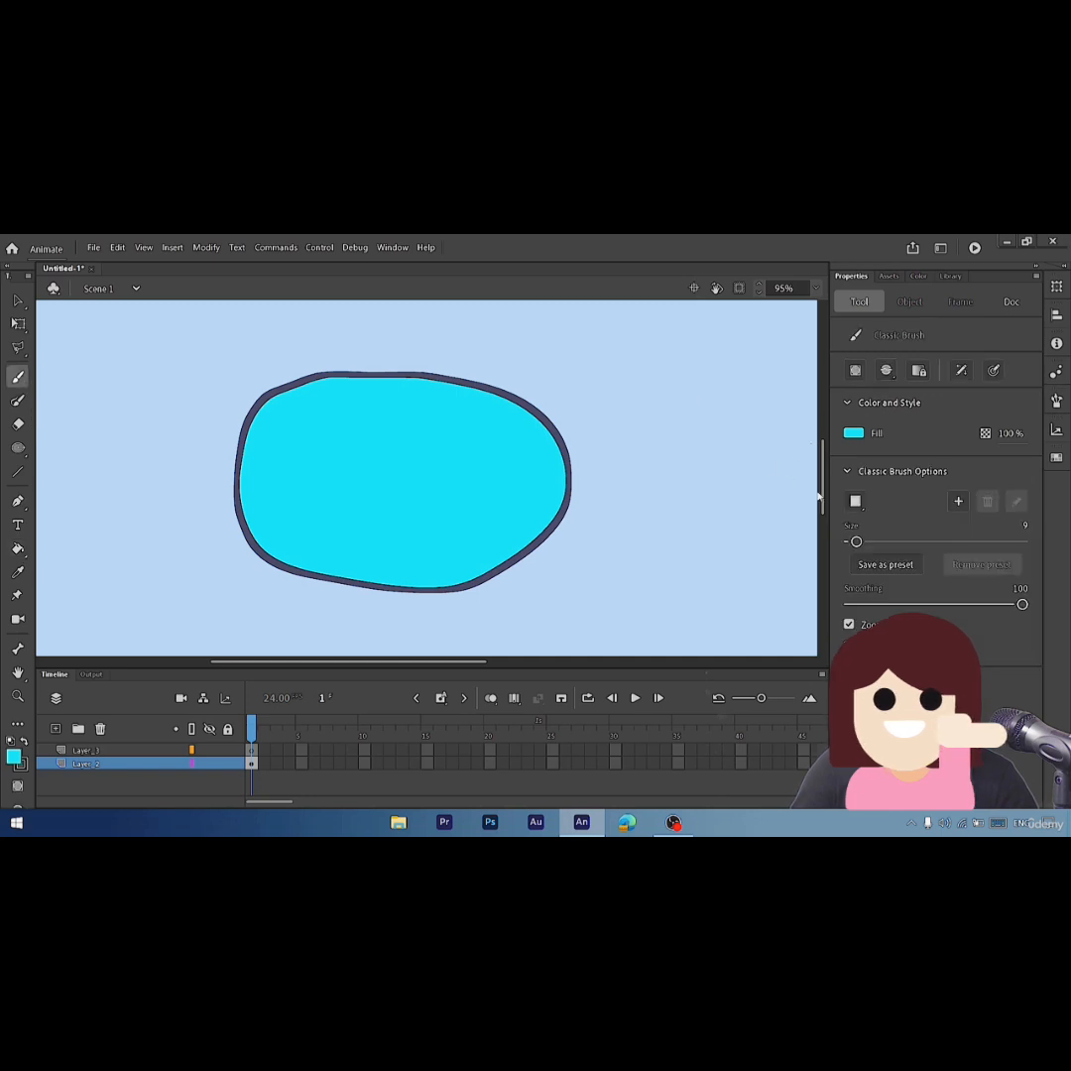
click(856, 502)
click(855, 520)
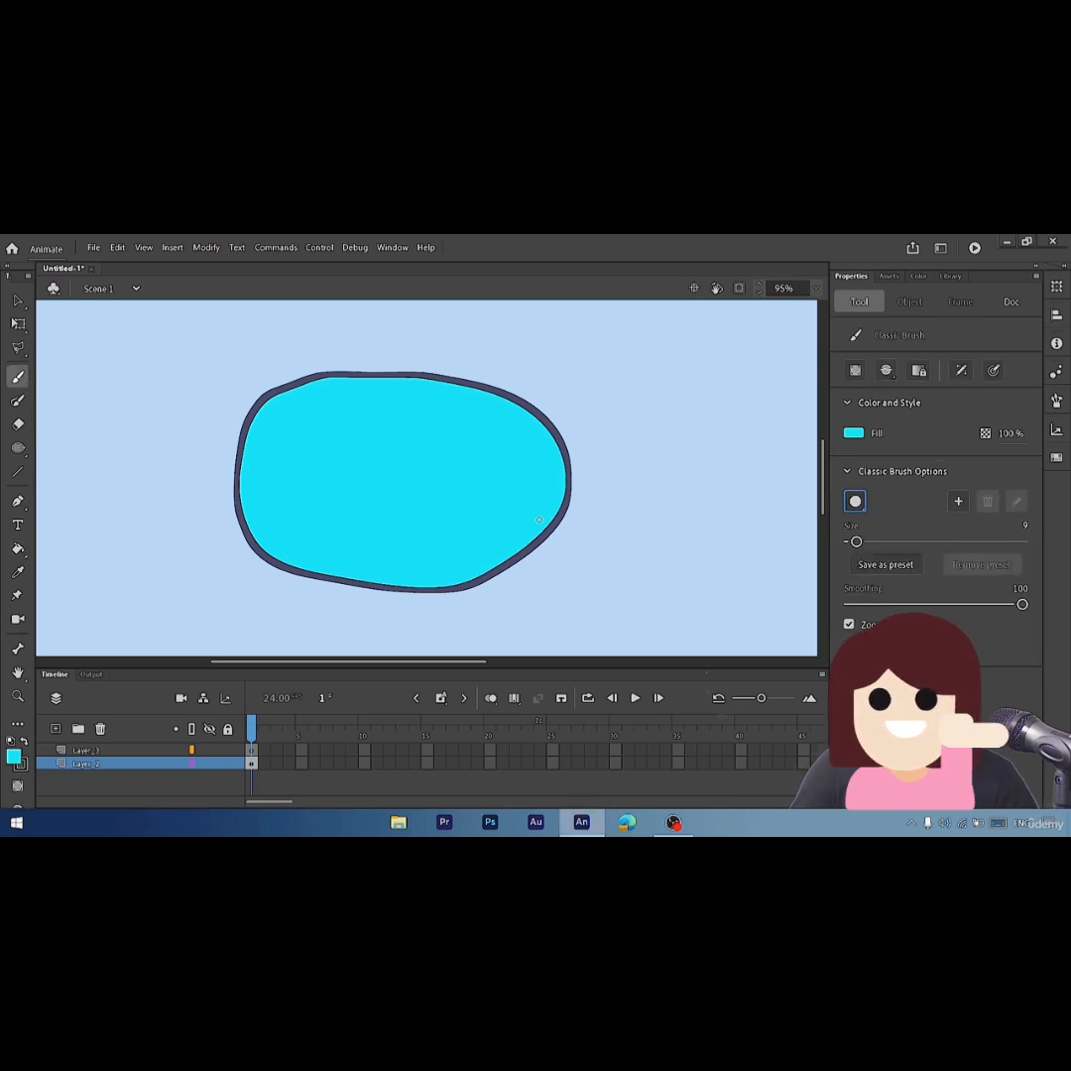
mouse_move(733, 354)
mouse_down()
mouse_move(790, 390)
mouse_move(769, 427)
mouse_move(675, 418)
mouse_move(738, 354)
mouse_up()
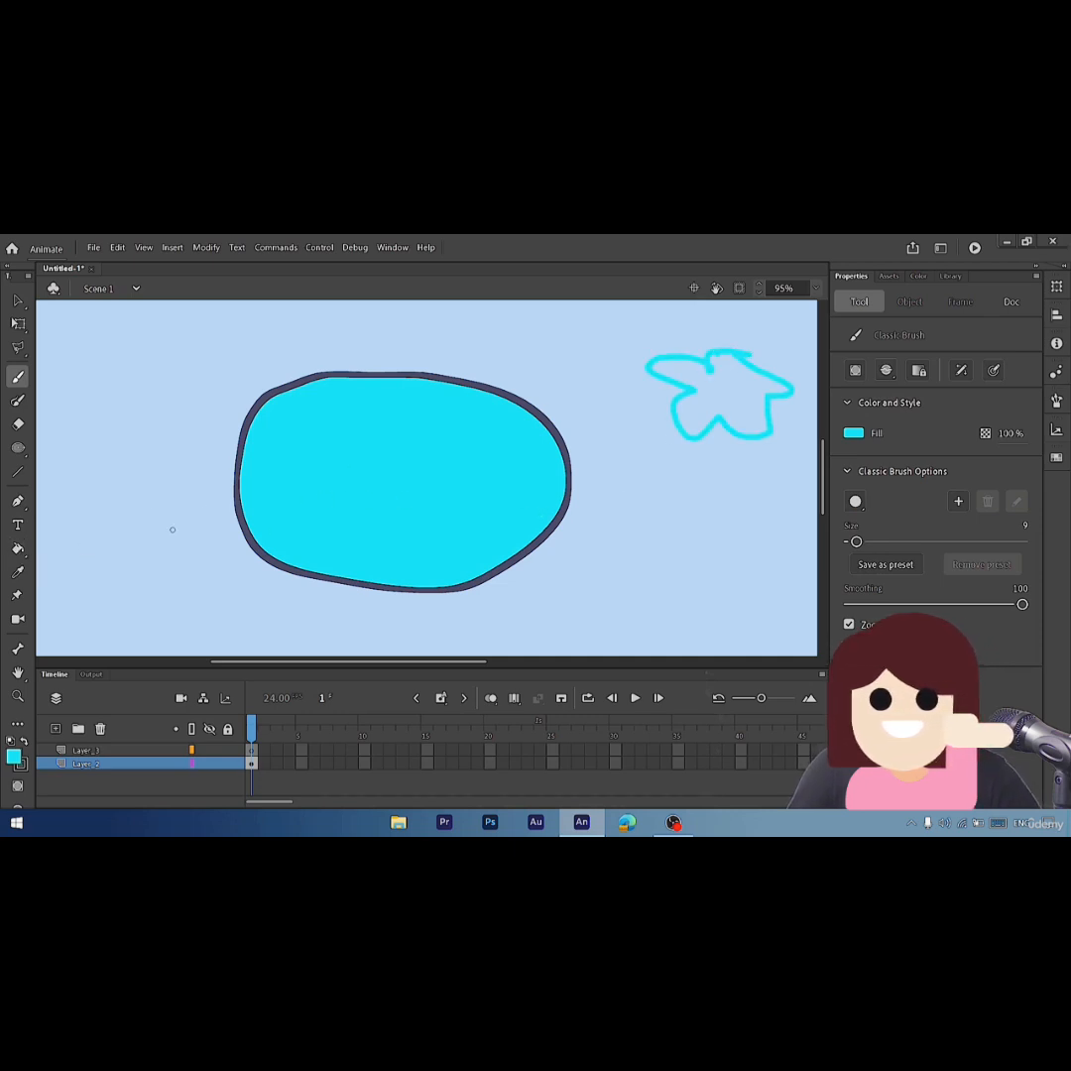
- Sample the dark outline color of the large shape with the Eyedropper and fill the star-like outline with it
click(19, 573)
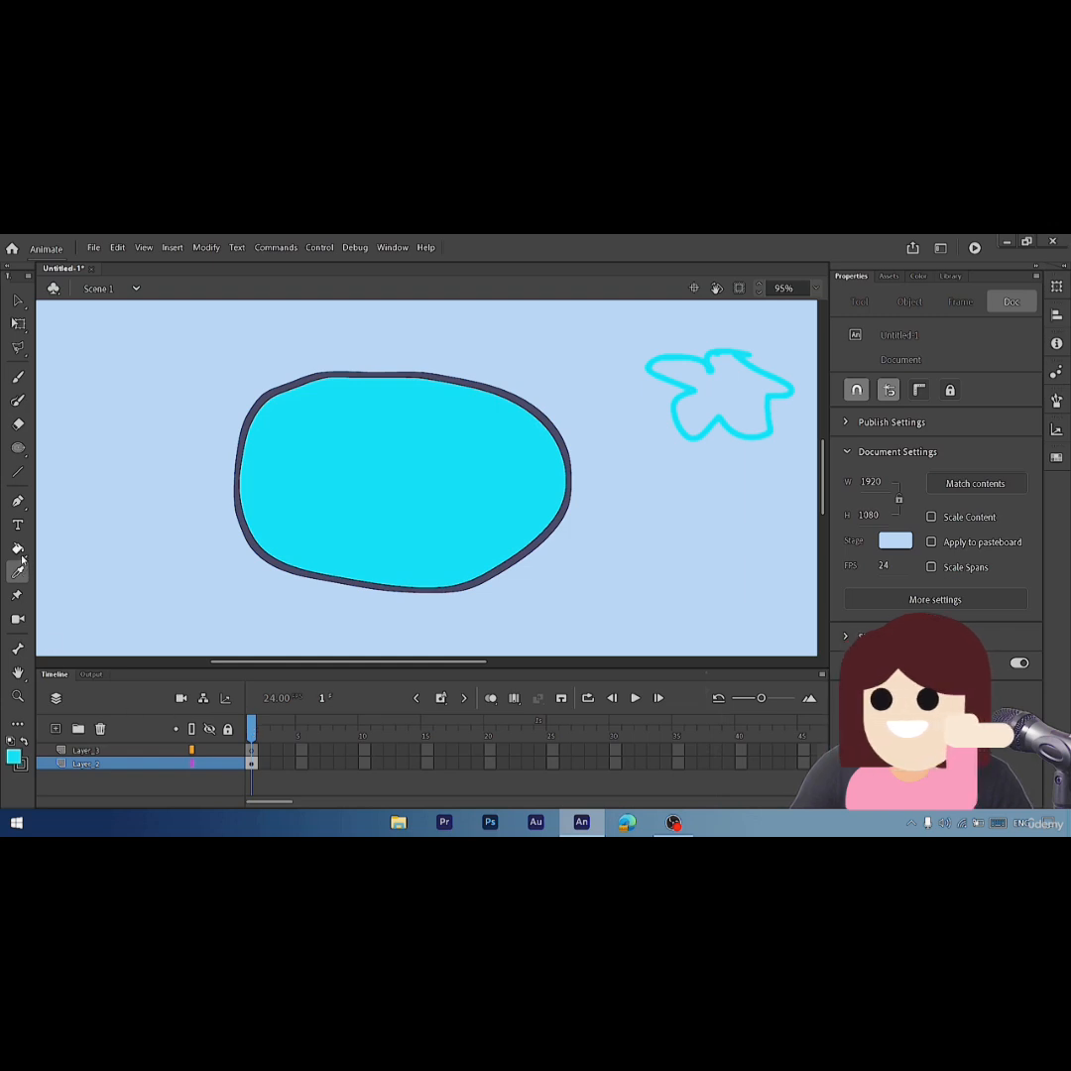
click(530, 399)
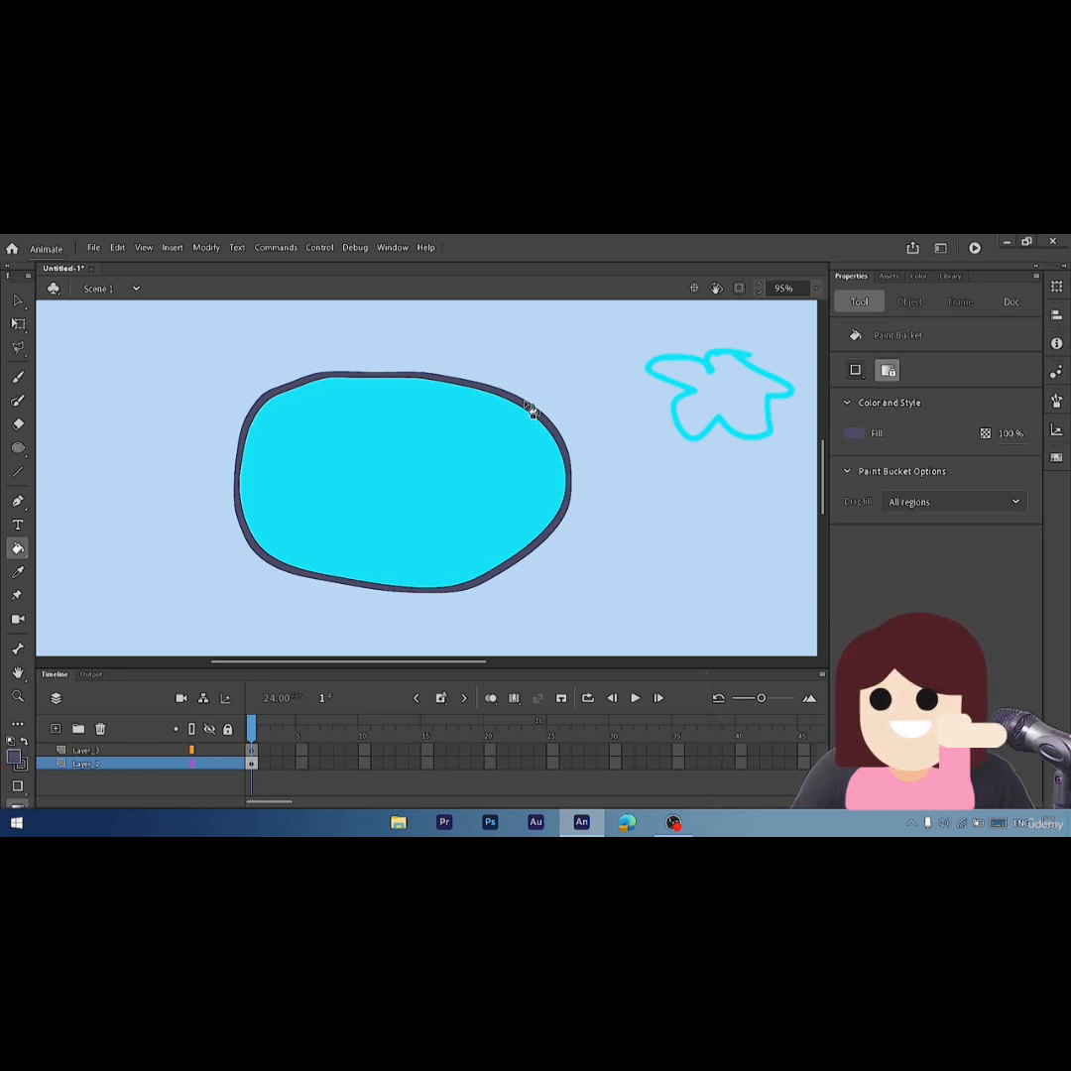
click(734, 386)
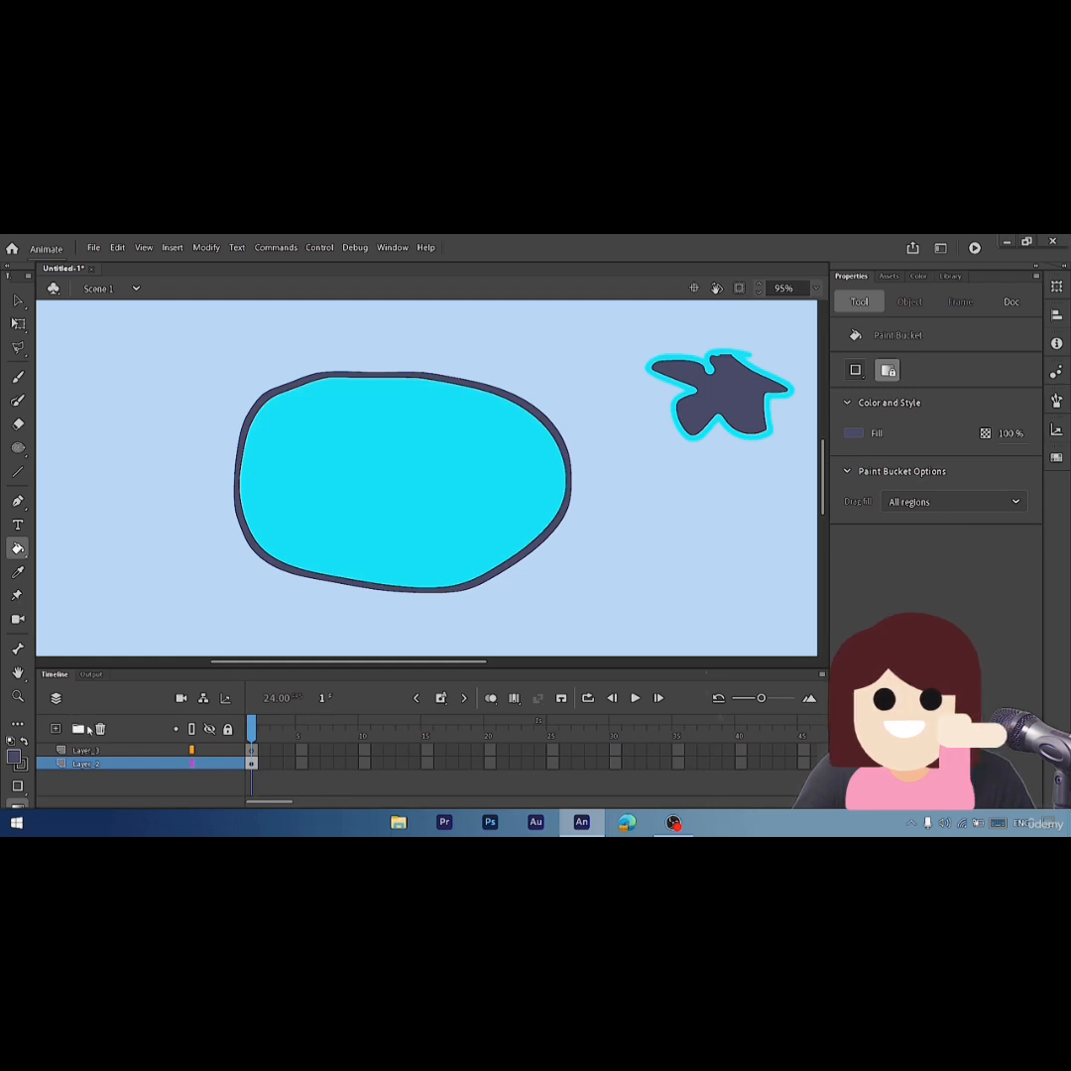
- Delete the upper layer, leaving Layer_2, and clear all the painted artwork from the stage
click(116, 750)
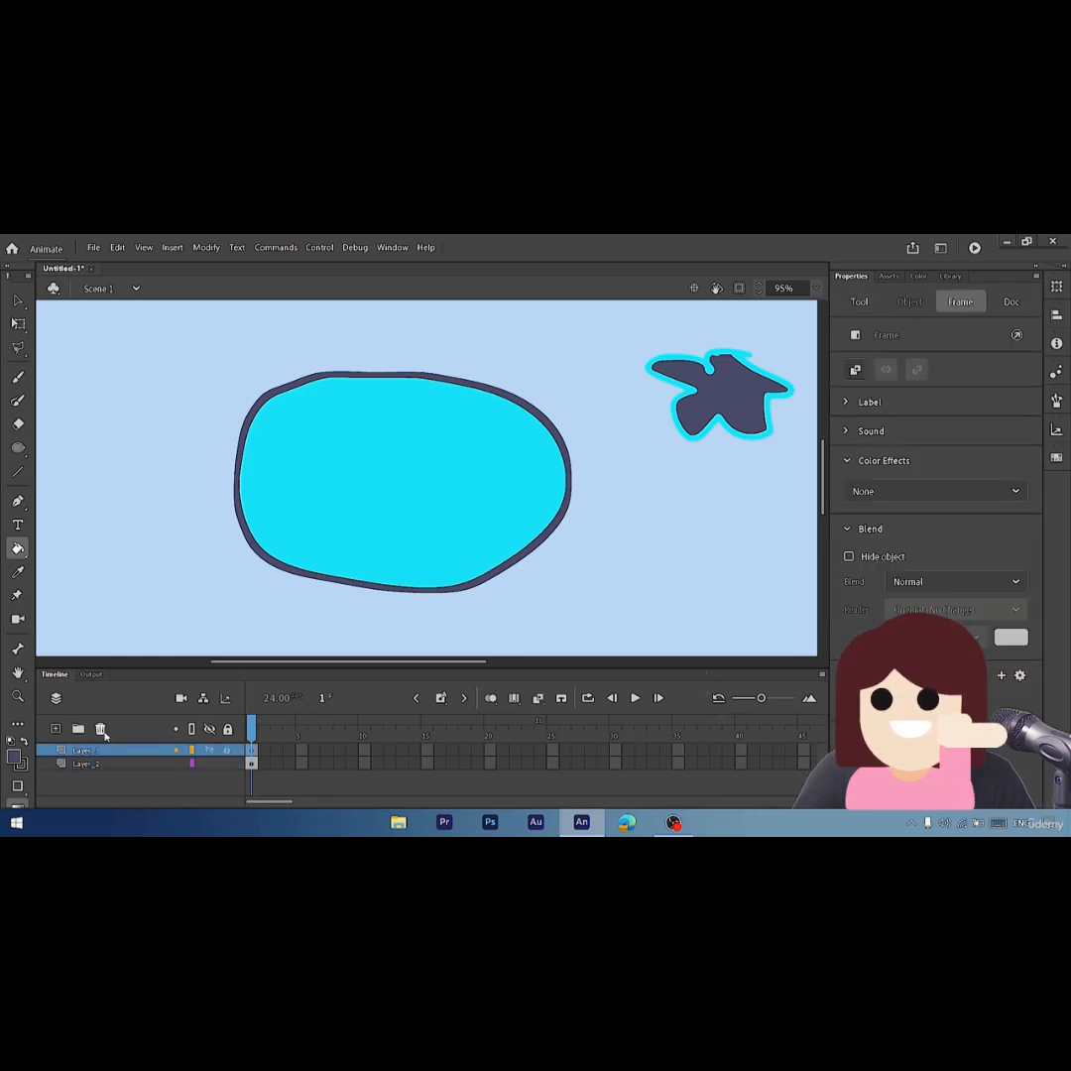
click(99, 731)
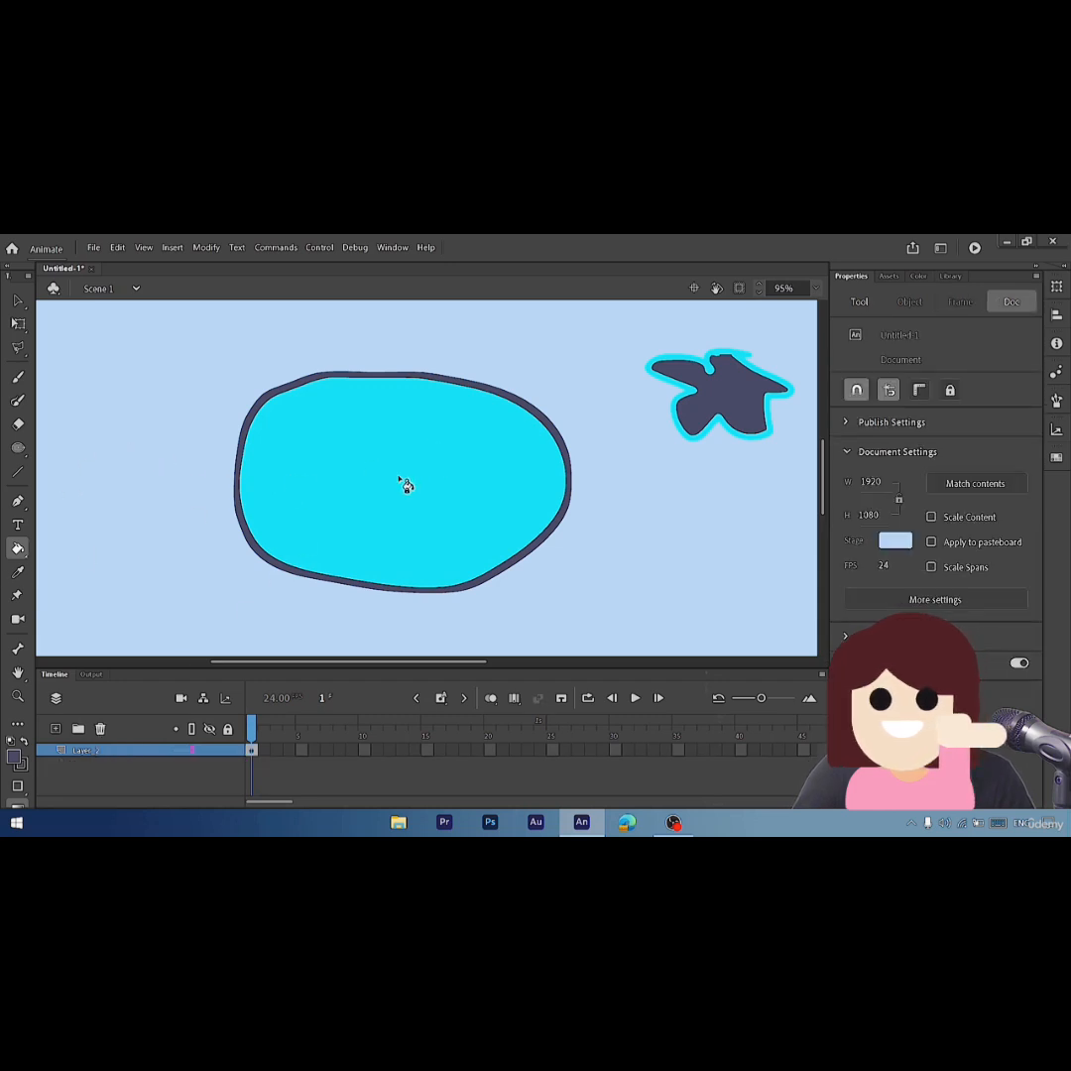
click(18, 300)
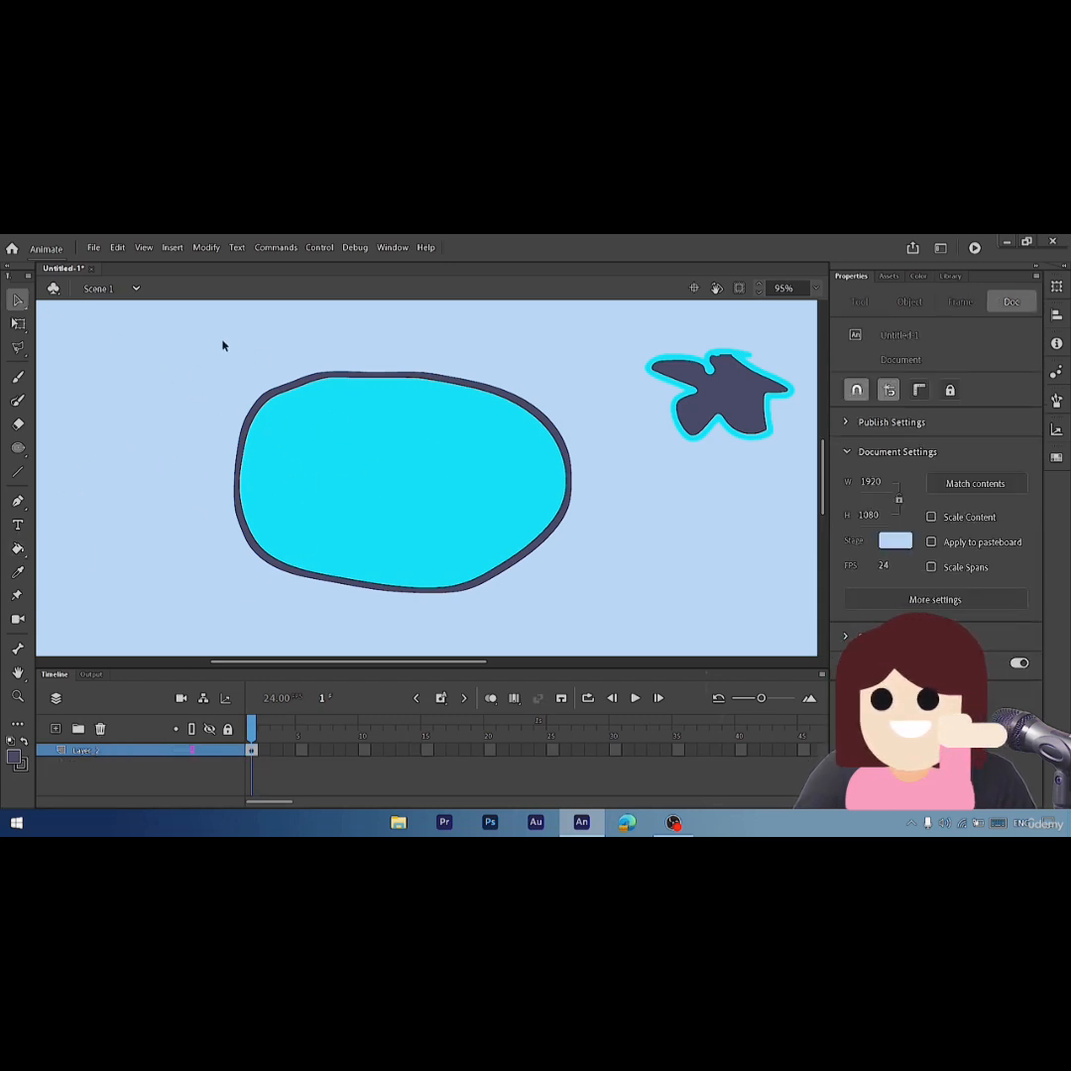
mouse_move(224, 339)
mouse_down()
mouse_move(585, 585)
mouse_move(620, 622)
mouse_move(750, 602)
mouse_move(816, 620)
mouse_up()
key(Delete)
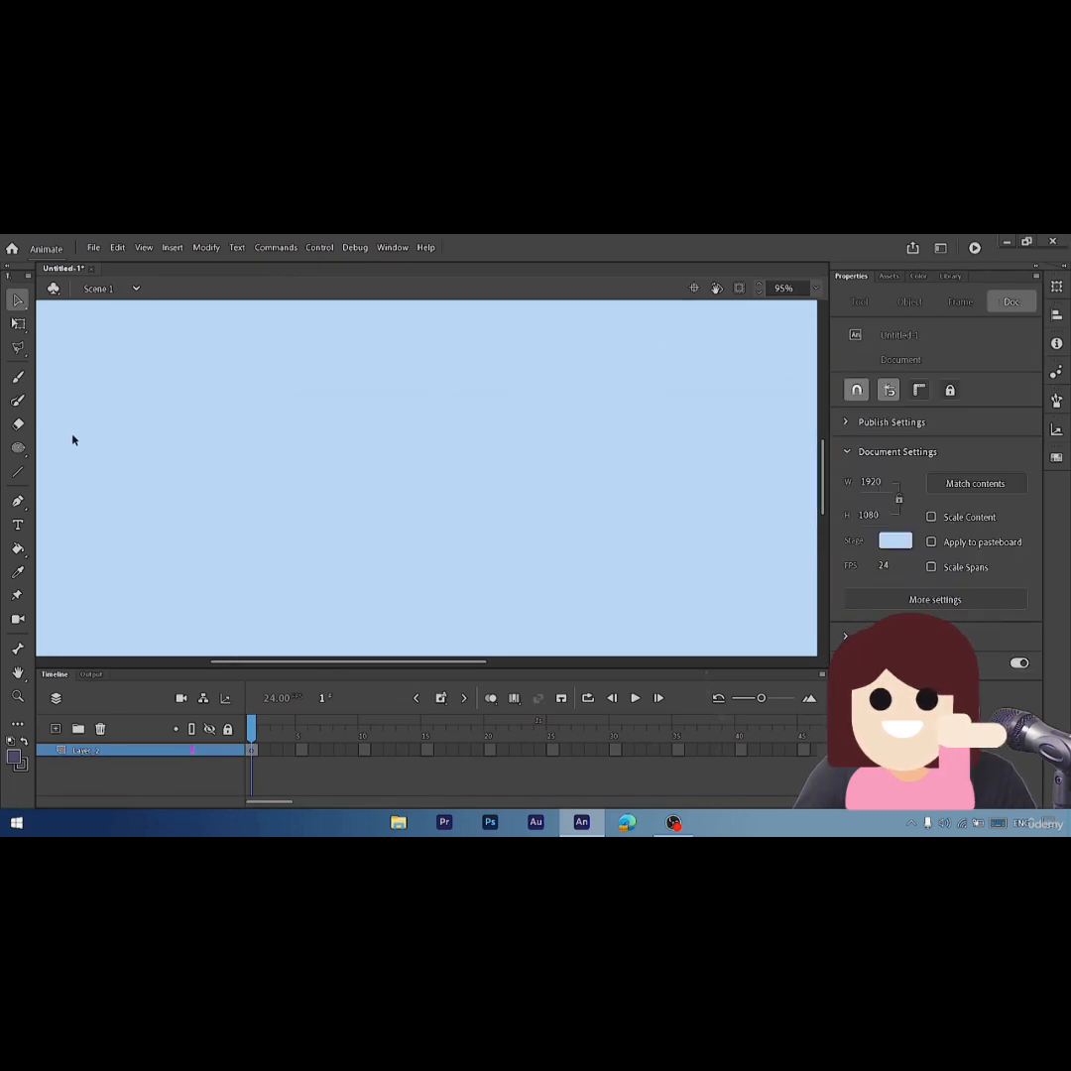
- Paint a long, narrow bent outline running diagonally with the Classic Brush and fill it with the same dark color
click(19, 378)
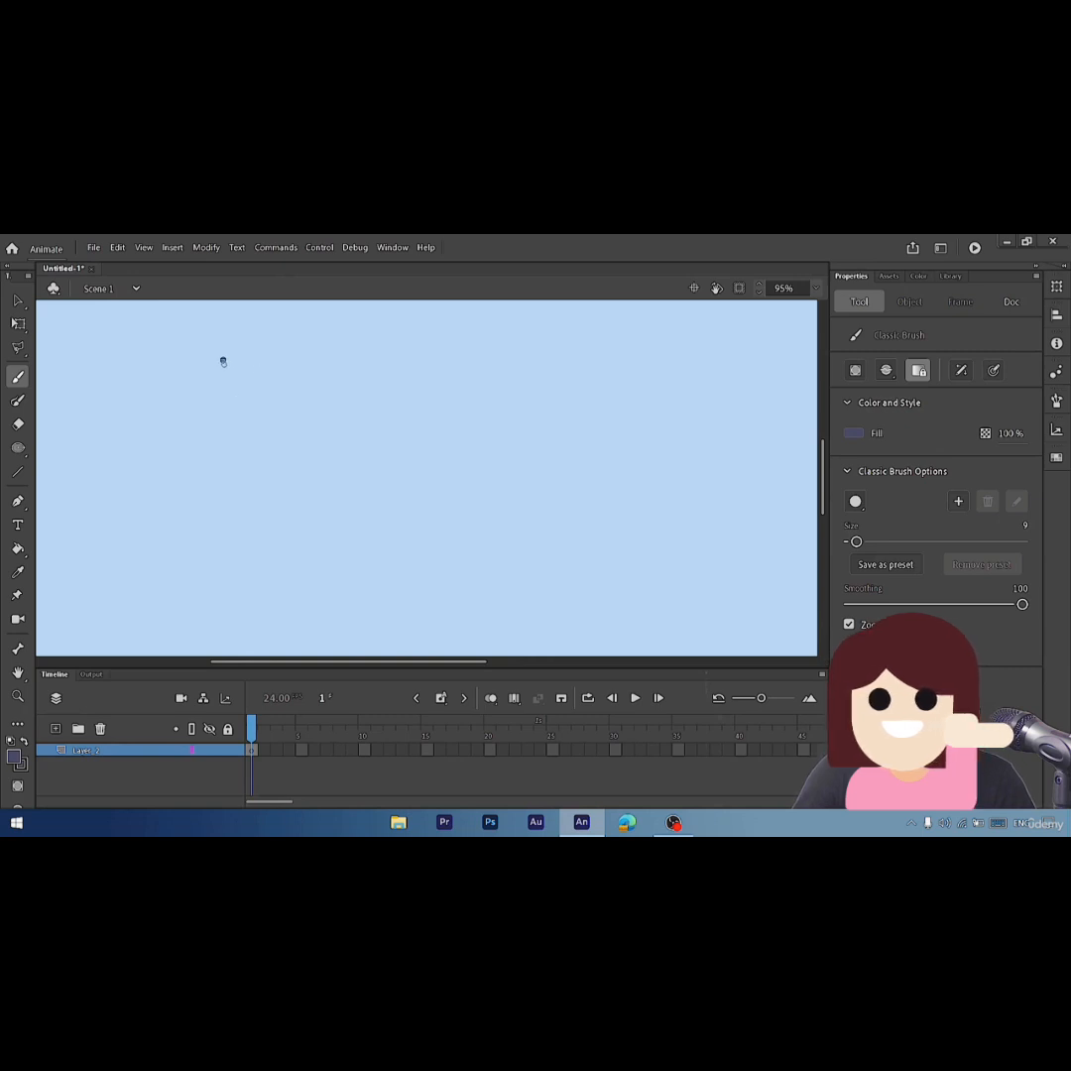
mouse_move(223, 360)
mouse_down()
mouse_move(316, 414)
mouse_move(370, 493)
mouse_move(428, 537)
mouse_move(334, 403)
mouse_move(224, 357)
mouse_up()
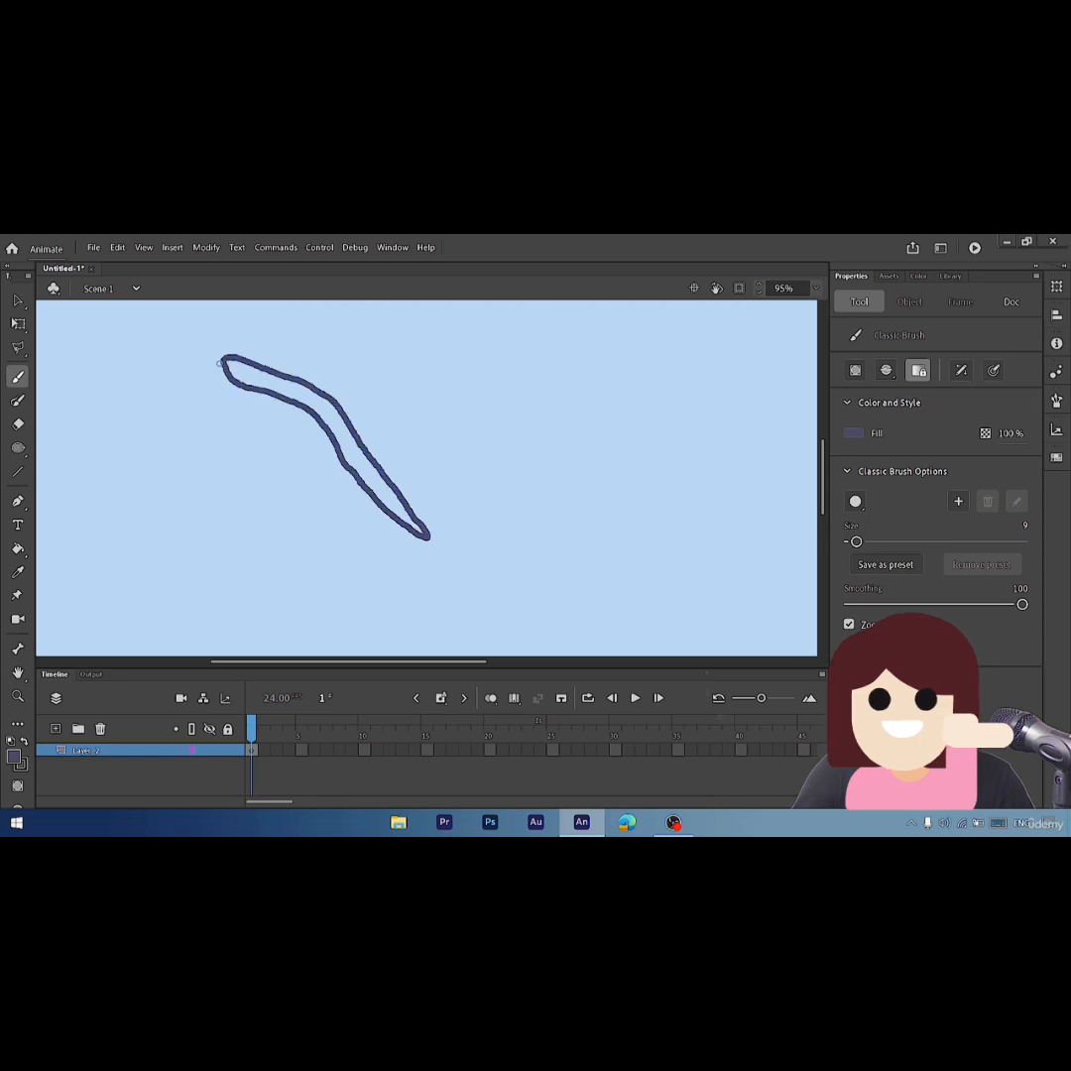
key(k)
click(332, 423)
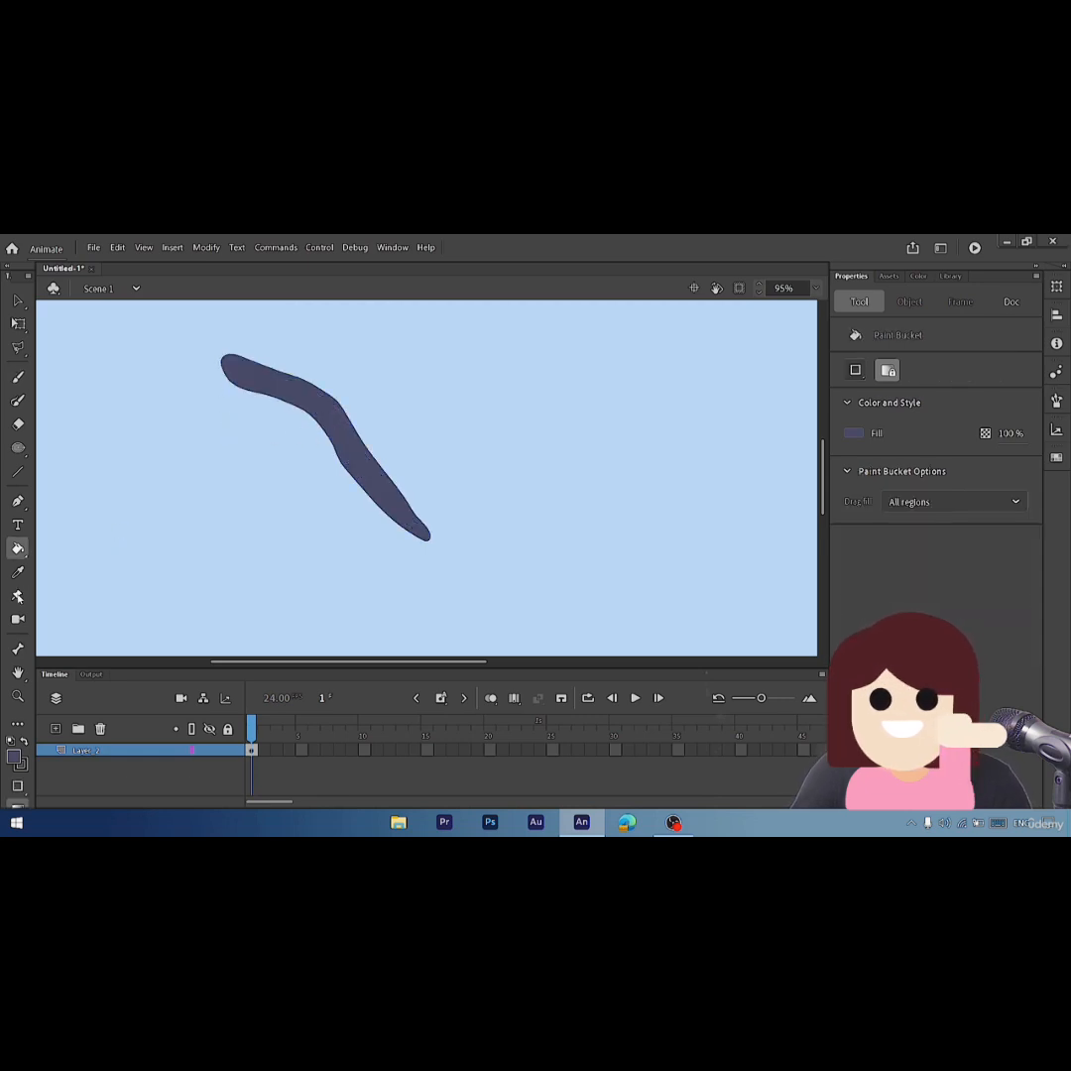
- Use the Asset Warp tool to place three pins on the bent shape: at its upper end, middle bend and lower tip
click(18, 596)
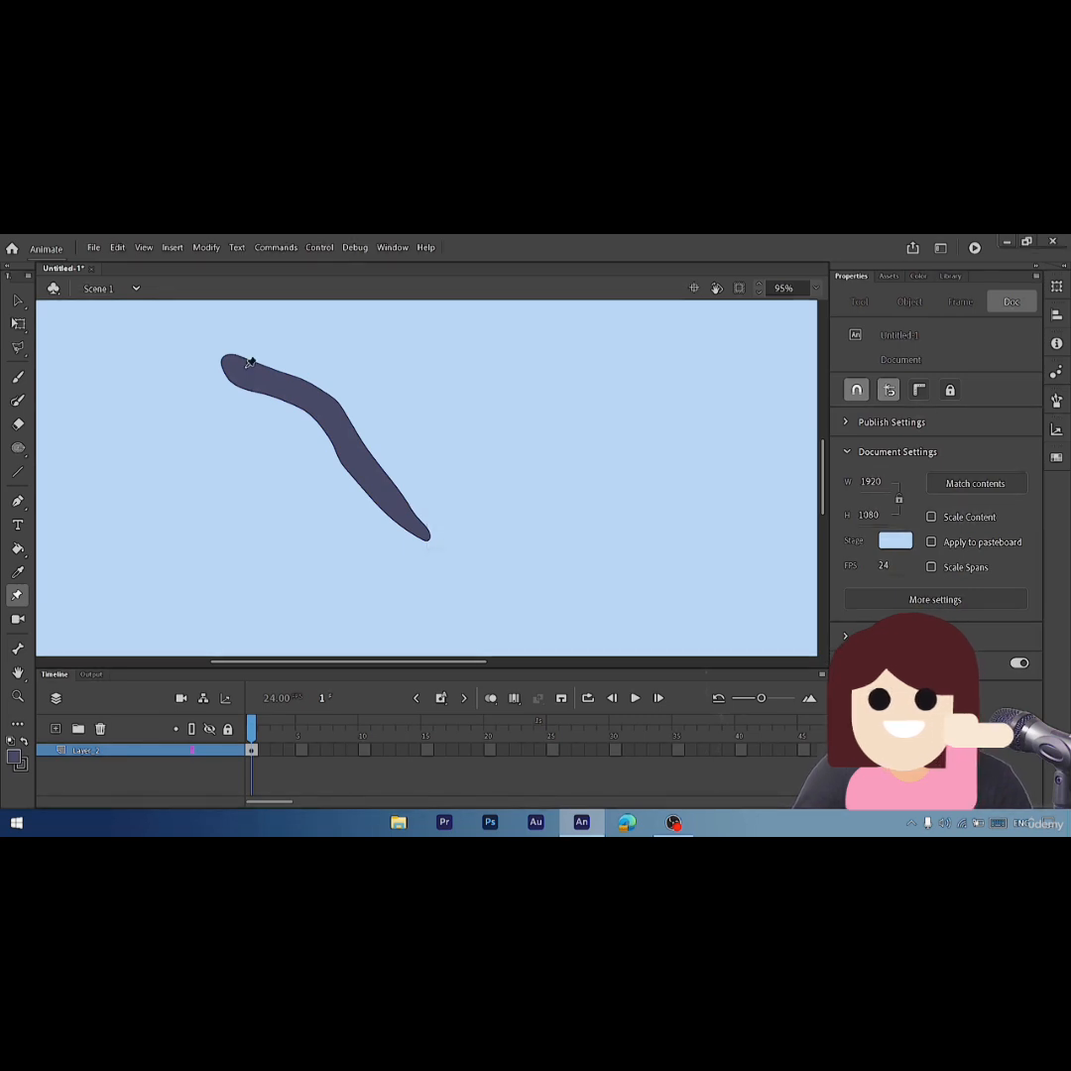
click(251, 363)
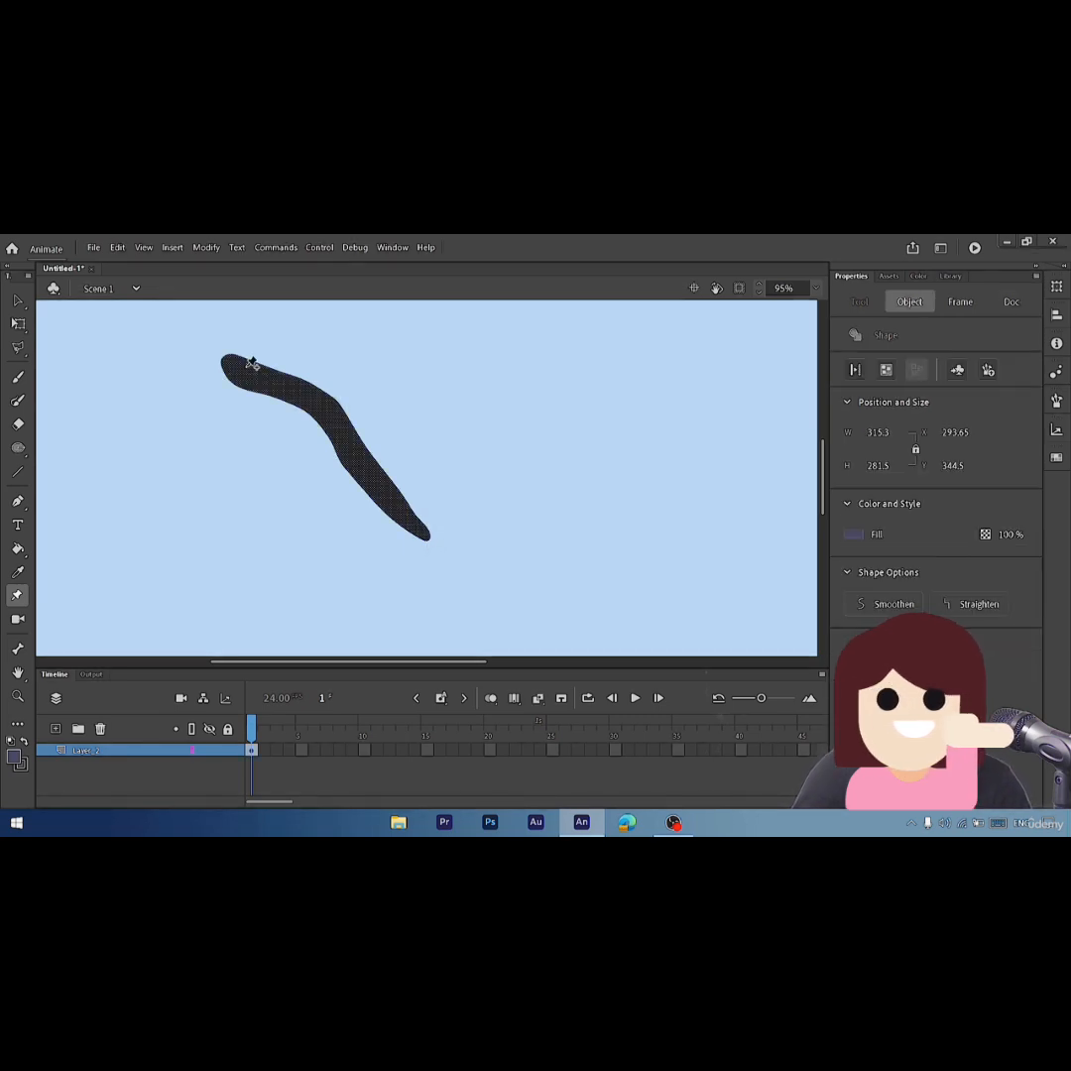
click(240, 368)
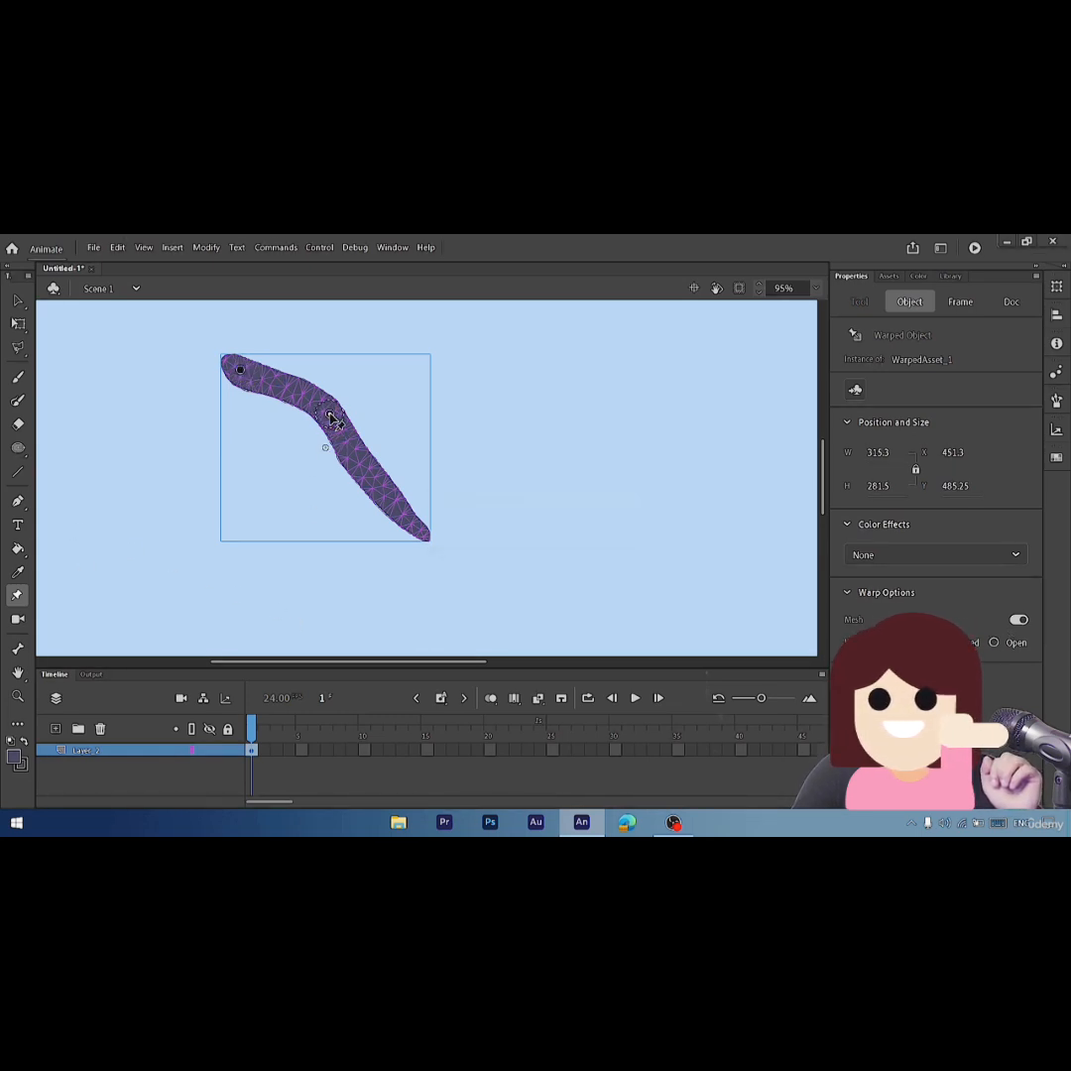
click(329, 413)
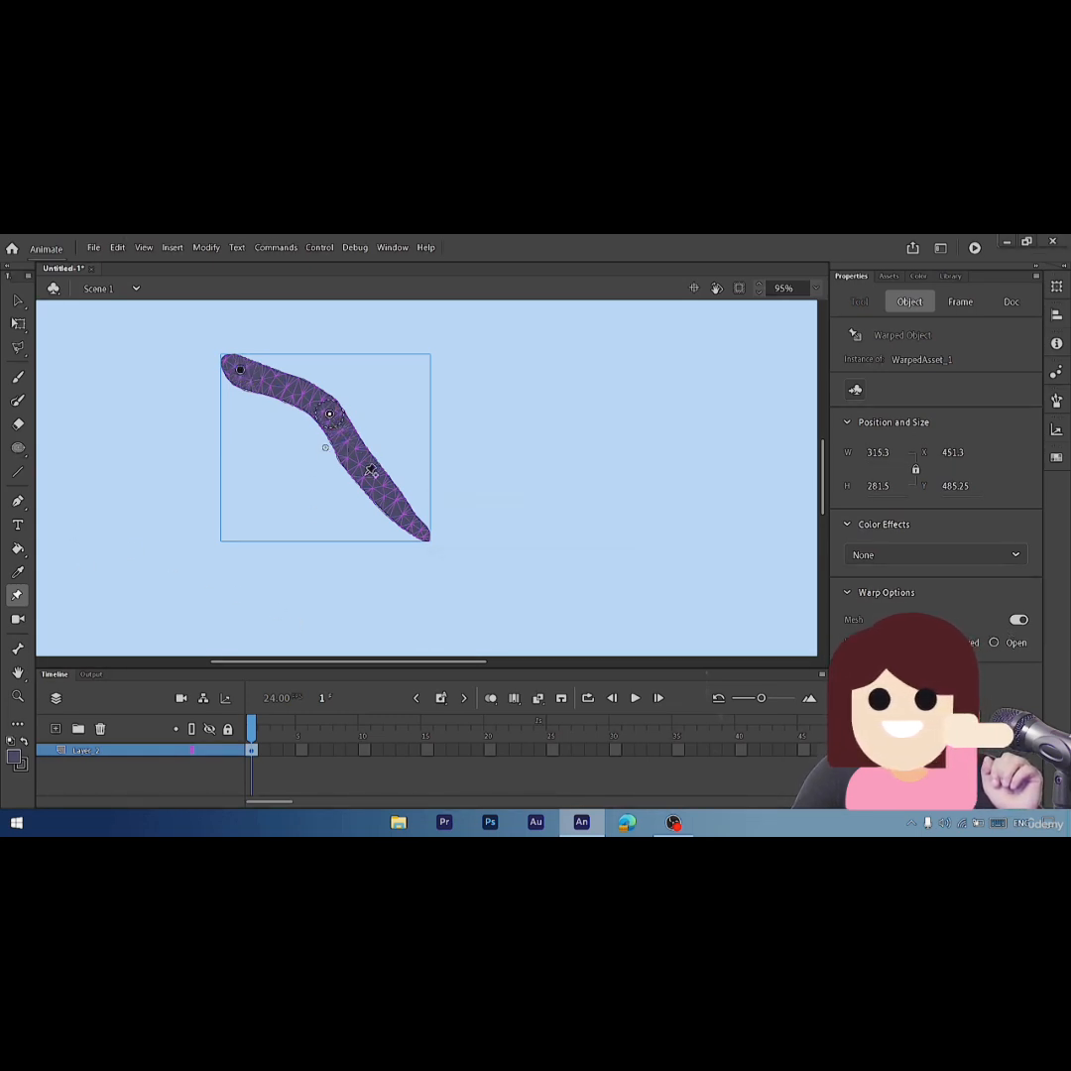
click(422, 527)
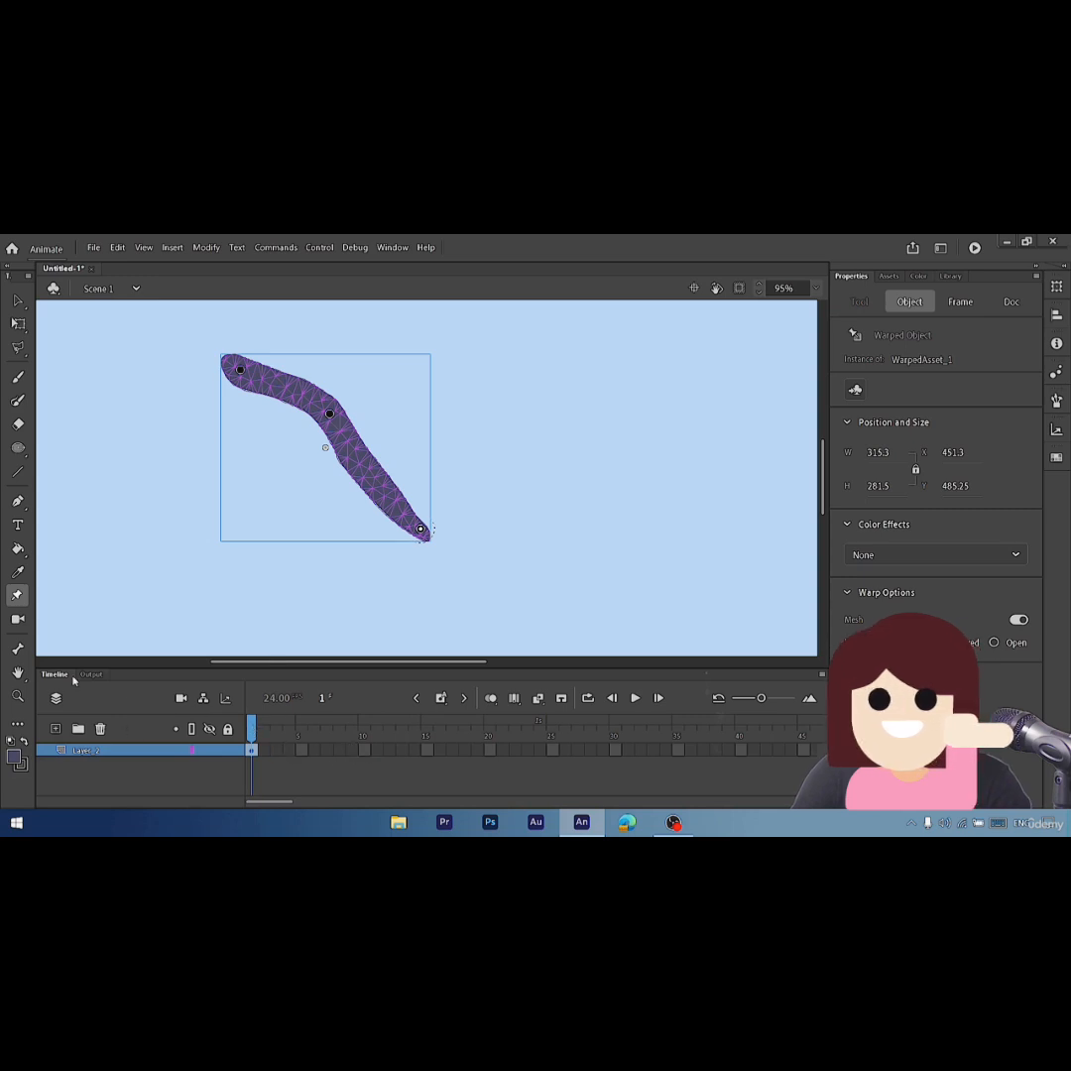
- Extend the warped shape's layer by inserting frames up to frame 10
click(363, 750)
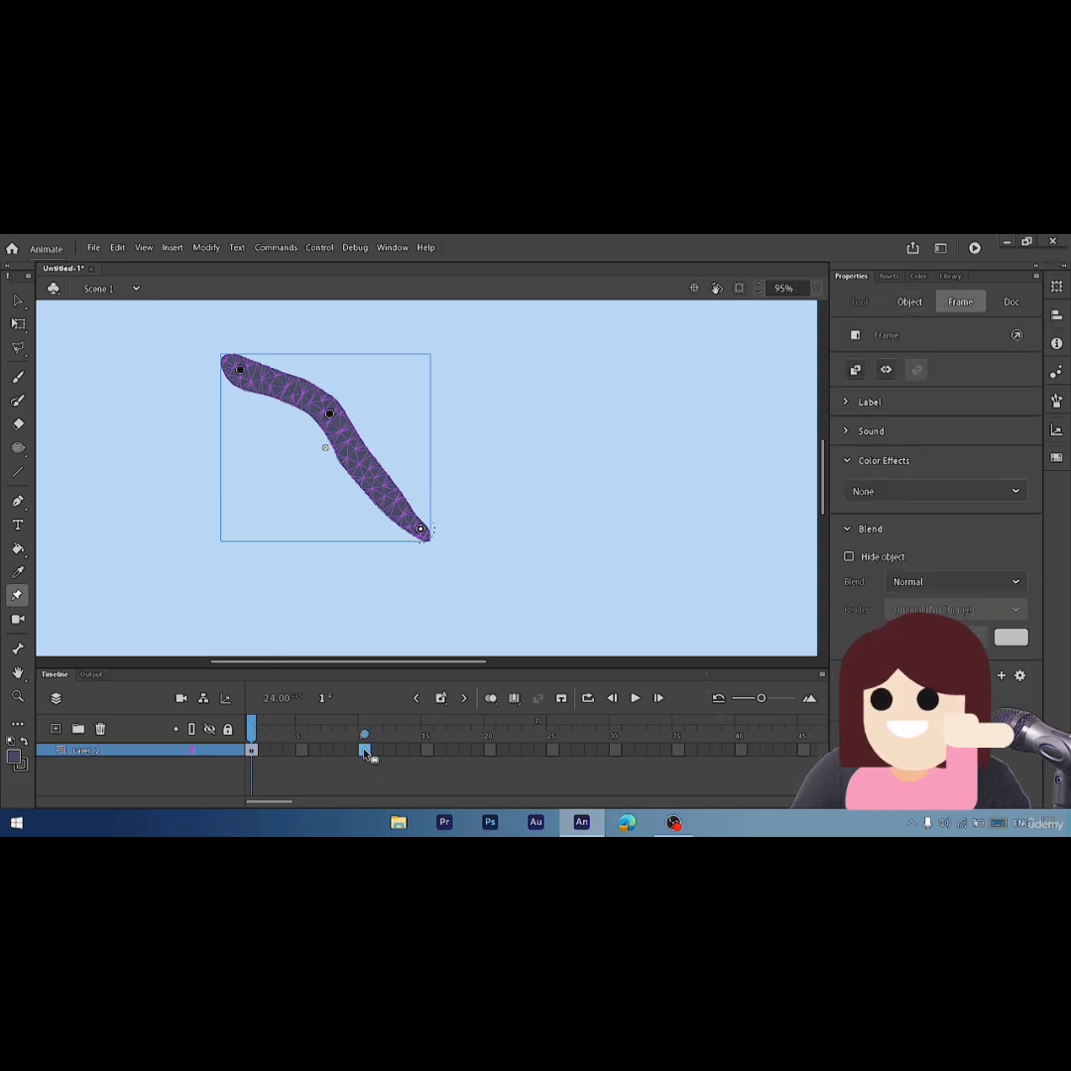
right_click(364, 752)
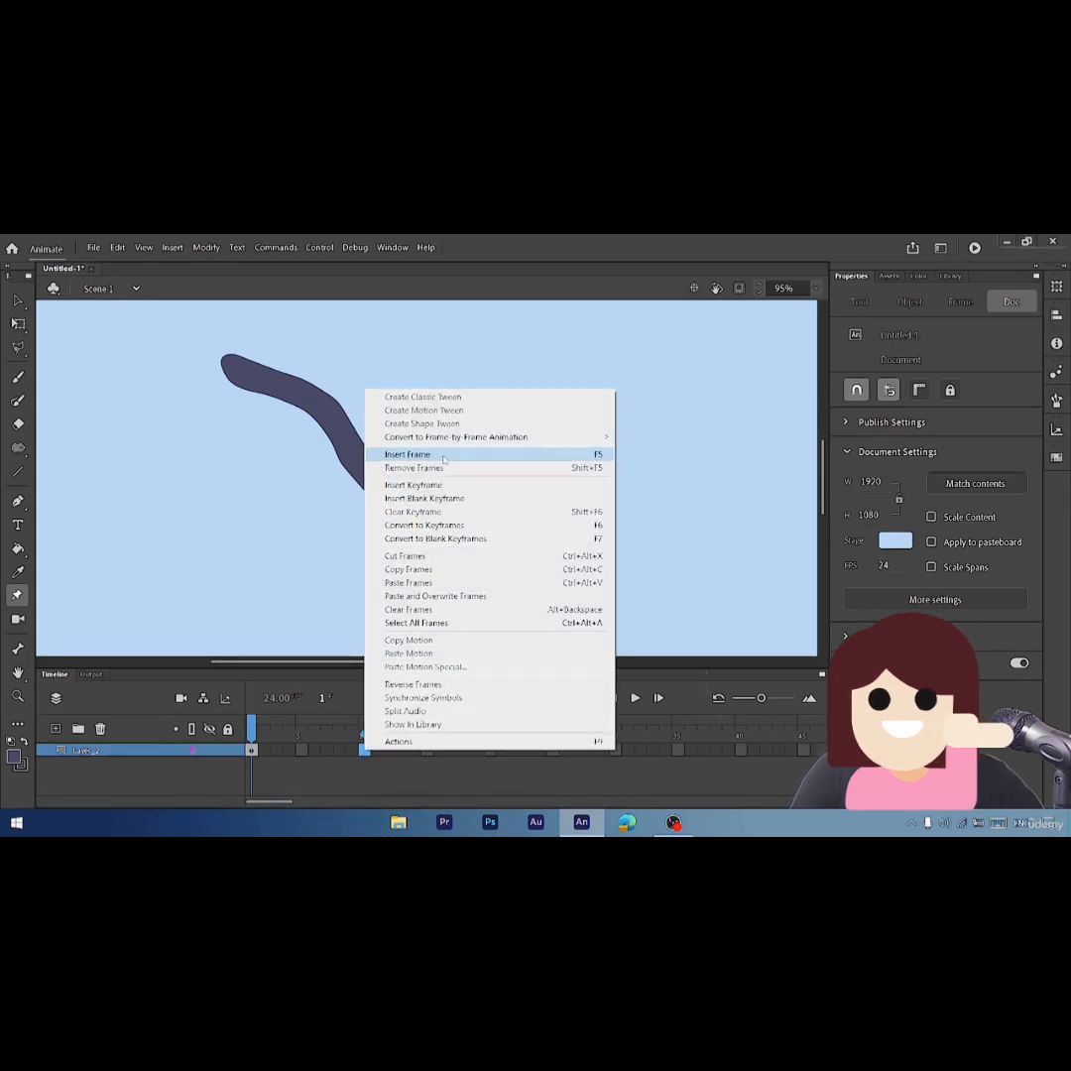
click(444, 458)
- At frame 3, pose the warped shape by moving its middle pin down and inward and raising its tip pin
drag(363, 728, 280, 733)
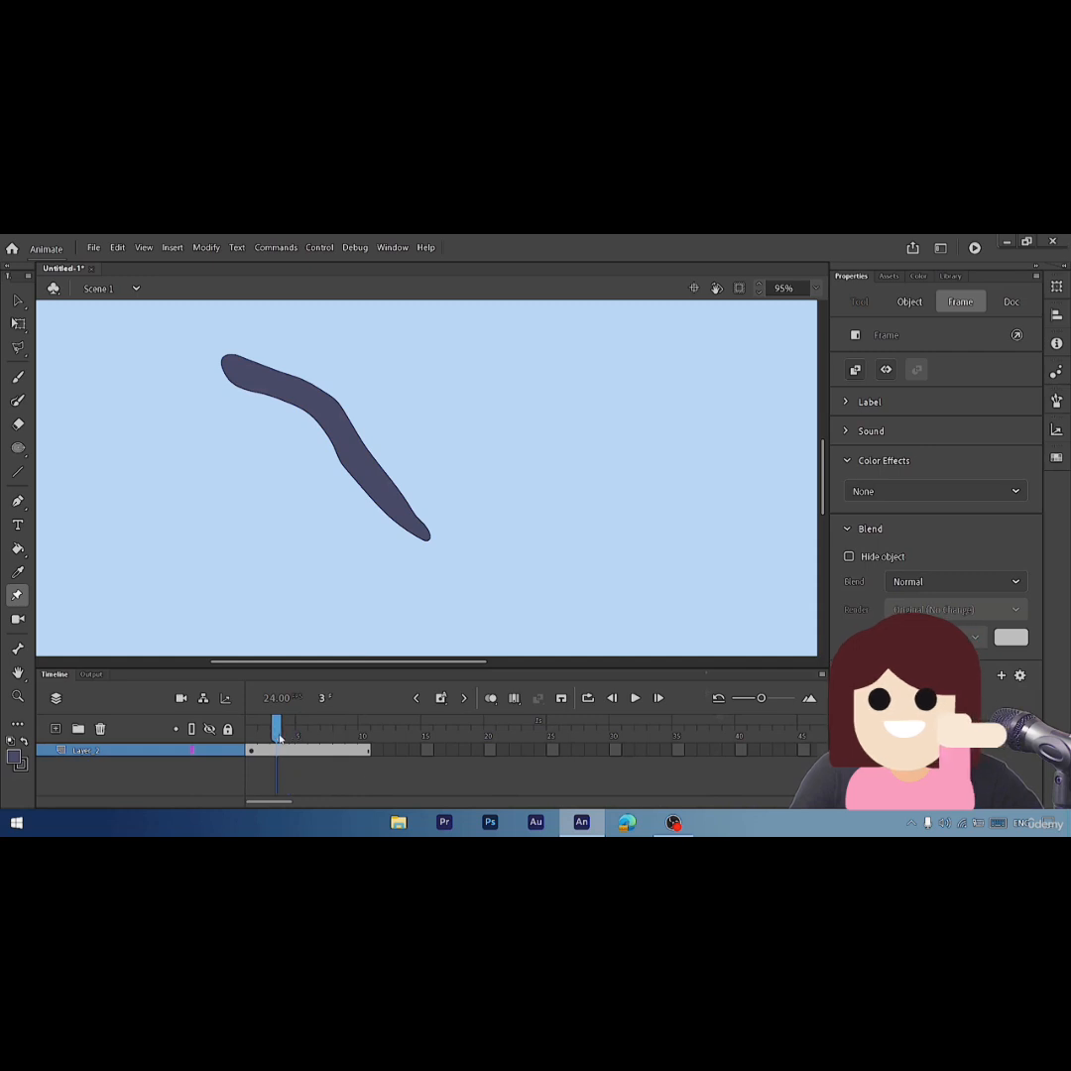
click(337, 426)
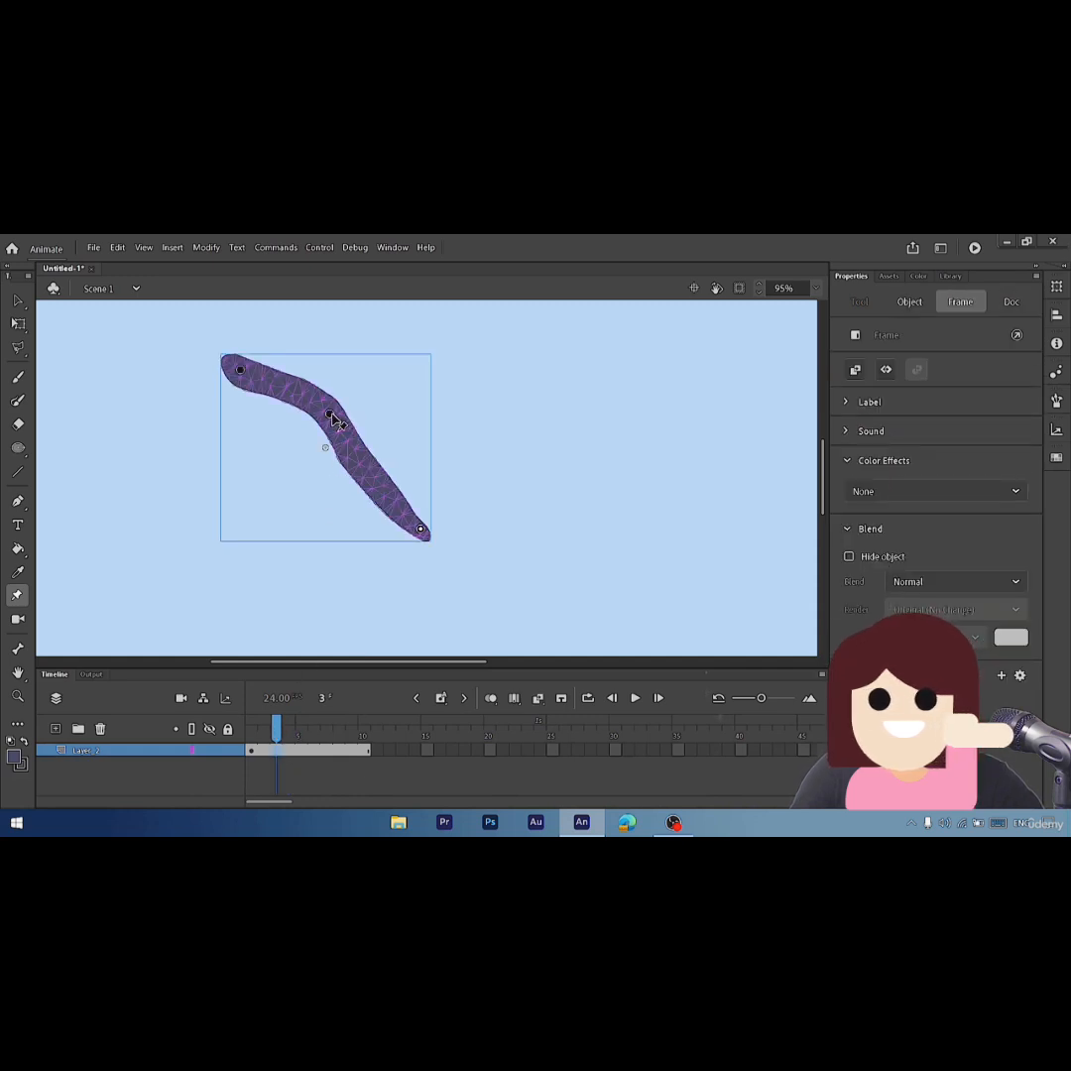
drag(329, 414, 317, 429)
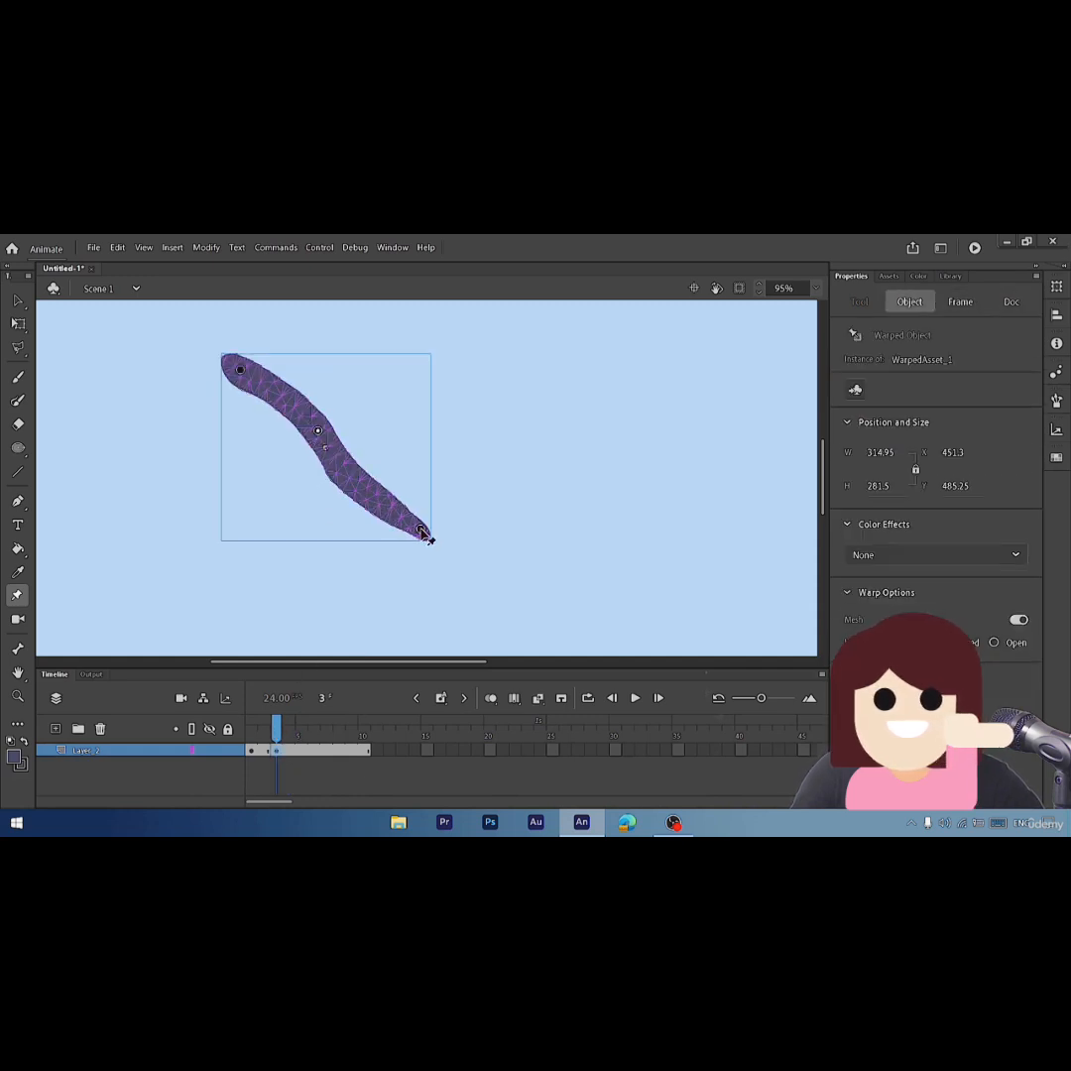
mouse_move(428, 533)
mouse_down()
mouse_move(446, 524)
mouse_move(442, 504)
mouse_up()
- At frame 5, move the warped shape's middle pin up and outward and lower its tip pin
drag(277, 726, 300, 727)
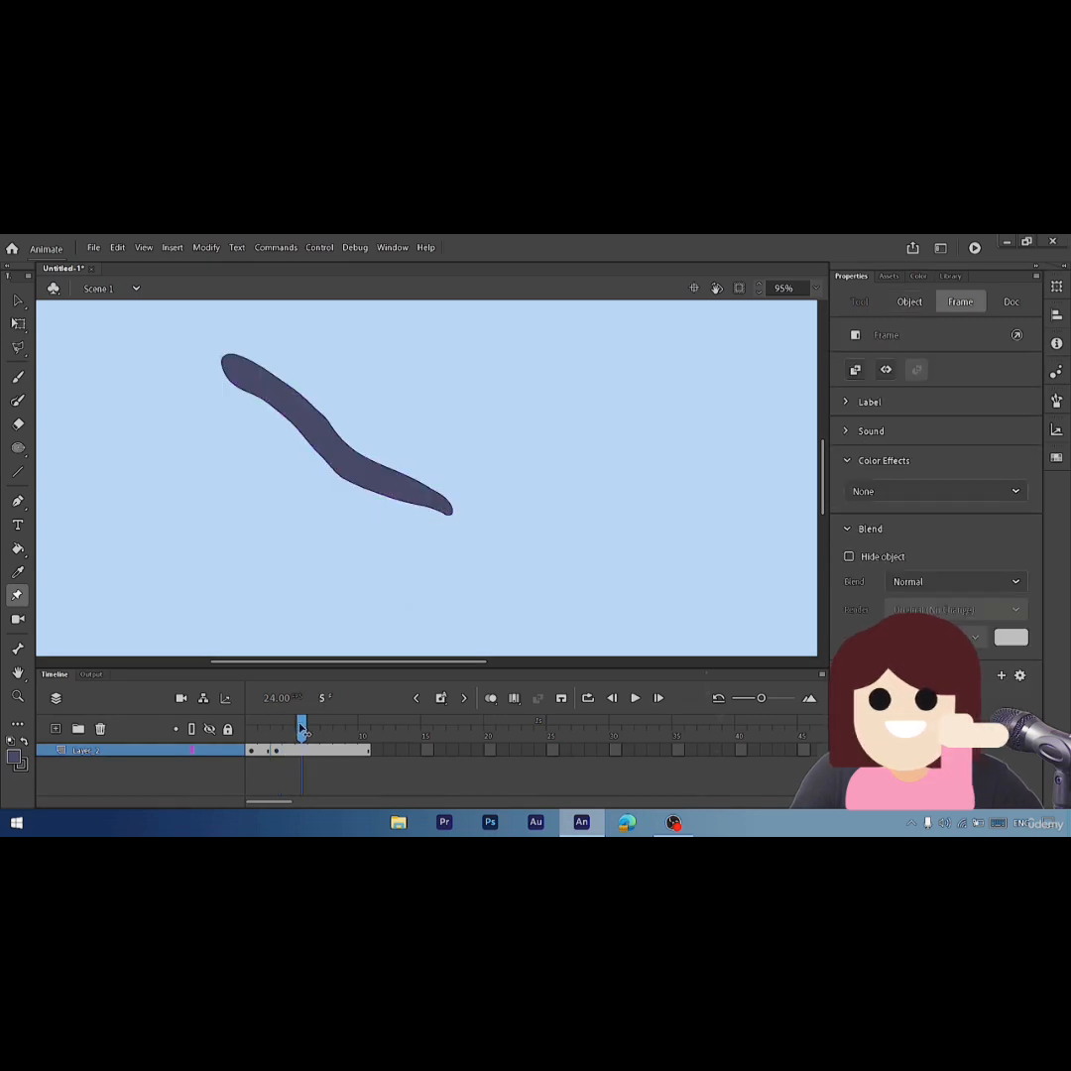
click(303, 753)
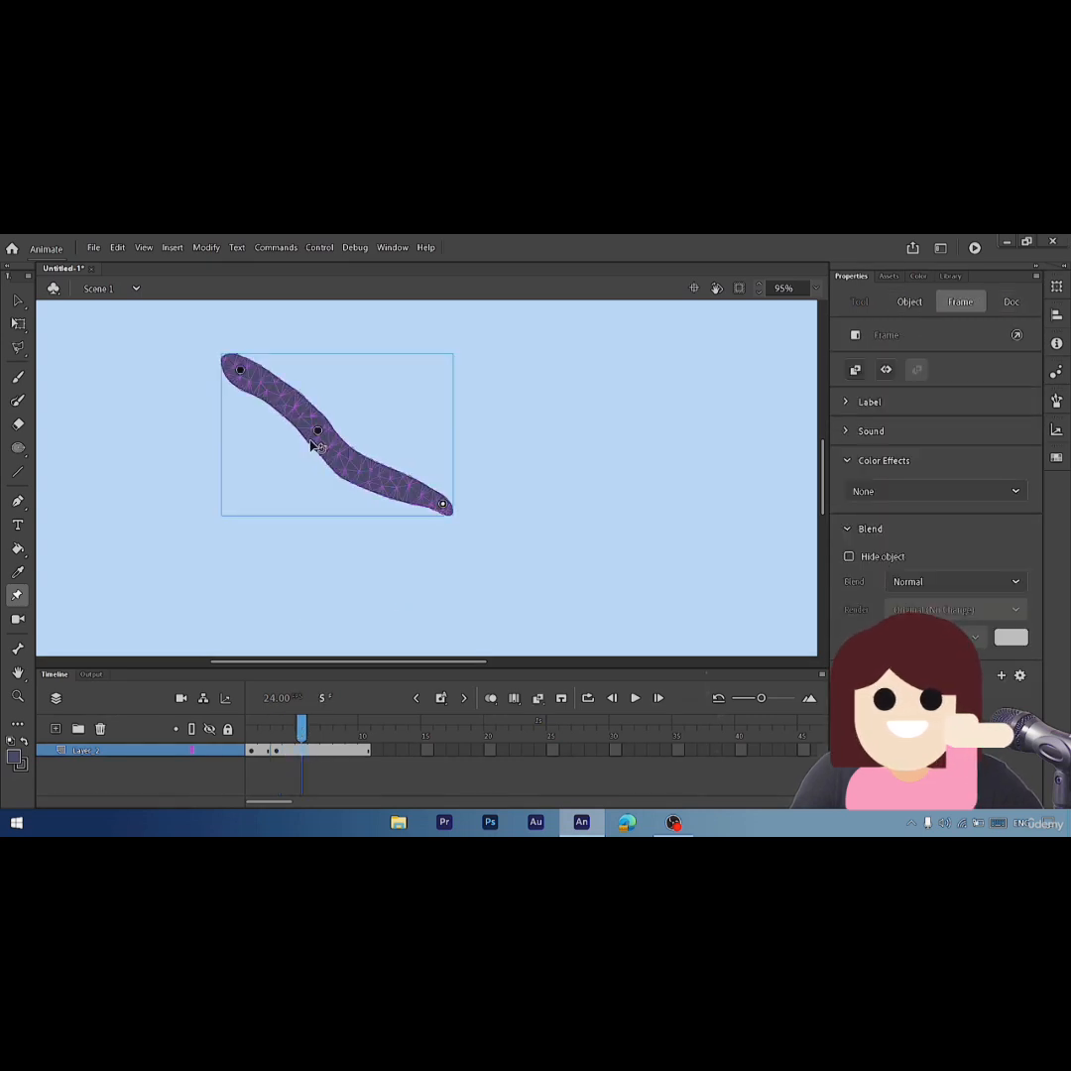
drag(320, 436, 337, 421)
drag(448, 510, 425, 540)
- At frame 7, shift the warped shape's middle pin slightly down and swing its tip pin further down and inward
drag(304, 733, 327, 734)
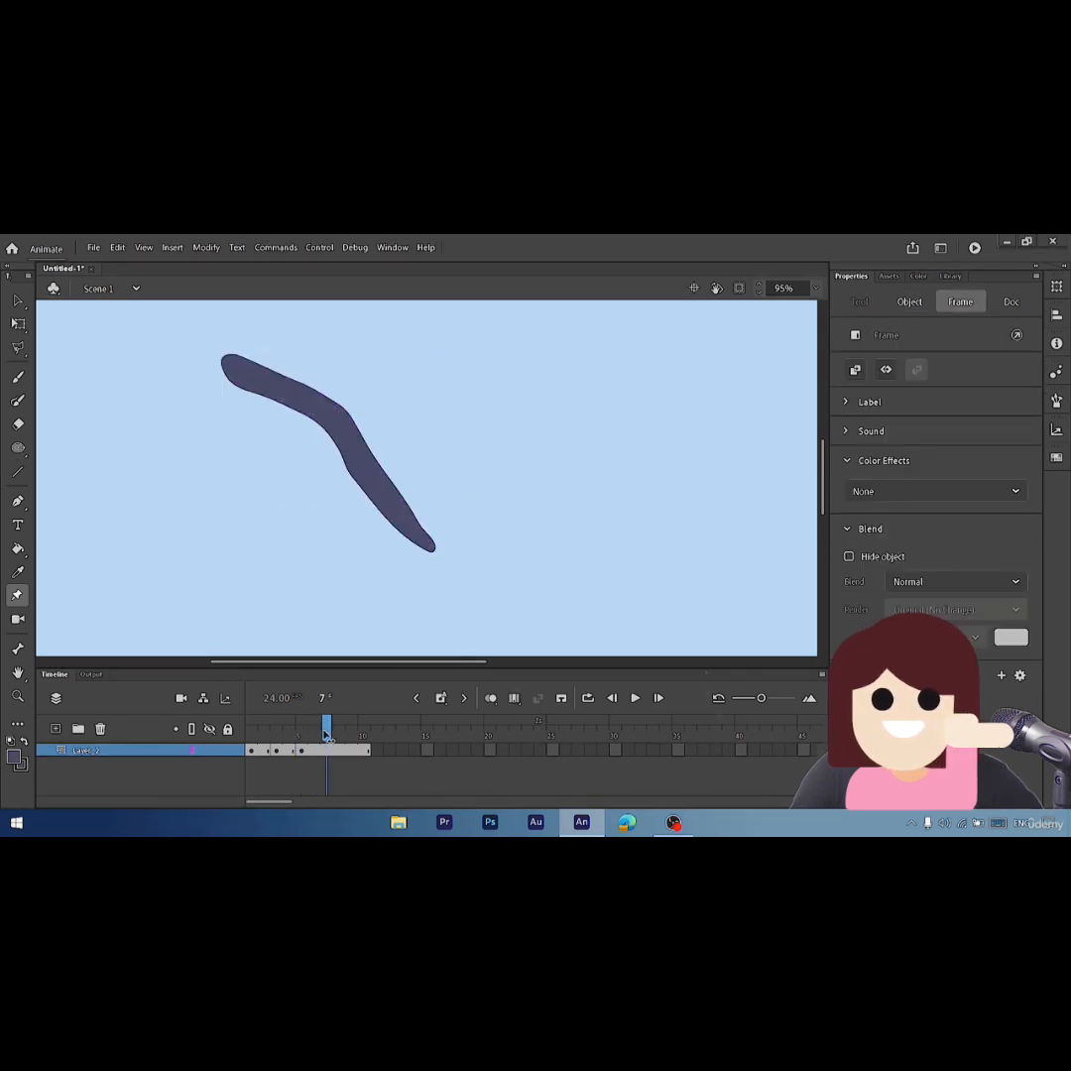
click(326, 753)
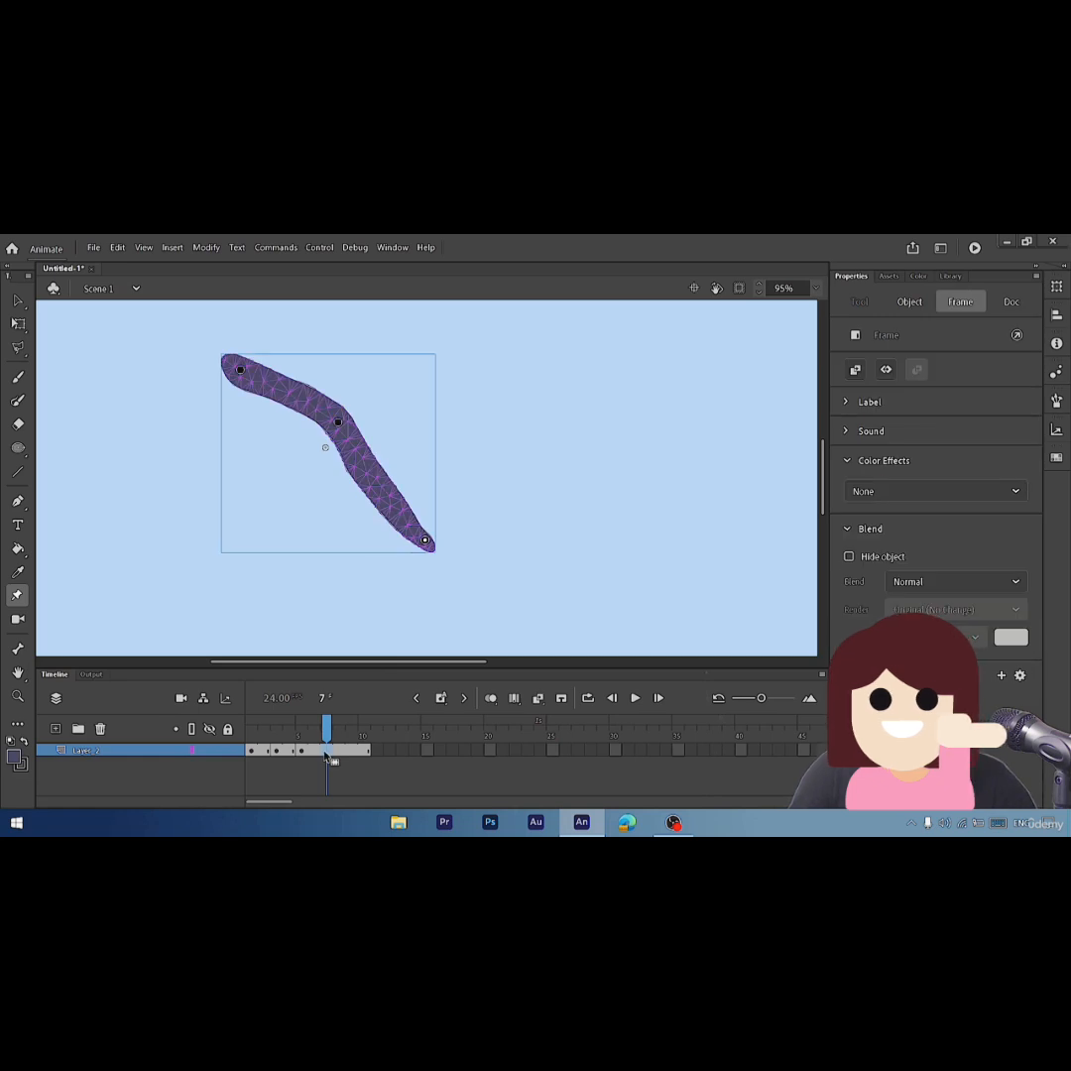
right_click(326, 755)
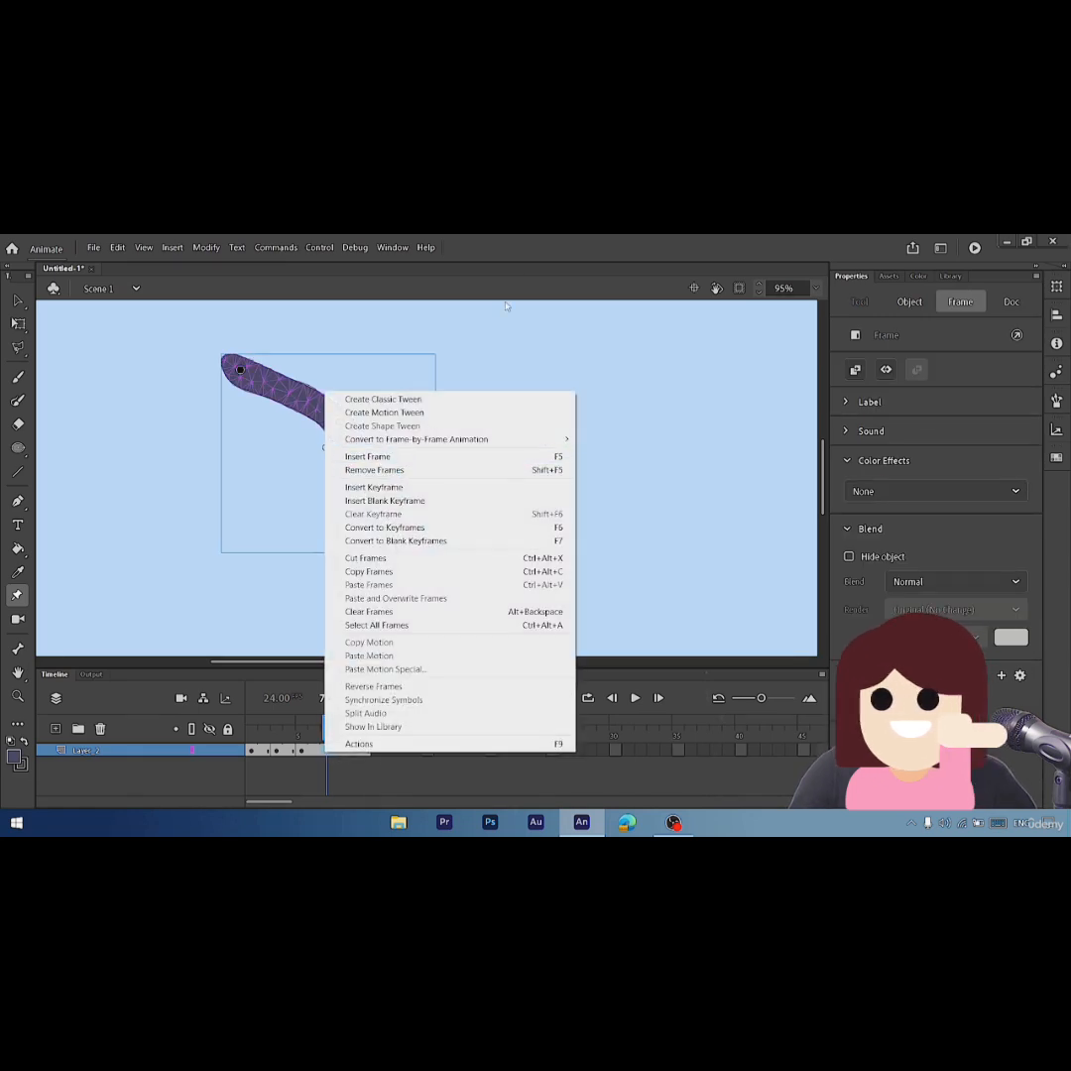
click(566, 239)
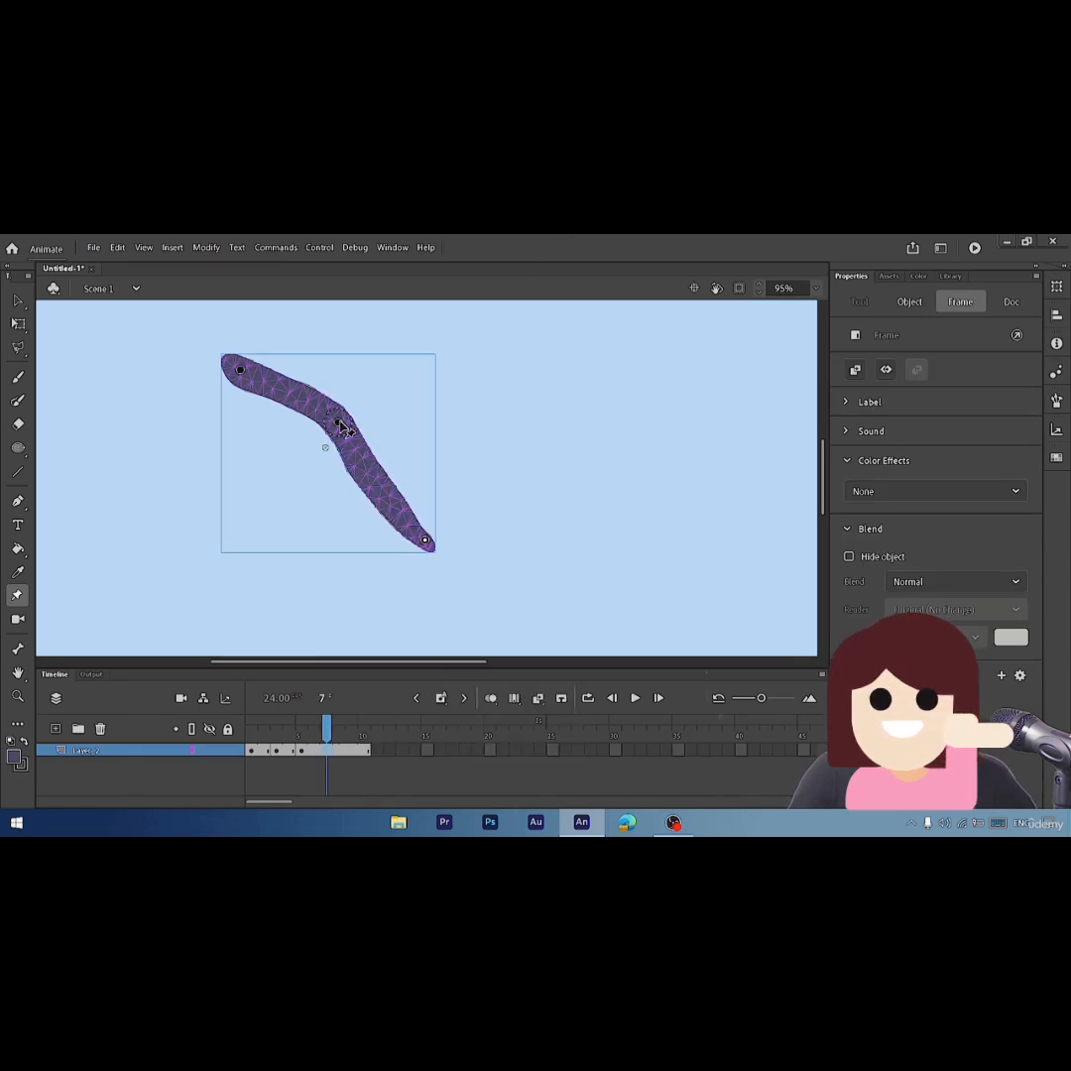
drag(340, 426, 333, 439)
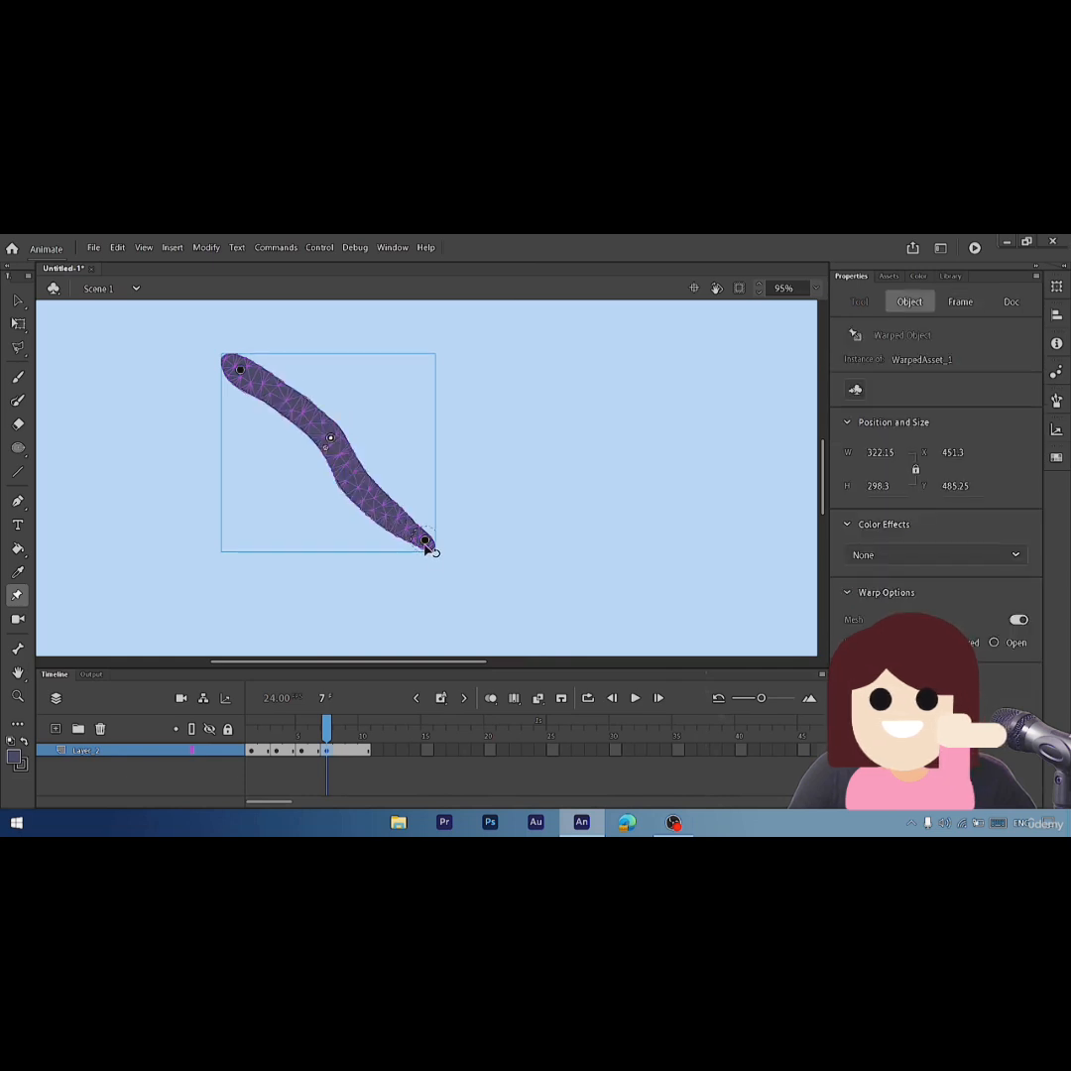
drag(424, 541, 410, 557)
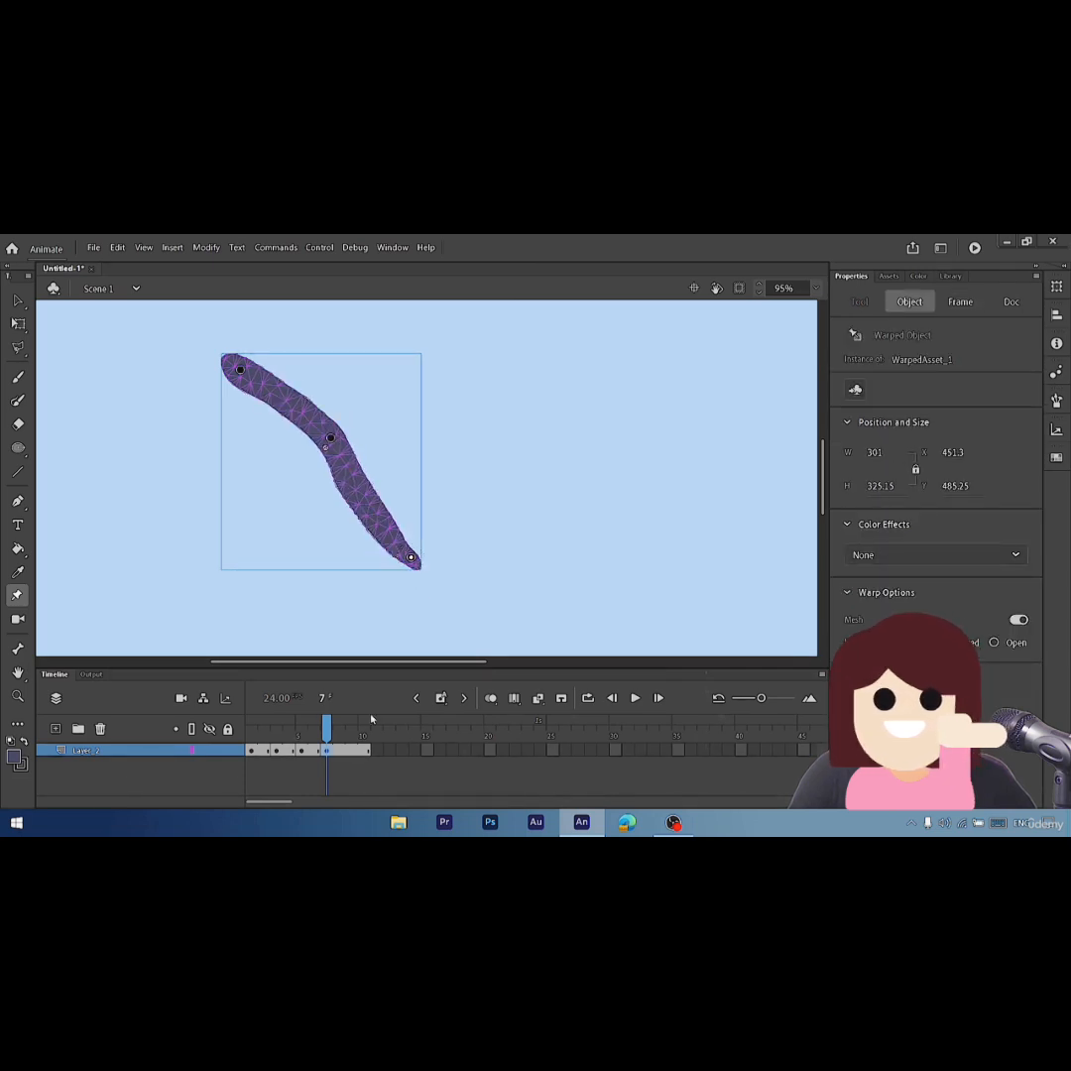
- At frame 9, raise the warped shape's tip pin outward and move its middle pin down and inward
click(353, 751)
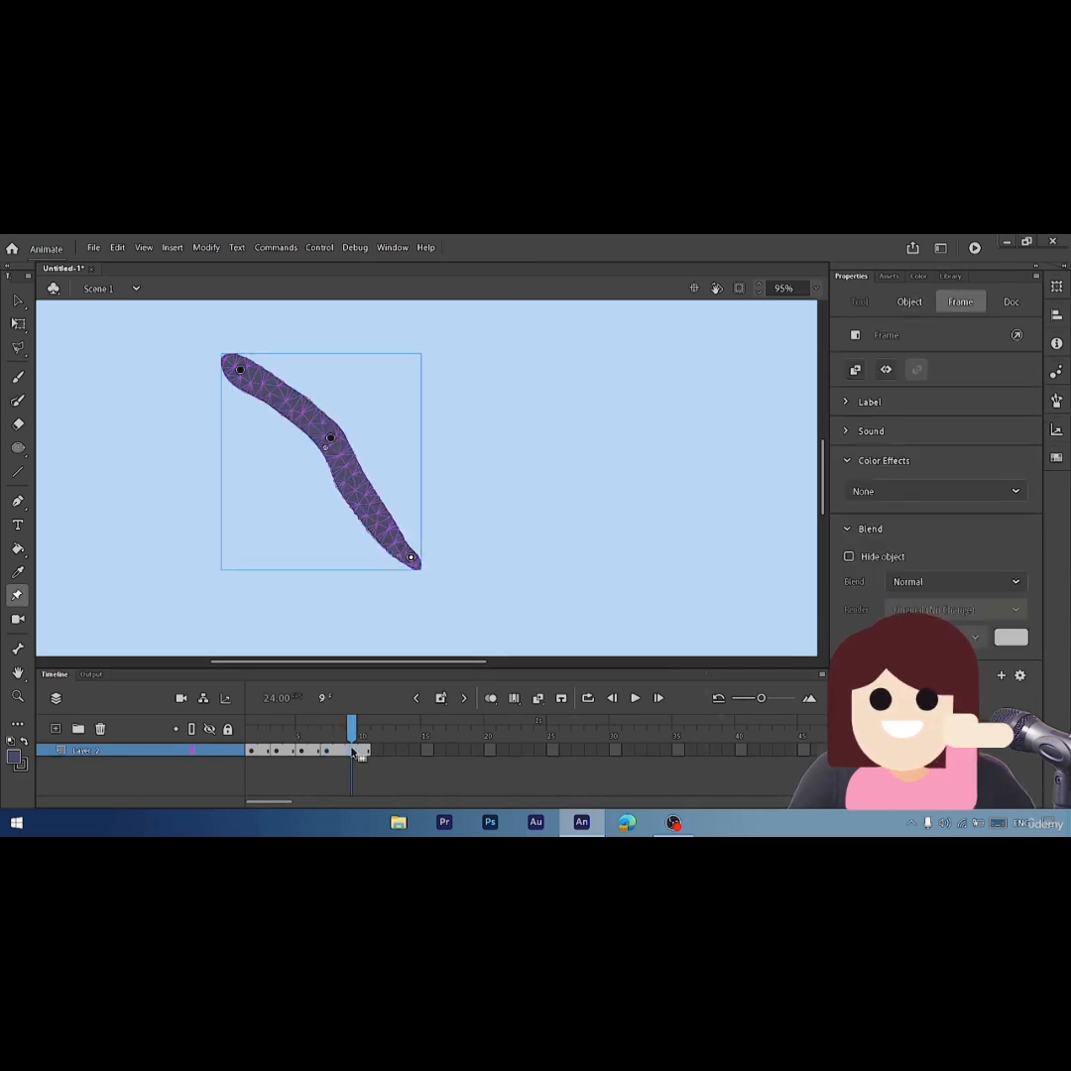
click(366, 751)
click(355, 751)
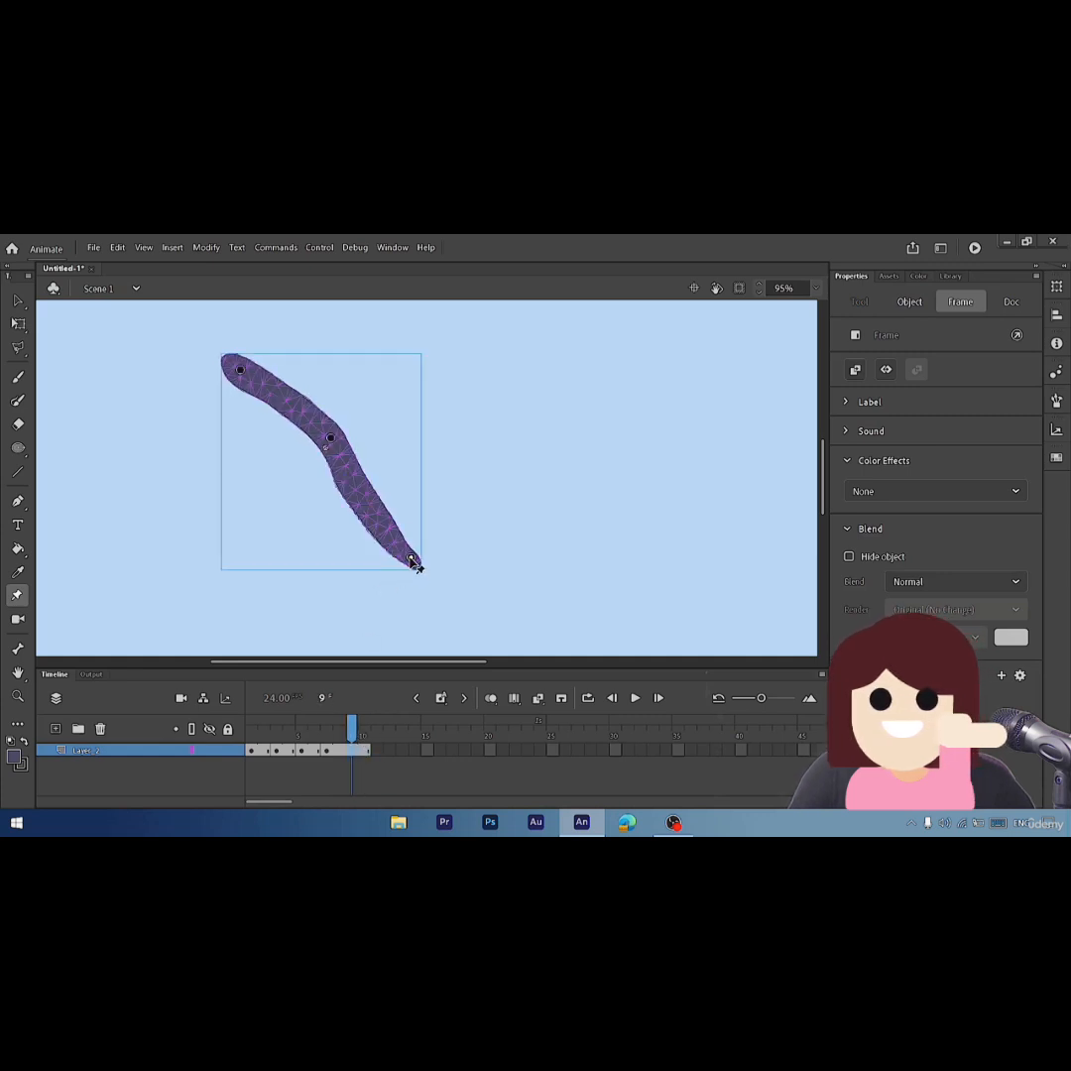
drag(411, 557, 446, 512)
drag(330, 437, 314, 459)
- Create classic tweens across all the warped shape's keyframes up to frame 10
drag(349, 726, 363, 757)
right_click(363, 755)
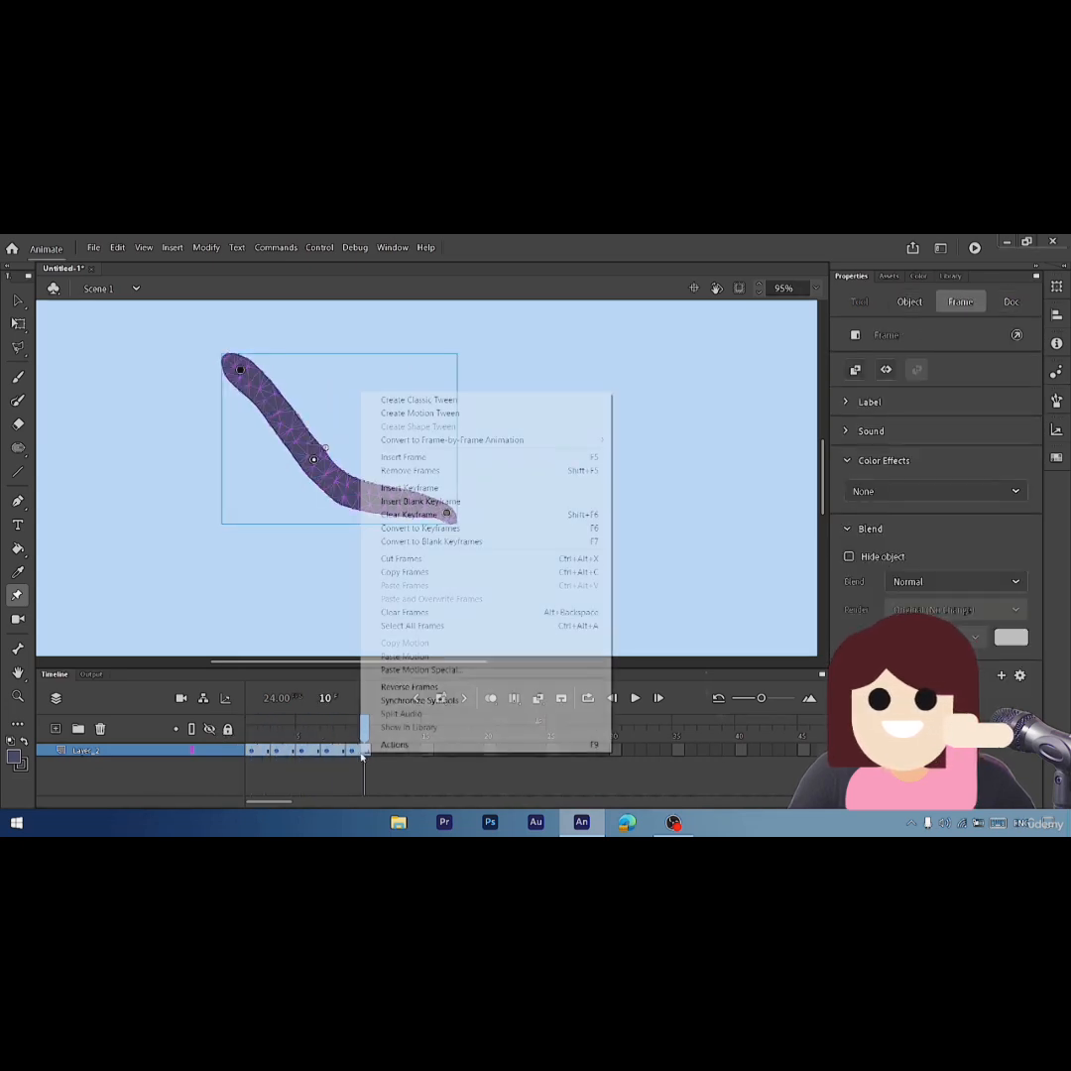
click(433, 400)
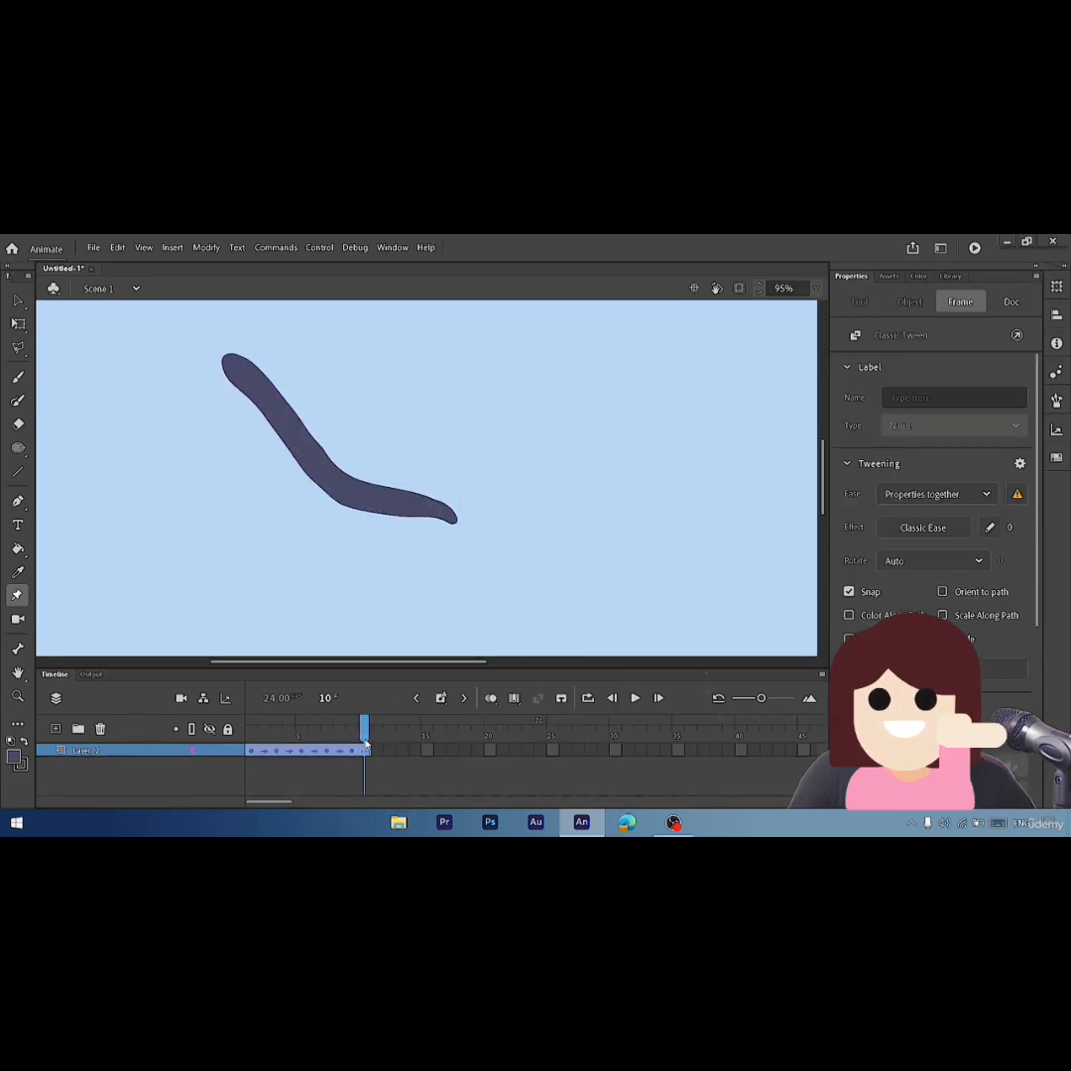
- Loop playback over frames 1 to 10 and preview the warped shape's animation
drag(365, 728, 251, 728)
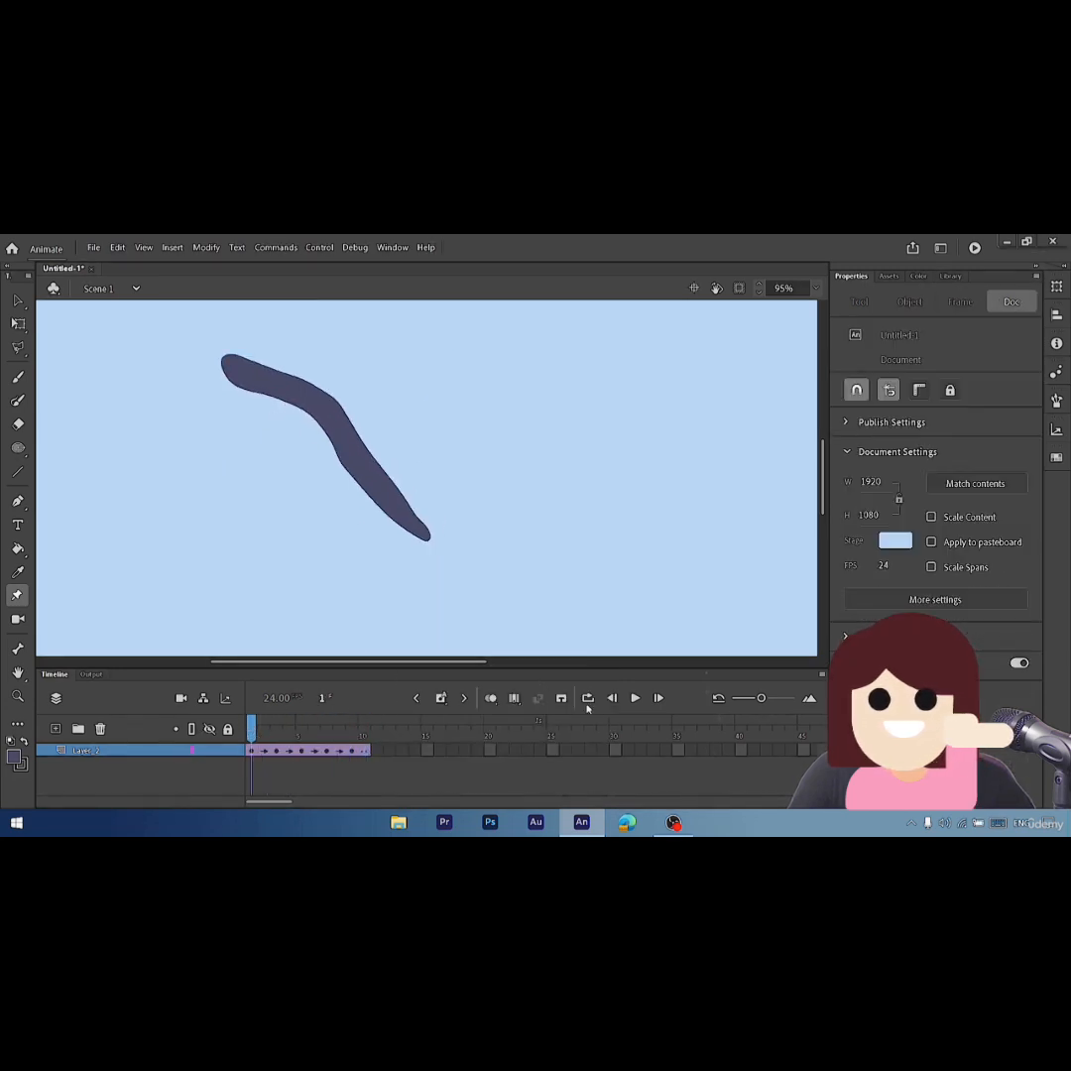
click(588, 698)
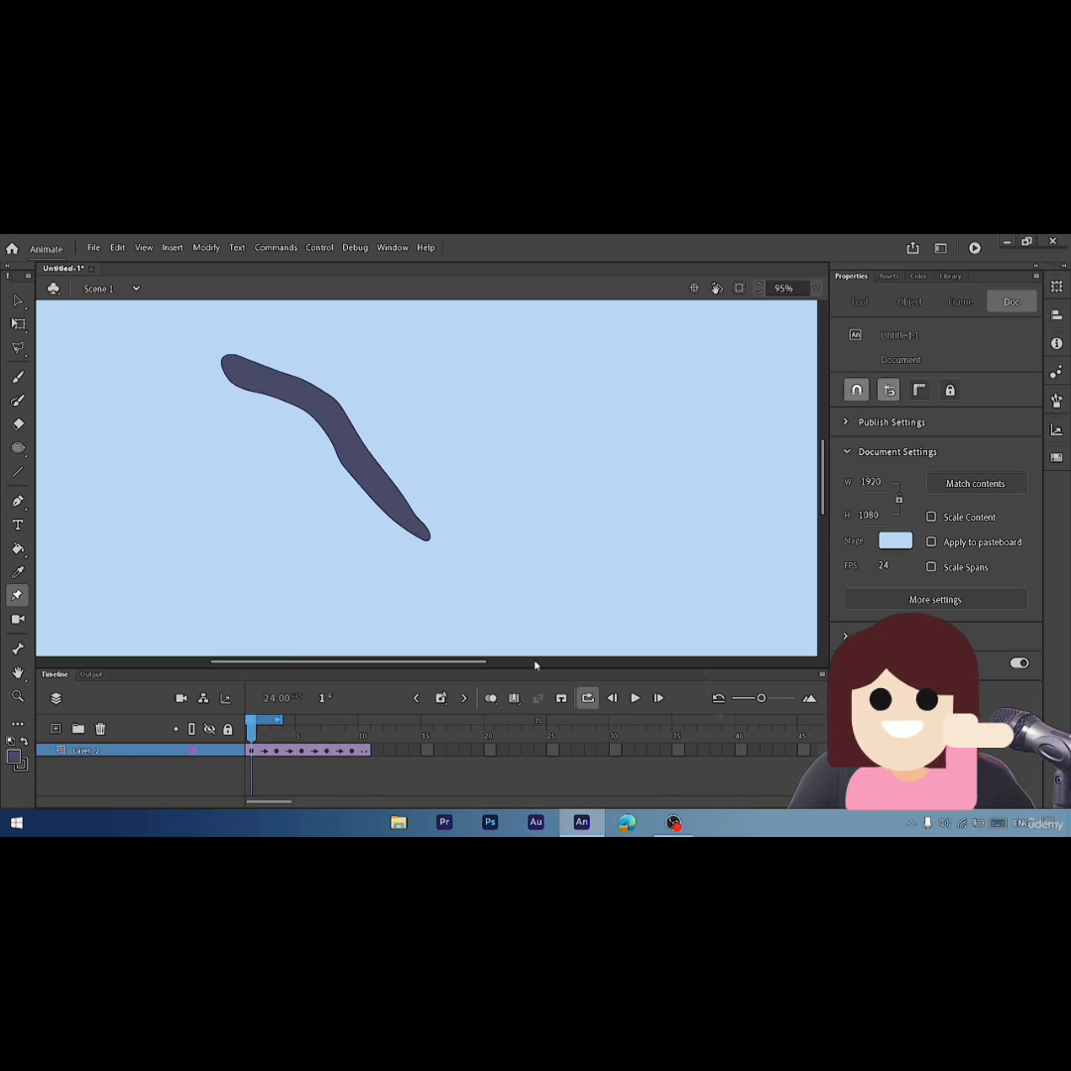
click(635, 697)
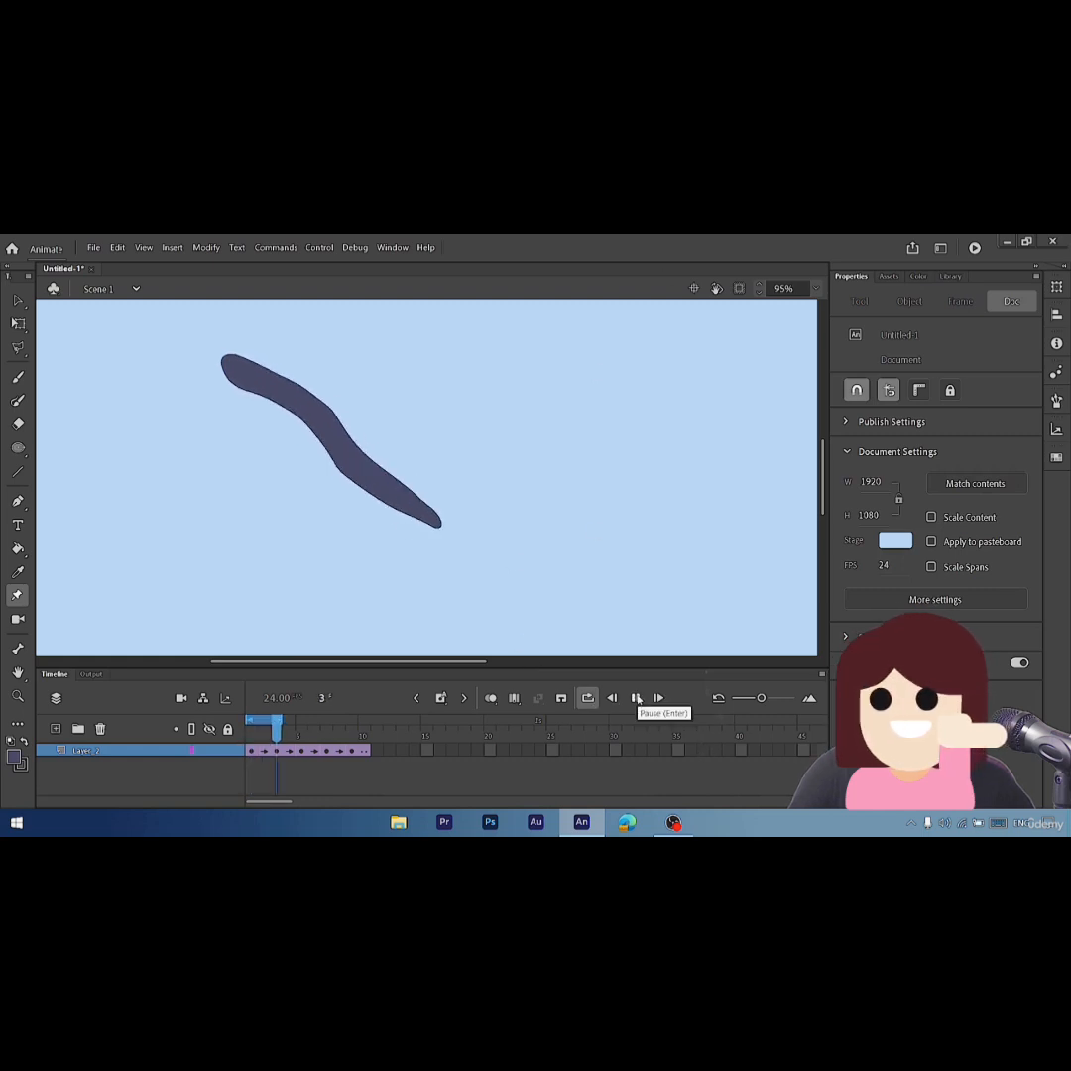
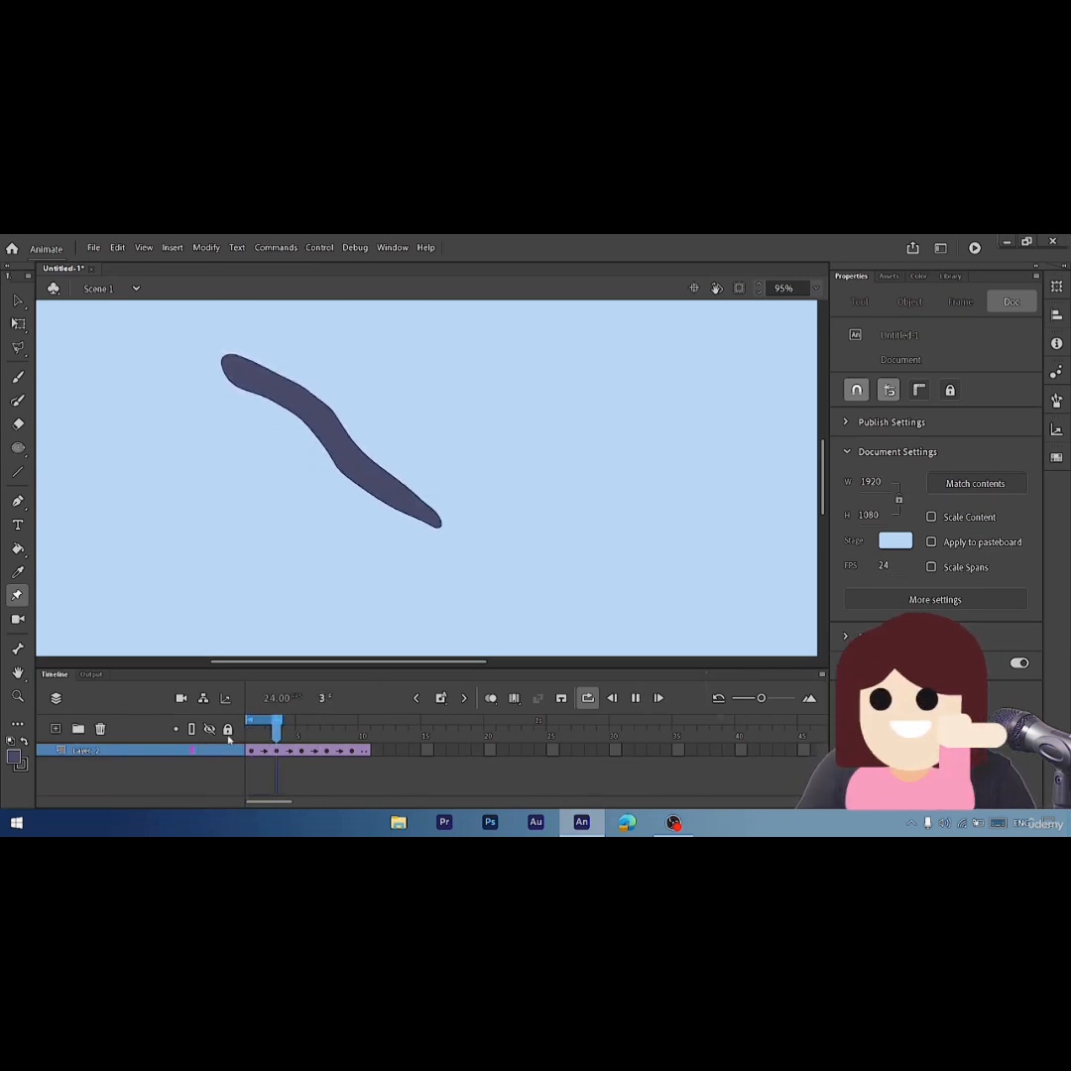
key(Return)
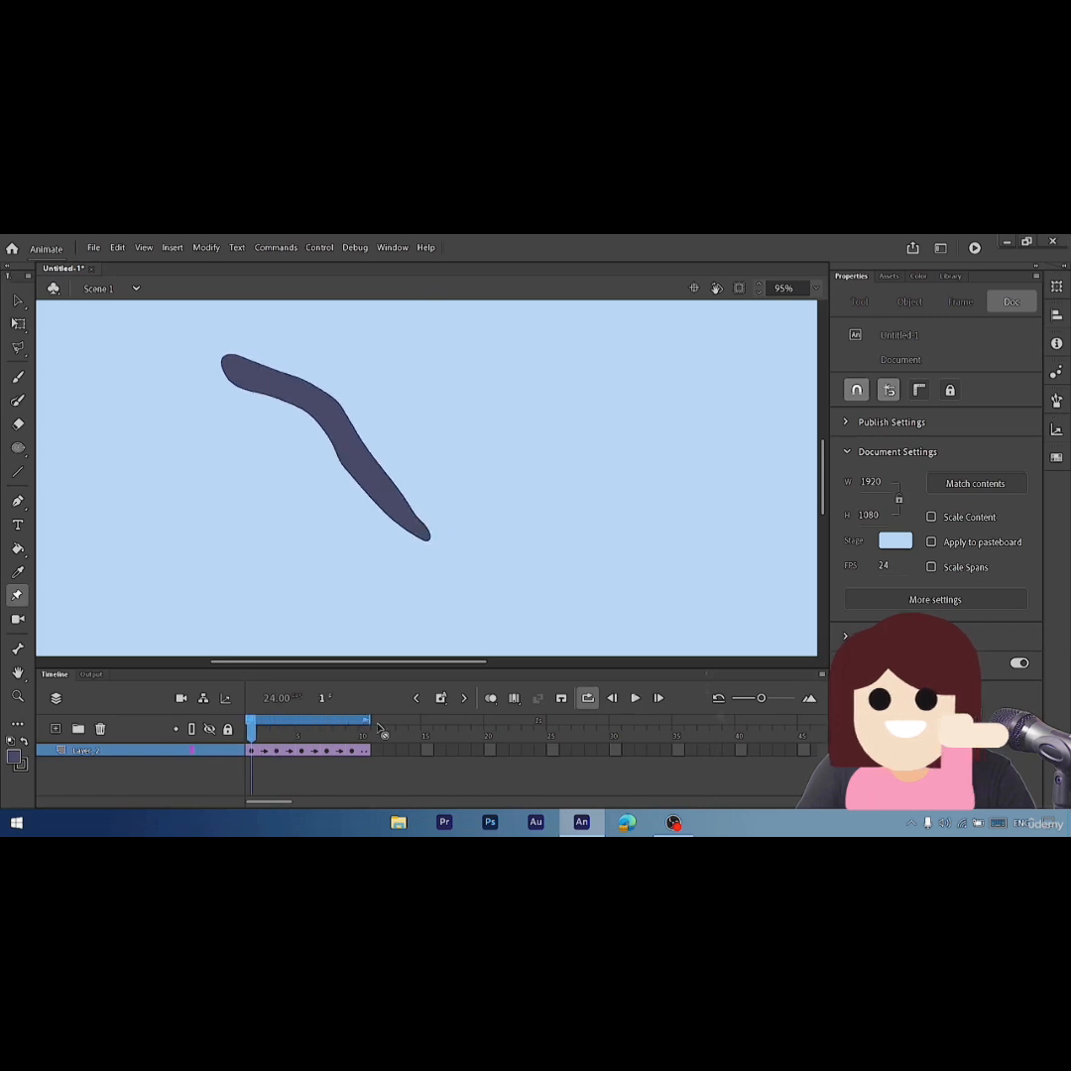
click(637, 698)
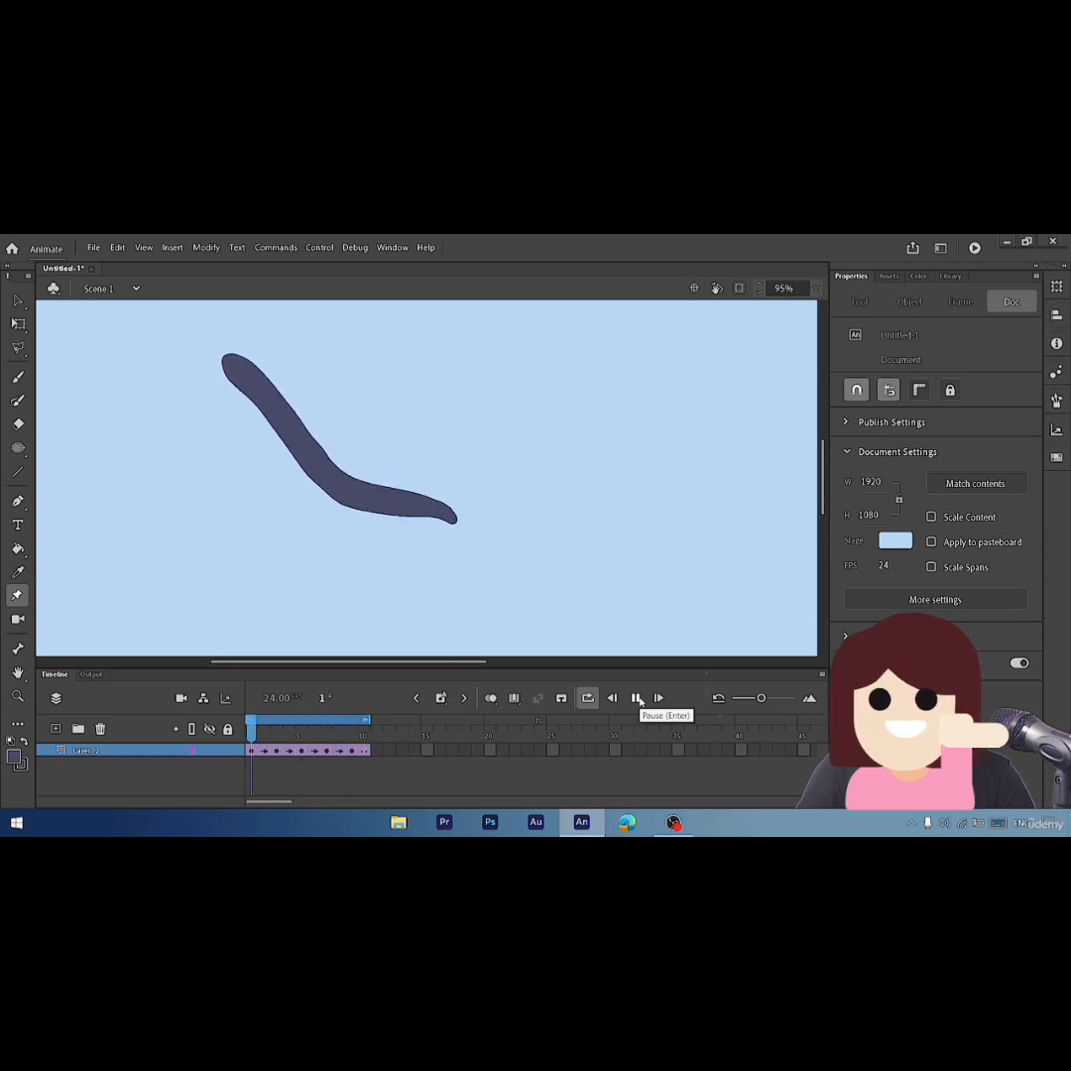
click(637, 698)
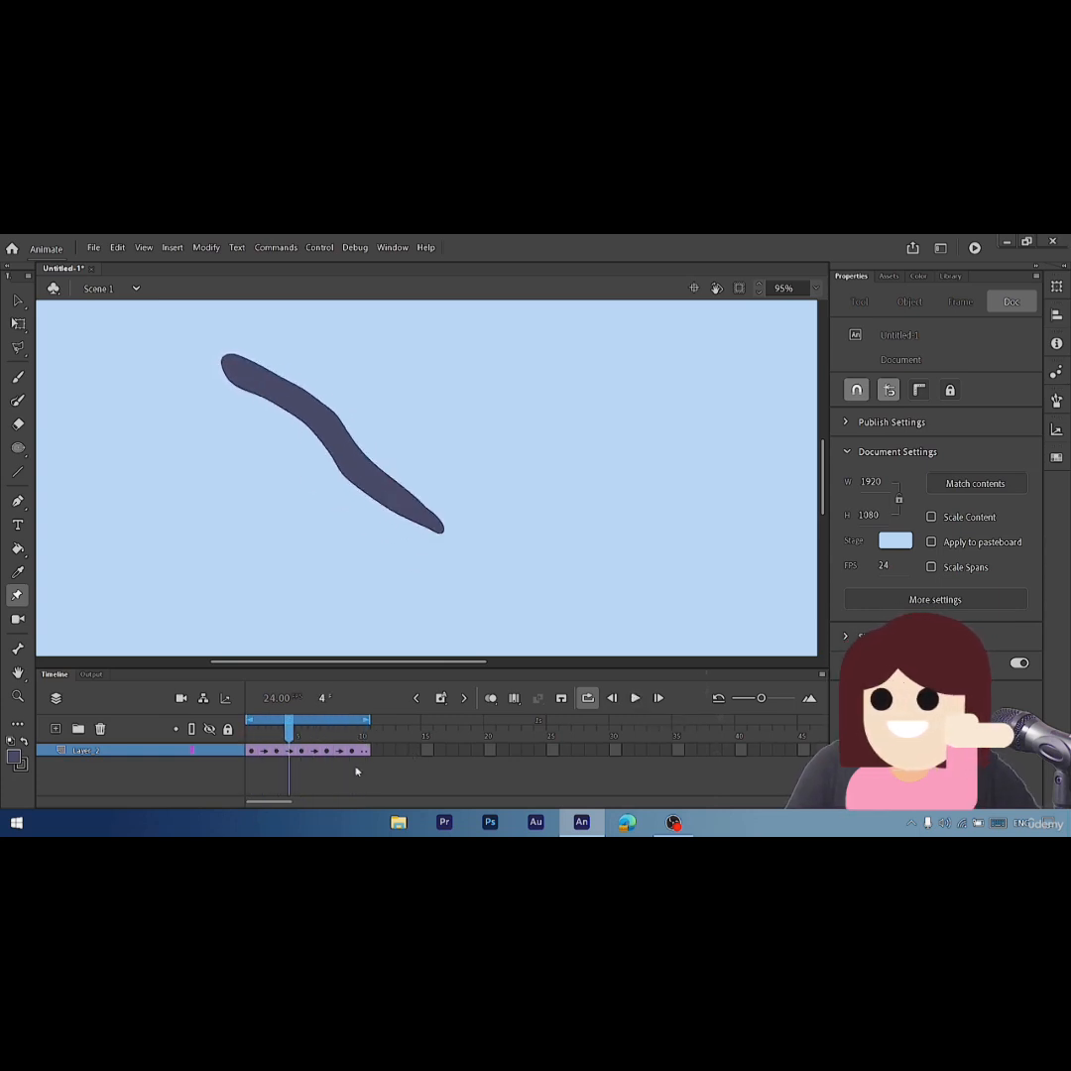
- Add a new empty layer, delete the warped shape's layer, and turn off loop playback
click(55, 729)
click(94, 764)
click(100, 729)
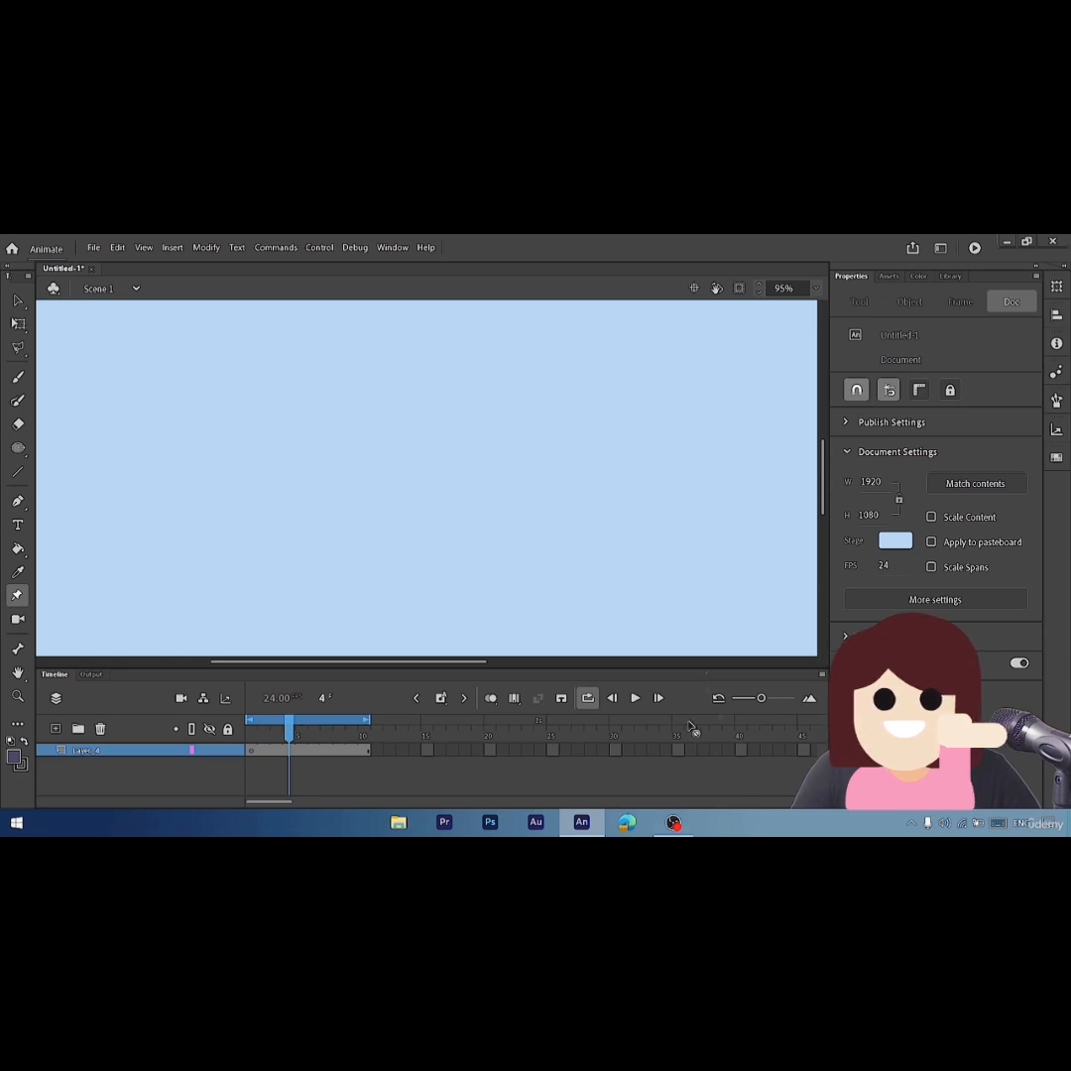
click(589, 699)
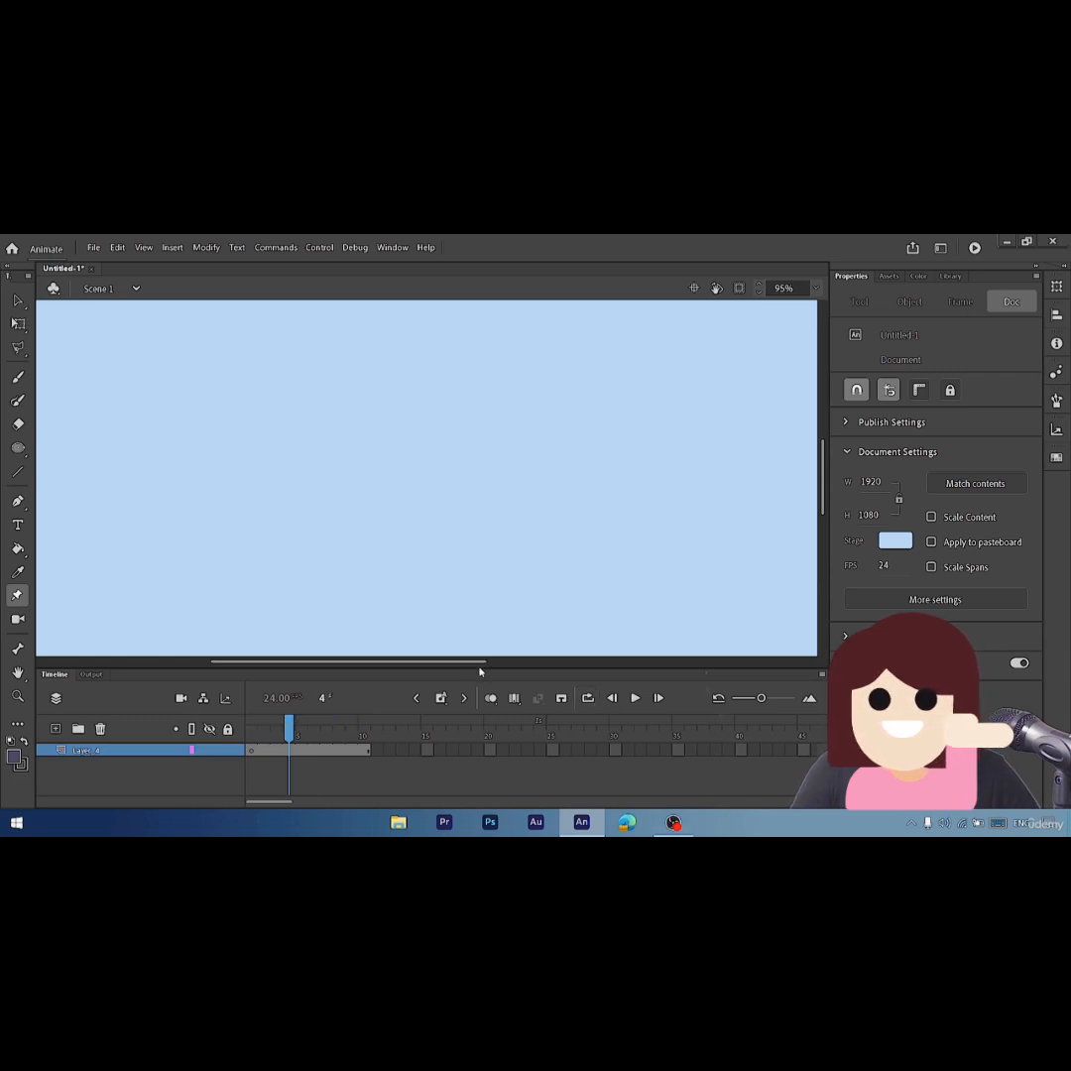
drag(491, 664, 493, 640)
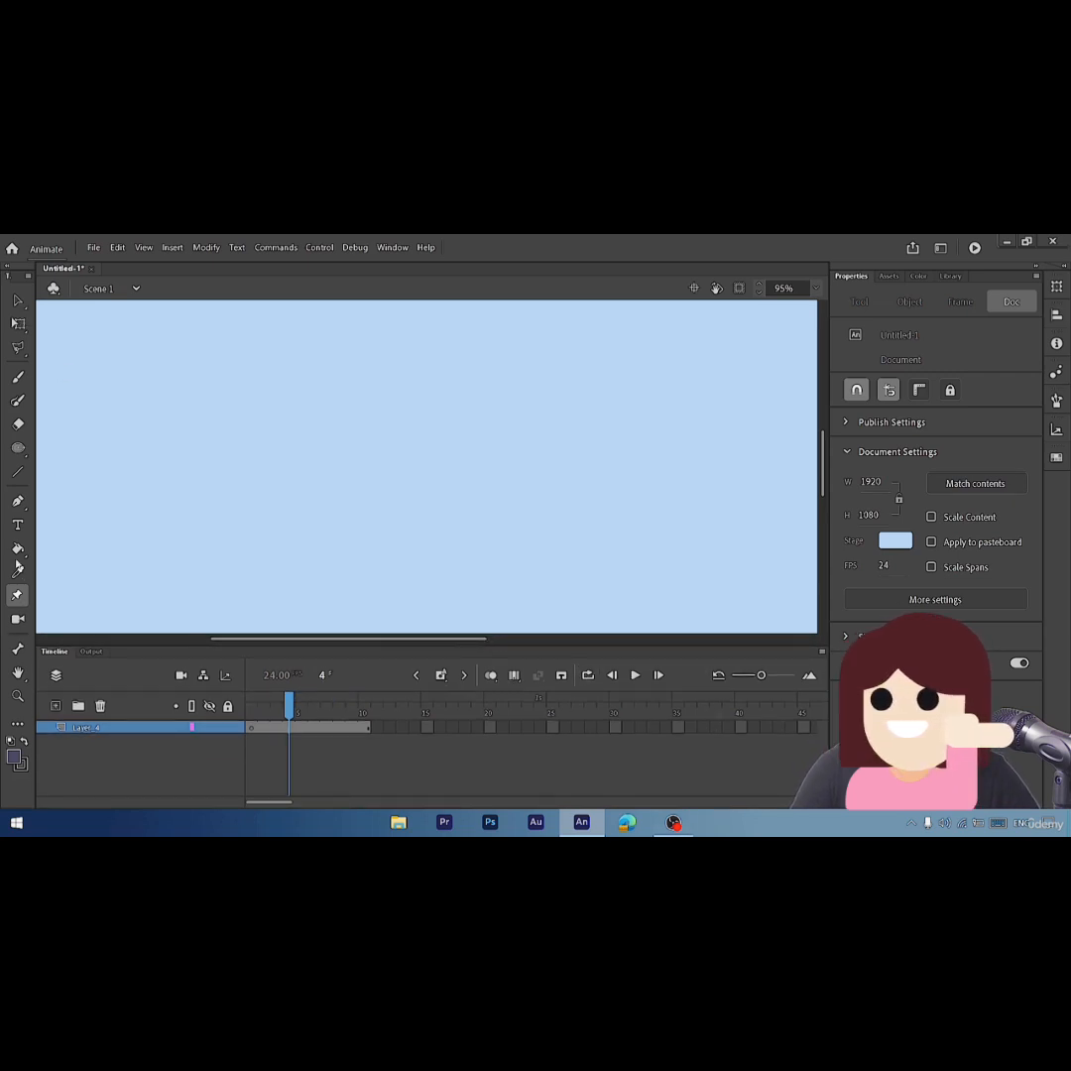
- Draw a large circle at frame 4 of the new layer with the Oval tool
click(18, 448)
click(18, 448)
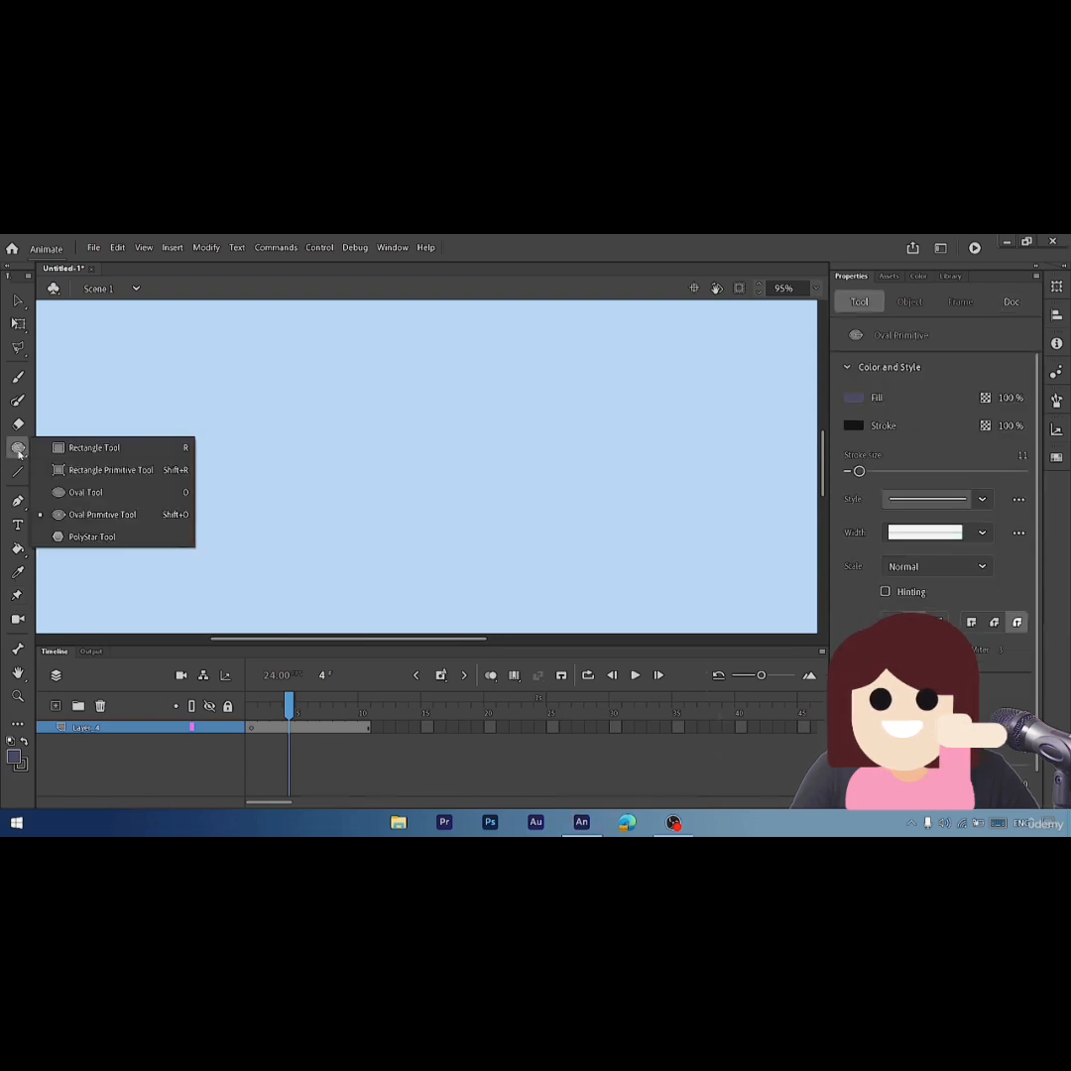
click(79, 490)
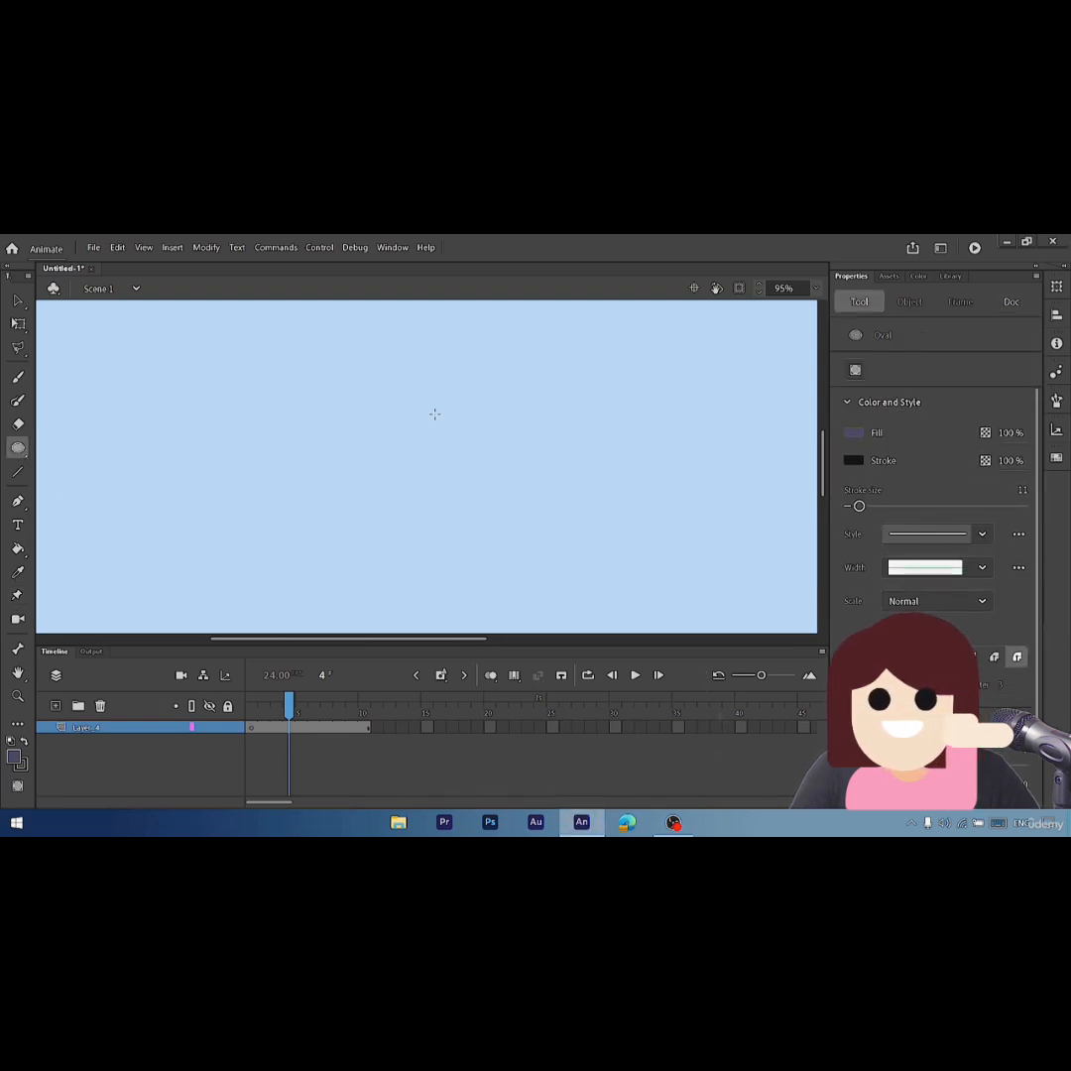
drag(404, 355, 626, 581)
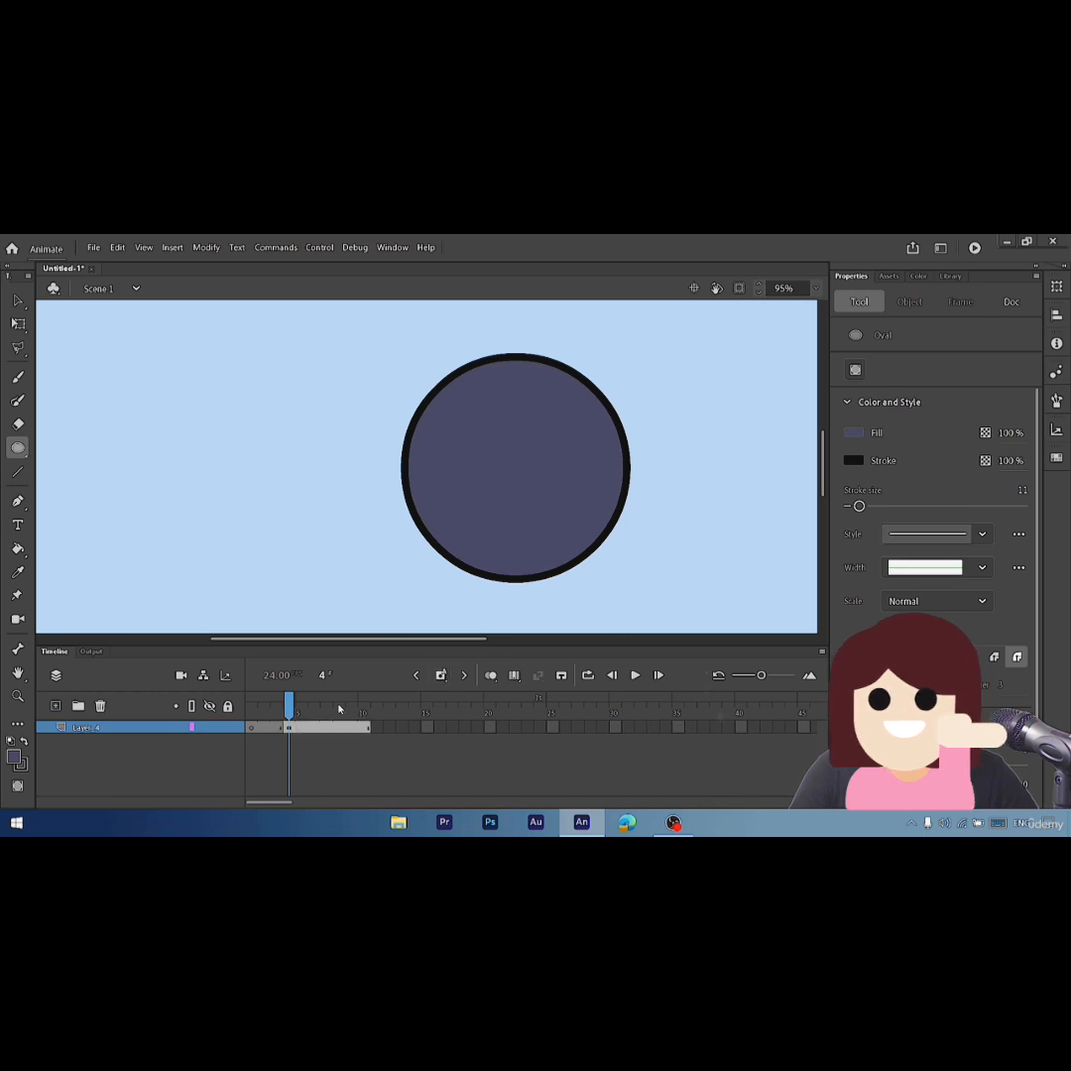
- Add another layer and draw a wide rectangle beside the circle's position at frame 1
click(56, 706)
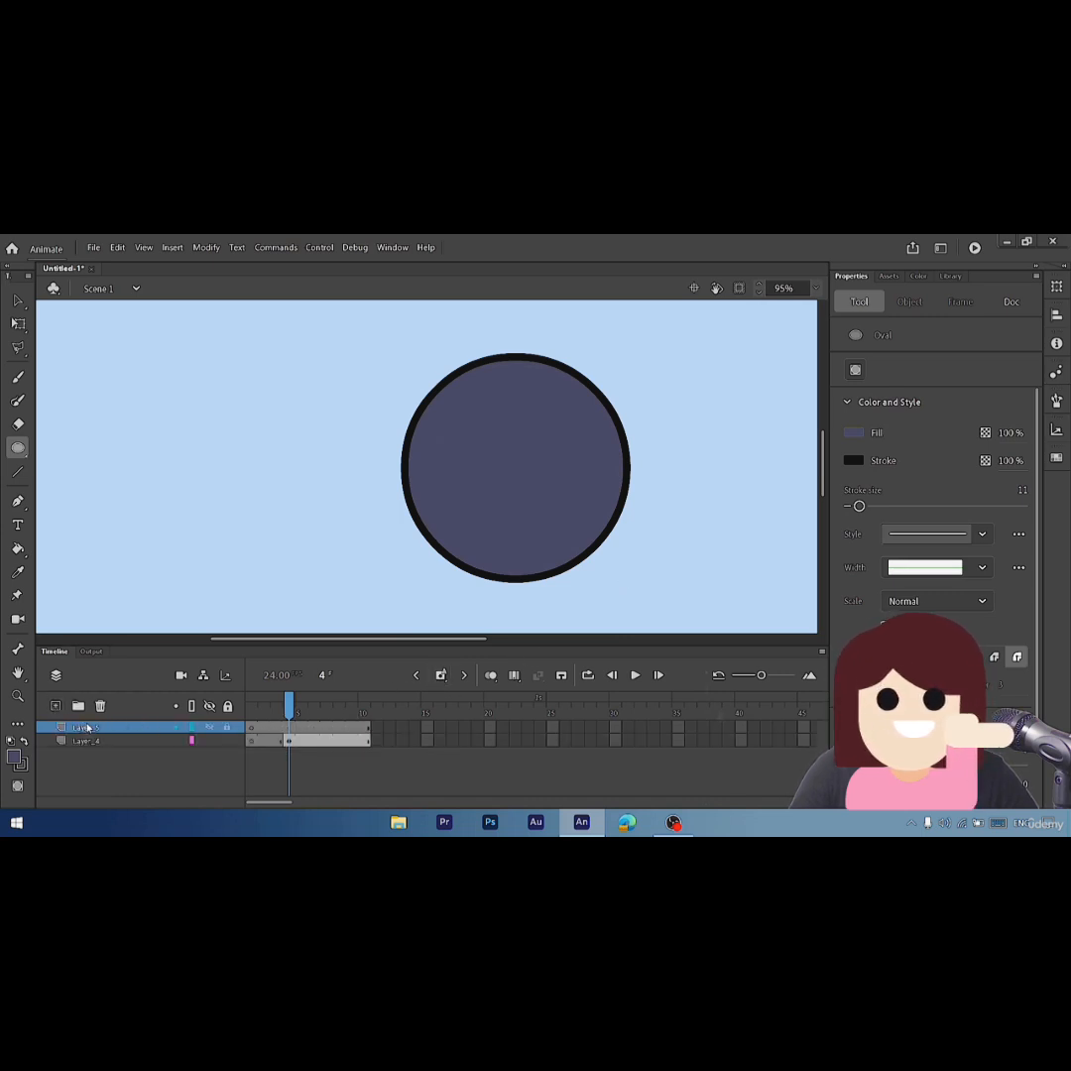
click(252, 714)
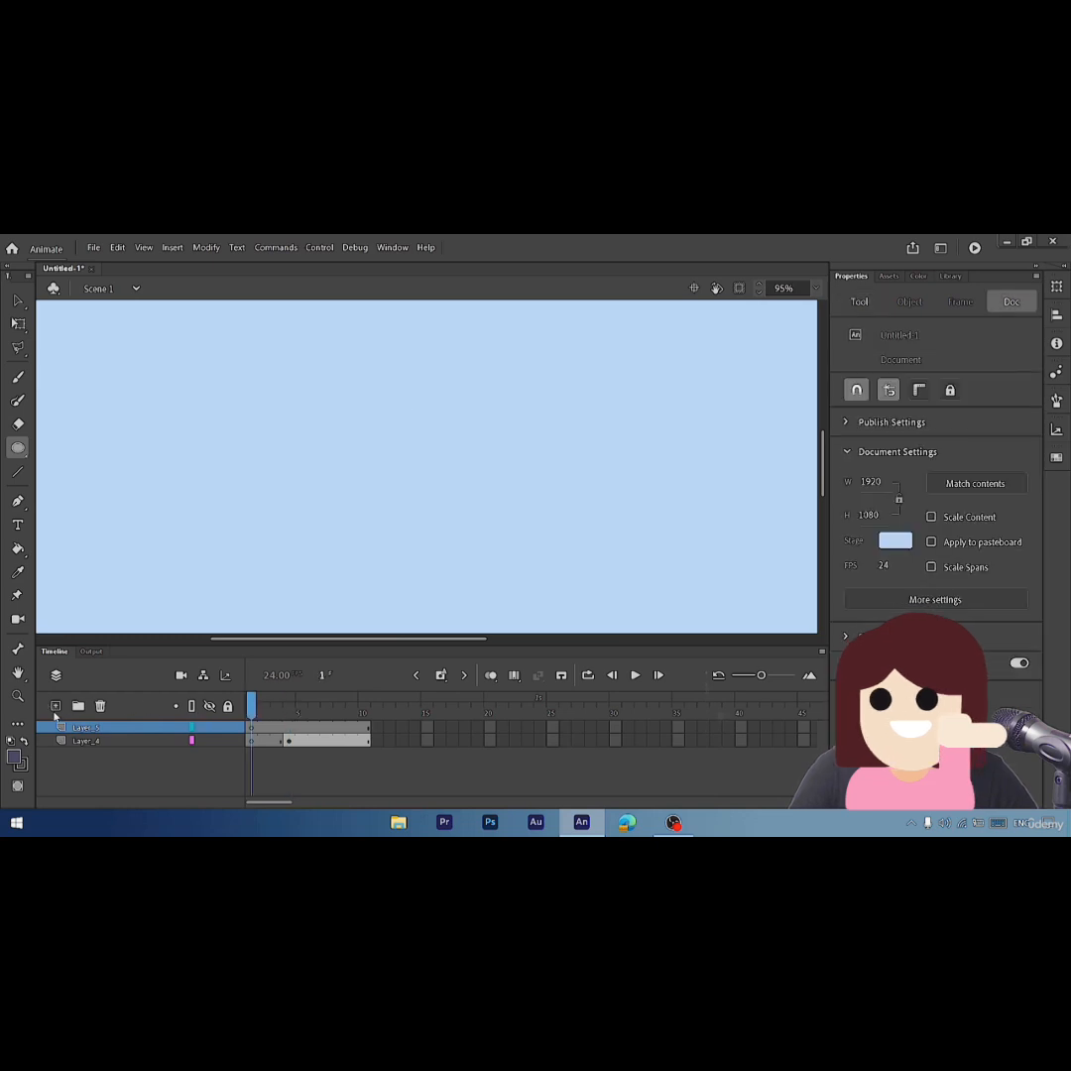
drag(18, 448, 94, 450)
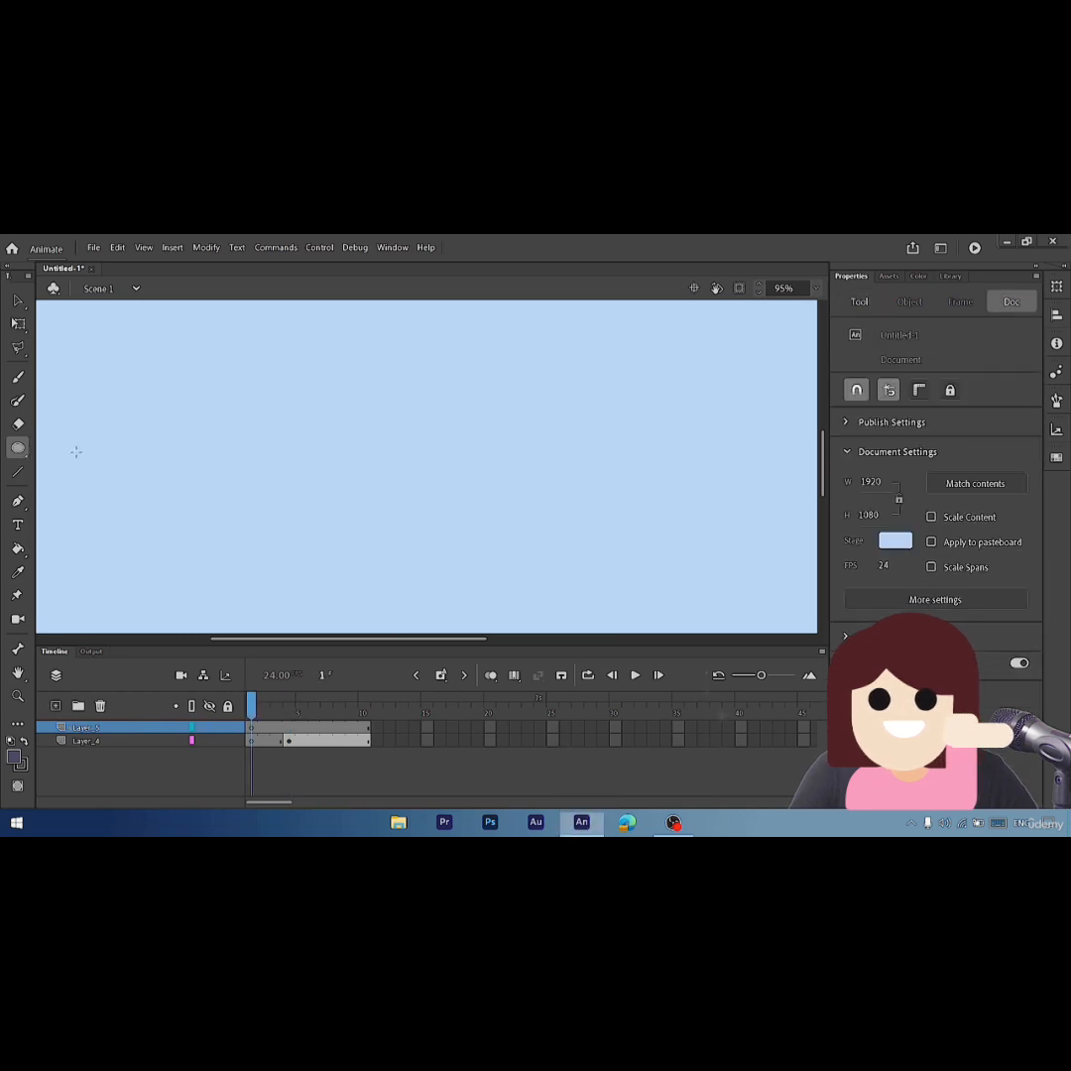
mouse_move(185, 414)
mouse_down()
mouse_move(295, 509)
mouse_move(389, 526)
mouse_up()
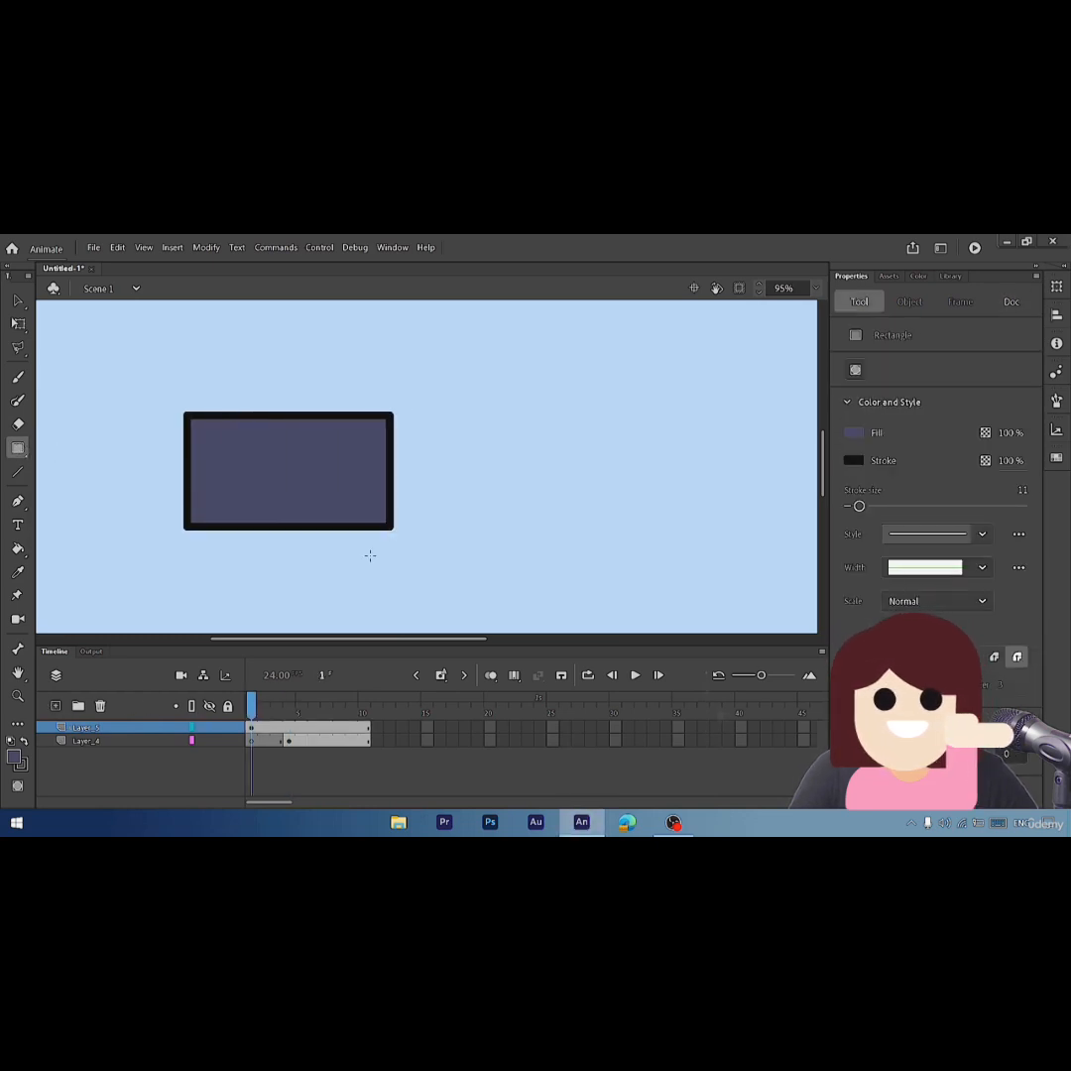
- Remove the three blank frames before the circle's keyframe on Layer_4
drag(255, 707, 337, 728)
drag(274, 744, 222, 744)
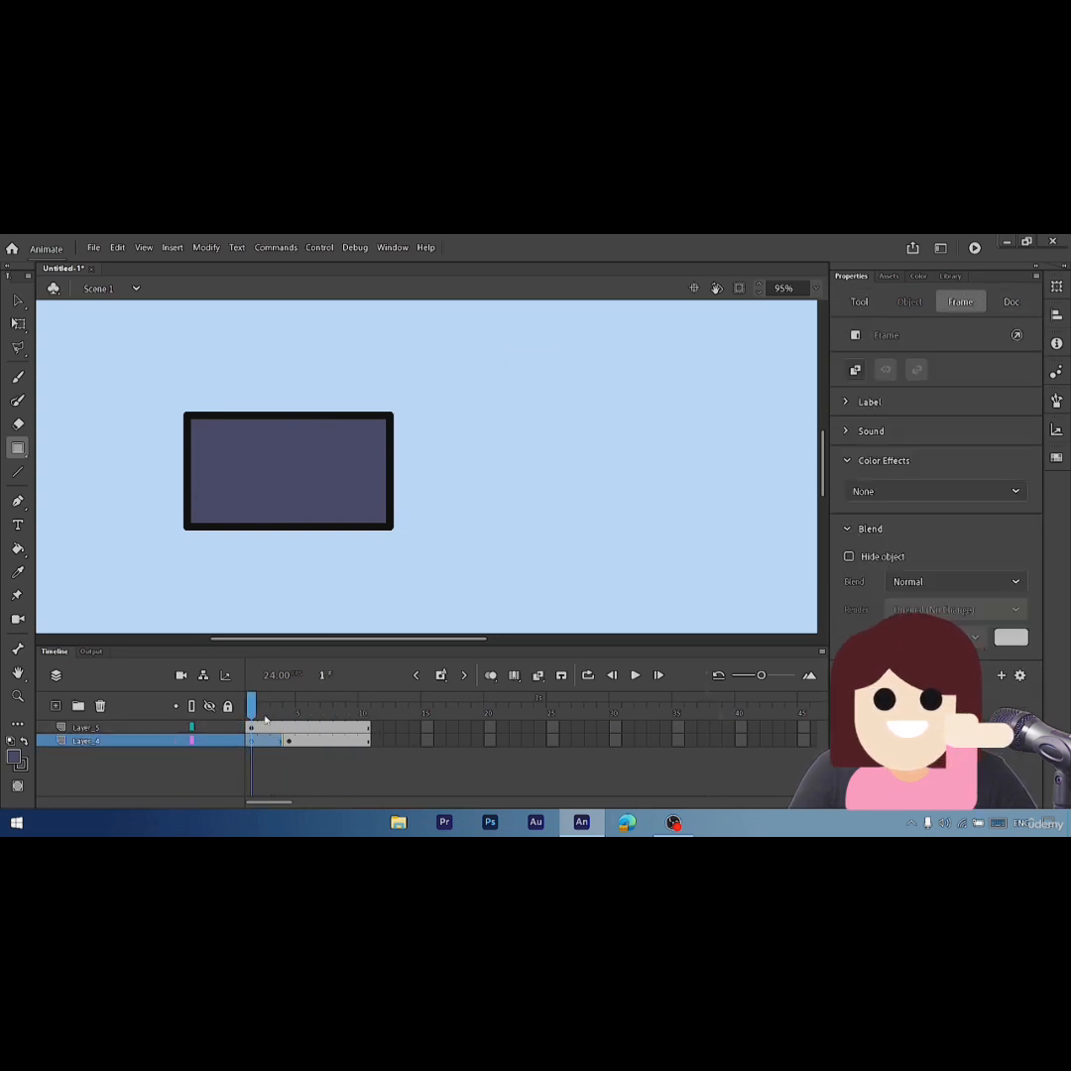
right_click(264, 742)
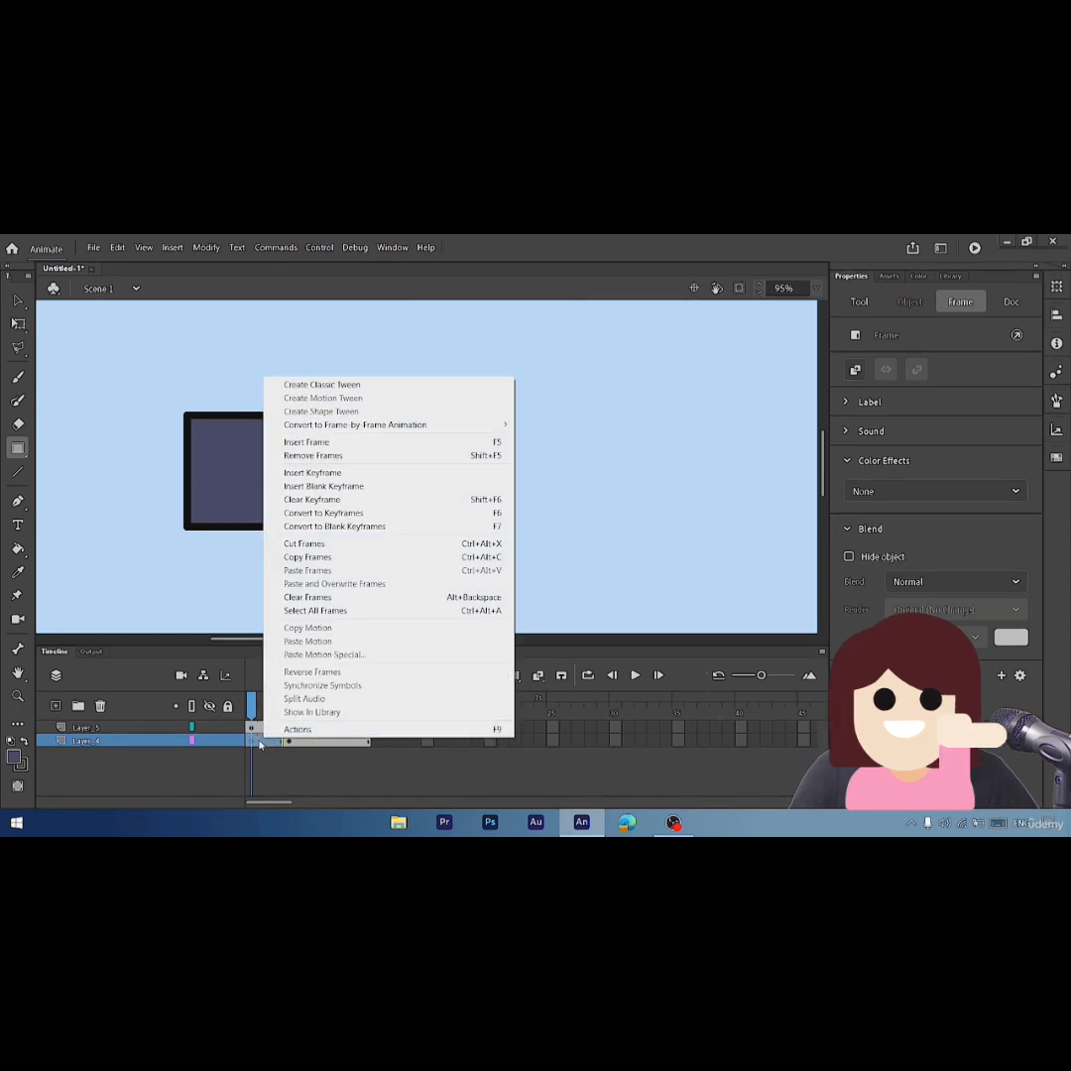
click(347, 458)
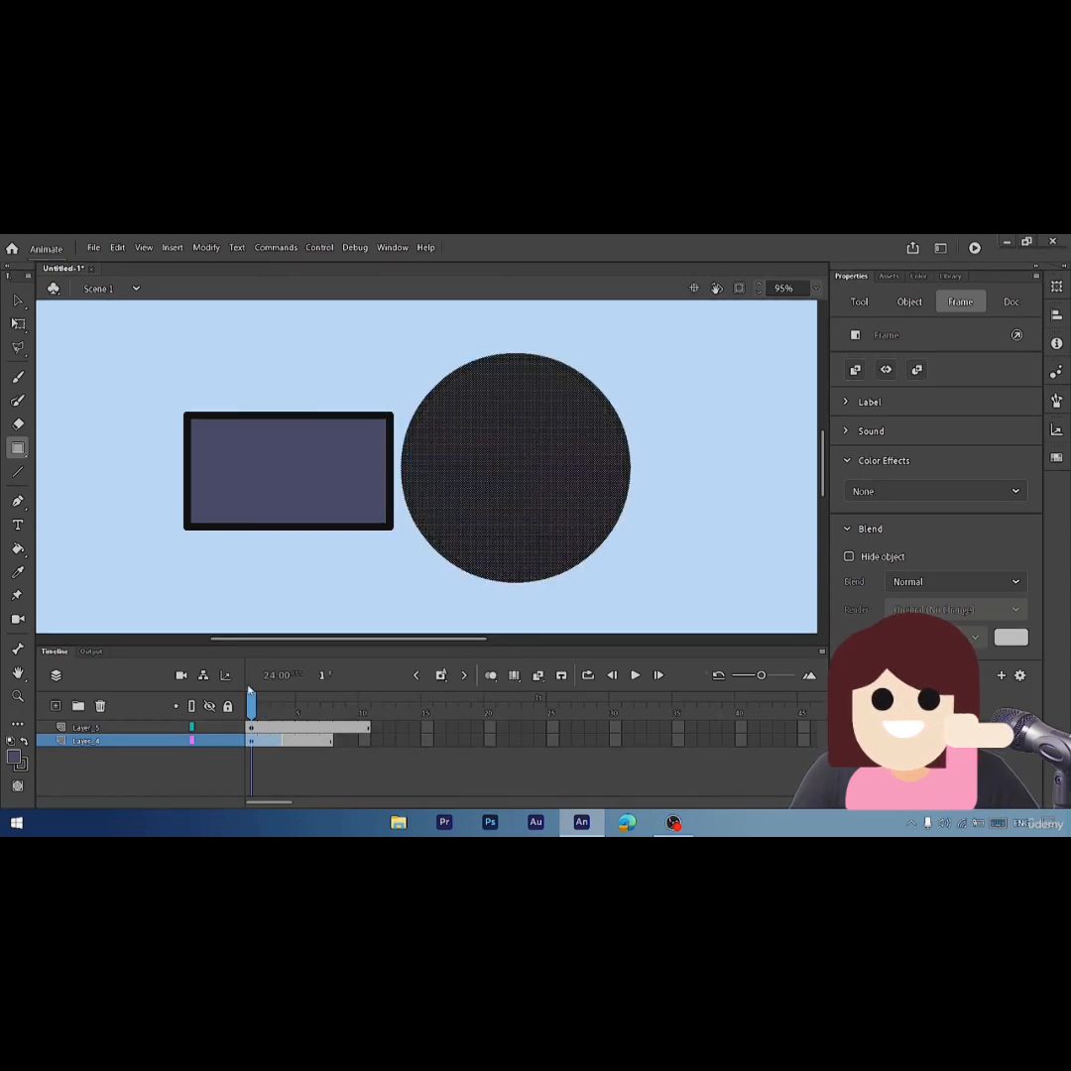
- Extend the circle's layer by inserting frames up to frame 10, and return to frame 1
click(364, 740)
right_click(364, 741)
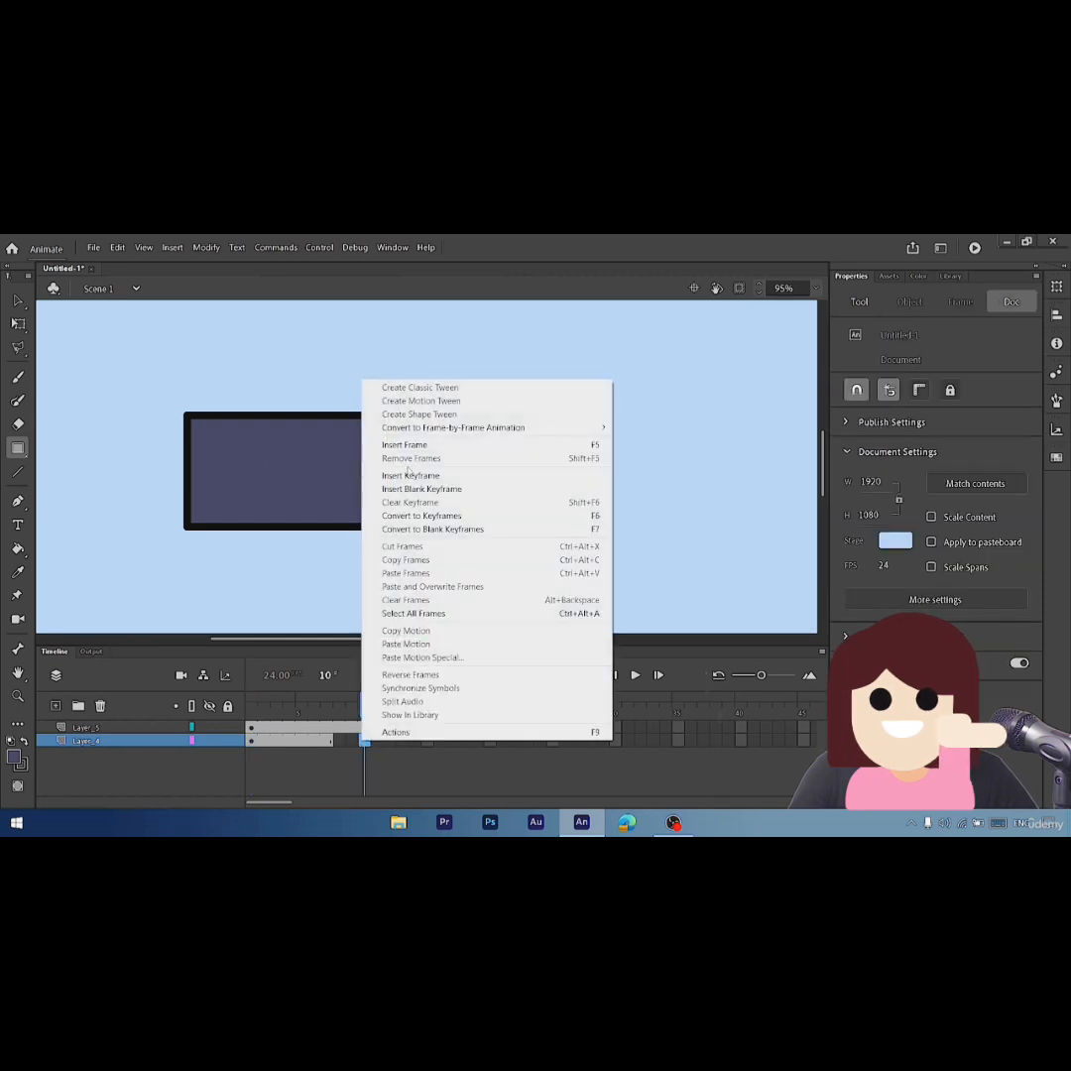
click(404, 444)
mouse_move(365, 706)
mouse_down()
mouse_move(251, 706)
mouse_move(327, 706)
mouse_move(250, 736)
mouse_move(357, 745)
mouse_move(218, 732)
mouse_up()
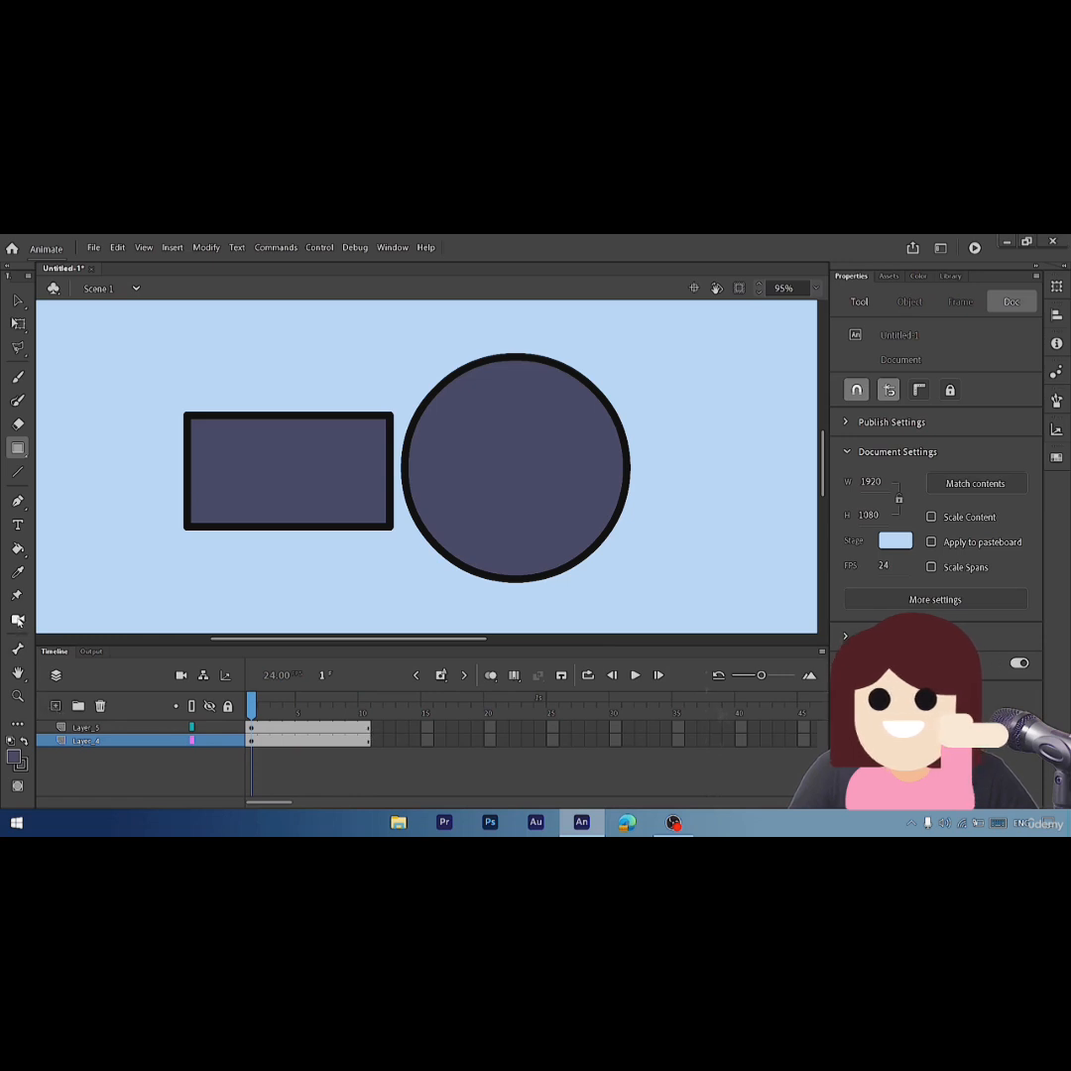
- Add a camera and, at frame 10, zoom it to about 146% and pan toward the rectangle to about X 181, Y -4
click(15, 619)
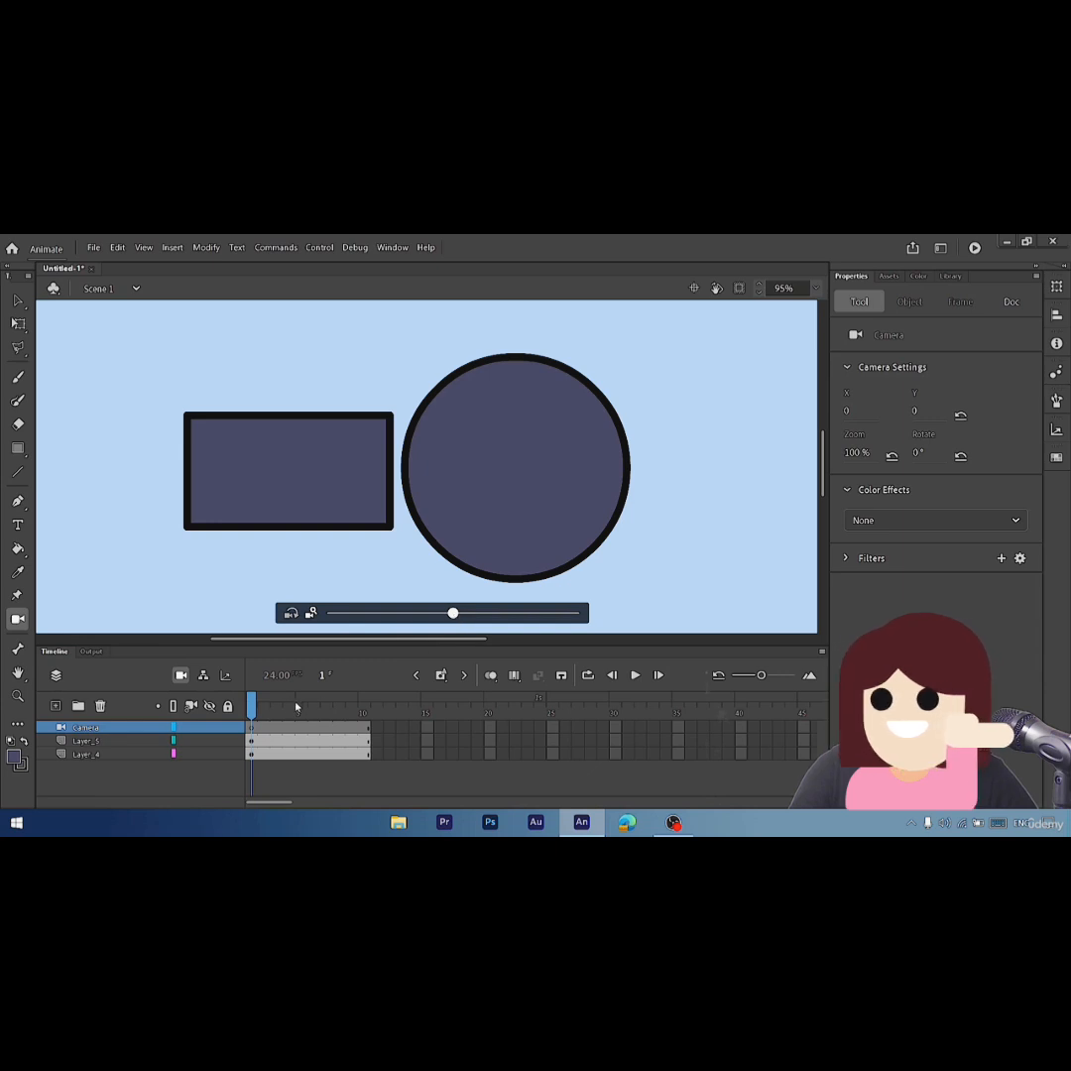
drag(253, 714, 366, 724)
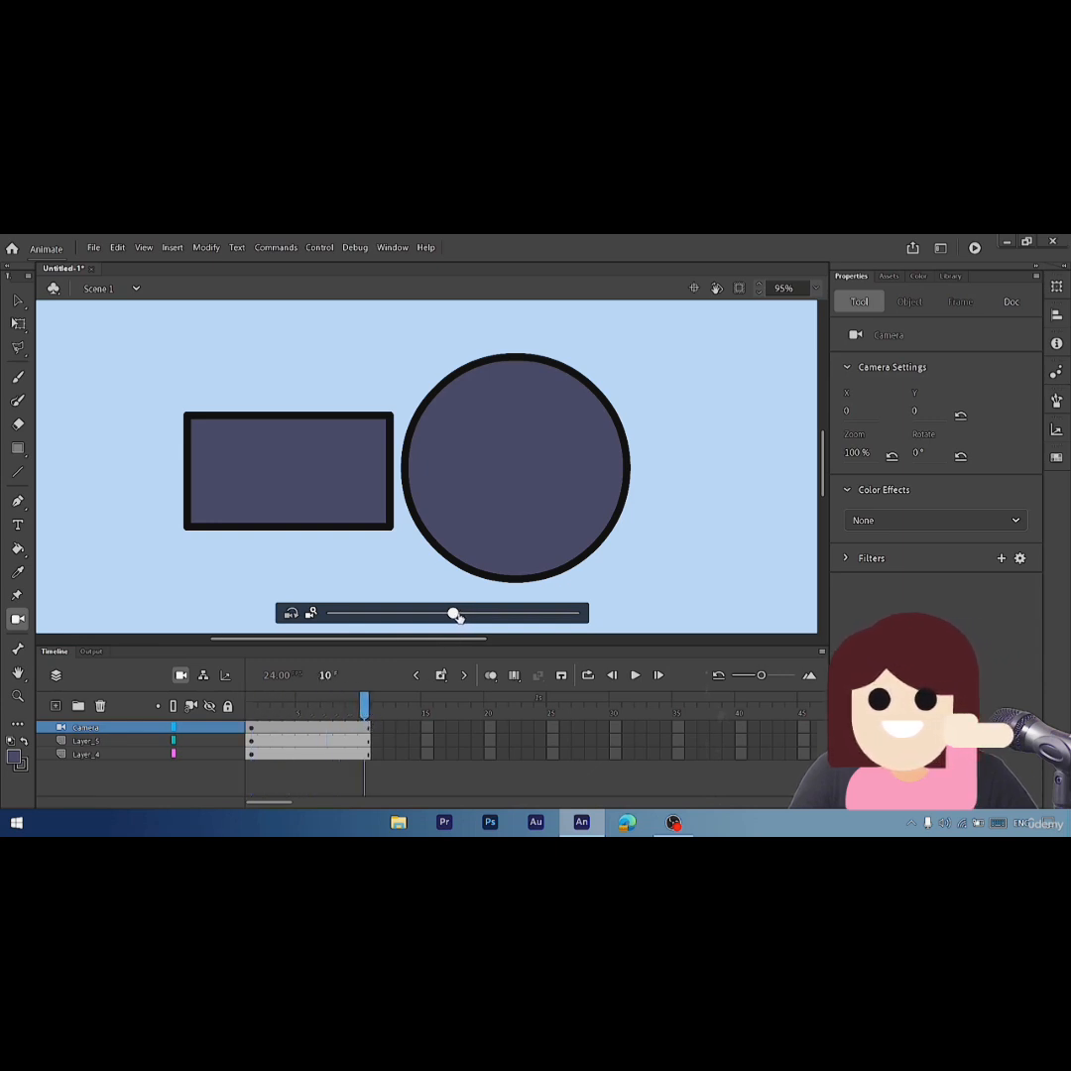
drag(452, 612, 530, 615)
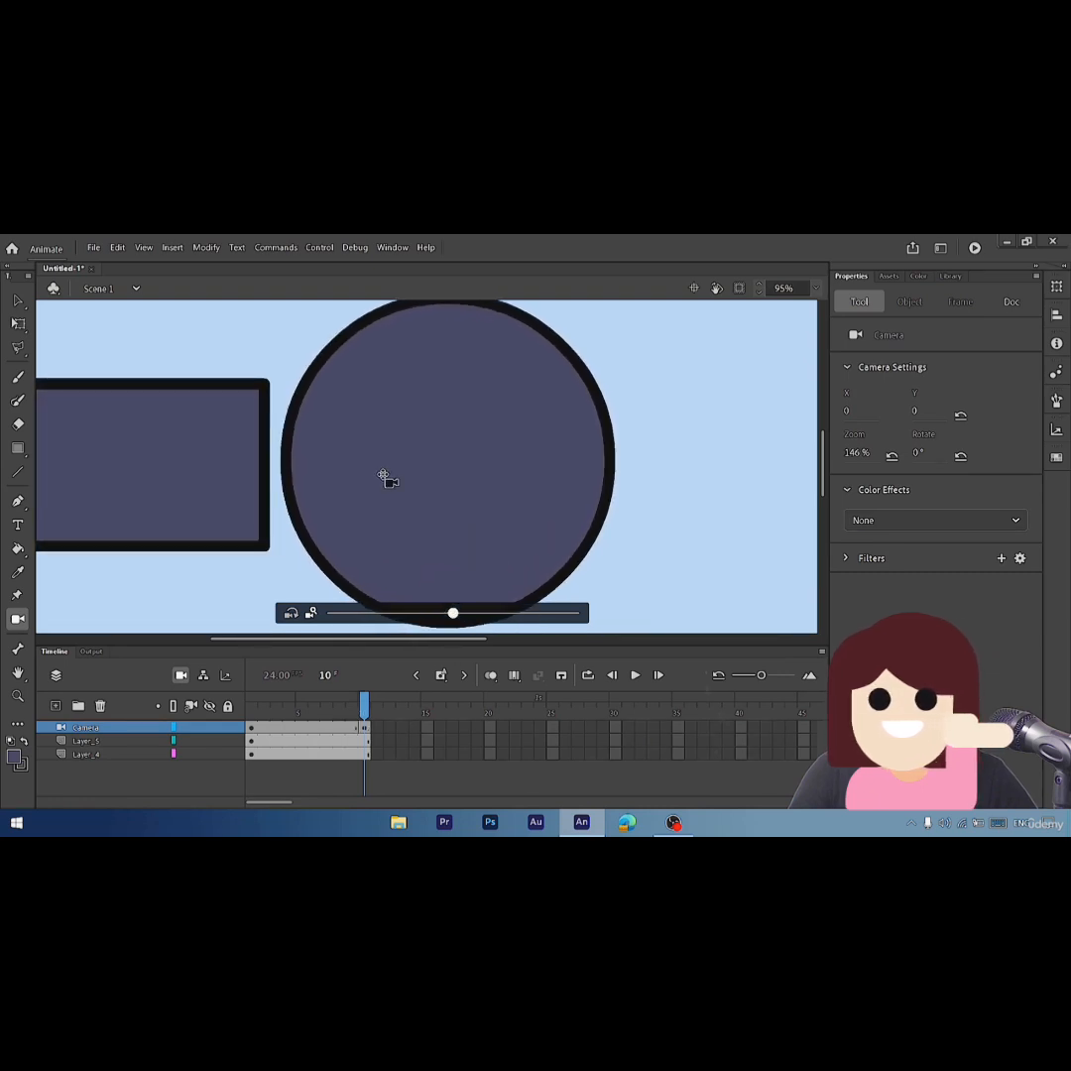
drag(385, 475, 222, 472)
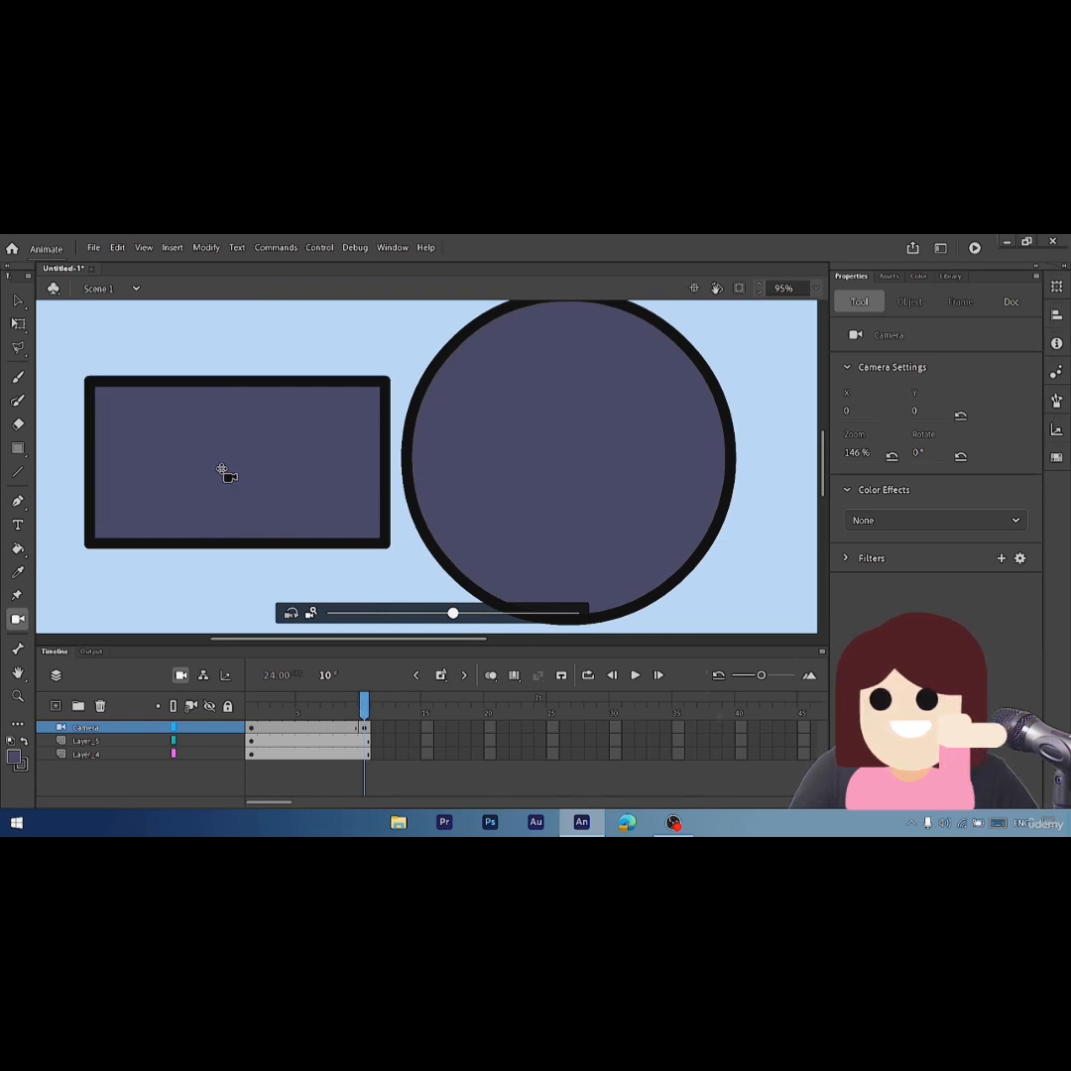
drag(222, 469, 222, 471)
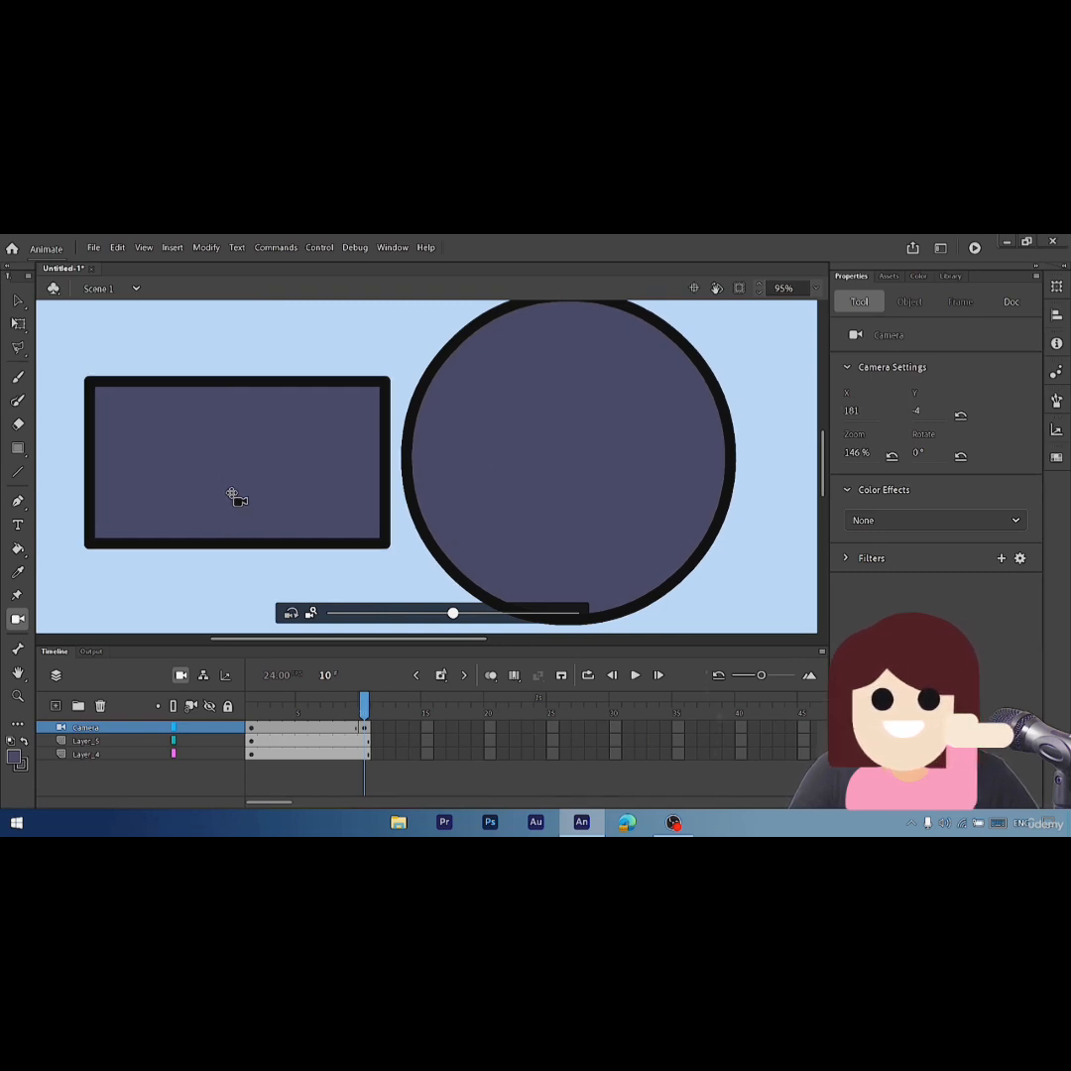
- Create a classic tween on the camera layer between frames 1 and 10, and preview the camera move in a loop
right_click(289, 732)
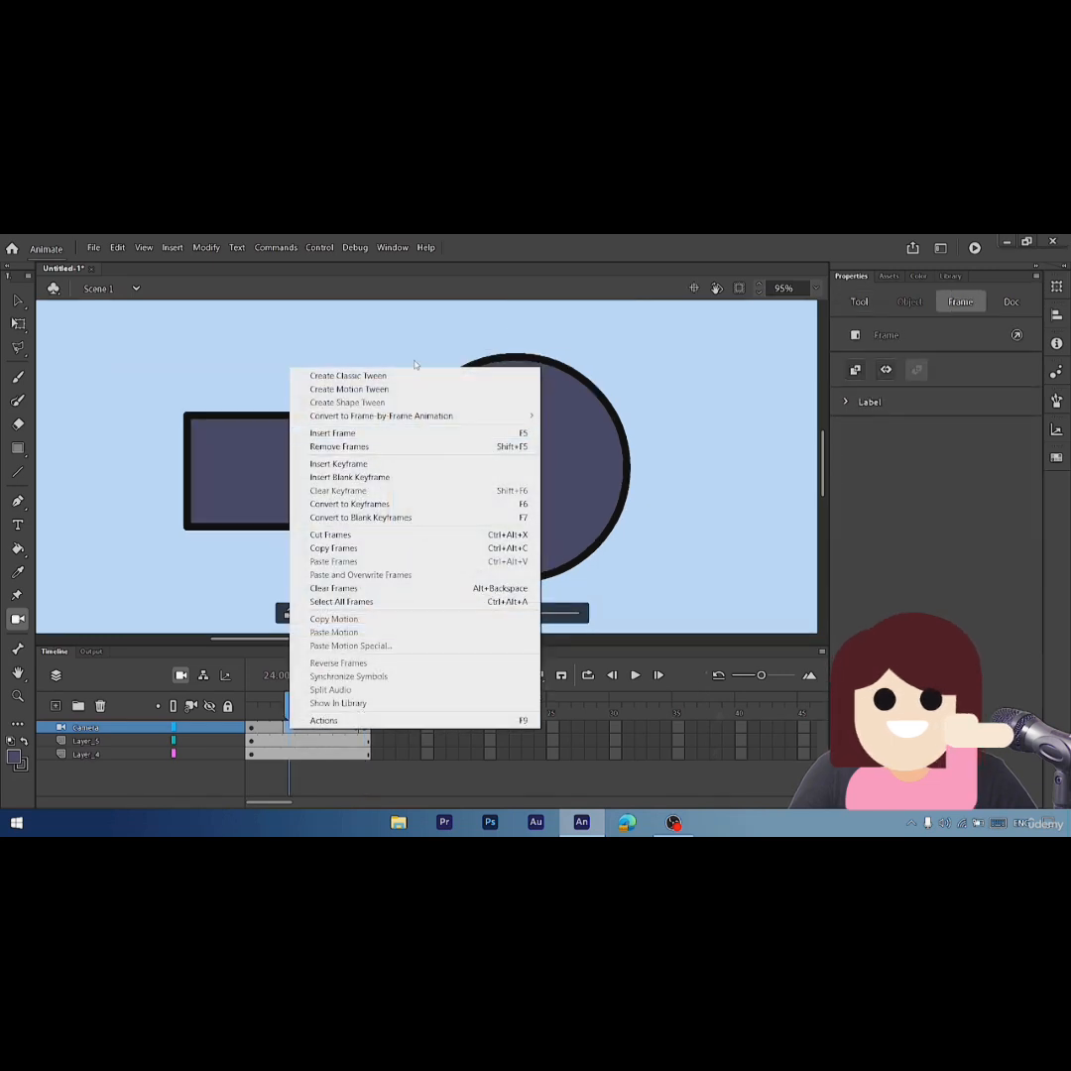
click(401, 375)
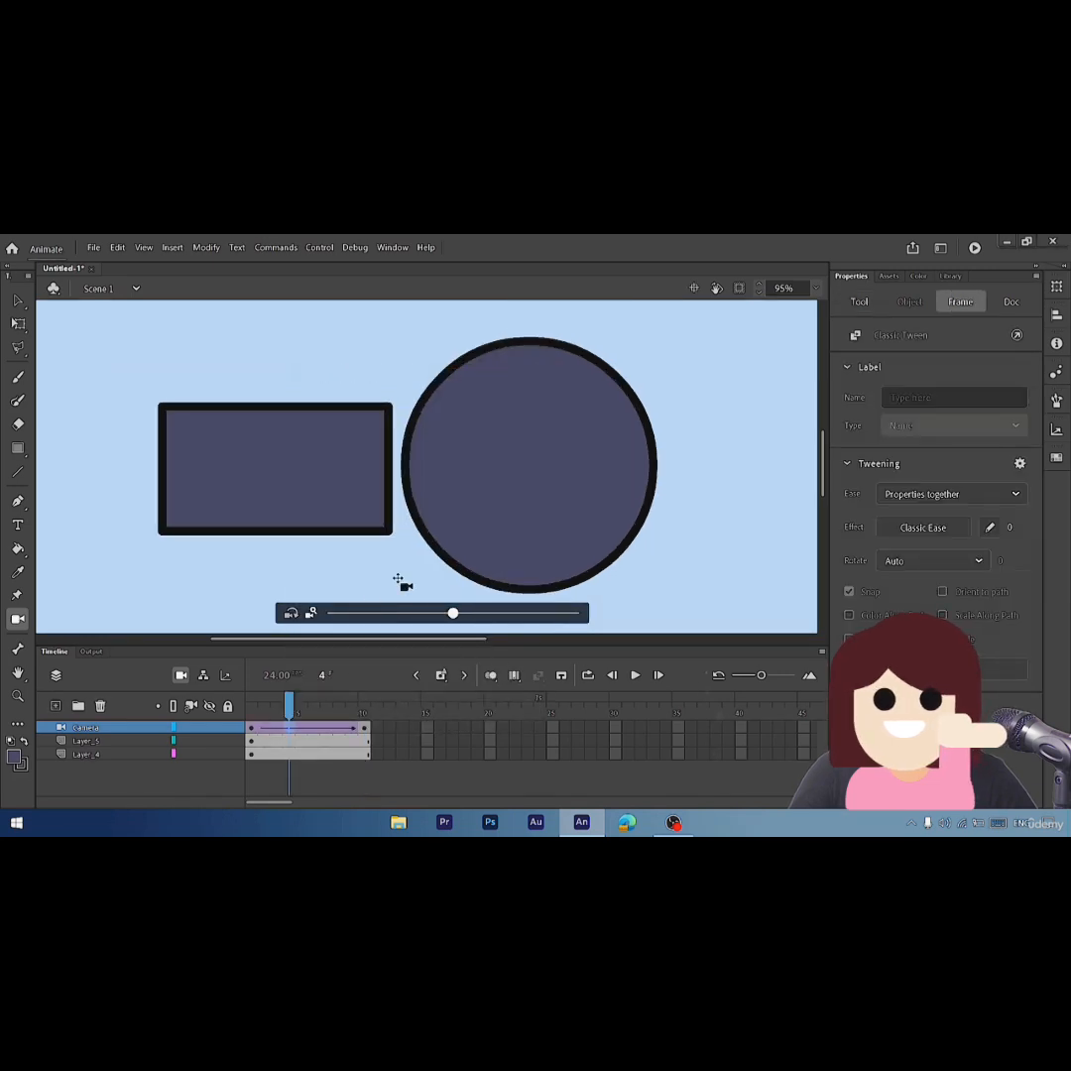
click(588, 675)
click(634, 675)
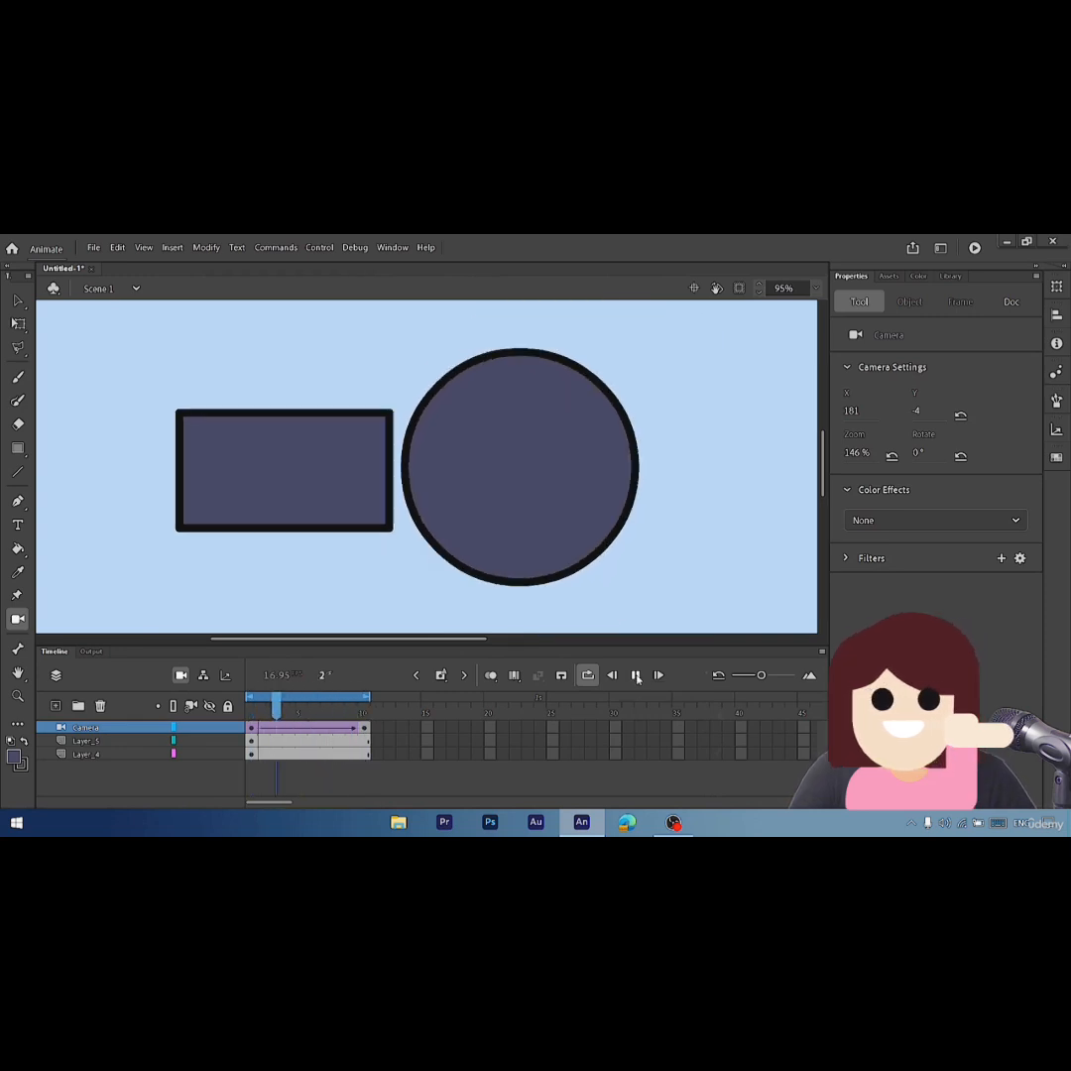
click(638, 677)
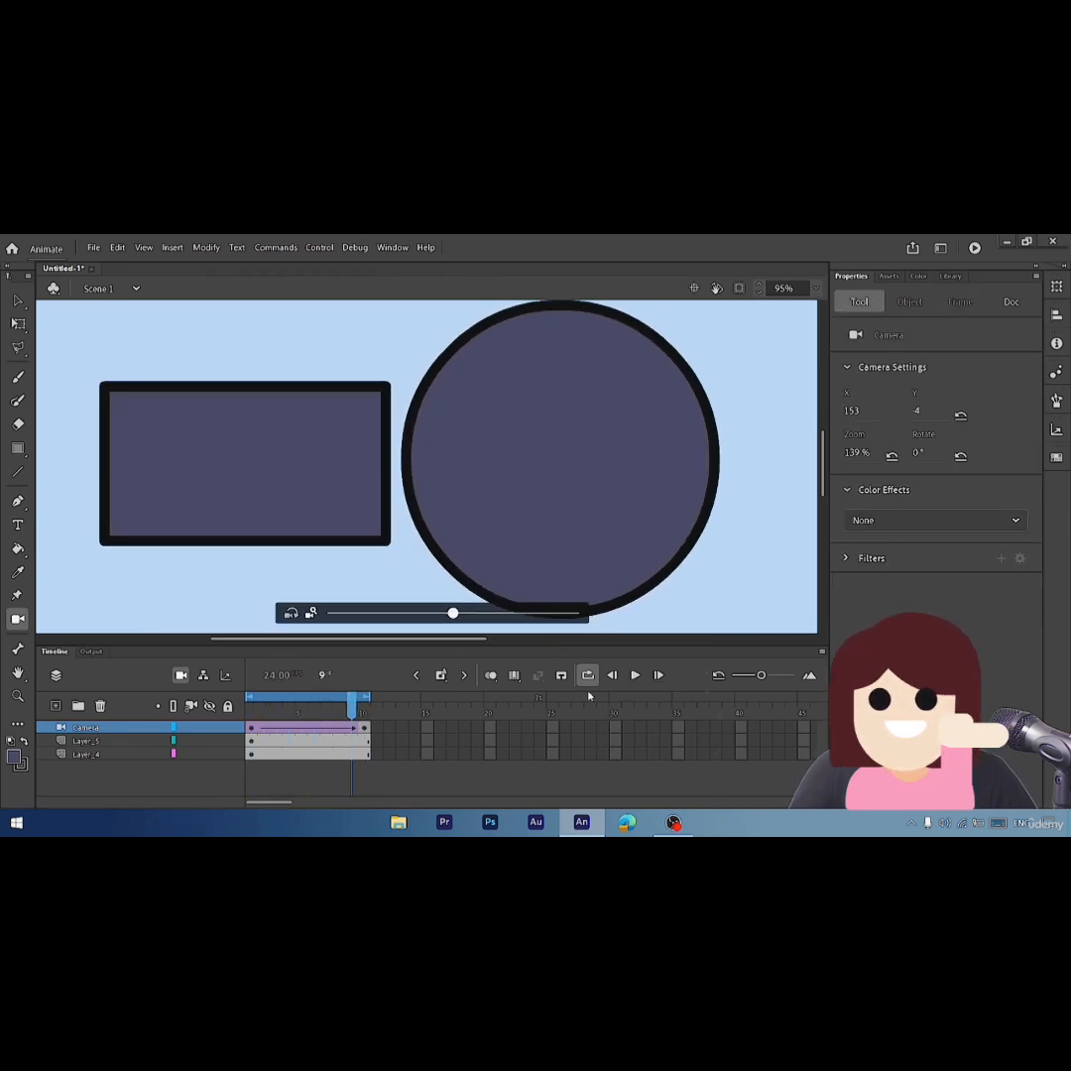
- Turn off loop playback and delete the Camera layer
click(587, 675)
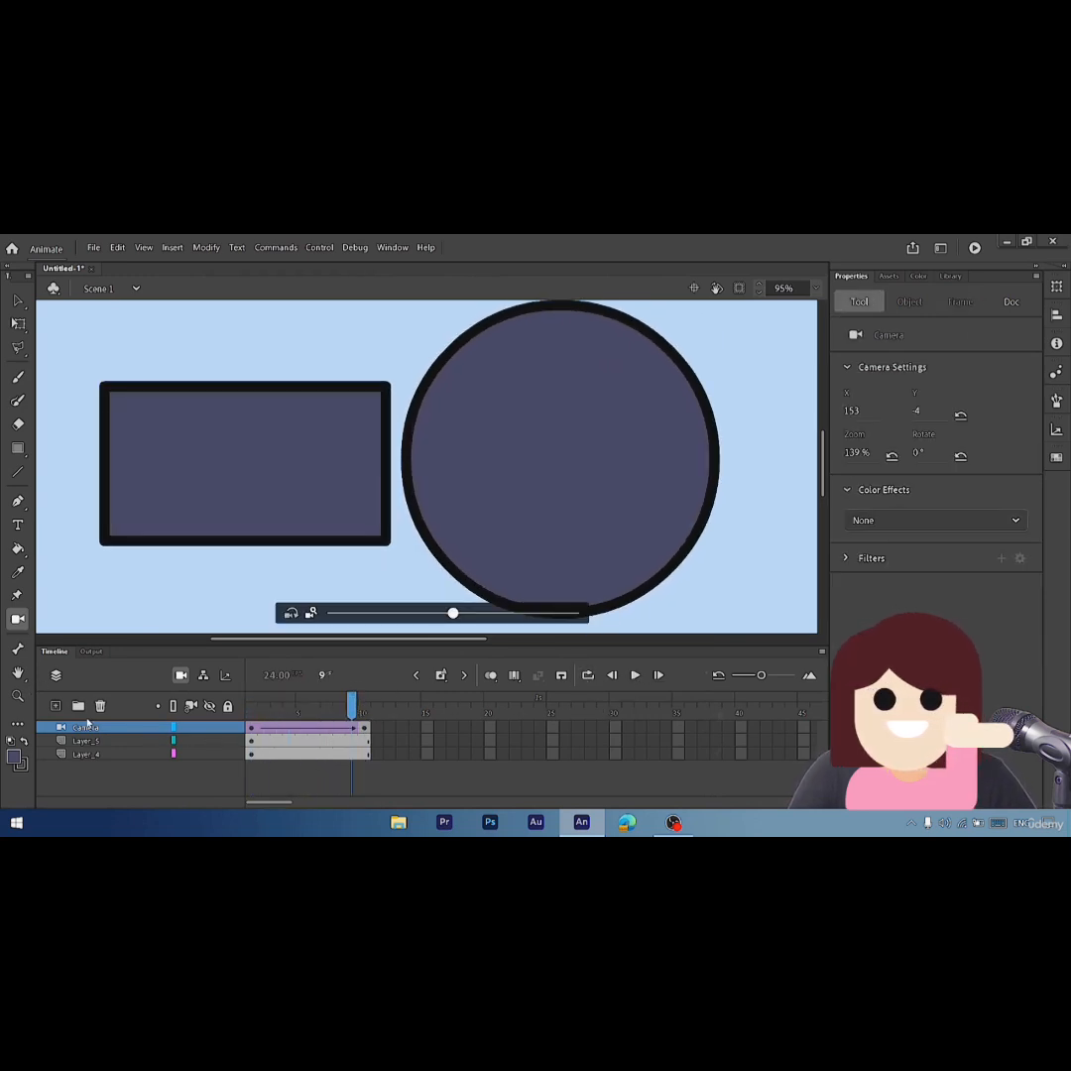
click(100, 706)
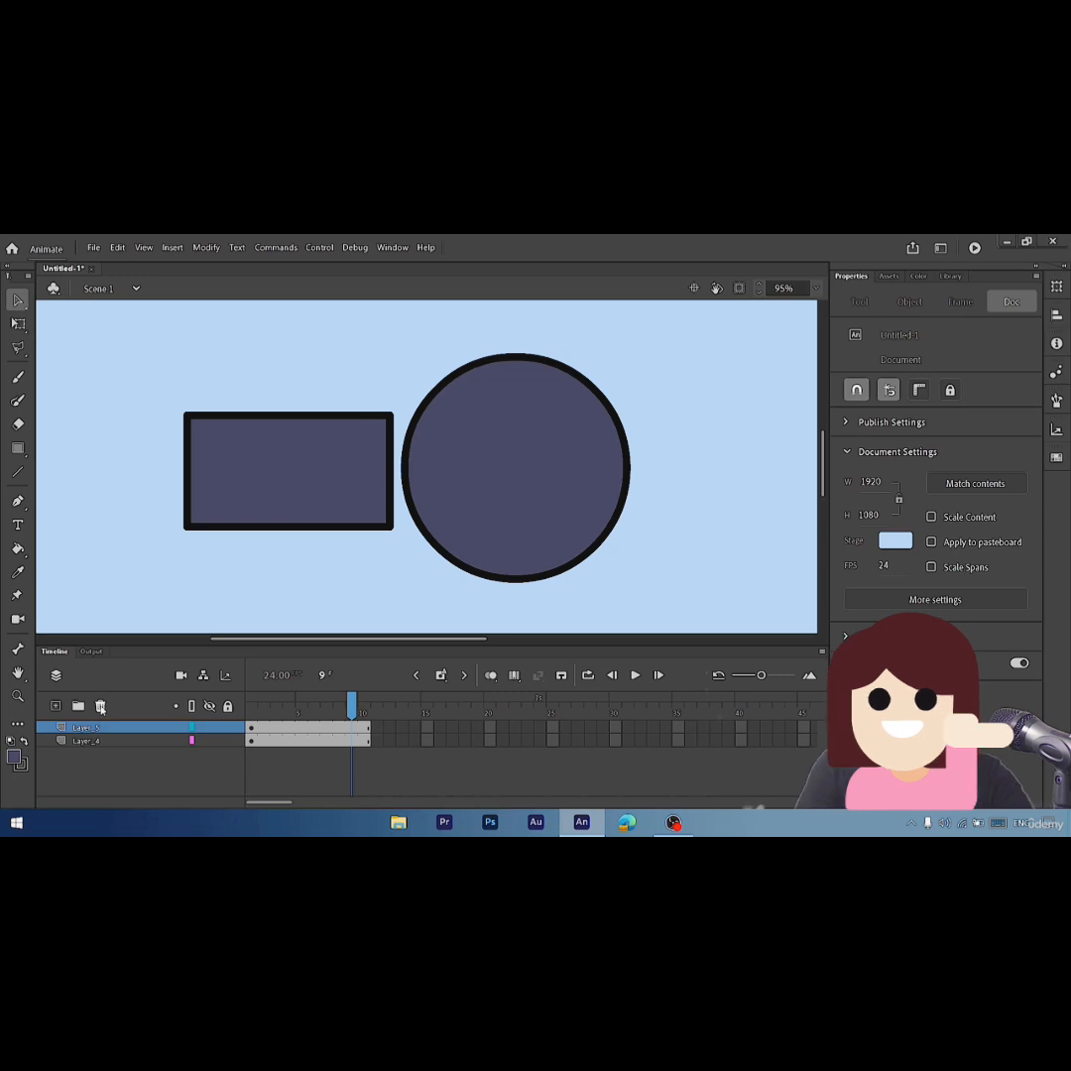
- Delete the rectangle and circle from the stage and replace Layer_5 and Layer_4 with one new empty layer
drag(159, 340, 664, 605)
key(Delete)
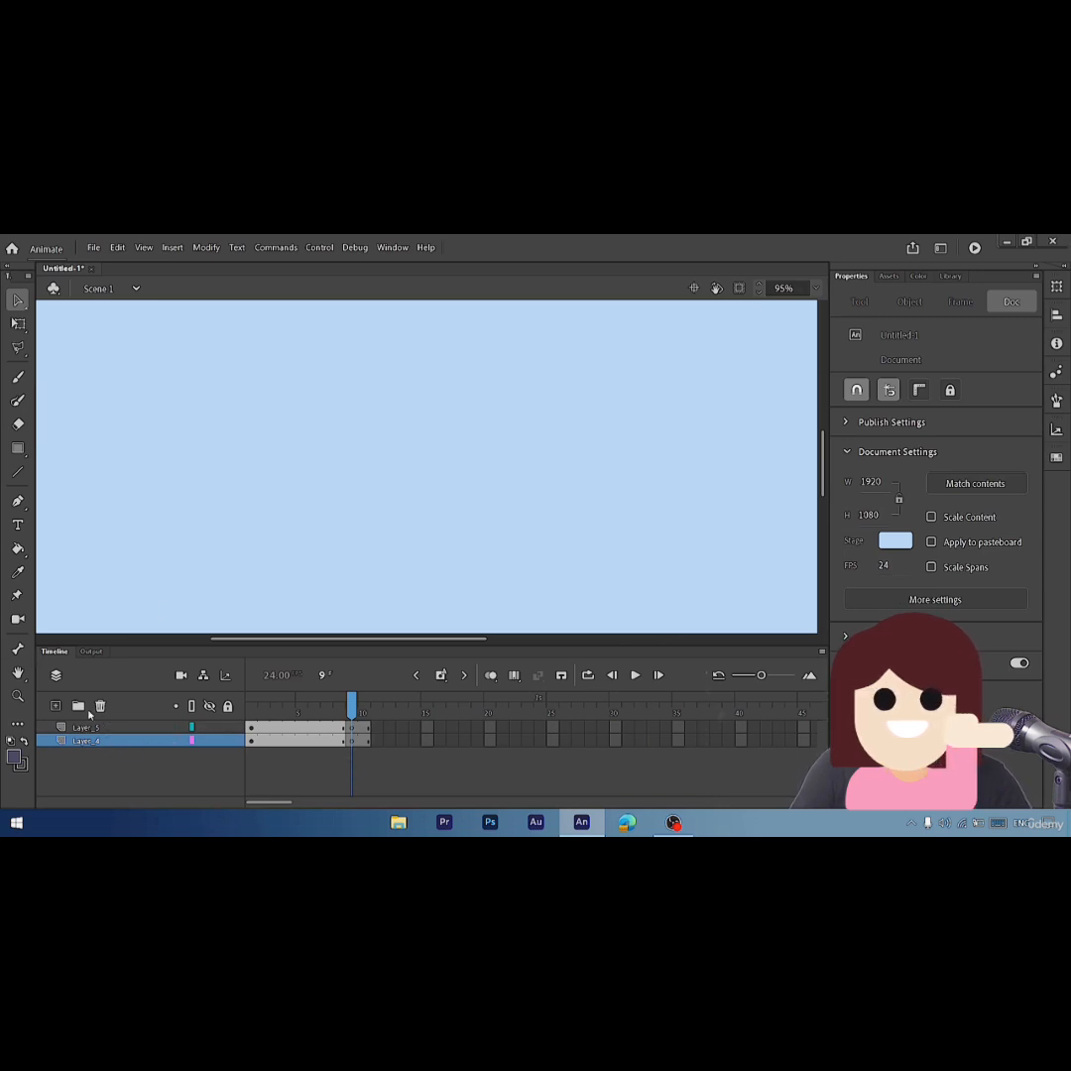
click(53, 707)
click(125, 753)
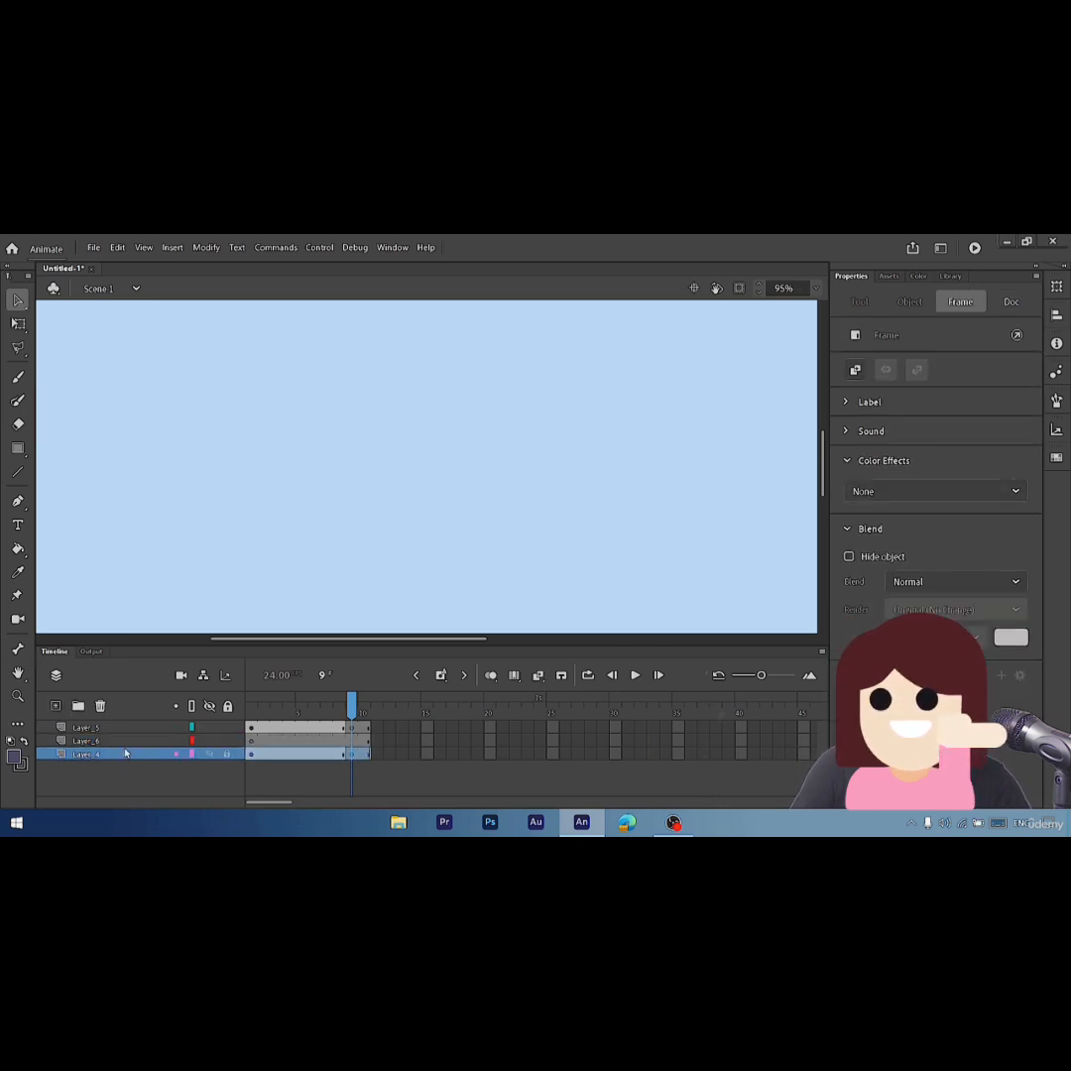
click(100, 707)
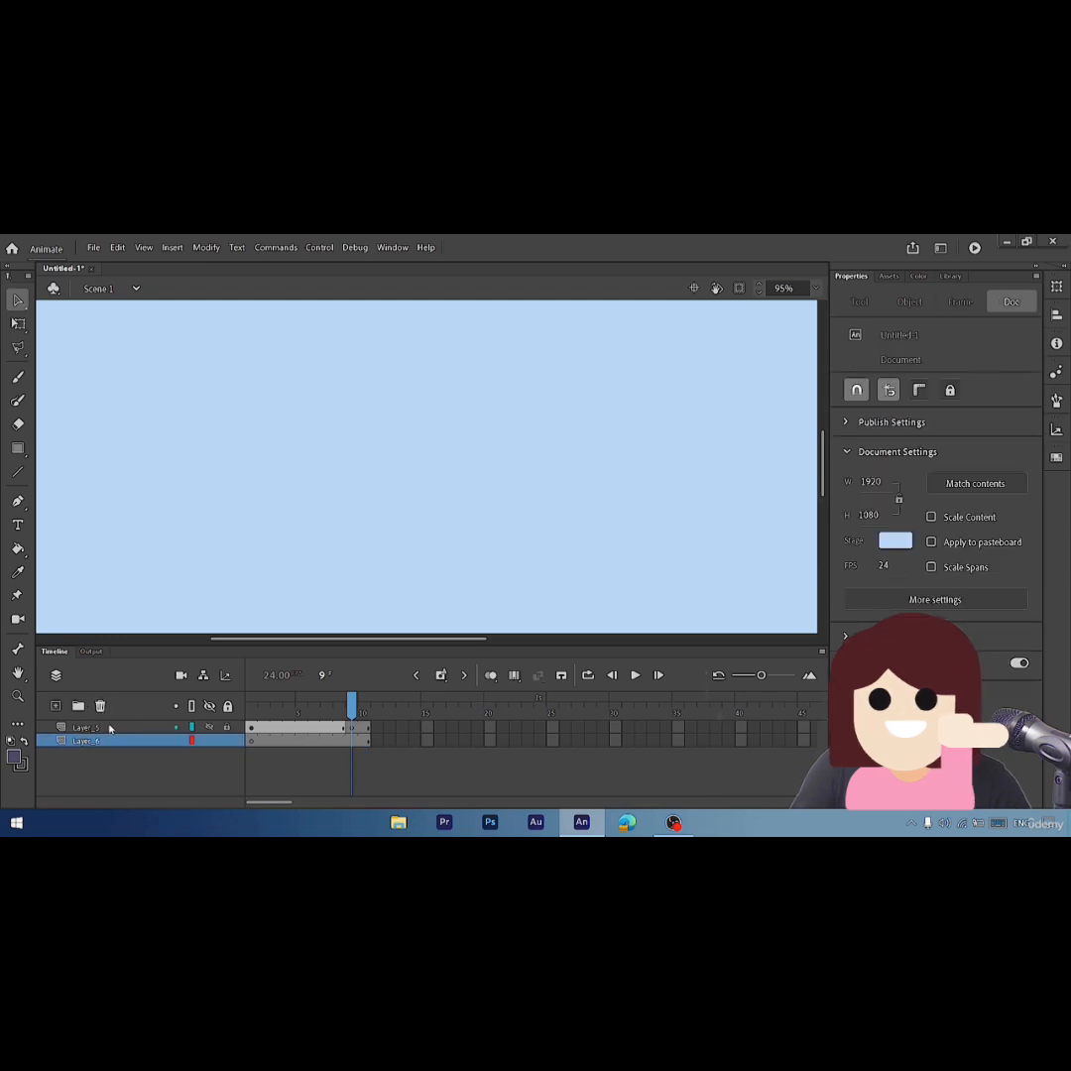
click(111, 730)
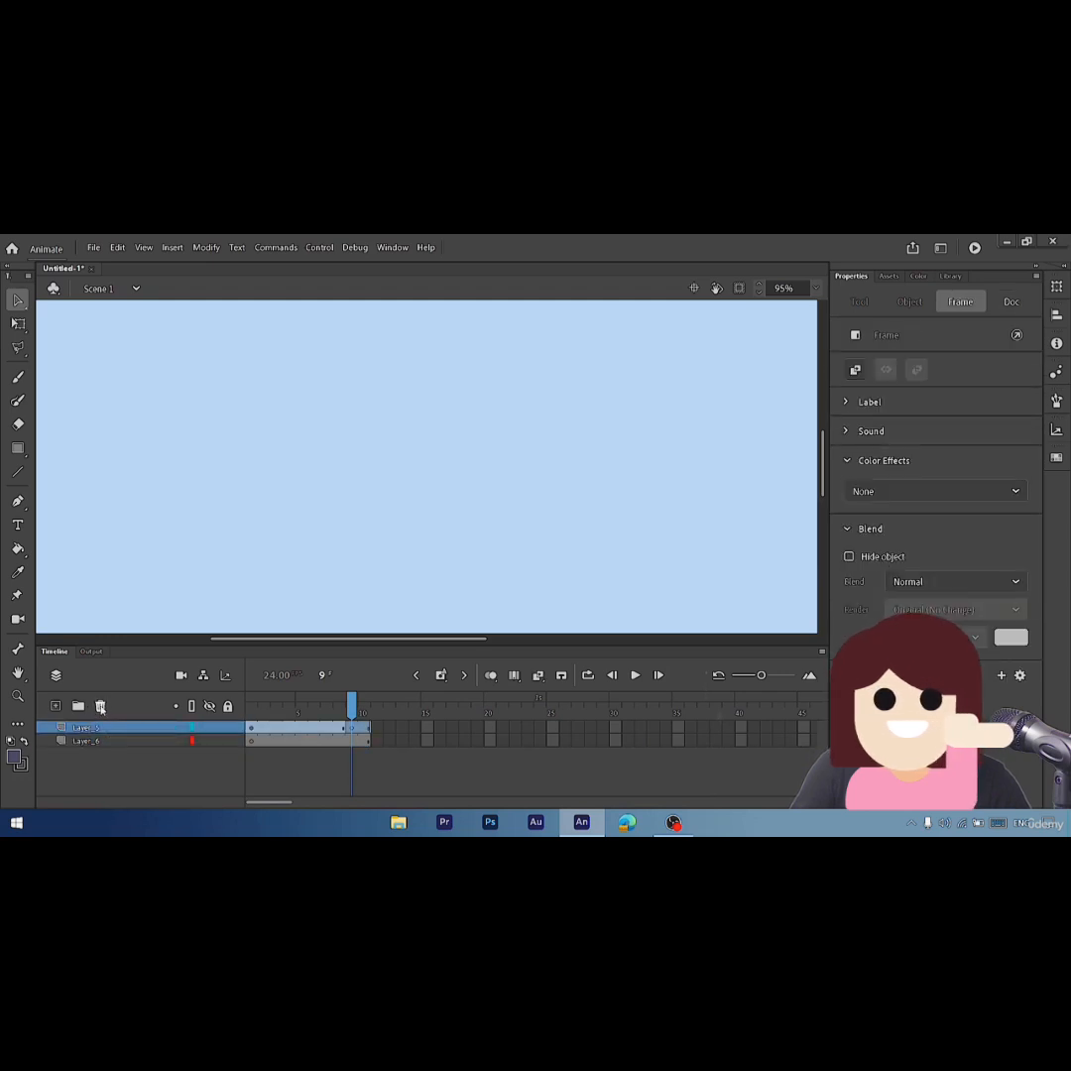
click(101, 707)
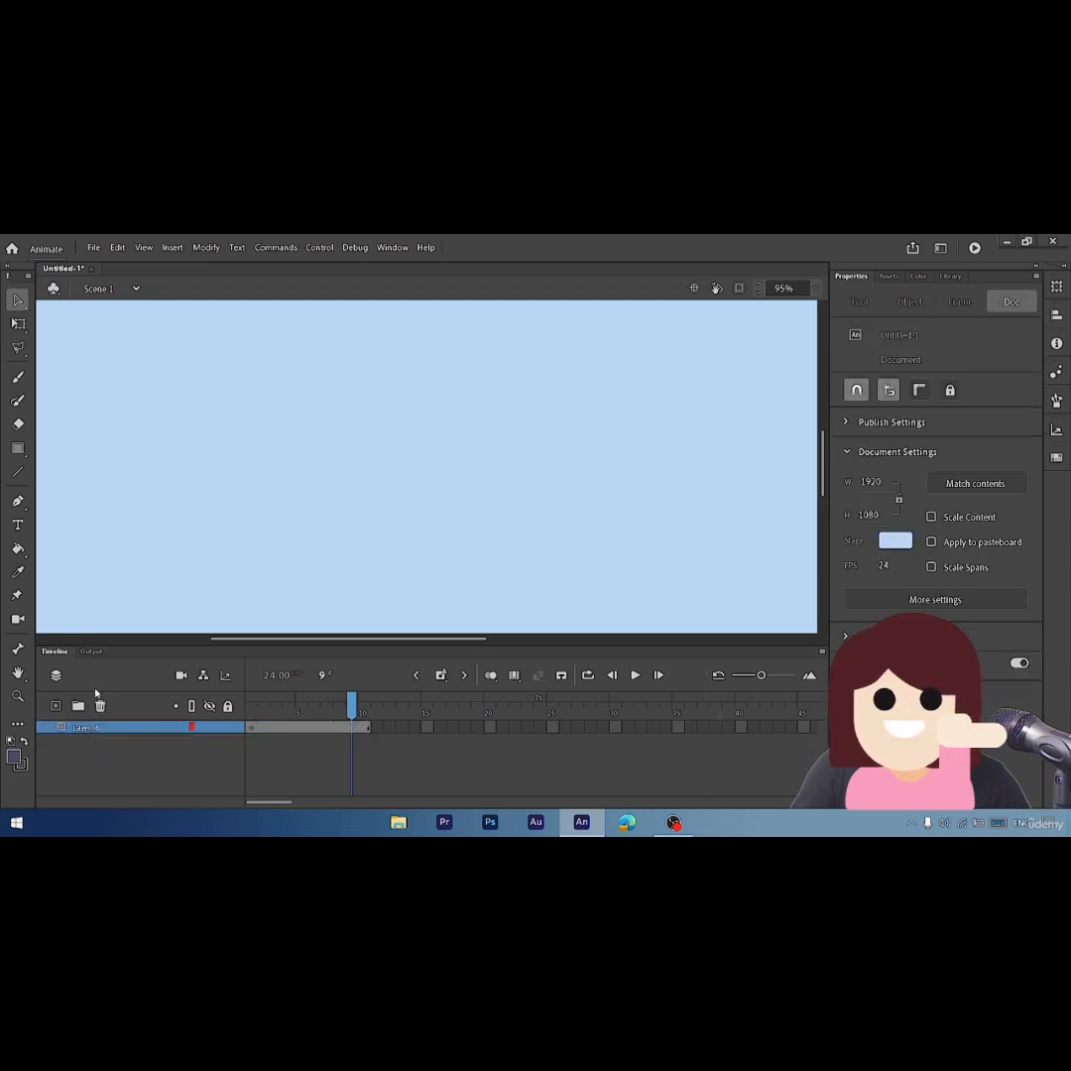
- At frame 1, brush a closed, limb-like vertical outline about 91 px wide and 380 px tall, and fill it with the same dark purple
drag(353, 708, 165, 707)
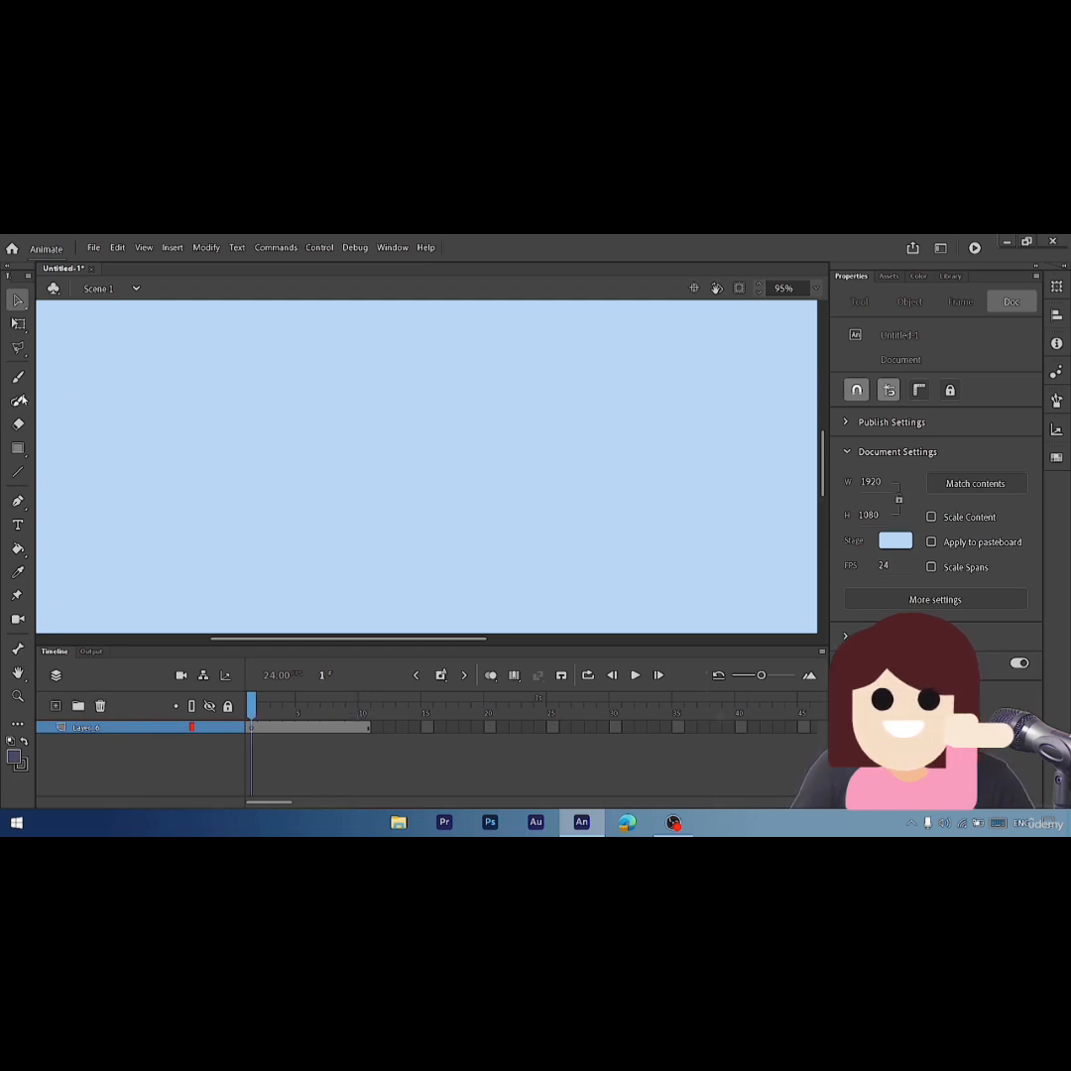
click(19, 377)
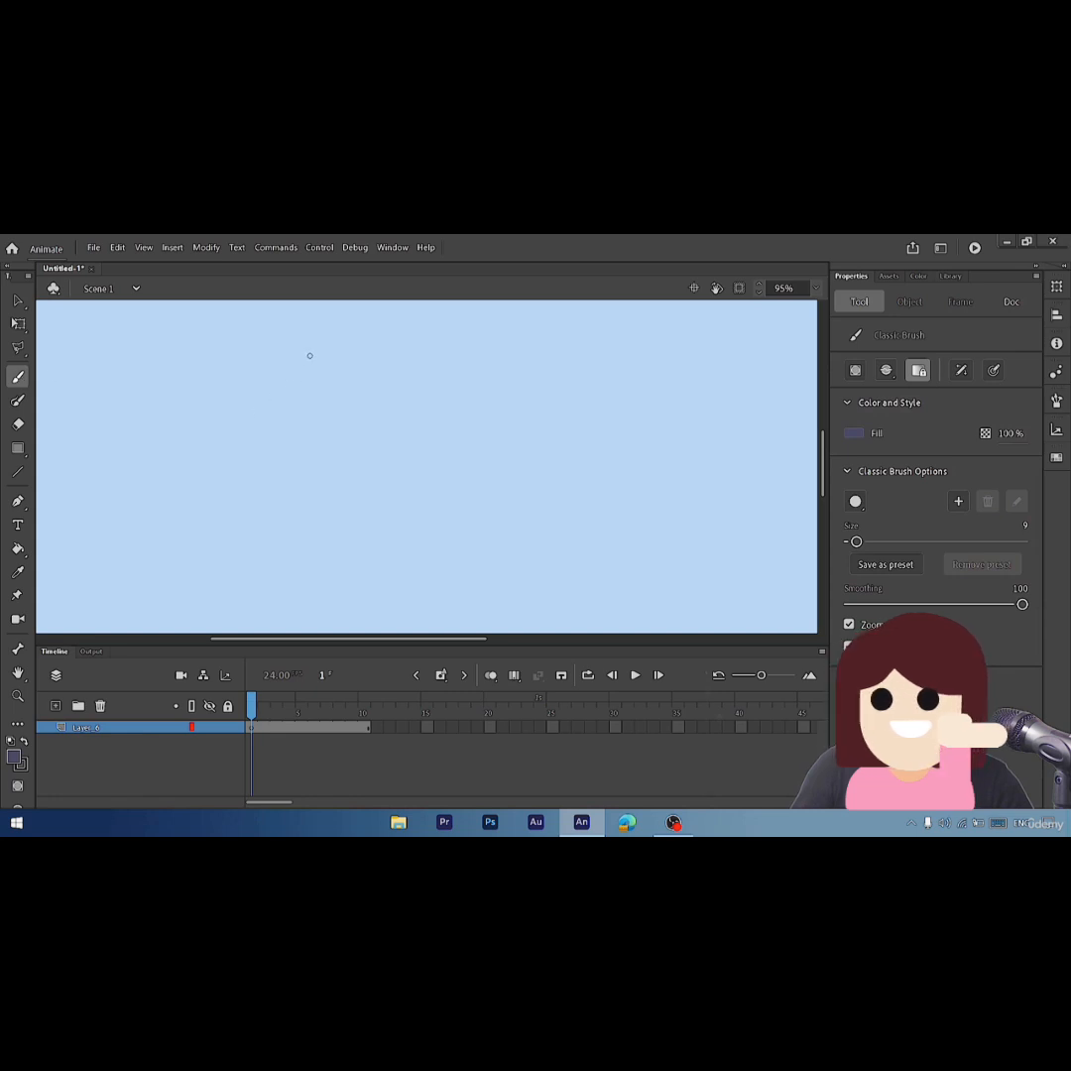
mouse_move(309, 355)
mouse_down()
mouse_move(313, 522)
mouse_move(292, 588)
mouse_move(318, 581)
mouse_move(340, 550)
mouse_move(346, 374)
mouse_move(309, 347)
mouse_up()
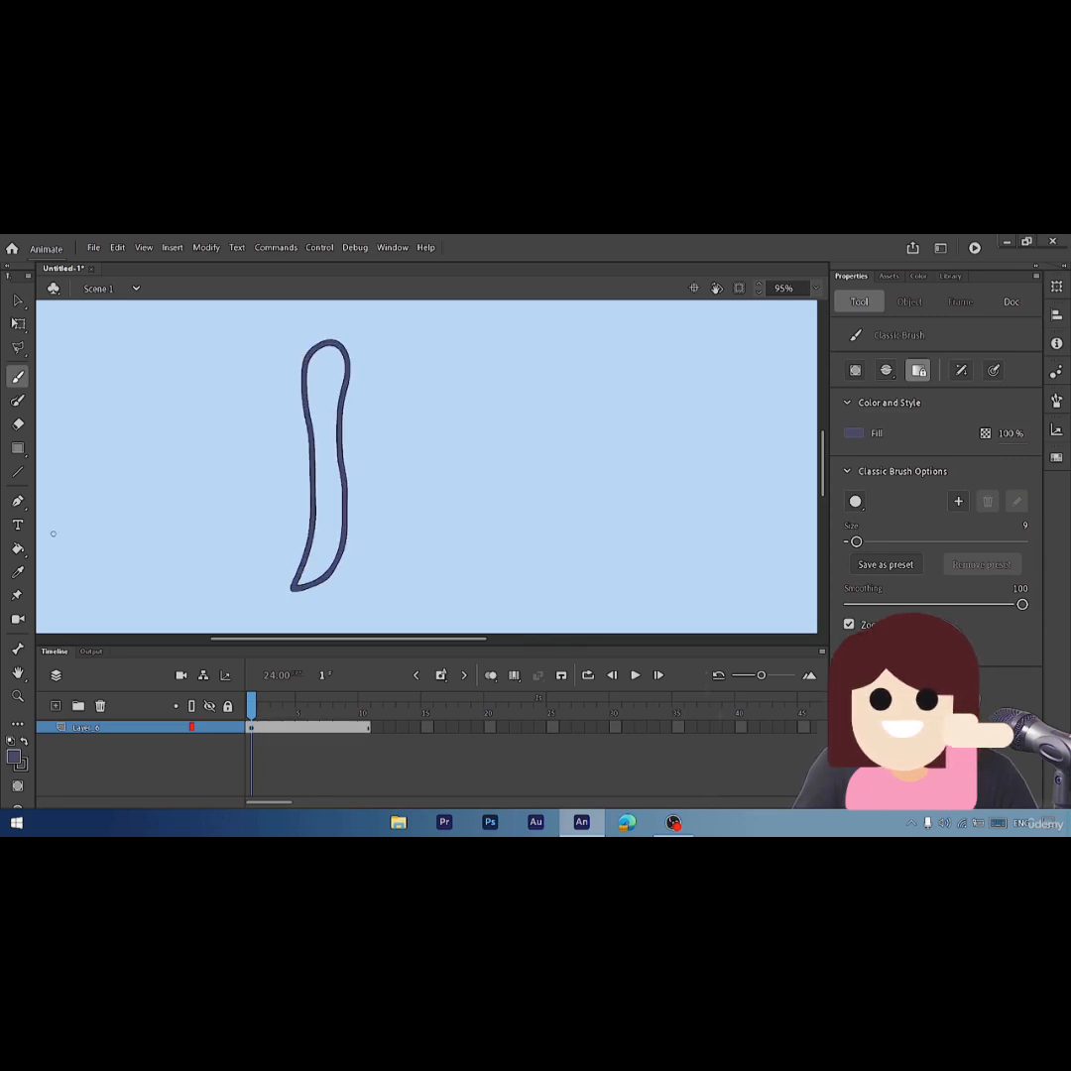
click(18, 548)
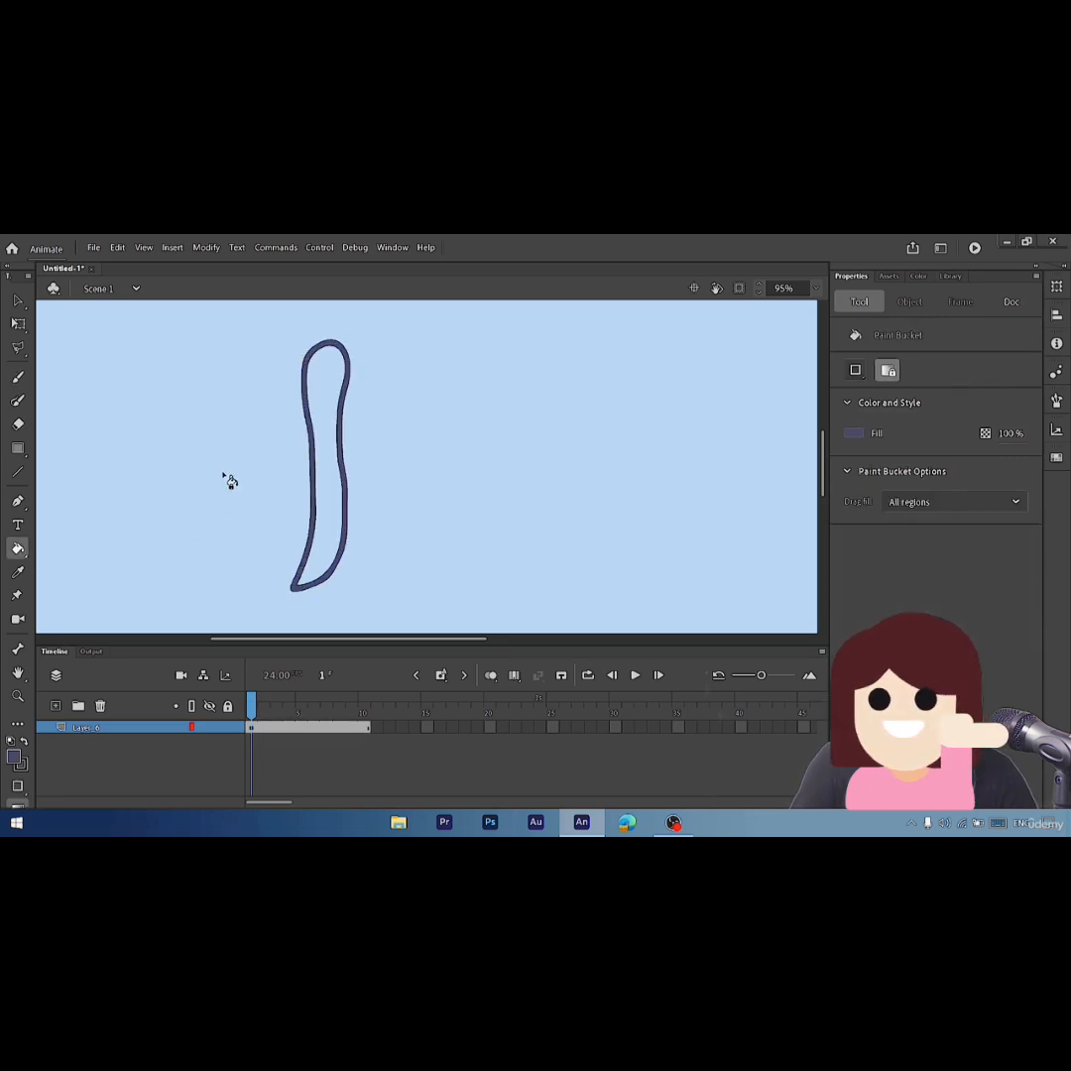
click(331, 412)
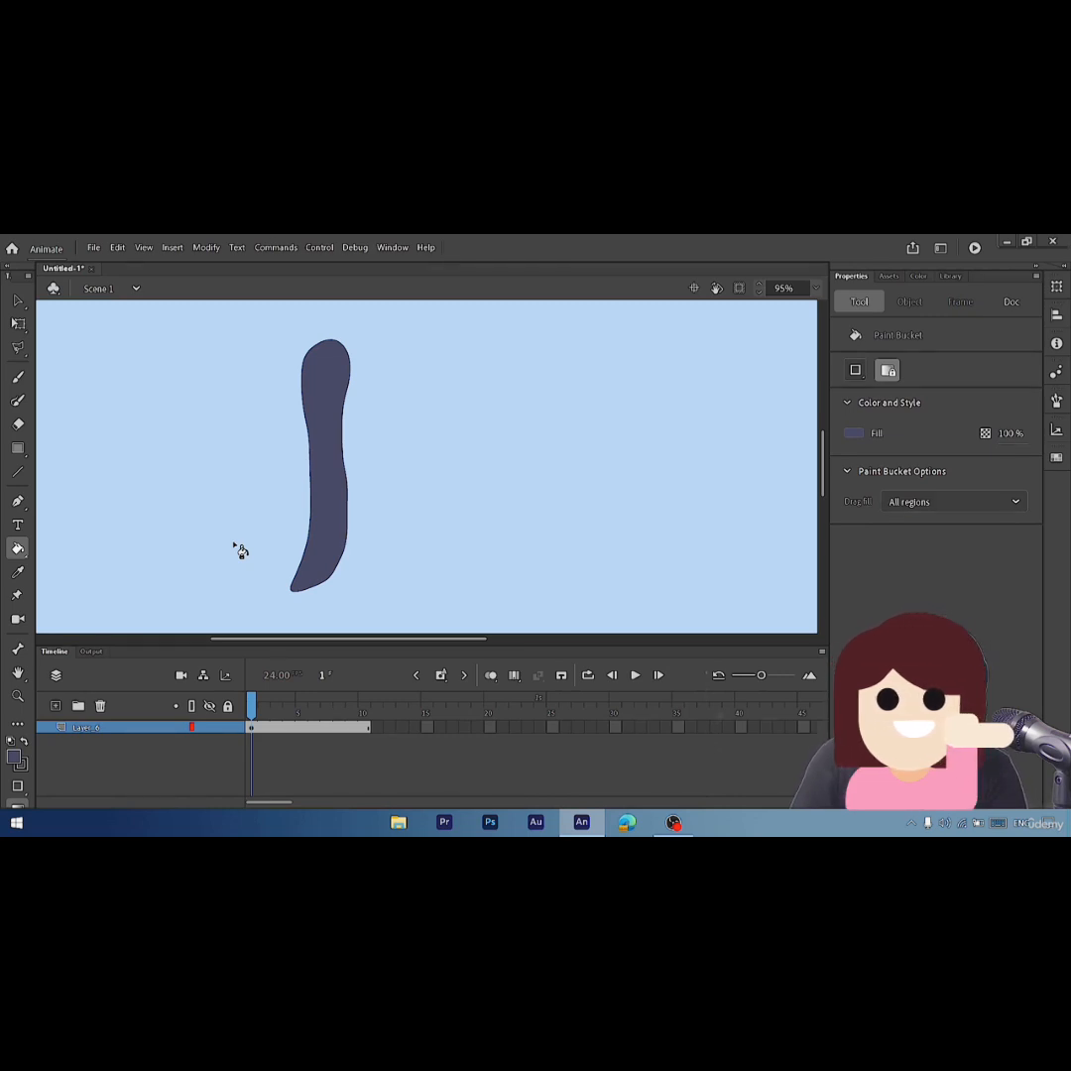
- Add a chain of two bones to the limb shape with the Bone tool, from its upper end through the middle to its lower tip
click(17, 647)
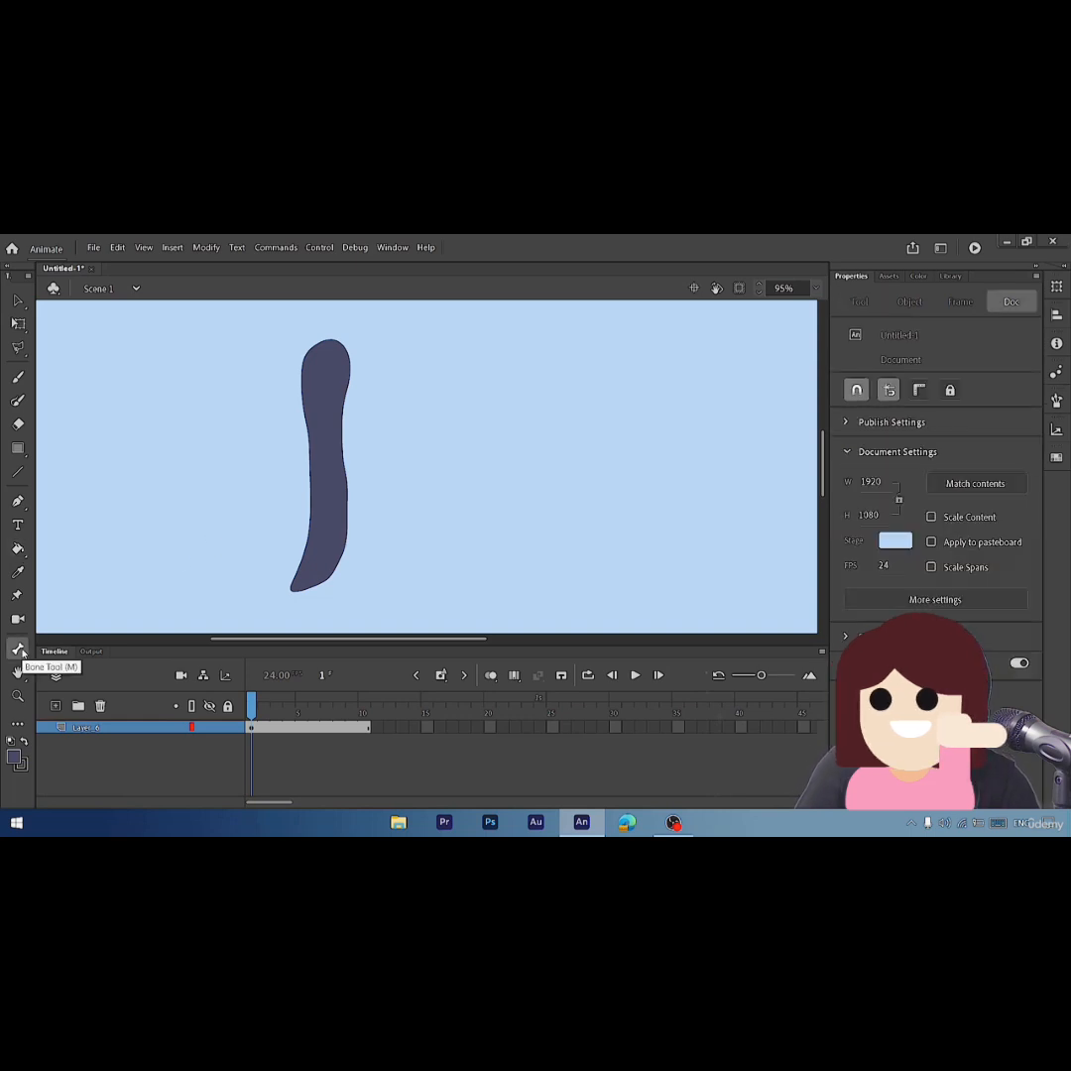
click(329, 357)
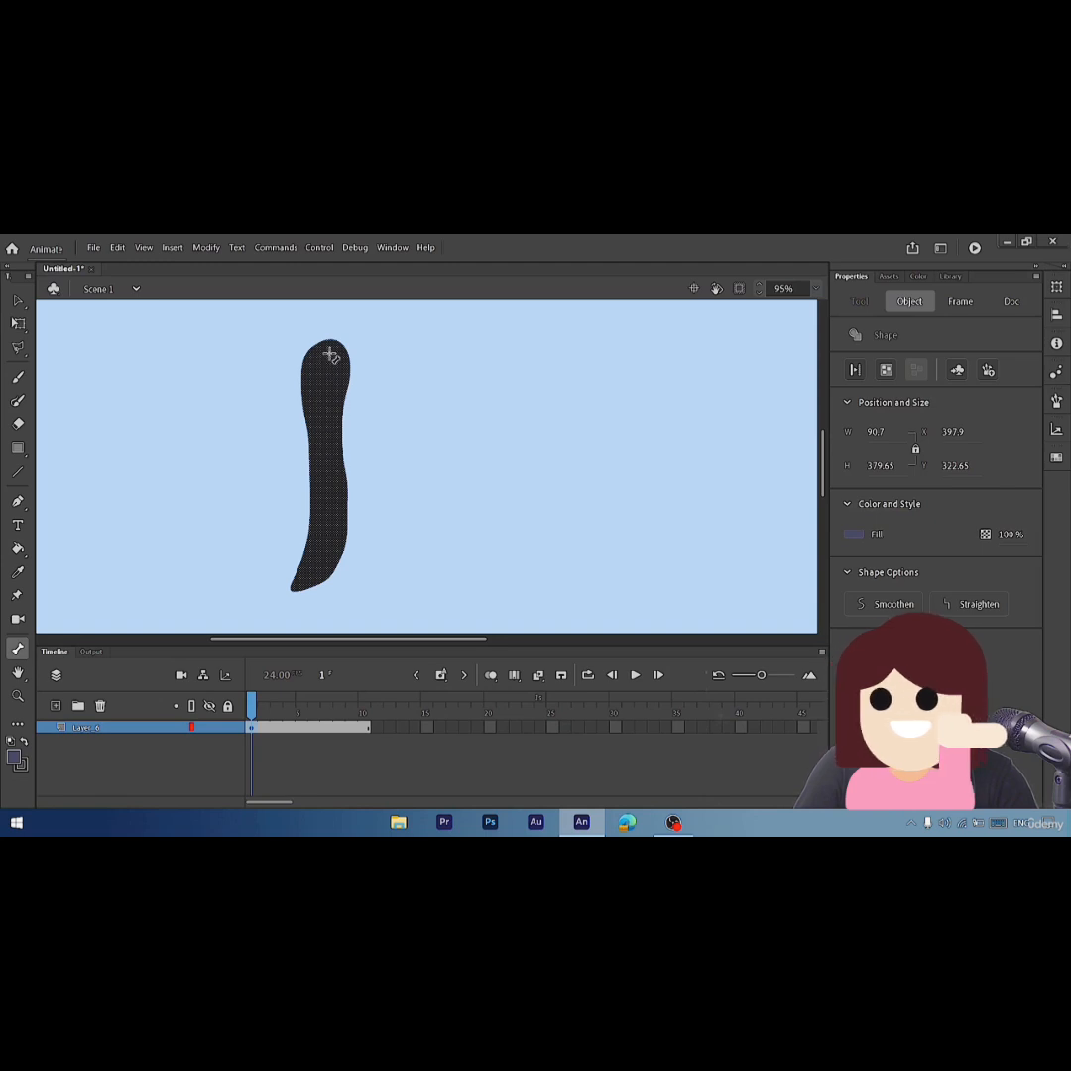
drag(327, 353, 312, 571)
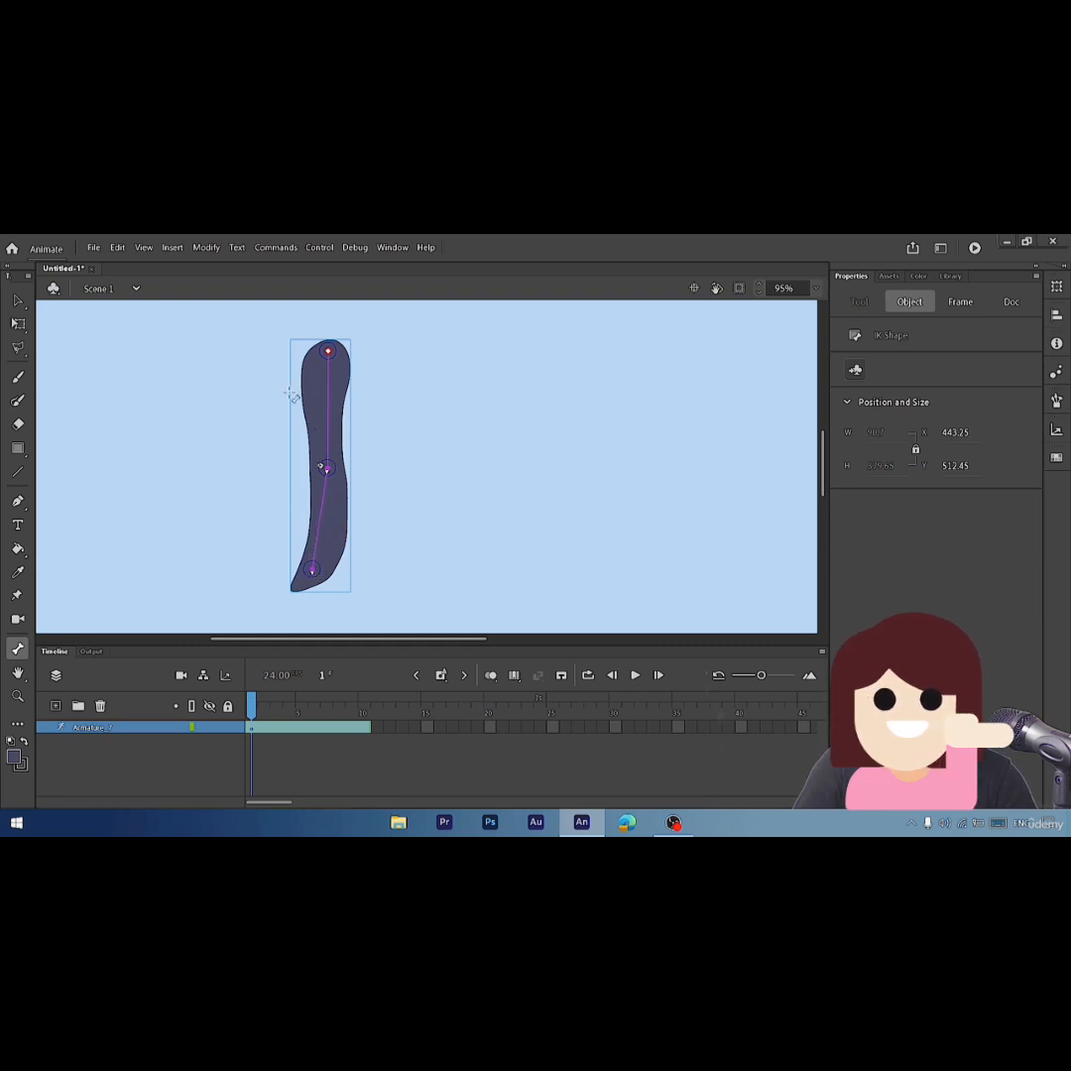
- At frame 3, pose the armature with its lower bone swung to the right
click(18, 301)
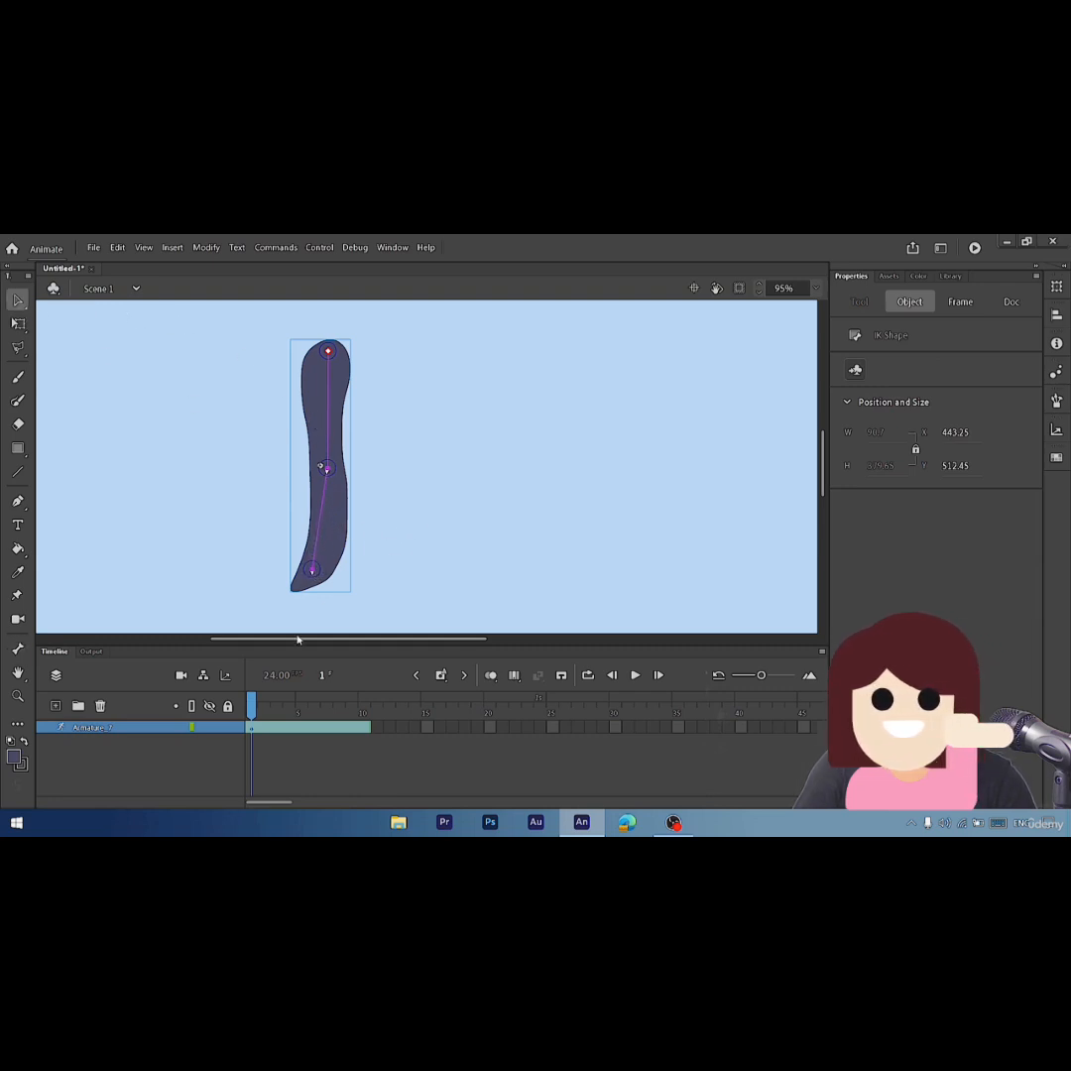
drag(256, 710, 276, 714)
click(276, 729)
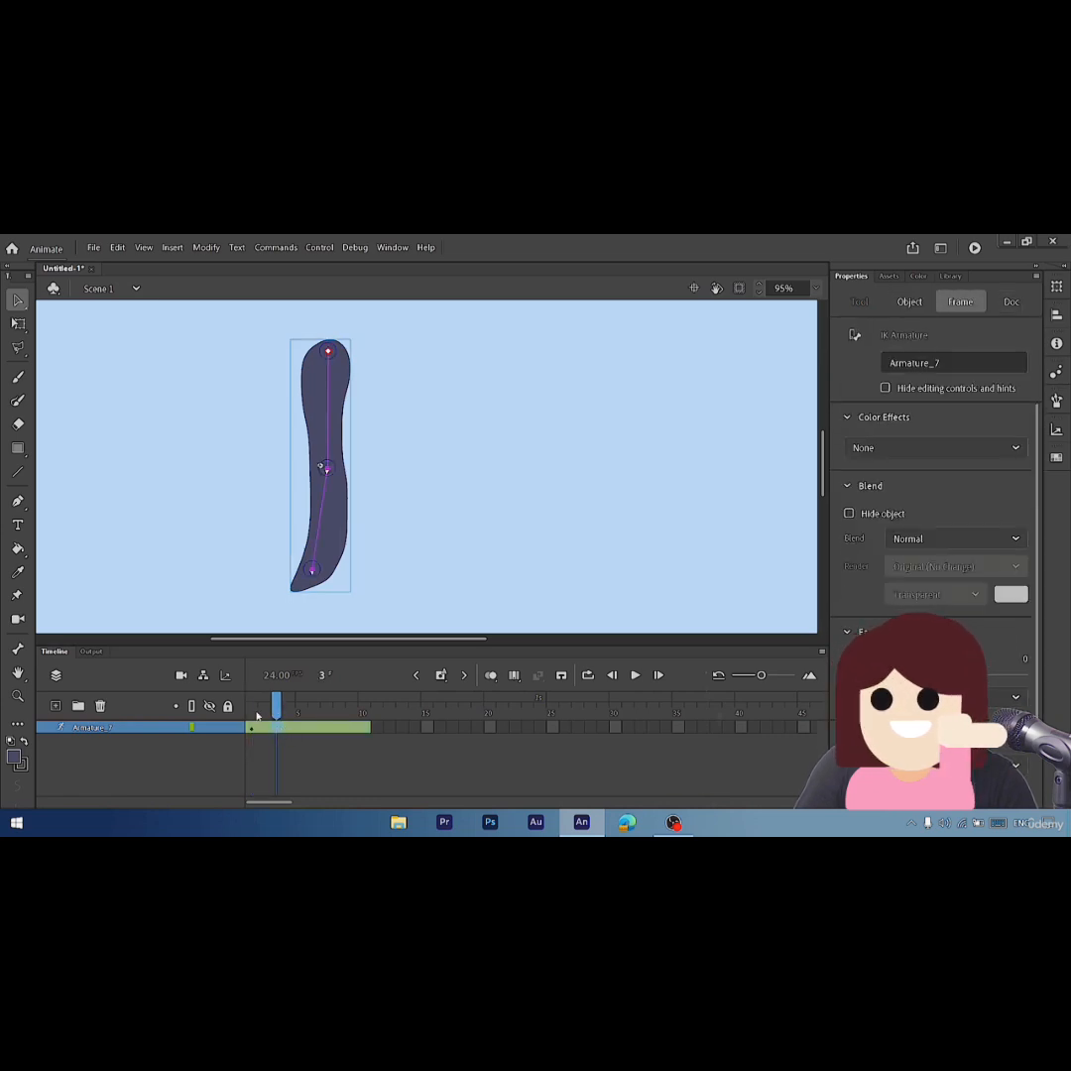
drag(313, 572, 377, 562)
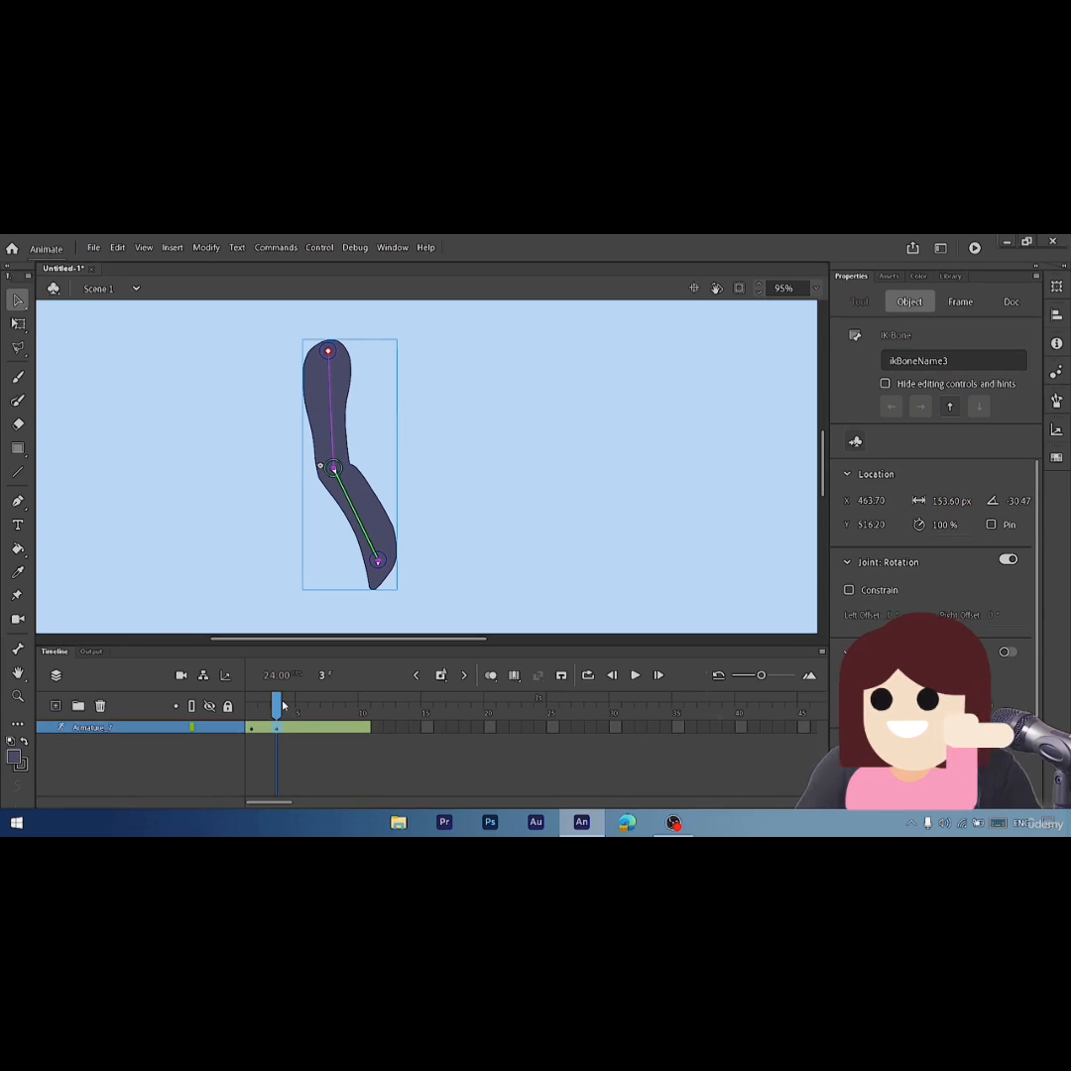
- At frame 6, pose the armature with the upper bone tilted slightly and the lower bone raised further to the right
click(293, 707)
drag(294, 707, 302, 708)
click(301, 729)
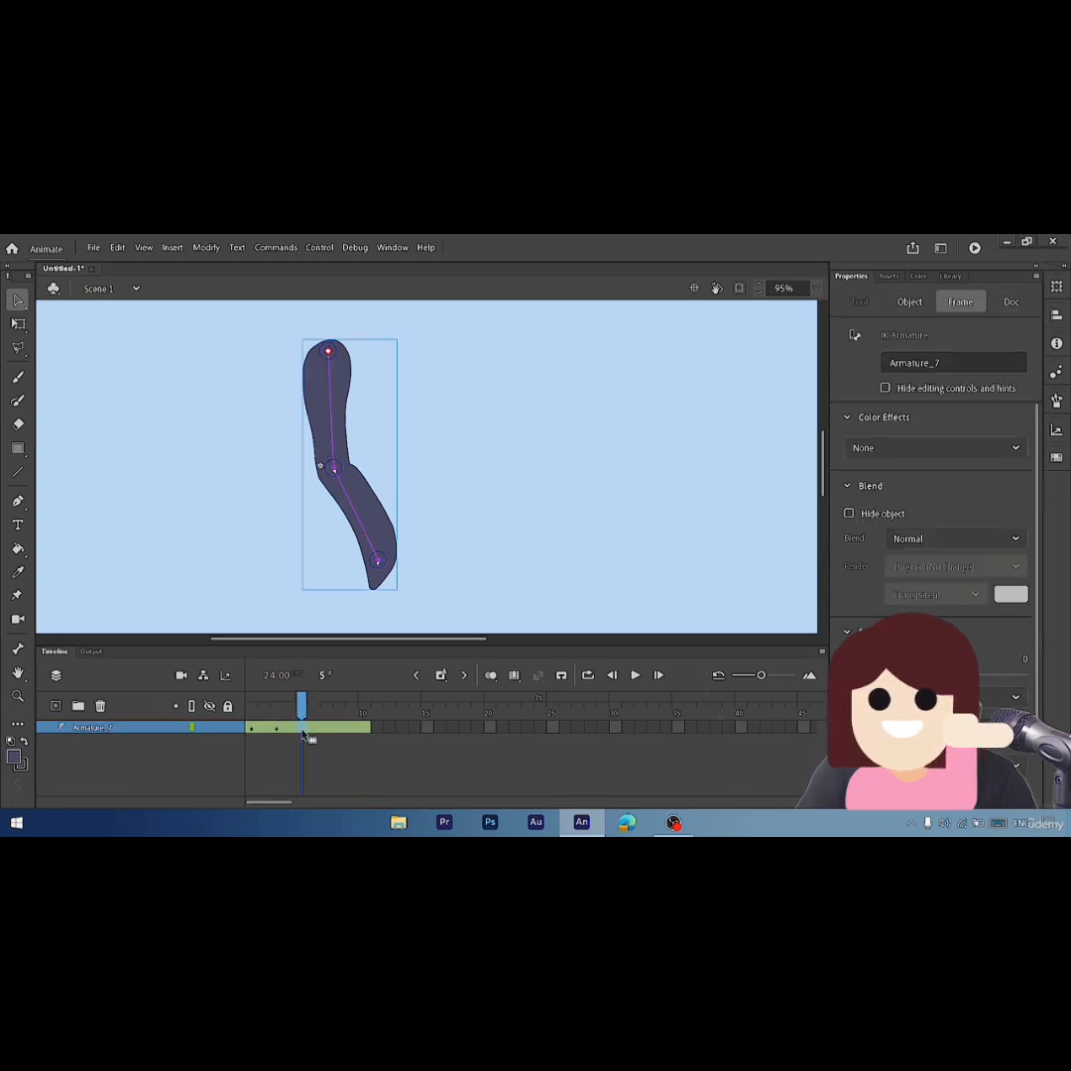
drag(304, 713, 313, 713)
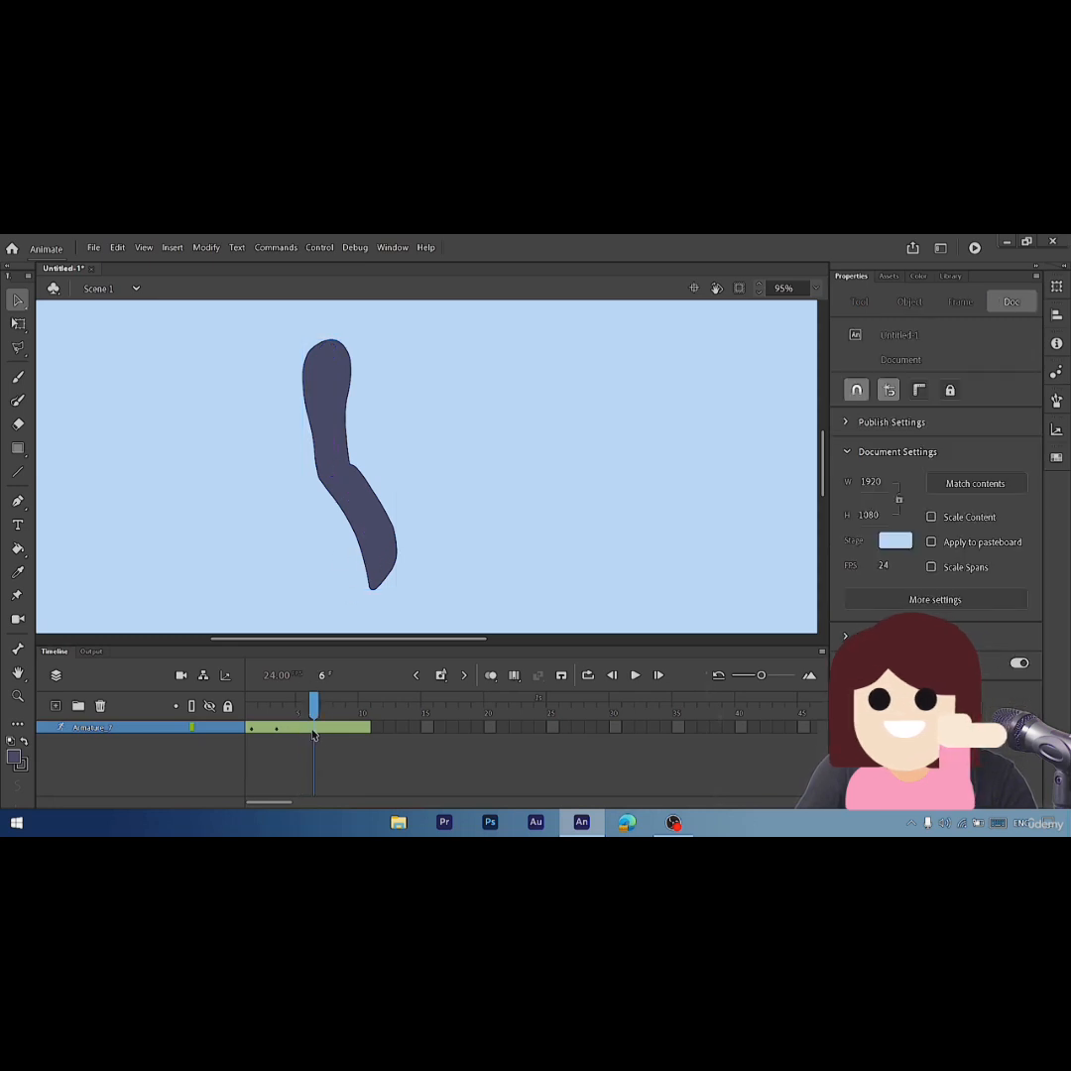
click(316, 734)
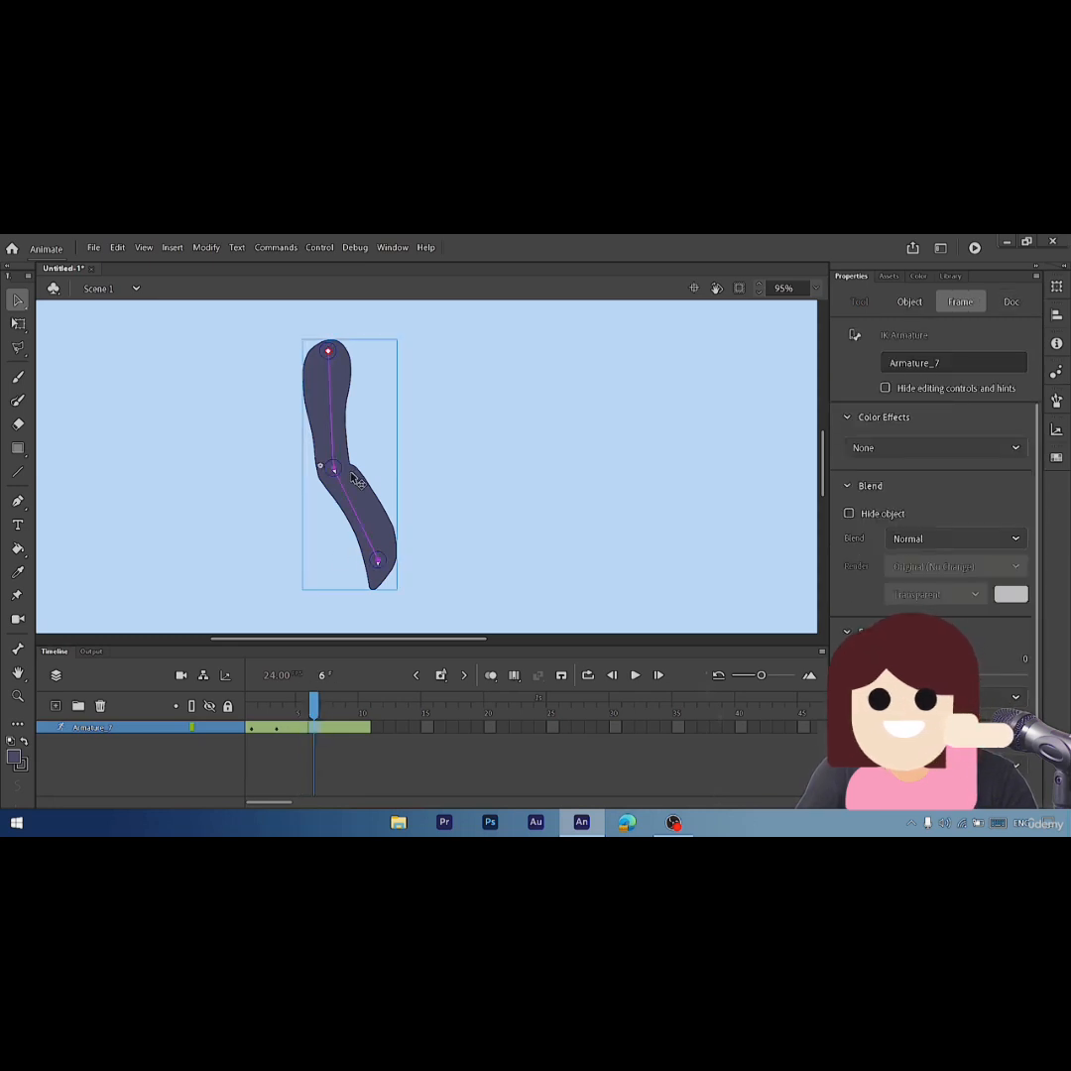
right_click(317, 727)
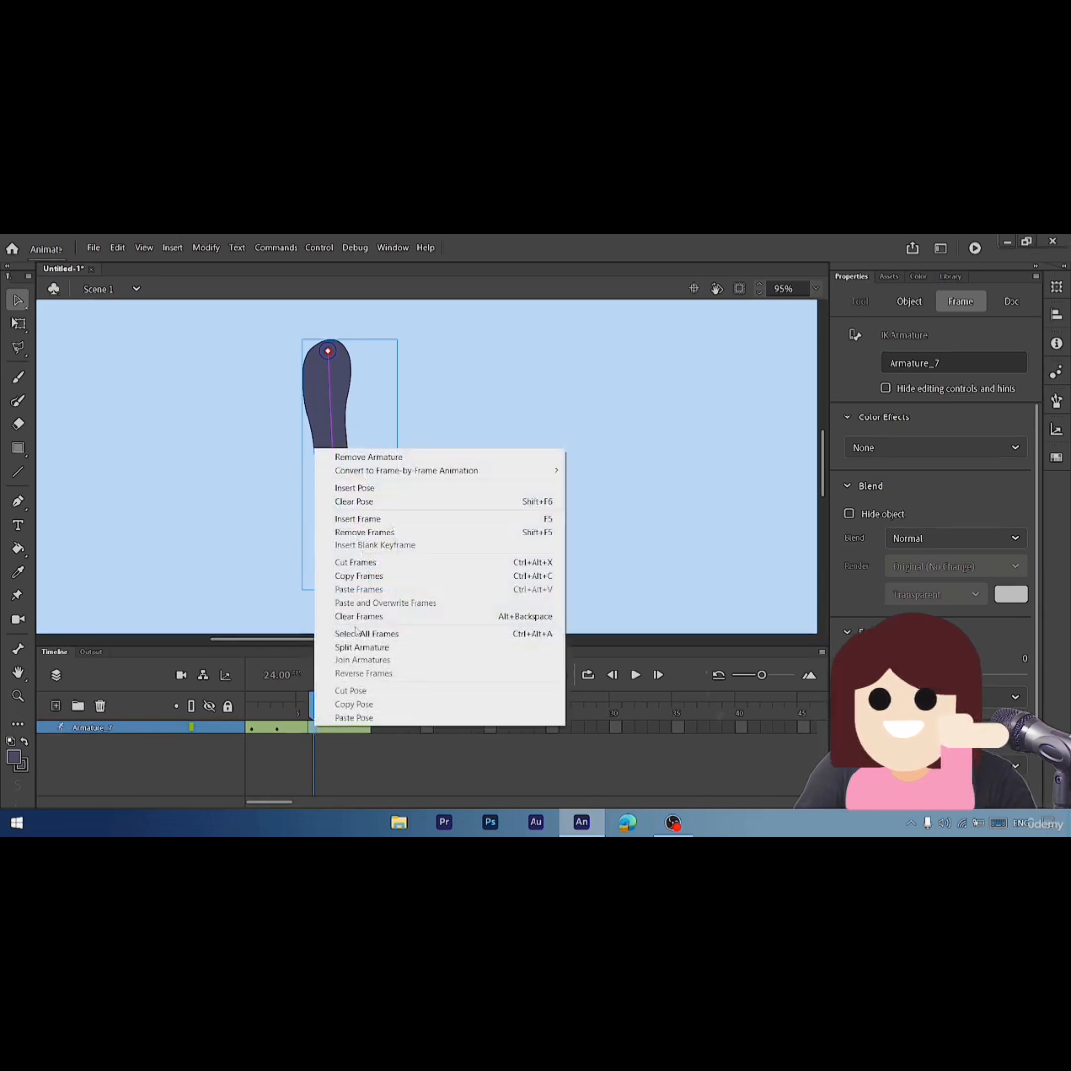
click(405, 518)
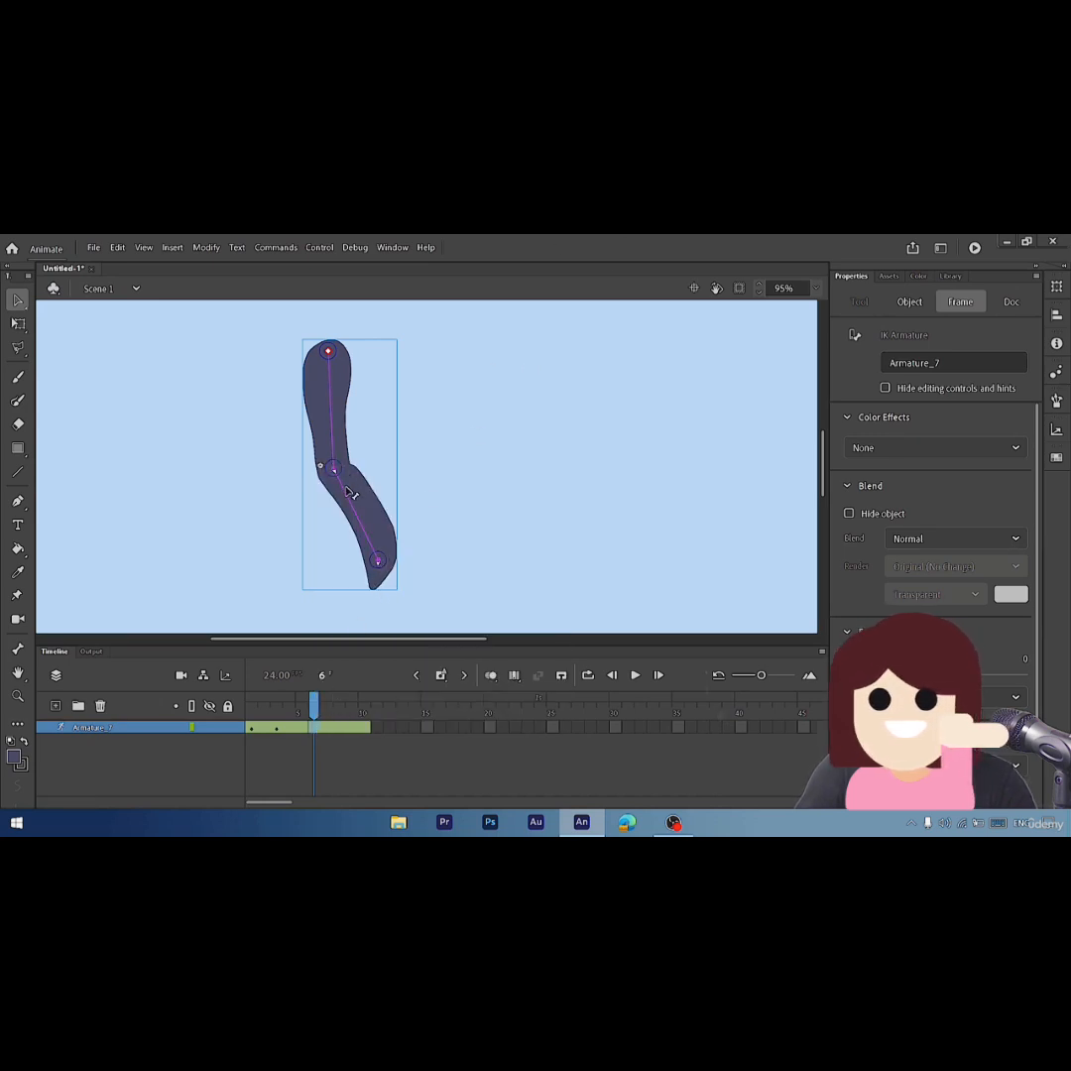
mouse_move(349, 492)
mouse_down()
mouse_move(420, 540)
mouse_move(335, 464)
mouse_move(353, 467)
mouse_up()
- At frame 9, pose the armature with its lower bone swung back to the lower left
click(338, 728)
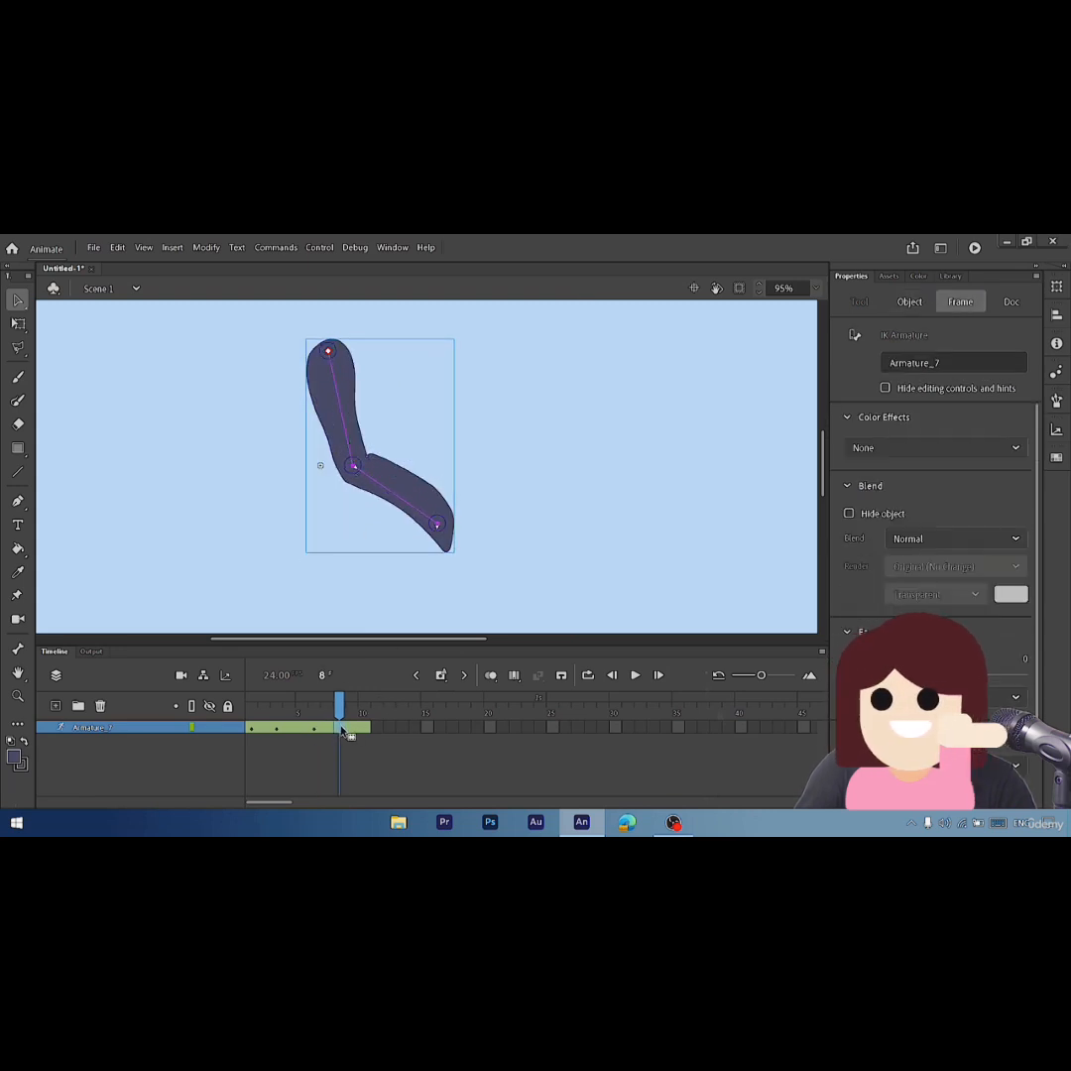
click(350, 729)
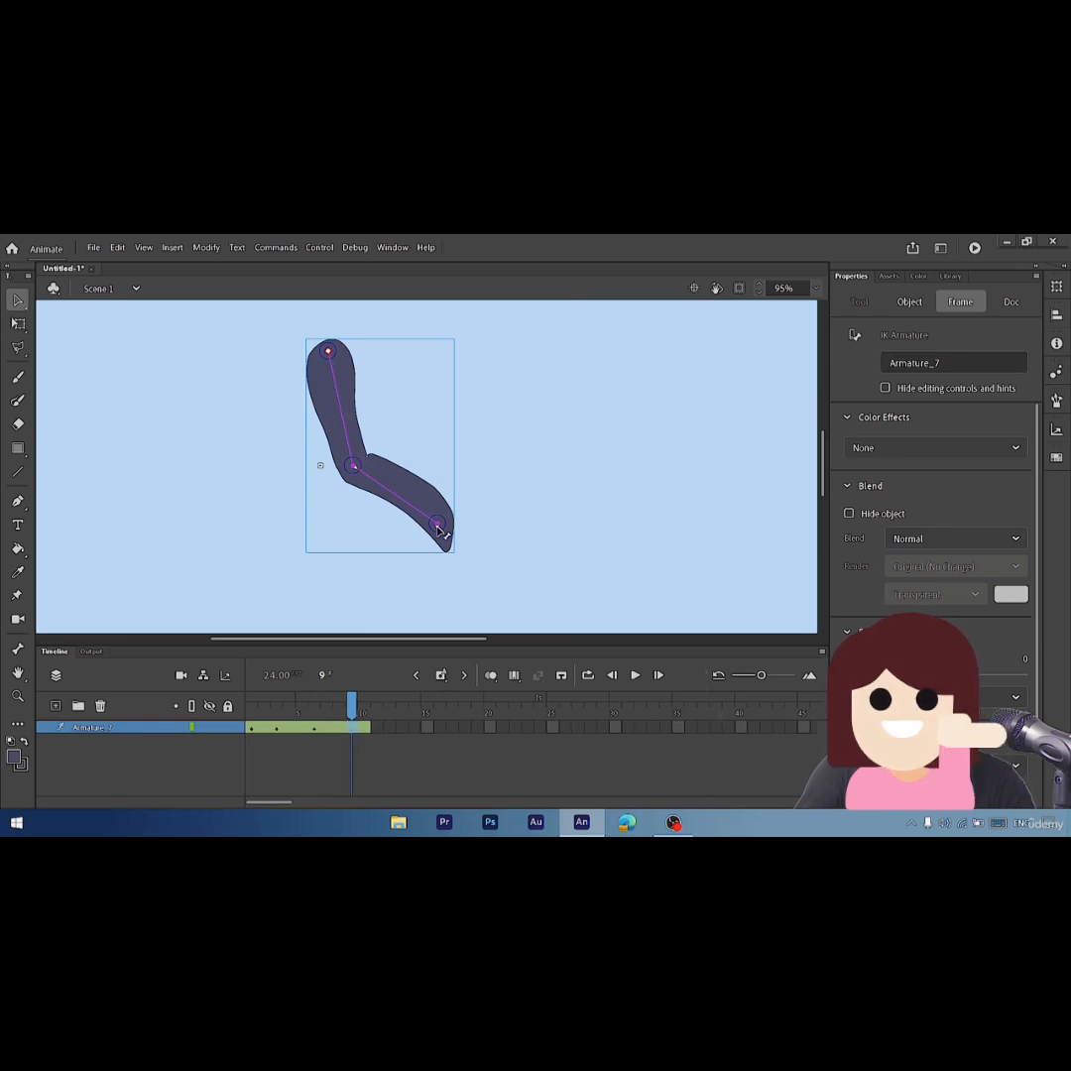
drag(437, 527, 283, 544)
- Remove frame 10 from the armature layer and scrub through the timeline to preview the limb's bending motion
click(367, 731)
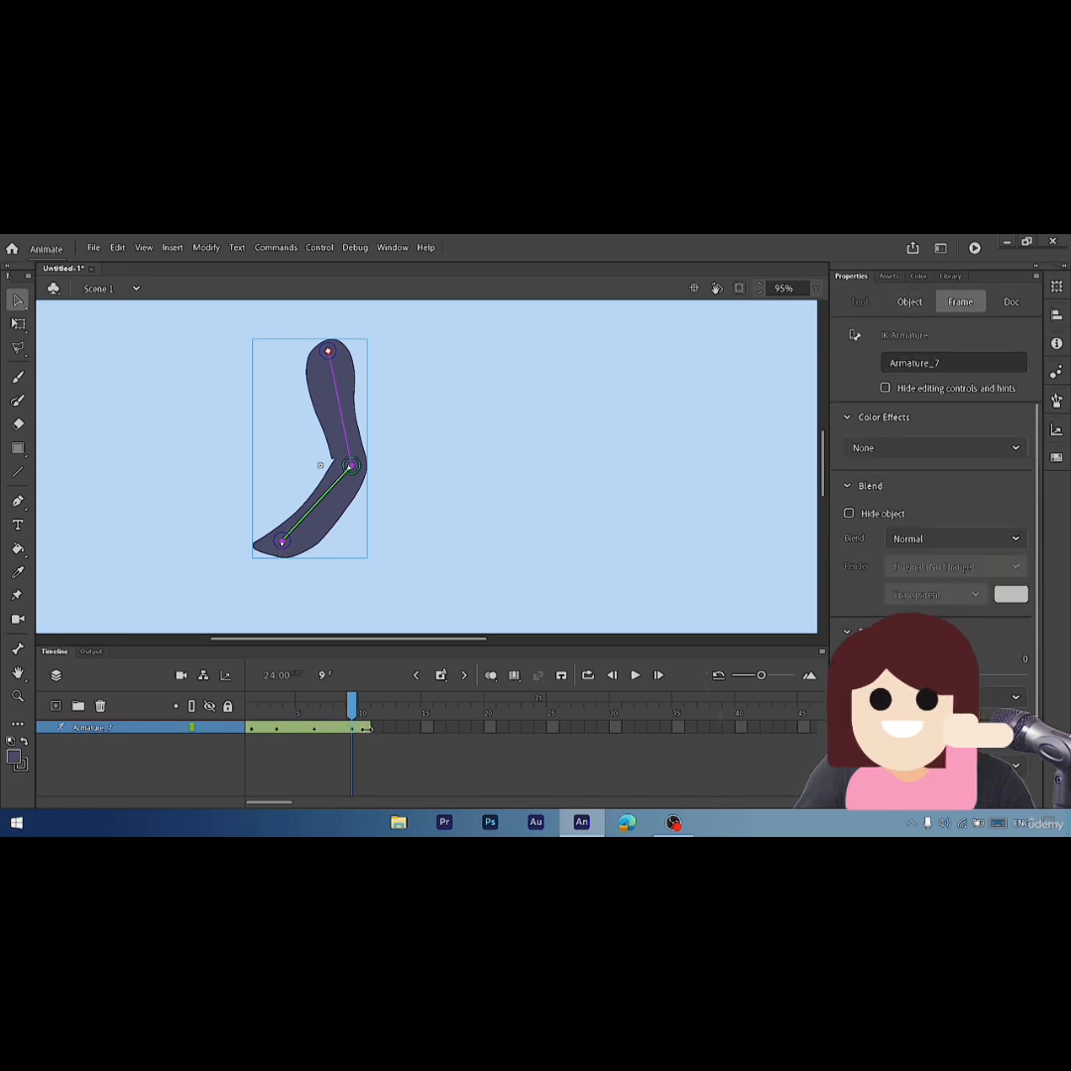
right_click(363, 730)
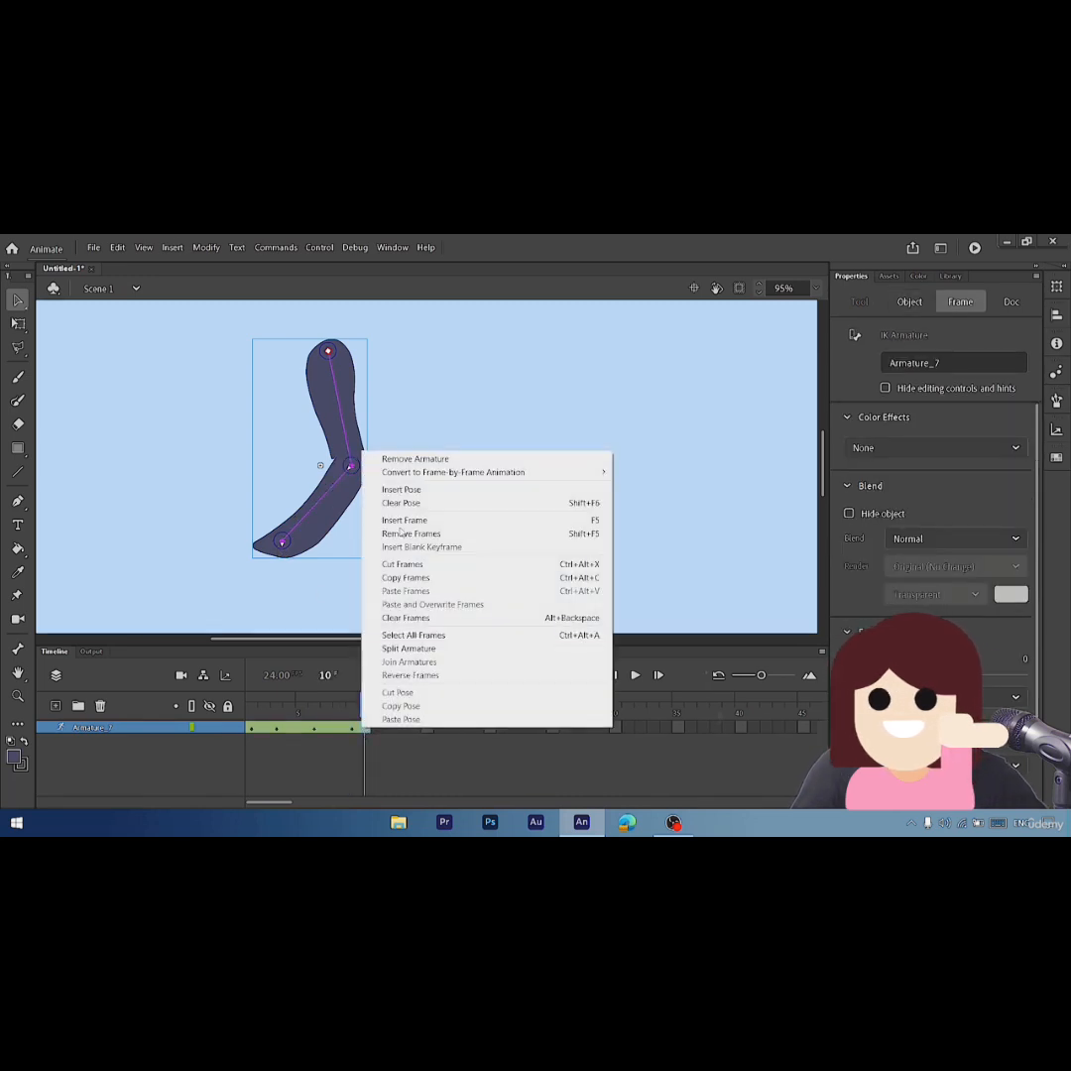
click(413, 537)
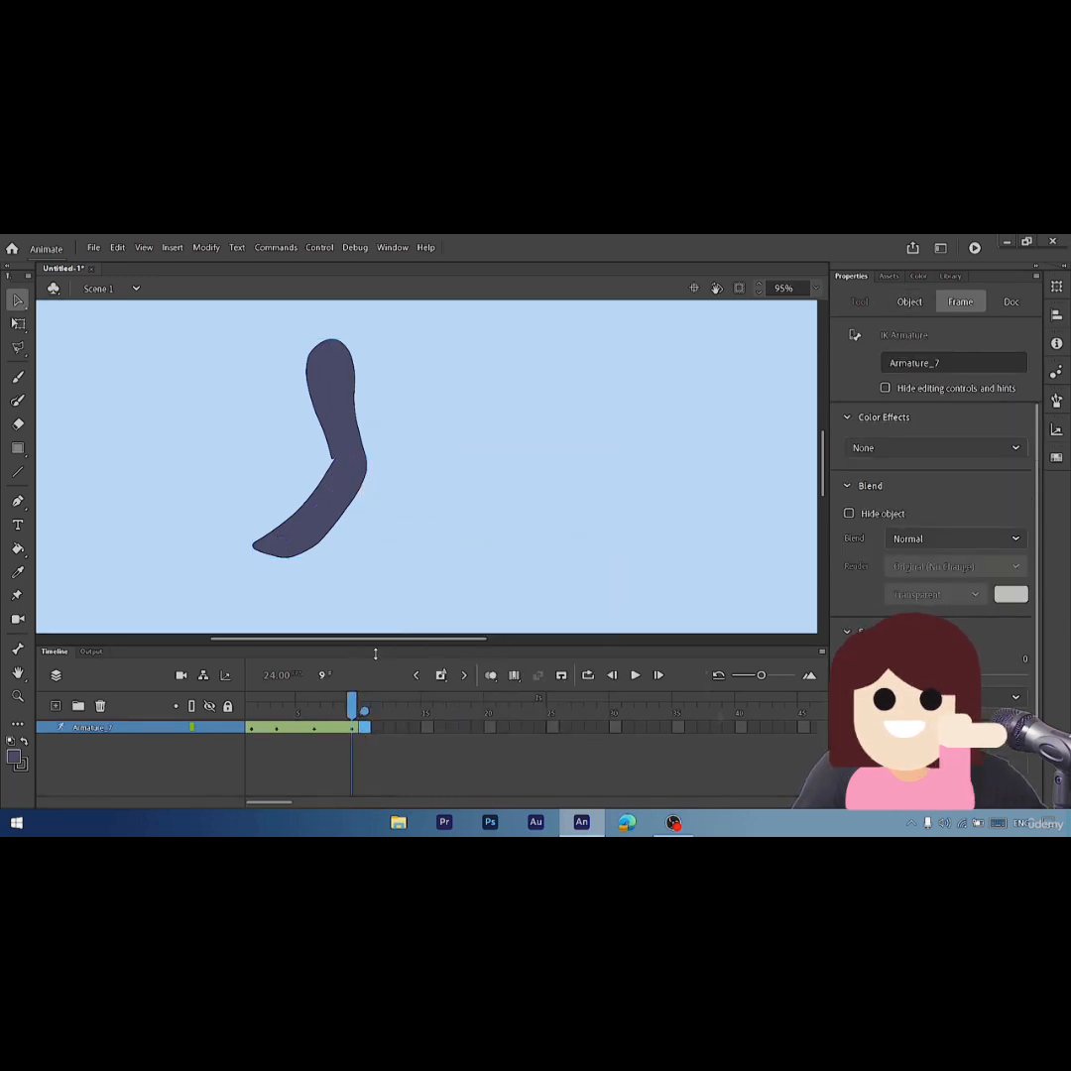
drag(354, 710, 324, 736)
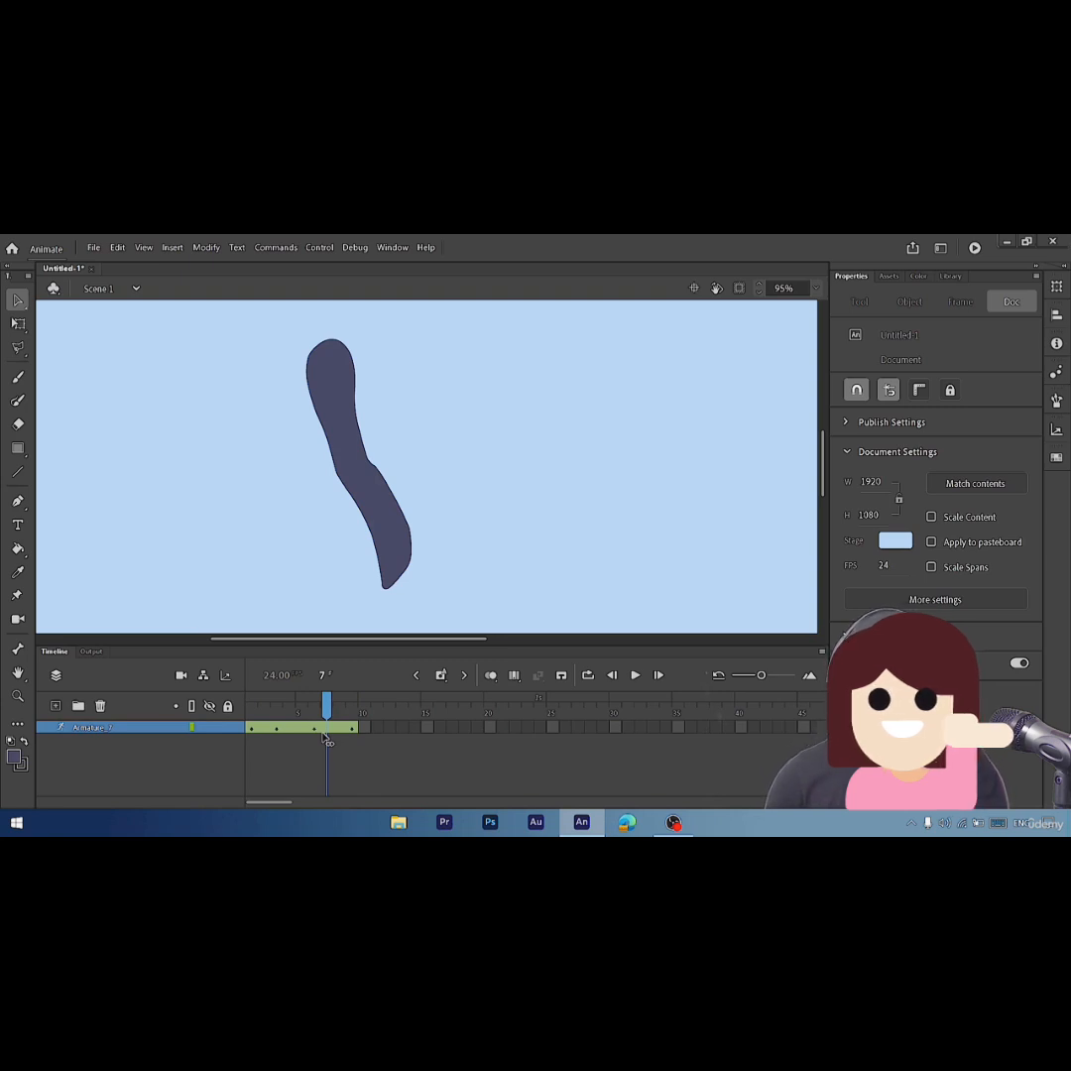
drag(323, 736, 332, 784)
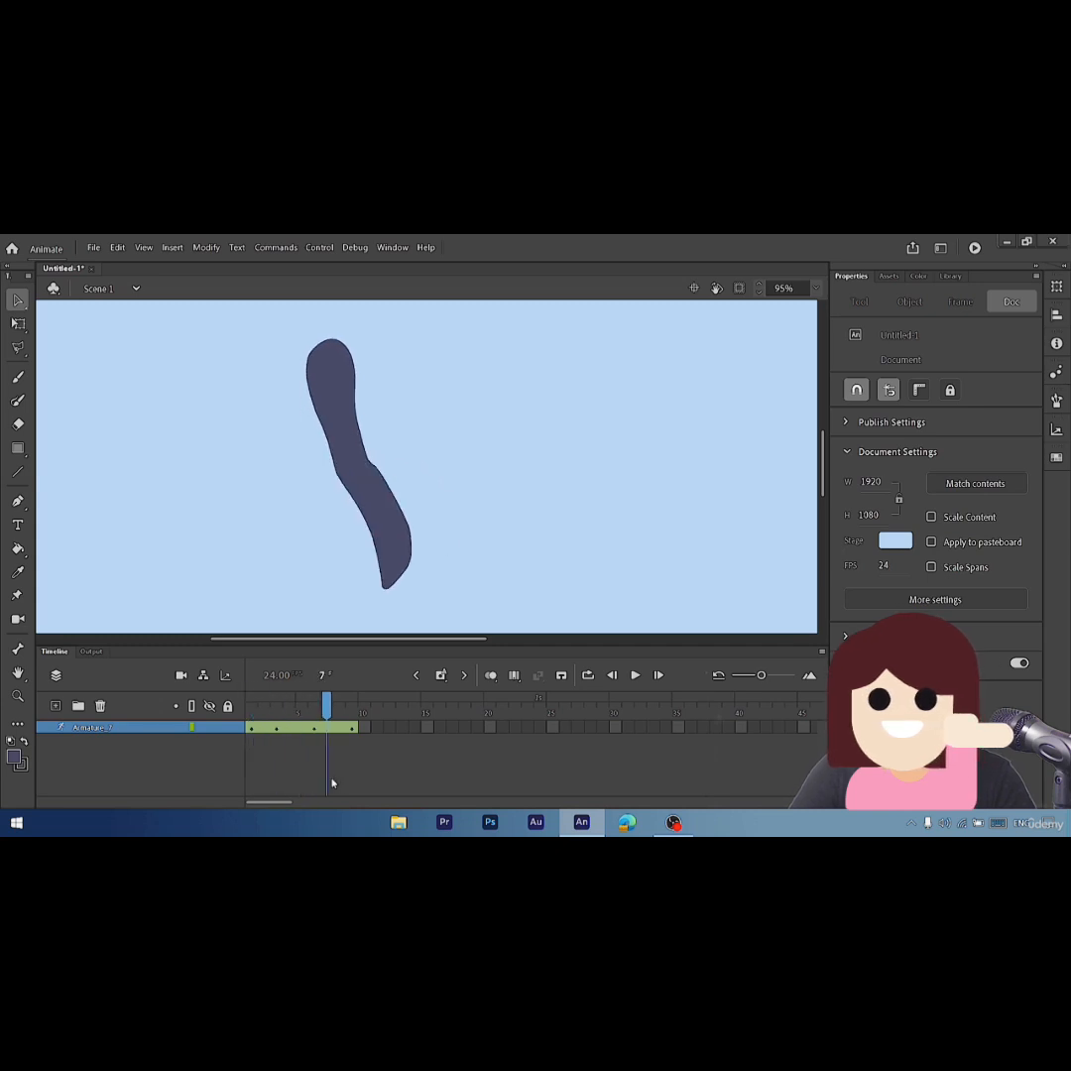
- Pan the stage with the Hand tool, and use the Zoom tool to magnify the limb to 382% and zoom back out to 191%
click(18, 674)
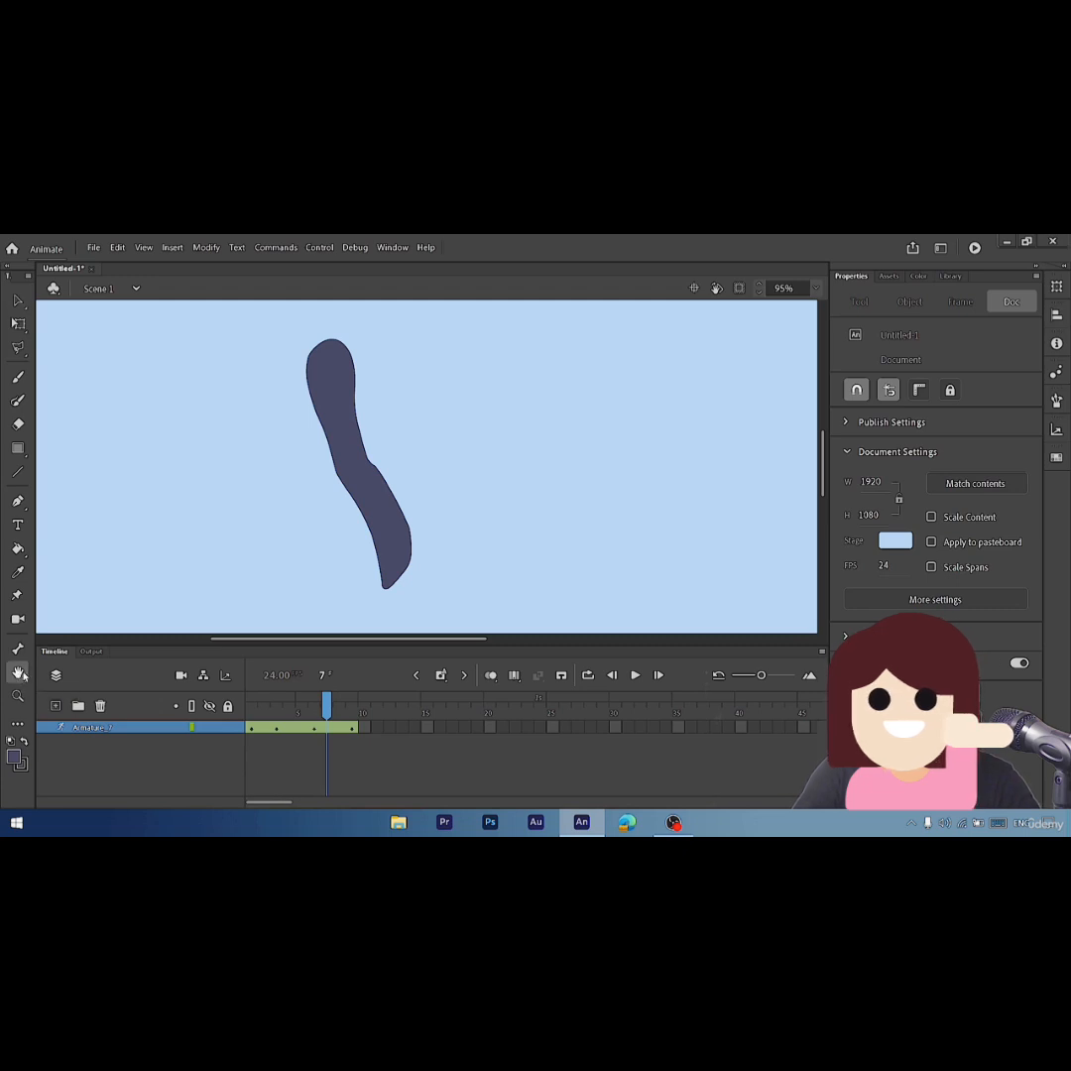
drag(464, 447, 538, 486)
drag(372, 389, 444, 473)
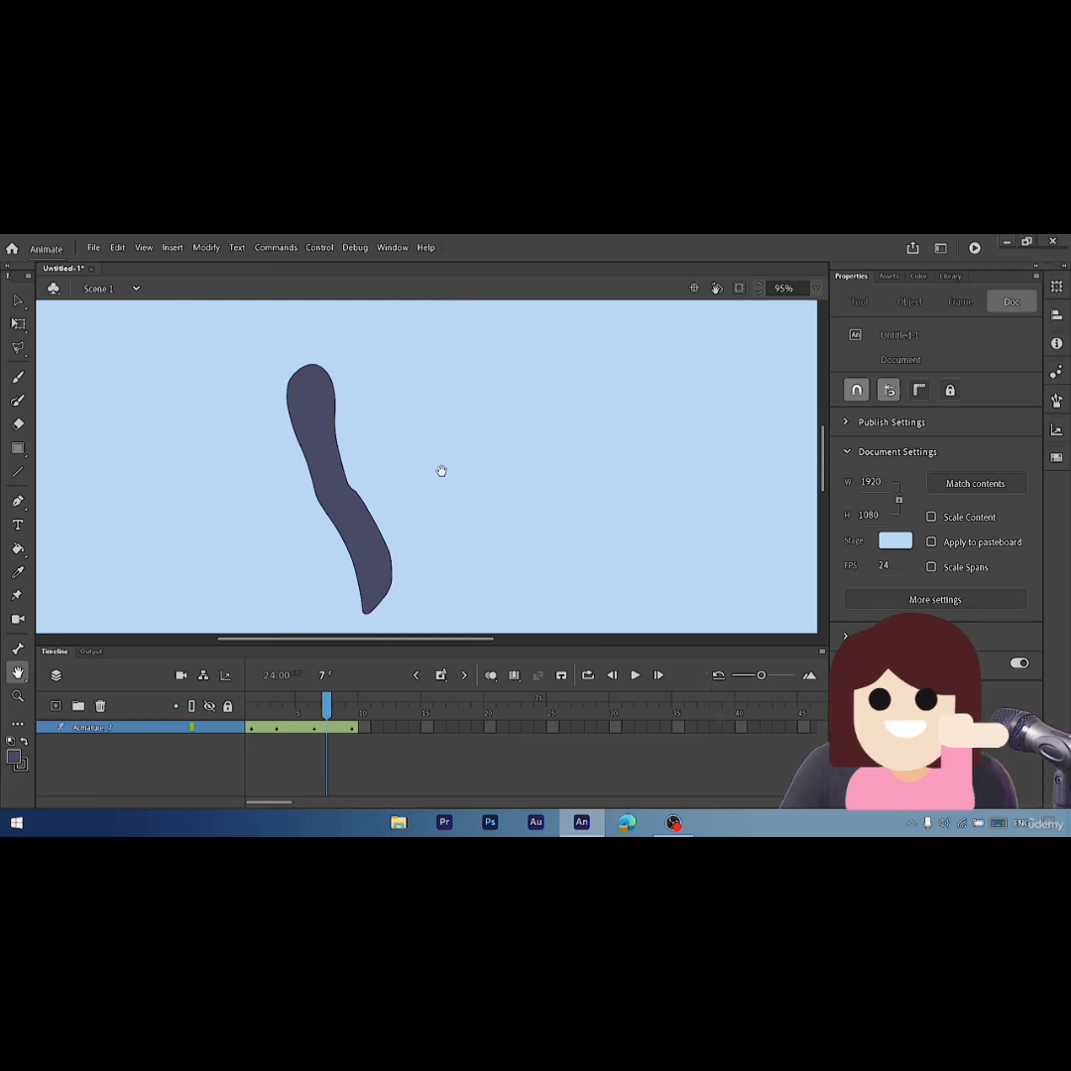
click(18, 696)
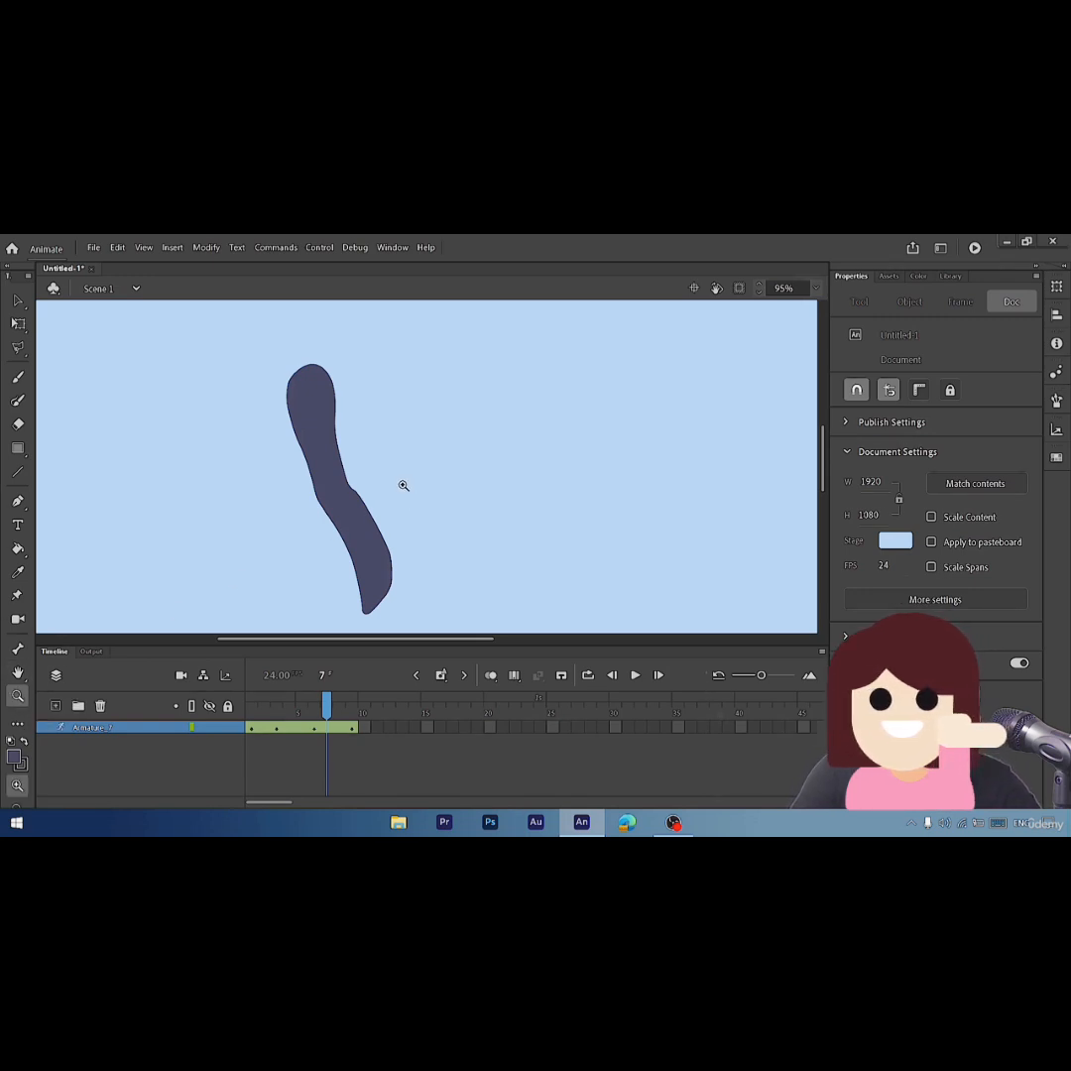
click(394, 477)
click(393, 477)
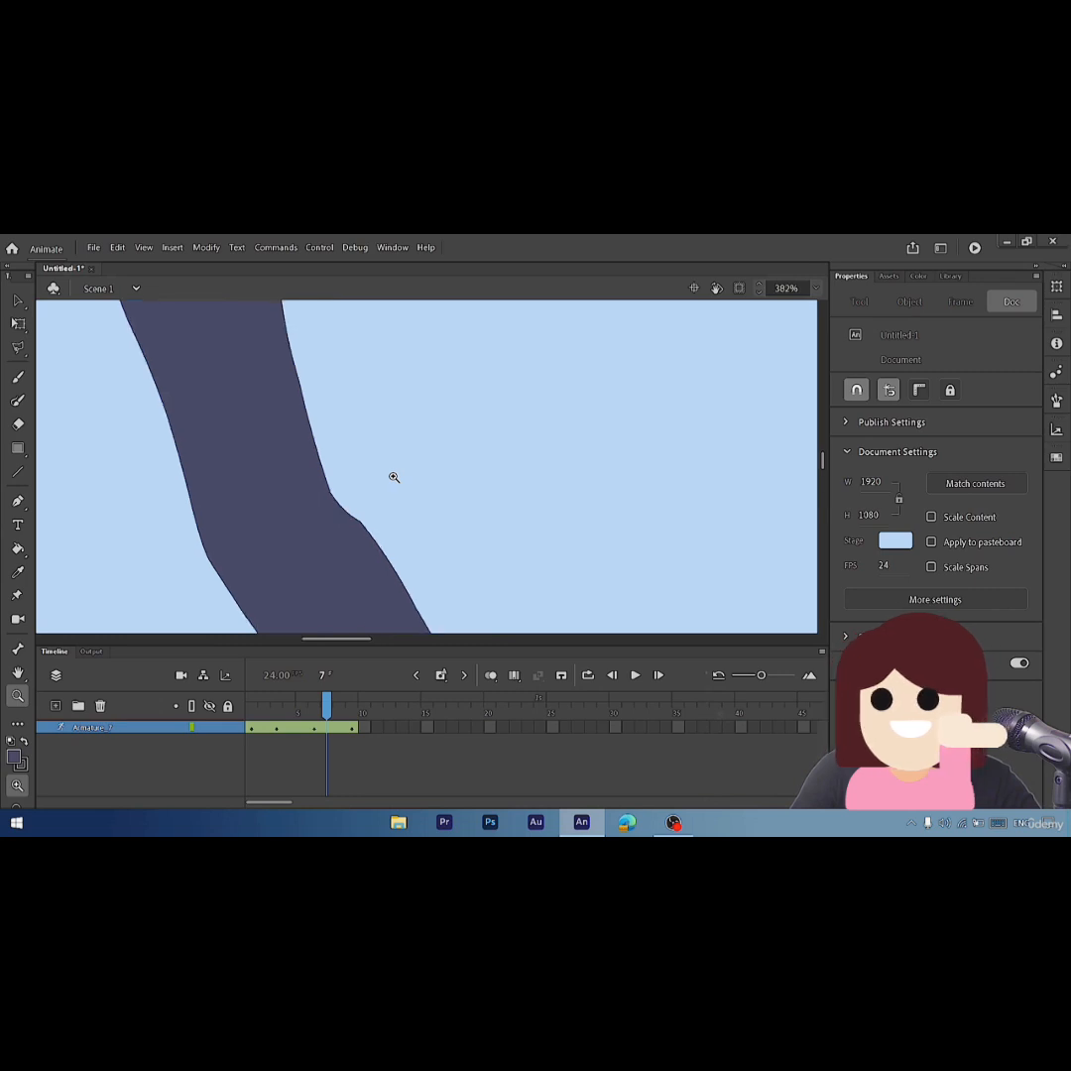
alt+click(393, 479)
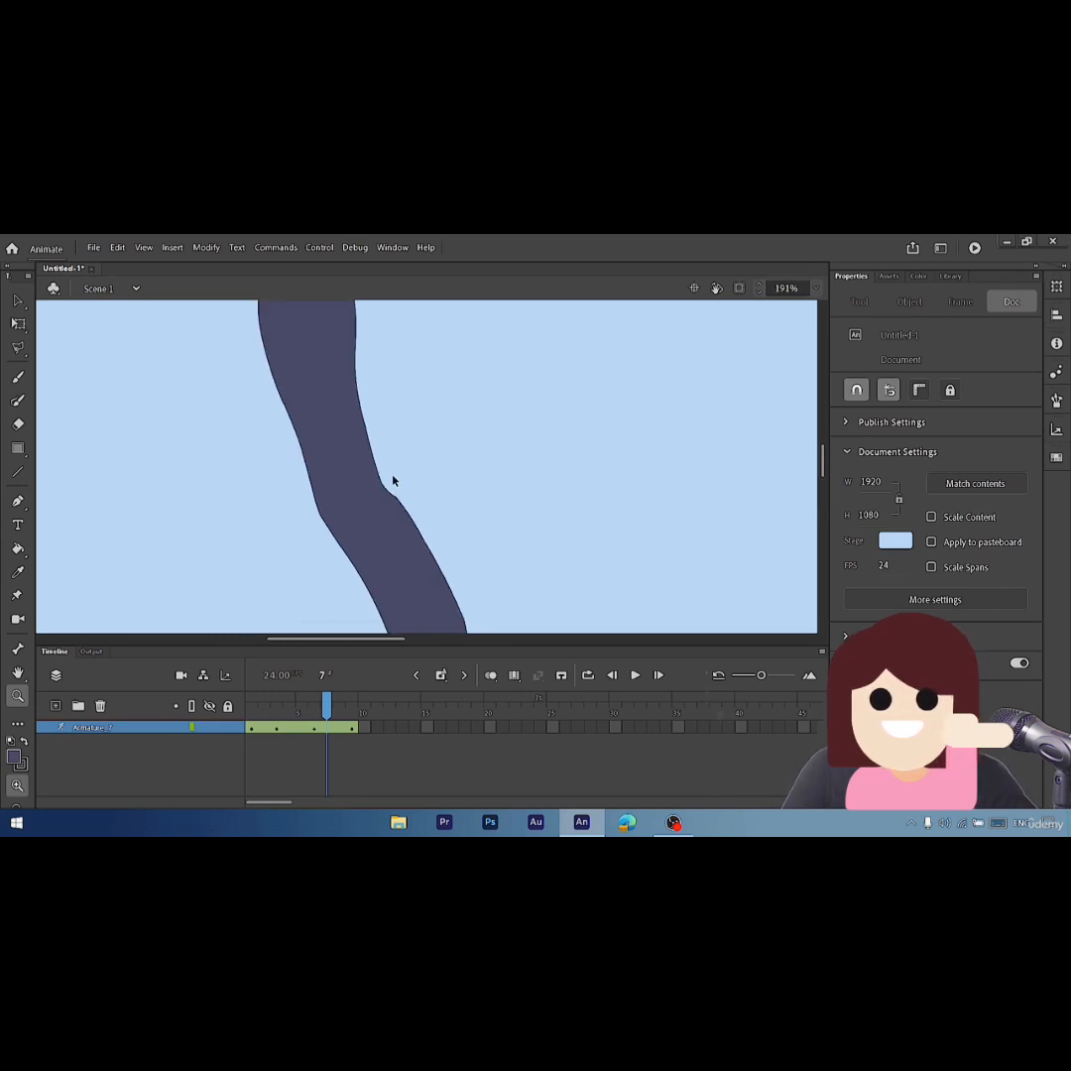
- Add the Pencil tool to the toolbar just below the Line tool, and move the playhead back to frame 1
alt+click(393, 479)
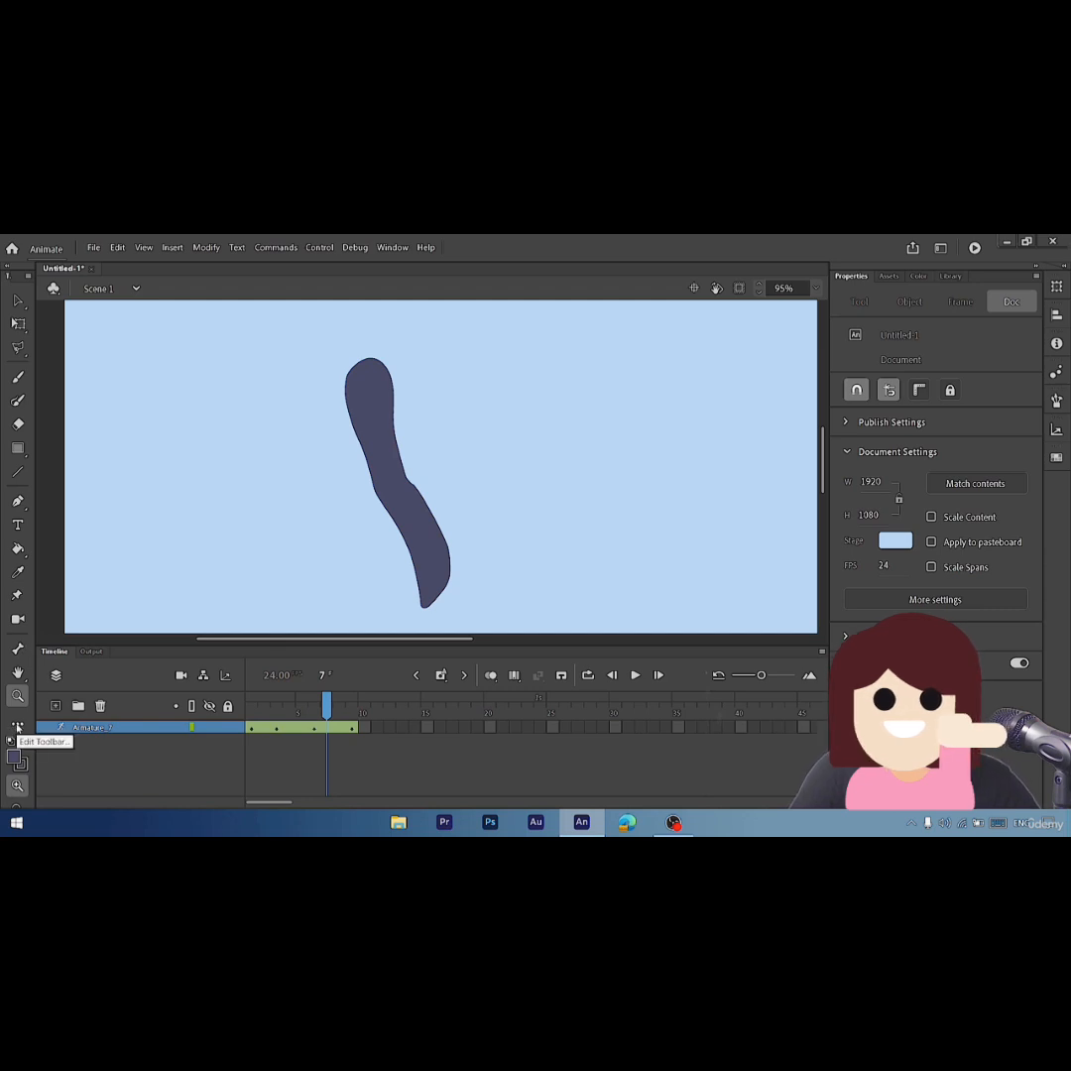
click(17, 727)
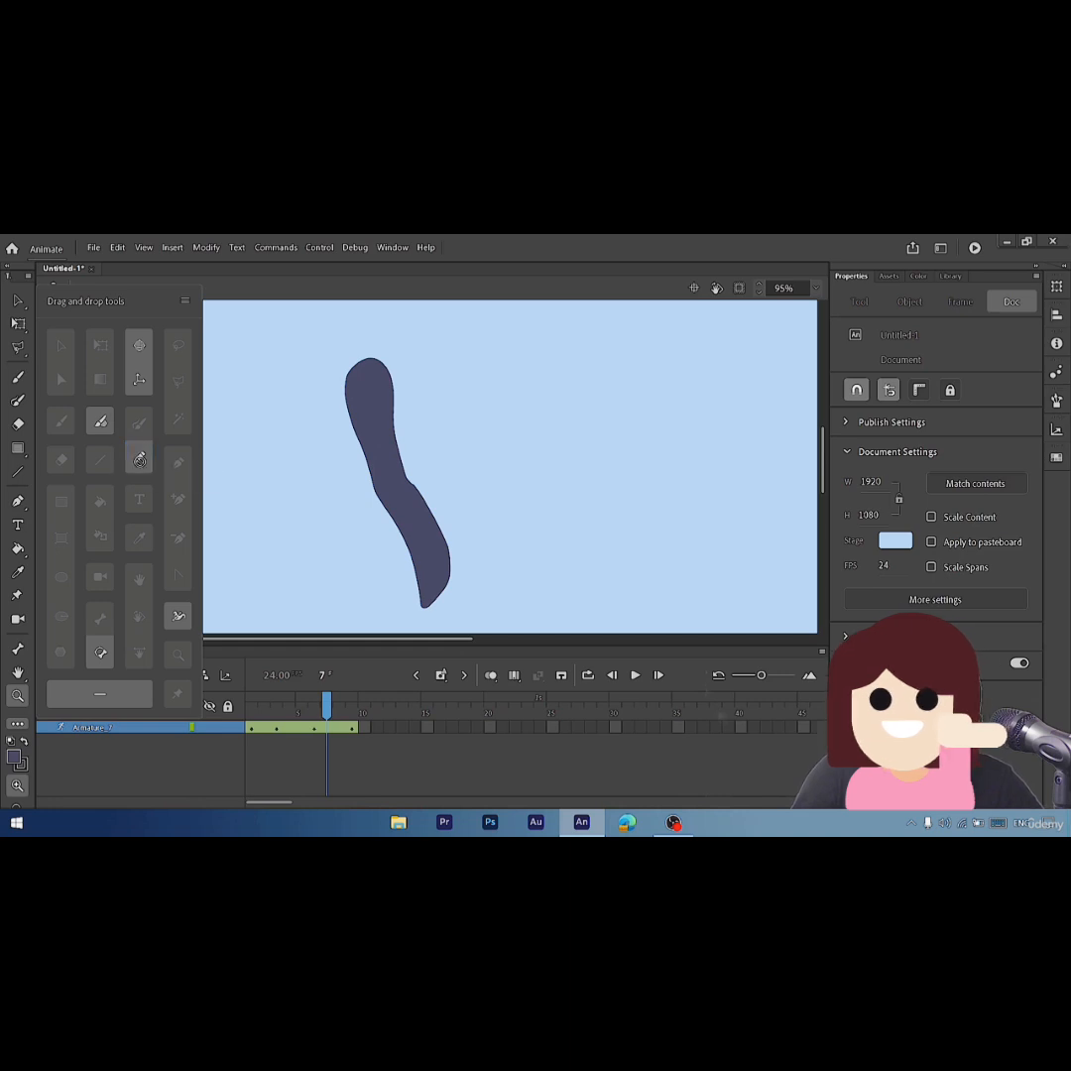
drag(139, 456, 18, 496)
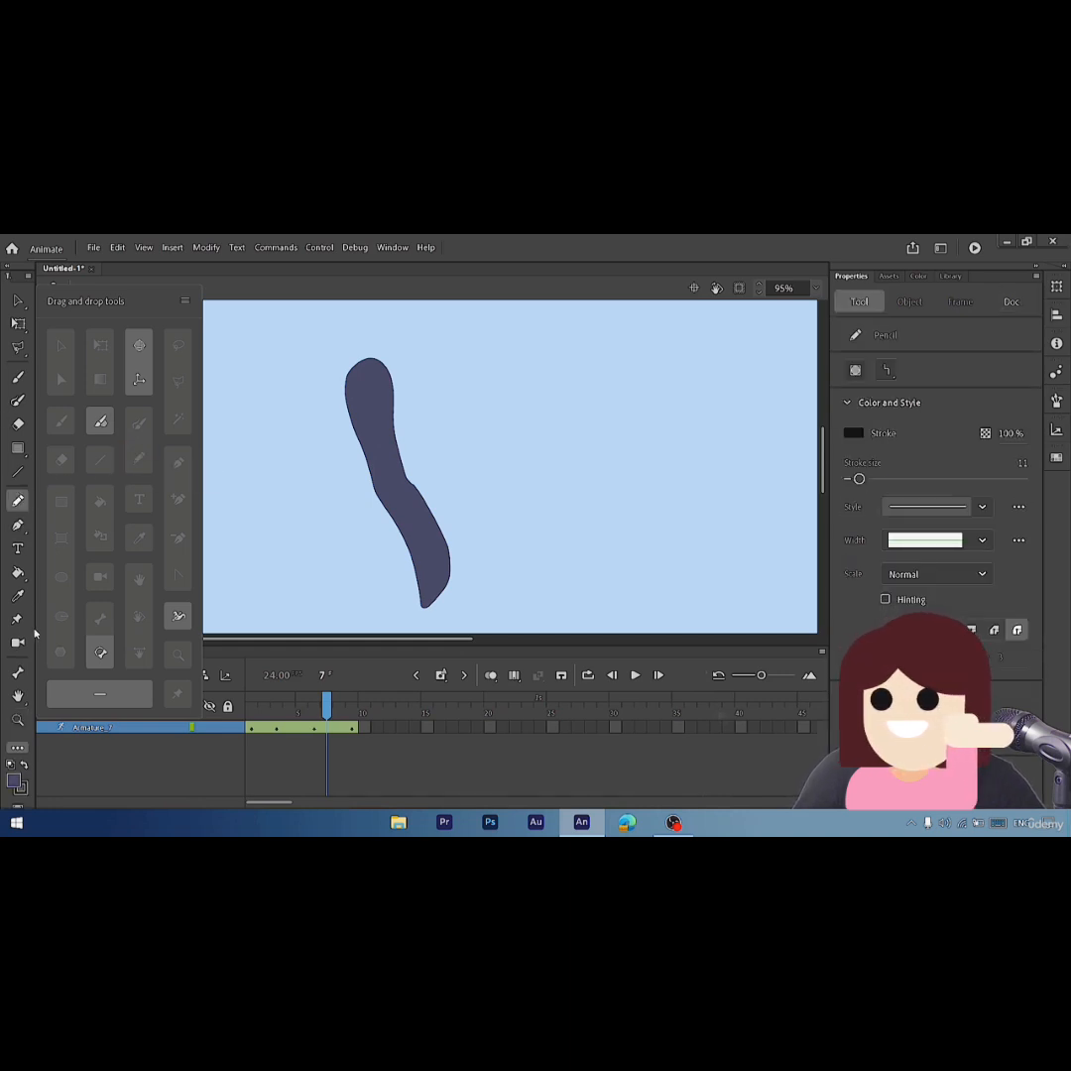
click(19, 748)
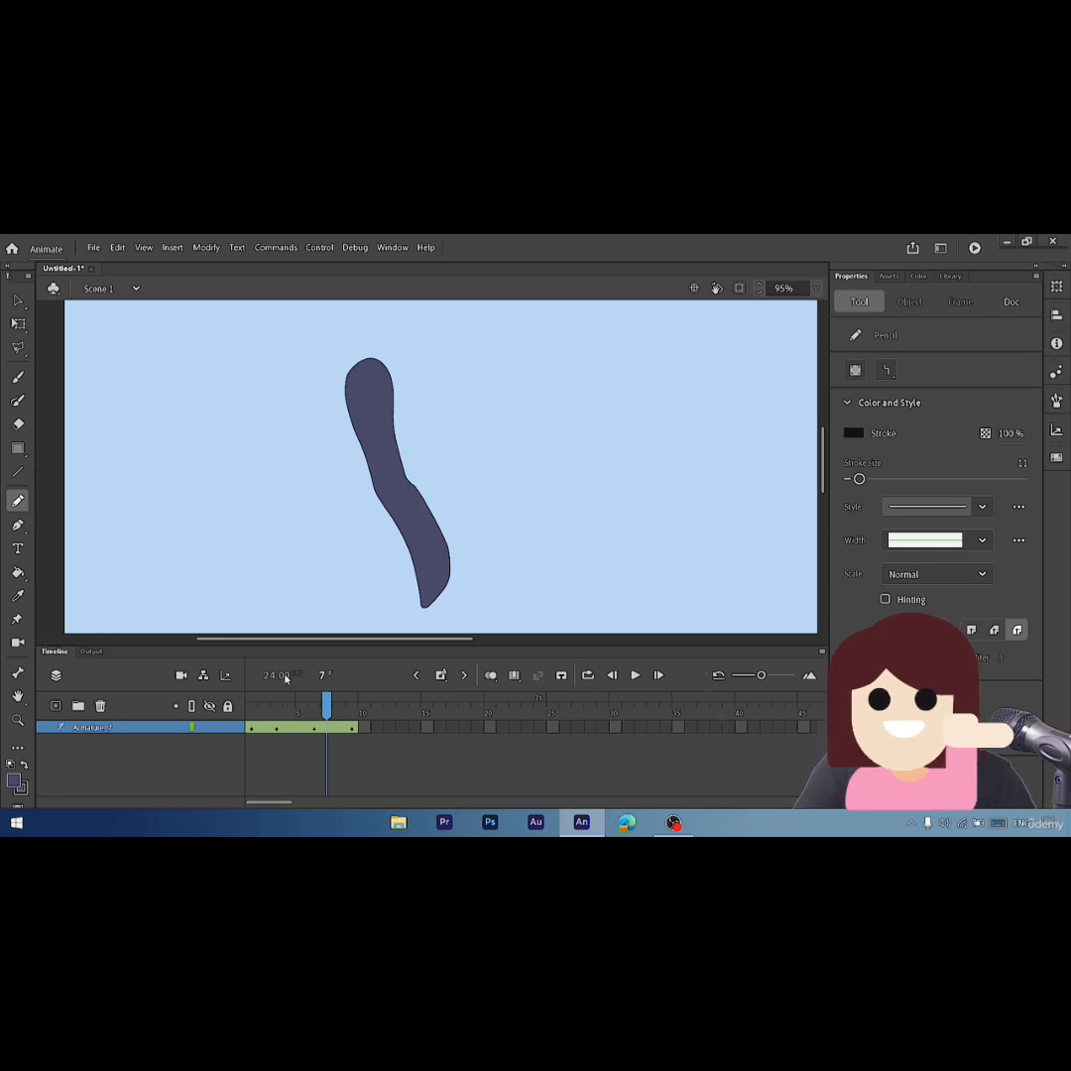
drag(322, 707, 251, 712)
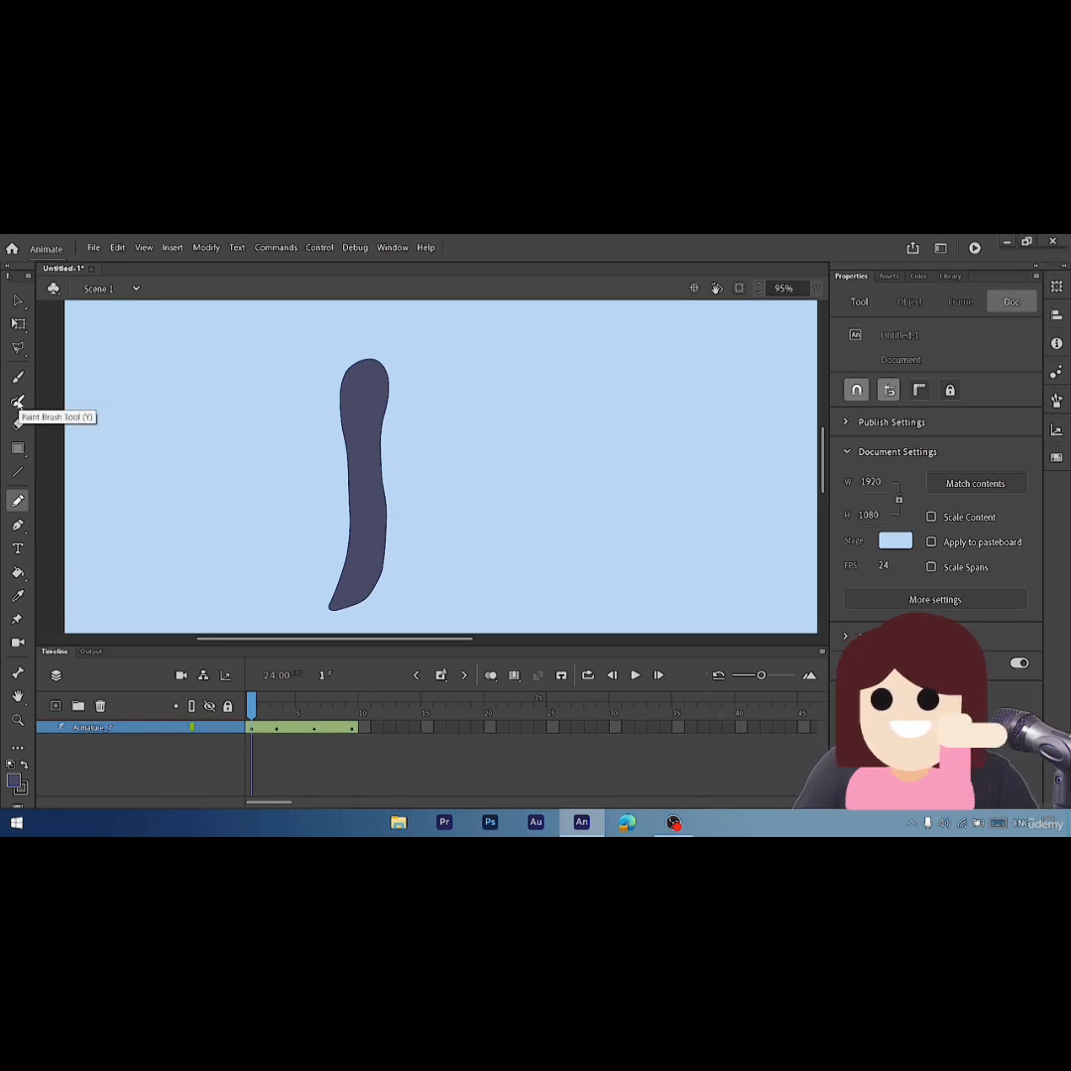
- Remove the Paint Brush tool from the toolbar by returning it to the set of unused tools
click(18, 747)
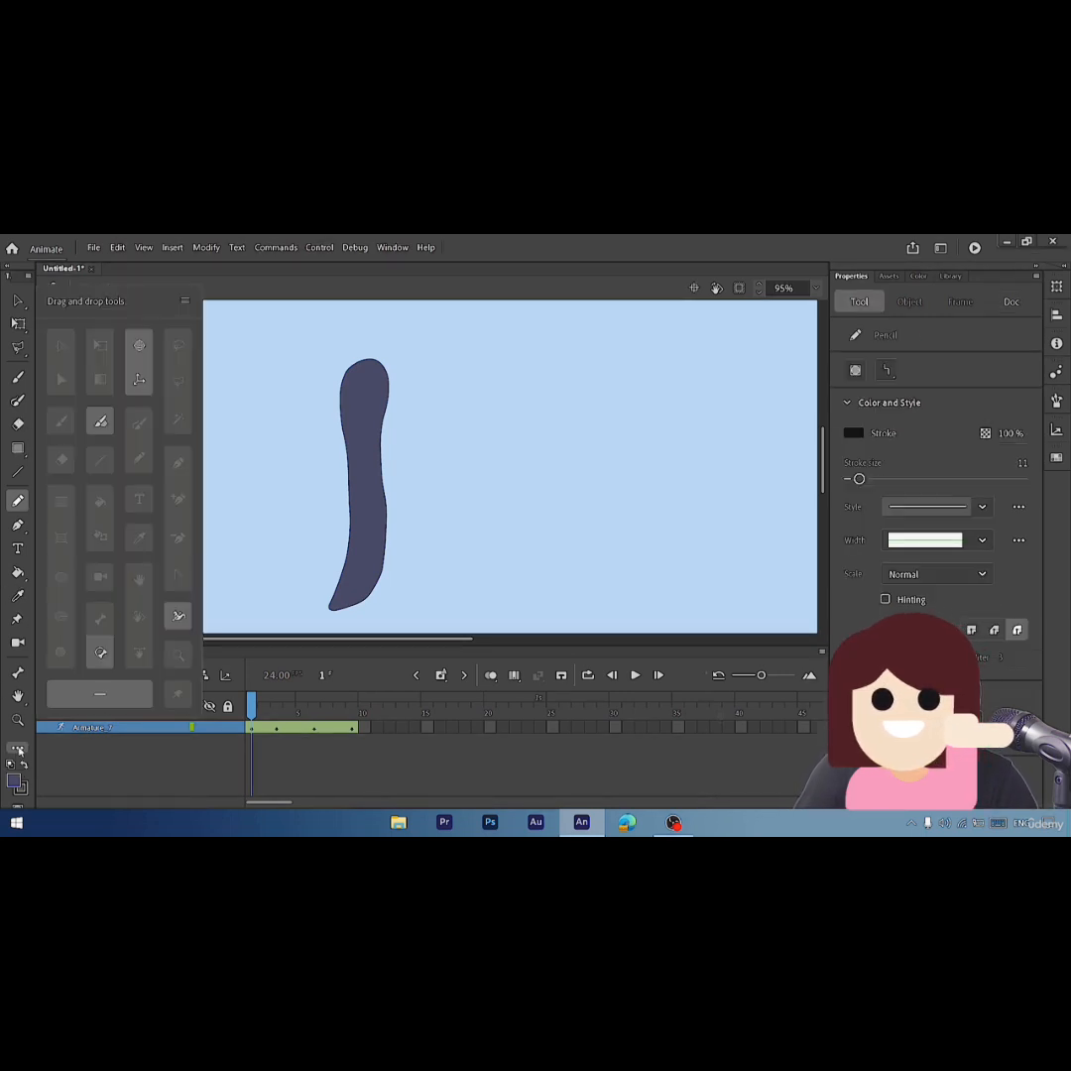
click(17, 399)
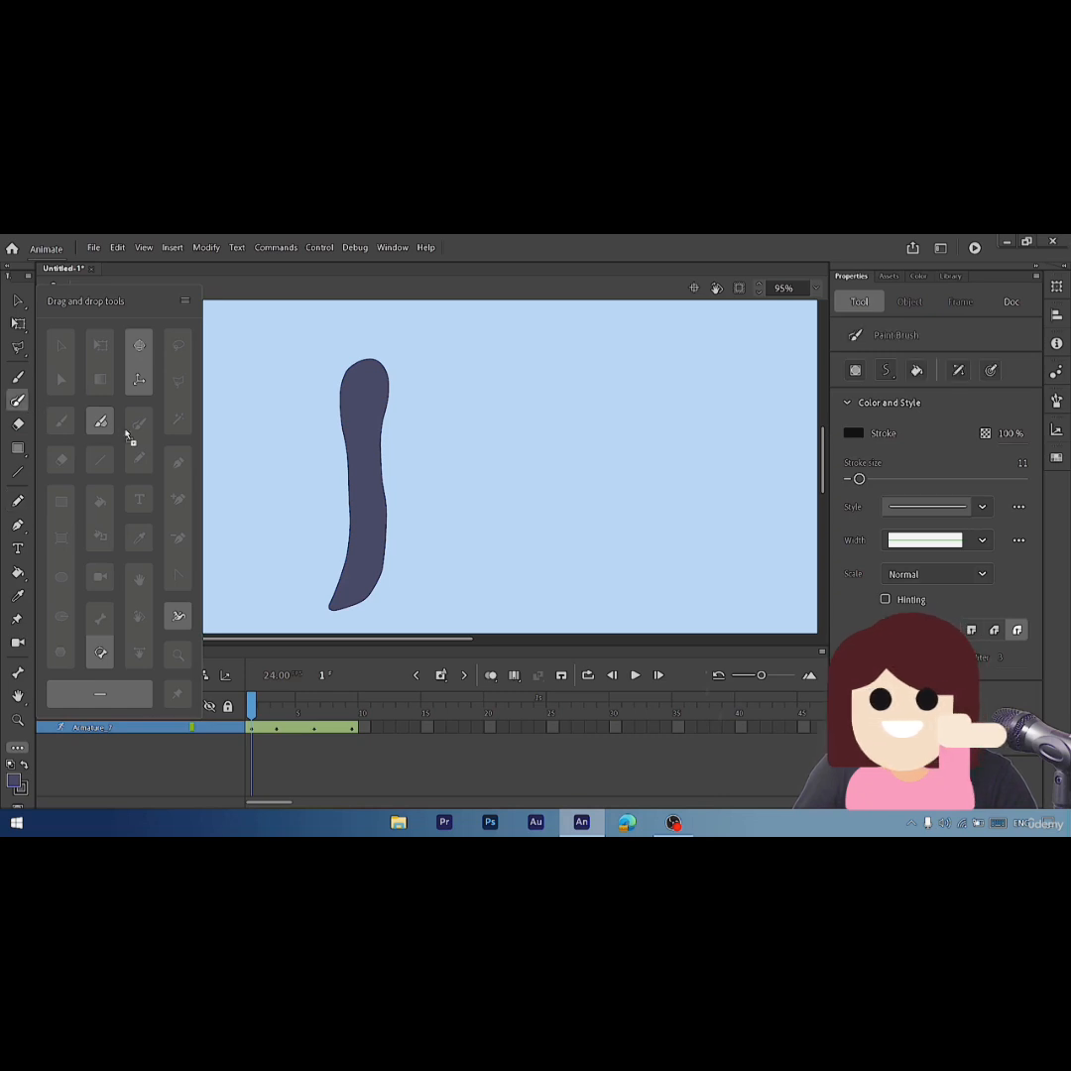
drag(138, 432, 137, 422)
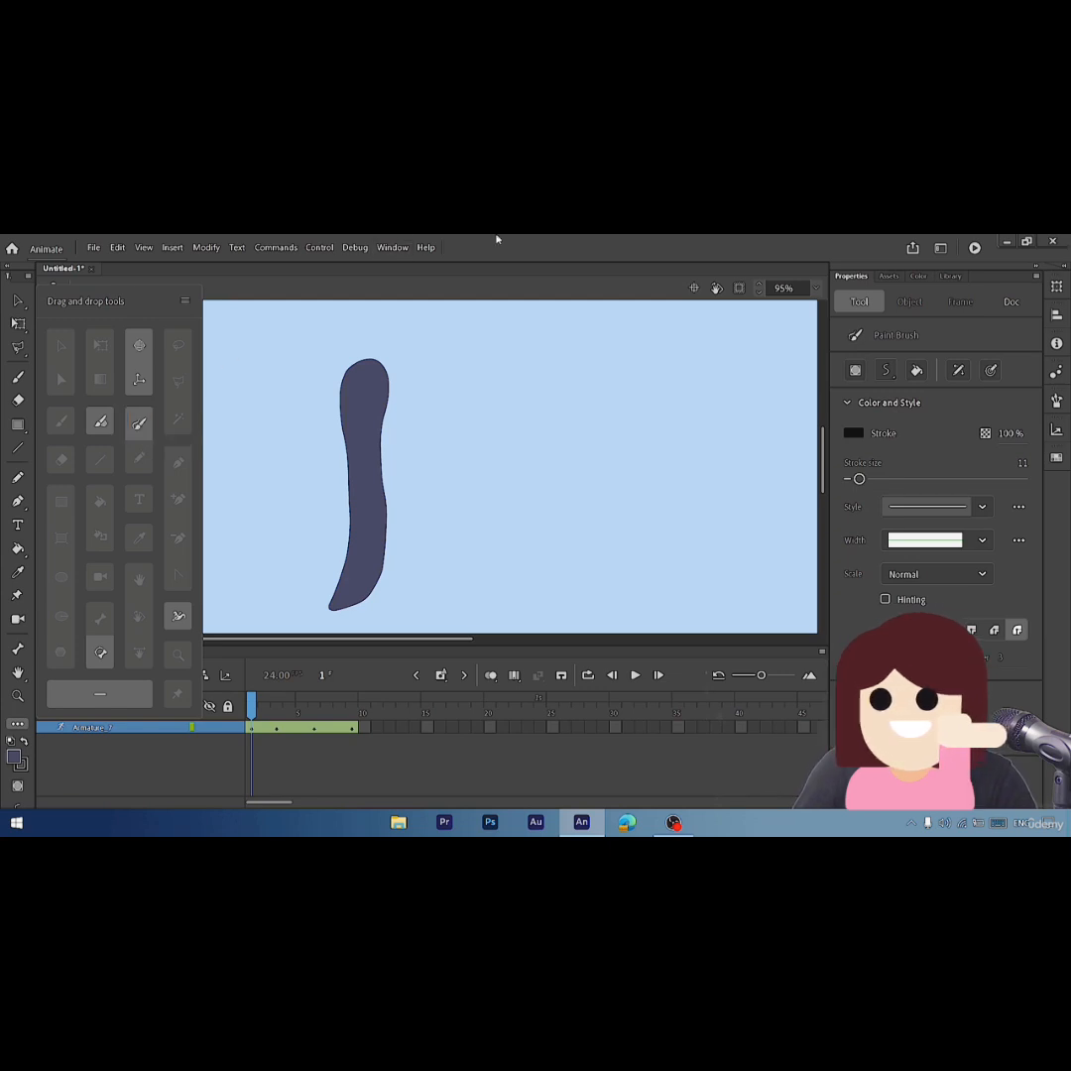
click(18, 723)
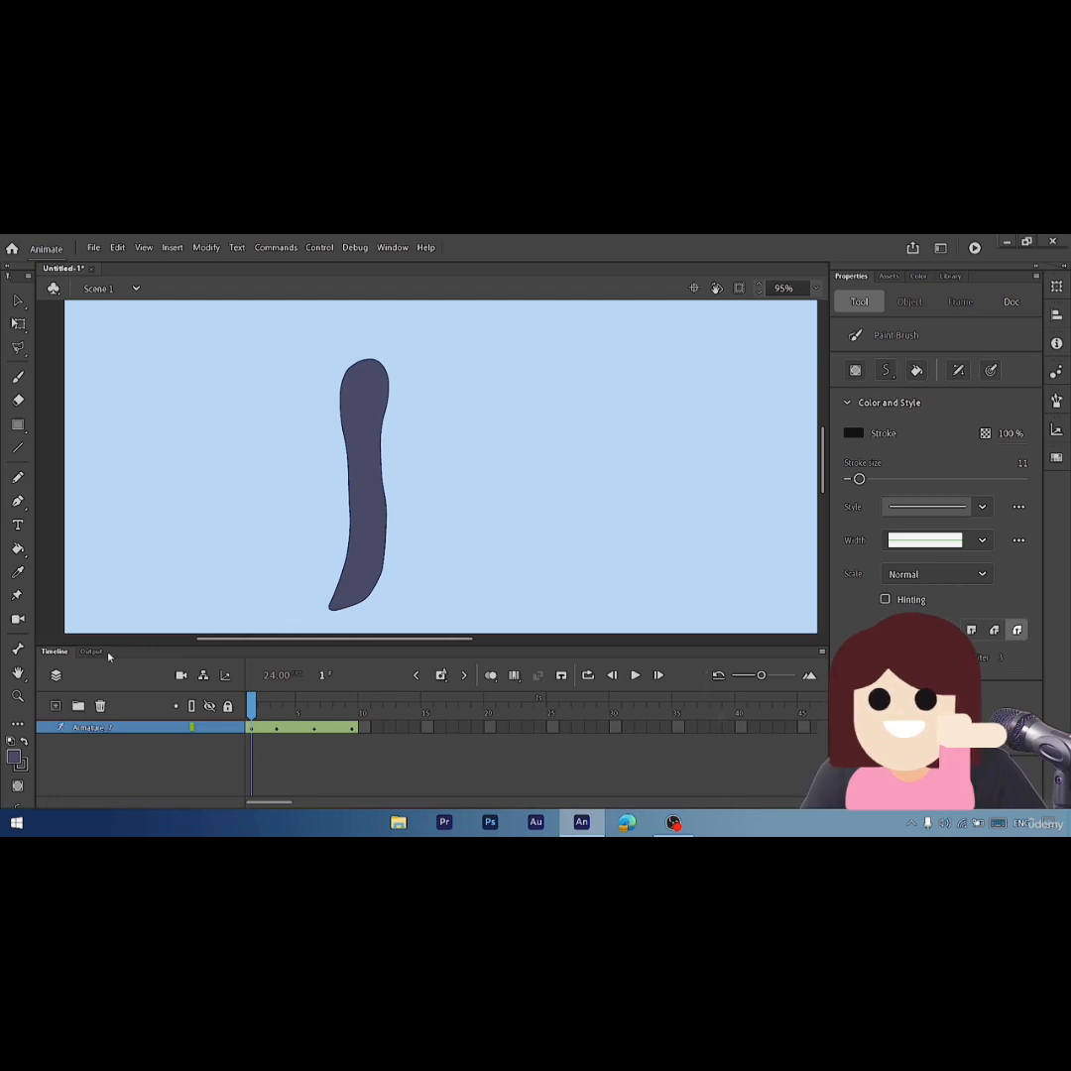
- Delete the limb armature and remove all frames from its layer
click(103, 733)
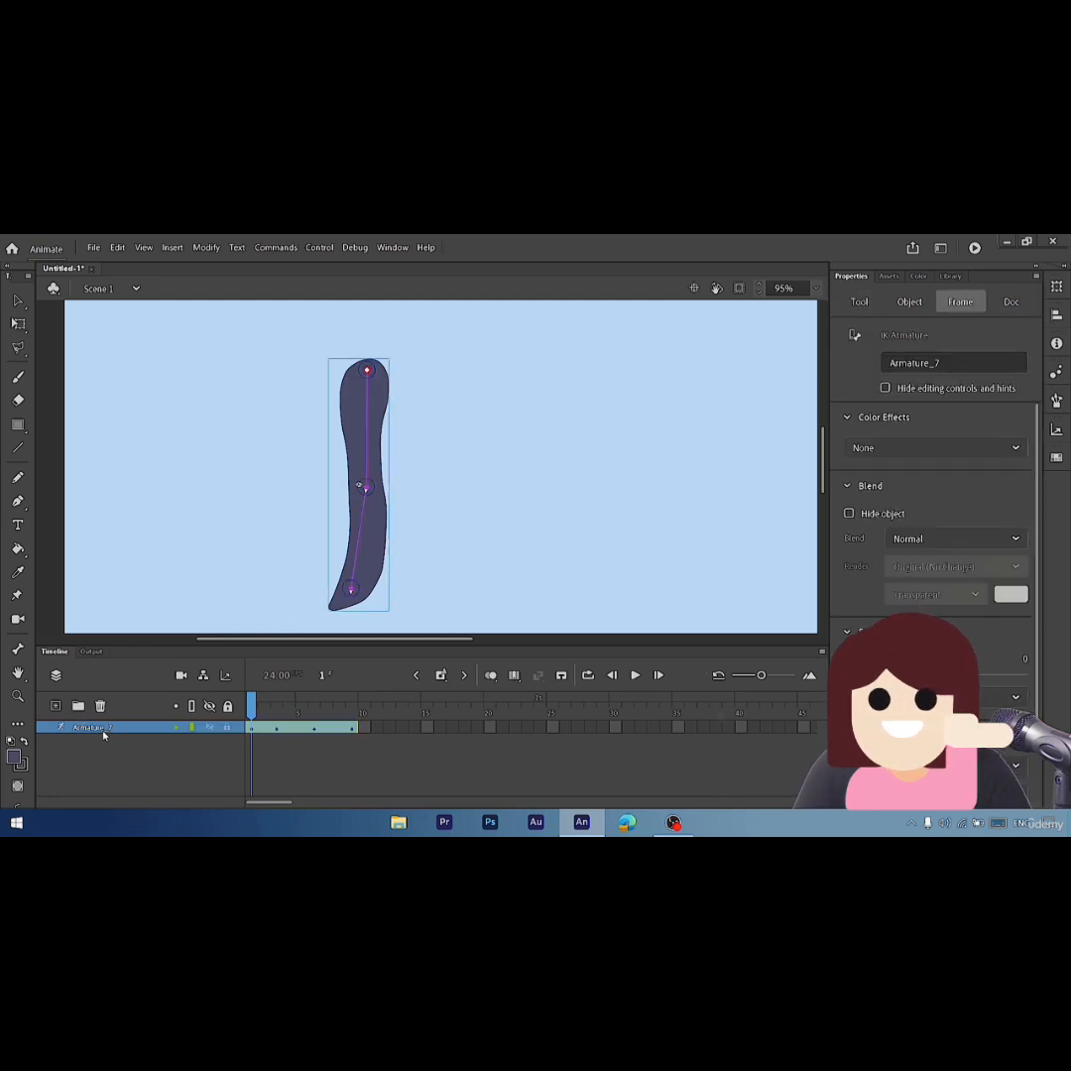
key(Delete)
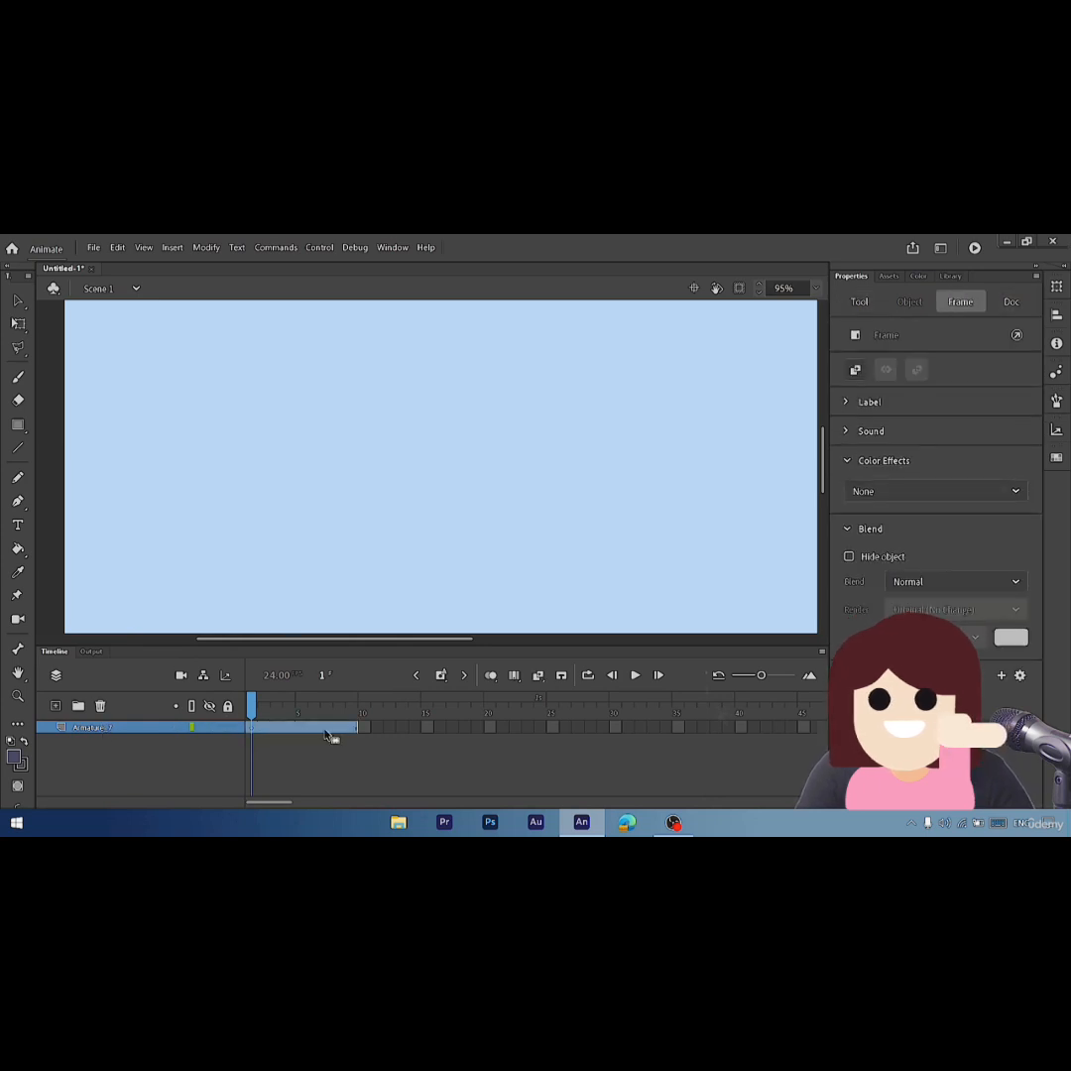
right_click(328, 733)
click(424, 448)
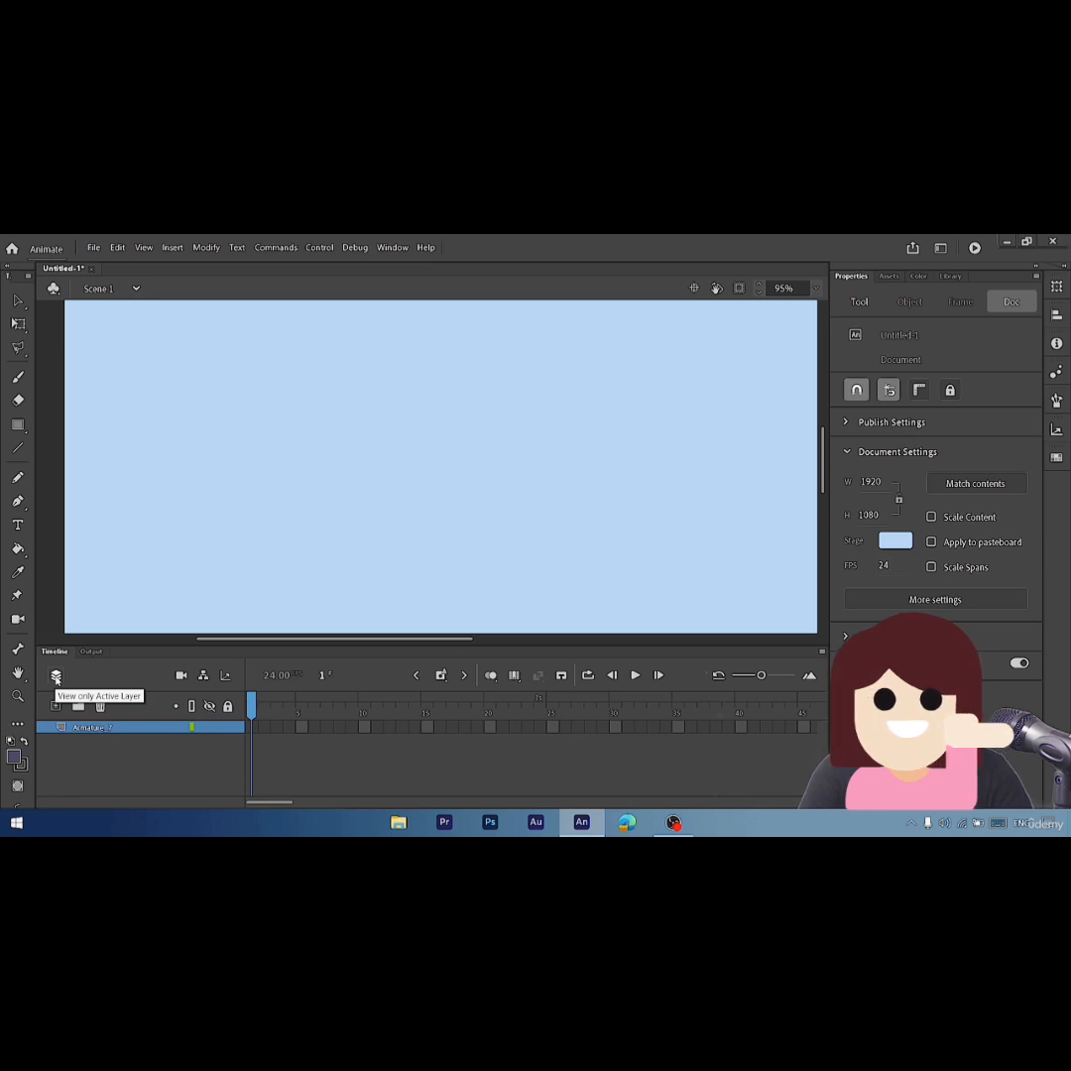
- Switch the active-layer-only view on and off, and replace the Armature_7 layer with a new empty layer
click(56, 678)
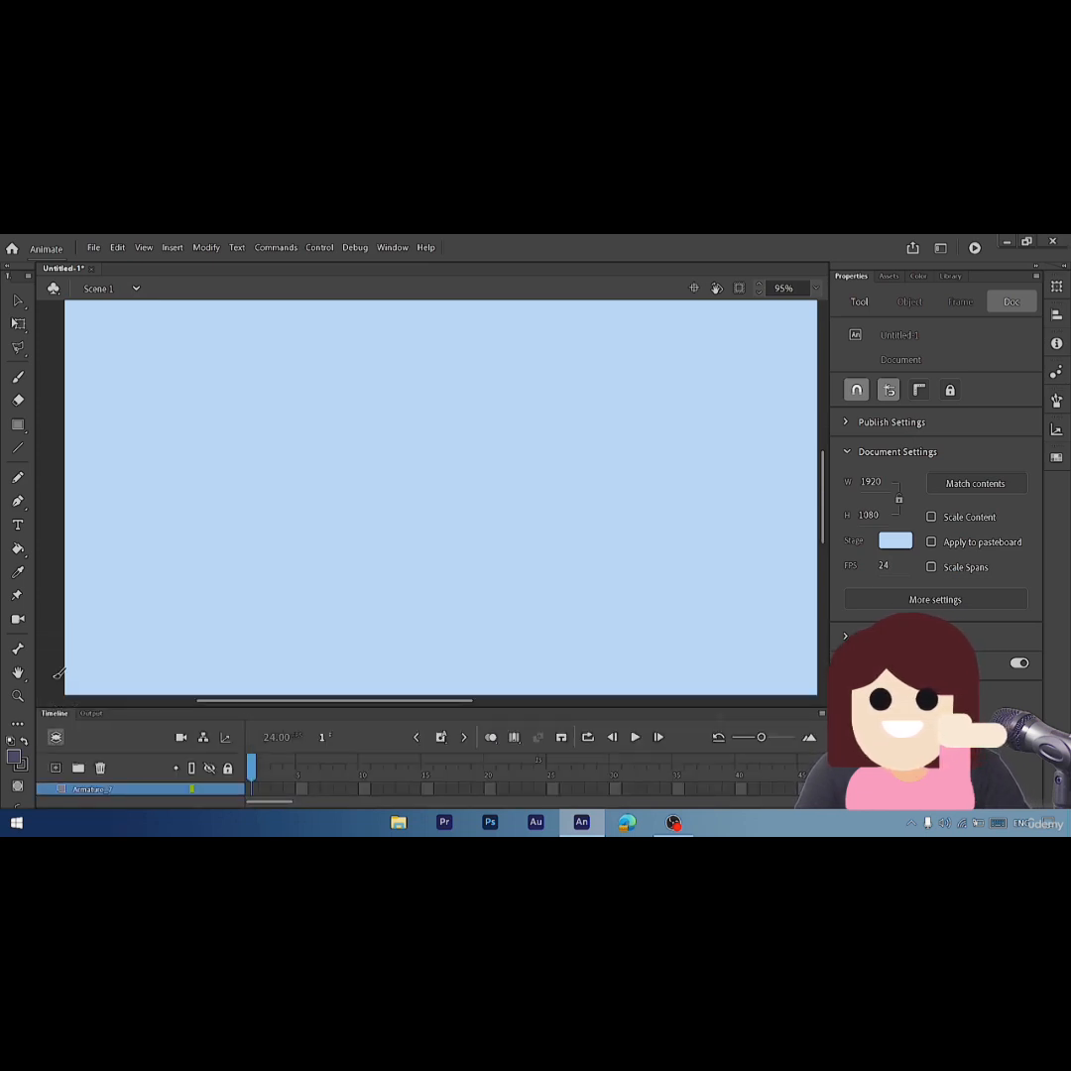
click(56, 737)
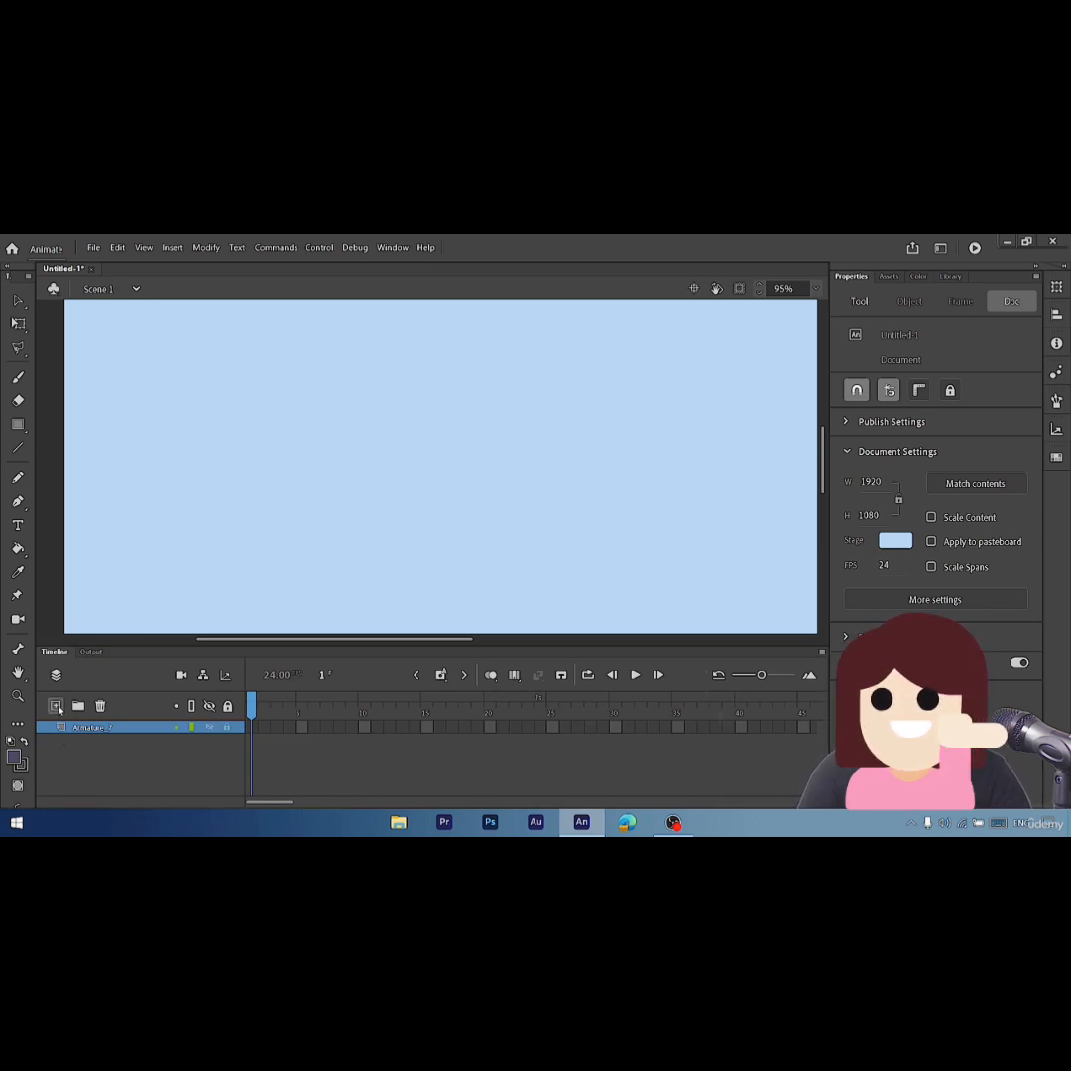
click(55, 705)
click(104, 741)
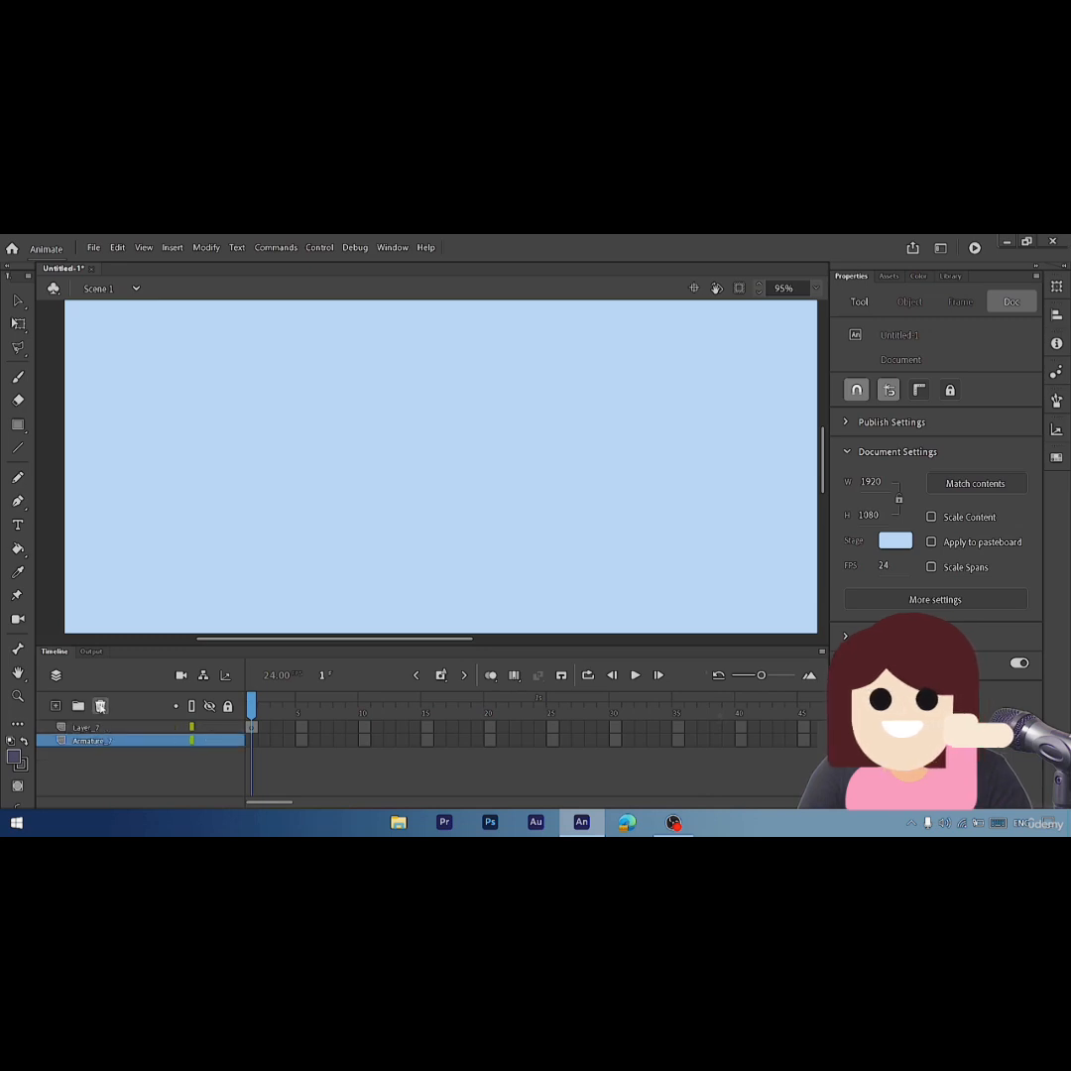
click(100, 705)
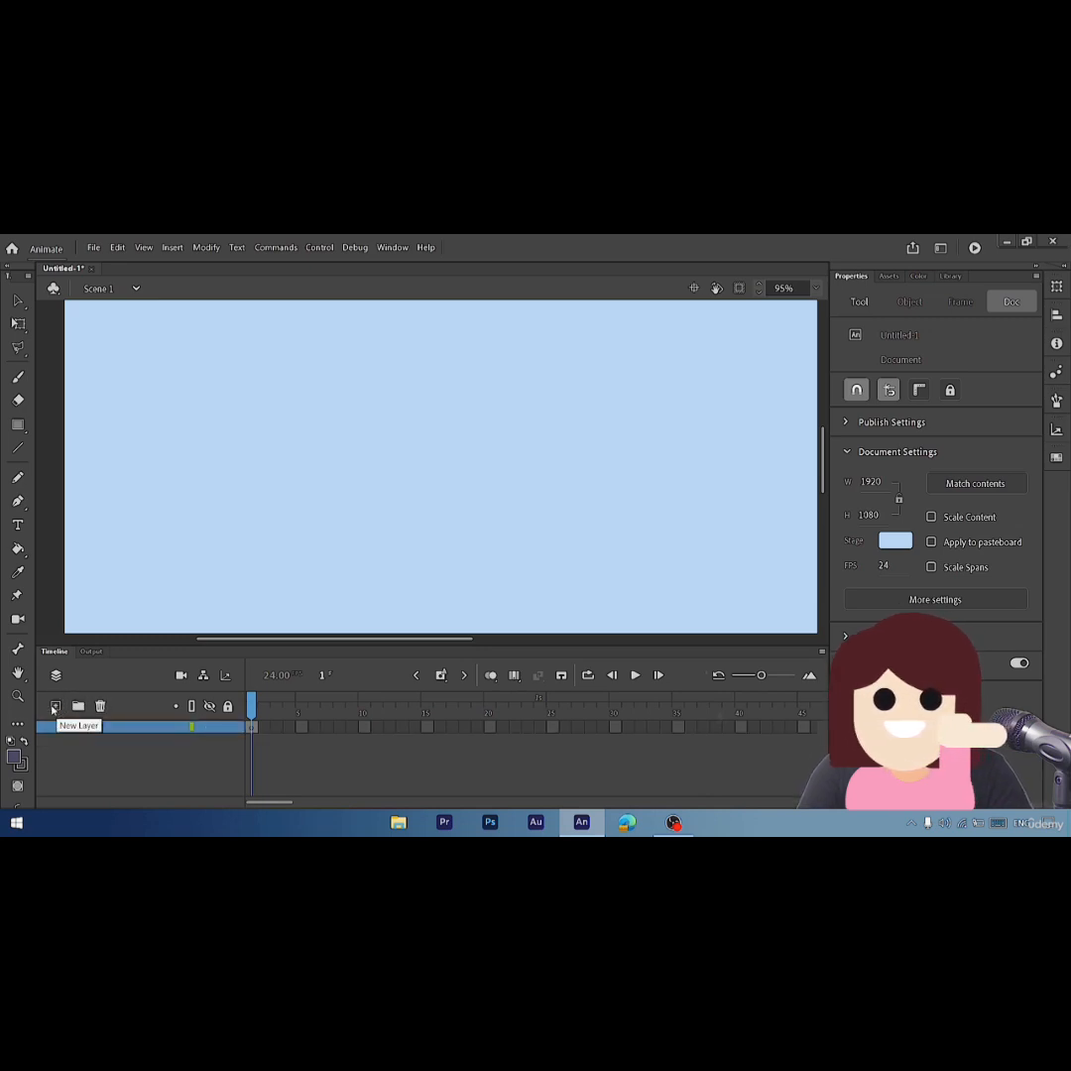
- Add three more layers above the existing one and make the timeline area taller
click(54, 707)
click(53, 707)
click(53, 707)
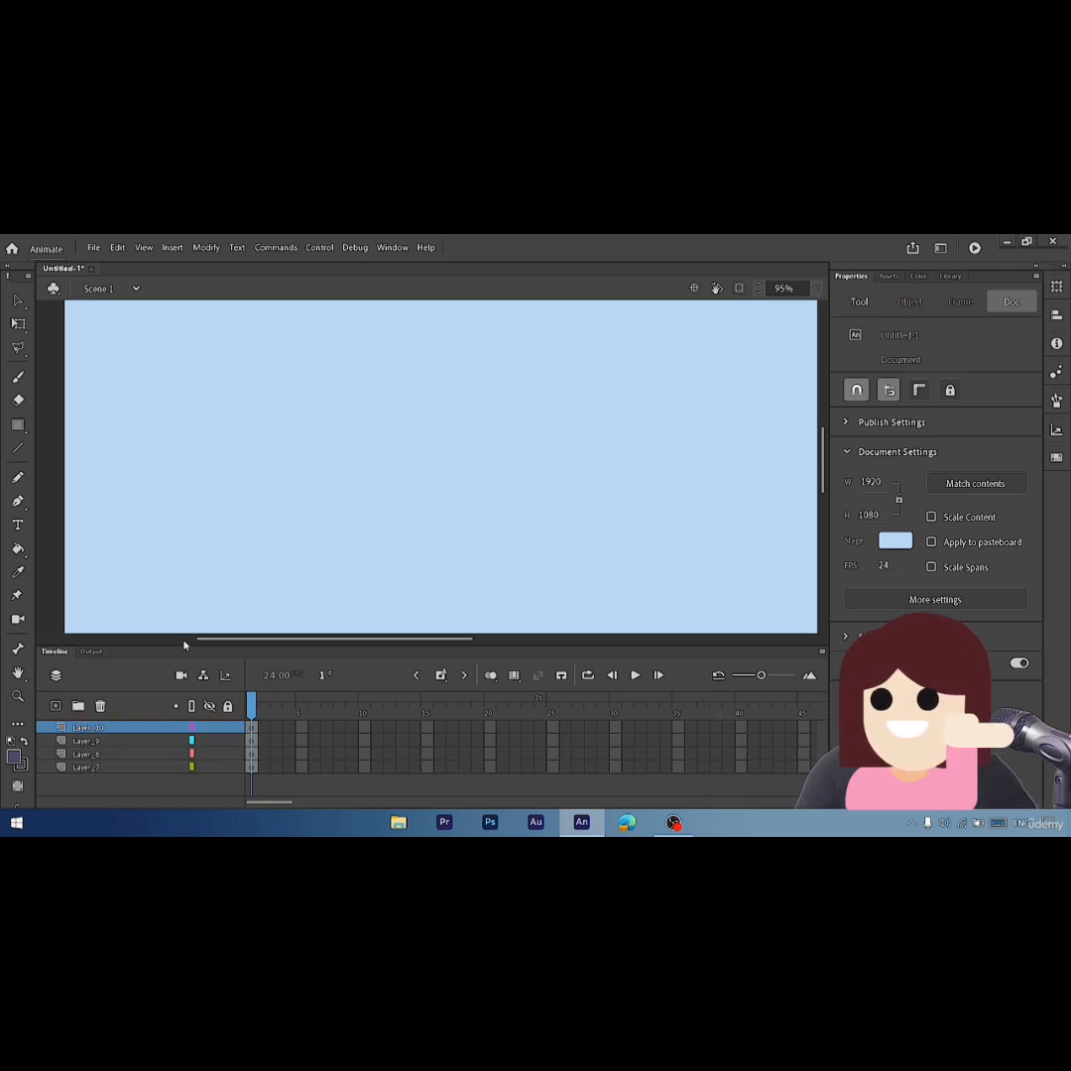
drag(181, 646, 180, 621)
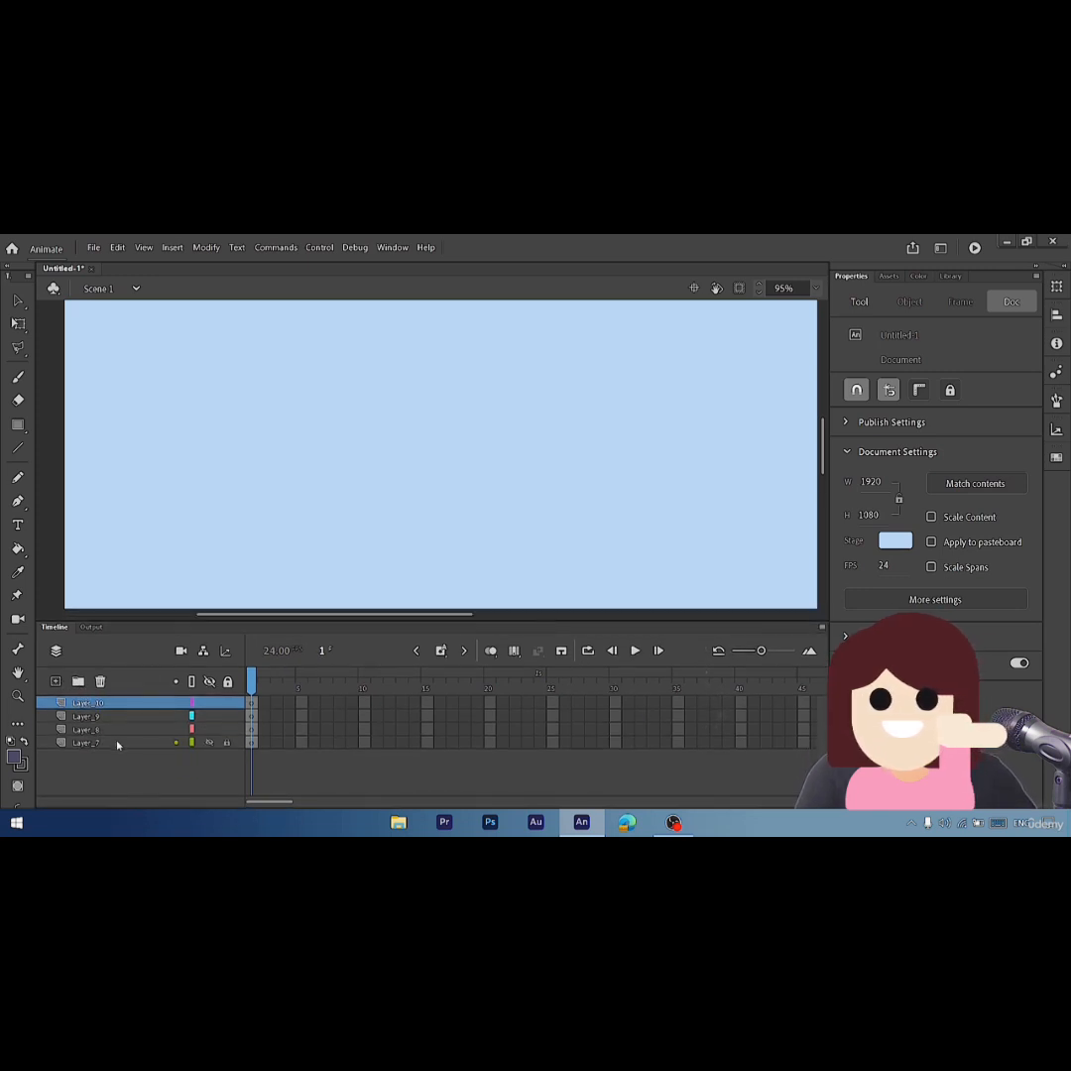
- Create a layer folder, move all four layers into it, and collapse and expand the folder
click(116, 743)
shift+click(94, 703)
click(78, 681)
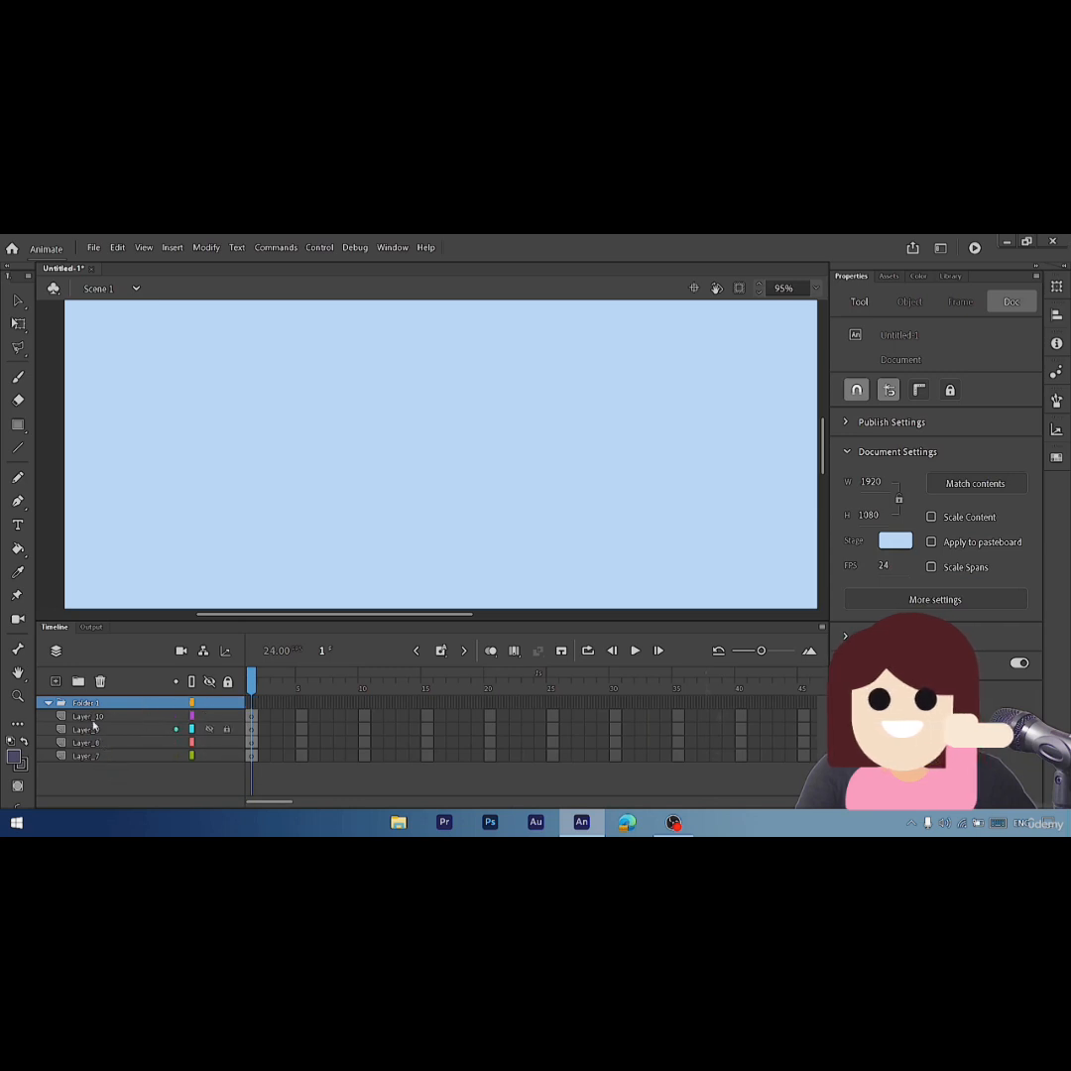
click(103, 756)
shift+click(97, 717)
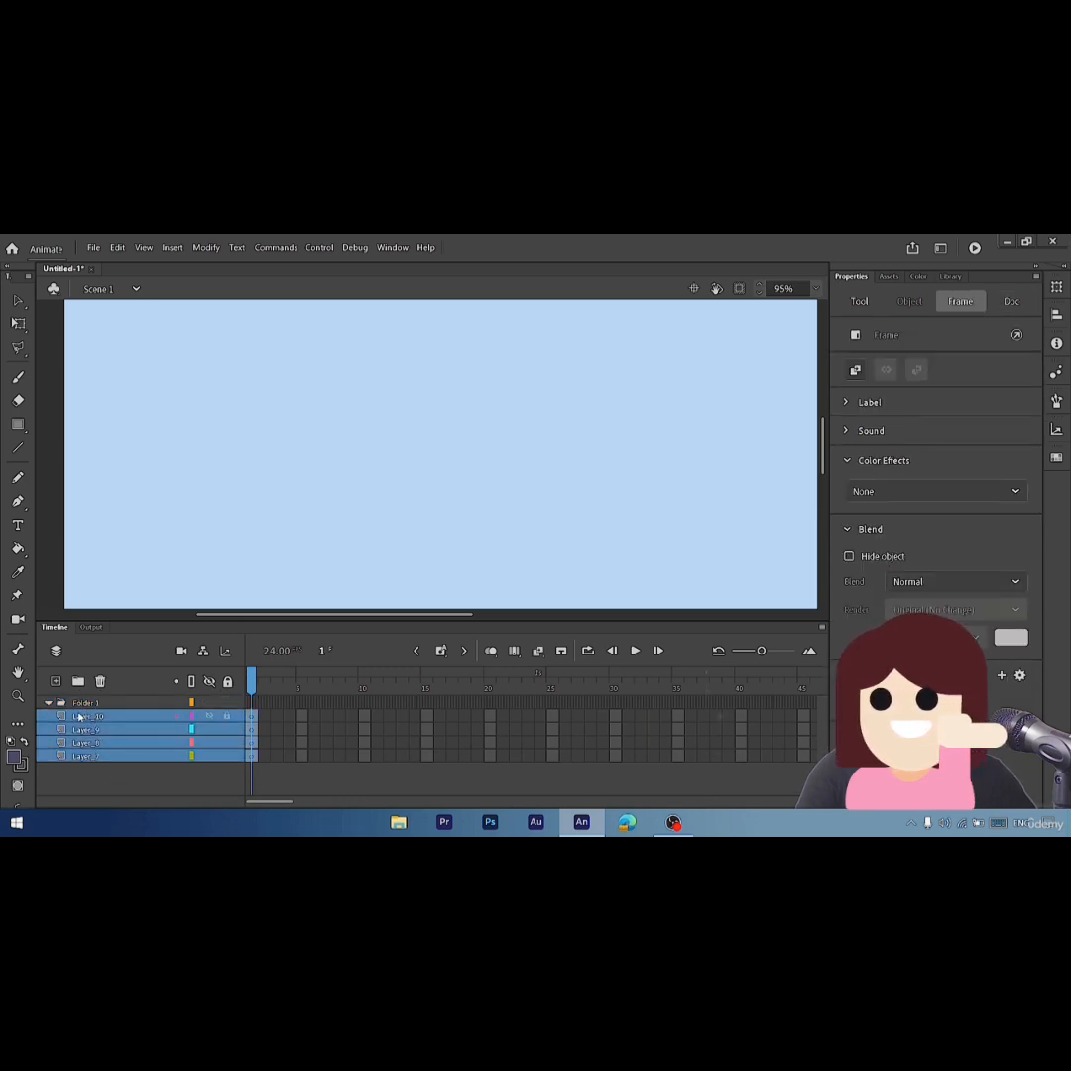
drag(80, 716, 78, 704)
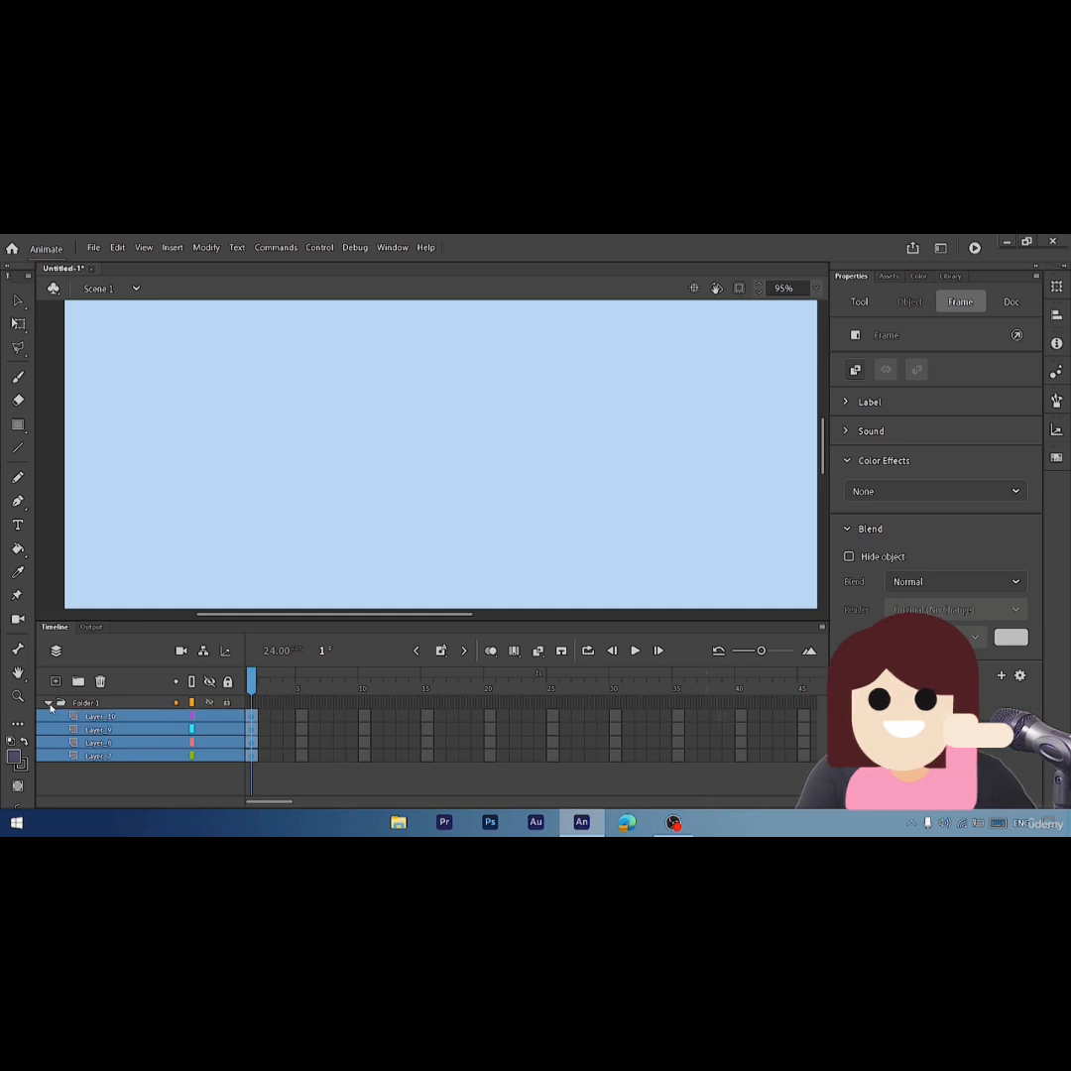
click(49, 703)
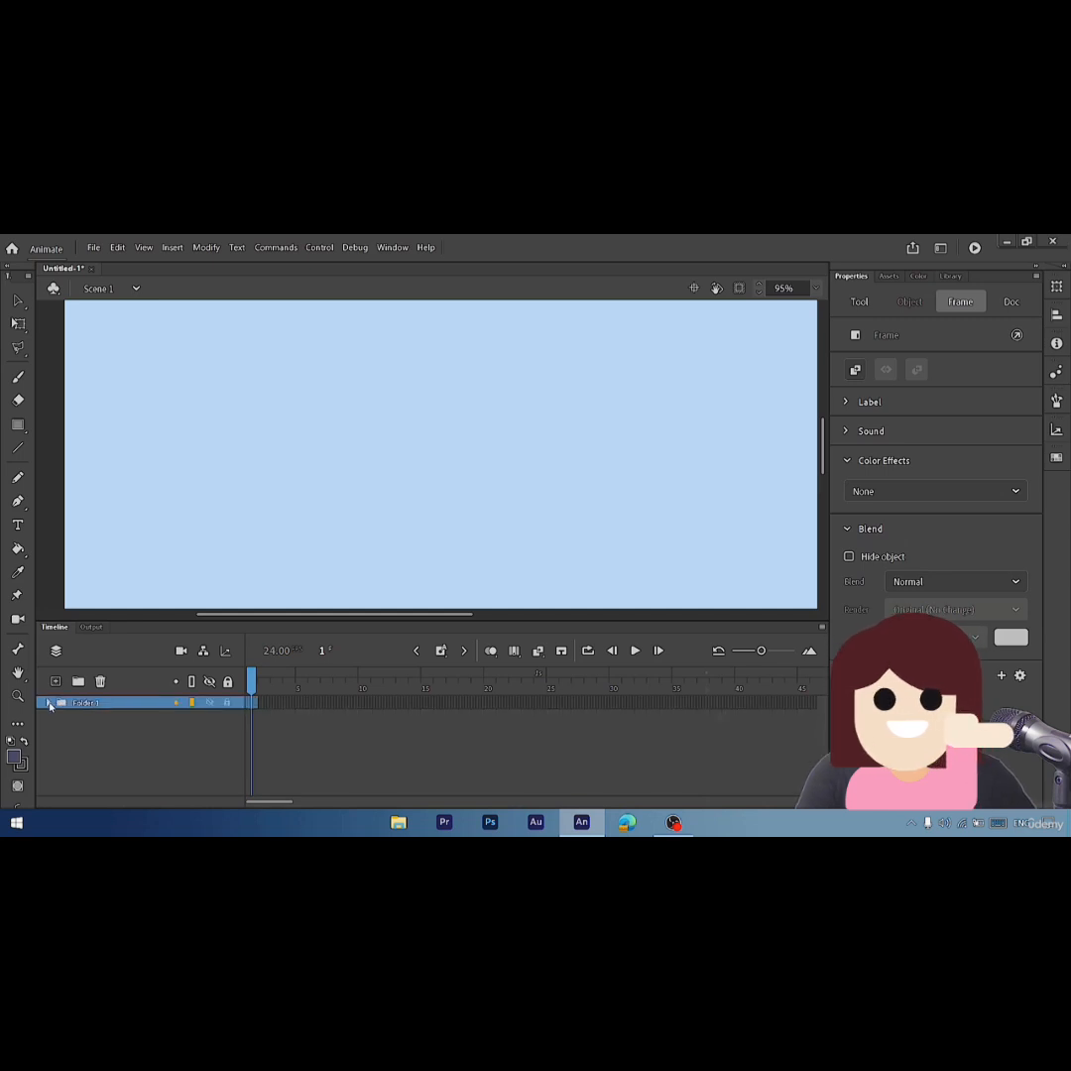
click(48, 702)
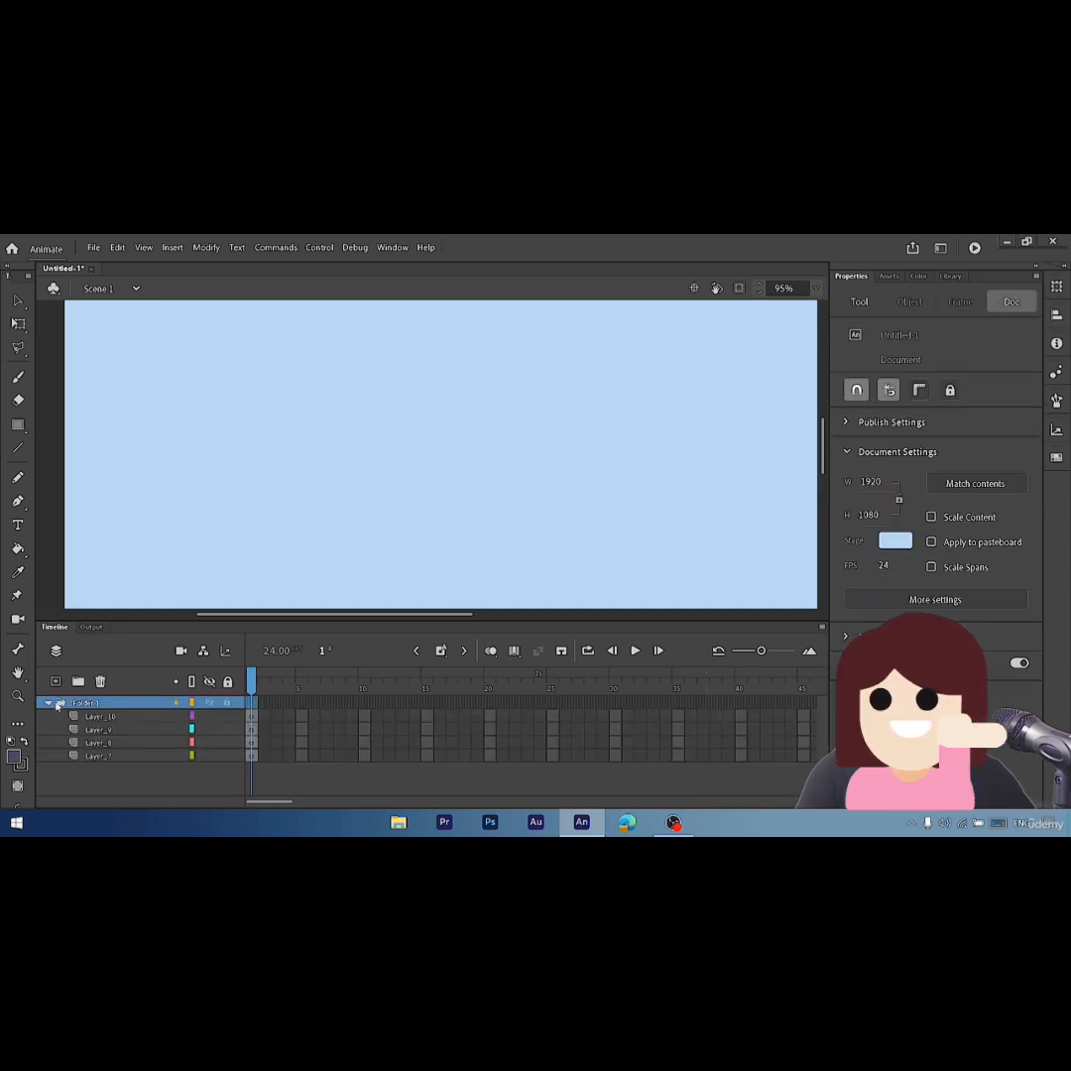
- On Layer_8, draw a rectangle near the middle of the stage with the purple fill and black stroke
click(118, 748)
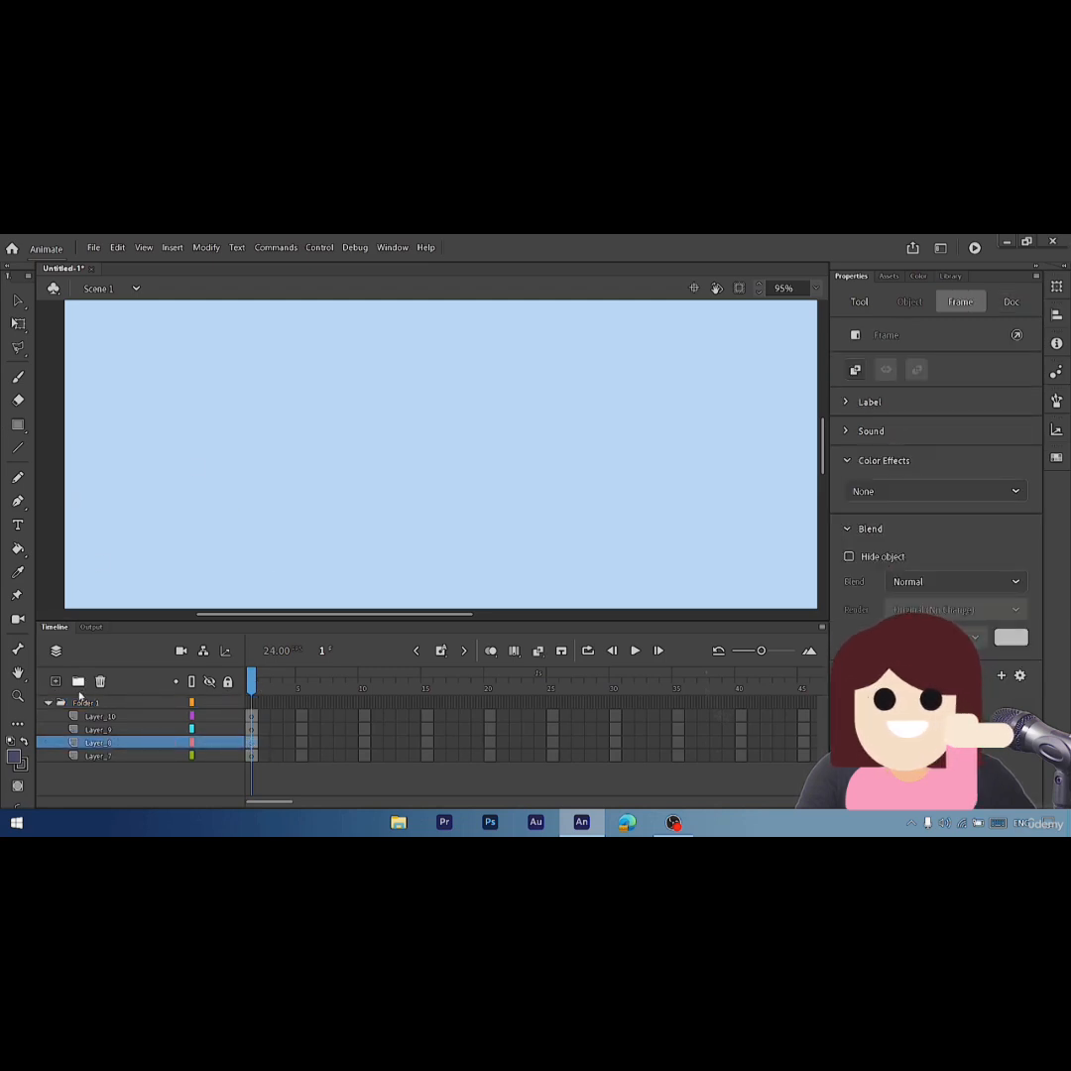
click(18, 424)
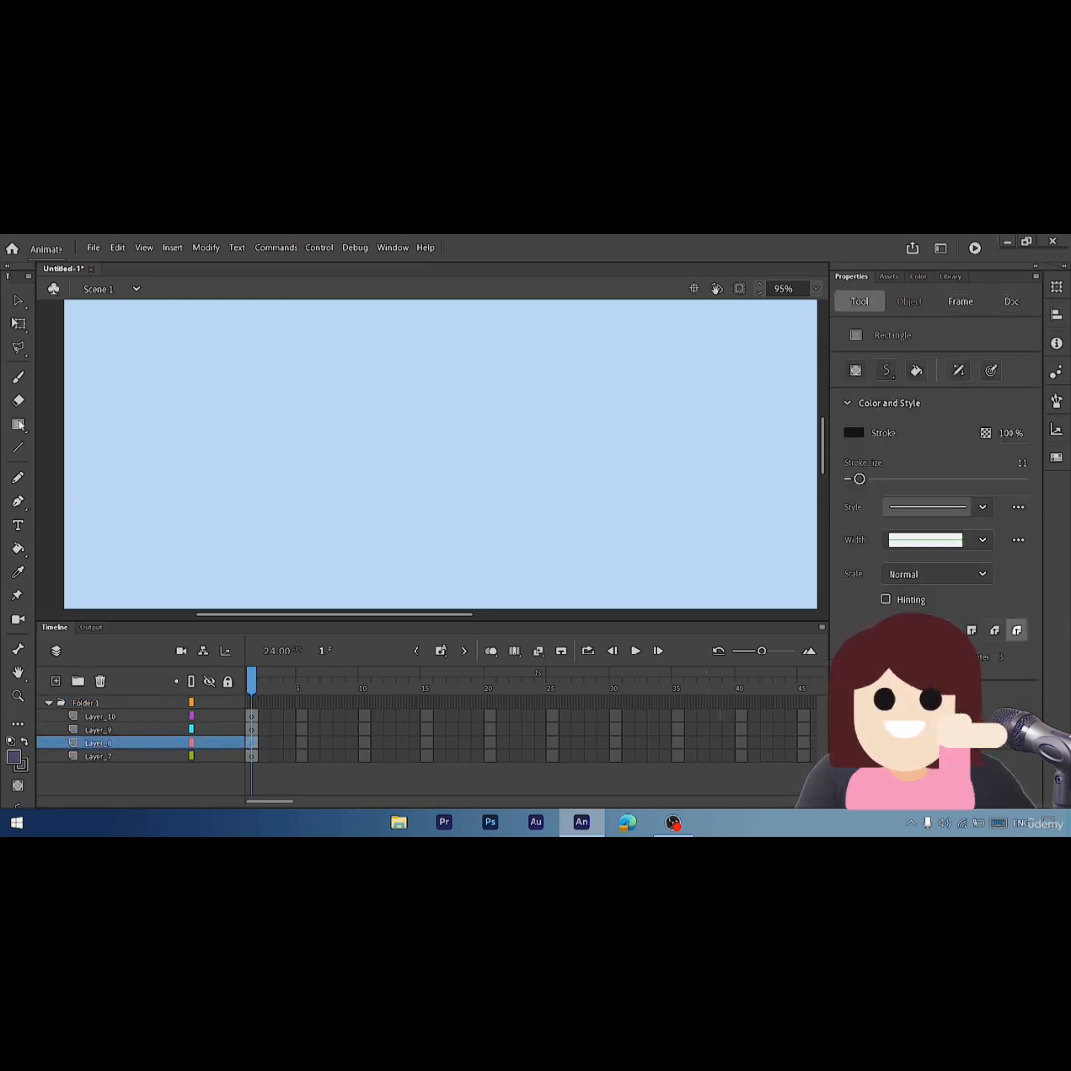
drag(343, 407, 446, 483)
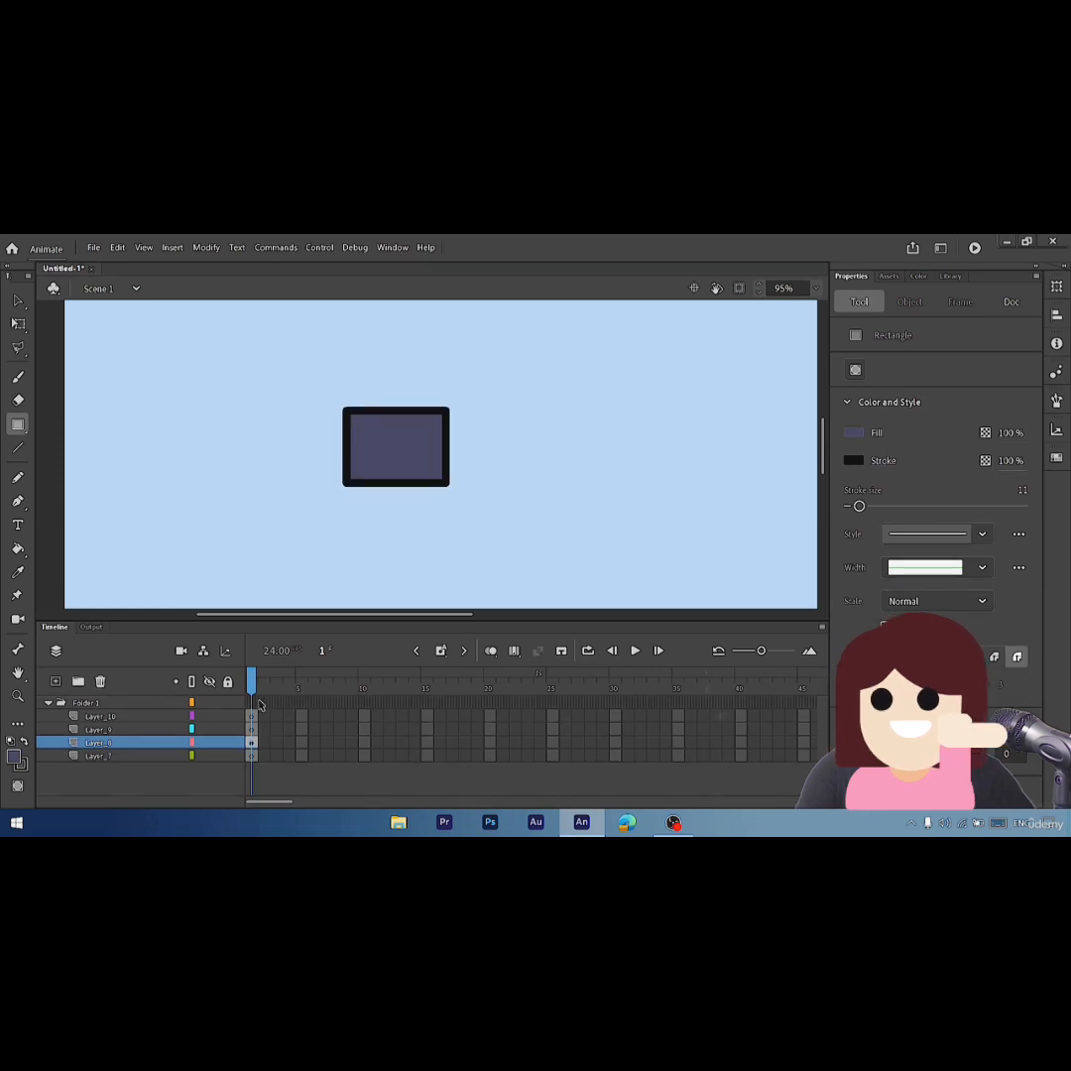
- Collapse Folder 1, and hide and show all its layers at once
click(49, 702)
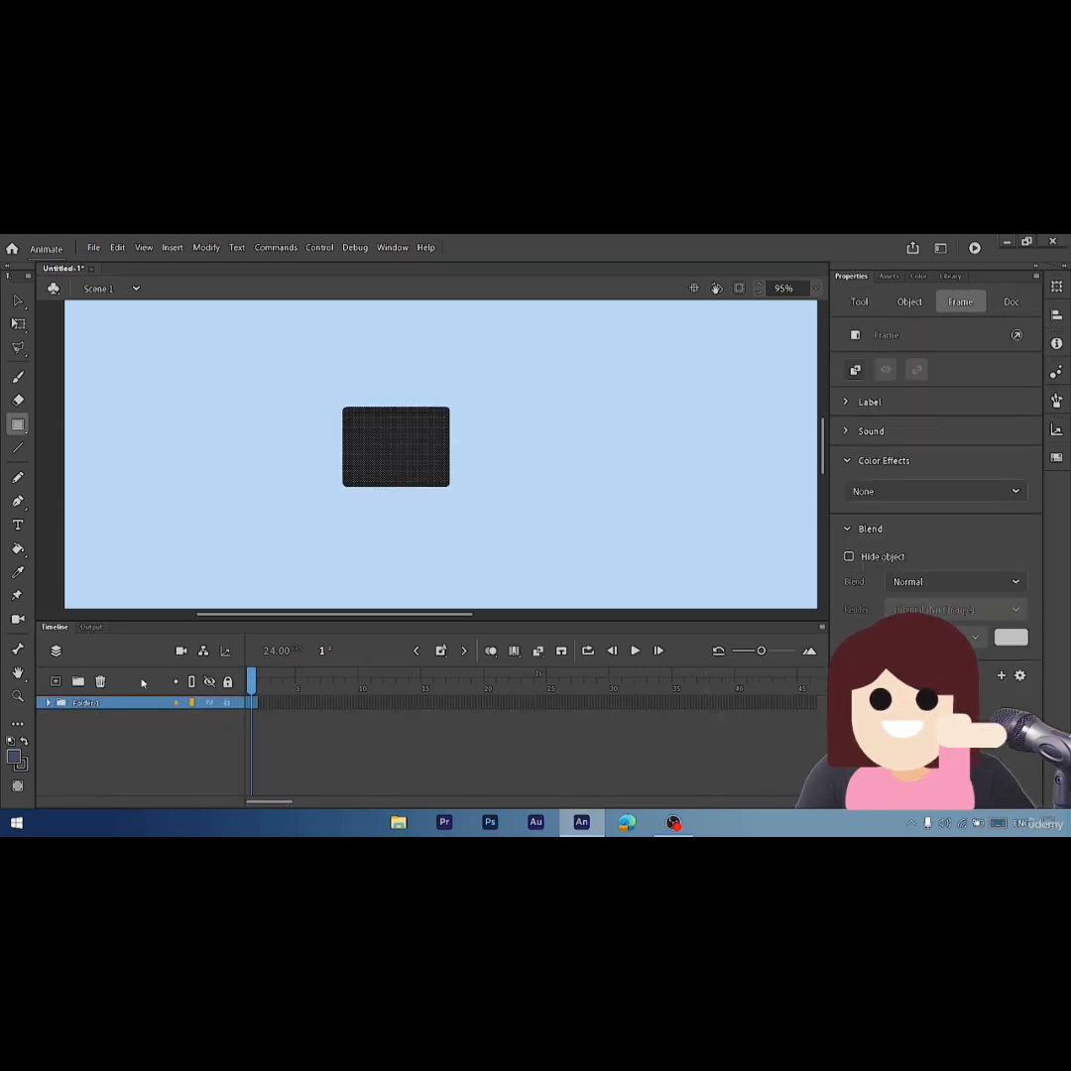
click(209, 703)
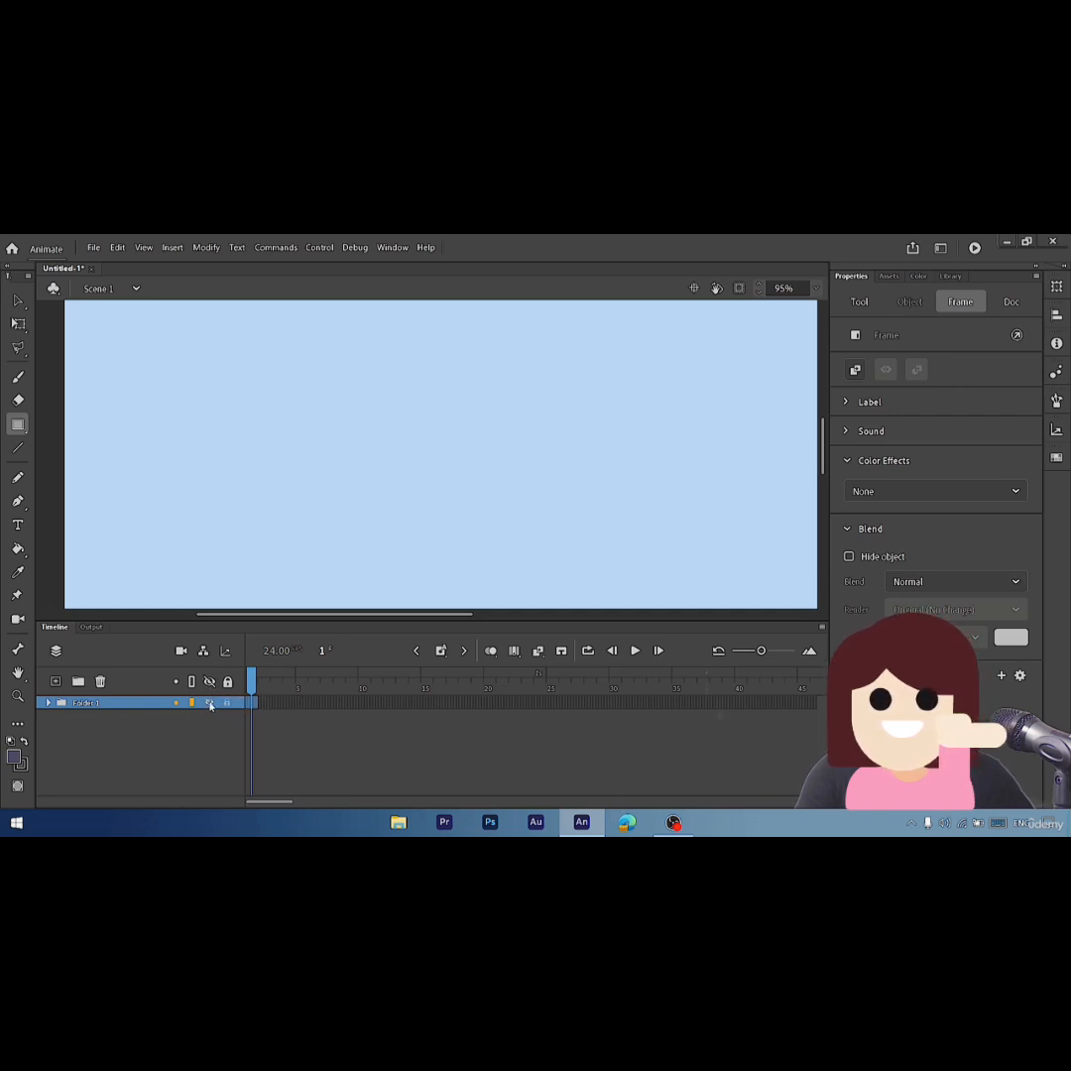
click(209, 702)
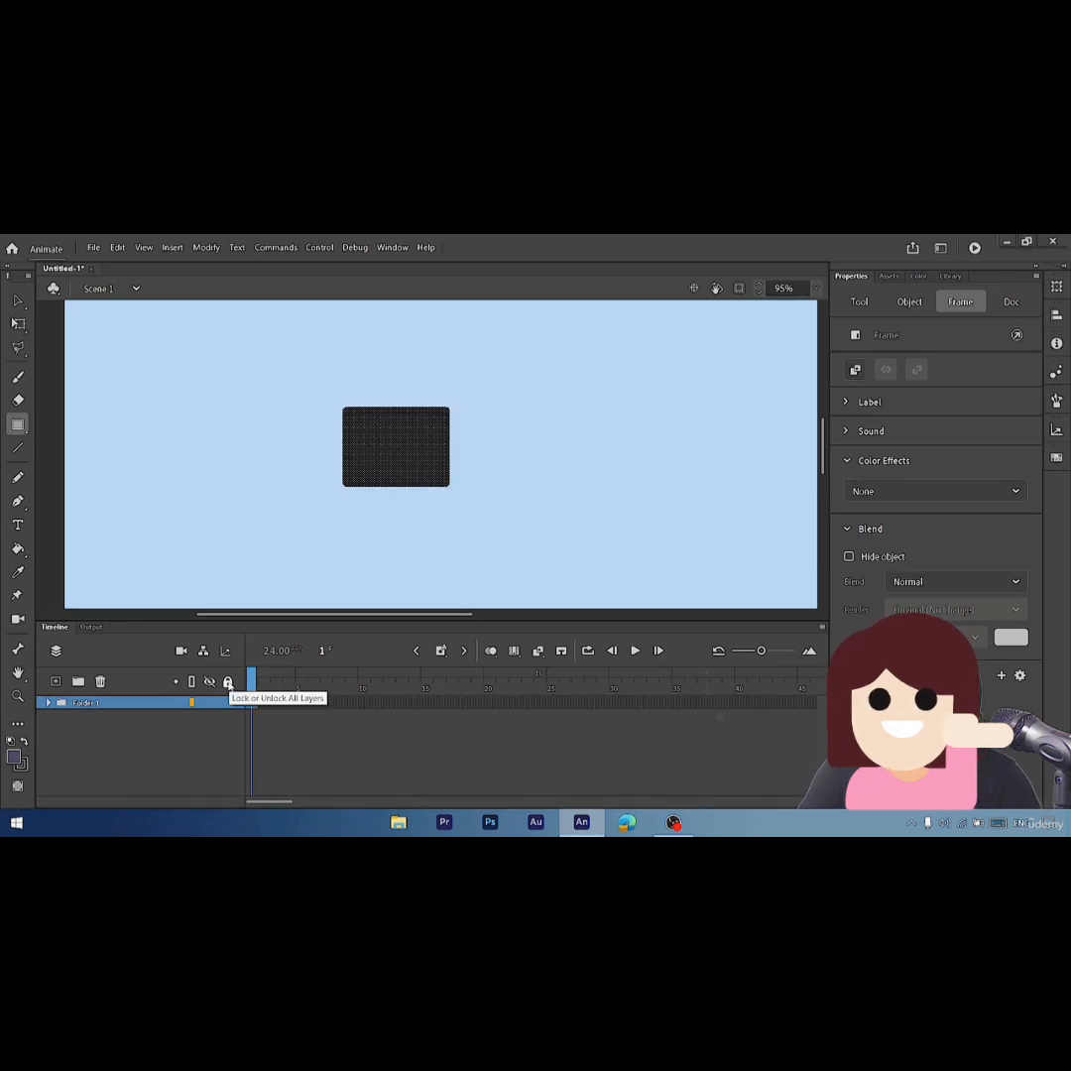
- Add a new layer above Folder 1 and try to erase across the rectangle with the Eraser tool on that layer
click(55, 681)
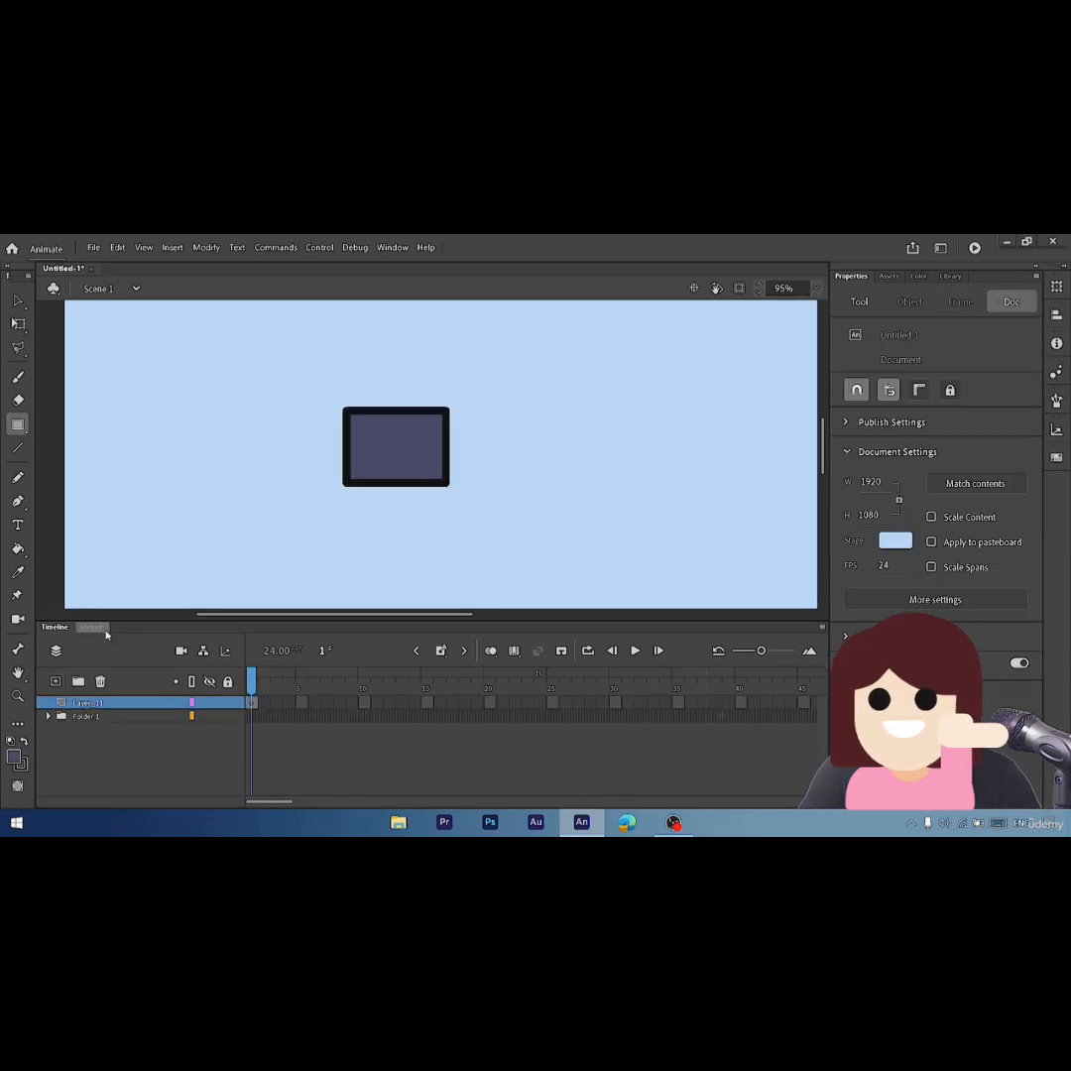
key(e)
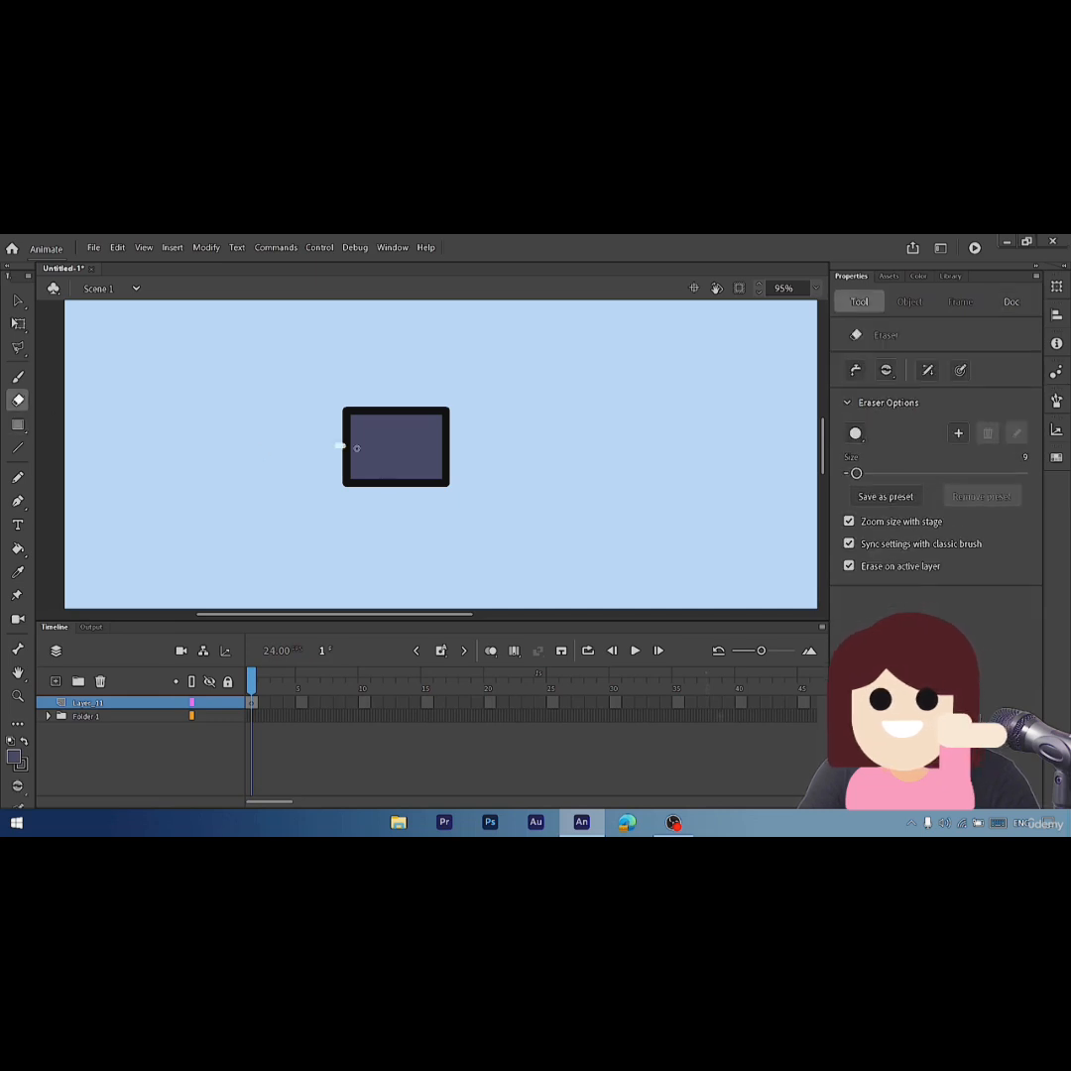
mouse_move(349, 441)
mouse_down()
mouse_move(400, 478)
mouse_move(568, 449)
mouse_up()
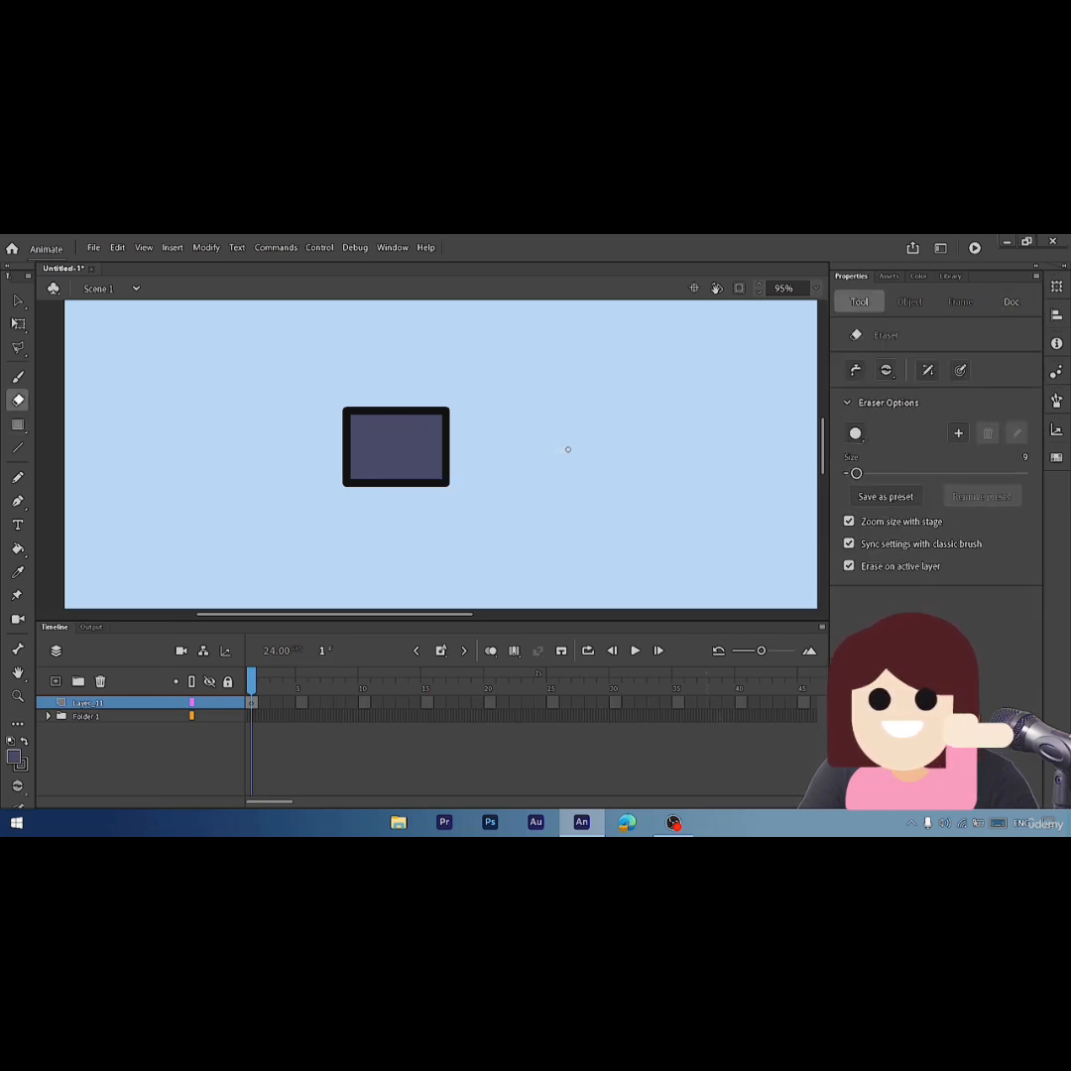
- Paint a looping freehand stroke over the rectangle on the new layer with the Classic Brush, and select Folder 1
click(18, 376)
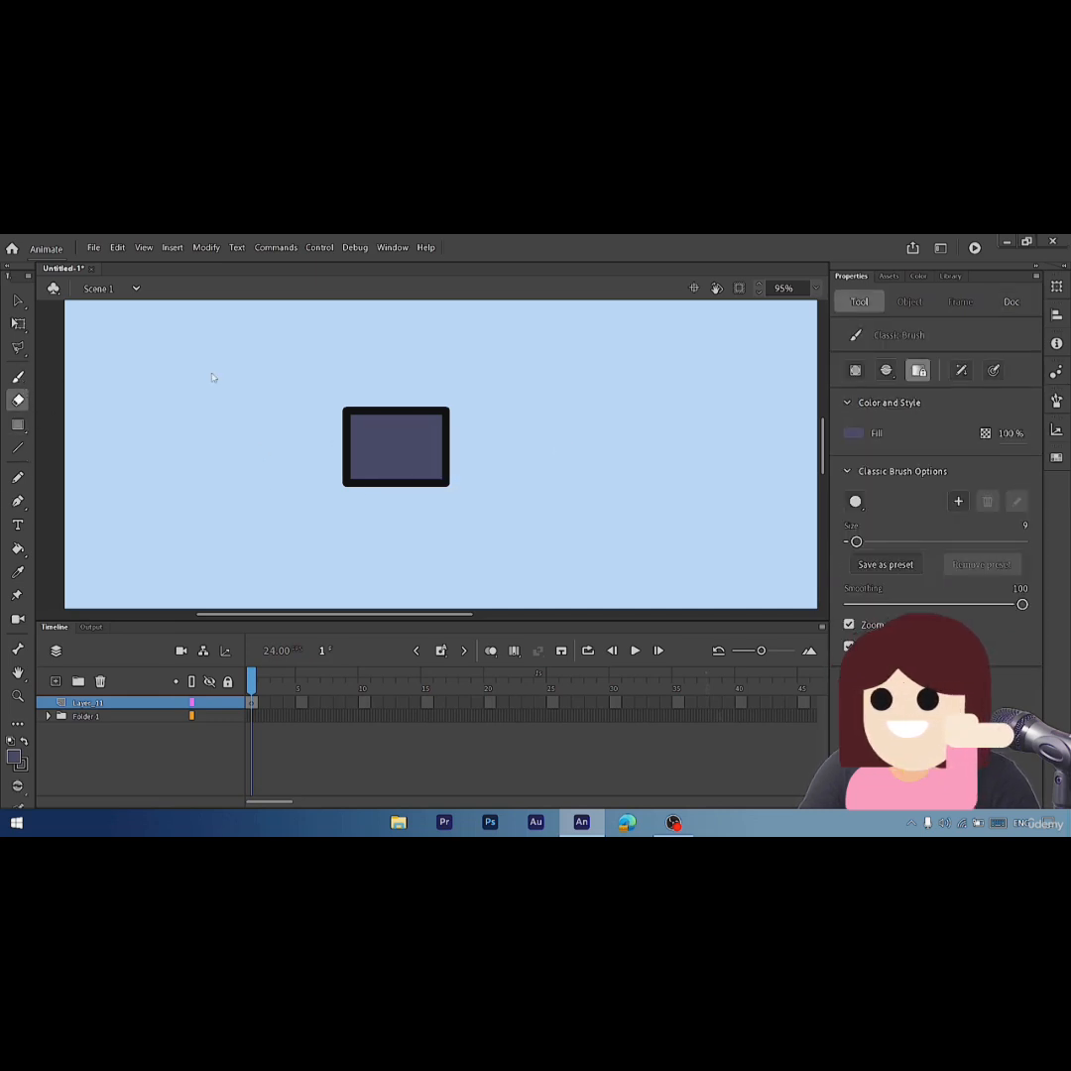
mouse_move(390, 377)
mouse_down()
mouse_move(436, 510)
mouse_move(347, 448)
mouse_up()
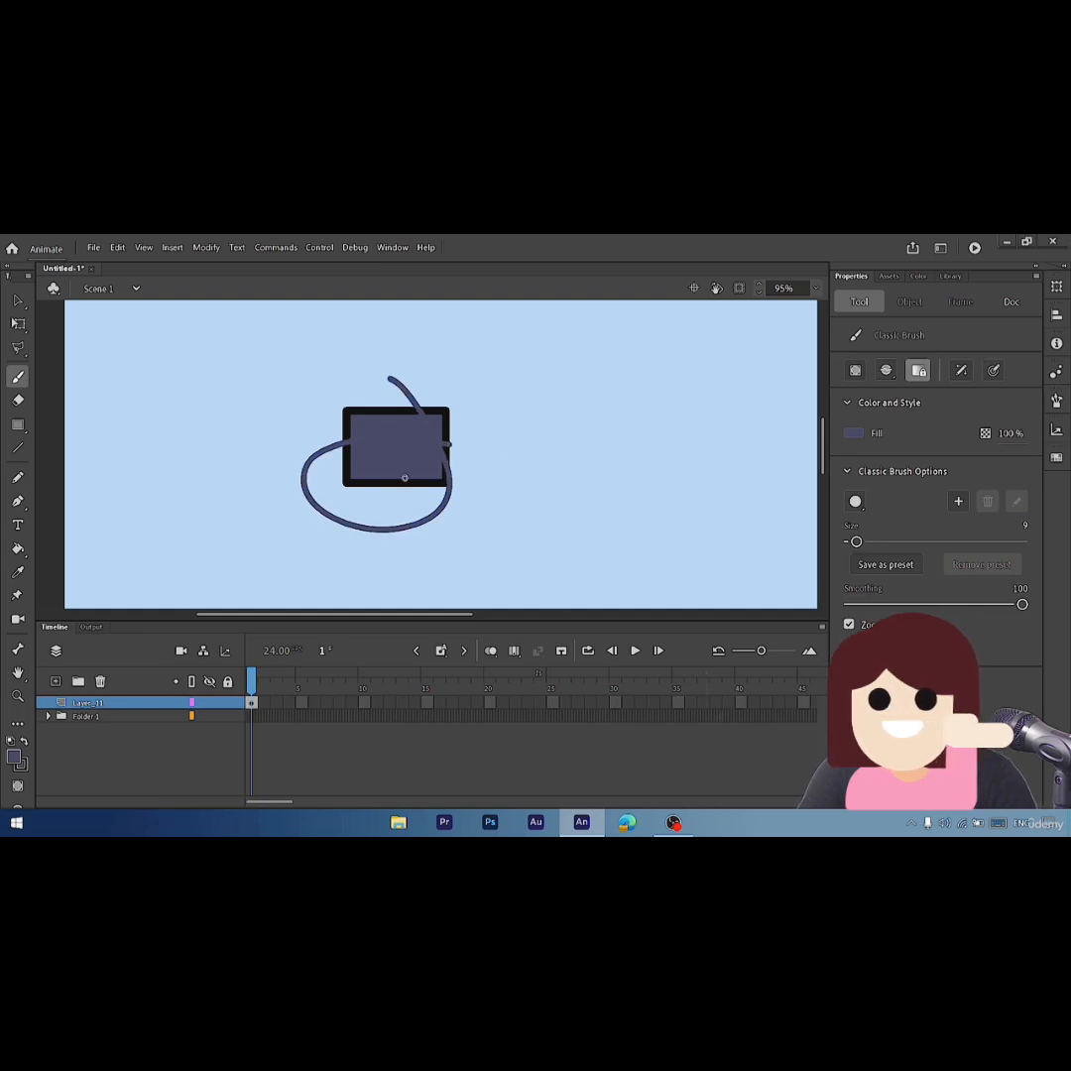
click(127, 716)
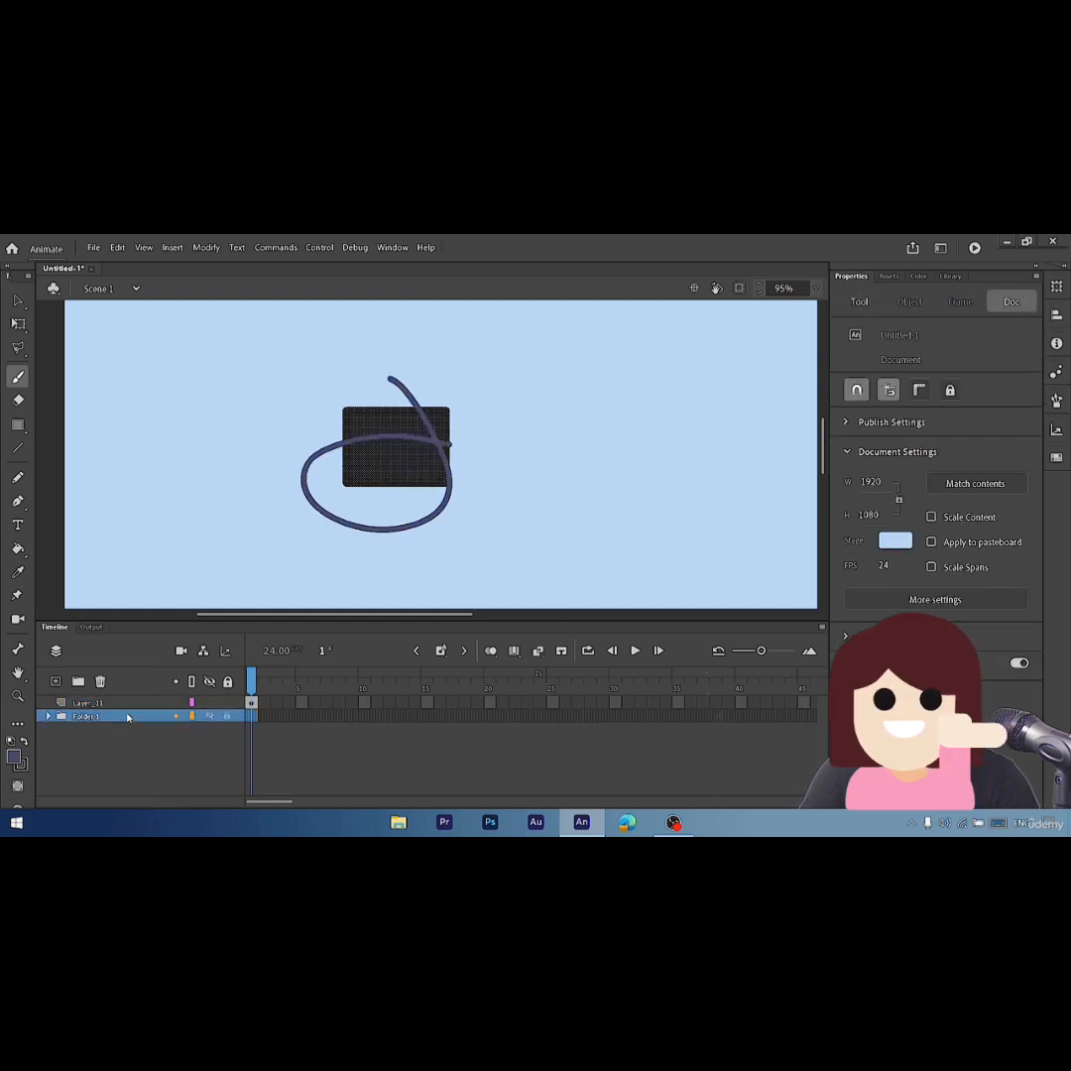
- Lock all layers and hide everything except Layer_11
click(227, 683)
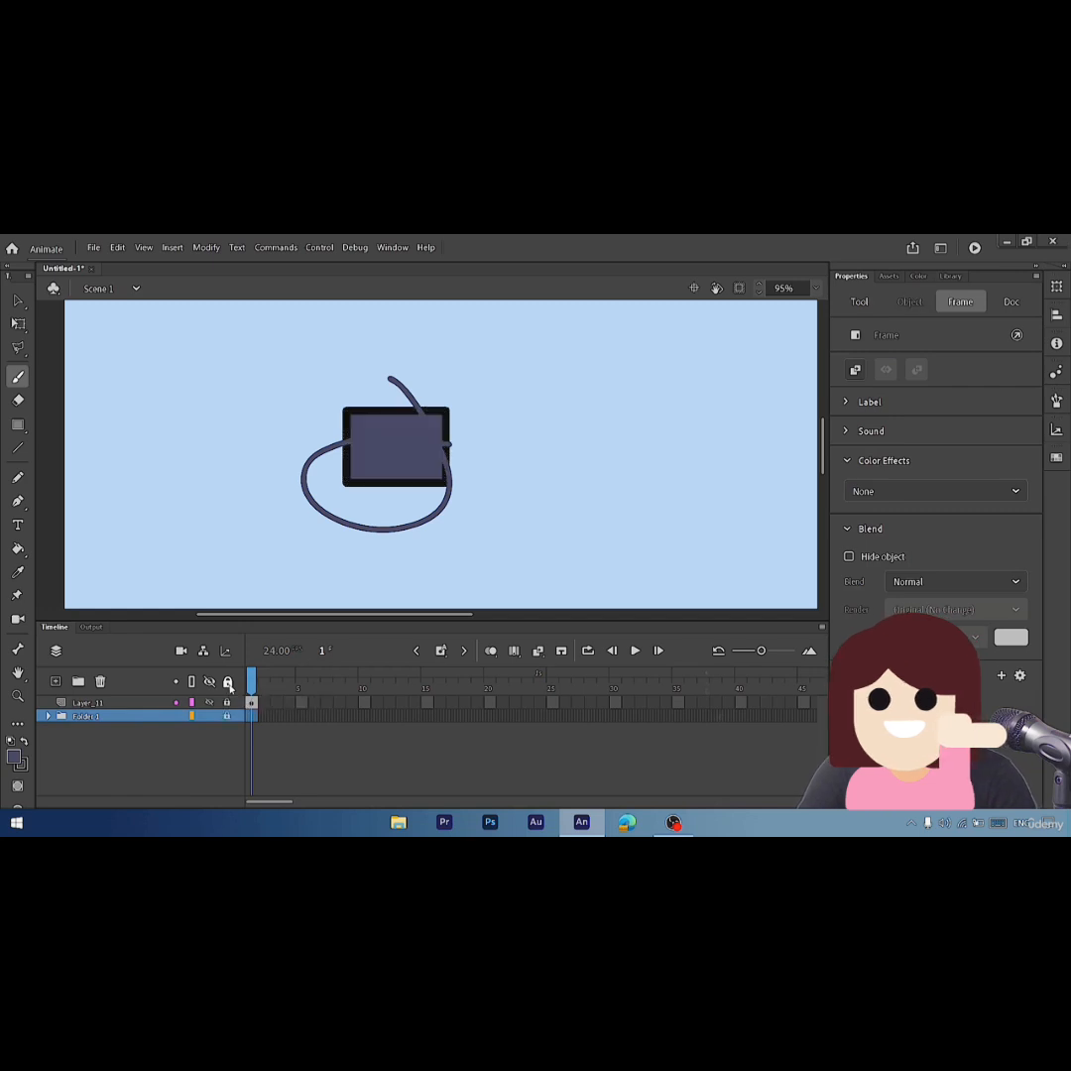
click(209, 682)
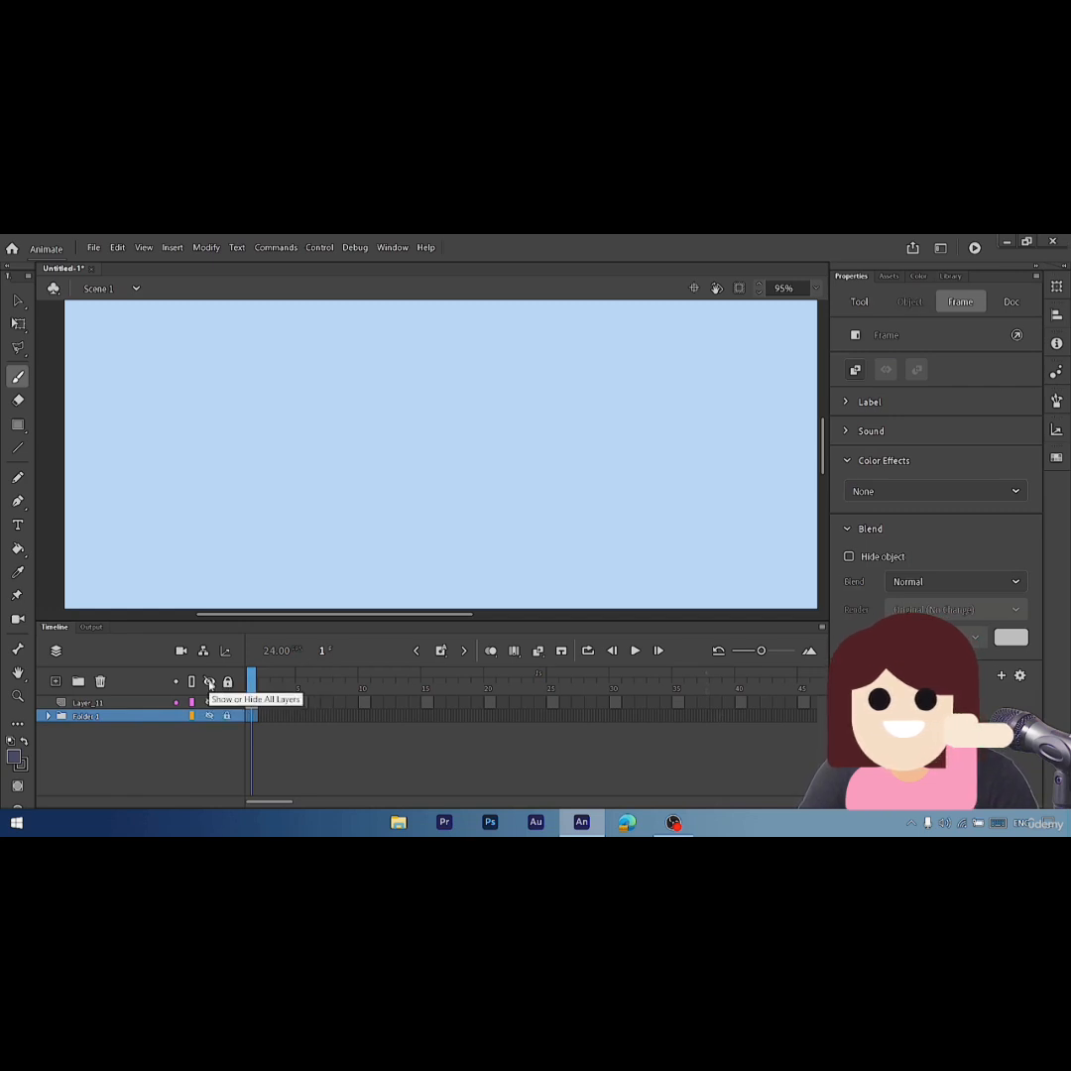
click(210, 683)
click(209, 683)
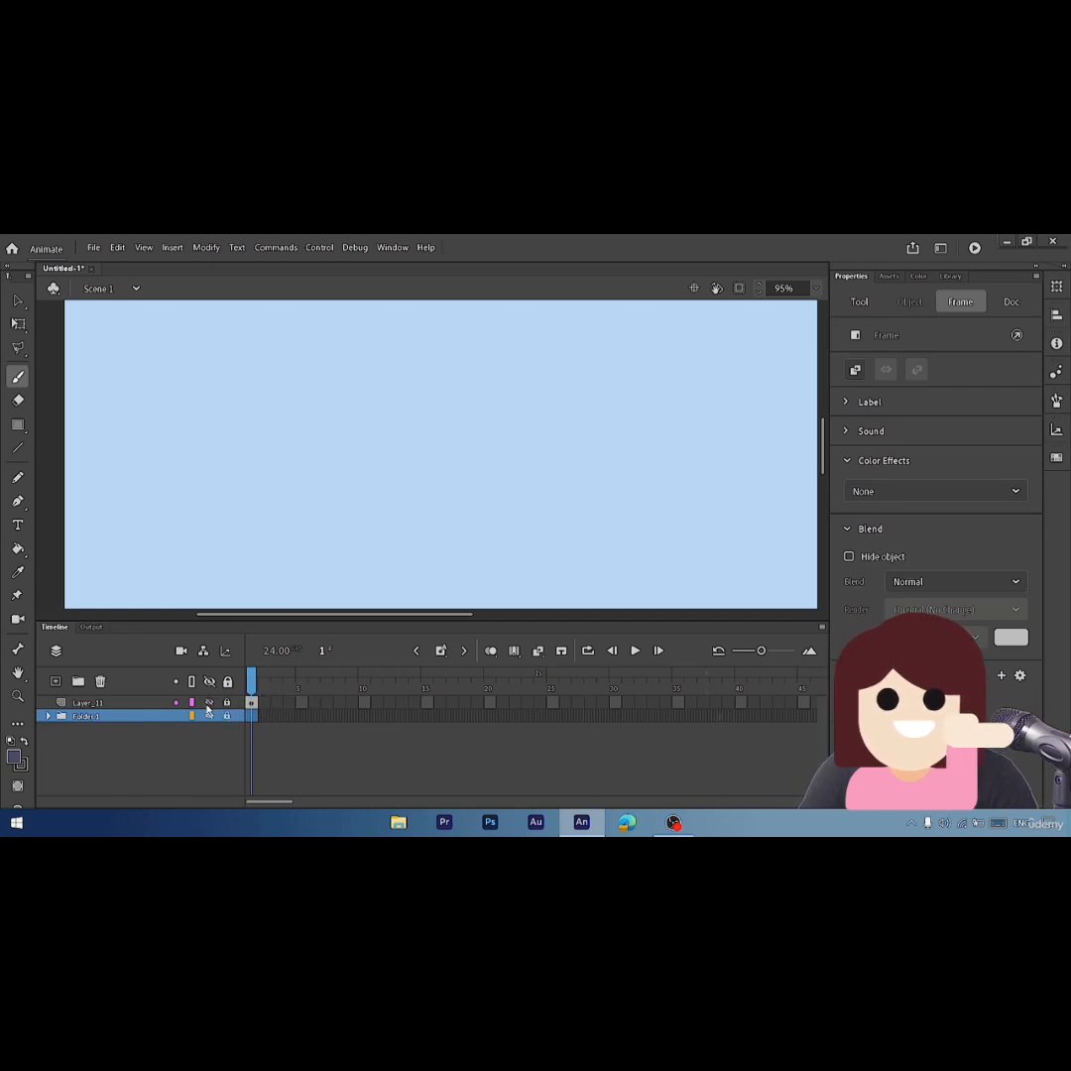
click(209, 703)
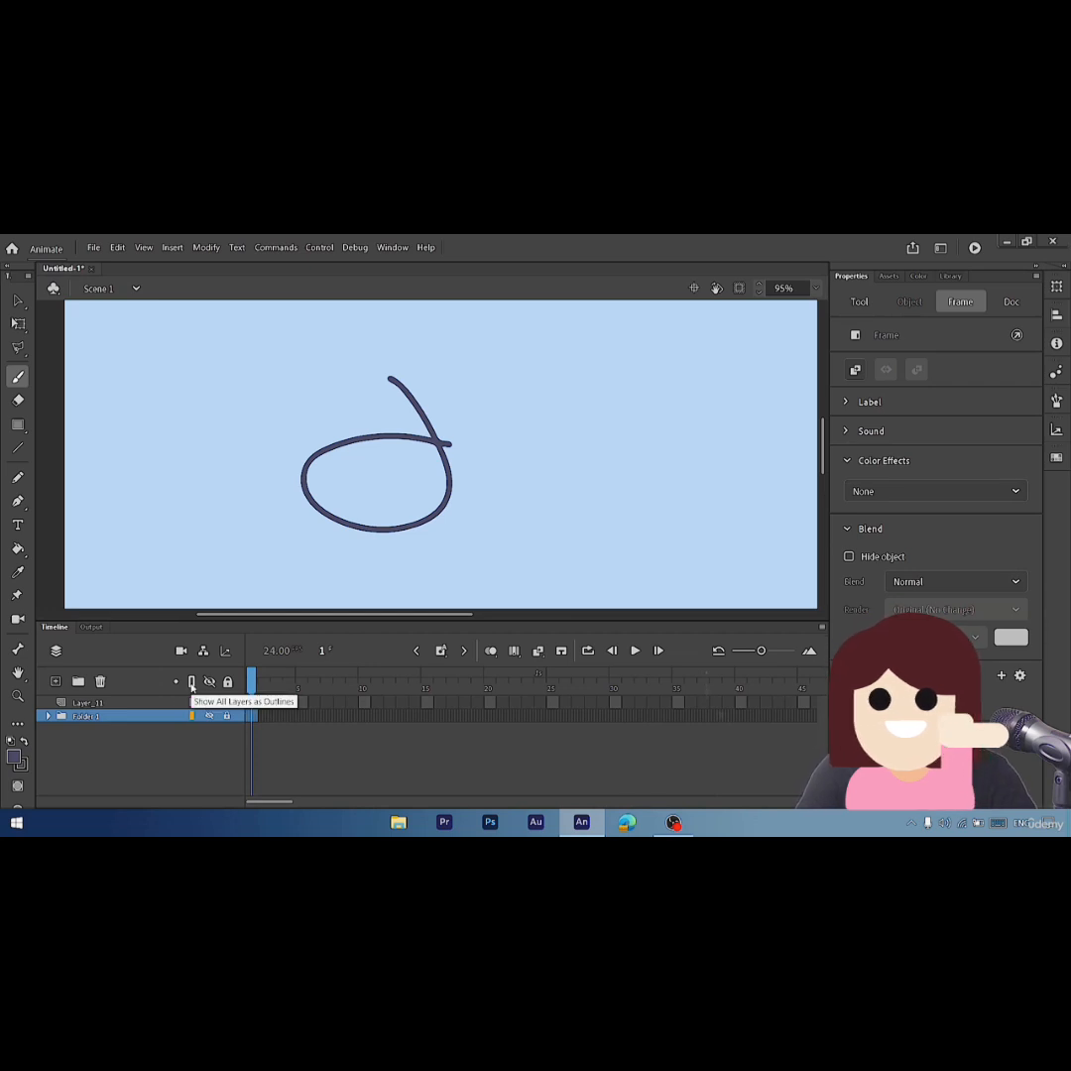
- Show all layers as outlines and switch back to the normal display
click(191, 681)
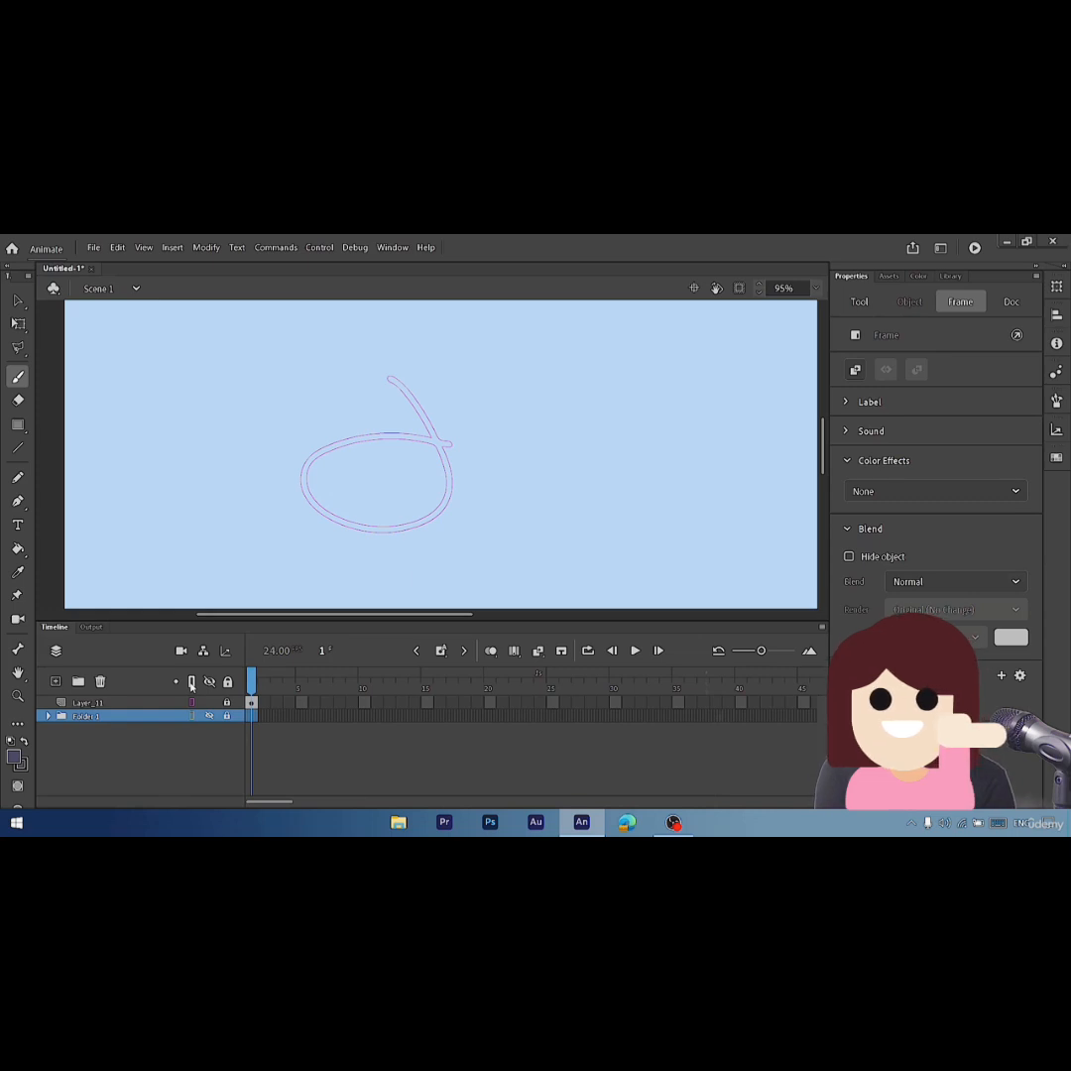
click(191, 681)
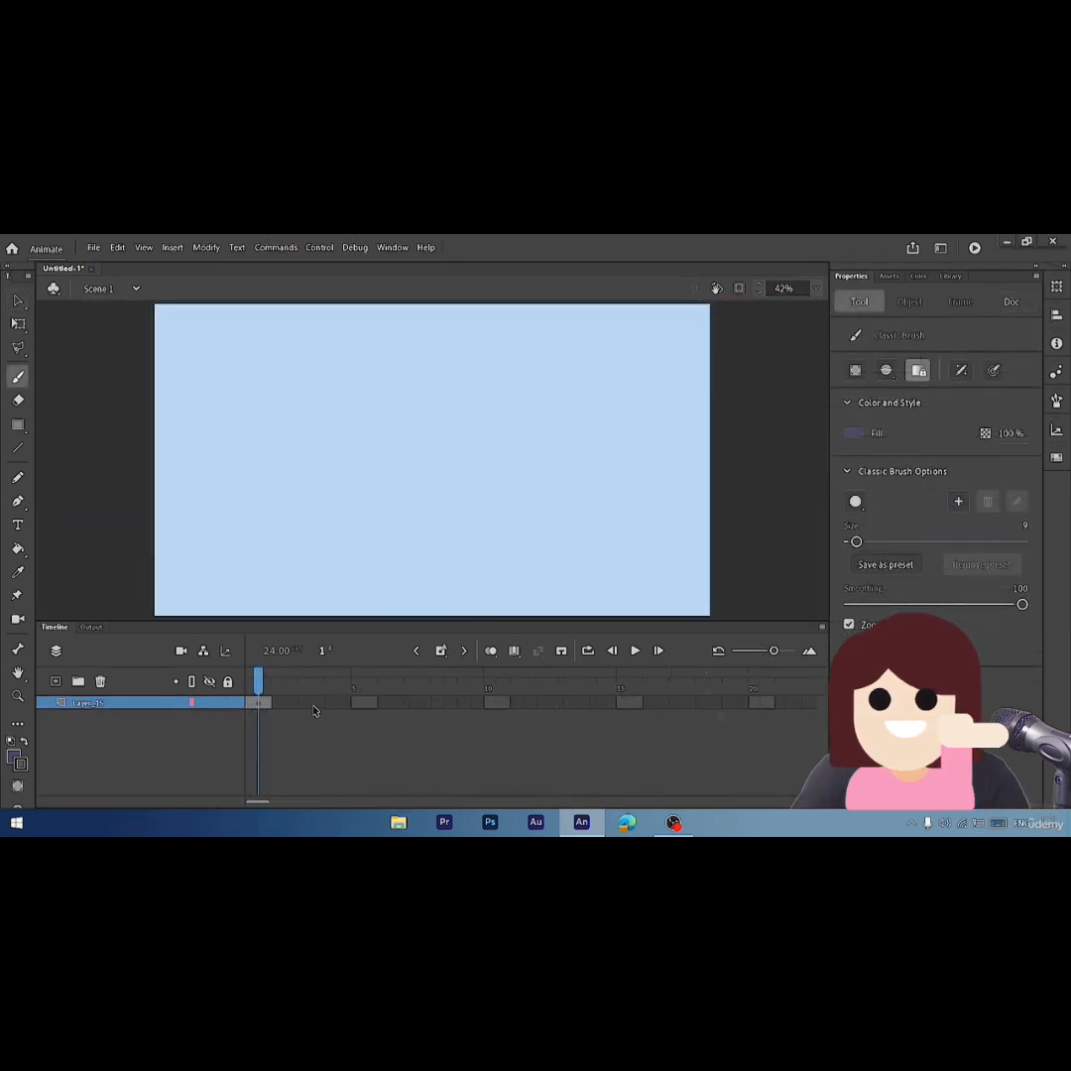
- Paint a long, winding freehand line across the stage on frame 1 of Layer_15 with the Classic Brush
click(285, 702)
click(362, 703)
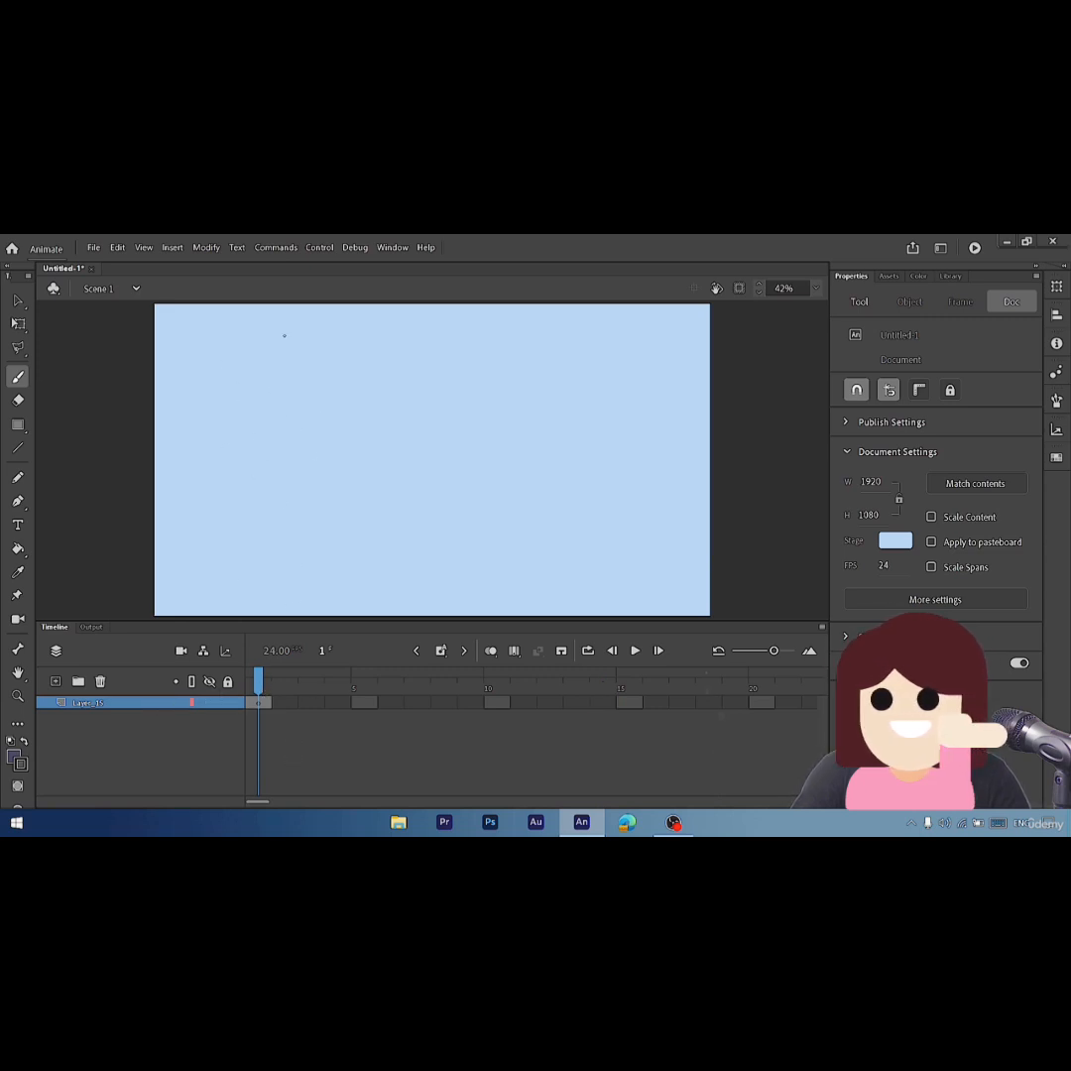
mouse_move(227, 334)
mouse_down()
mouse_move(240, 487)
mouse_move(647, 469)
mouse_move(530, 396)
mouse_move(326, 349)
mouse_move(300, 442)
mouse_move(454, 470)
mouse_up()
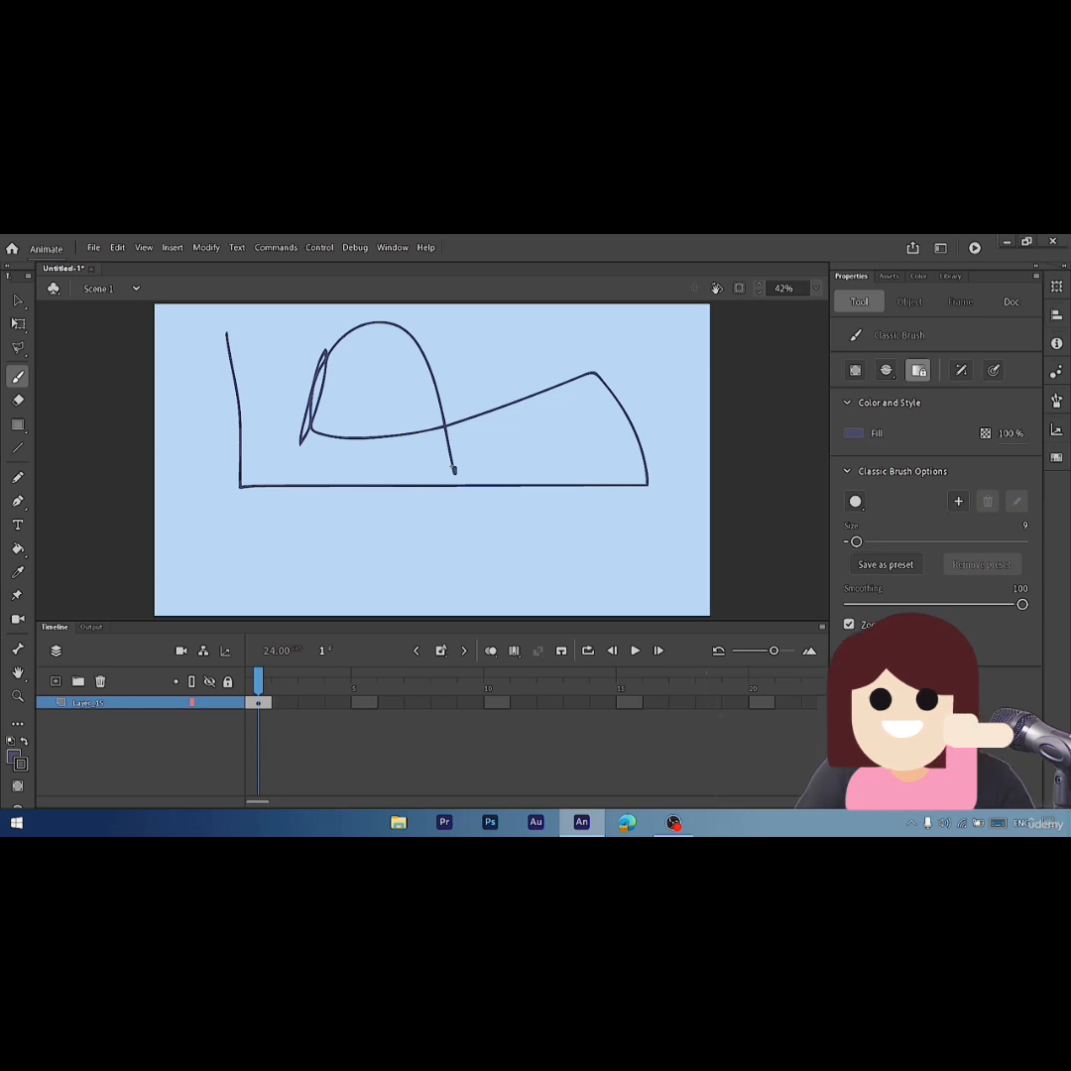
- Insert a keyframe at frame 2 of Layer_15 and compare its content with frame 1
click(285, 704)
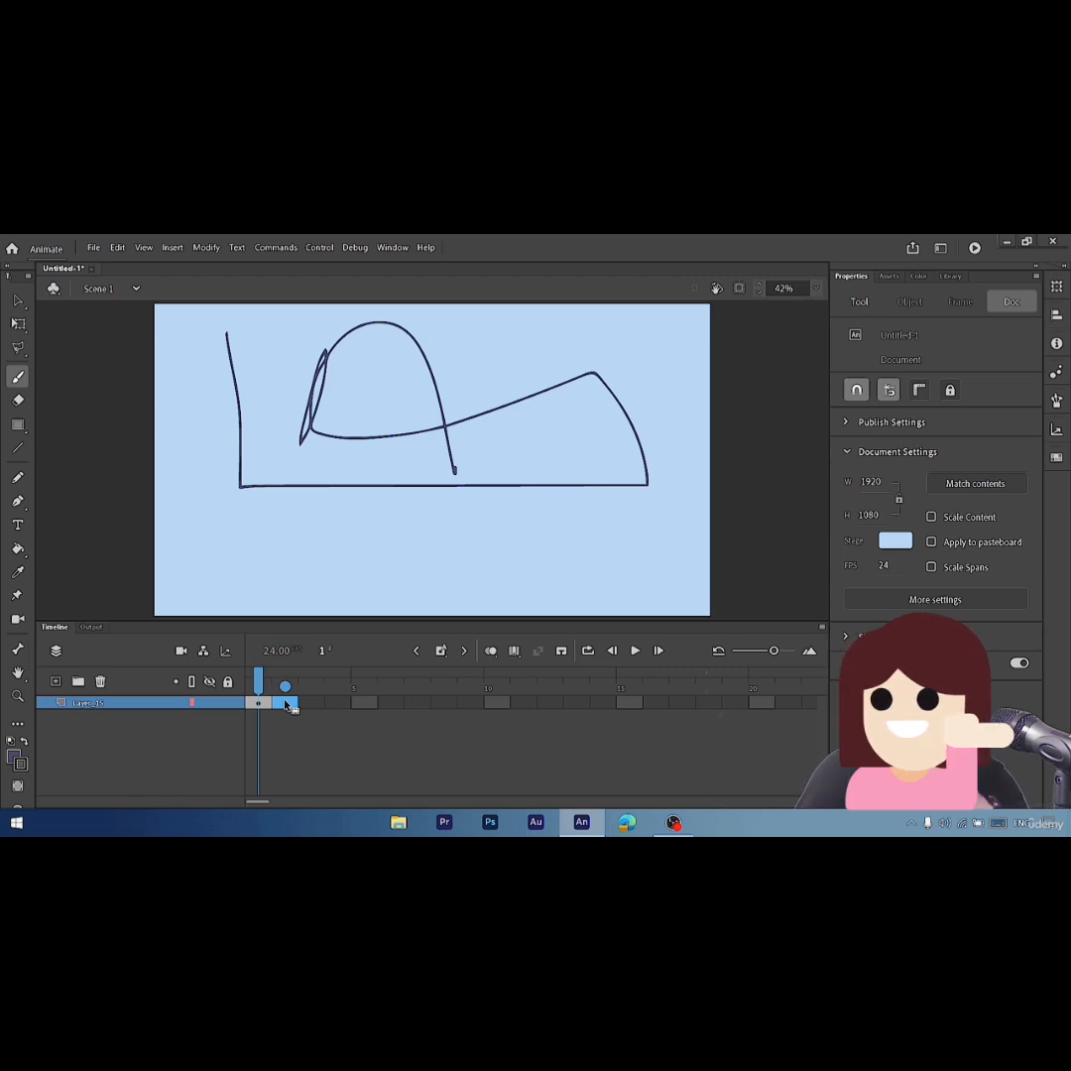
right_click(286, 704)
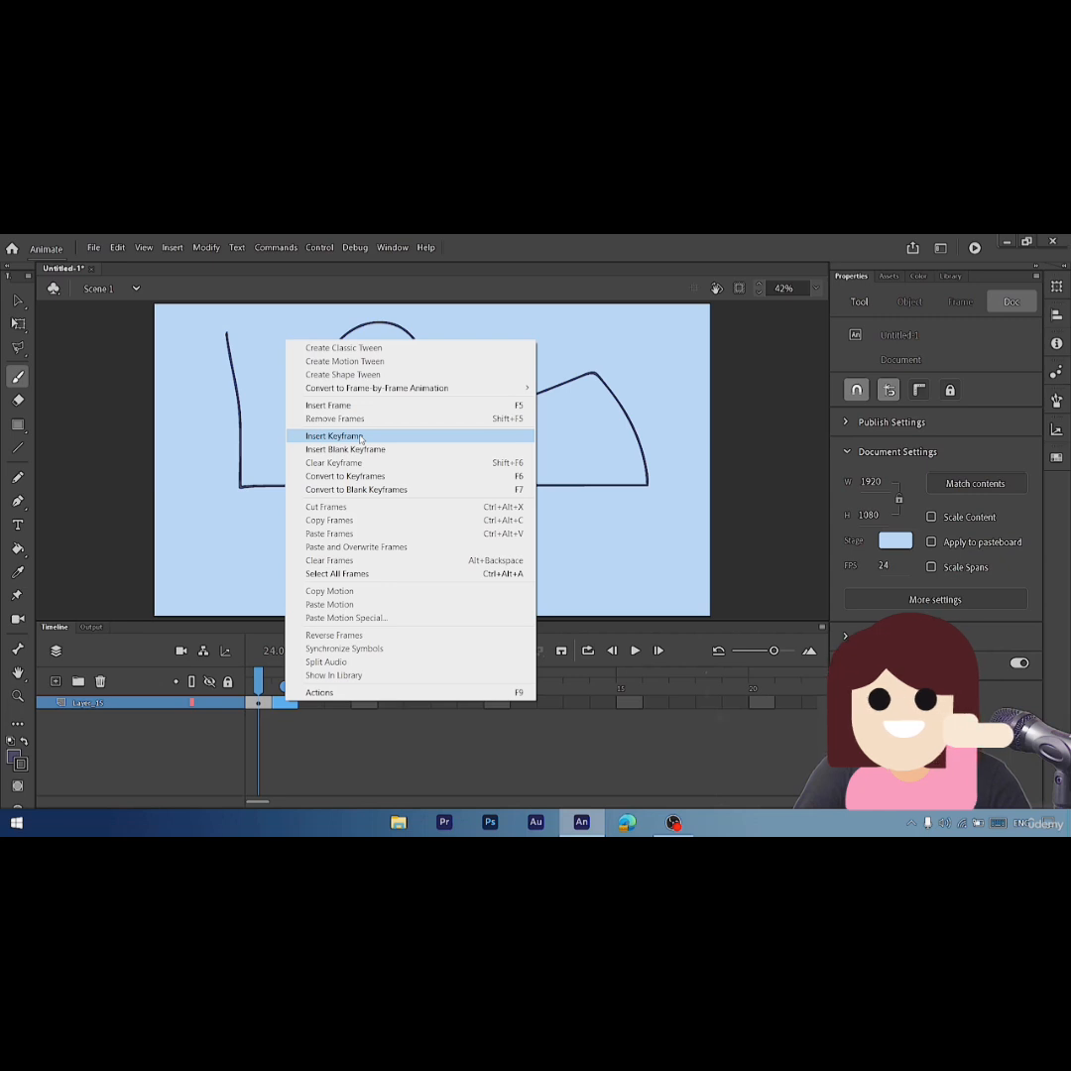
click(360, 438)
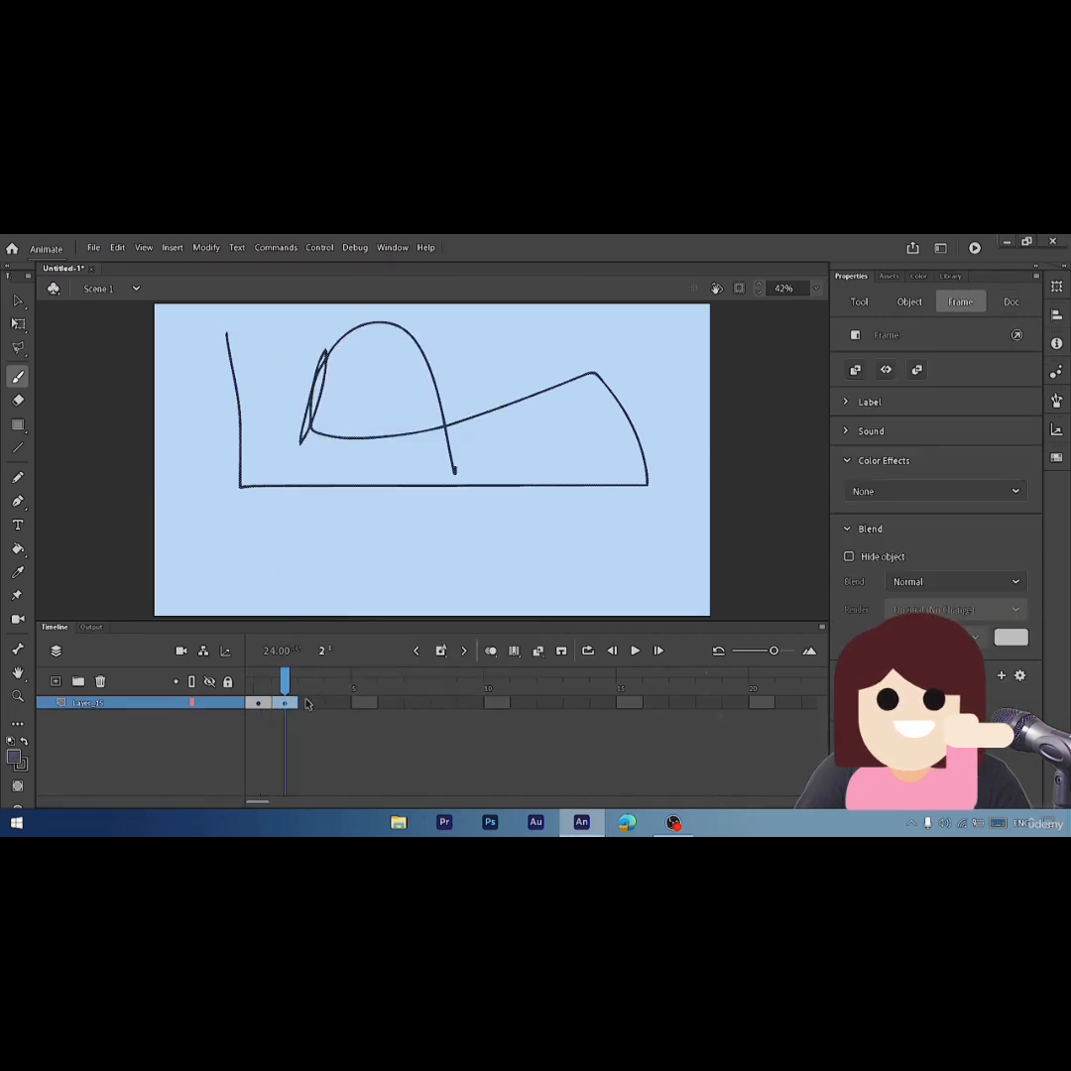
click(257, 684)
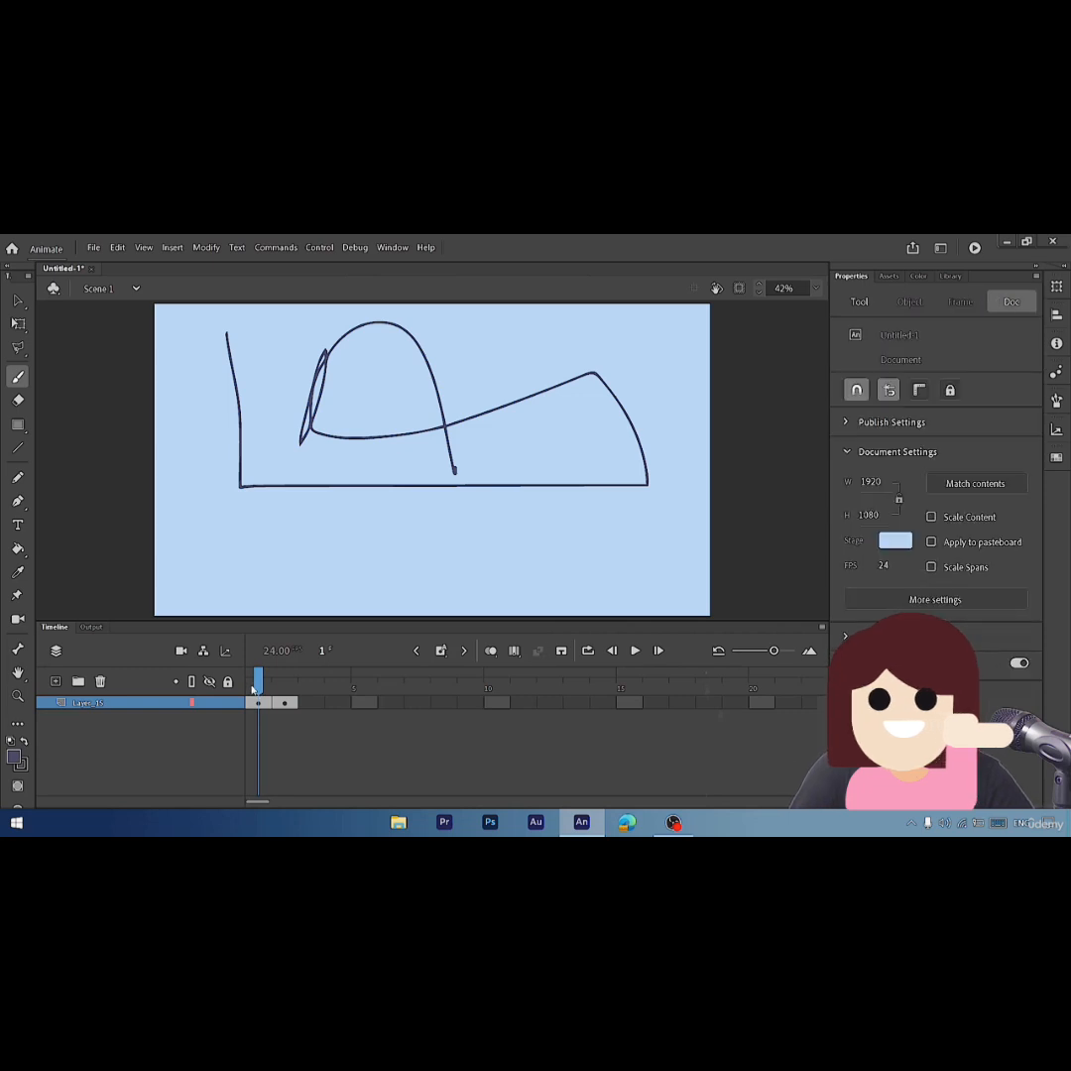
key(period)
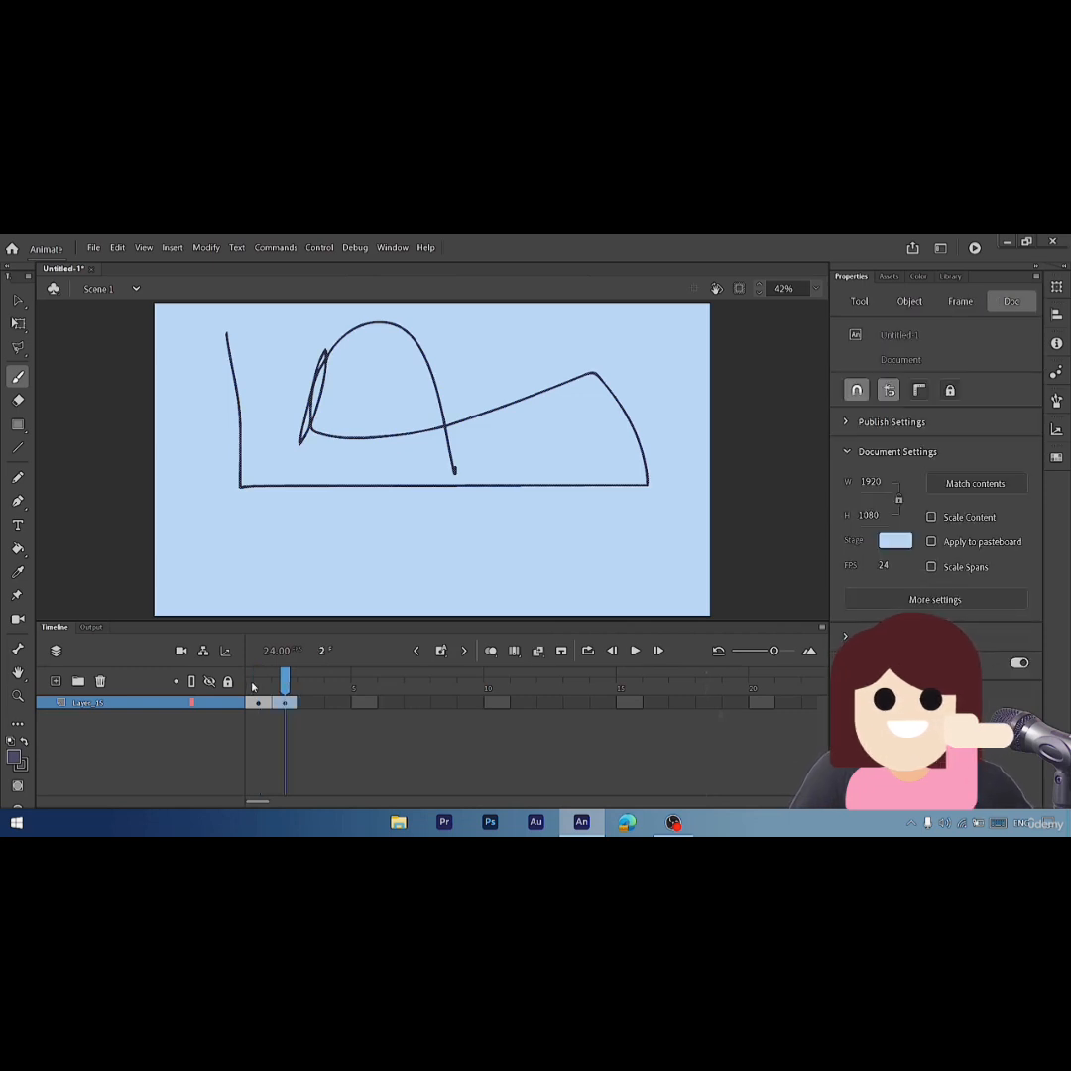
click(252, 686)
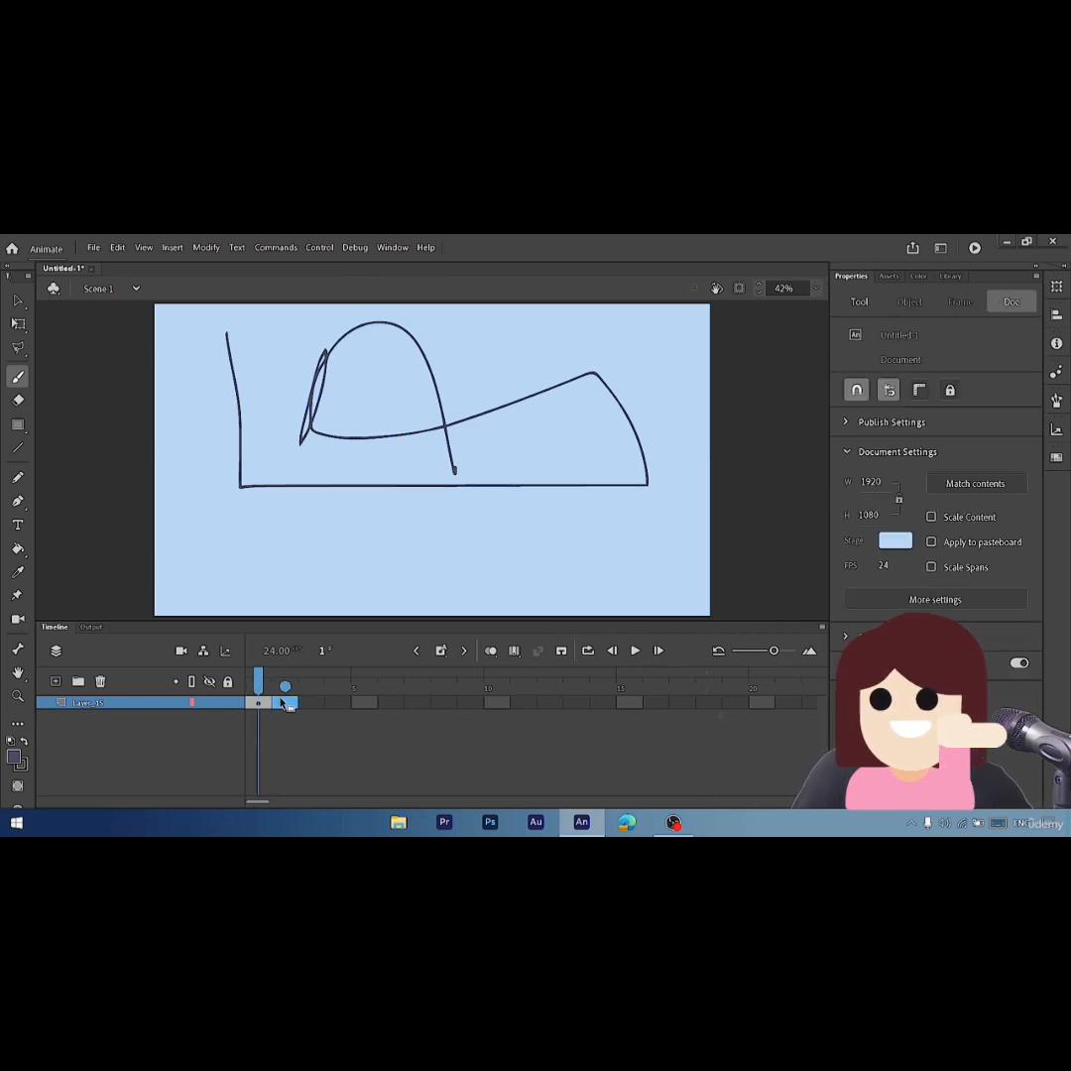
- Insert a blank keyframe at frame 2 of Layer_15 and compare it with frame 1
right_click(283, 704)
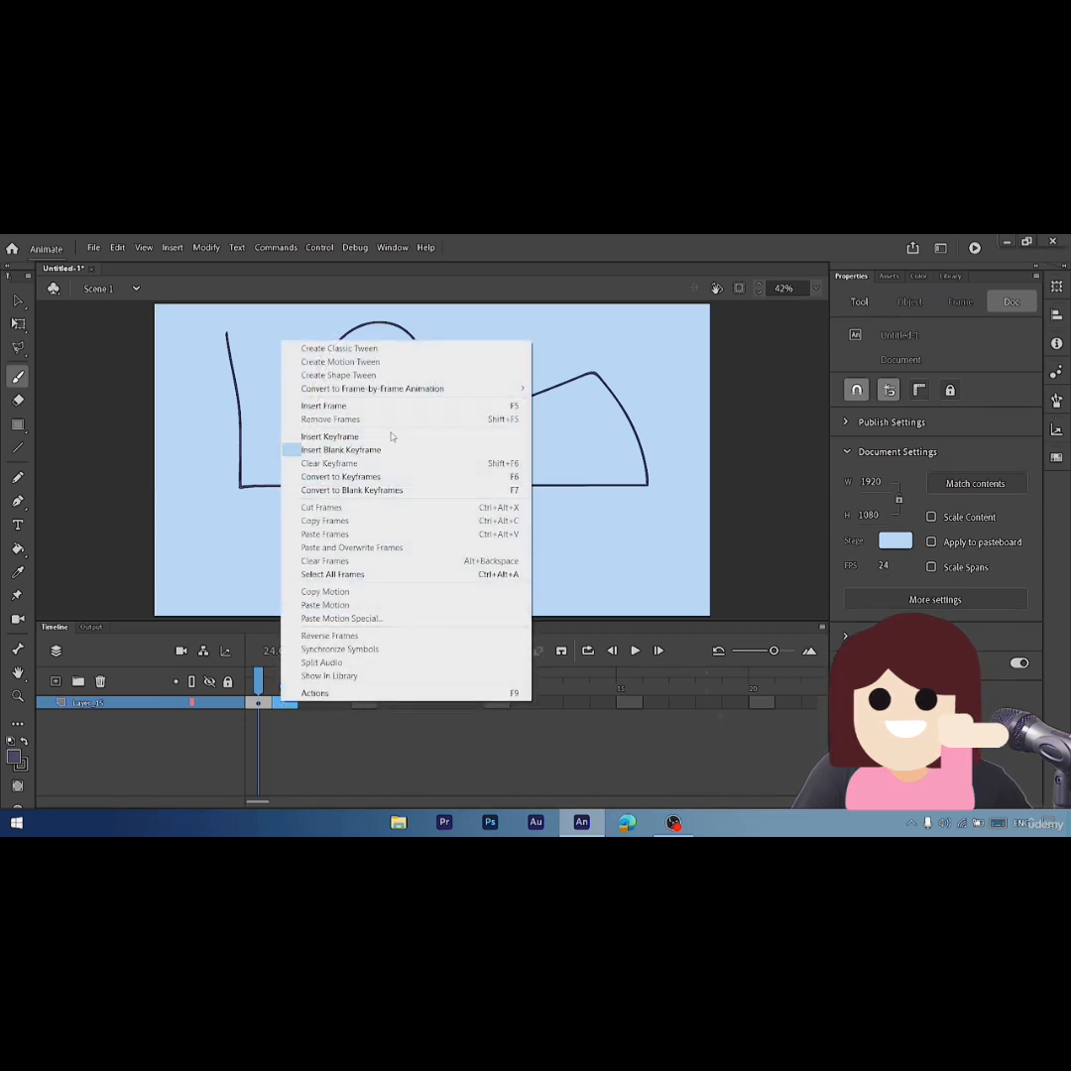
click(365, 451)
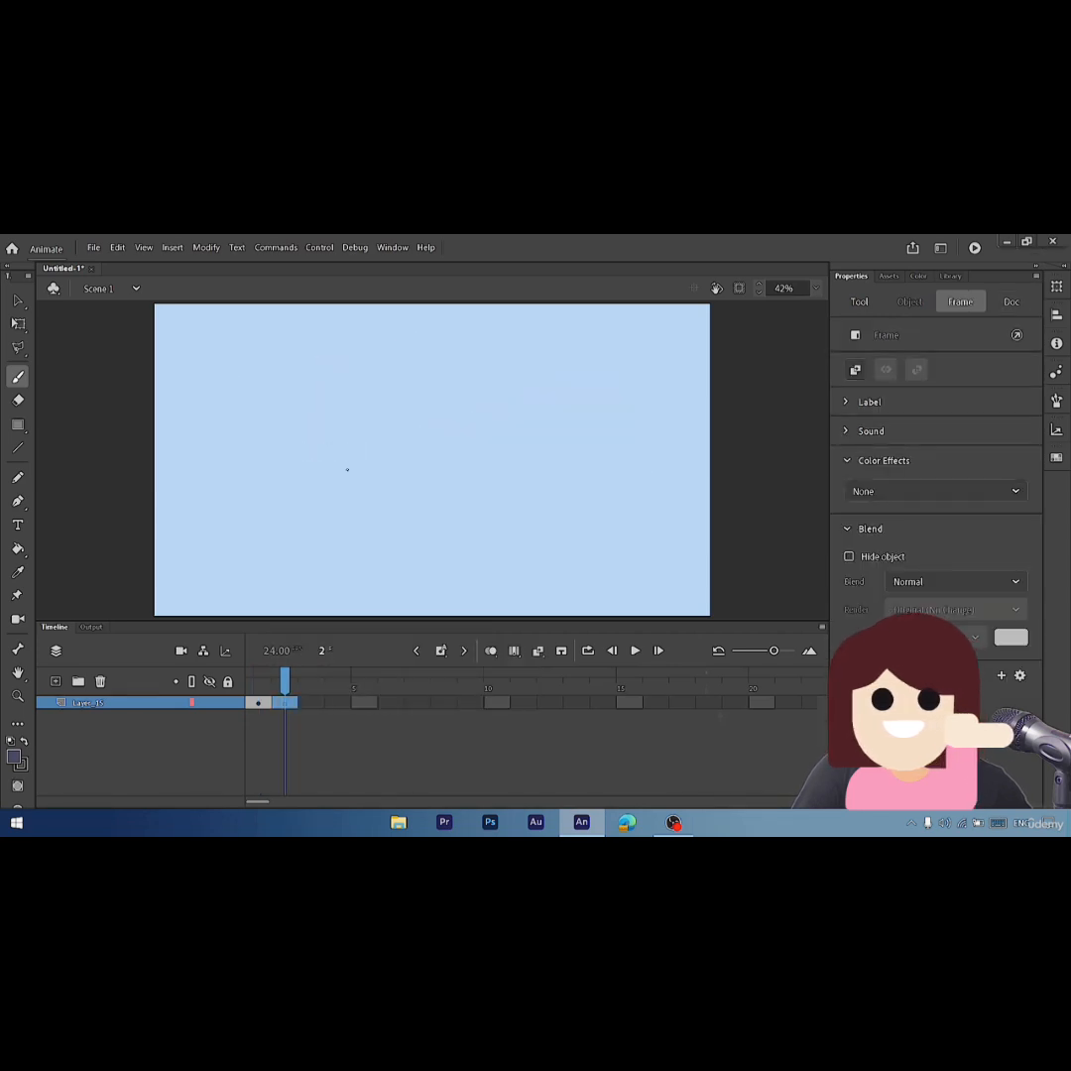
click(256, 685)
click(284, 686)
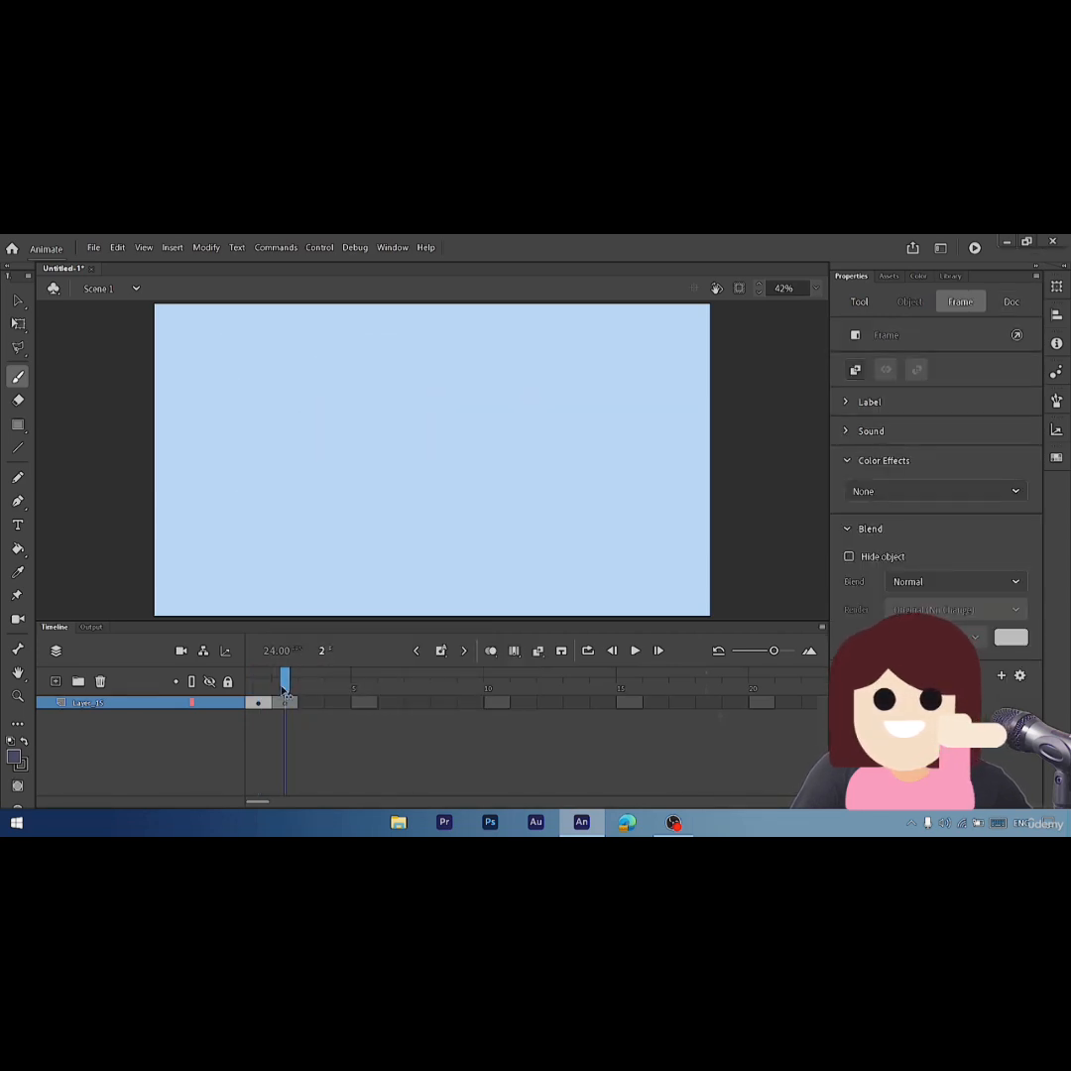
click(252, 691)
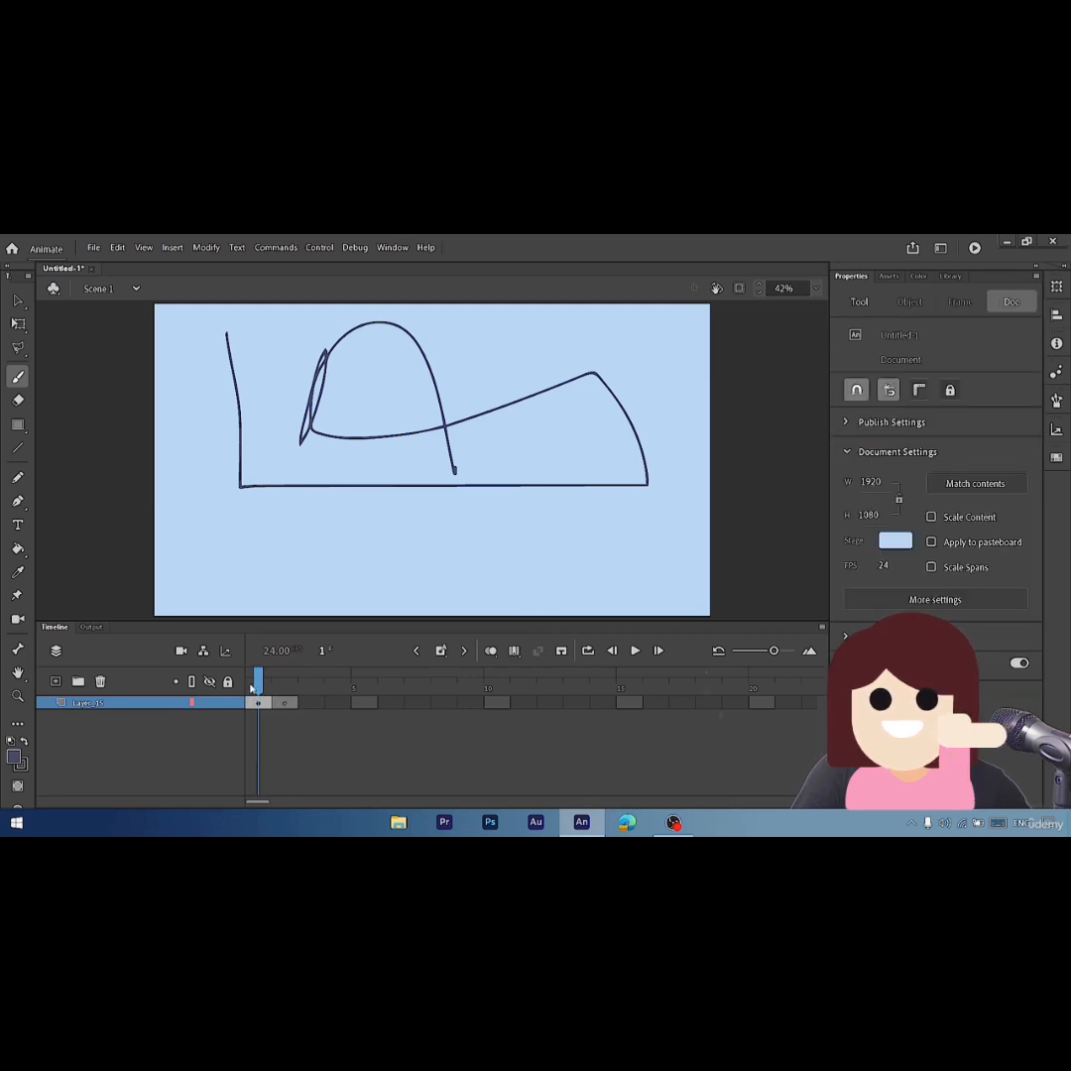
- Paint a short hooked stroke on frame 2 and flip between frames 1 and 2 to compare the drawings
drag(260, 691, 285, 688)
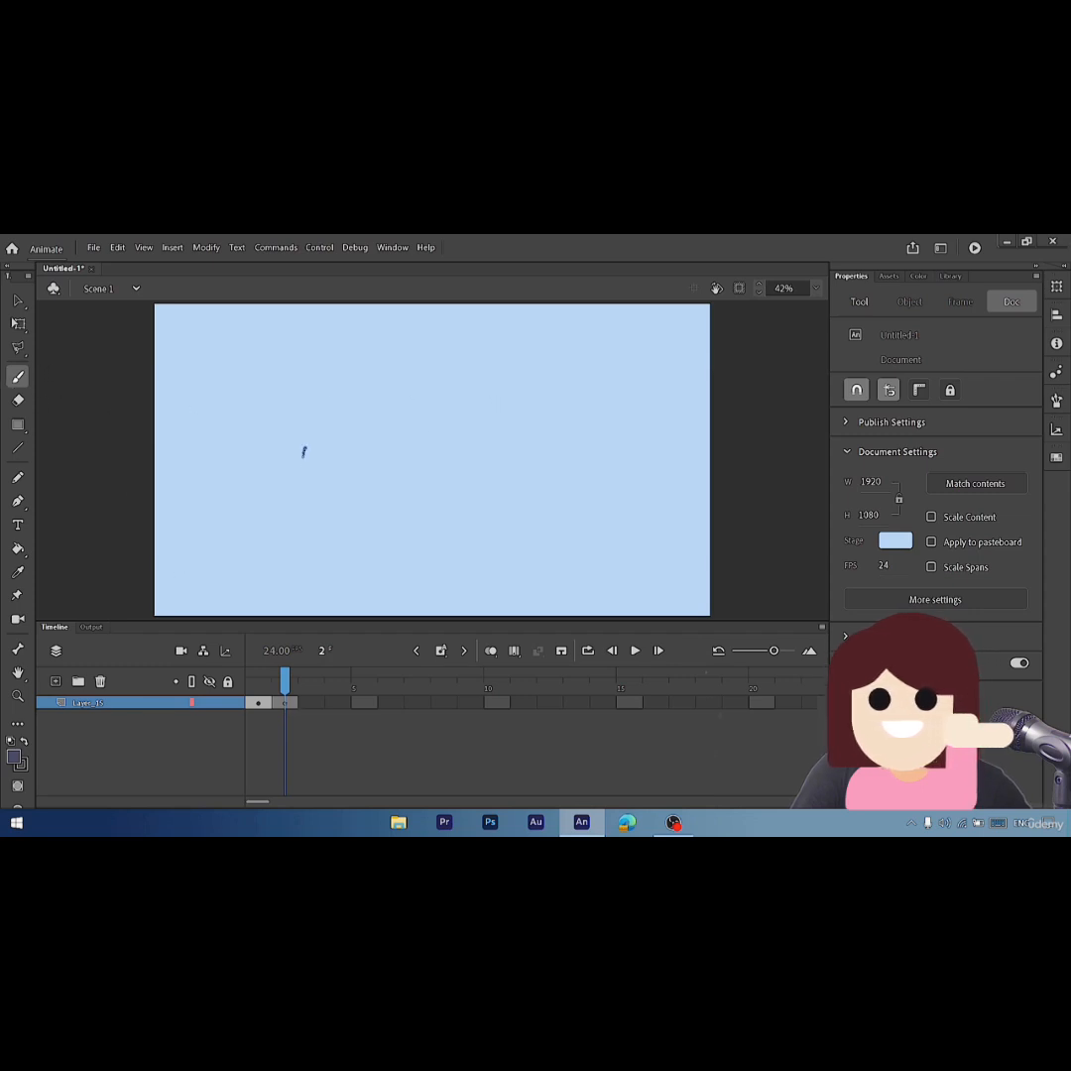
drag(304, 451, 327, 484)
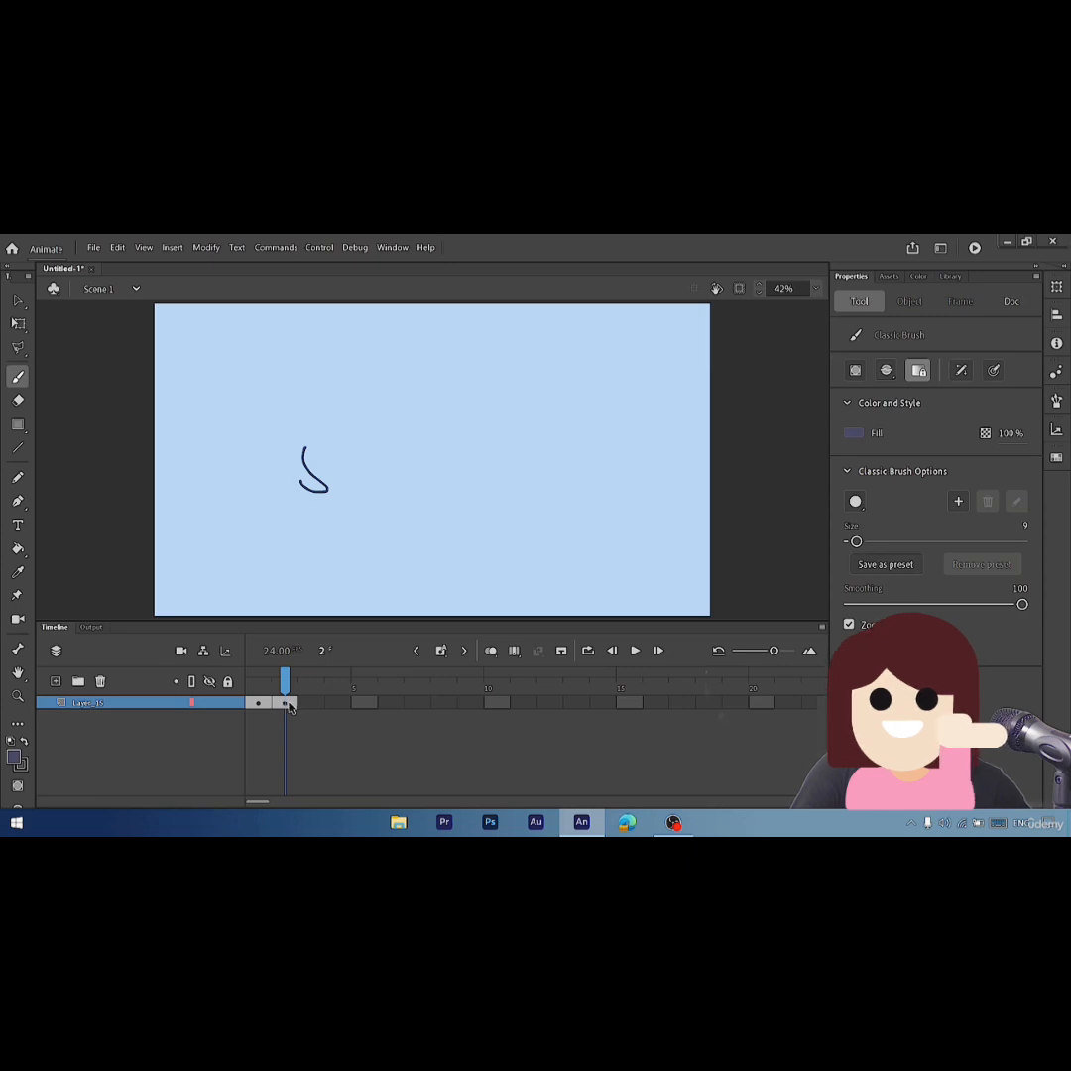
click(251, 681)
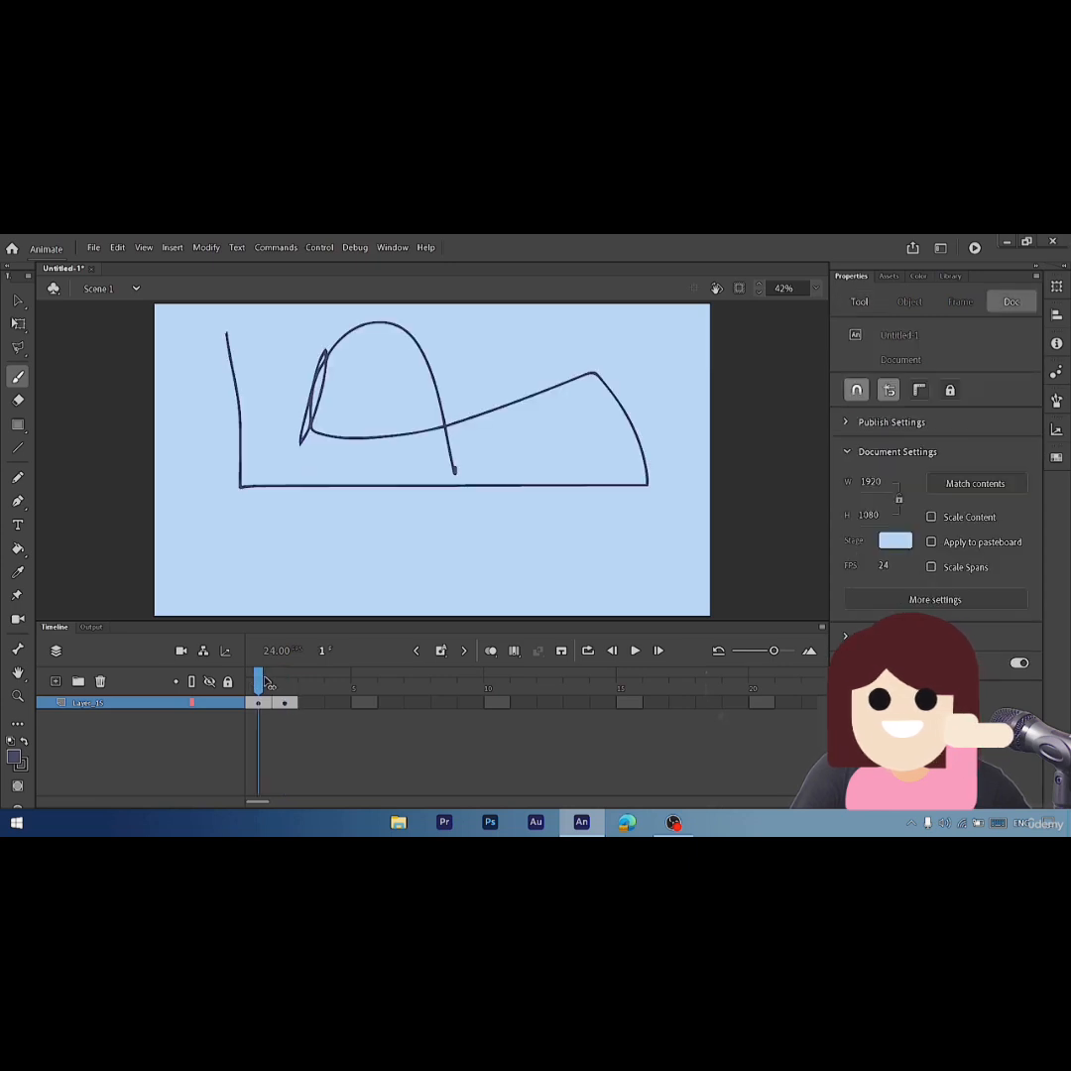
click(284, 681)
click(258, 681)
click(284, 681)
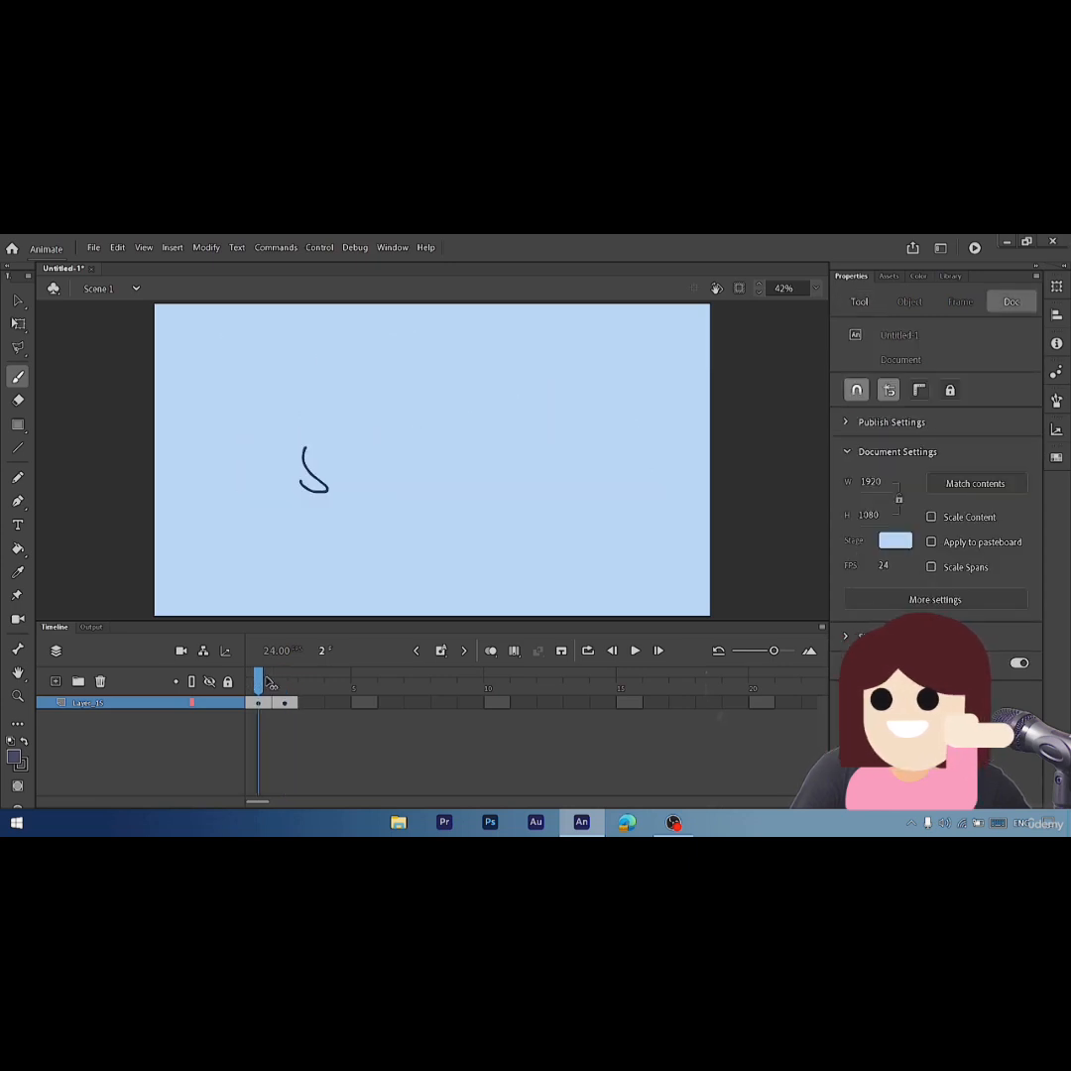
click(258, 681)
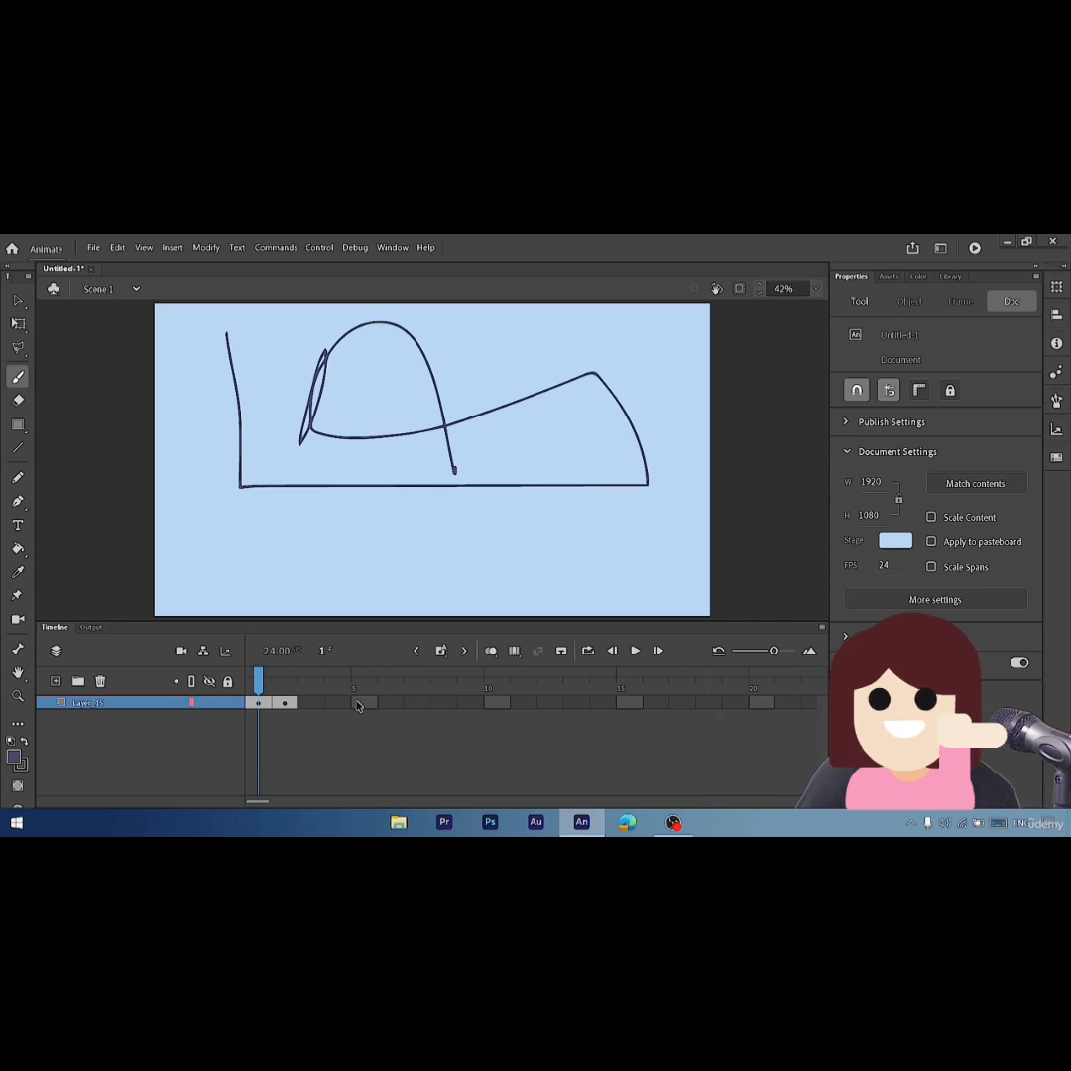
- Remove frame 2 and frame 1 from Layer_15
click(287, 703)
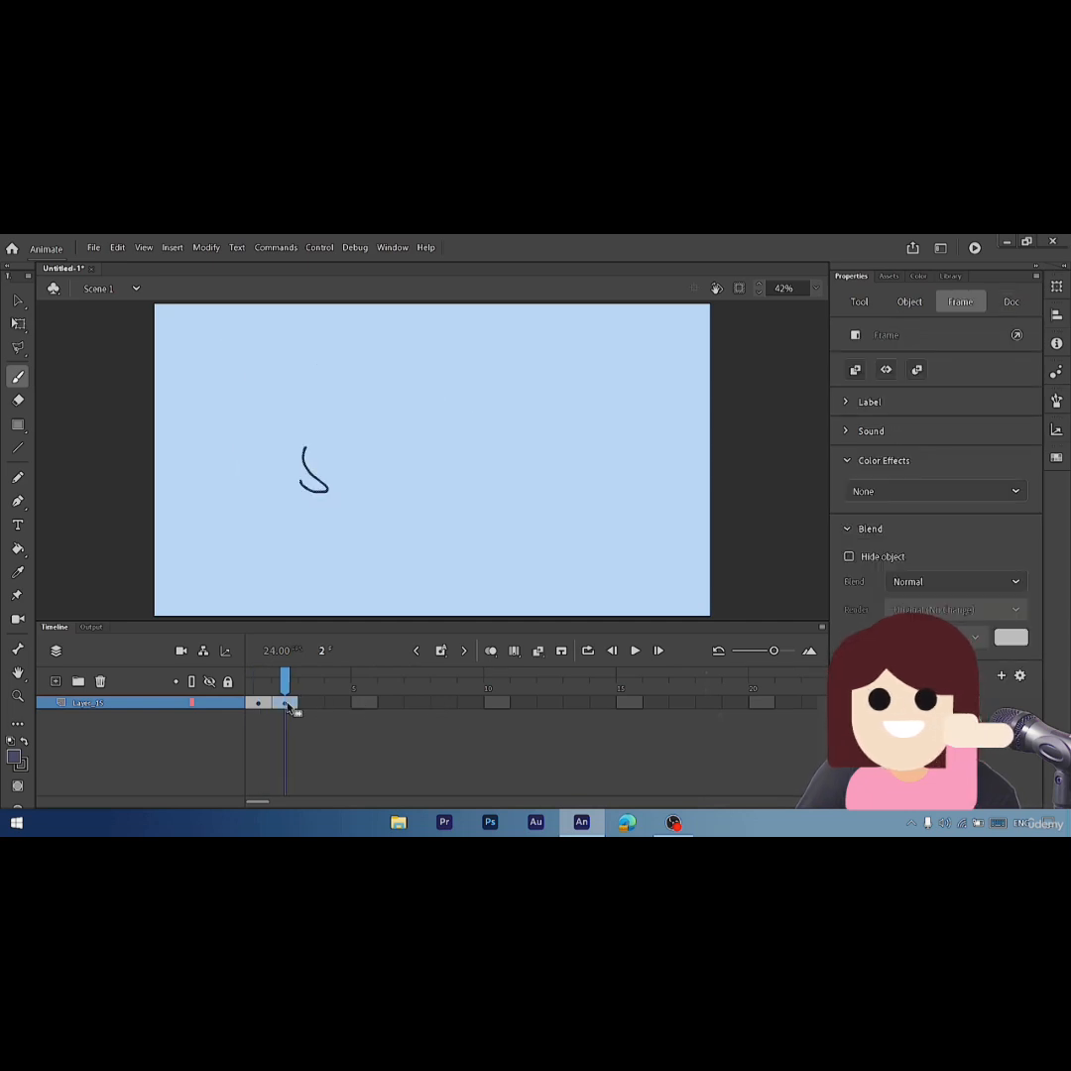
right_click(288, 705)
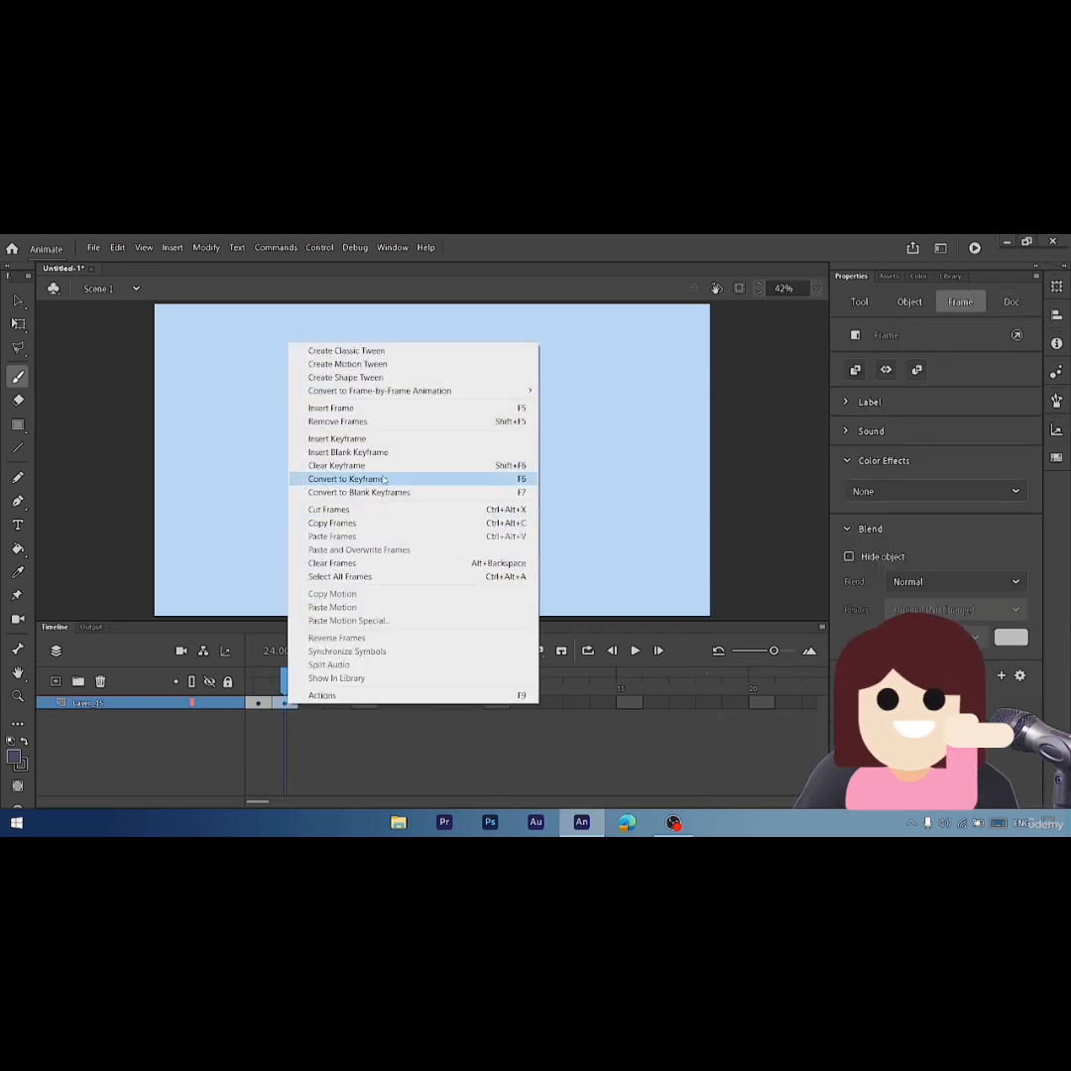
click(420, 423)
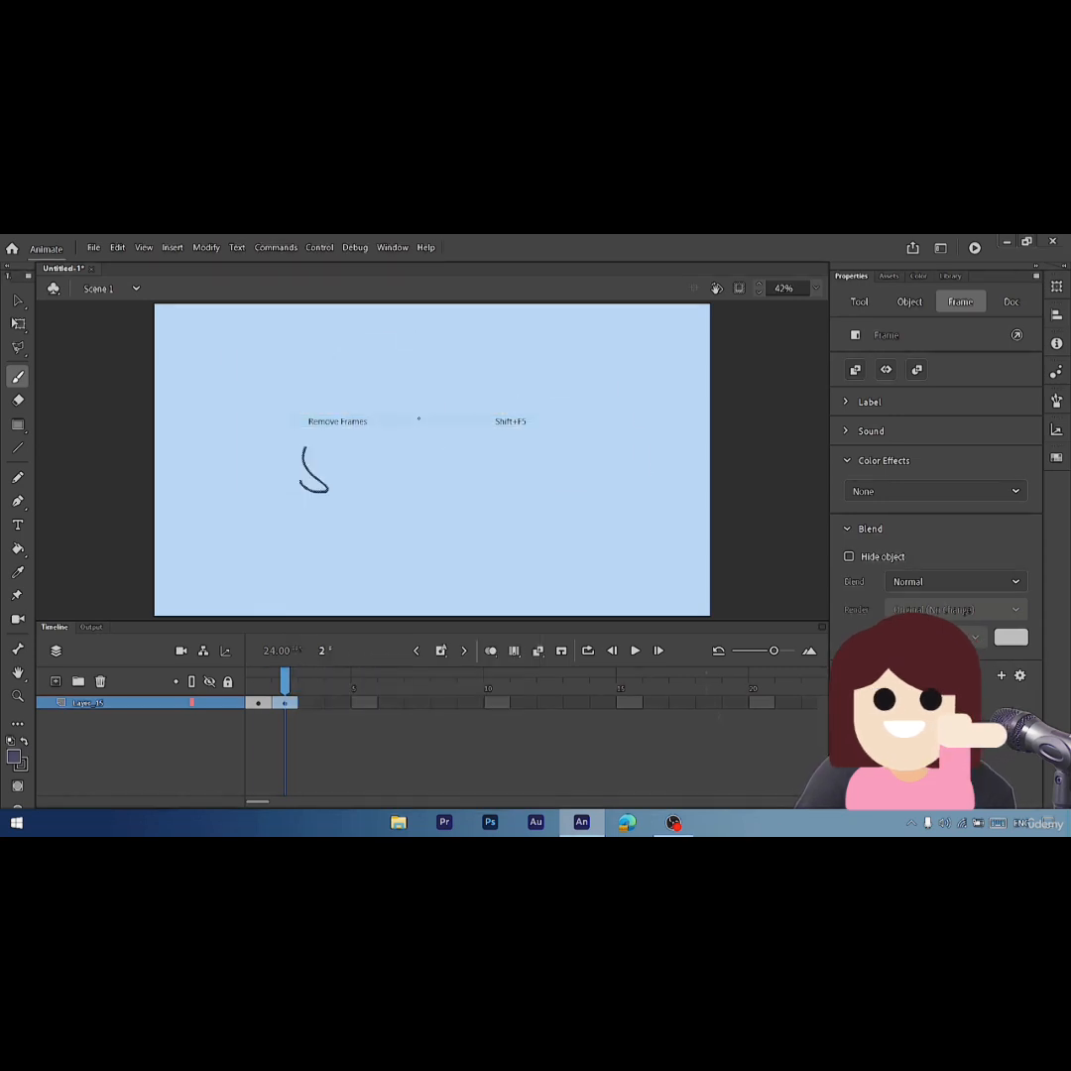
right_click(259, 704)
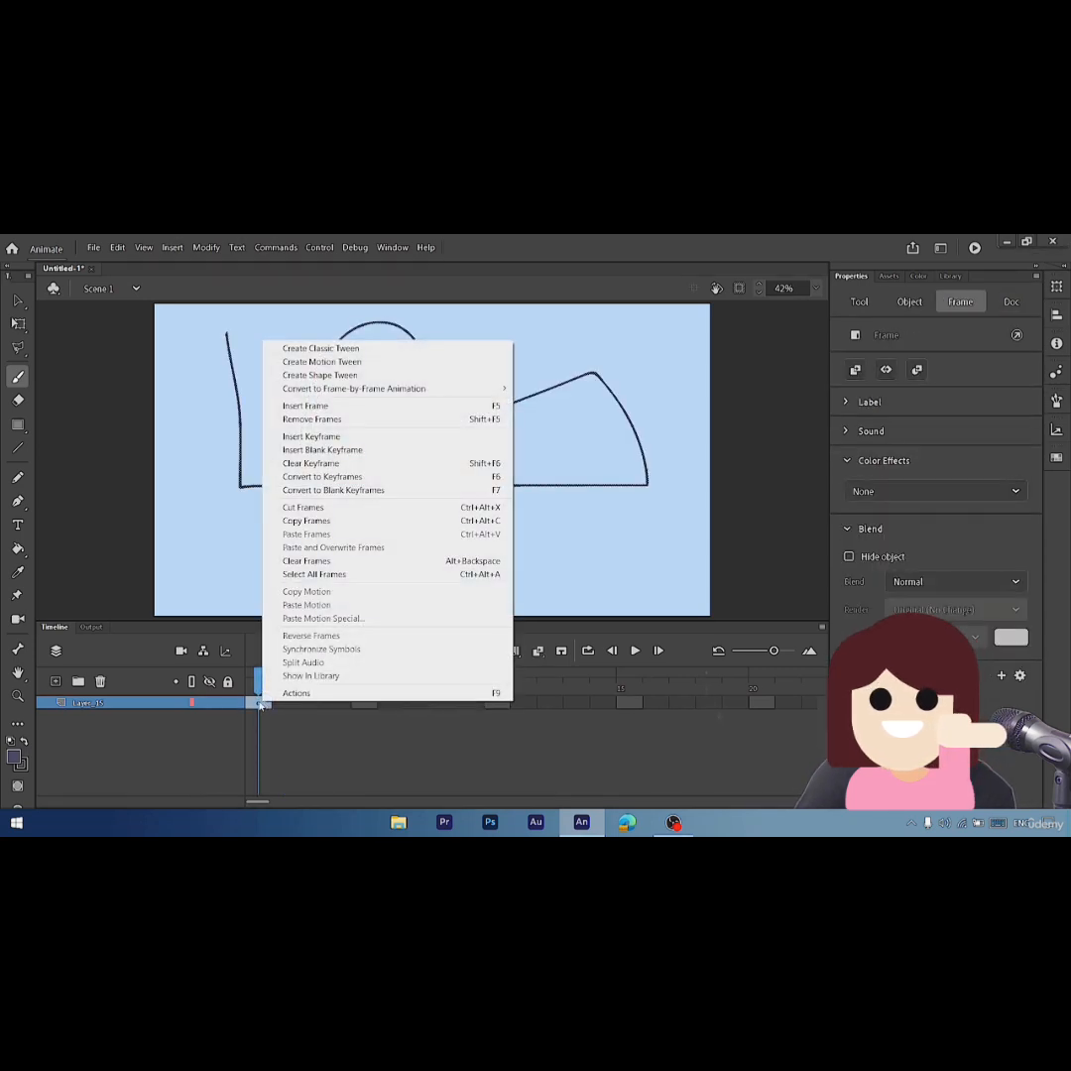
click(327, 419)
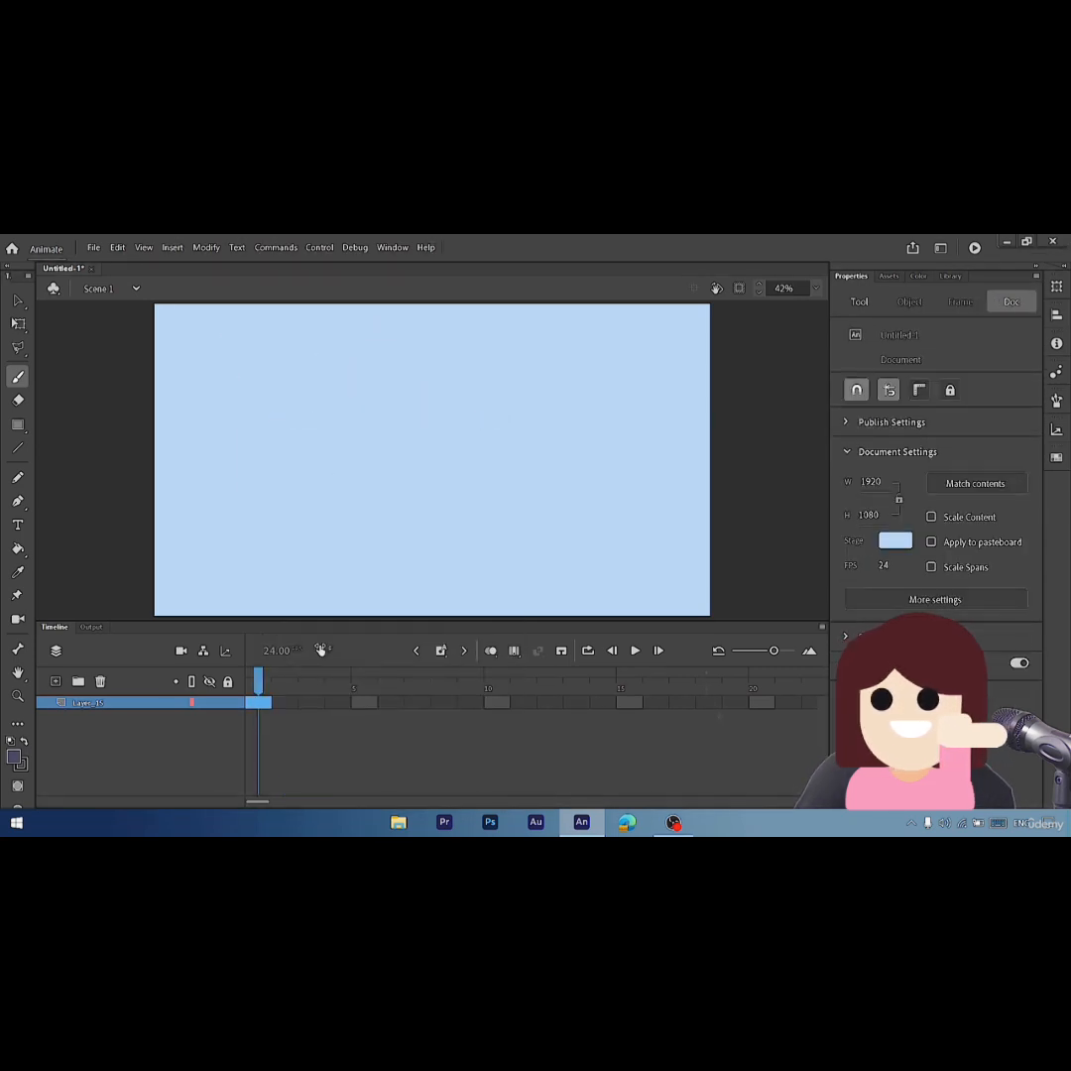
- Insert a blank keyframe at frame 1 of Layer_15
right_click(261, 703)
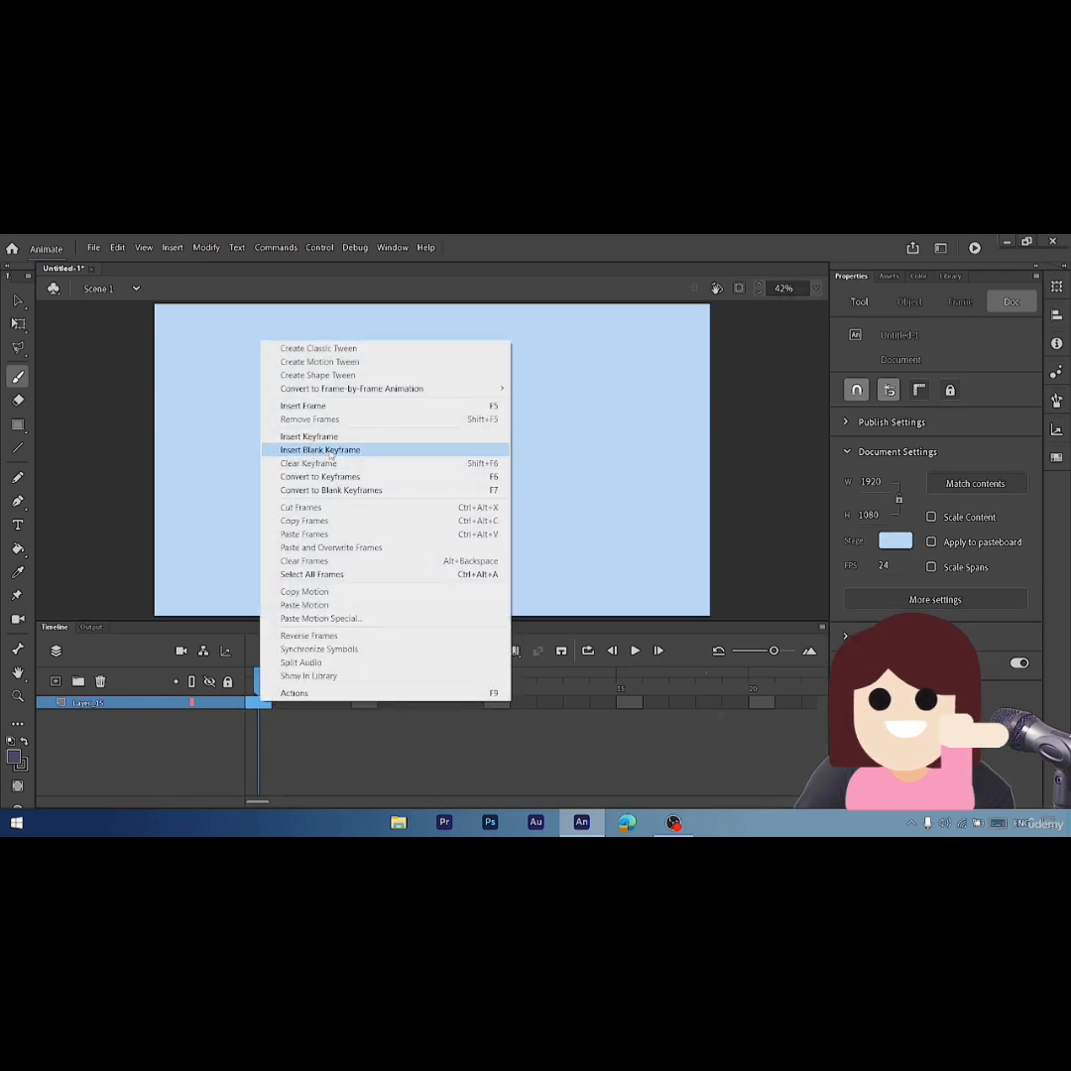
click(327, 448)
click(322, 743)
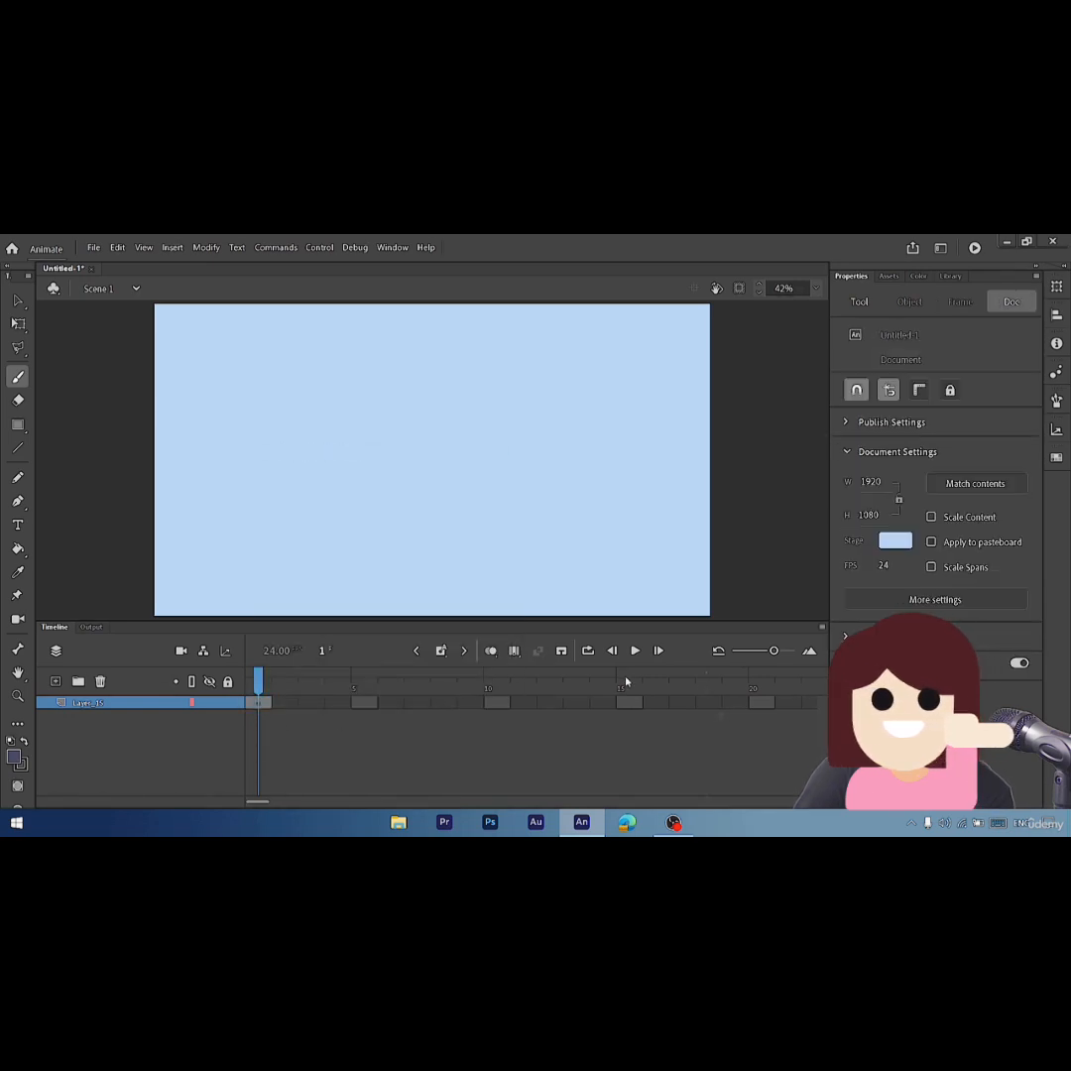
- Review the timeline's Keyframe, Blank Keyframe, Frame and Auto KeyFrame options and the frame commands available for frame 2
click(442, 652)
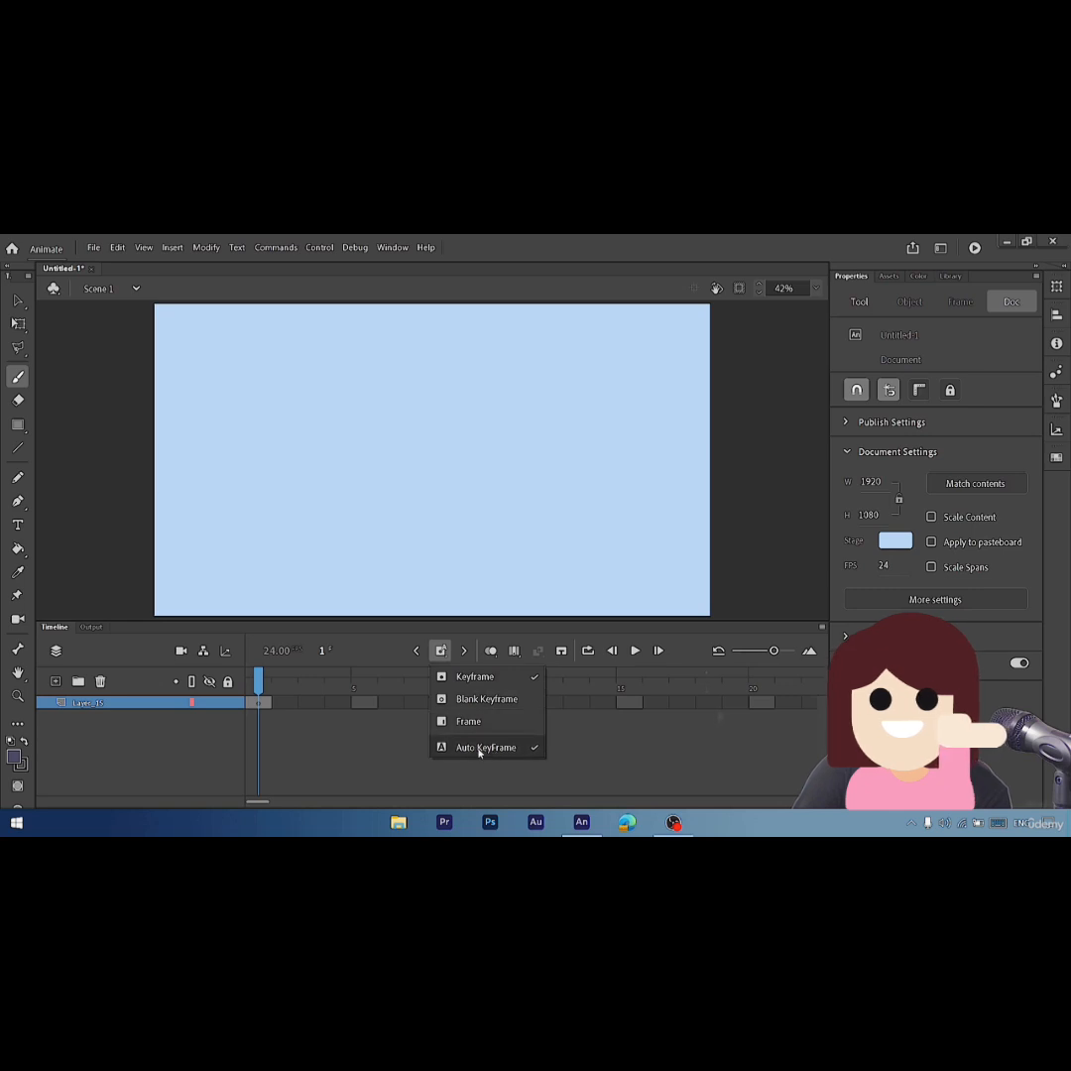
click(322, 748)
right_click(295, 703)
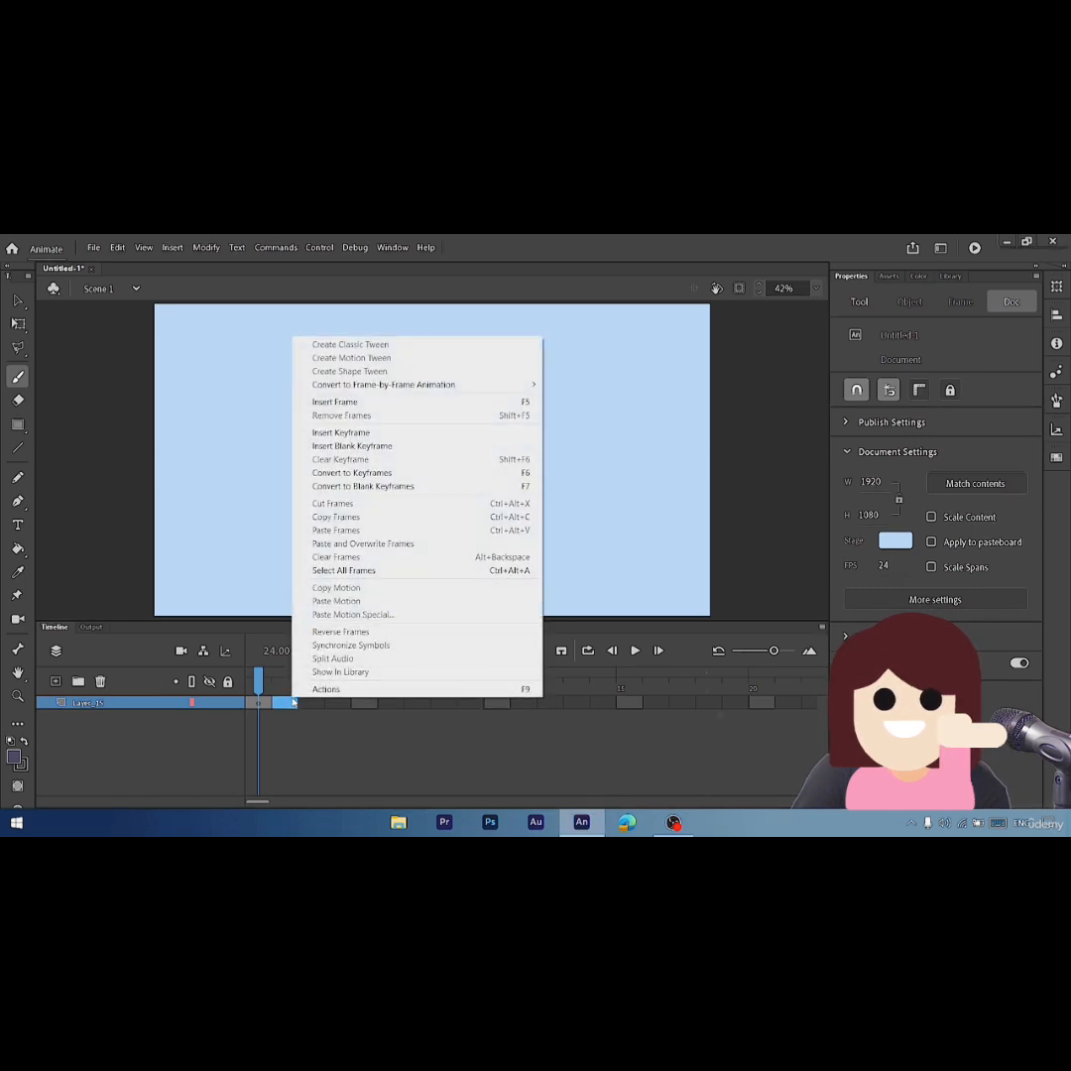
click(452, 749)
click(440, 651)
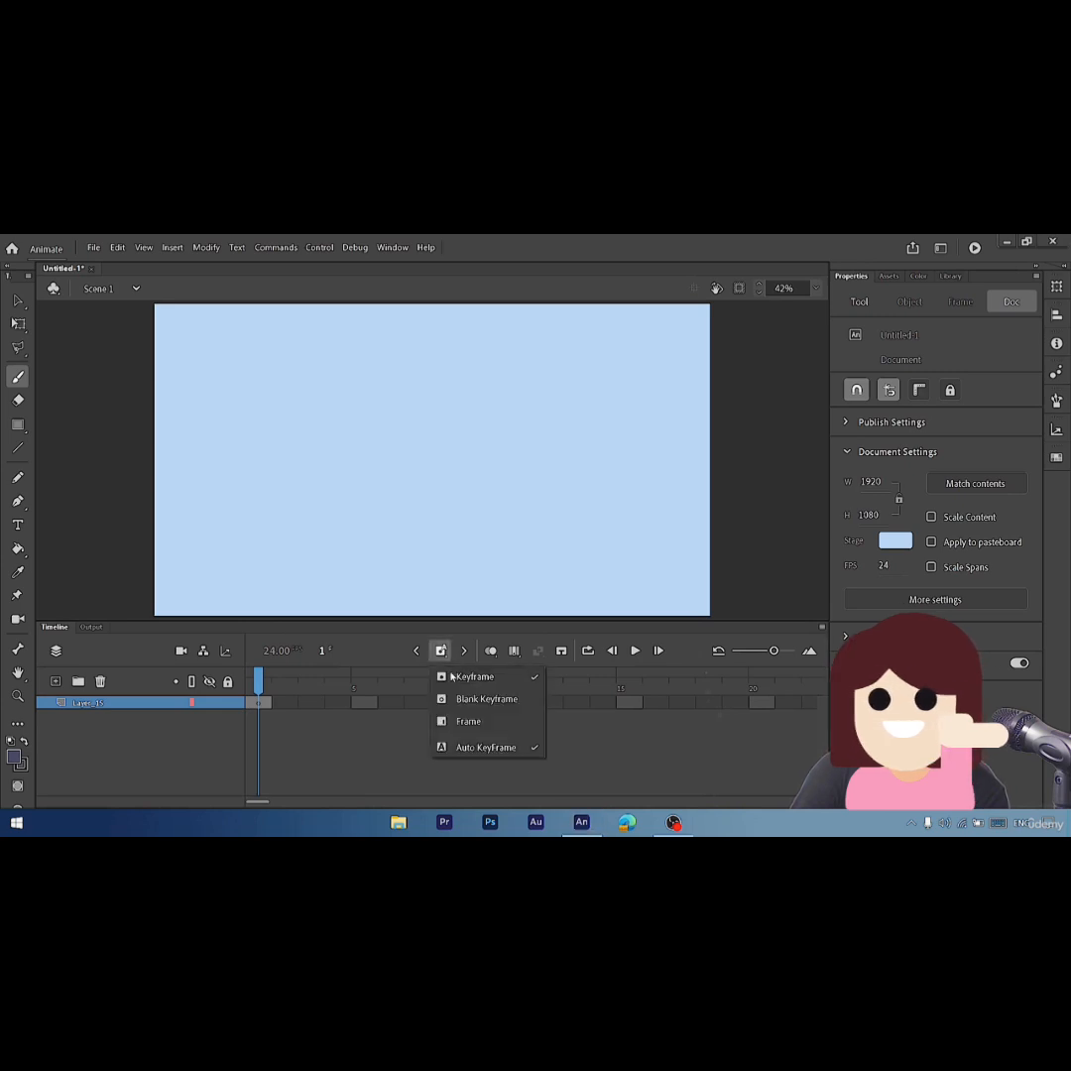
click(354, 750)
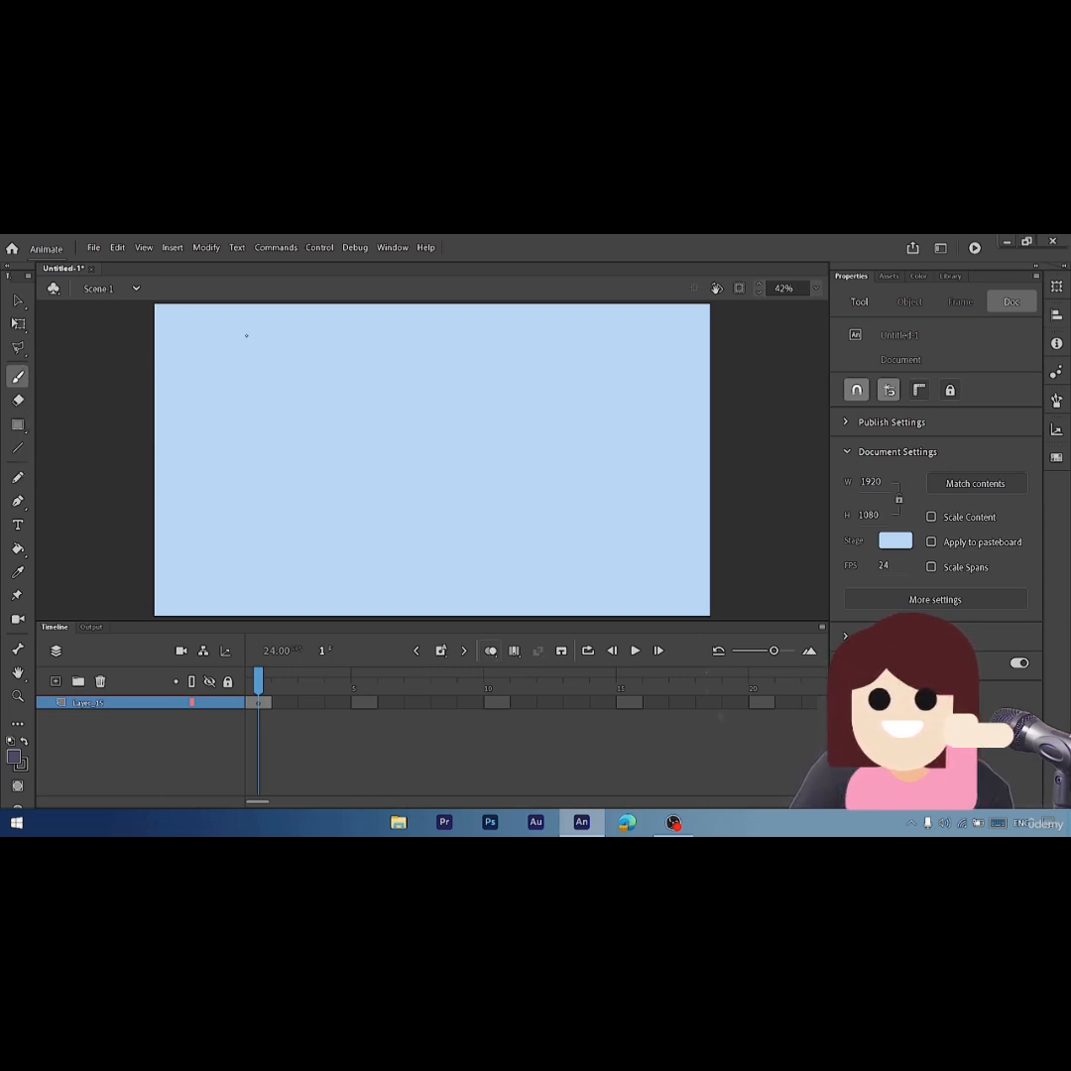
- Paint a small, tall oval near the stage's upper-left corner on frame 1 of Layer_15 with the Classic Brush
mouse_move(244, 342)
mouse_down()
mouse_move(248, 401)
mouse_move(268, 355)
mouse_up()
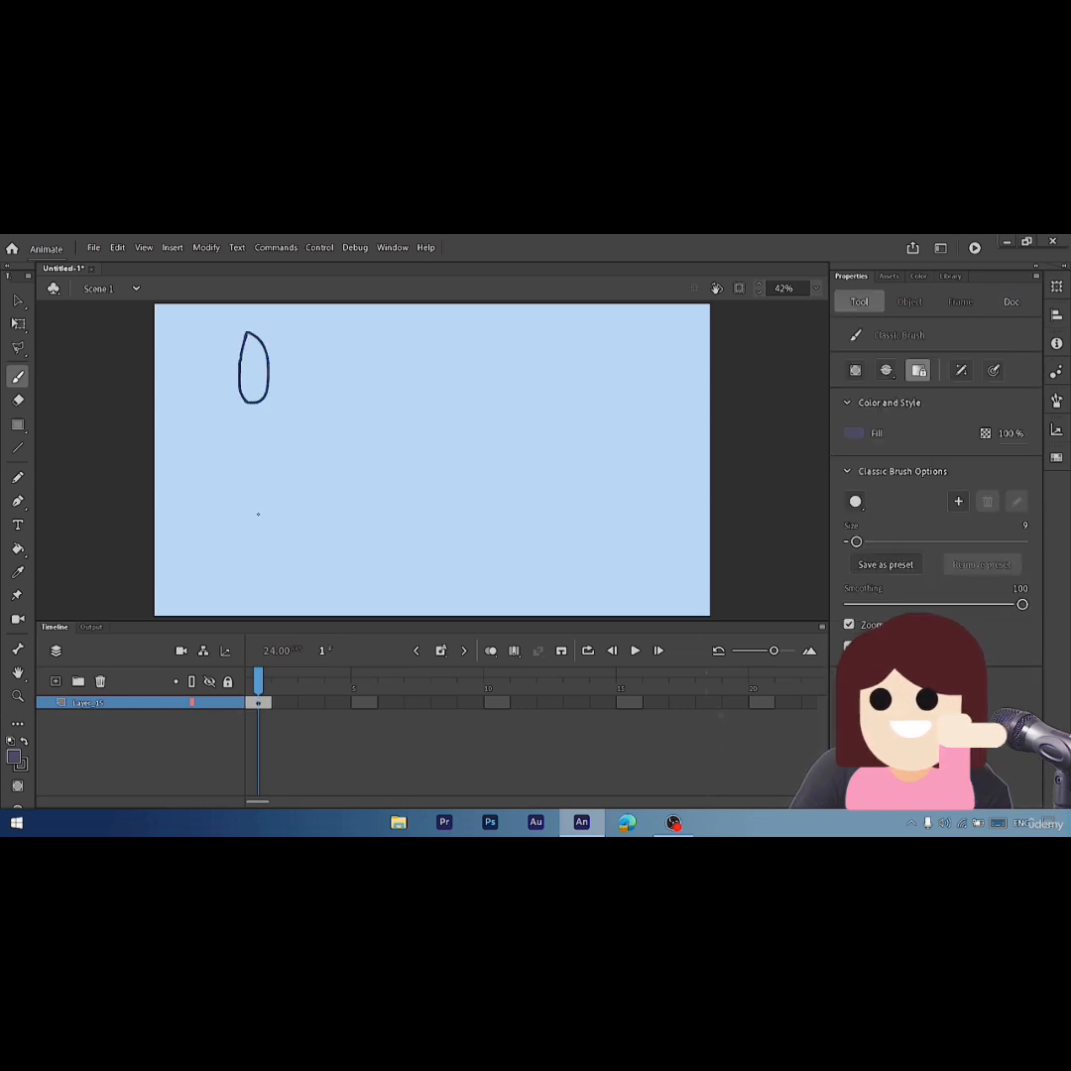
- Fill the painted oval on frame 1 with the Paint Bucket and insert a blank keyframe at frame 2 of Layer_15
key(k)
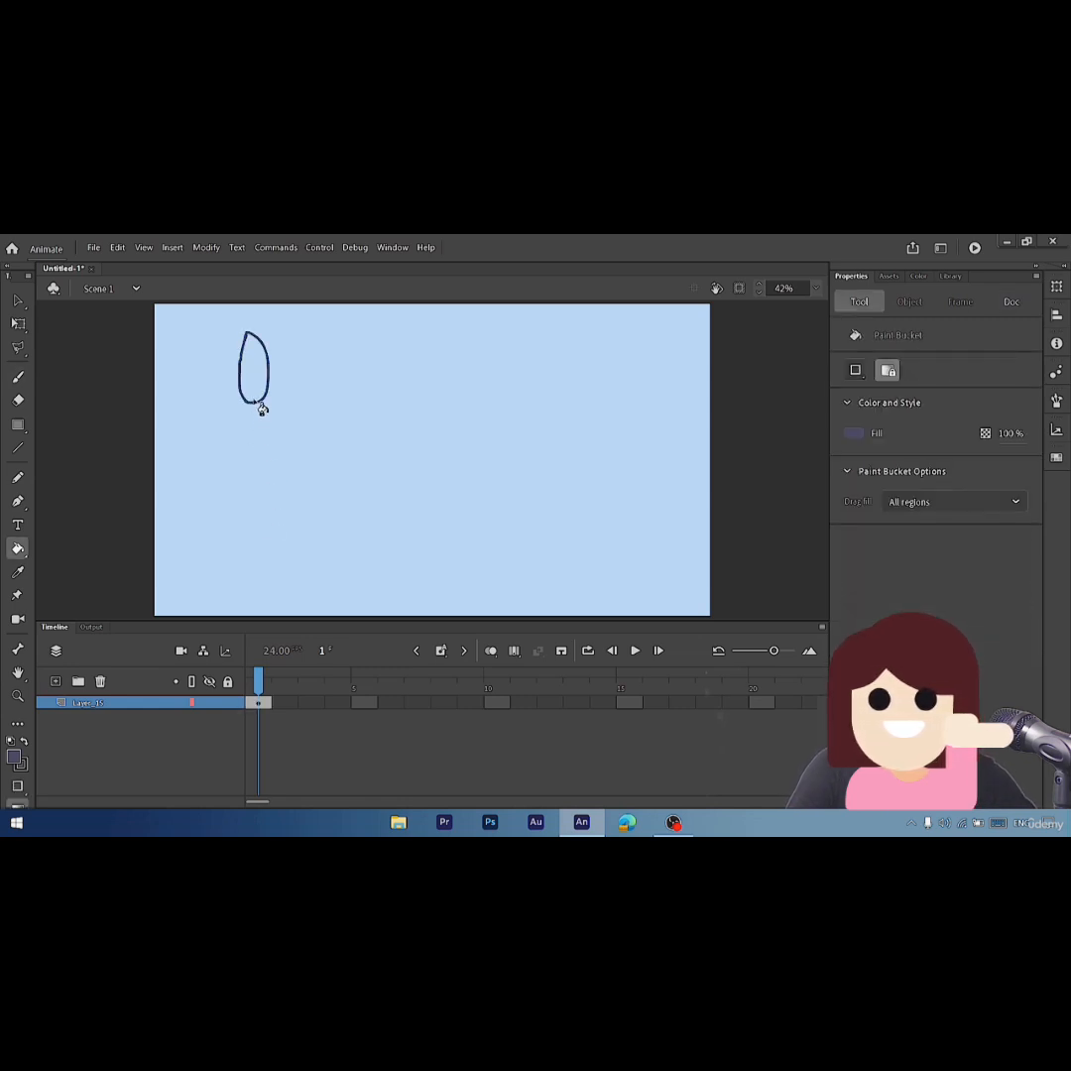
click(255, 394)
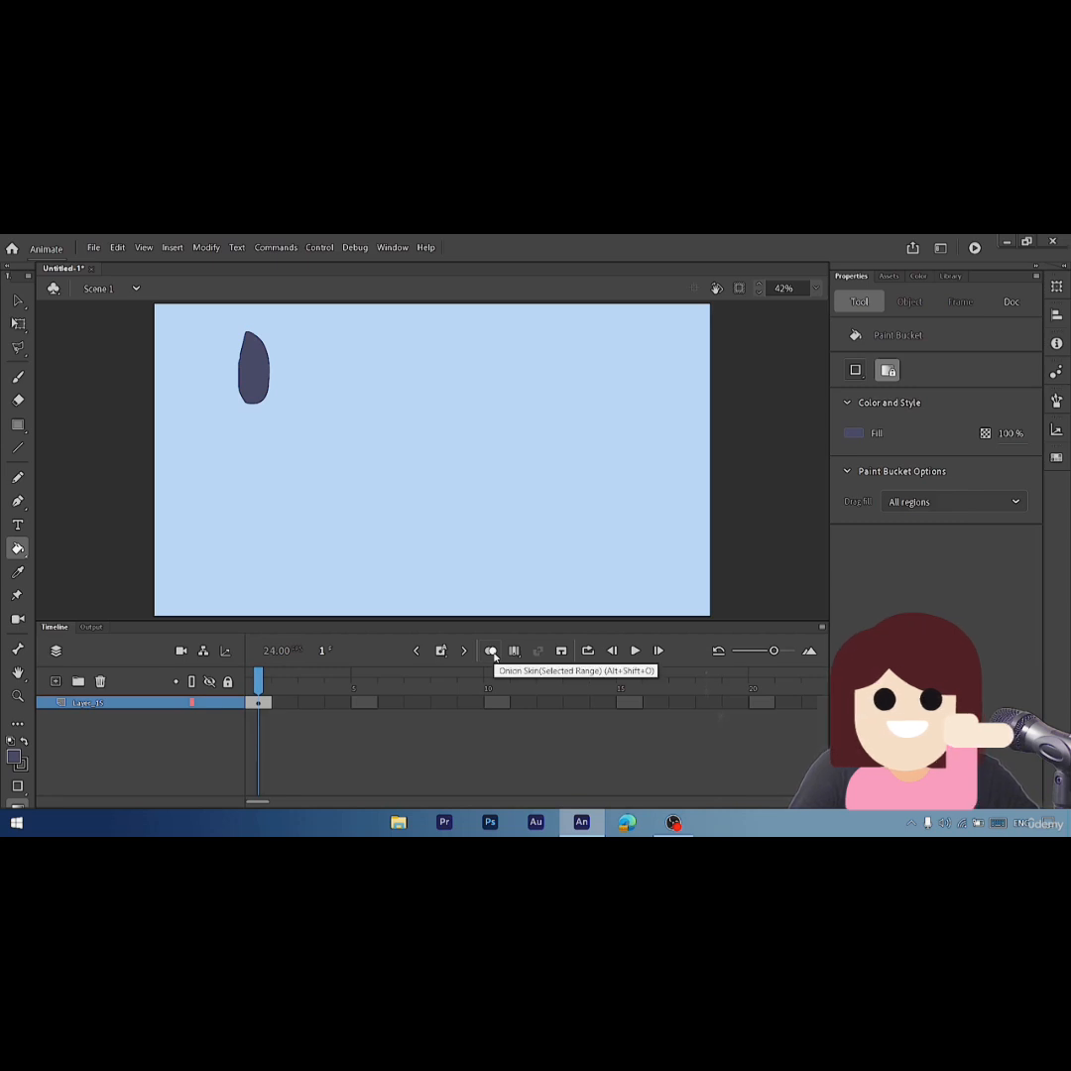
click(280, 703)
right_click(281, 704)
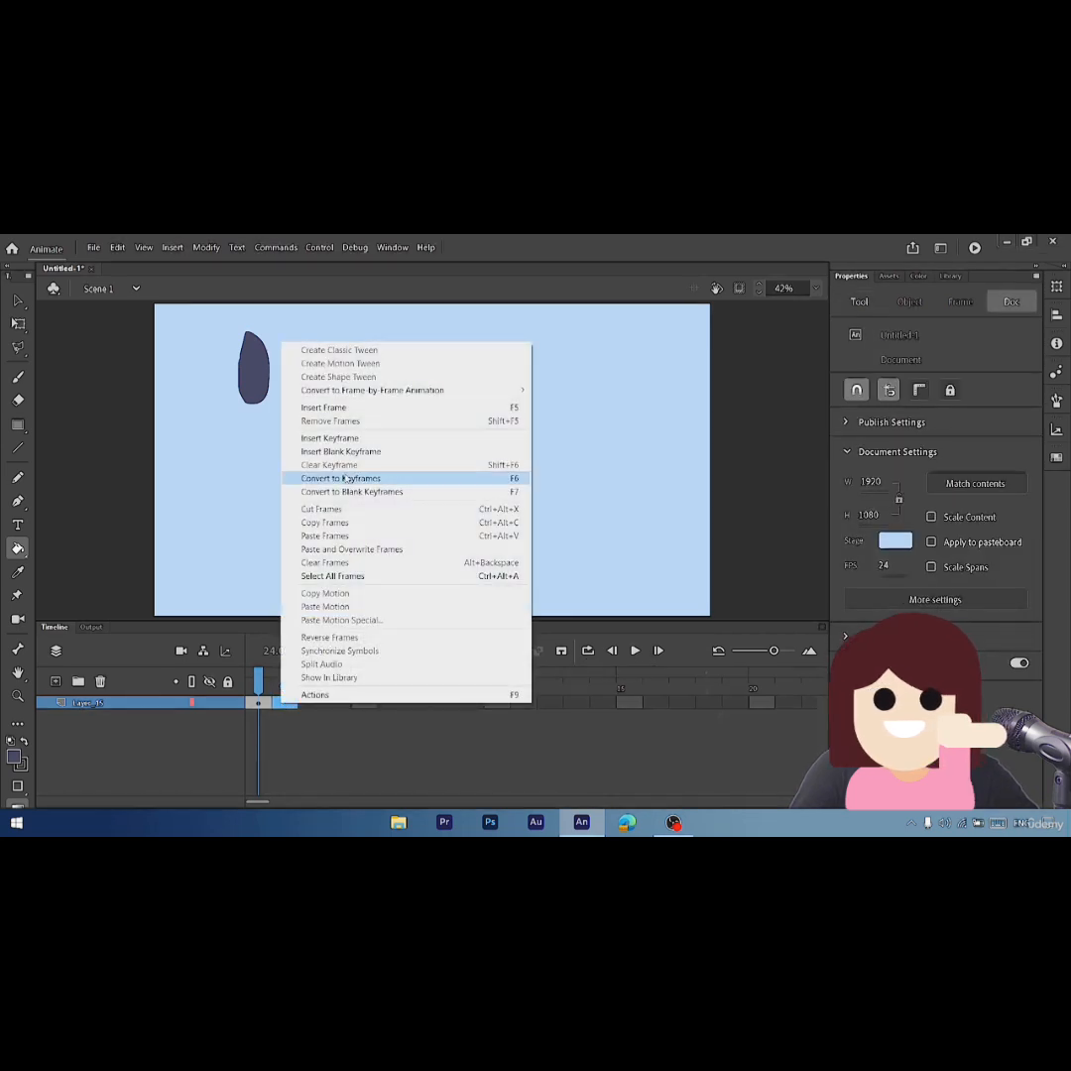
click(366, 452)
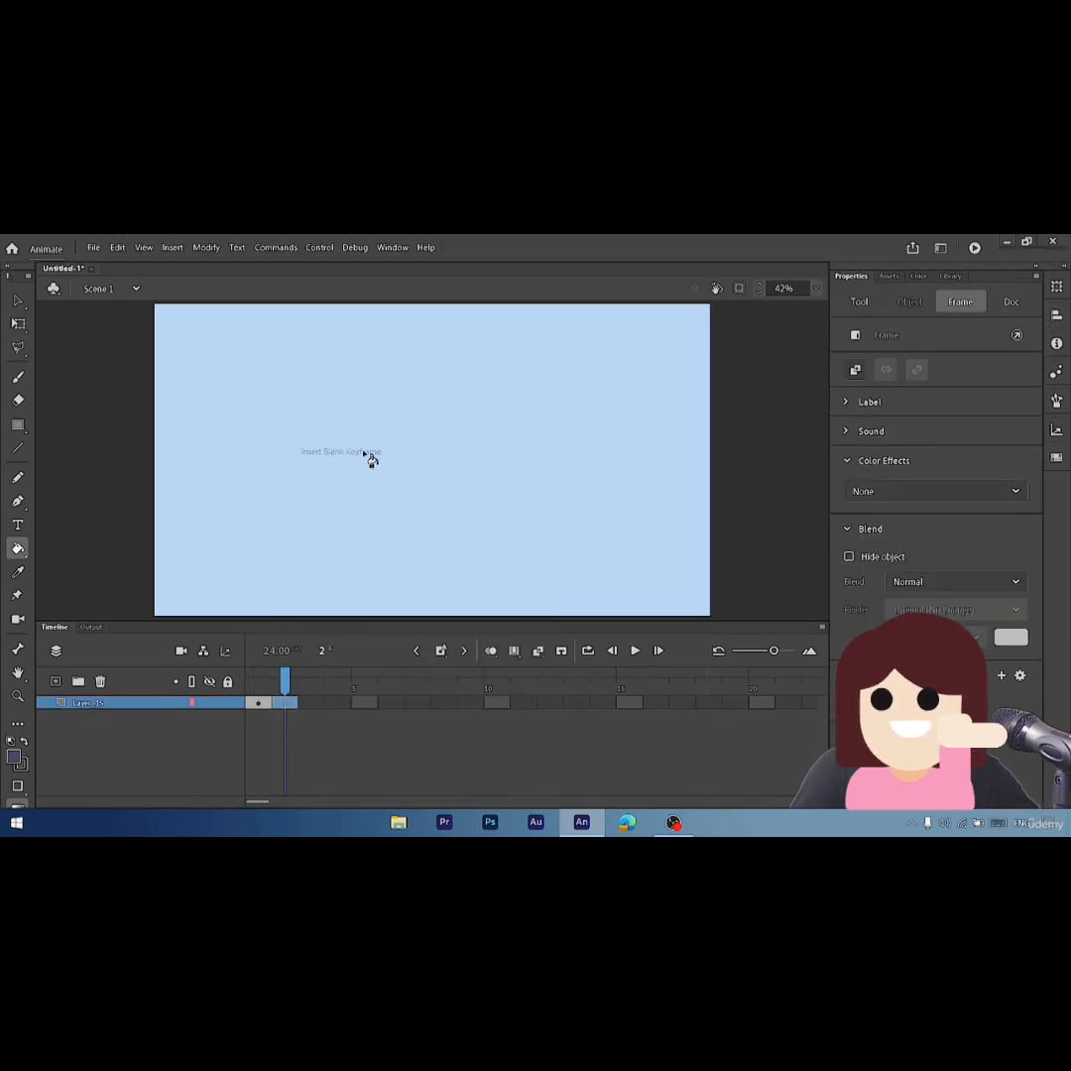
- Turn on Onion Skin and paint a filled tall oval on frame 2, slightly overlapping the bottom of frame 1's oval
click(491, 652)
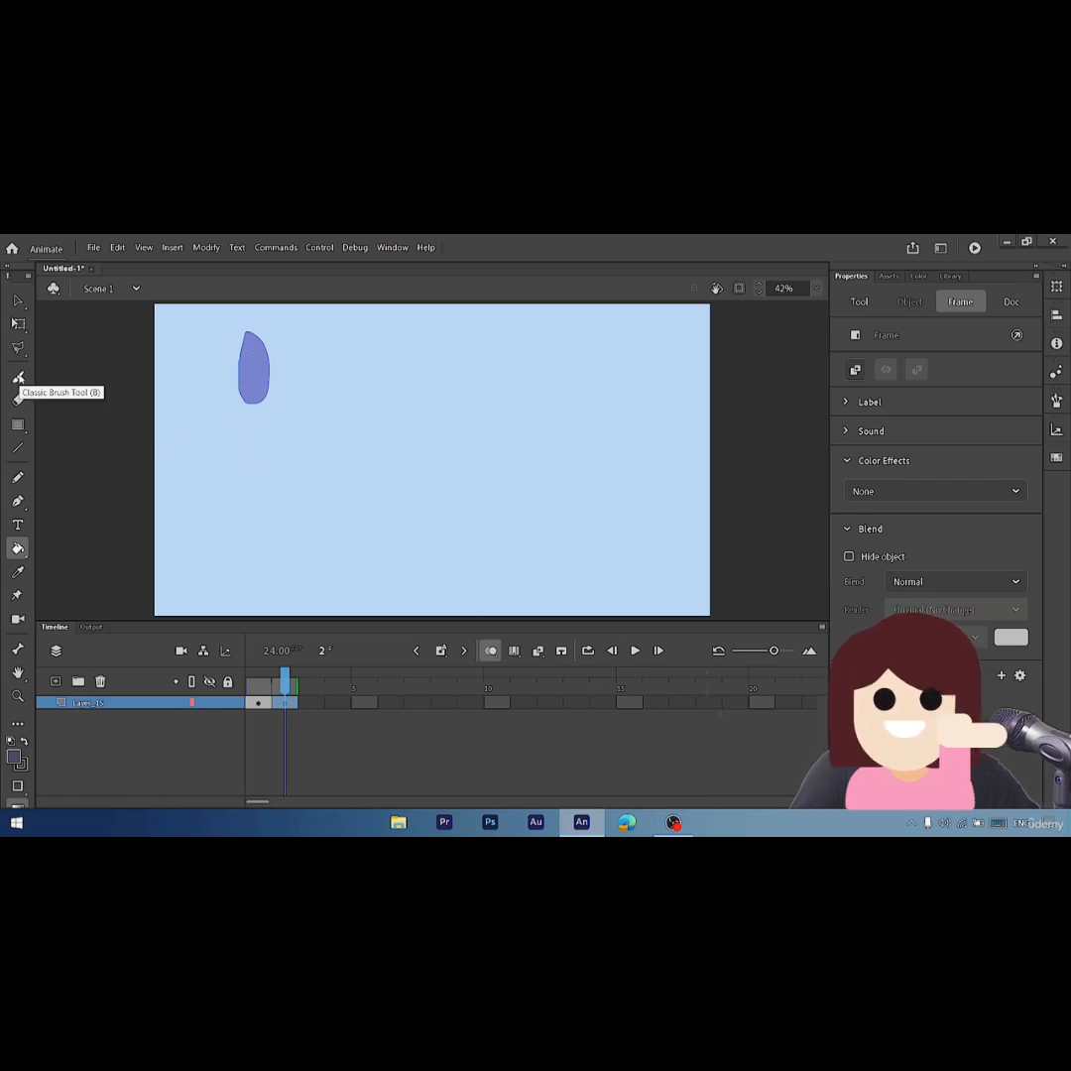
click(18, 377)
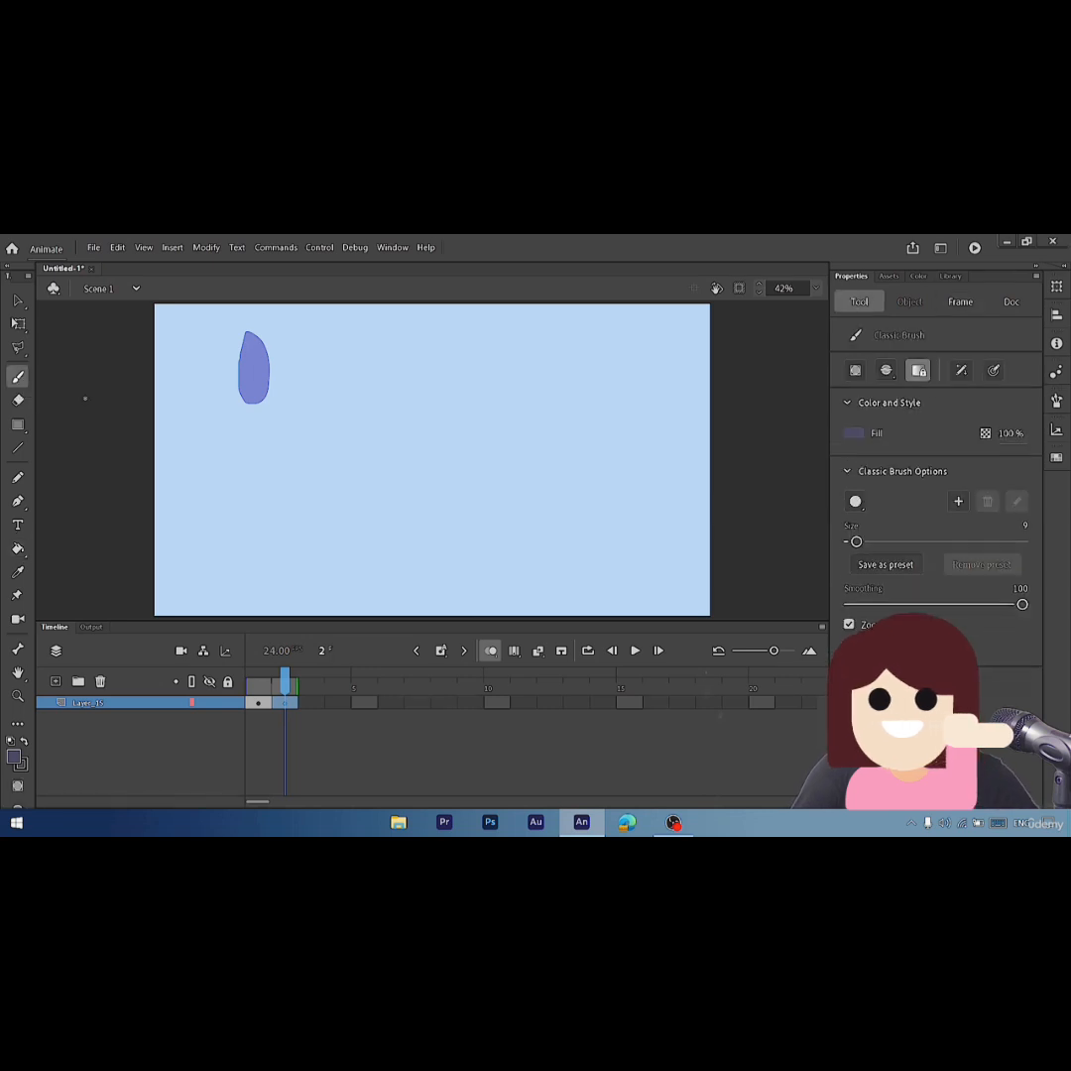
mouse_move(245, 392)
mouse_down()
mouse_move(247, 456)
mouse_move(265, 424)
mouse_up()
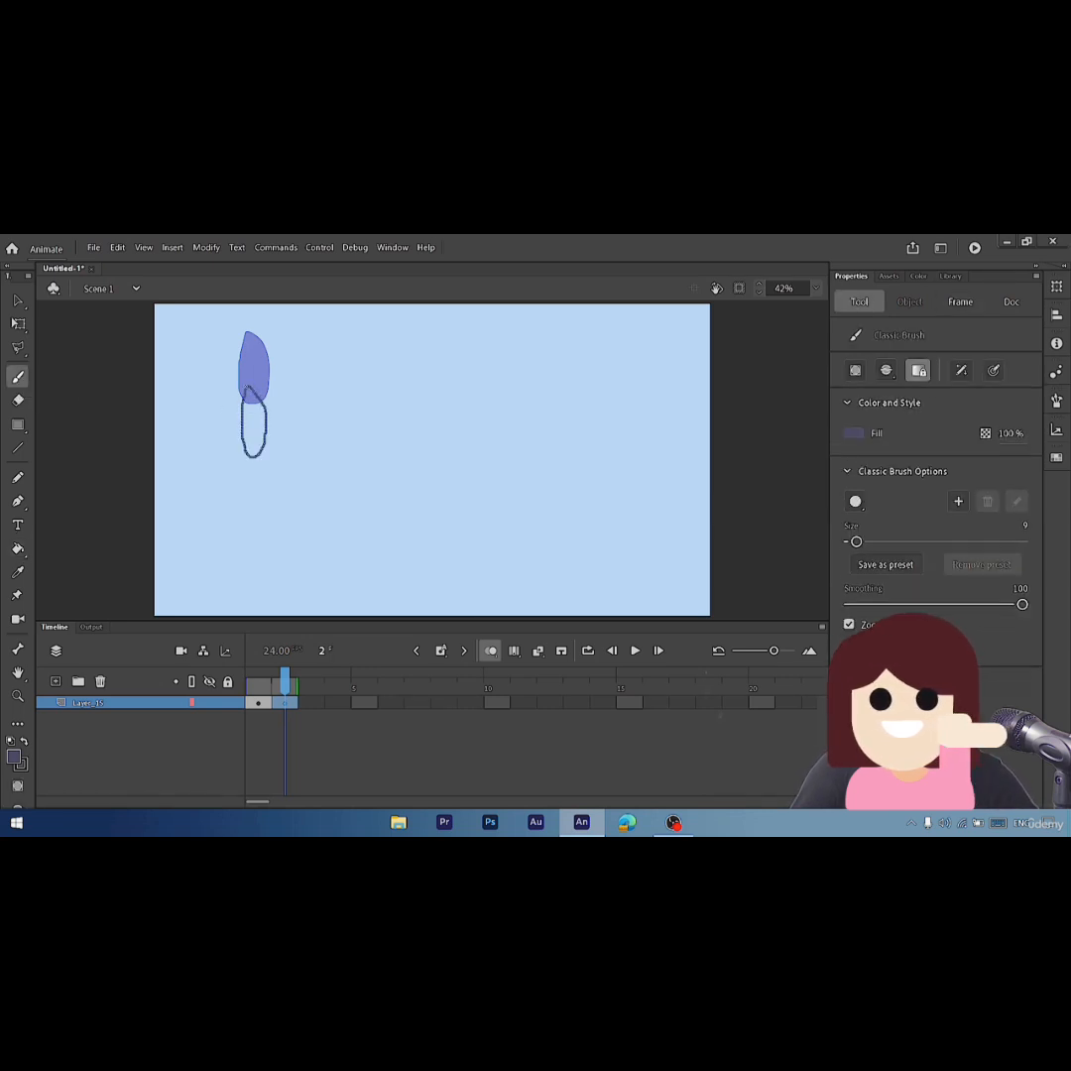
key(k)
click(260, 432)
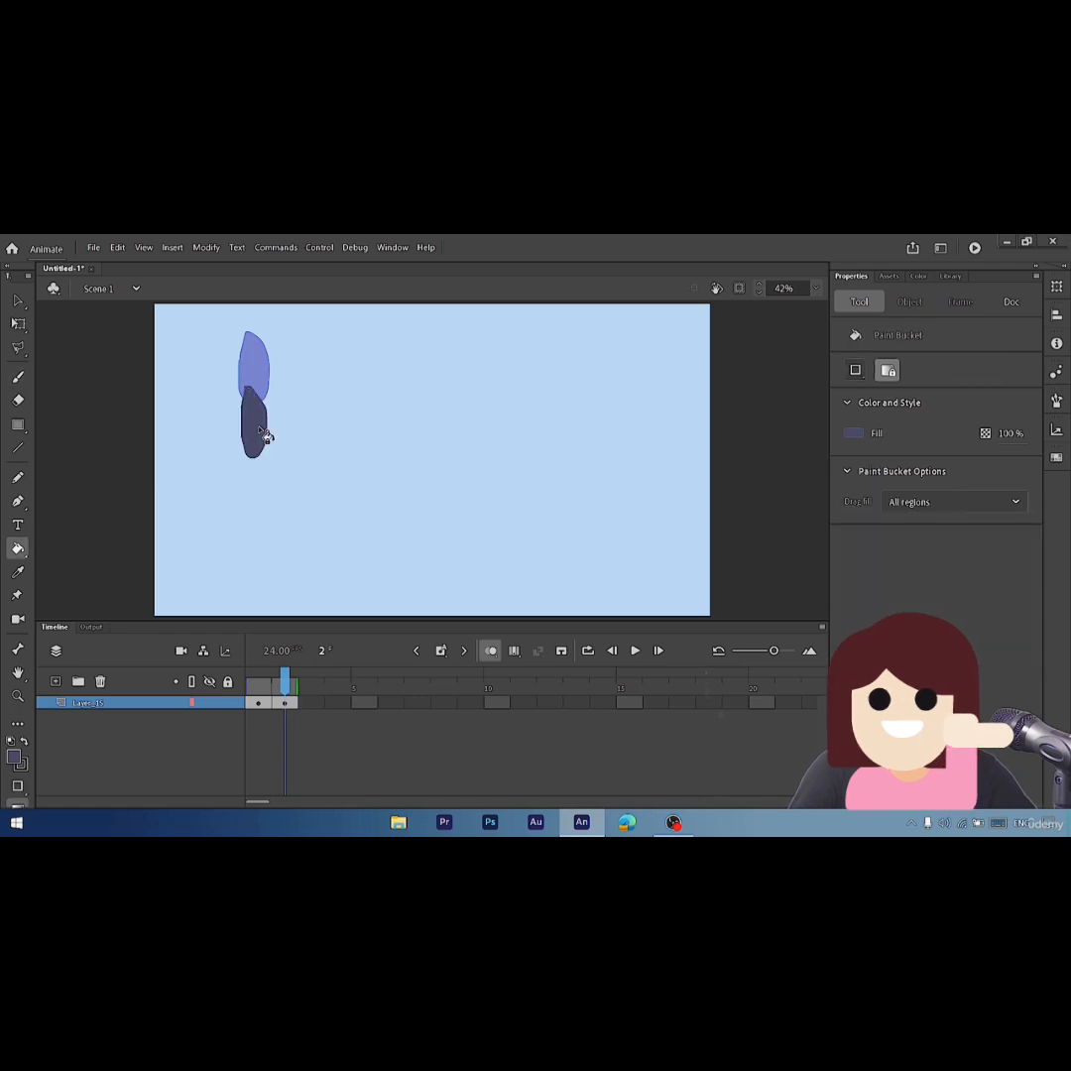
- Insert a blank keyframe at frame 3 and paint a filled small oval just below frame 2's oval
right_click(313, 703)
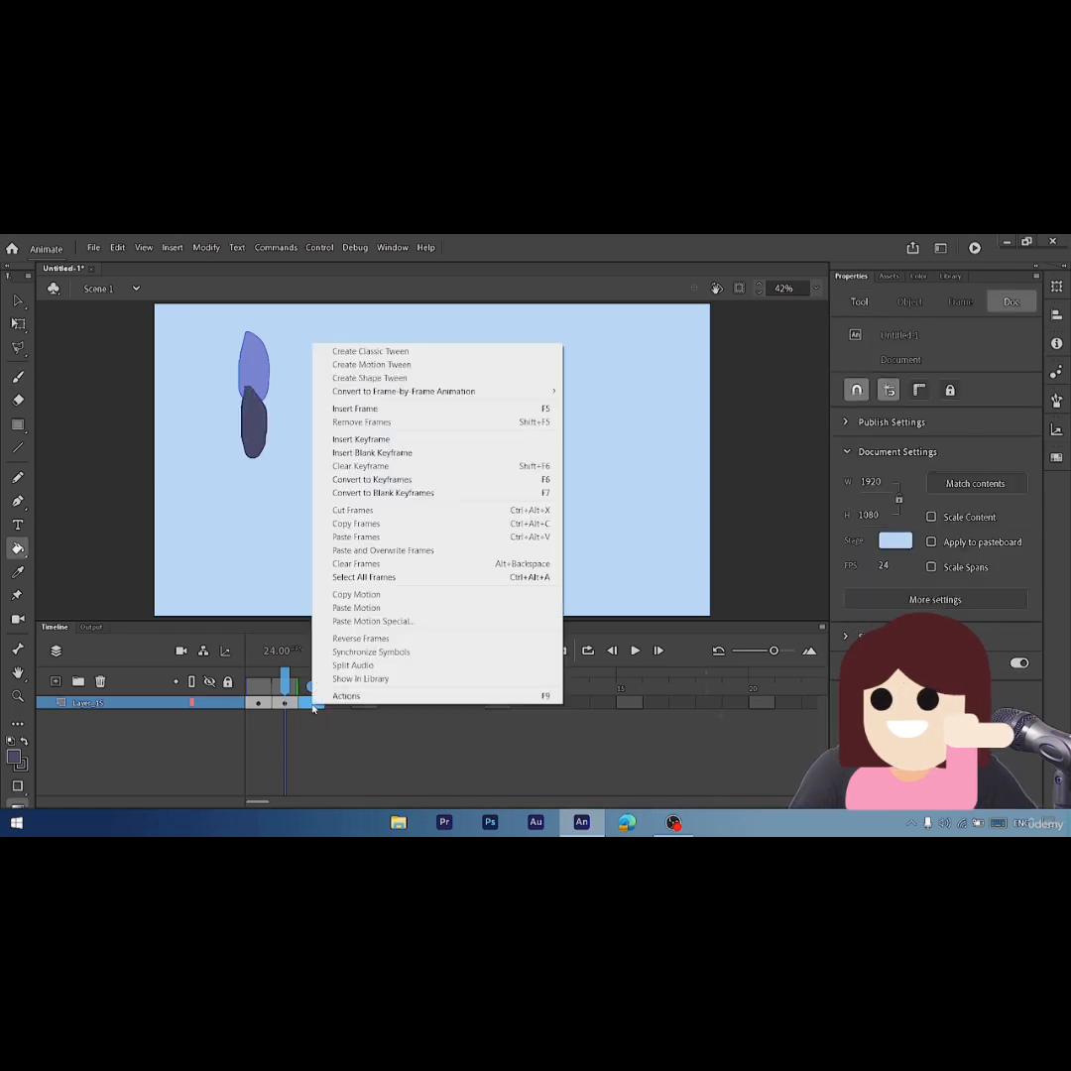
click(391, 453)
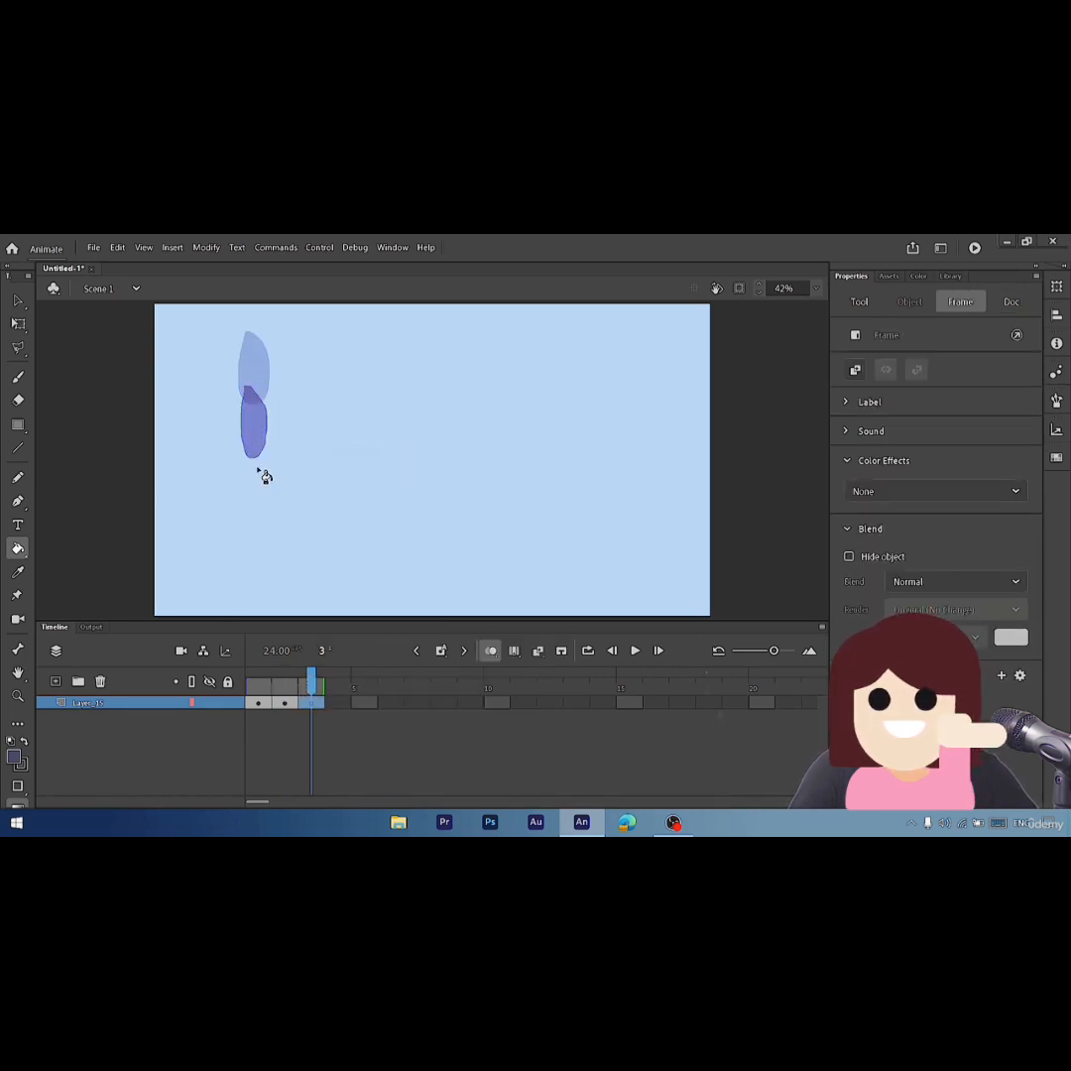
click(18, 376)
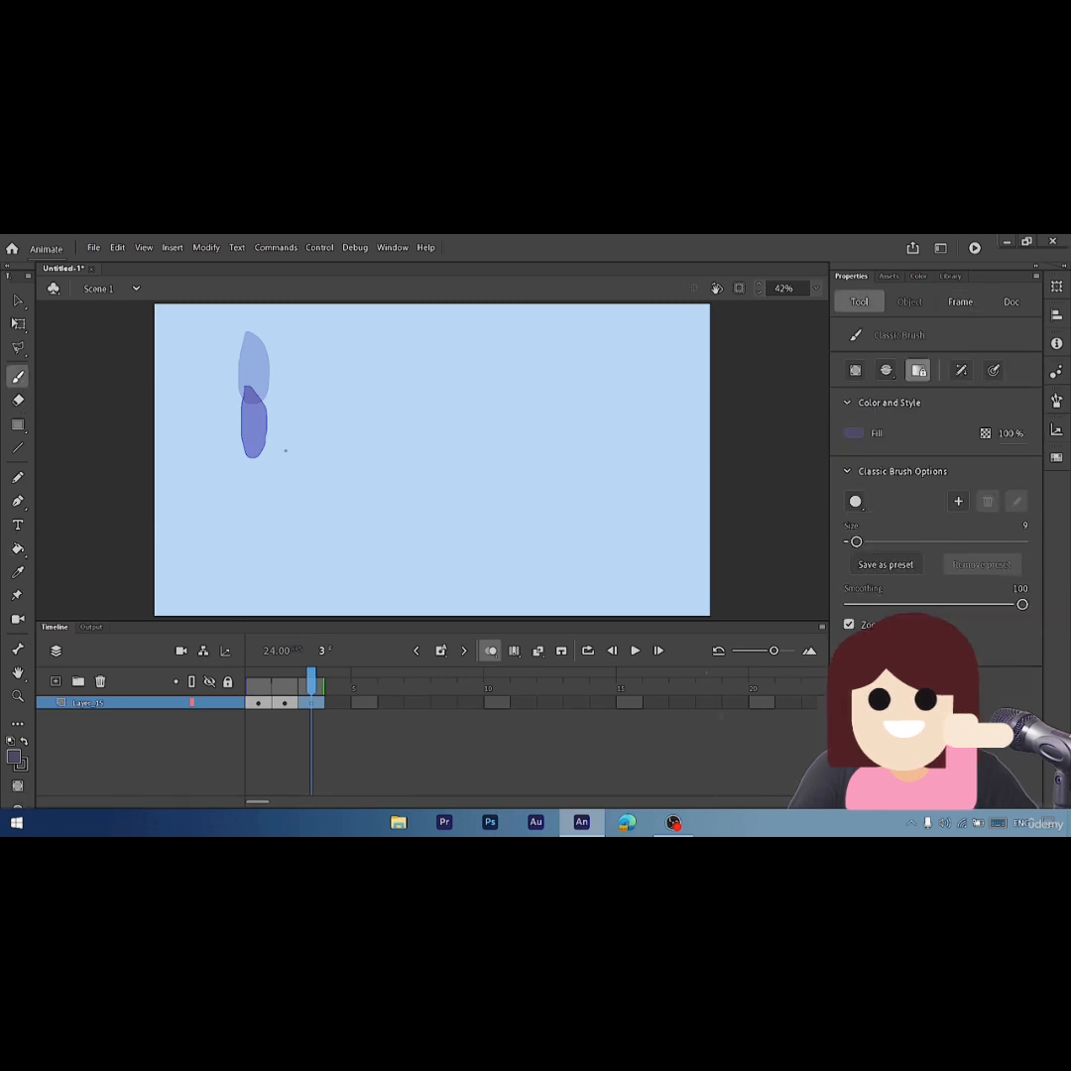
mouse_move(248, 443)
mouse_down()
mouse_move(245, 488)
mouse_move(260, 491)
mouse_move(259, 452)
mouse_up()
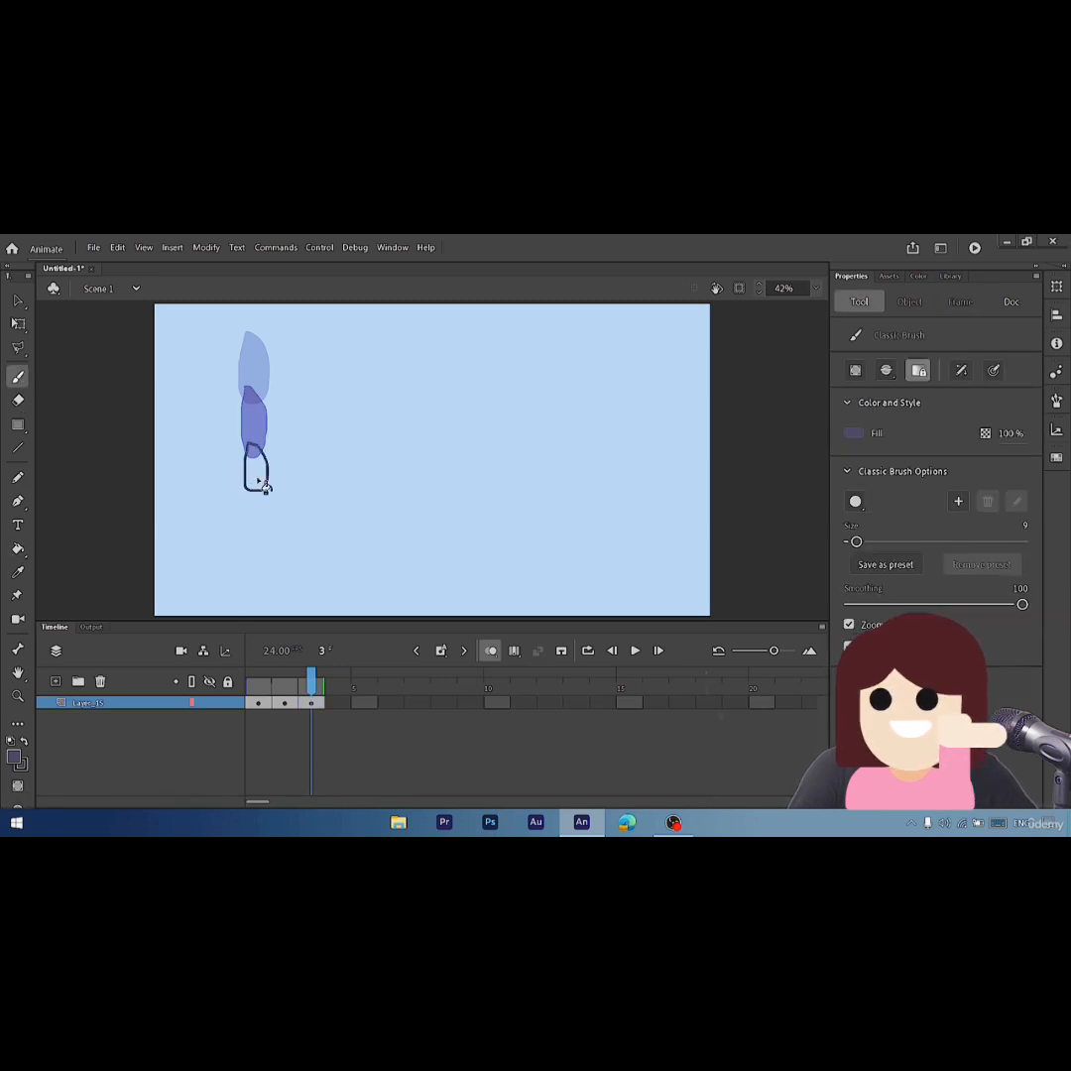
key(k)
click(259, 481)
- Insert a blank keyframe at frame 4 and paint a filled tall oval just below frame 3's shape
right_click(338, 701)
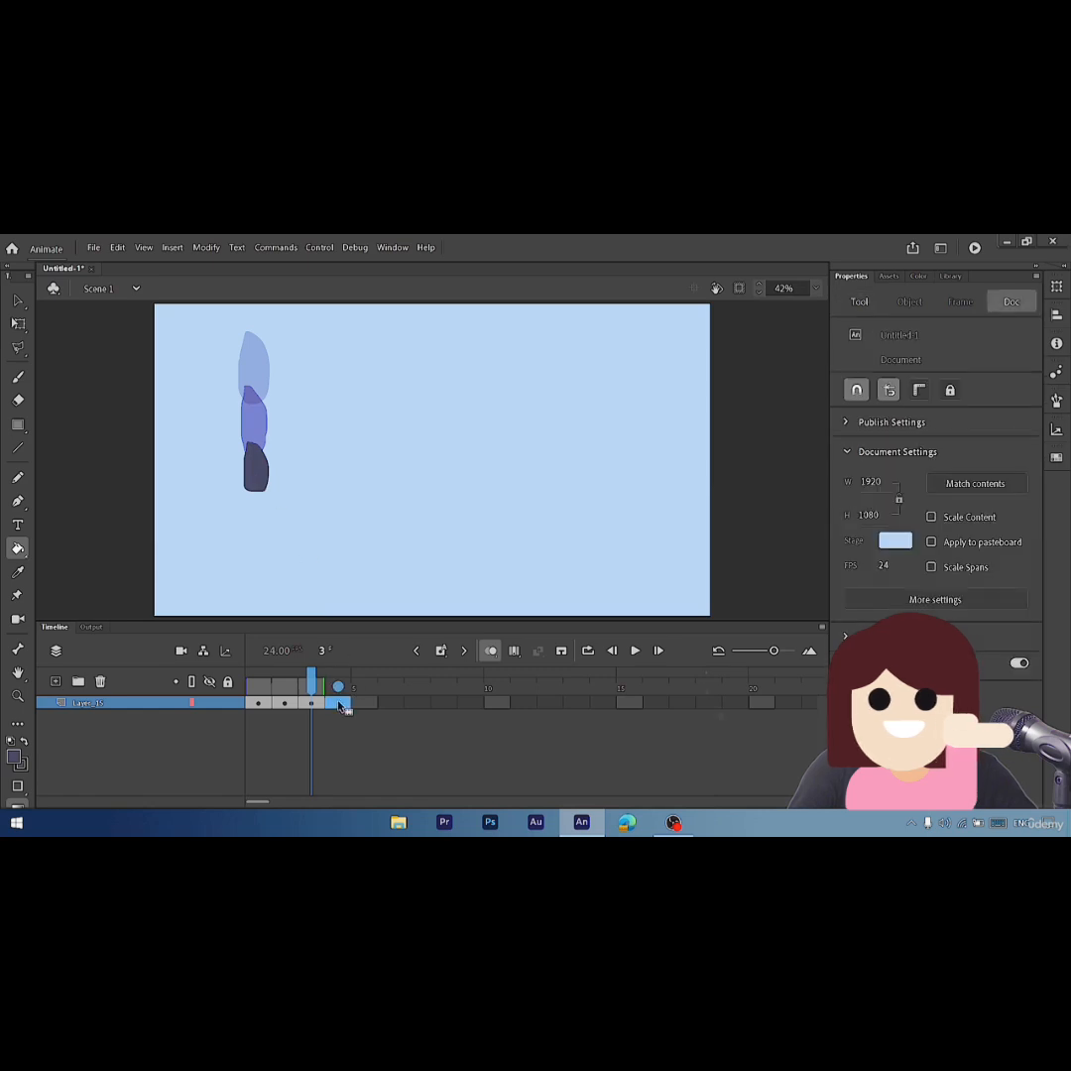
click(398, 450)
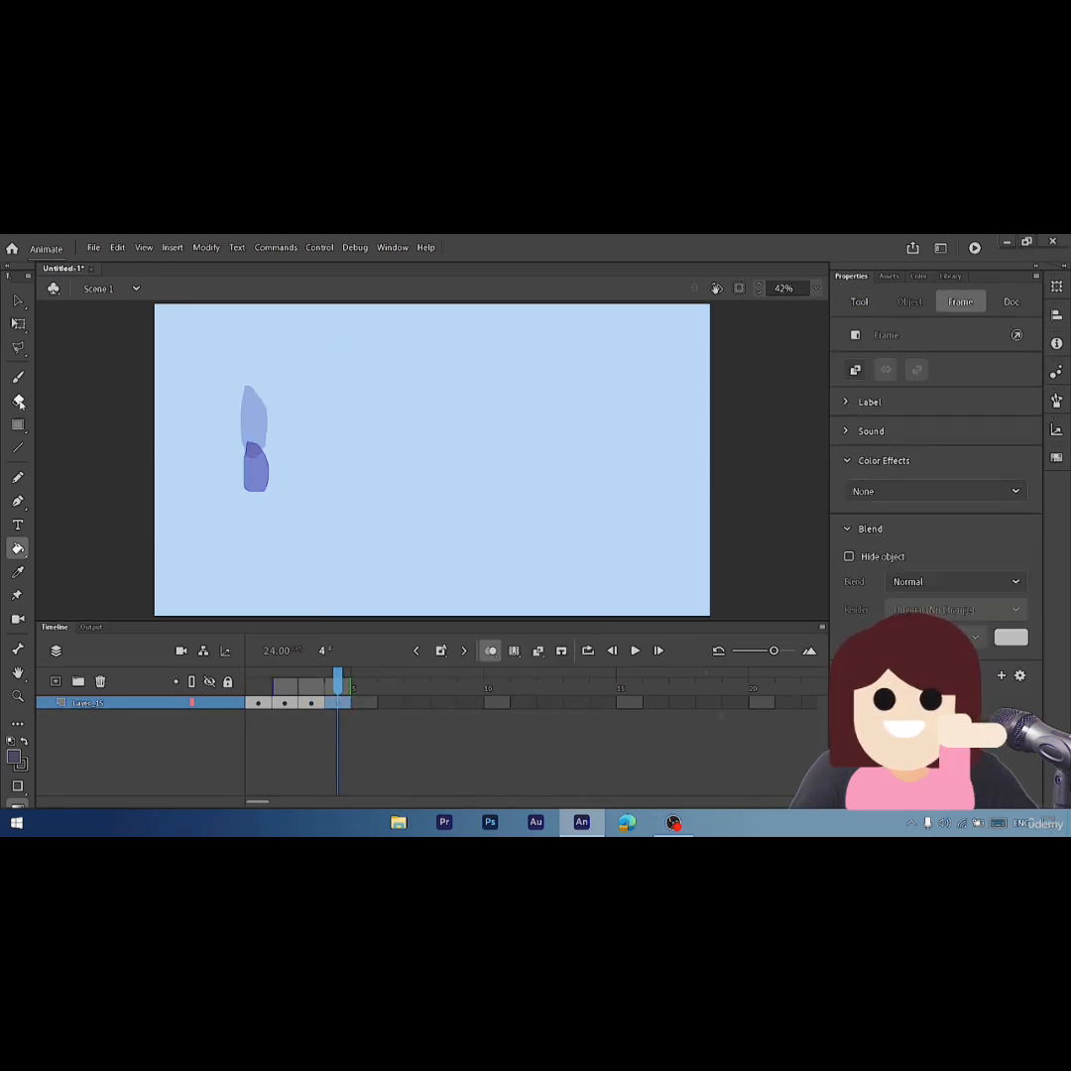
click(17, 376)
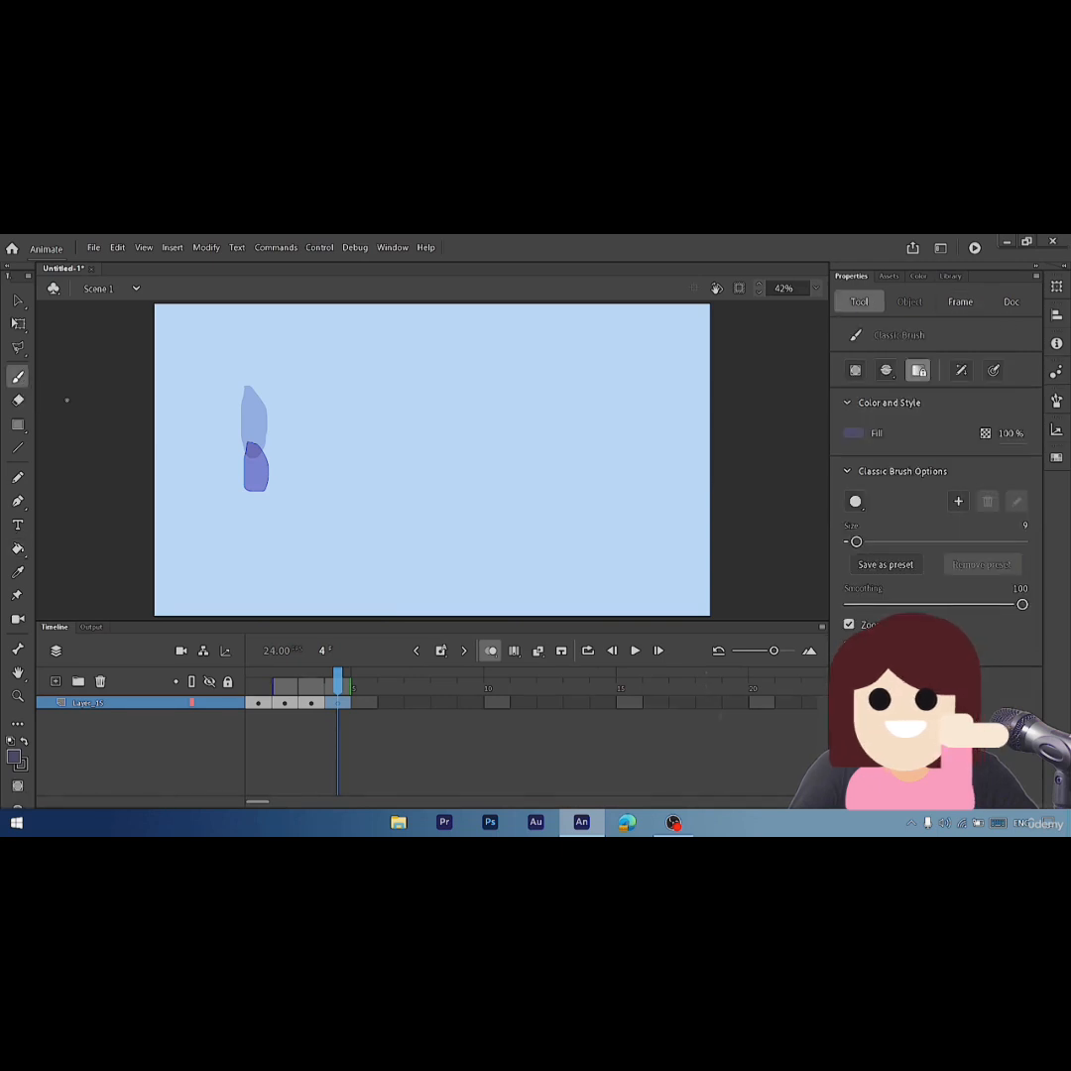
mouse_move(263, 556)
mouse_down()
mouse_move(274, 517)
mouse_move(250, 484)
mouse_up()
key(k)
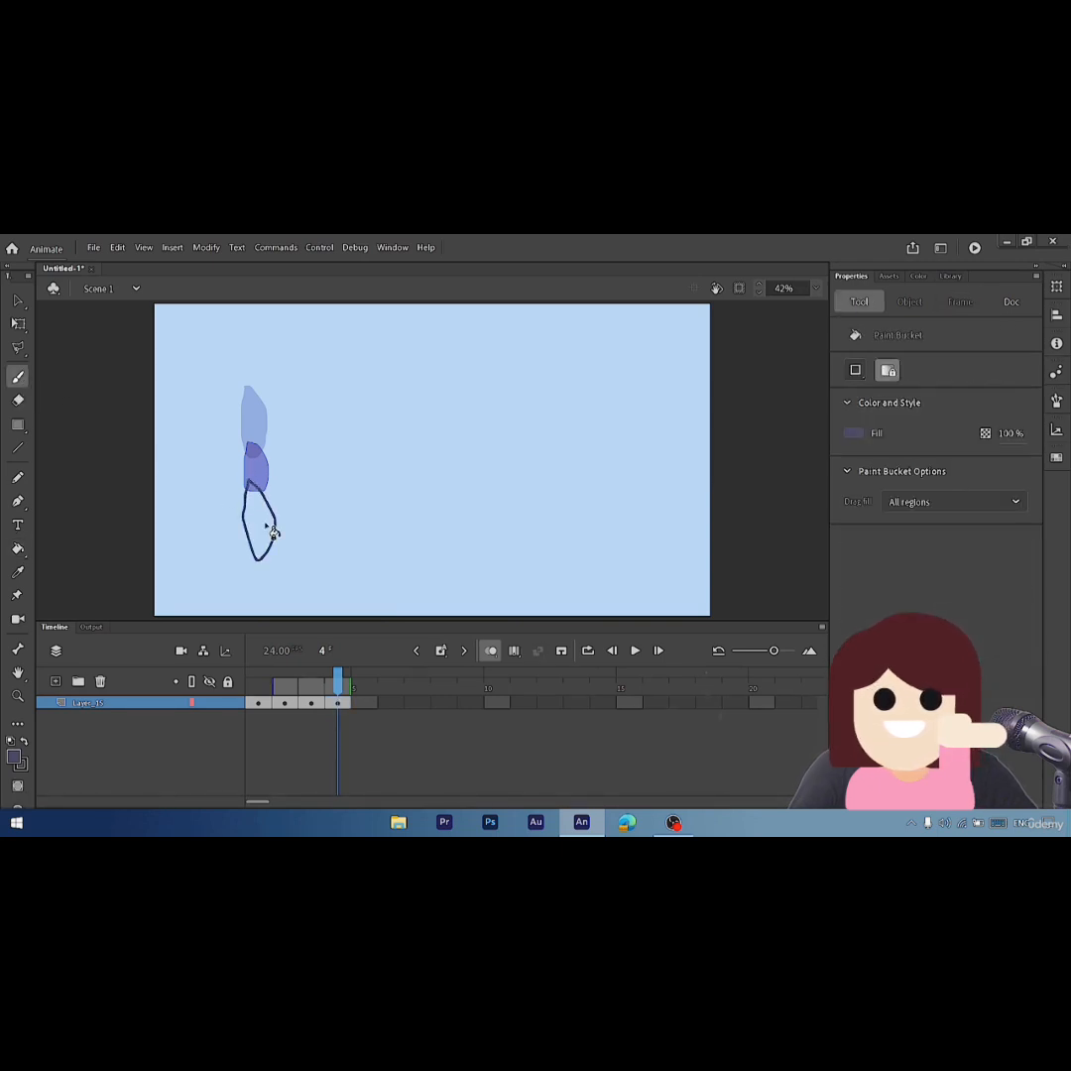
click(262, 525)
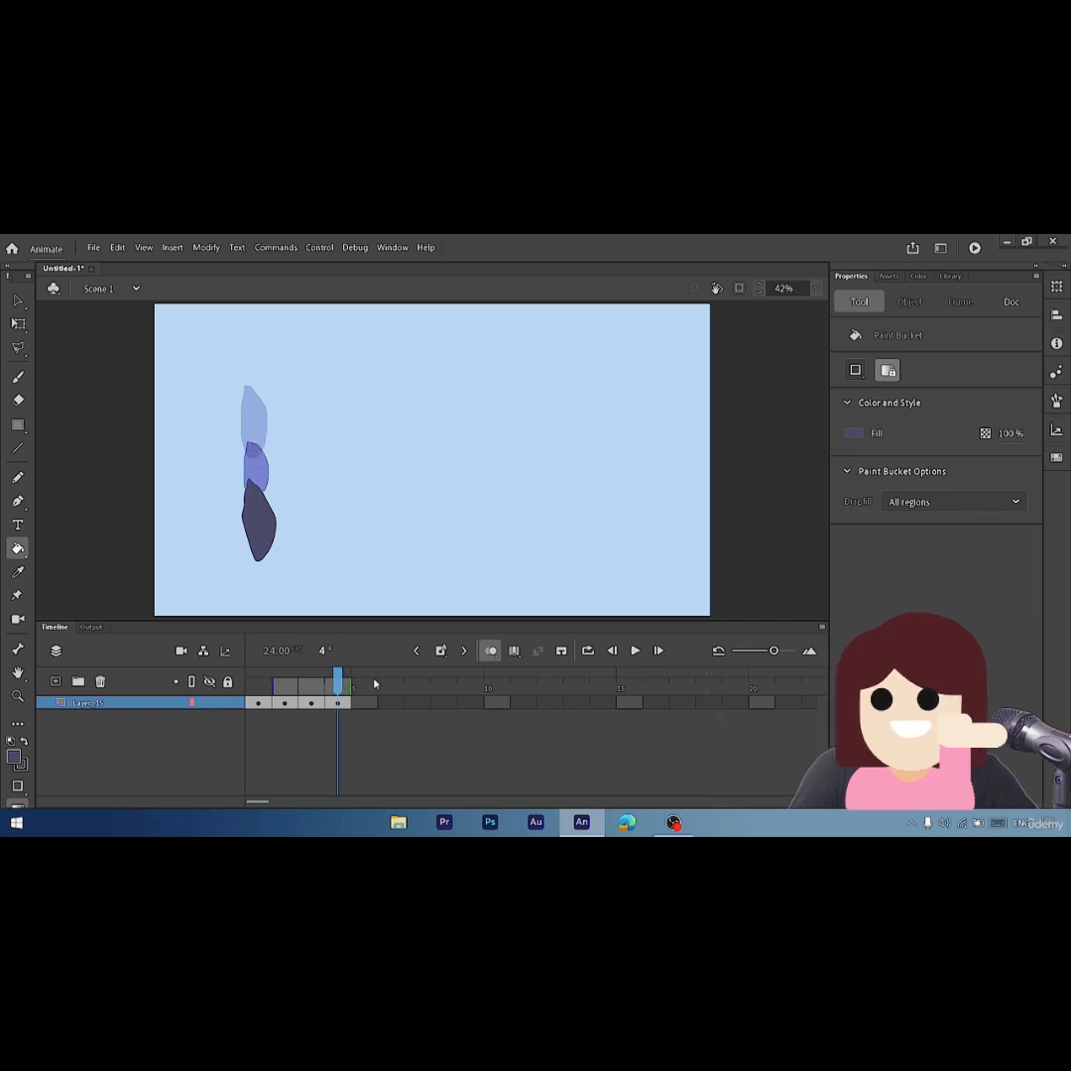
- Turn off Onion Skin and insert a blank keyframe at frame 5 of Layer_15
click(491, 653)
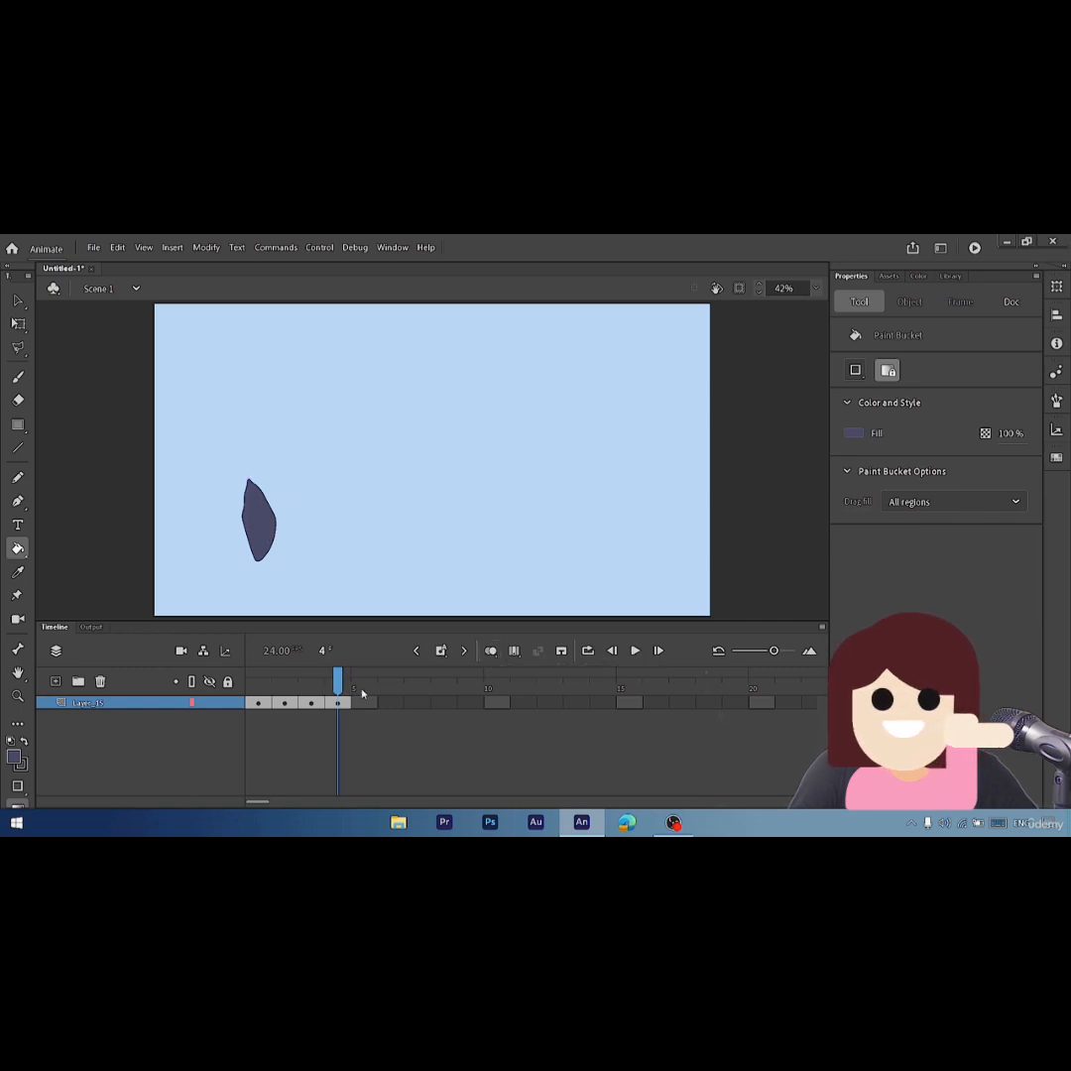
mouse_move(339, 686)
mouse_down()
mouse_move(253, 682)
mouse_move(337, 691)
mouse_up()
click(363, 702)
right_click(363, 702)
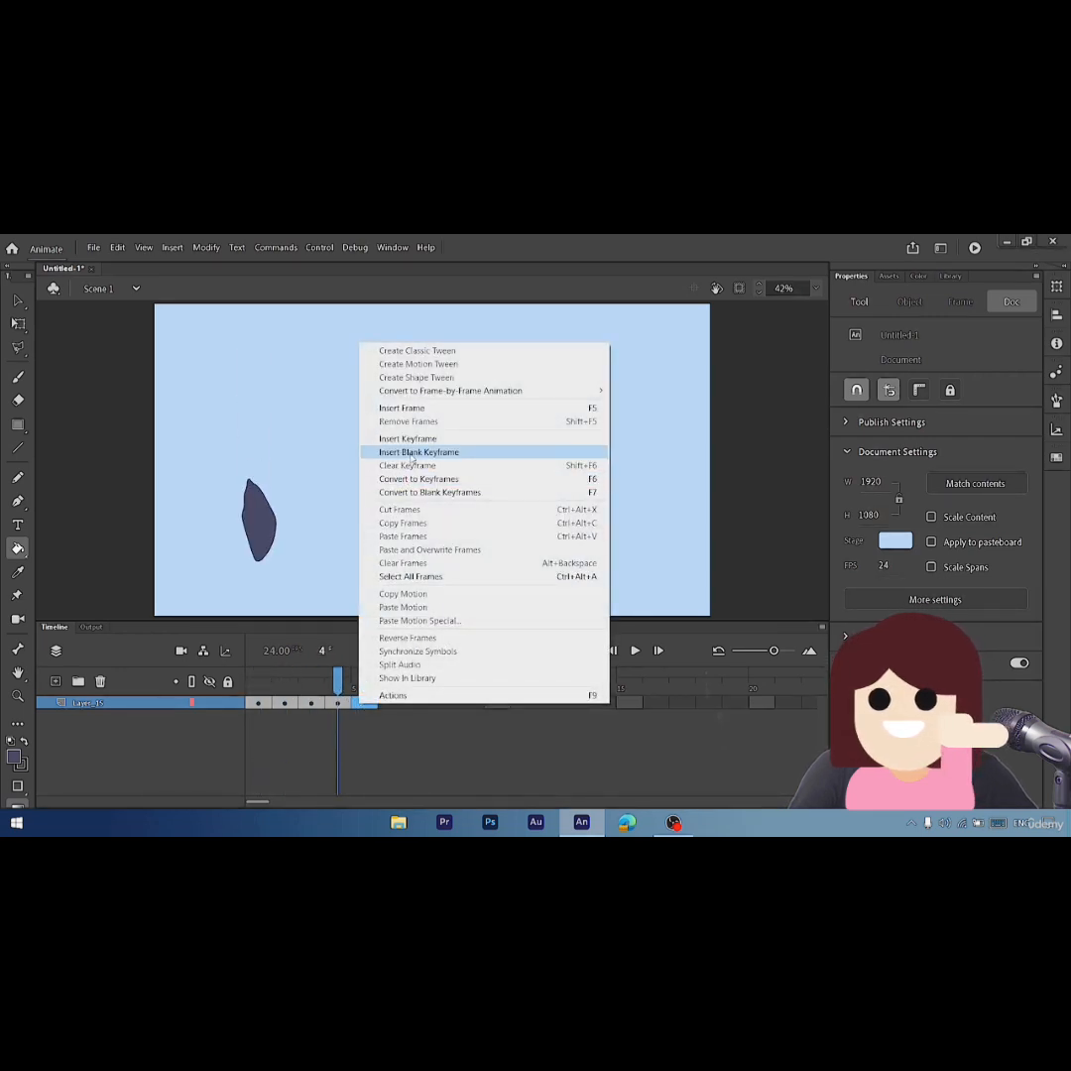
click(413, 452)
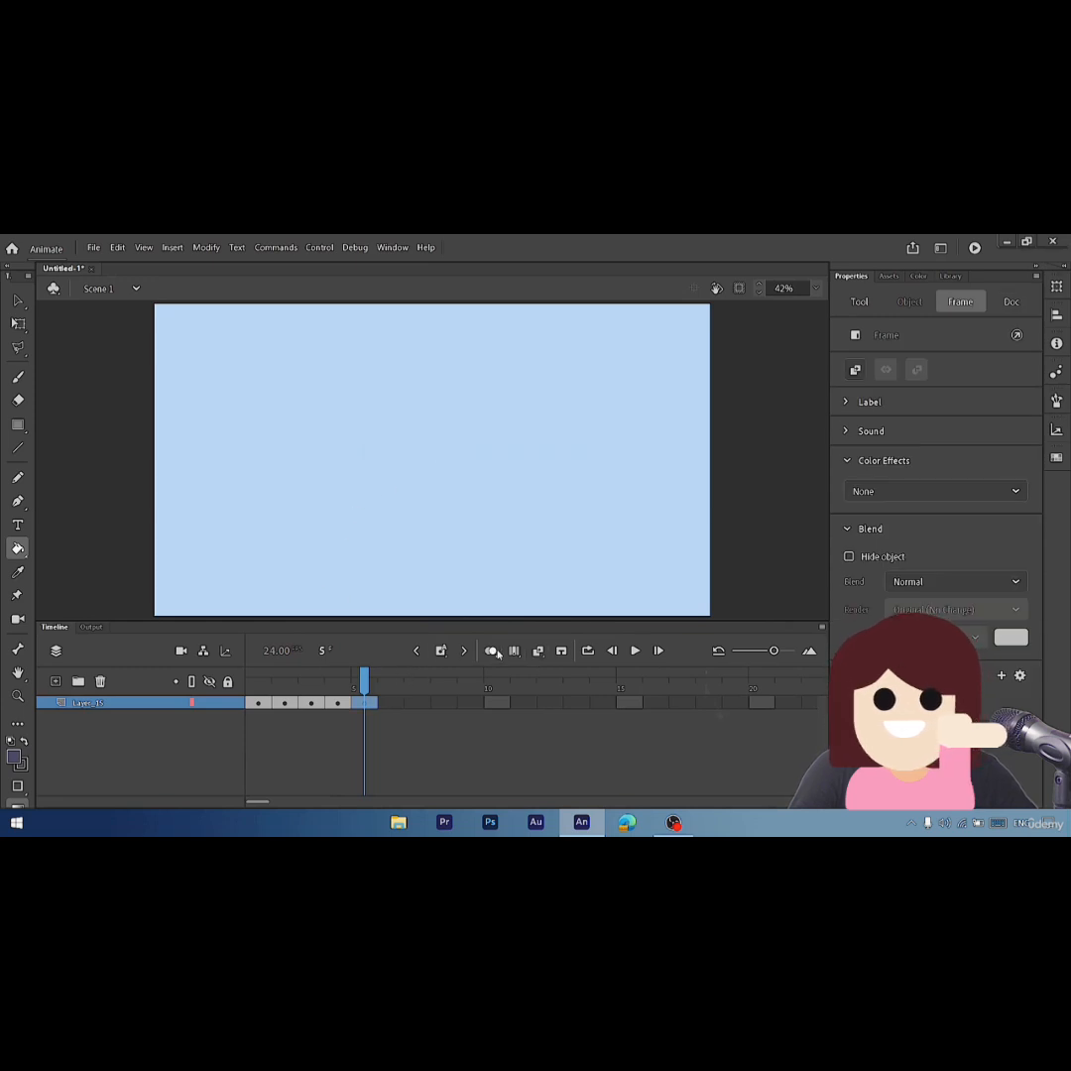
- With Onion Skin on, paint a filled drop shape on frame 5 reaching the stage's bottom edge, and switch Onion Skin off again
click(490, 651)
click(17, 377)
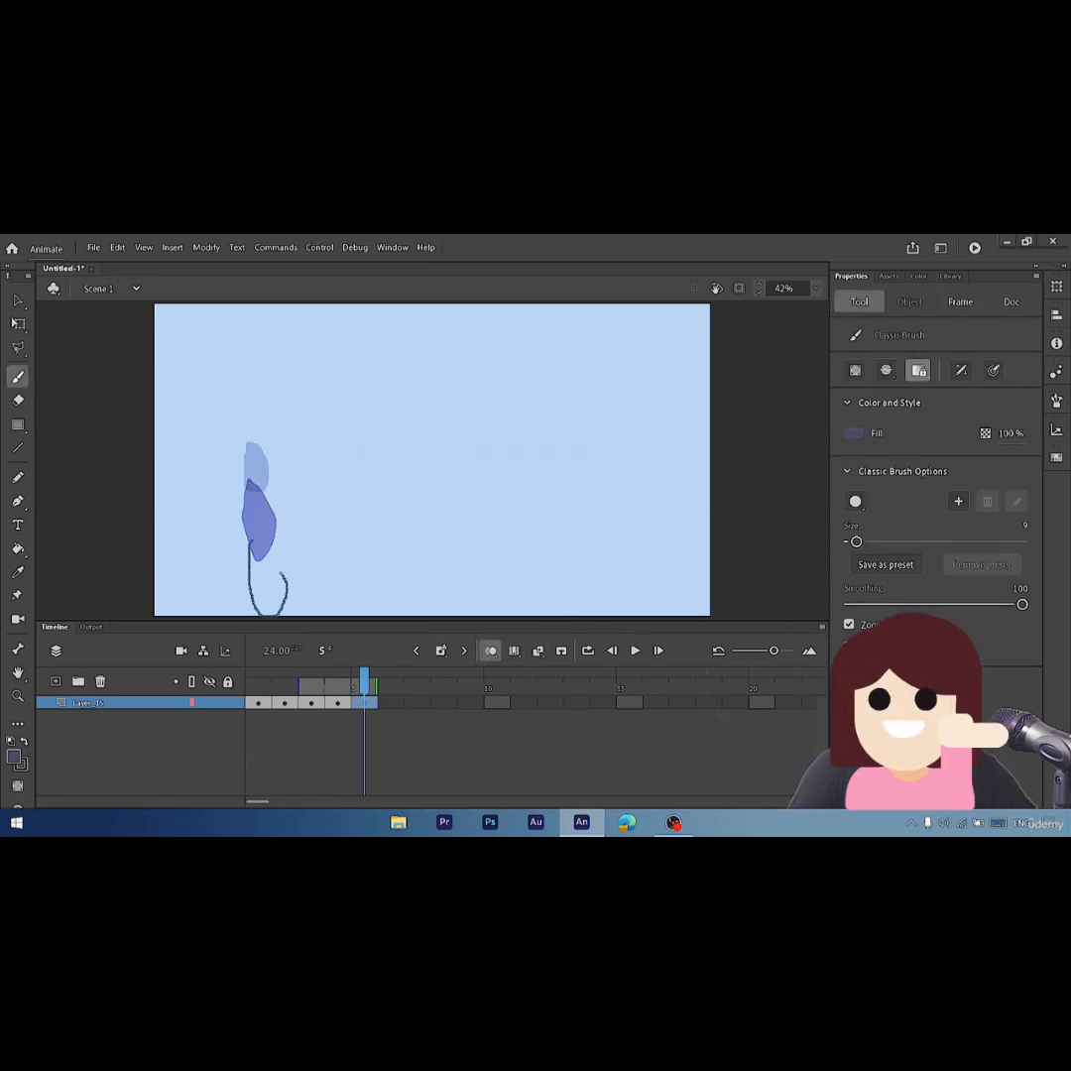
drag(250, 543, 251, 545)
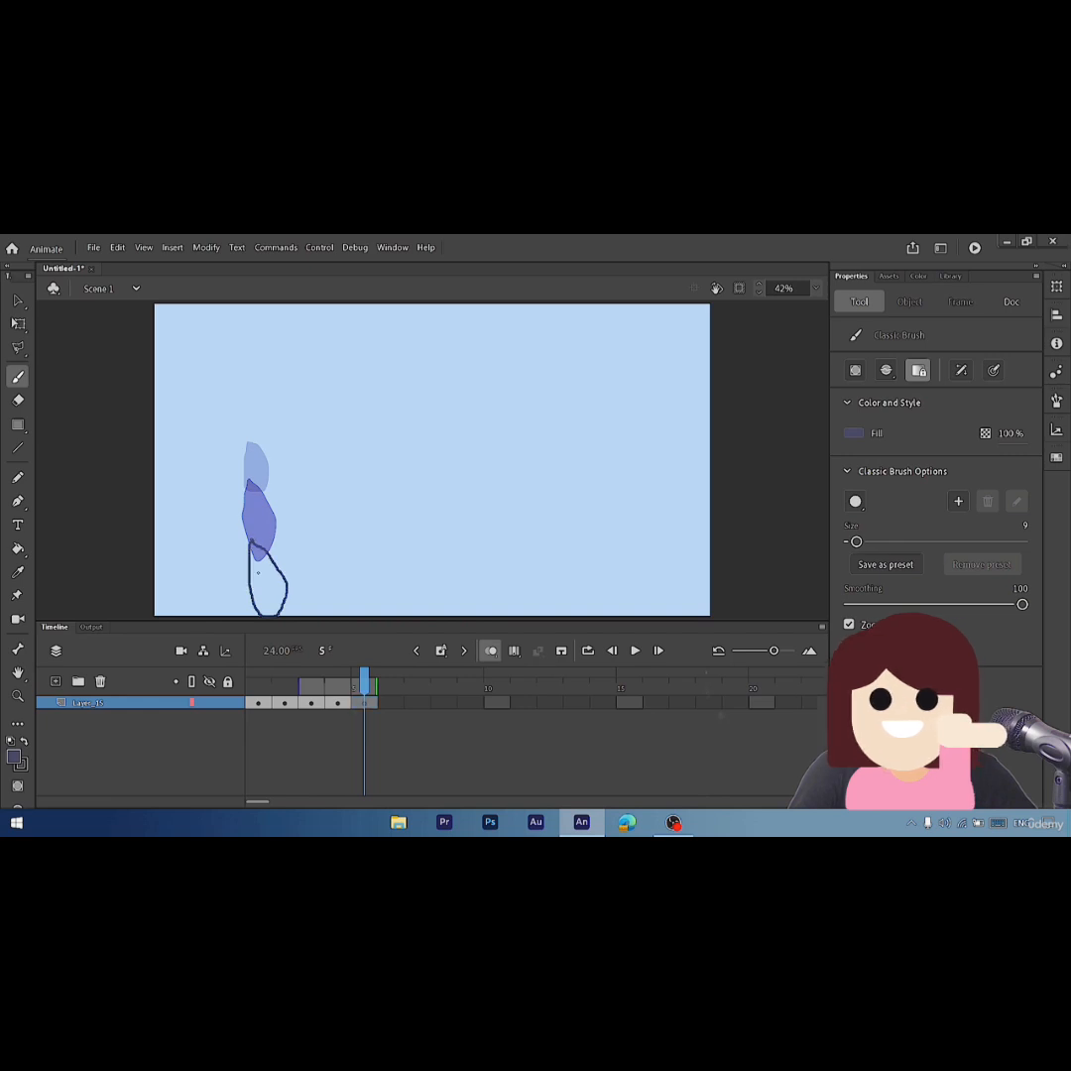
key(k)
click(263, 580)
click(491, 651)
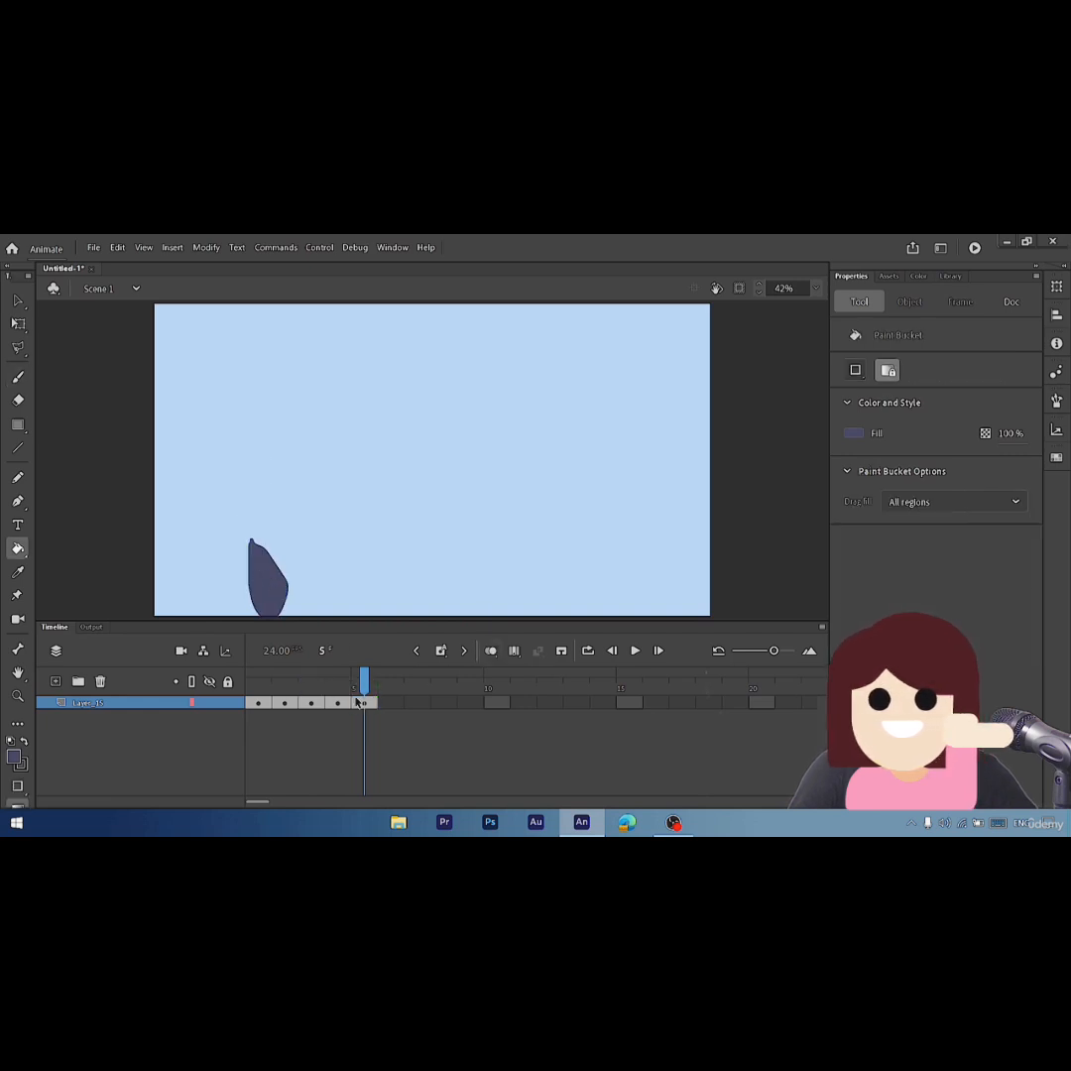
- Turn on looping for frames 1 to 5 and play the falling-shape animation from frame 1, pausing it after viewing
click(586, 651)
drag(364, 686, 256, 684)
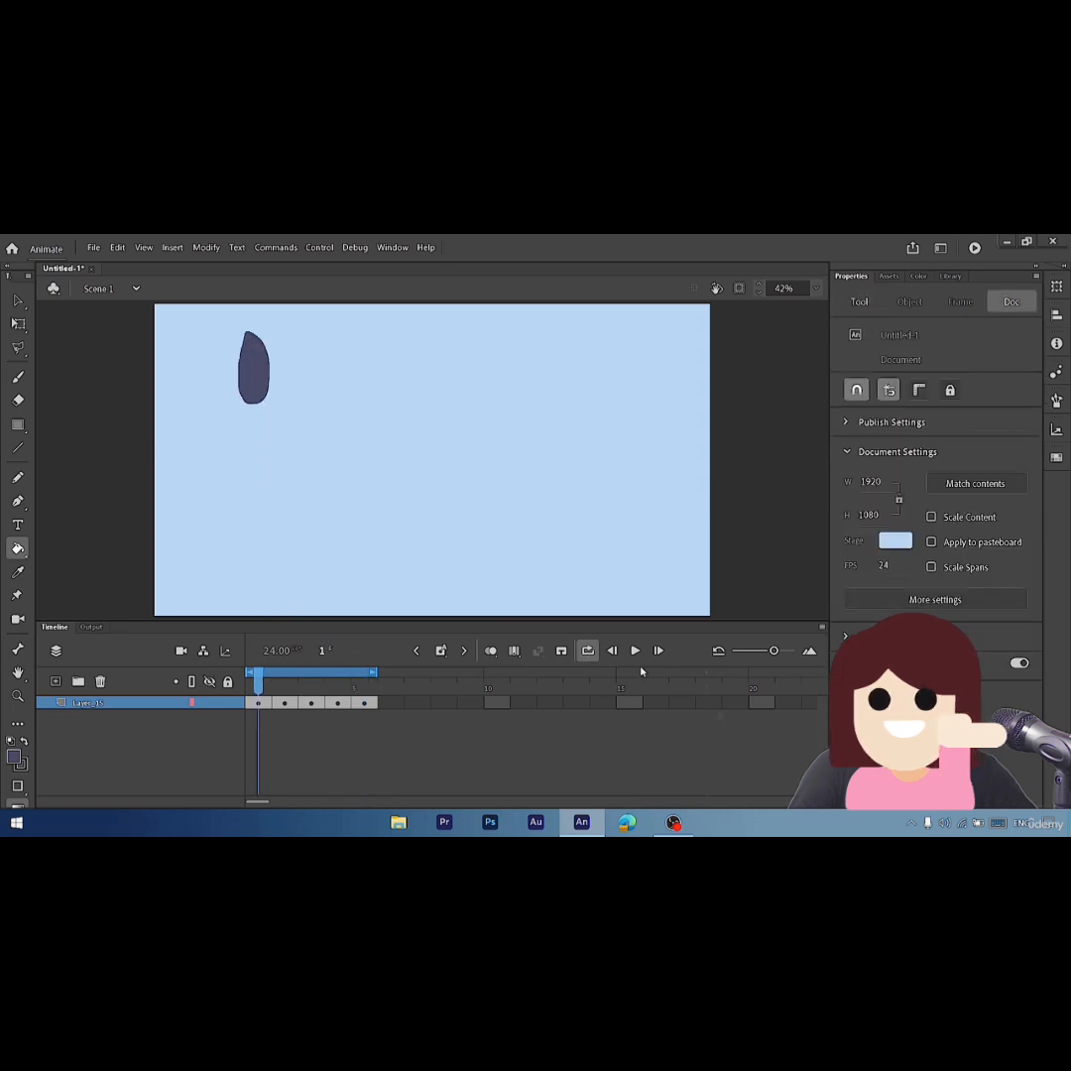
click(636, 651)
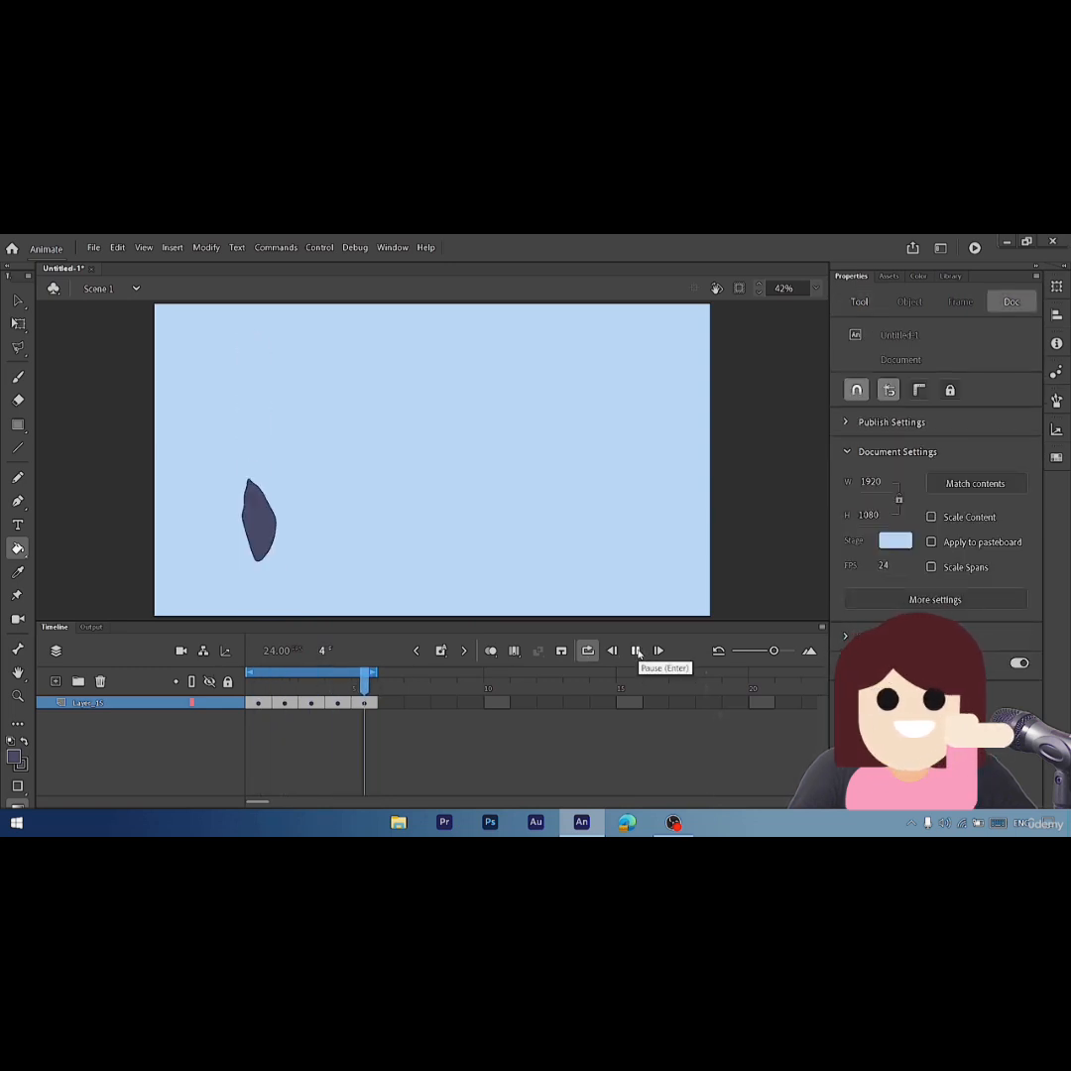
click(636, 651)
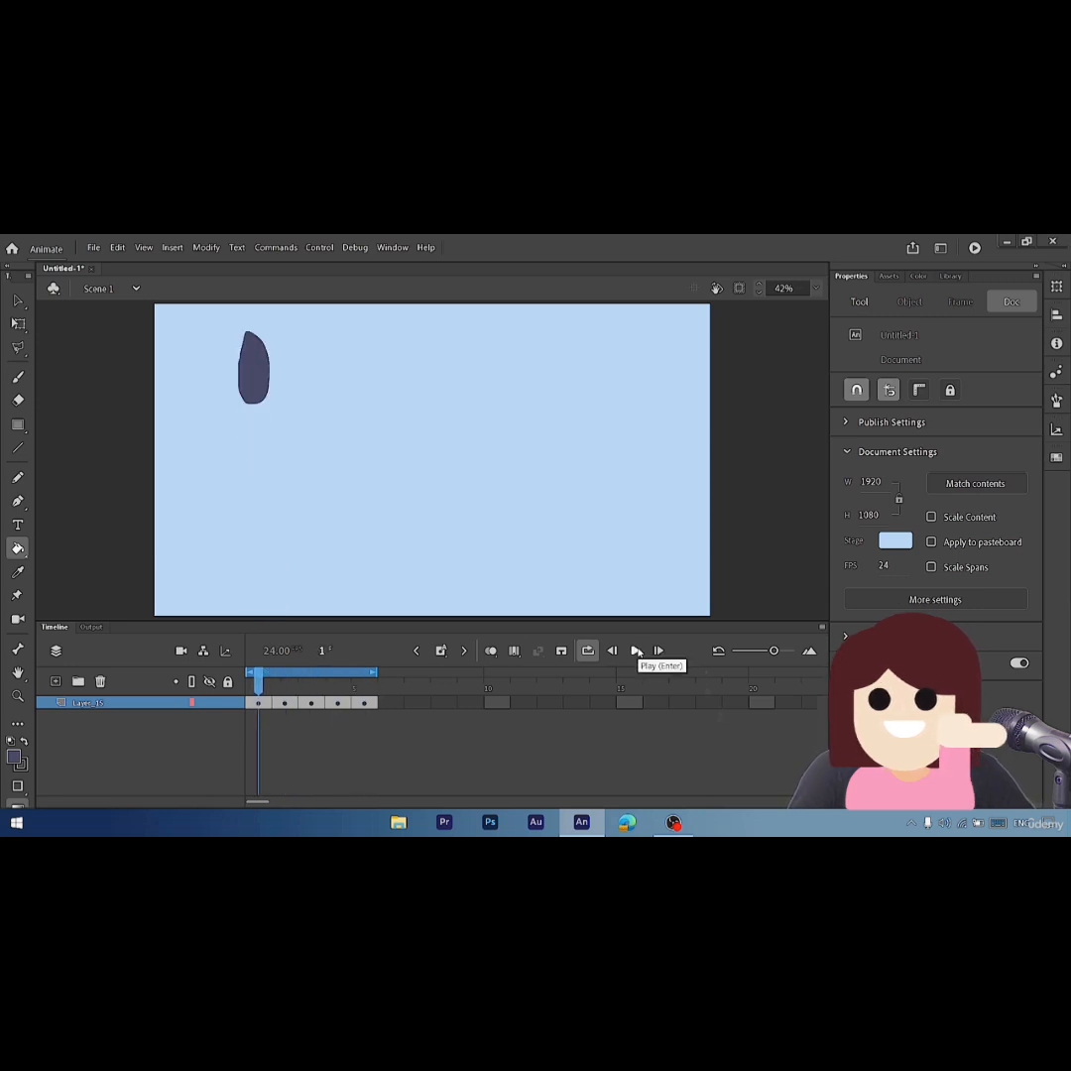
- Review the frame range options Selected range, All frames and Anchor markers
click(516, 654)
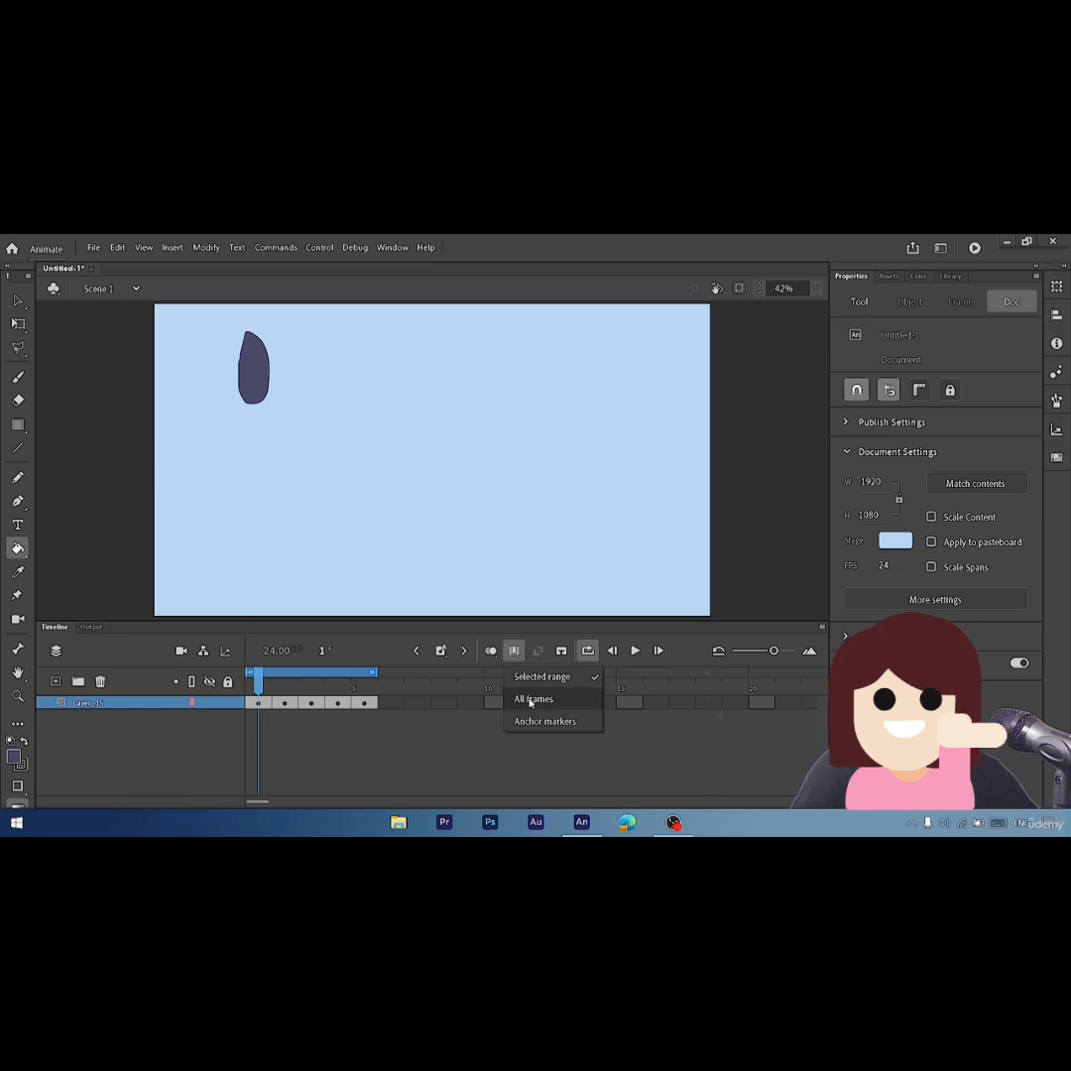
- Remove frames 1 to 5 from Layer_15 and turn off looping
click(365, 703)
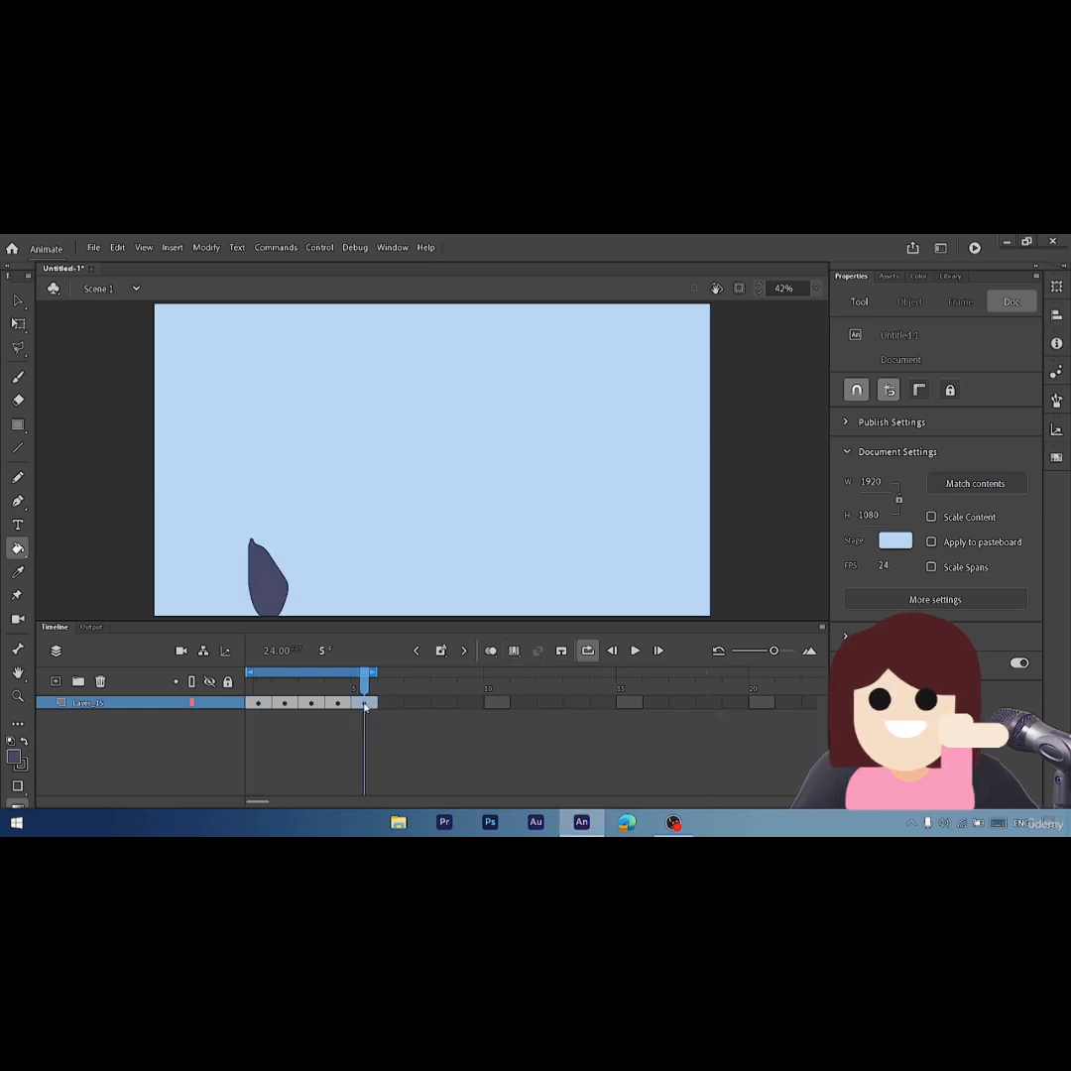
drag(365, 703, 258, 702)
right_click(264, 699)
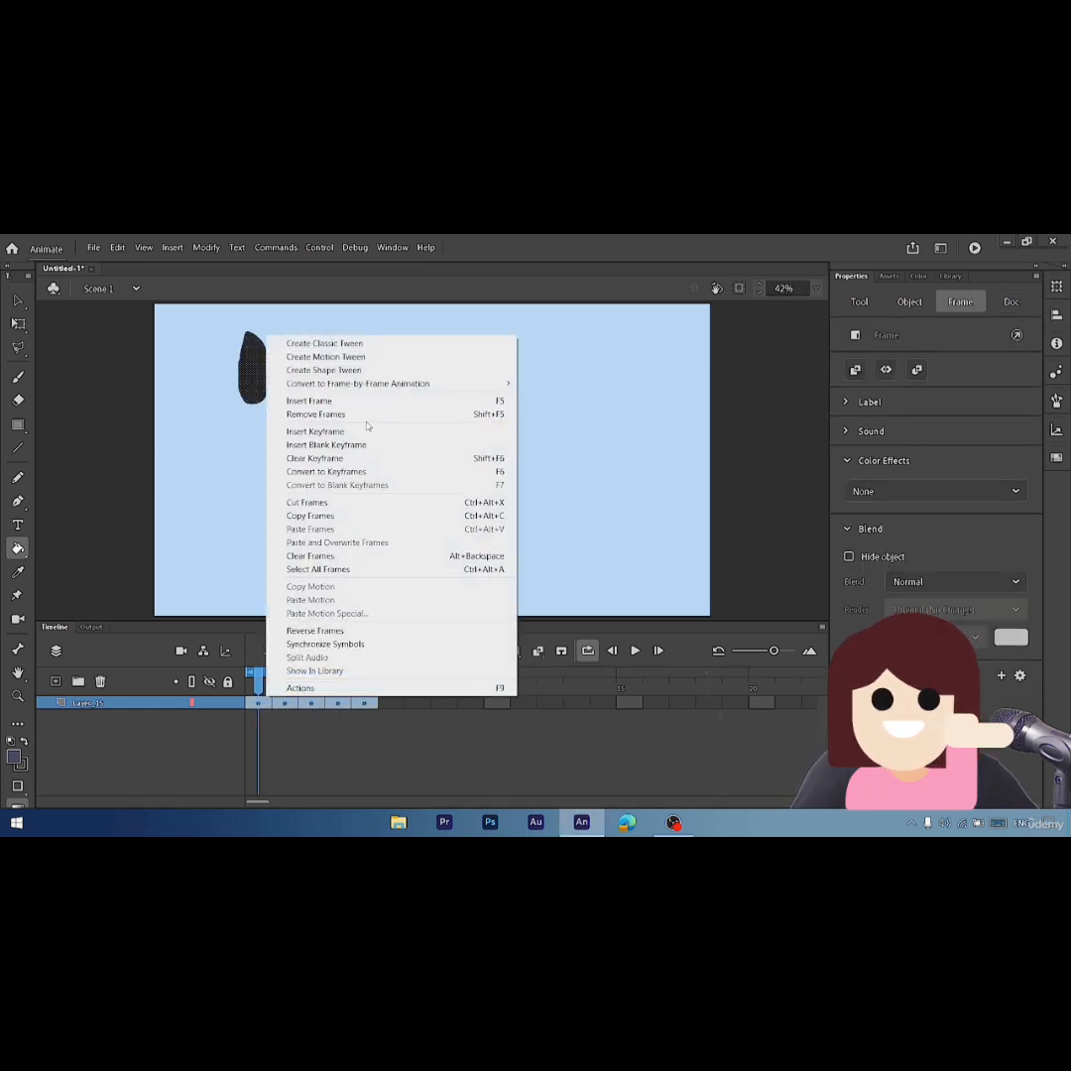
click(365, 415)
click(589, 649)
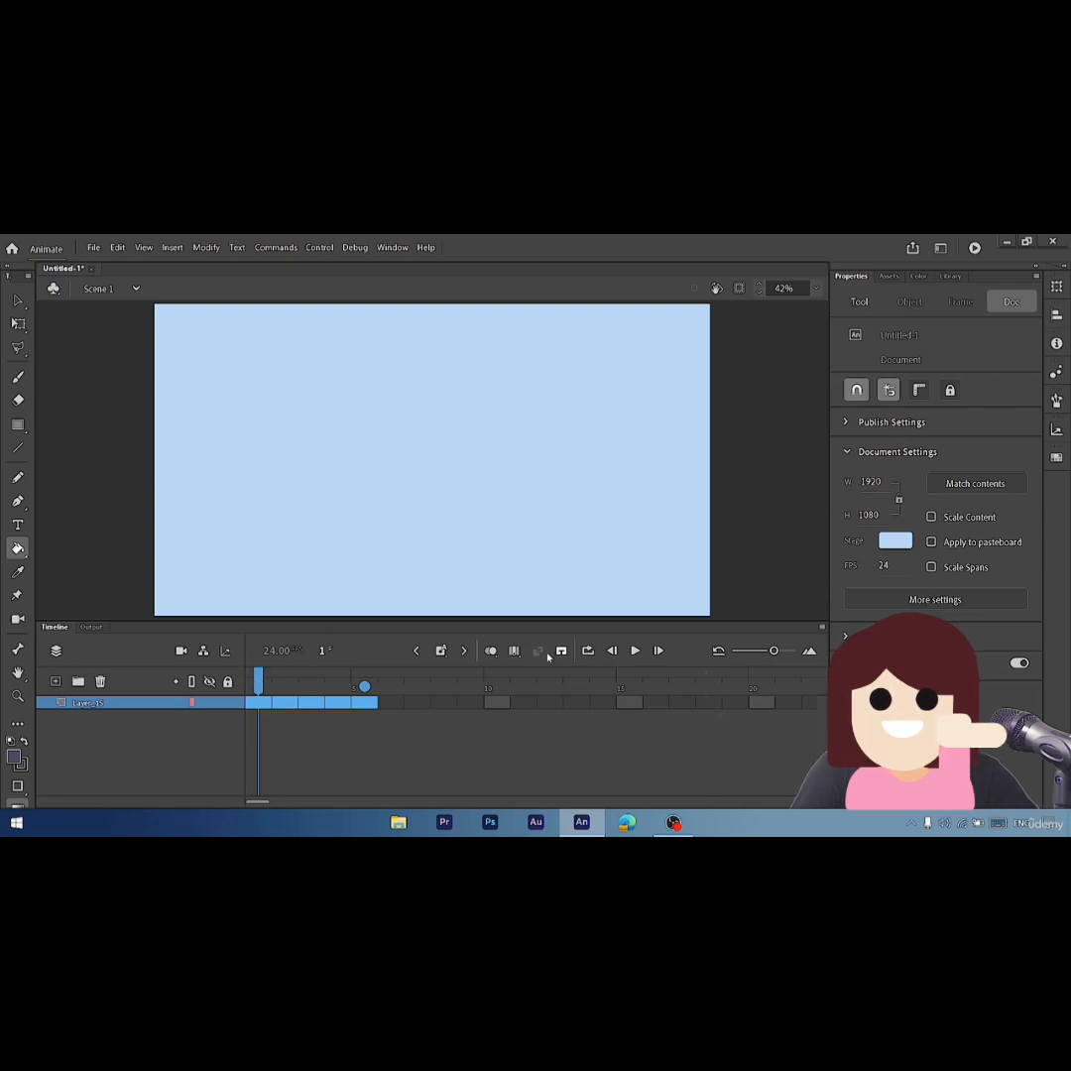
- Insert a blank keyframe at frame 1 of the emptied Layer_15
click(276, 729)
click(260, 704)
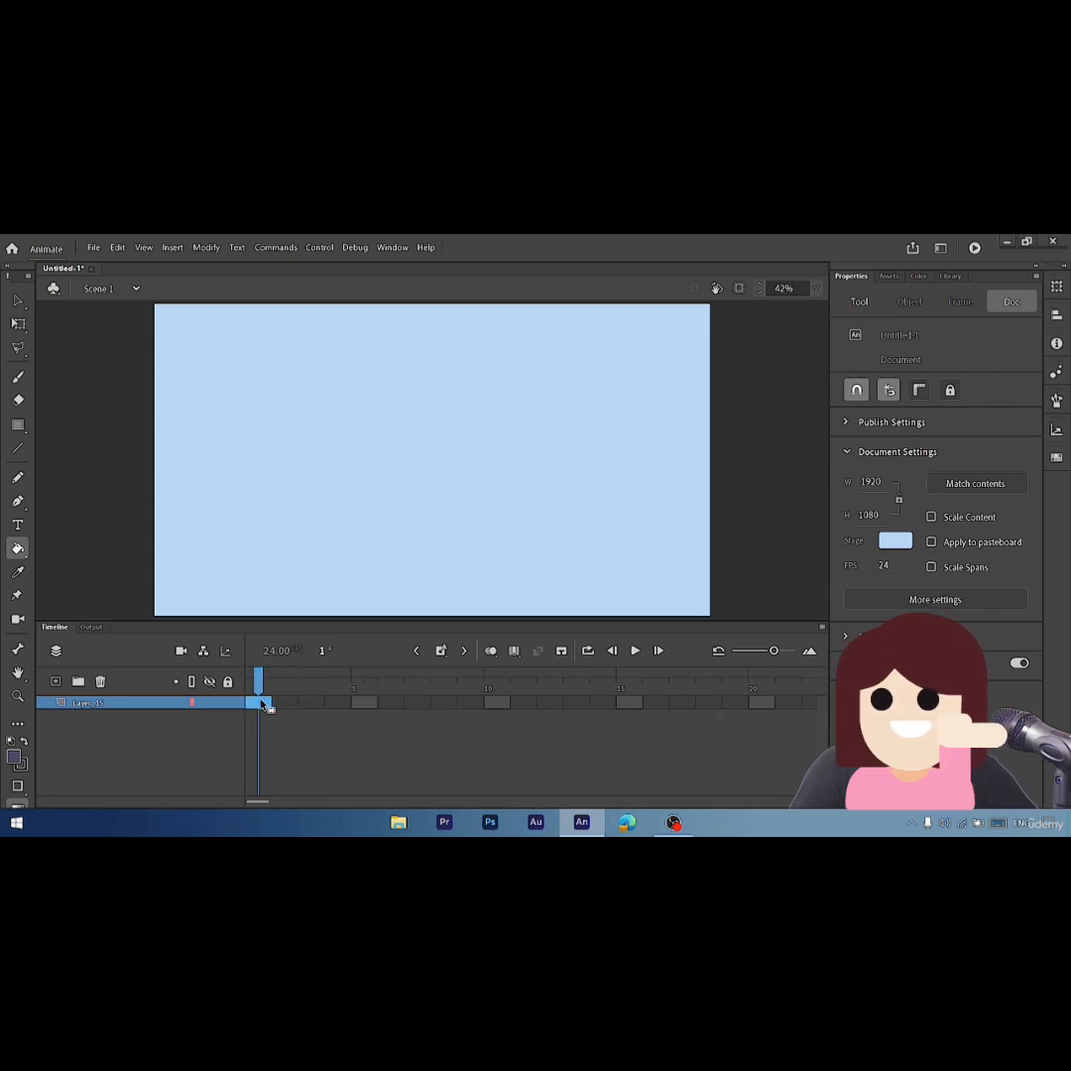
right_click(261, 703)
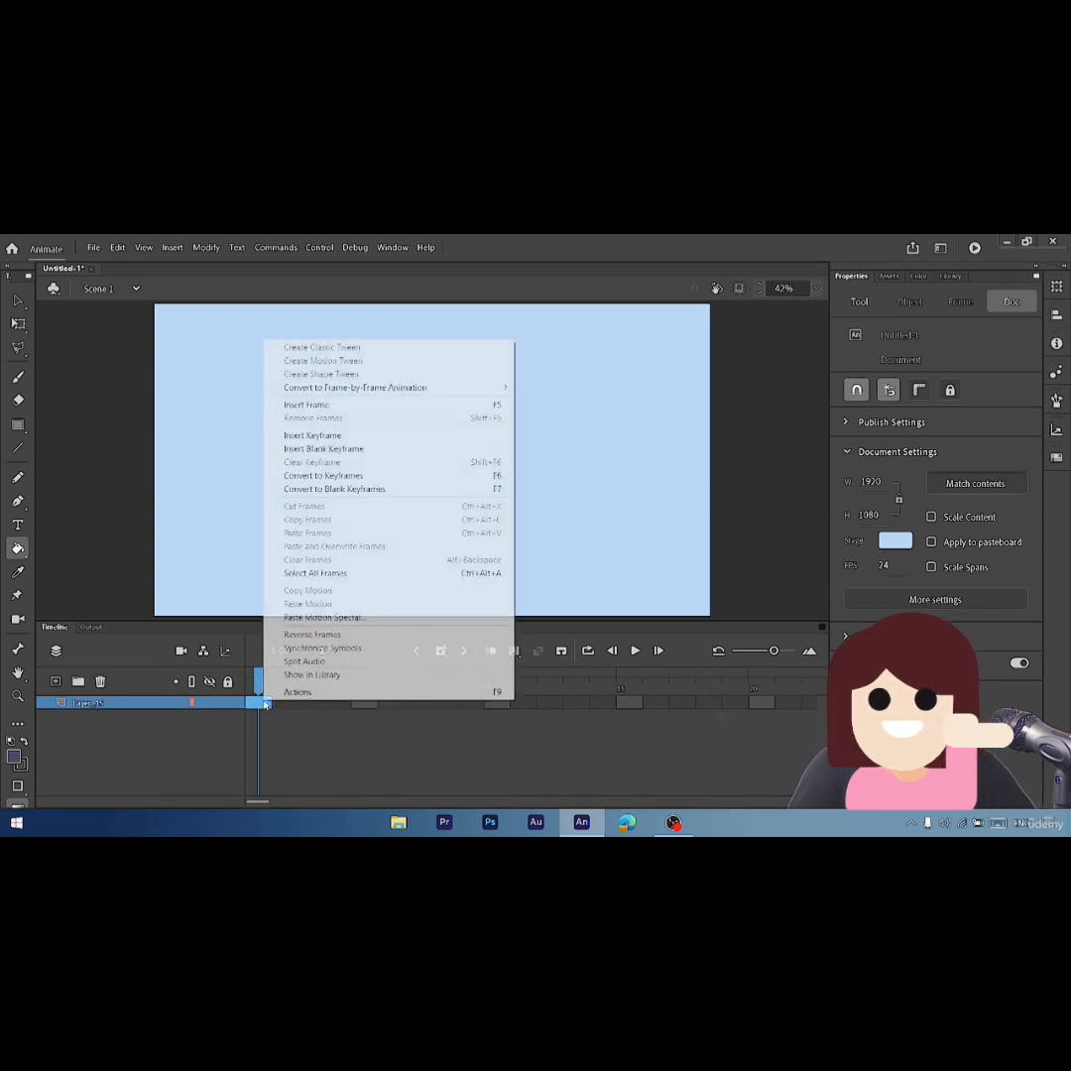
click(378, 451)
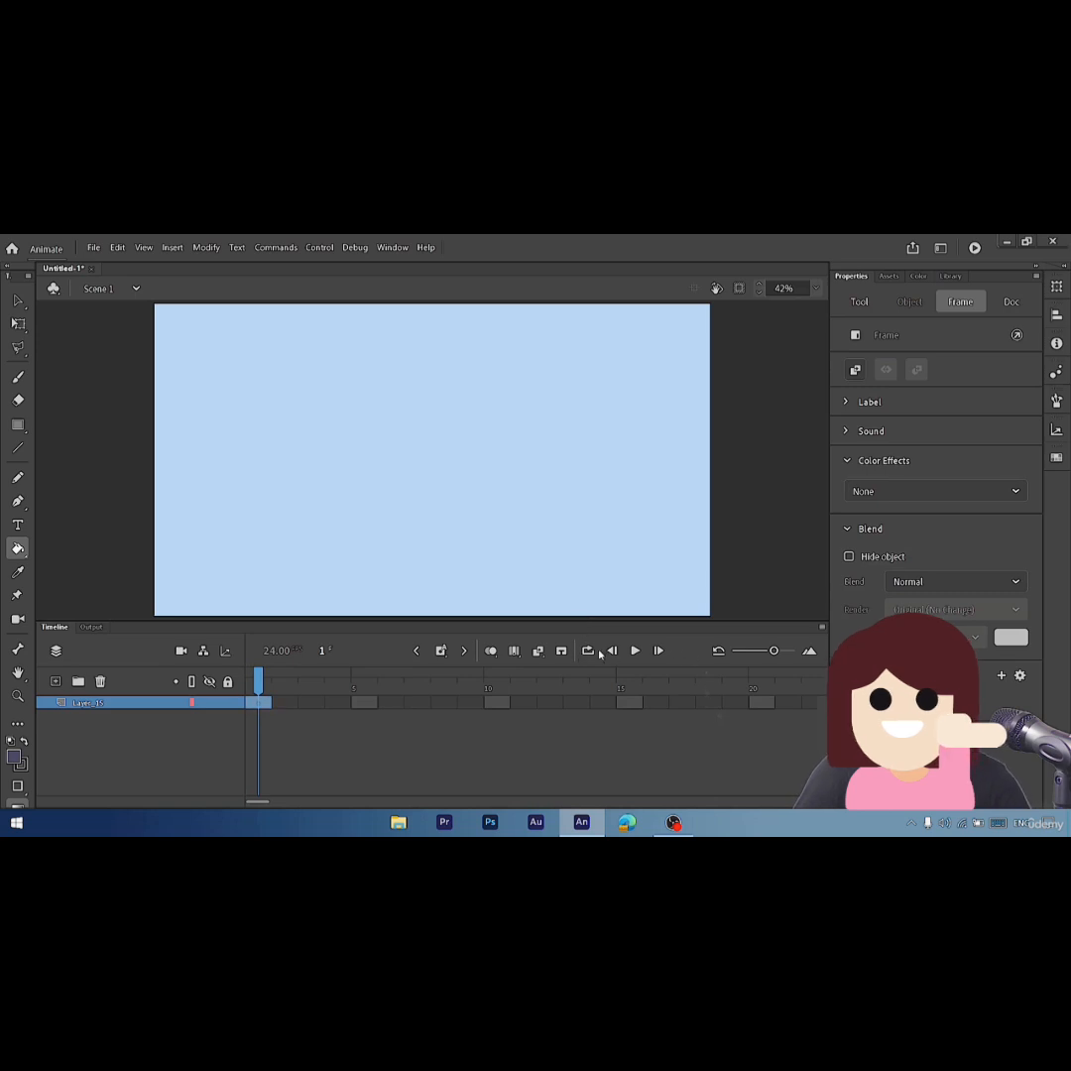
- Undo the blank keyframe insertion and the removal of frames 1 to 5
click(496, 703)
click(494, 704)
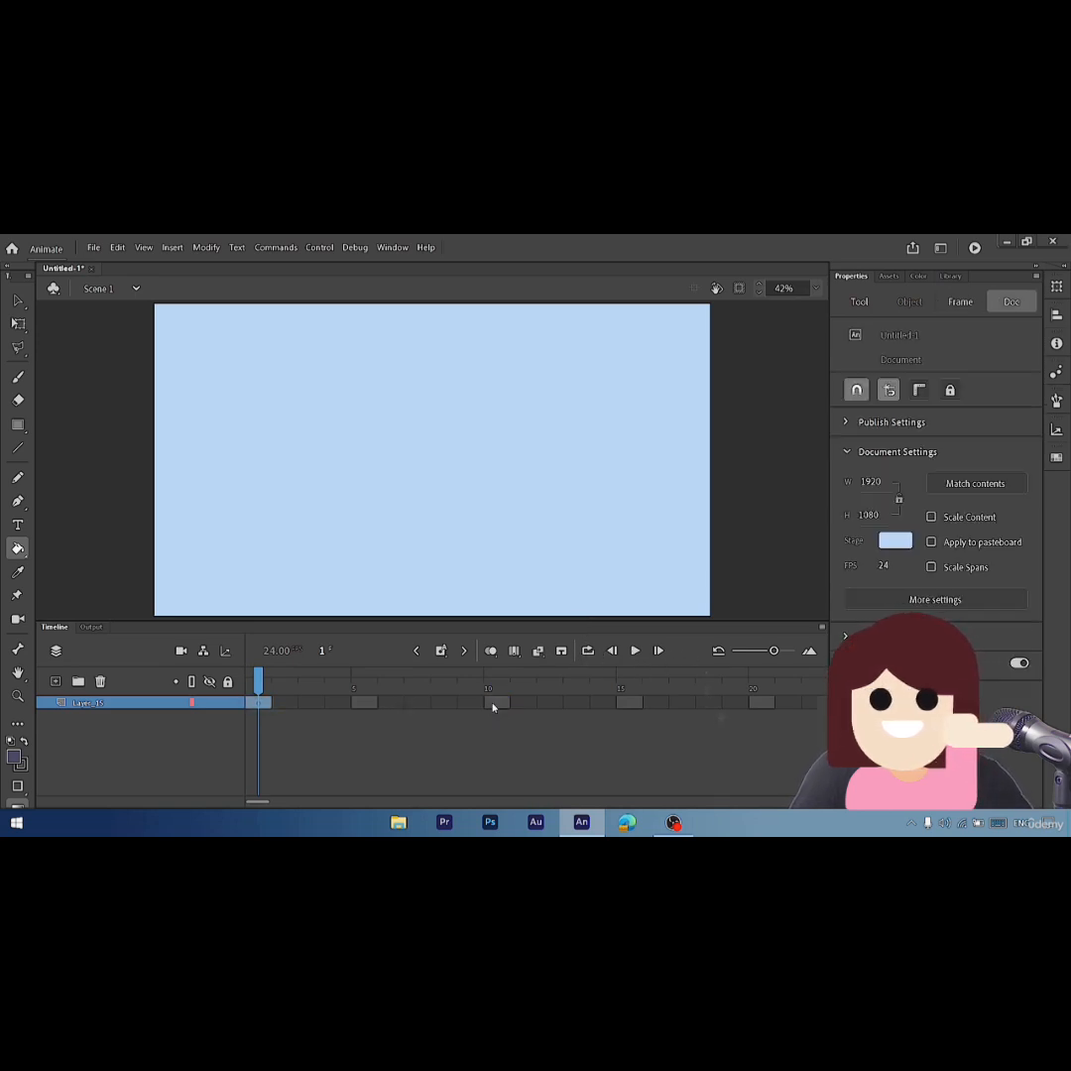
key(ctrl+z)
key(ctrl+z)
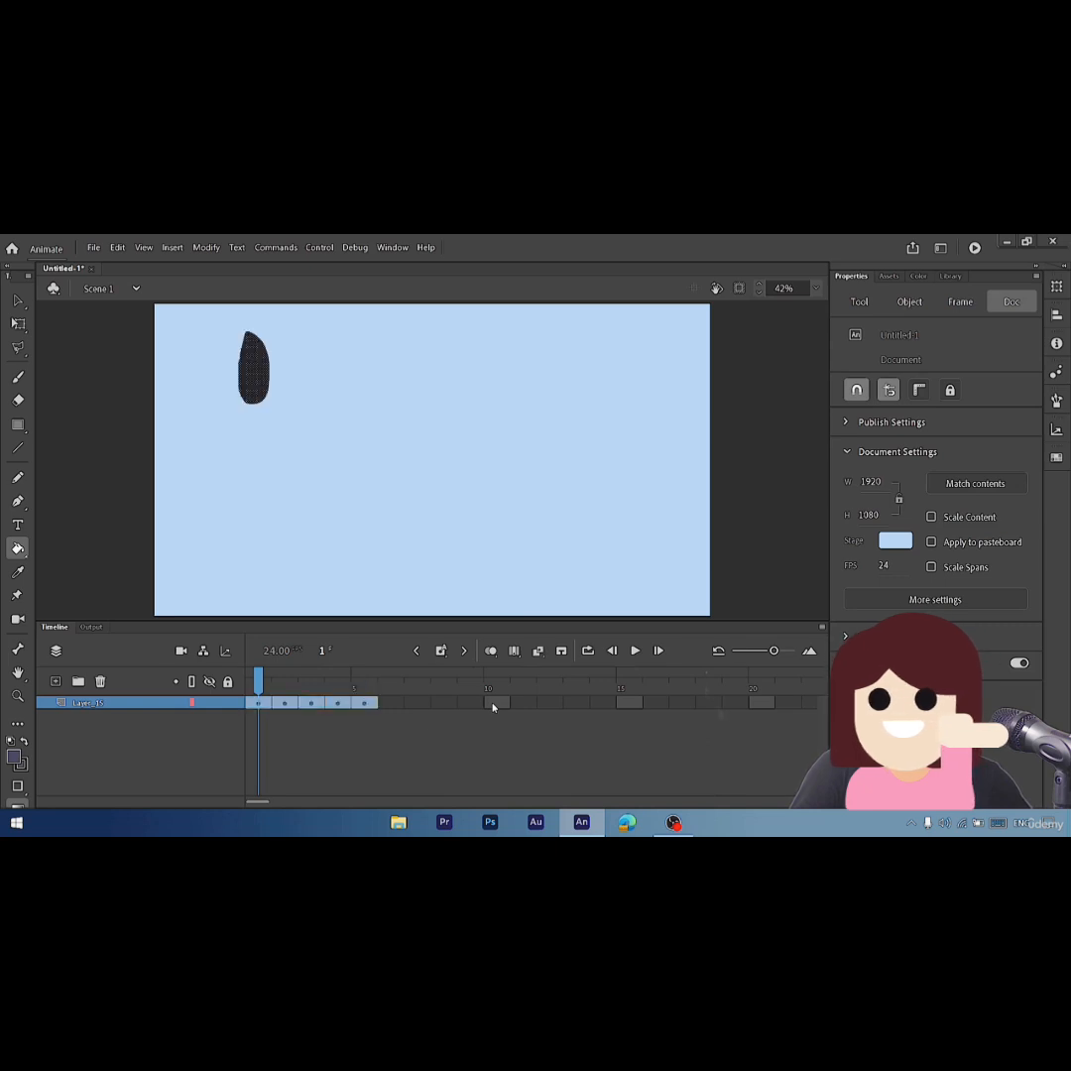
- Deselect the frames and play the five-frame Layer_15 animation without looping
click(400, 753)
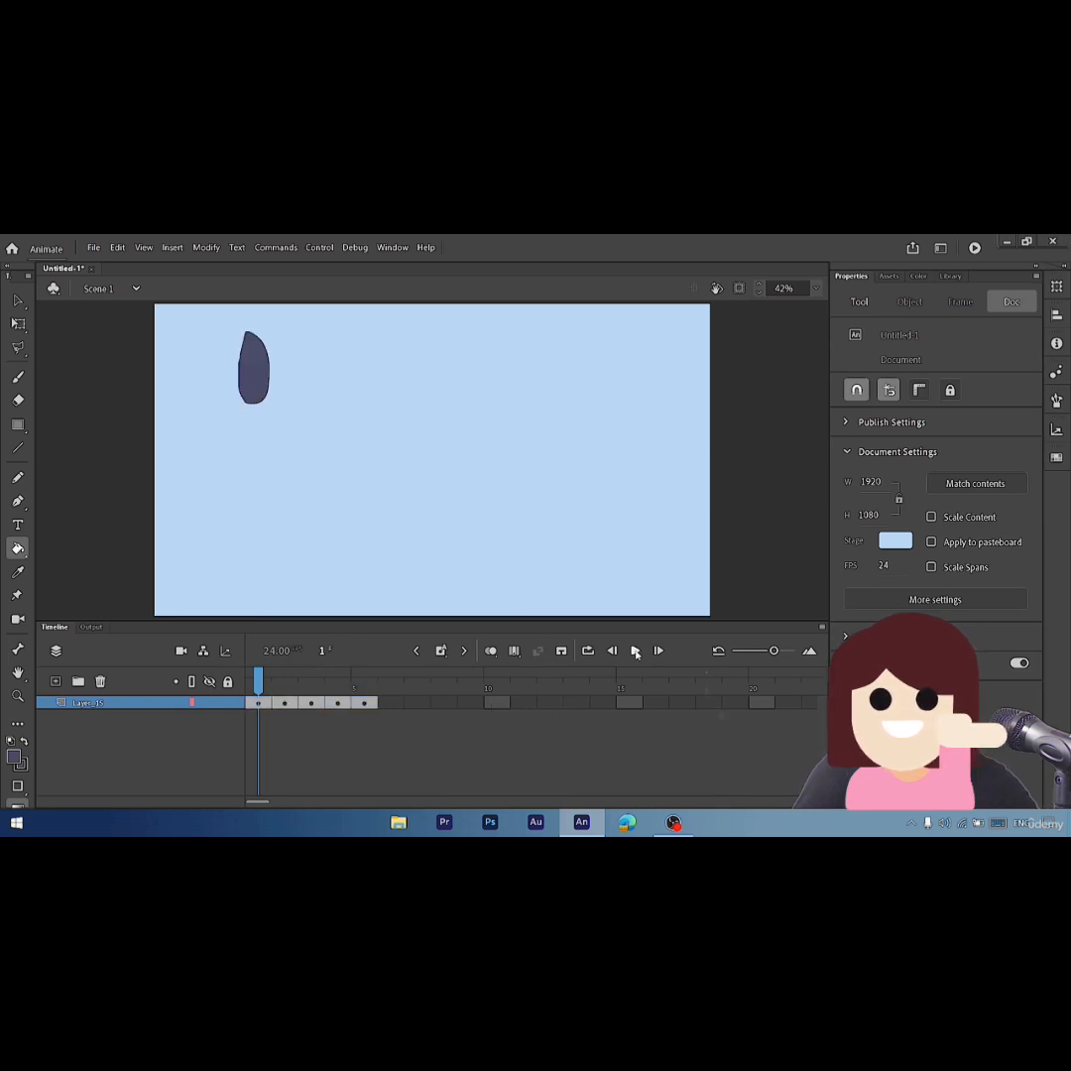
click(635, 651)
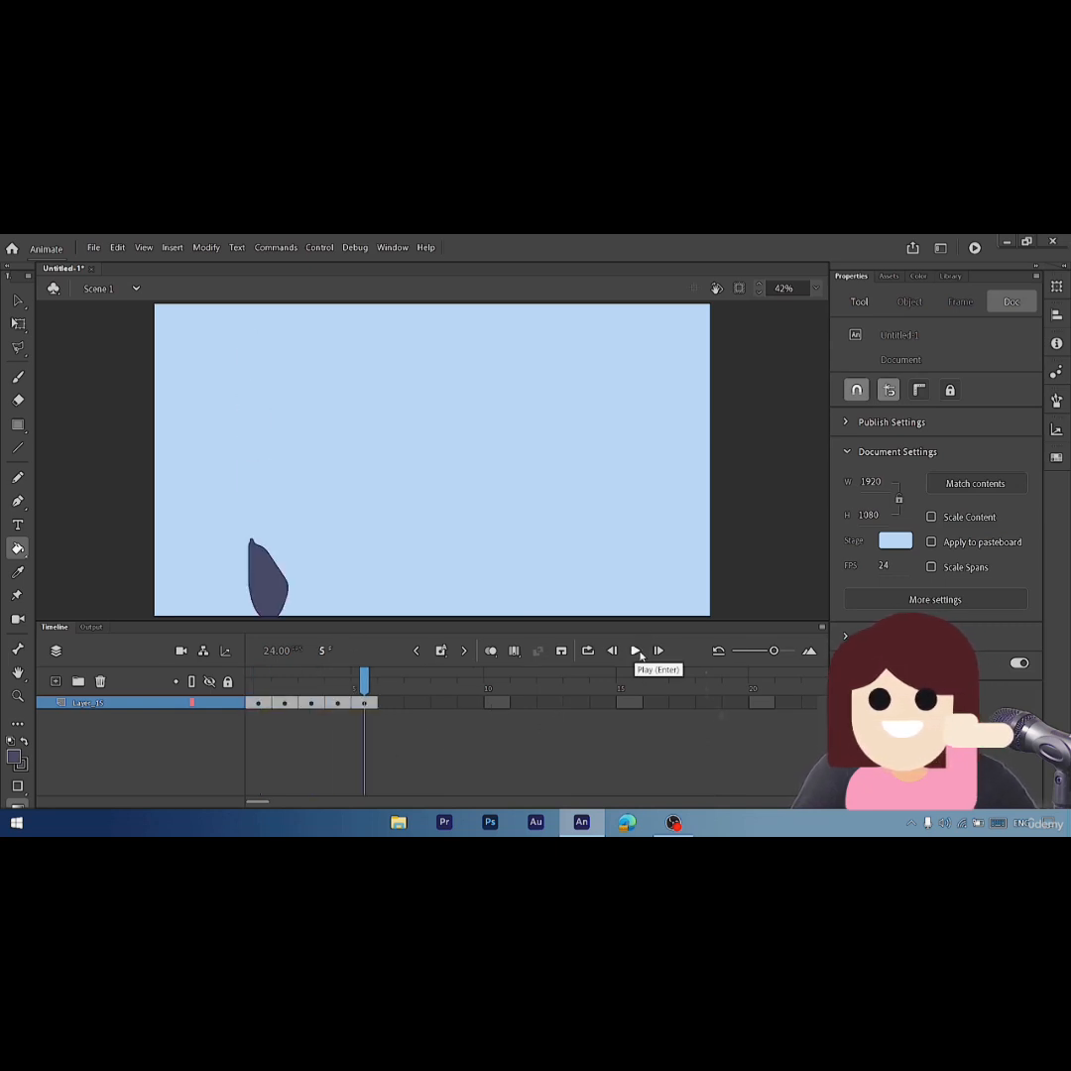
click(635, 651)
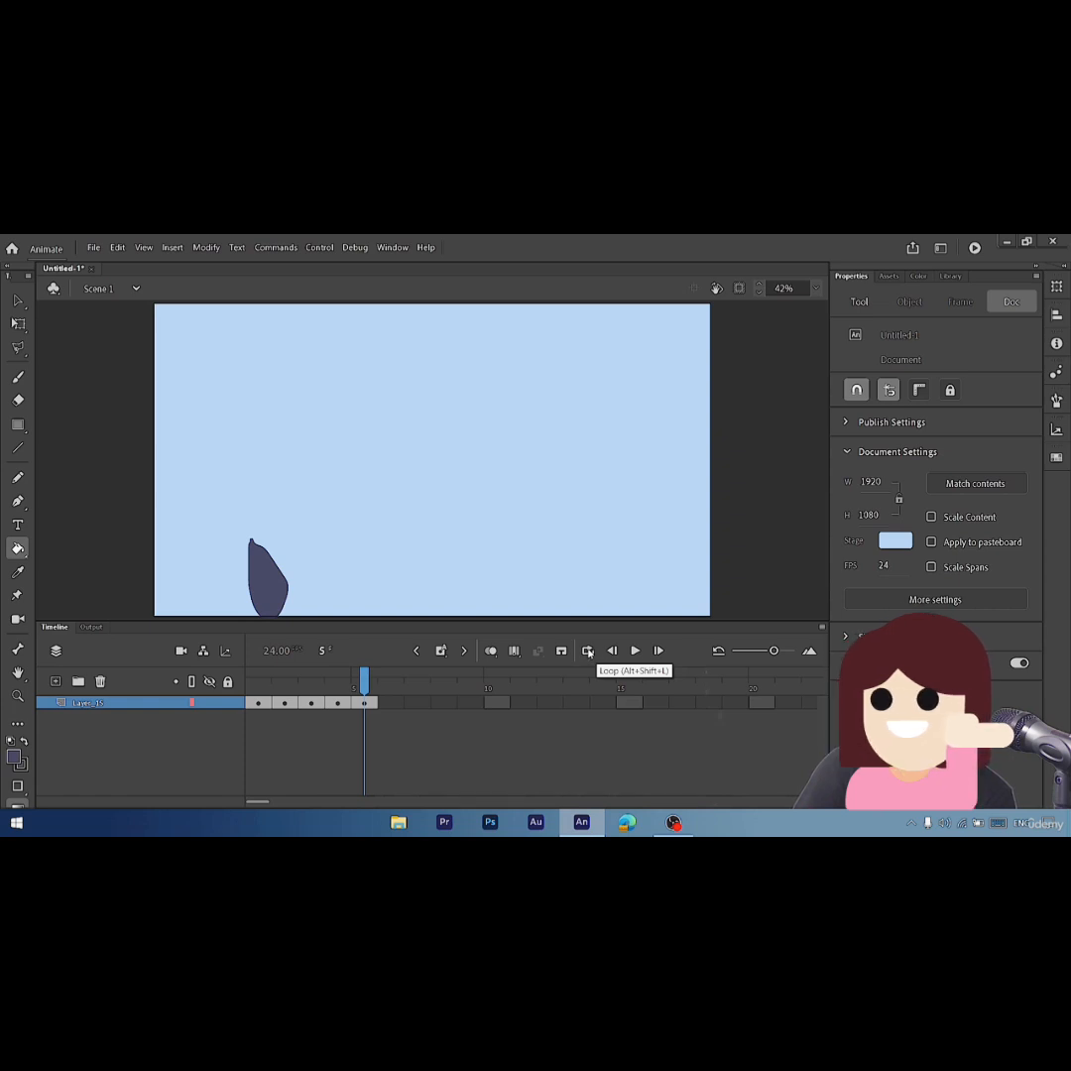
- Play frames 1 to 5 with looping enabled, and switch looping off to end the playback
click(588, 651)
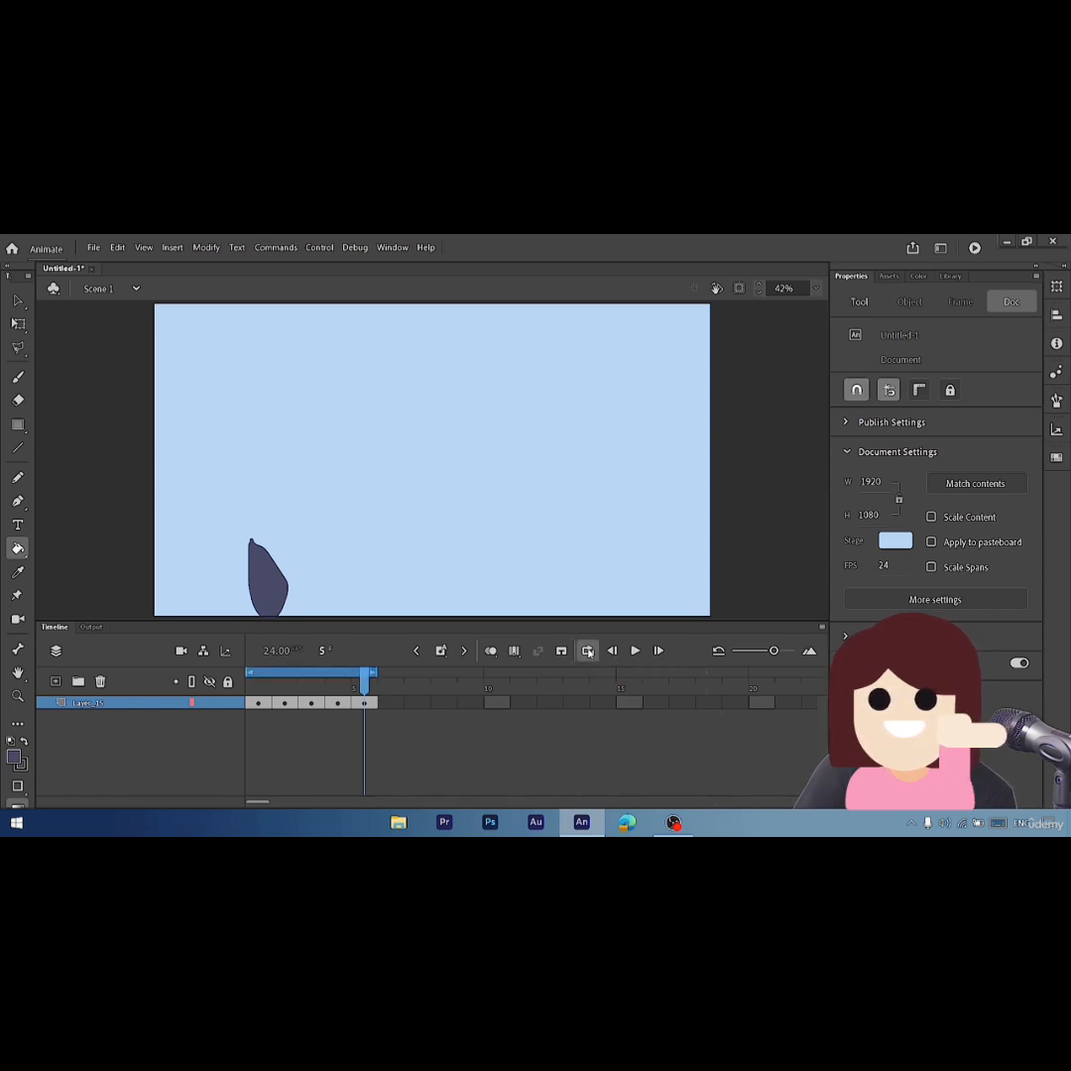
click(636, 651)
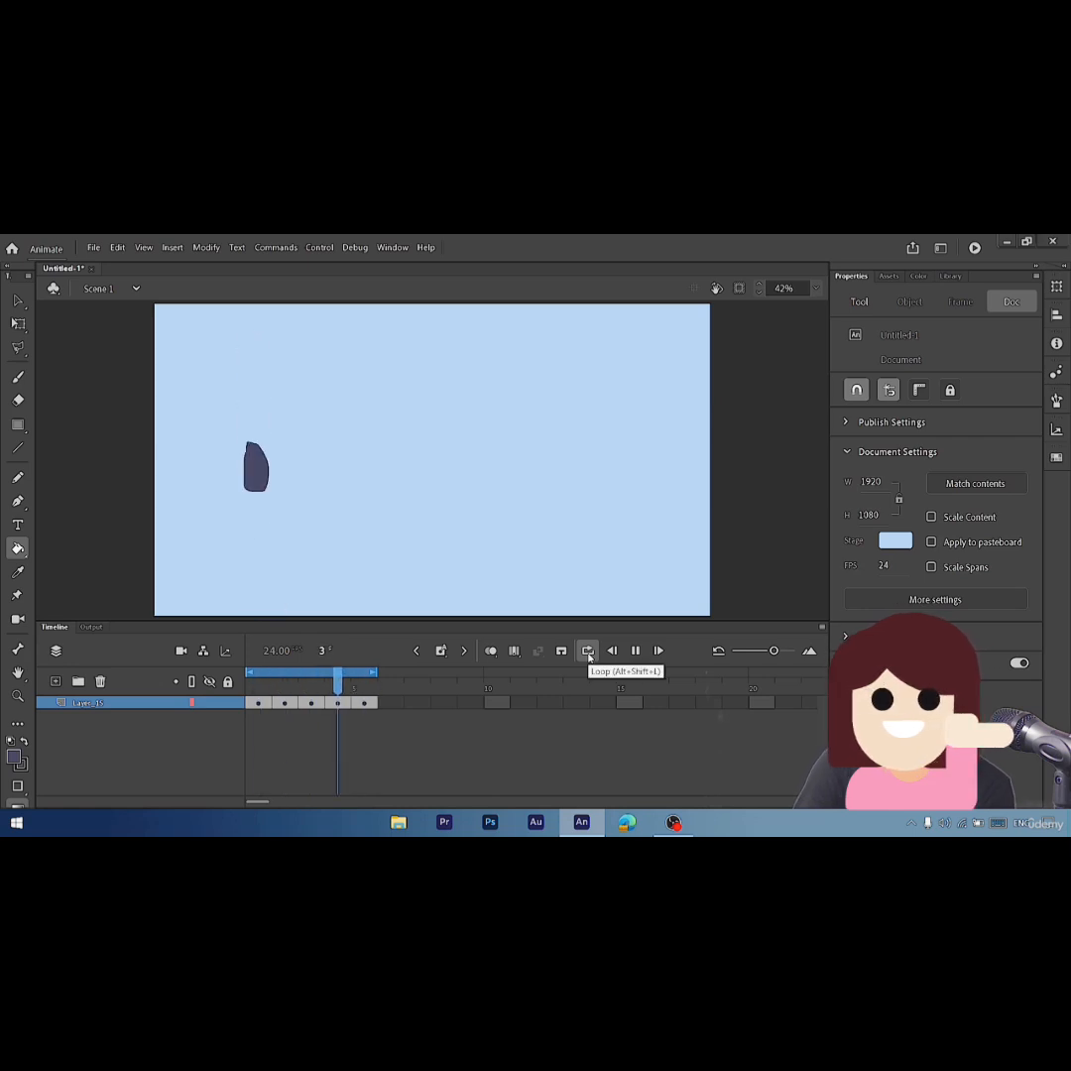
click(588, 651)
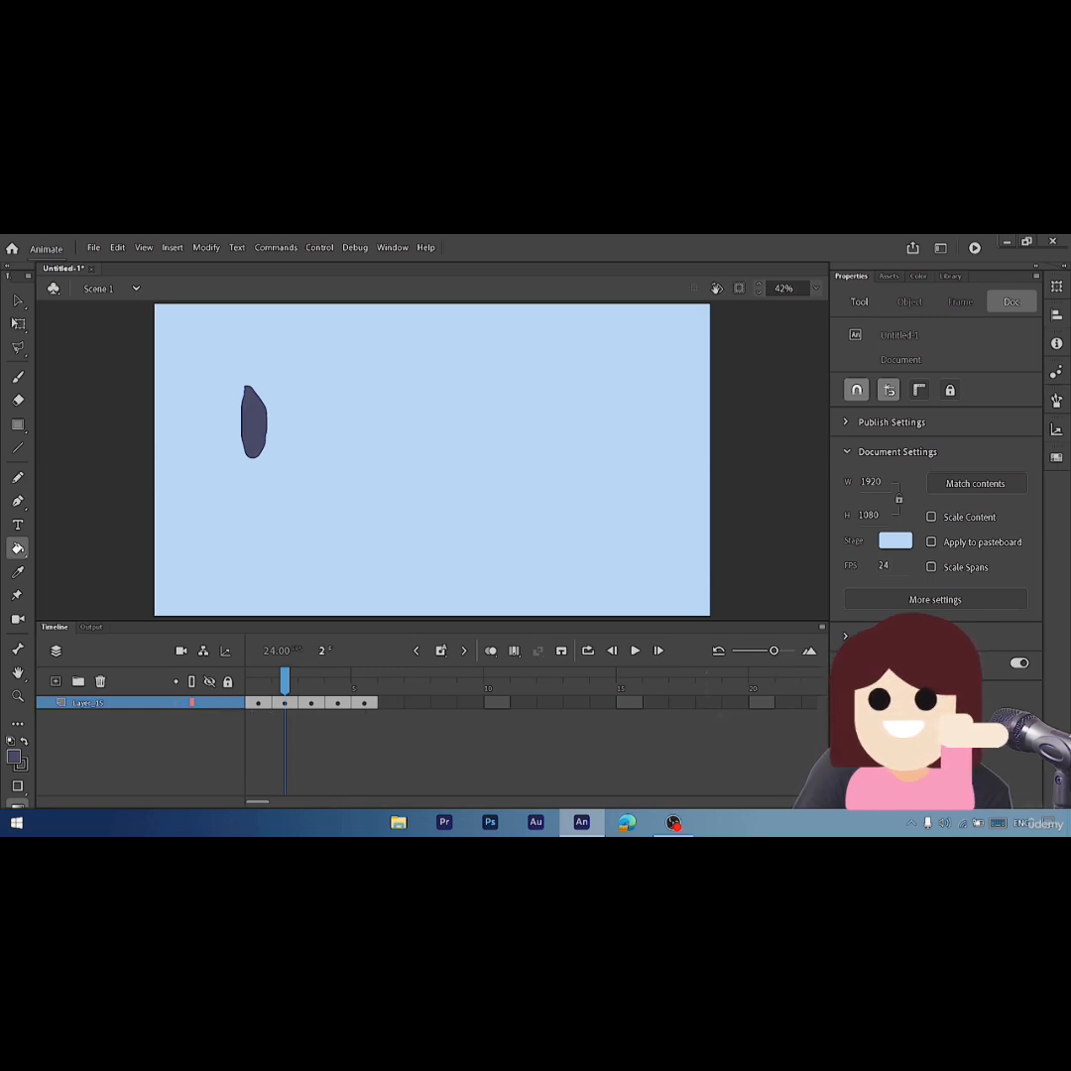
- Try the timeline zoom at its widest and narrowest frame sizes, and leave the frames at a fairly narrow width
mouse_move(774, 651)
mouse_down()
mouse_move(739, 650)
mouse_move(790, 650)
mouse_up()
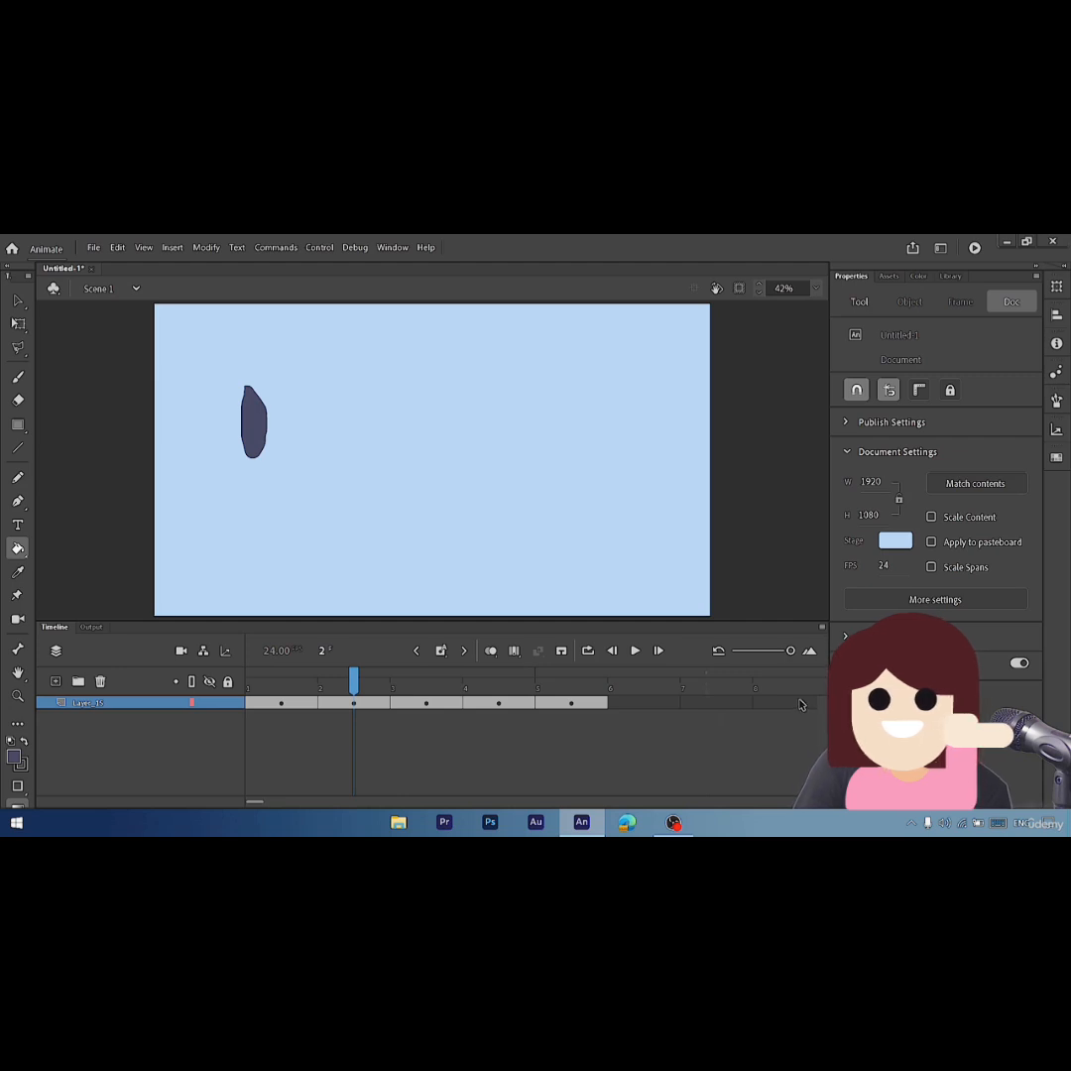
drag(790, 650, 716, 650)
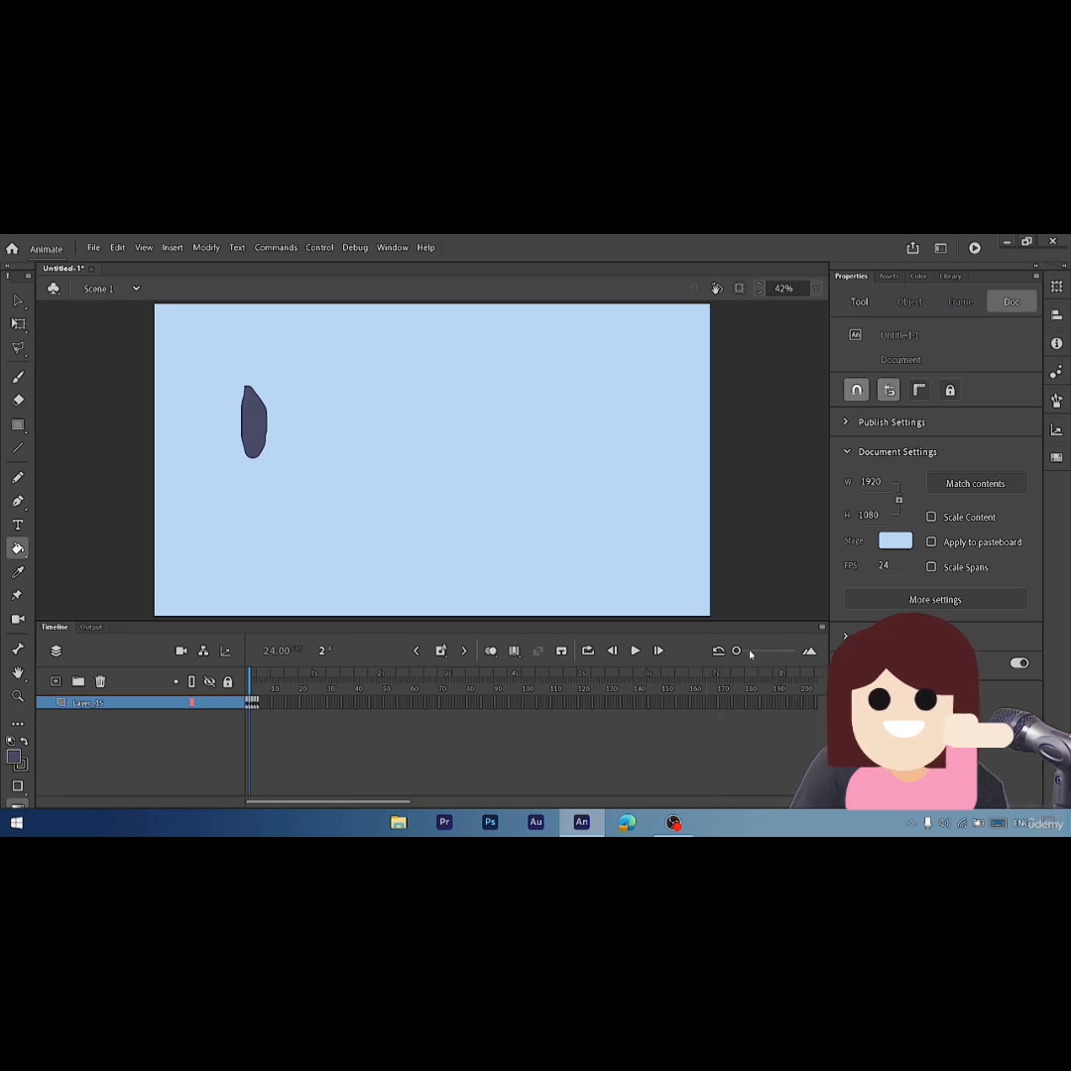
drag(736, 651, 753, 651)
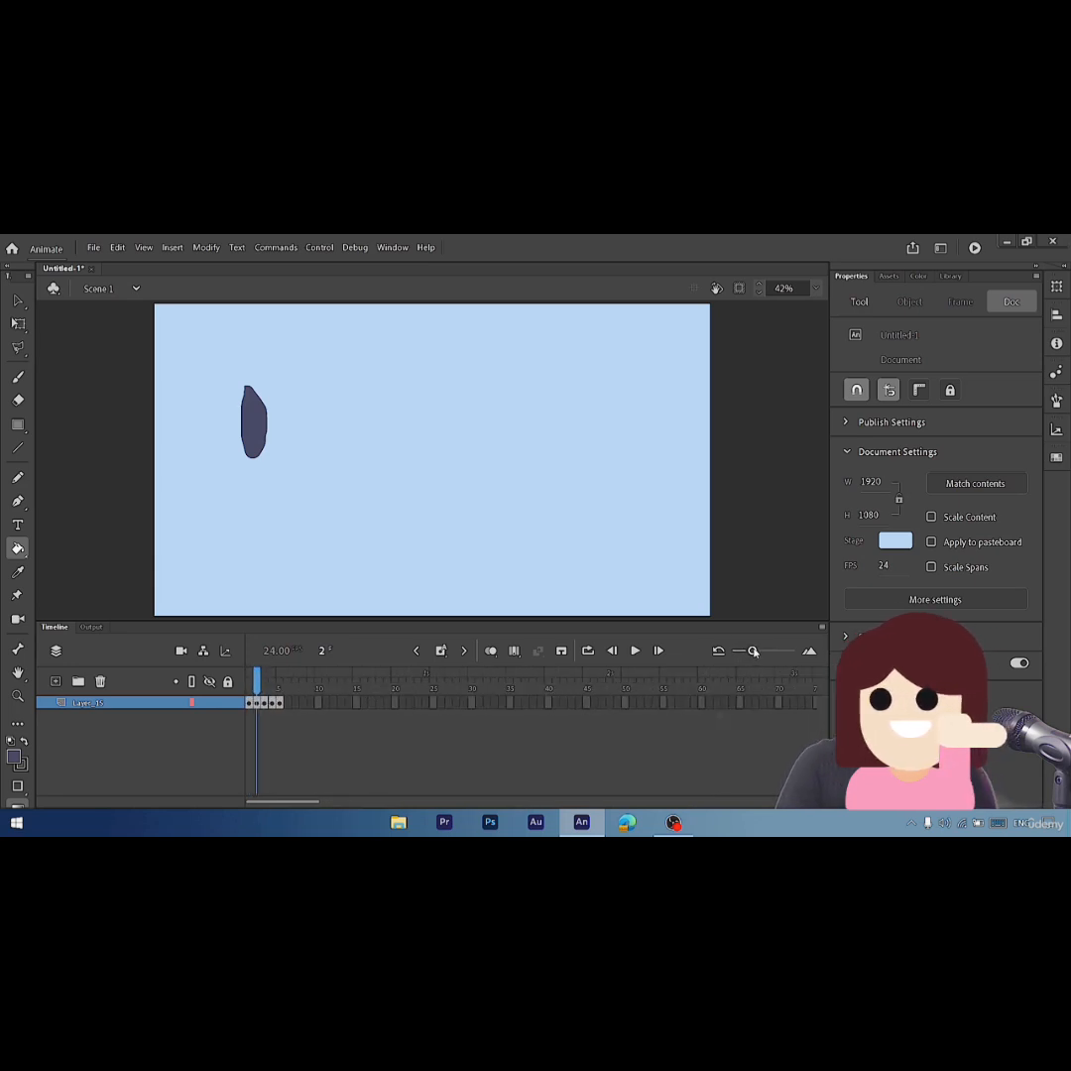
- Examine the Customize Timeline Tools options, the insert-frames group's choices and the commands available for an empty frame after frame 5
click(822, 627)
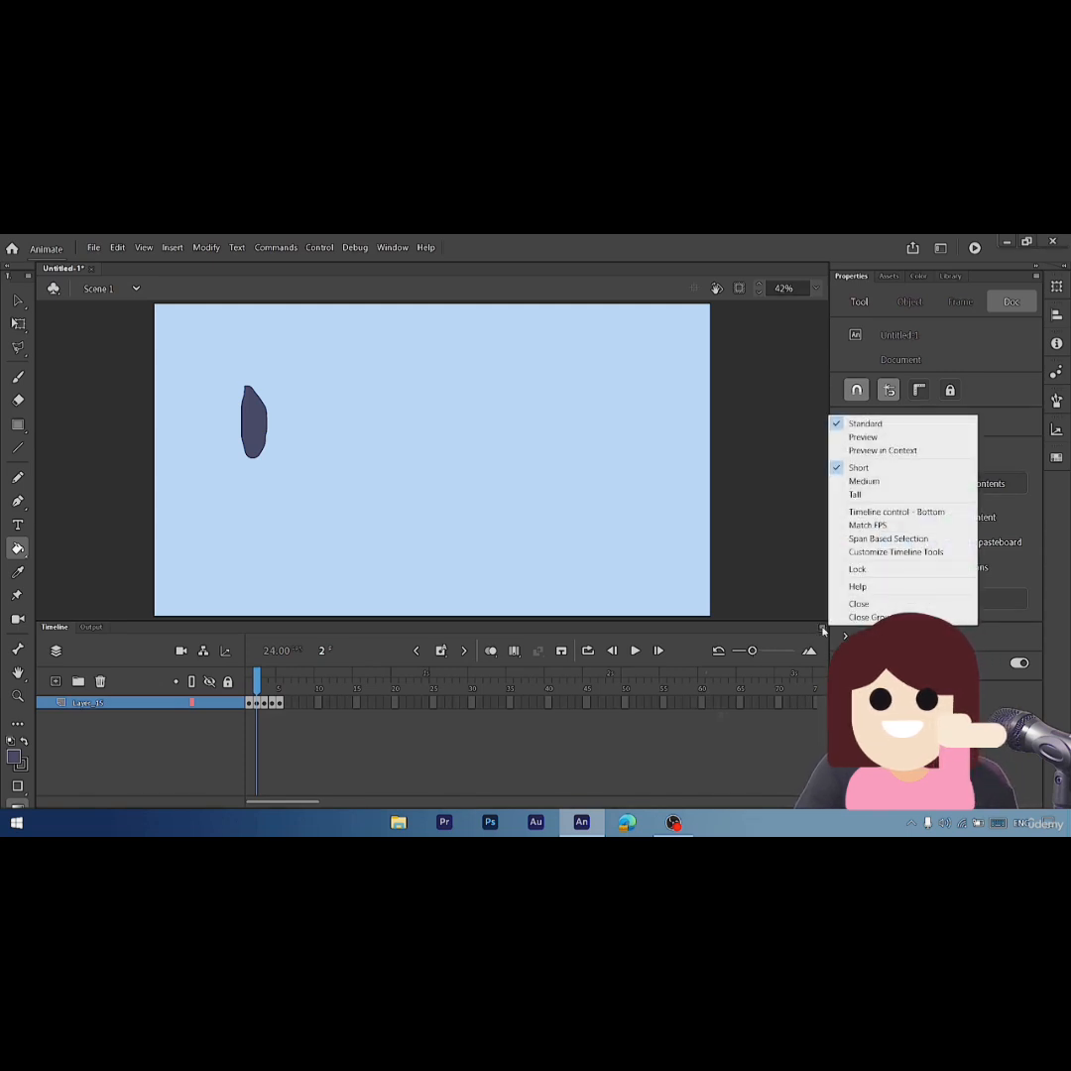
click(879, 552)
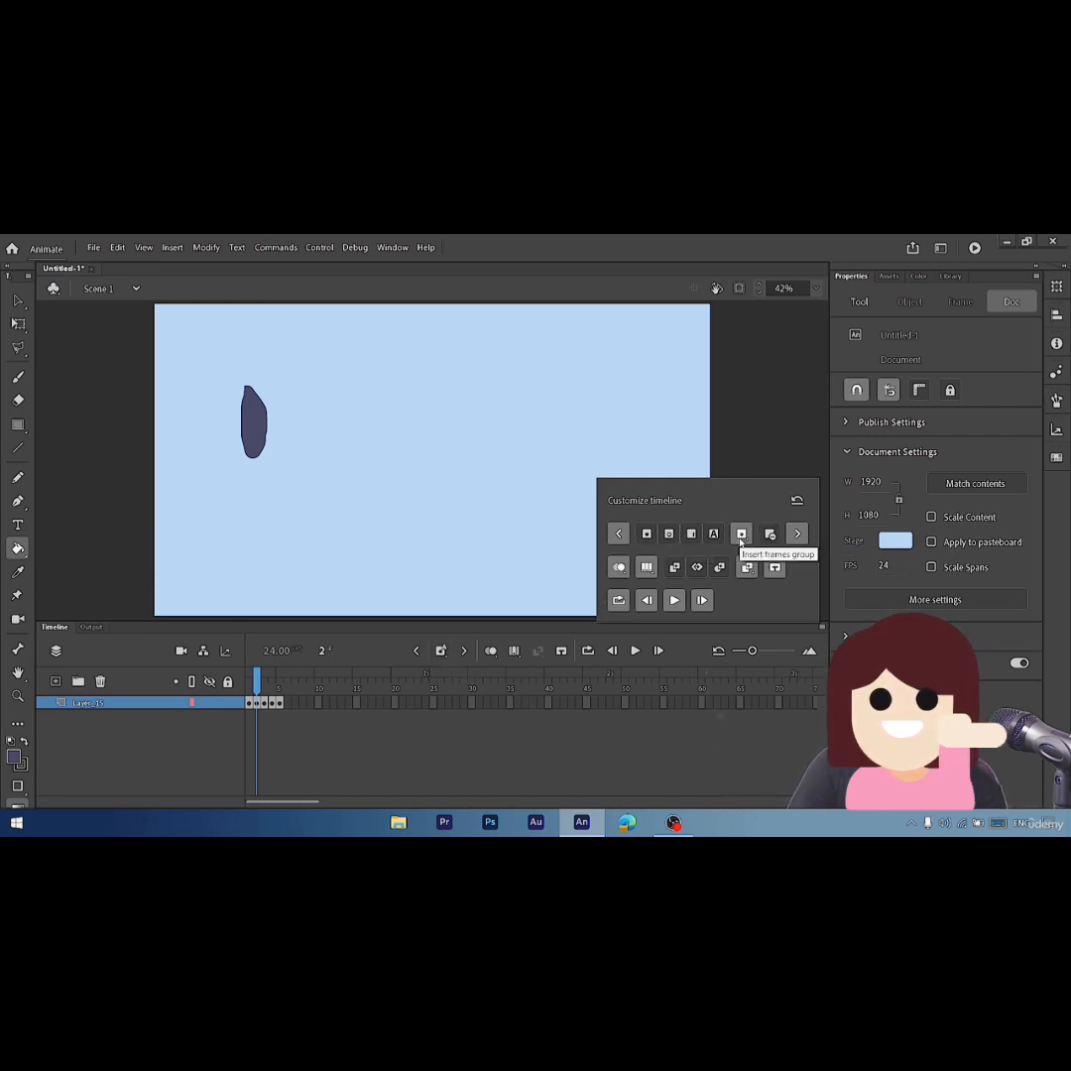
click(444, 660)
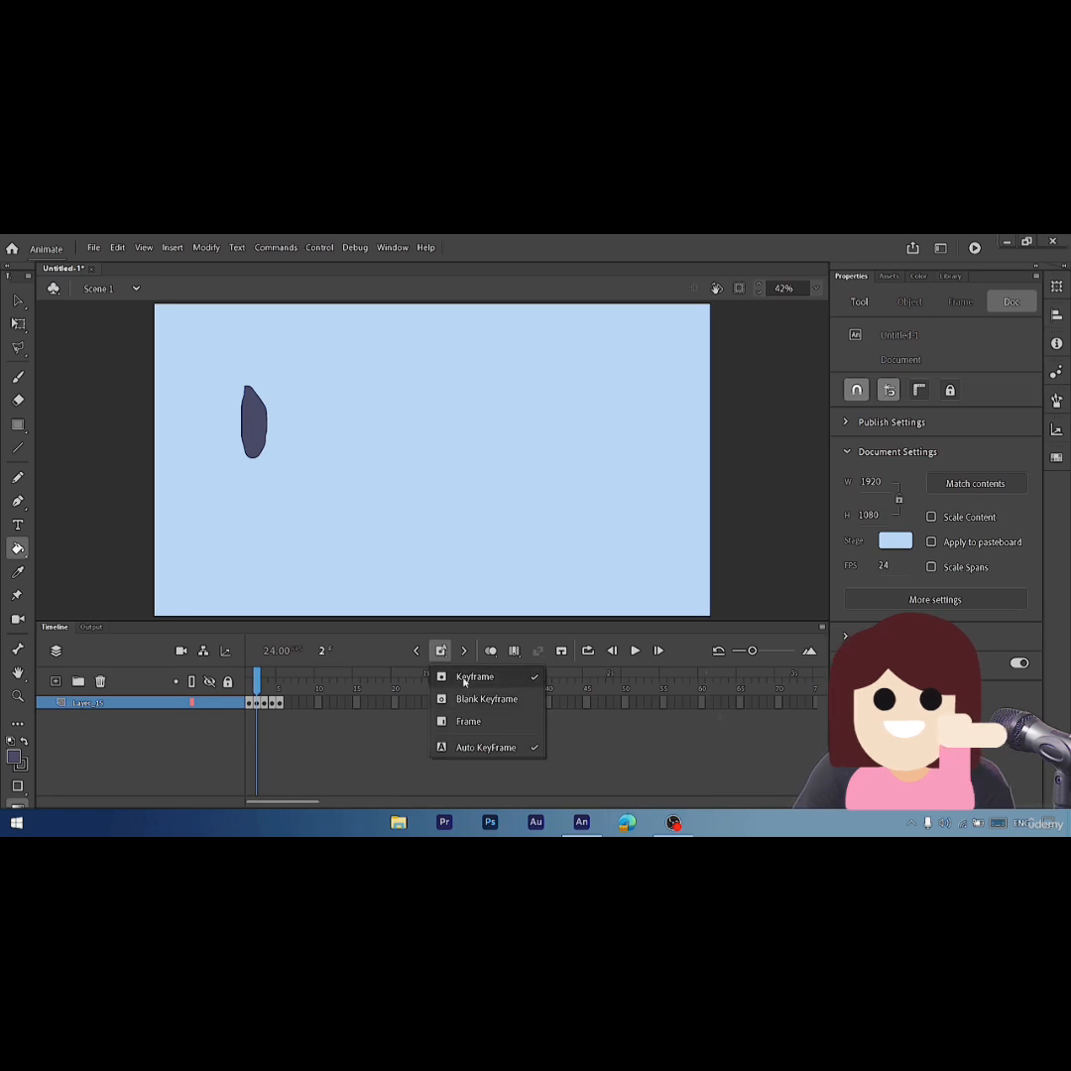
right_click(290, 702)
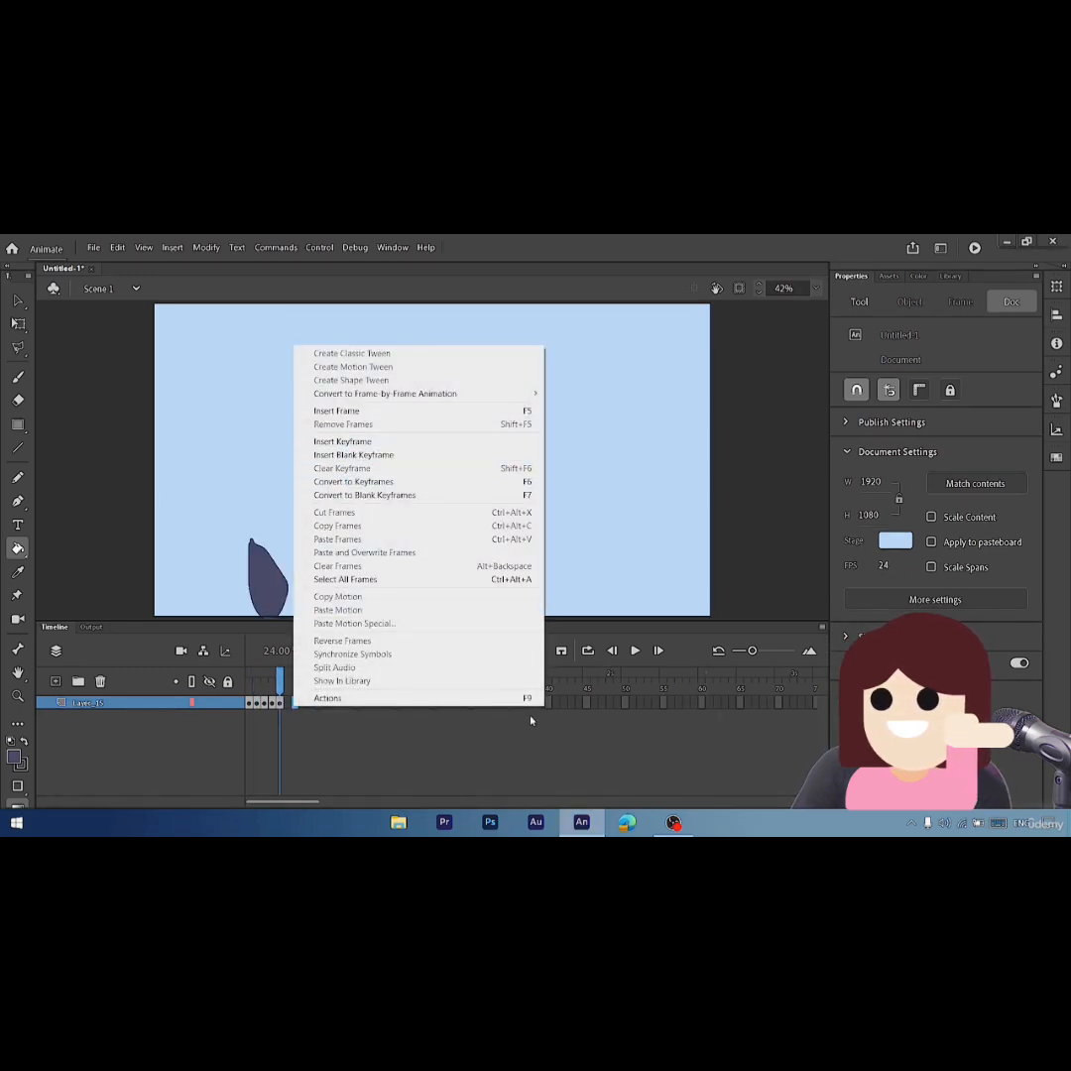
click(568, 747)
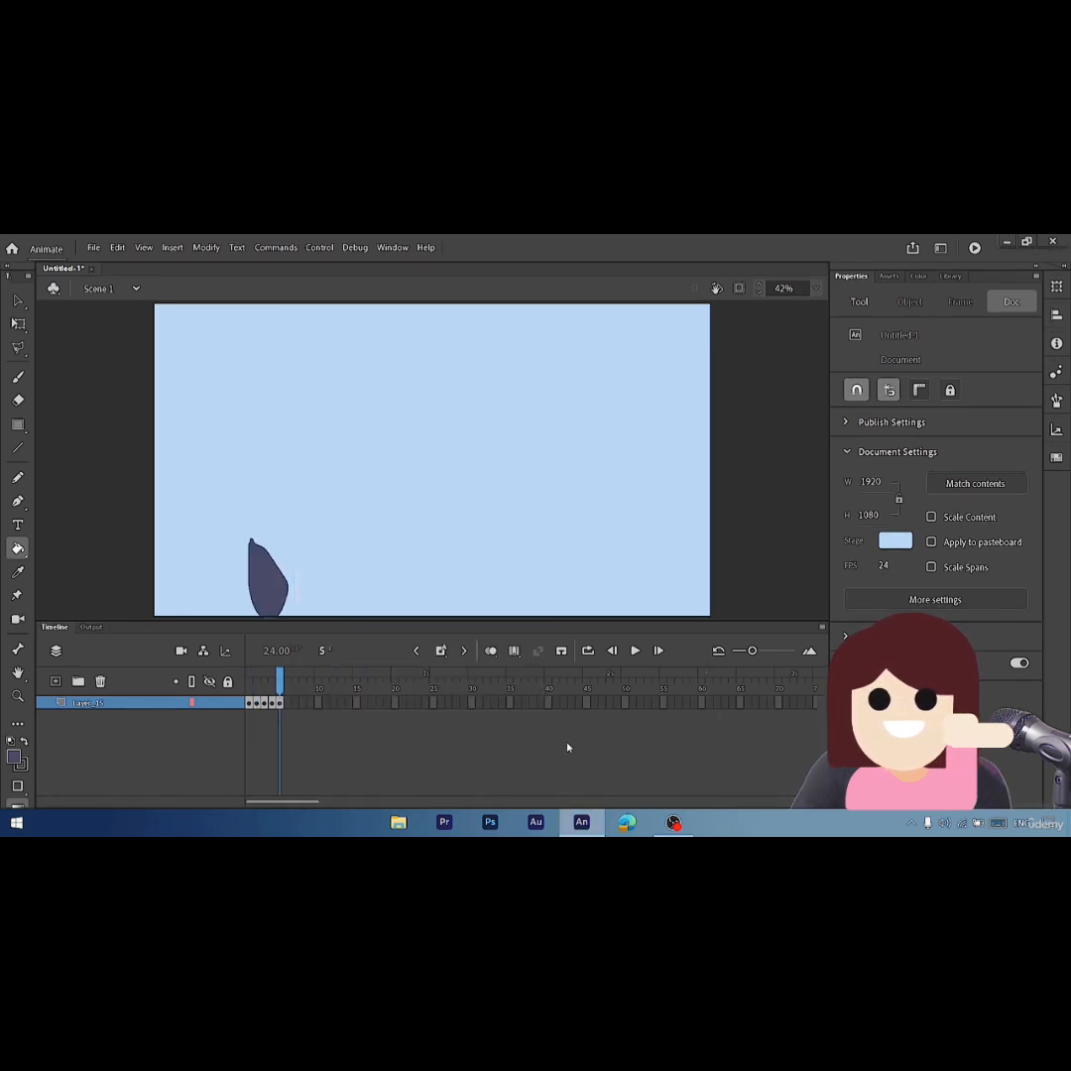
- Show separate keyframe, blank keyframe, frame and autokeyframe tools in the timeline controls, and restore the single Insert frames group
click(819, 629)
click(873, 551)
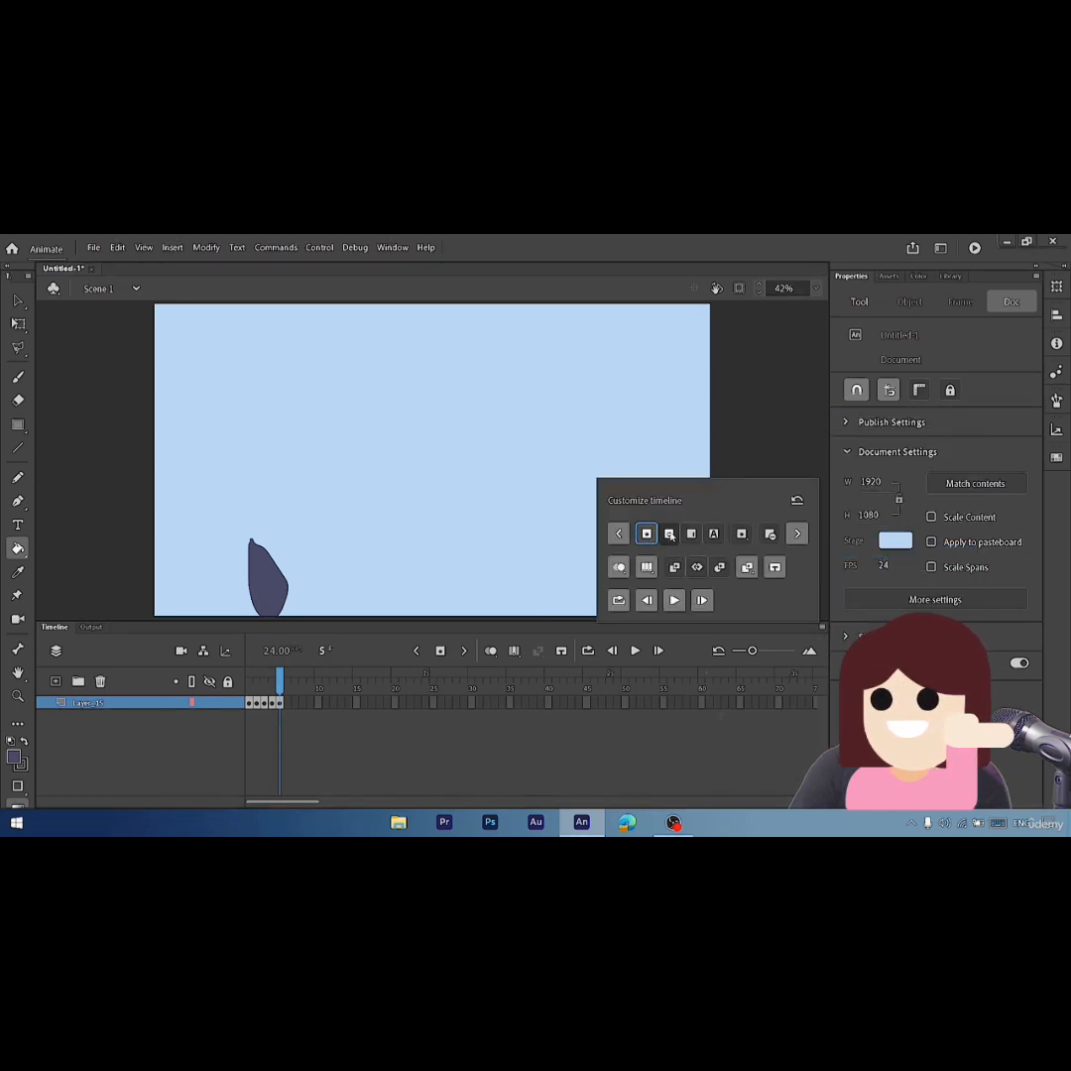
click(668, 534)
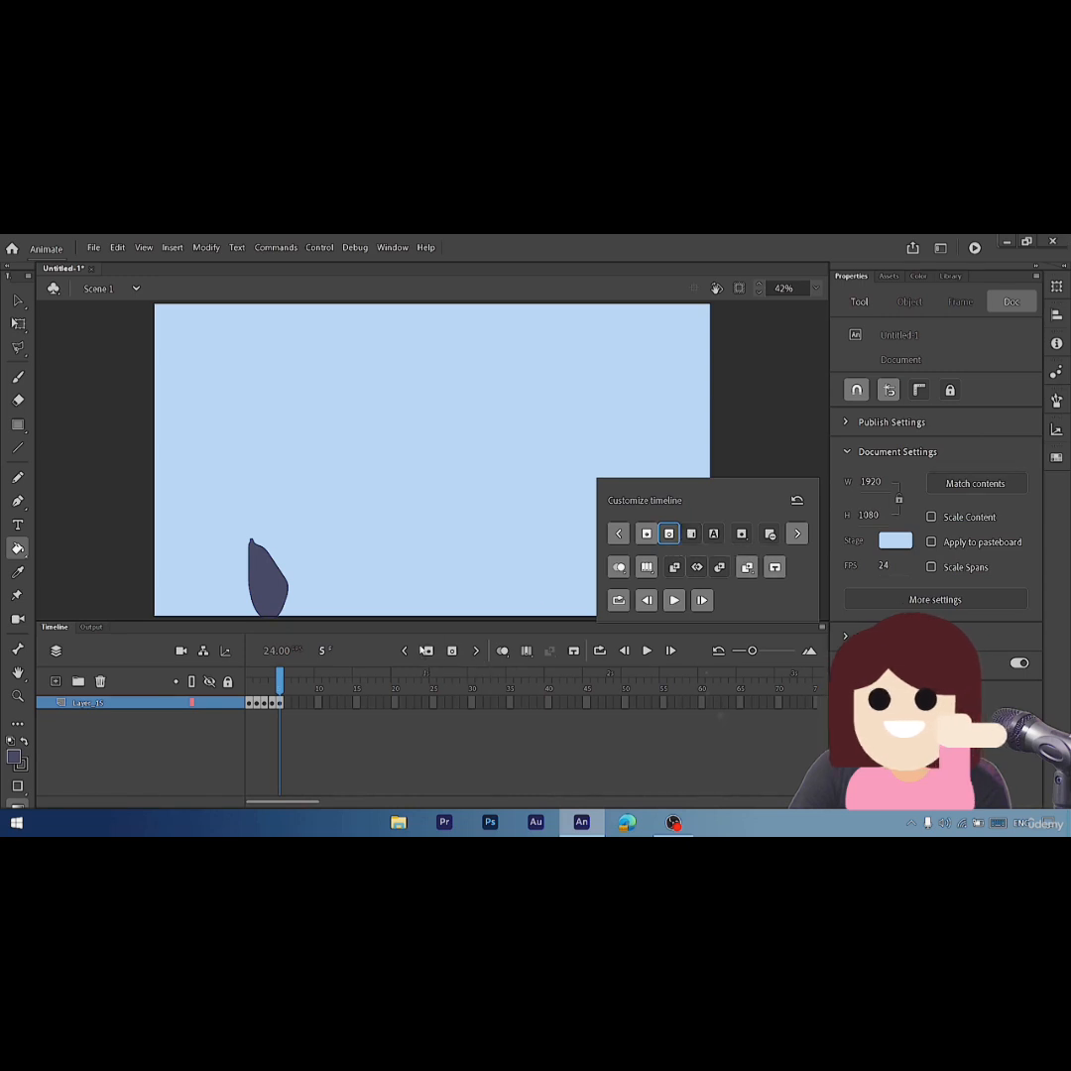
click(691, 533)
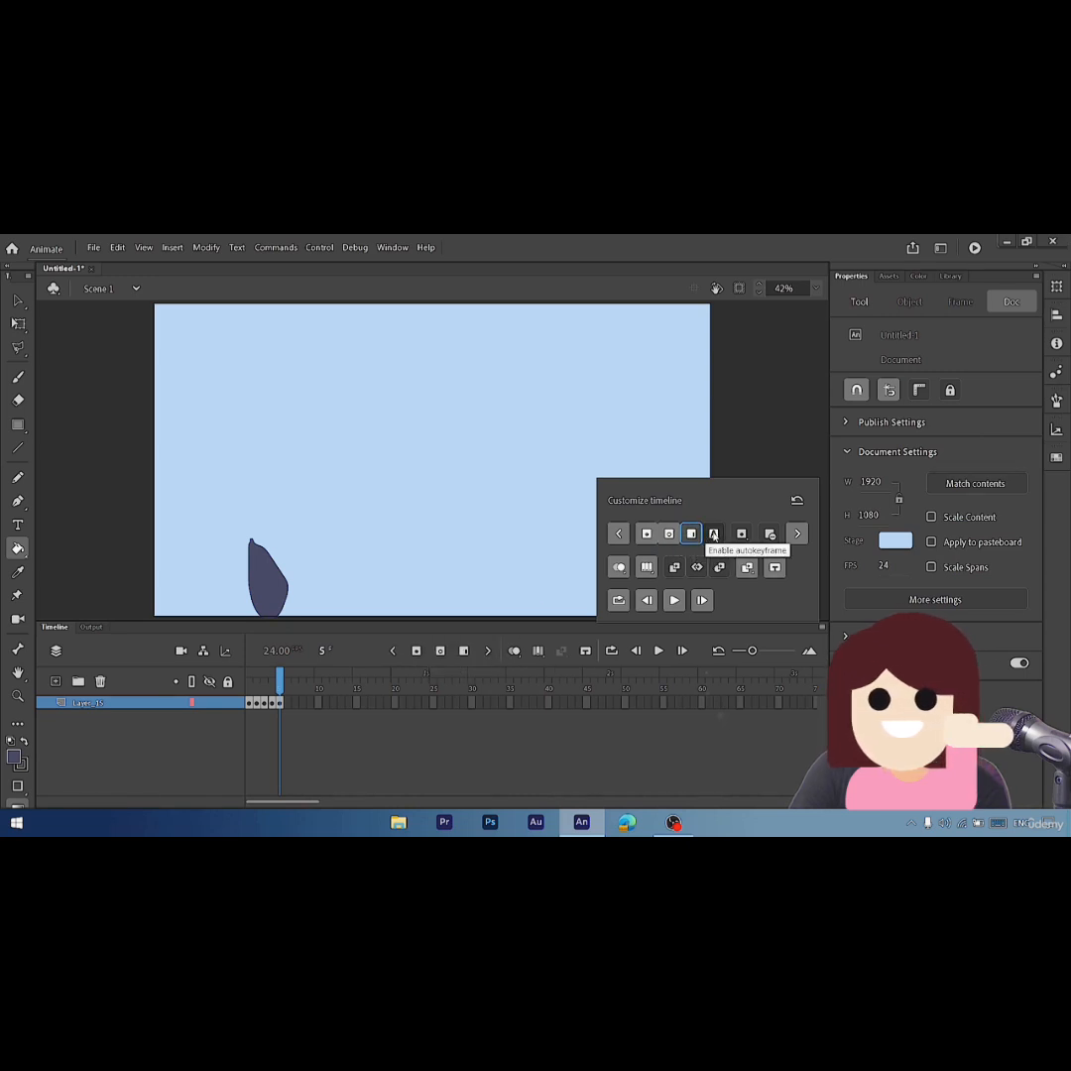
click(713, 534)
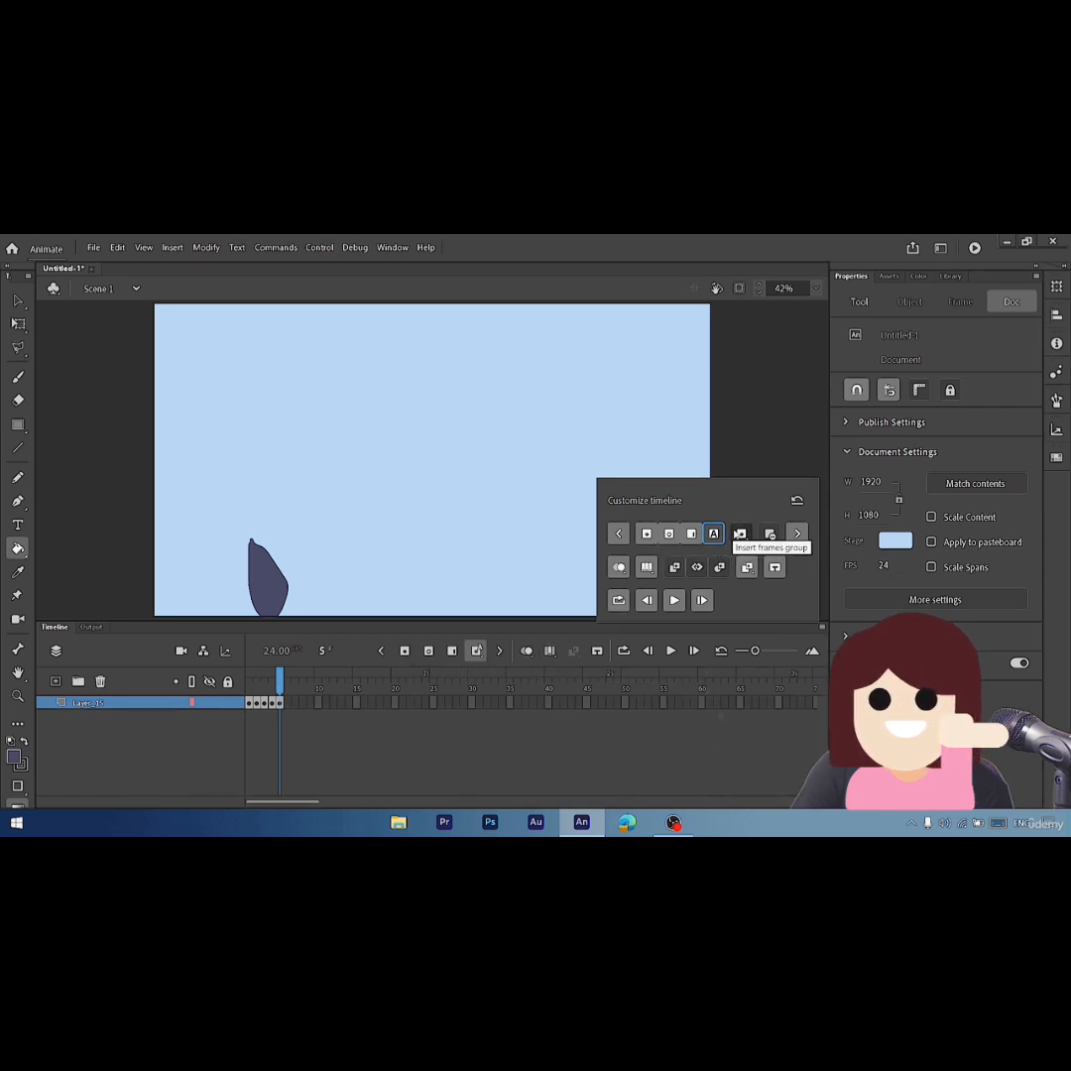
click(742, 535)
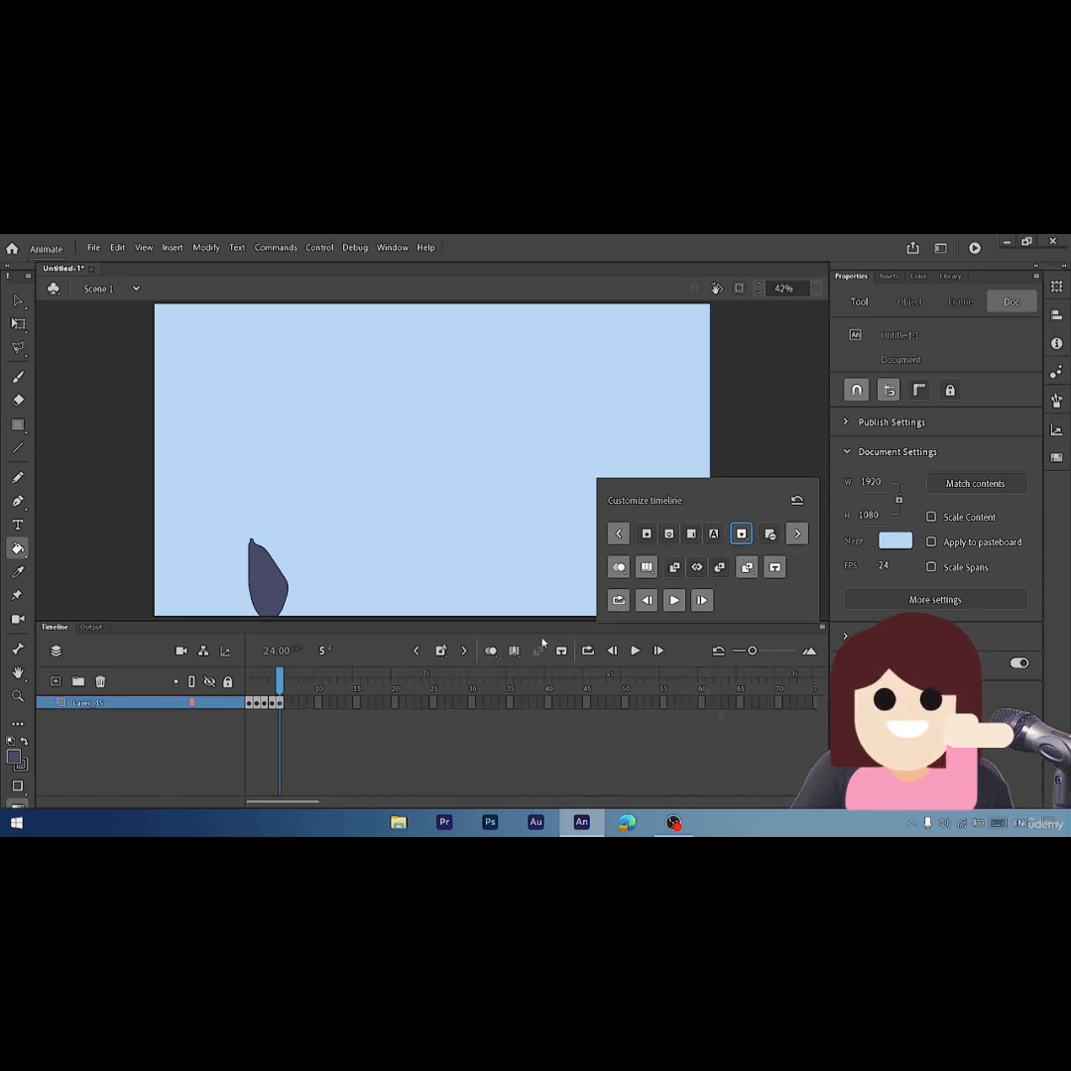